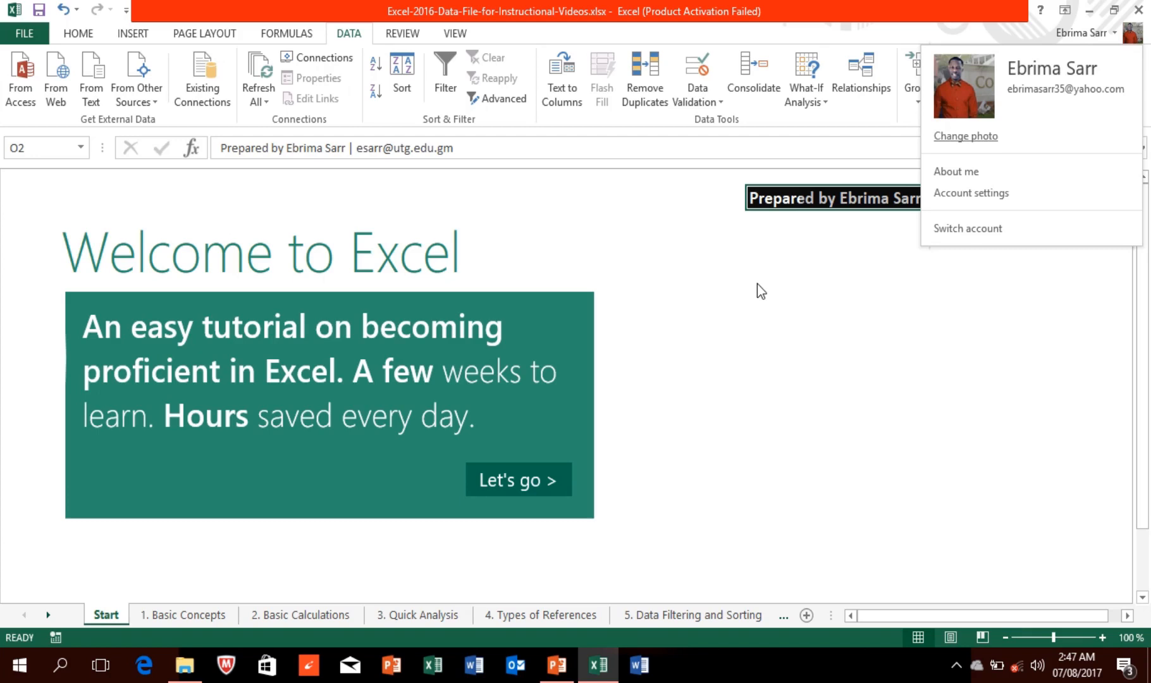
Step: Dismiss the account dropdown so the Start sheet's welcome page is fully visible
mouse_move(493, 8)
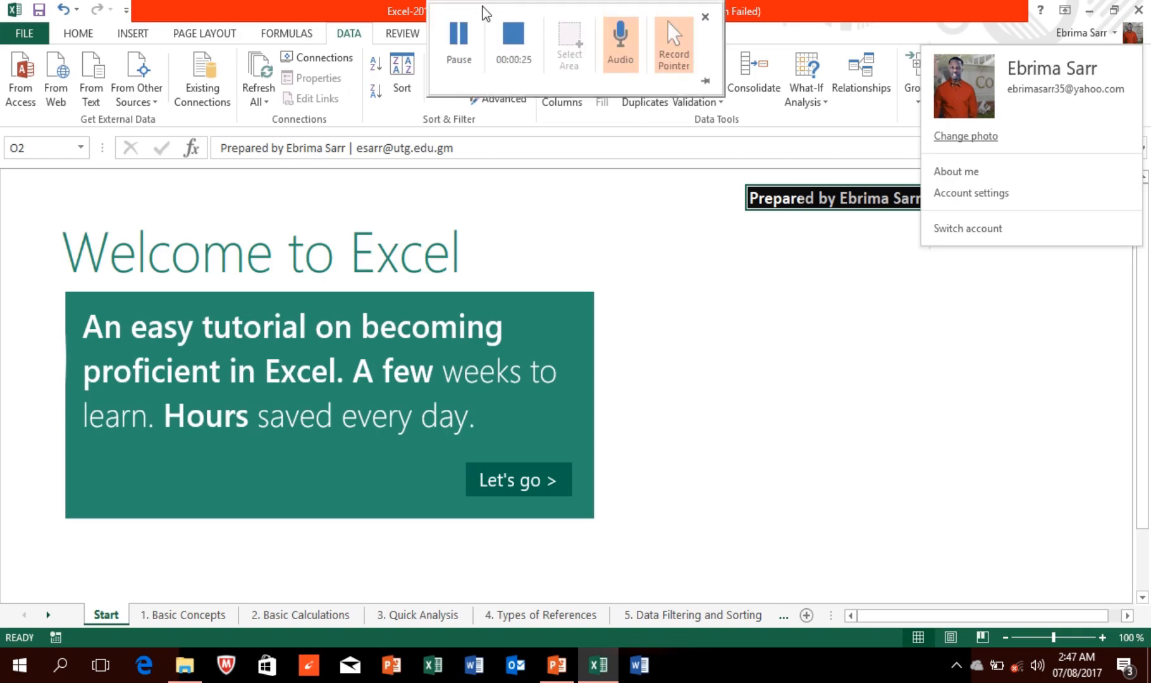
click(464, 61)
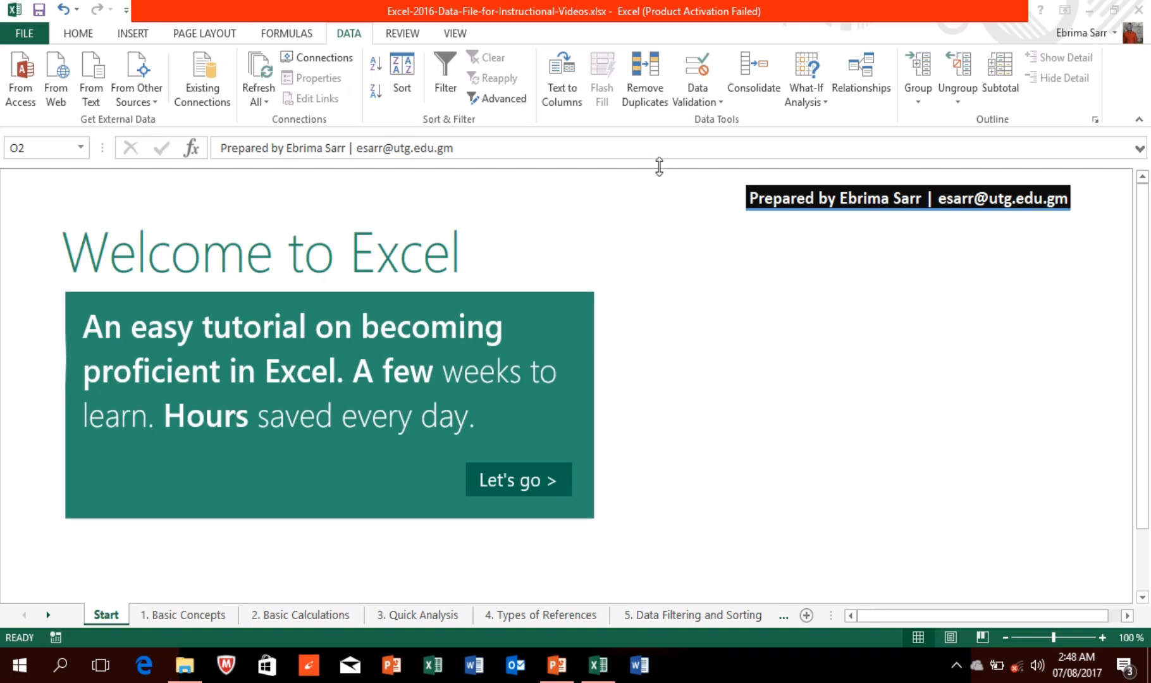
Step: Go to the '1. Basic Concepts' sheet showing the office expenses table and concepts list
mouse_move(578, 5)
click(203, 609)
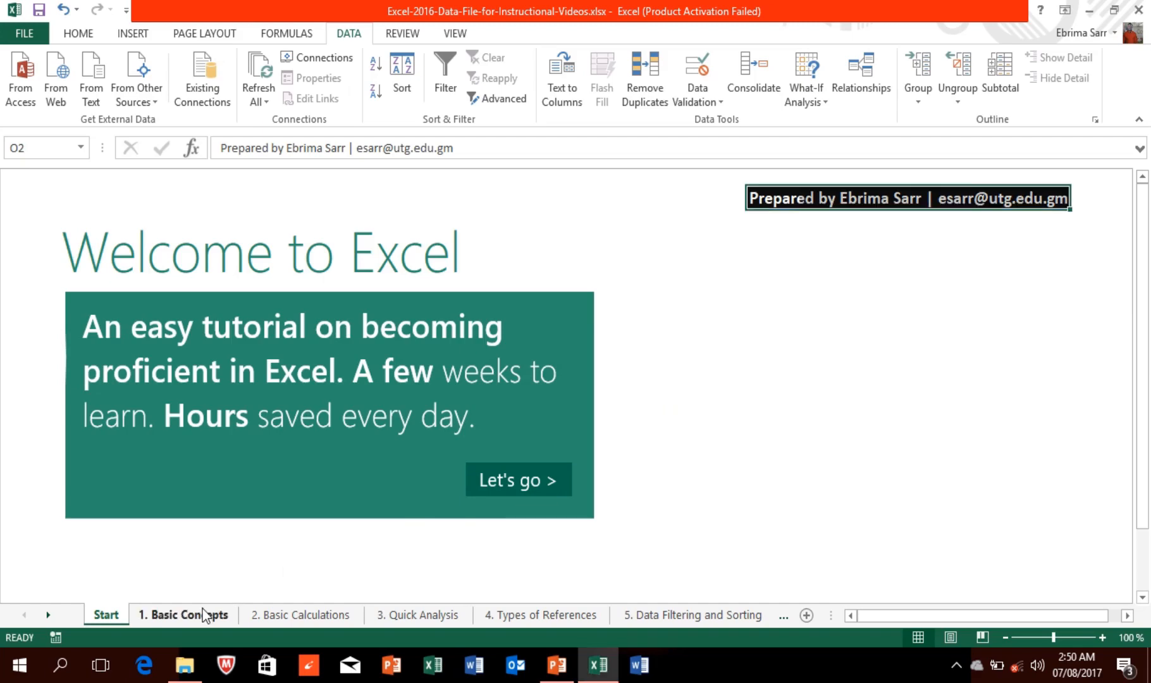
click(202, 608)
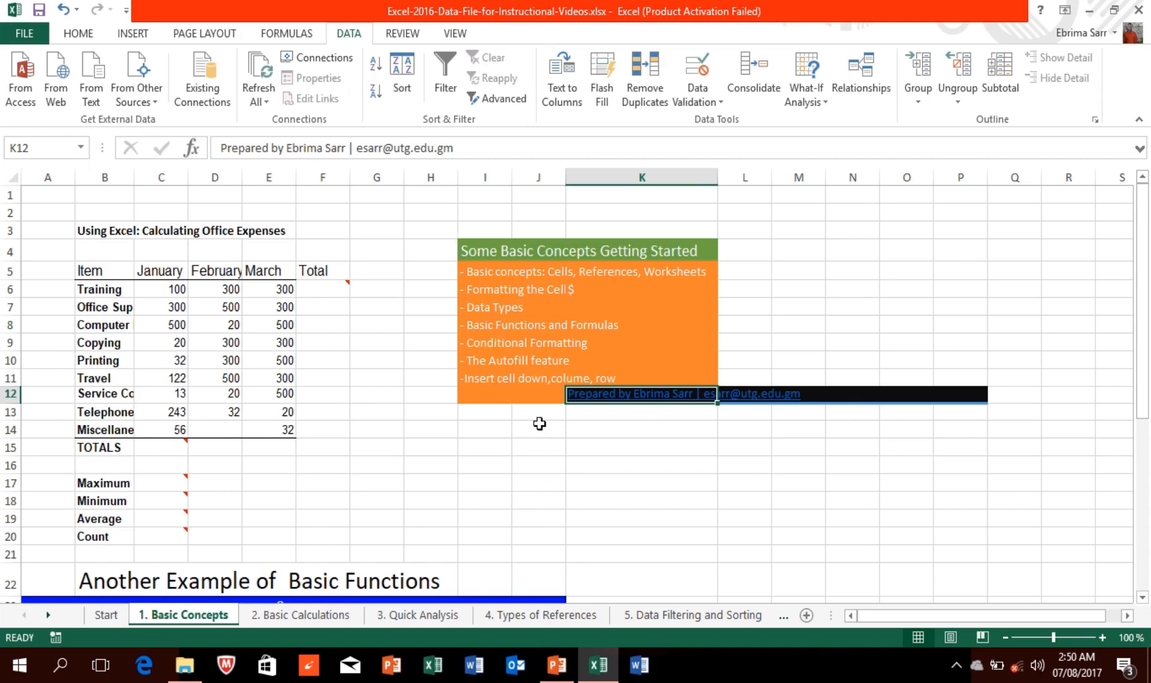
mouse_move(340, 16)
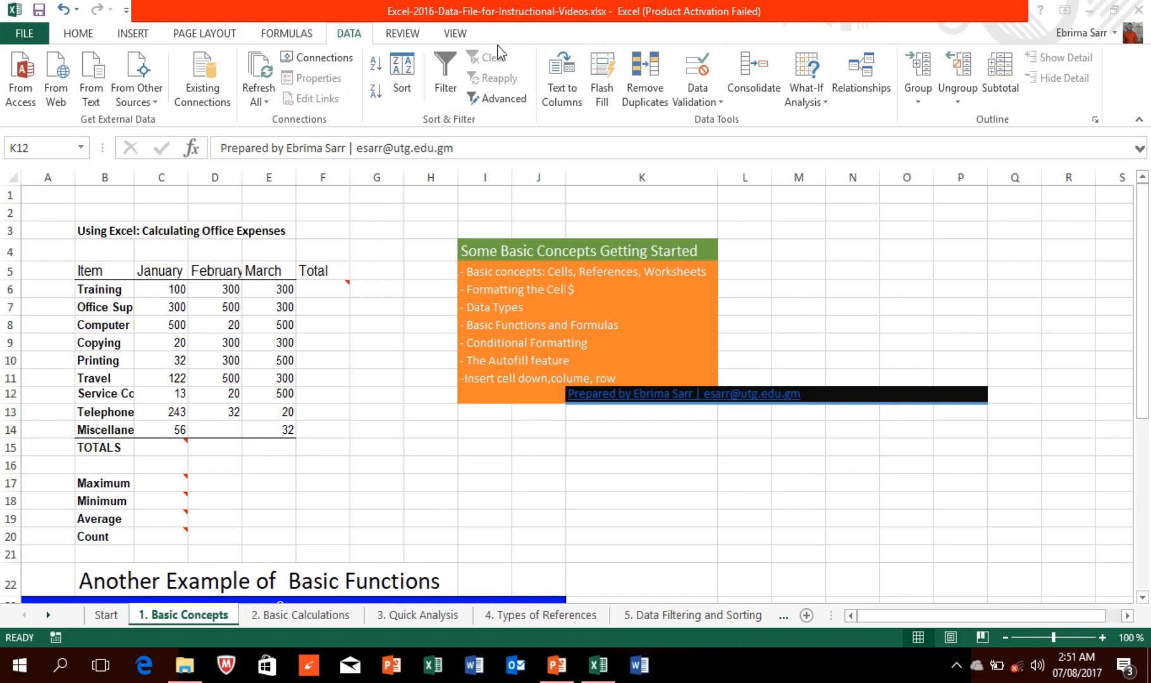
Step: Create workbook SalesReport1 from the Sales Report template via File > New
mouse_move(460, 8)
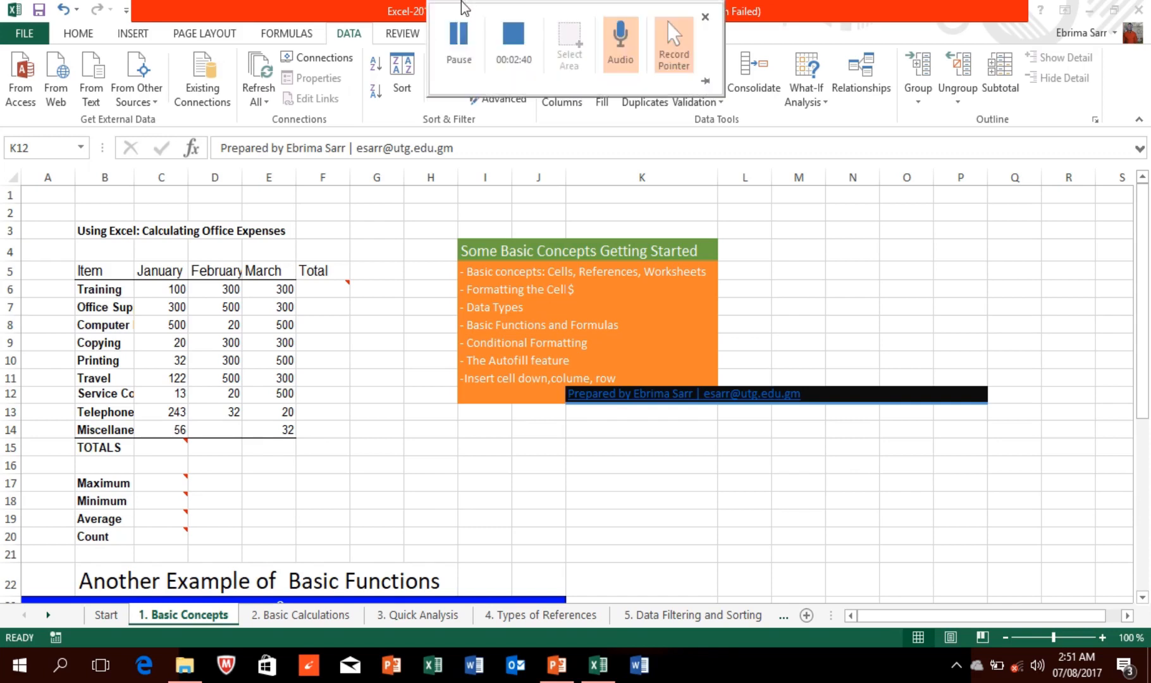
click(458, 35)
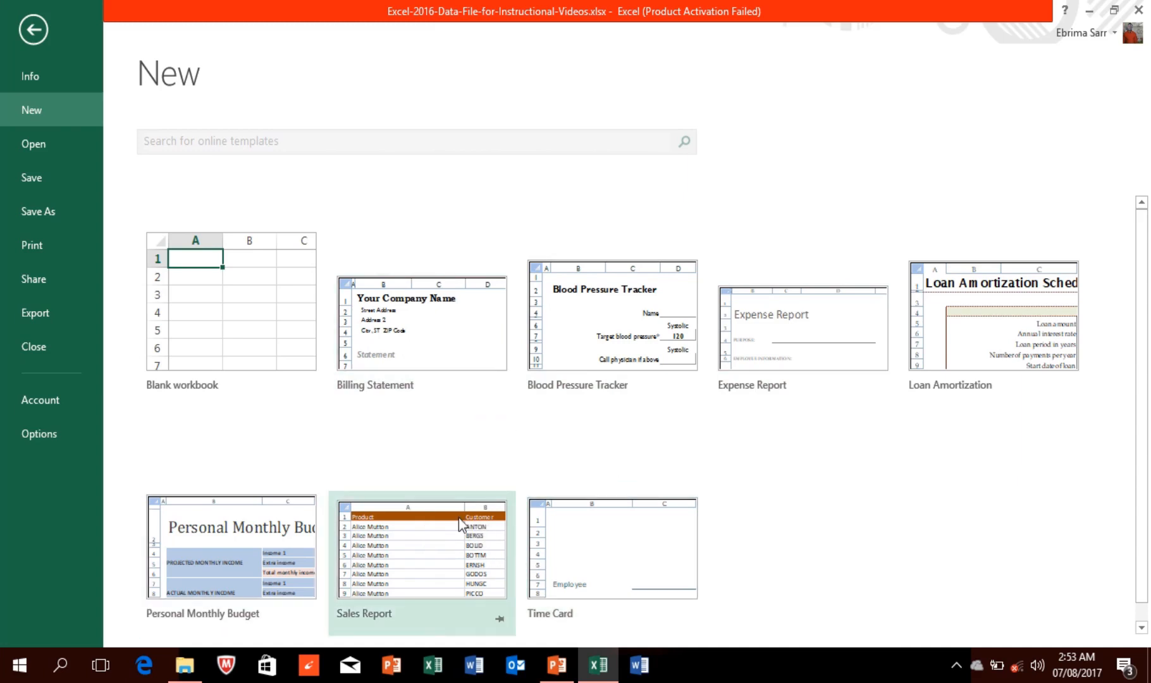
double_click(414, 556)
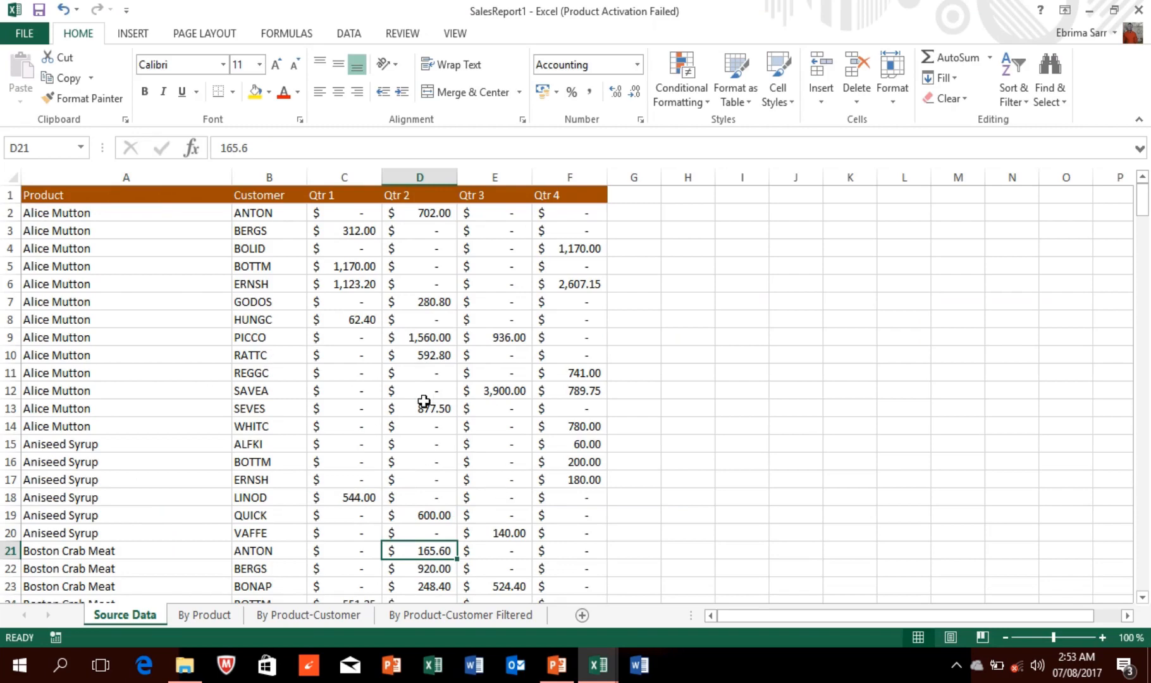
Step: Start a new blank workbook, Book2, from the File > New templates page
click(23, 31)
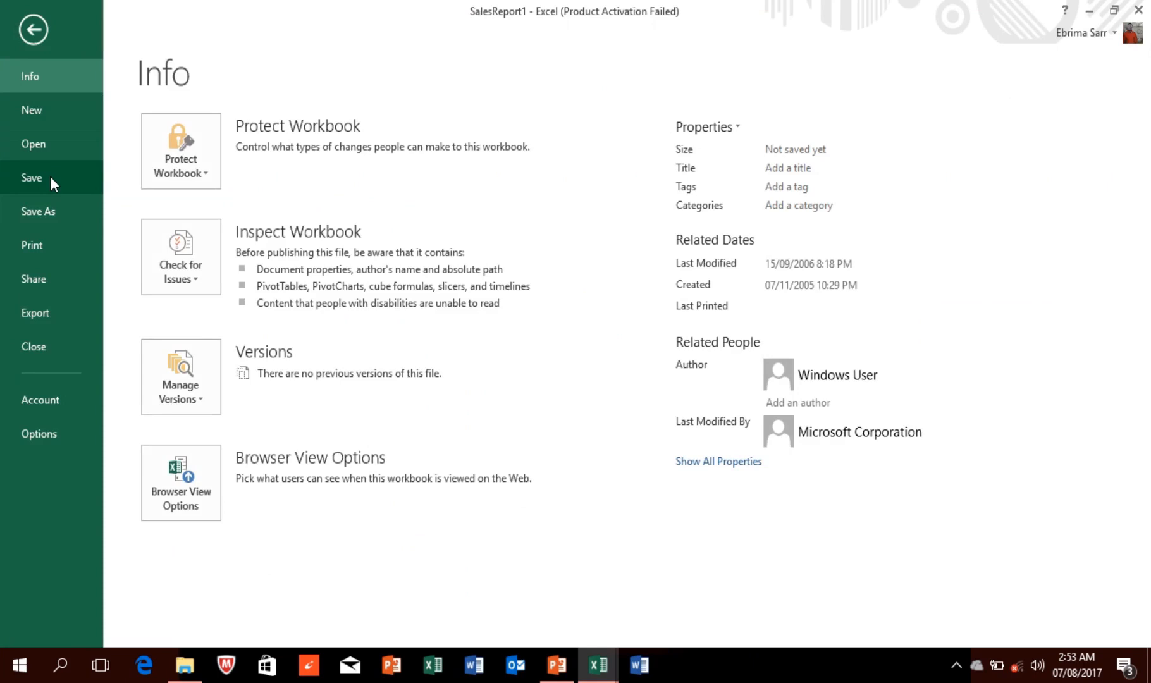
click(35, 113)
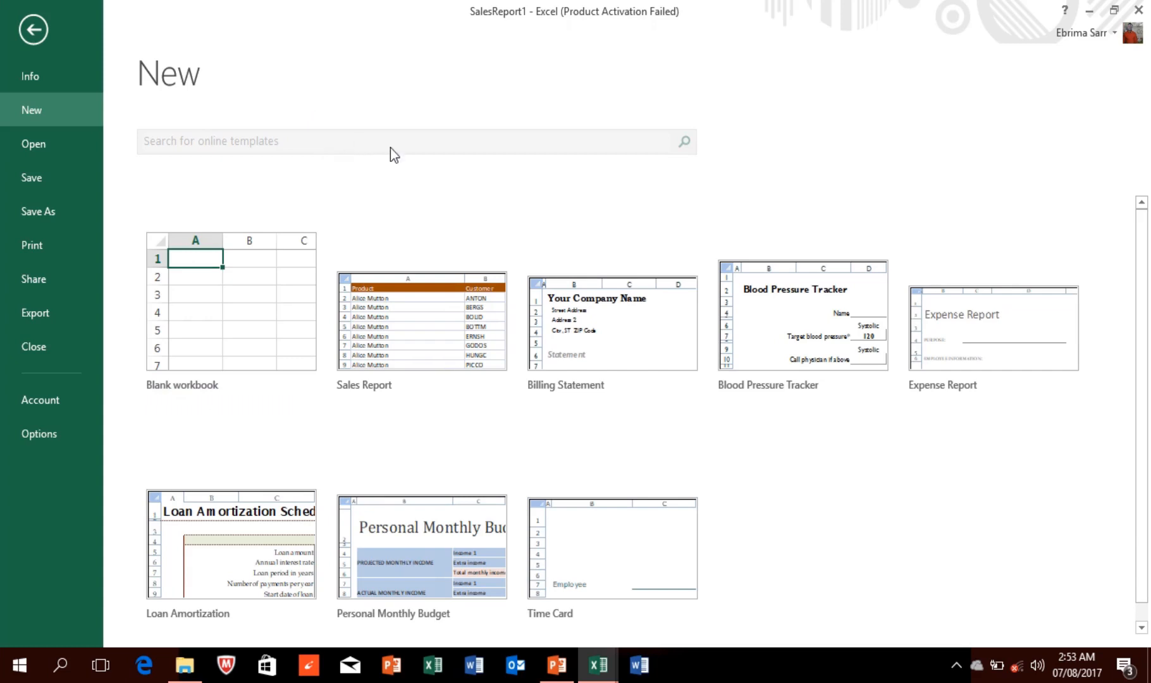
click(229, 327)
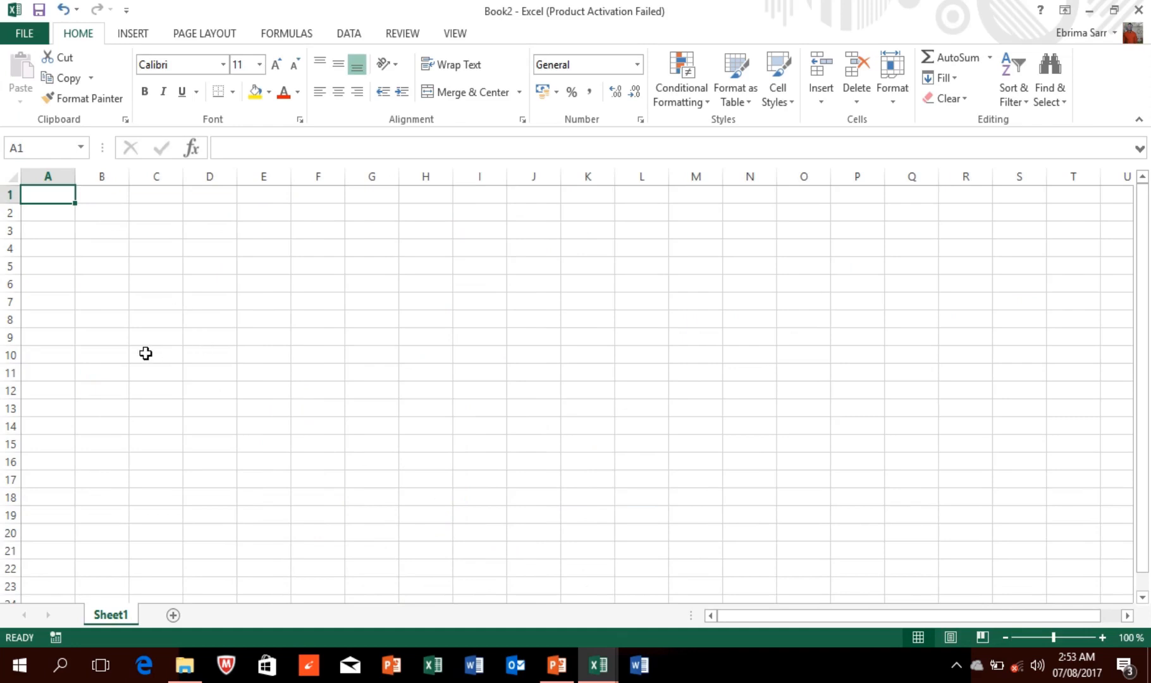
click(80, 233)
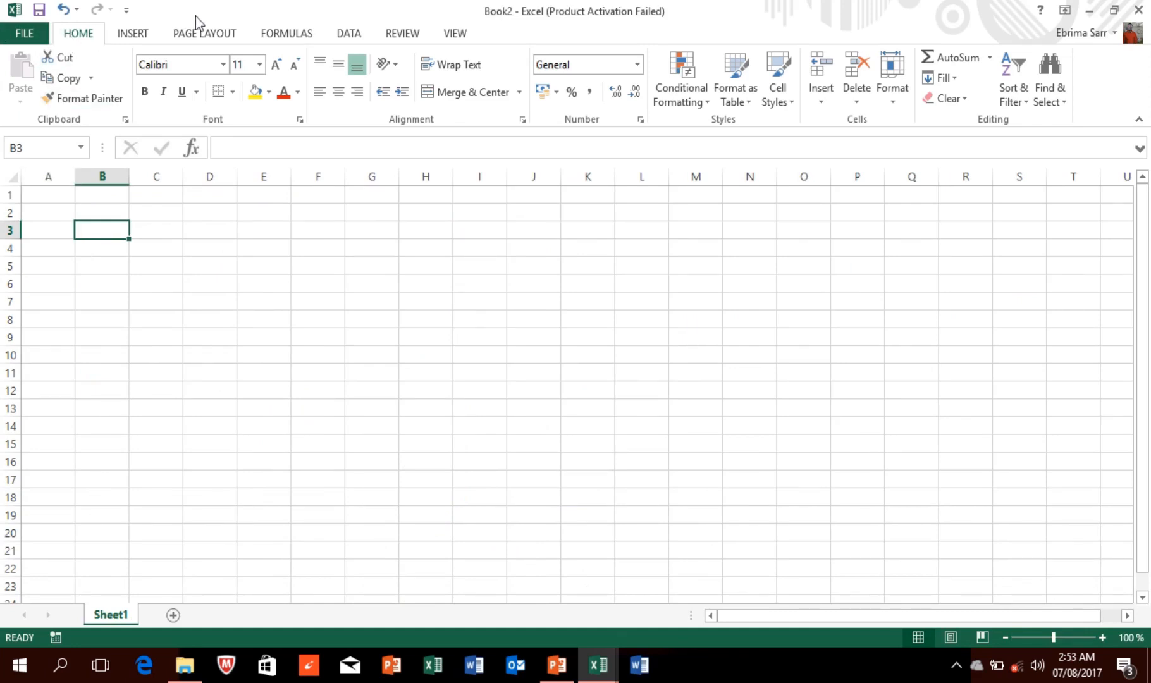
click(145, 34)
click(205, 35)
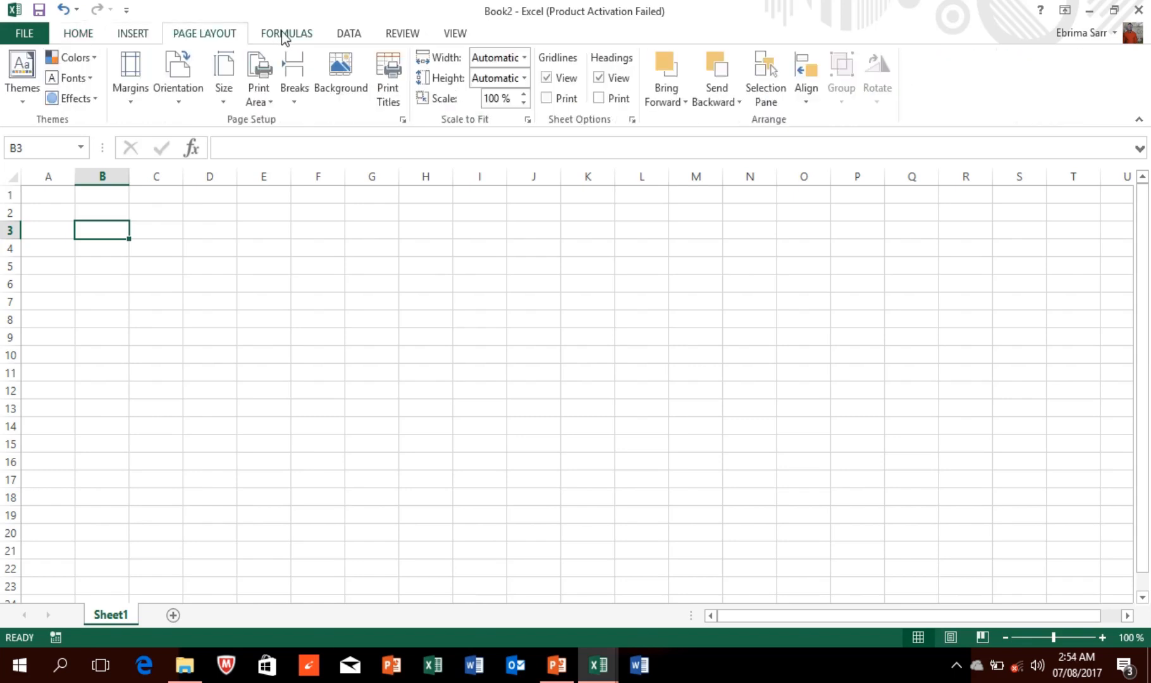
click(284, 35)
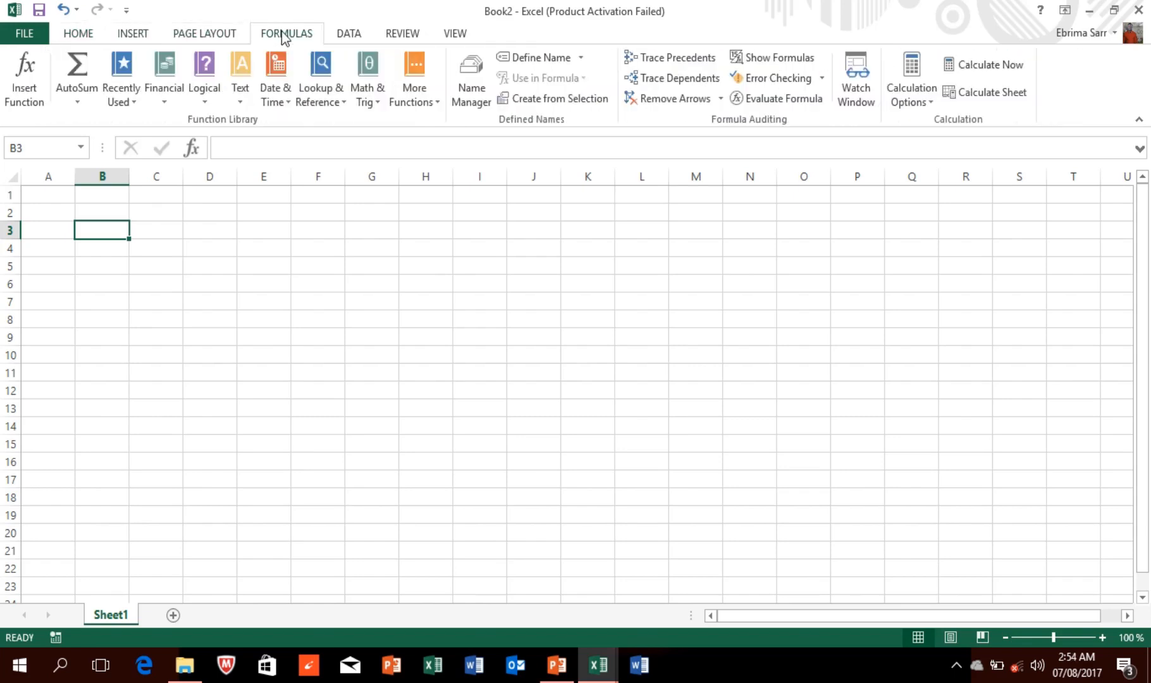
click(83, 33)
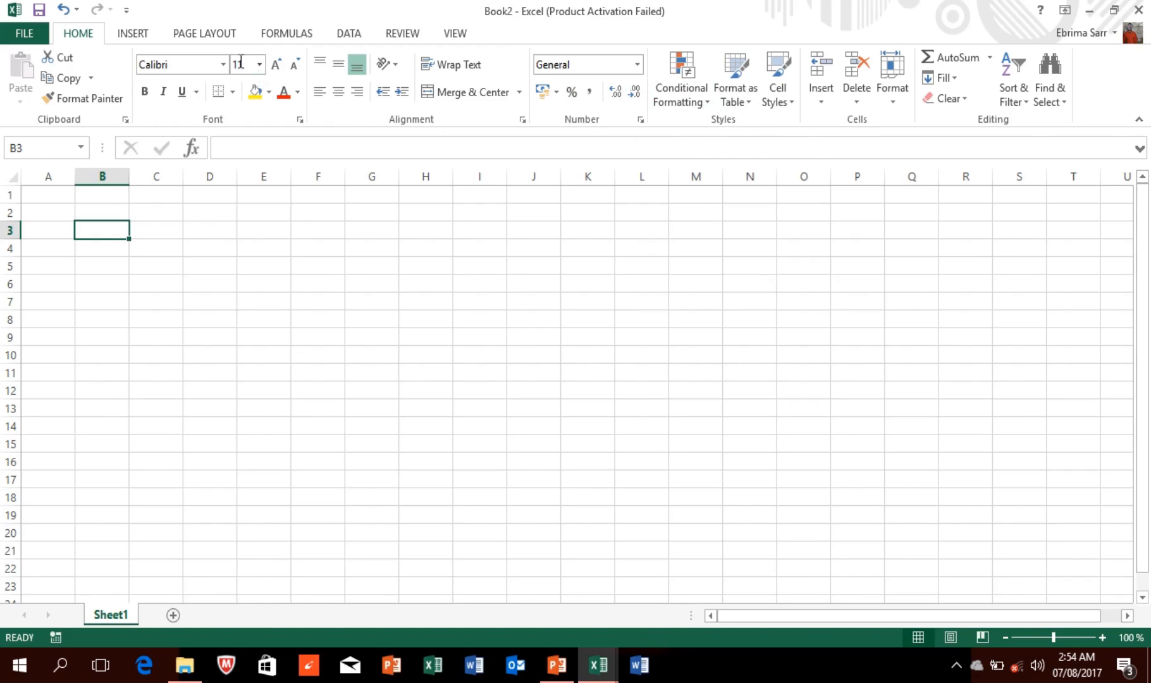
click(147, 37)
click(88, 38)
click(101, 211)
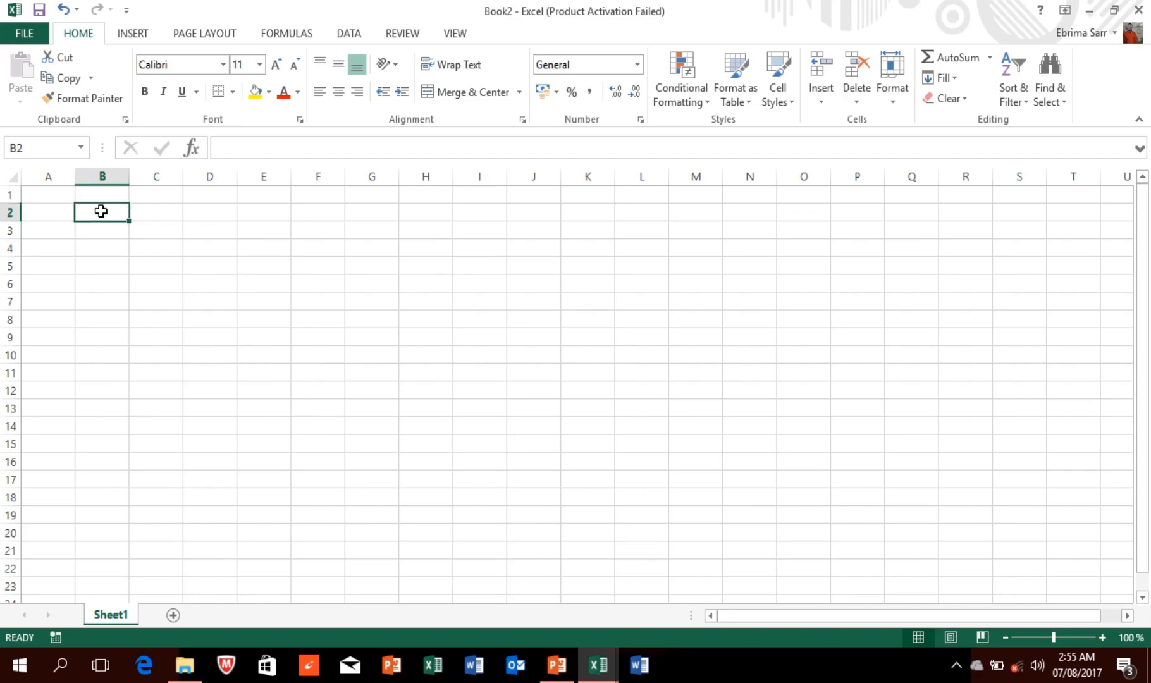
Step: Preview the AutoSum function list and the Insert, Page Layout, Formulas, Data and Review ribbons
click(990, 59)
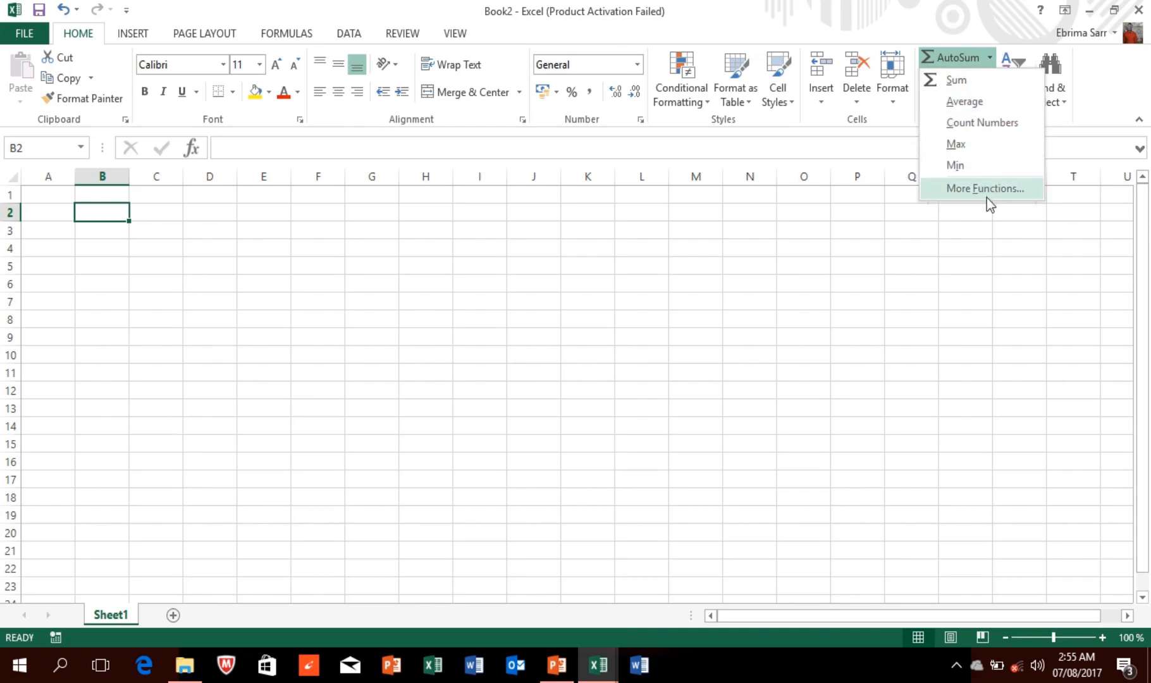
click(126, 35)
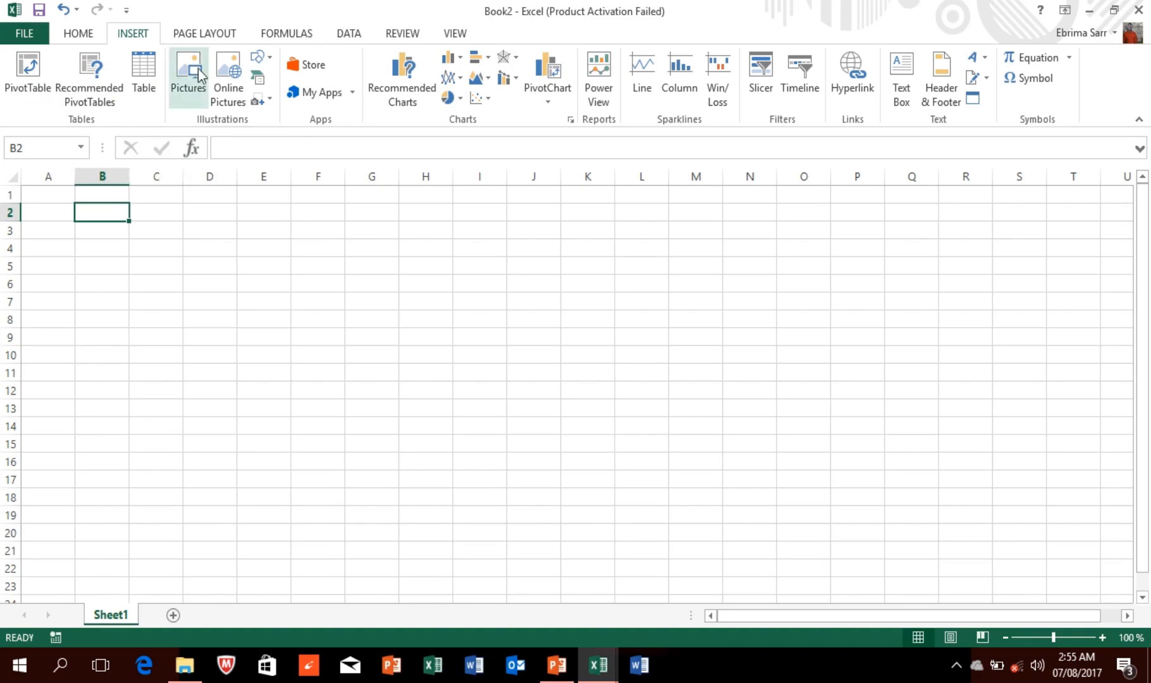
click(195, 35)
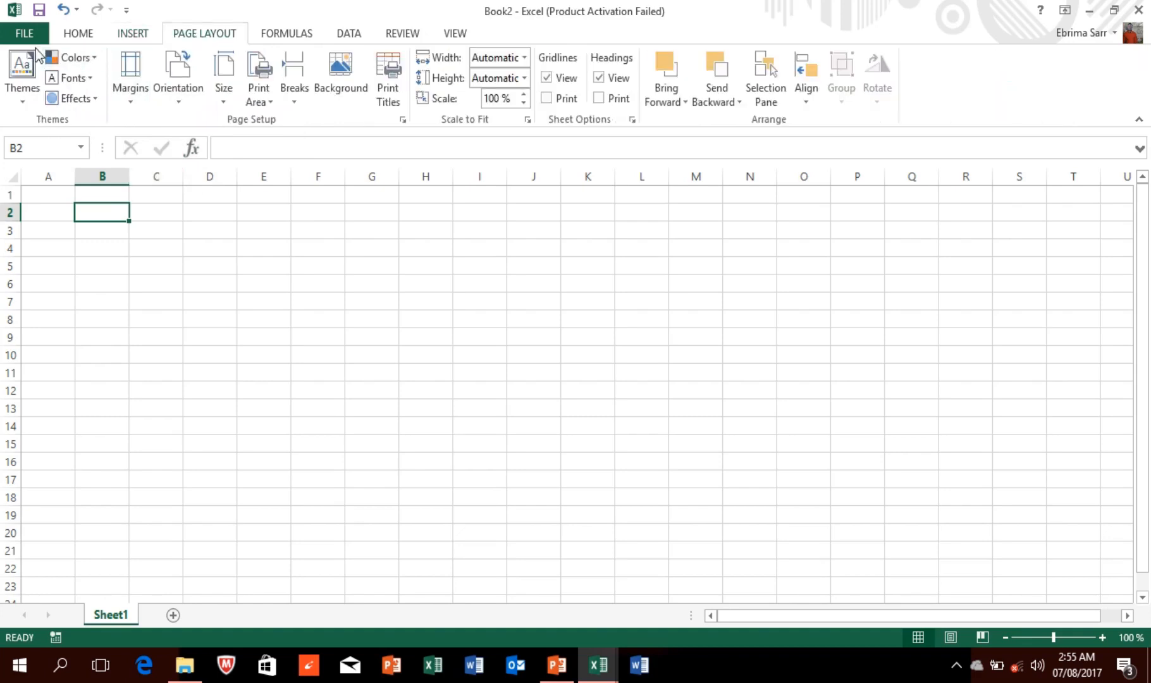
click(291, 38)
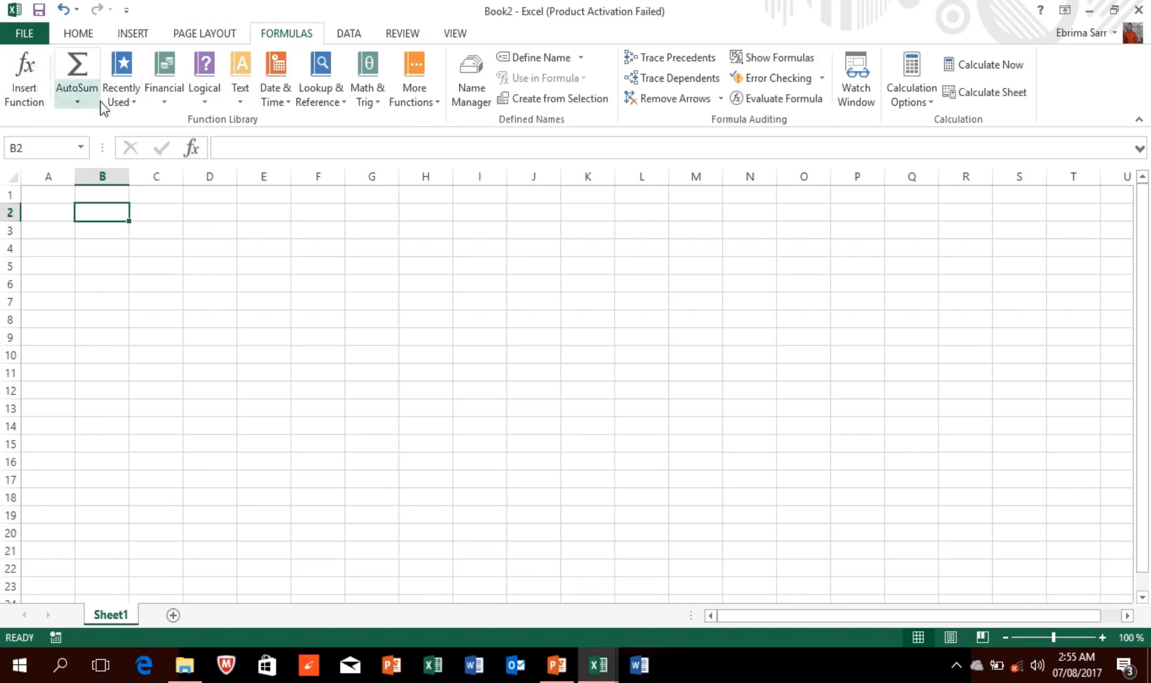
click(356, 41)
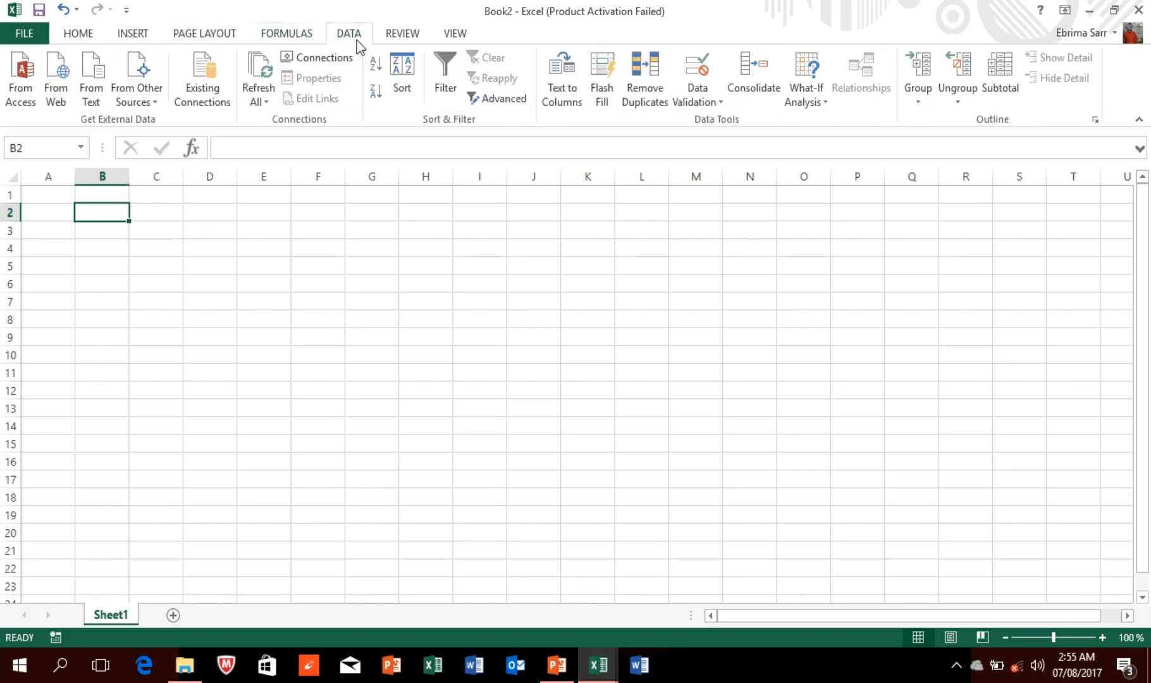
click(405, 36)
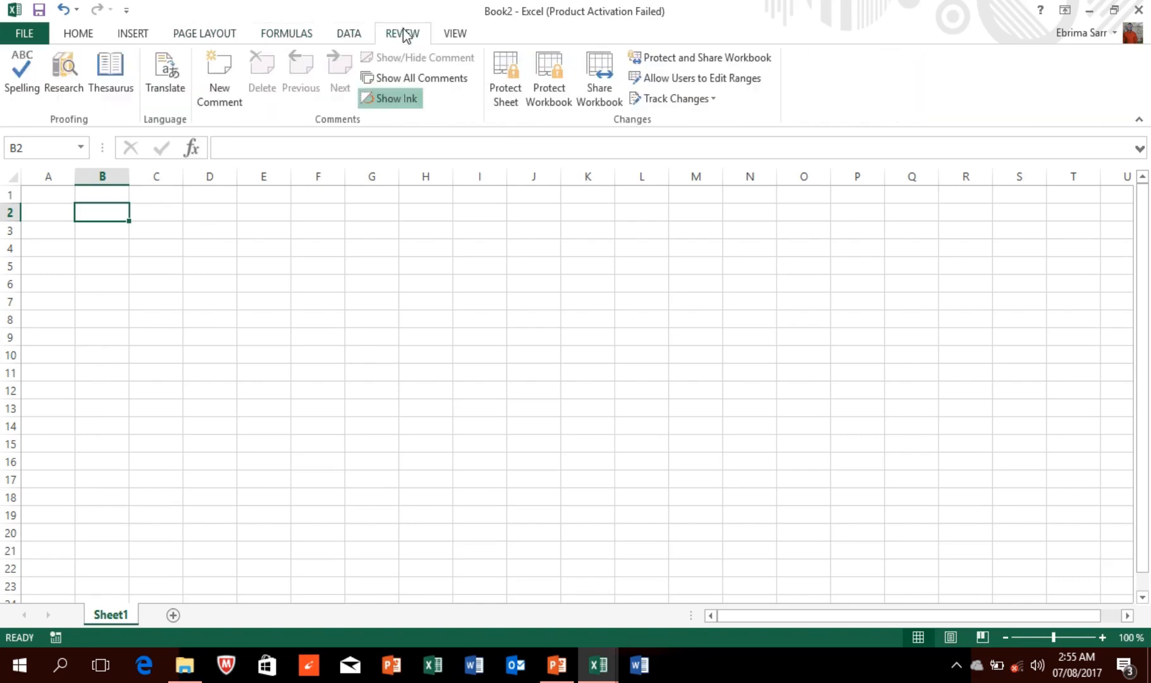
Step: Show the View ribbon's workbook view options, then select cell B6
click(456, 34)
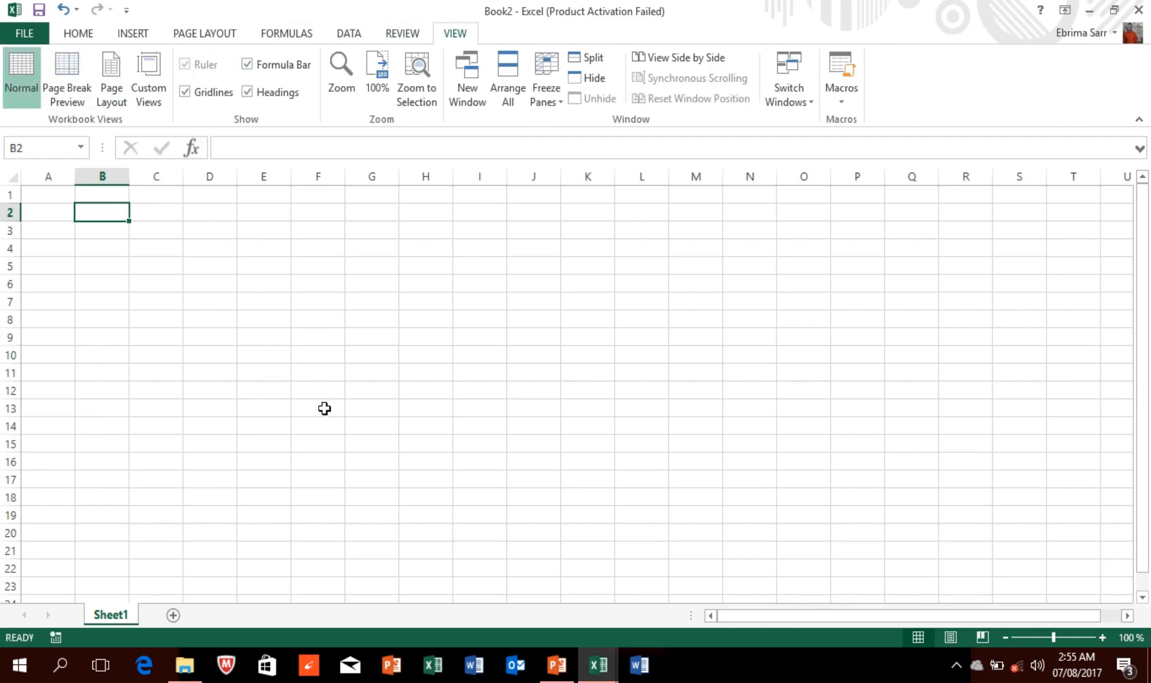
drag(763, 622, 863, 620)
drag(785, 626, 743, 619)
click(97, 282)
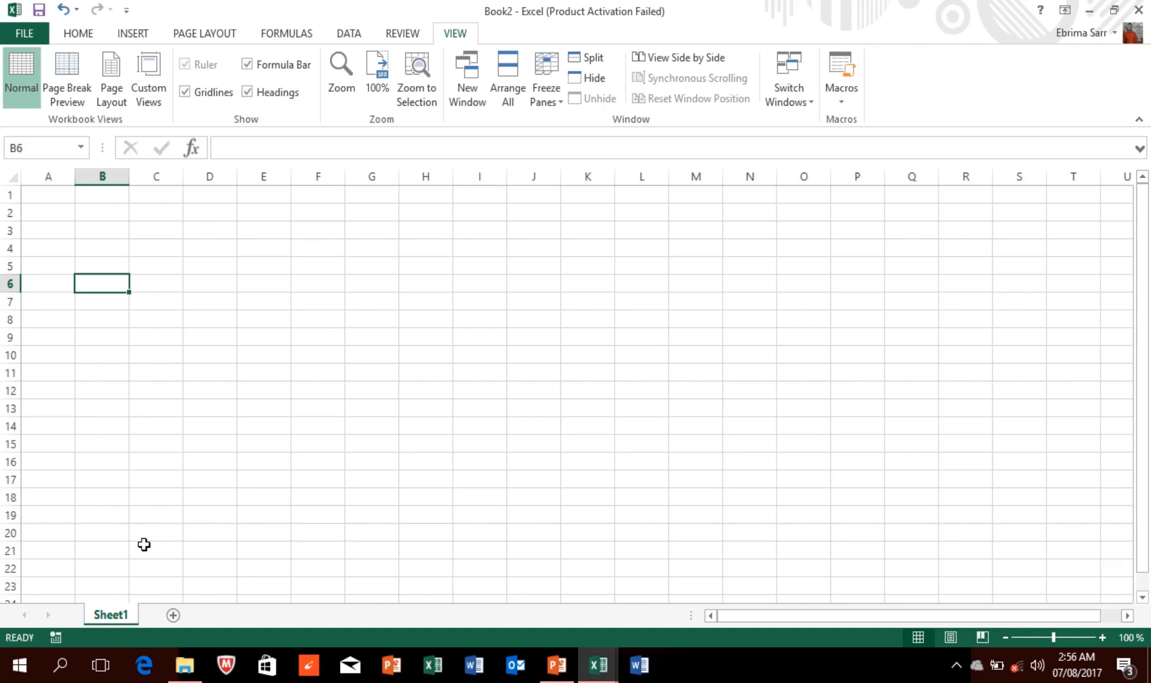
Step: Add worksheets Sheet2 and Sheet3, then select cells B6 and B4 on Sheet2
click(173, 616)
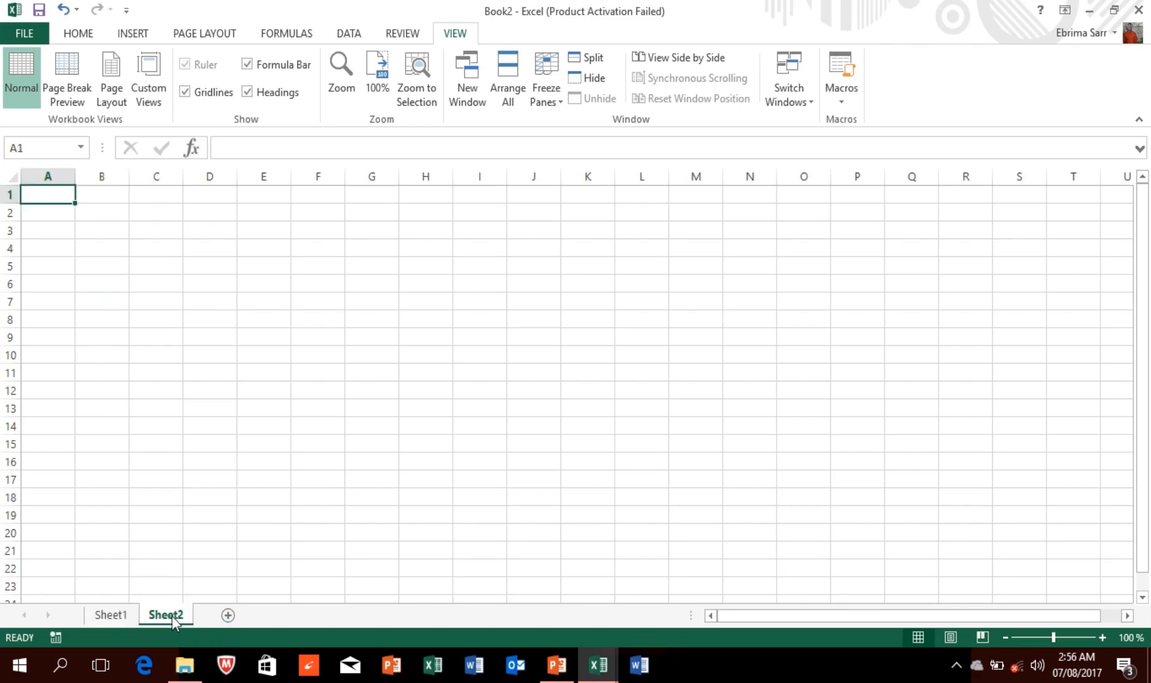
click(233, 615)
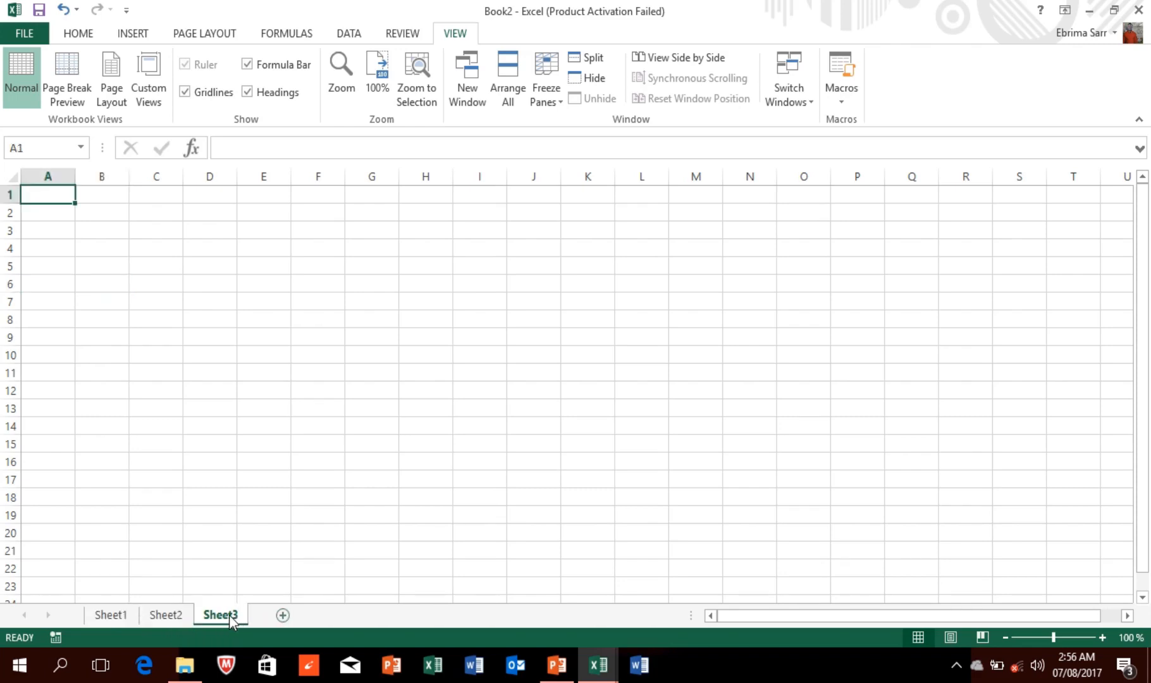
click(127, 615)
click(166, 615)
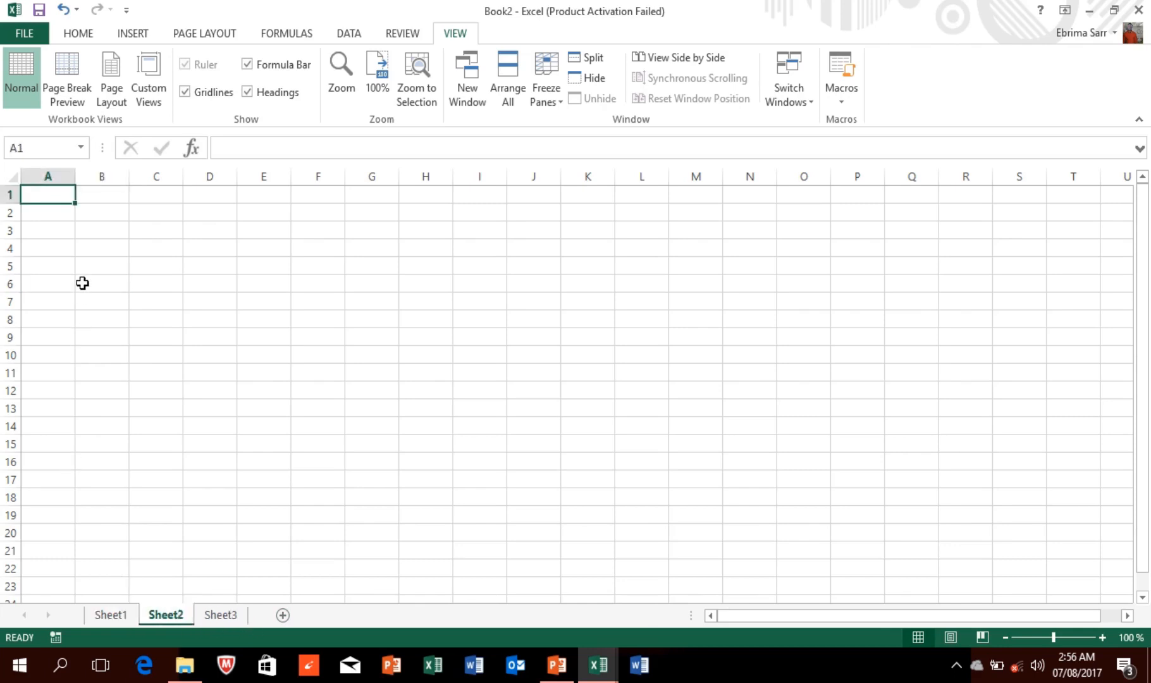
click(83, 282)
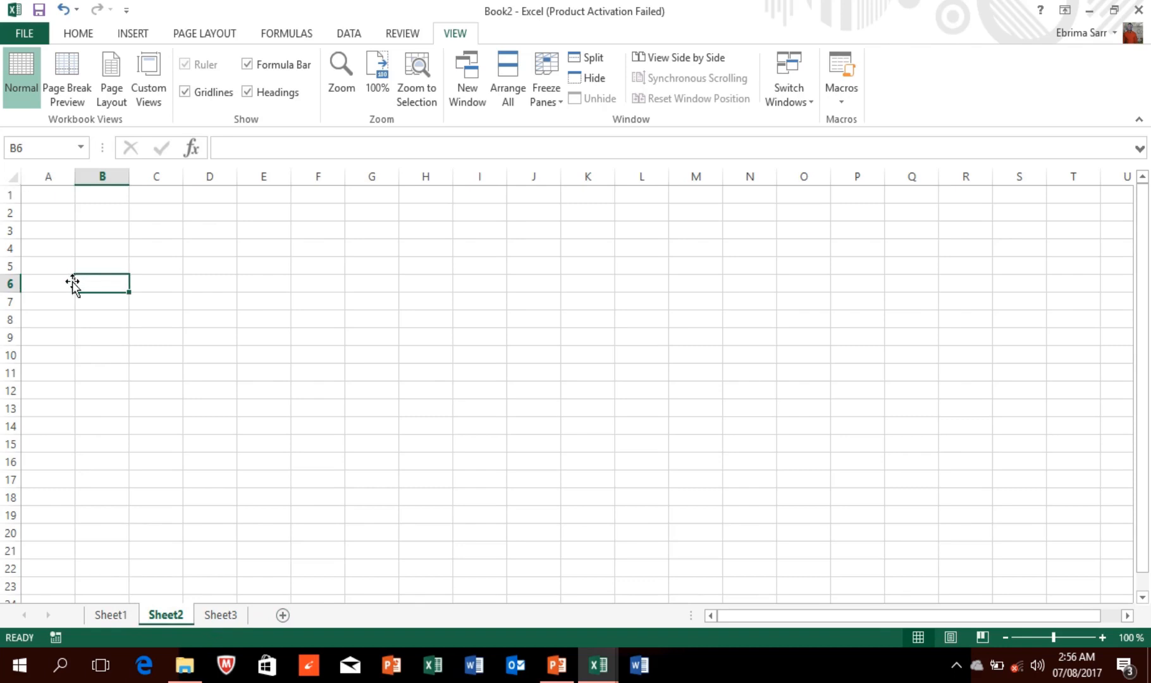
click(90, 247)
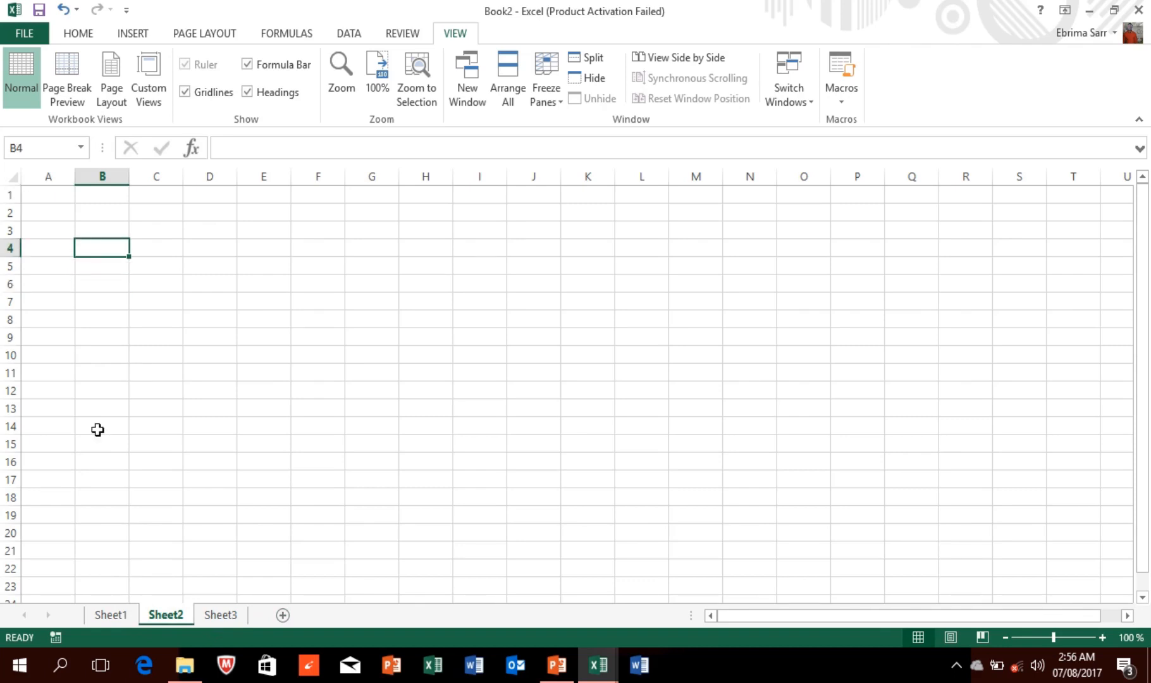
Step: Move through Sheet3 and Sheet2 back to Sheet1 and select cell A1
click(221, 615)
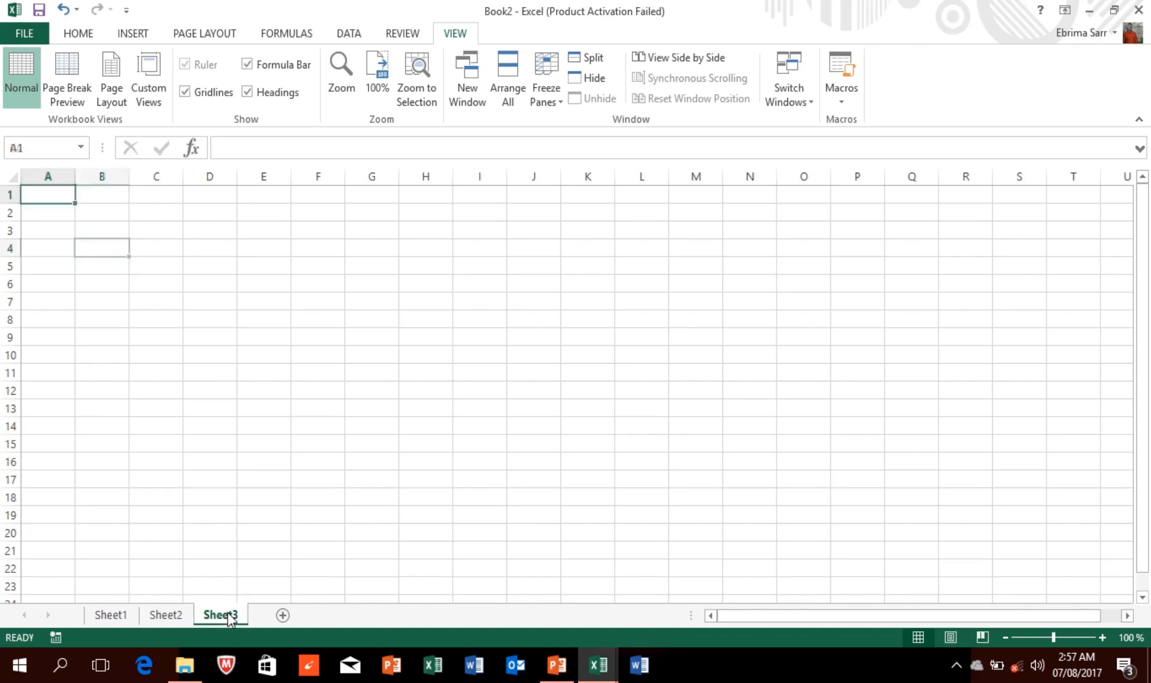
click(166, 615)
click(106, 616)
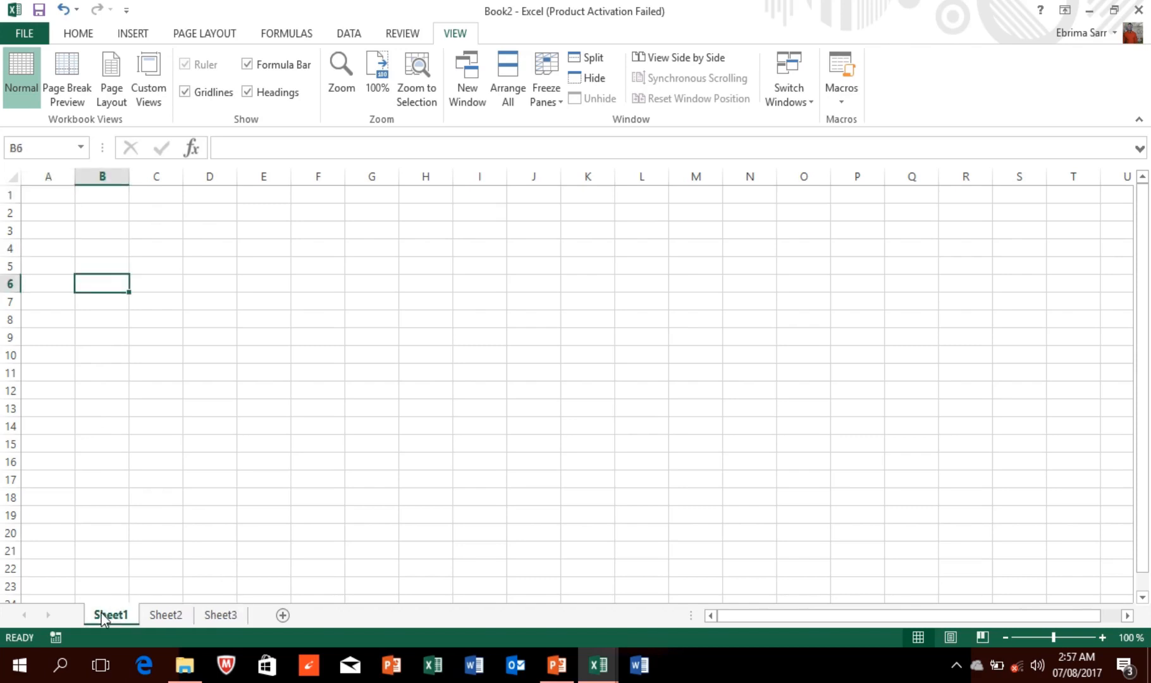
click(30, 194)
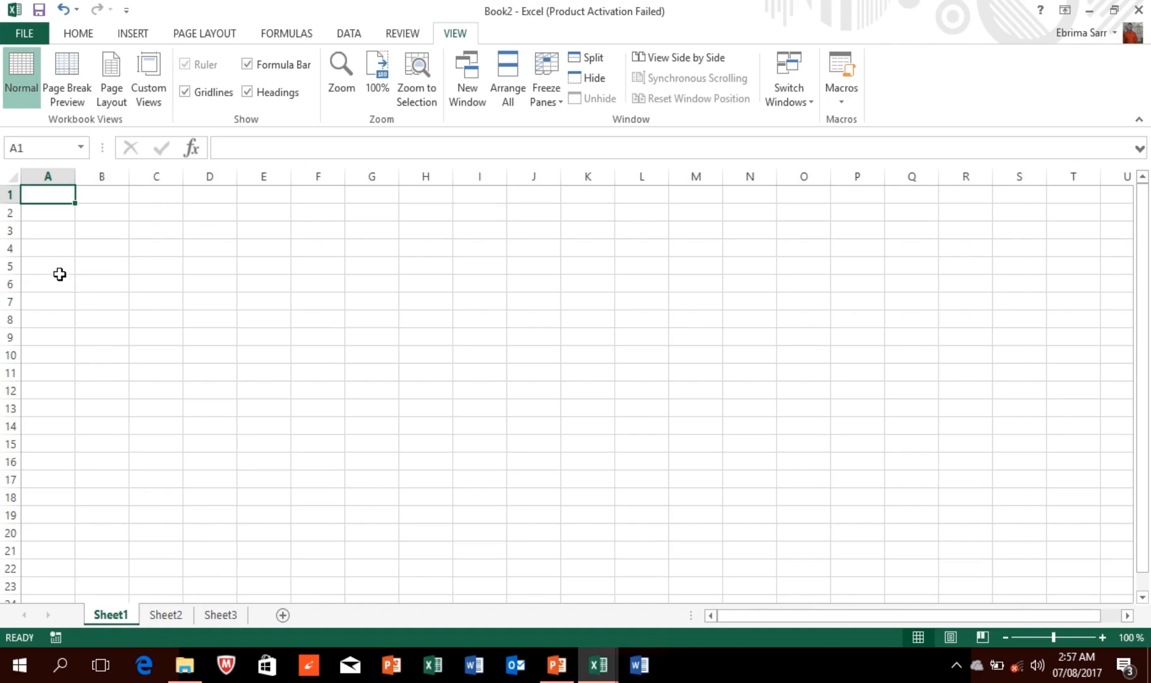
Step: Enter the text 'b3' in cell B3 on Sheet1, then select B4
click(50, 229)
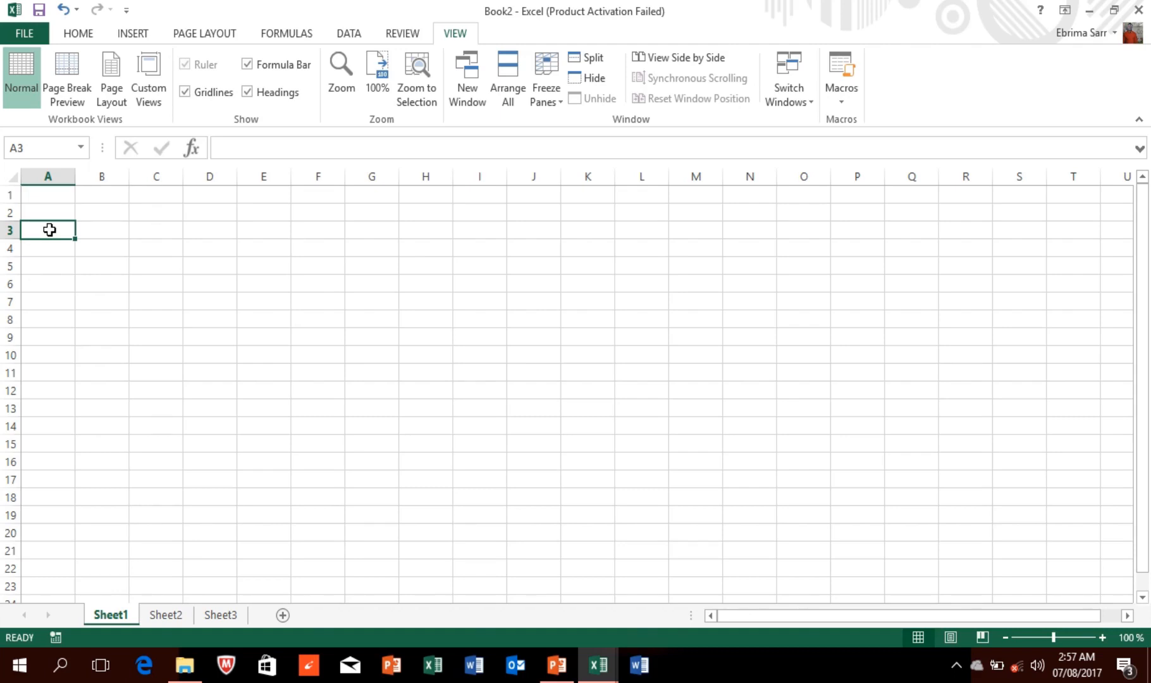
click(104, 232)
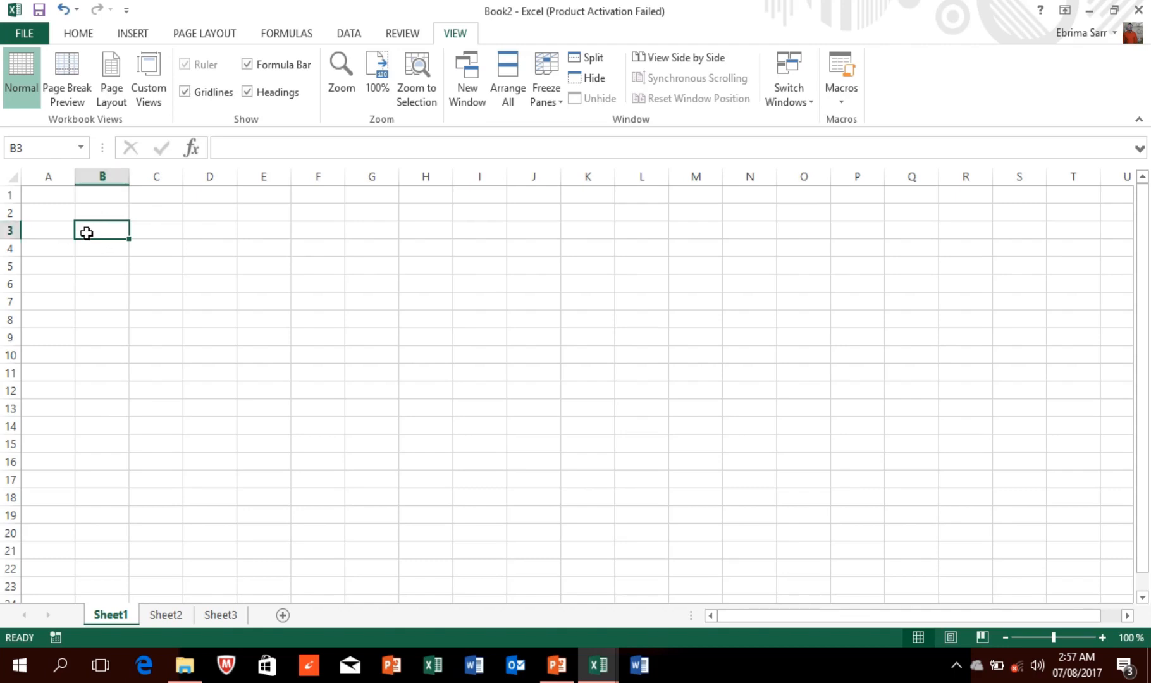
text(b3)
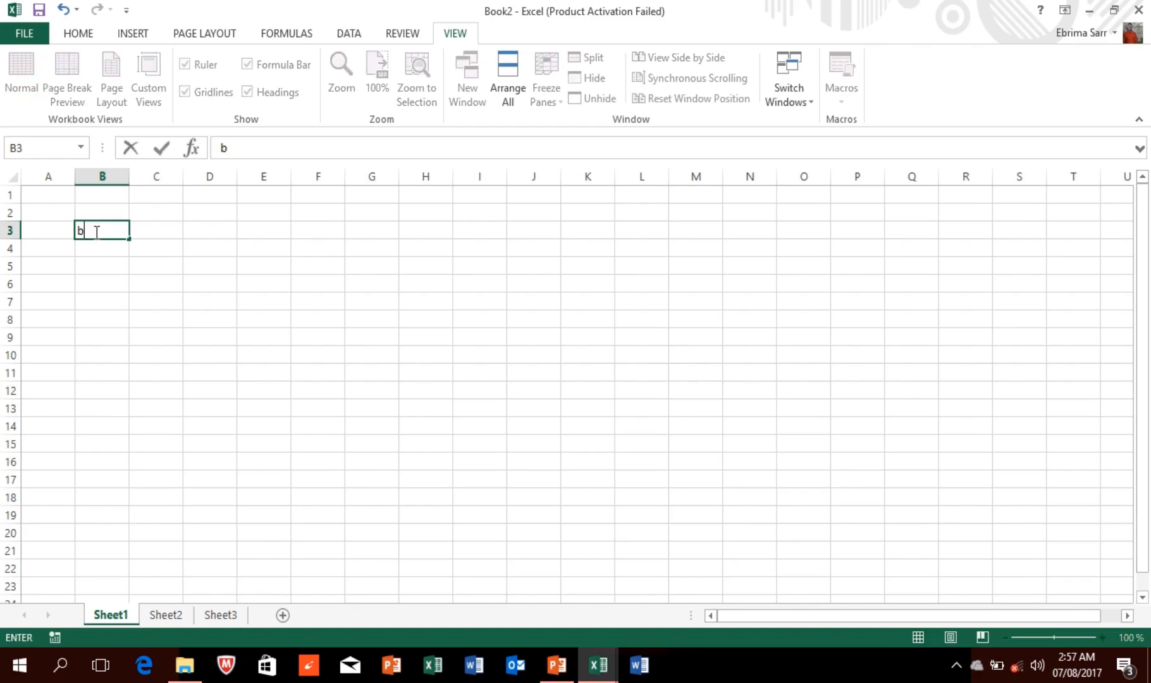
click(111, 271)
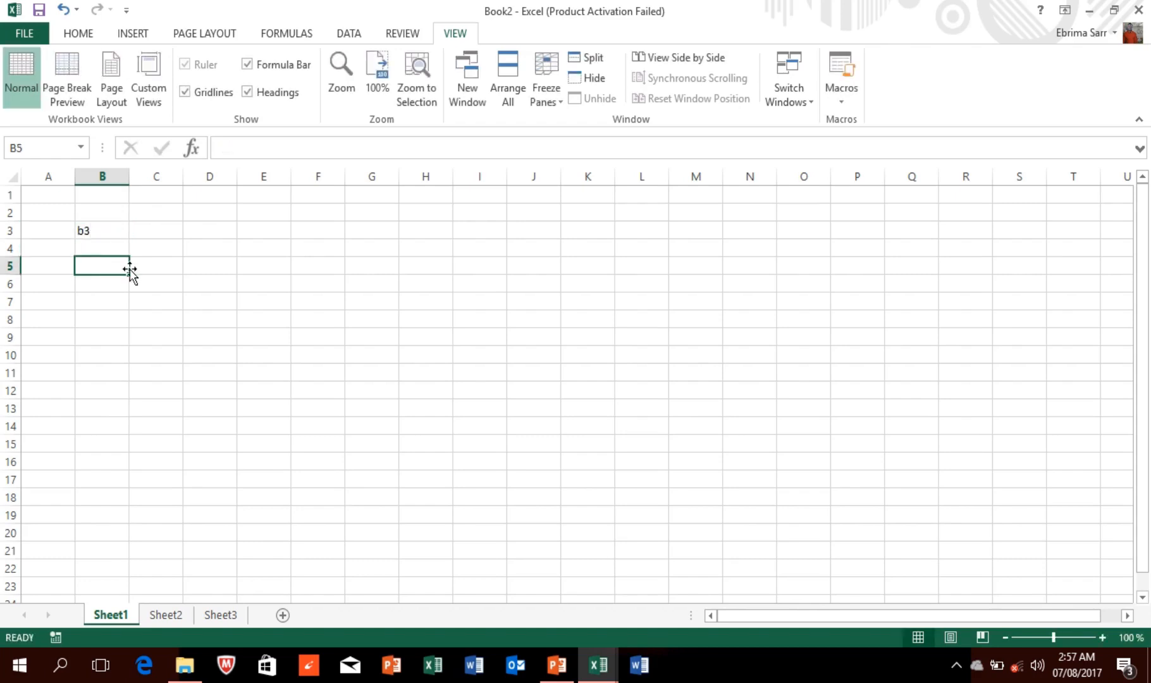
click(103, 230)
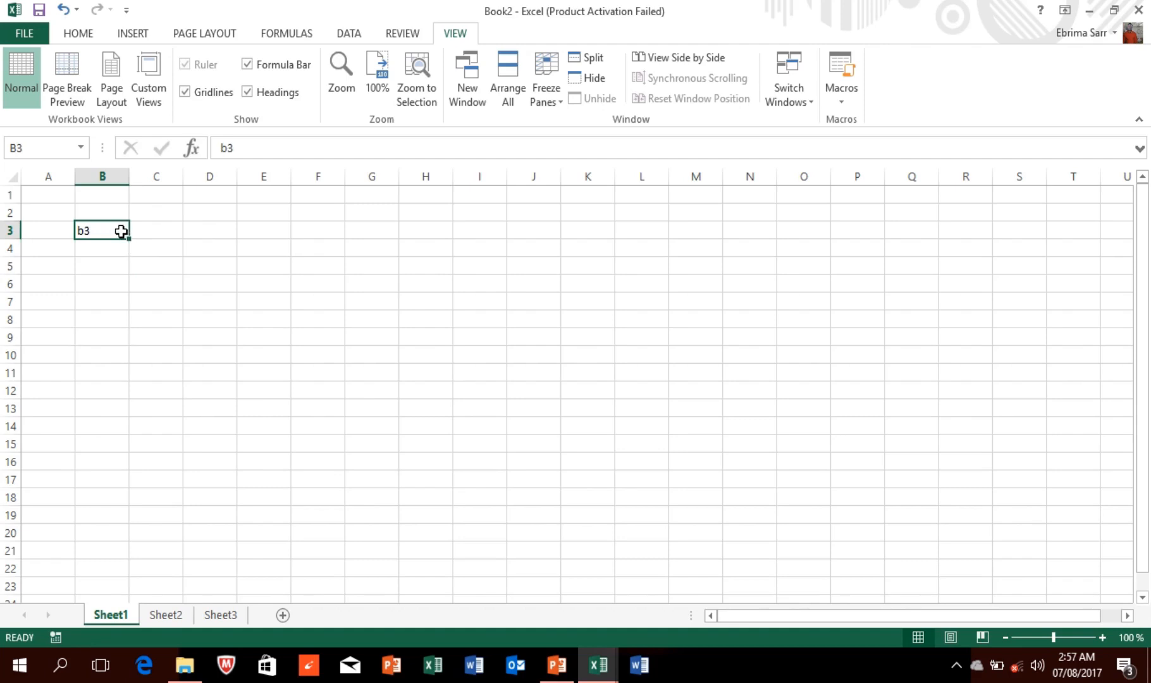
click(120, 248)
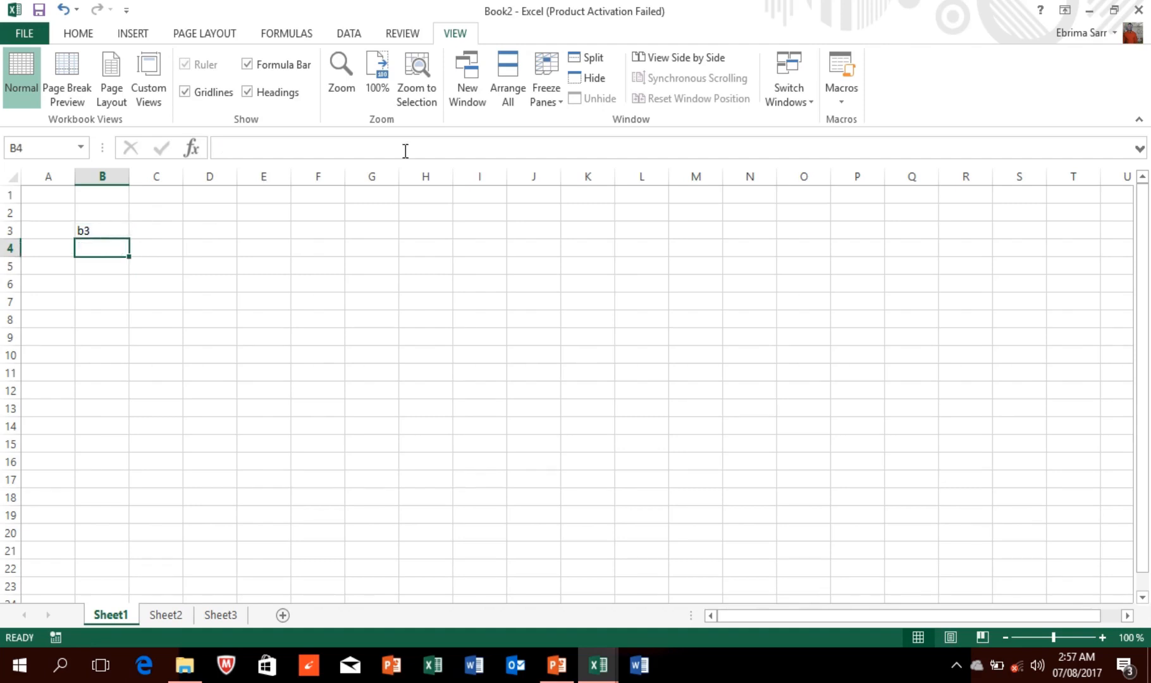
Step: Show the Number Format dropdown list from the Home ribbon
click(133, 35)
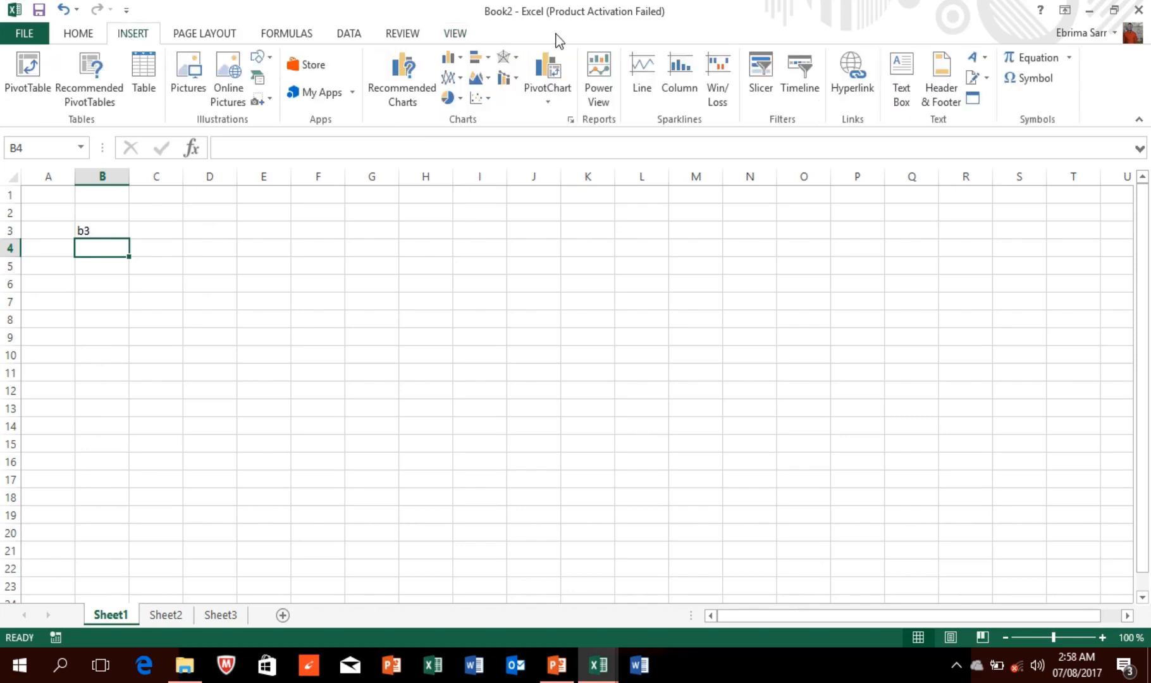
click(89, 33)
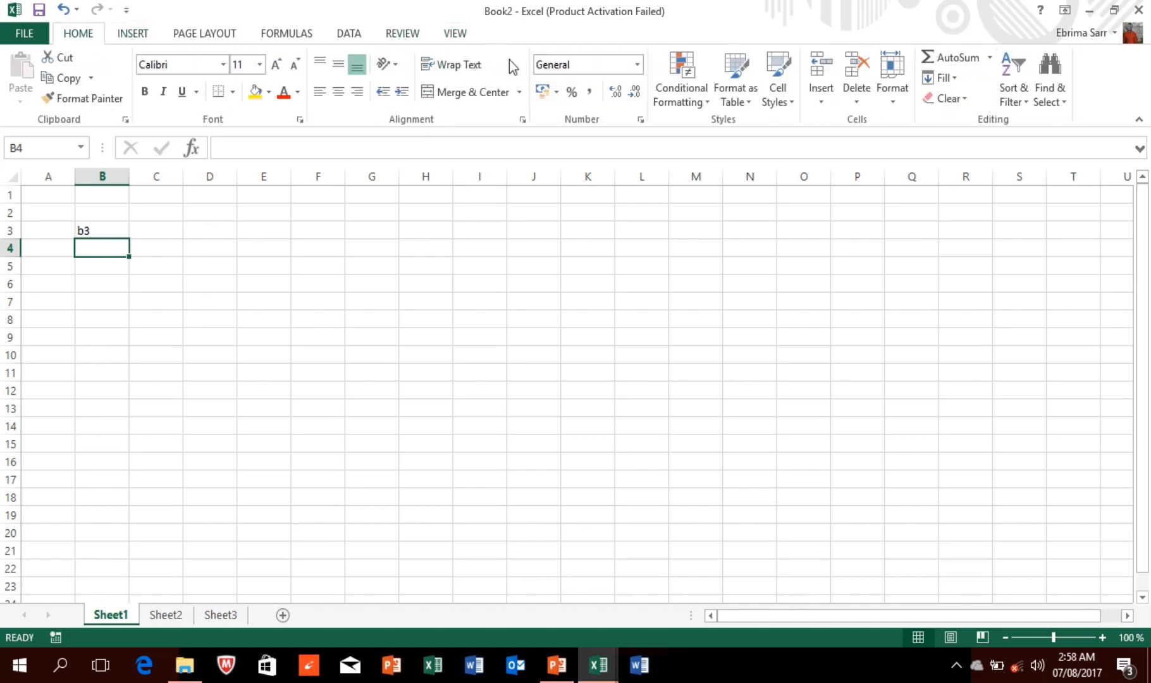
click(637, 64)
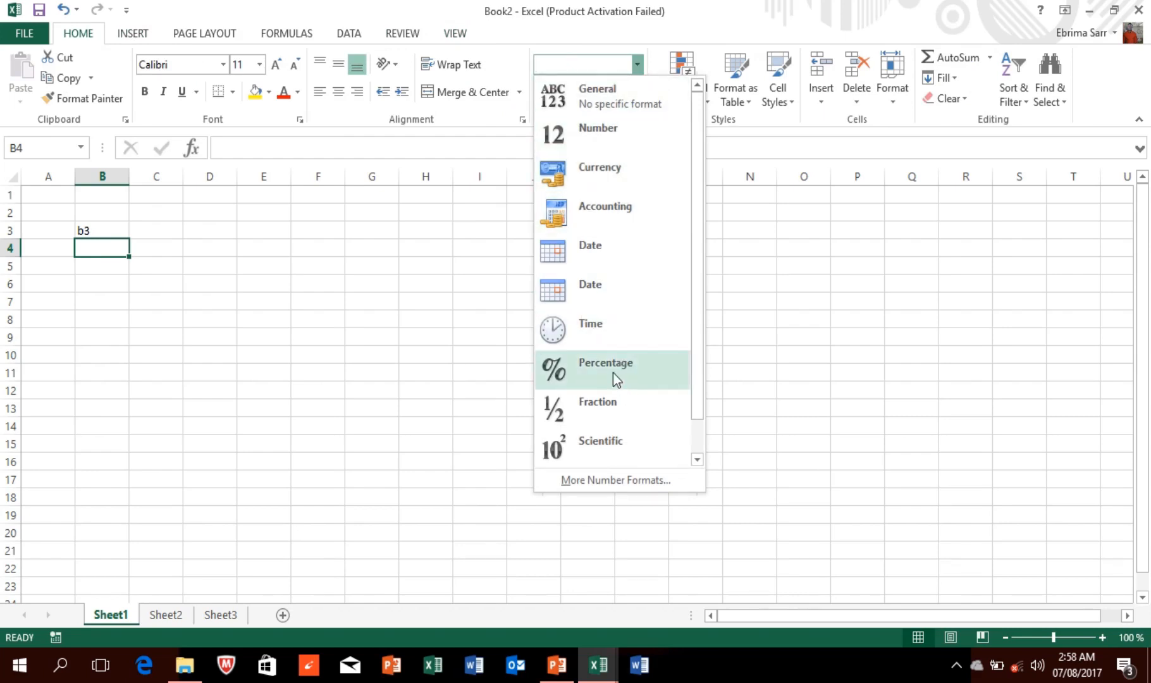
Step: Dismiss the number format list unchanged and select cells D5, C3, C4, then B2
click(701, 456)
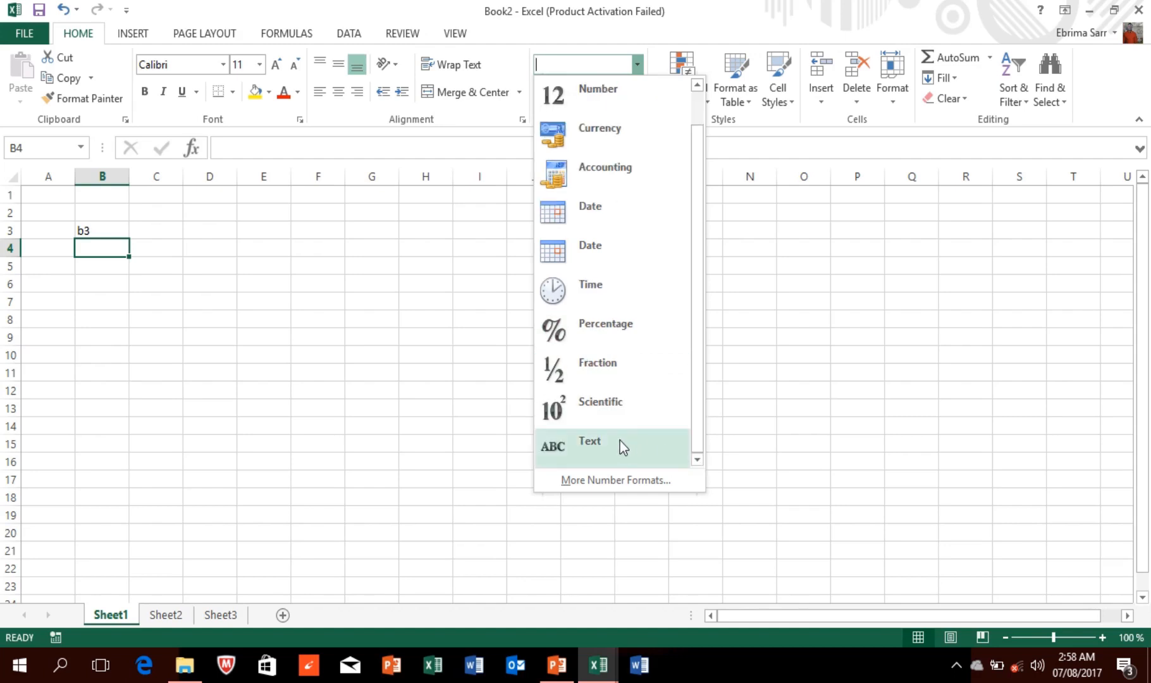
click(424, 415)
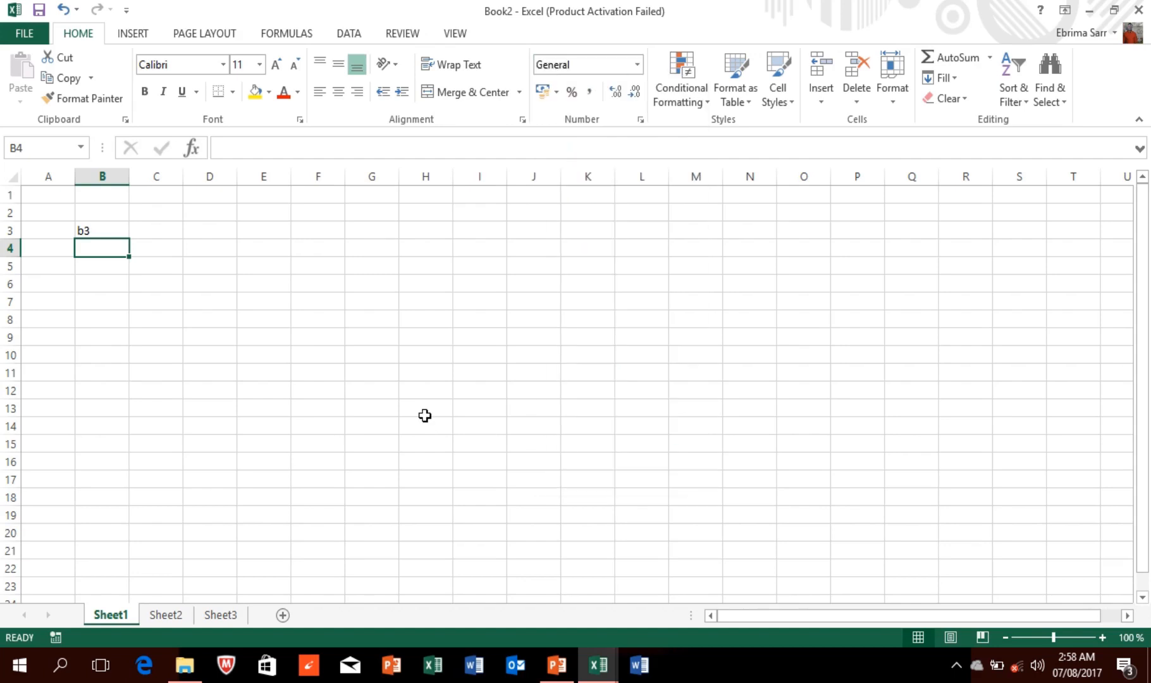
click(203, 264)
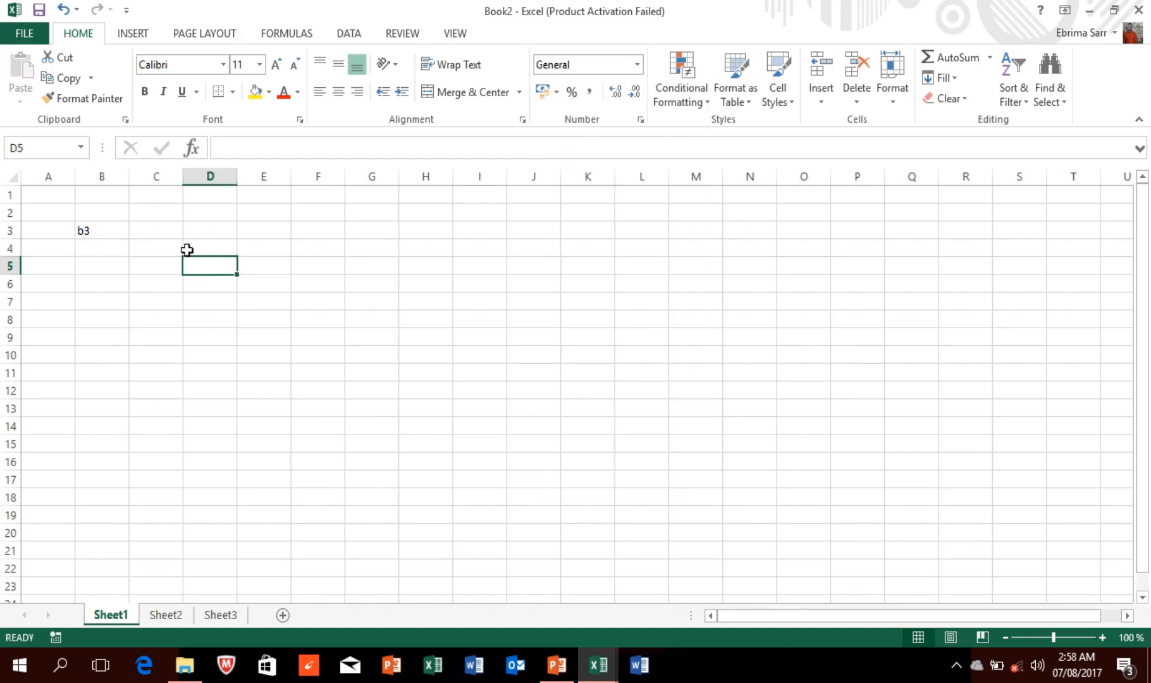
click(162, 230)
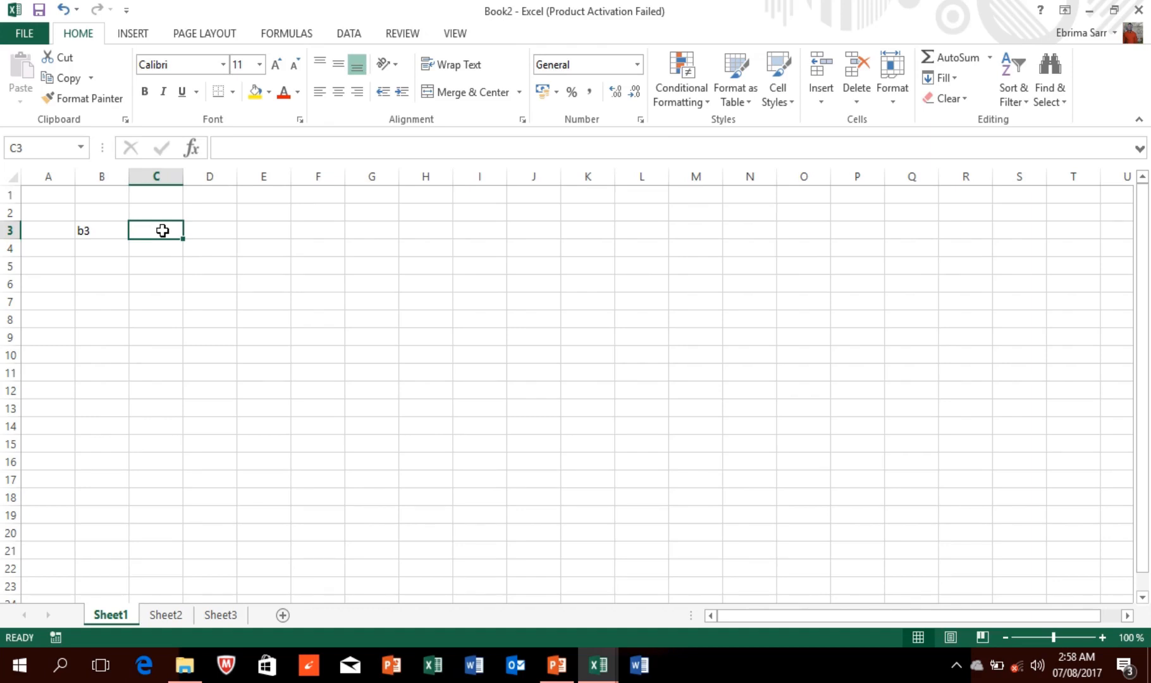
click(162, 249)
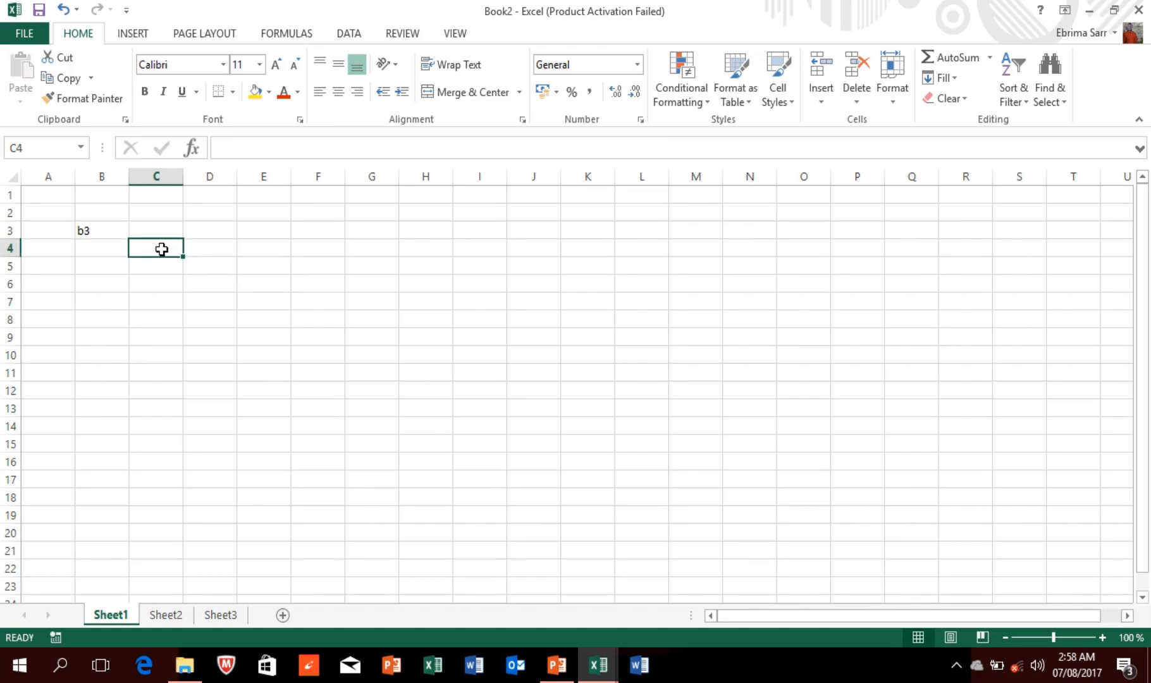
click(100, 213)
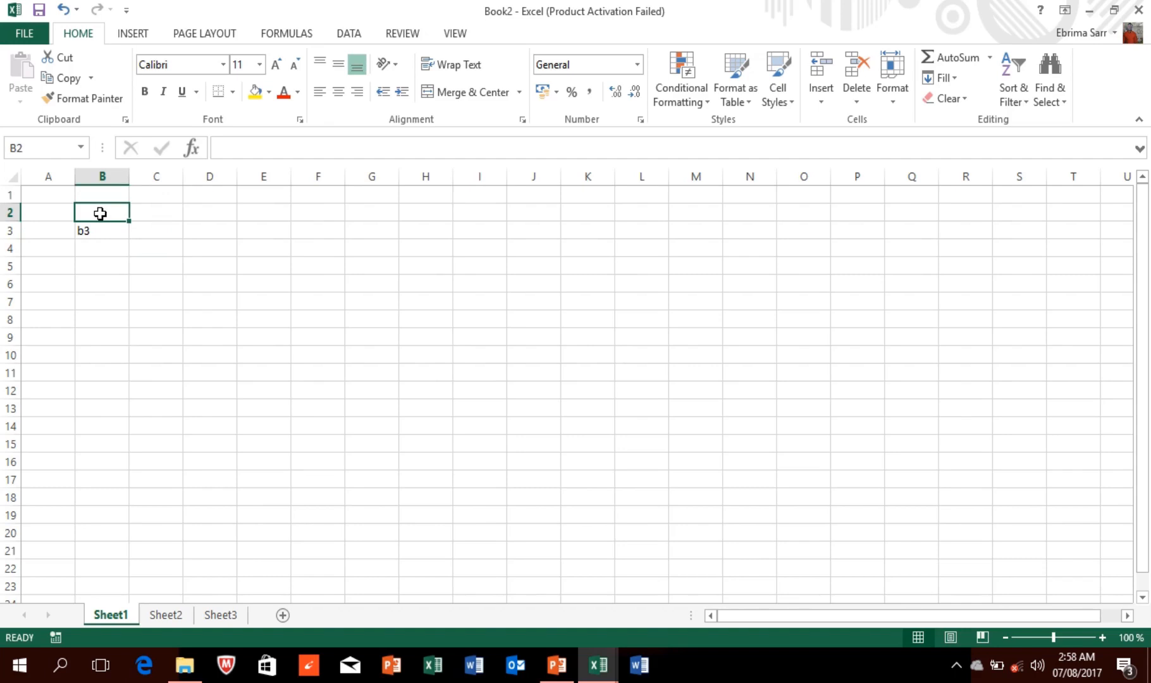
Step: Enter 35 in B2 and 56 in B3, replacing the stray 'b3' text
text(35)
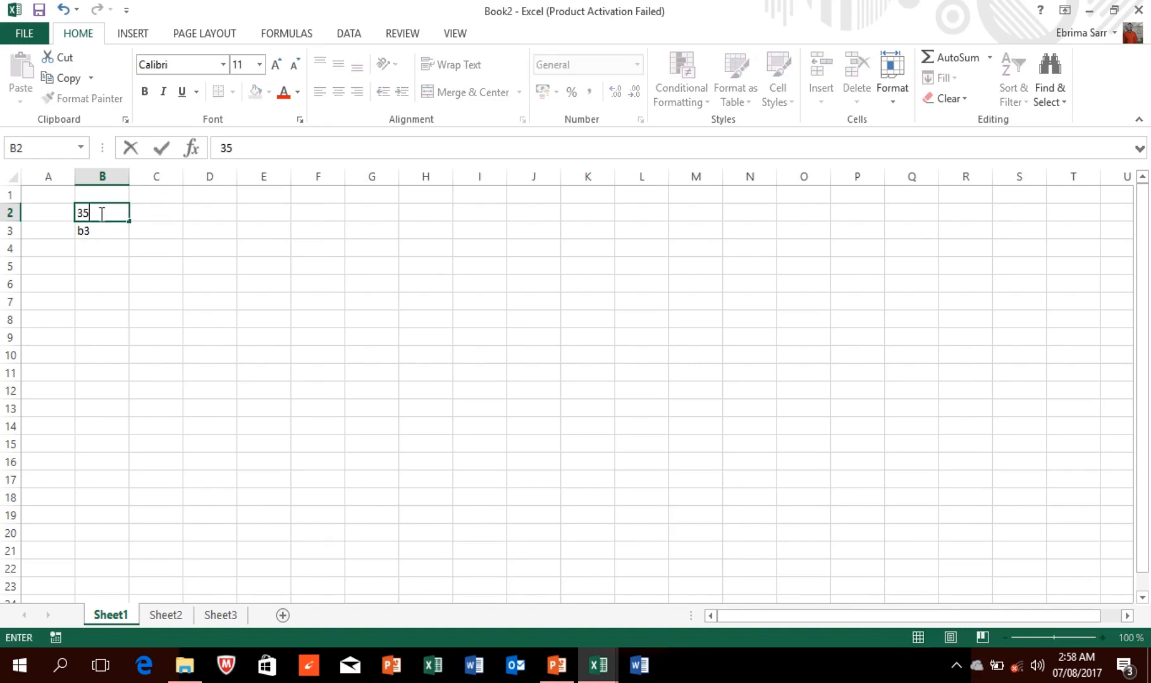
click(102, 229)
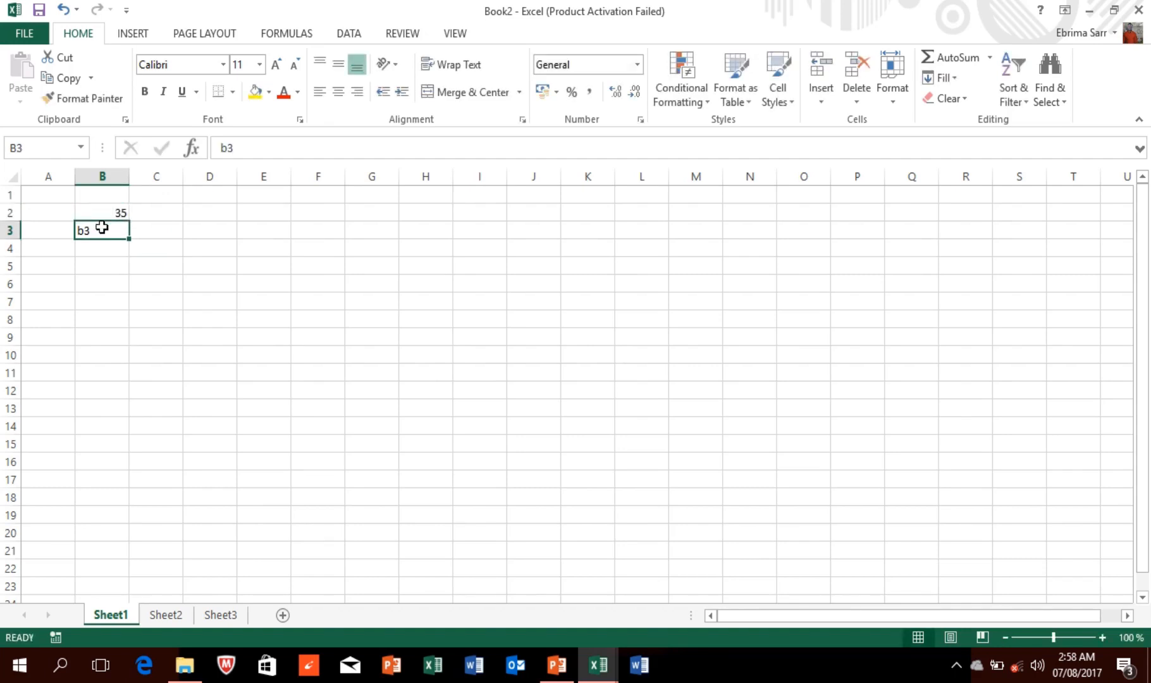
text(b3)
key(BackSpace)
key(BackSpace)
text(56)
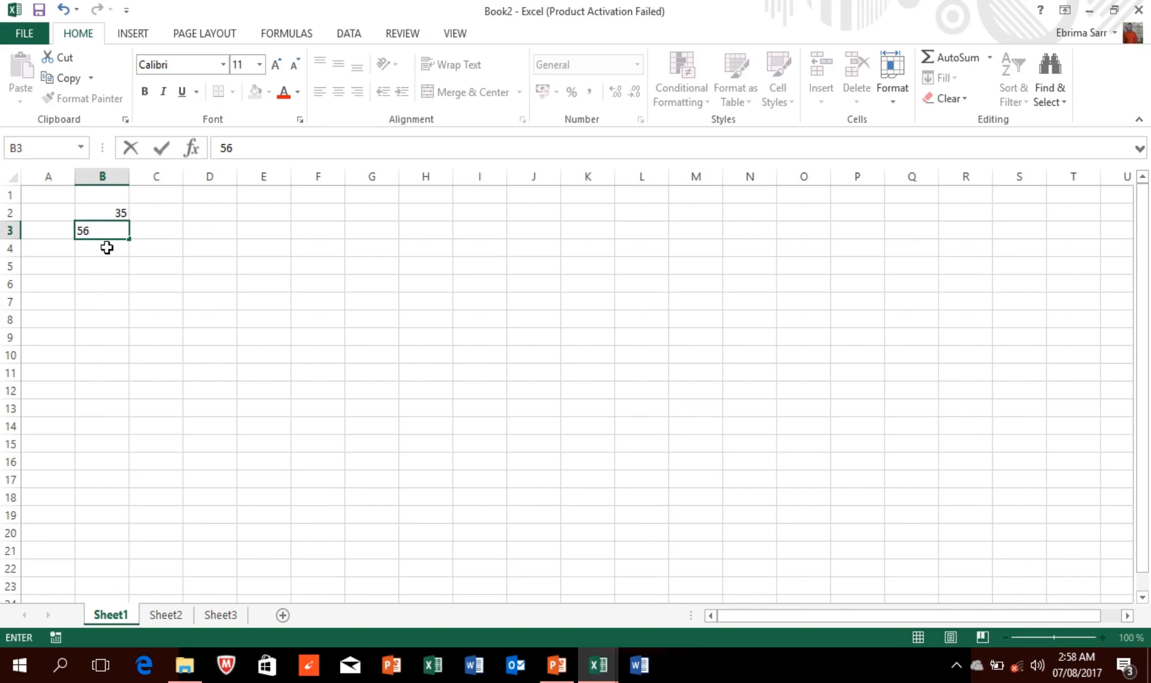
click(106, 247)
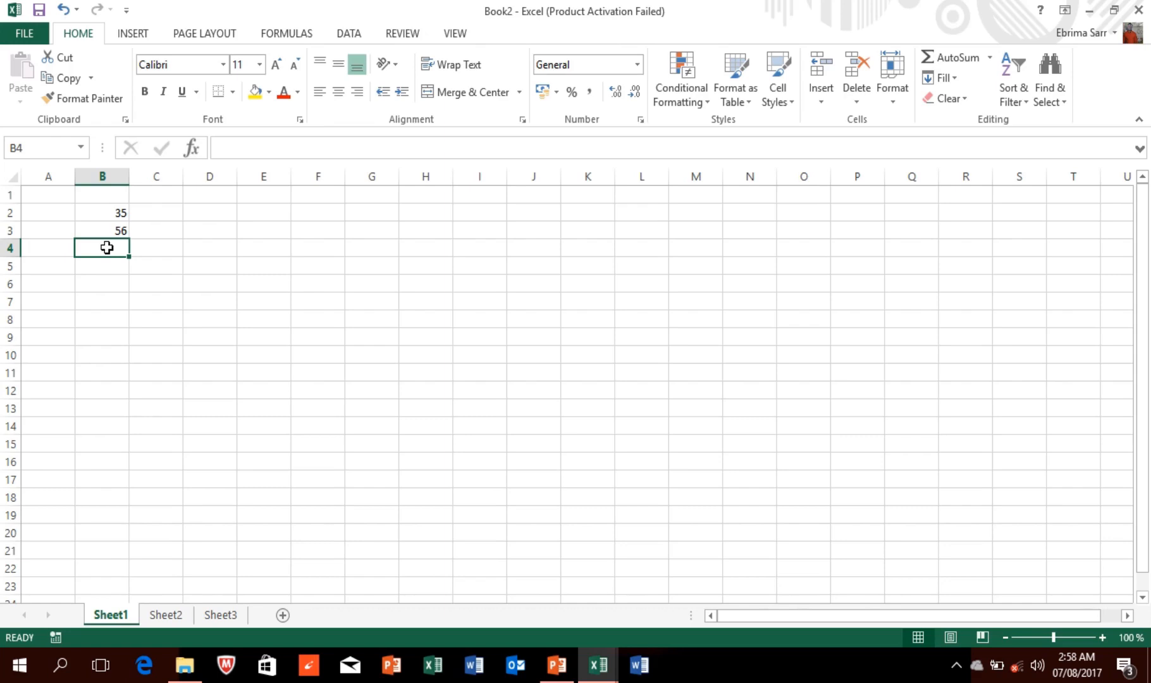
Step: Total B2:B3 in B4 with =sum(b2:b3), giving 91
text(=)
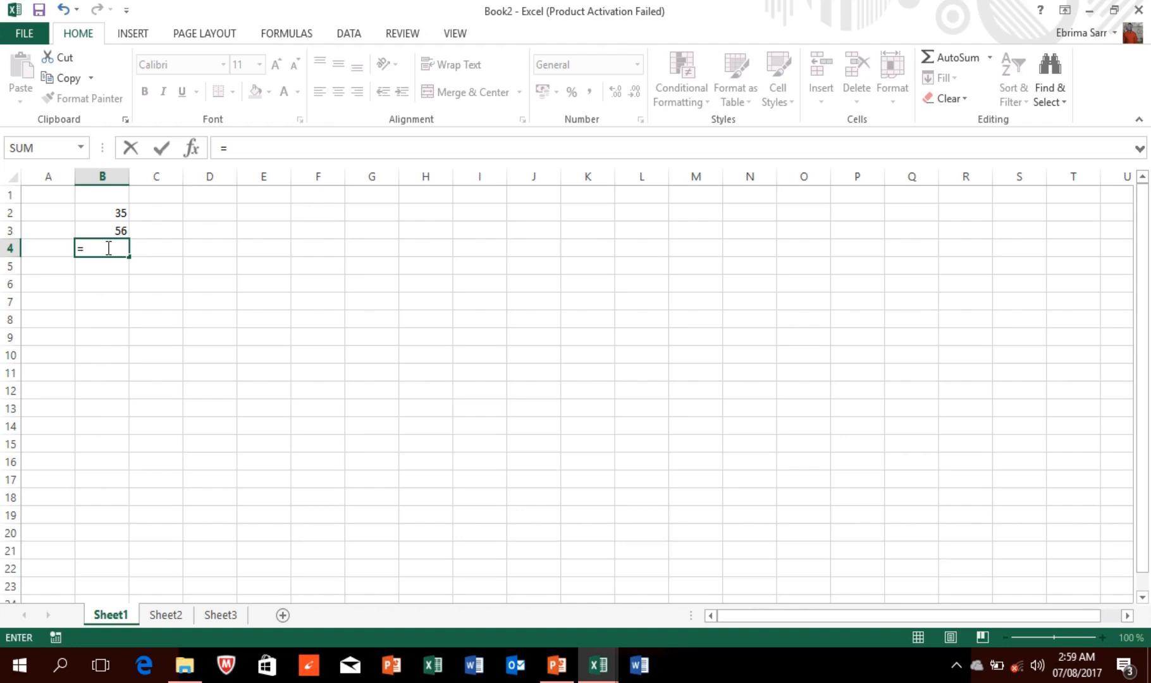
text(sum)
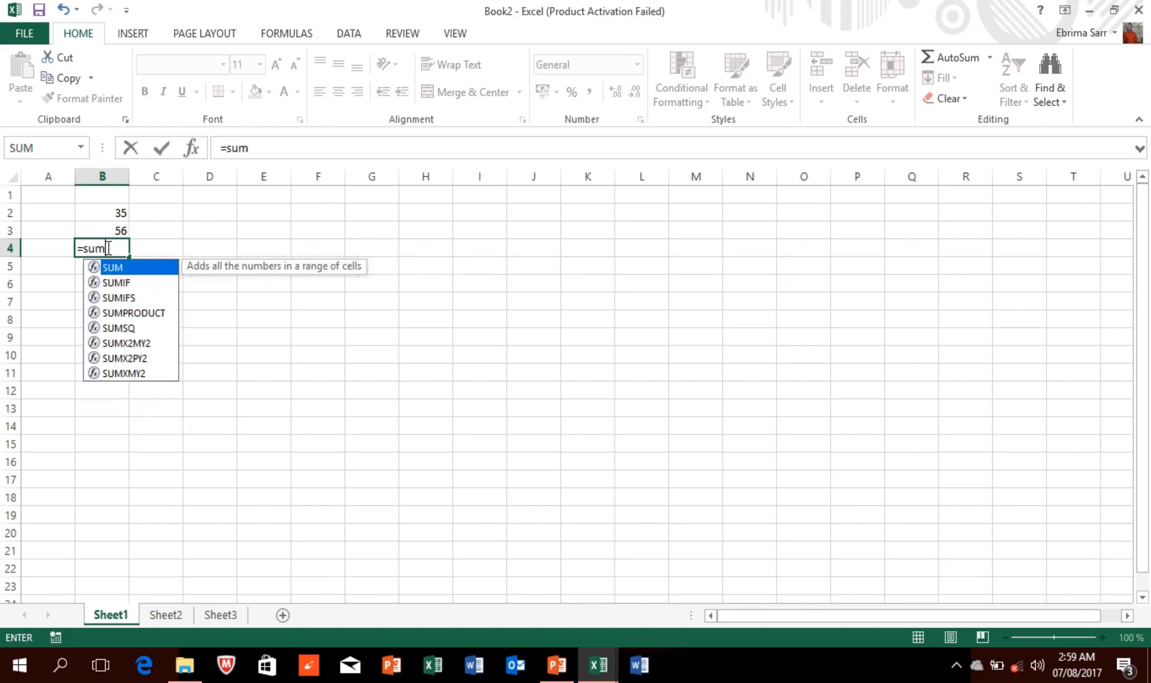
text(()
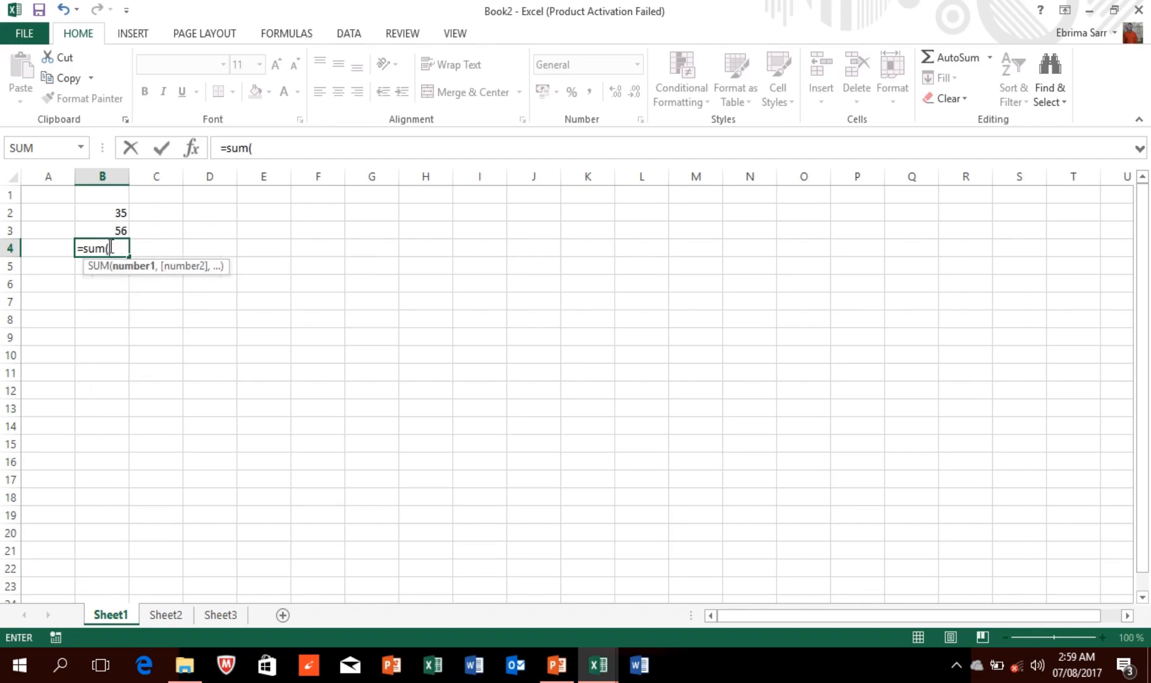
text(b)
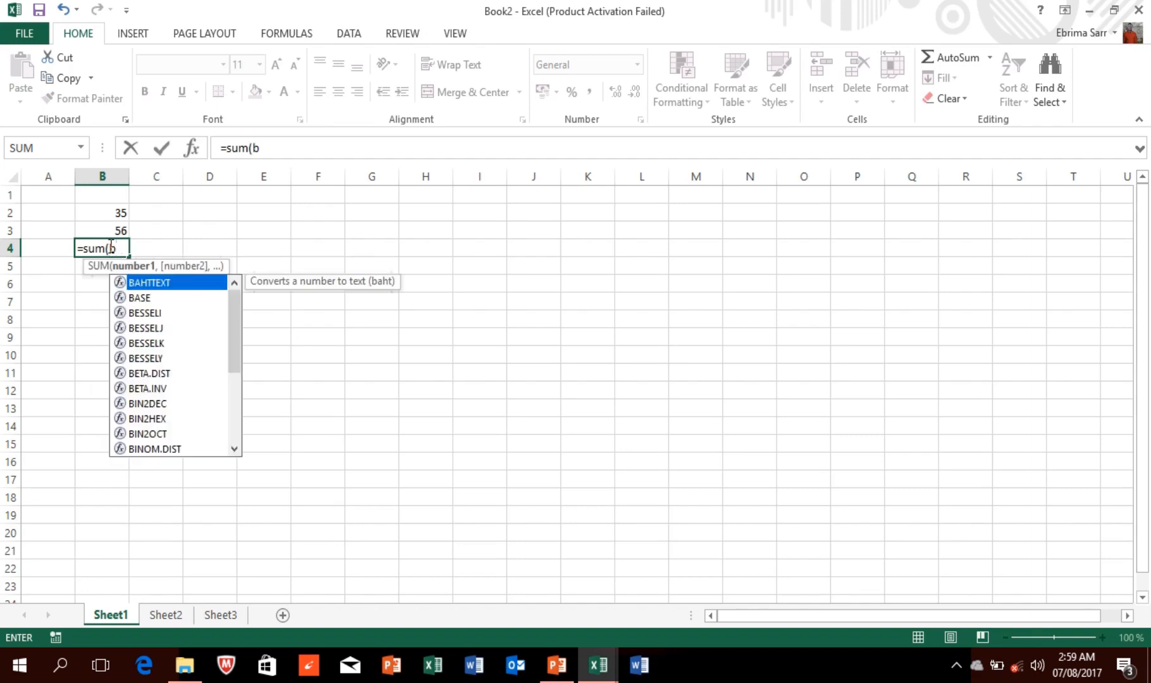
text(2:)
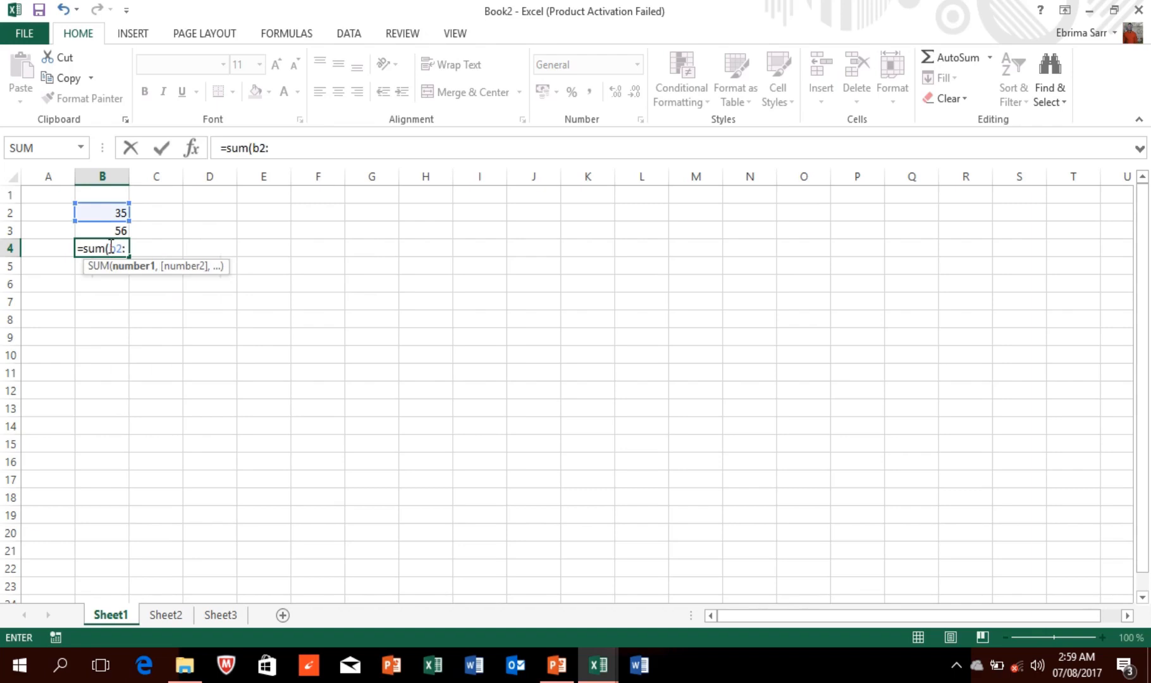
text(b3)
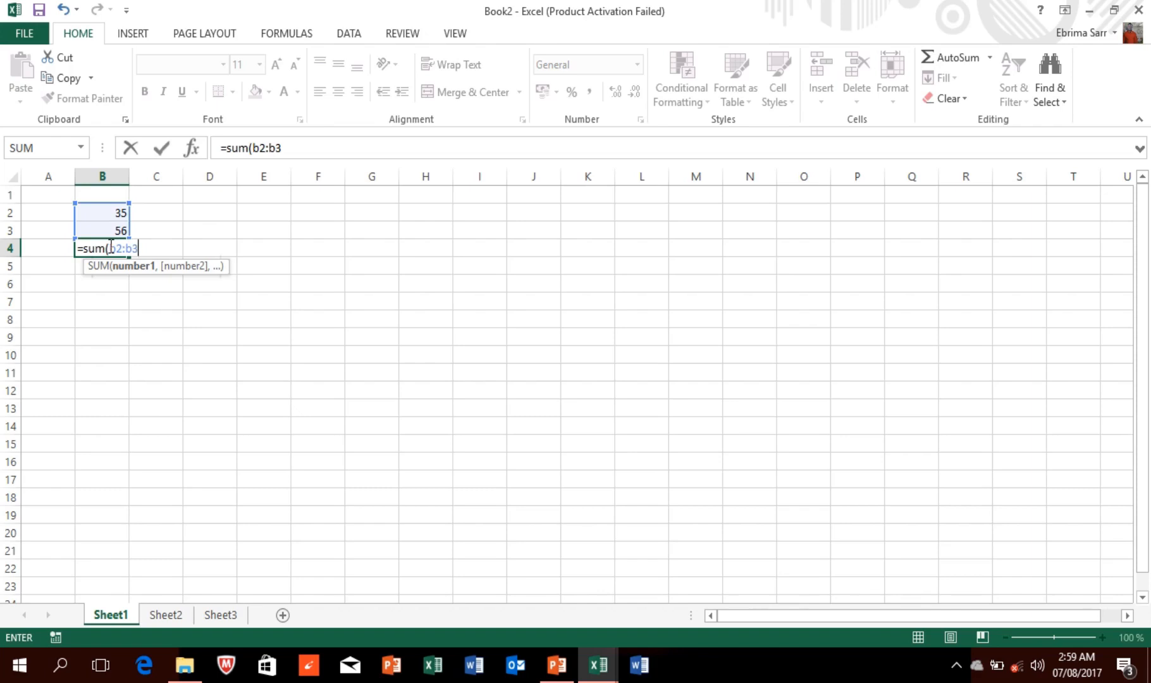
key(Return)
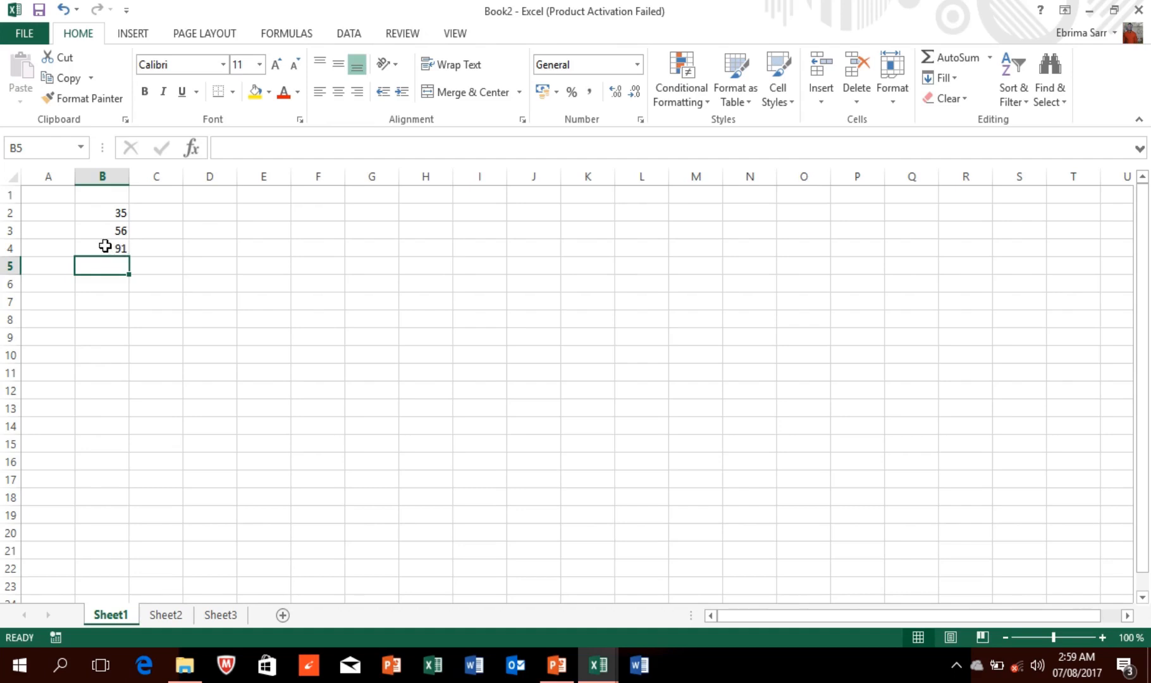
Step: Change B2 from 35 to 40 so the B4 total recalculates to 96
click(106, 211)
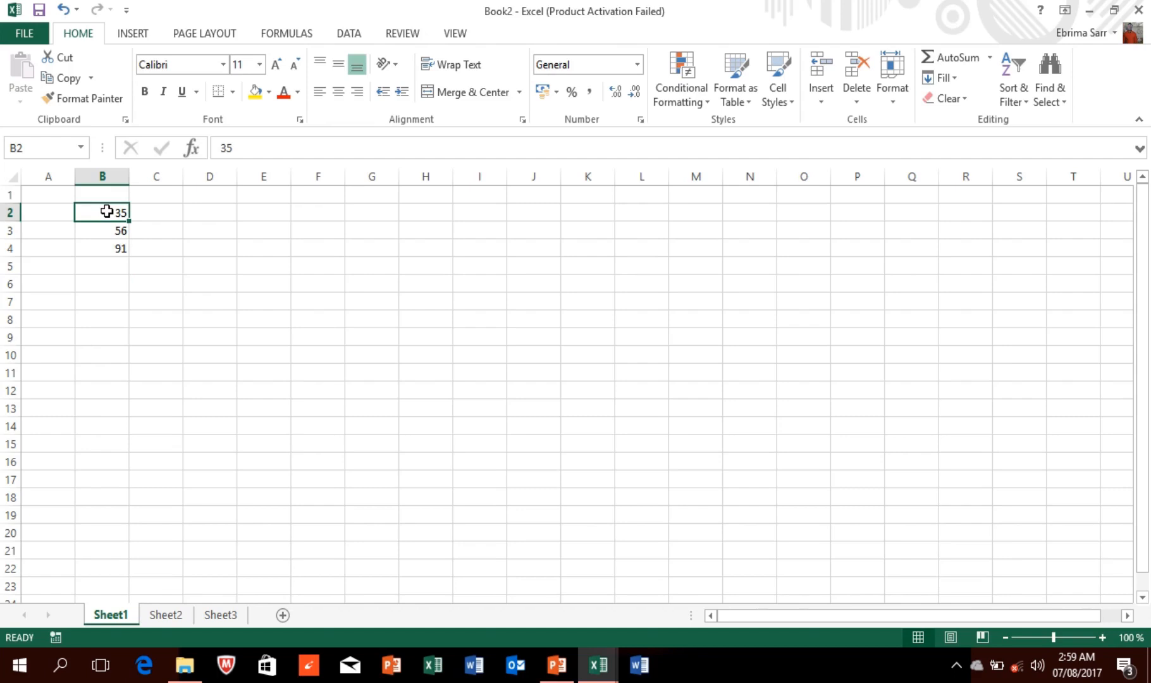
text(40)
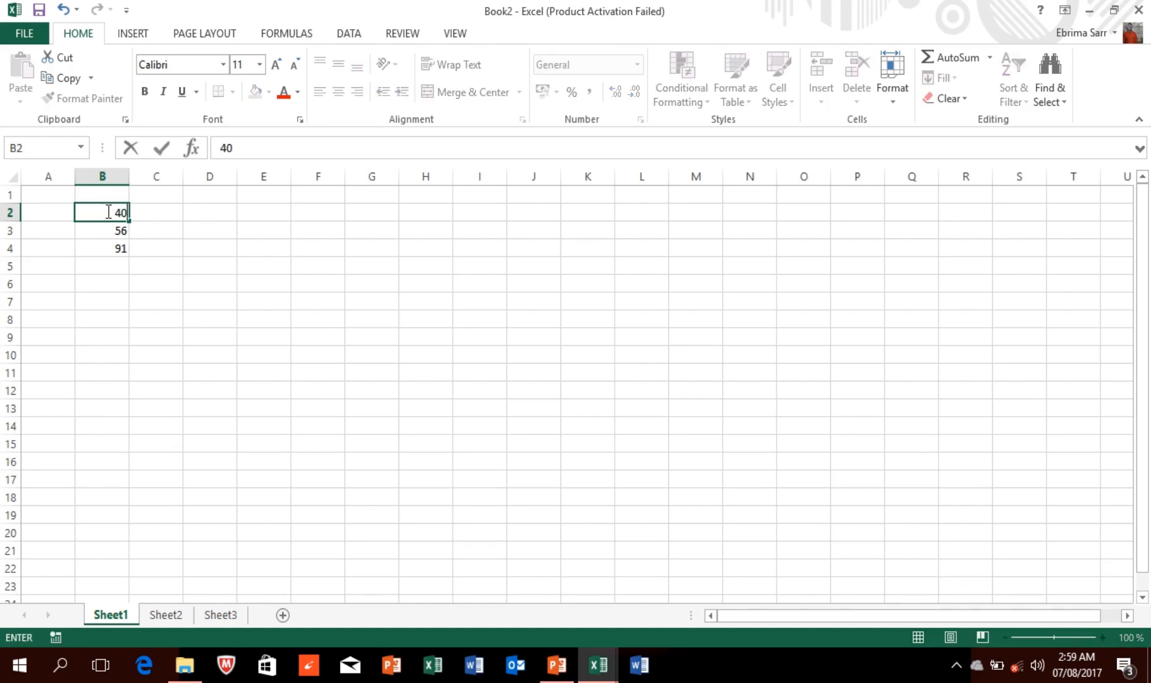
click(114, 276)
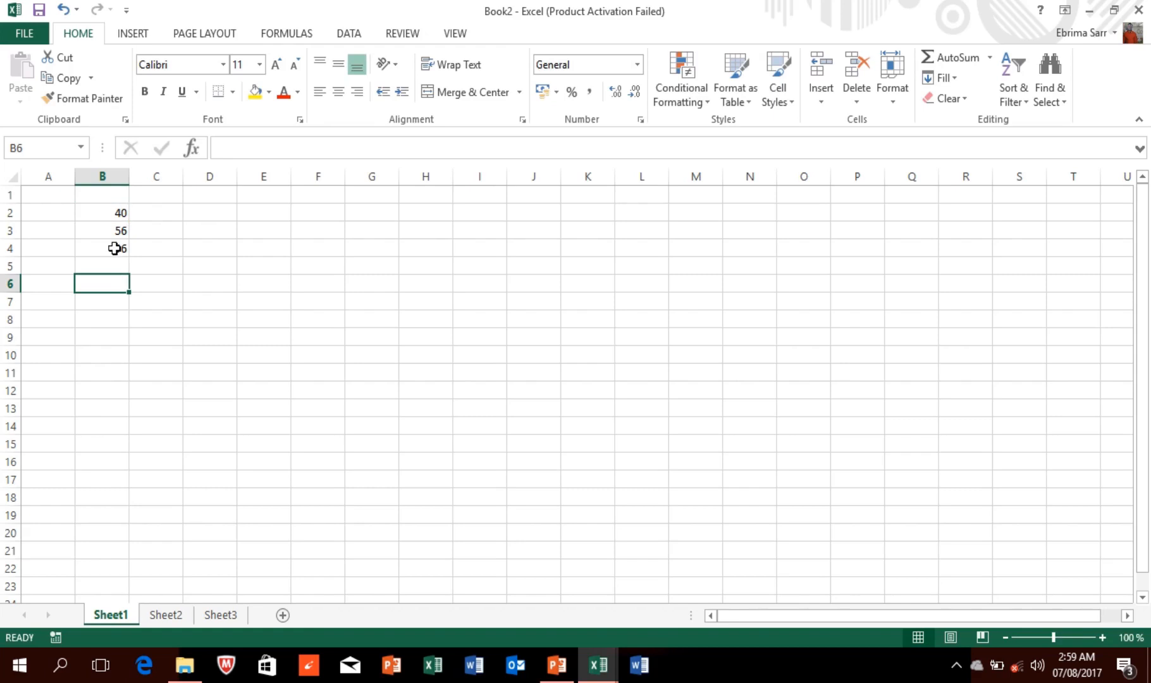
click(117, 315)
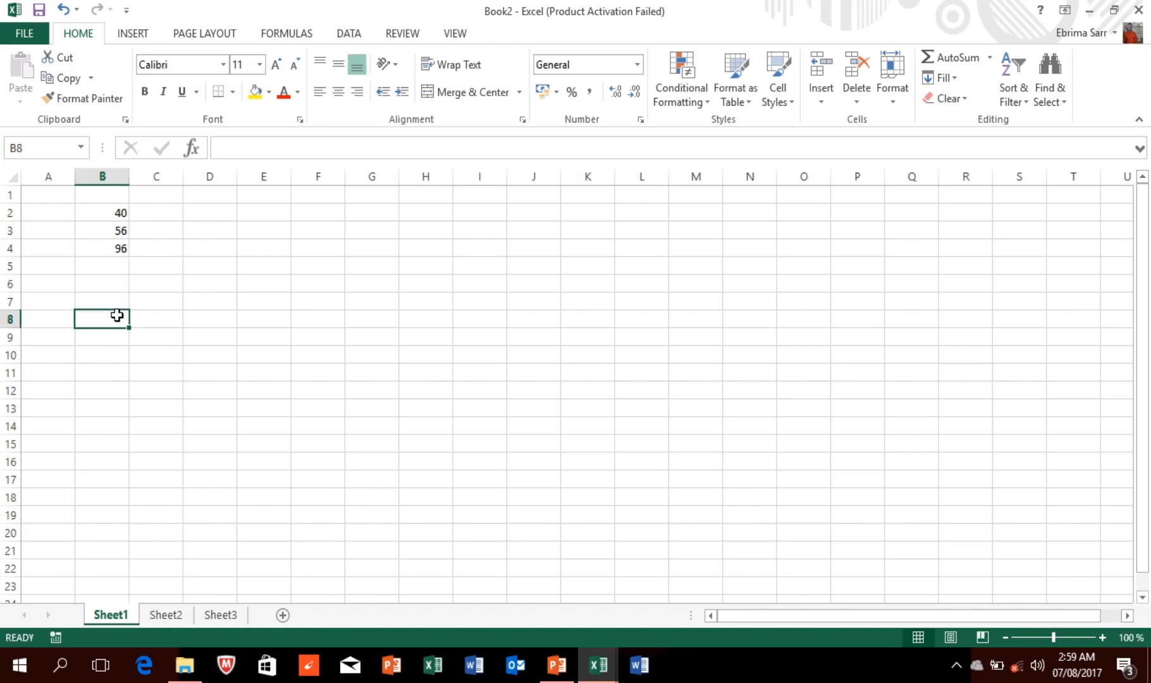
Step: Glance at Sheet2 and return to Sheet1 with the numbers
click(169, 616)
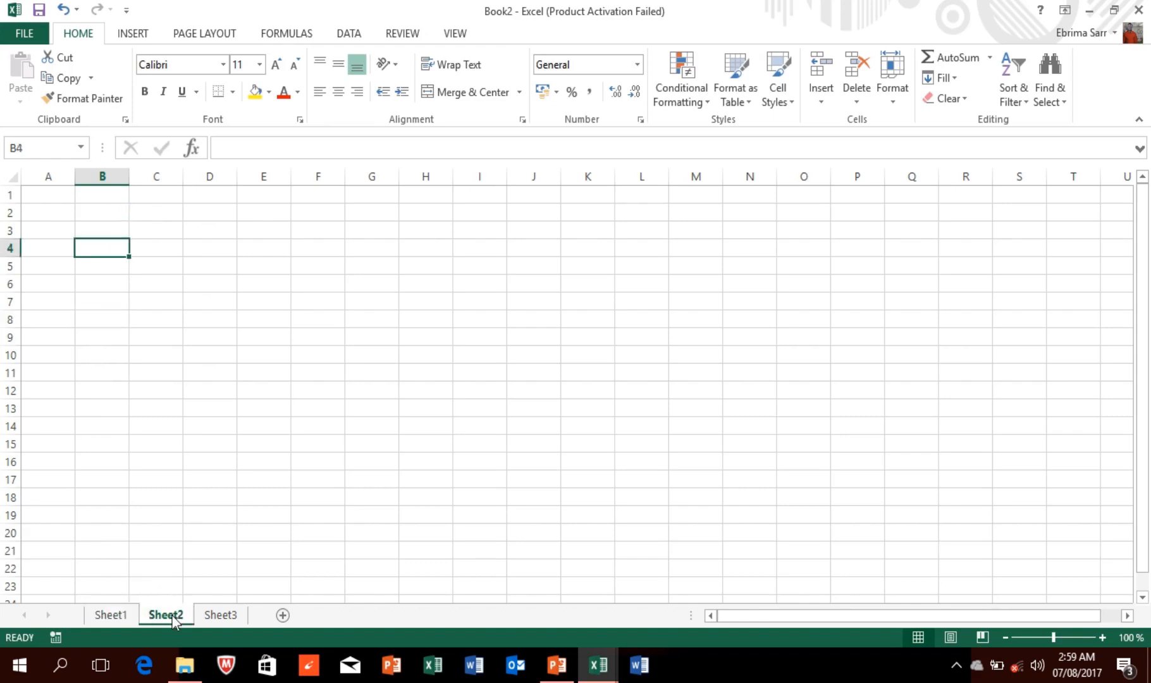
click(113, 616)
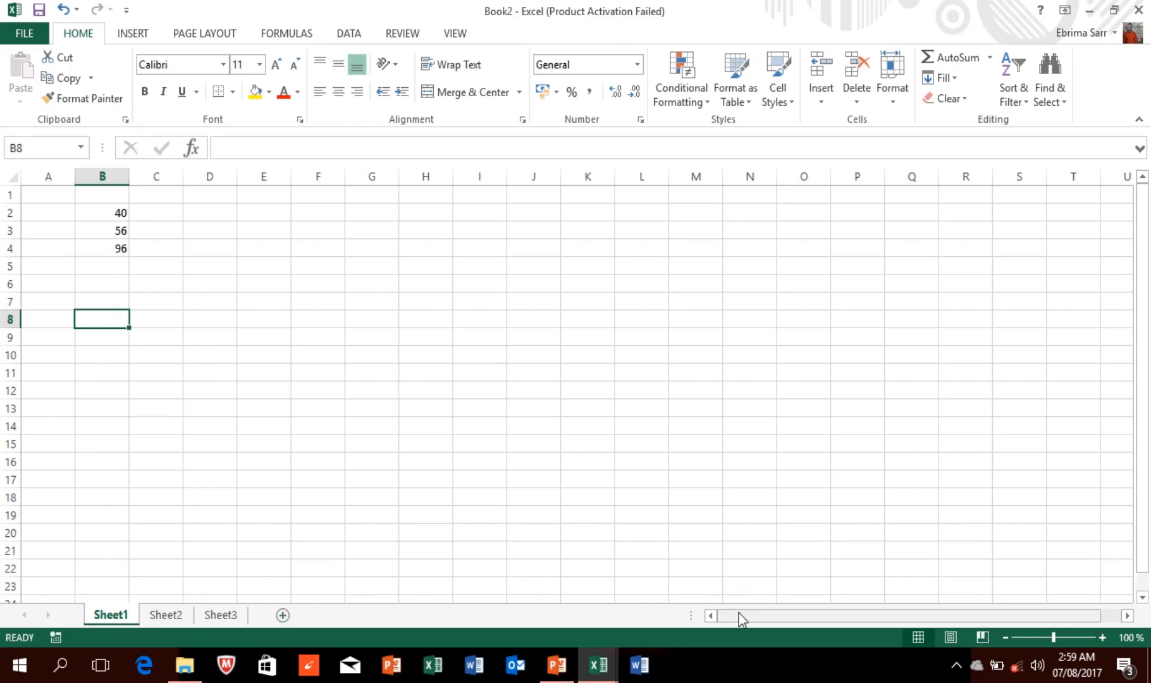
drag(738, 613, 694, 609)
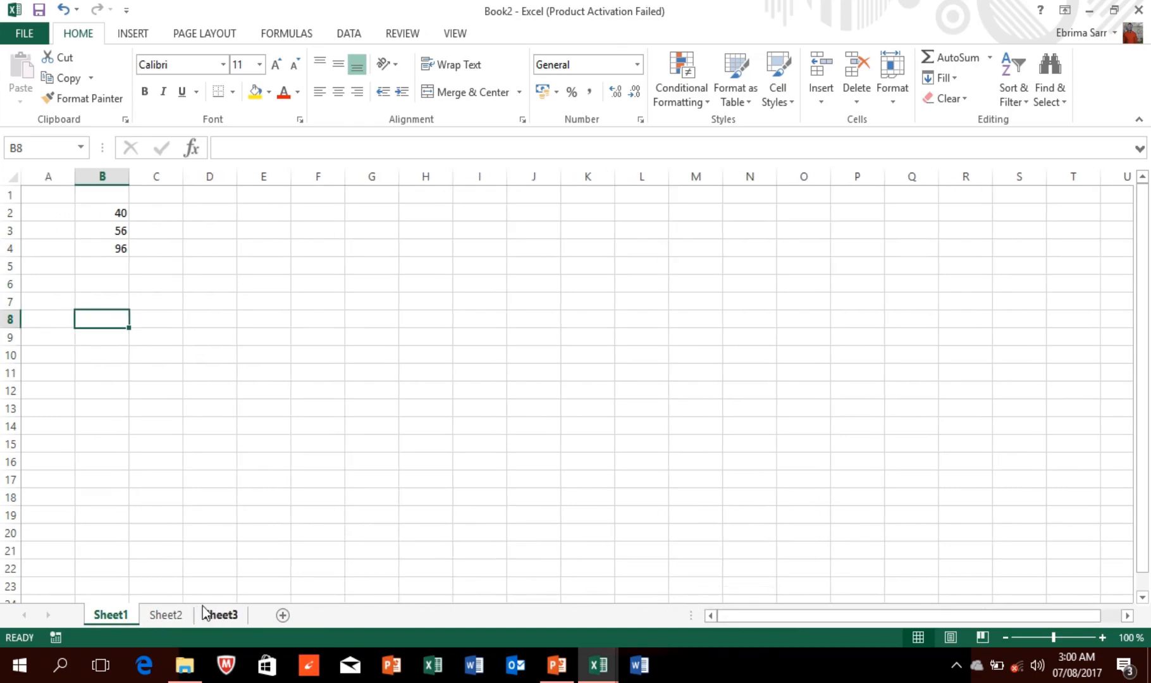
Step: Rename Sheet1 to the user's first name, then switch to the empty Sheet2
right_click(109, 619)
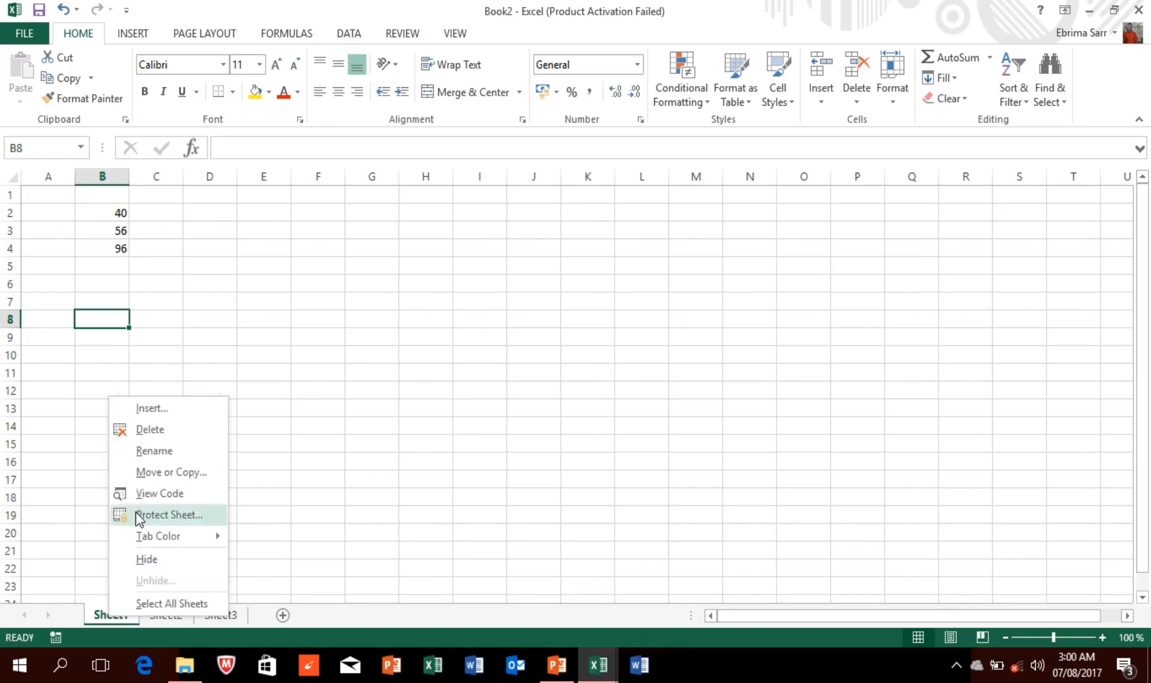
click(153, 460)
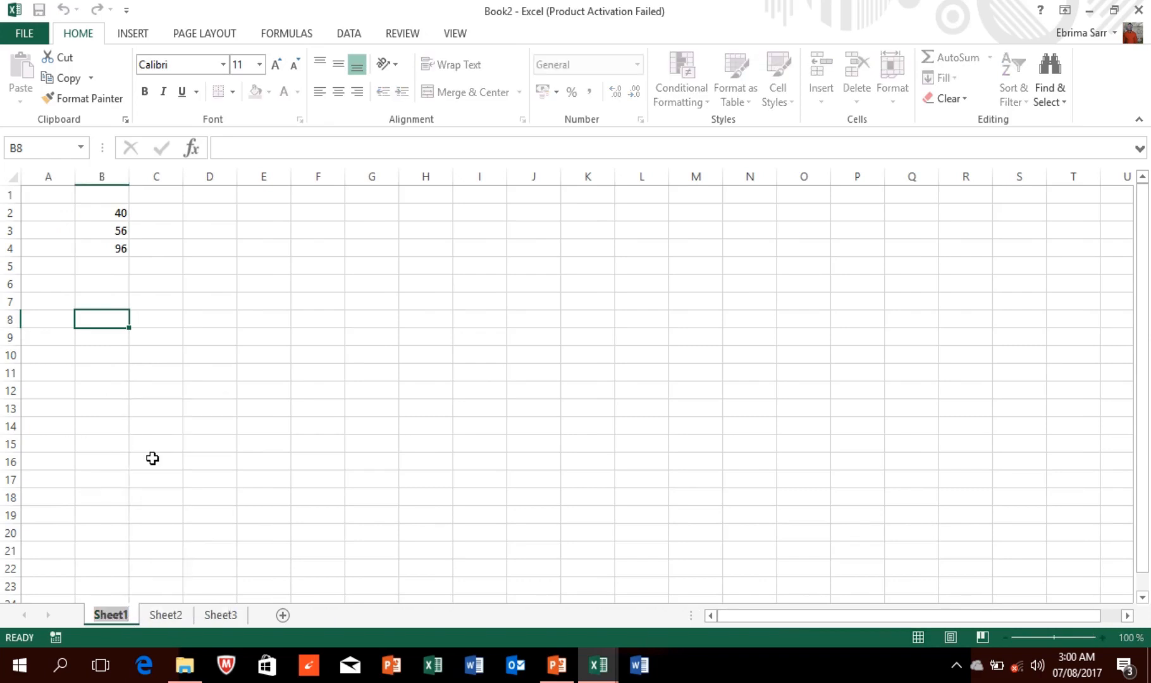
text(ebrima)
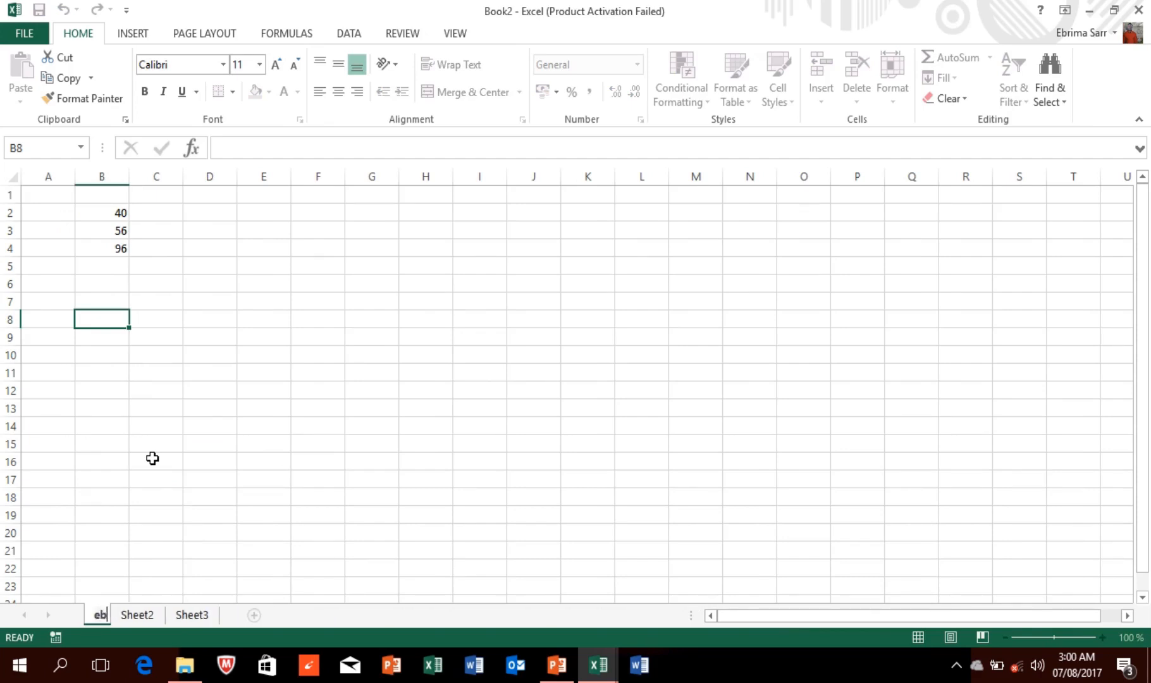
click(191, 468)
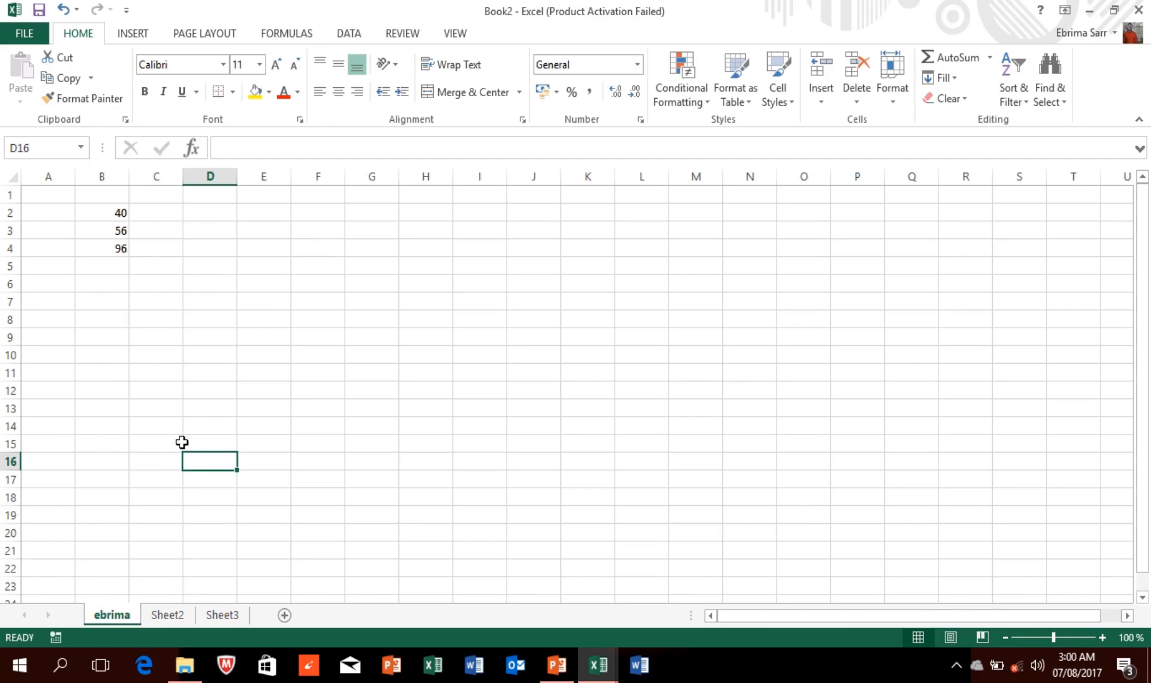
click(212, 301)
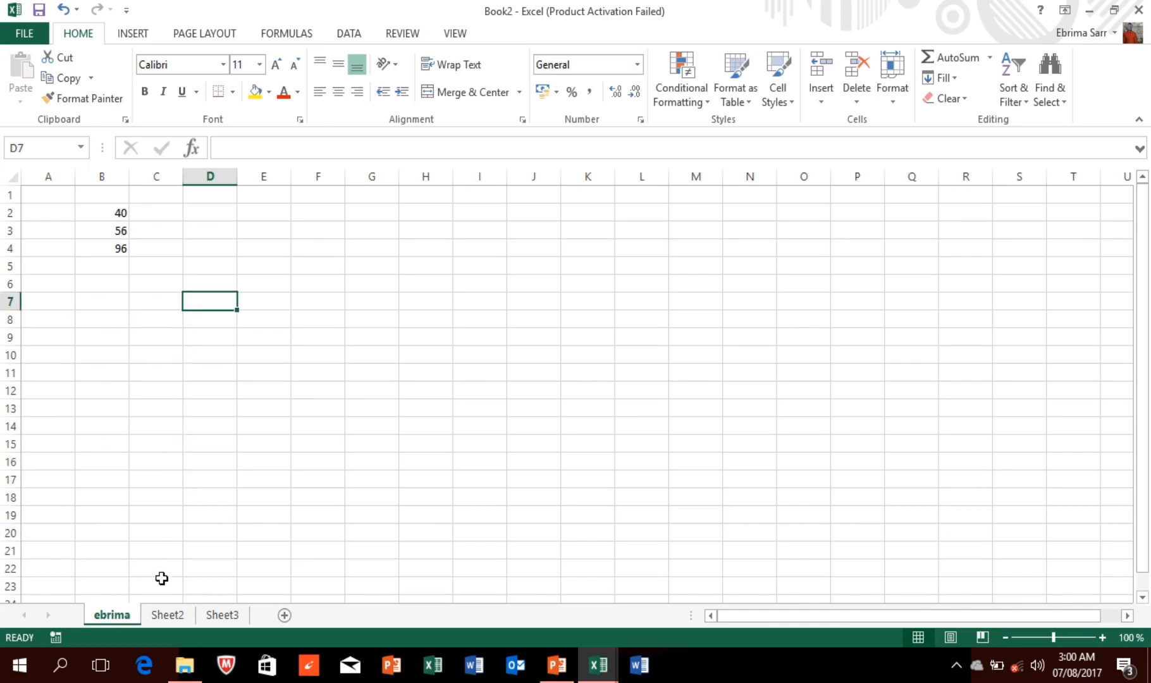
click(166, 620)
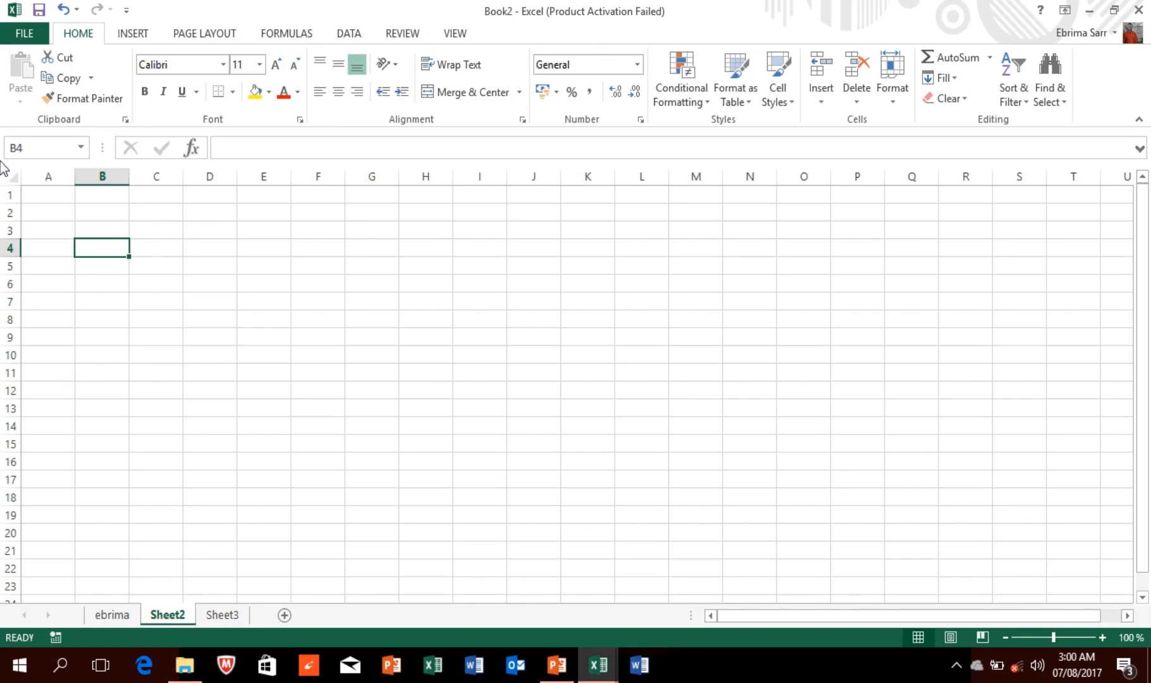
click(30, 194)
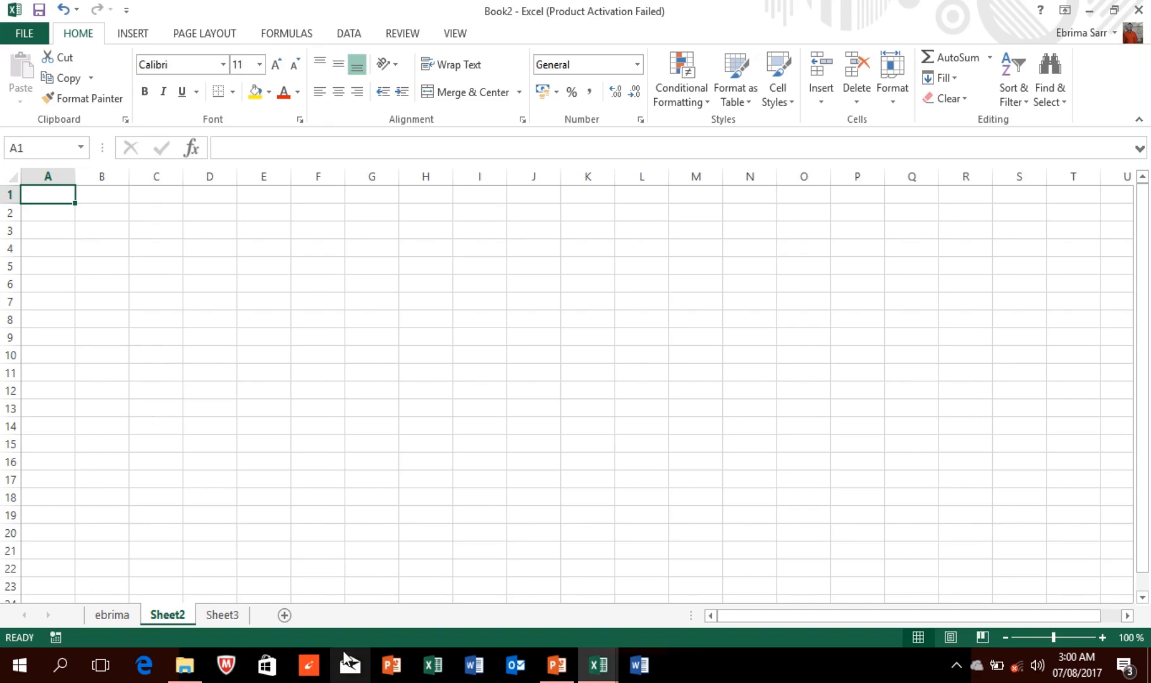
Step: Switch to the instructional data-file workbook and use the Start sheet's link to reach 1. Basic Concepts
mouse_move(597, 665)
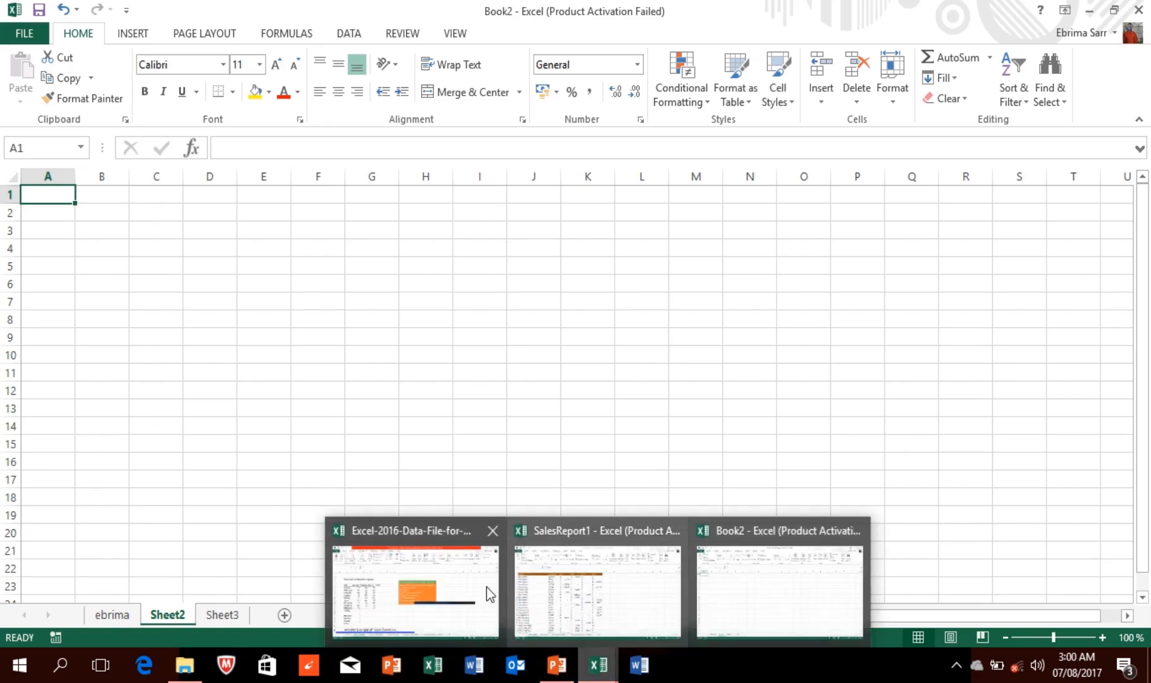
click(432, 575)
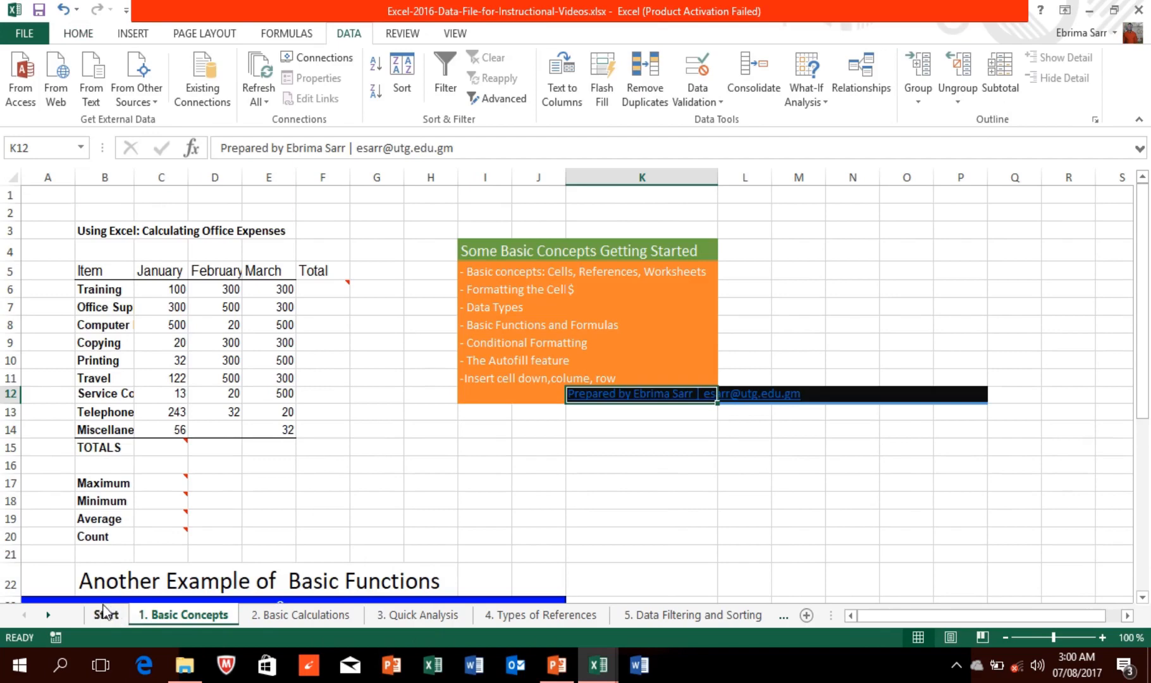
click(108, 617)
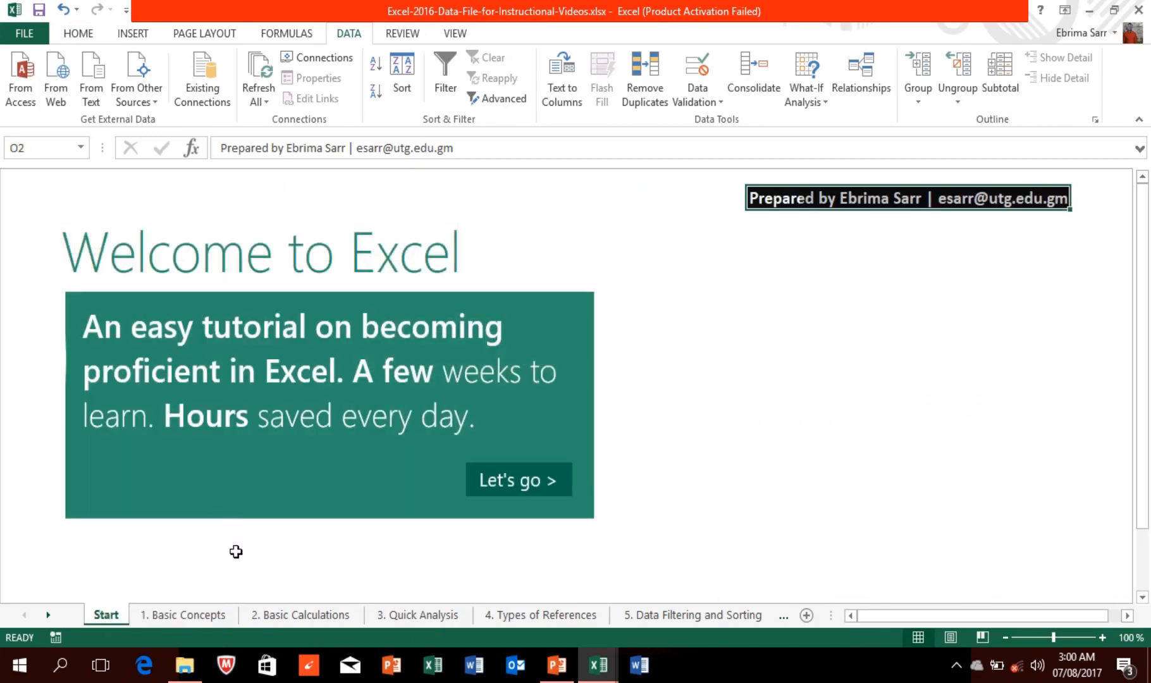
click(198, 619)
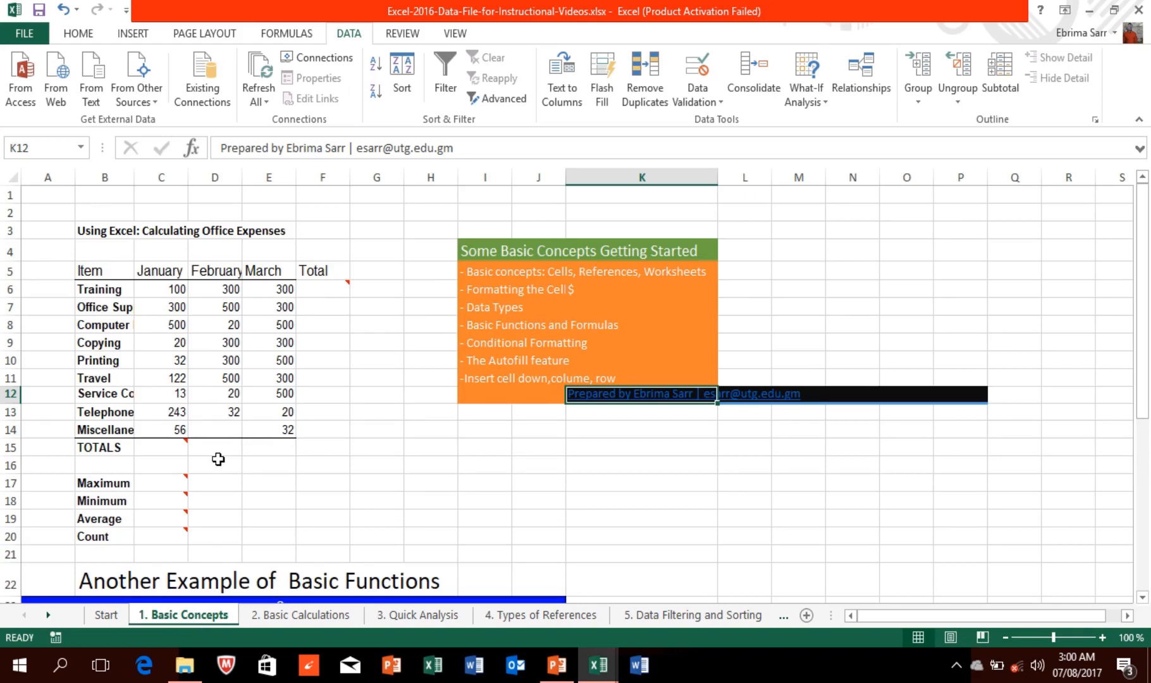
mouse_move(477, 1)
click(473, 34)
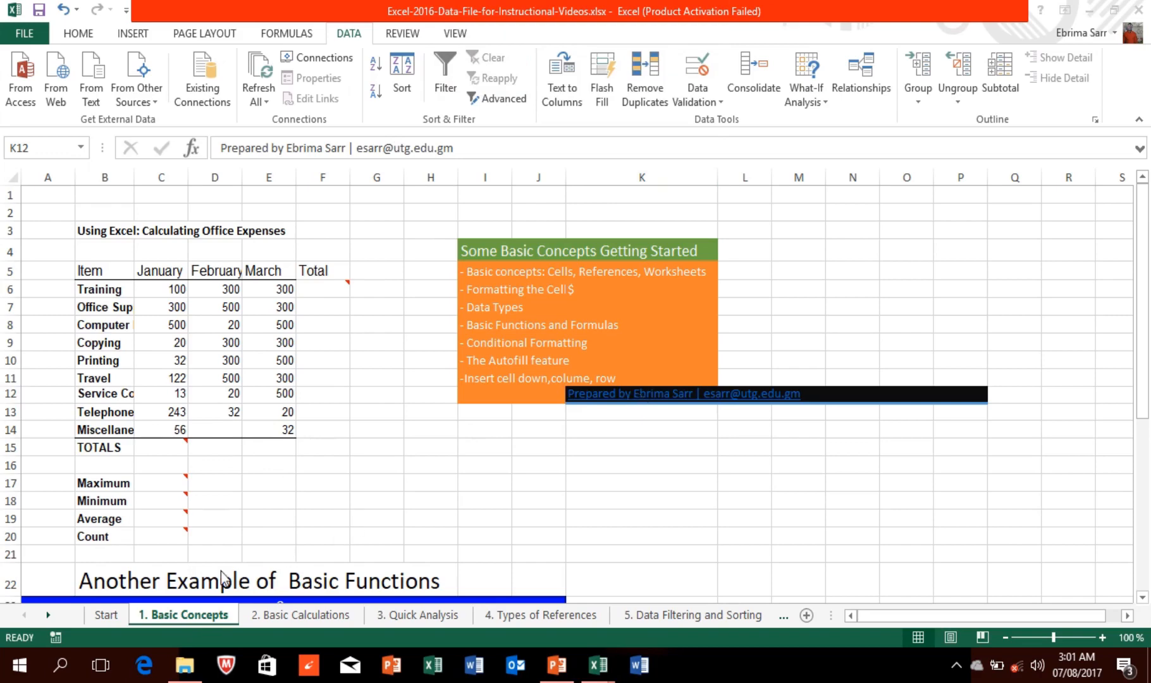
click(115, 613)
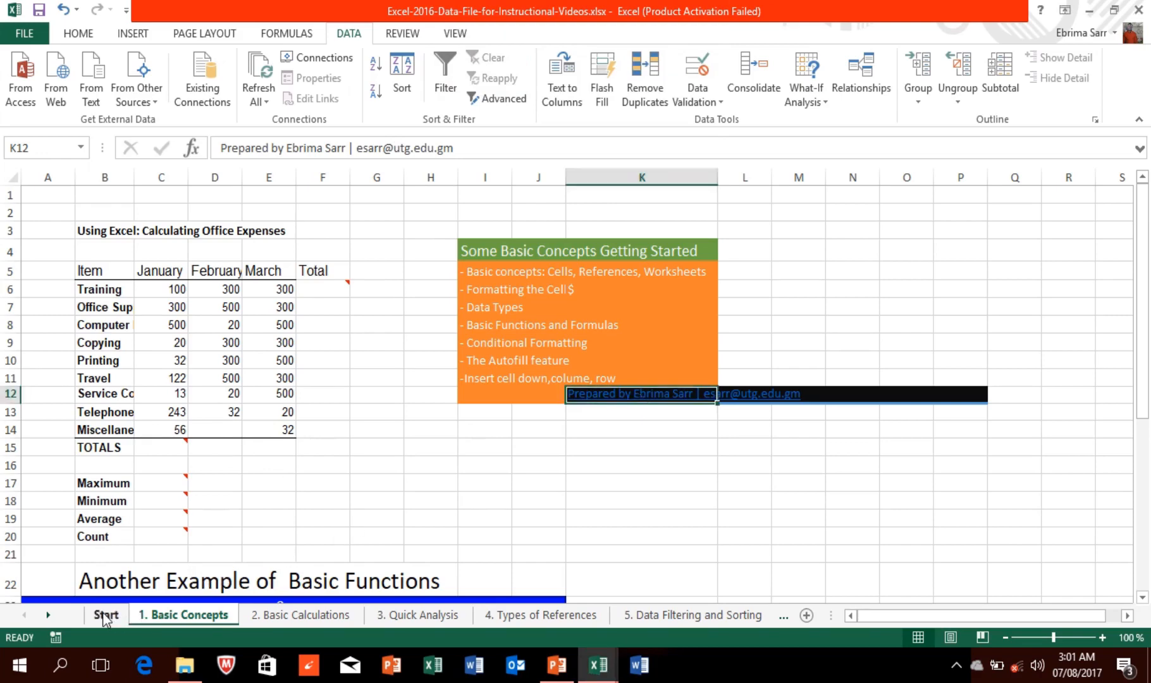
click(105, 614)
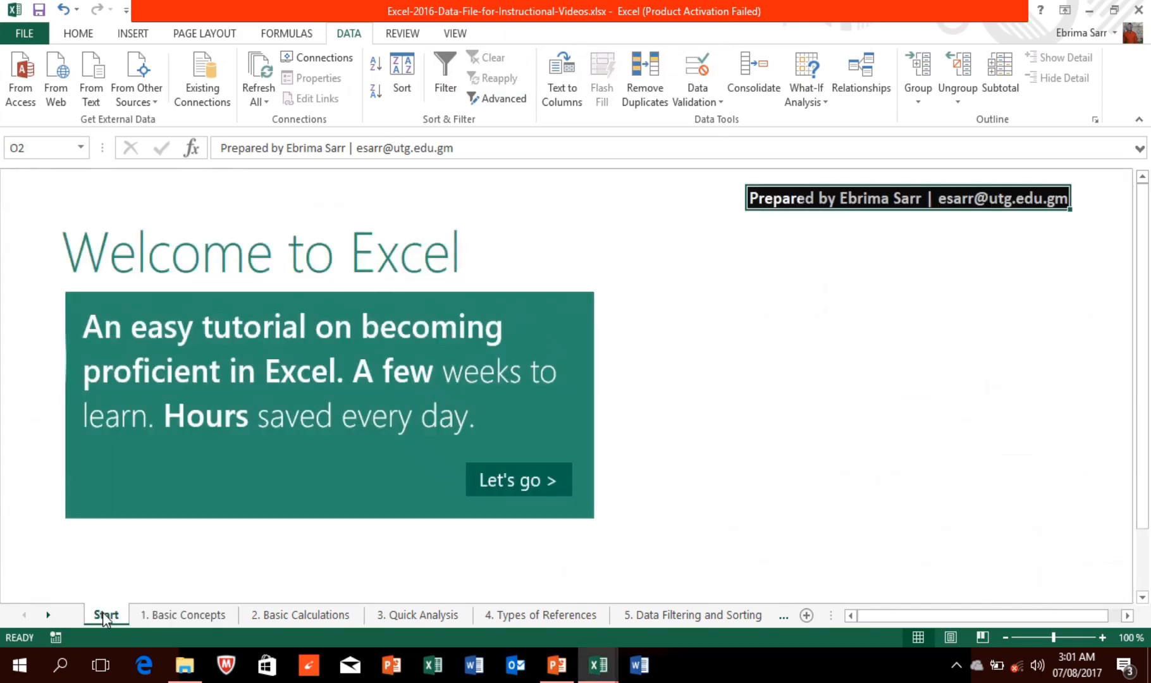
click(534, 484)
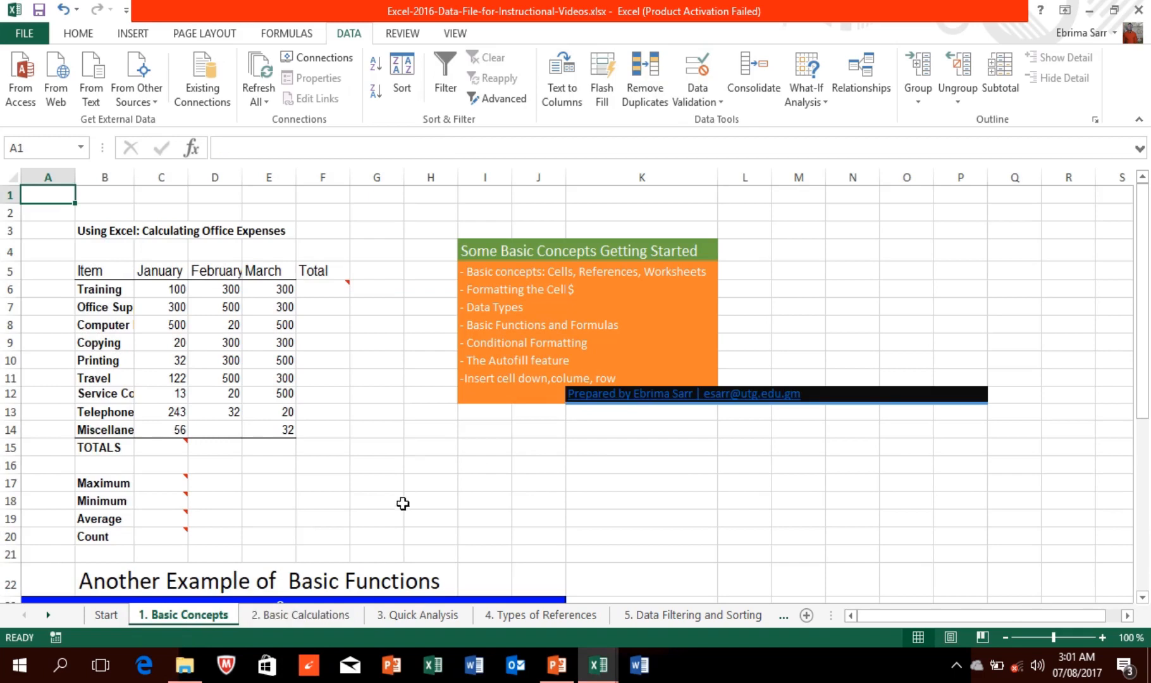
mouse_move(448, 9)
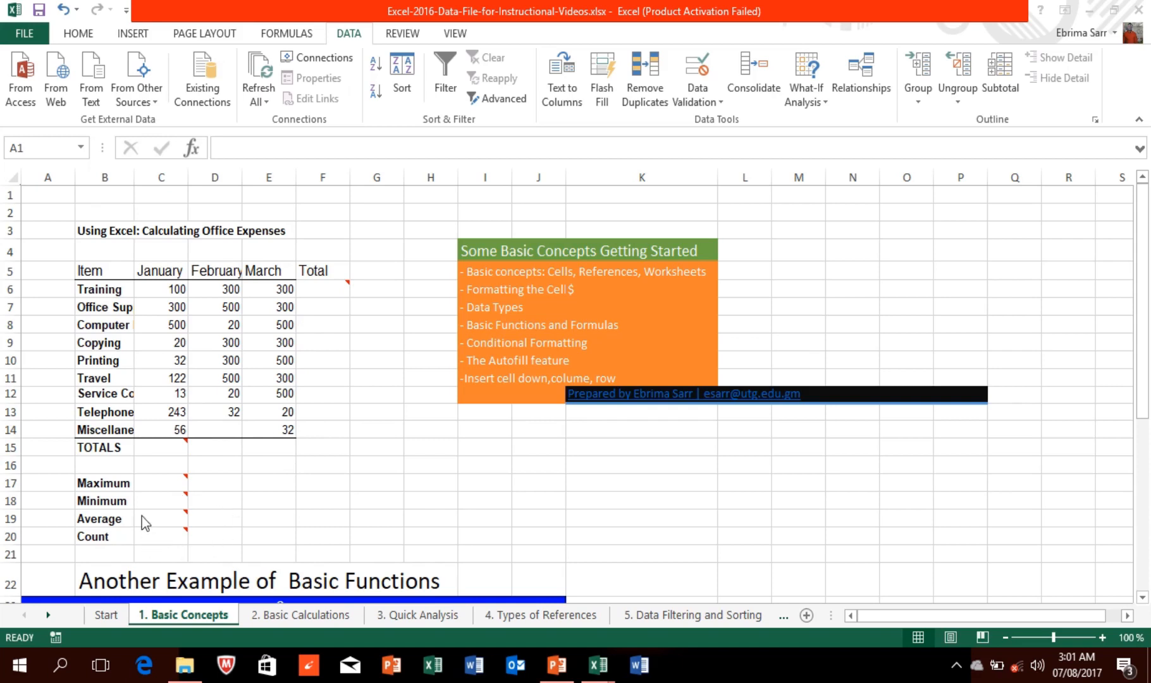
click(156, 282)
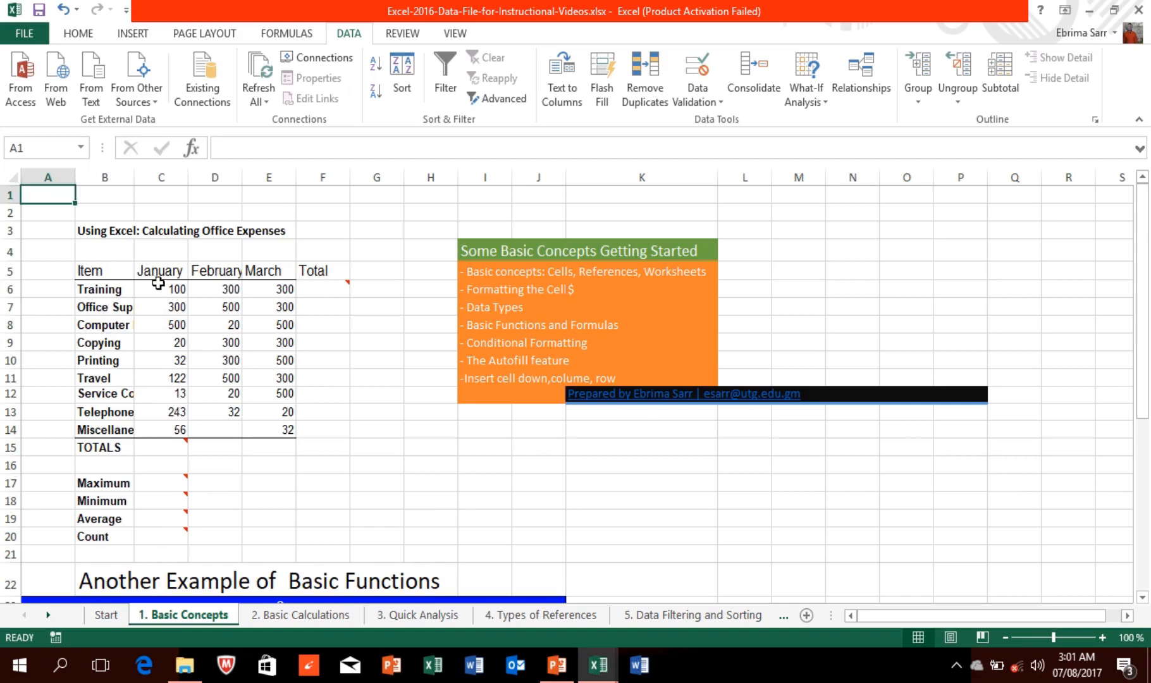
click(159, 288)
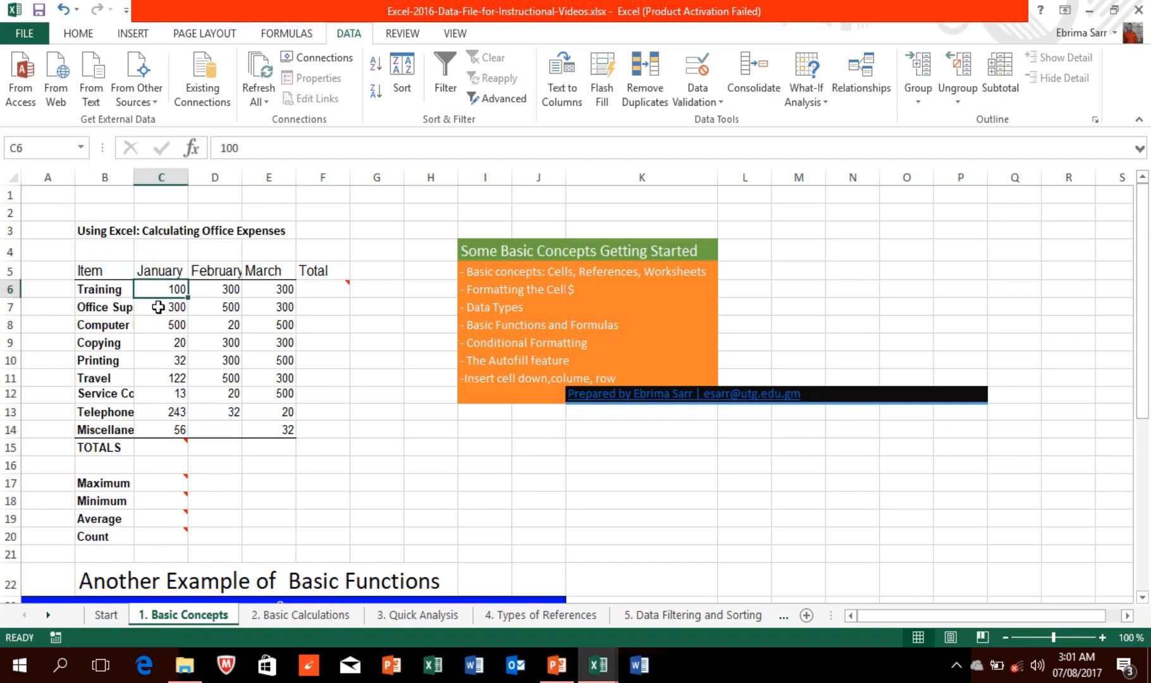
click(110, 303)
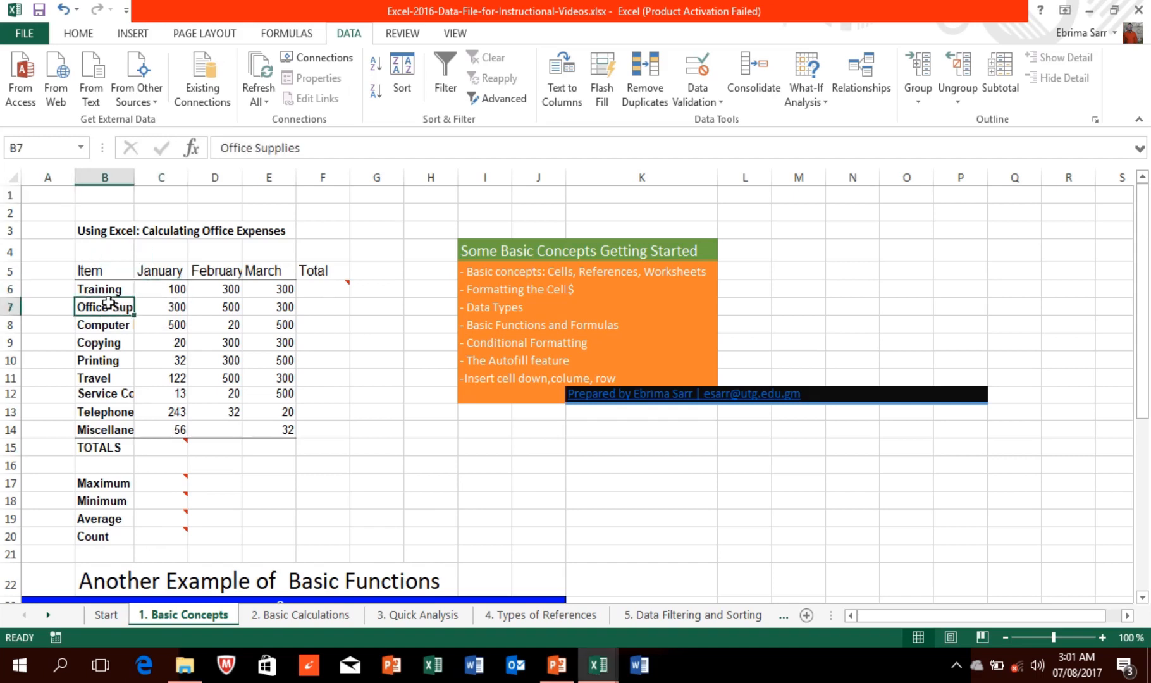
click(105, 347)
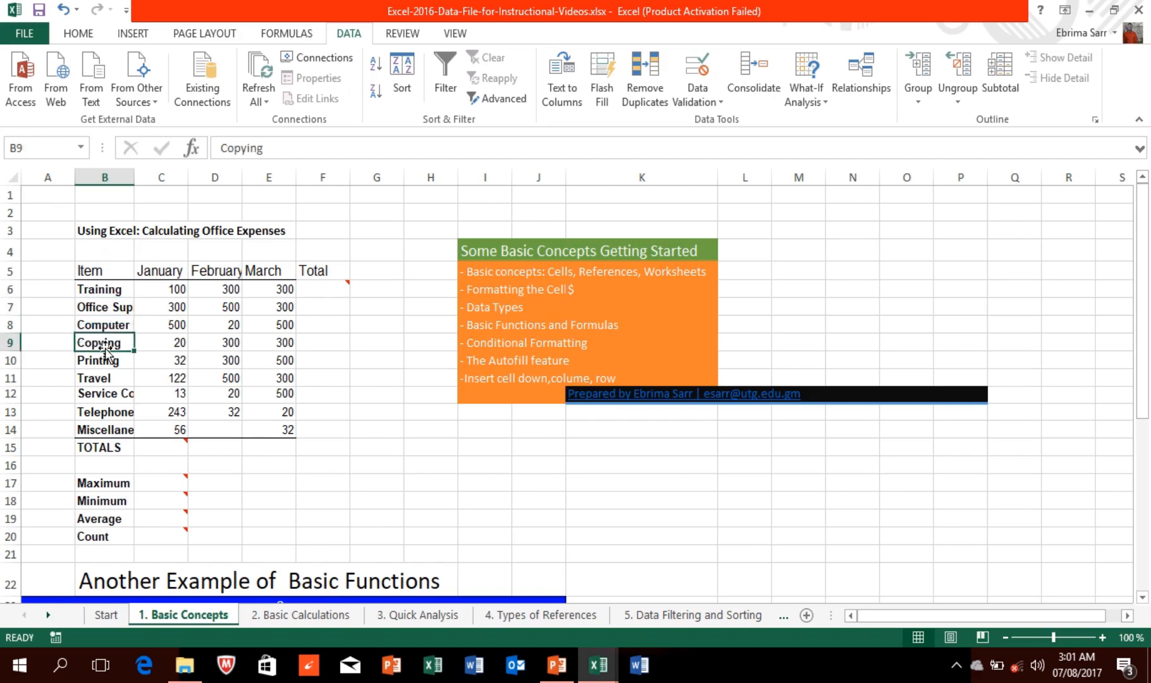
click(167, 288)
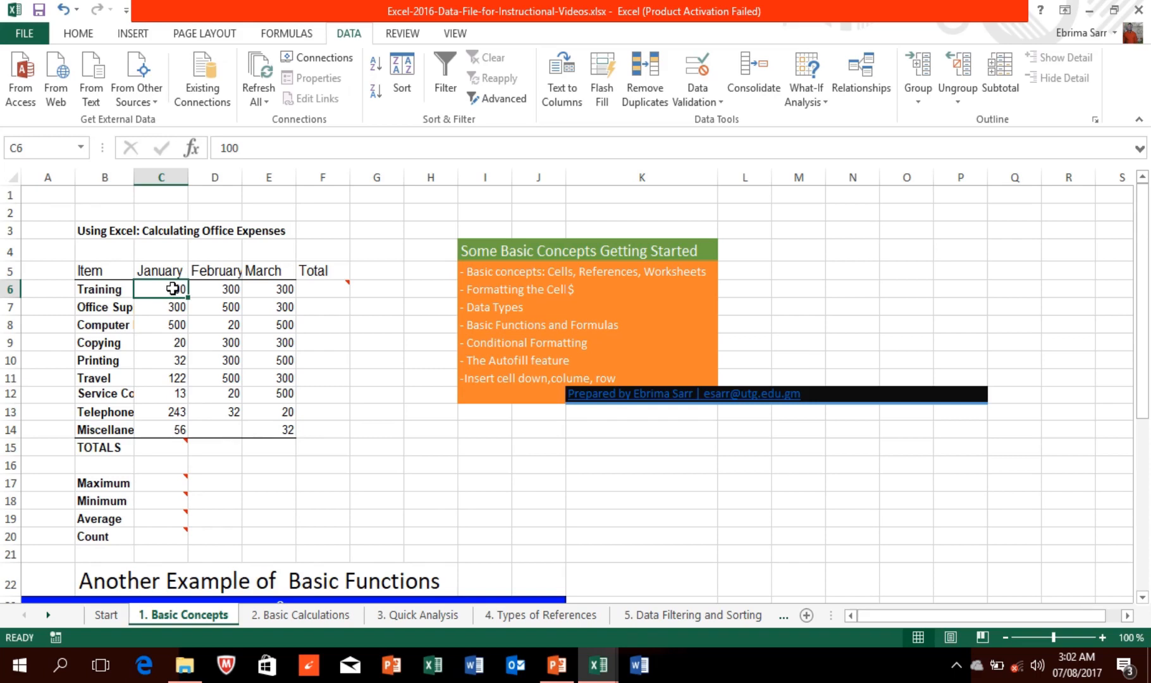
Step: Format the monthly expense values with $ English (United States) Accounting format
drag(172, 289, 327, 439)
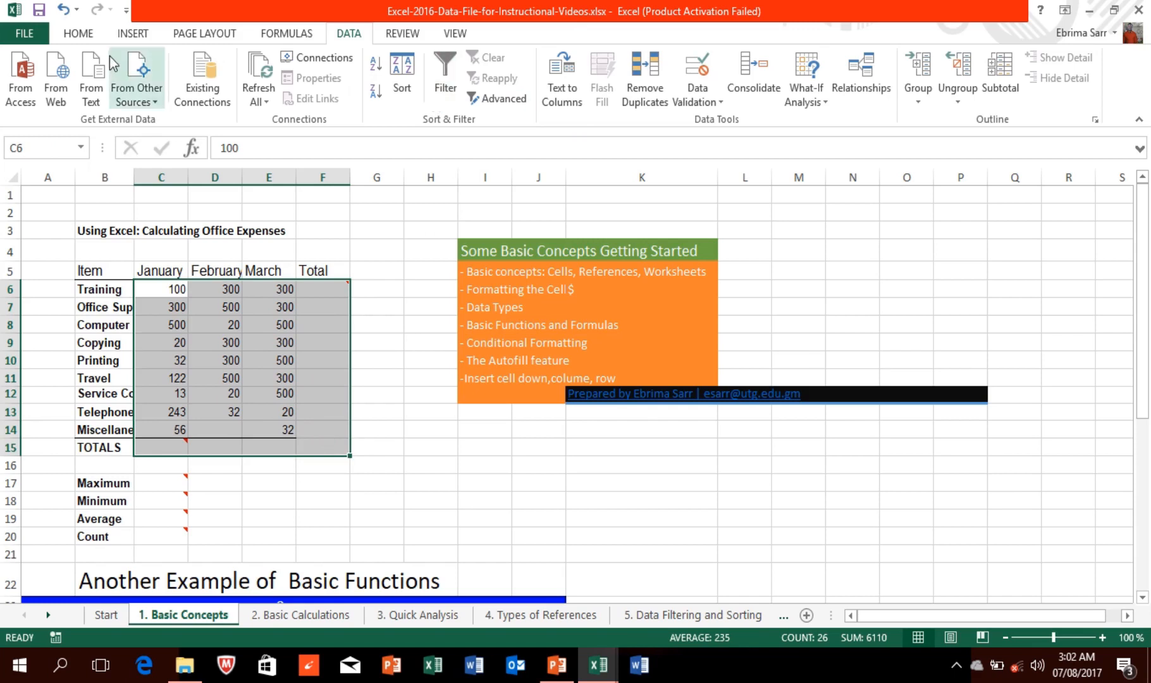
click(94, 34)
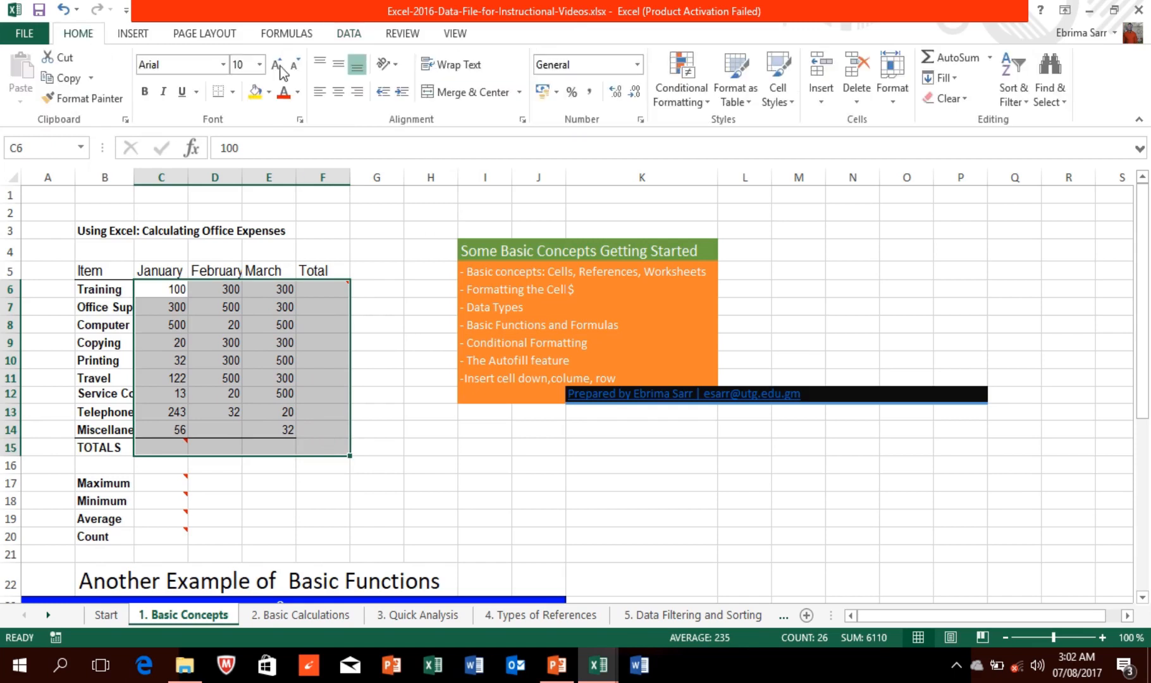
click(555, 93)
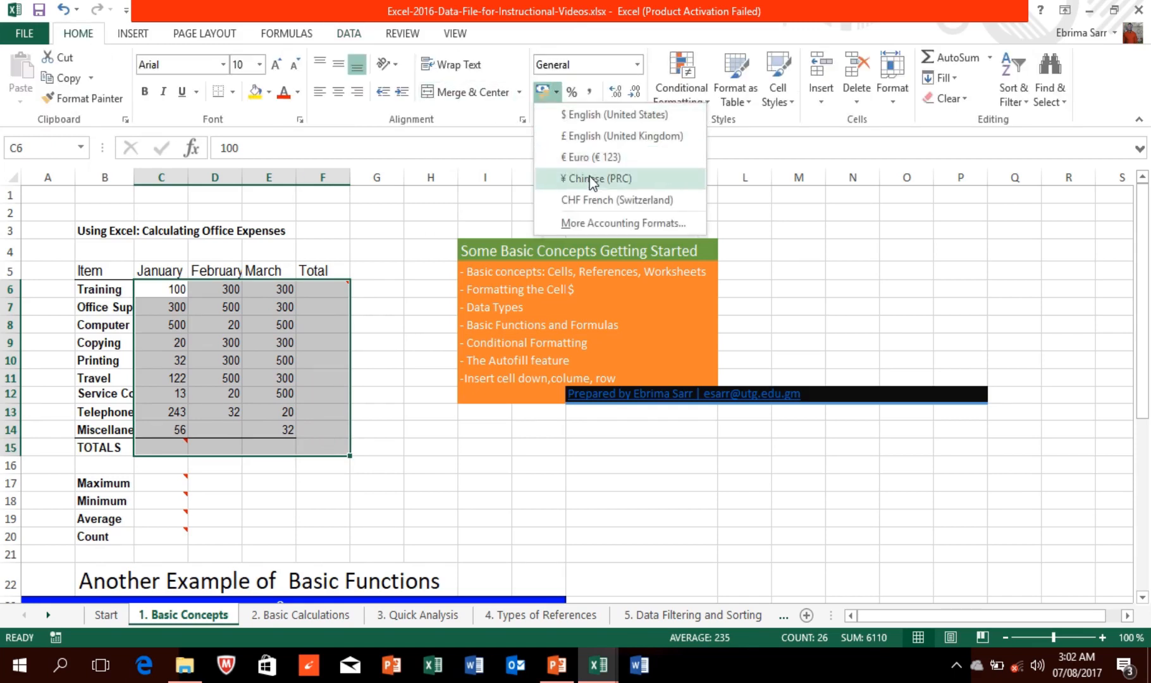
click(635, 67)
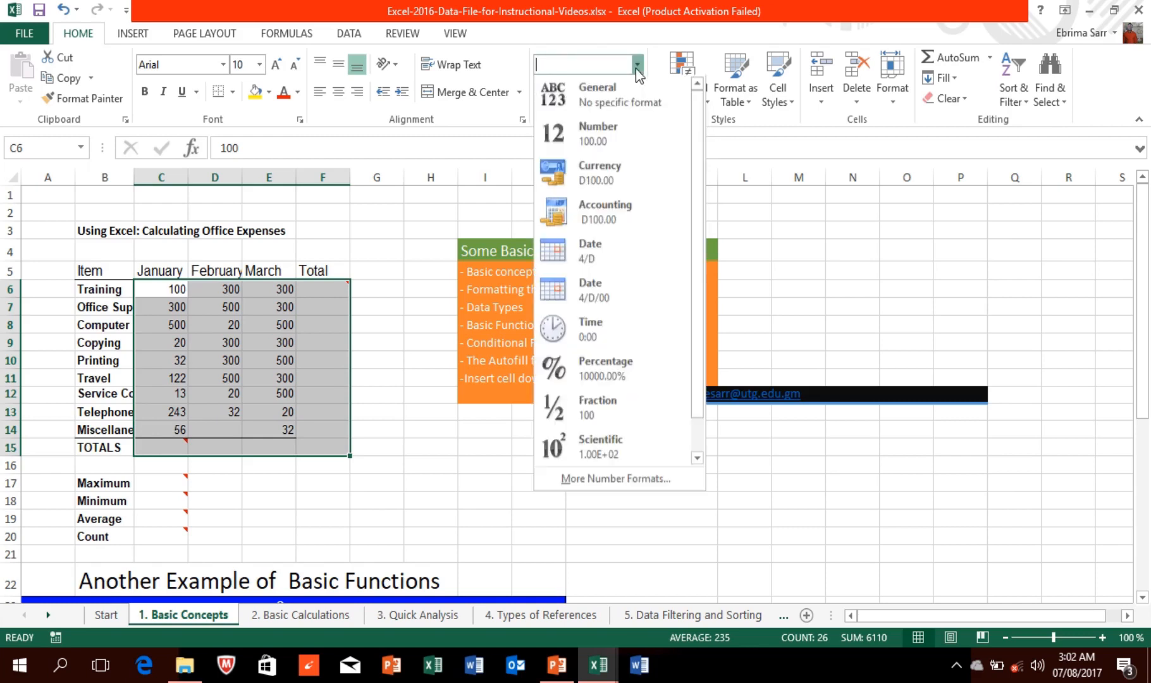
click(600, 168)
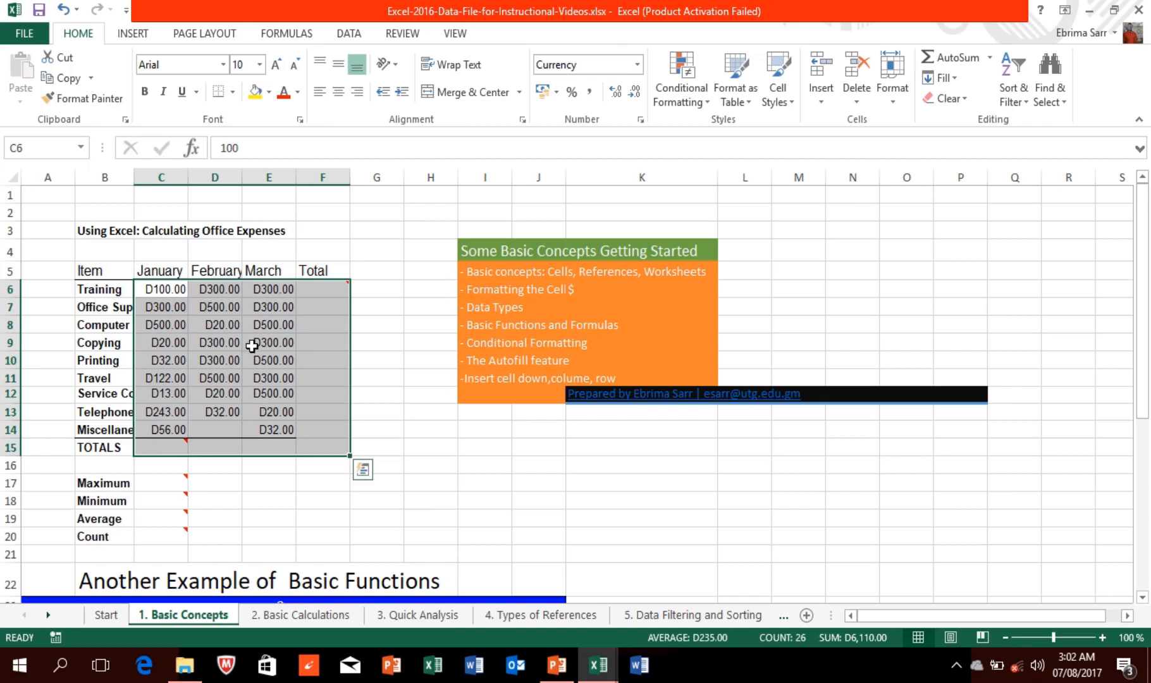
click(556, 94)
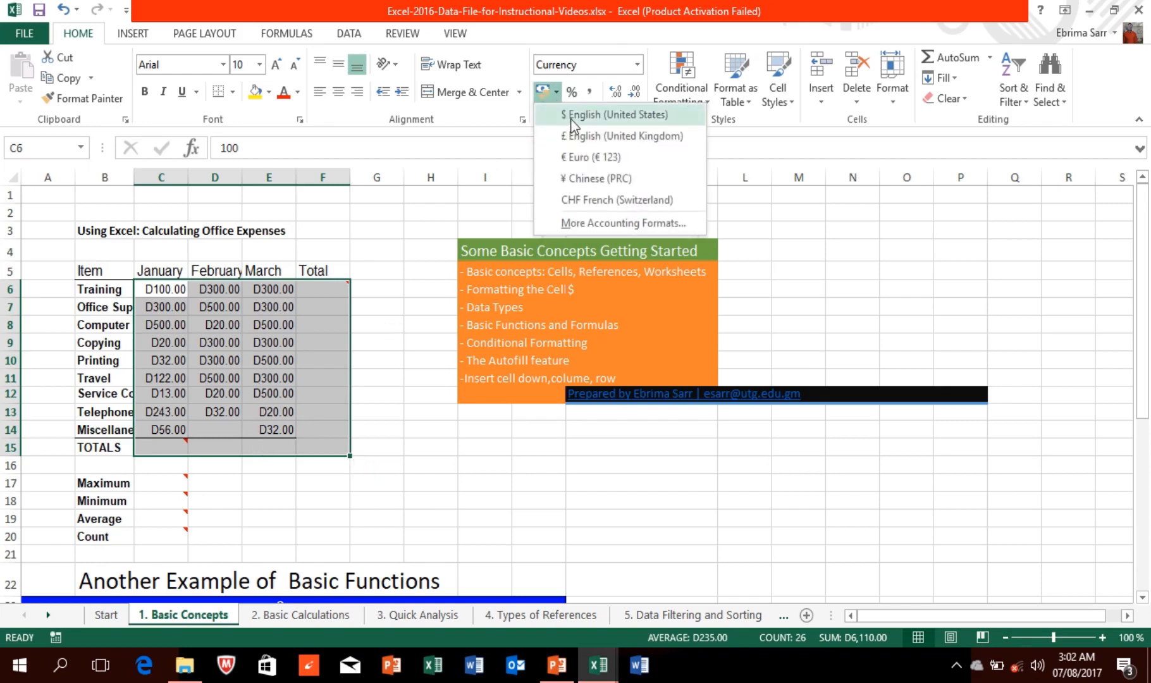
click(573, 115)
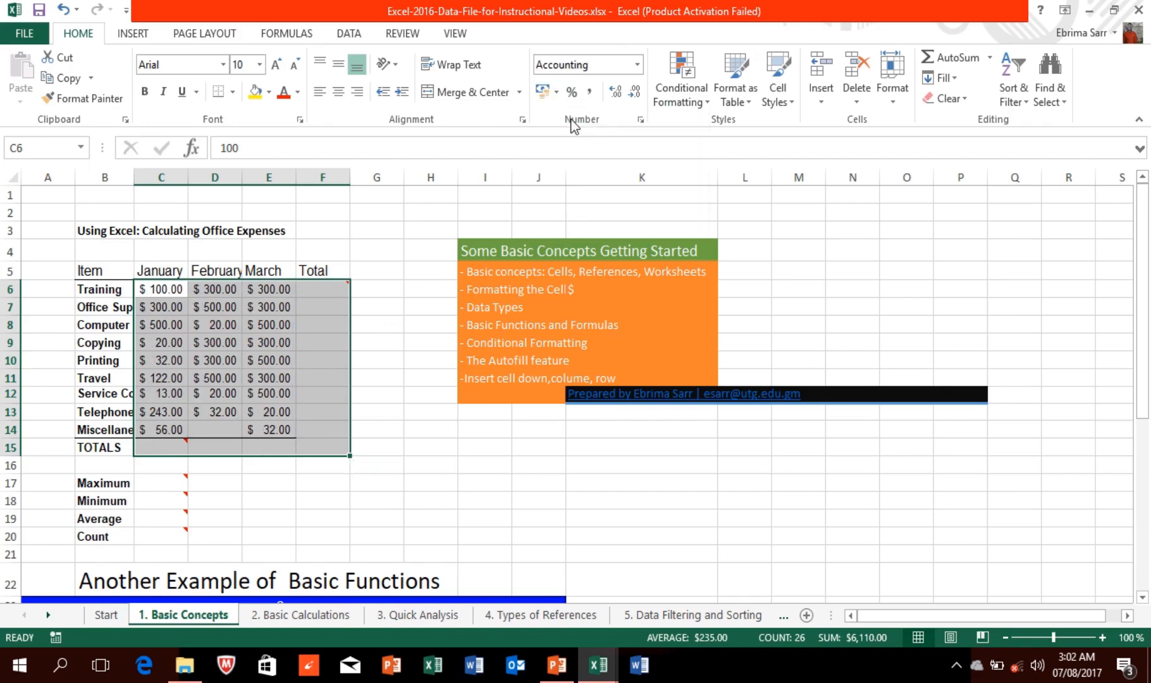
click(251, 482)
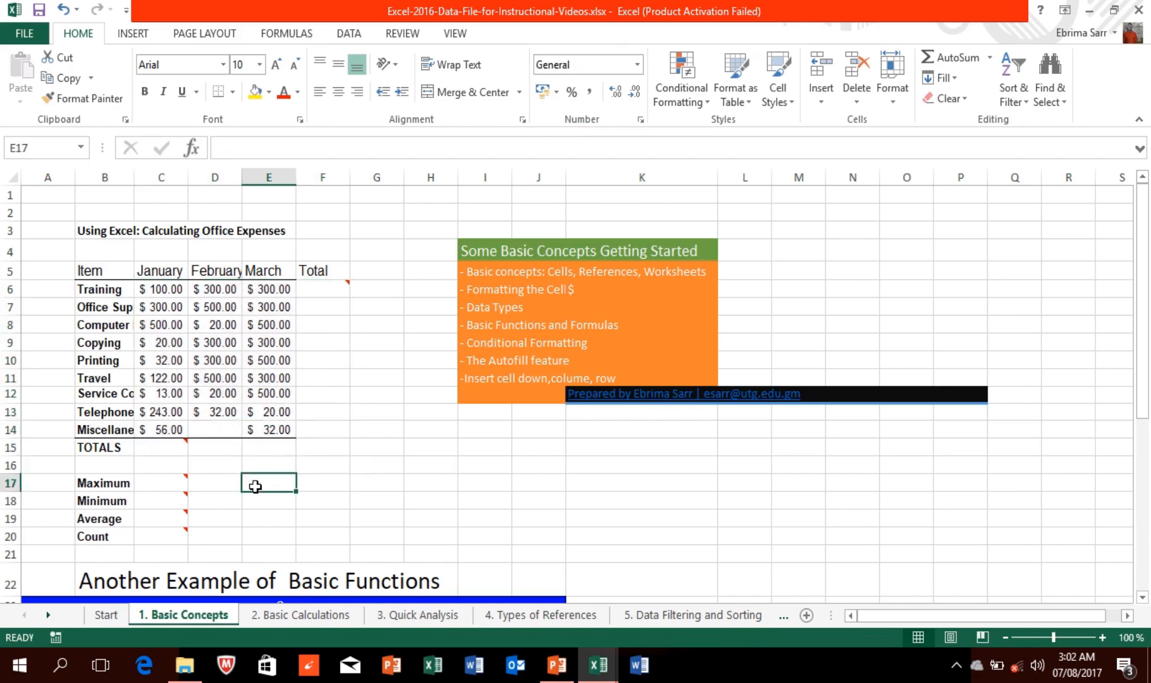
click(305, 284)
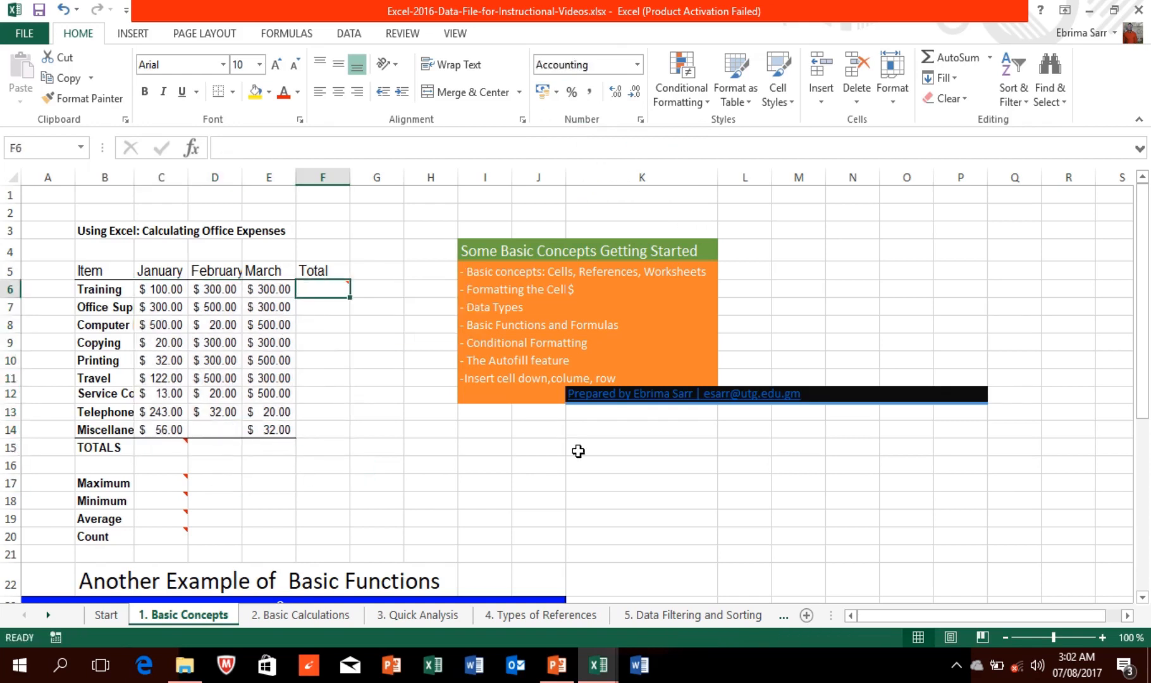
click(489, 482)
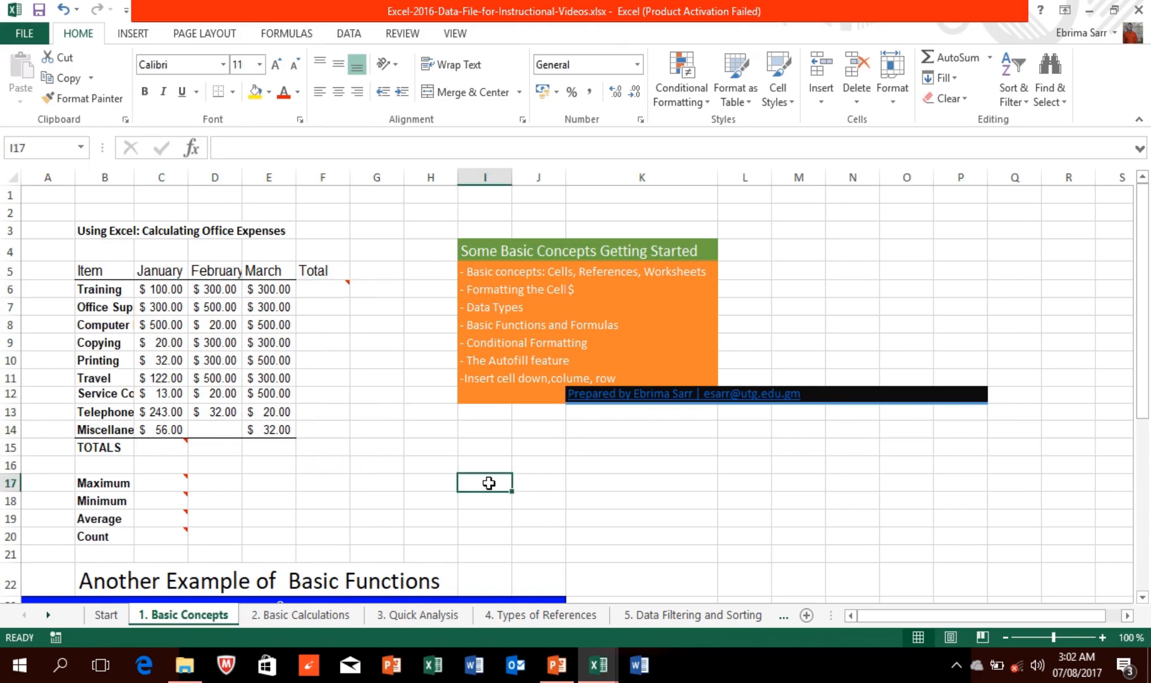
Step: Enter =SUM(E6:E14) in I17 to total March expenses, showing $2,752.00
mouse_move(490, 3)
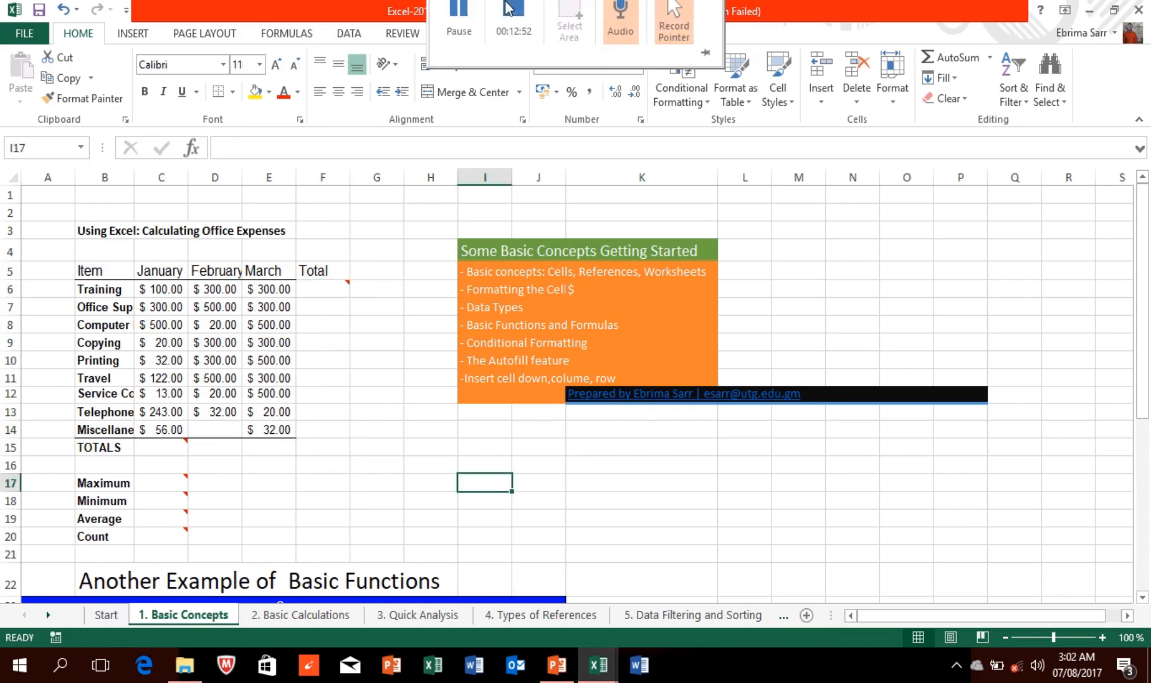
click(460, 38)
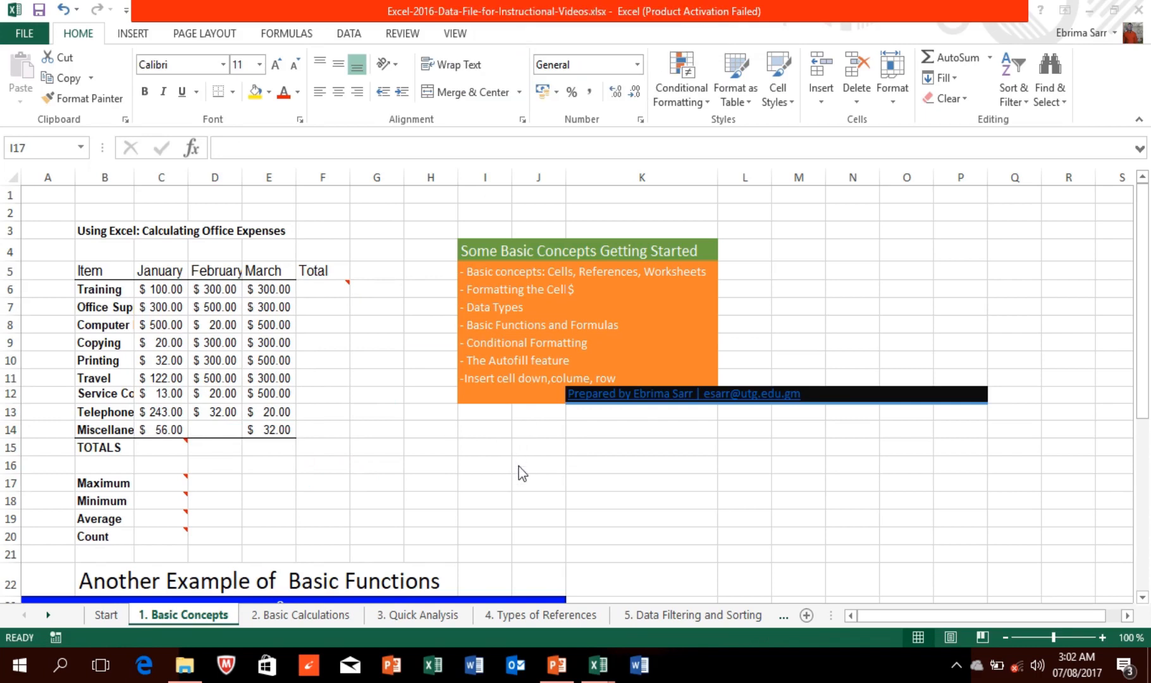
text(=)
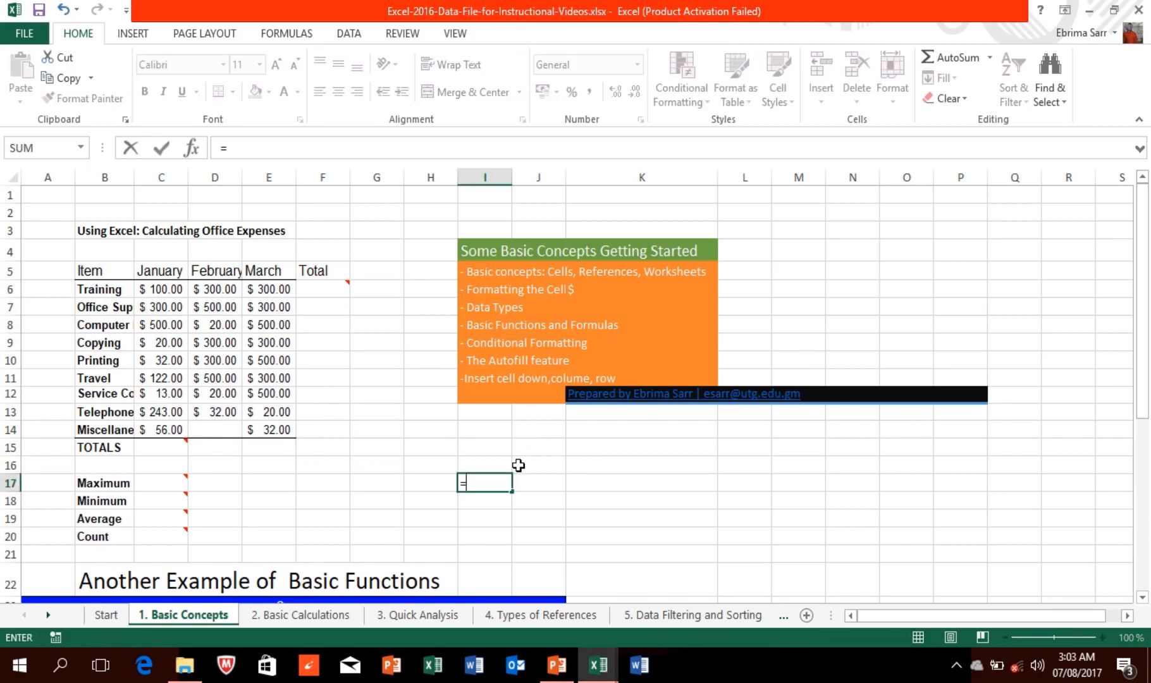
text(sum)
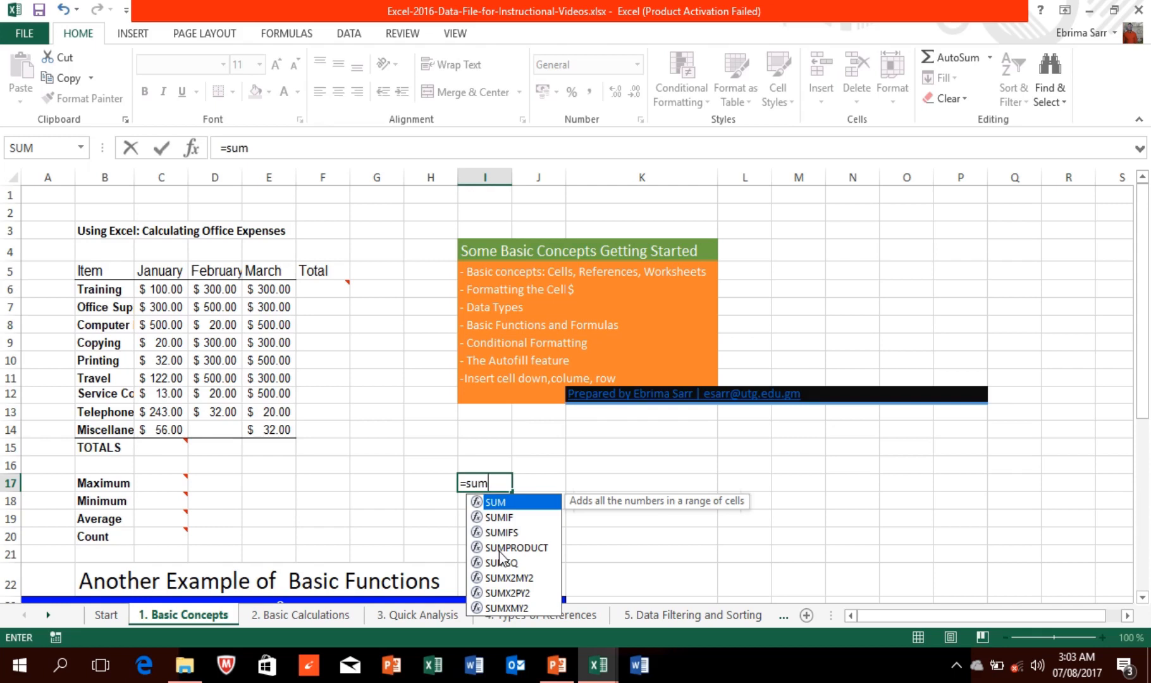
text(()
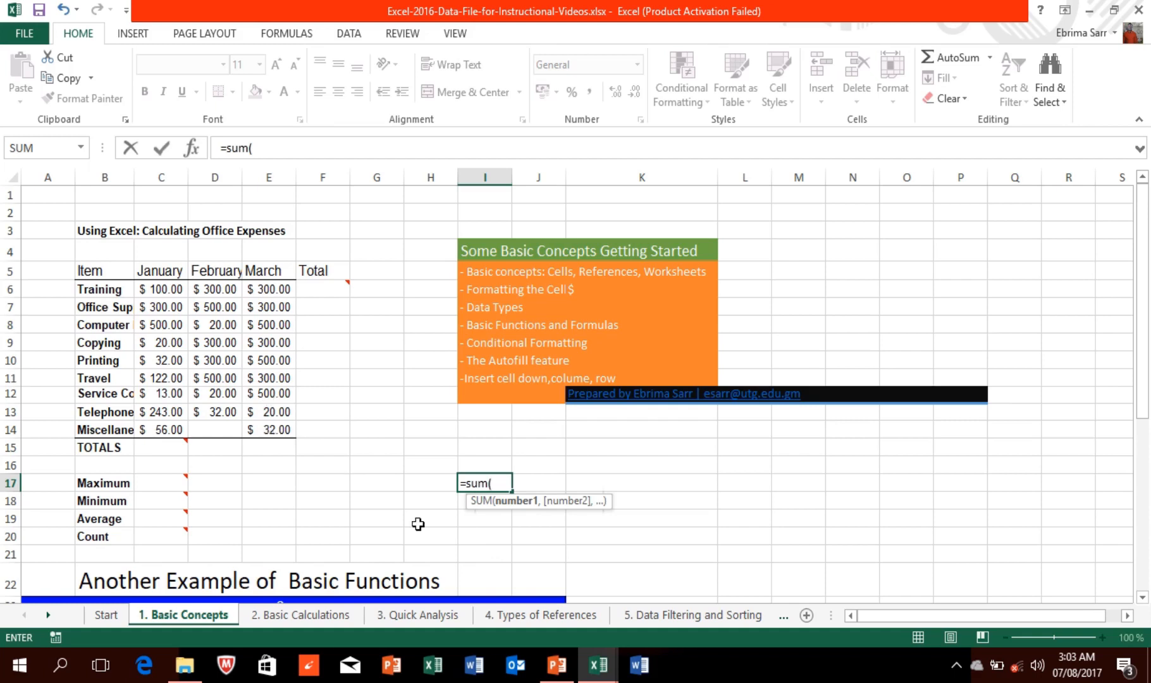
key(Caps_Lock)
text(E)
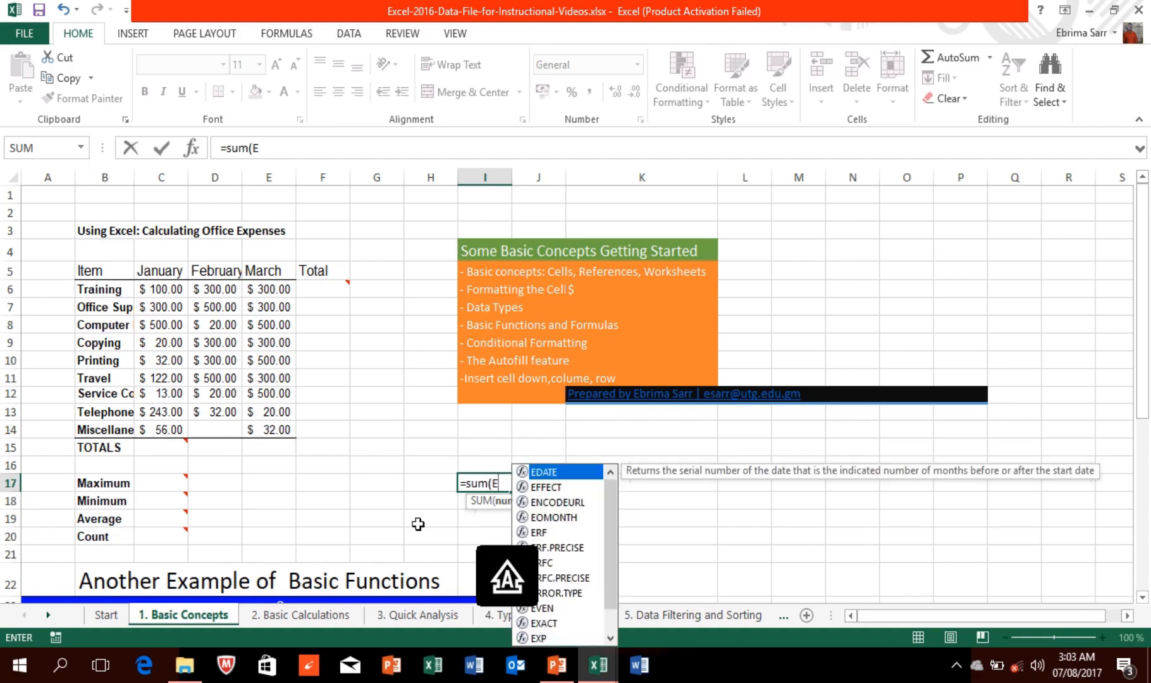
text(6:)
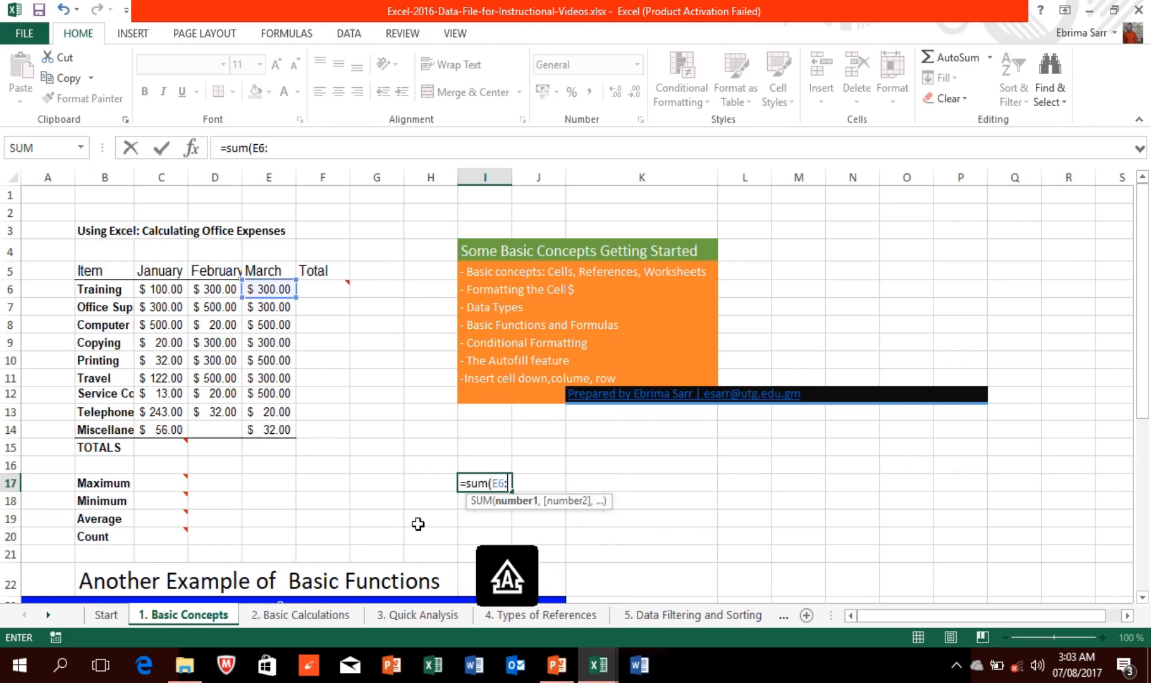
text(E14)
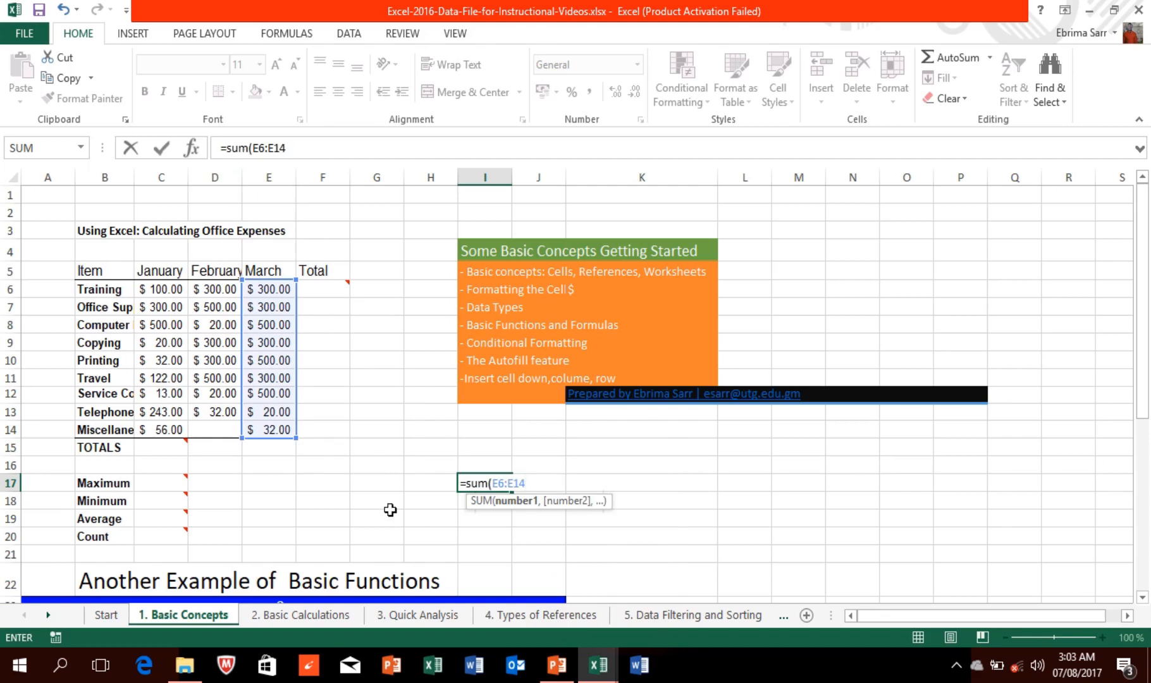
key(Return)
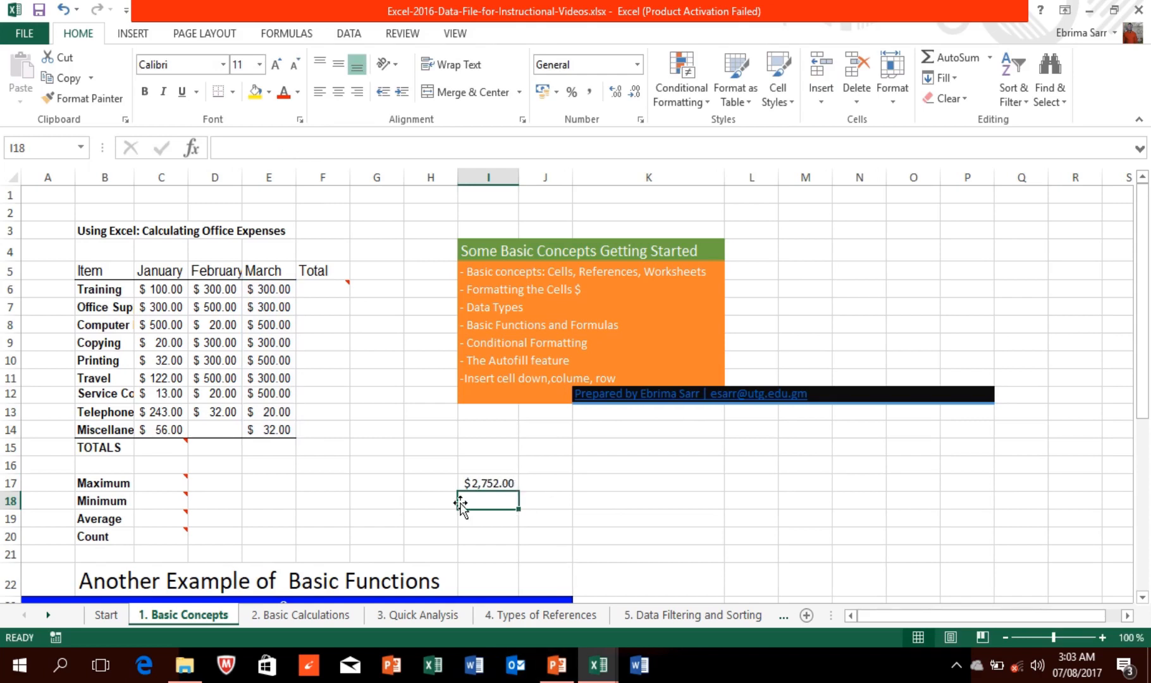
click(469, 484)
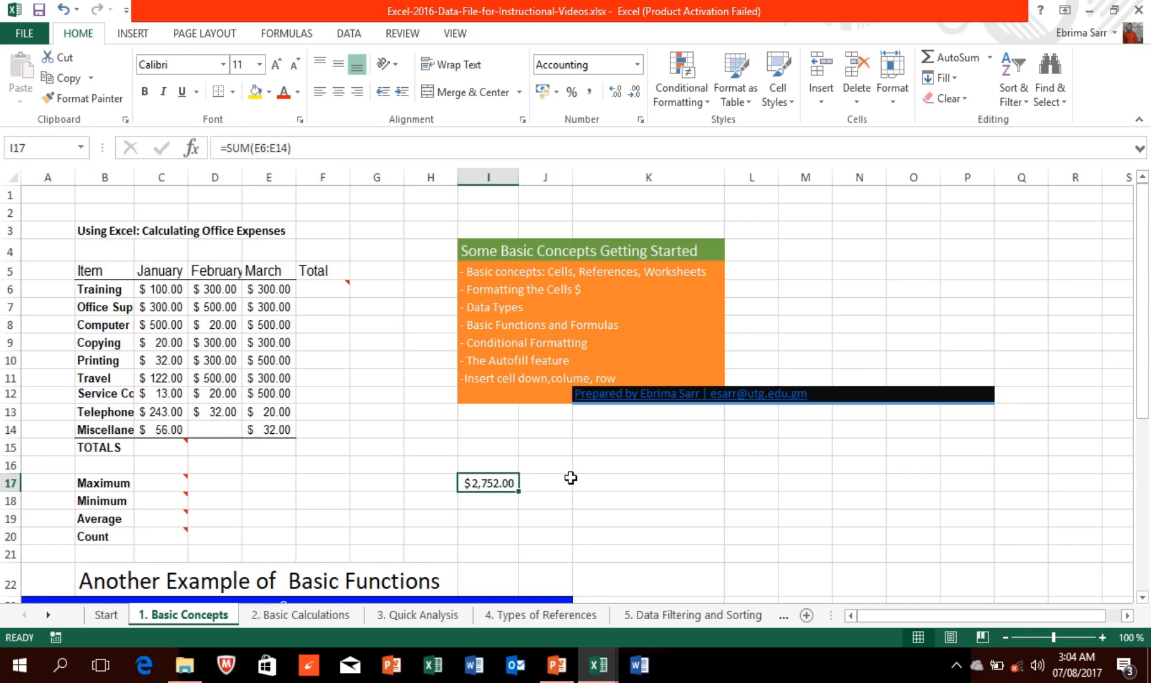
click(324, 285)
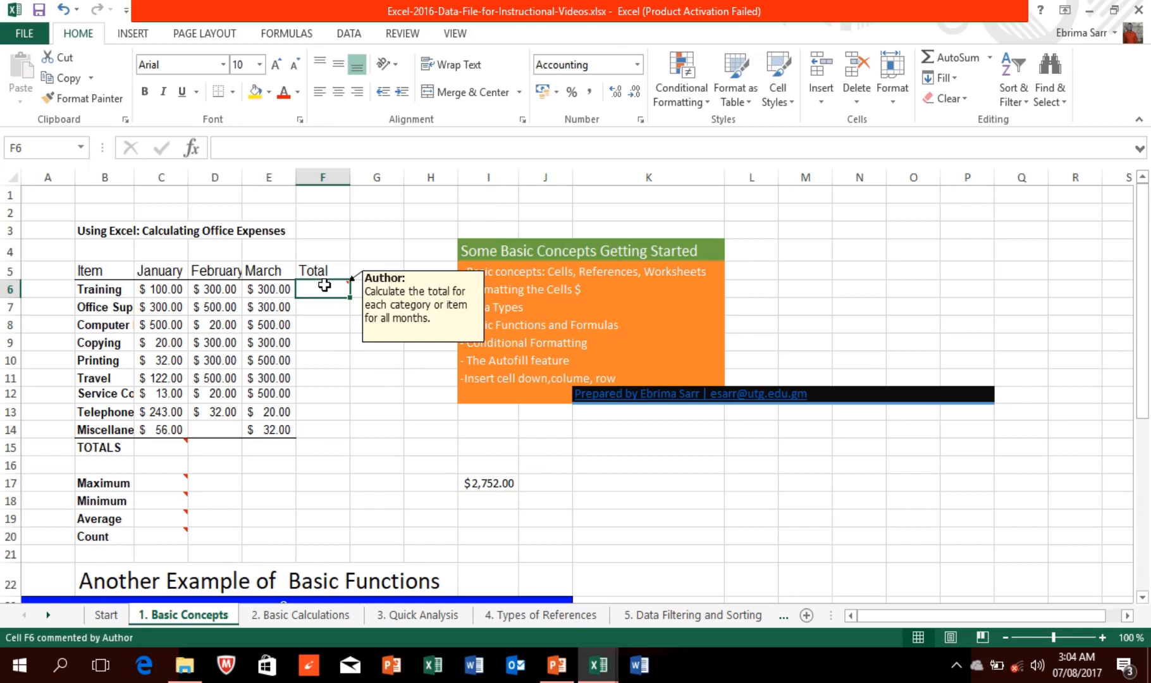
text(=)
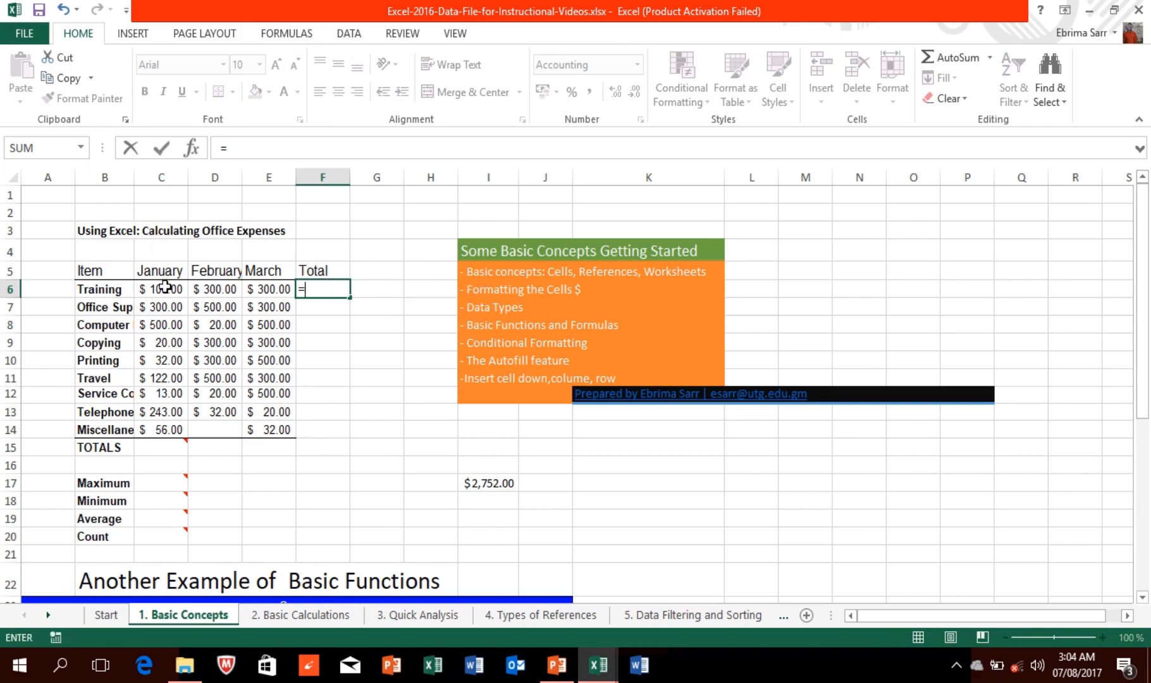
text(C)
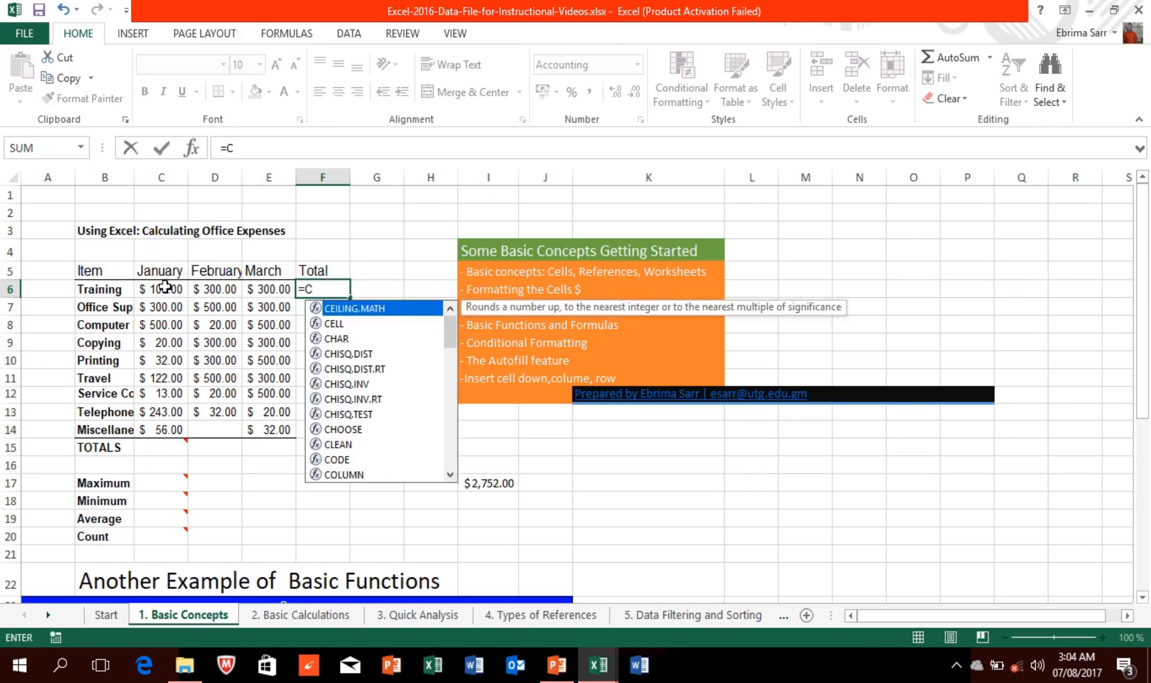
key(BackSpace)
text(SUM)
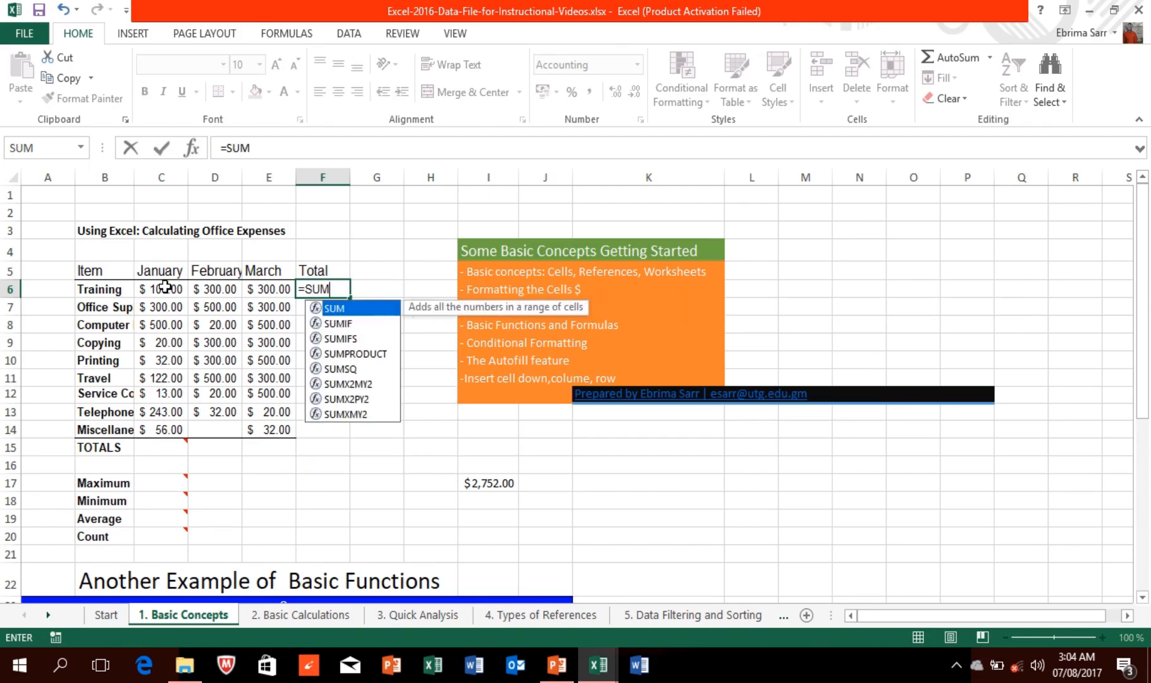
text(()
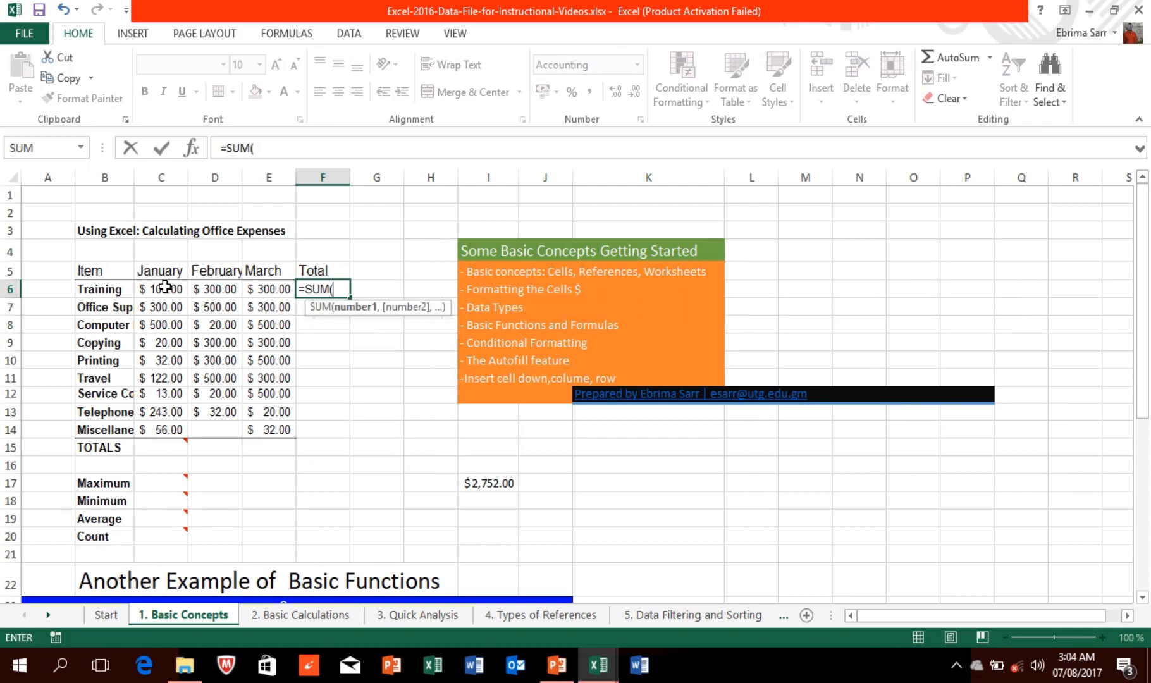
text(C)
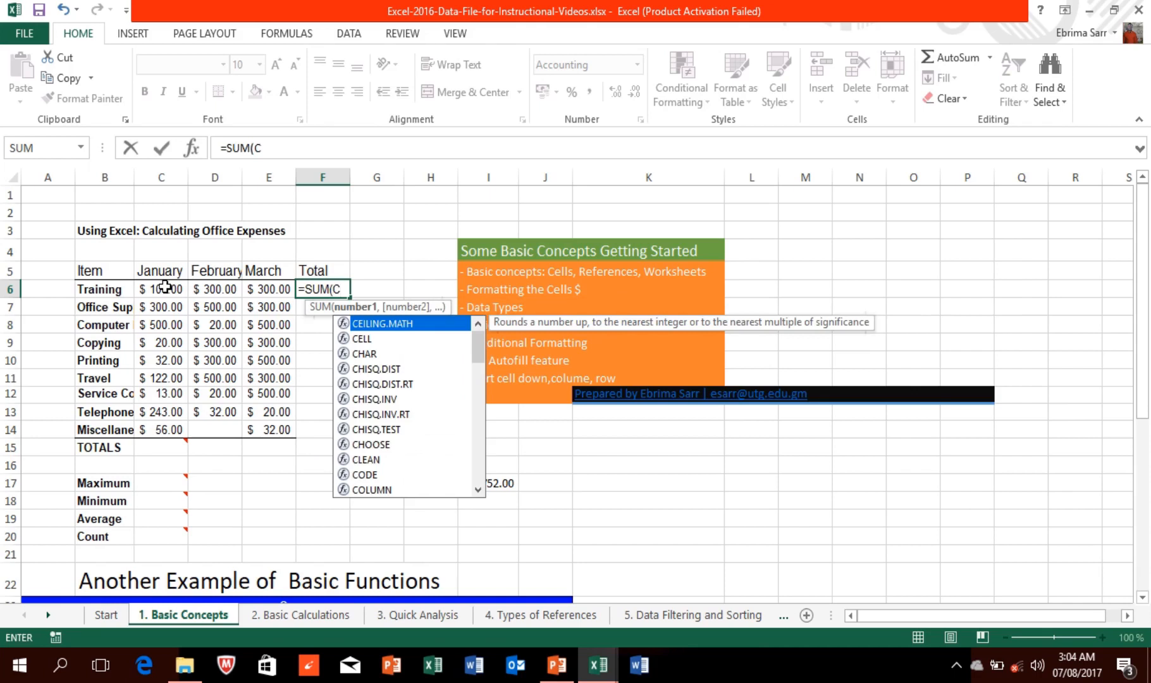
text(6:)
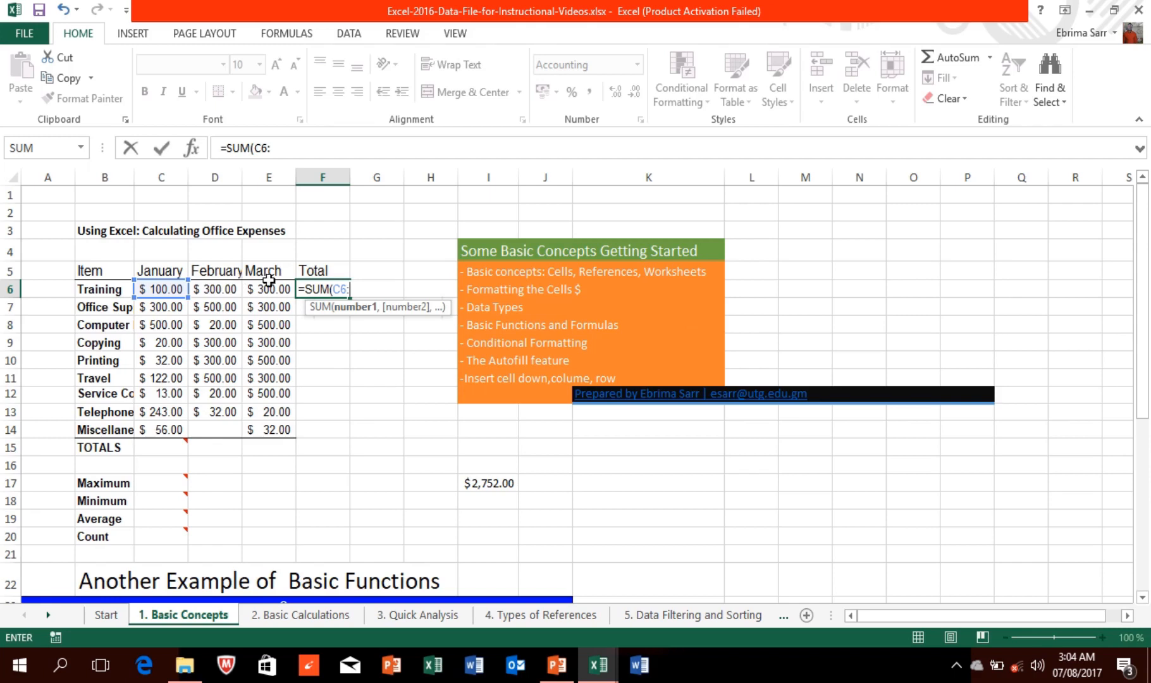
text(E6)
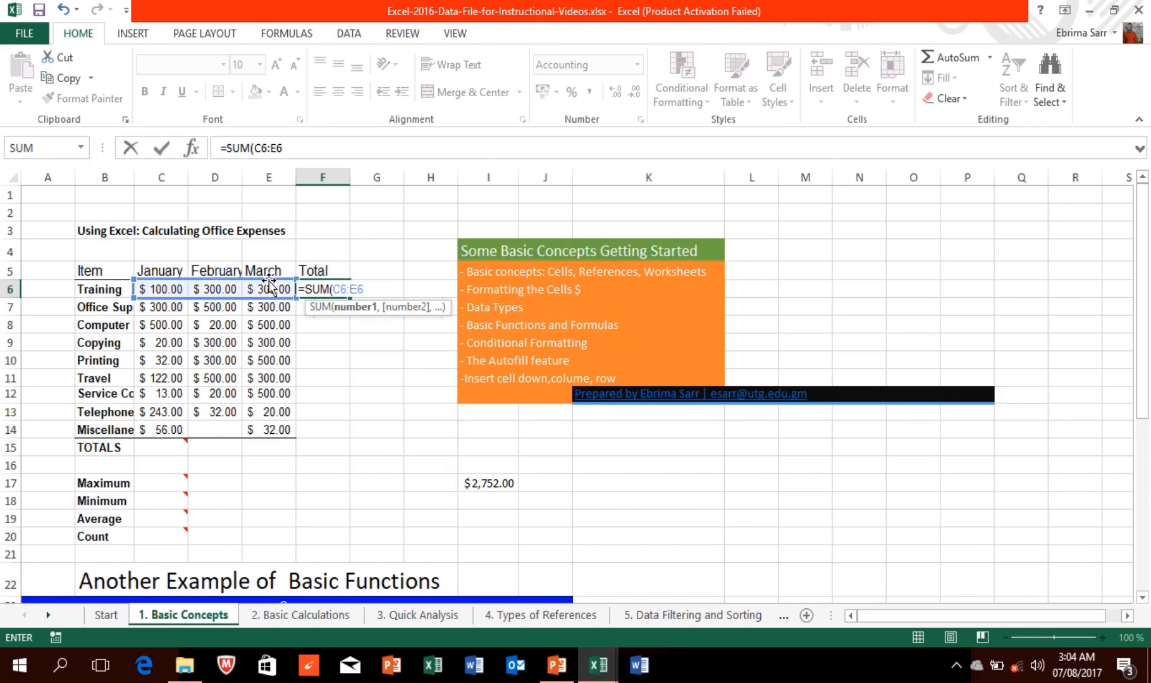
key(Return)
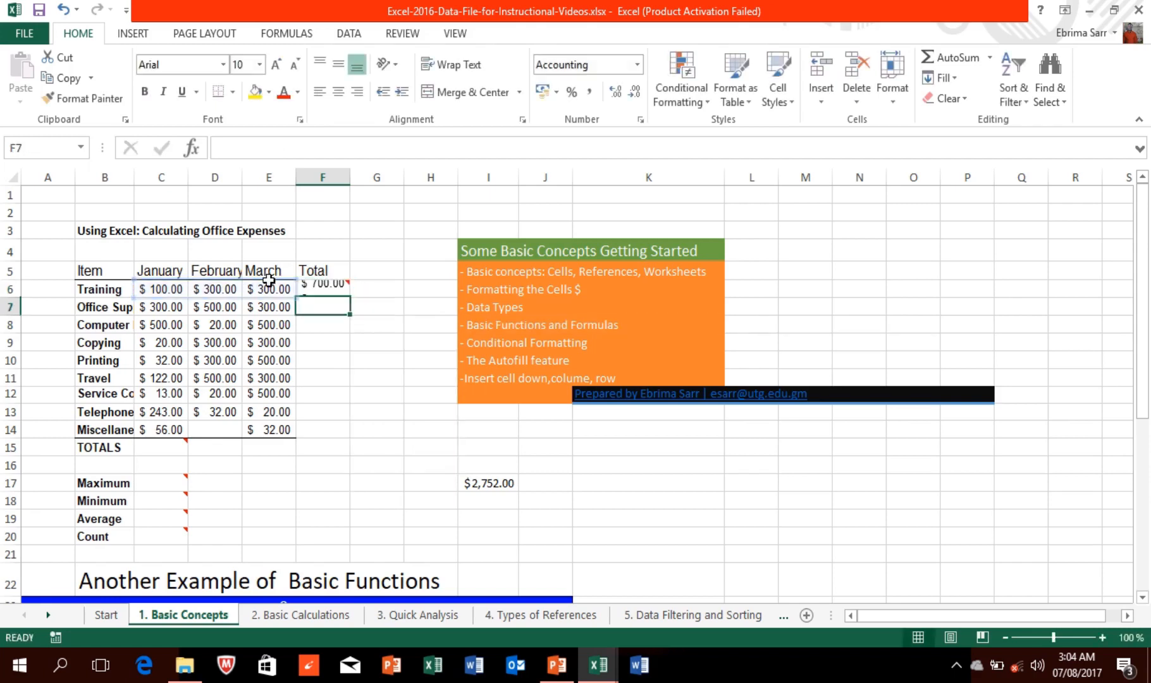
click(331, 290)
click(328, 313)
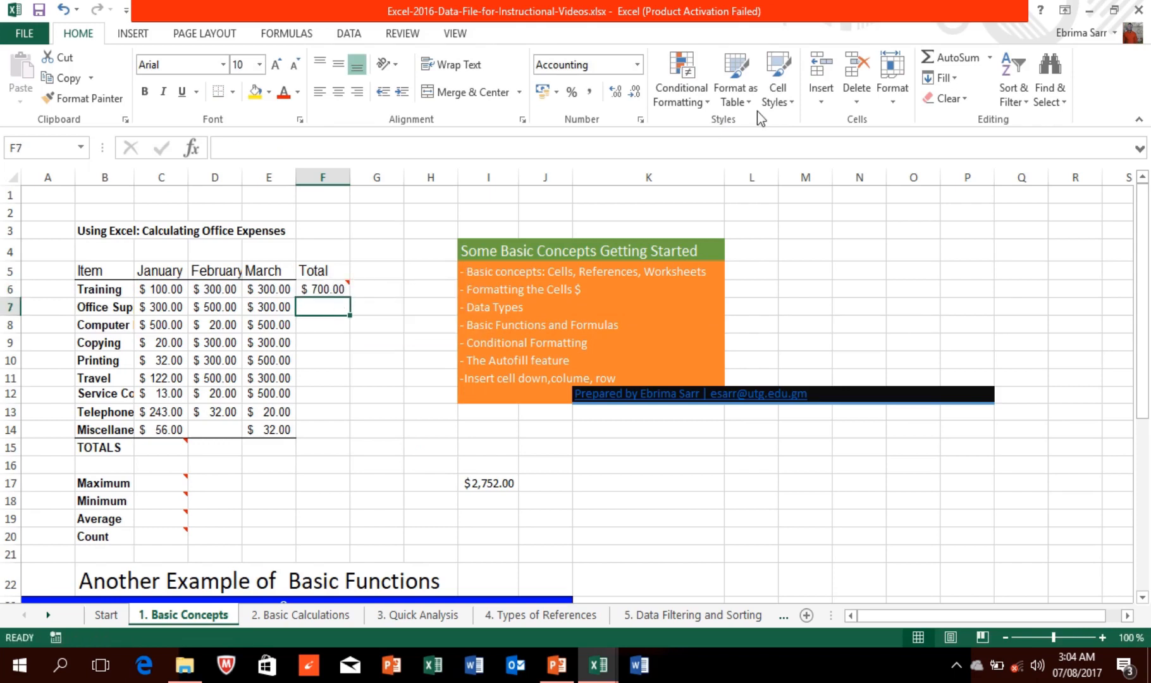
Step: Use AutoSum Sum in F7 to total the Office Supplies row, $1,100.00
click(990, 58)
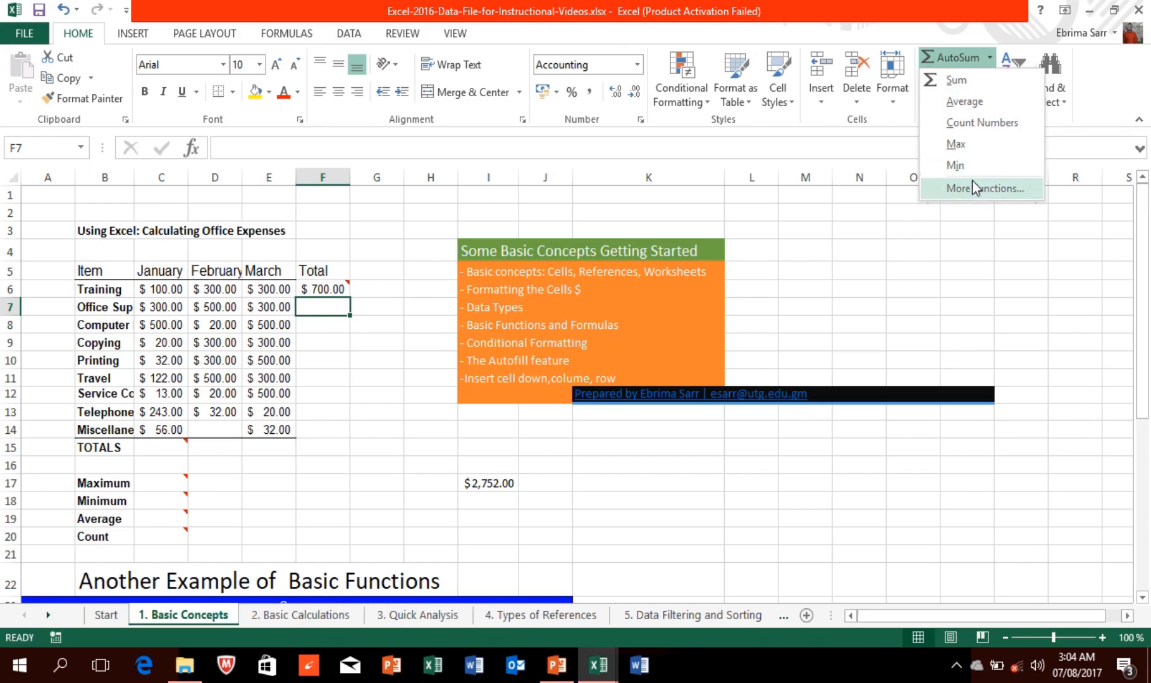
click(971, 81)
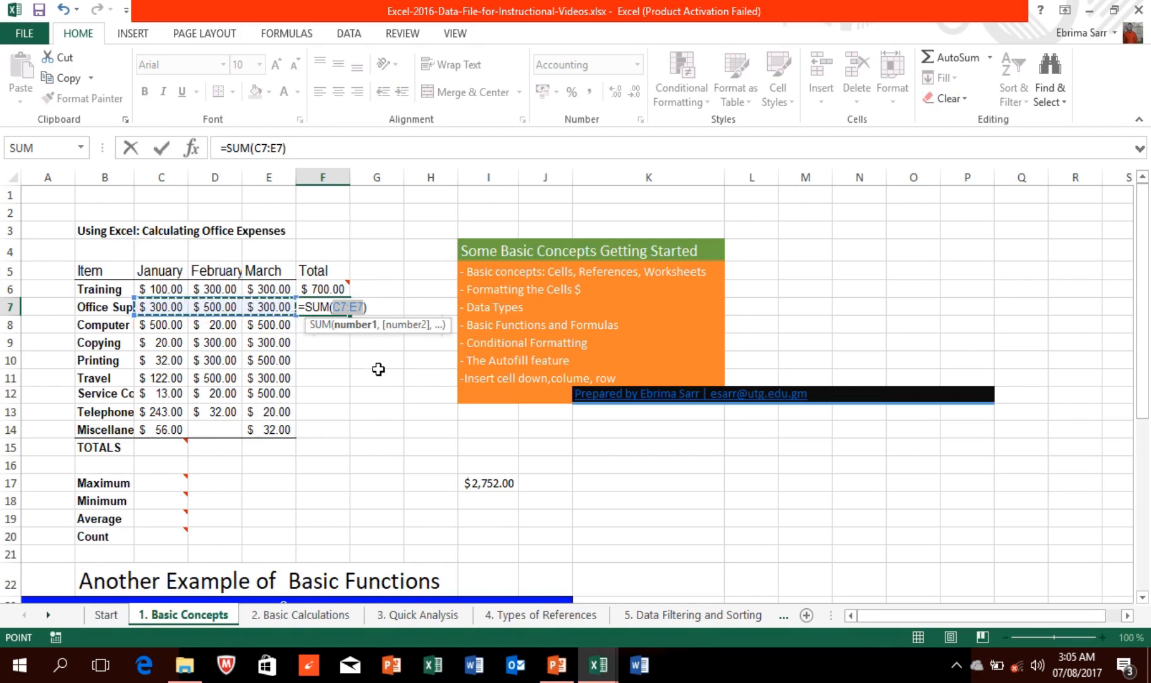
key(Return)
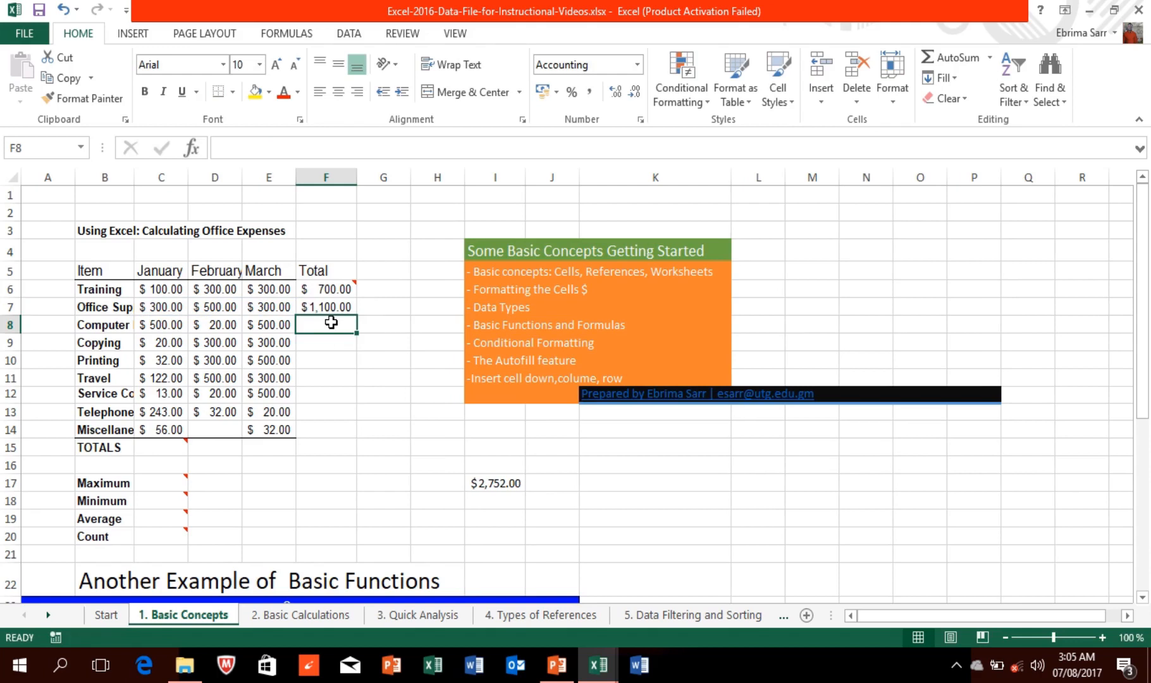
Step: Enter =SUM(C8:E8) in F8 for the Computer row total of $1,020.00
text(=)
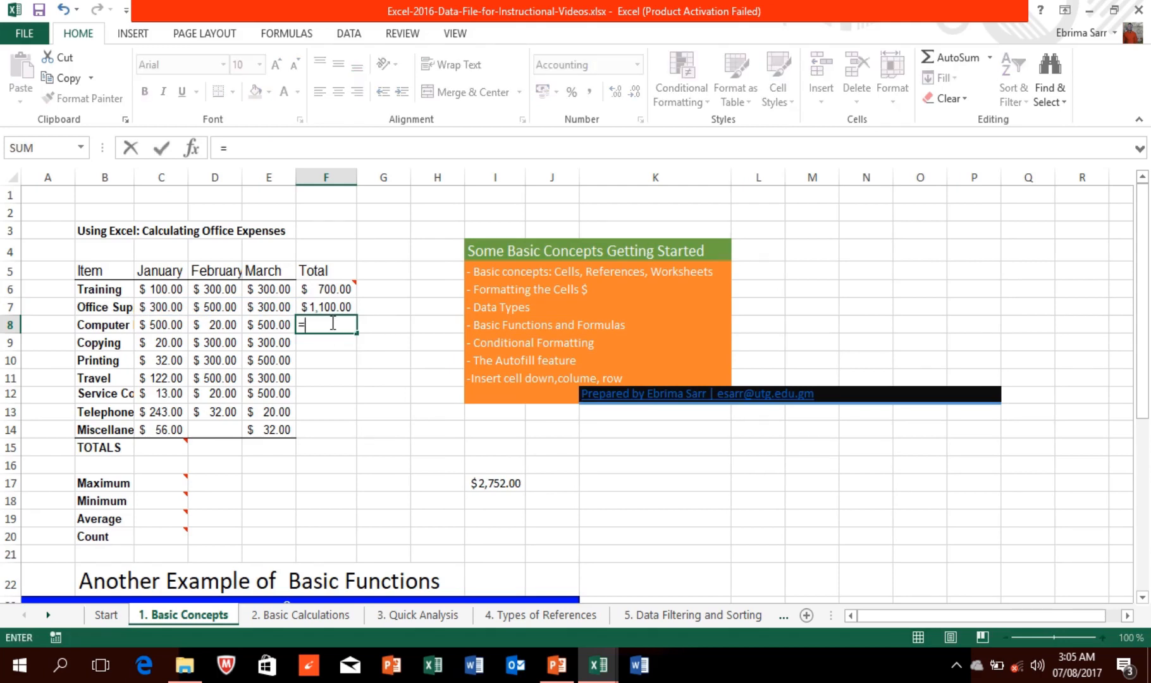
text(SUM)
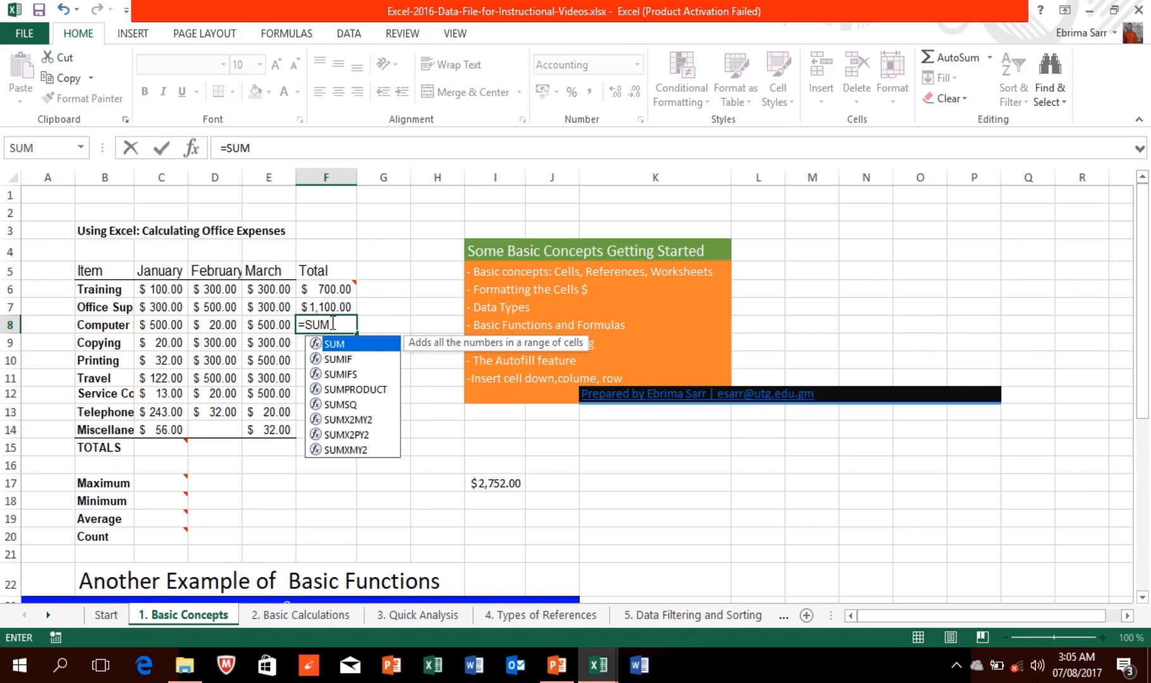
click(156, 329)
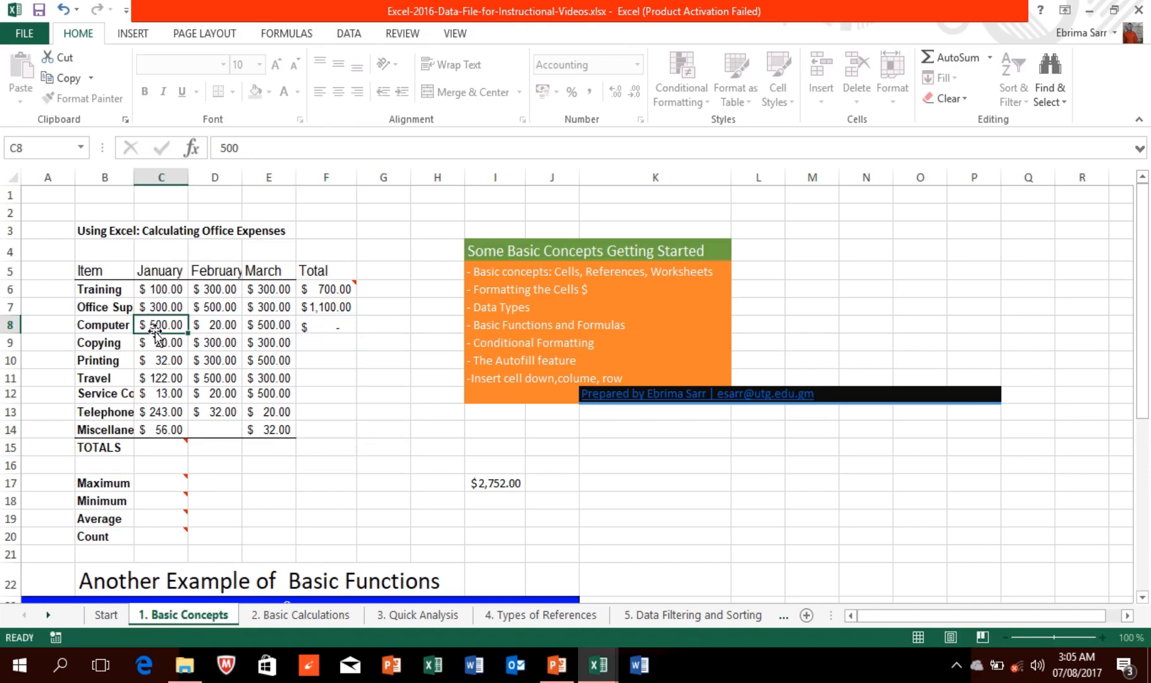
drag(159, 326, 271, 323)
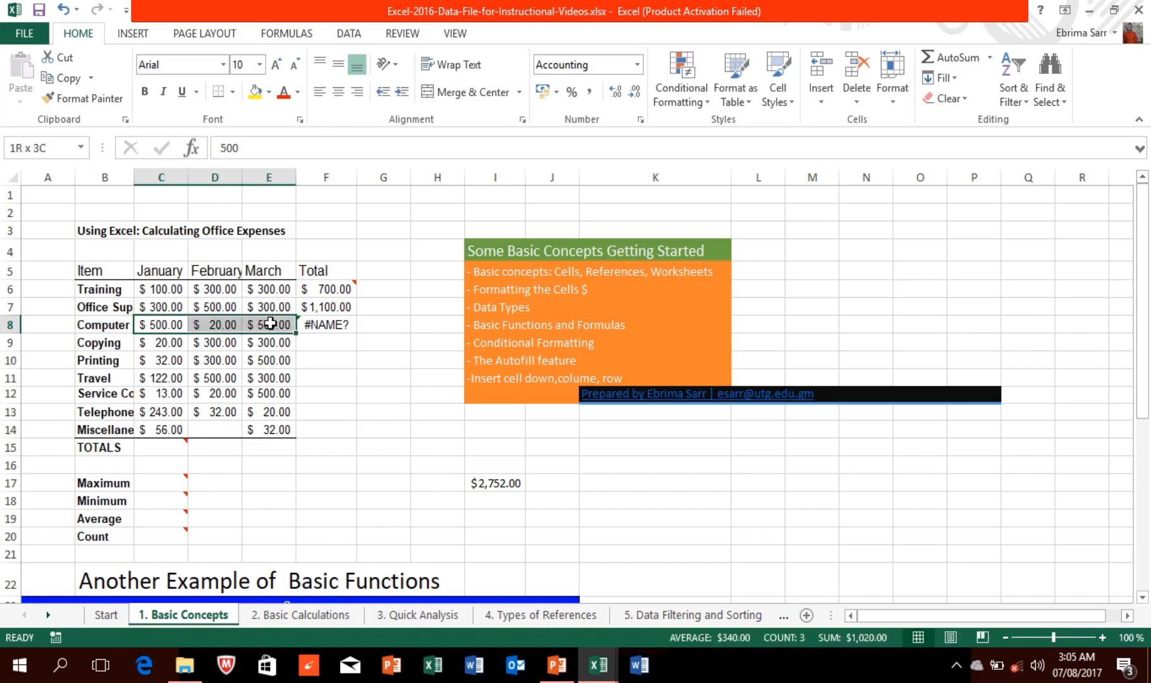
click(315, 324)
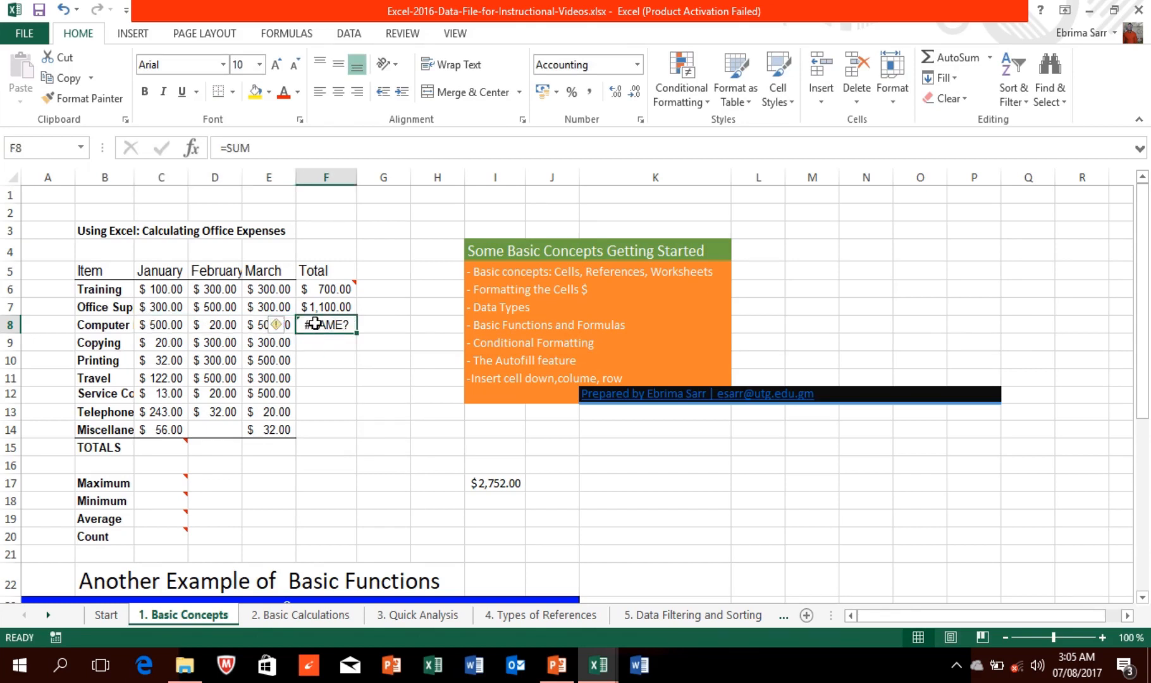
key(BackSpace)
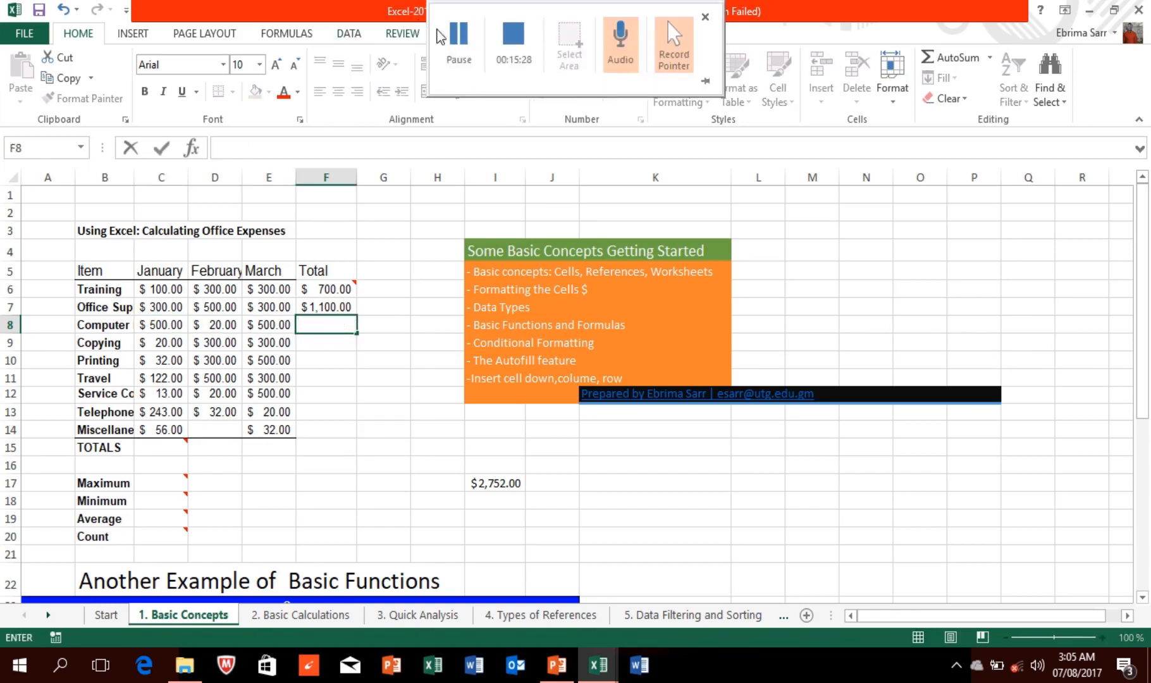
click(447, 35)
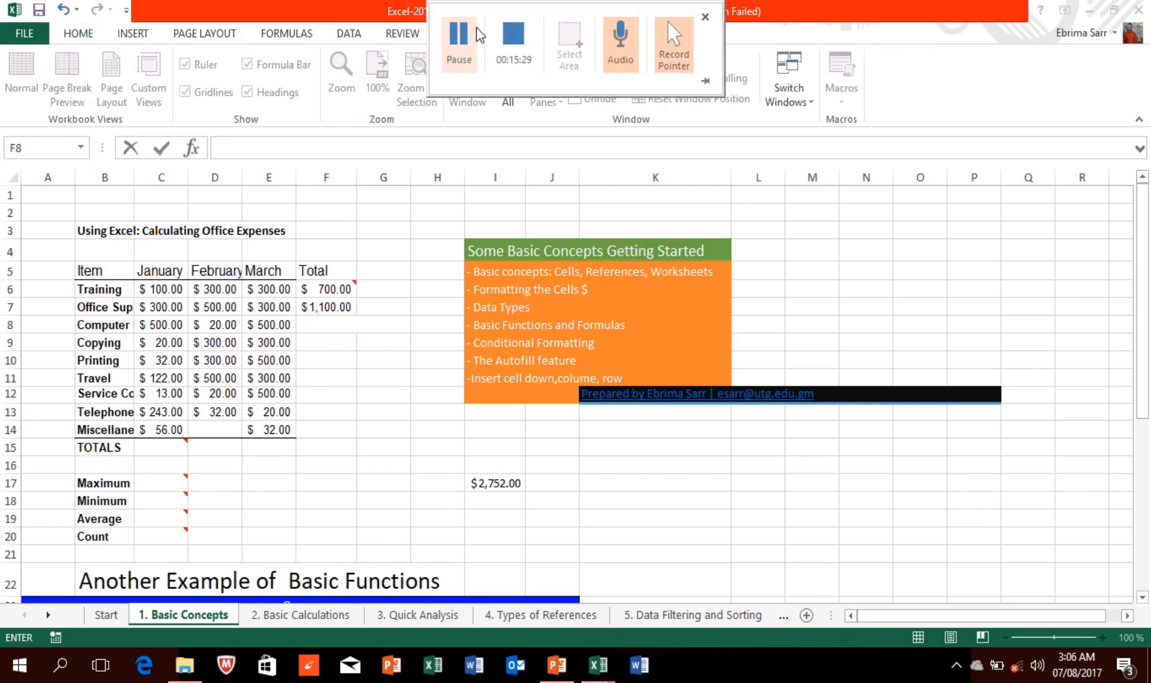
click(327, 318)
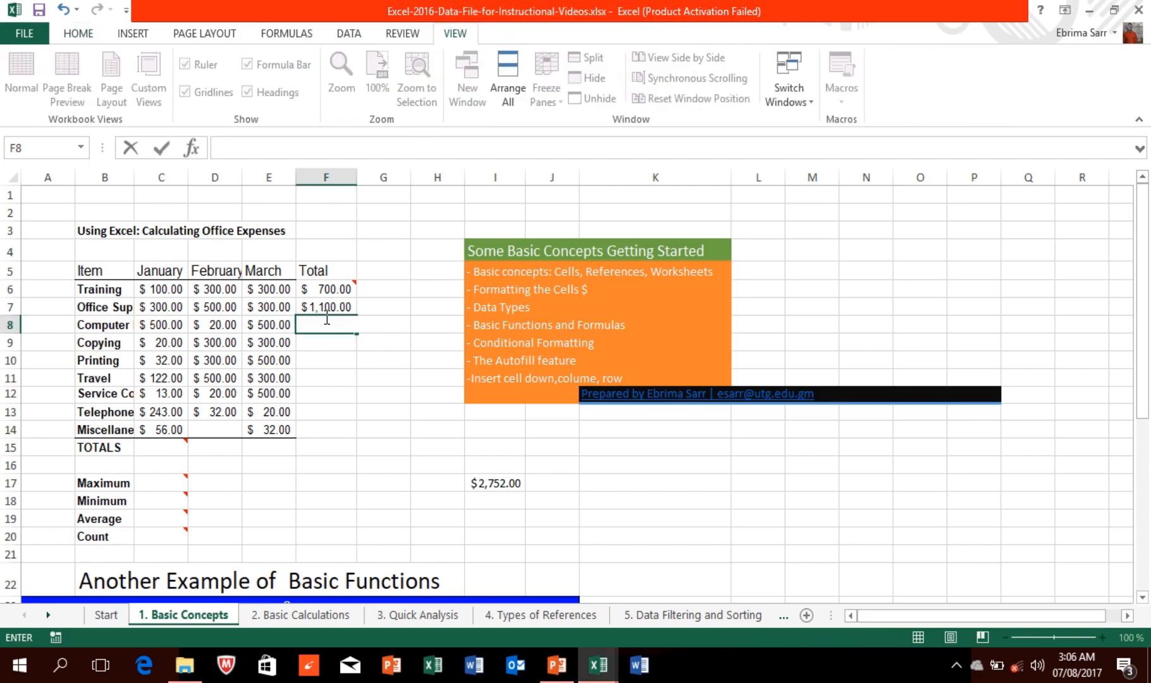
text(=SUM)
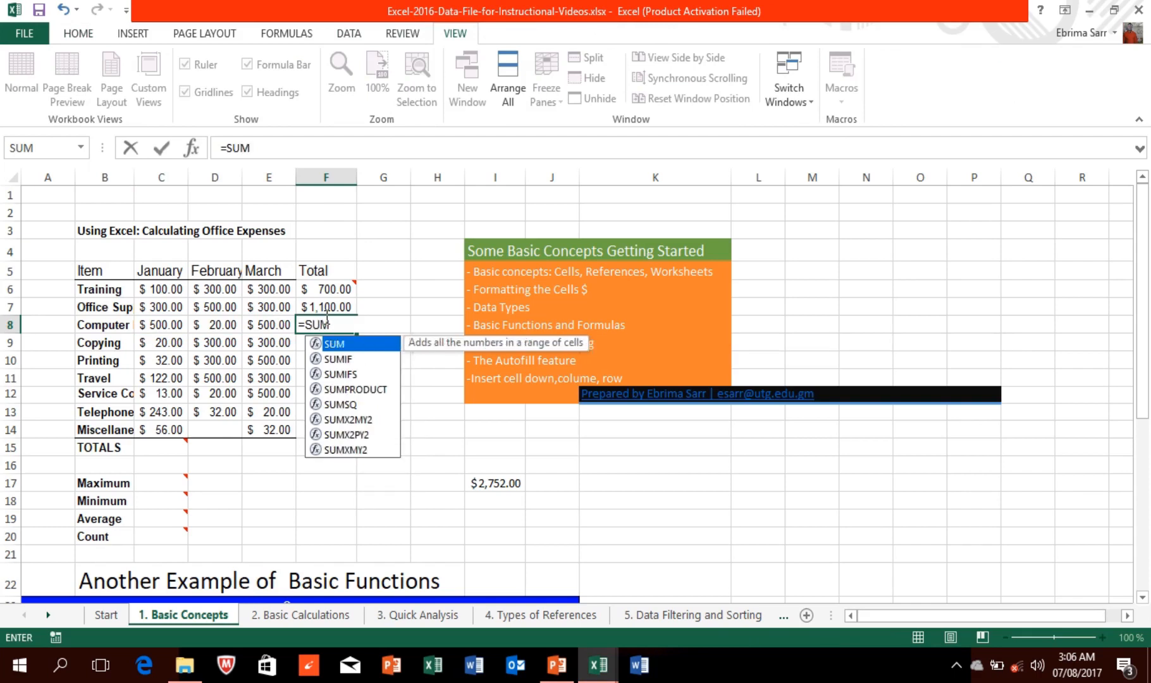
text(()
click(157, 323)
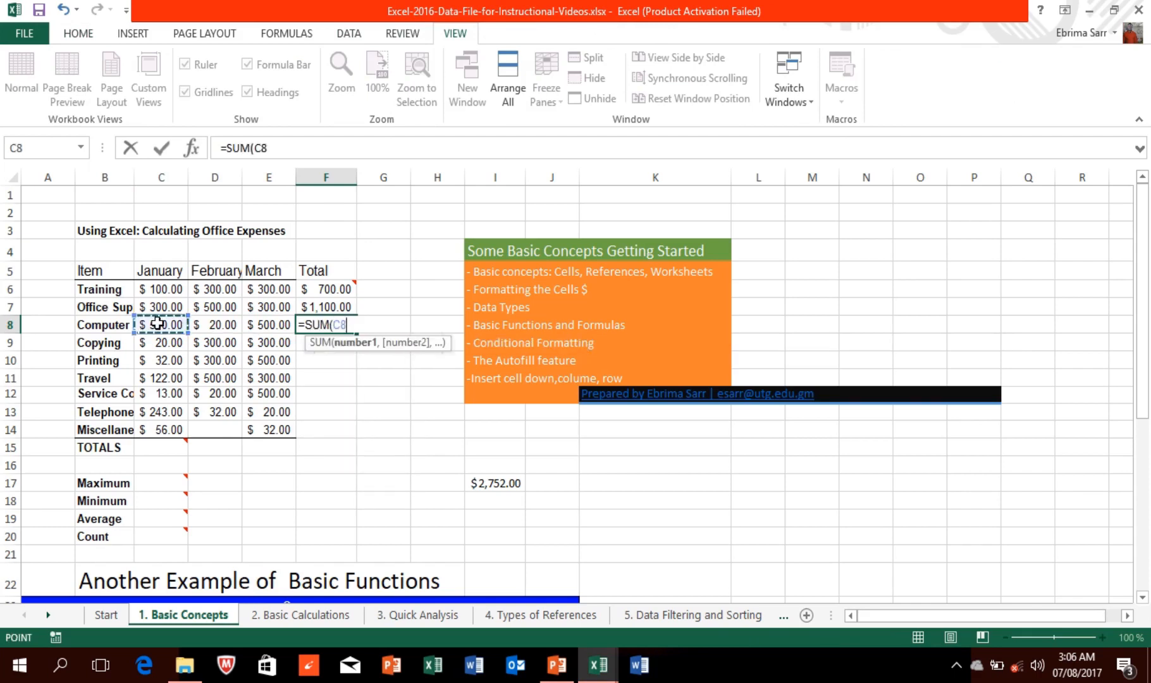
drag(157, 324, 255, 326)
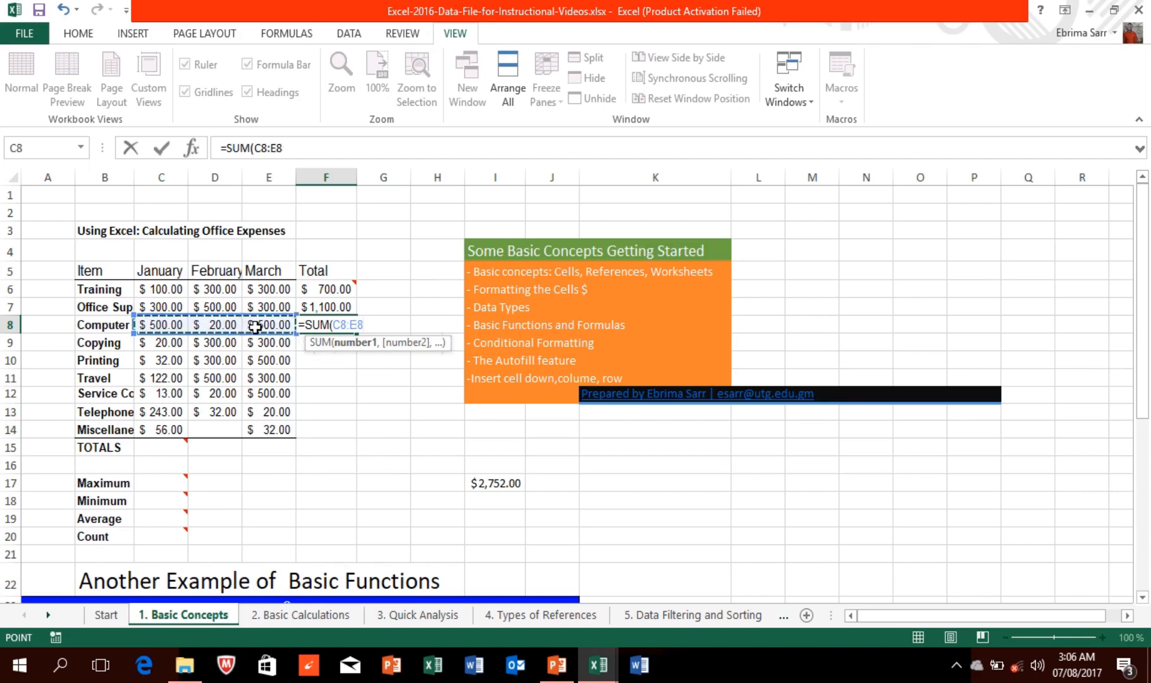
key(Return)
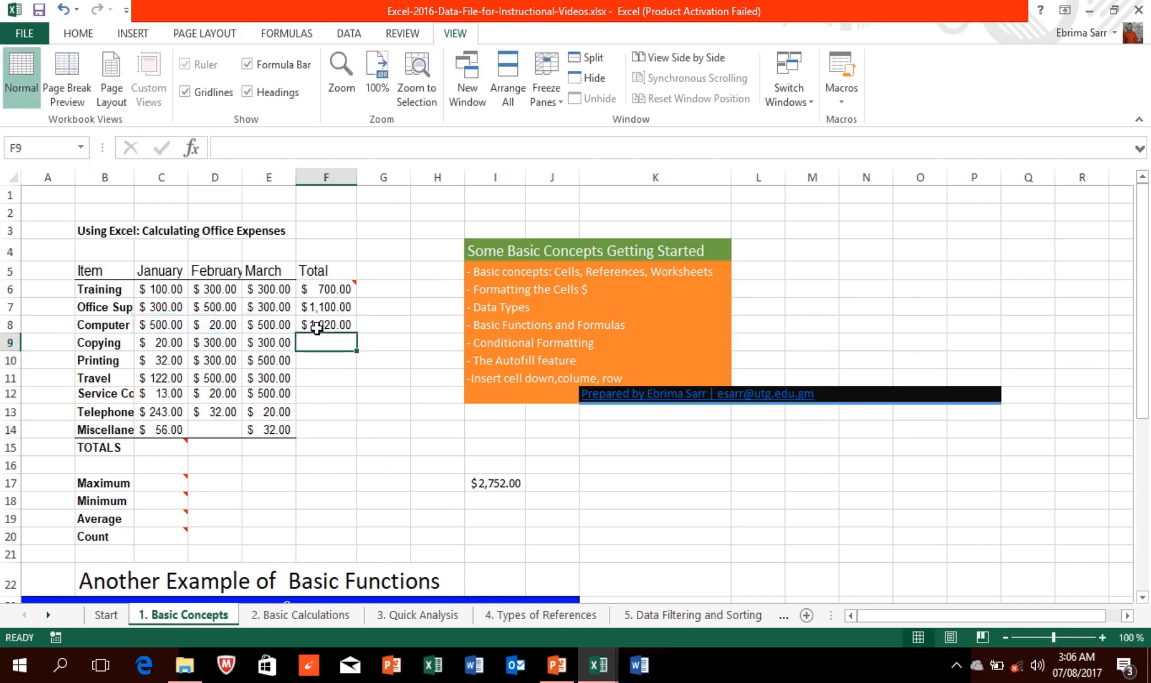
mouse_move(408, 1)
click(459, 44)
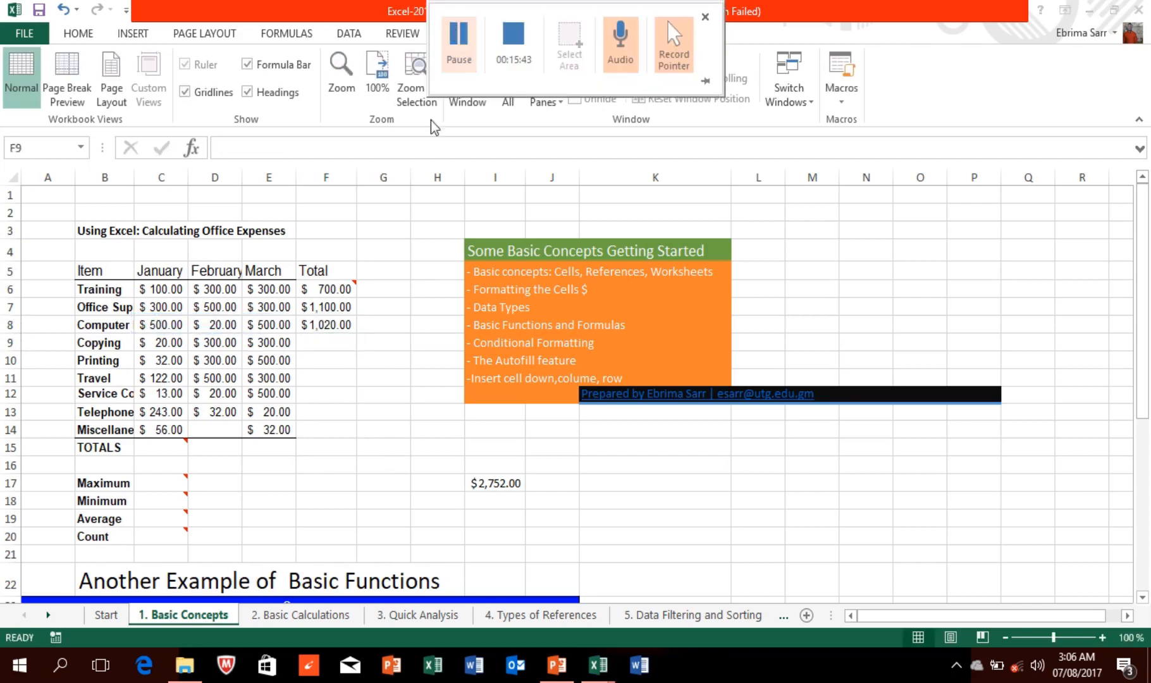
Step: Enter =SUM(C6:C14) in C15 so the January total shows $1,386.00
click(170, 445)
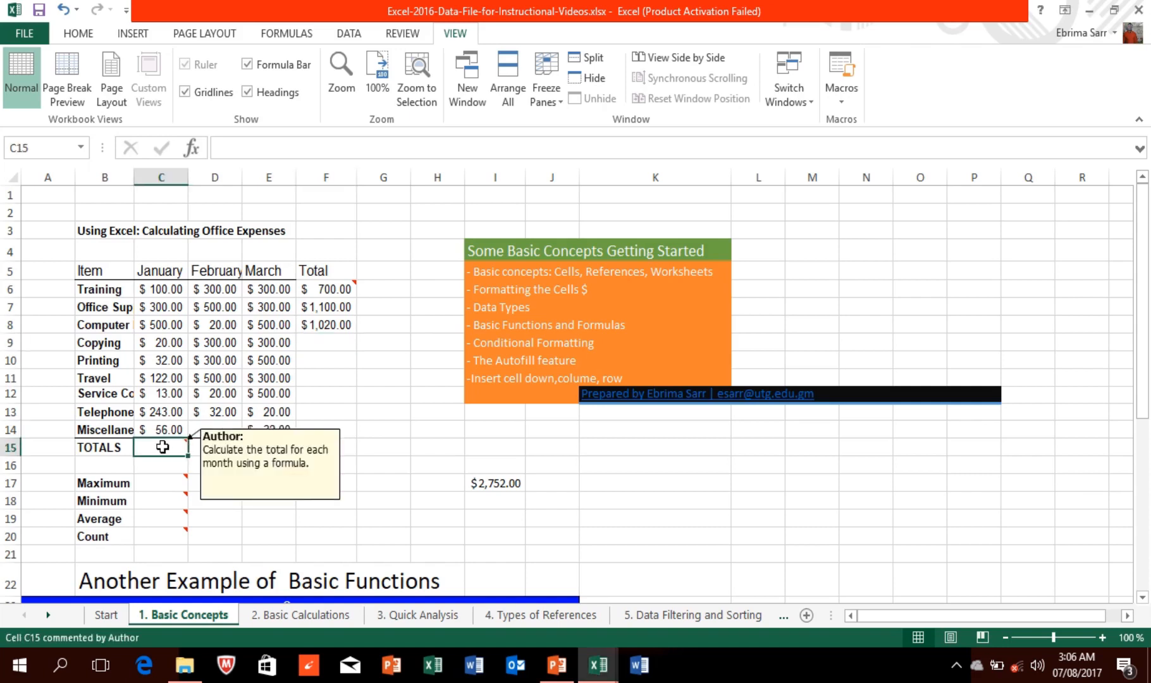
text(=SUM)
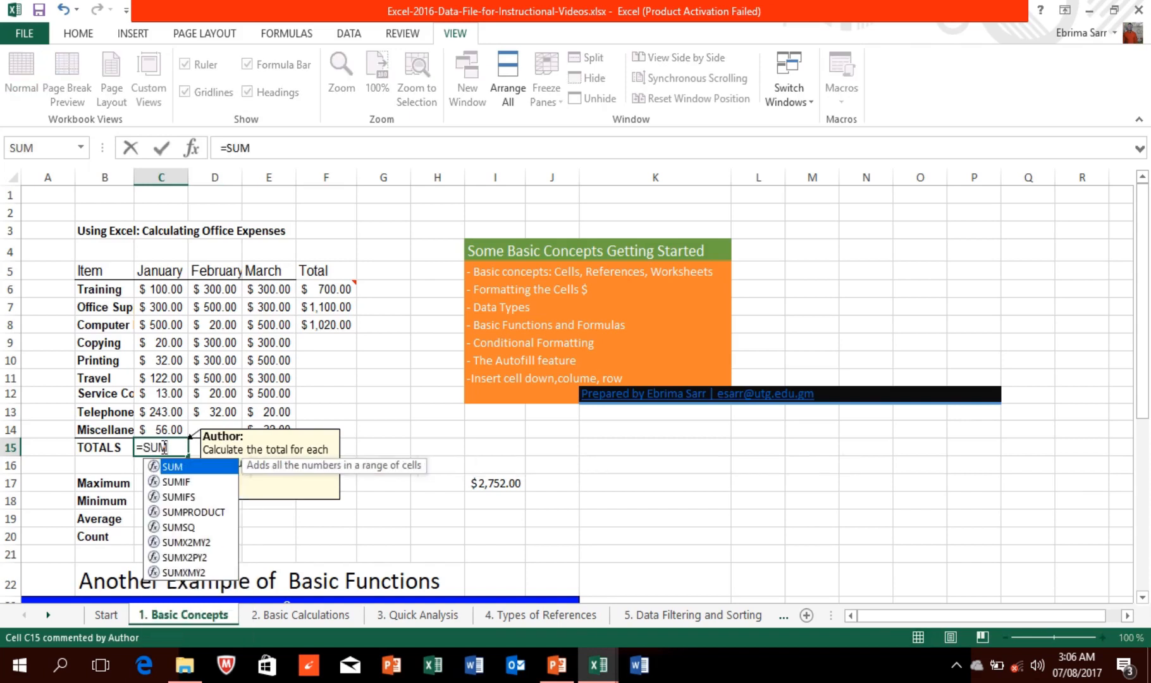
text(()
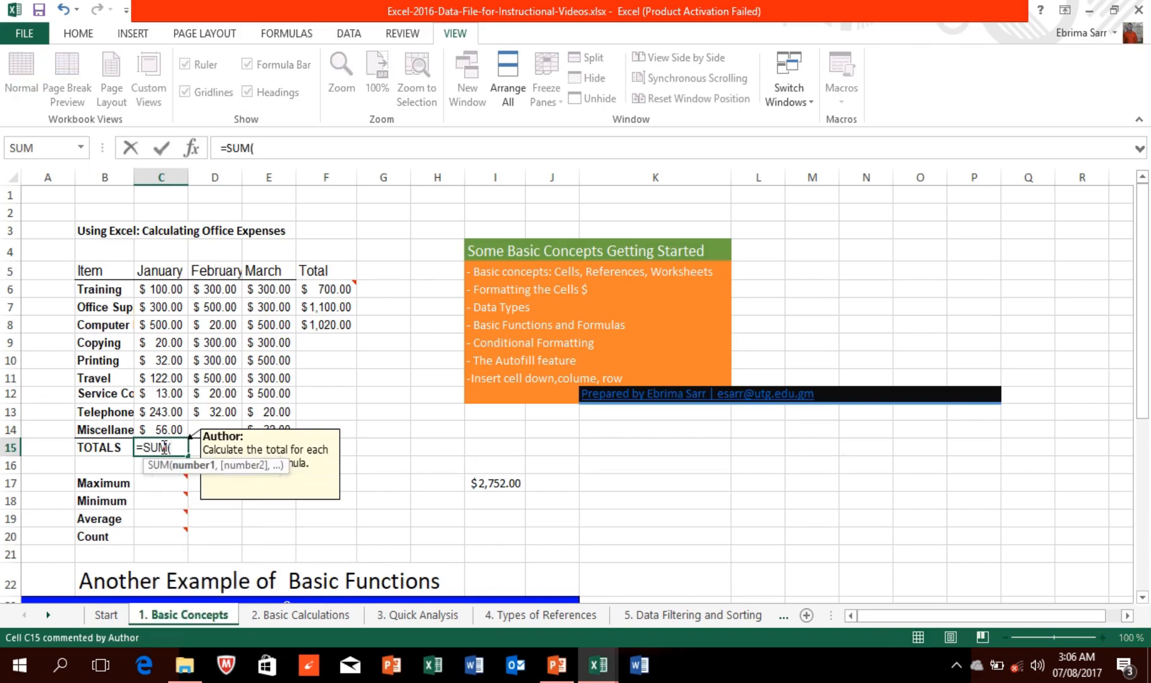
click(163, 289)
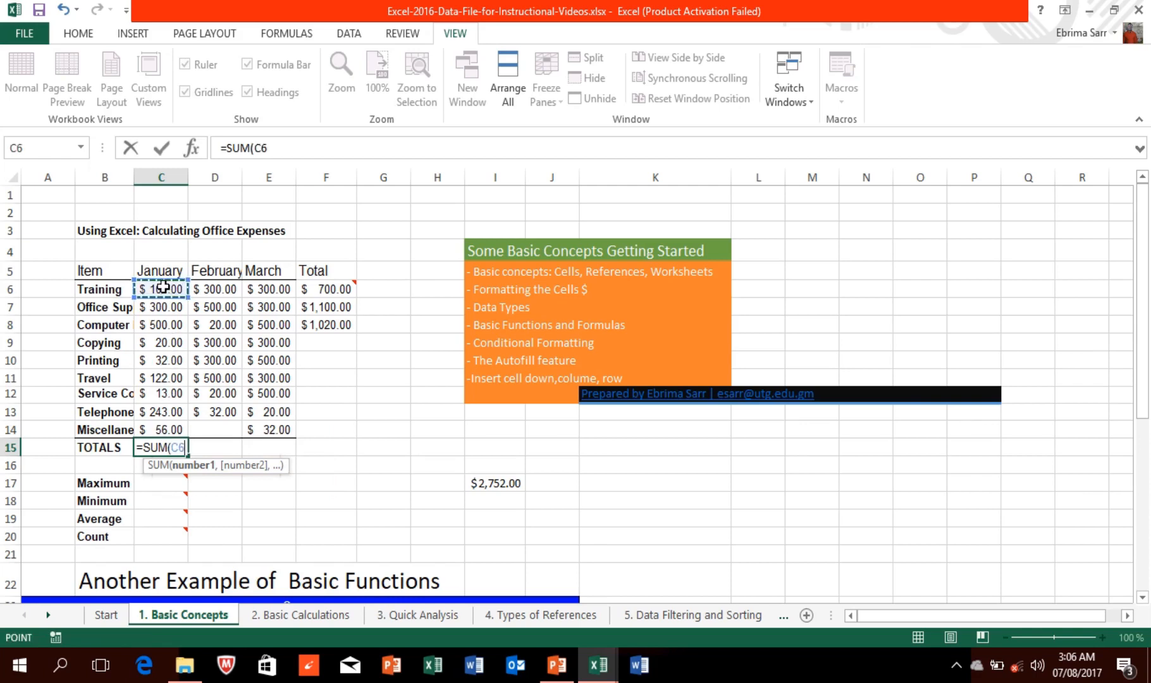
drag(162, 290, 181, 430)
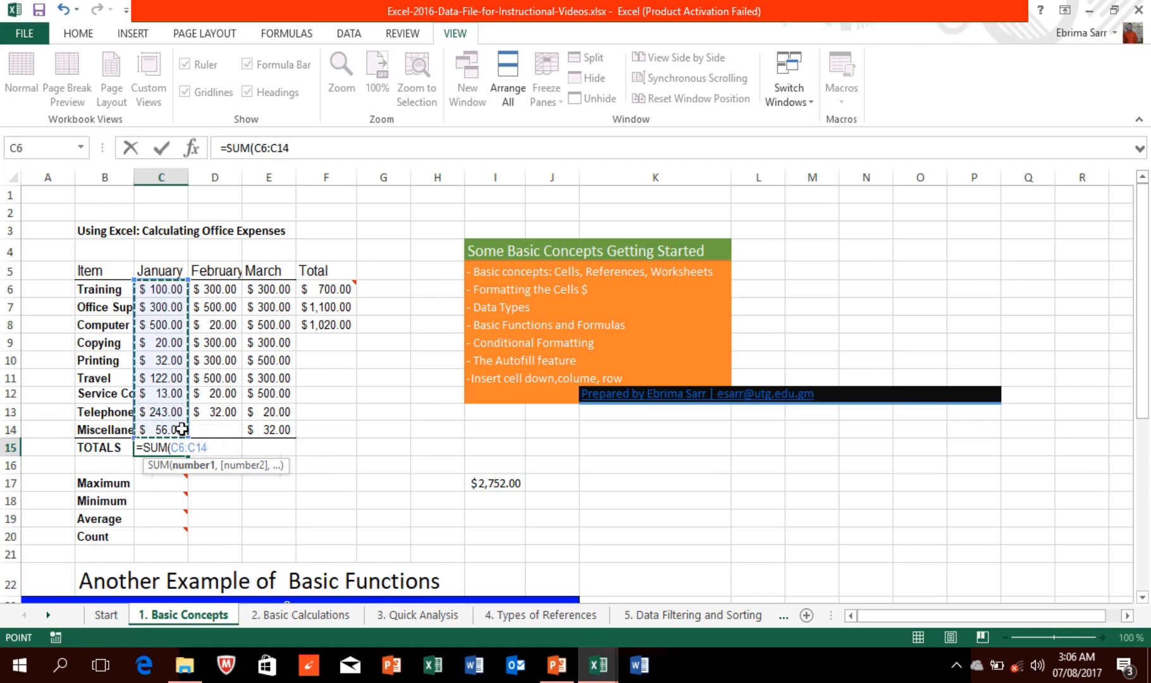
key(Return)
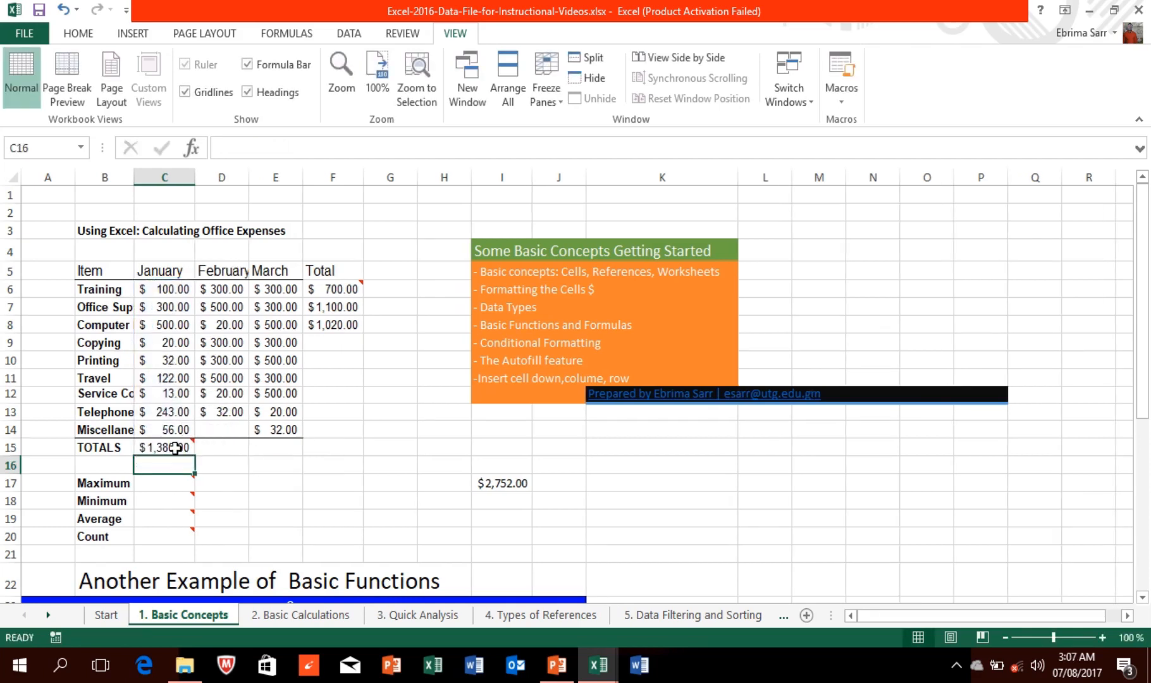
click(178, 446)
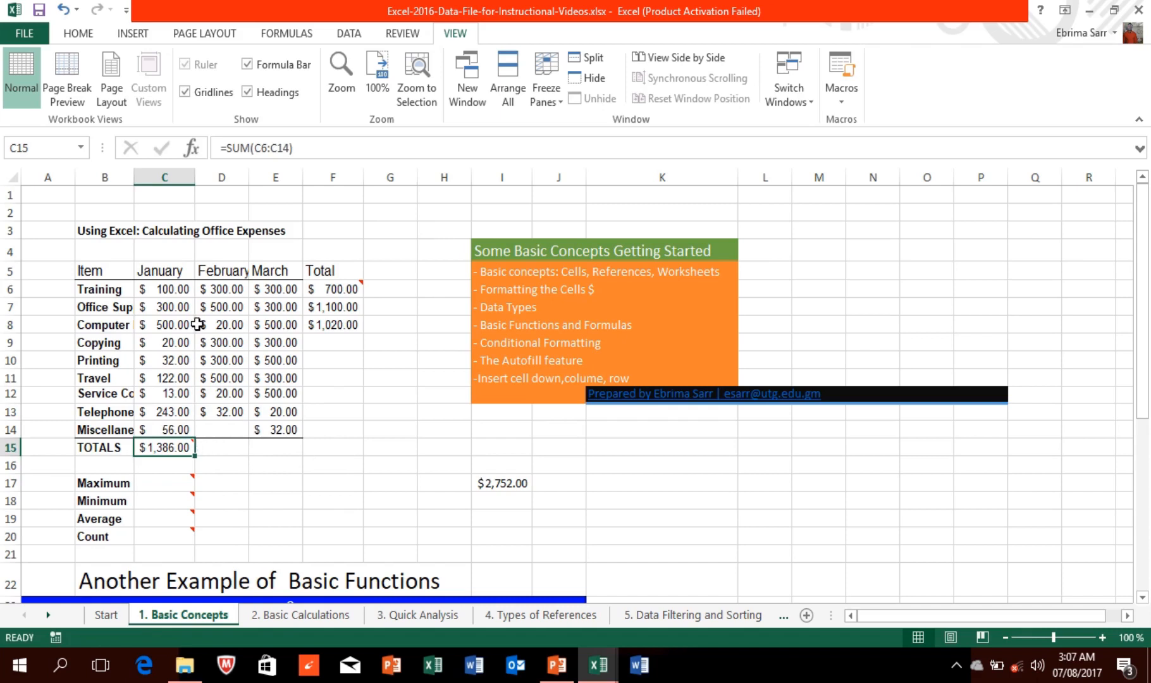
mouse_move(564, 18)
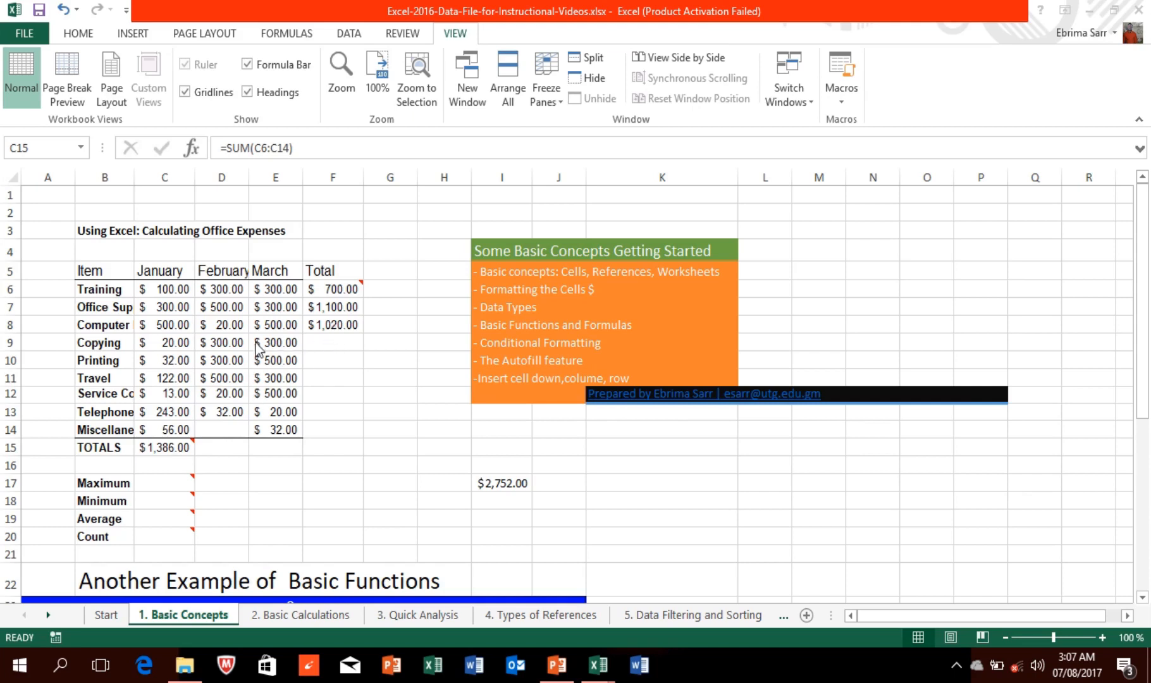
Step: Fill the F8 SUM formula down to F14, giving totals $620.00 through $88.00
click(329, 358)
click(333, 324)
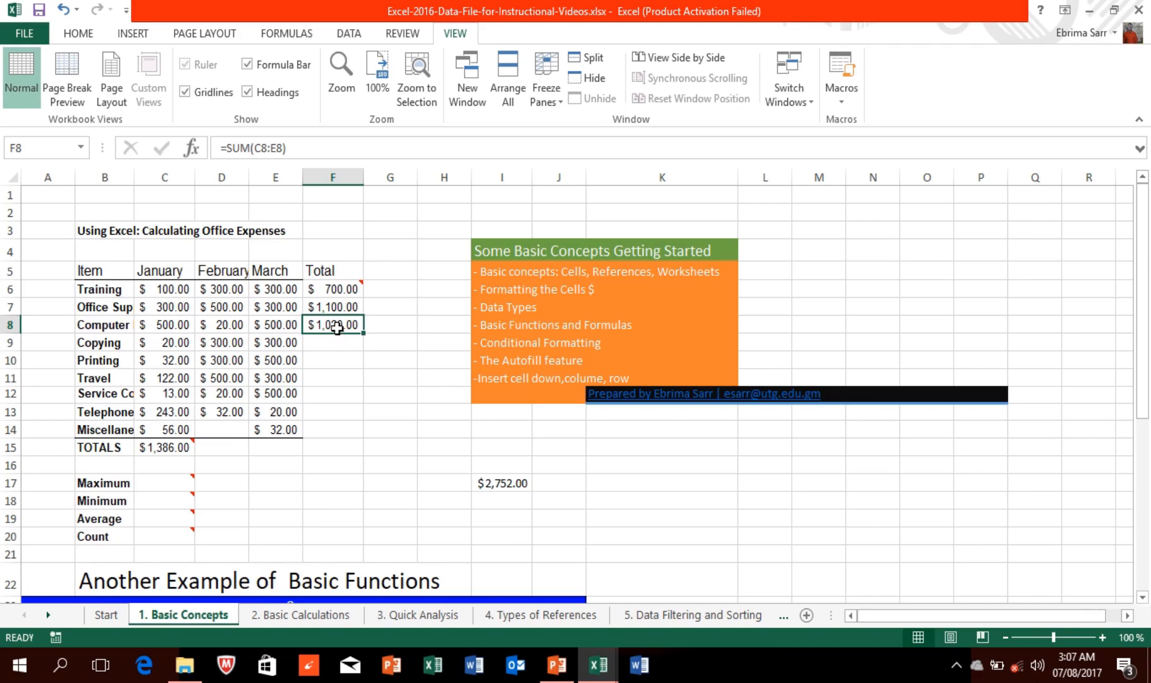
double_click(334, 325)
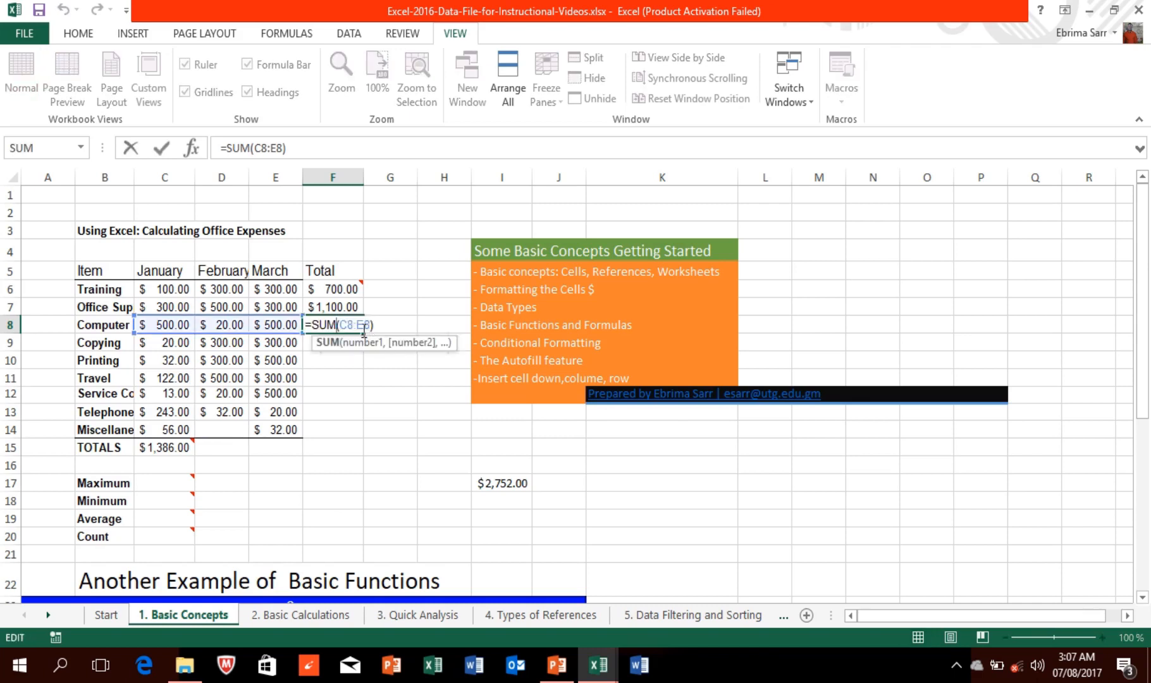
drag(364, 335, 360, 436)
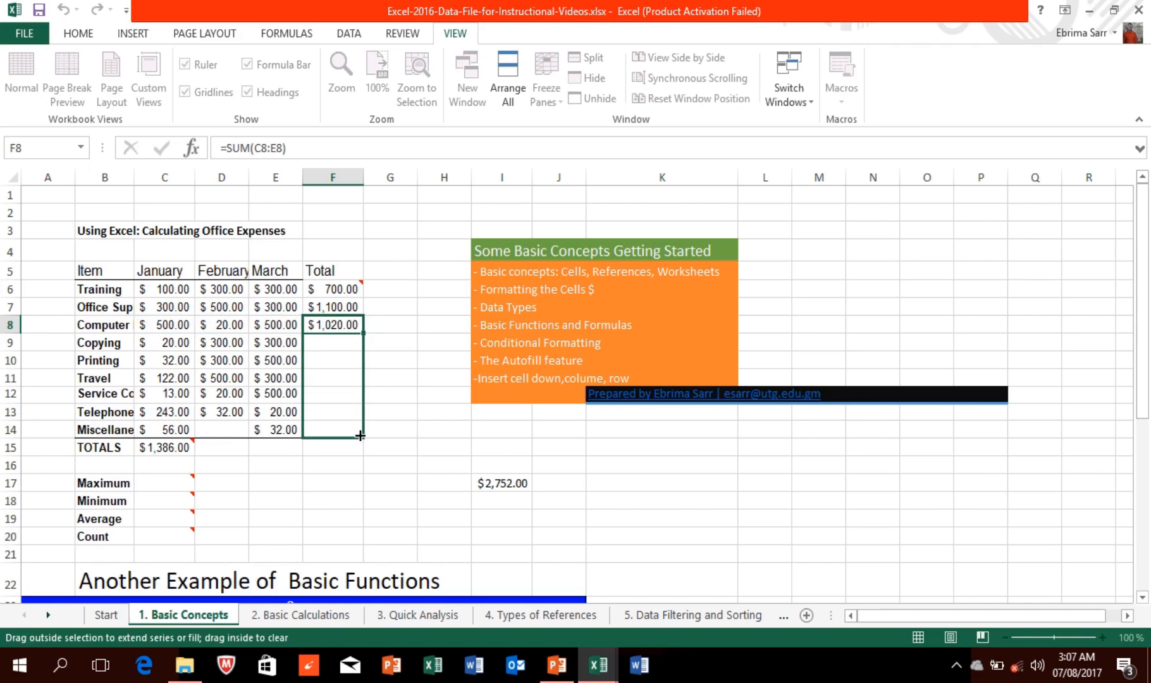
drag(360, 436, 360, 435)
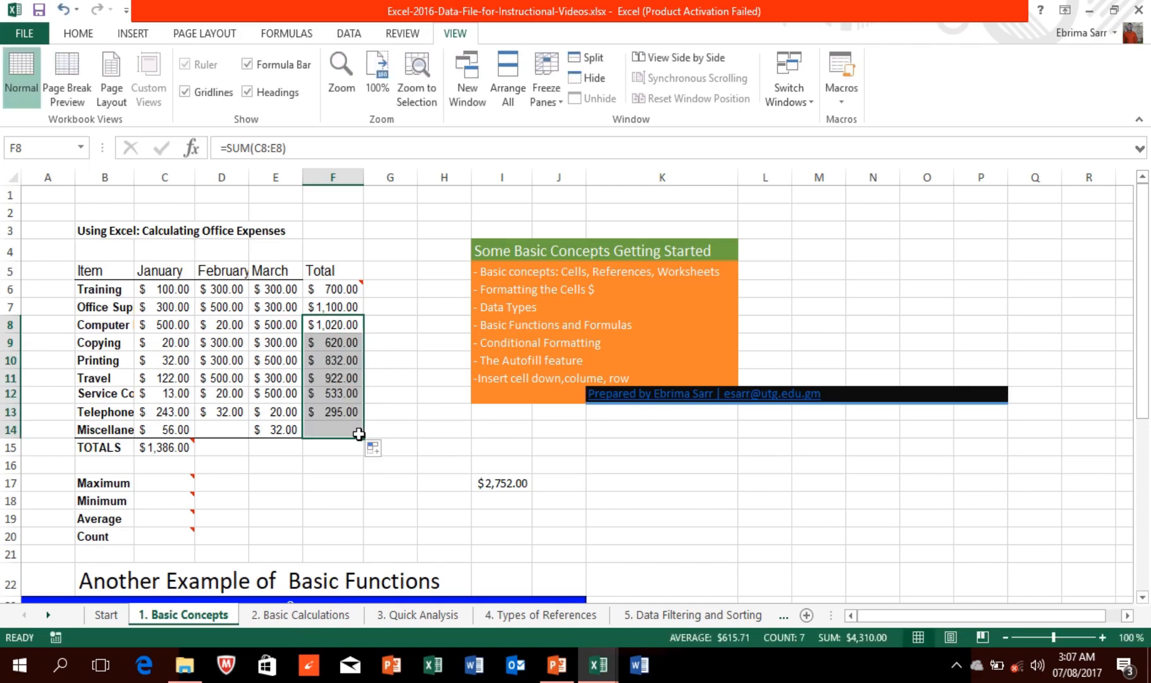
click(166, 446)
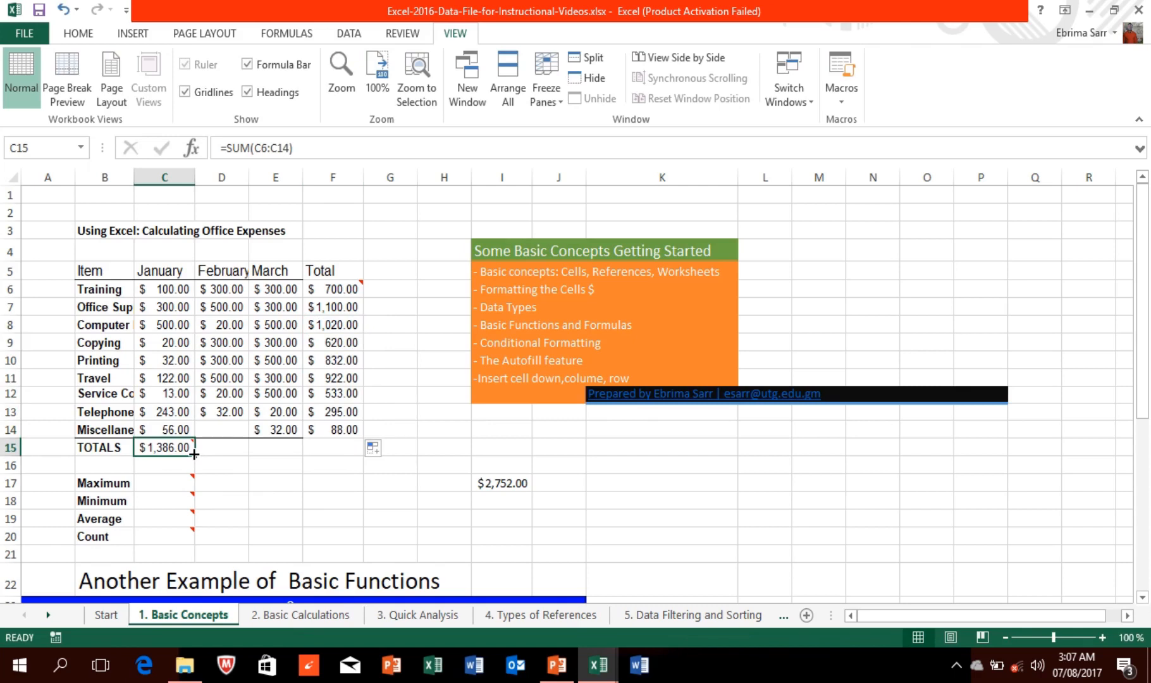
Step: Copy the C15 total across the TOTALS row and AutoFit columns C, D and E
drag(194, 454, 346, 456)
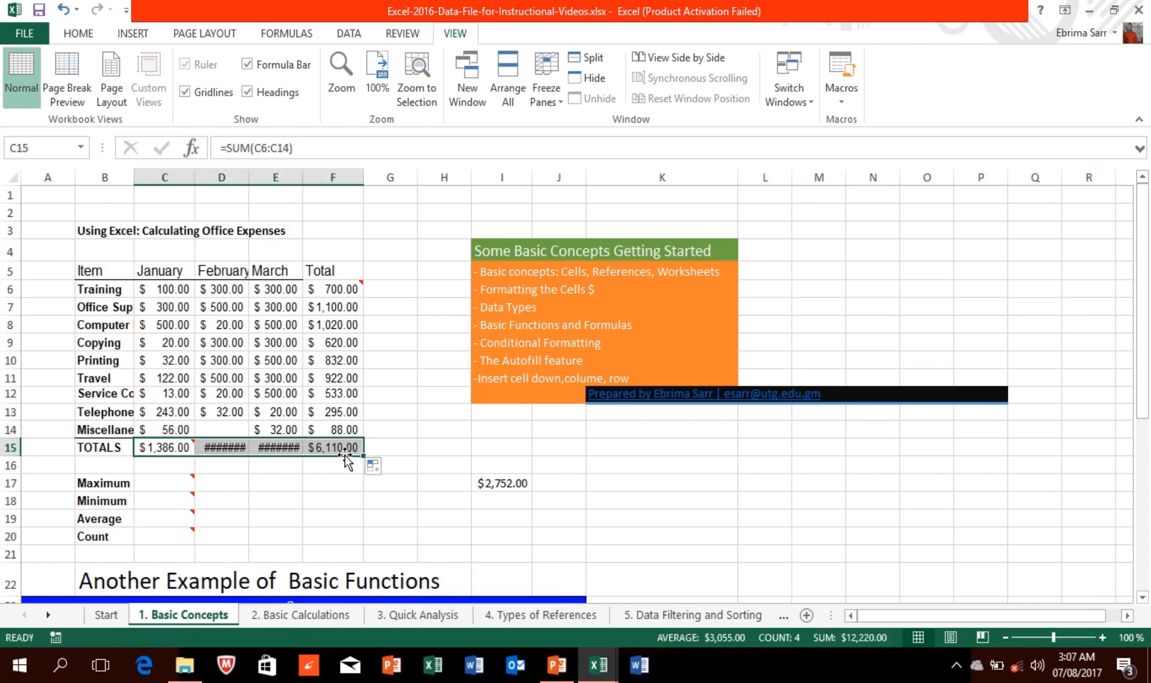
double_click(198, 172)
double_click(250, 170)
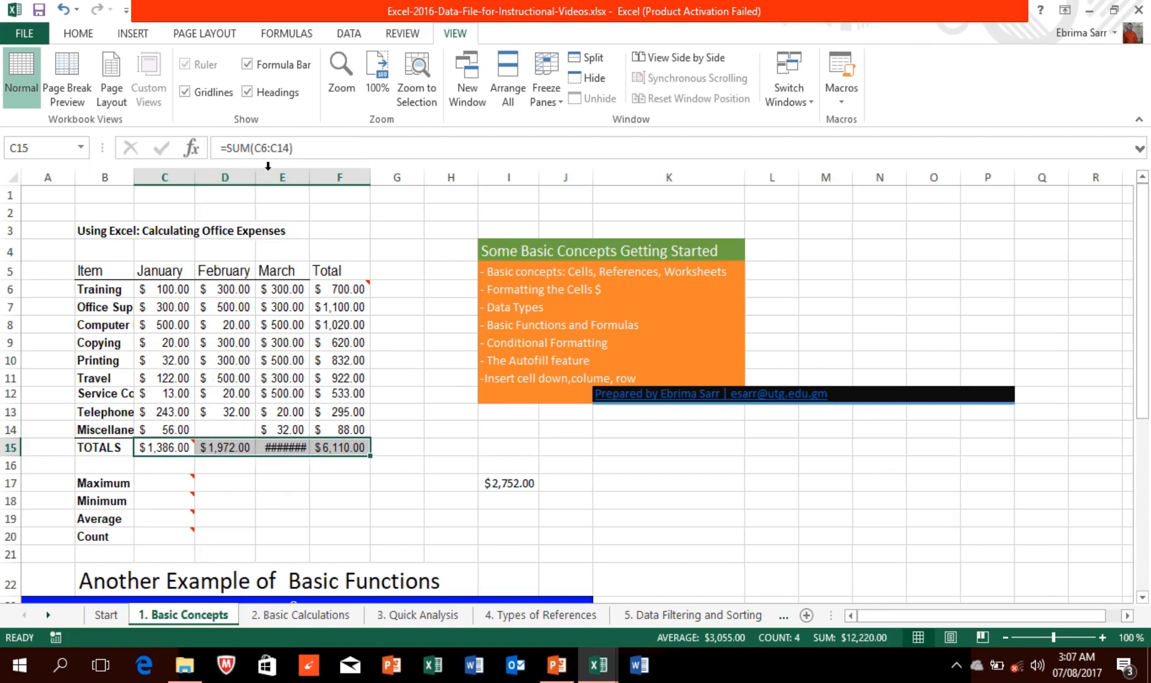
double_click(313, 170)
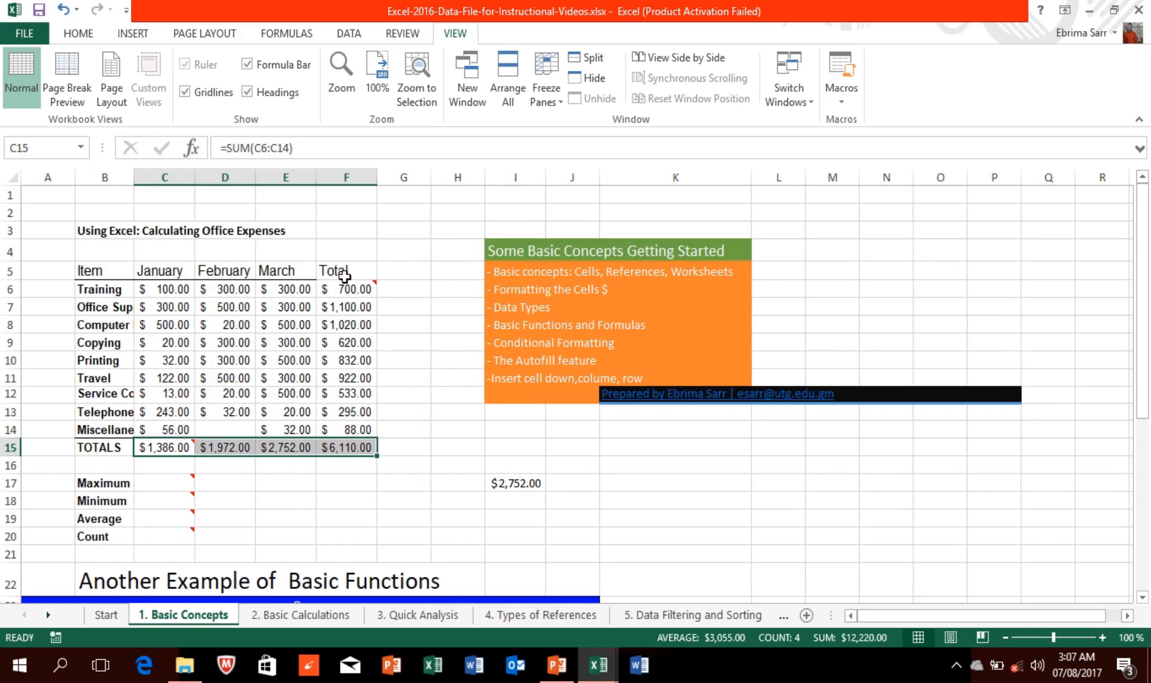
Step: Check the SUM formulas behind the January and March totals in C15 and E15
mouse_move(347, 284)
mouse_move(516, 5)
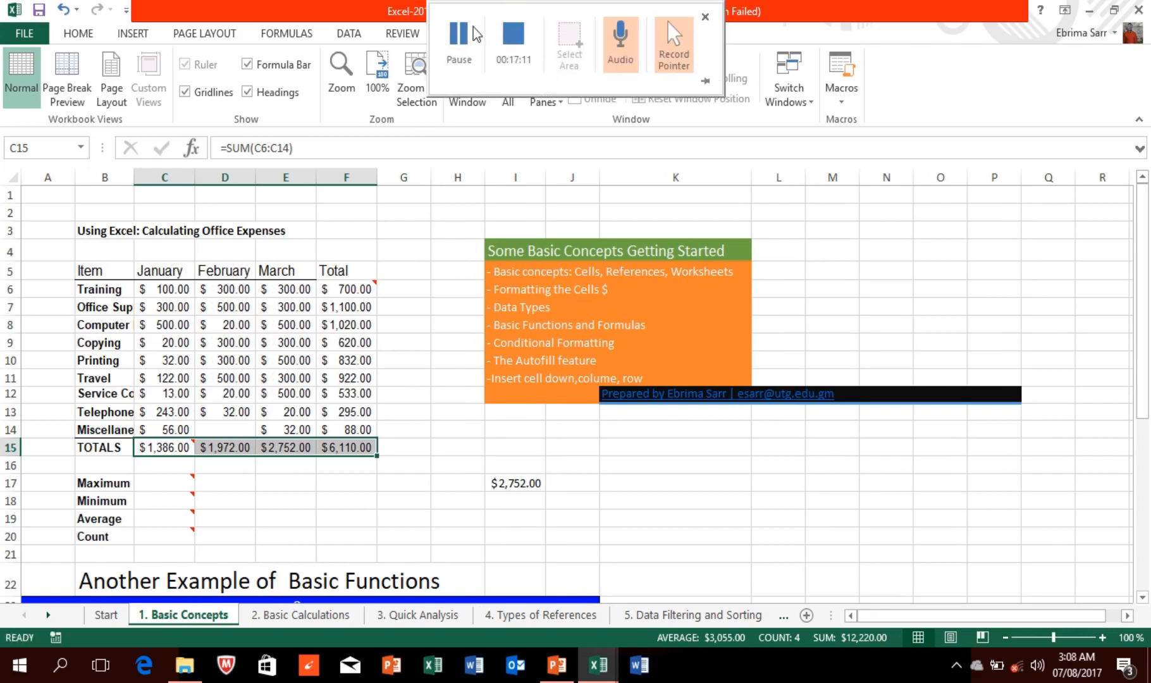
click(473, 34)
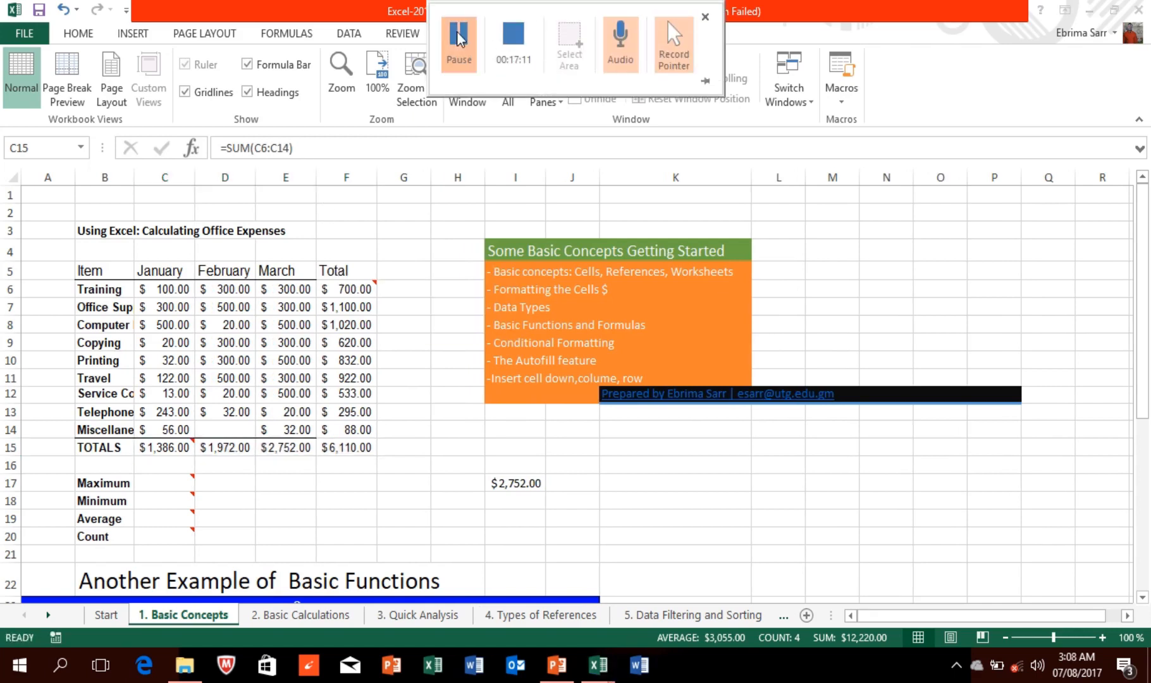
double_click(164, 441)
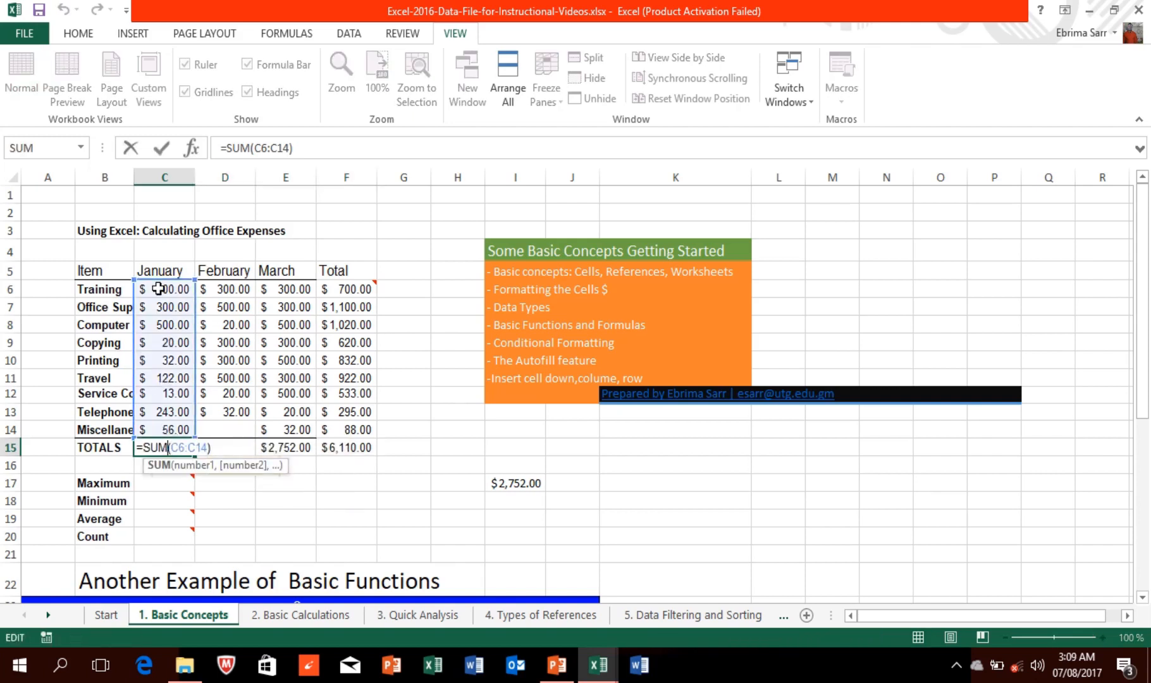
click(284, 447)
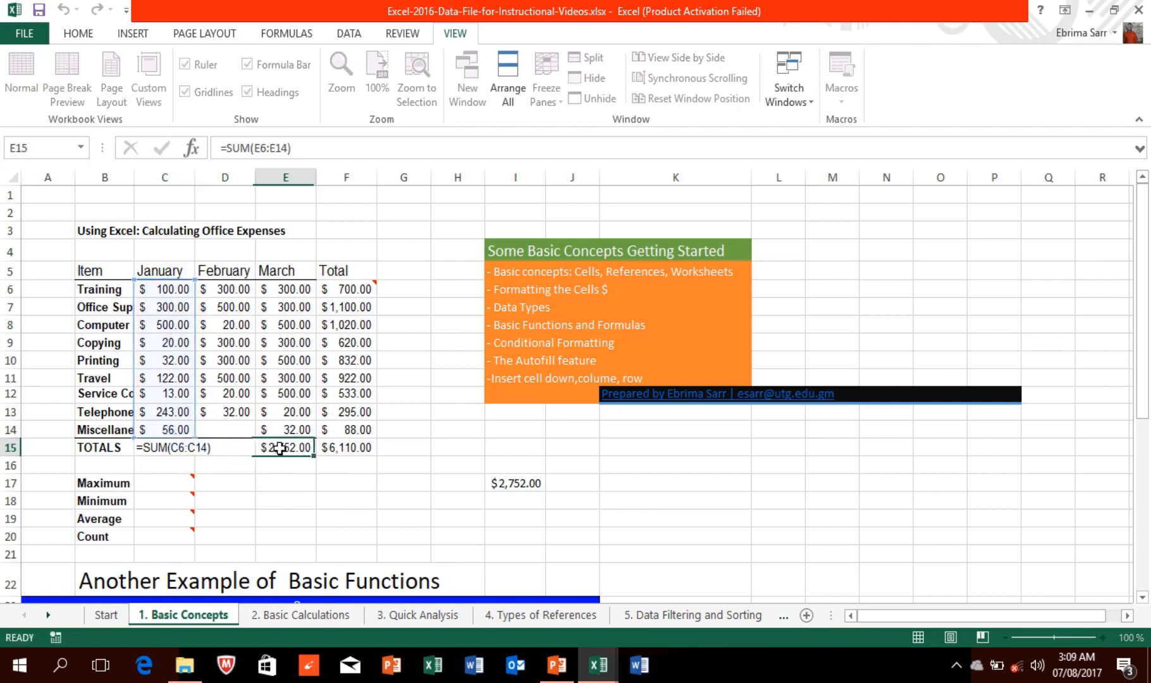
double_click(284, 447)
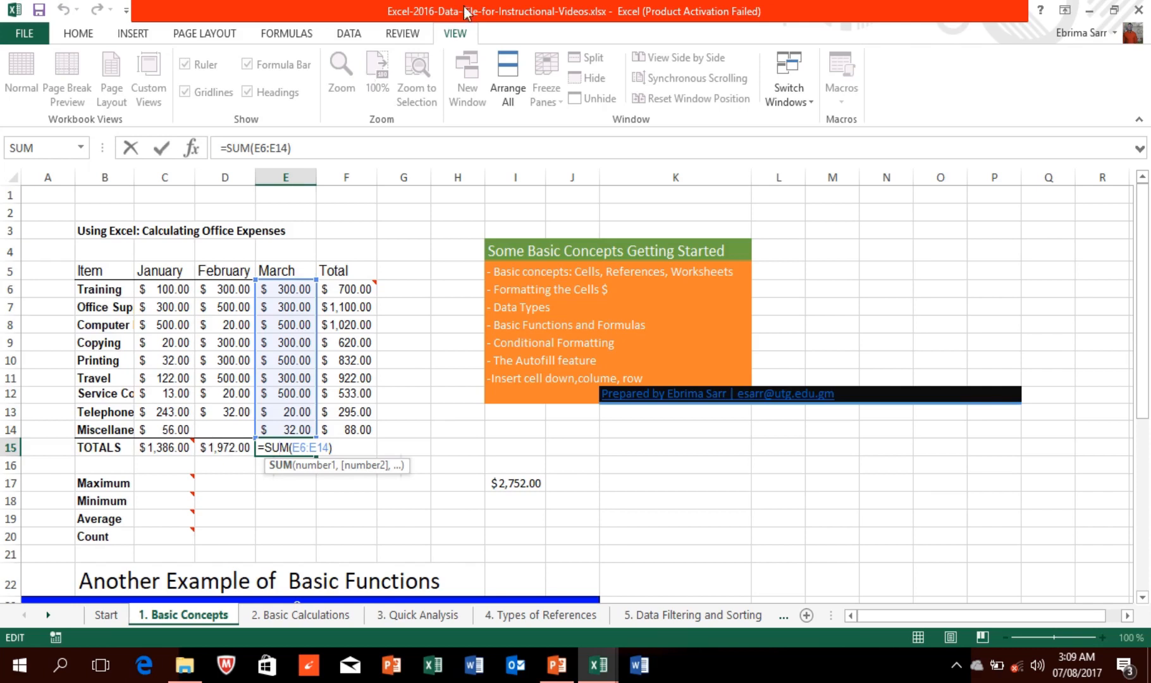
mouse_move(467, 13)
click(458, 38)
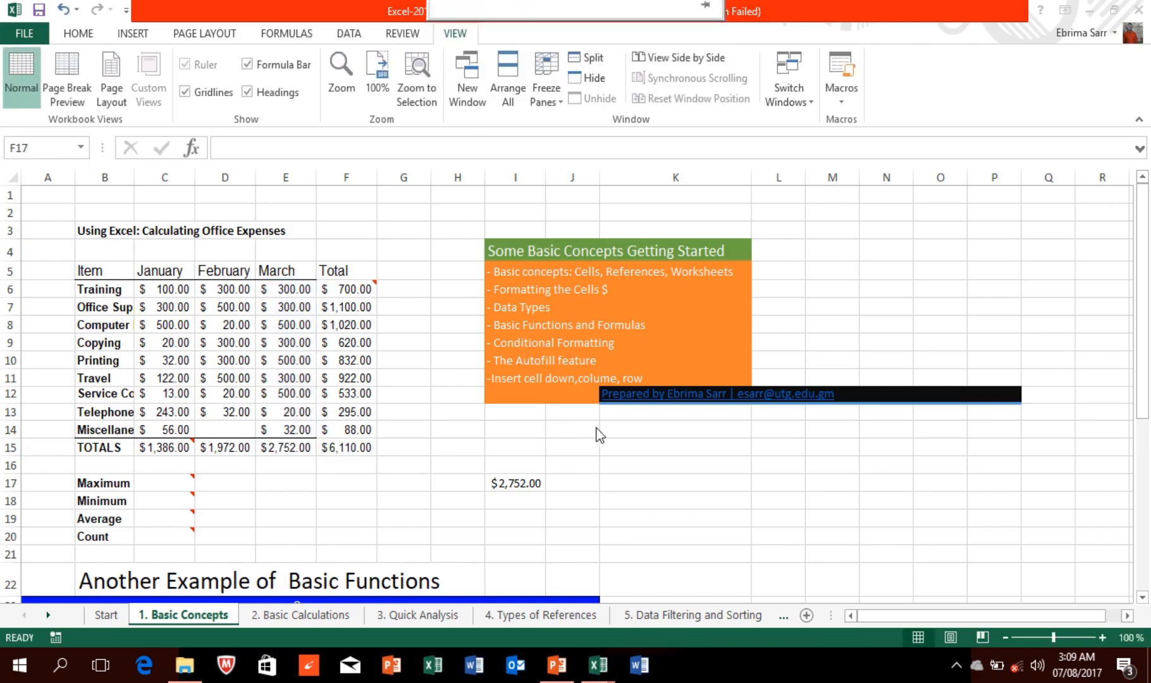
Step: Autofill MONDAY–SATURDAY in K17:K22 and JANUARY–JUNE in L16:L21
click(635, 483)
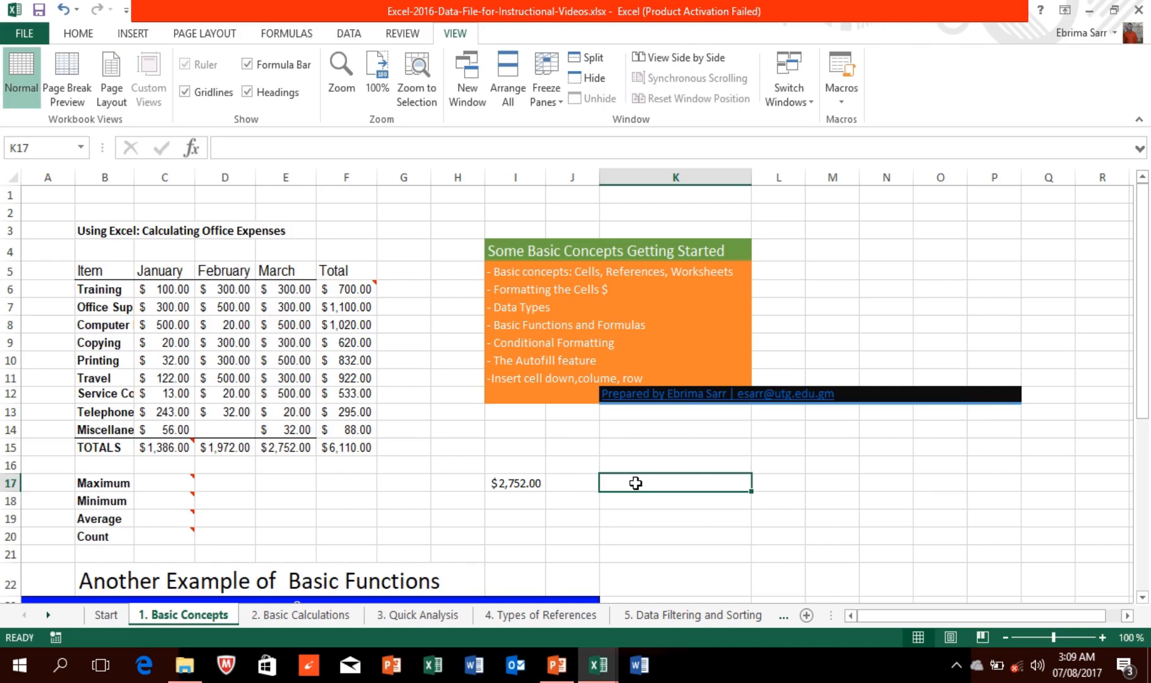
text(MONDAY)
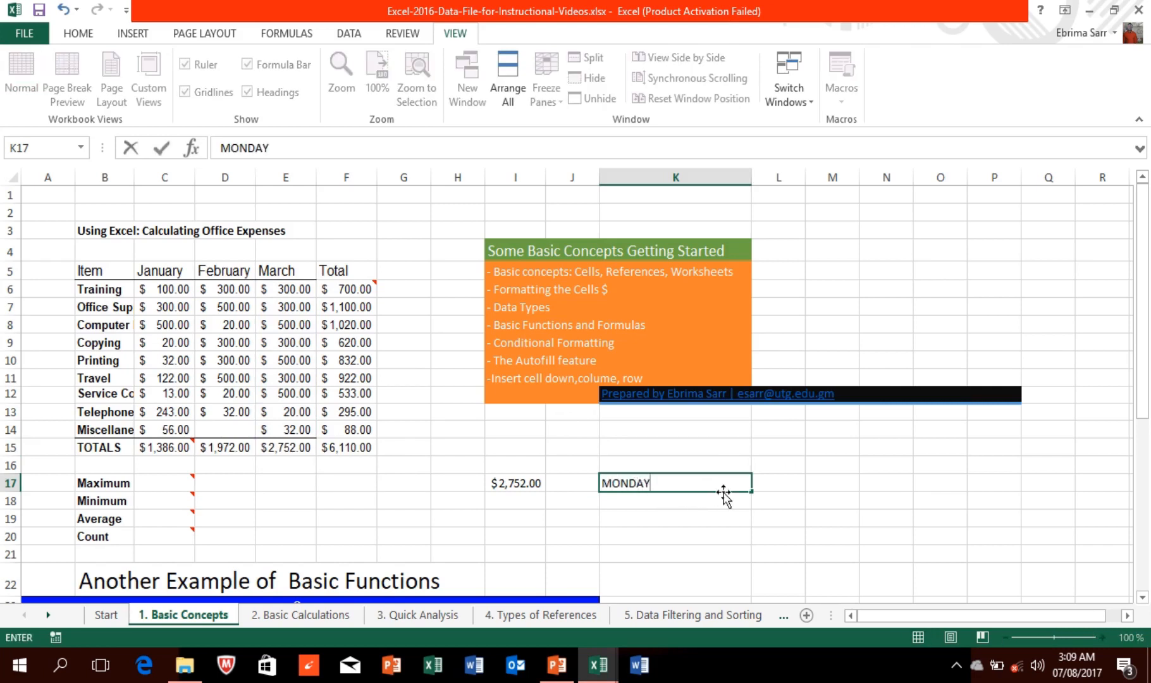
drag(750, 492, 750, 597)
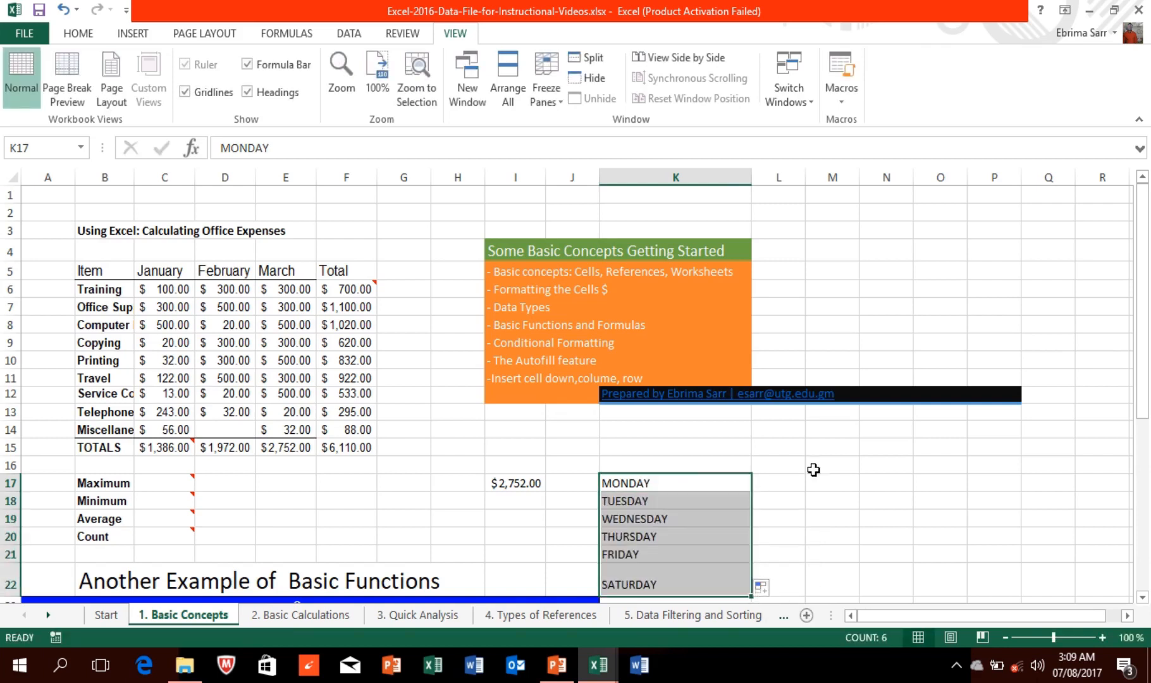
click(790, 468)
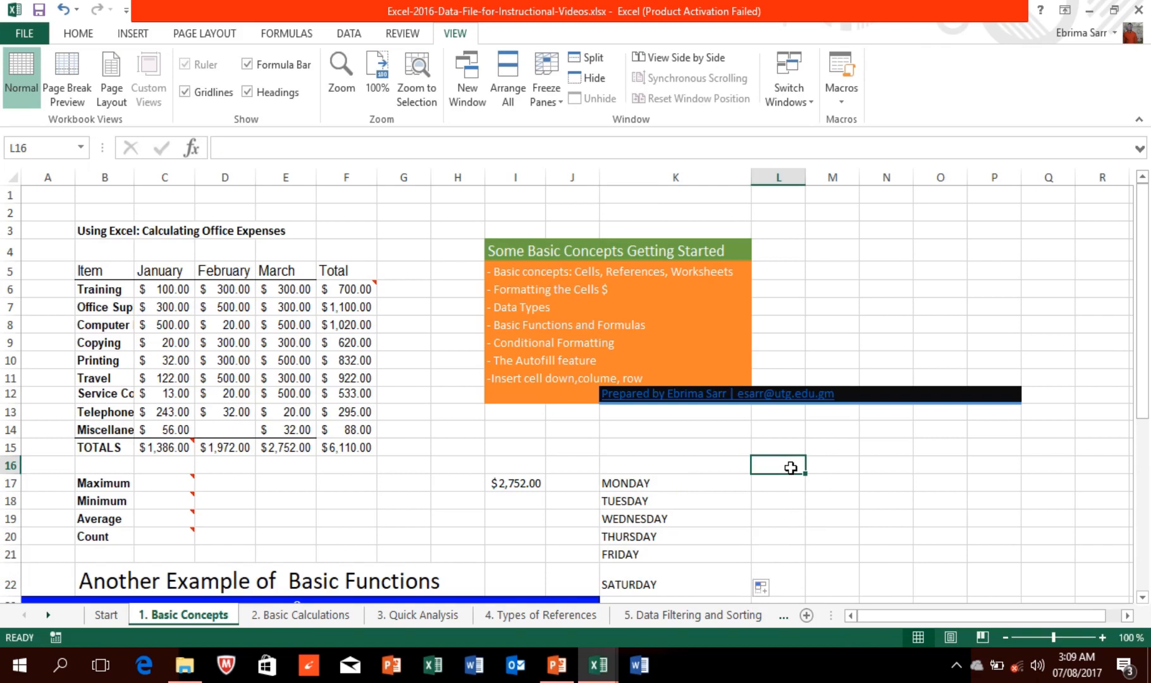
text(JANU)
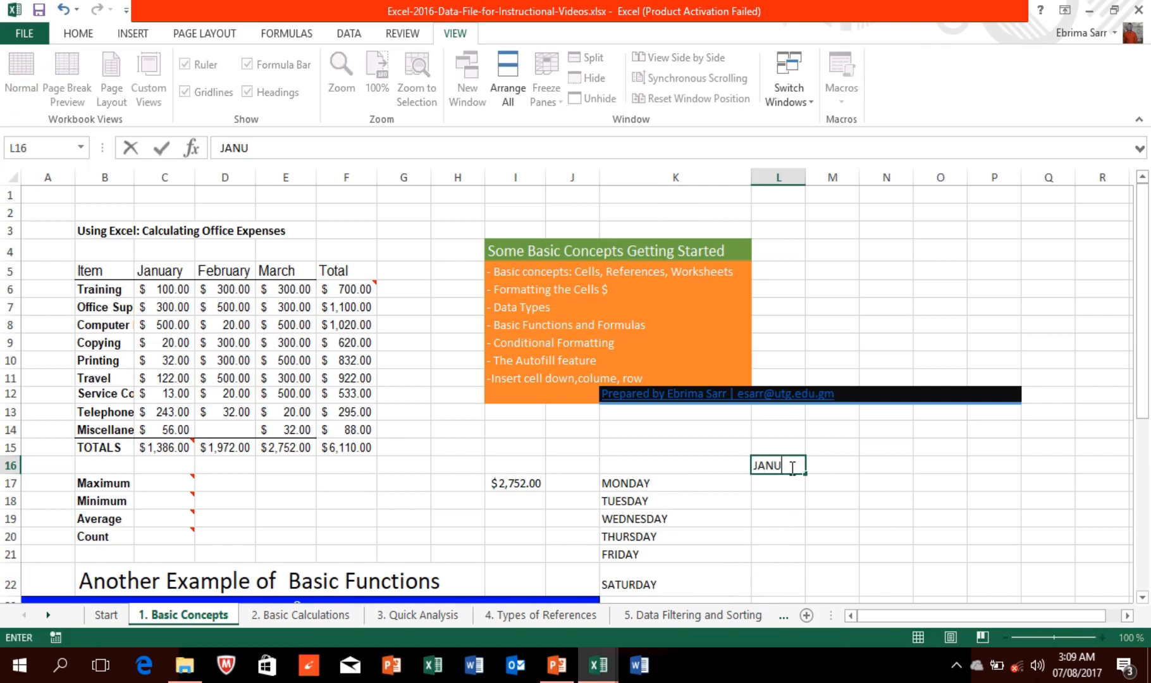
text(ARY)
drag(805, 472, 804, 560)
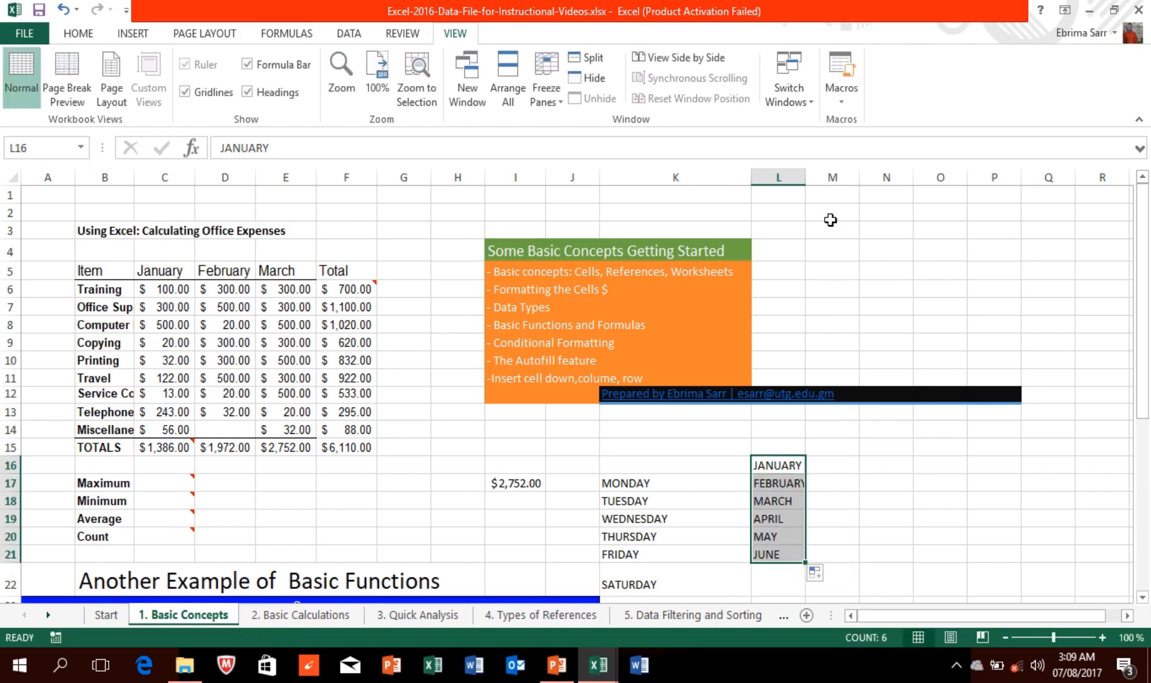
Step: Fill a 1–6 number series in M3:M8 using Auto Fill Options Fill Series
click(829, 239)
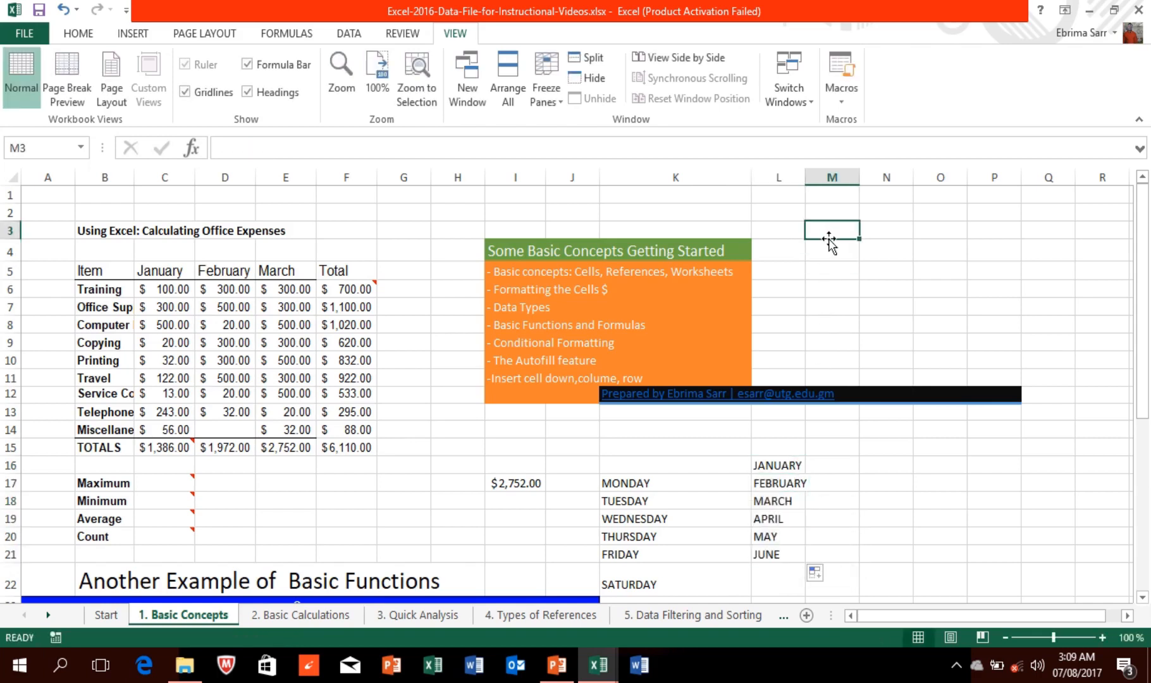
text(1)
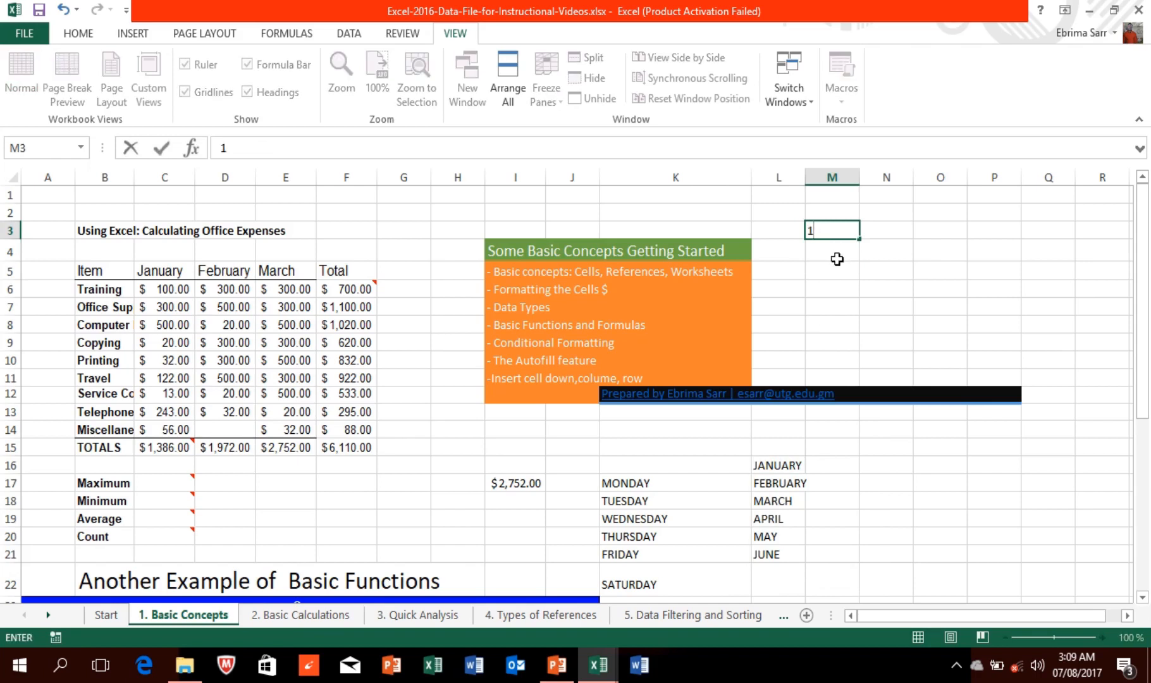
drag(860, 237, 870, 330)
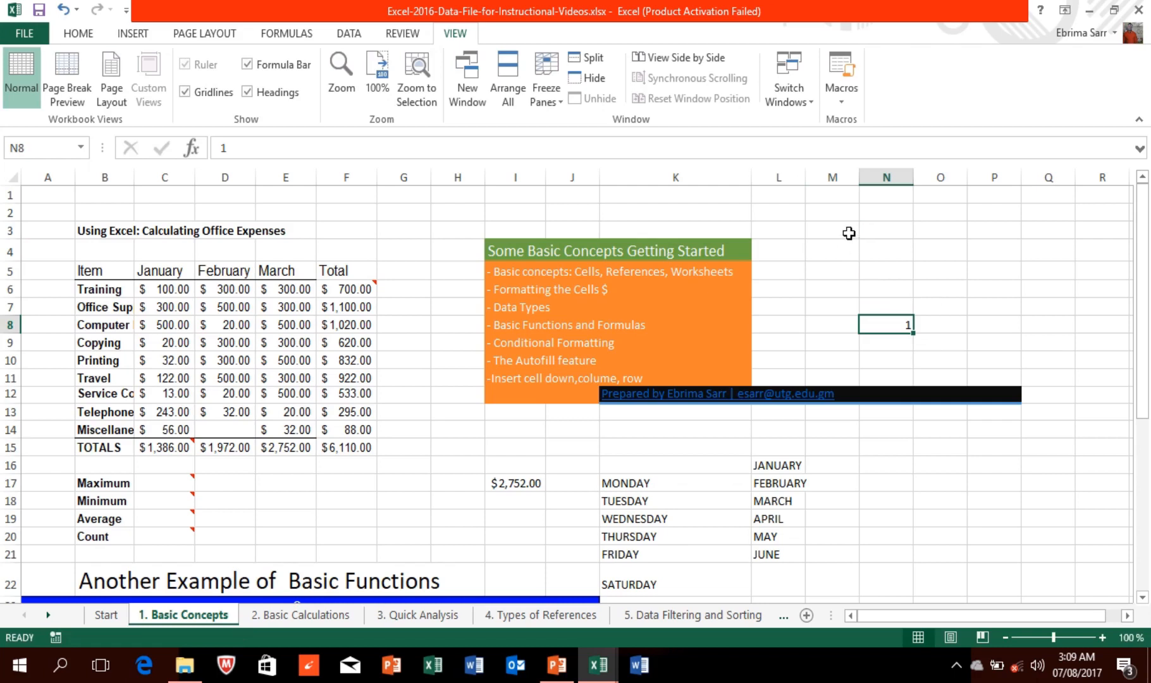
click(849, 233)
text(1)
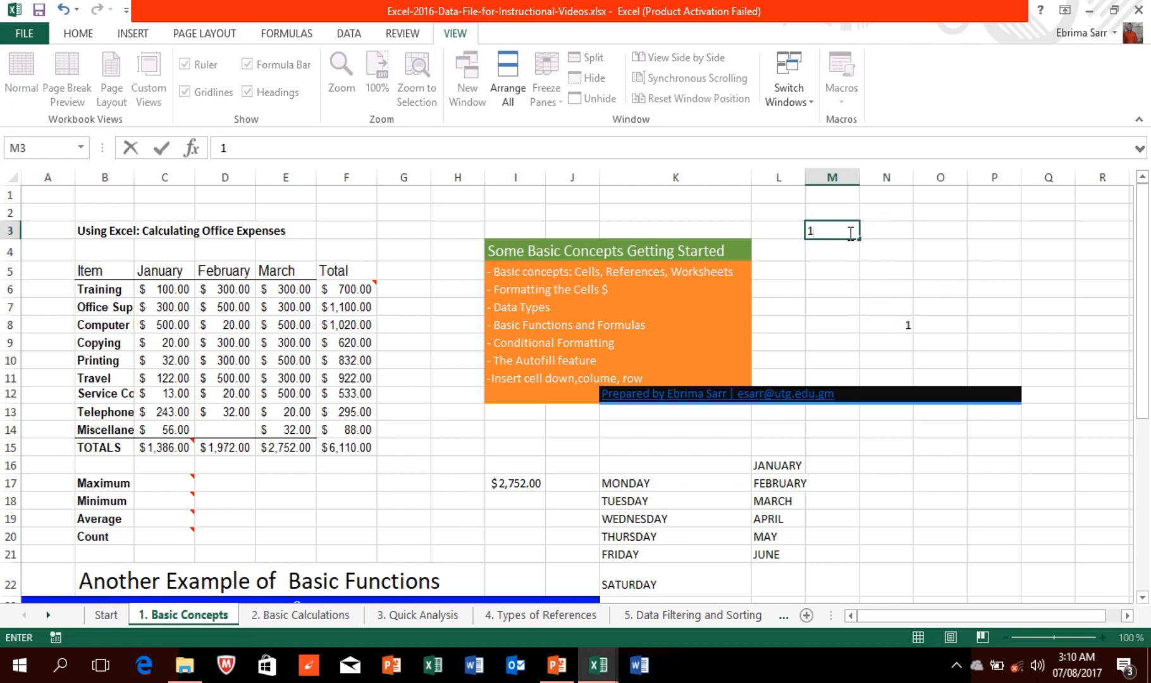
drag(858, 240, 860, 330)
click(883, 349)
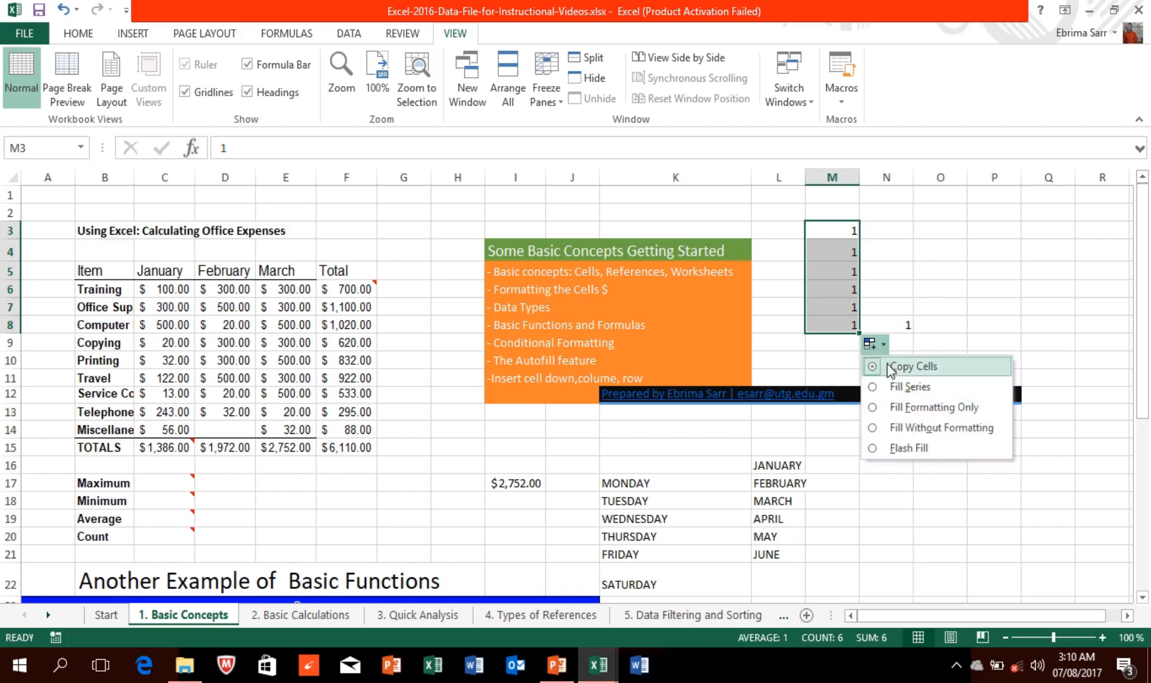
click(895, 387)
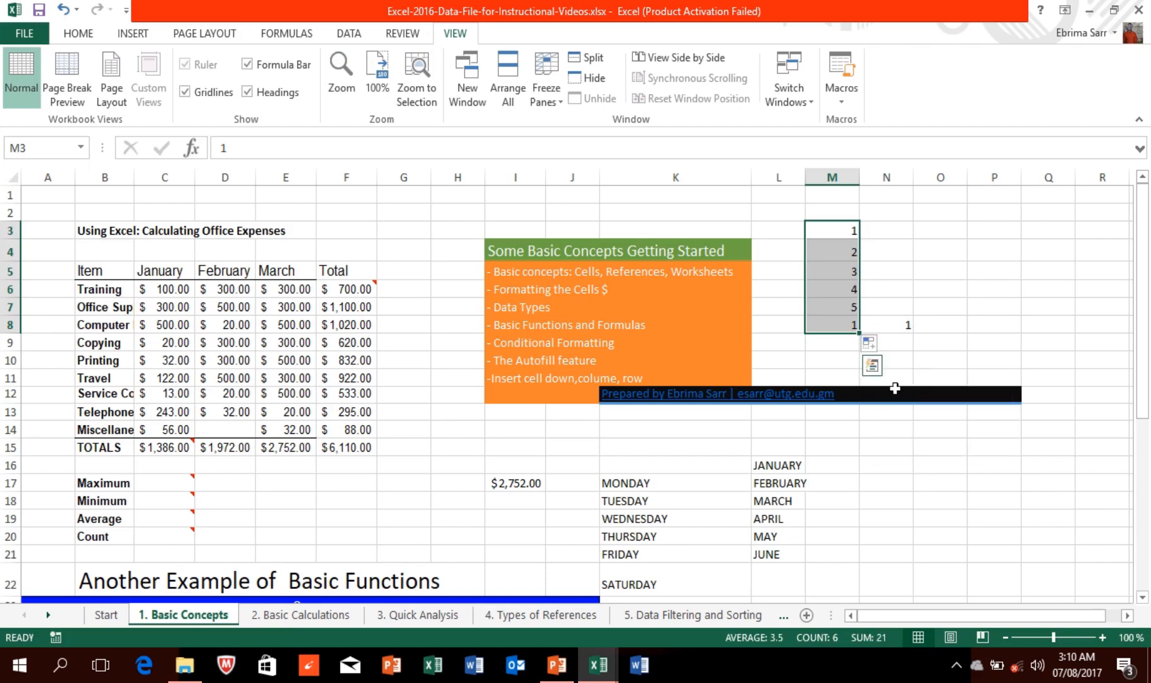
click(882, 230)
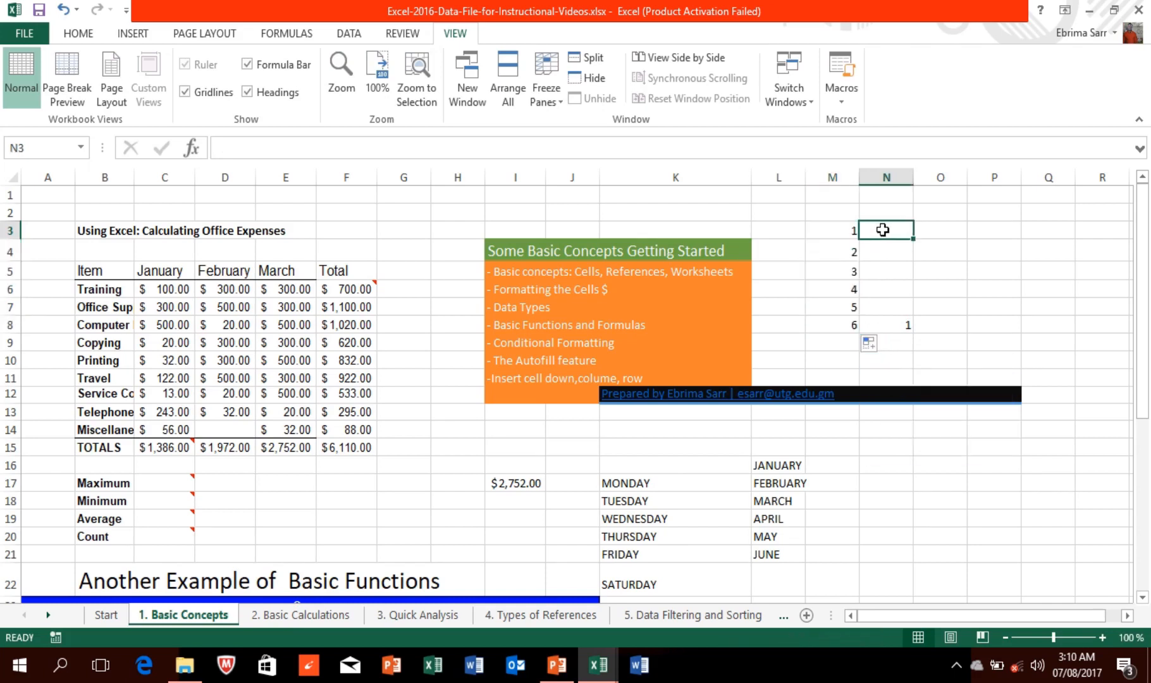
Step: Enter 0 and 5 in O3:O4 and extend the step-of-5 series to 25 in O8
click(947, 234)
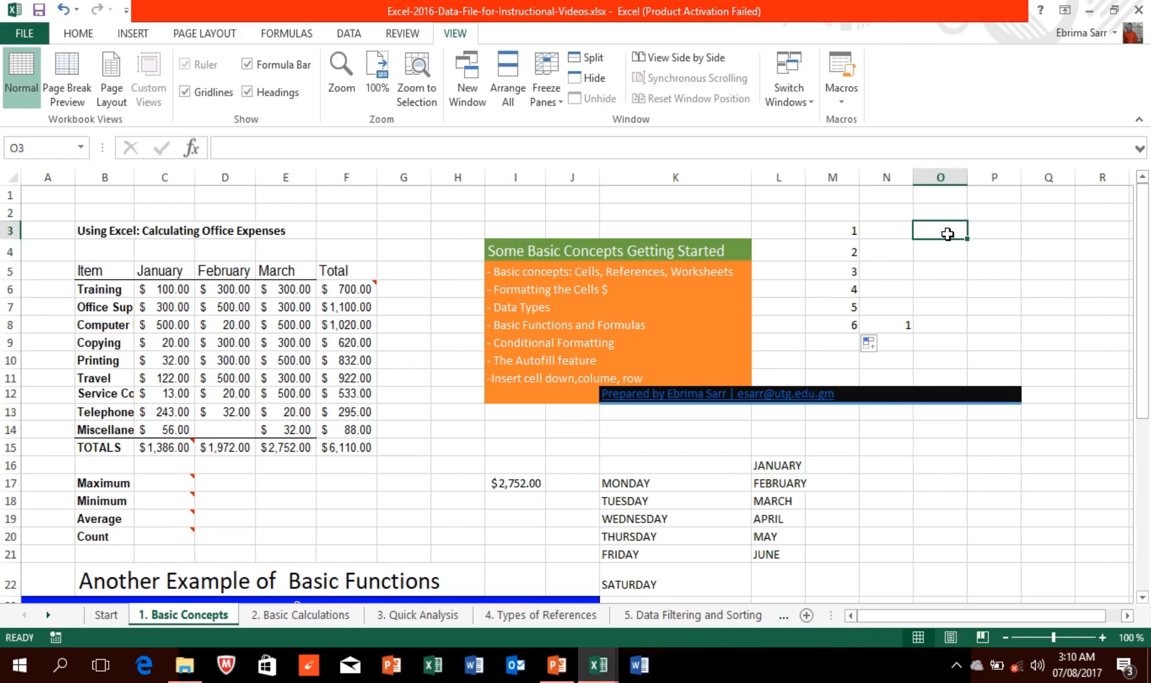
text(0)
click(946, 249)
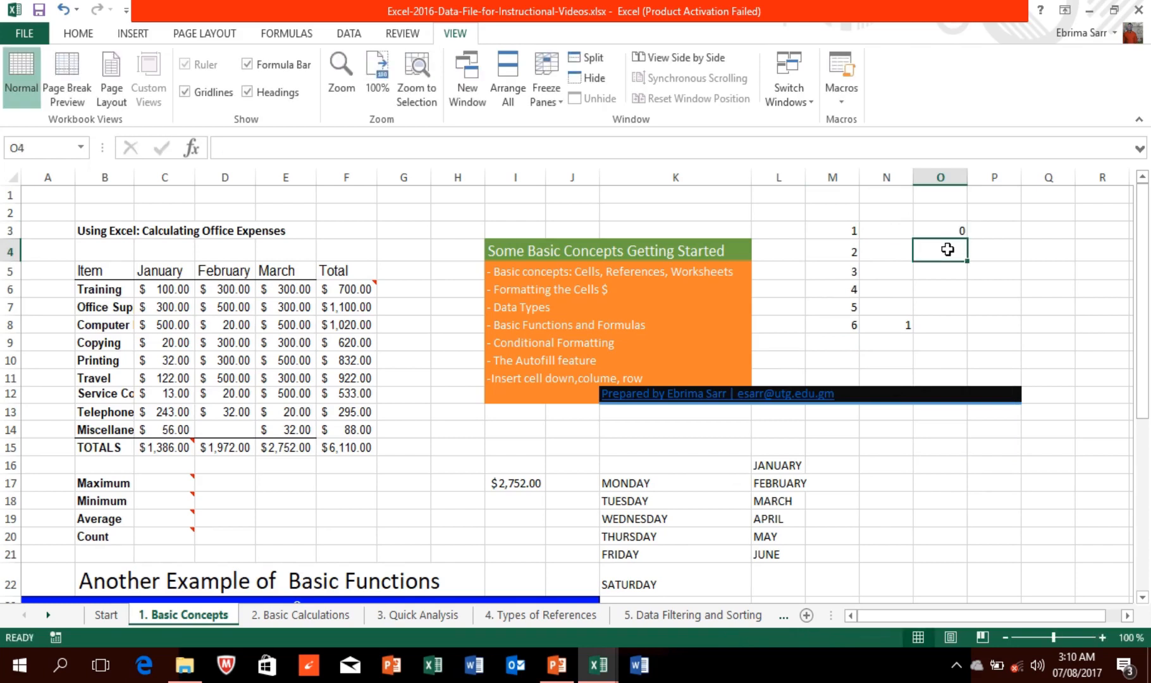
text(5)
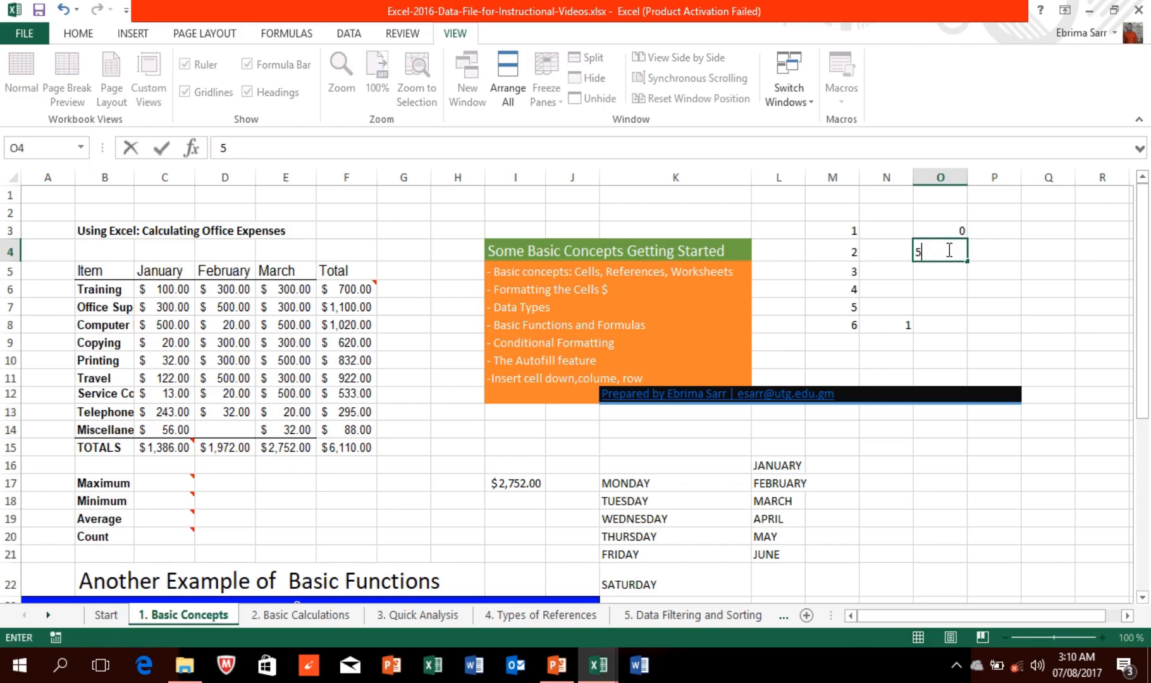
click(953, 229)
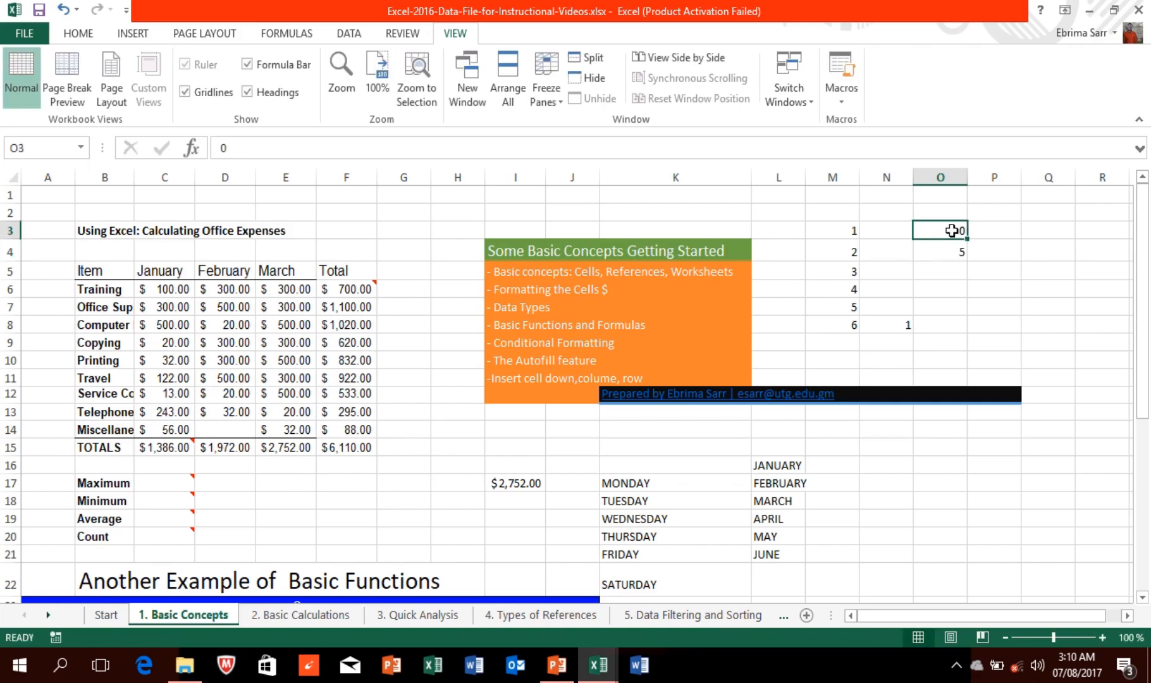
drag(954, 230, 954, 249)
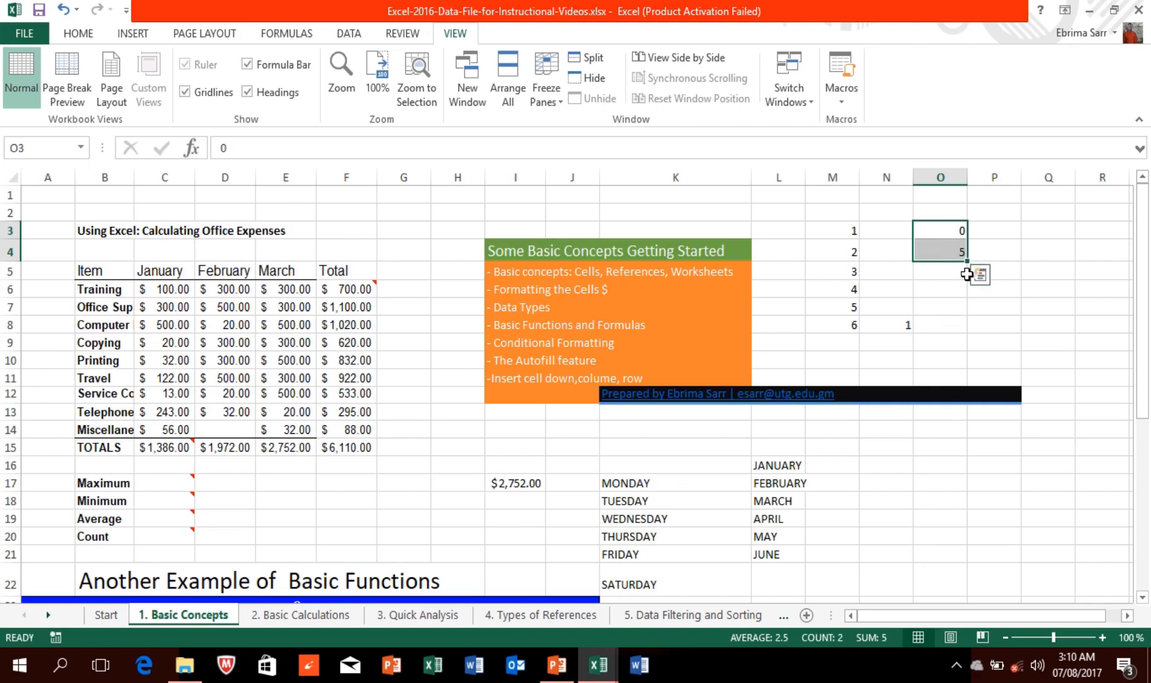
drag(966, 259, 969, 329)
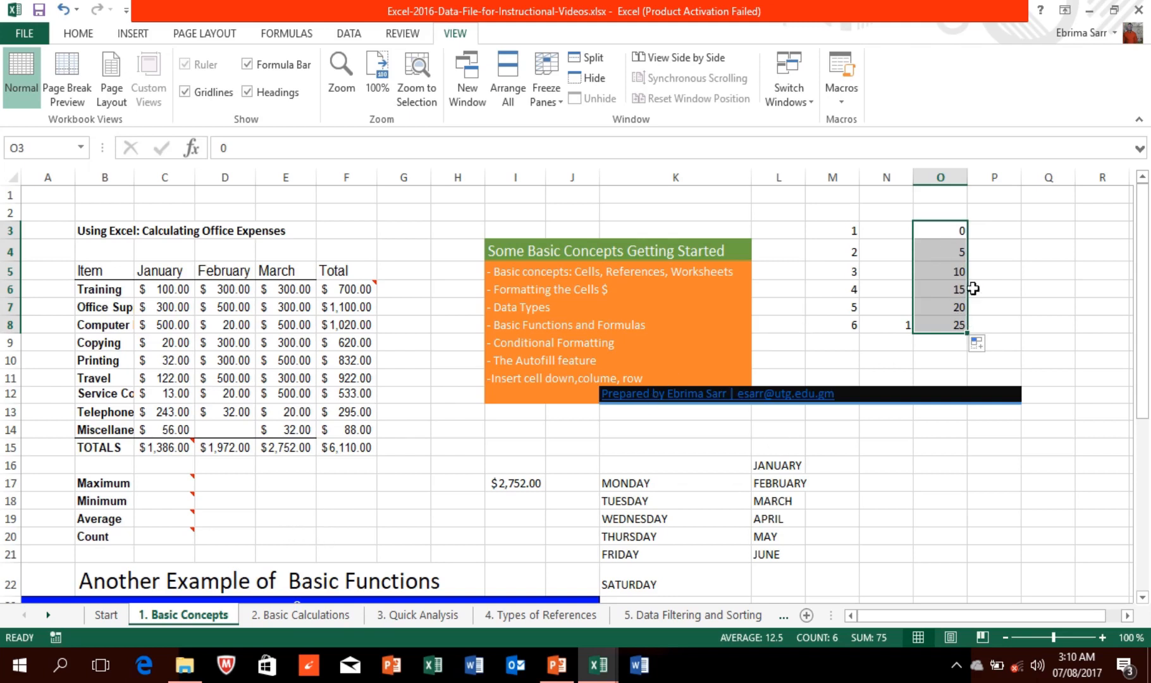
click(173, 485)
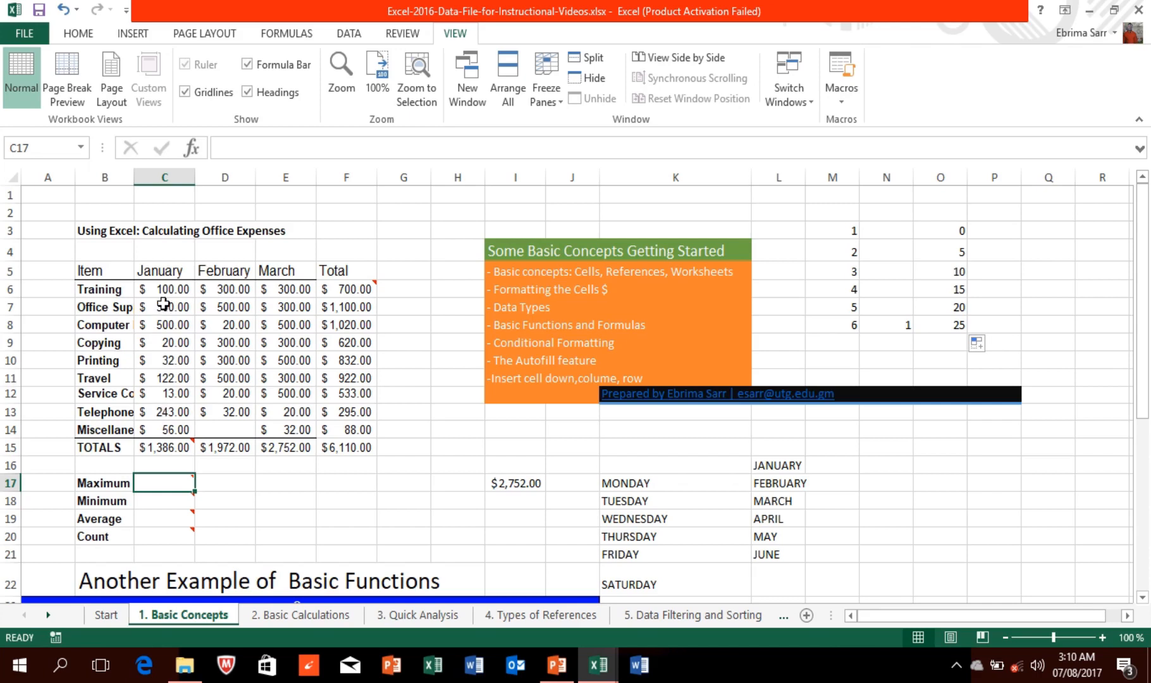
Step: From the Formulas tab, open Insert Function for C17 and search for MAX
mouse_move(161, 481)
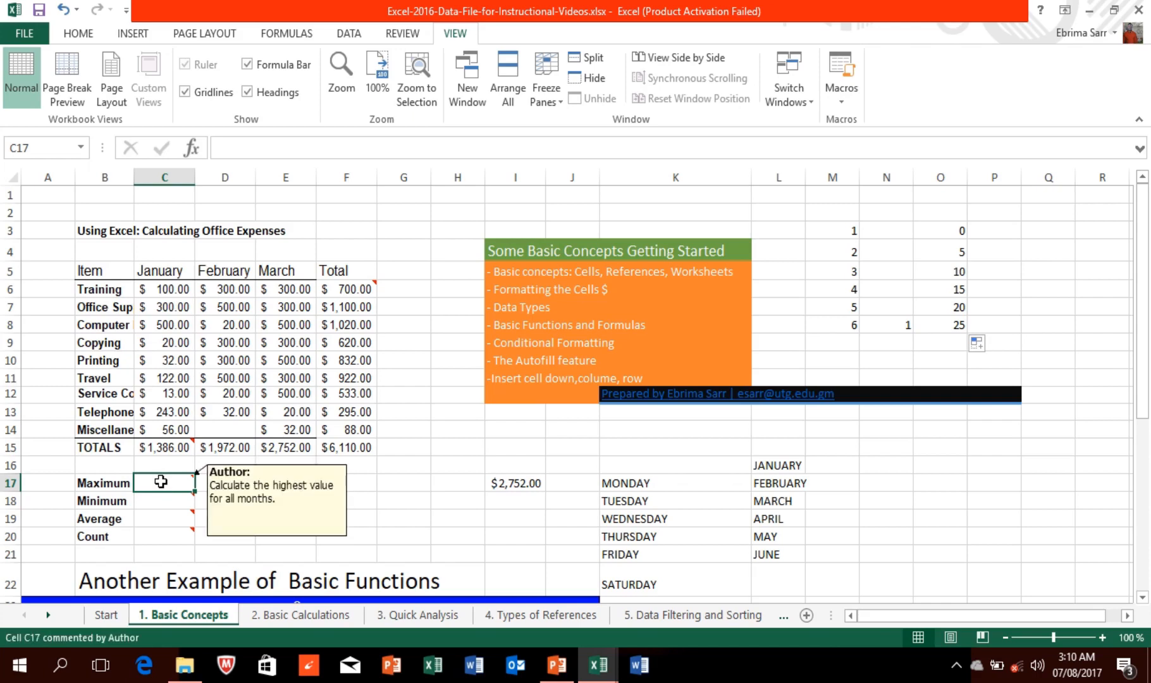
click(282, 34)
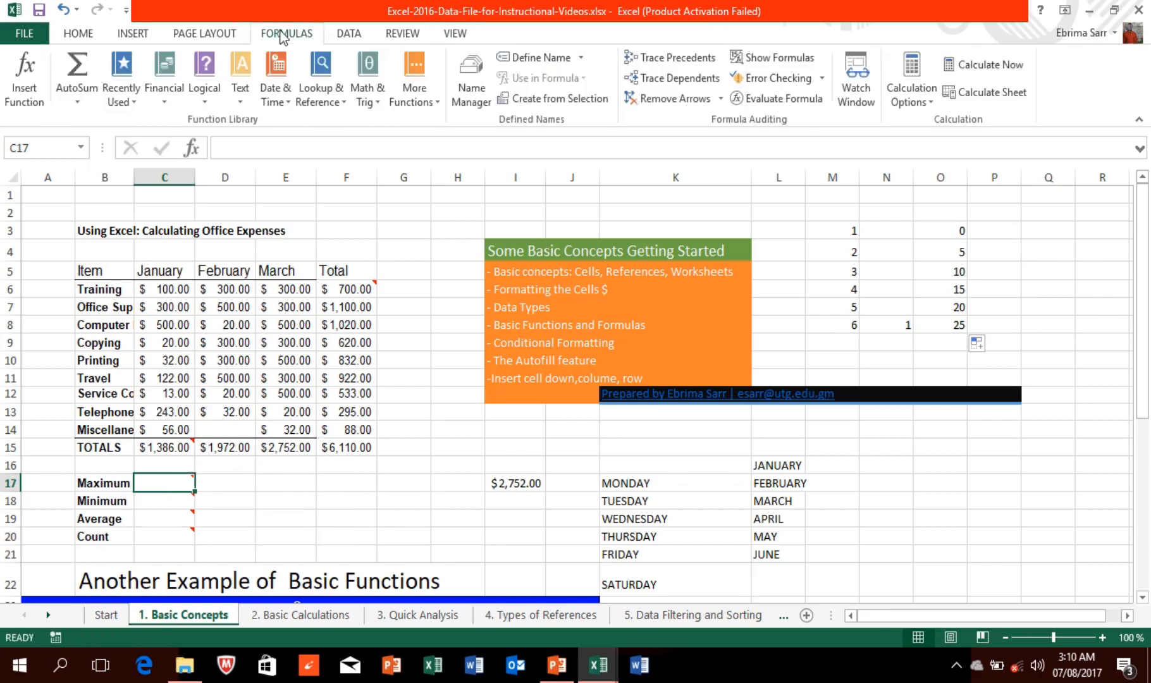
click(25, 95)
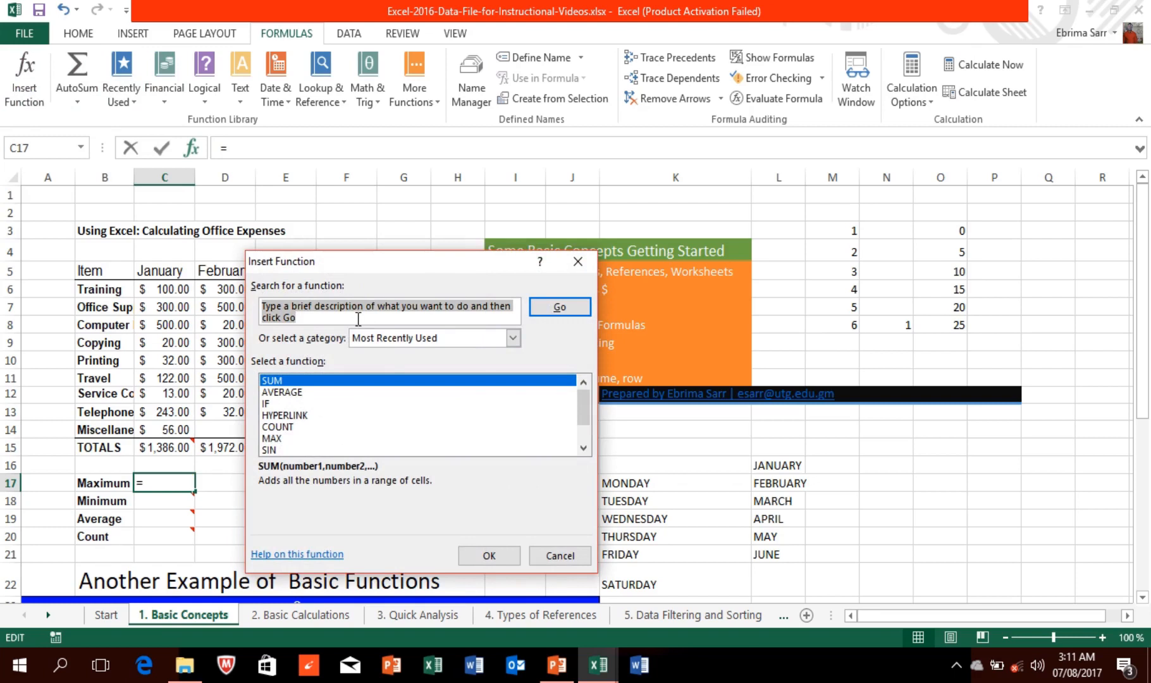
click(583, 447)
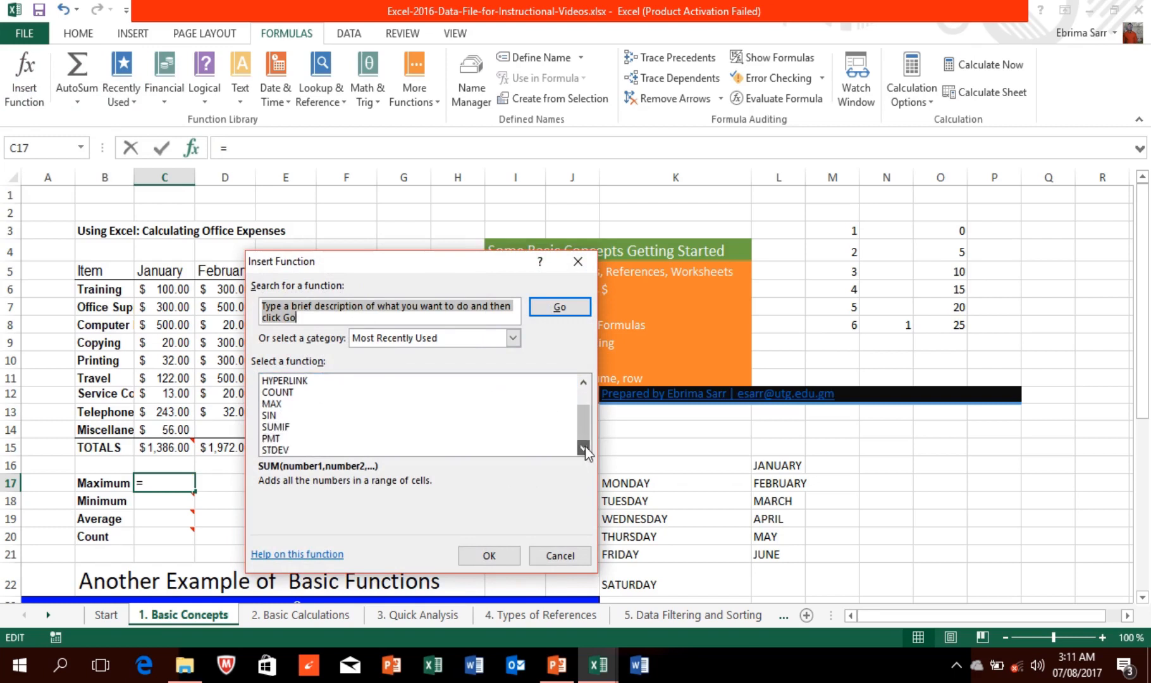
click(583, 382)
click(583, 381)
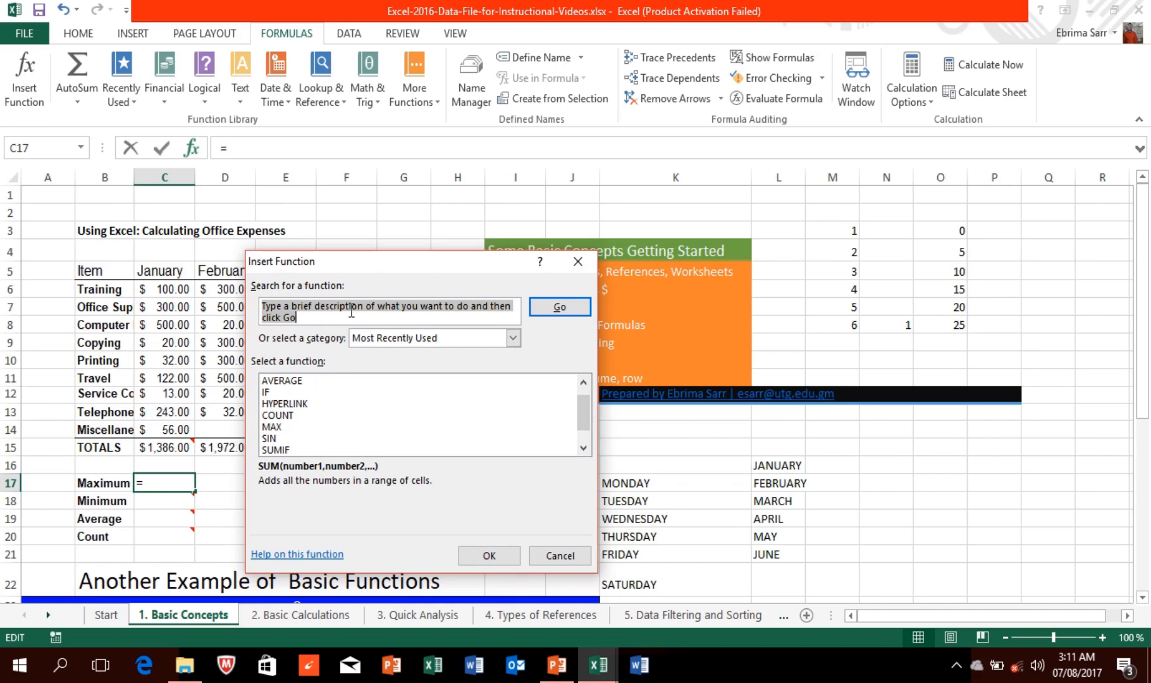
text(MAX)
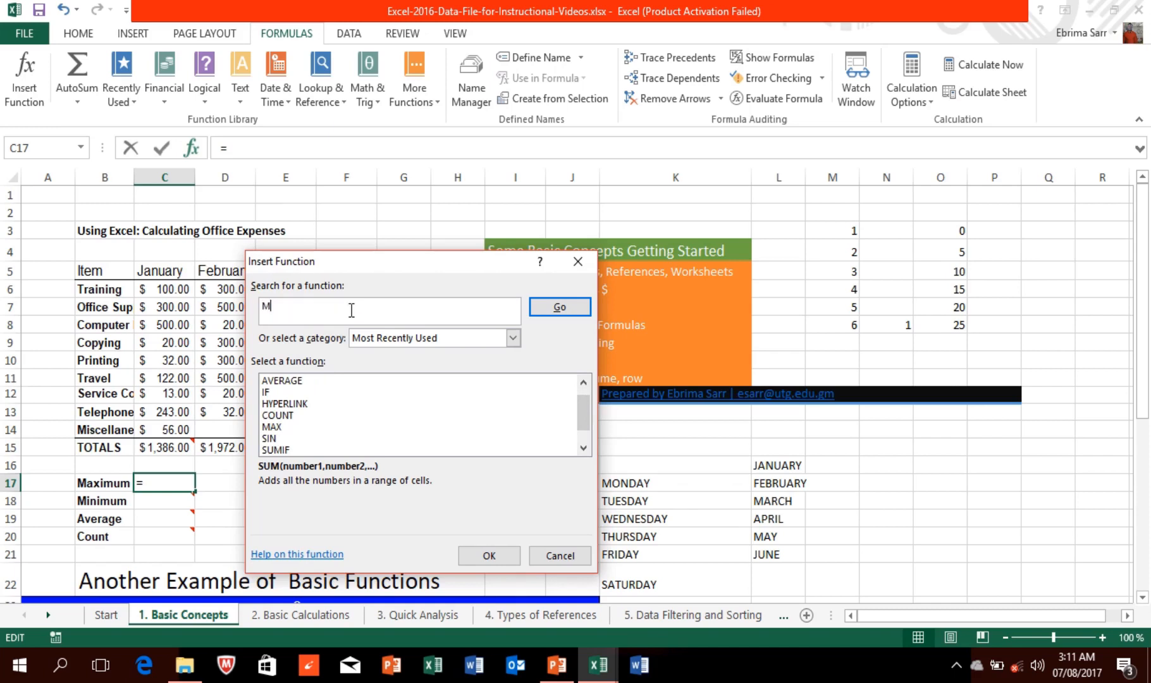
click(548, 308)
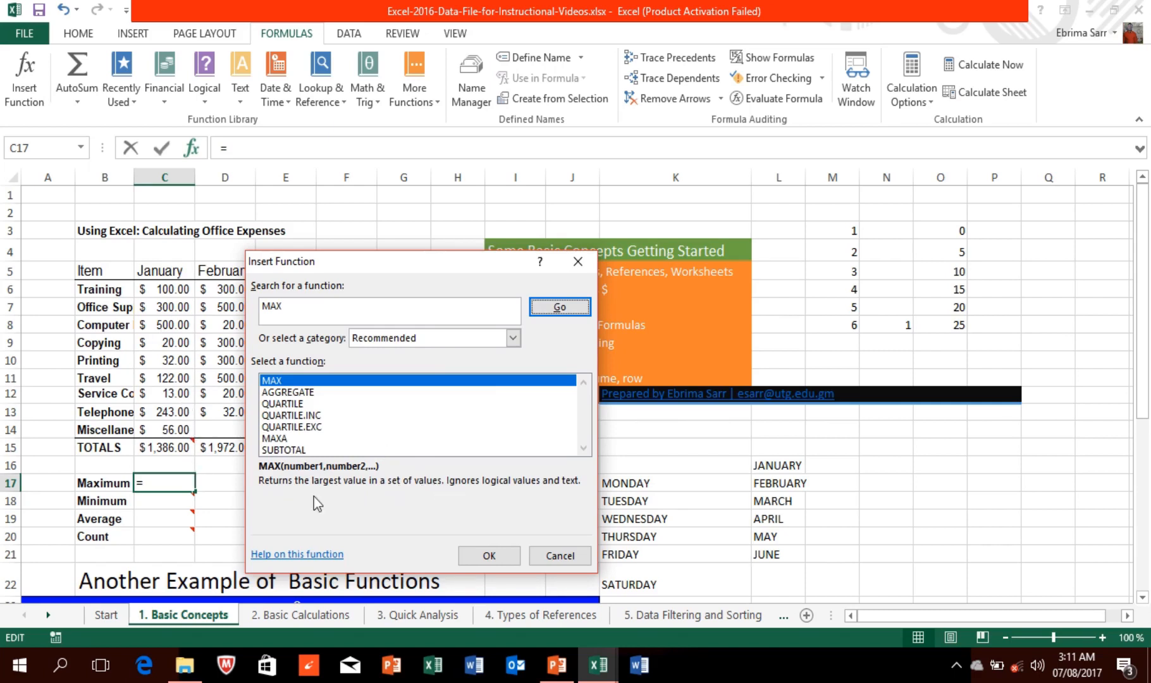
Step: Read the MAX help article, then close it and the Insert Function dialog without inserting
click(317, 558)
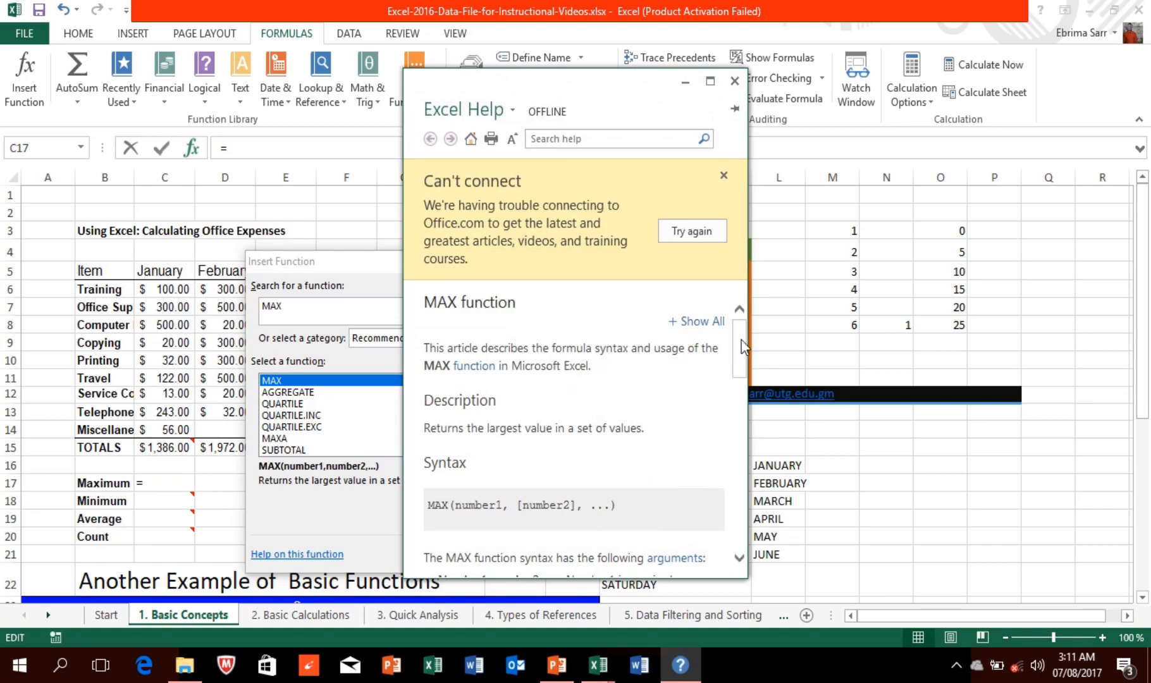
drag(741, 340, 738, 410)
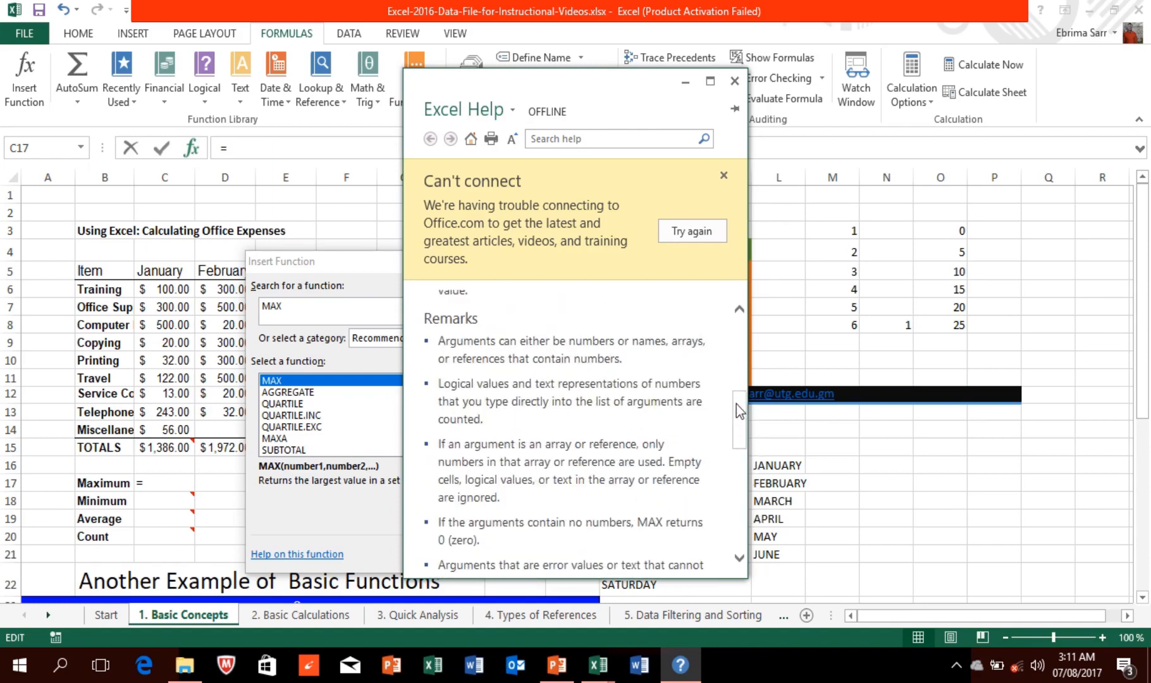
click(733, 85)
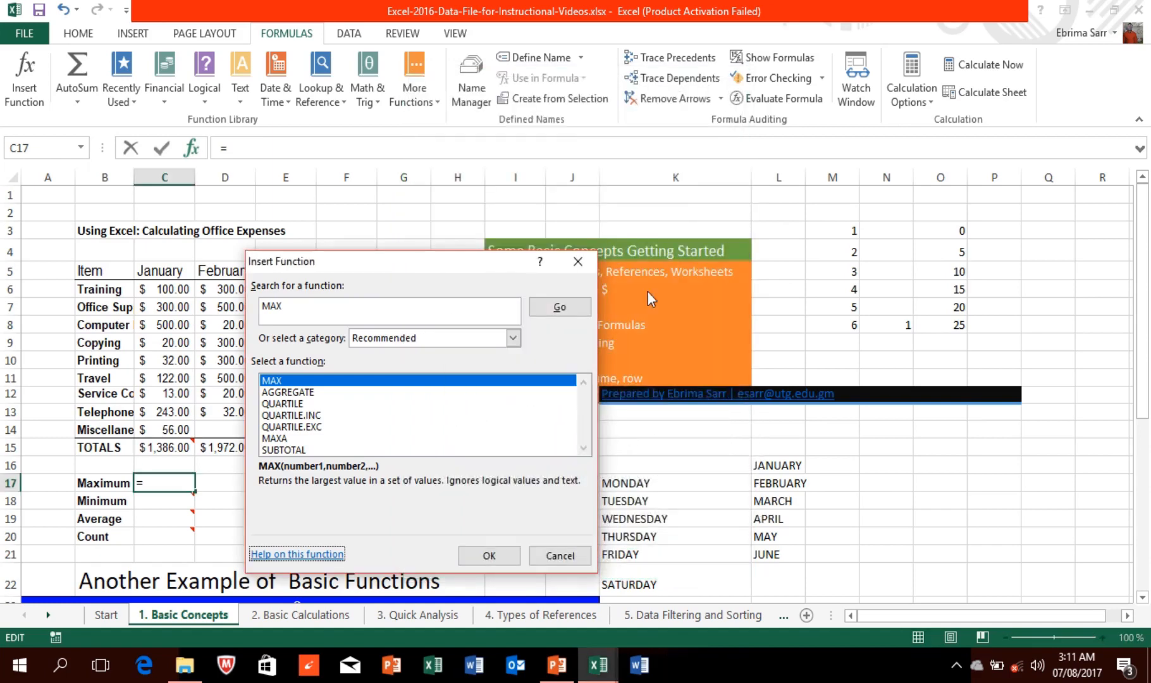
click(575, 262)
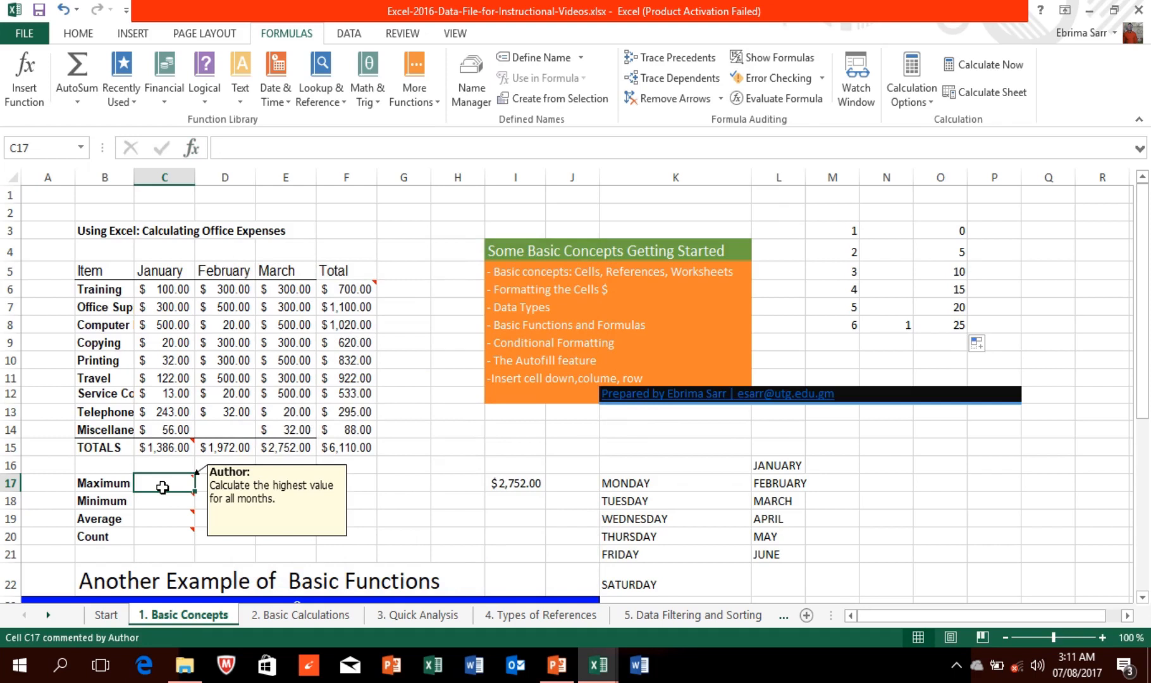
Step: Enter =MAX(C6:C14) in C17 for January's maximum expense
text(=MAX)
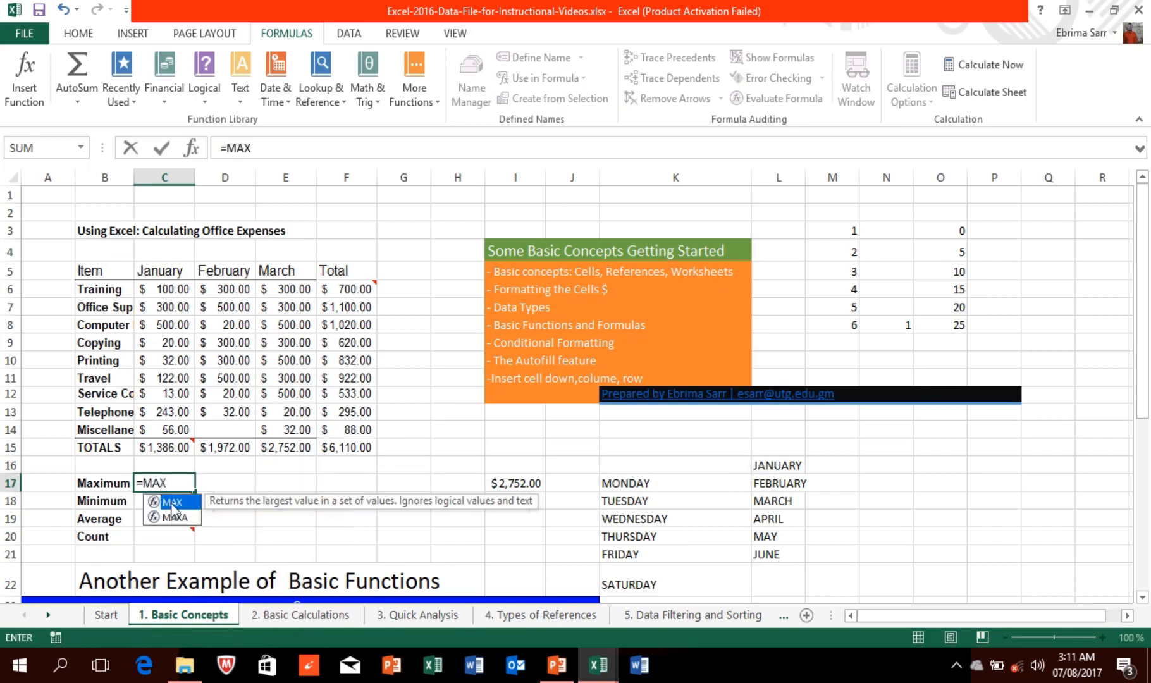
double_click(172, 502)
click(164, 289)
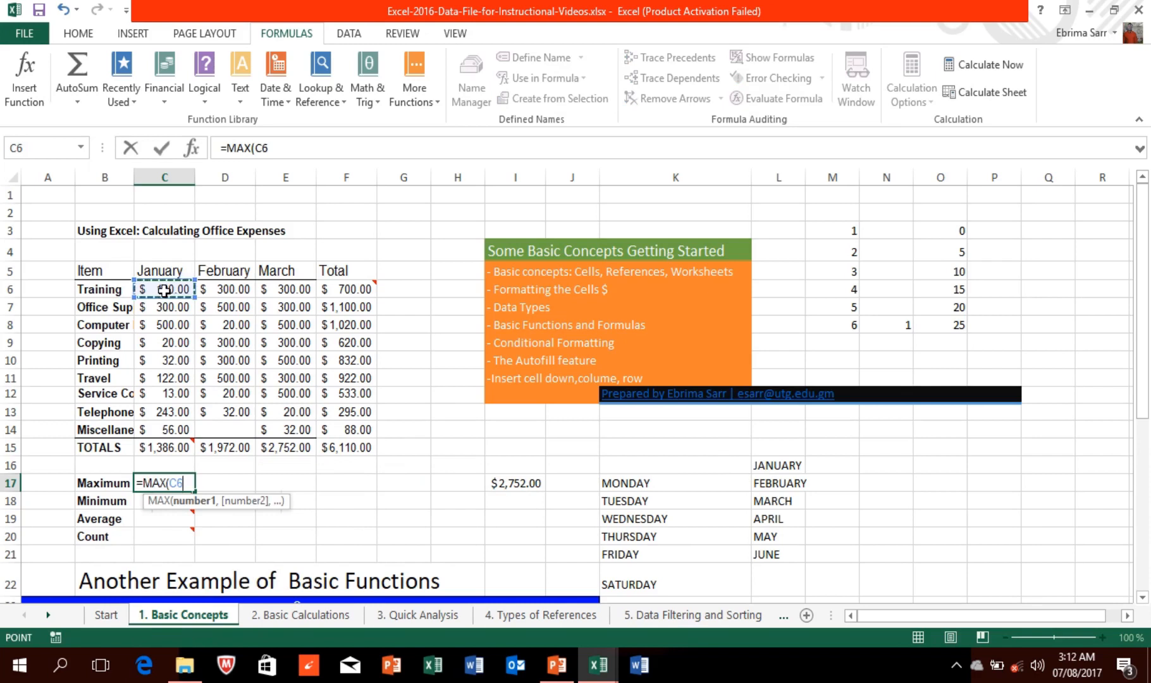
drag(164, 289, 179, 436)
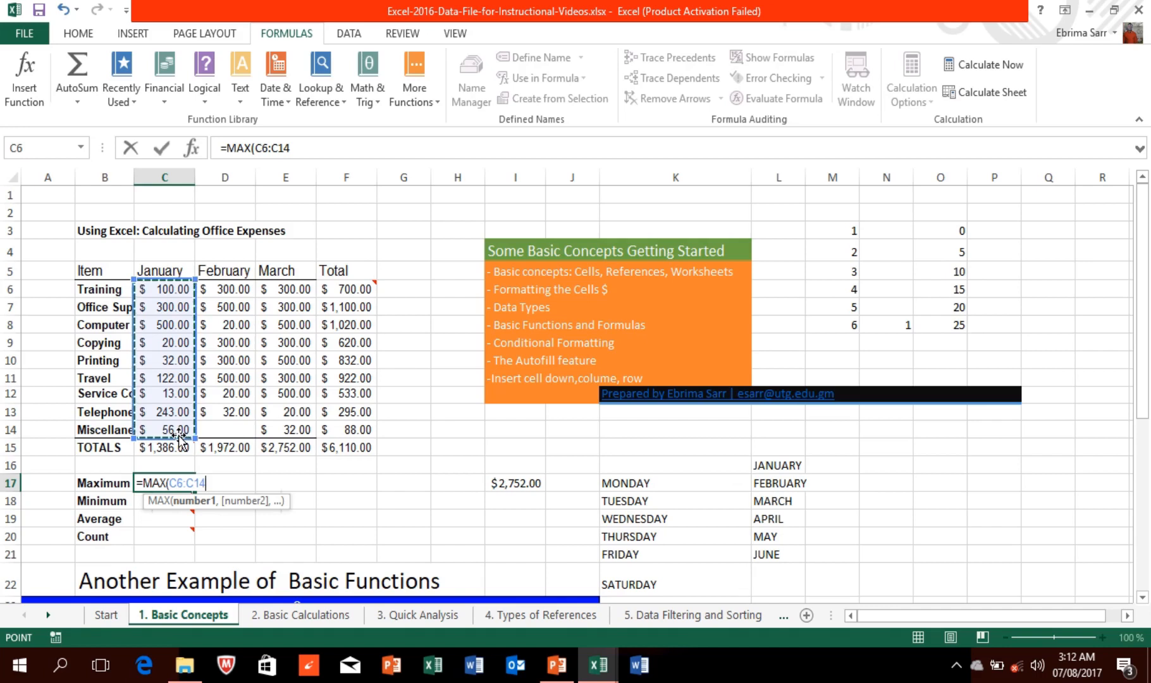
key(Return)
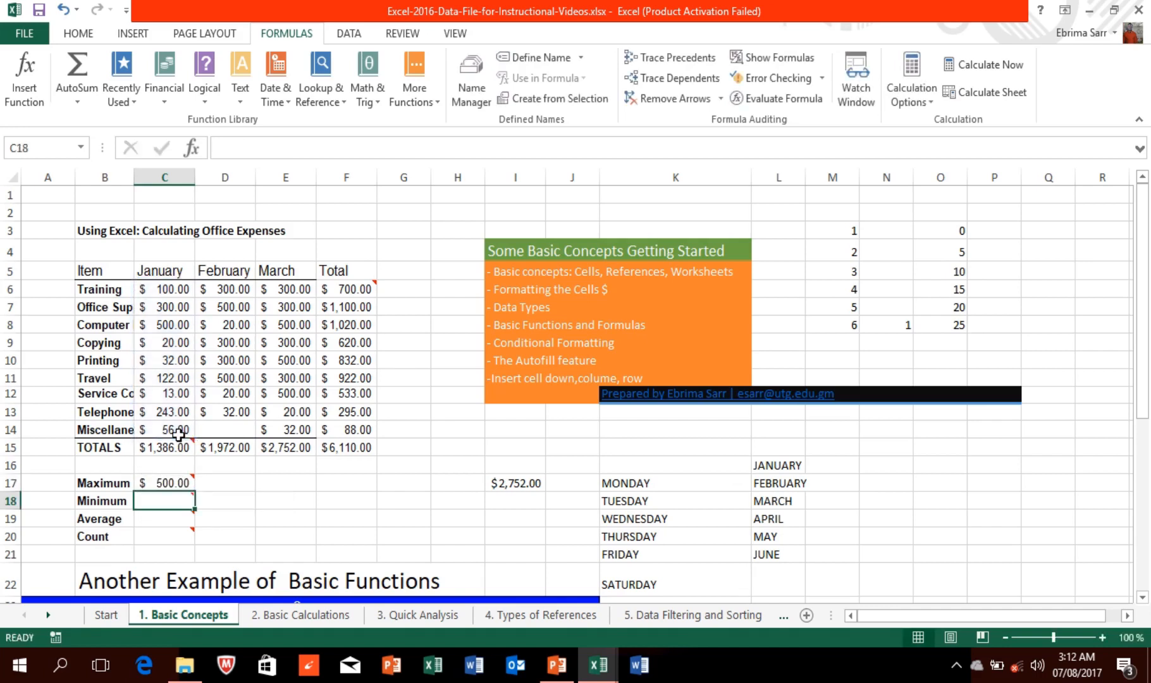
click(170, 481)
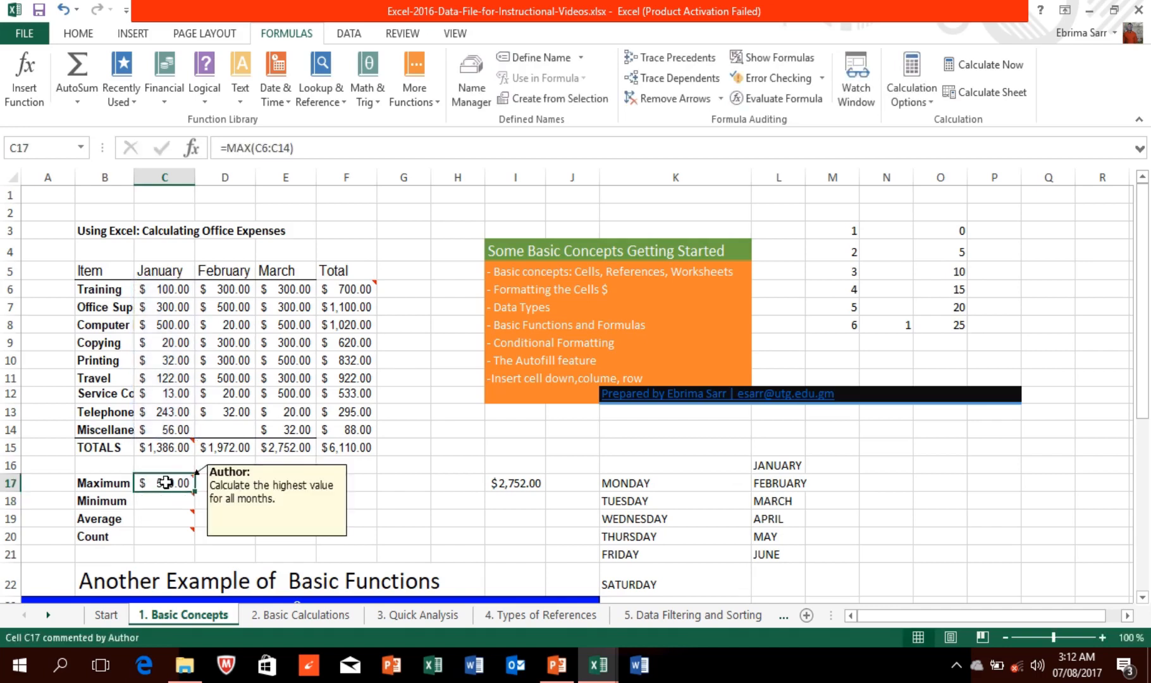
Step: Change January's Computer cost in C8 to 800 and fill the MAX formula across to F17
click(168, 325)
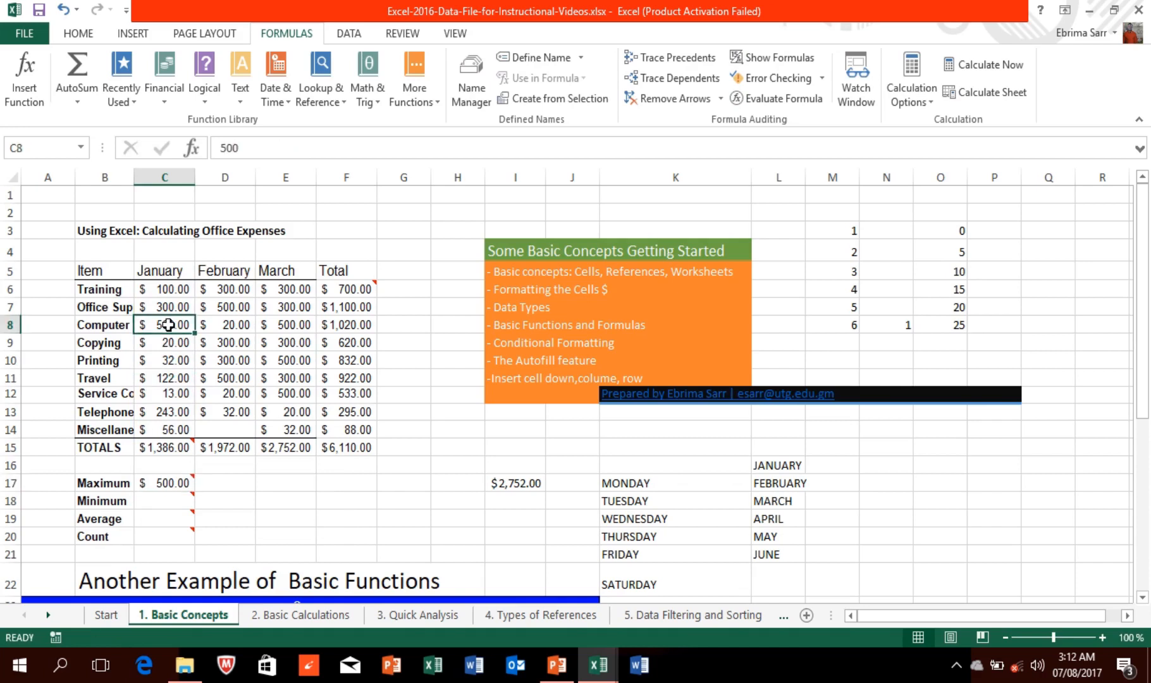
text(8)
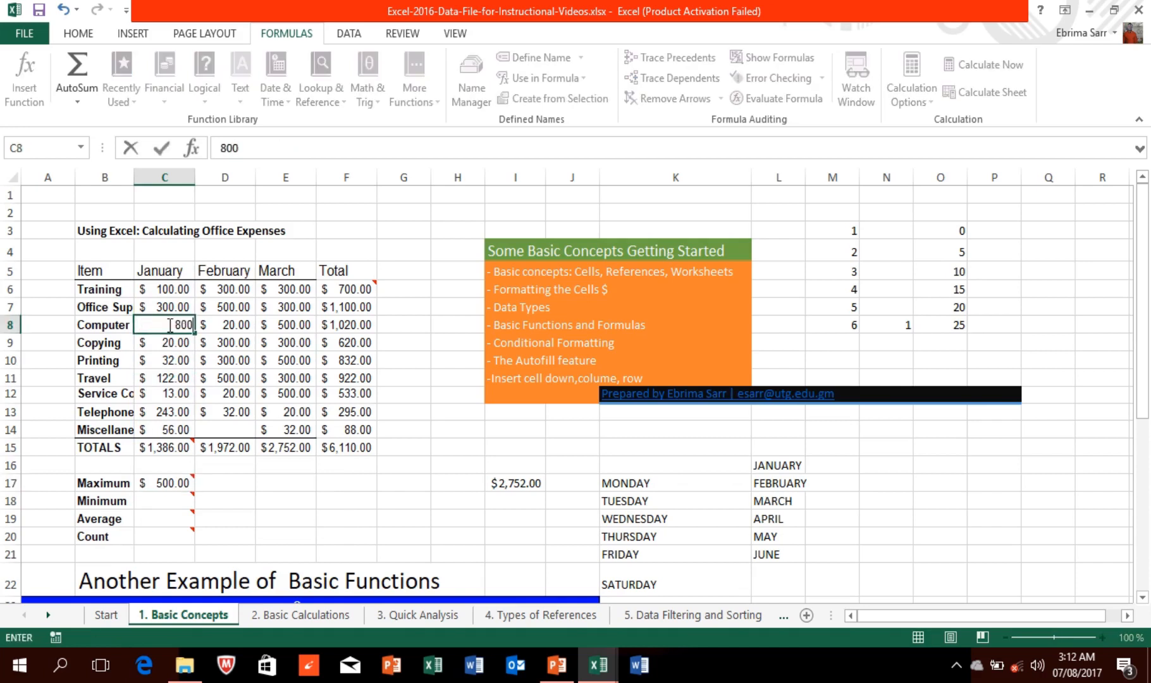
click(228, 484)
mouse_move(156, 480)
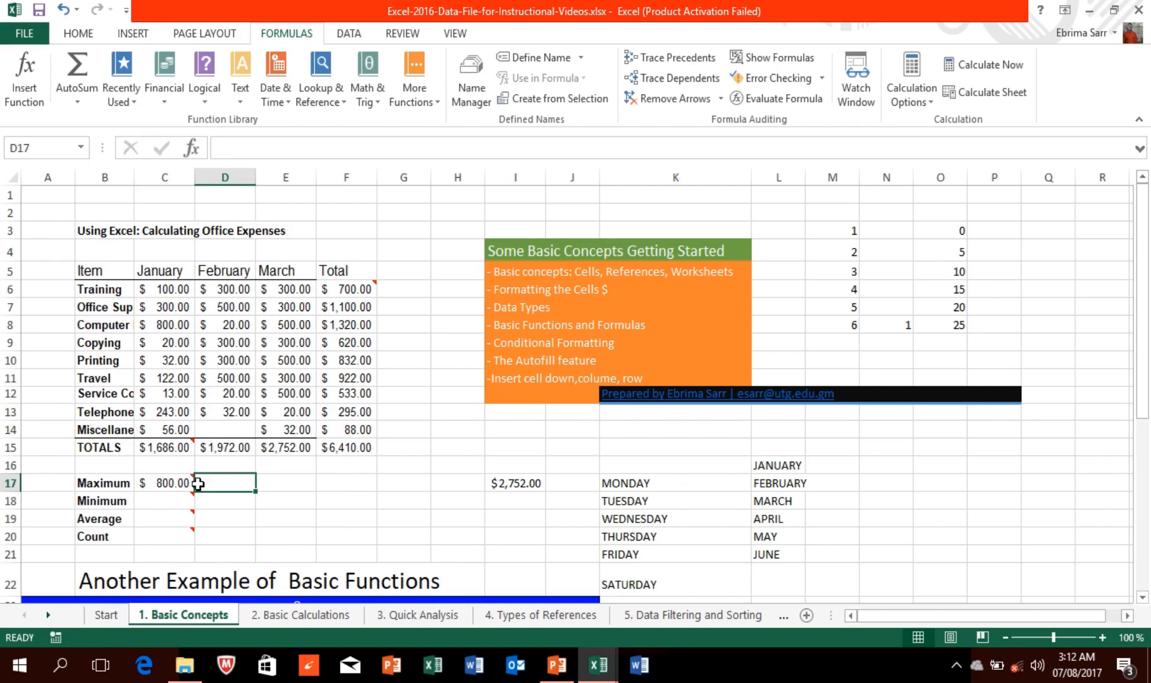
click(172, 483)
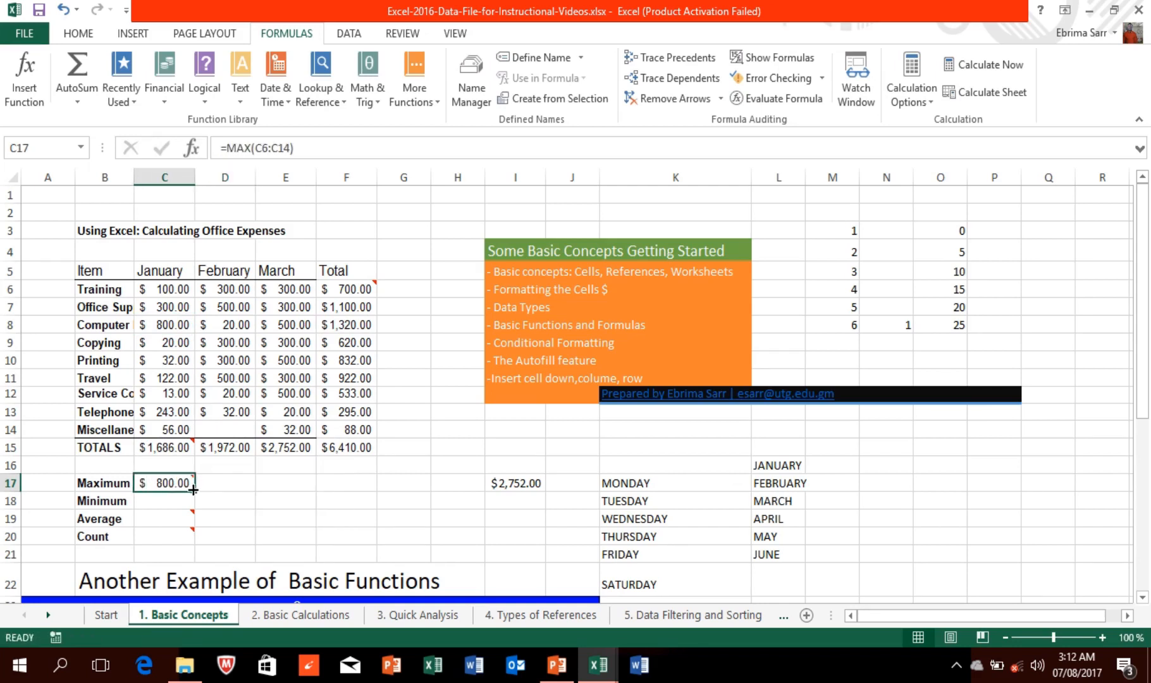
drag(193, 488, 354, 487)
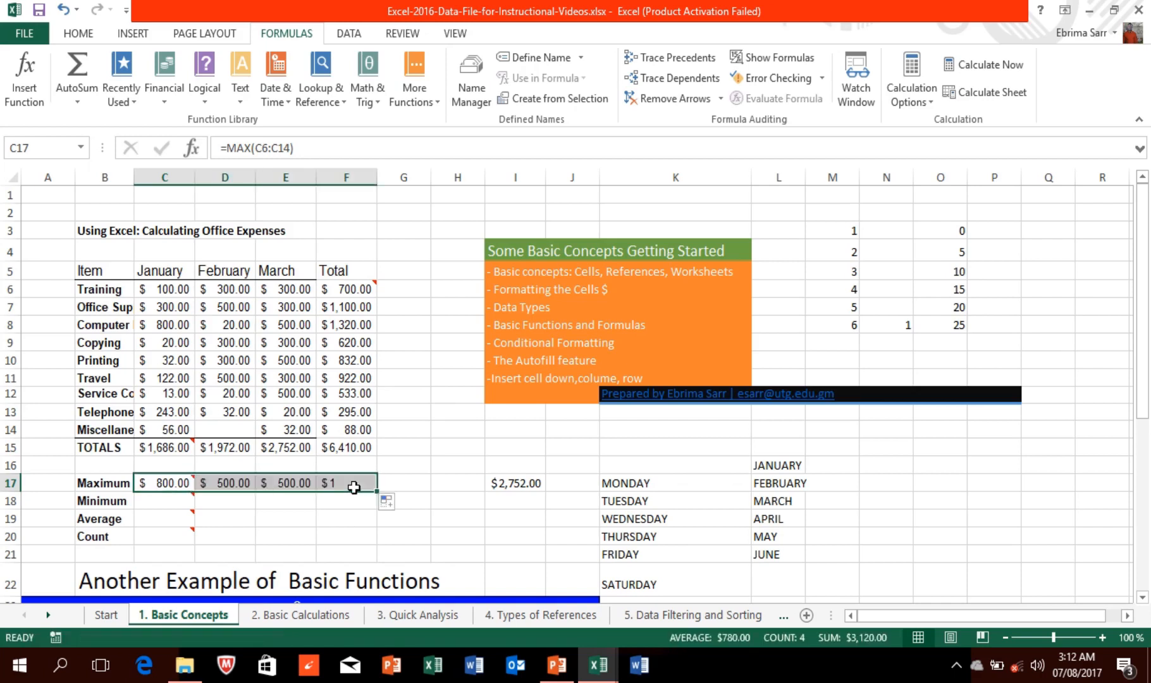
click(157, 504)
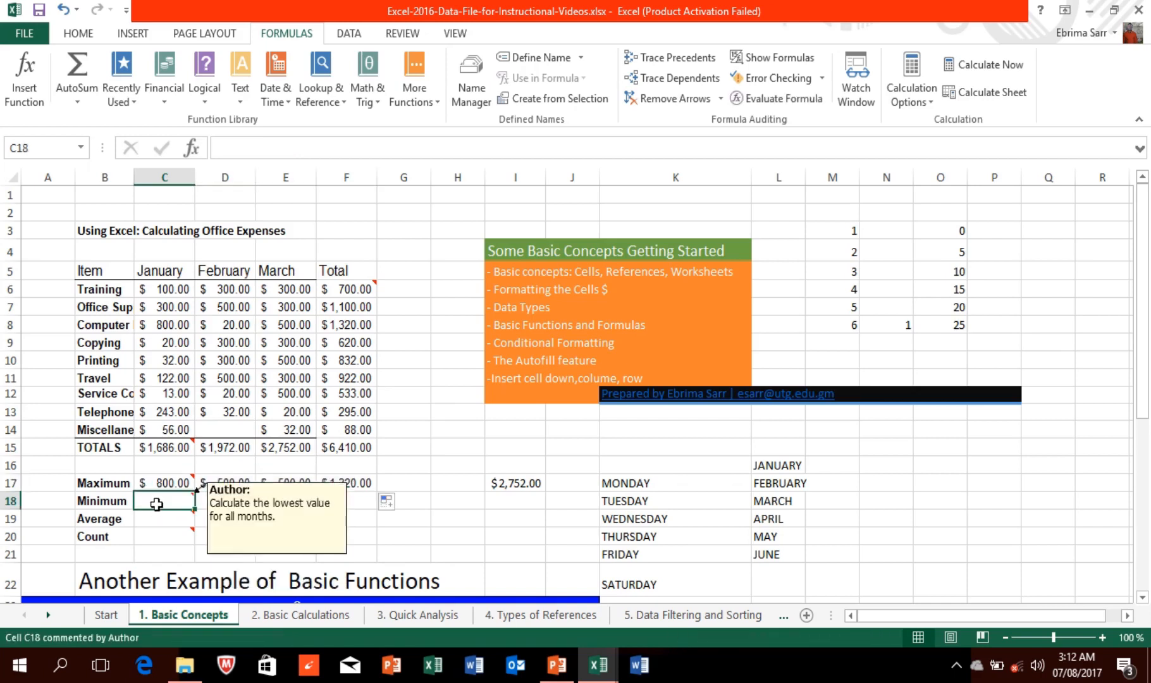
Step: Enter =MIN(C6:C14) in C18 and fill it across the Minimum row to F18
text(=)
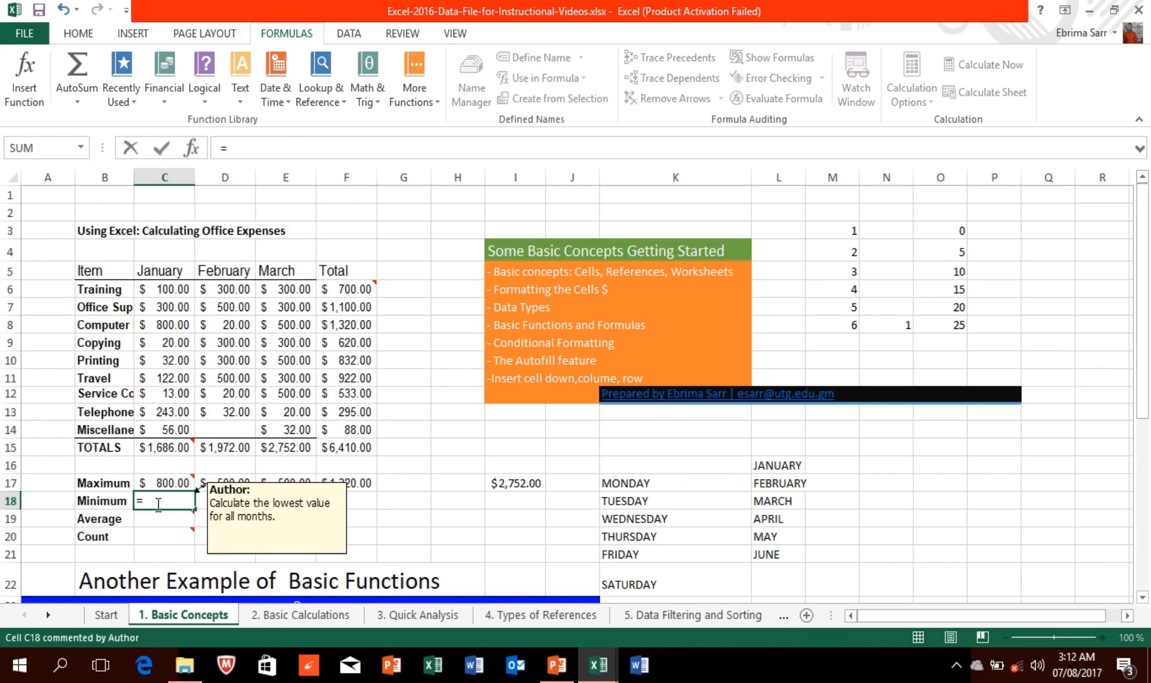
text(MIN()
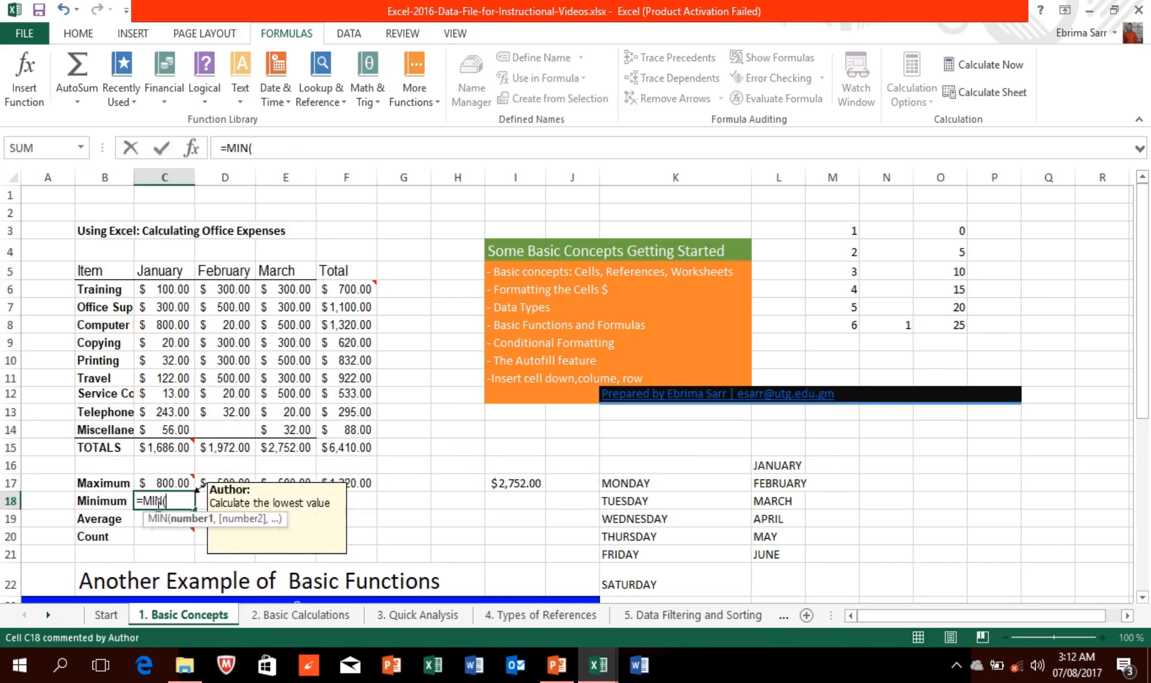
click(157, 288)
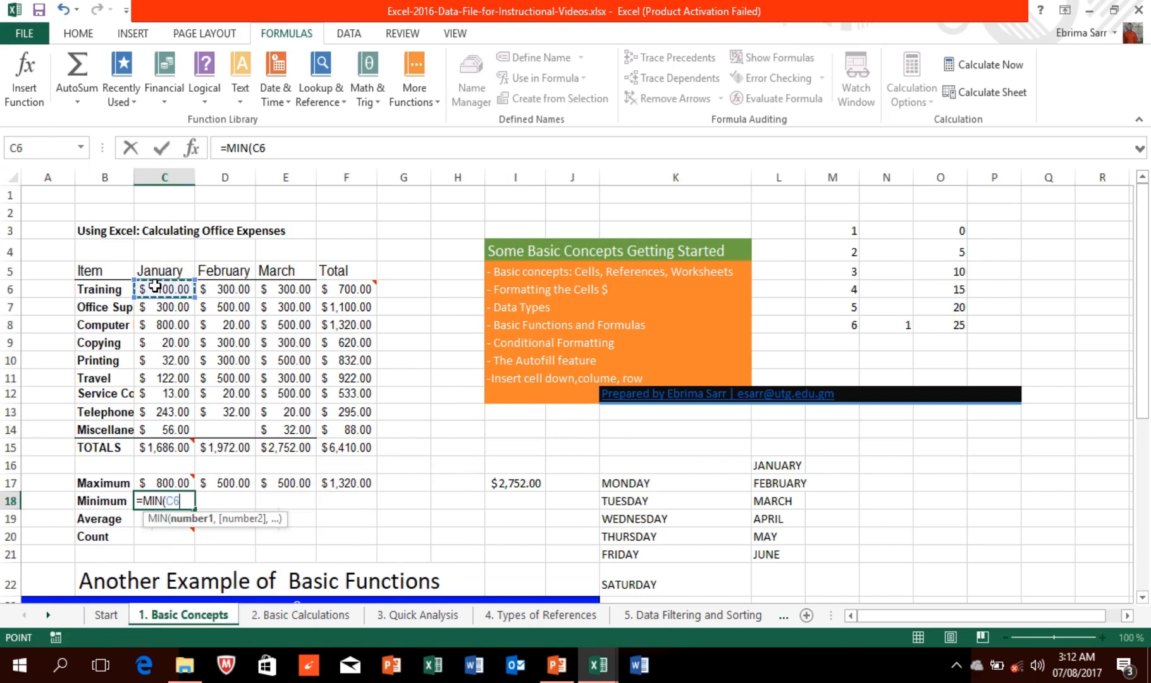
drag(157, 288, 175, 426)
key(Return)
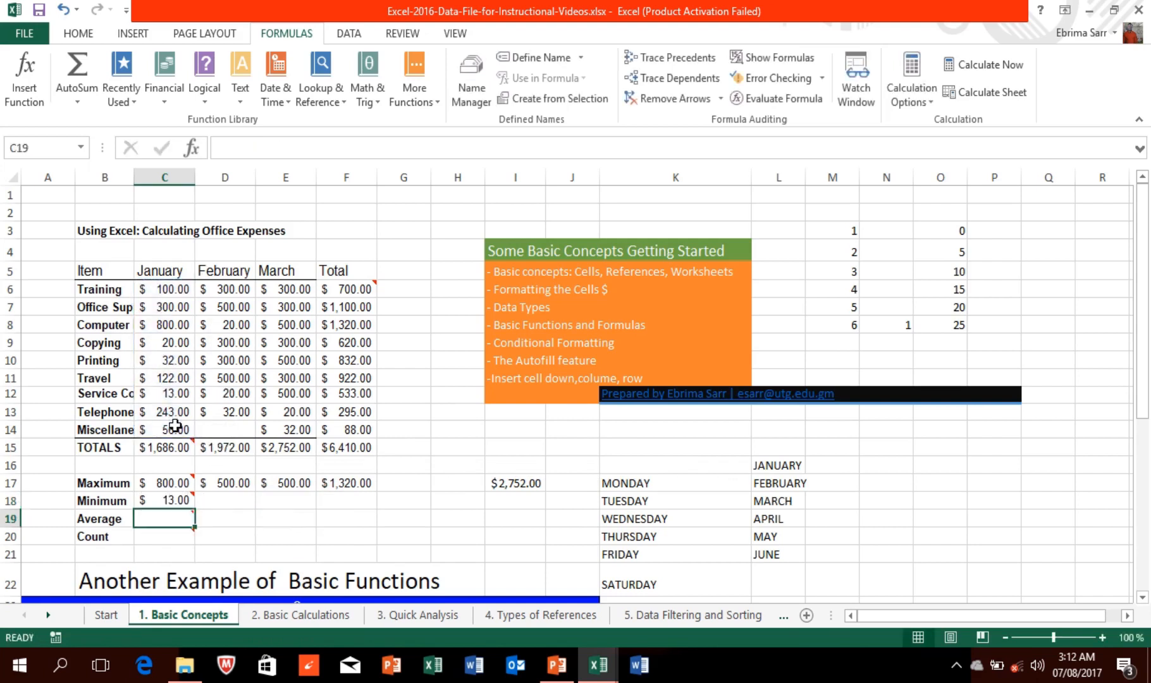
click(179, 503)
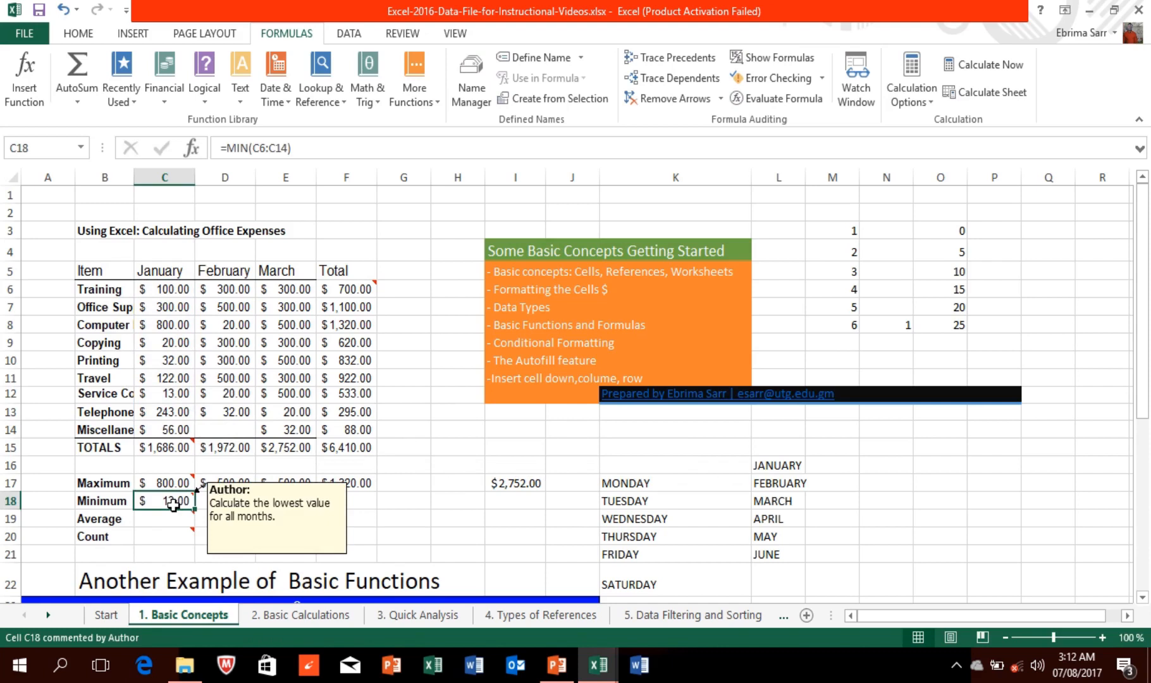
drag(195, 510, 380, 514)
Step: Cancel the unfinished =AR entry in C19 and return to the HOME tab
click(165, 520)
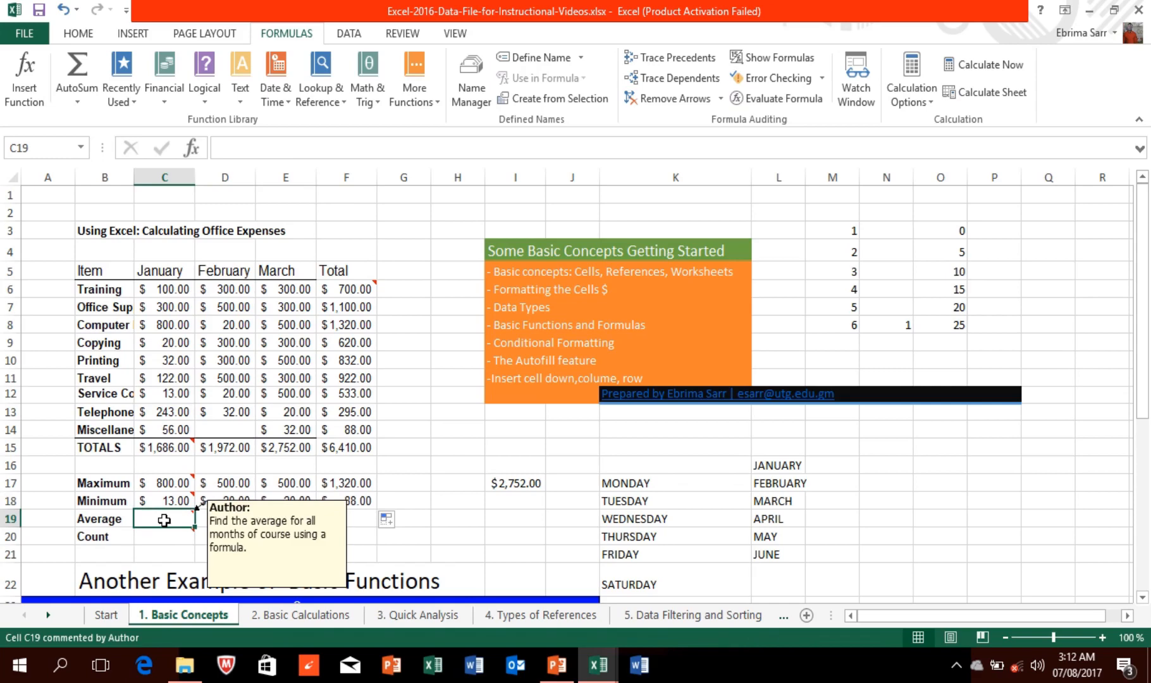
text(=AR)
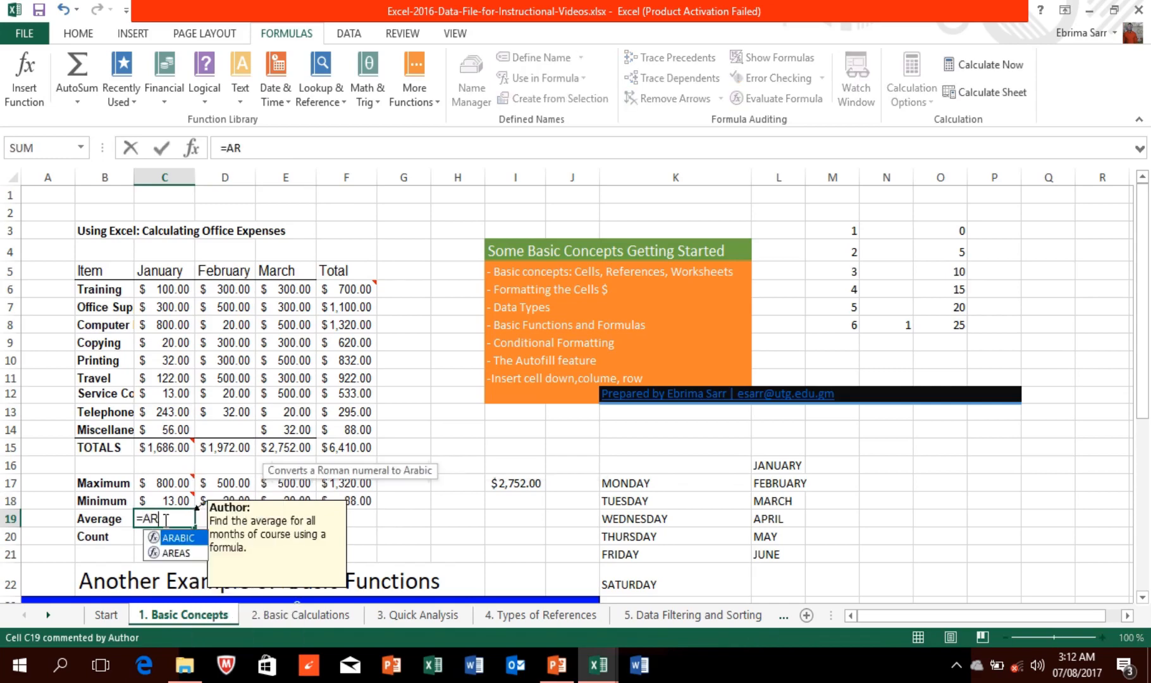
key(Escape)
key(Escape)
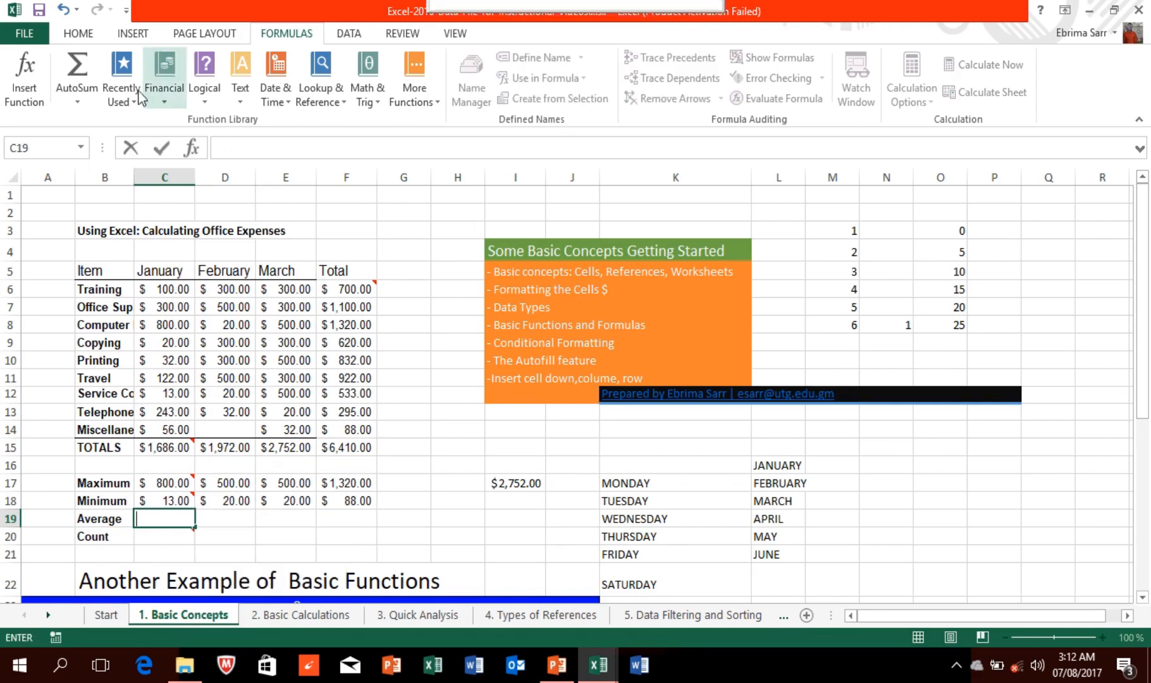
click(79, 34)
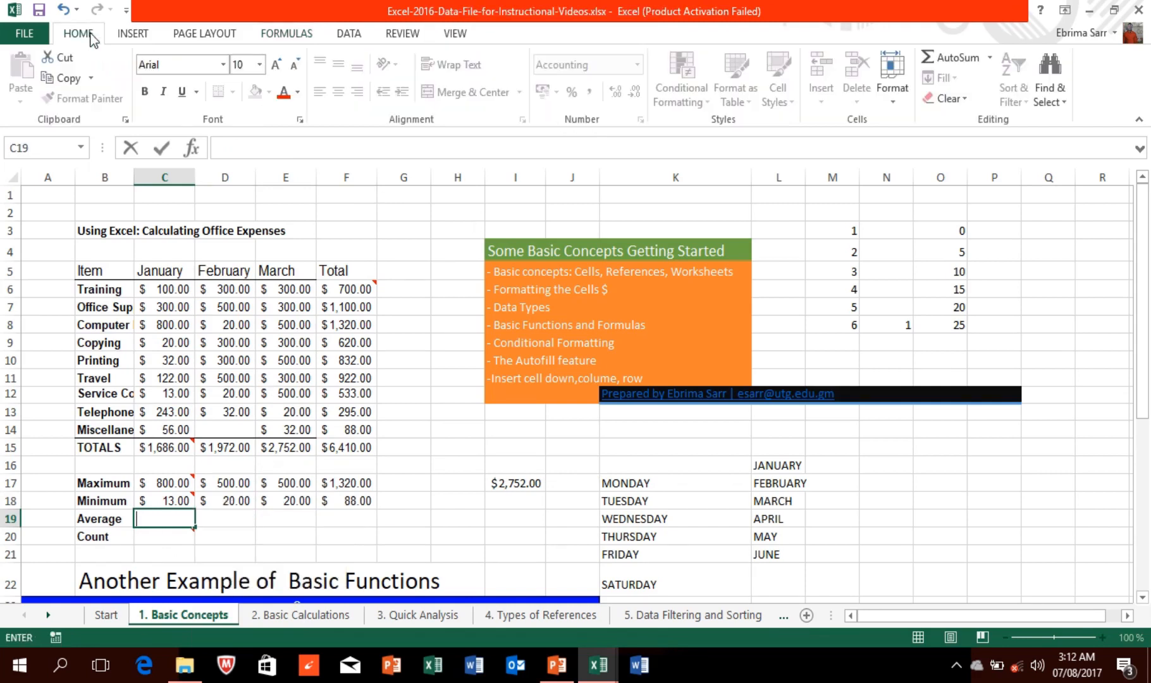
click(989, 58)
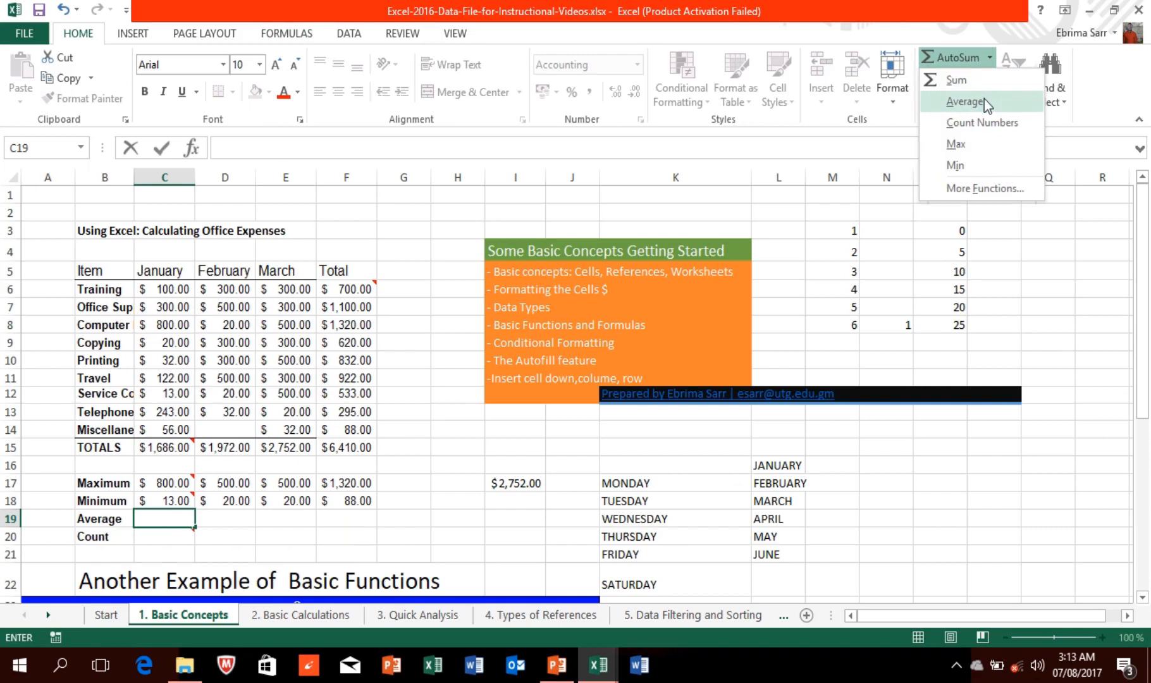
Step: Insert an Average formula into C19 from the AutoSum list
click(964, 101)
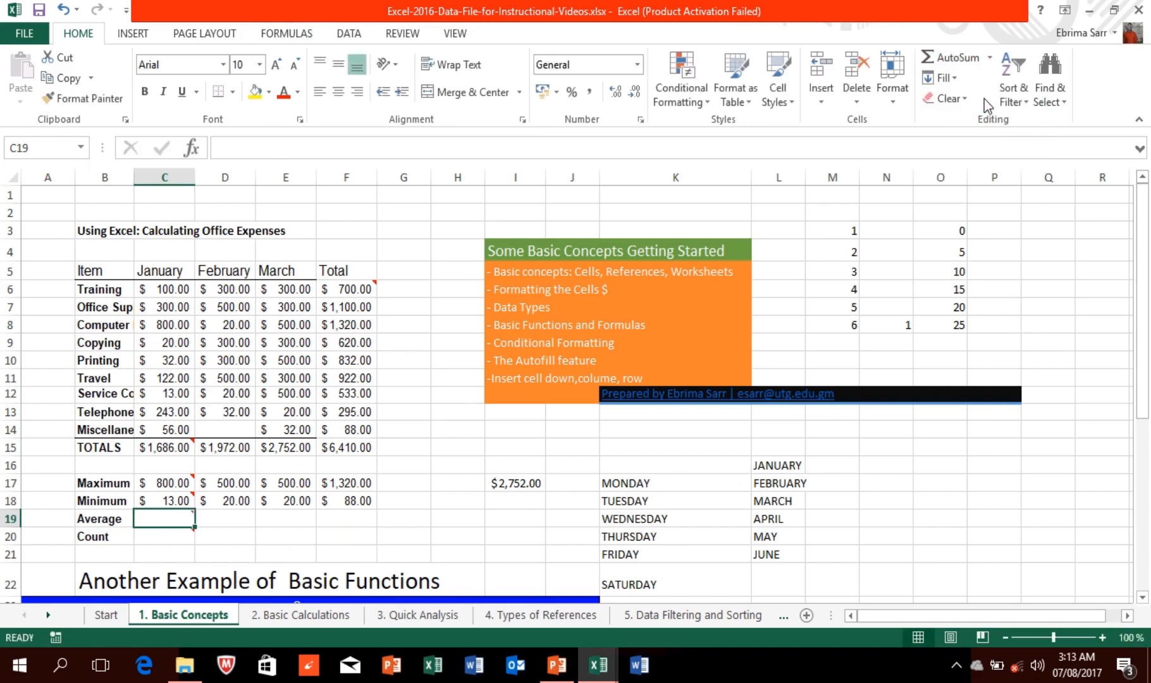
mouse_move(167, 519)
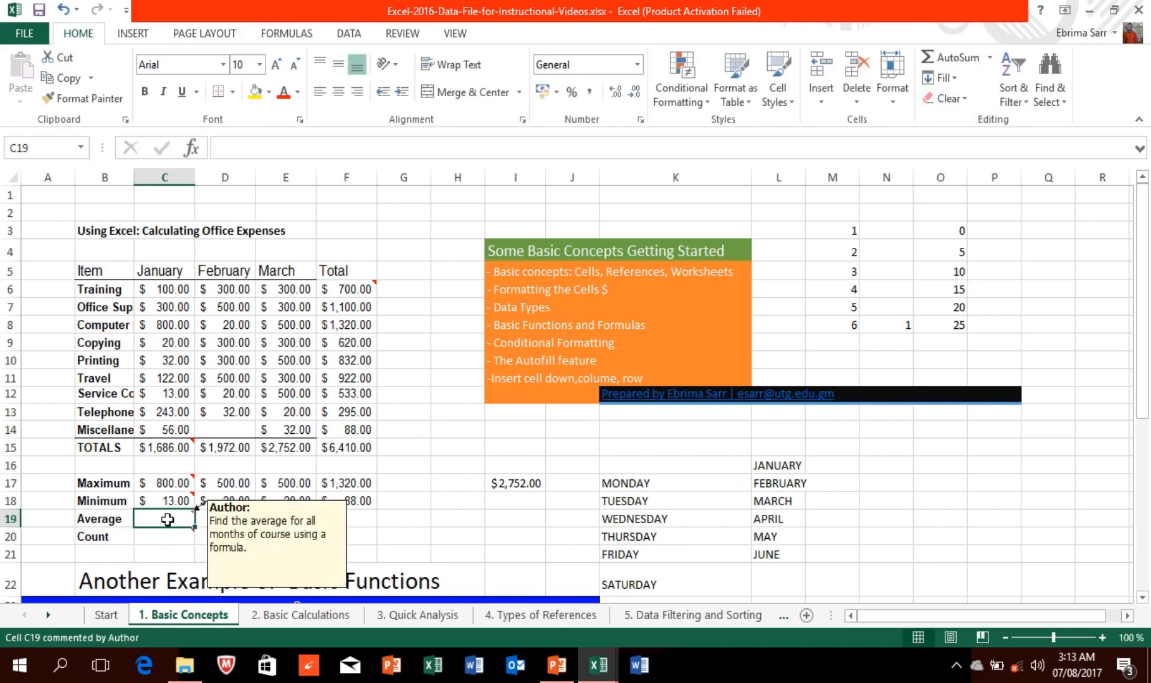
text(=)
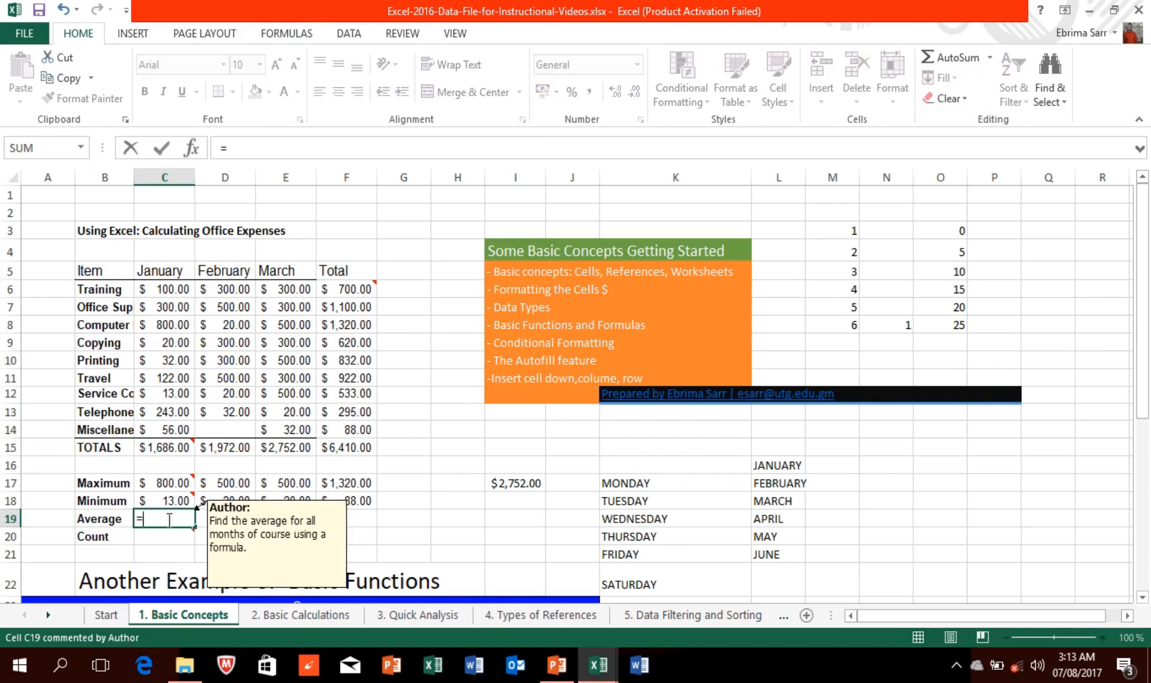
click(989, 60)
key(Escape)
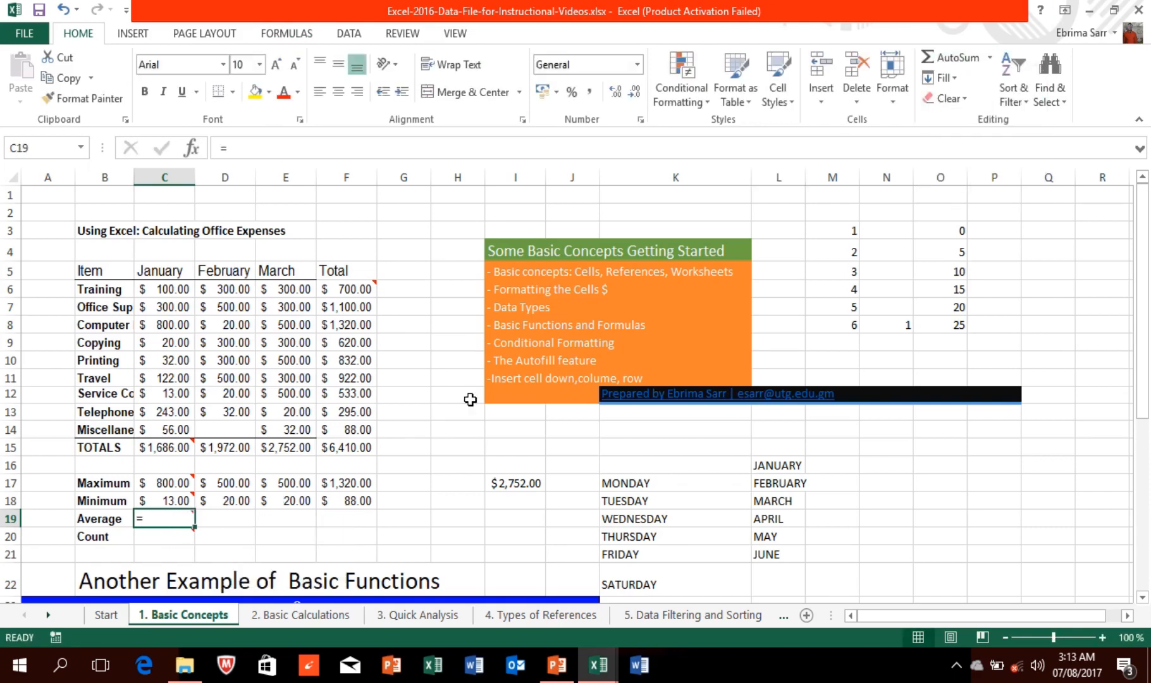
mouse_move(176, 520)
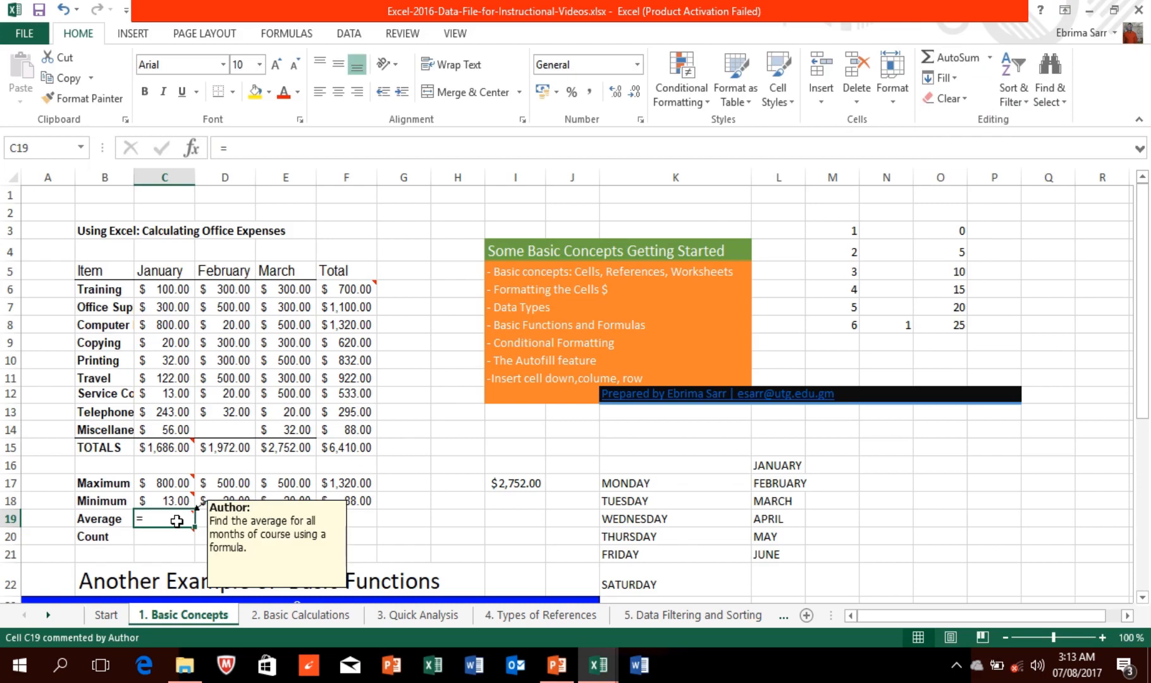
mouse_move(668, 1)
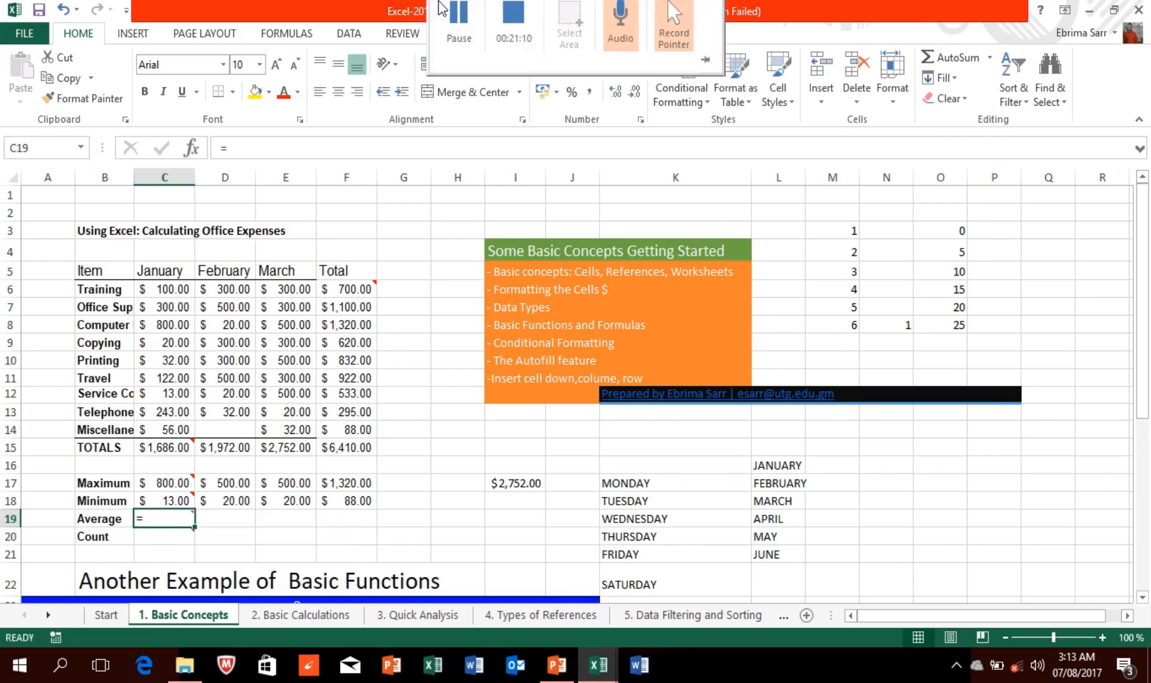
click(989, 60)
click(988, 59)
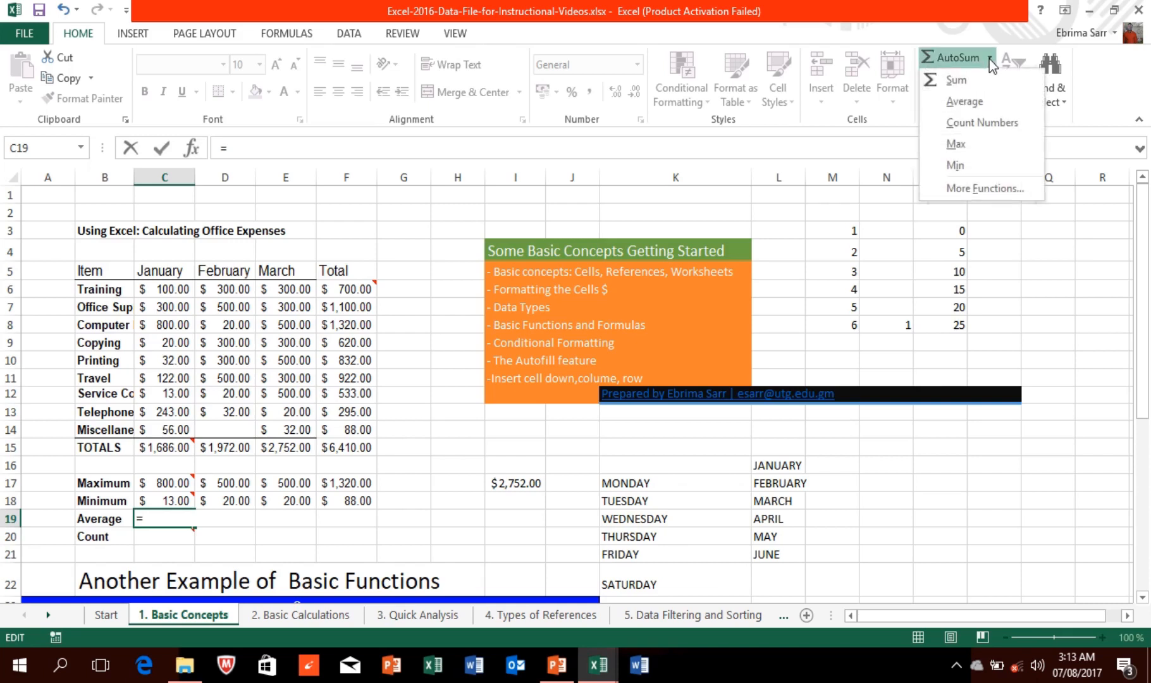
click(969, 102)
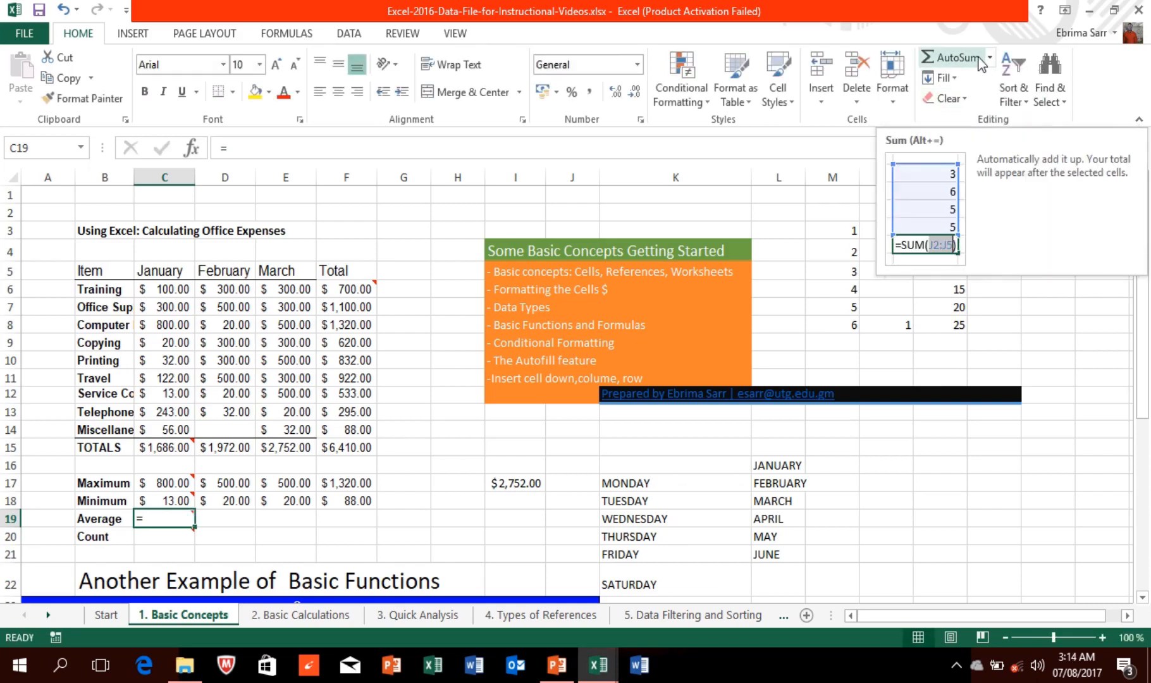
click(989, 58)
click(973, 106)
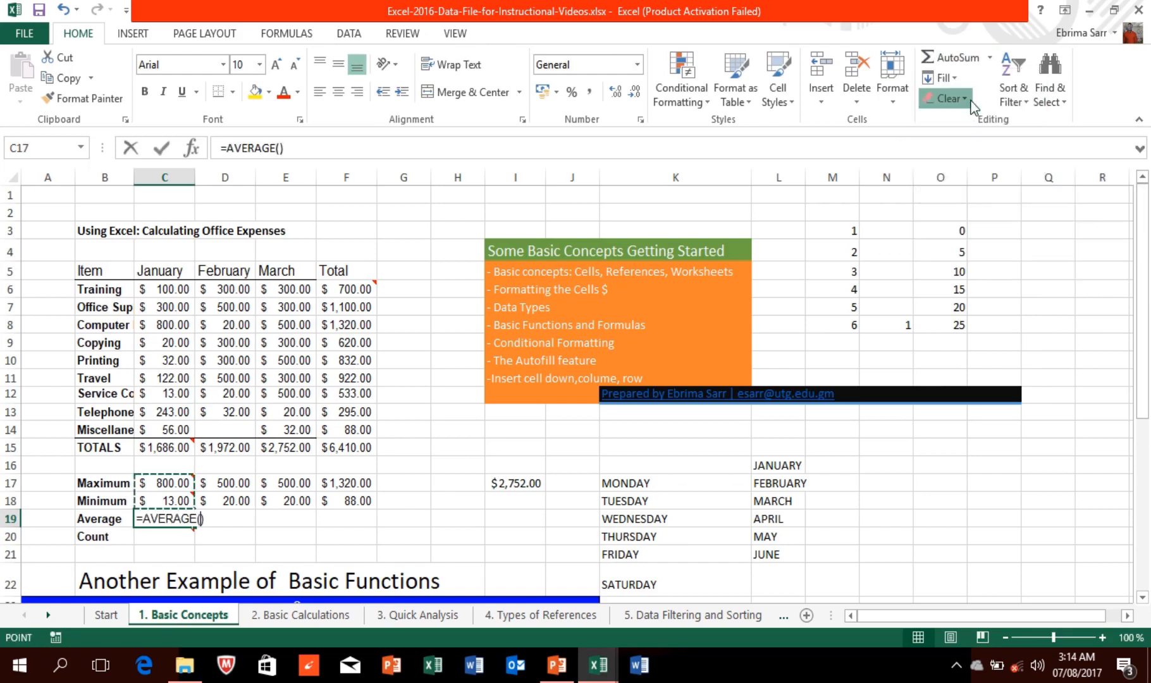
Step: Set the average range to C6:C14 and commit January's average of $187.33
click(966, 100)
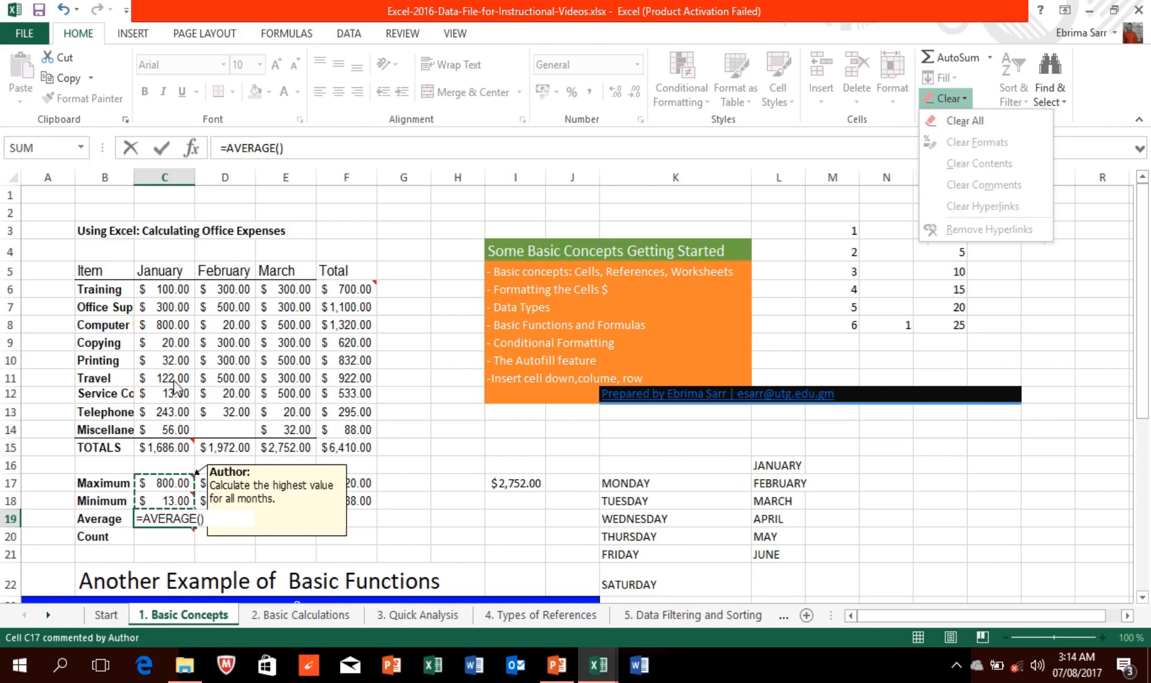
click(166, 287)
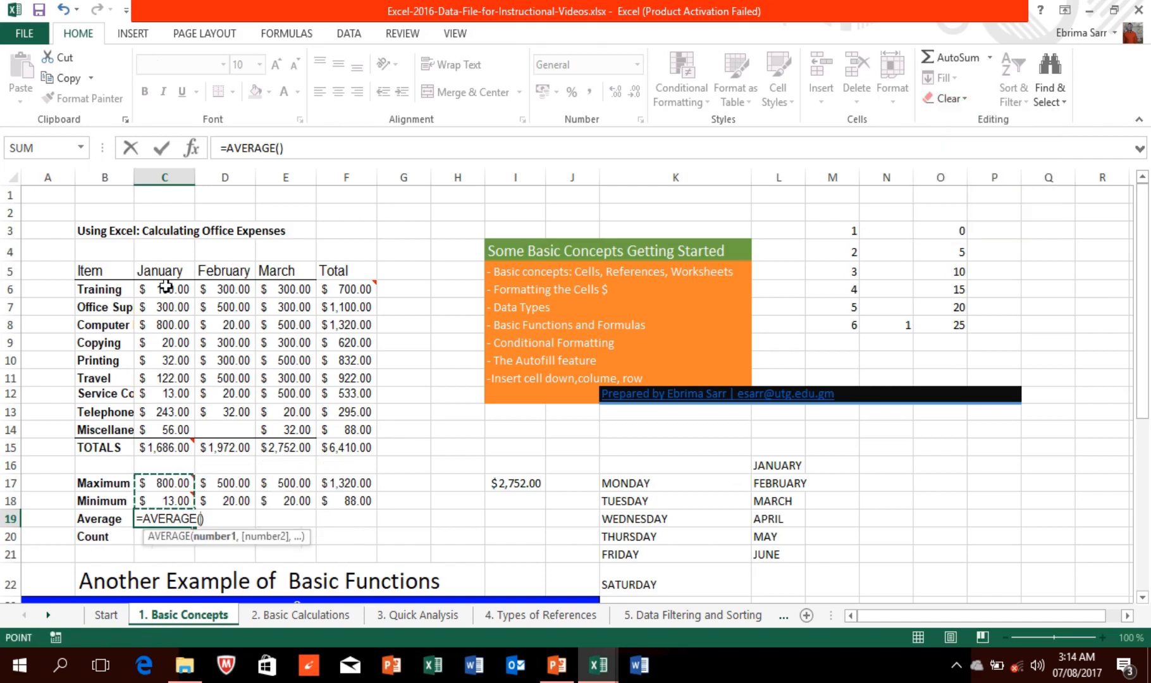
click(166, 286)
drag(165, 286, 171, 427)
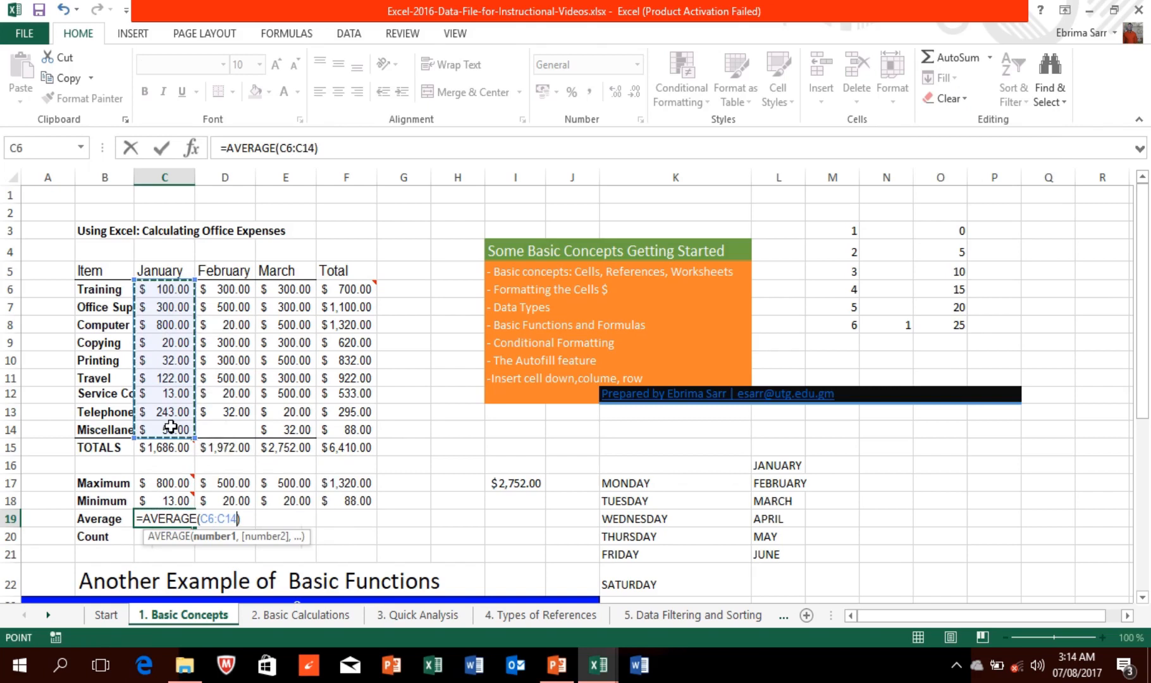
key(Return)
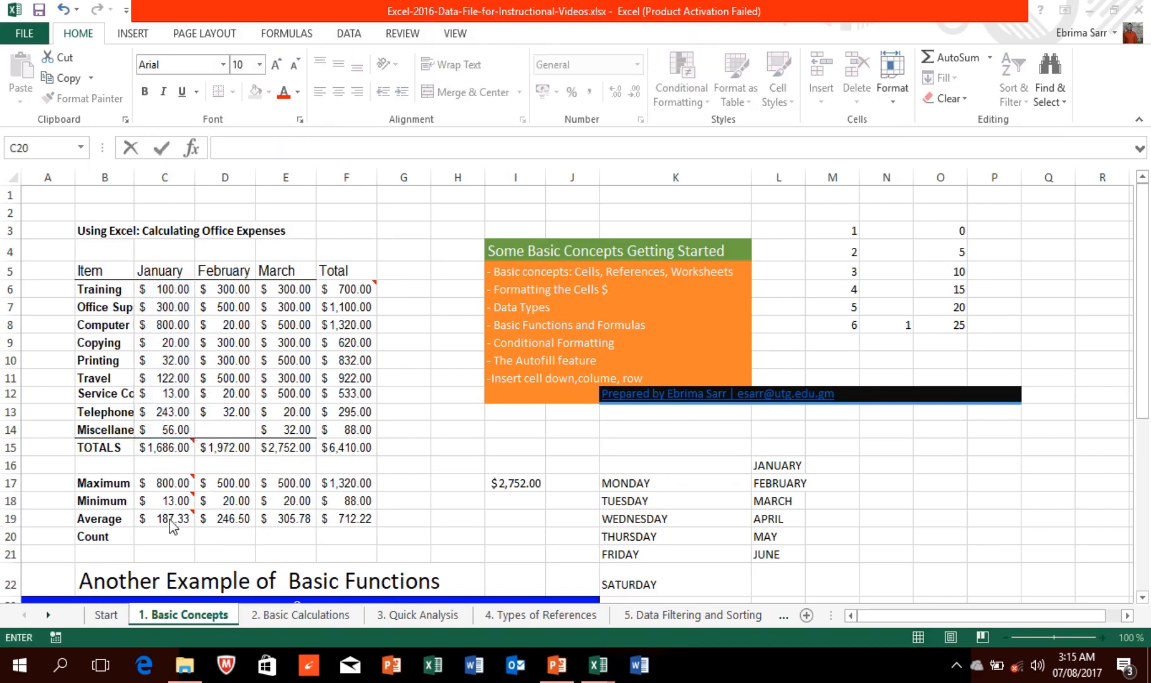
click(153, 531)
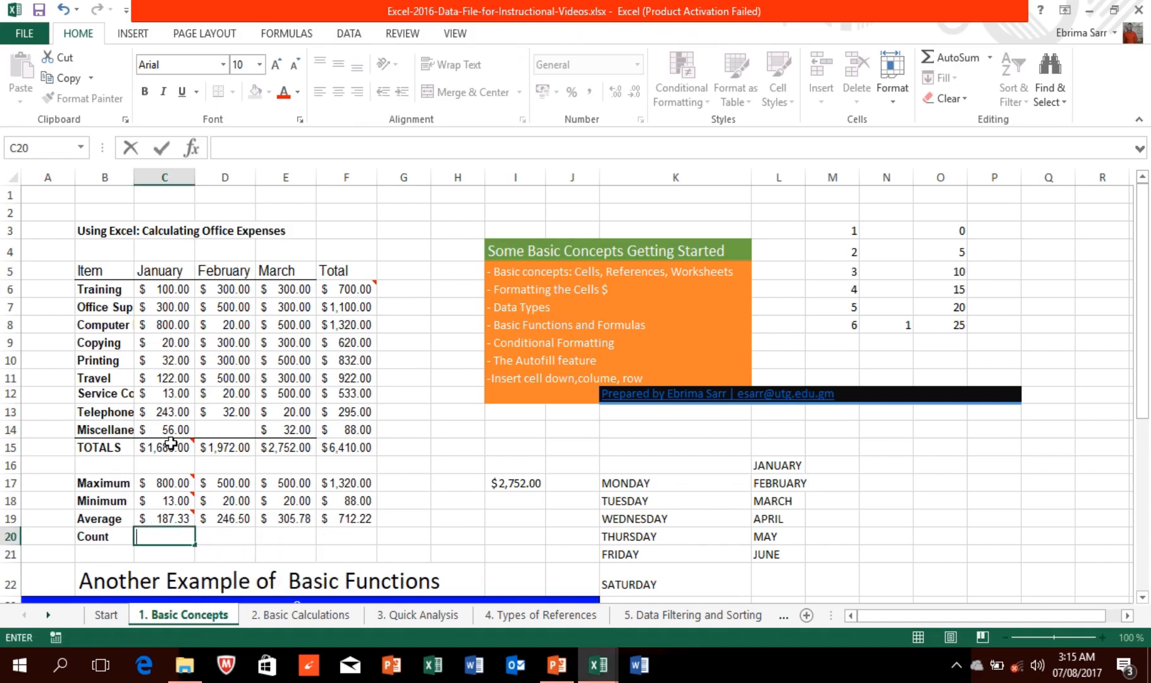
Step: Enter a misspelled =COUN(C6:C14) count formula in C20
text(=)
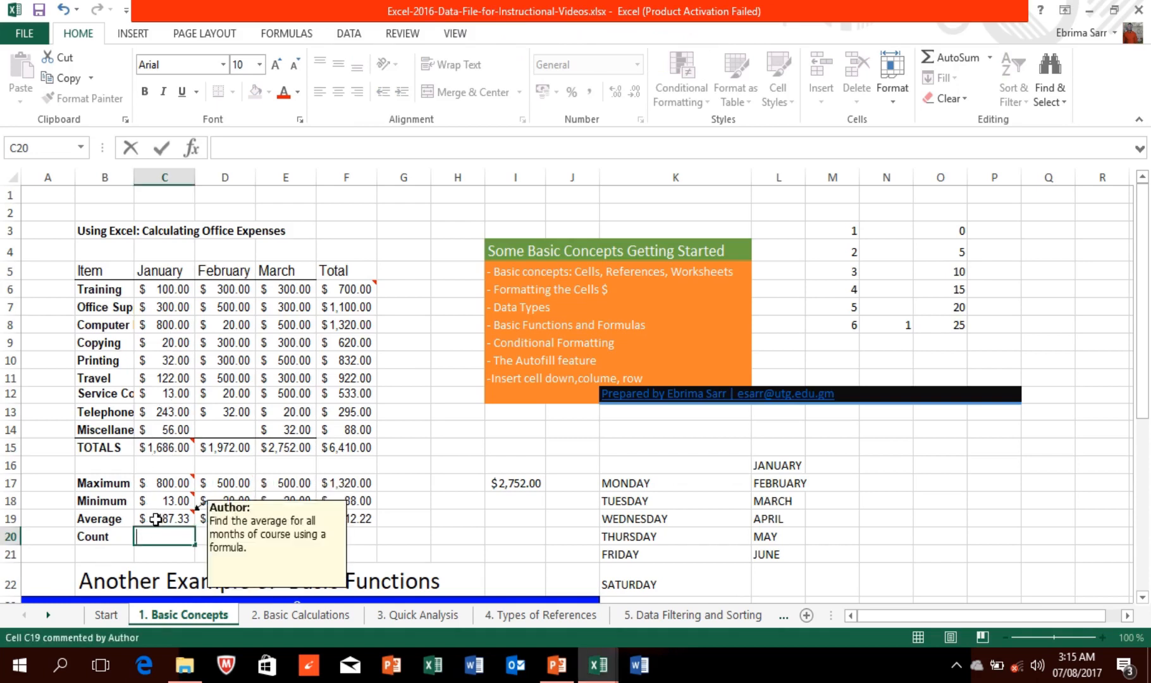
text(COUN)
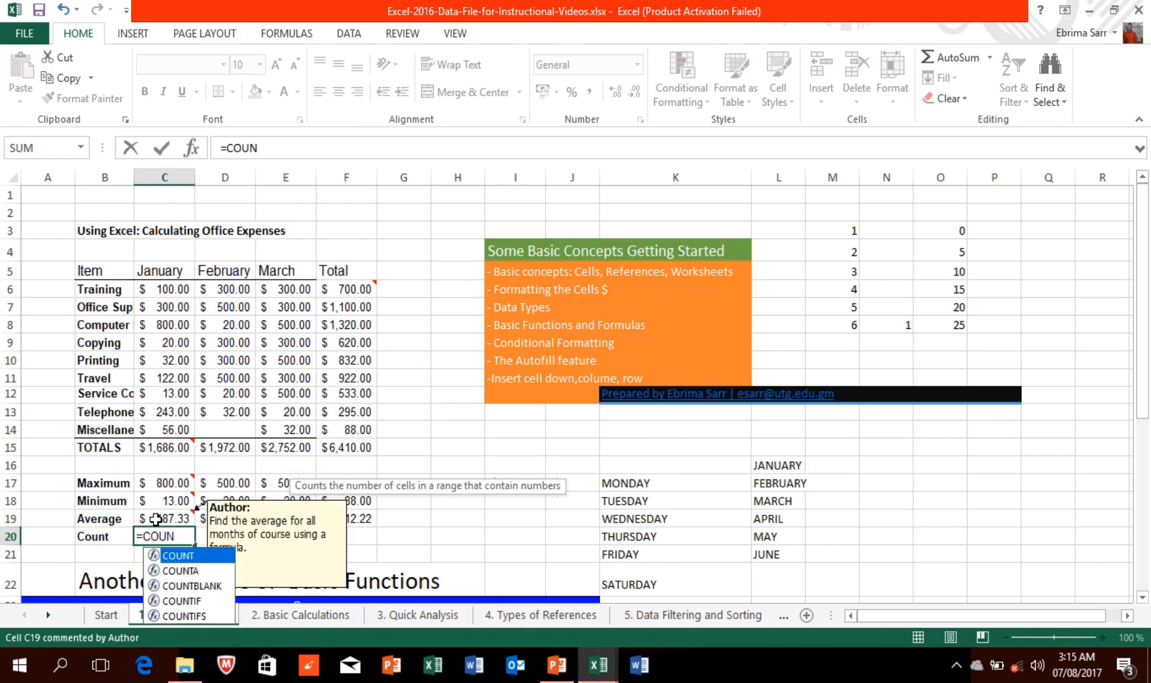
key(Return)
double_click(161, 536)
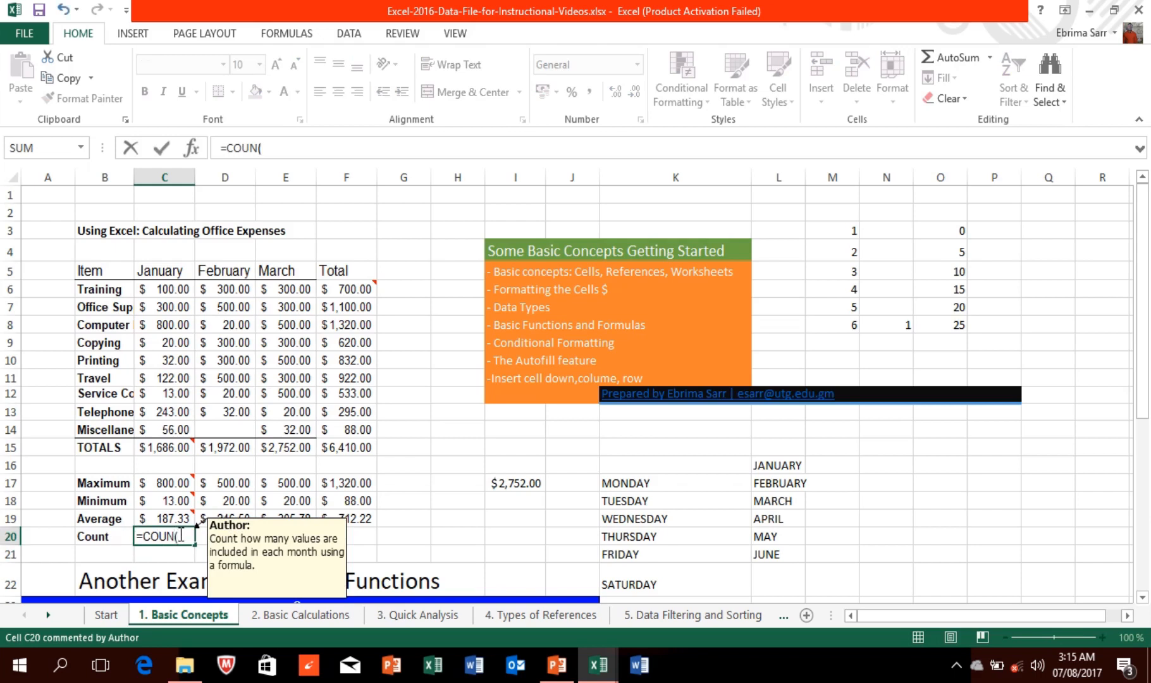
click(172, 288)
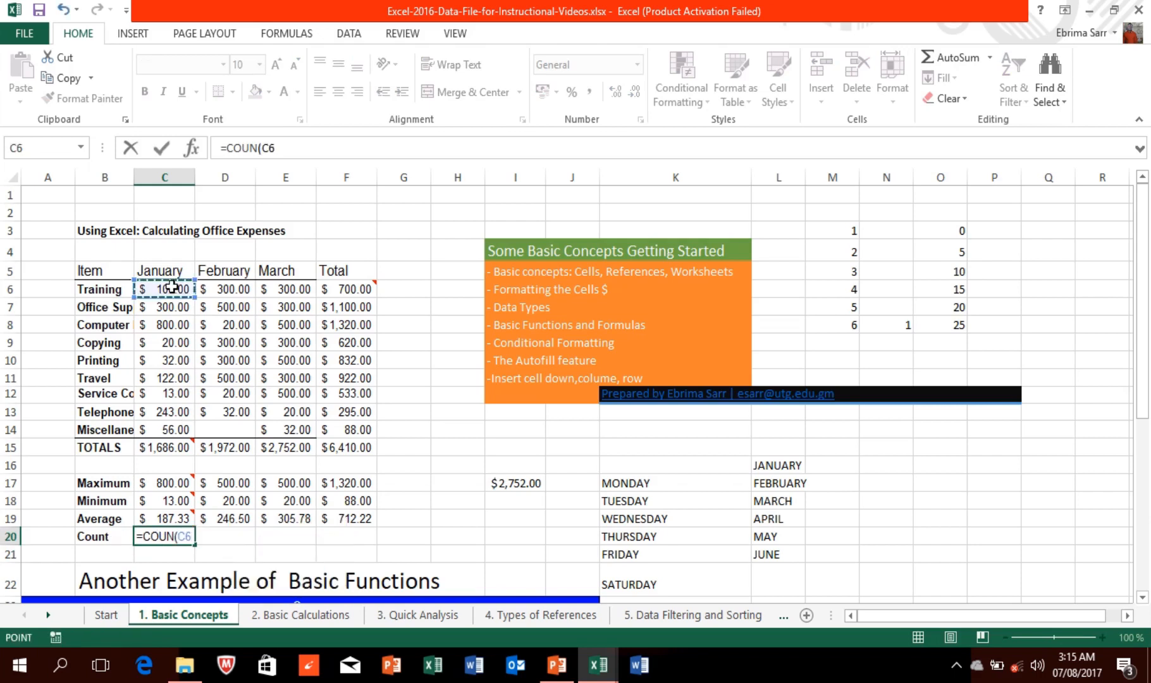
drag(172, 287, 183, 431)
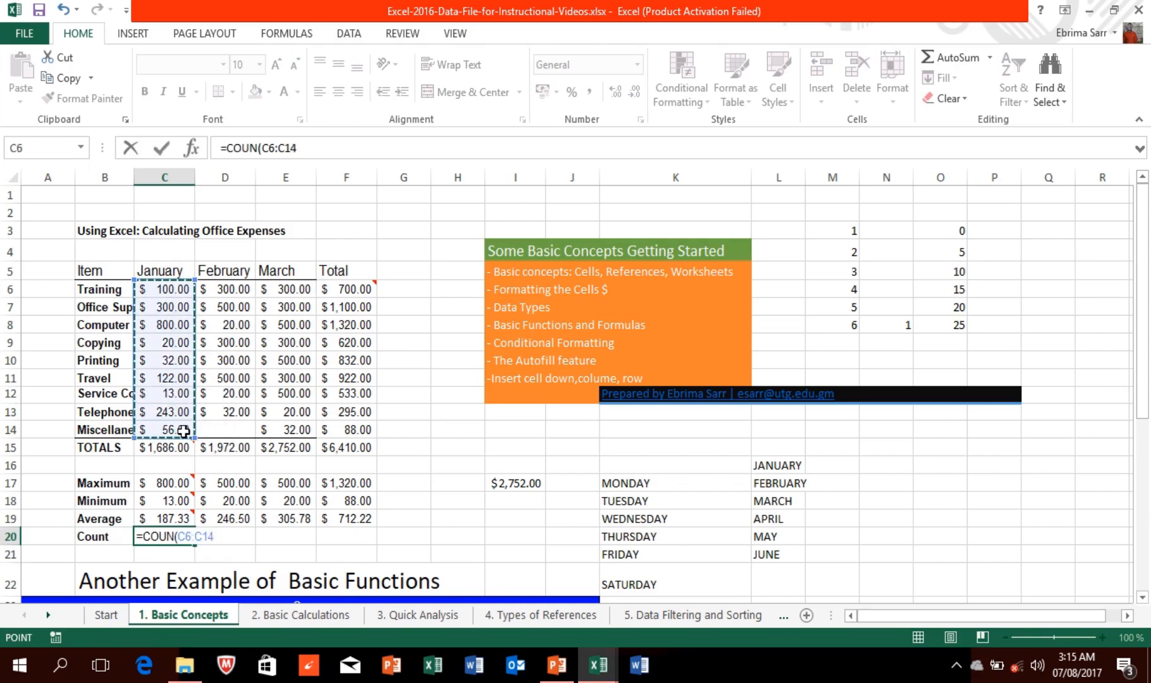
key(Return)
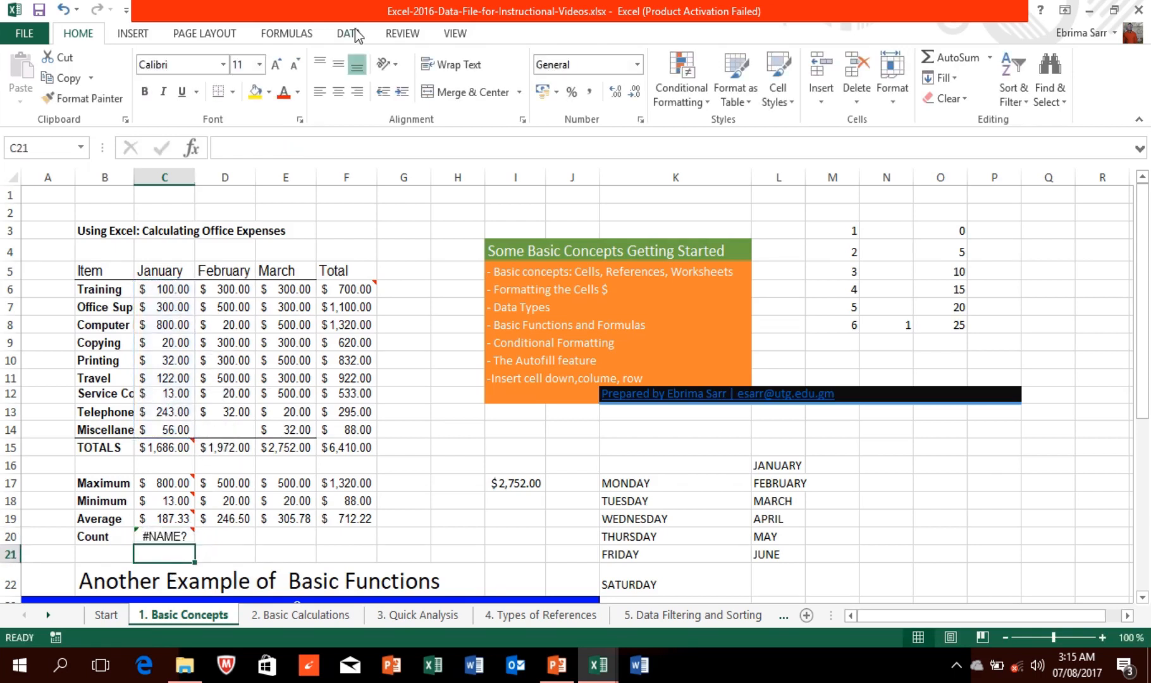
mouse_move(414, 8)
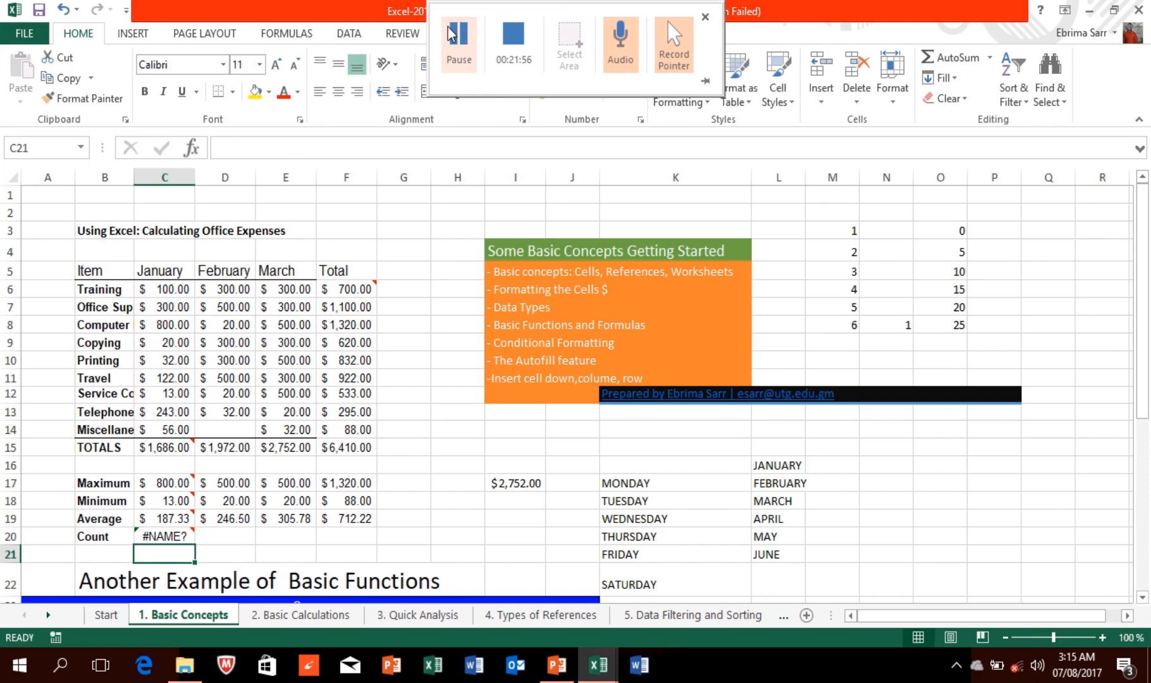
click(450, 35)
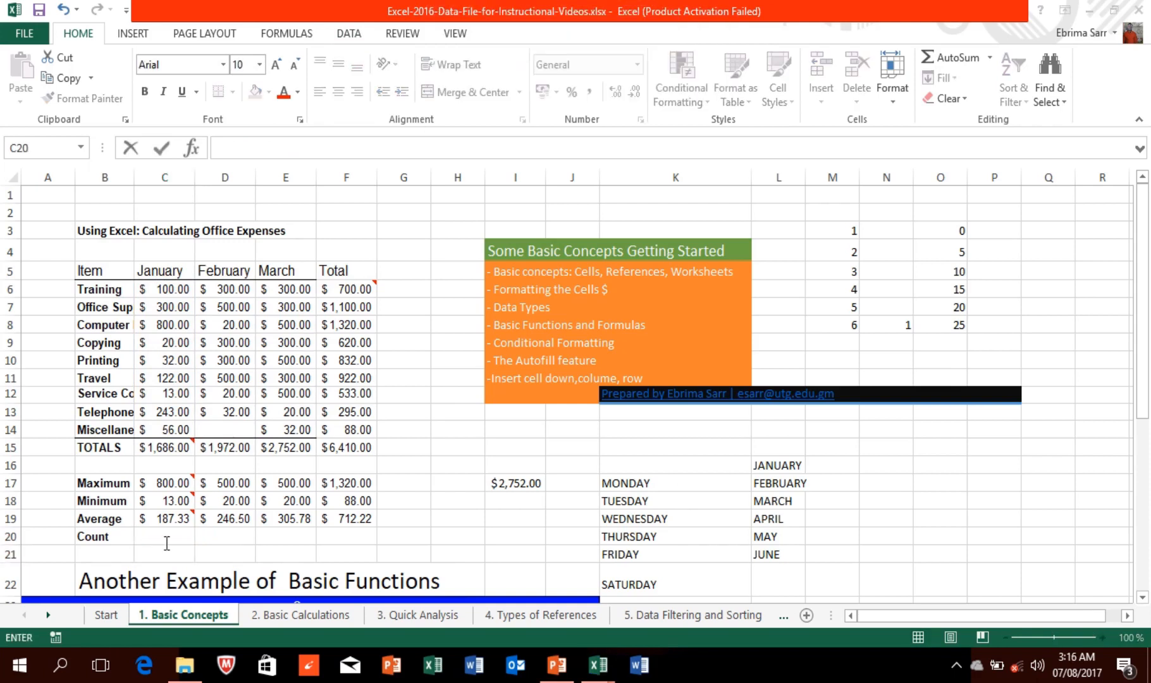
Step: Re-enter =COUN(C6:C14) in C20, then reopen the #NAME? cell for editing
click(163, 536)
text(=)
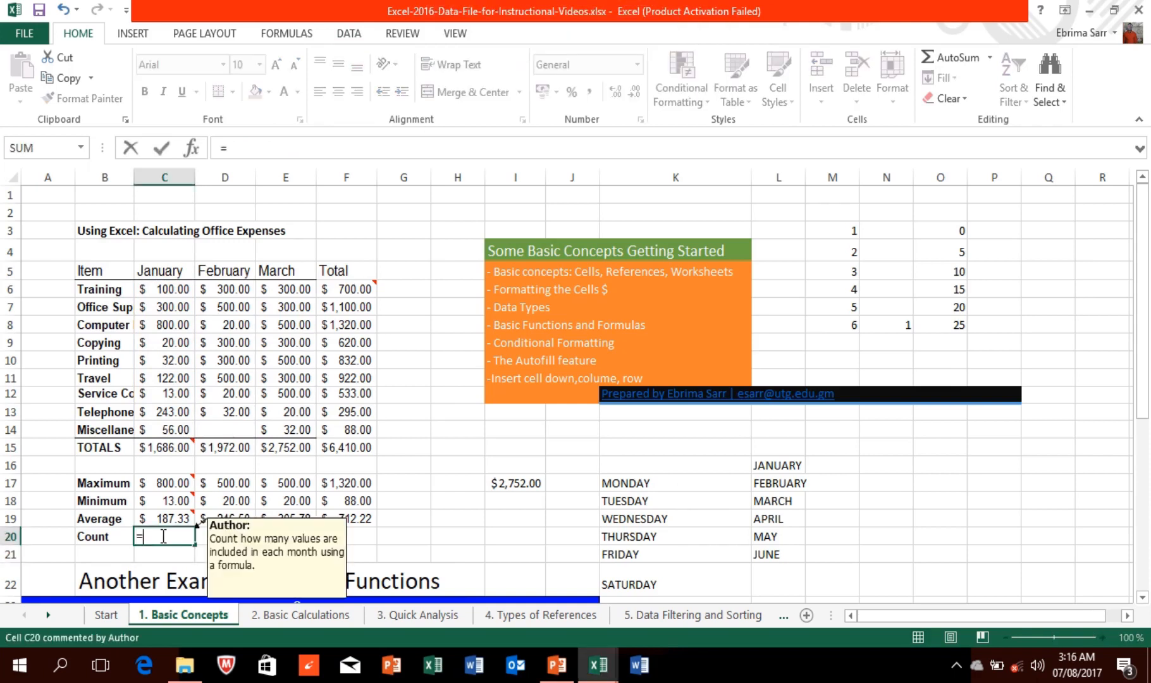
text(COUN)
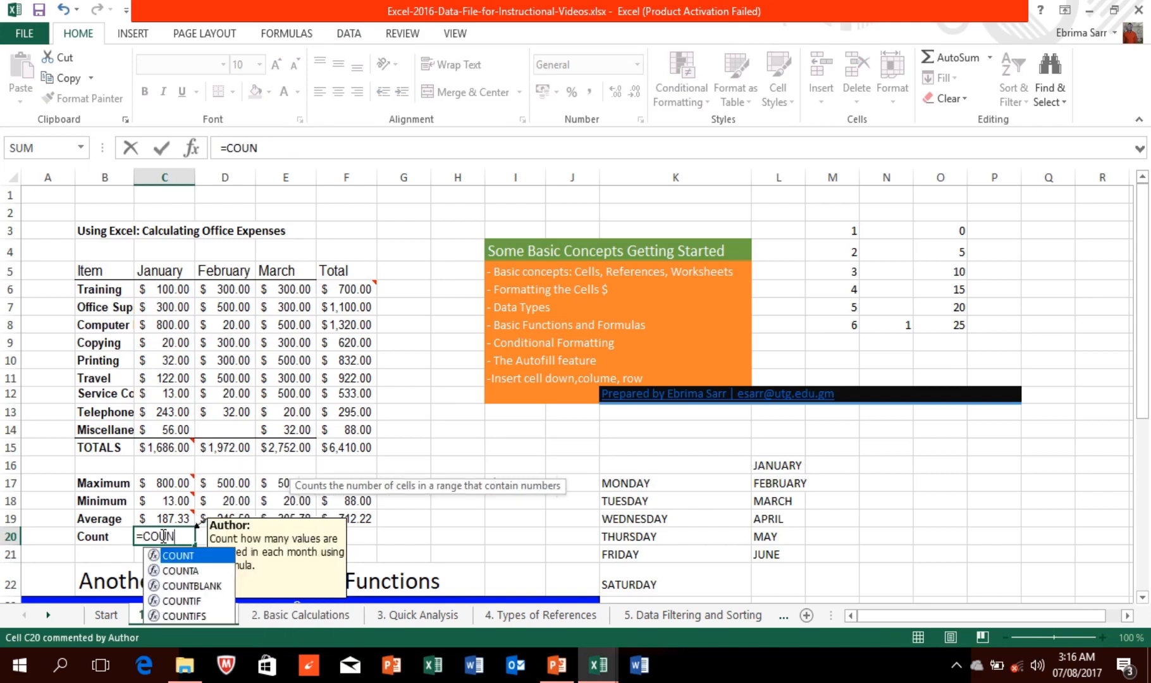
key(Escape)
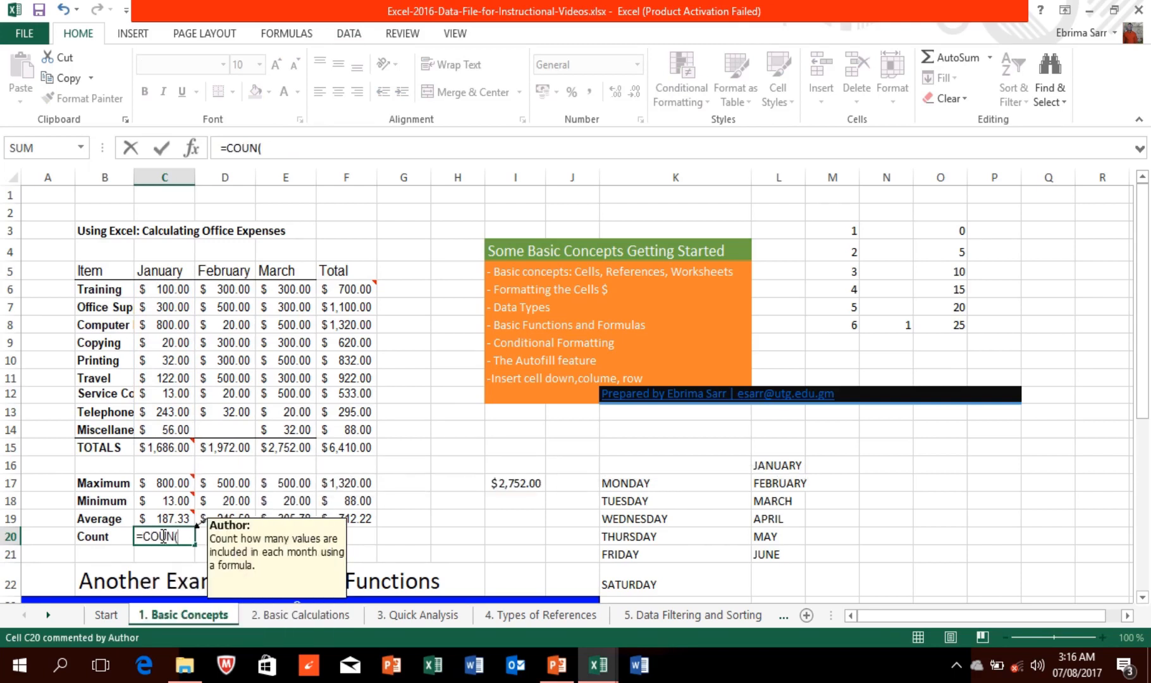
click(163, 289)
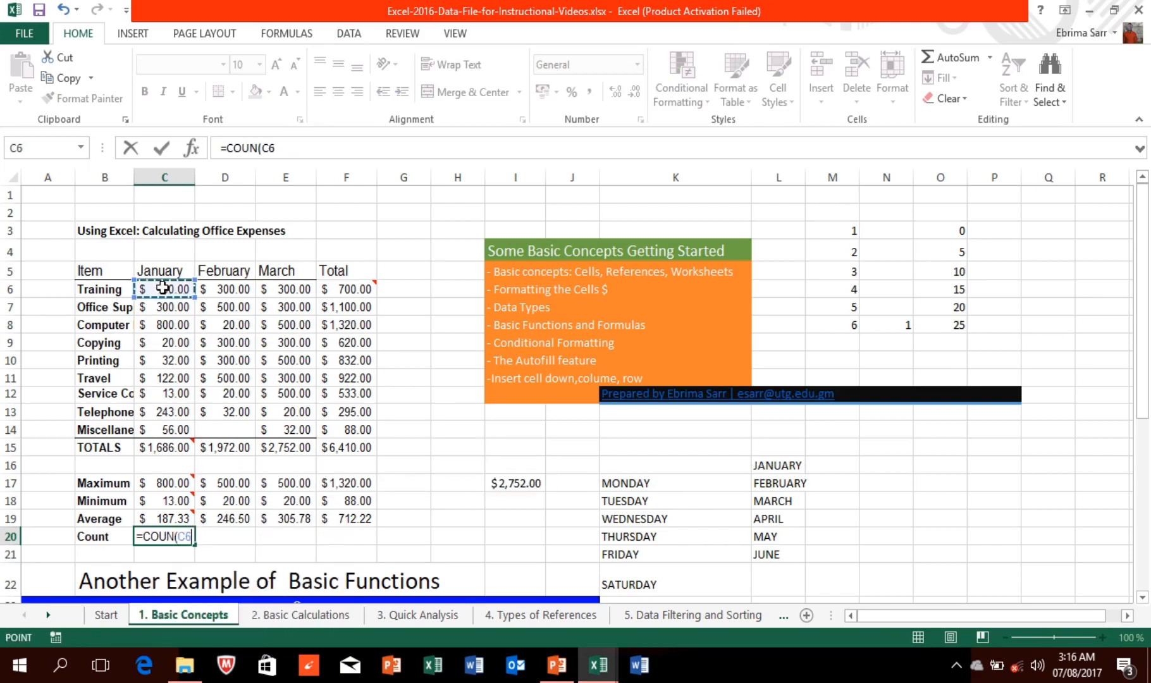
drag(163, 288, 183, 428)
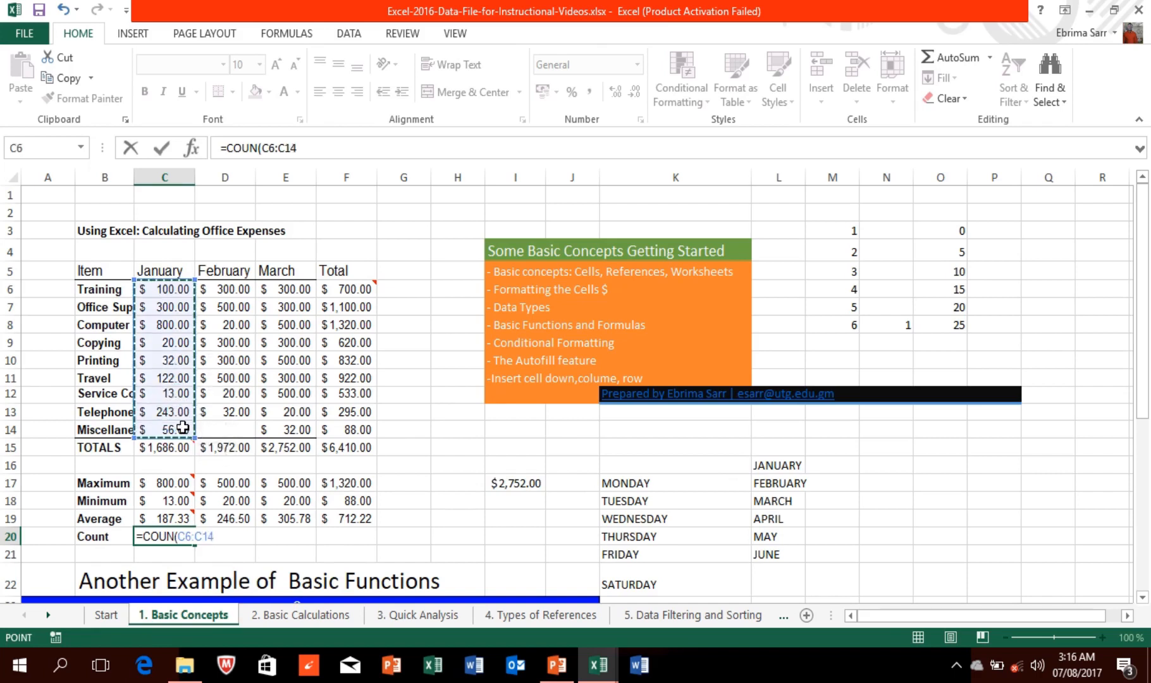
key(Return)
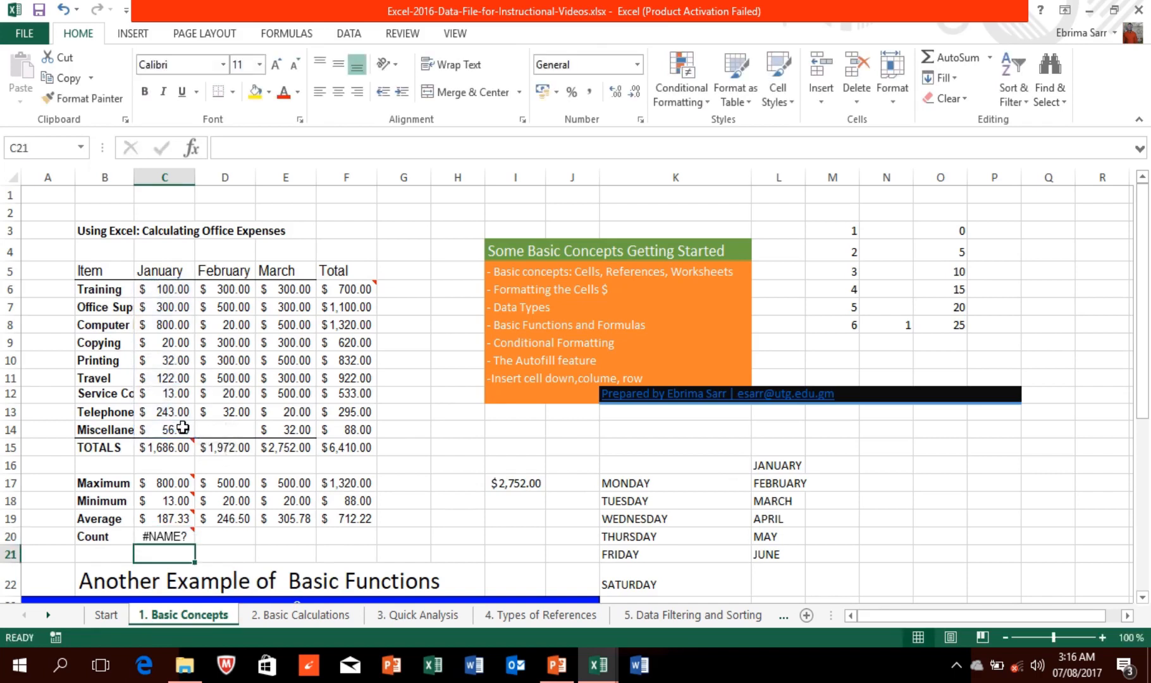
click(164, 536)
double_click(166, 536)
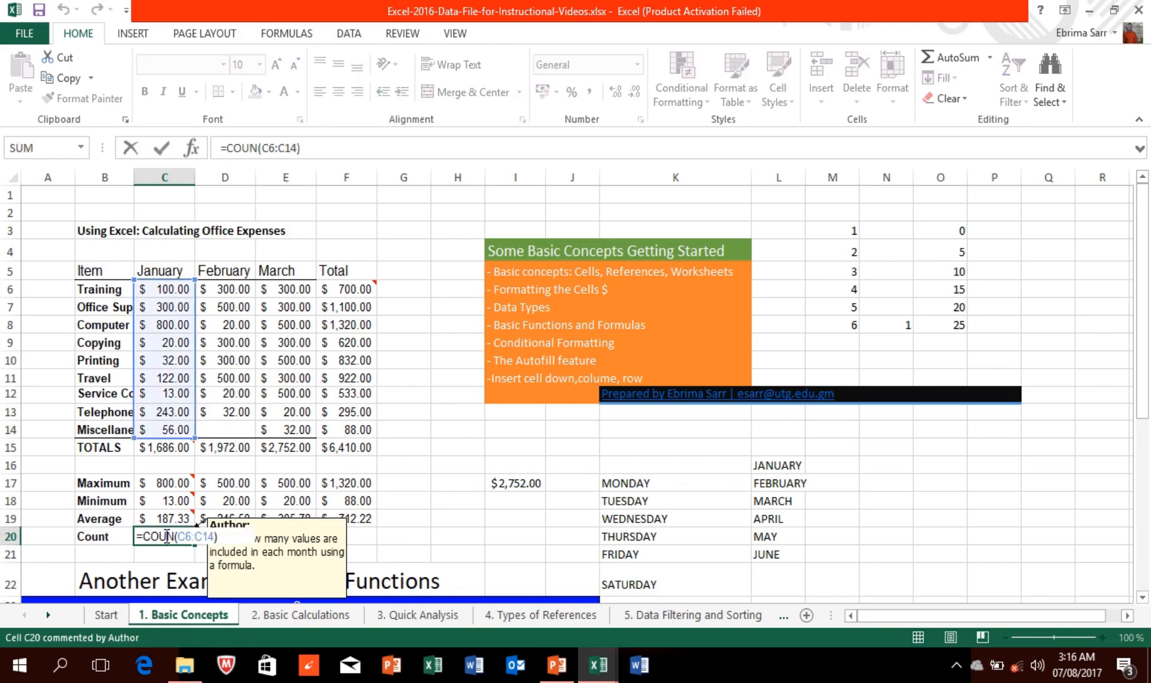
key(Return)
double_click(165, 537)
mouse_move(436, 8)
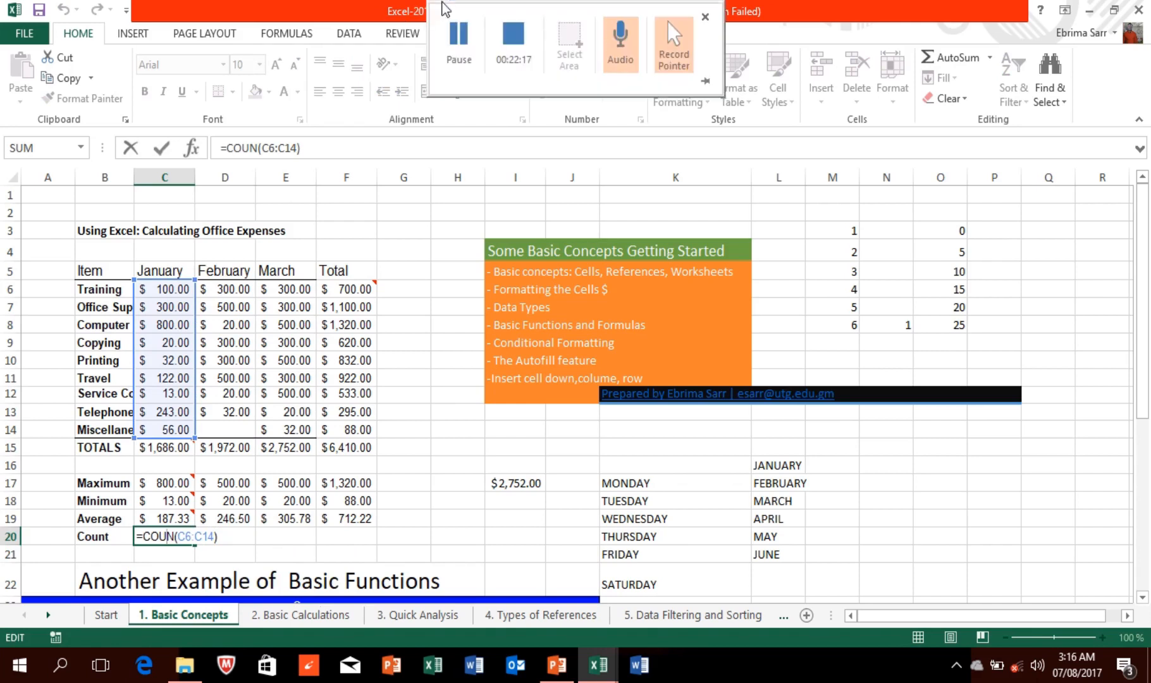
click(459, 38)
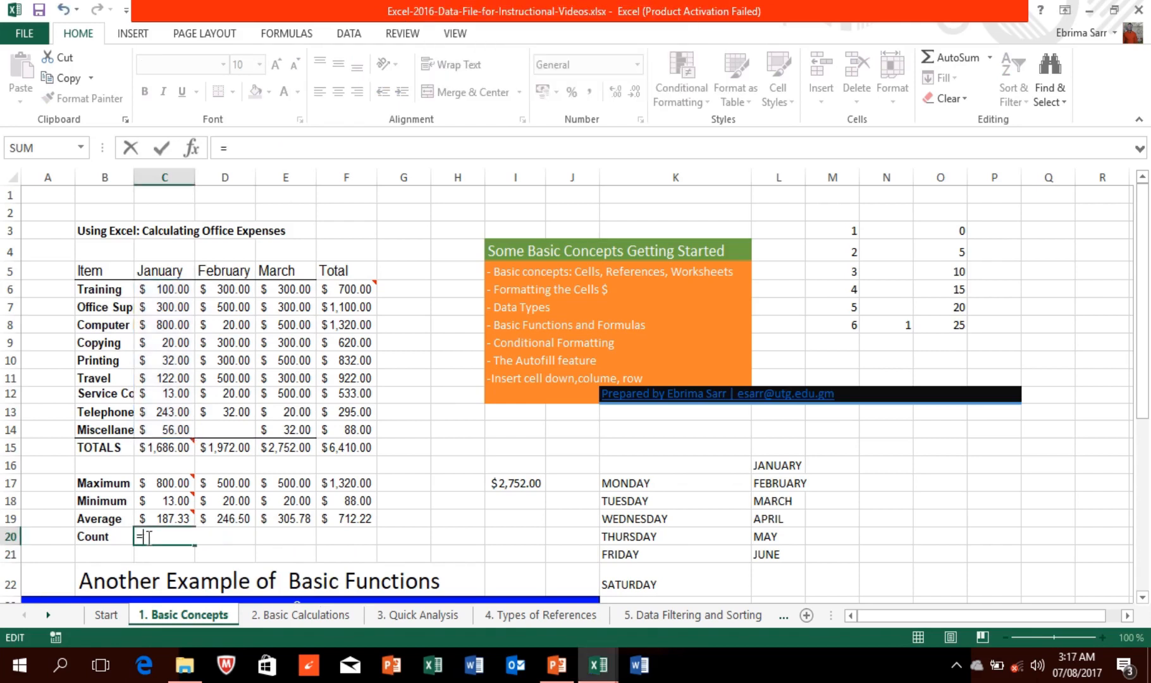
Step: Enter =COUNT(C6:C14) in C20 for January's item count
mouse_move(149, 538)
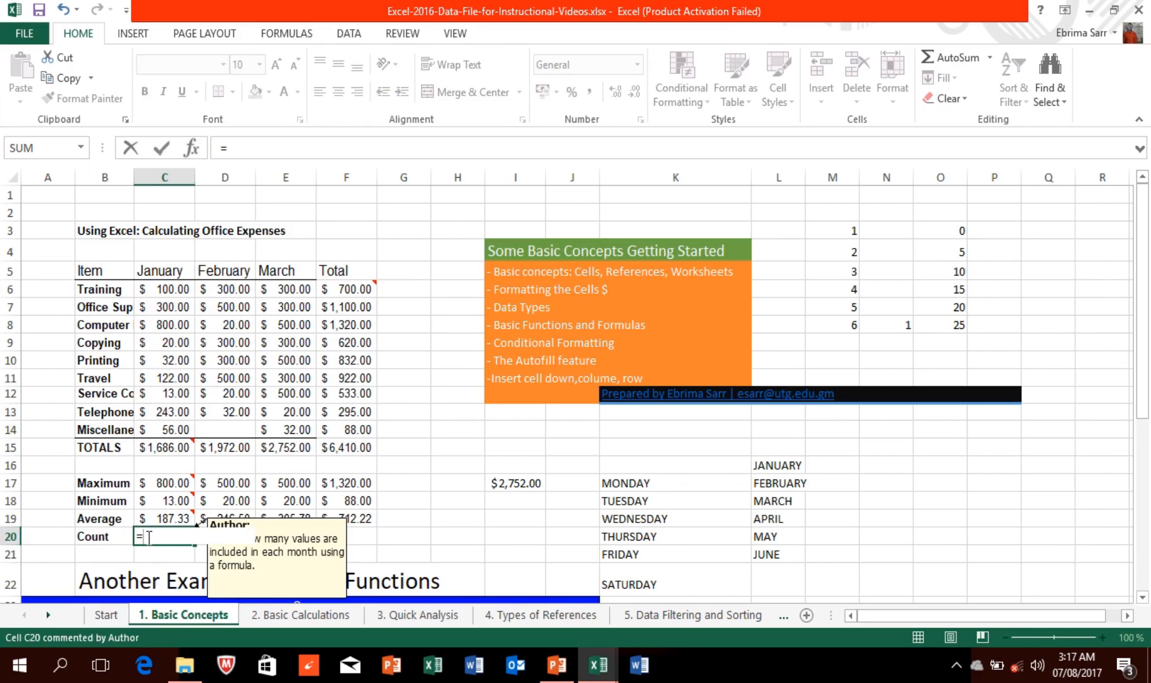
text(CO)
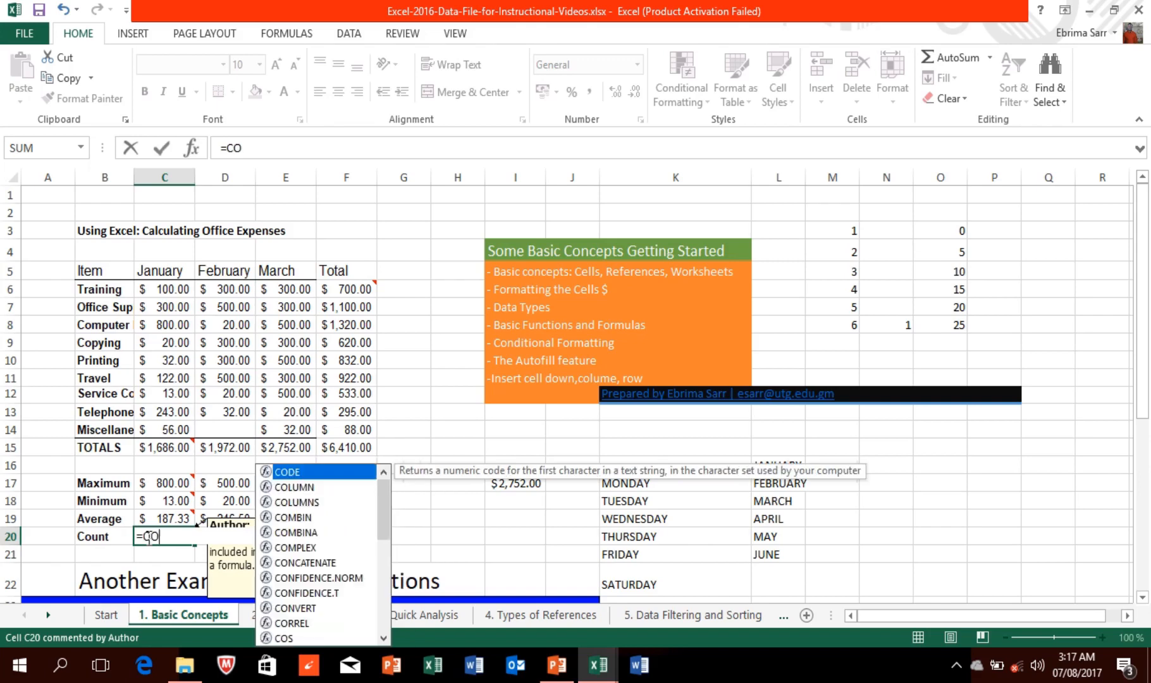
text(UNT)
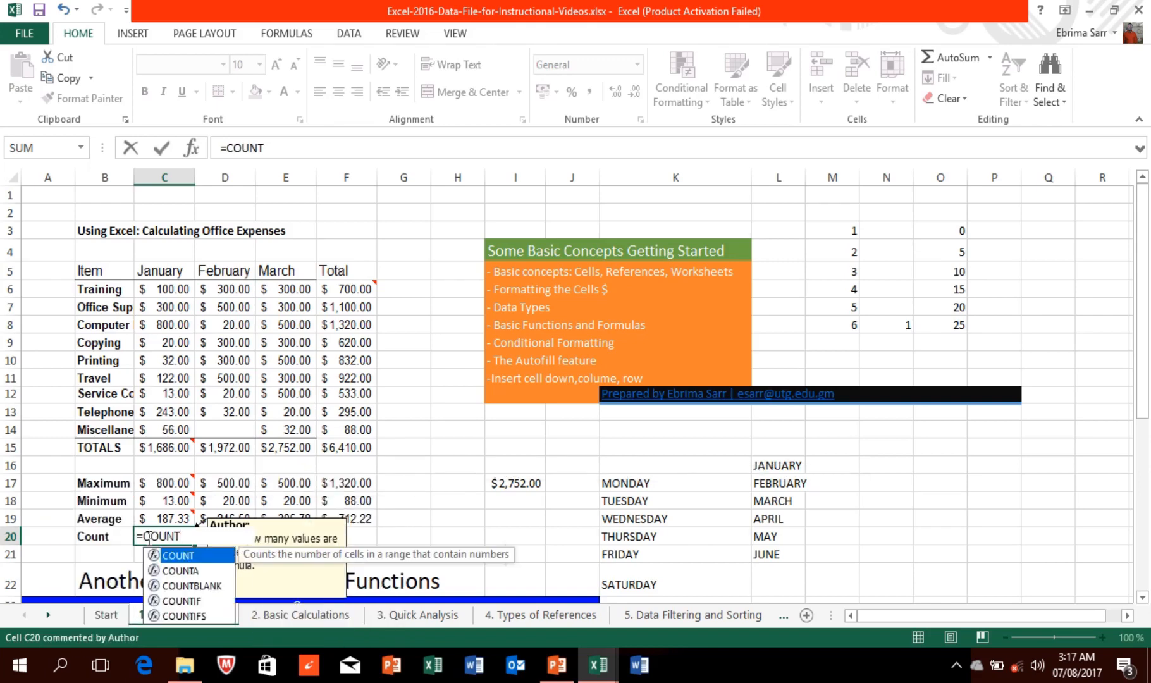
text(()
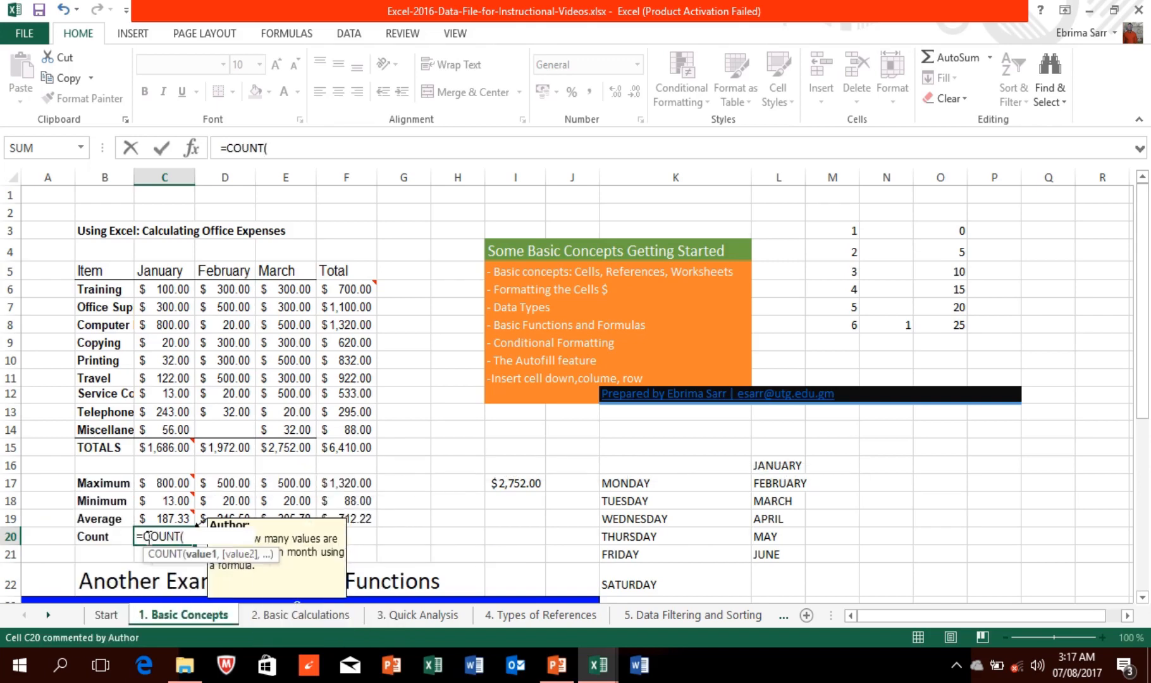
click(155, 287)
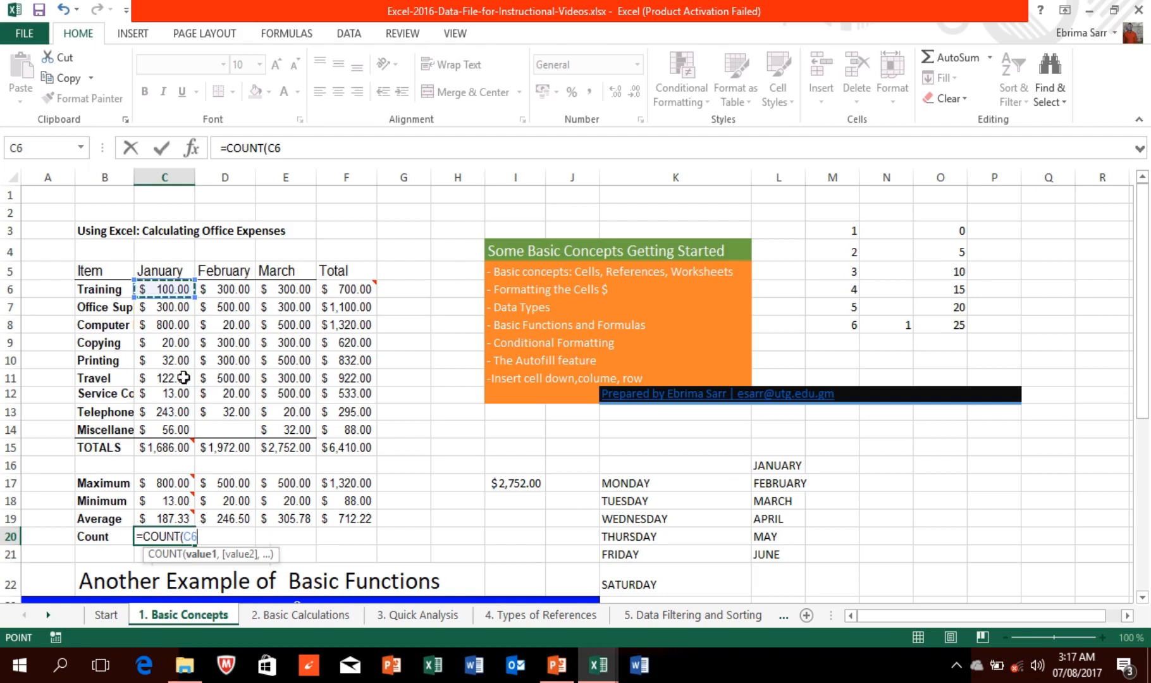
drag(170, 290, 174, 432)
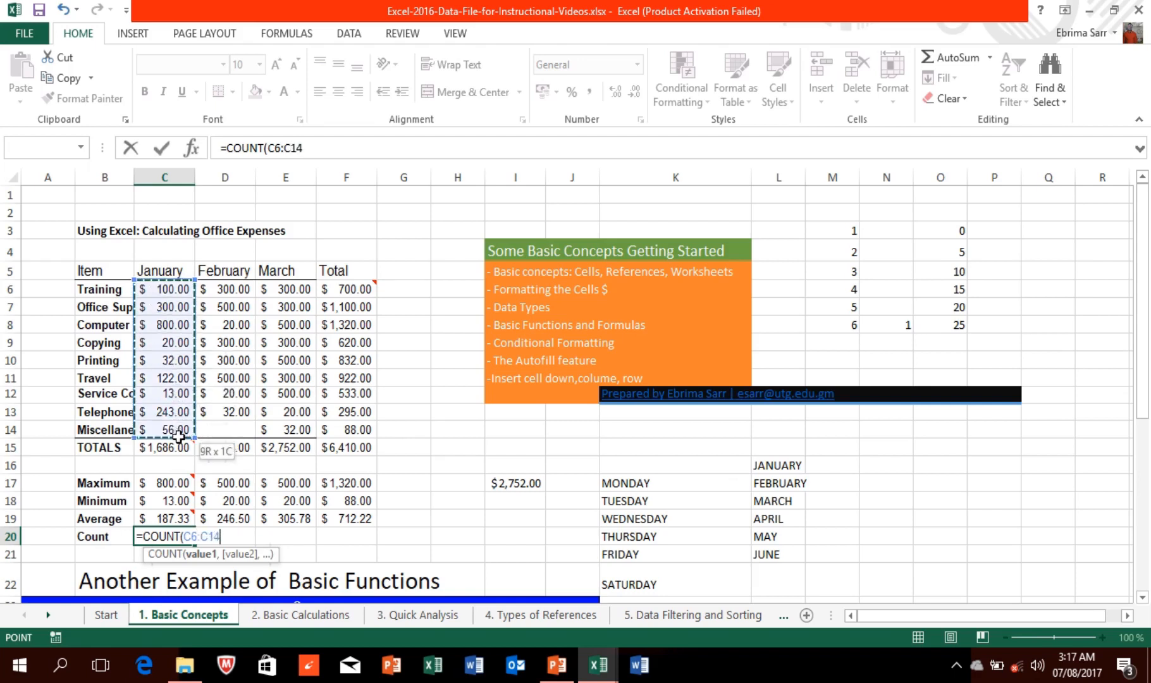
key(Return)
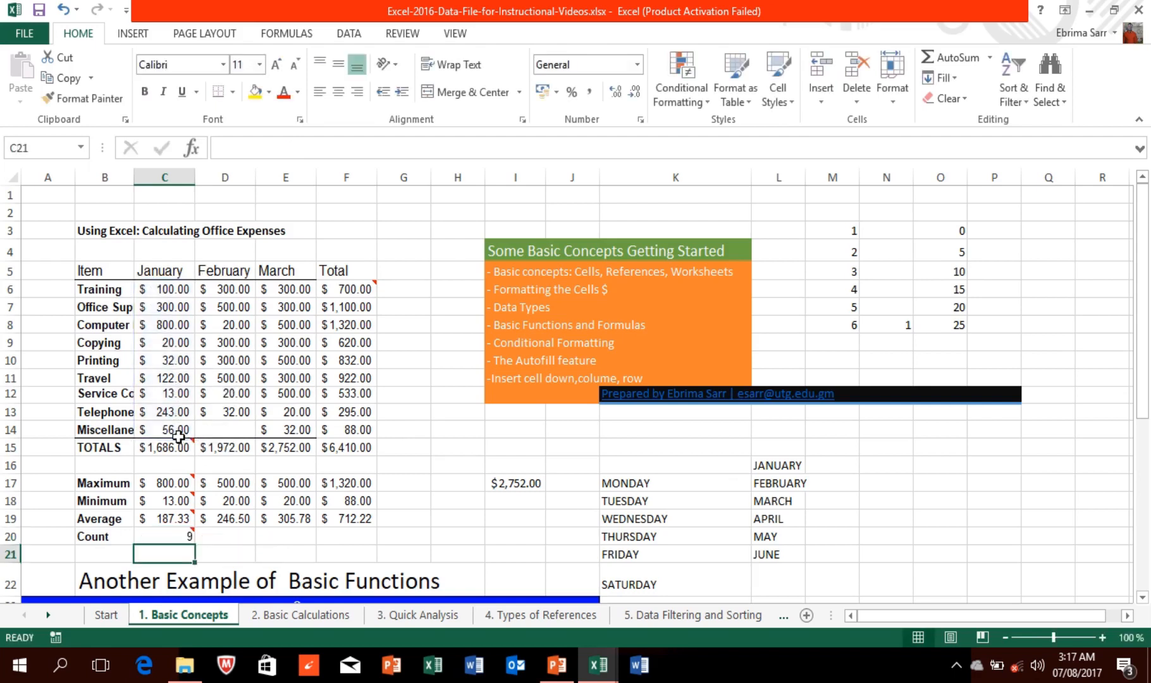
Step: Fill the COUNT formula across to F20, giving 9, 8, 9 and 9
click(172, 524)
click(177, 536)
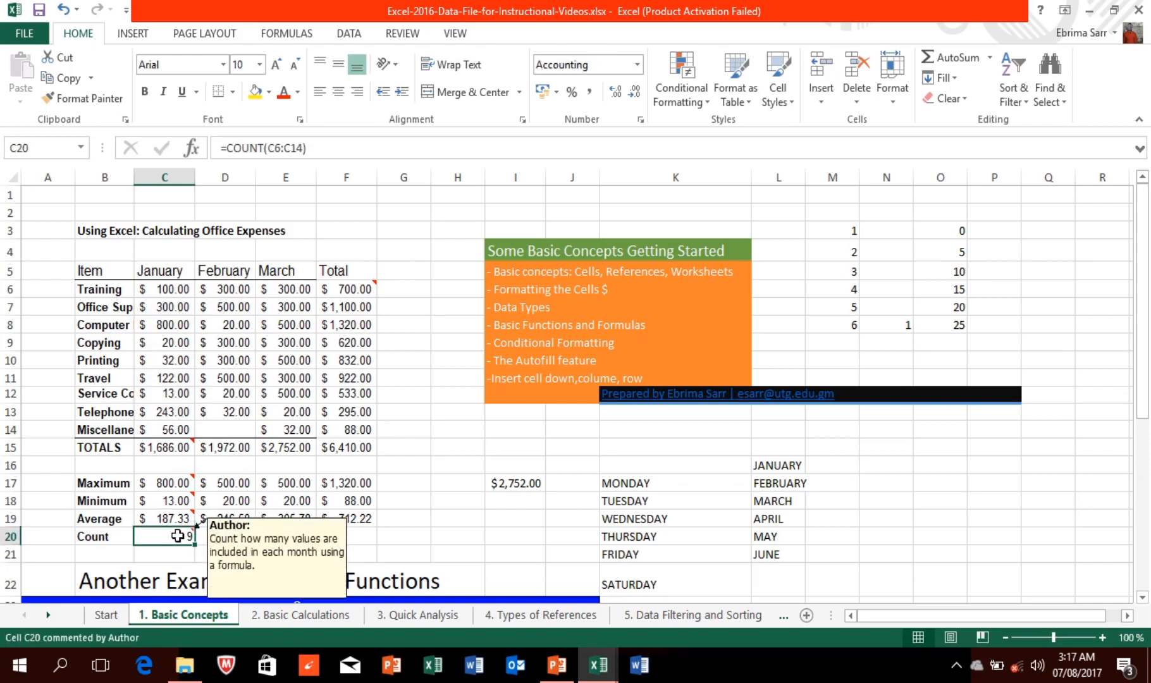
drag(196, 545, 358, 545)
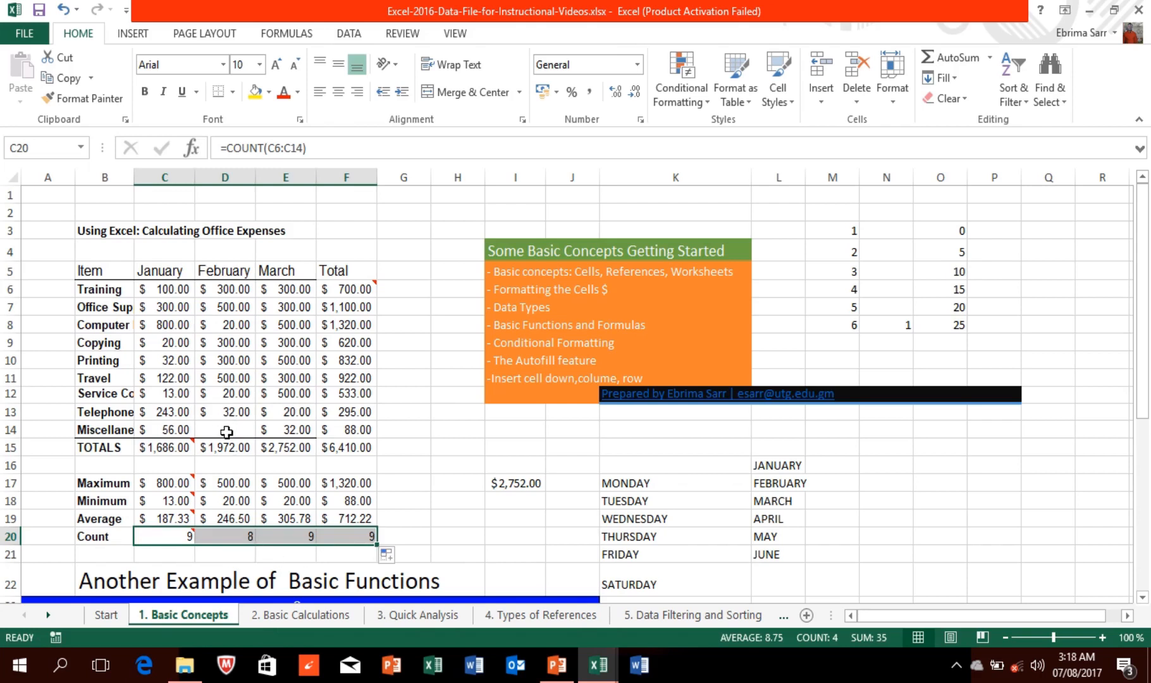
click(258, 533)
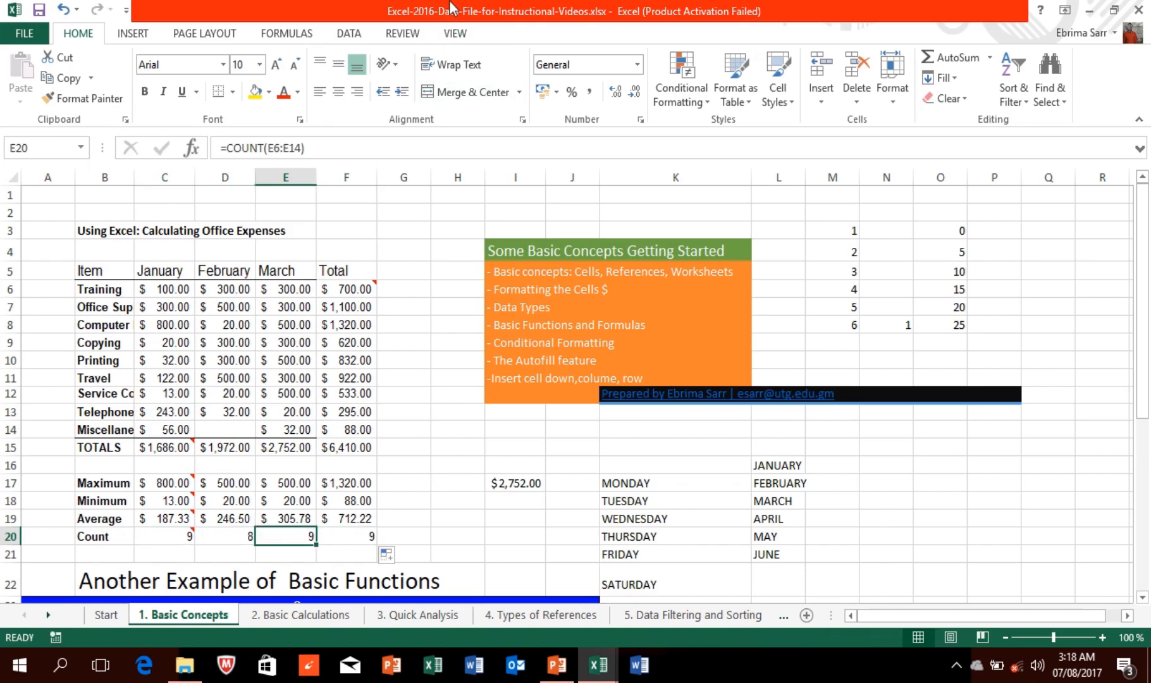
mouse_move(455, 10)
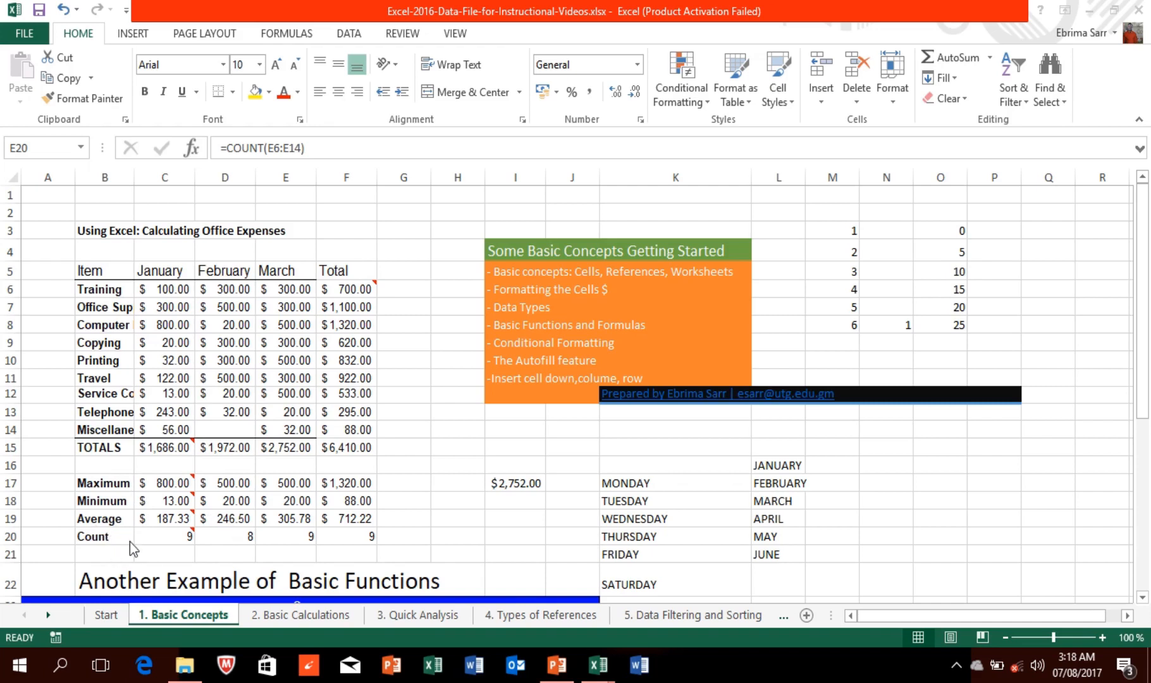
click(1144, 277)
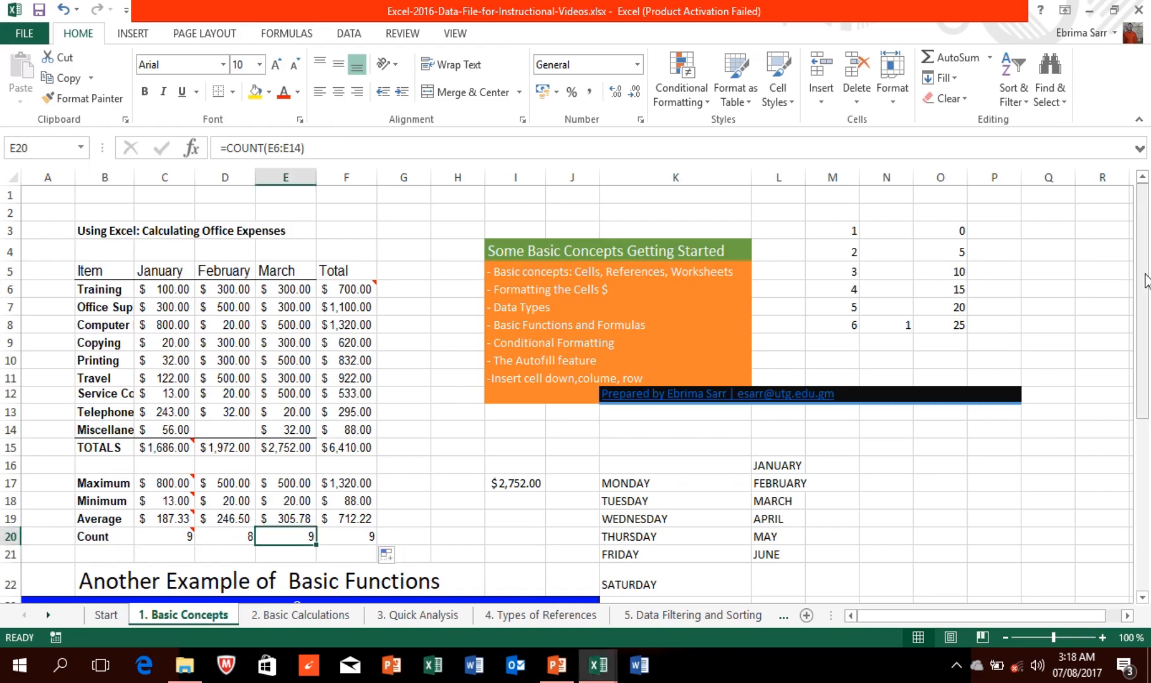
drag(1137, 313, 1137, 450)
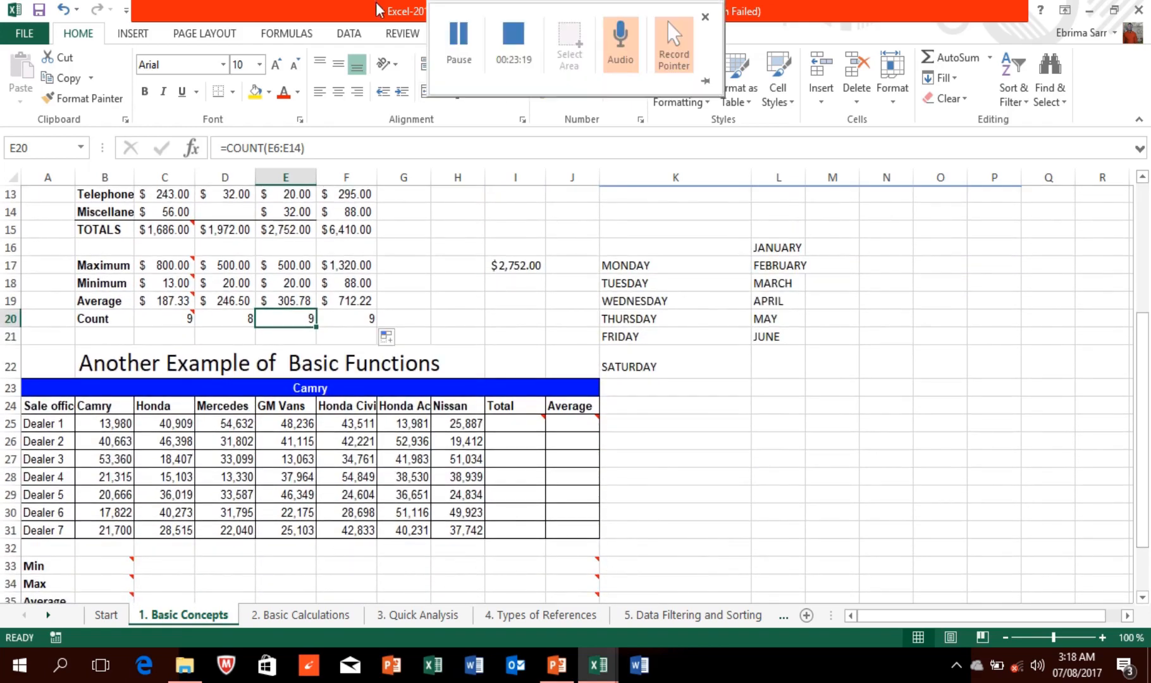
click(458, 38)
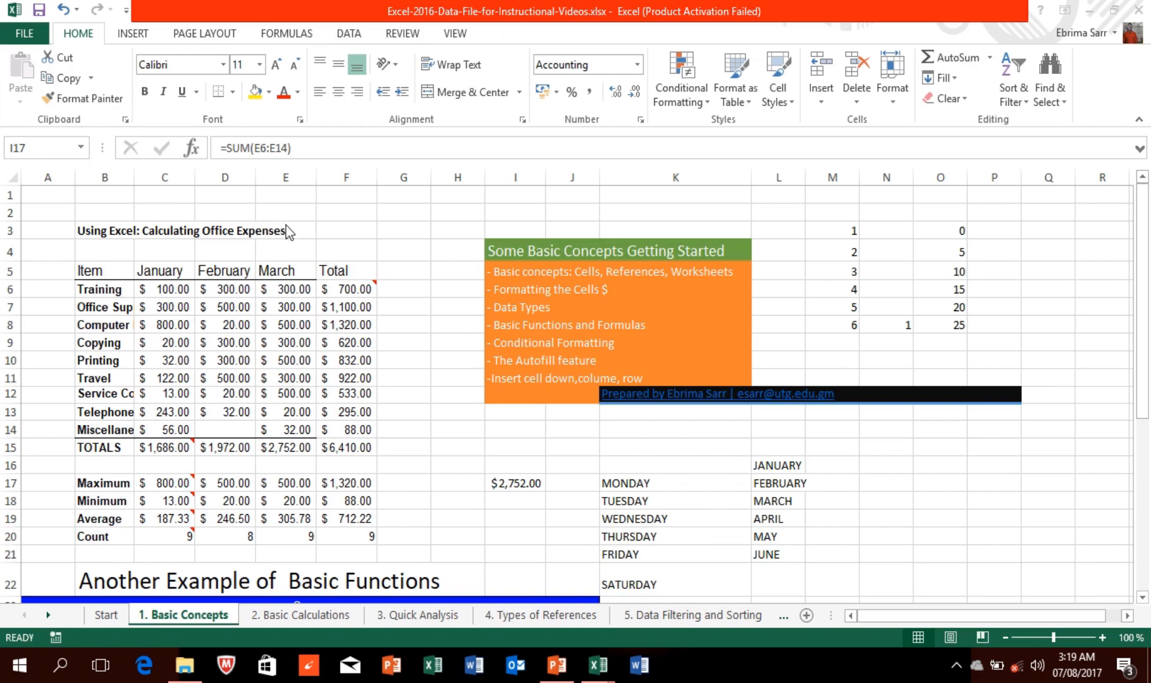
Step: Merge B3:E3, enlarge the title to 12, apply Heading 1, then select B5:F15
click(92, 227)
drag(89, 227, 279, 230)
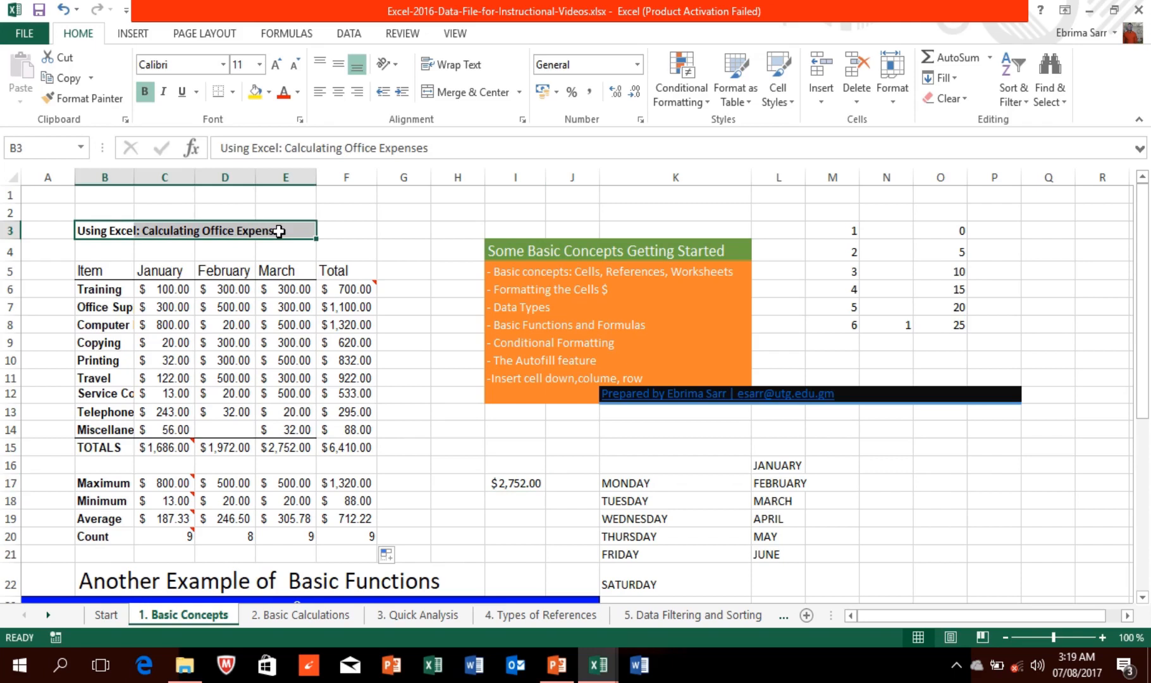
click(466, 93)
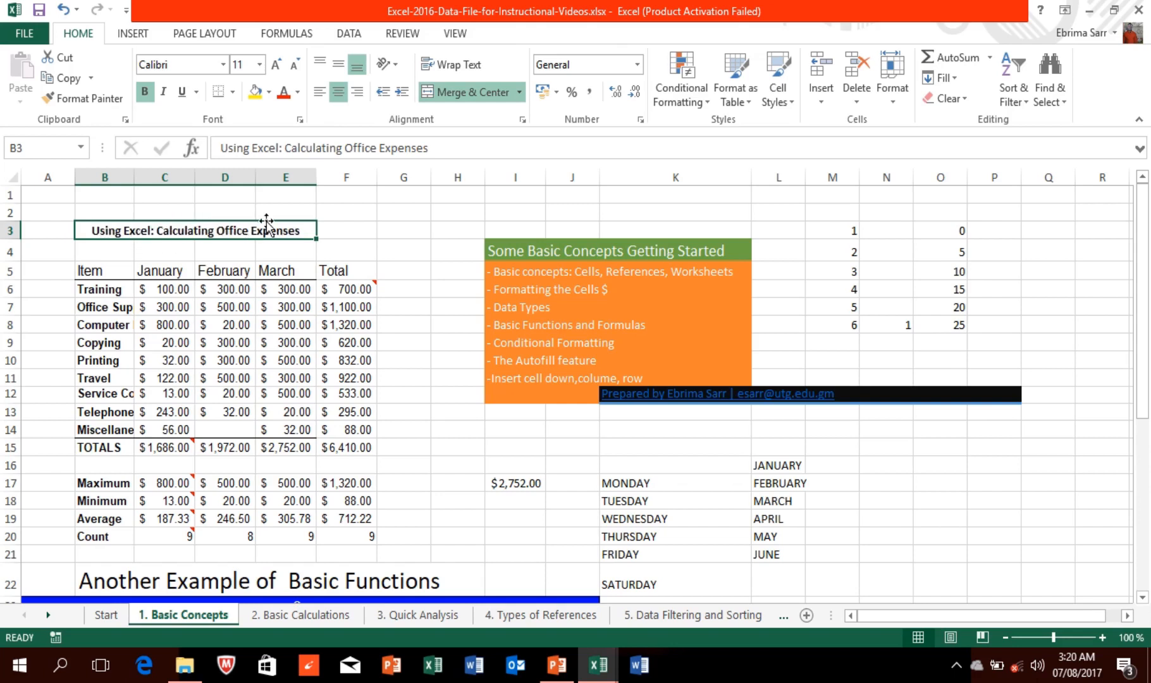
click(276, 66)
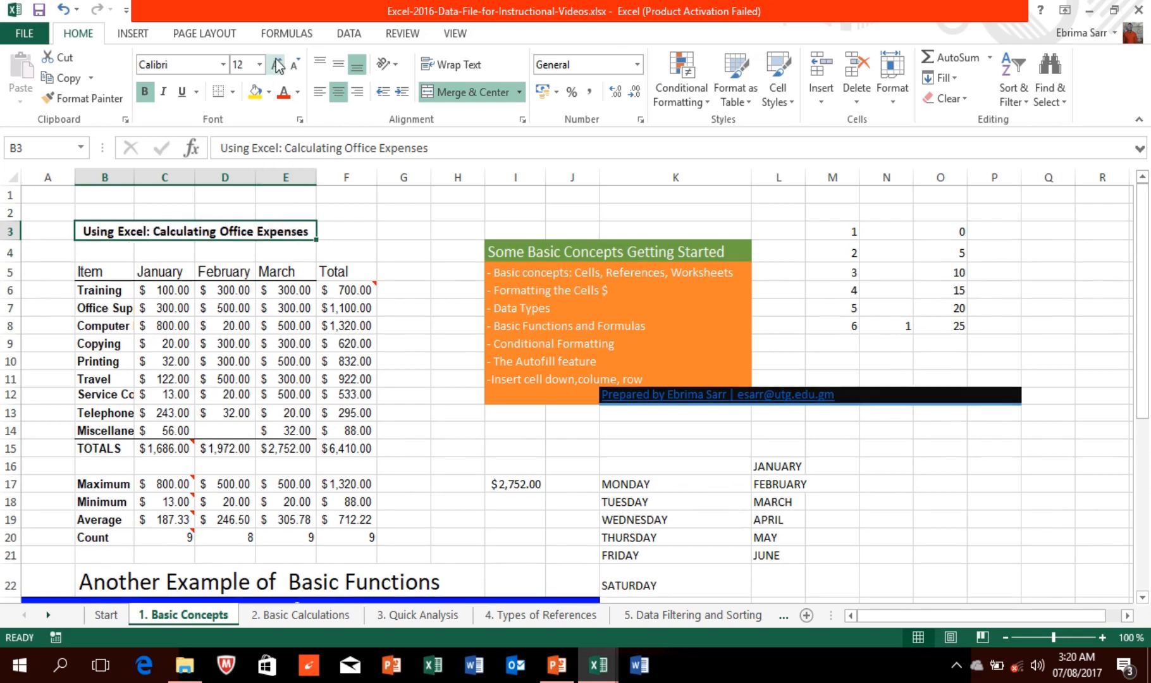
click(297, 95)
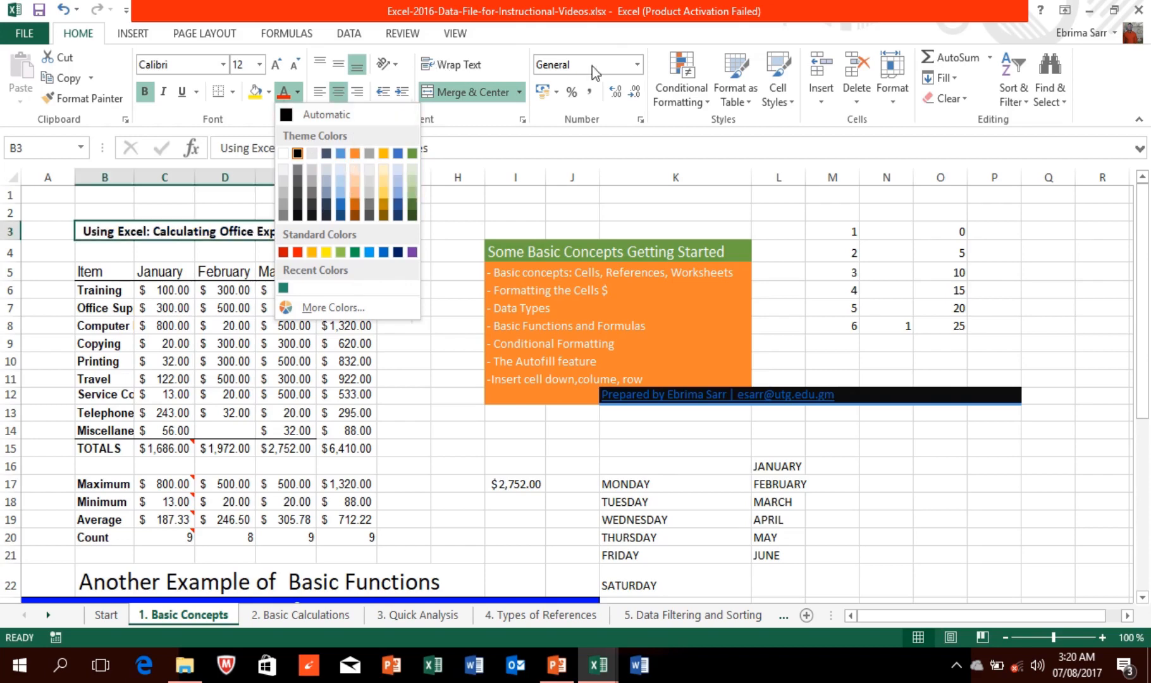
click(785, 98)
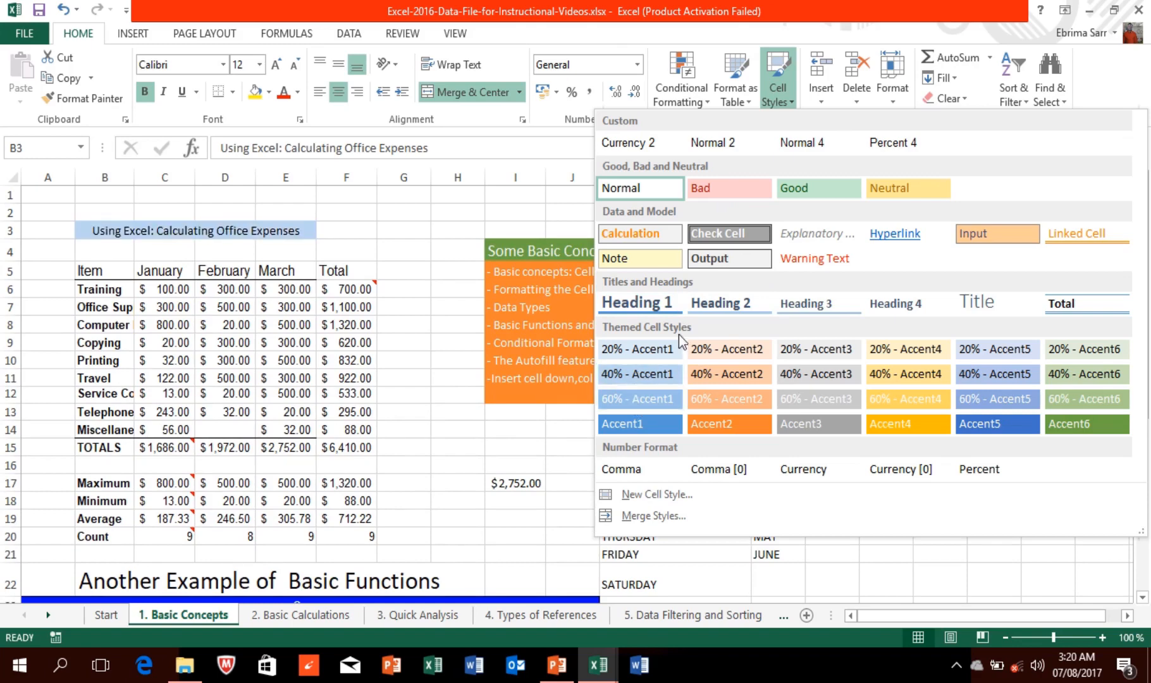
click(651, 302)
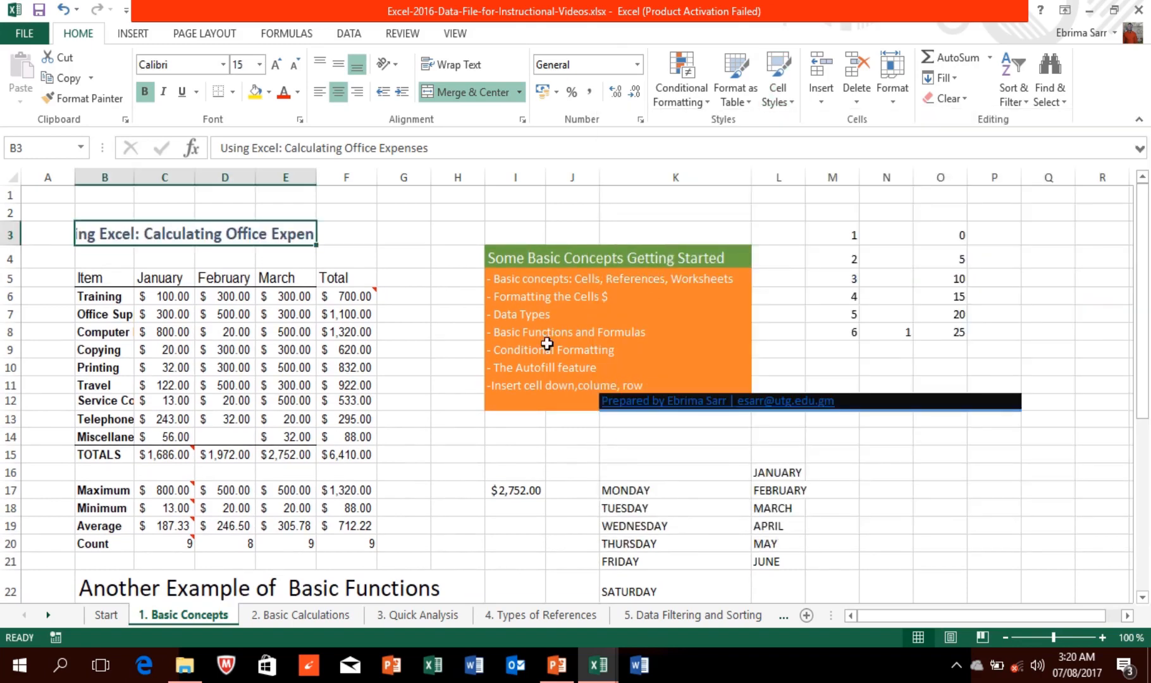
click(107, 282)
drag(110, 281, 328, 462)
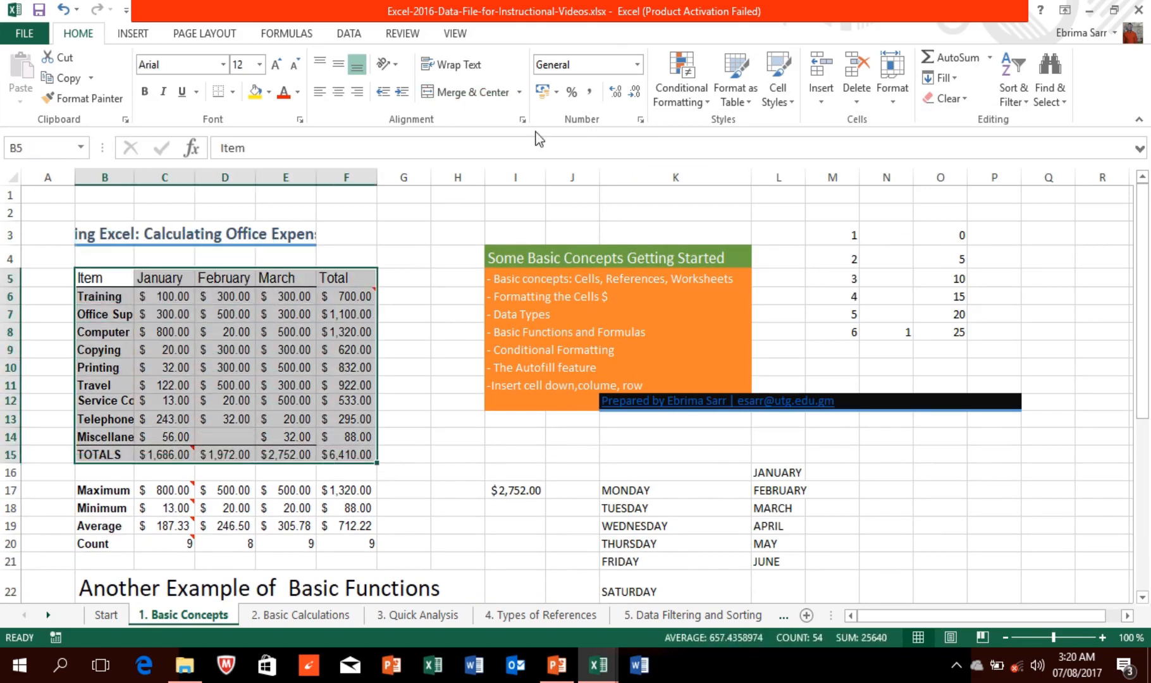
Step: Format B5:F15 as a table with headers in orange Table Style Light 10
click(781, 91)
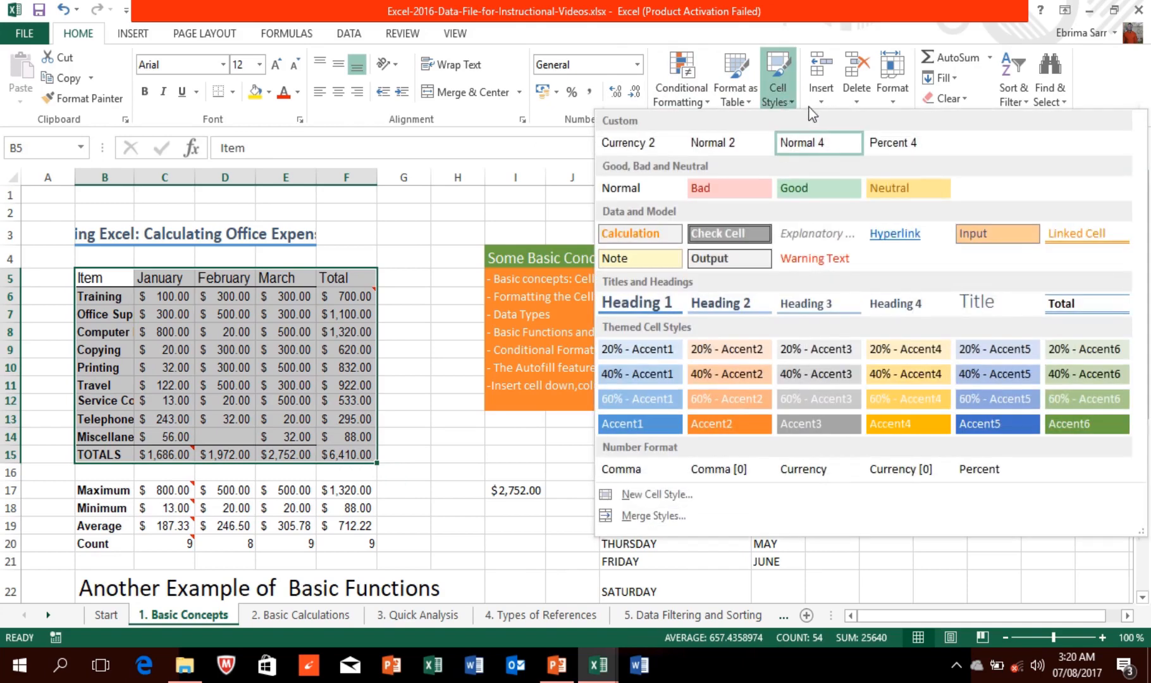
click(741, 80)
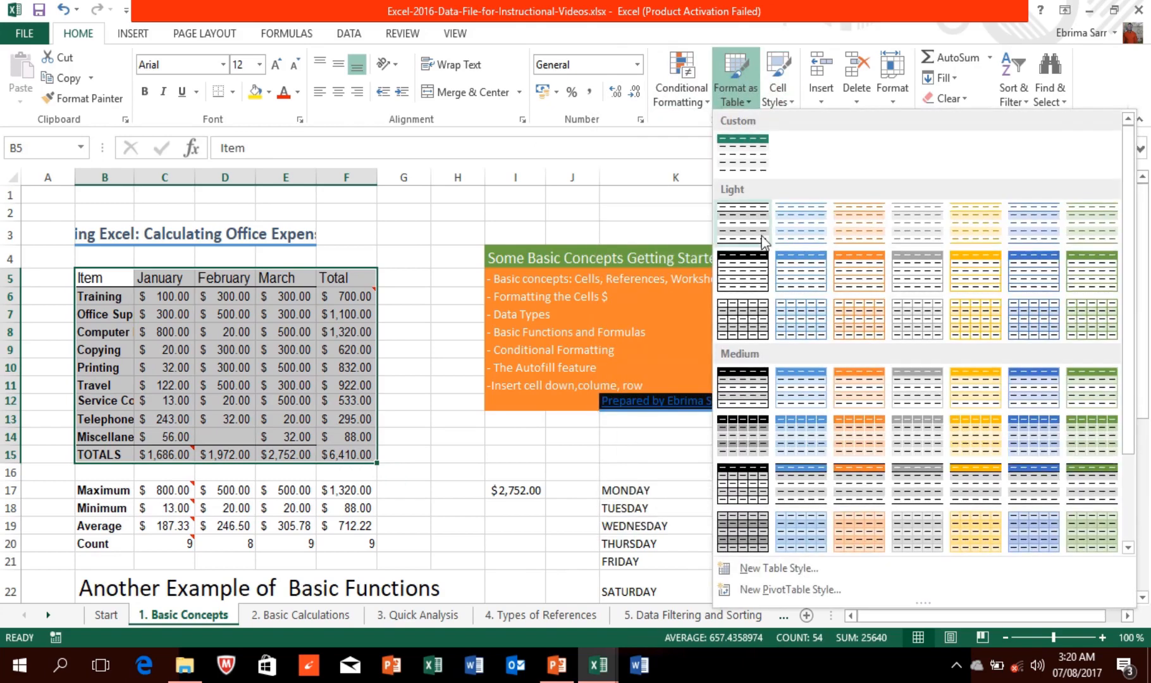
click(801, 270)
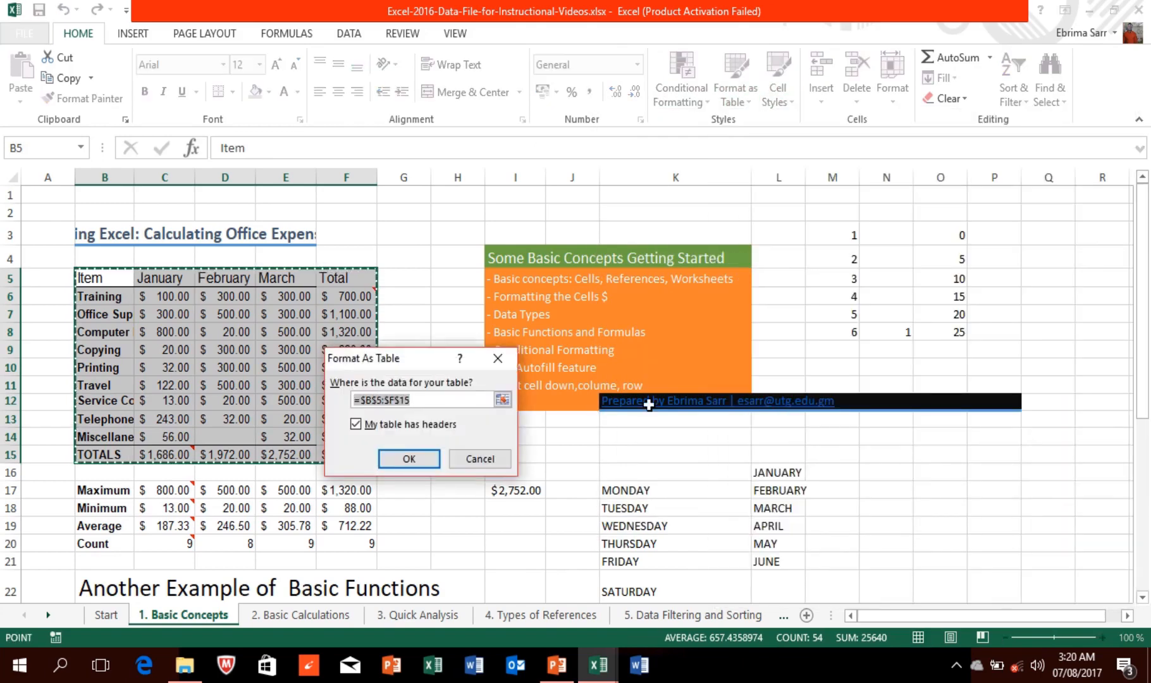
click(426, 461)
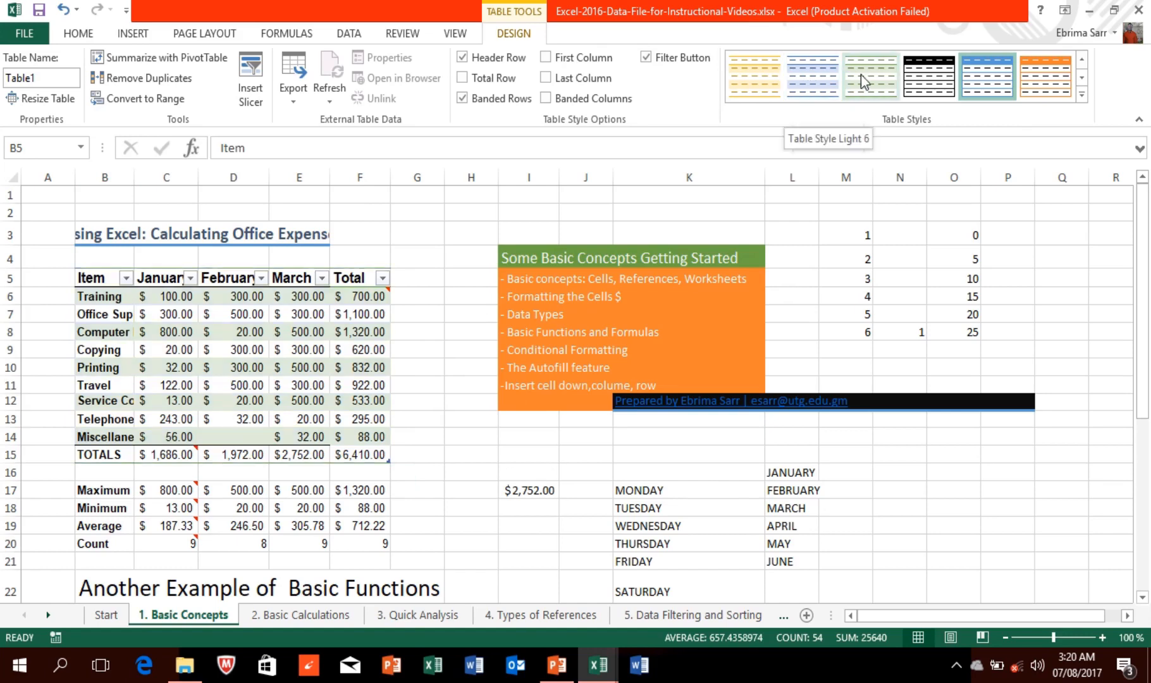
click(1050, 85)
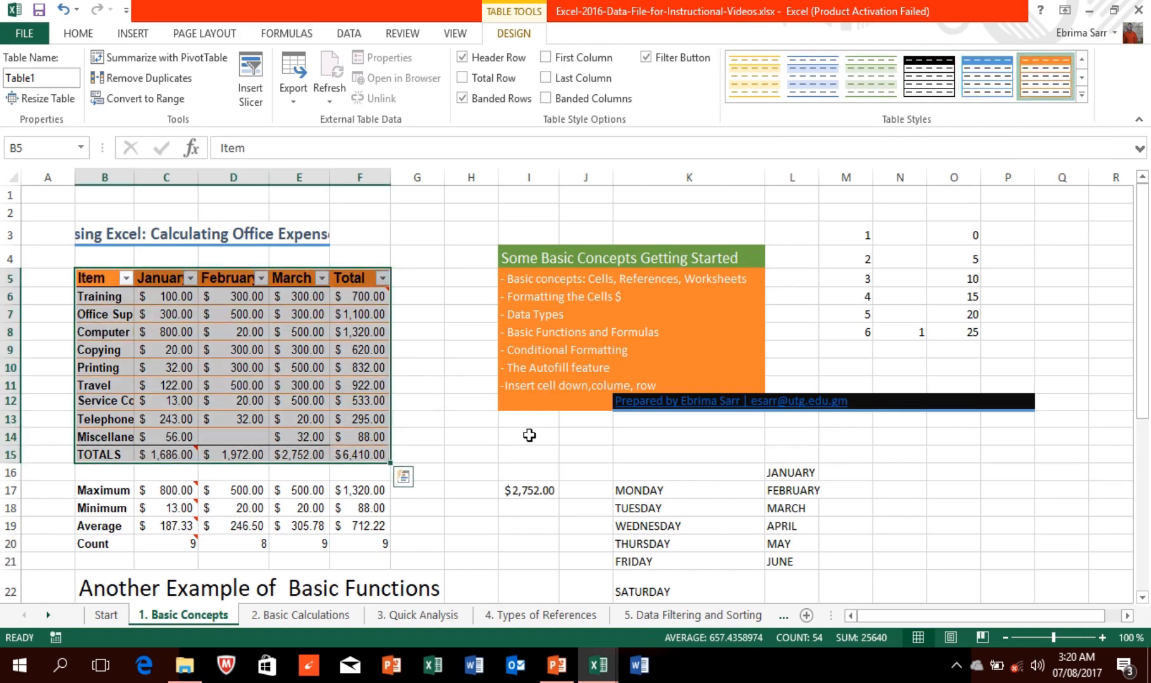
click(449, 435)
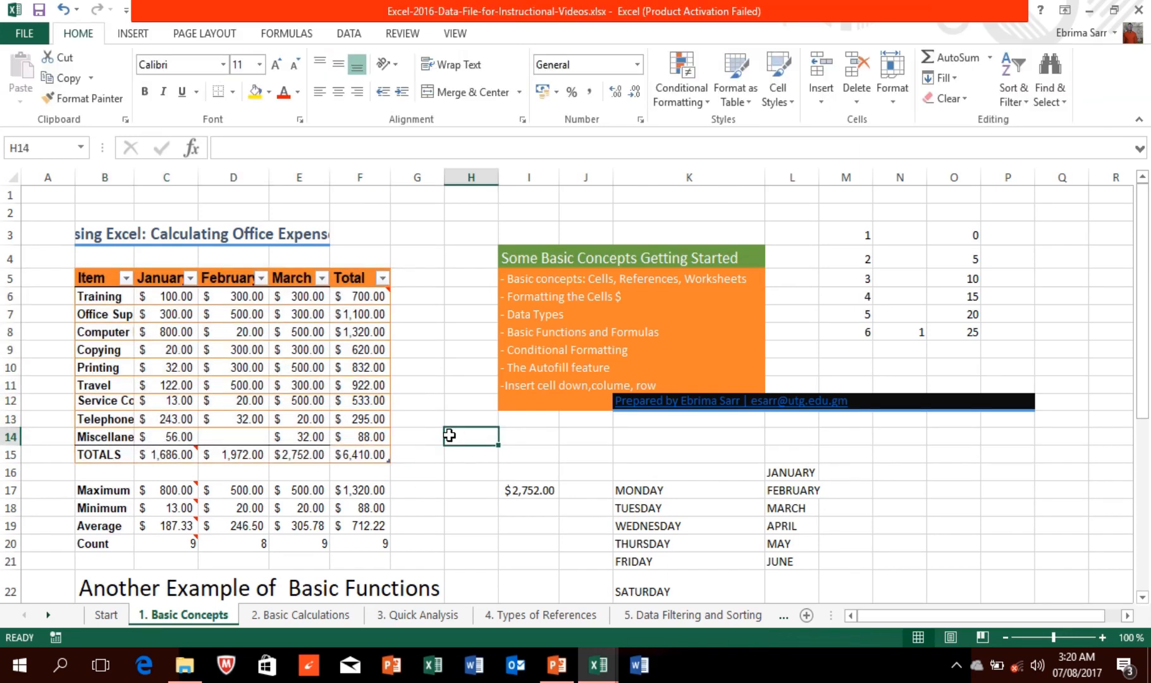
click(423, 433)
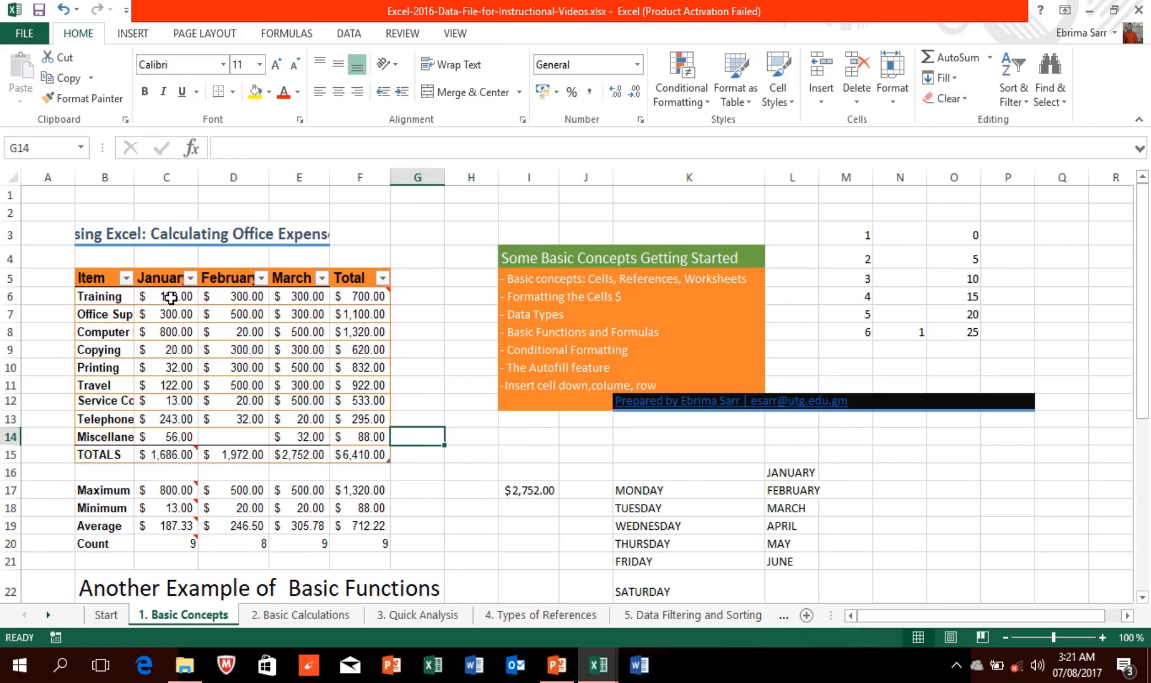
Step: Select C6:E15 and review the Conditional Formatting options, from Highlight Cells to Icon Sets
drag(171, 296, 295, 454)
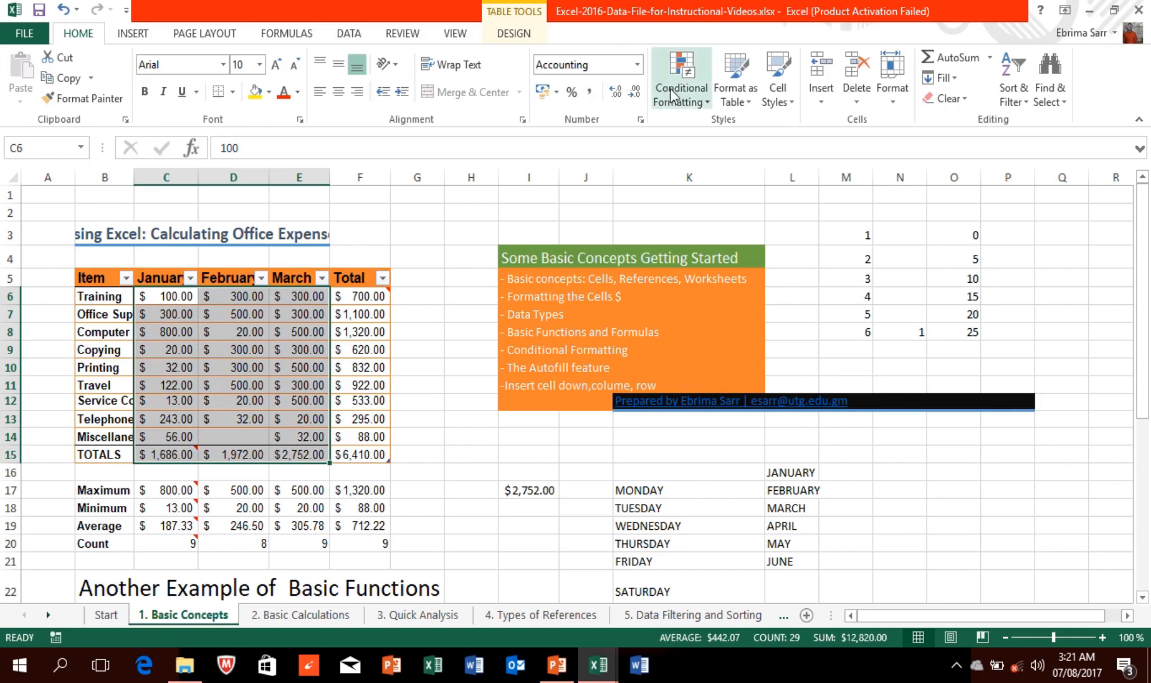
click(709, 105)
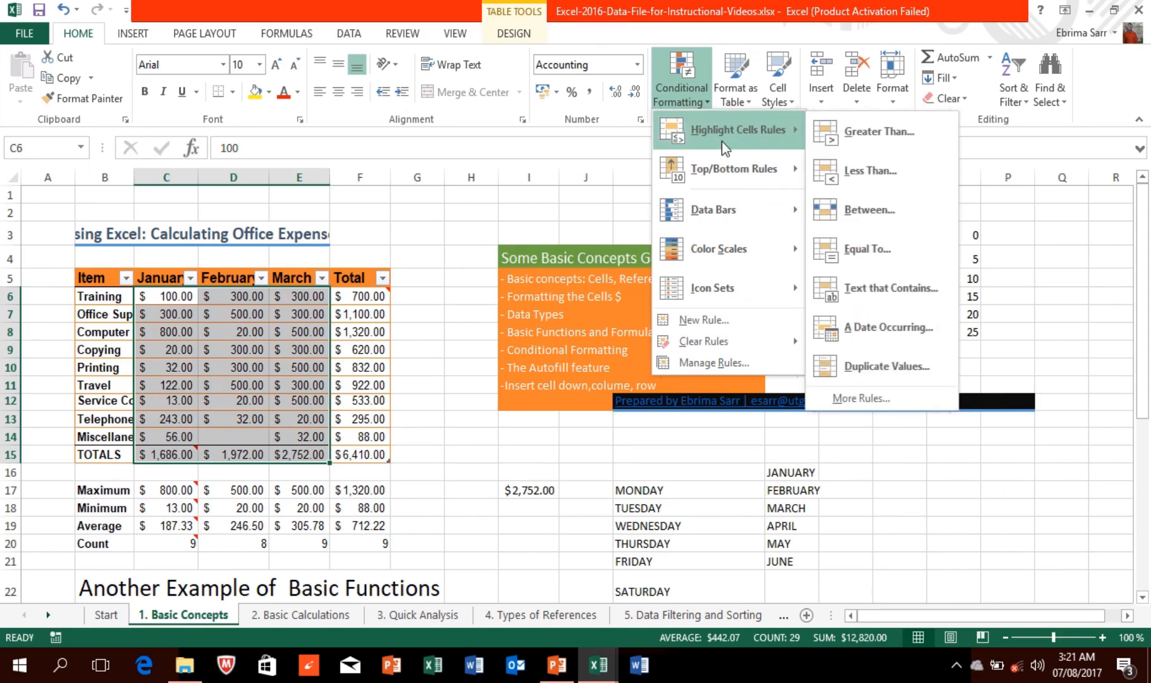
mouse_move(792, 164)
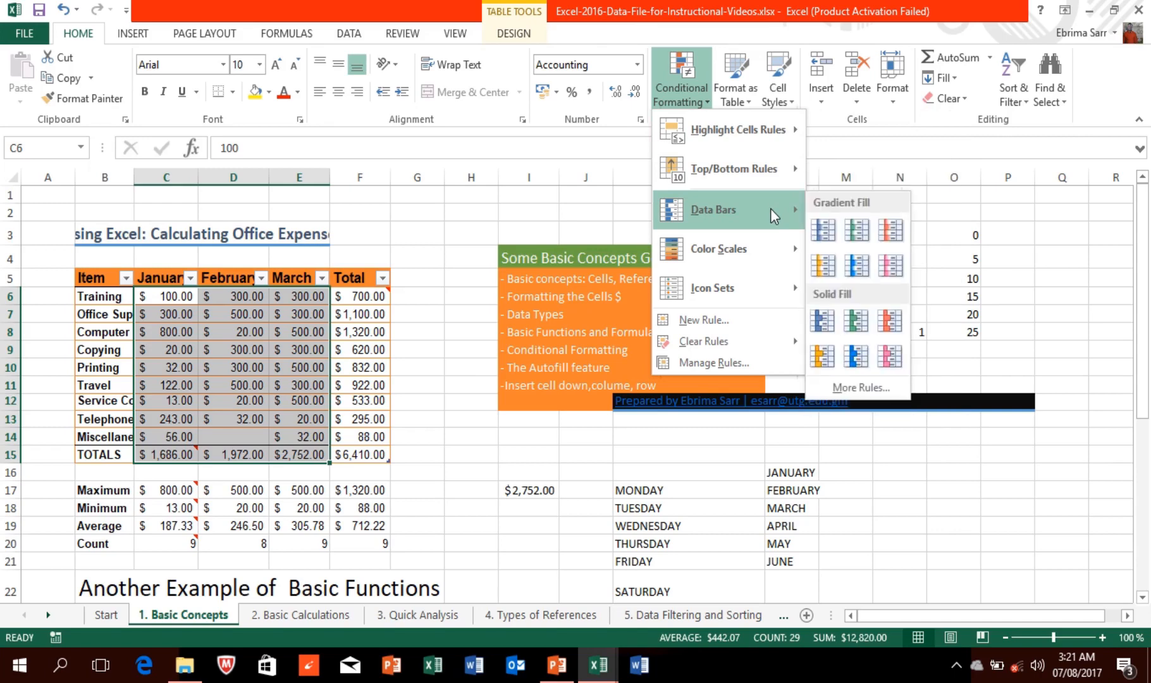
mouse_move(765, 241)
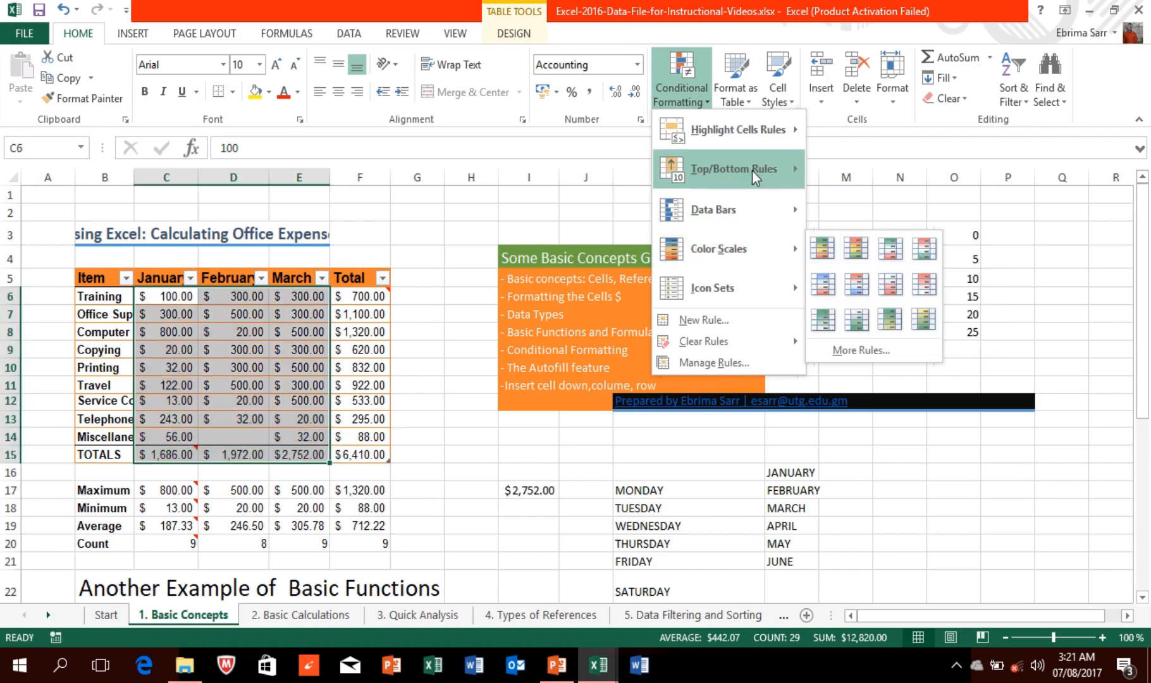
mouse_move(765, 133)
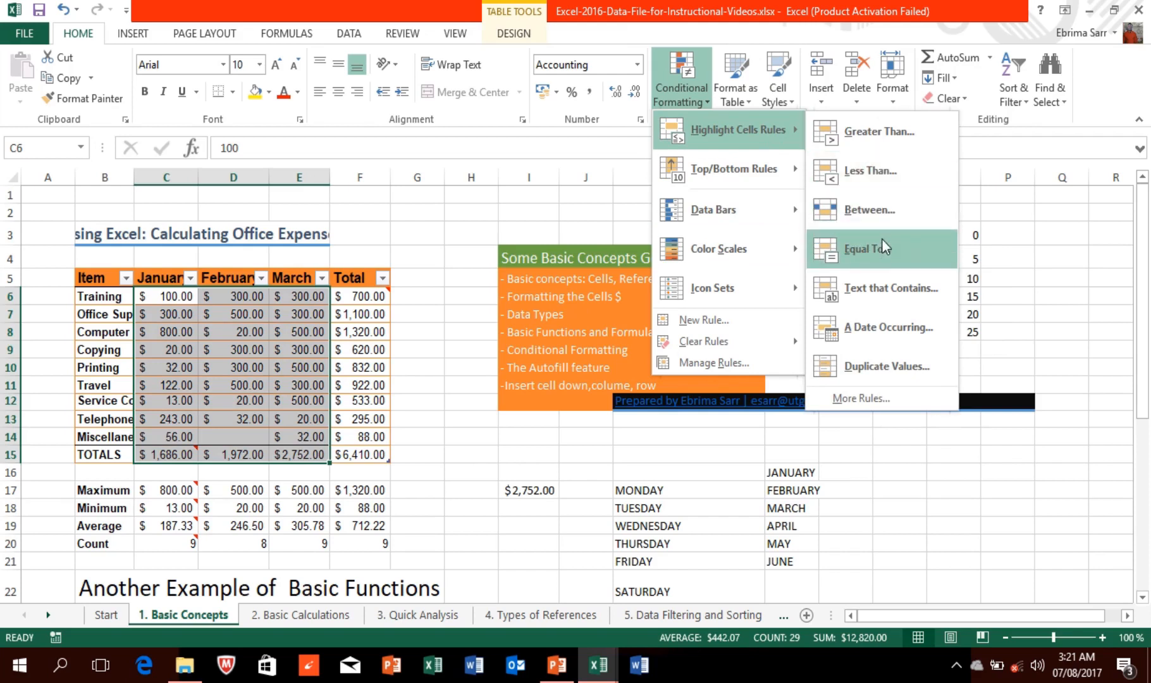
mouse_move(781, 185)
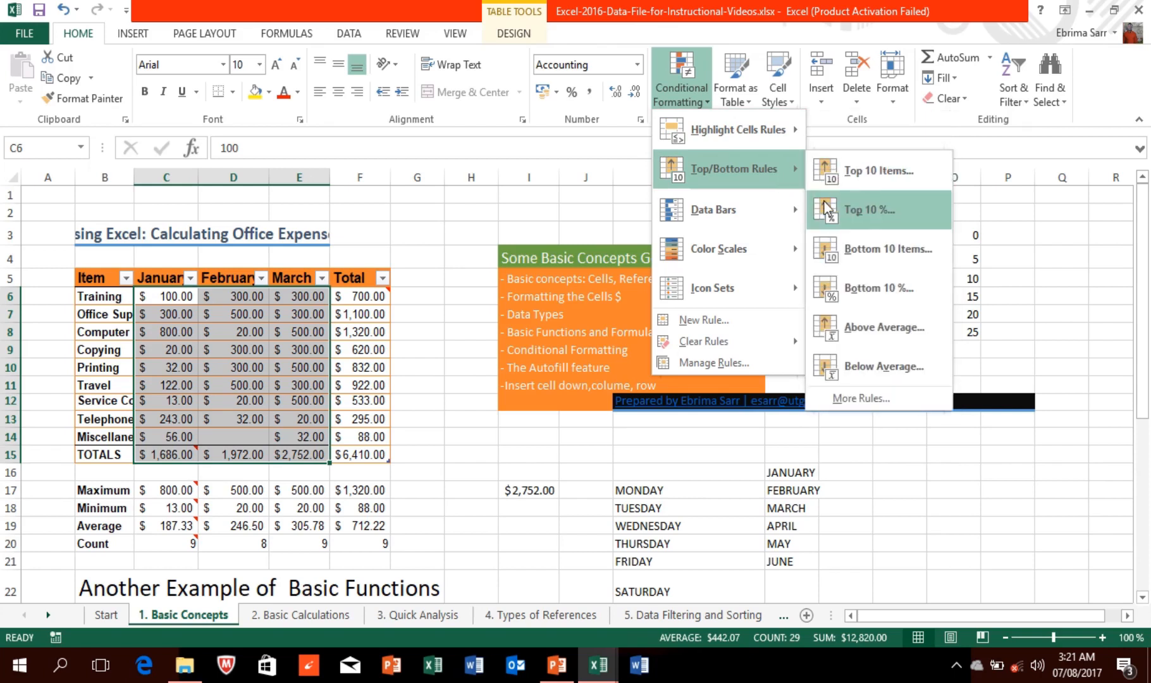
mouse_move(762, 209)
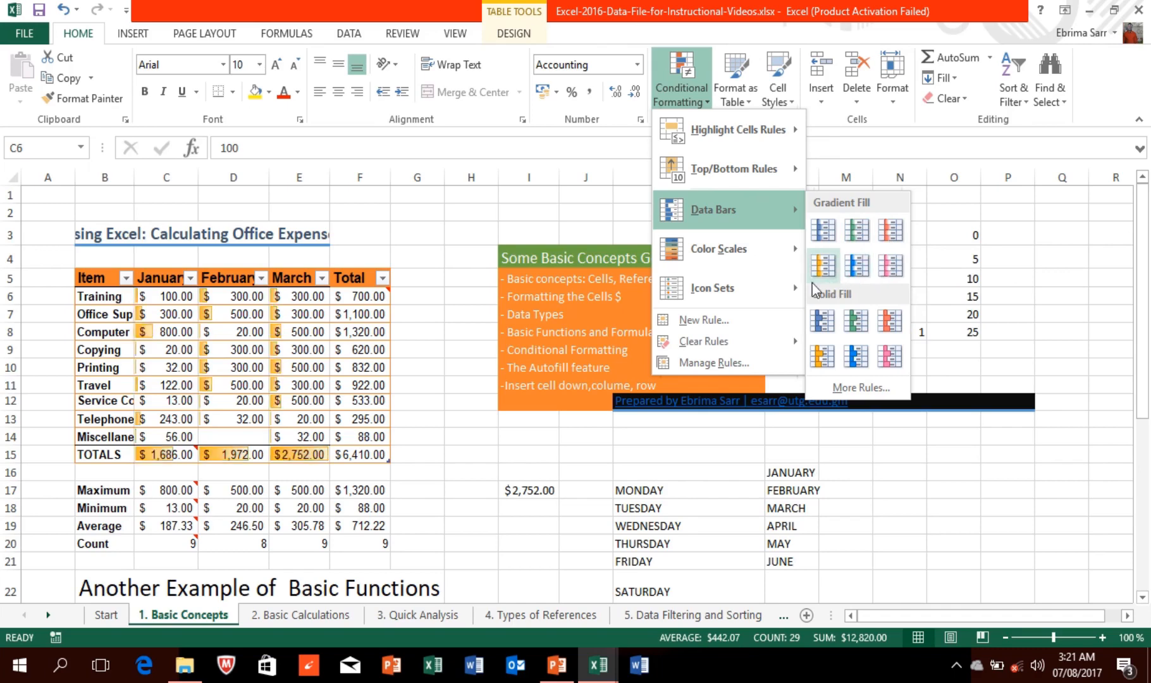
mouse_move(716, 256)
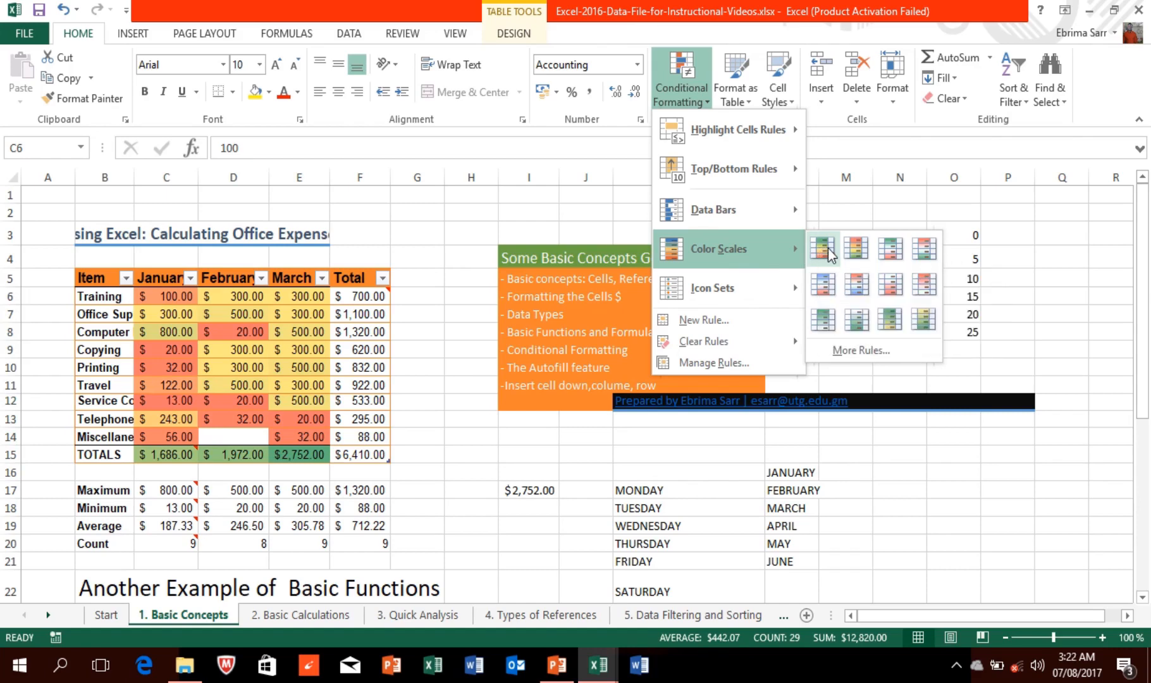
mouse_move(748, 284)
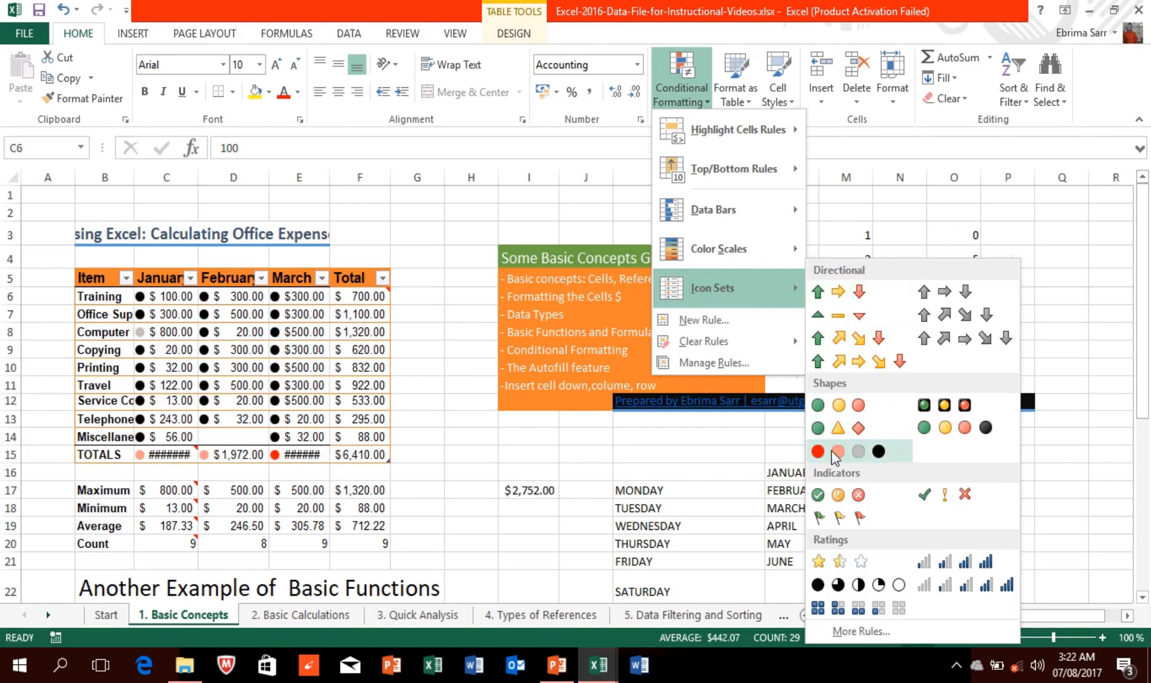
Step: Discard a started New Rule and apply the first Green-Yellow-Red colour scale to C6:E15
click(715, 323)
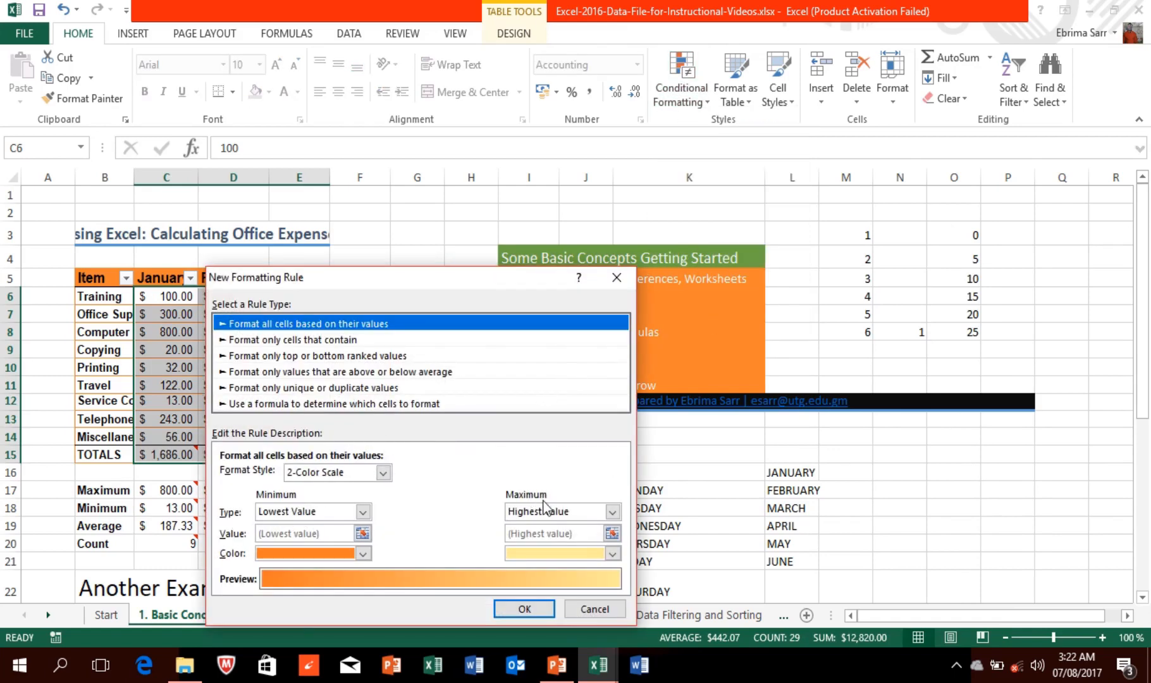
click(595, 609)
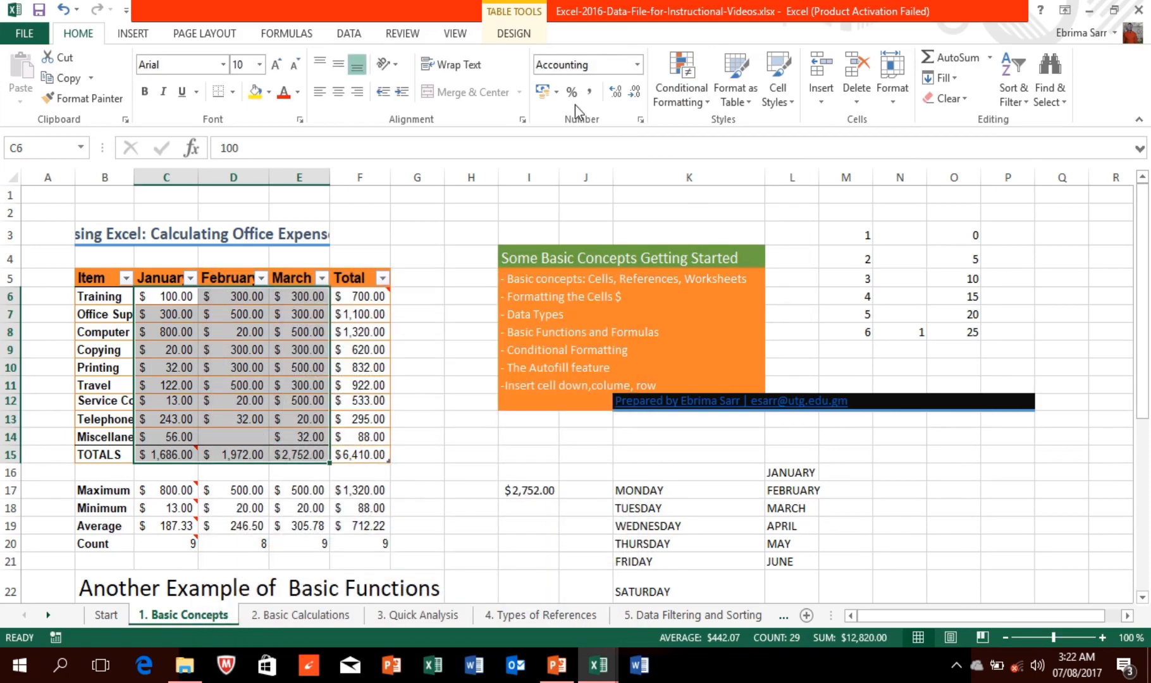
click(670, 82)
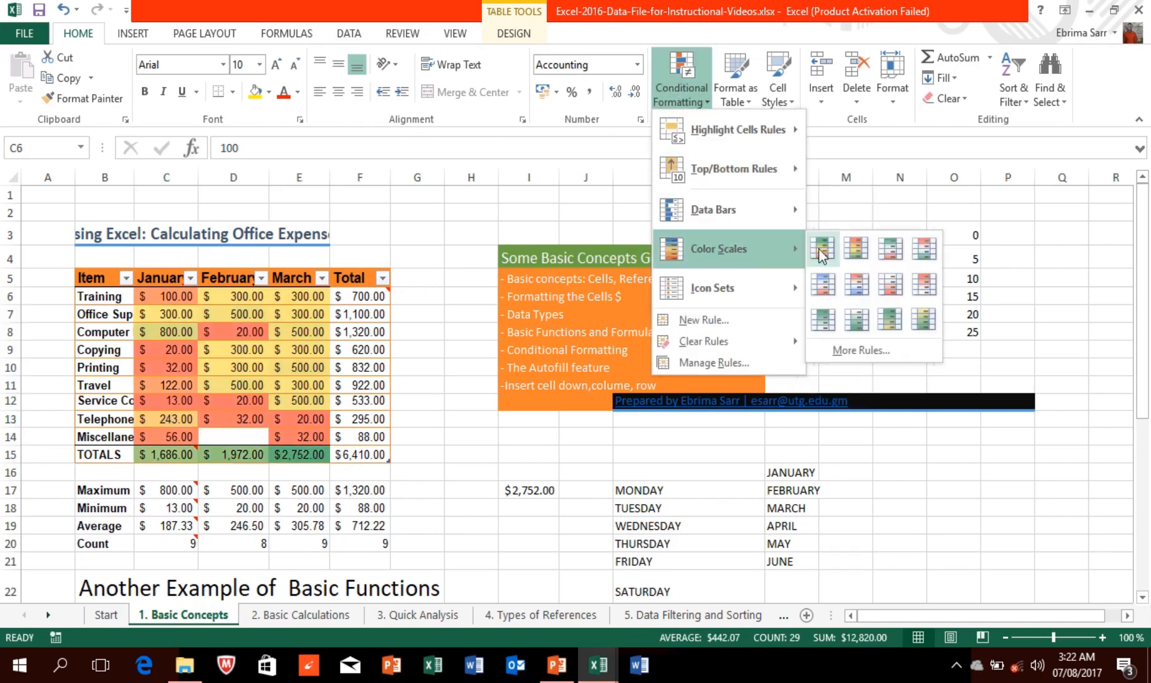
click(820, 252)
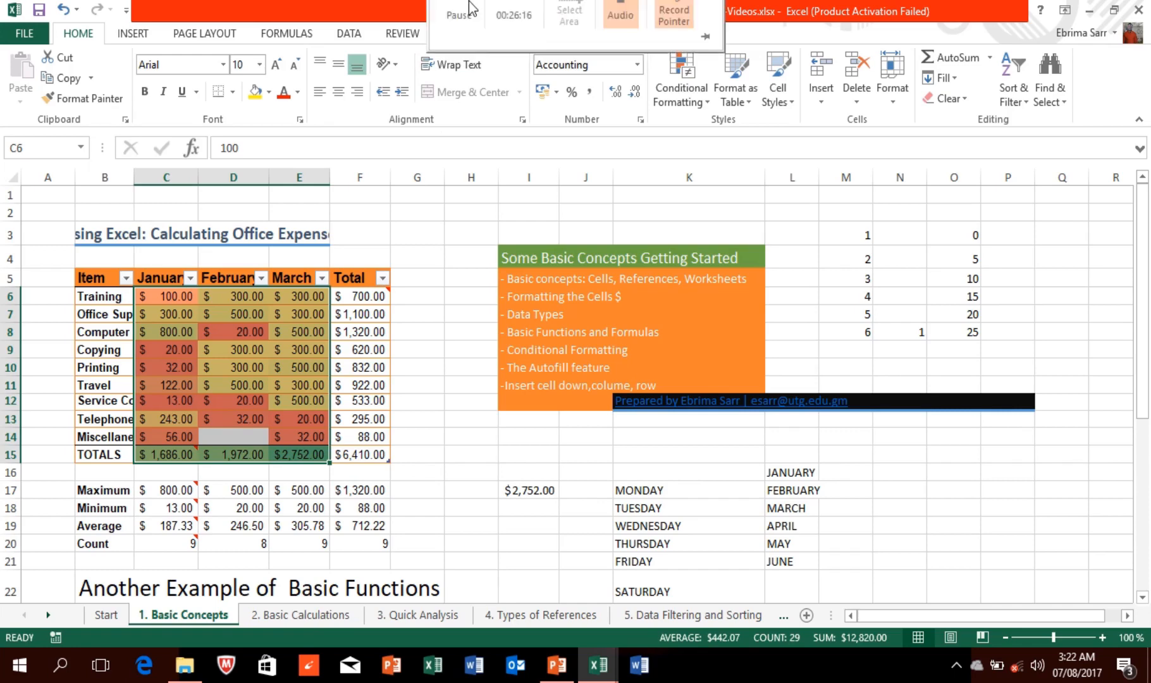
click(456, 39)
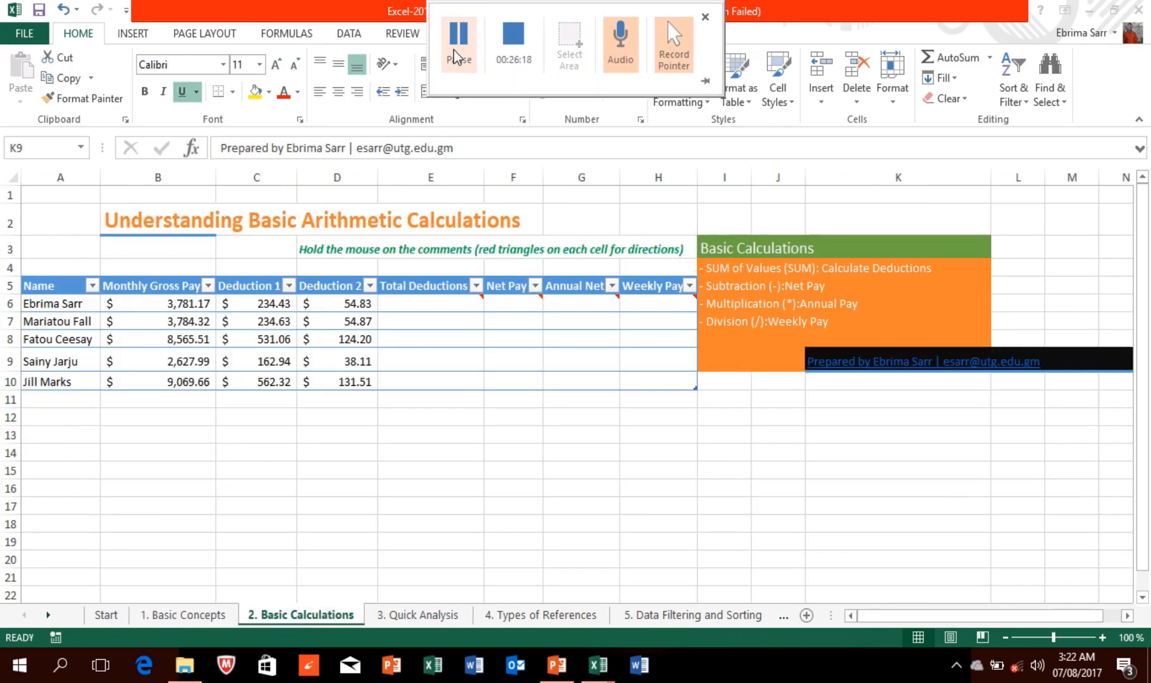
click(194, 614)
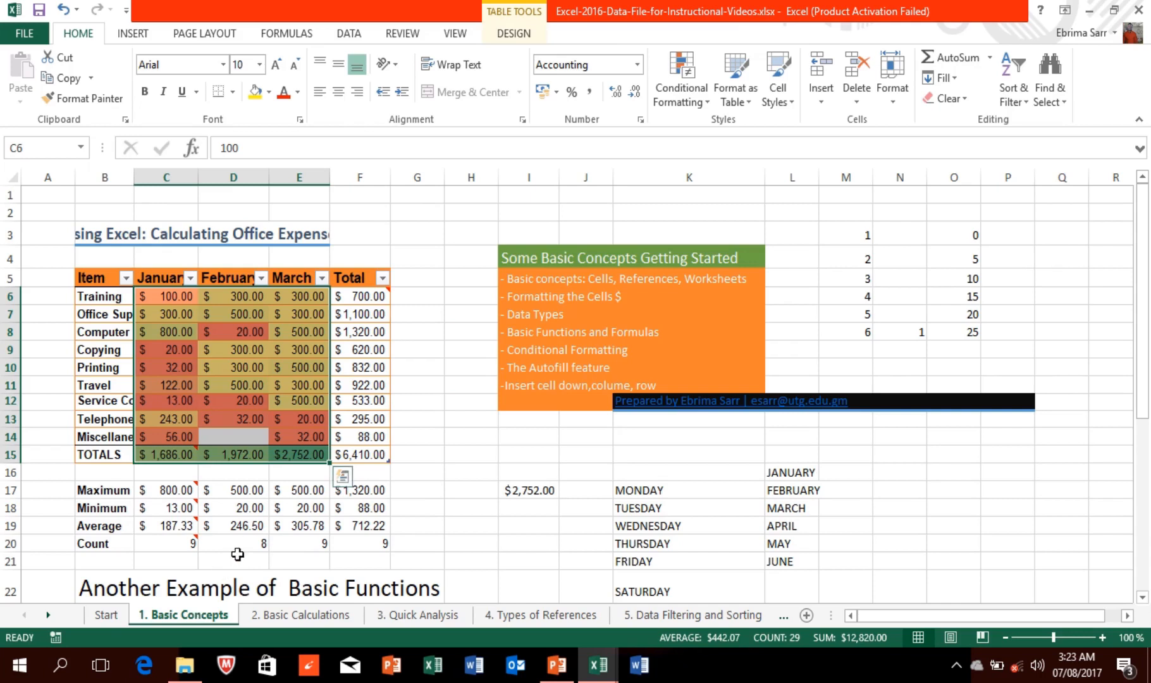
mouse_move(420, 5)
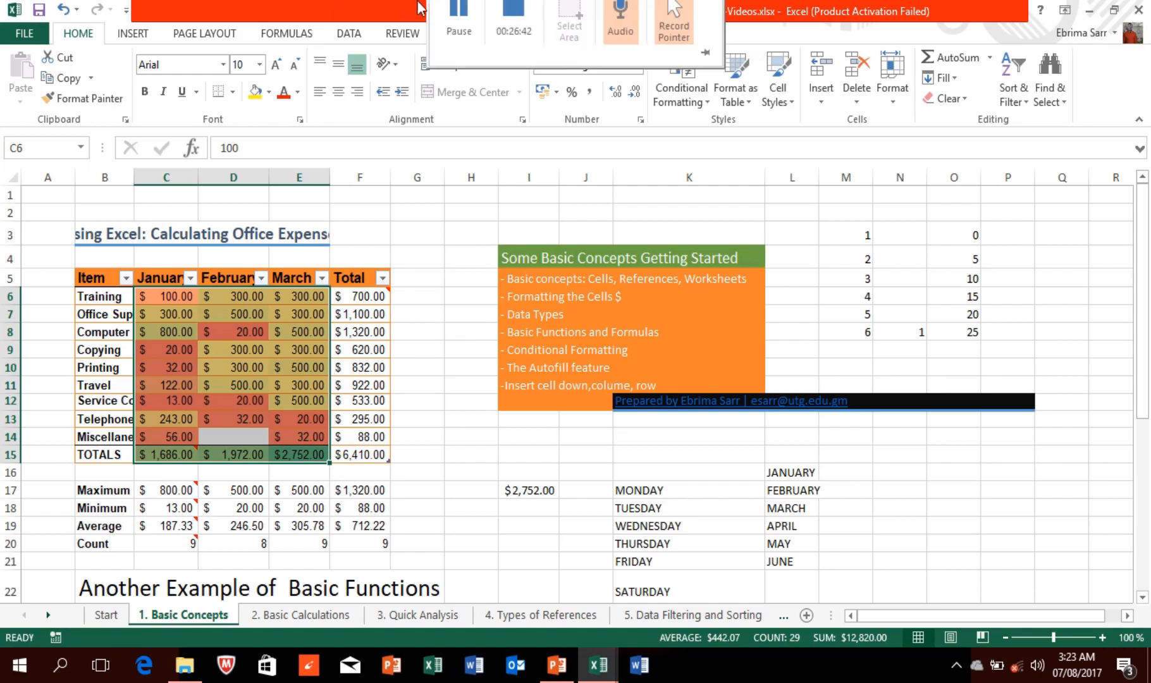
click(462, 41)
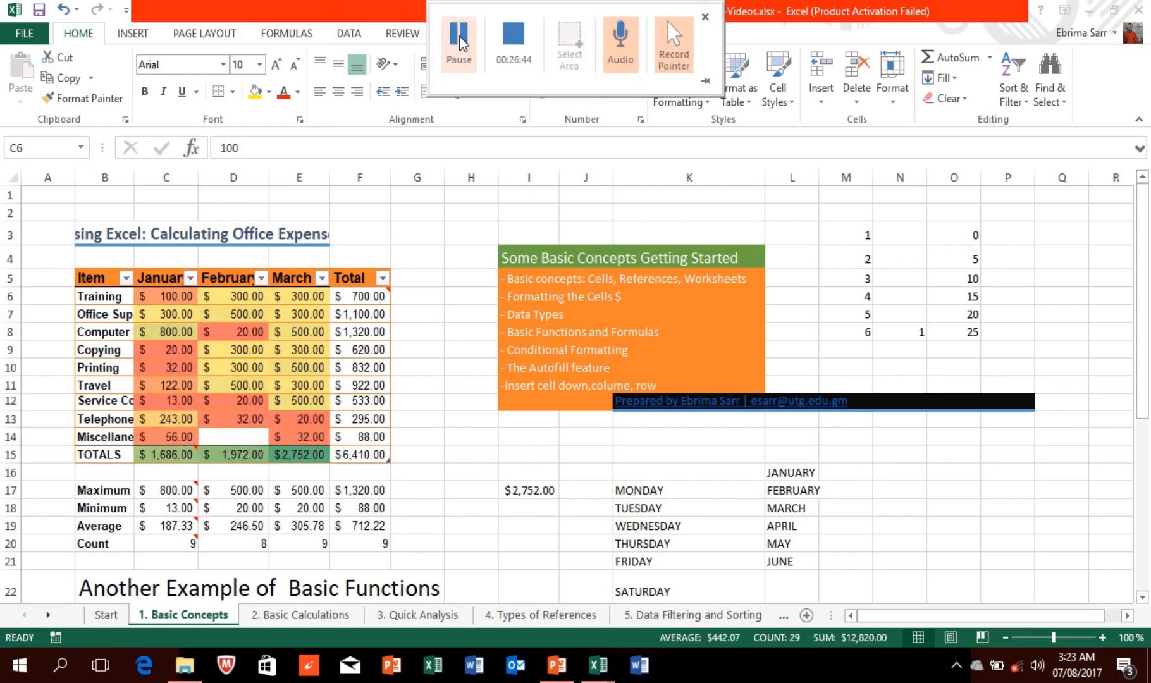
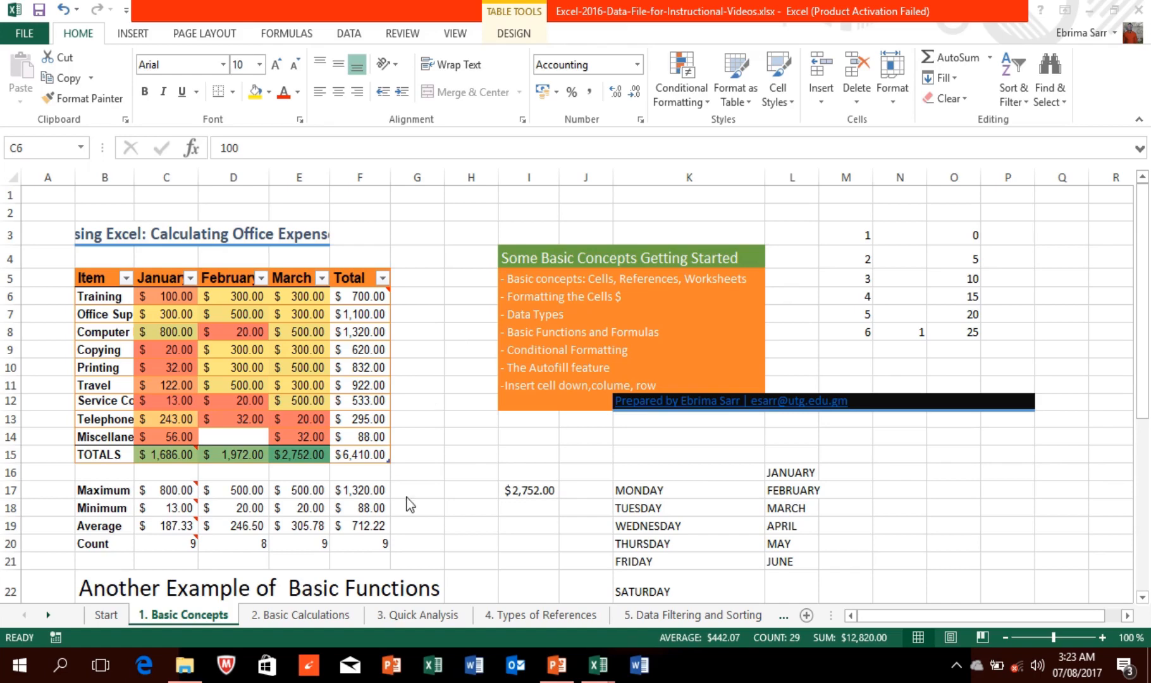
Step: Switch to the '2. Basic Calculations' payroll sheet
click(322, 610)
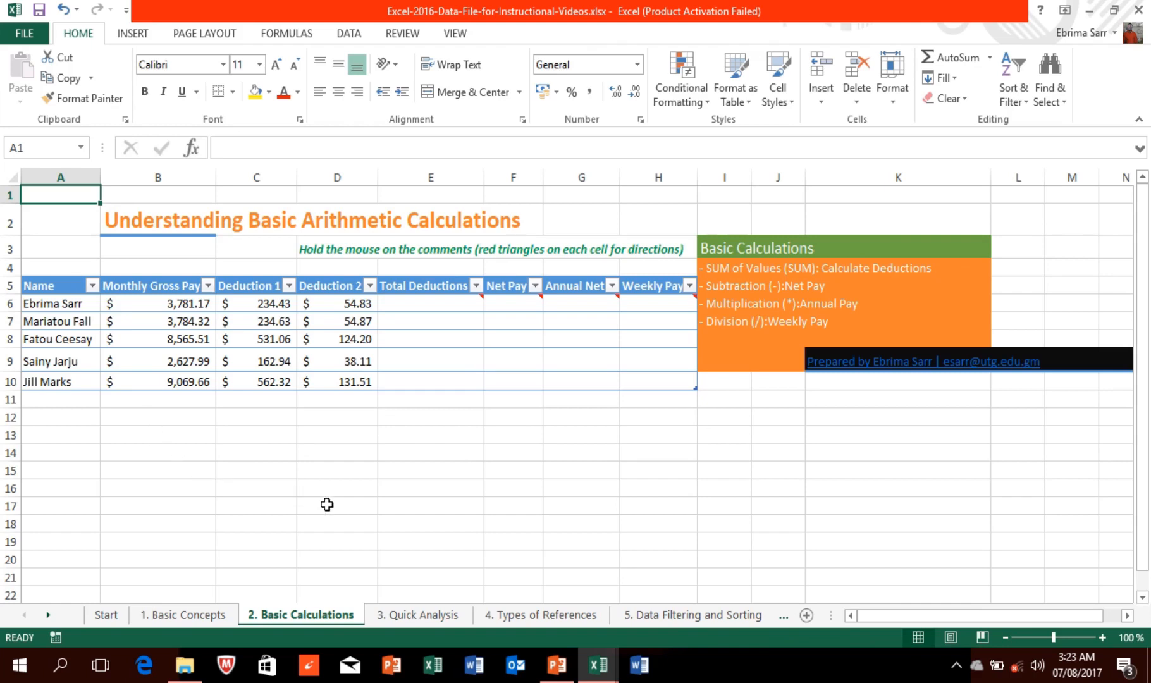
Step: Enter =SUM(C6:D6) in E6 to total Deduction 1 and Deduction 2
click(414, 304)
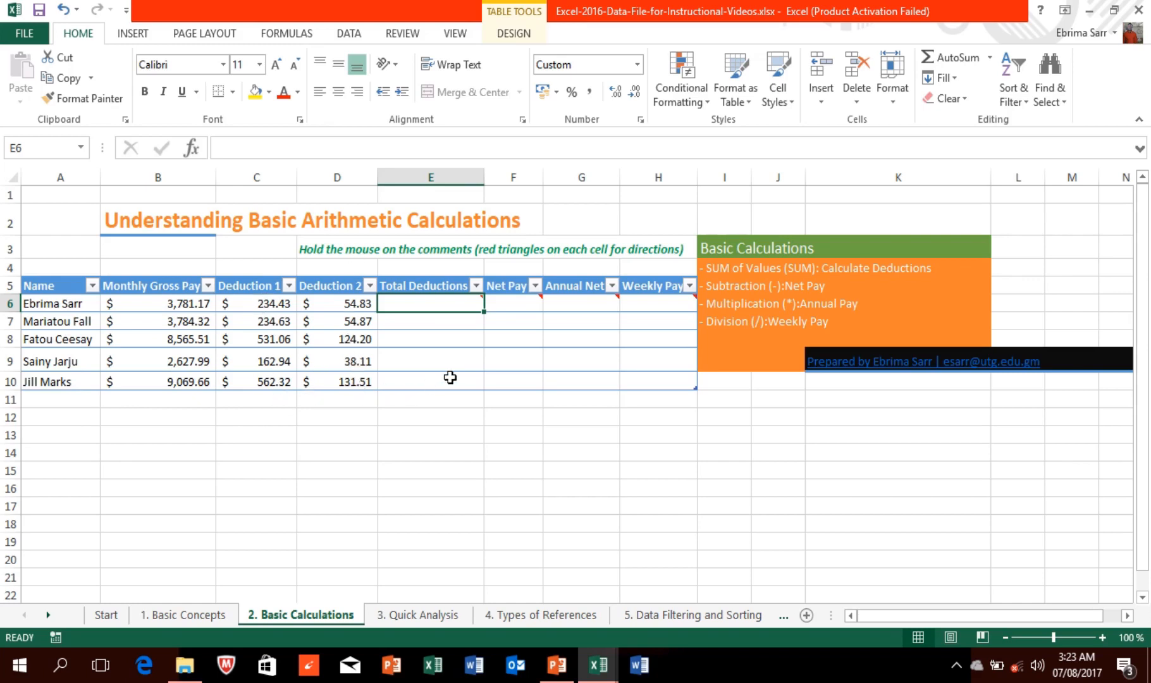
mouse_move(434, 308)
mouse_move(512, 298)
click(655, 308)
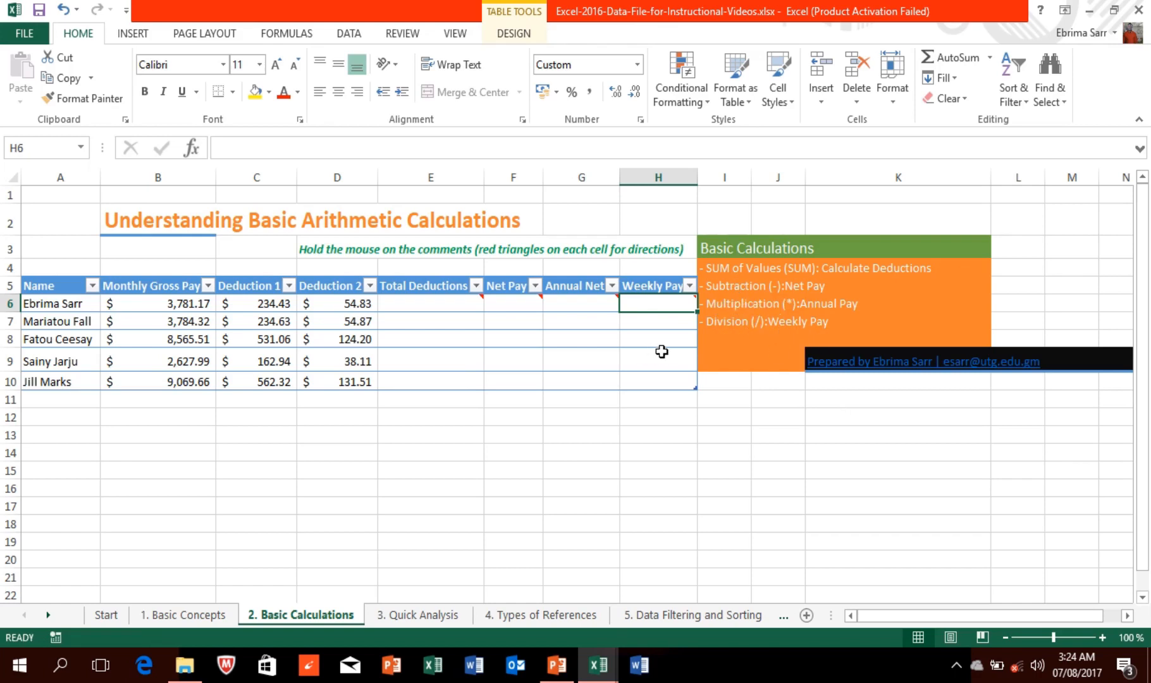
click(430, 303)
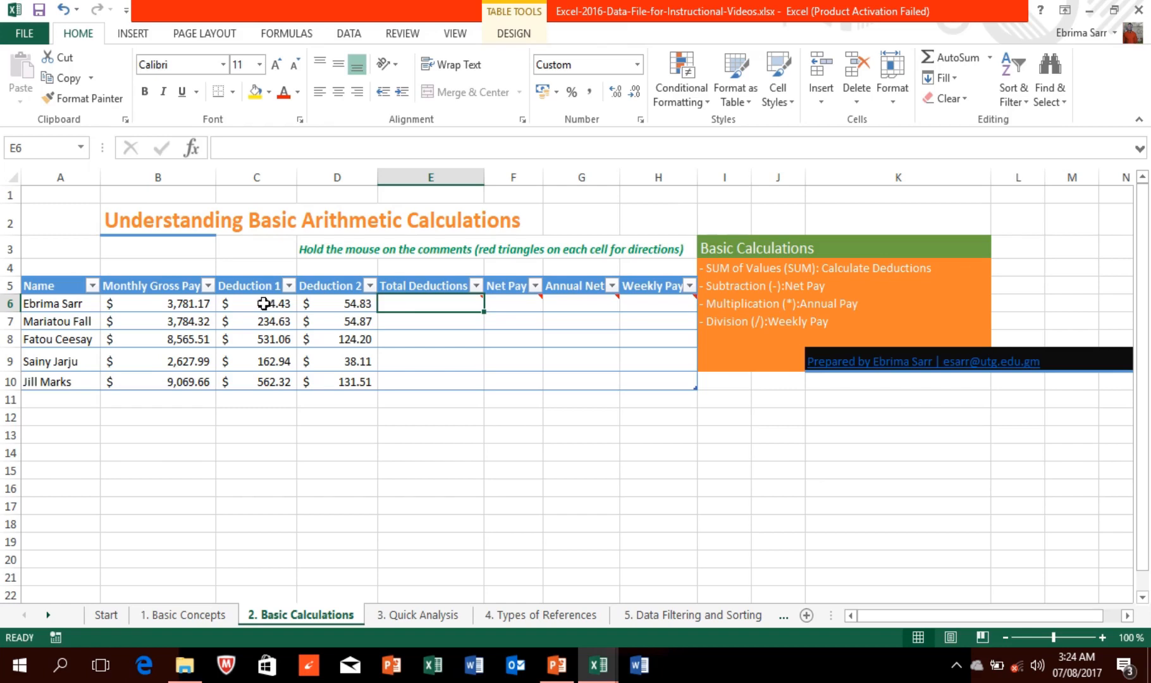
mouse_move(408, 303)
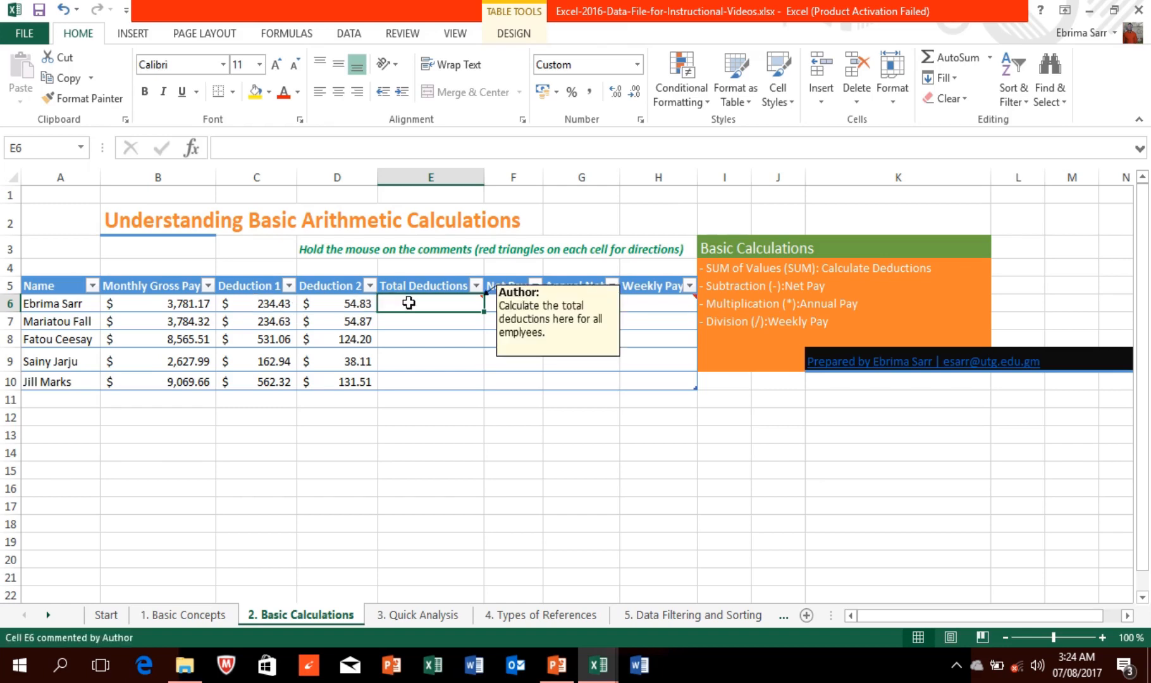
text(=SUM)
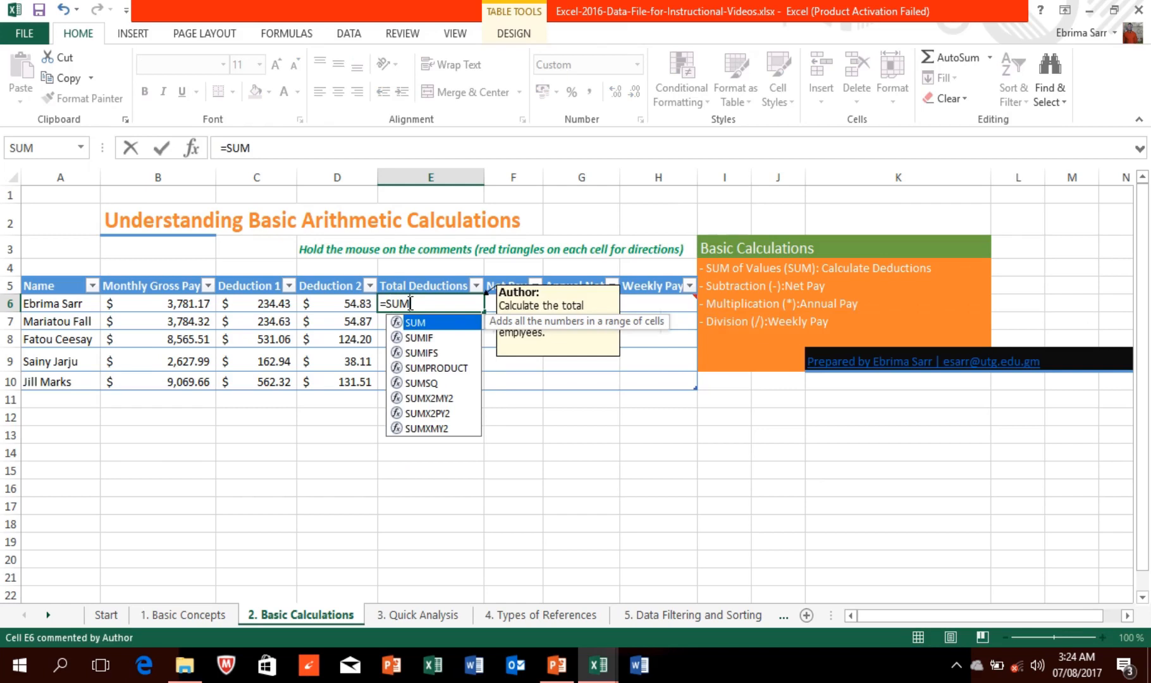
text(()
click(269, 304)
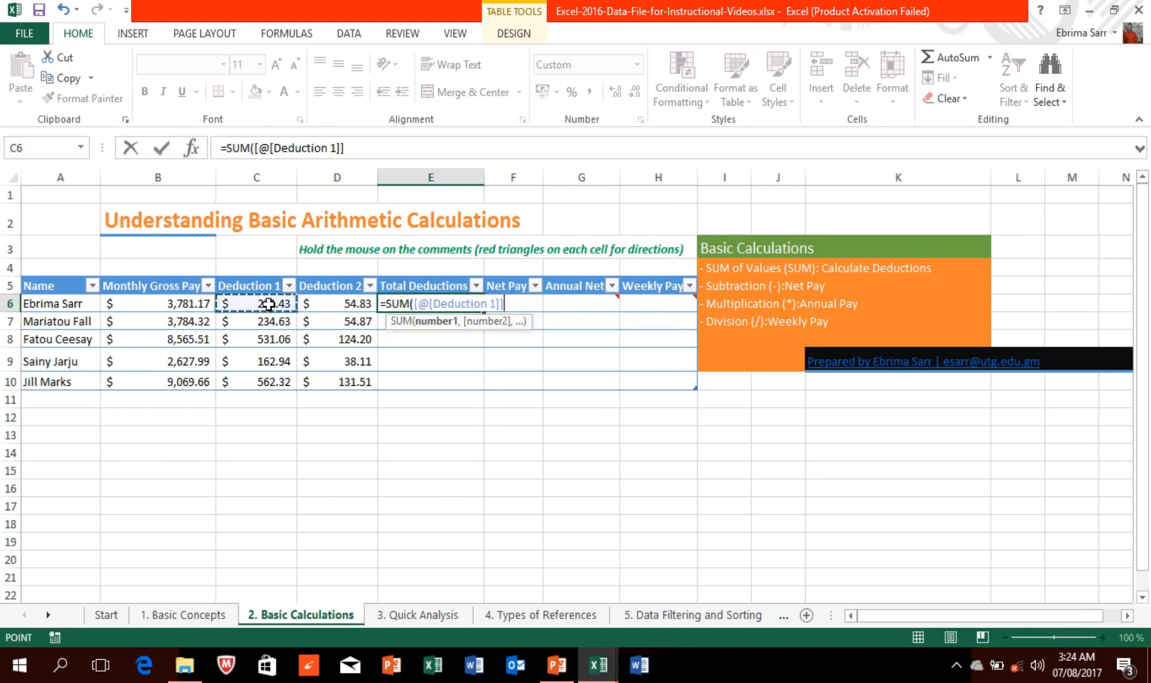
key(Right)
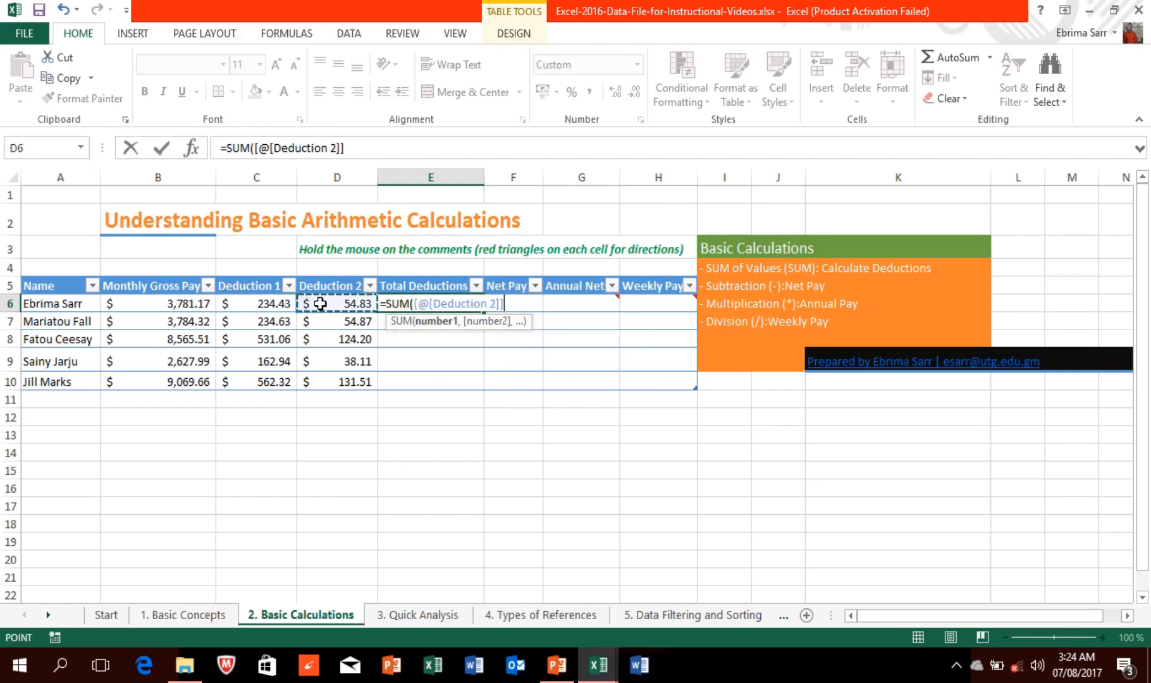
click(269, 308)
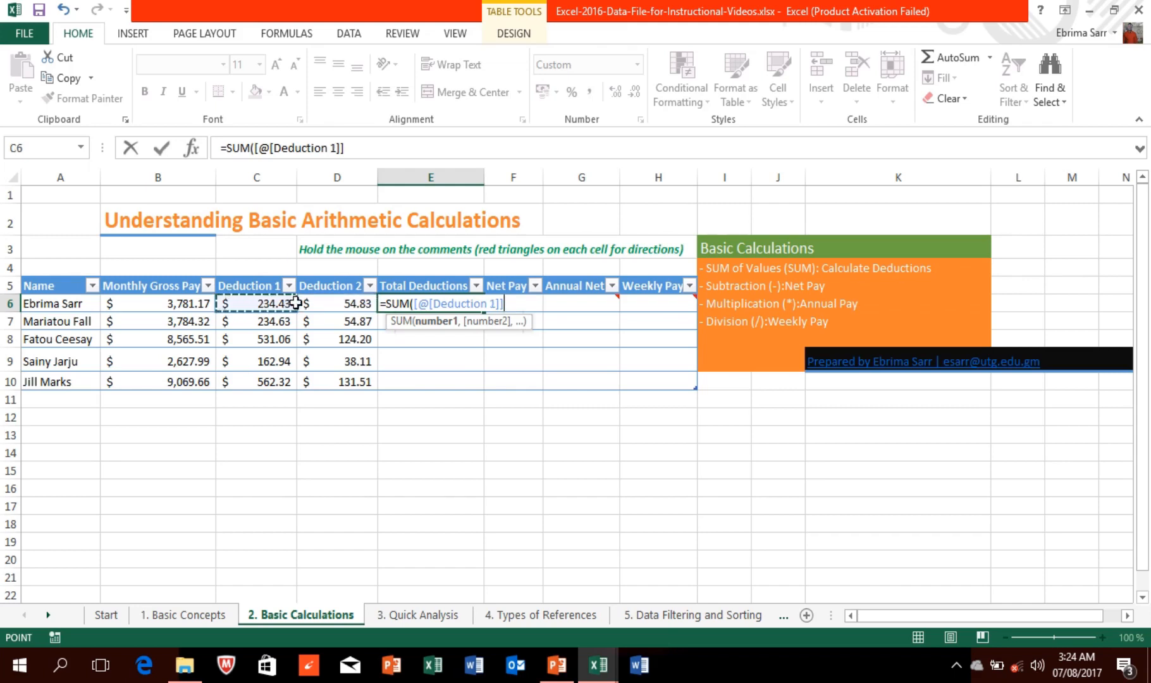
drag(295, 304, 326, 303)
key(Return)
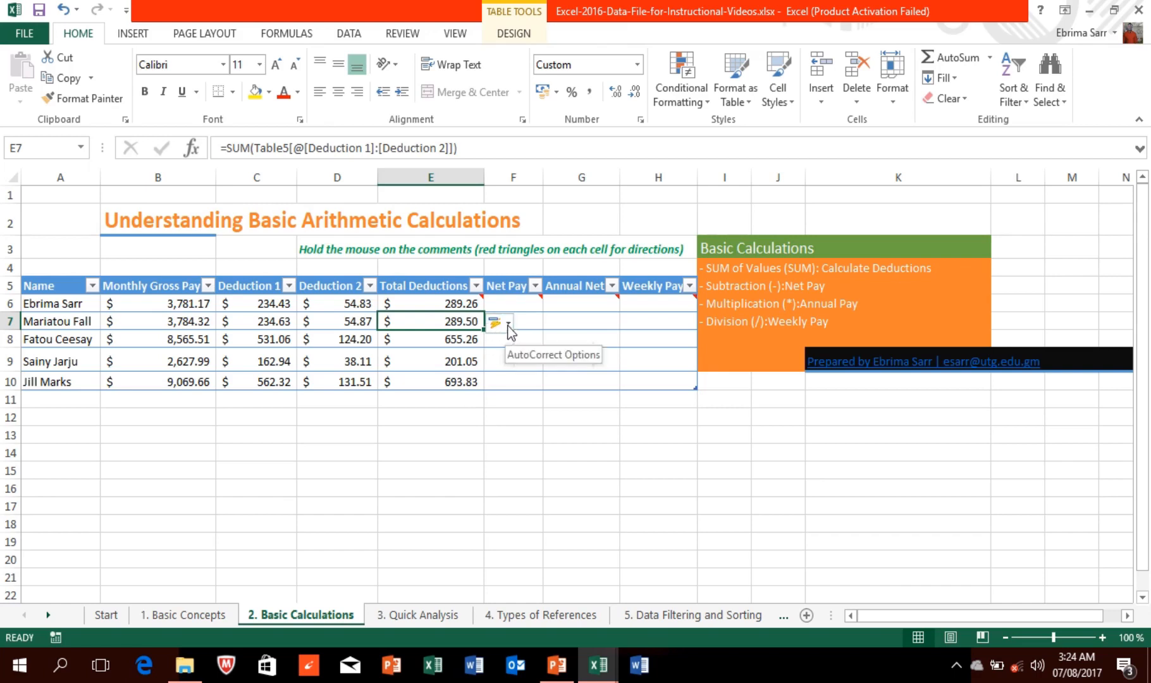
Step: Undo the automatic calculated column and fill E6's formula down to E10
click(508, 324)
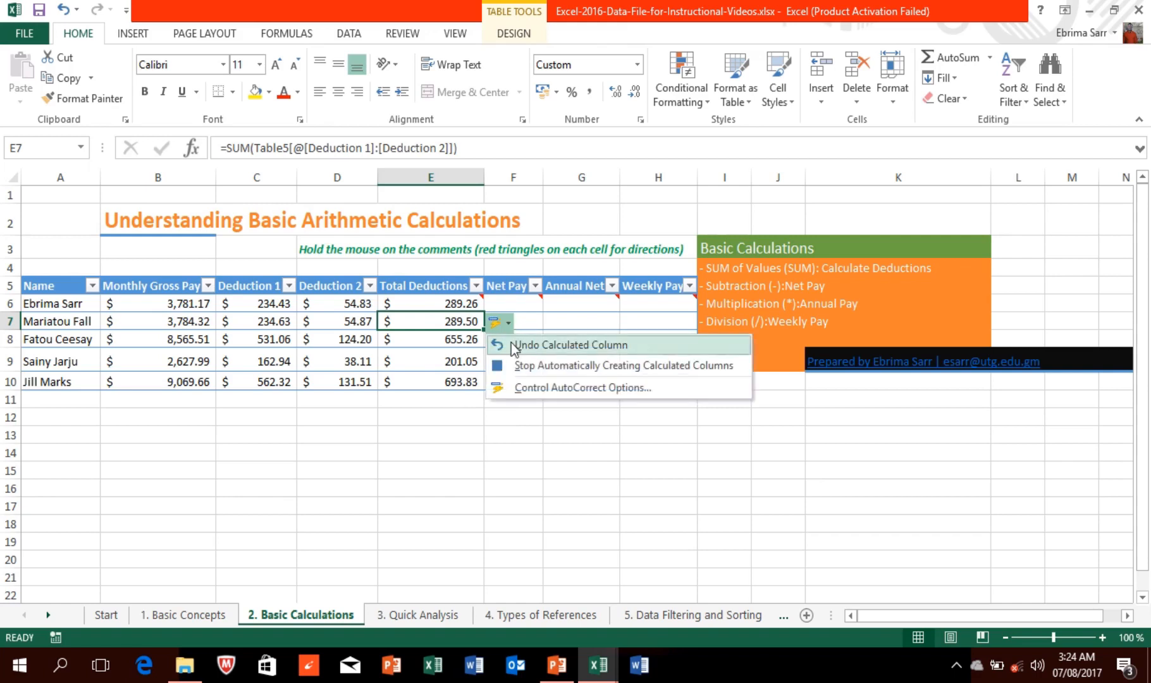
click(519, 345)
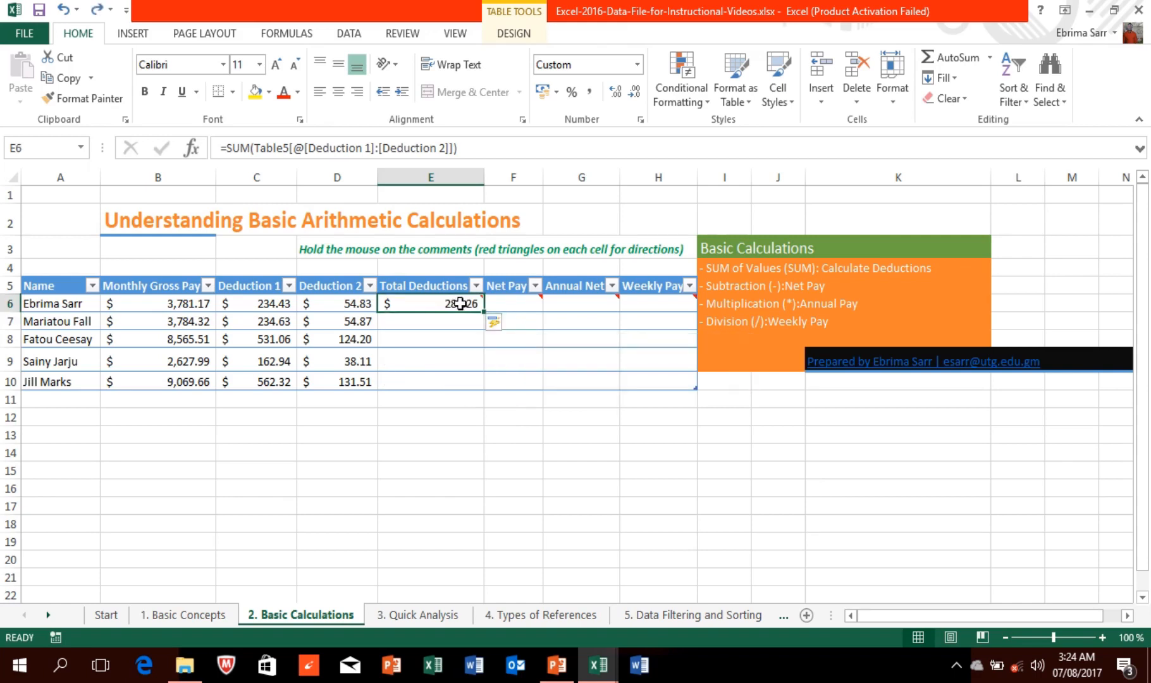
mouse_move(460, 304)
drag(483, 309, 487, 383)
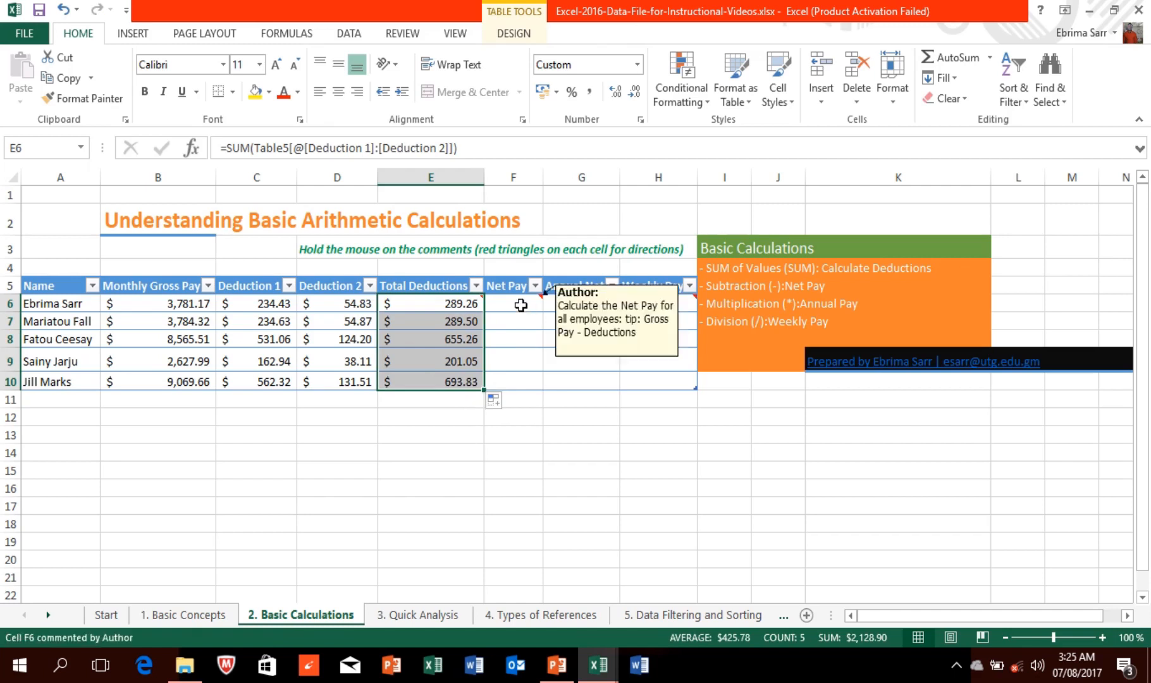
Step: Enter =B6-E6 in F6 for Net Pay and auto-fit column F
click(520, 305)
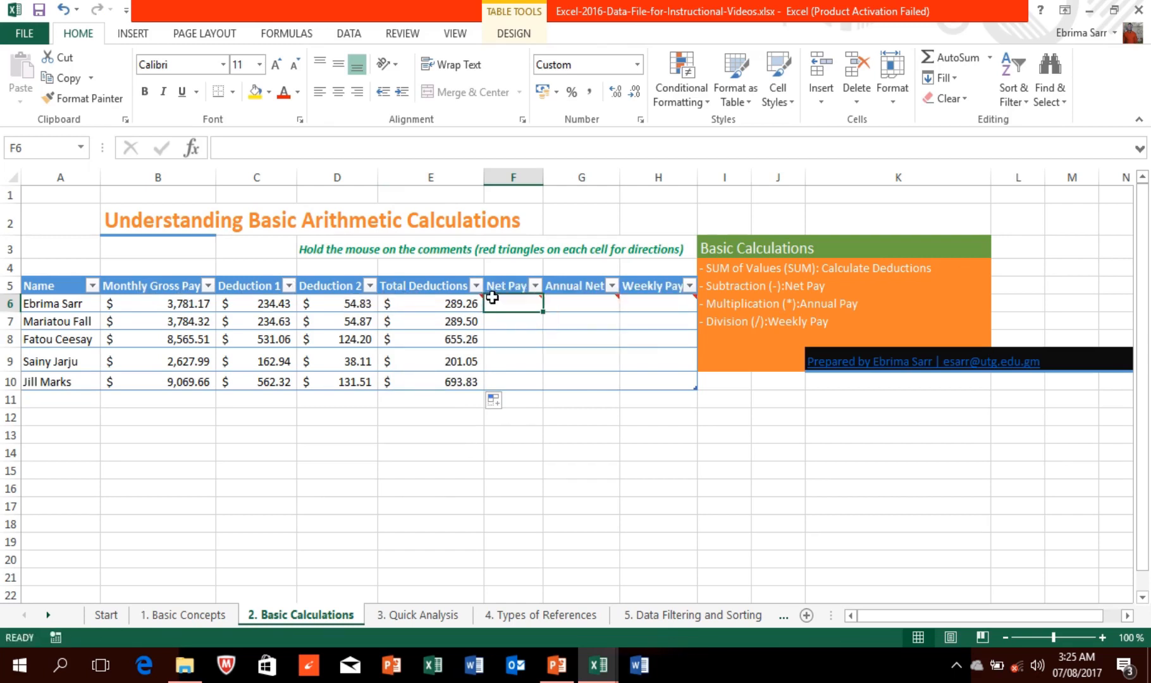
mouse_move(495, 302)
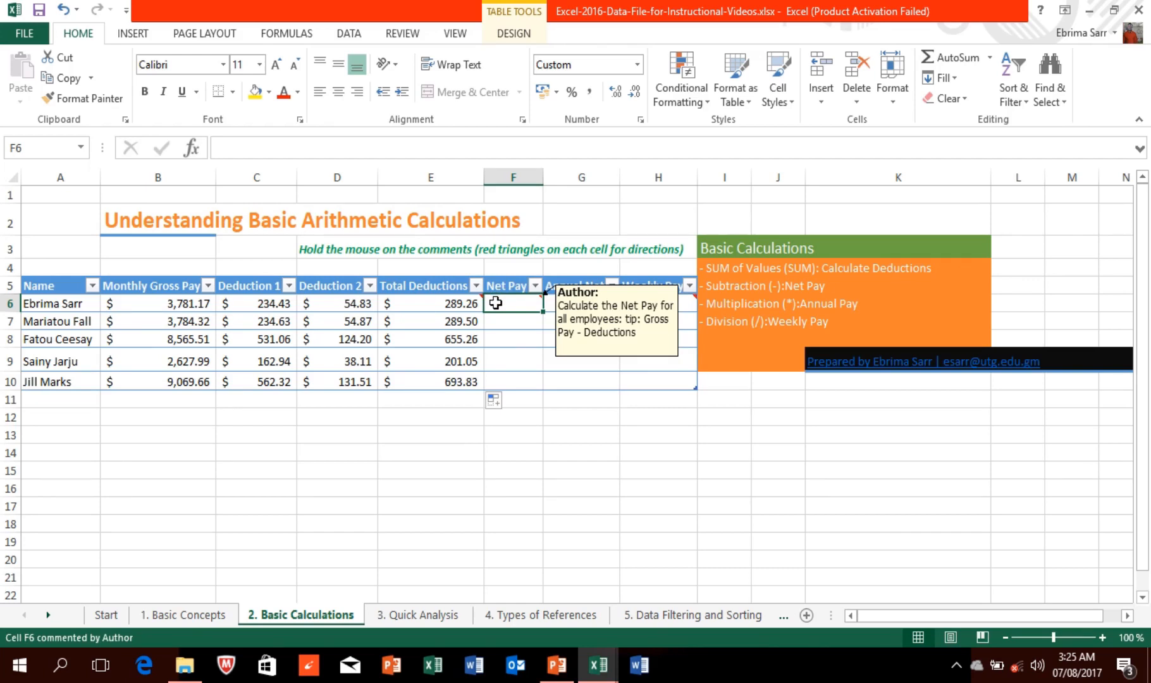
text(=)
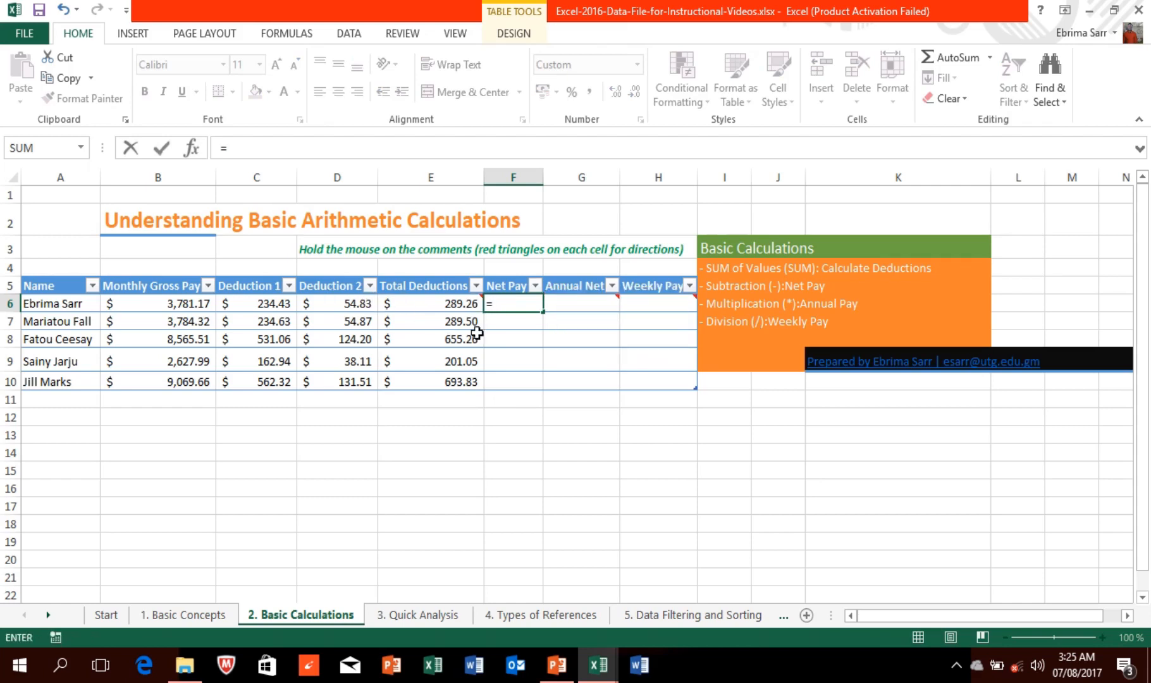
text(B)
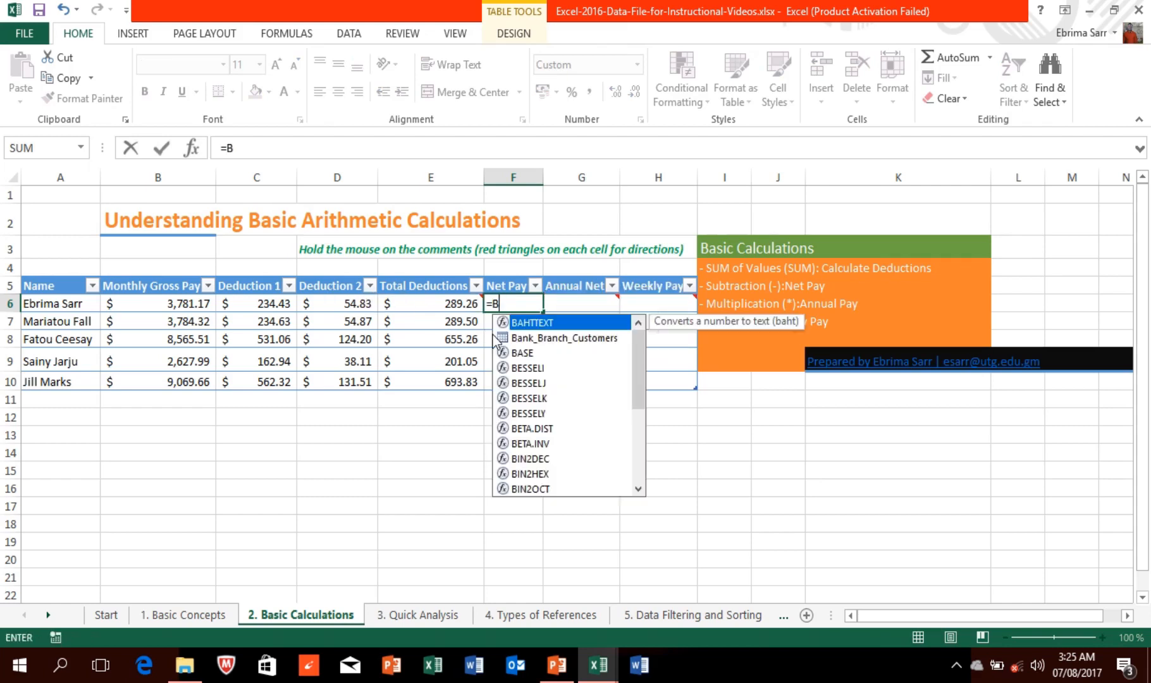
text(6)
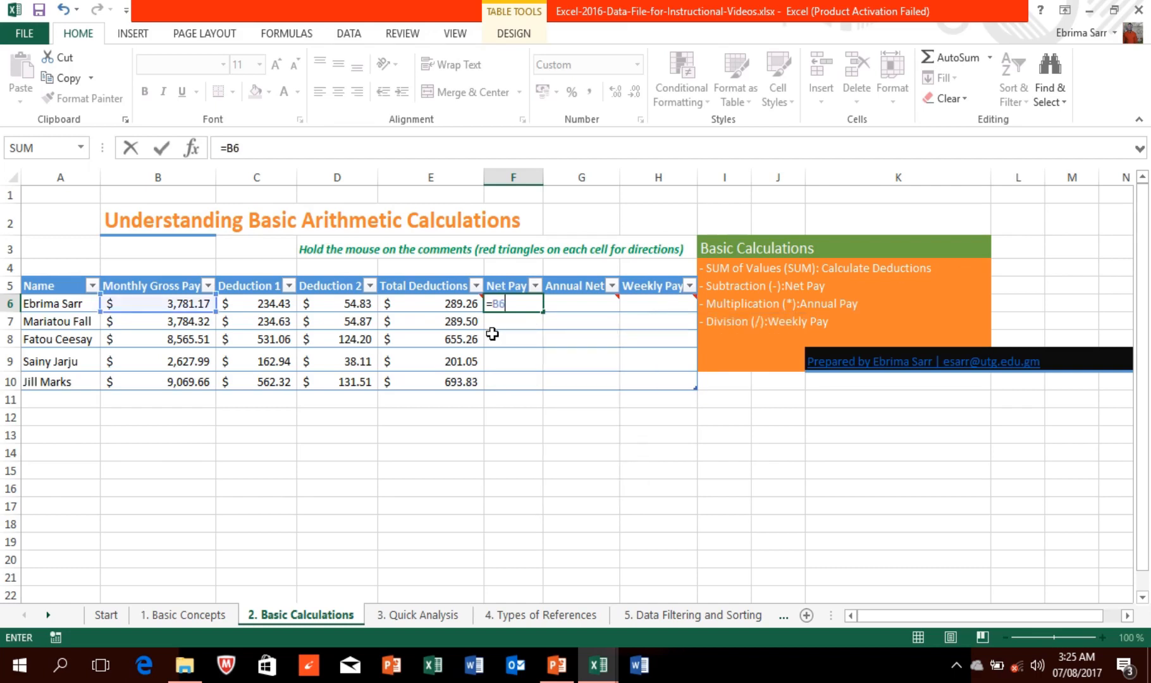
text(-E6)
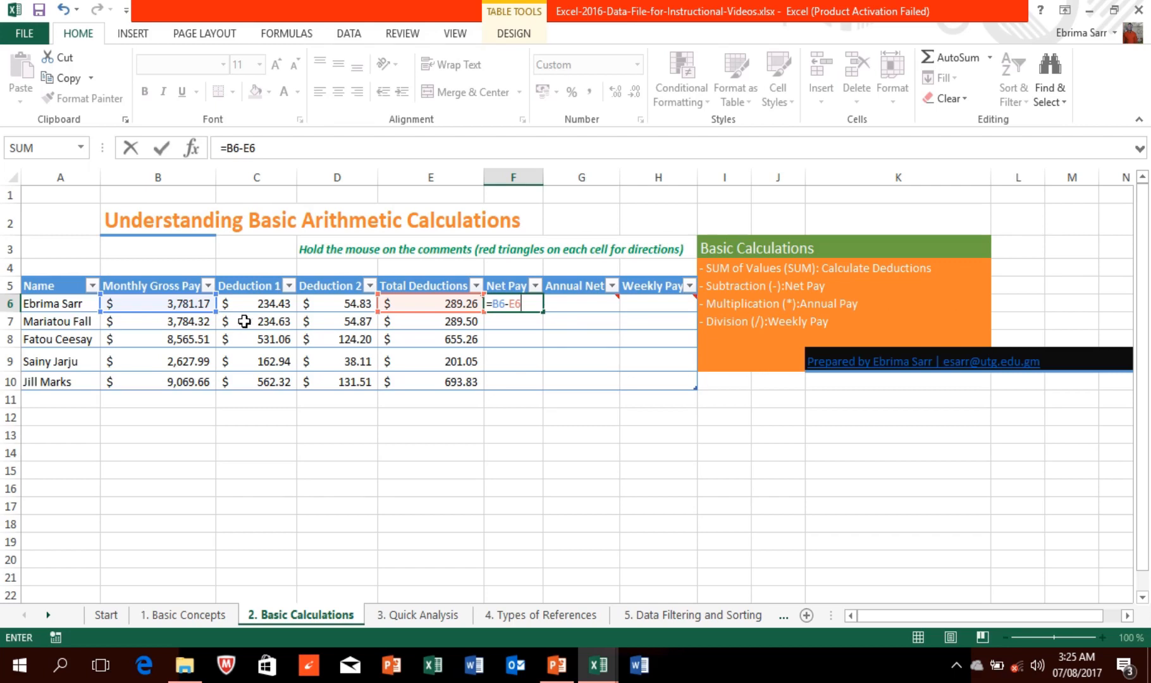
mouse_move(424, 302)
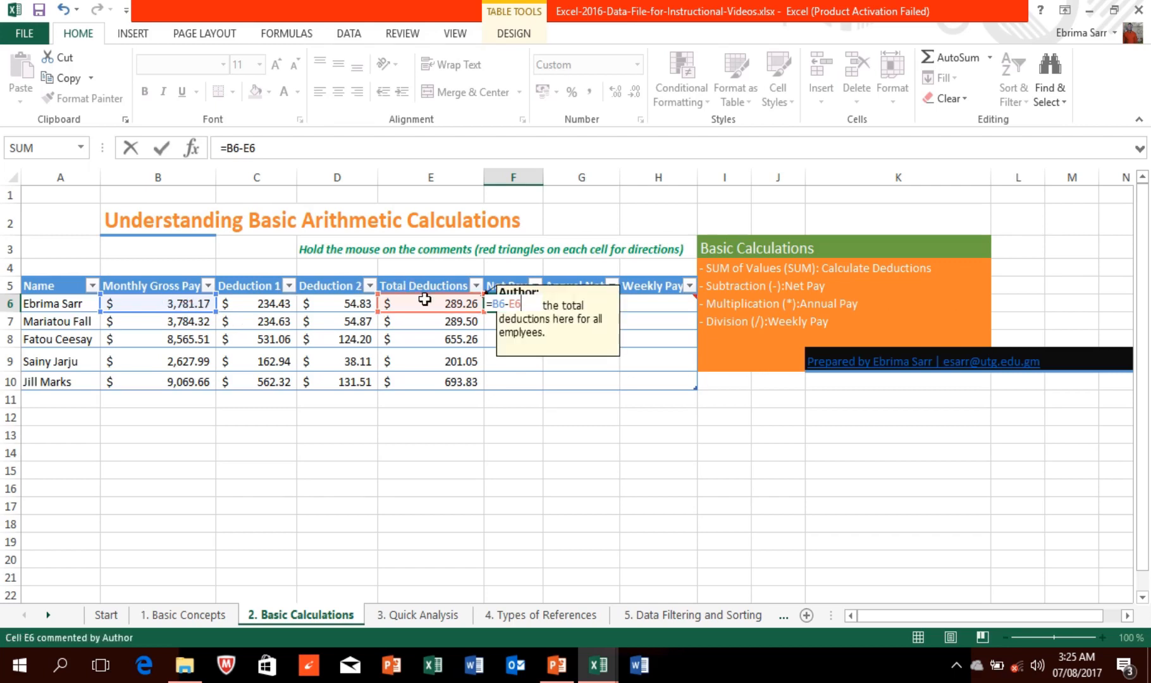
key(Return)
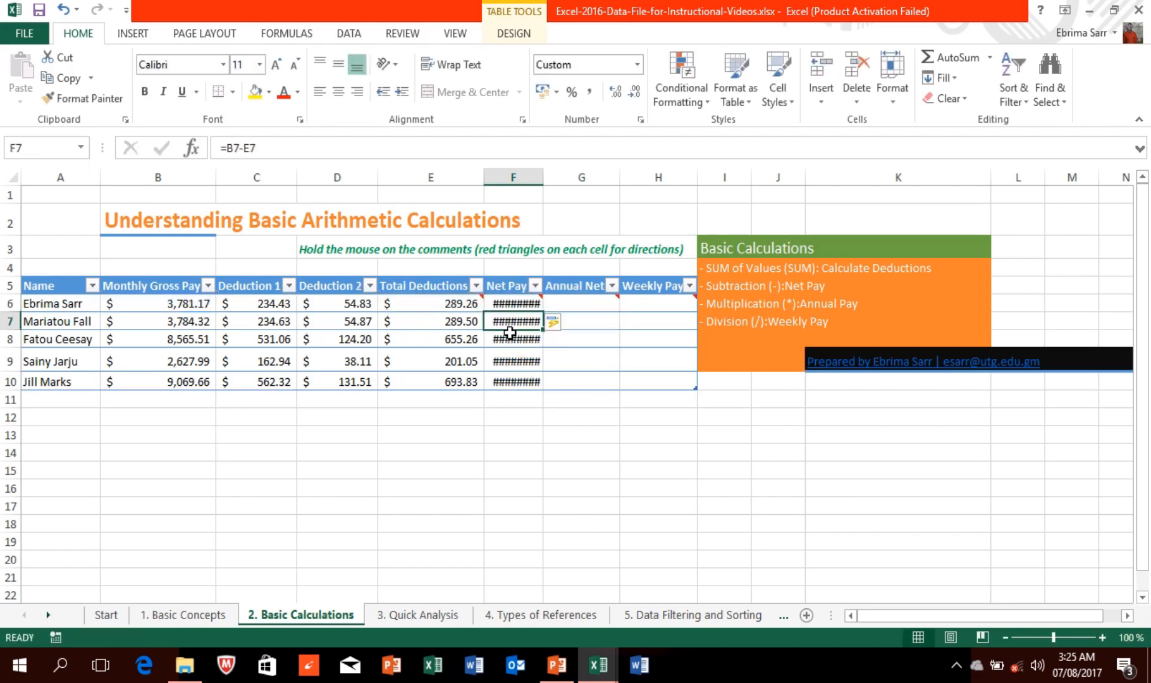
double_click(542, 177)
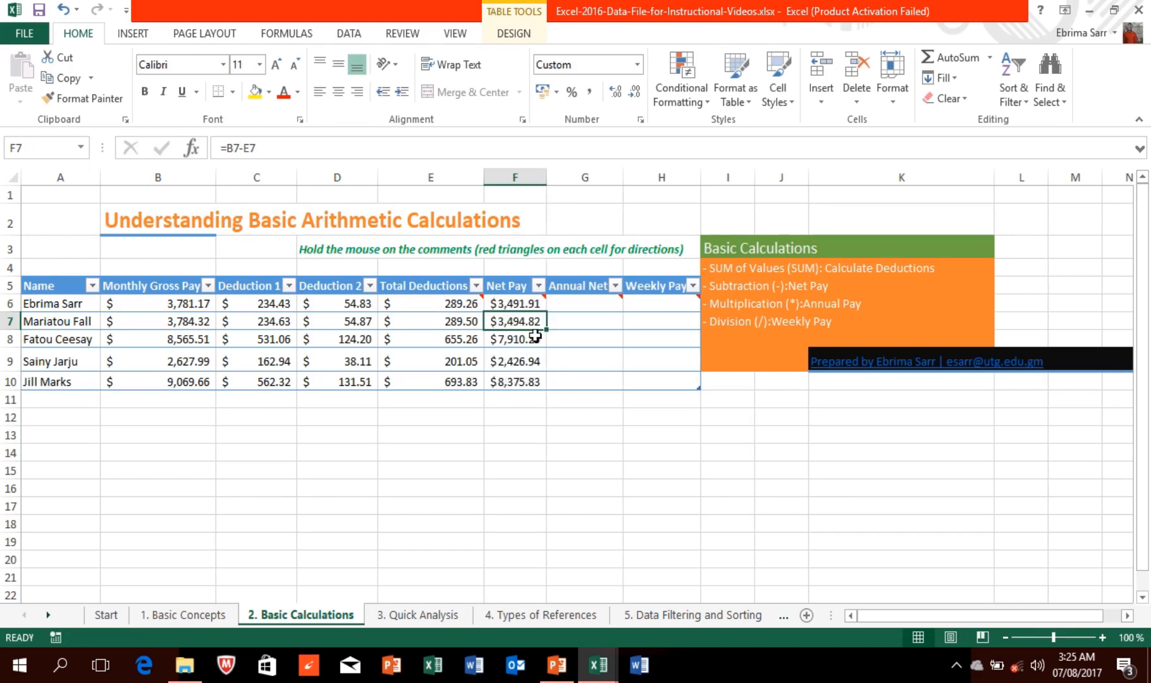
mouse_move(570, 304)
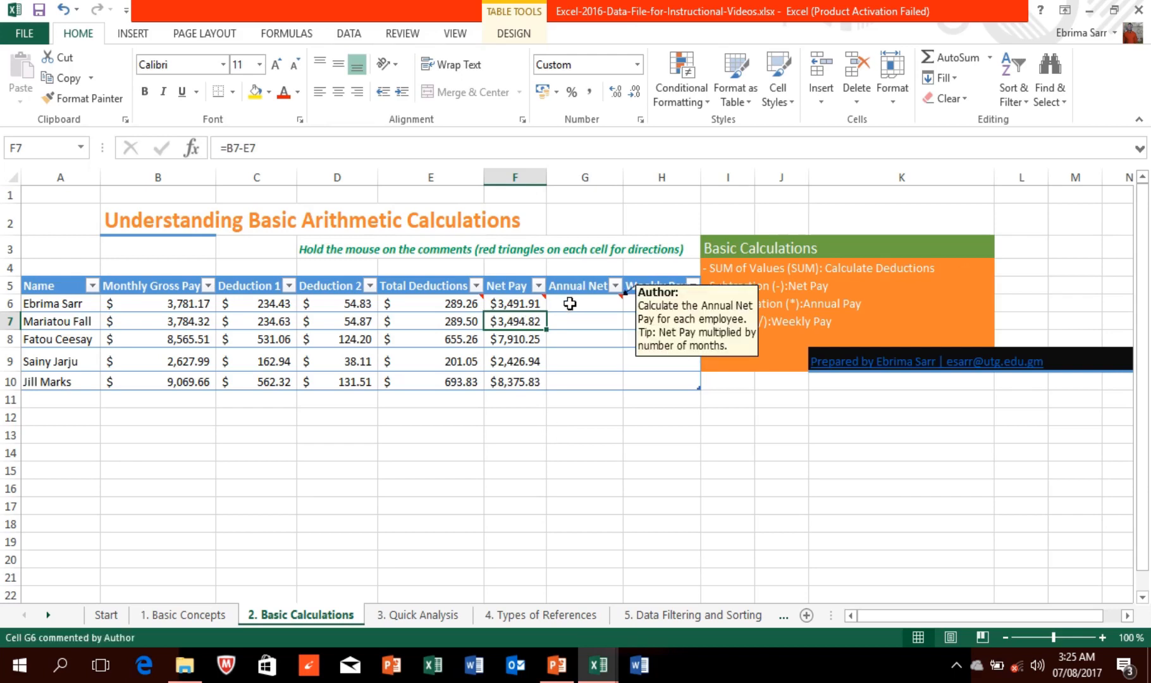
click(544, 304)
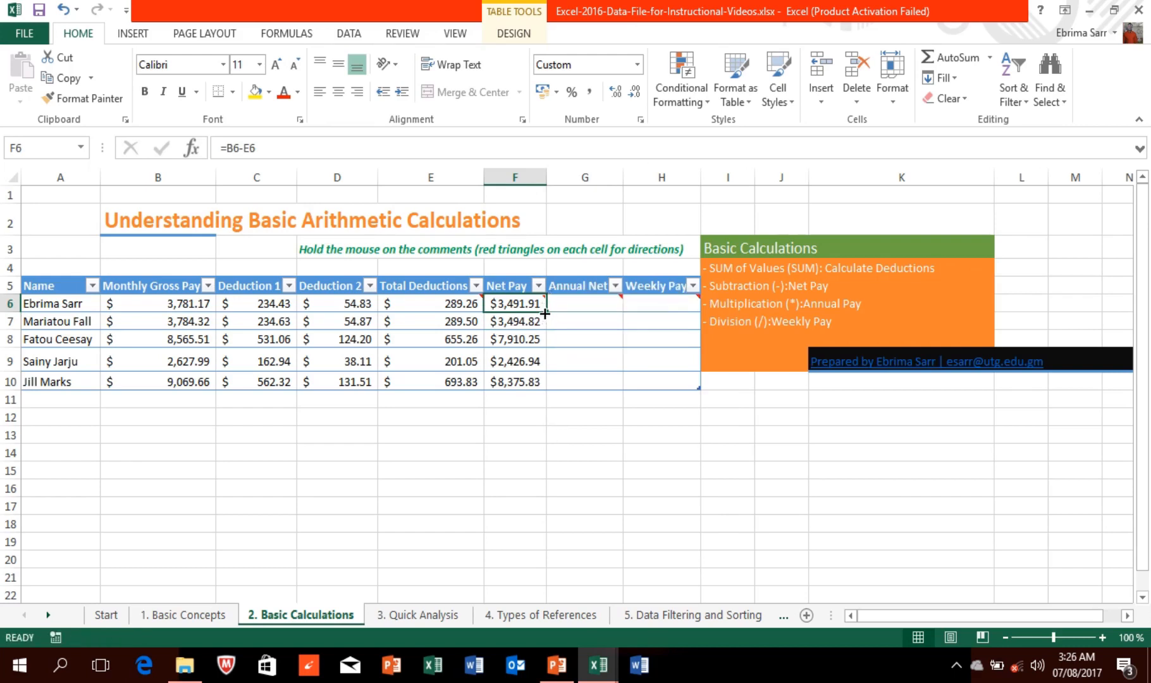
click(576, 302)
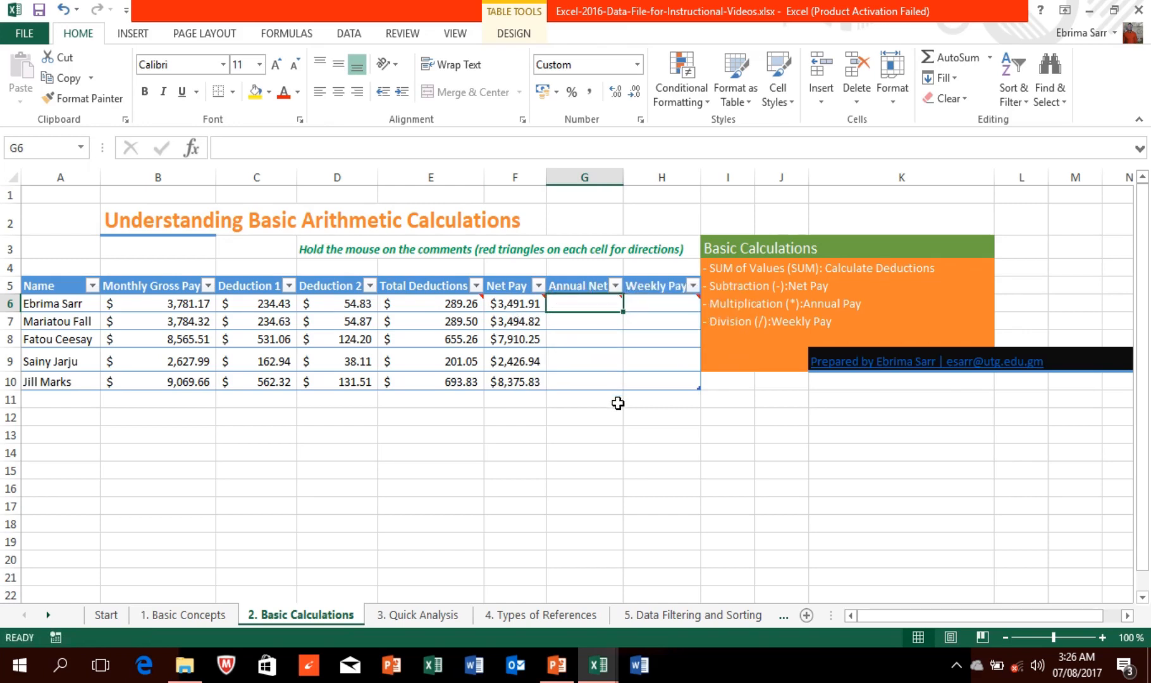
mouse_move(474, 9)
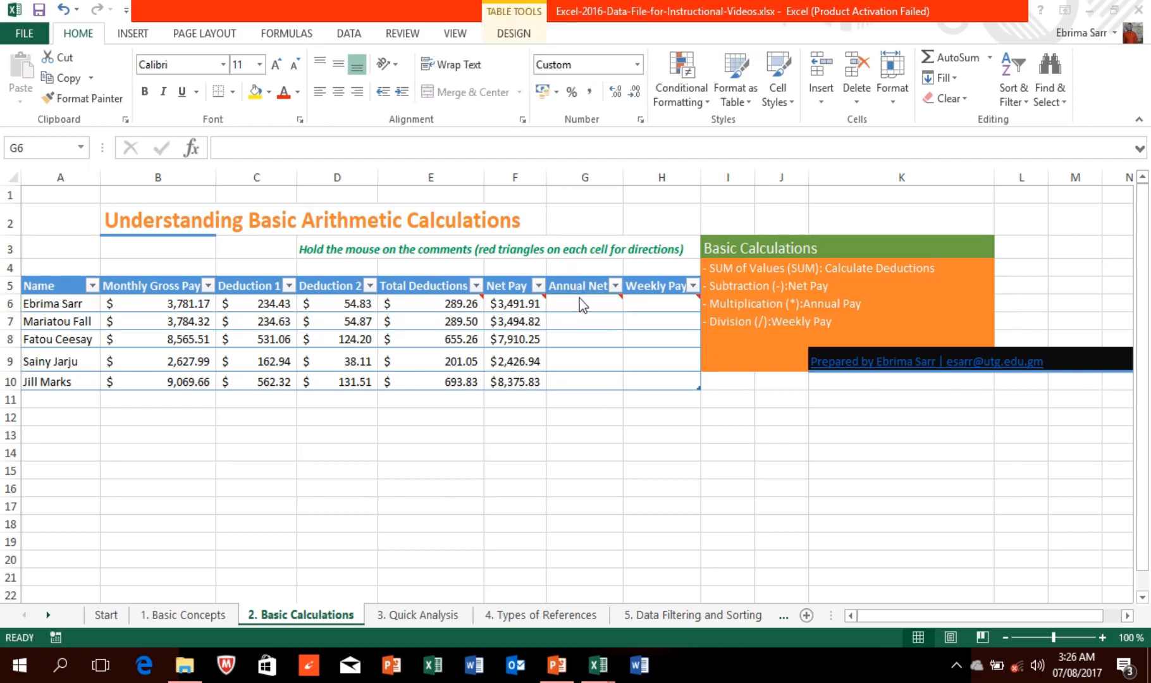
mouse_move(579, 298)
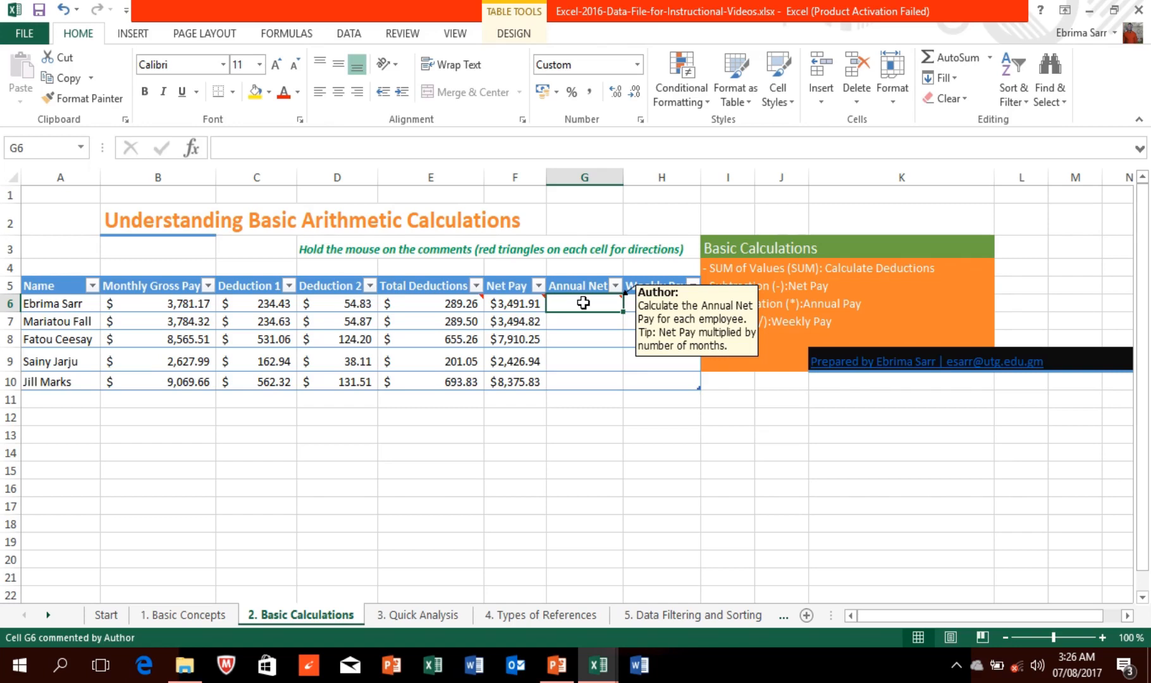
click(528, 303)
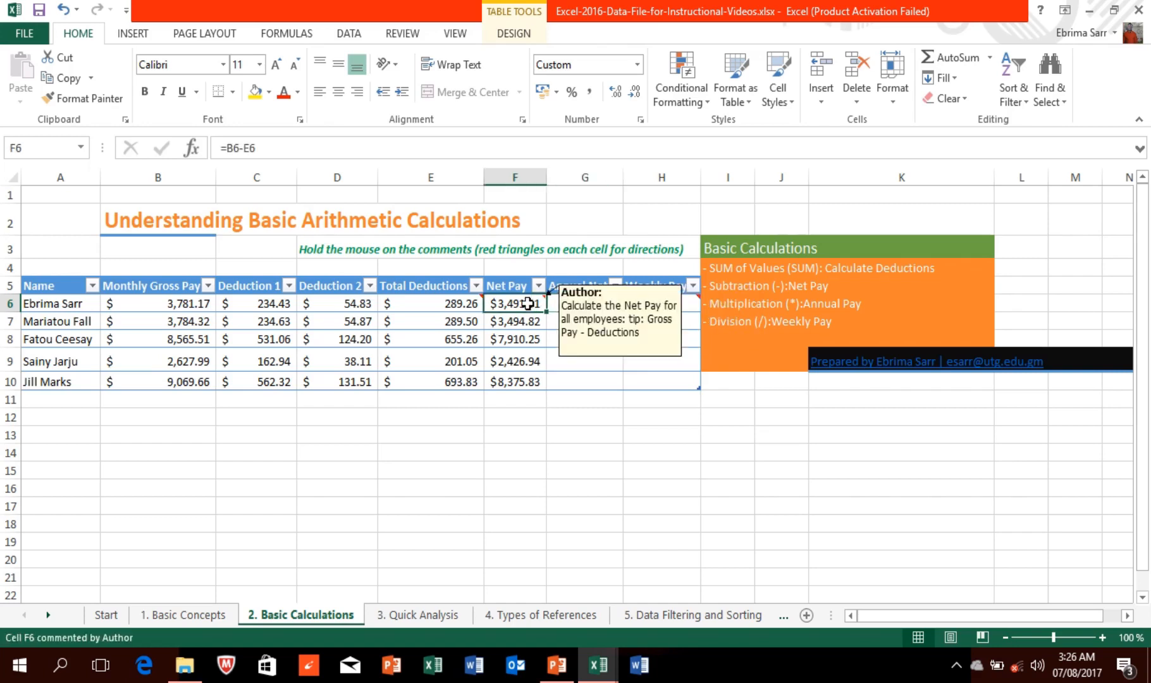
click(582, 302)
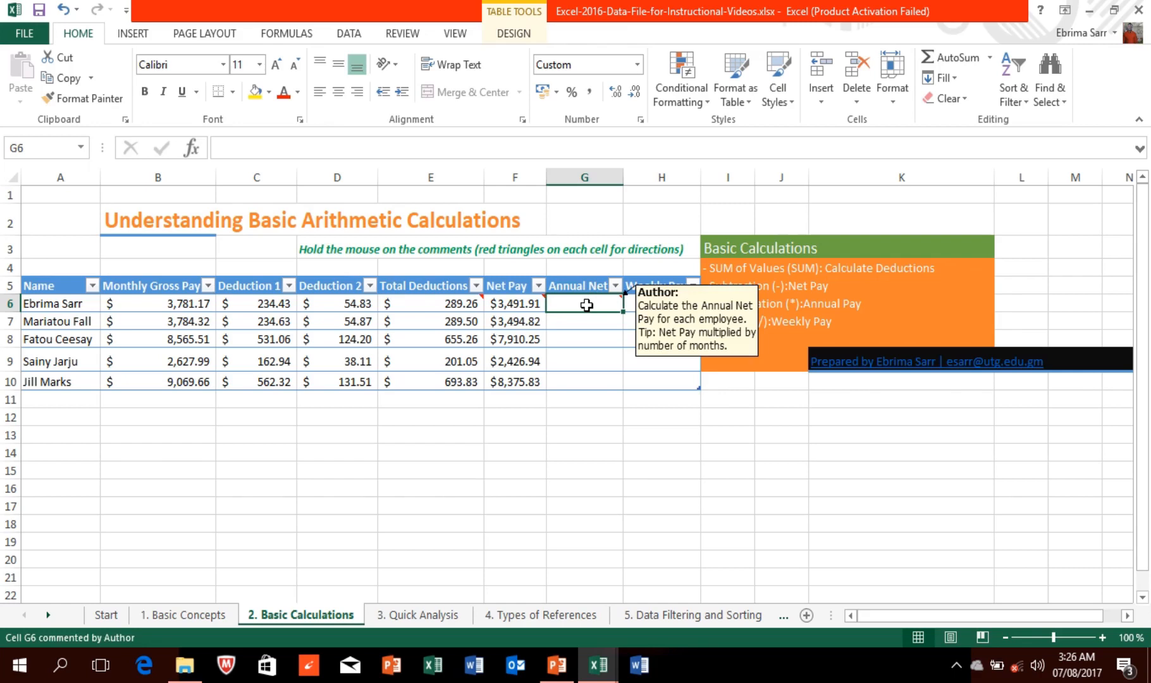
Step: Enter =F6*12 in G6 so Annual Net fills for all five employees
text(=)
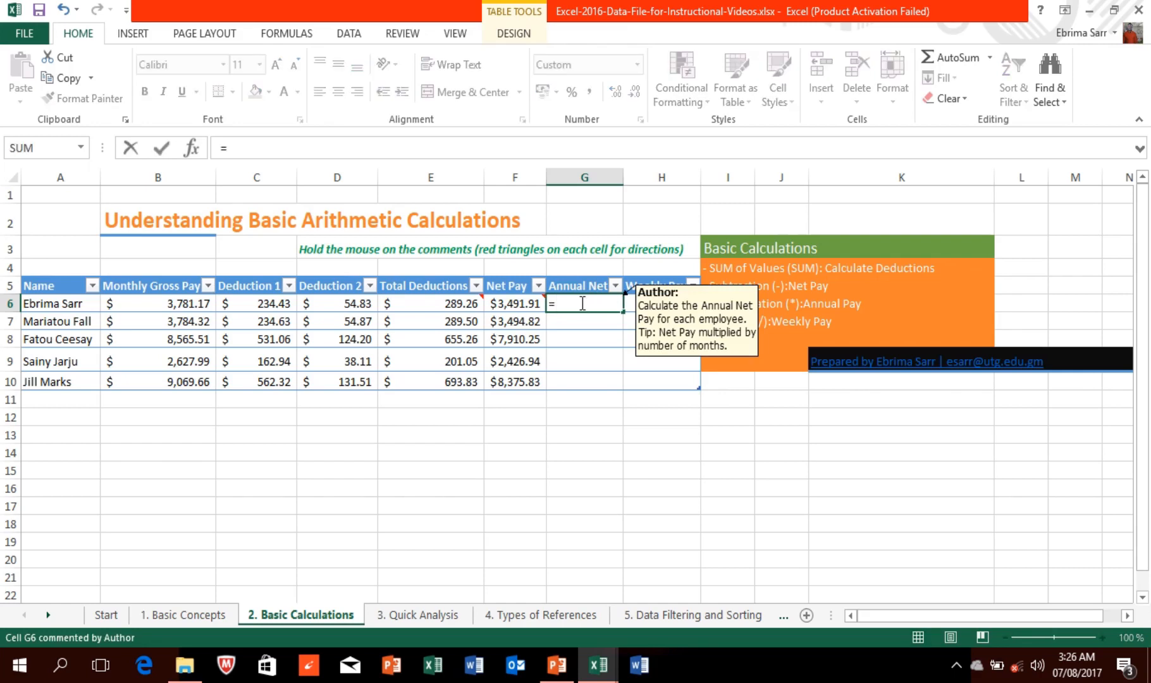
mouse_move(518, 302)
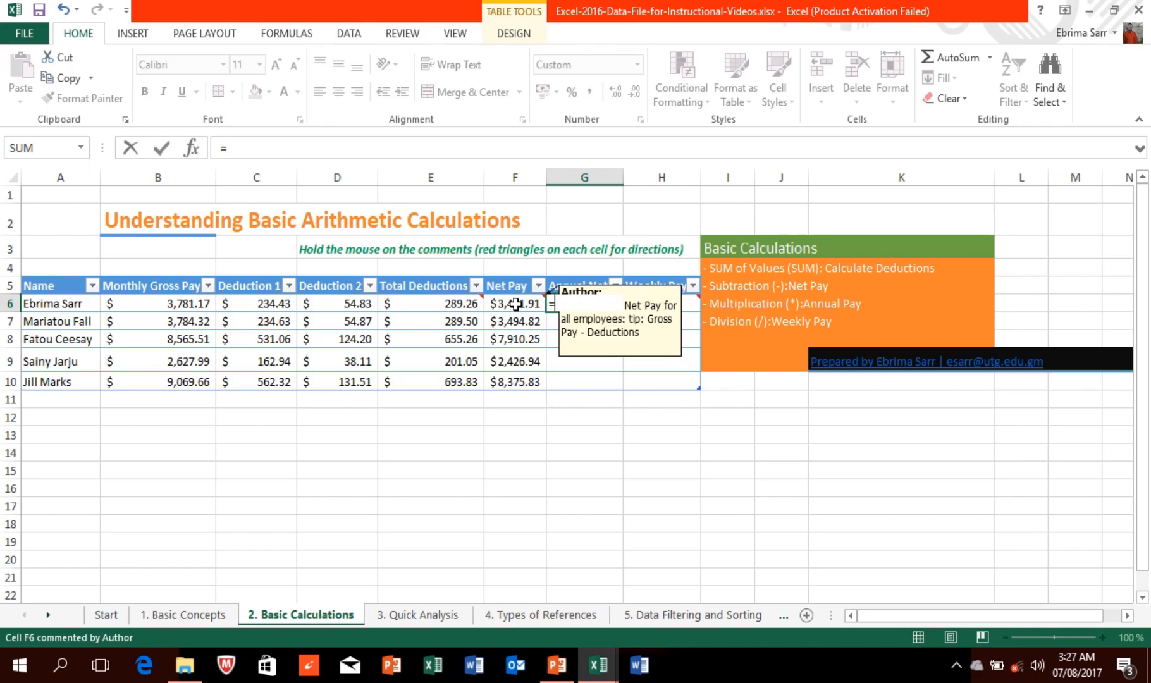
click(516, 304)
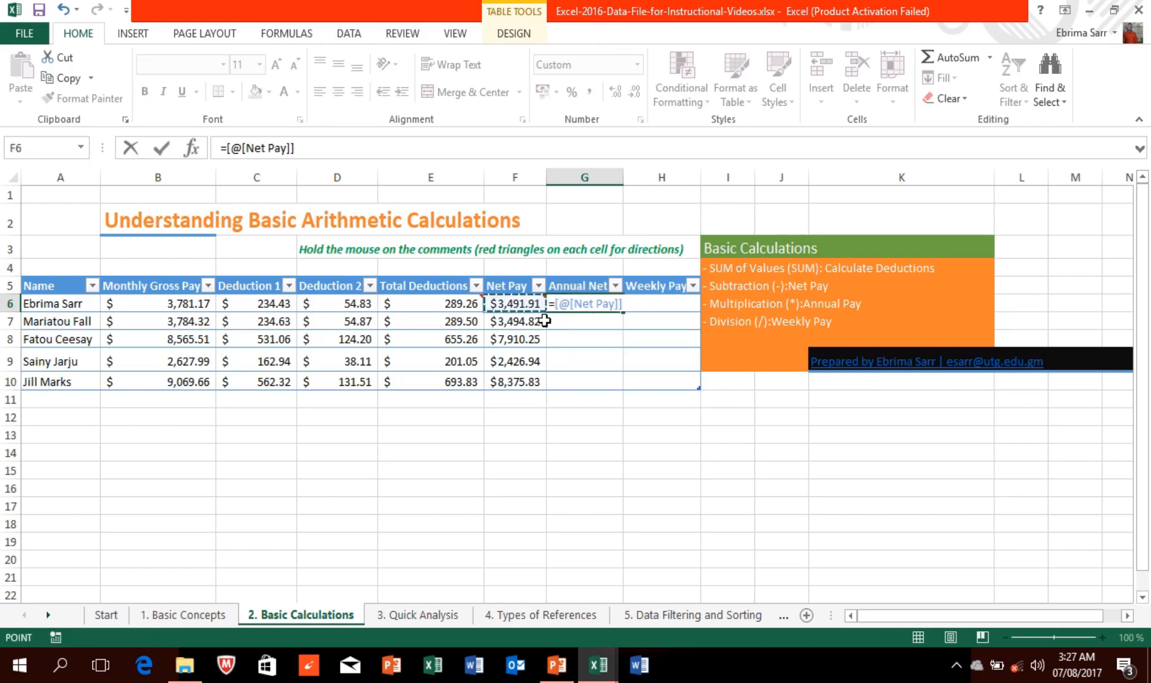
text(*112)
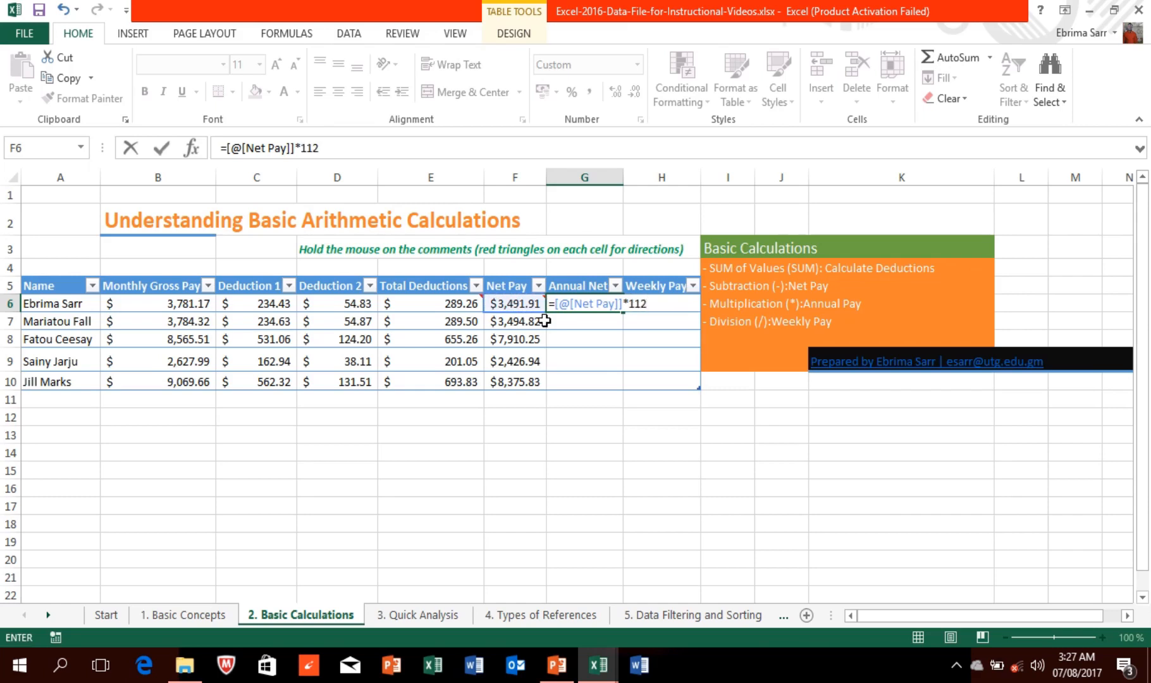
key(BackSpace)
key(BackSpace)
text(2)
mouse_move(587, 310)
key(Return)
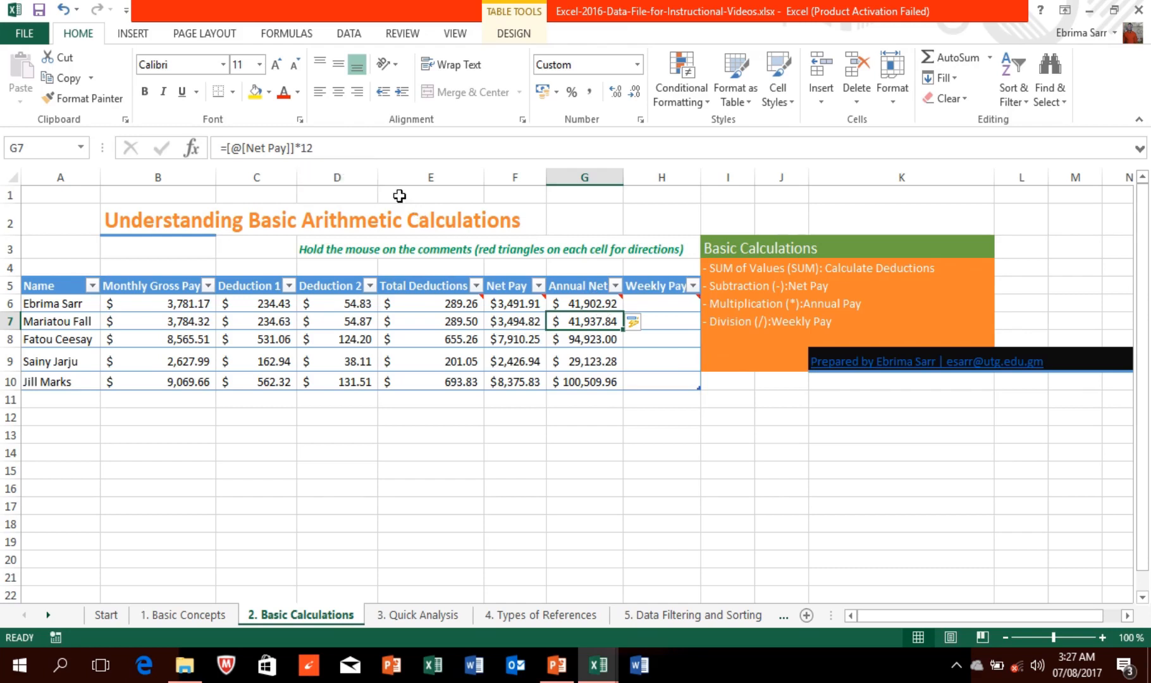
Step: Type the label MONTHS in cell H14
click(669, 453)
text(MONTHS)
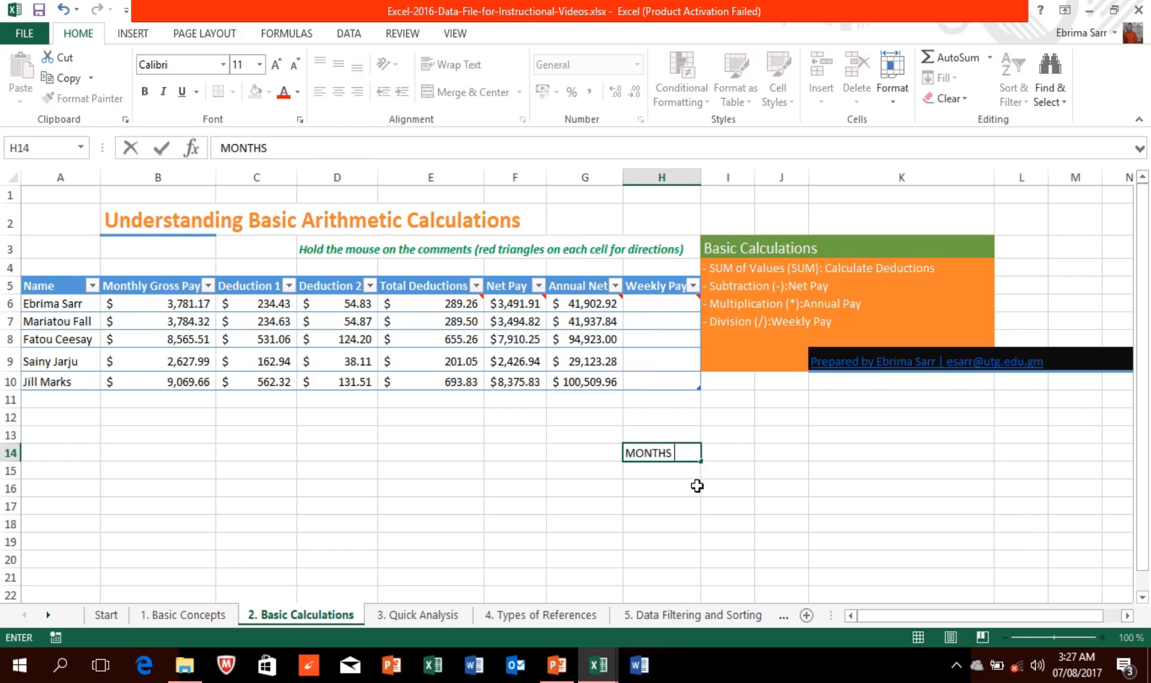
click(721, 510)
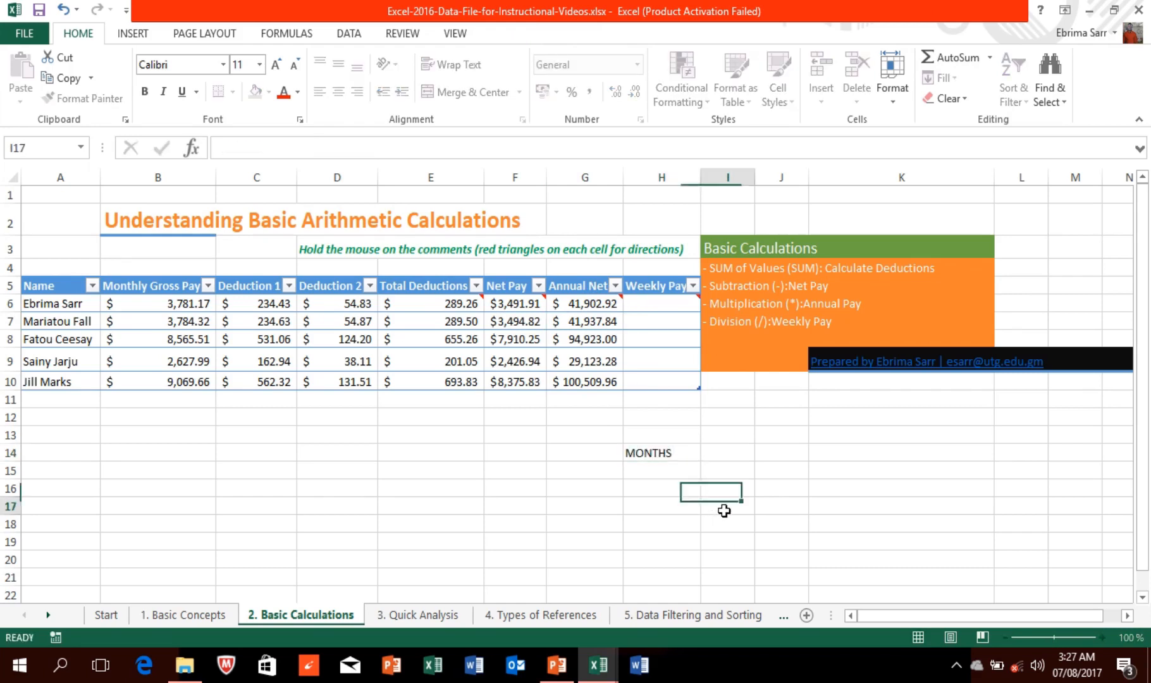
Step: Try a 12 and then a =12* helper formula in I17, undoing the #NAME? error
text(12)
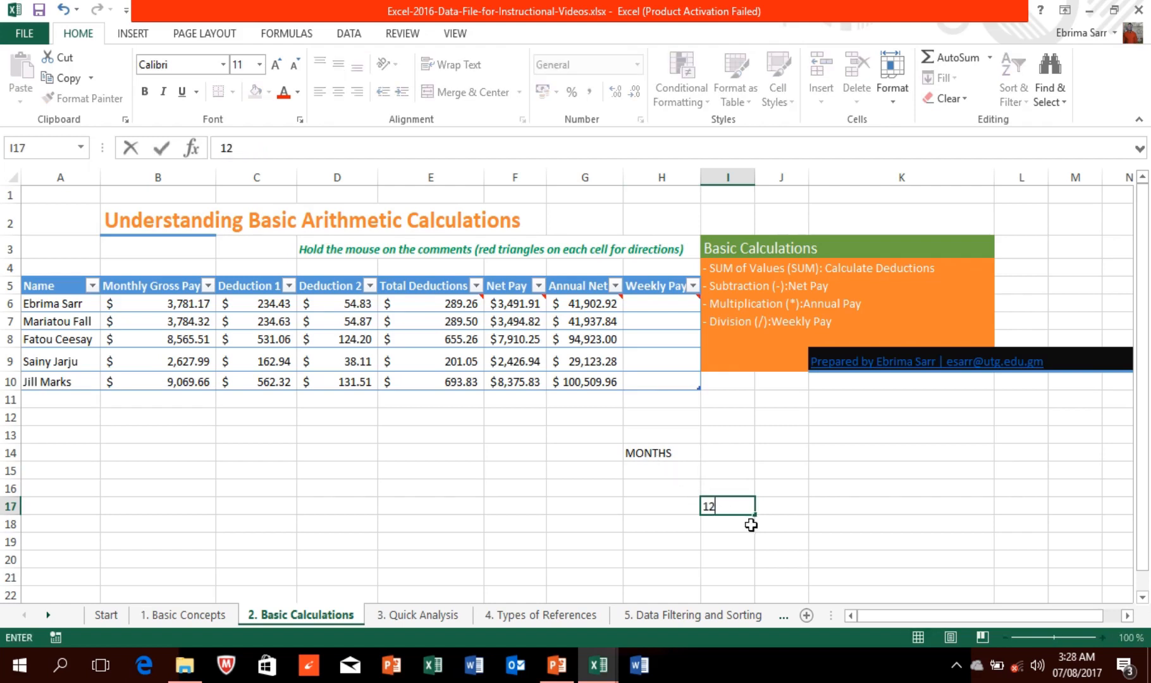
click(243, 148)
key(BackSpace)
key(BackSpace)
text(=)
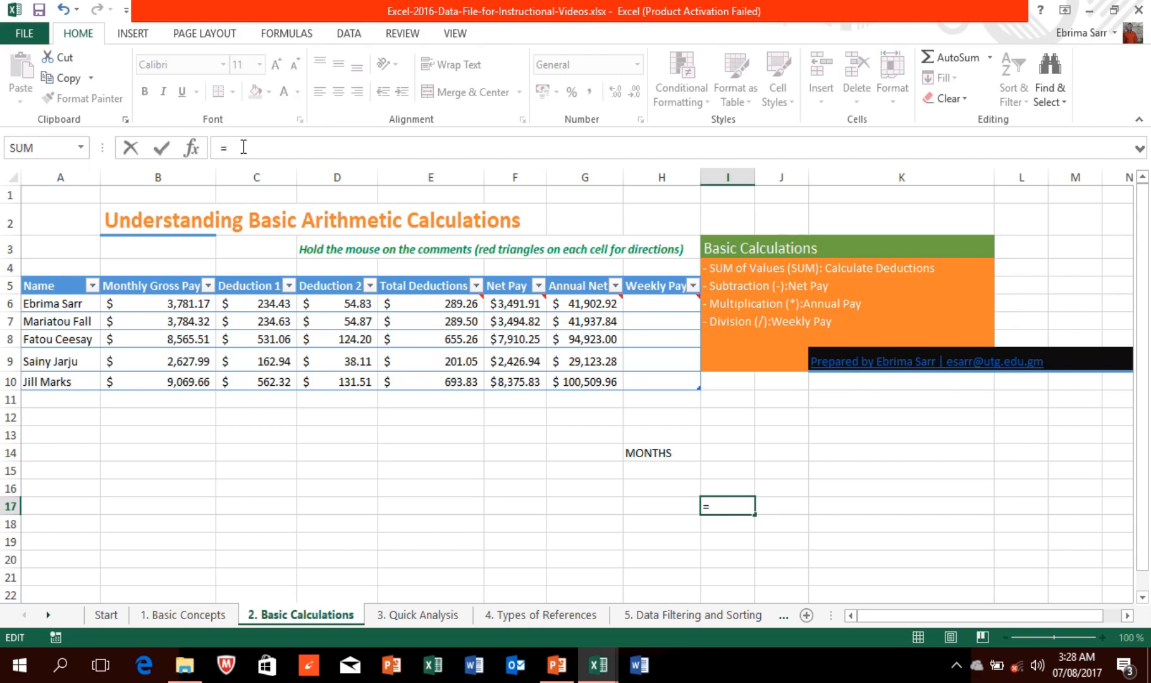
text(12*)
click(470, 252)
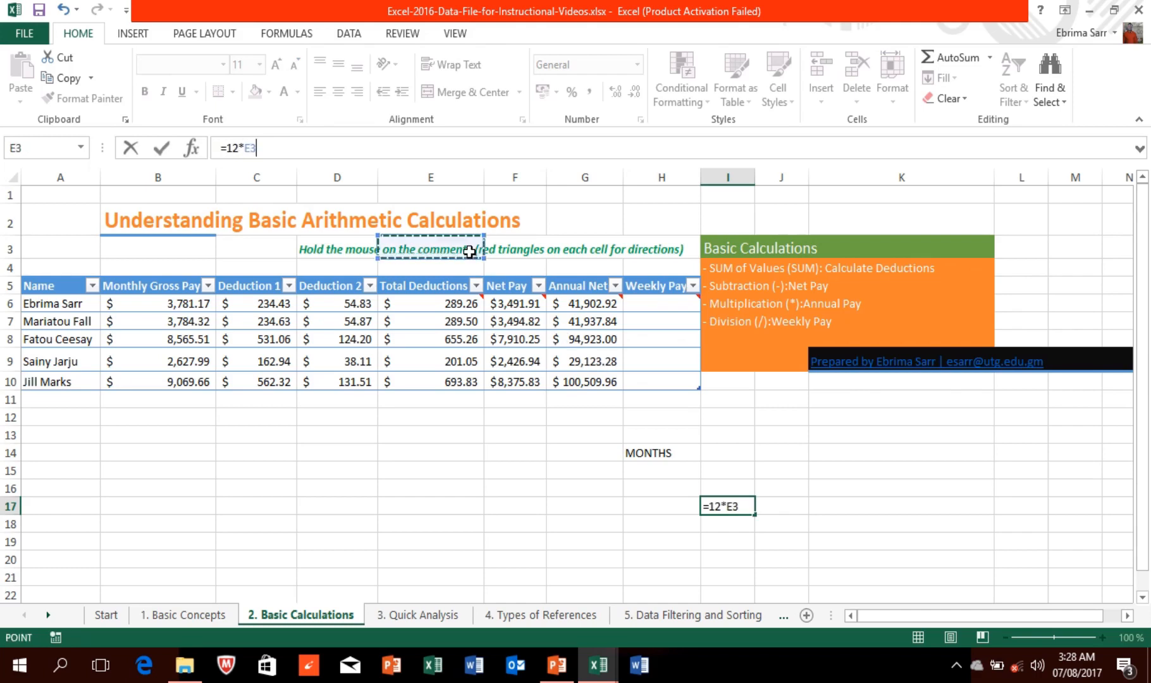
text(I63)
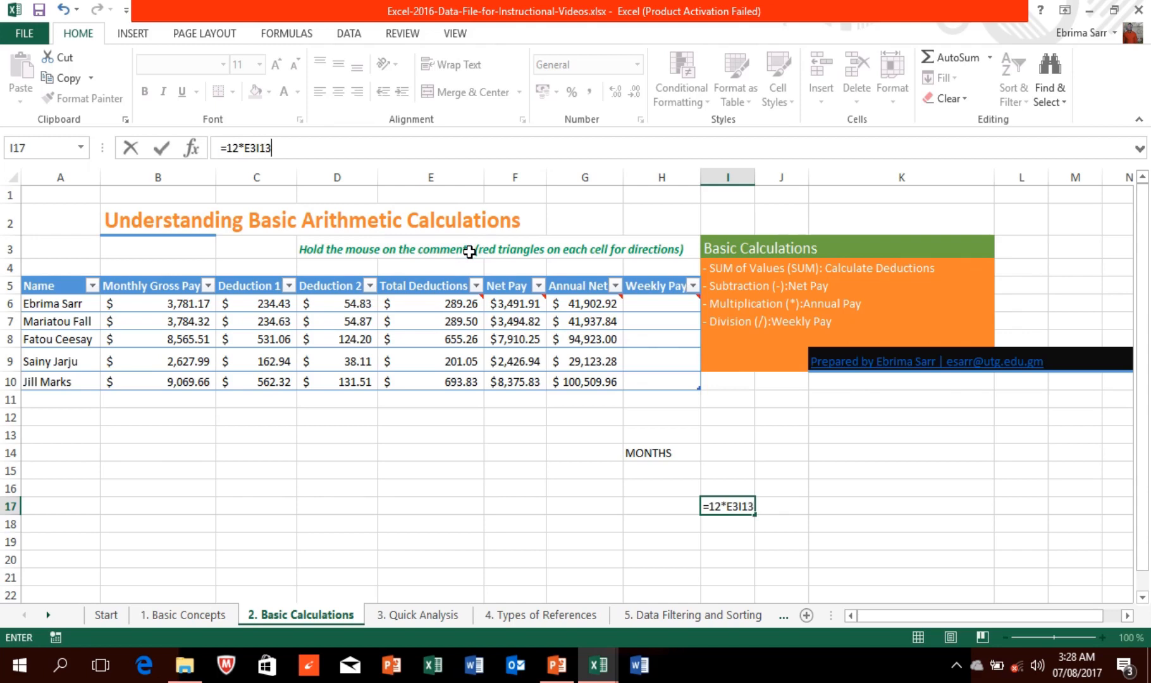
key(Return)
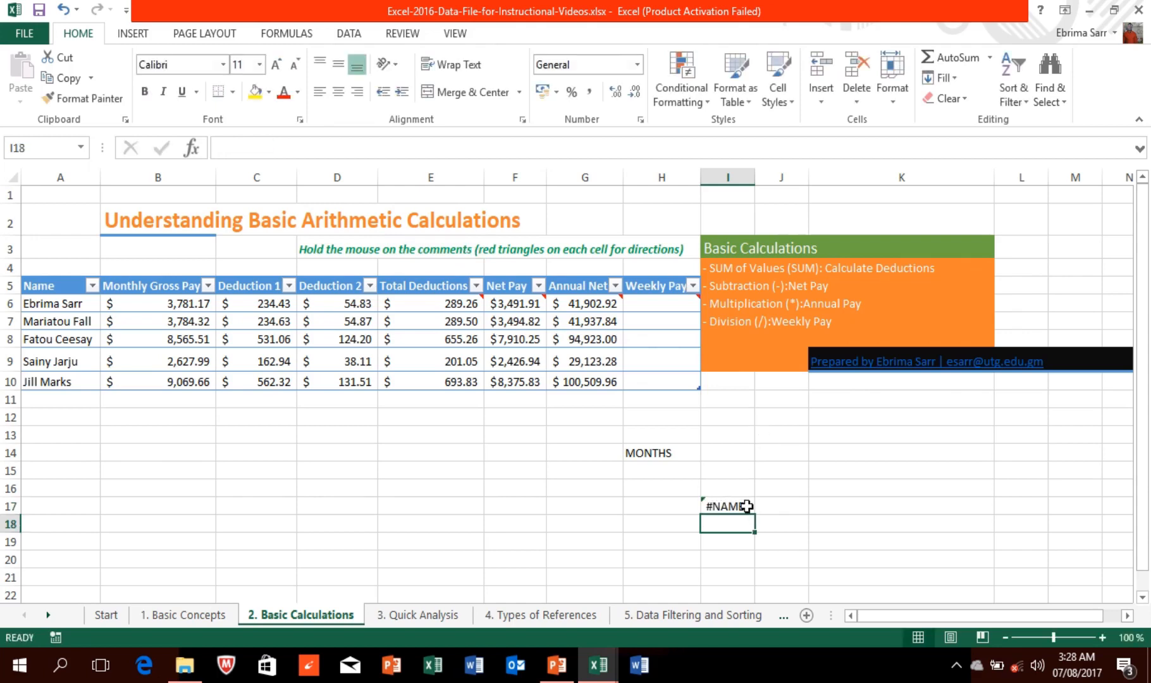
click(746, 506)
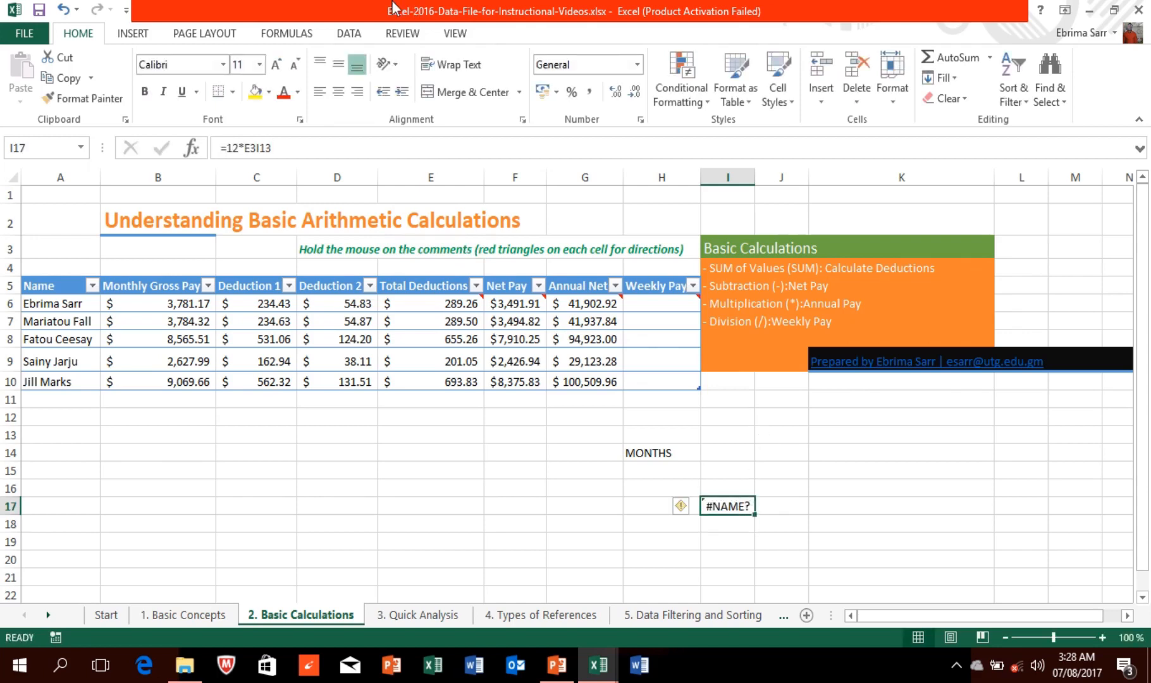
mouse_move(393, 8)
key(ctrl+z)
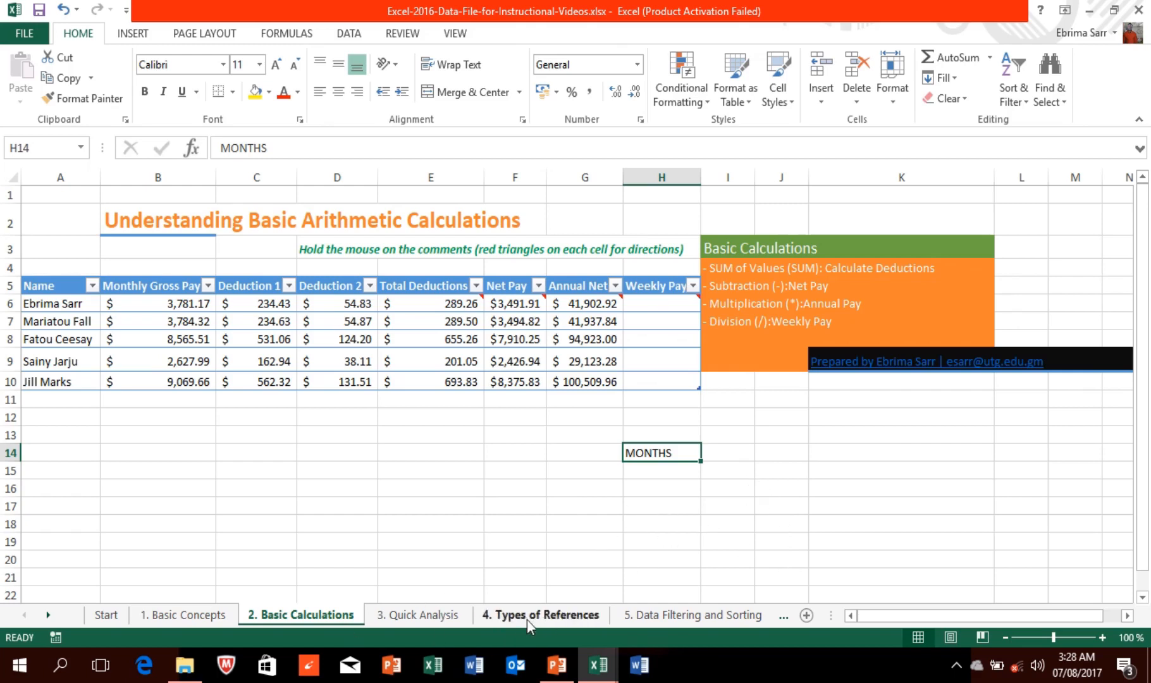
Step: Delete the MONTHS label from H14 and recheck the Annual Net formula in G6
mouse_move(653, 303)
click(273, 150)
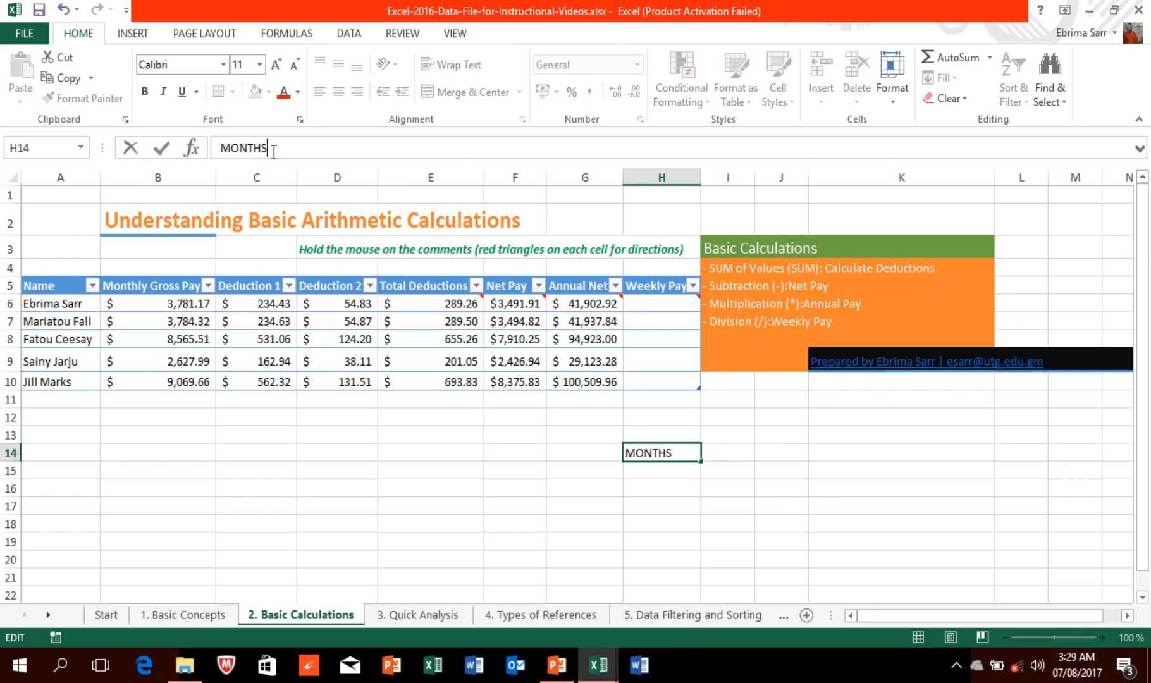
key(BackSpace)
key(BackSpace)
key(BackSpace)
key(BackSpace)
key(BackSpace)
key(BackSpace)
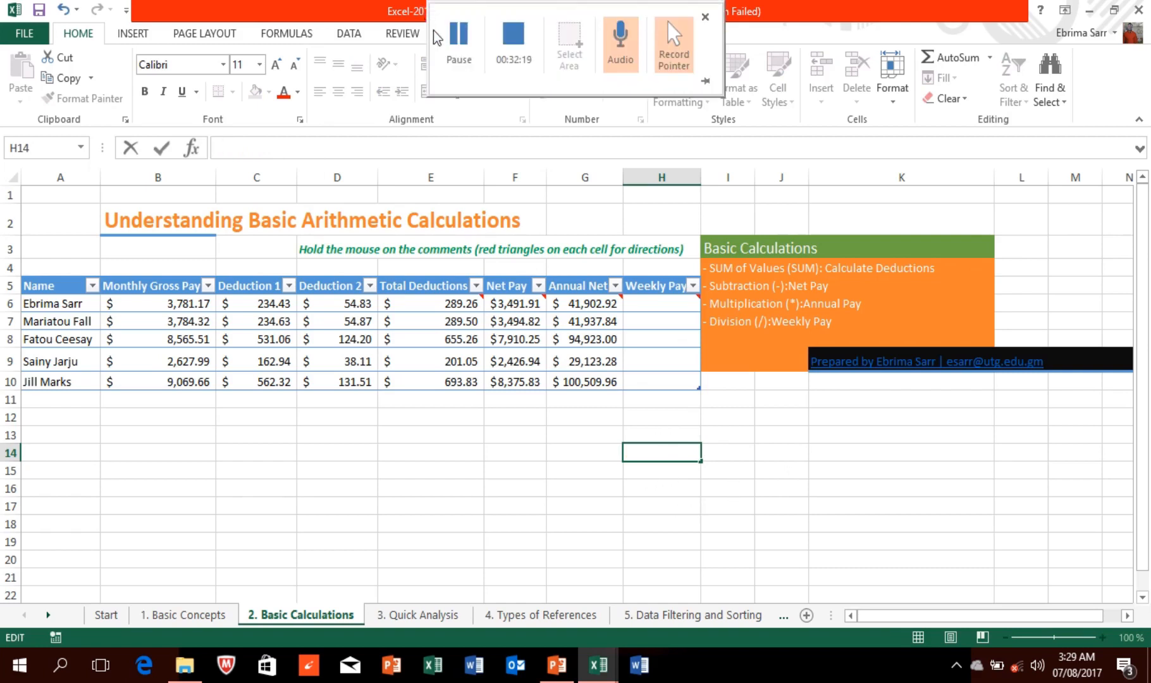
click(456, 42)
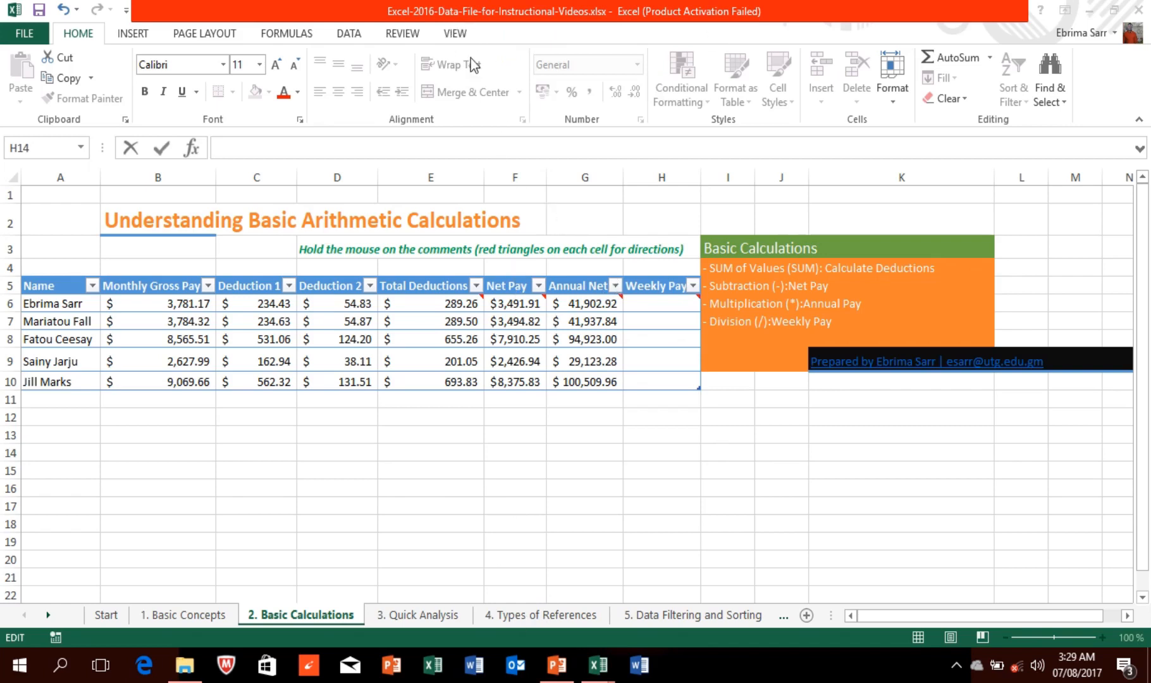
click(590, 304)
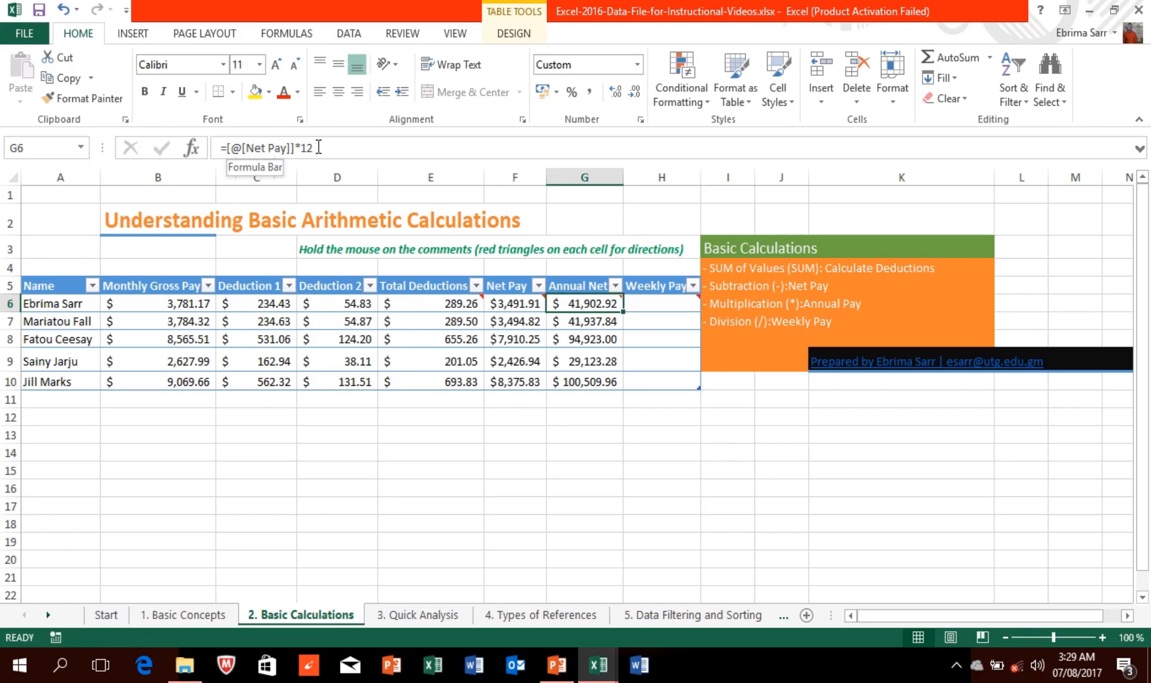
click(642, 306)
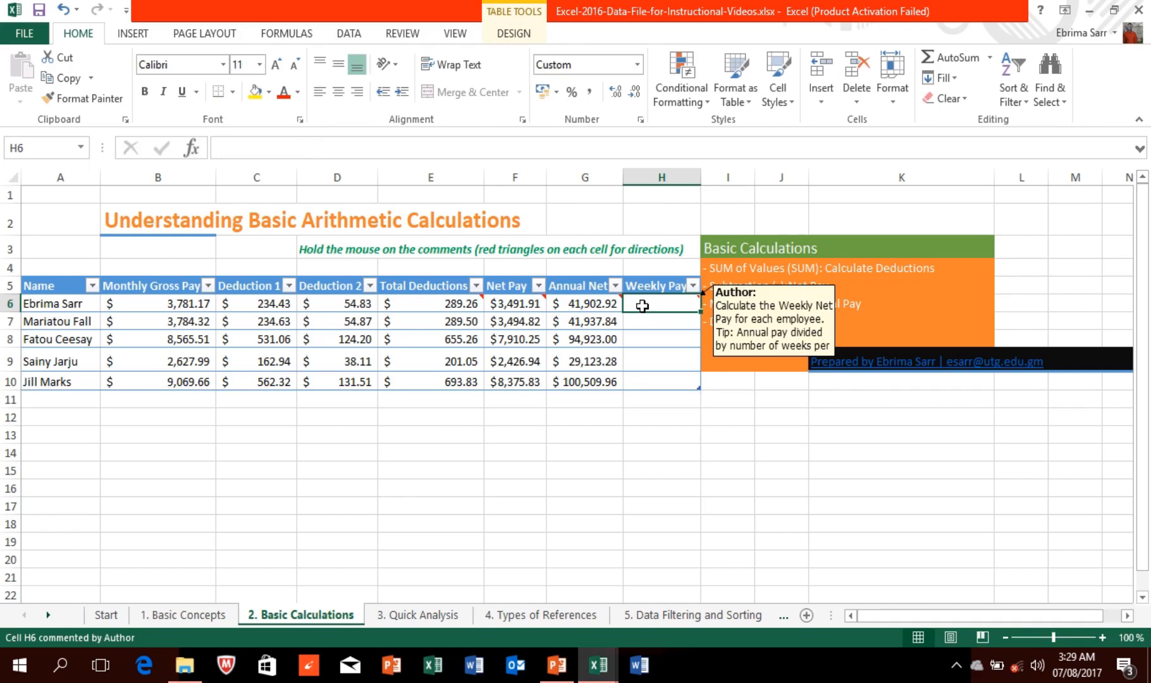
Step: Enter =G6/52 in H6 so Weekly Pay fills for all five employees
text(=)
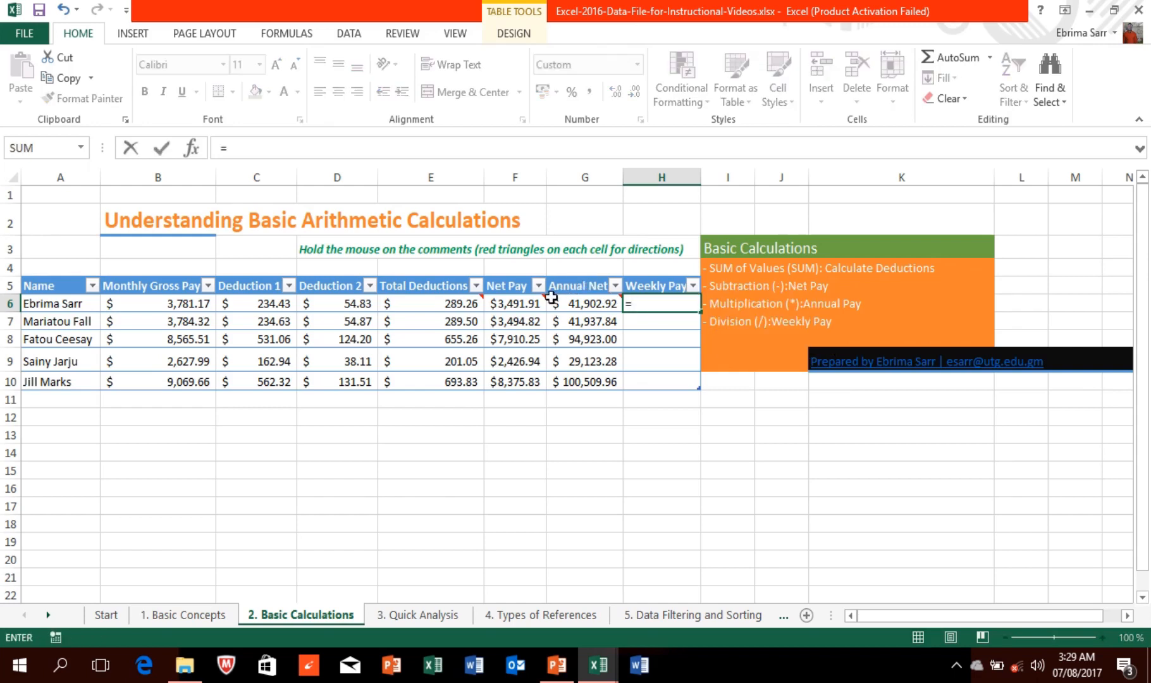
click(572, 302)
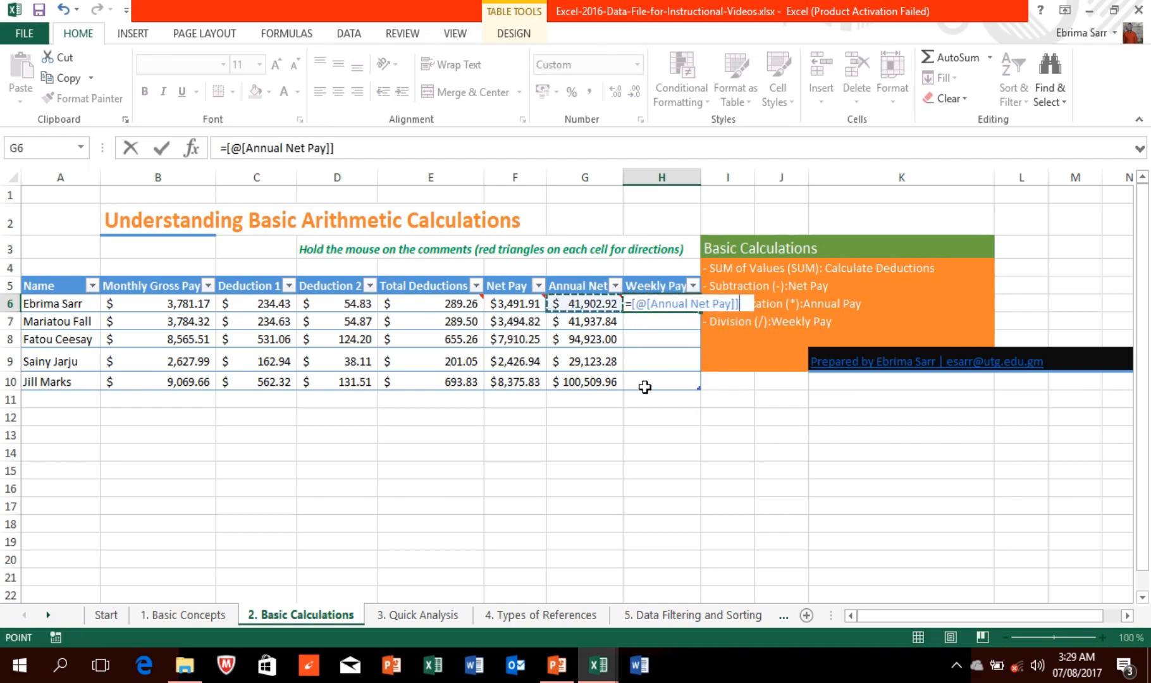
text(/)
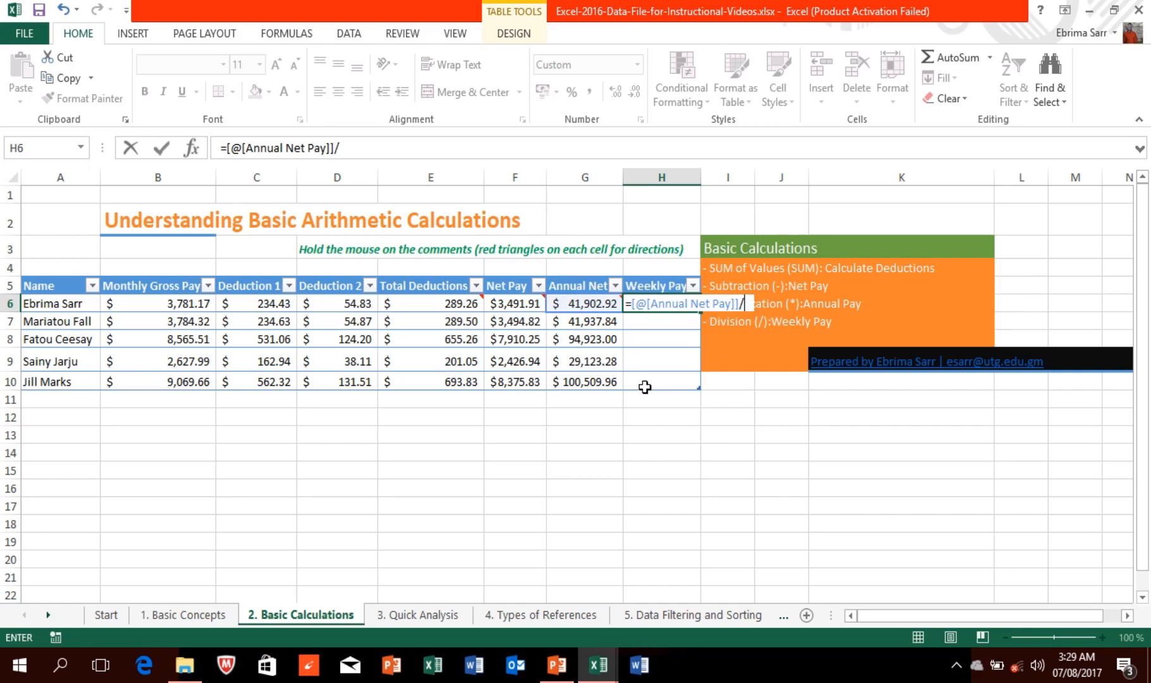
text(52)
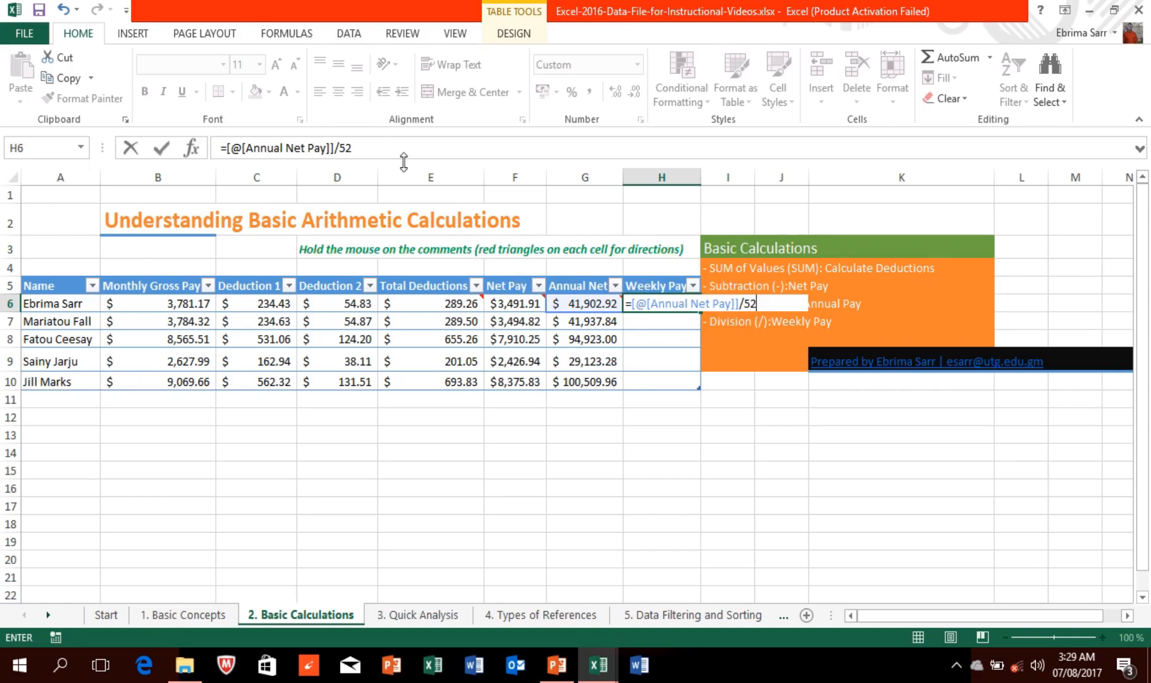
key(Return)
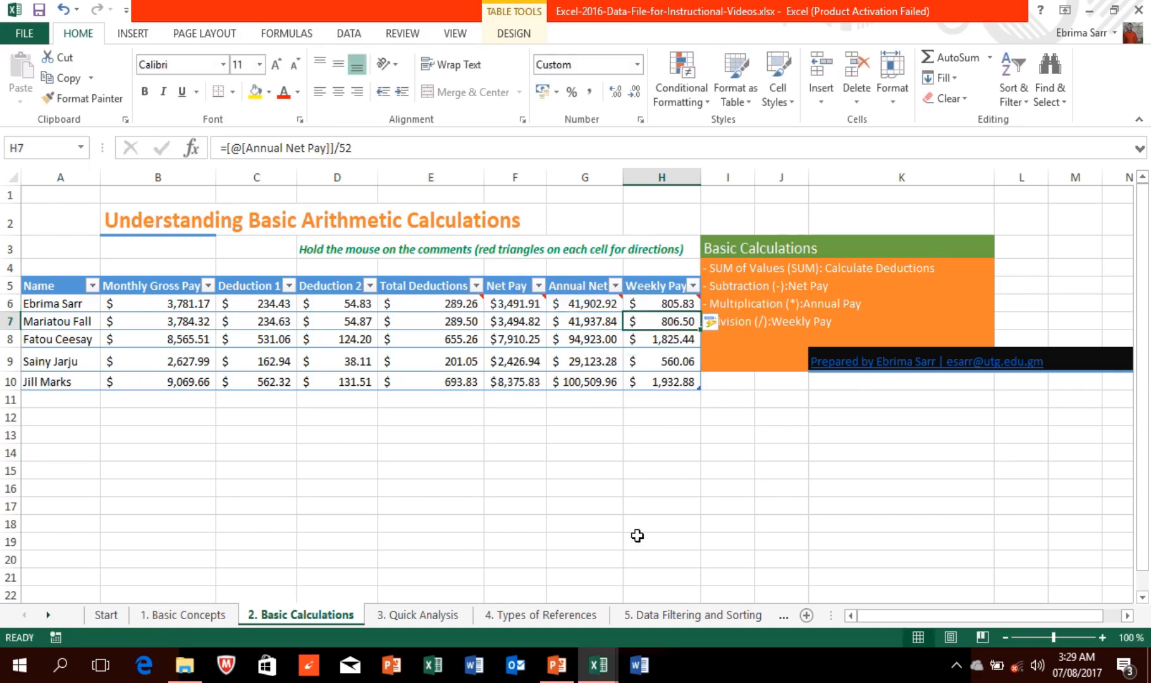
click(726, 323)
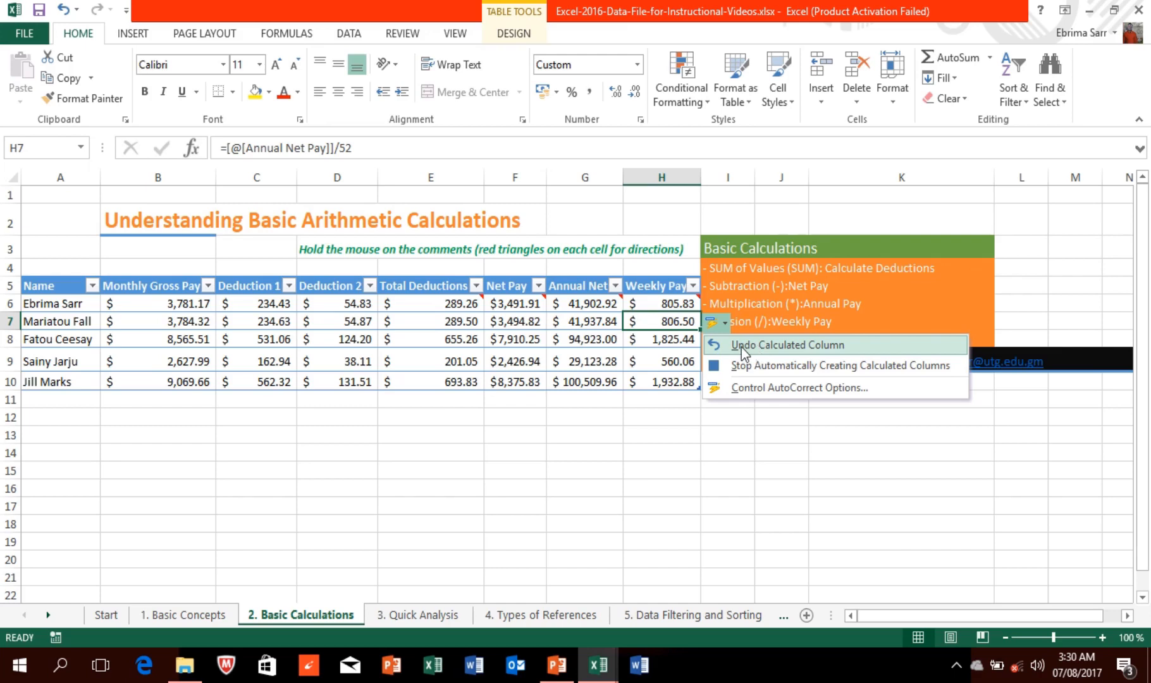
click(643, 460)
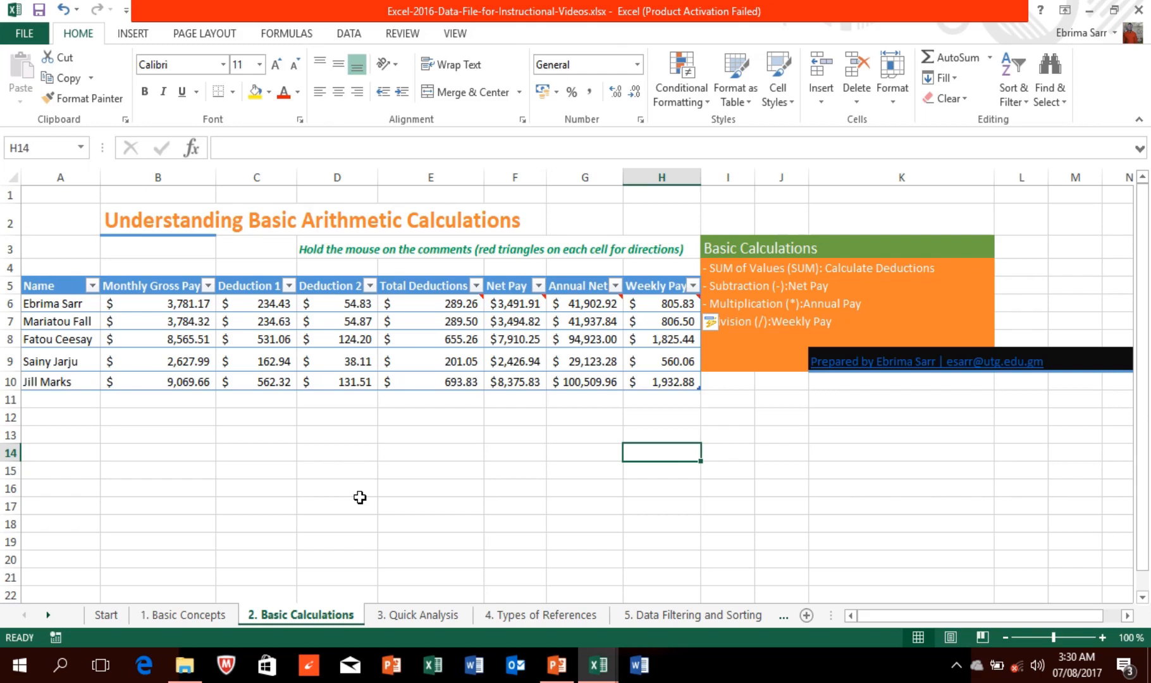
mouse_move(426, 8)
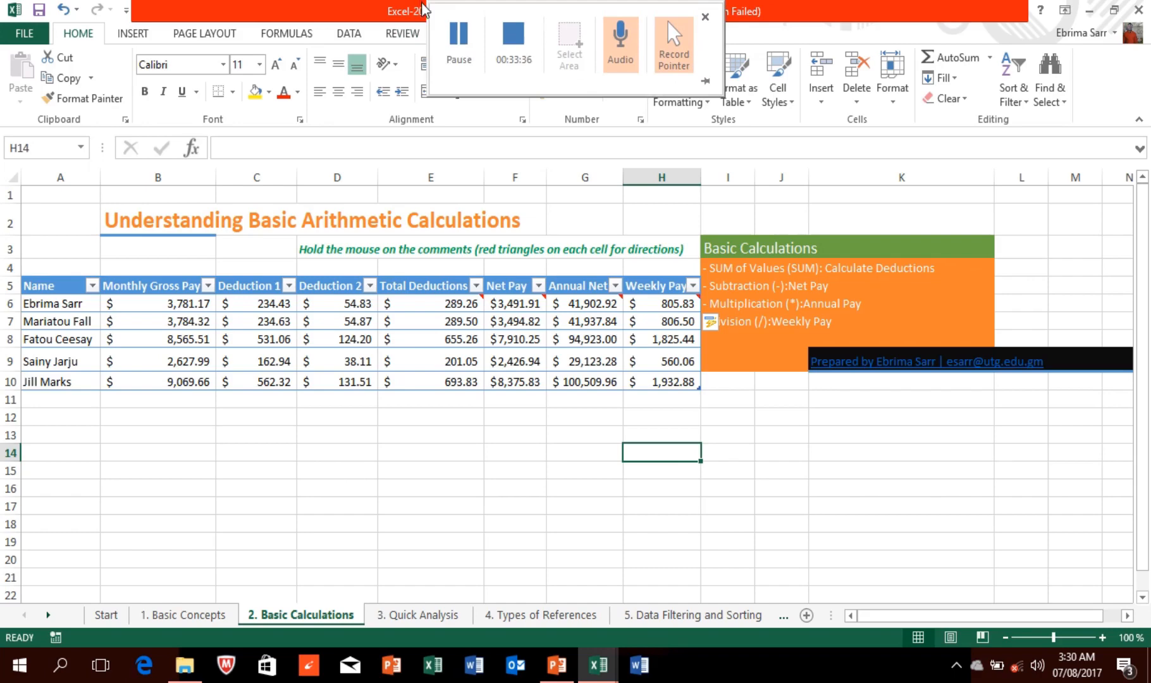
Step: Return to the '3. Quick Analysis' sheet and select the Company header in B4
click(464, 37)
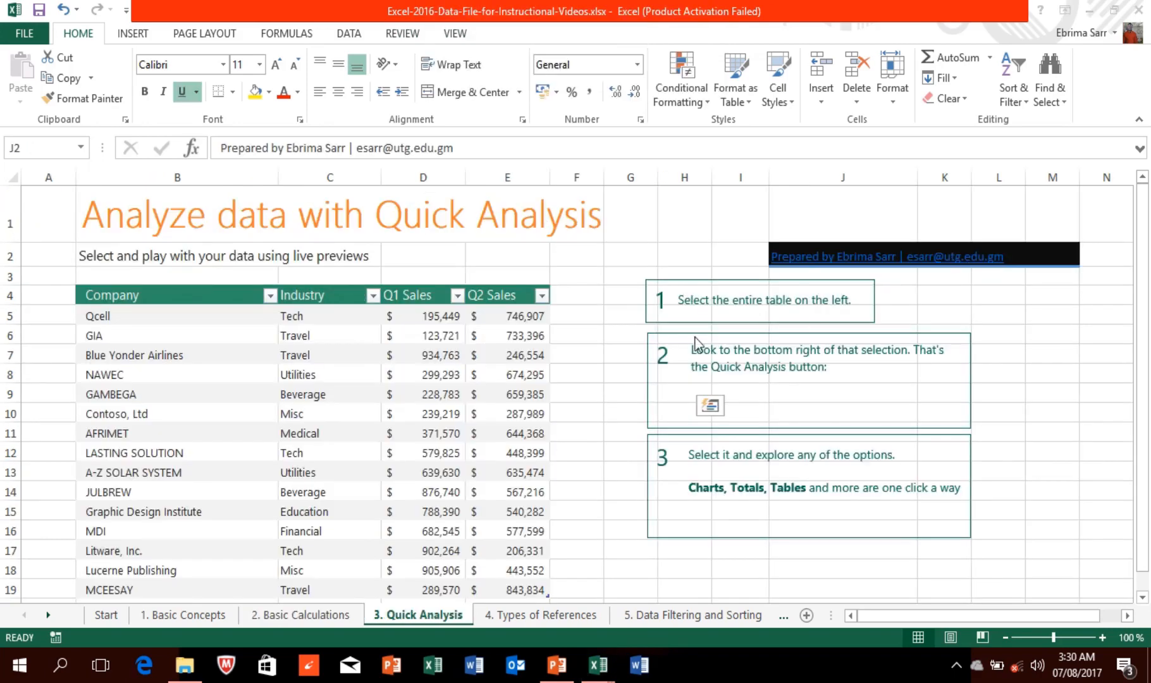
click(116, 295)
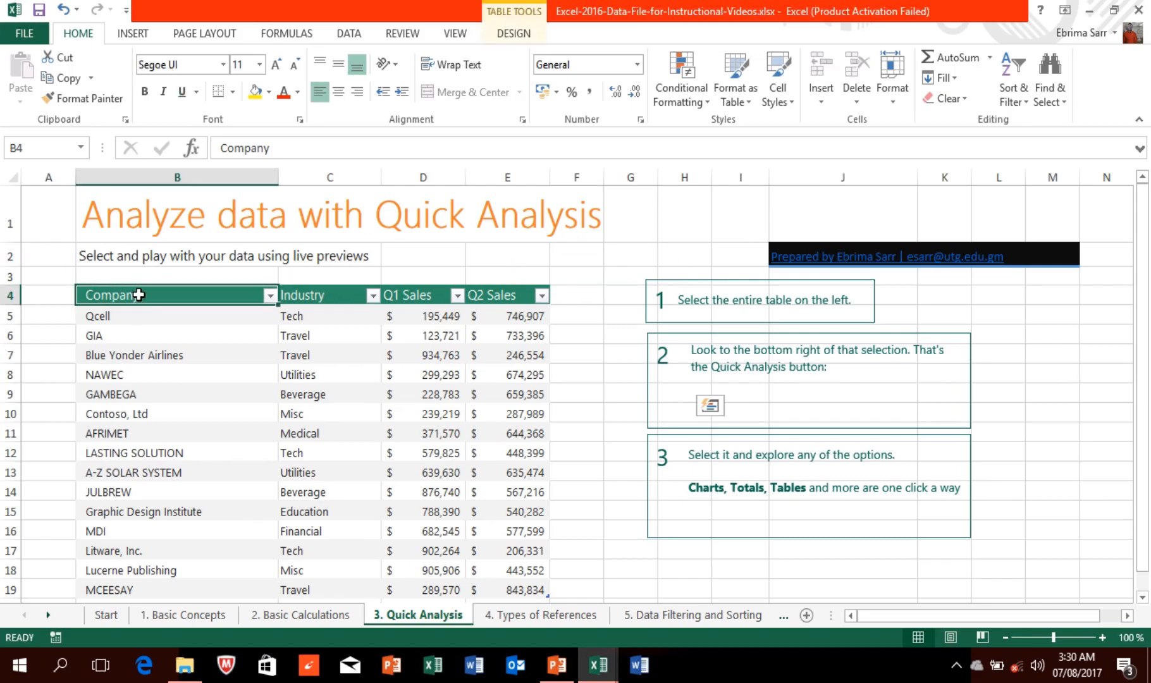
mouse_move(364, 1)
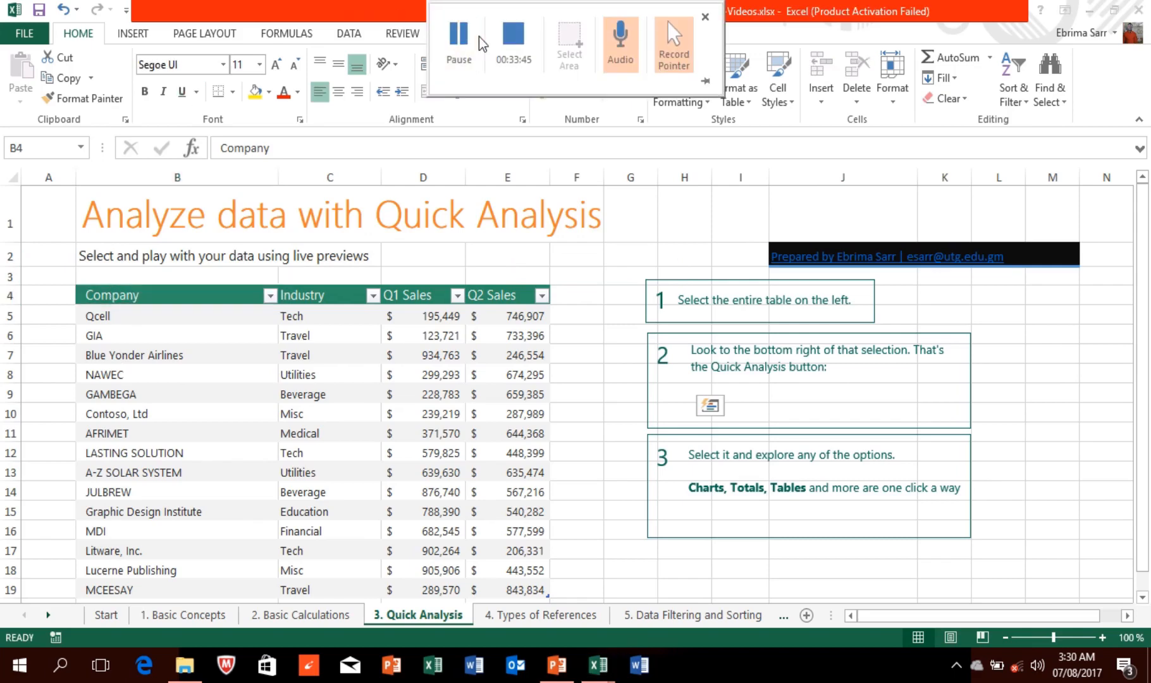
click(469, 40)
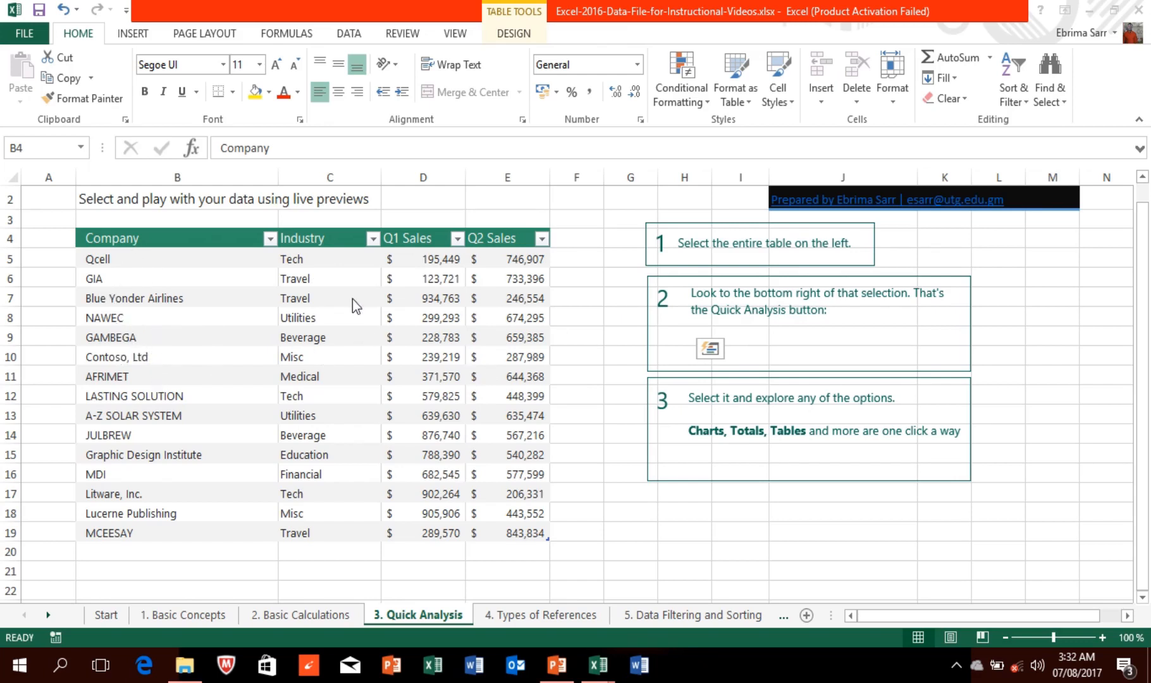
click(114, 239)
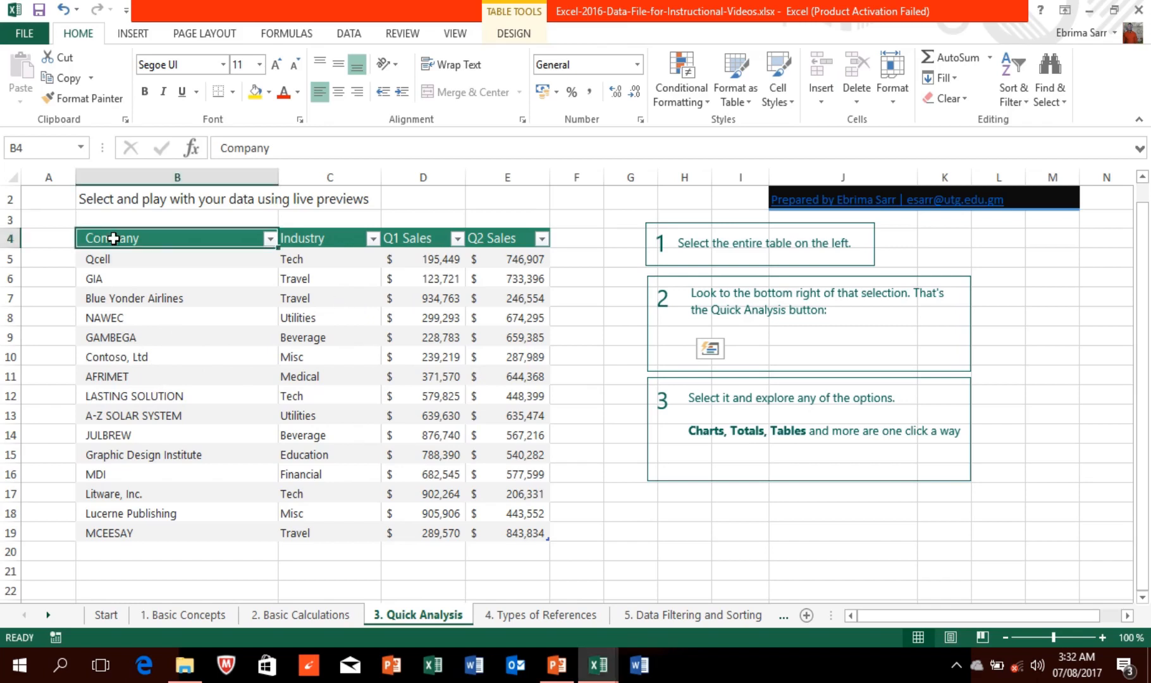
Step: Select the sales table B4:E19 and bring up its Quick Analysis options
drag(113, 238, 541, 532)
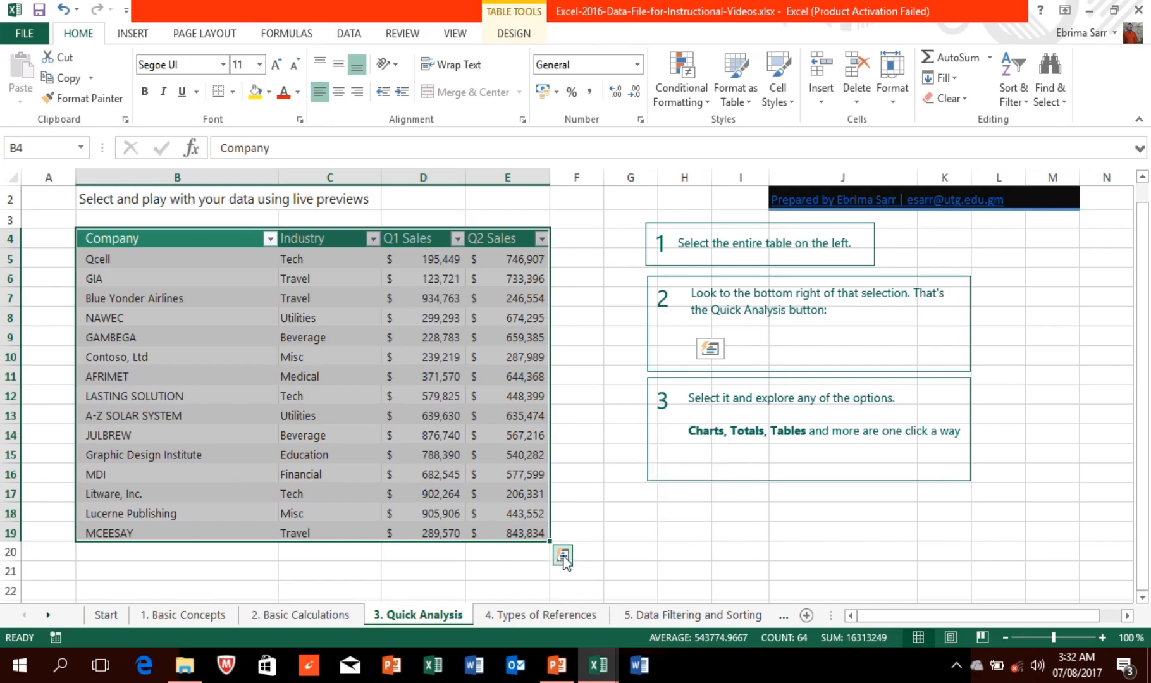
click(562, 555)
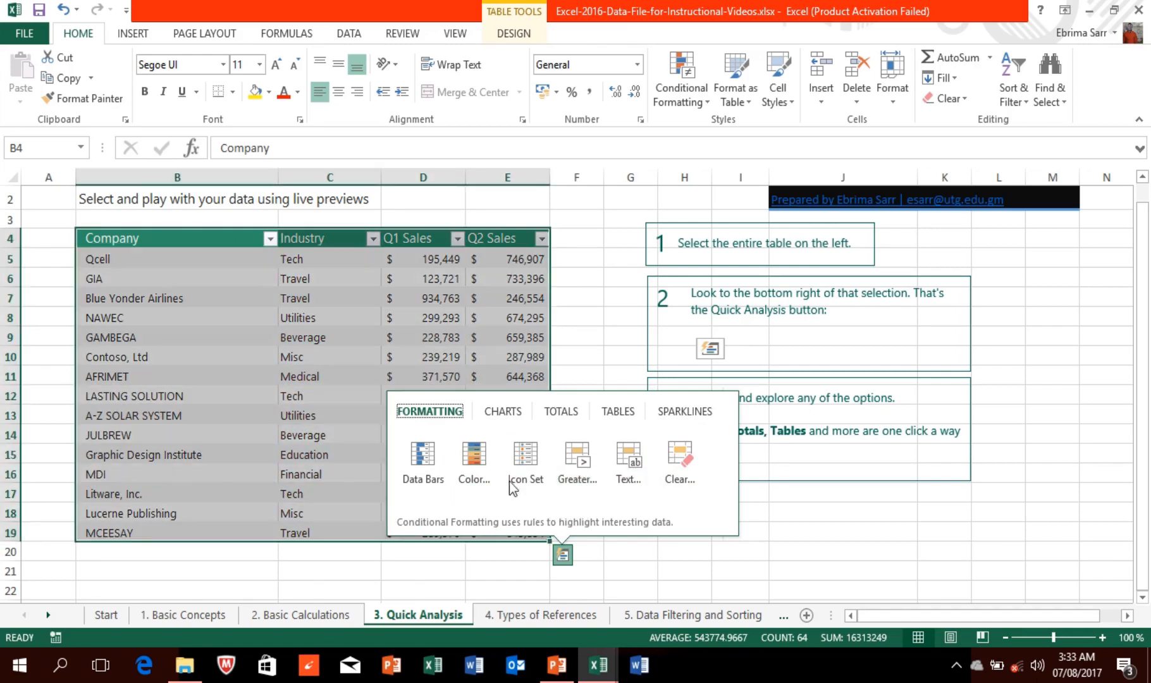
Step: Preview the Charts, Totals, Tables and Sparklines suggestions, ending on the sparkline choices
click(491, 410)
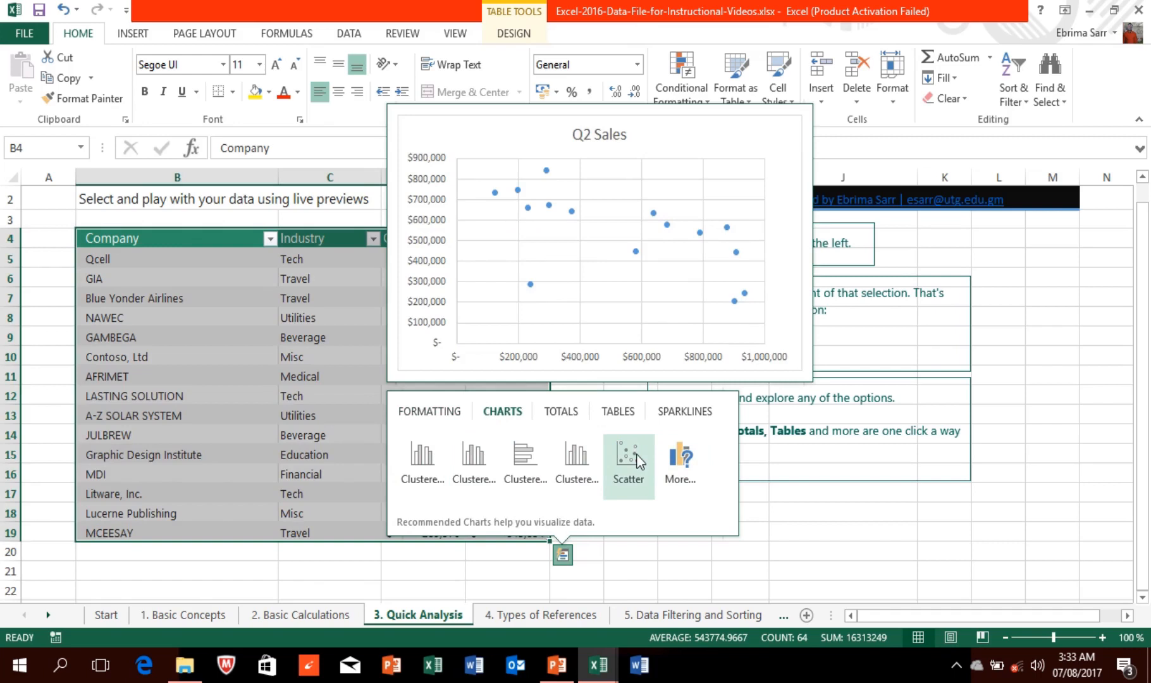
click(559, 410)
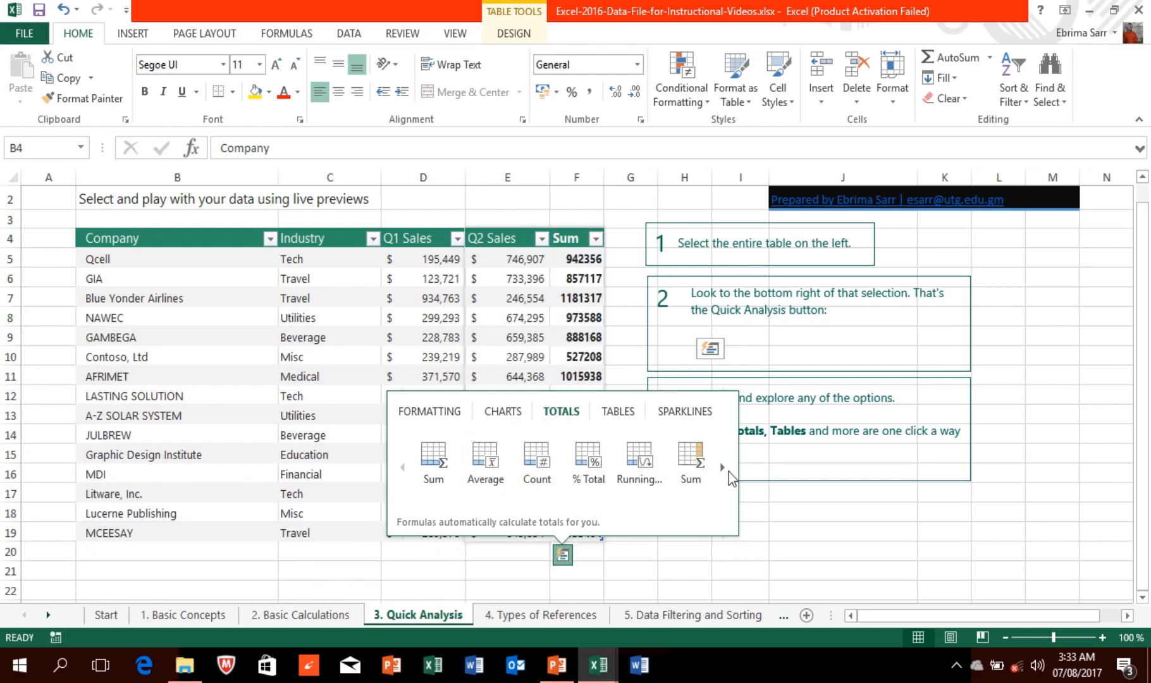
click(724, 468)
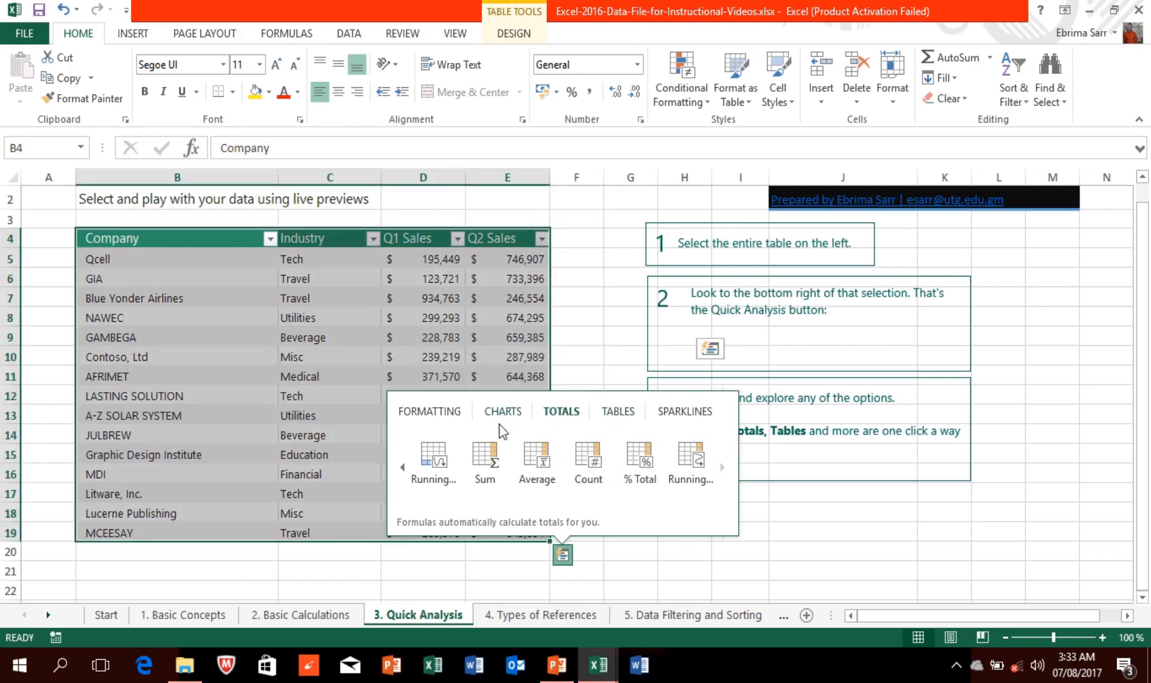
click(618, 411)
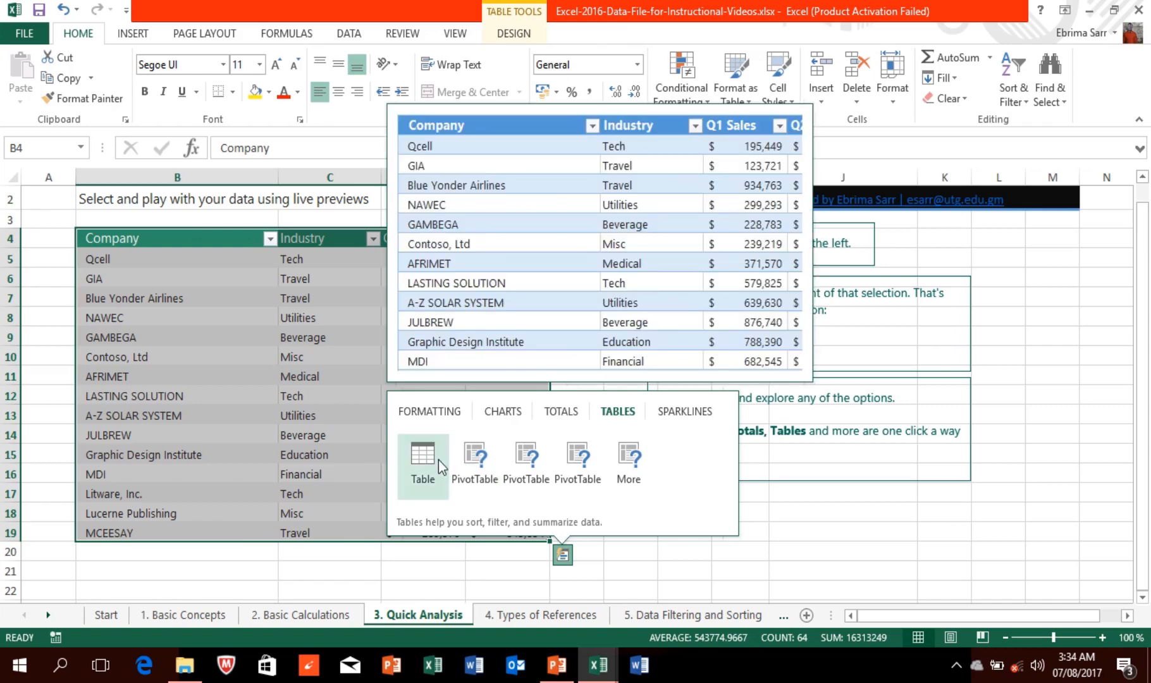
click(673, 409)
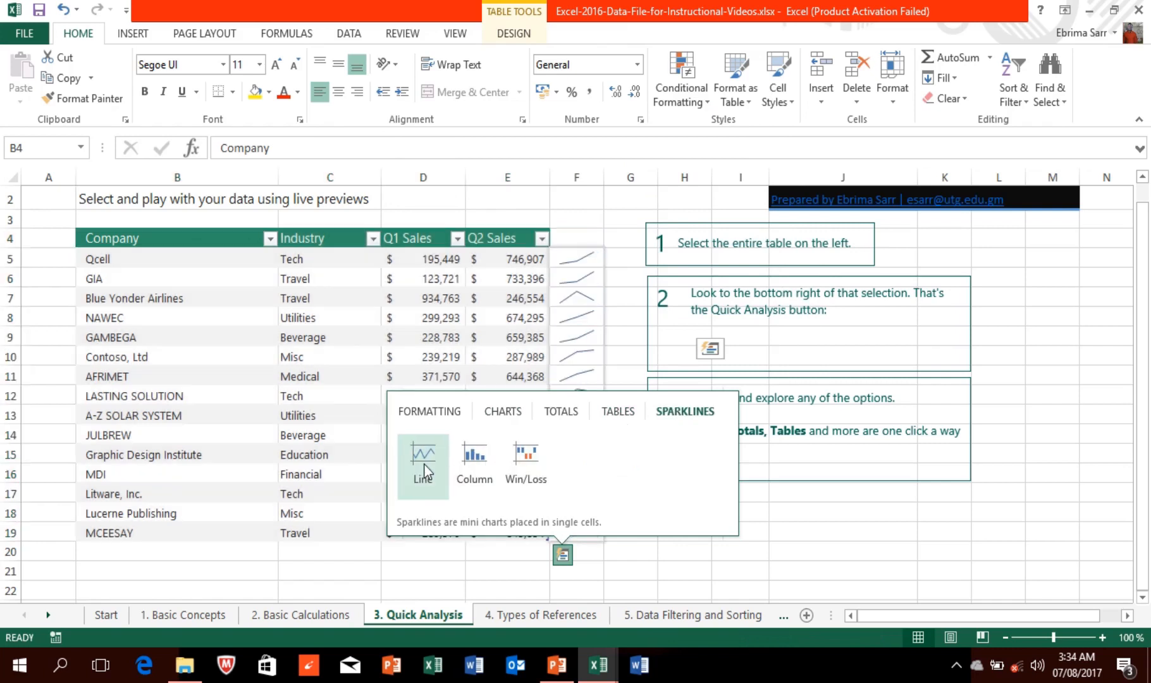
Step: Insert Win/Loss sparklines in column F for all 15 companies and apply a dark gray sparkline style
click(525, 463)
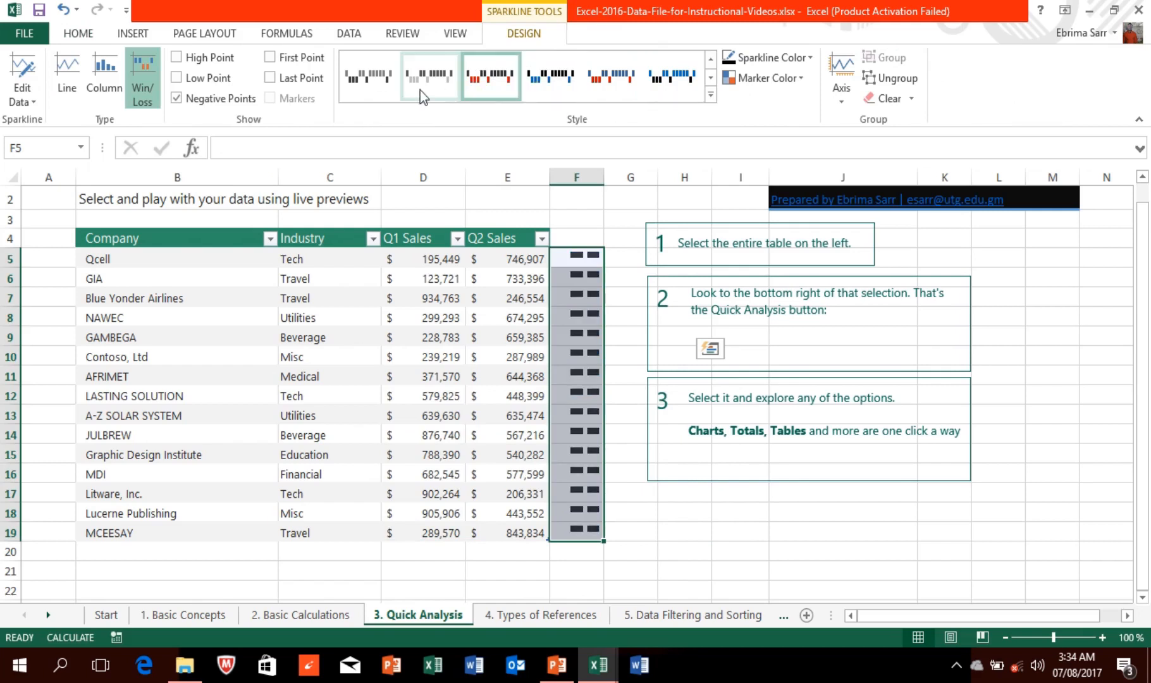
click(711, 95)
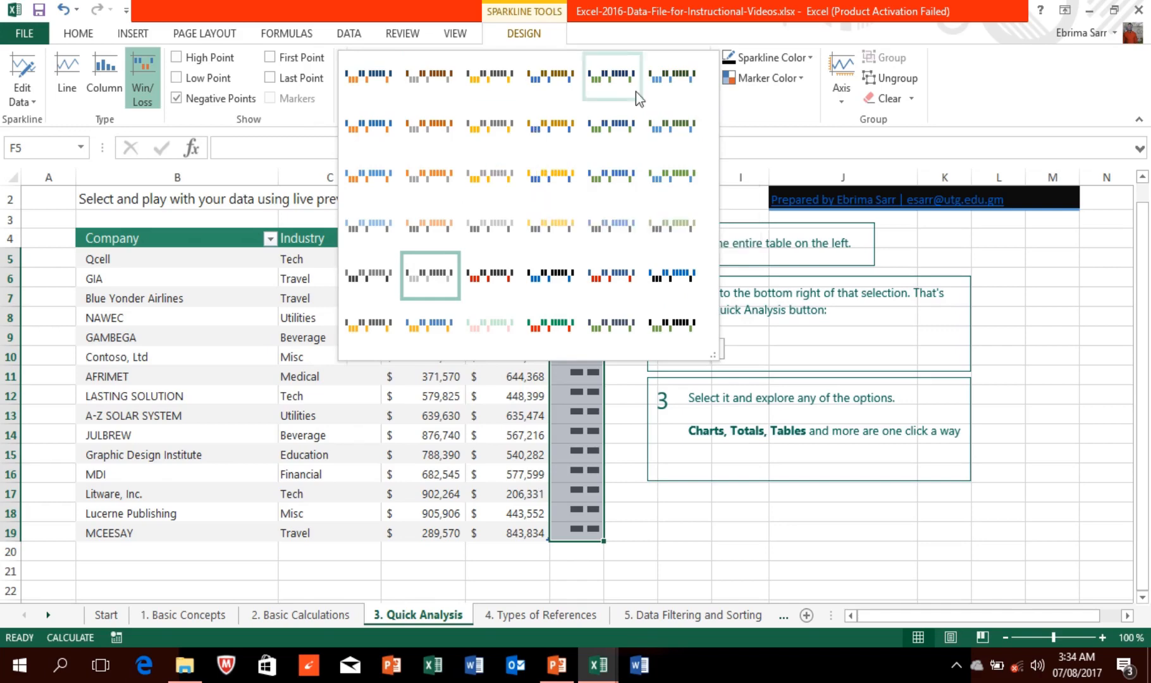
click(696, 79)
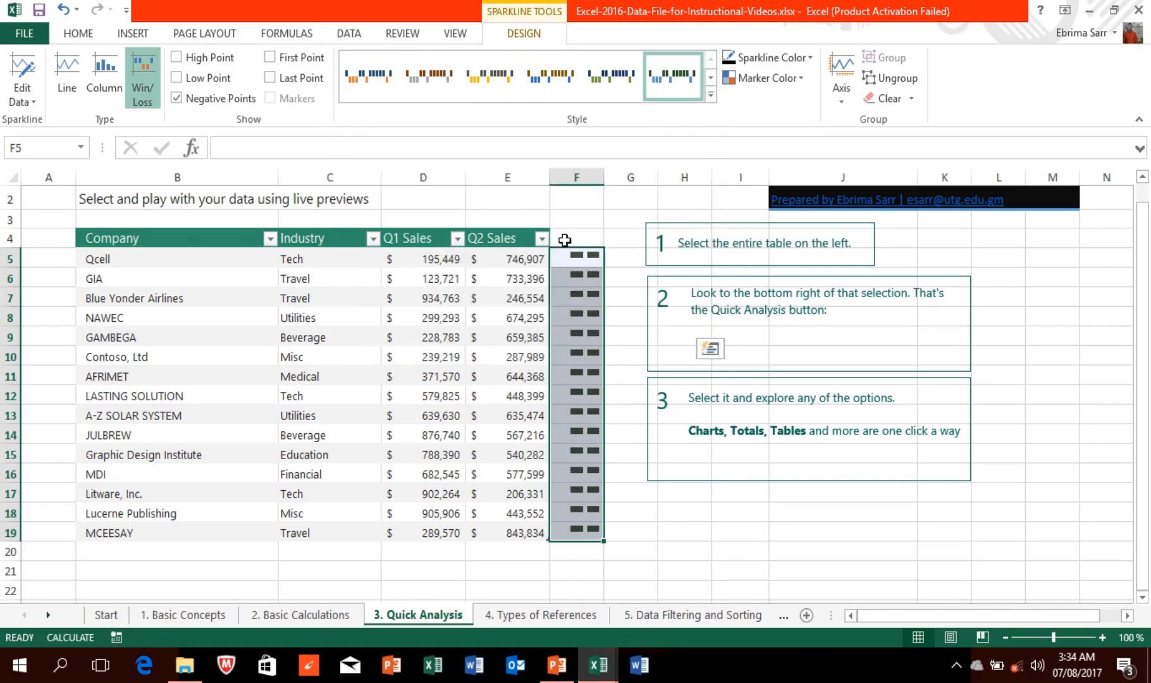
Step: Switch to the 5. Data Filtering and Sorting sheet and select a cell in the sales data
mouse_move(449, 7)
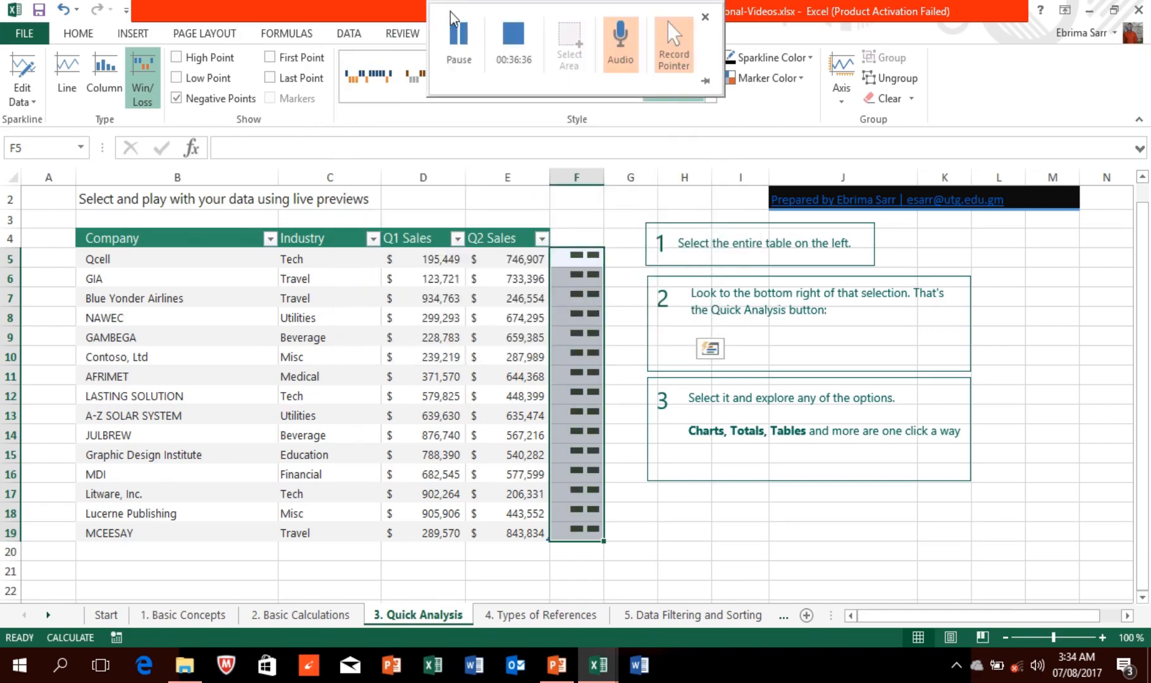
click(459, 35)
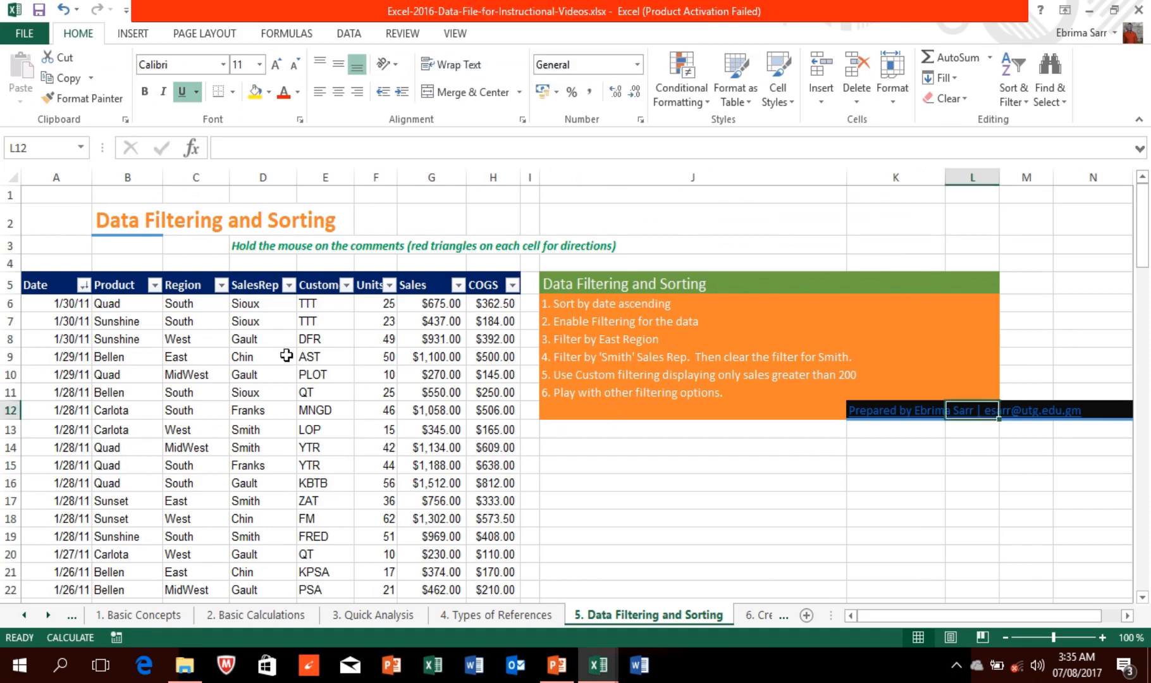
click(262, 357)
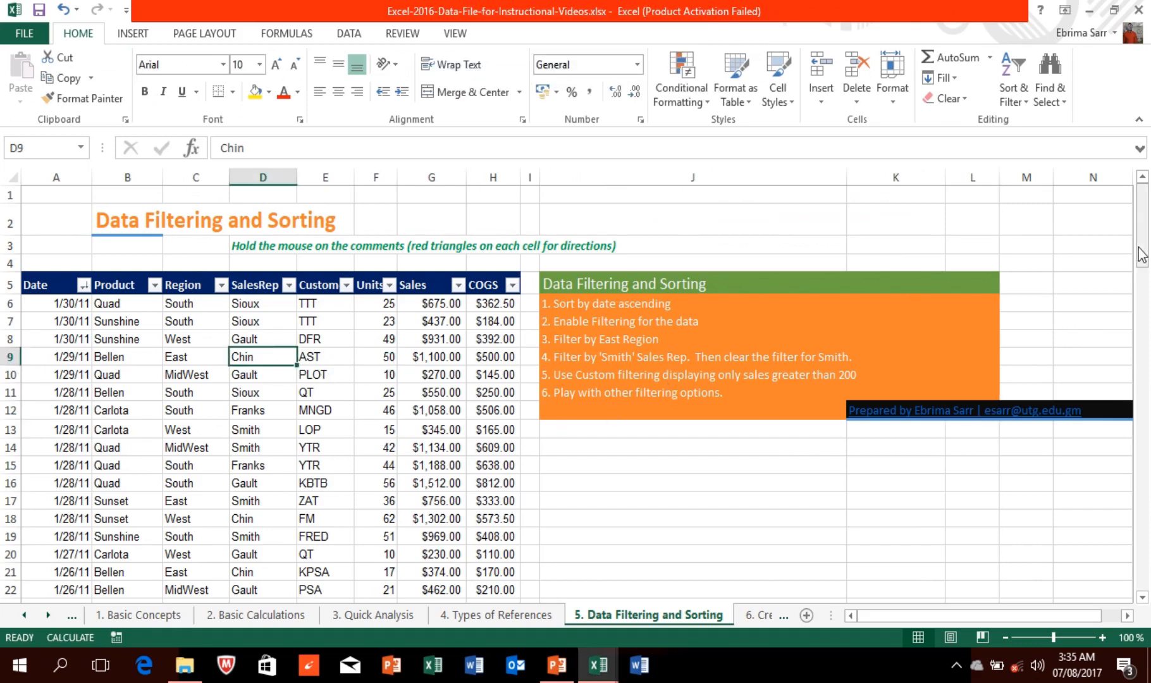
mouse_move(1142, 227)
mouse_down()
mouse_move(1144, 436)
mouse_move(1143, 209)
mouse_up()
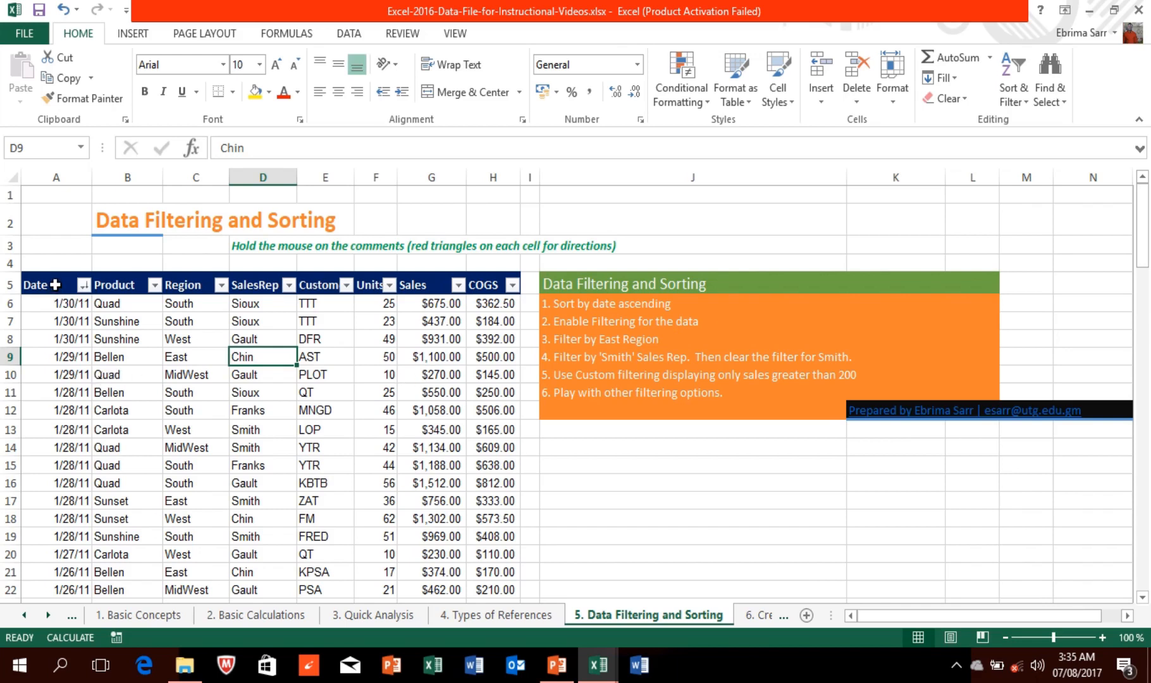
Step: Select dates in the Date column and bring up the Sort & Filter options
click(64, 373)
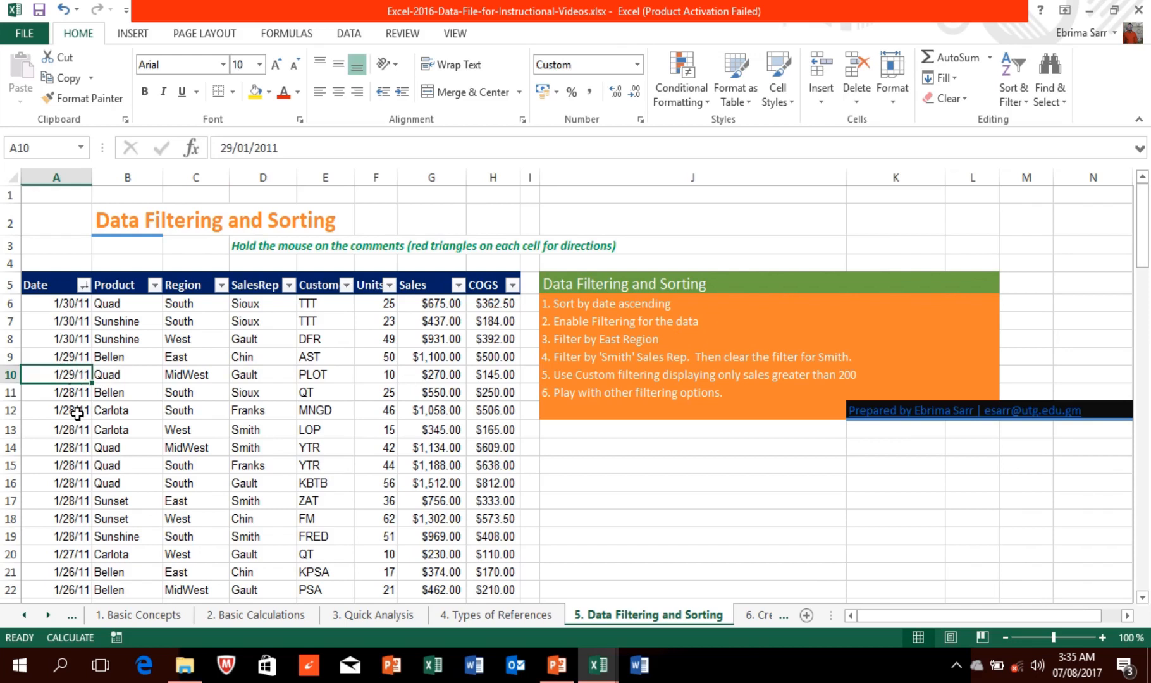
click(80, 343)
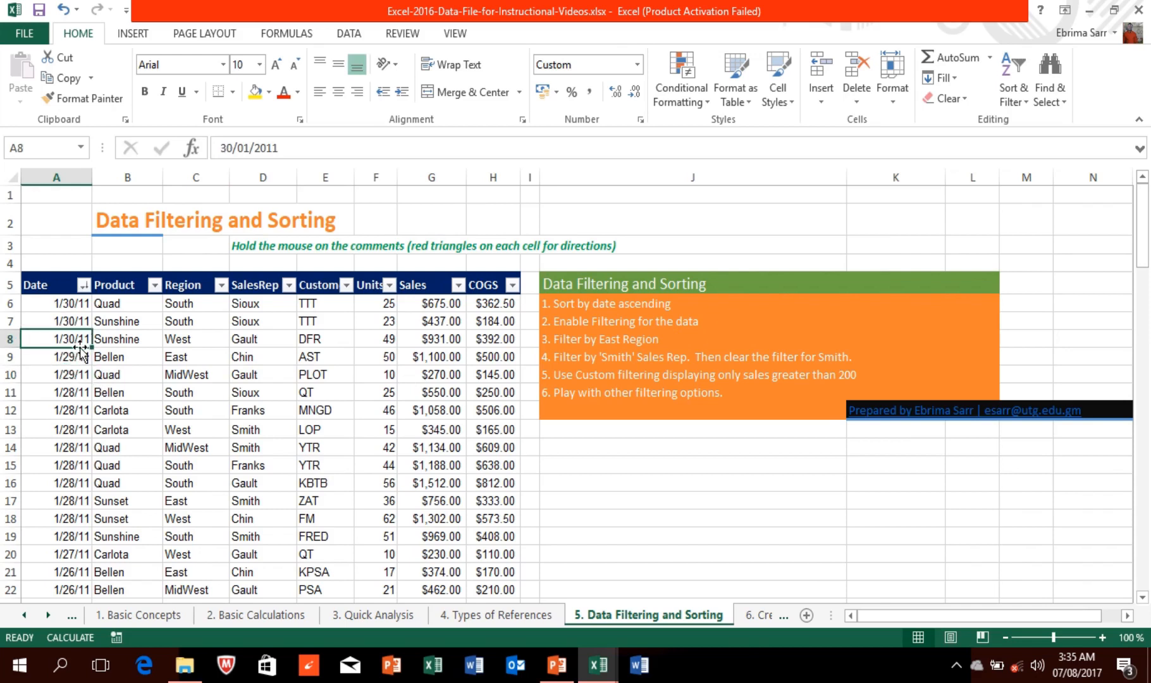
click(81, 433)
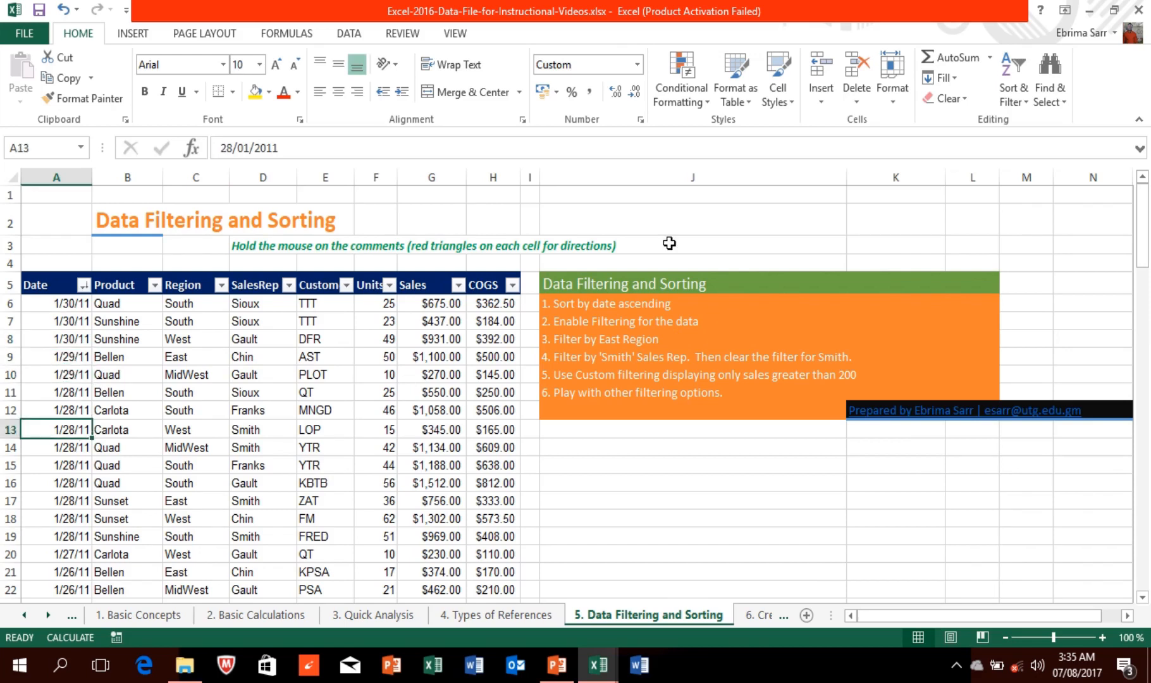
click(1025, 99)
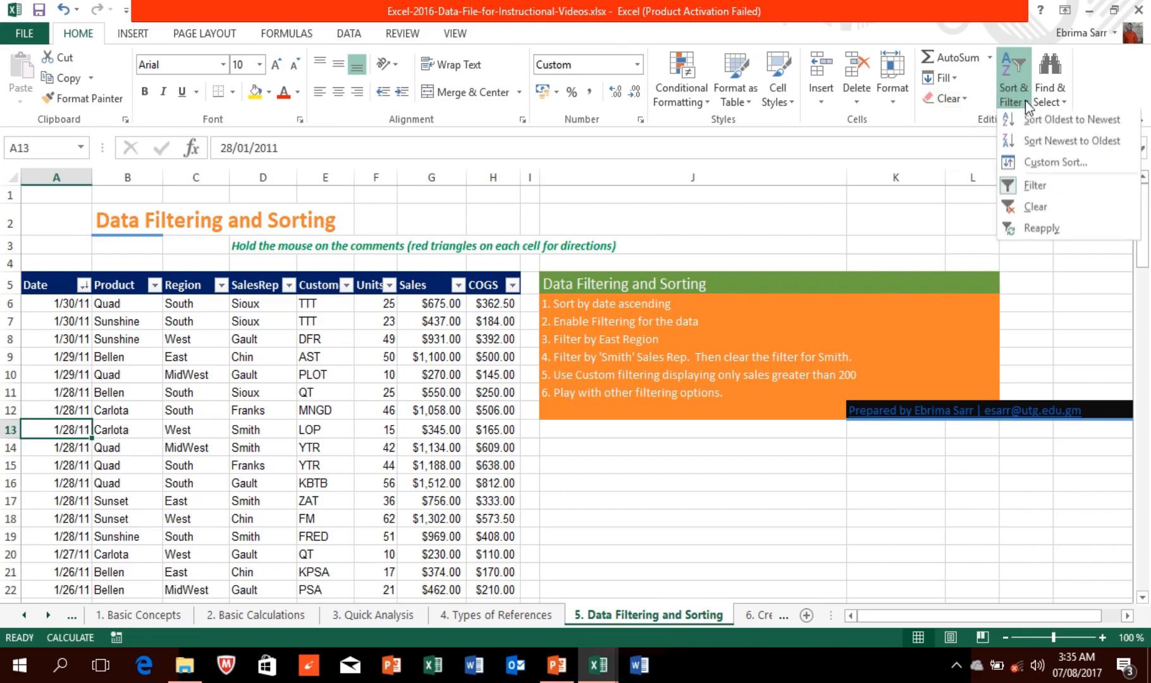
click(1074, 143)
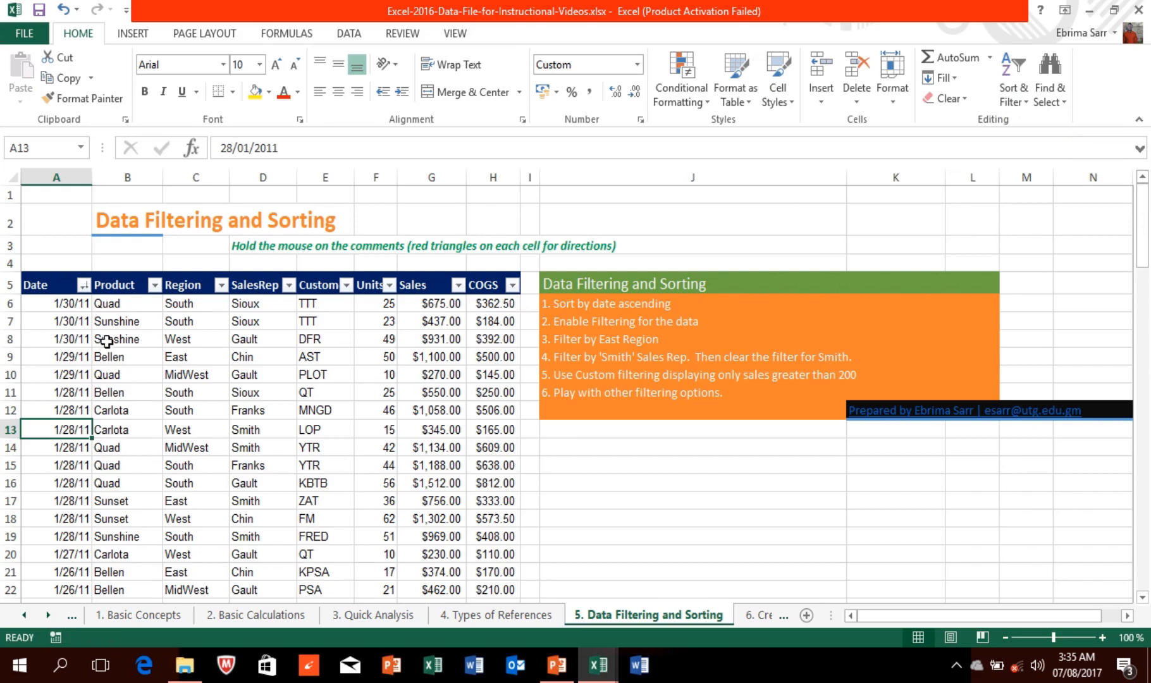
click(129, 355)
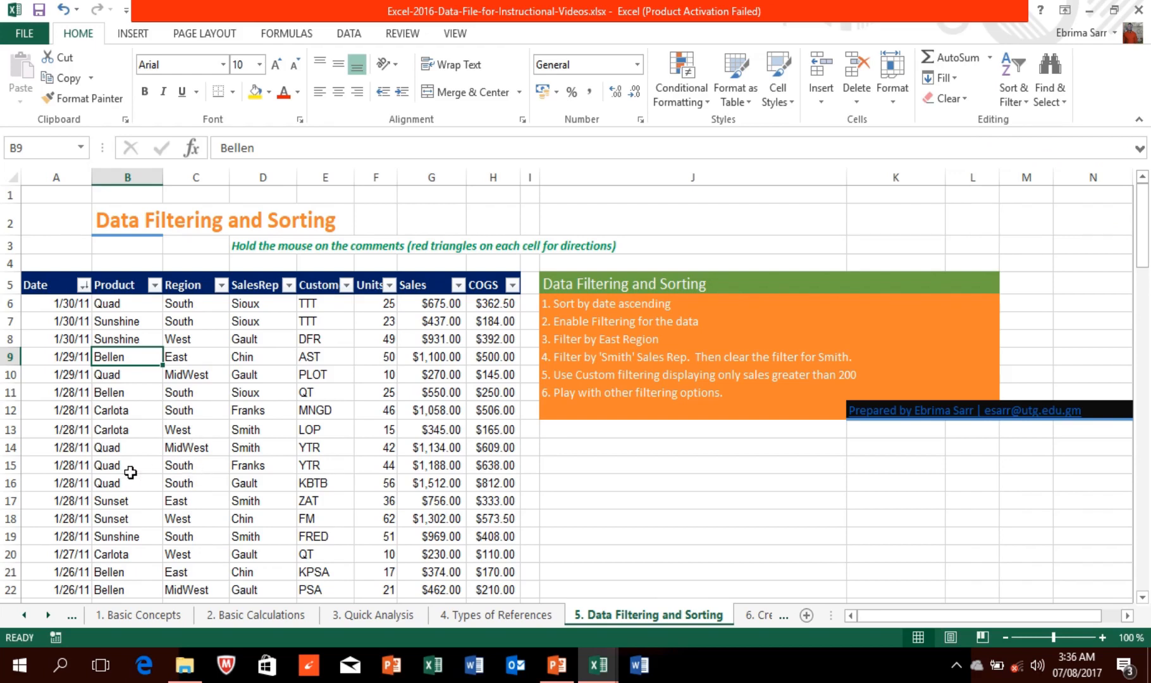
click(120, 335)
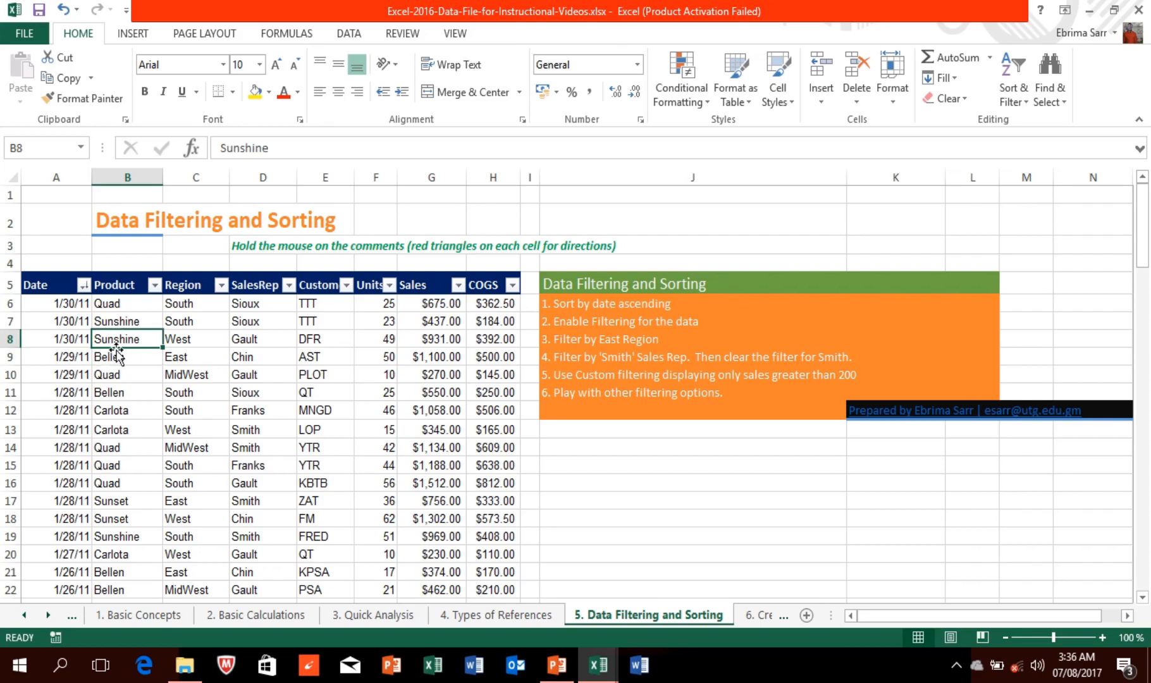
click(189, 302)
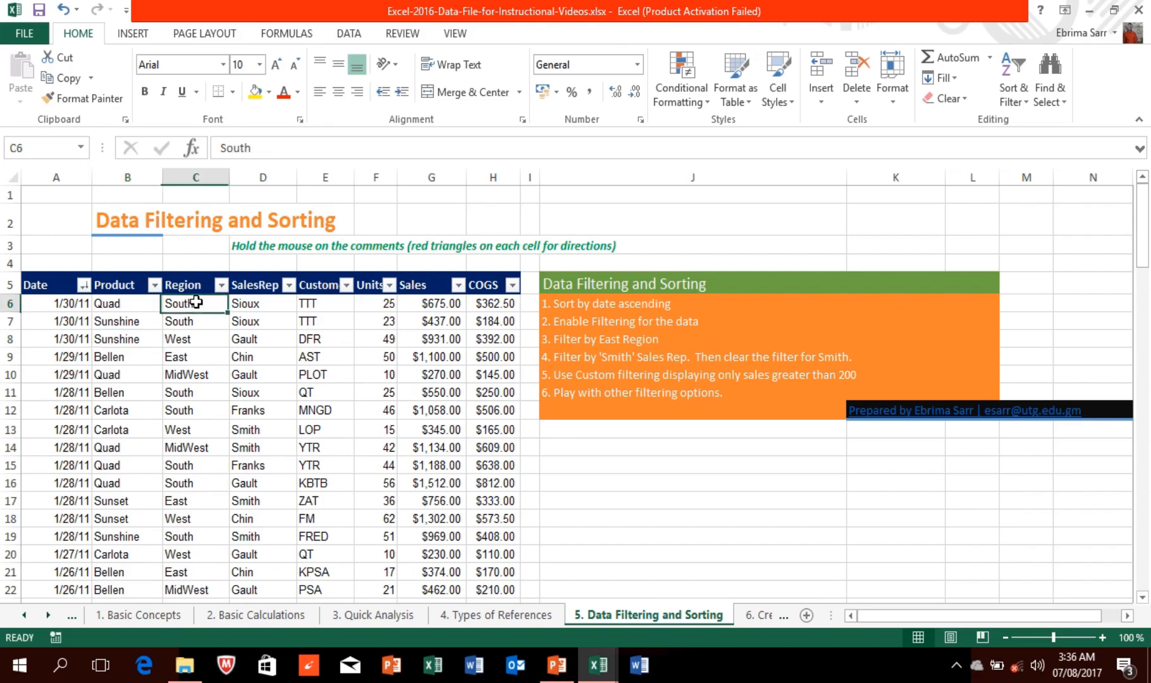
click(1018, 98)
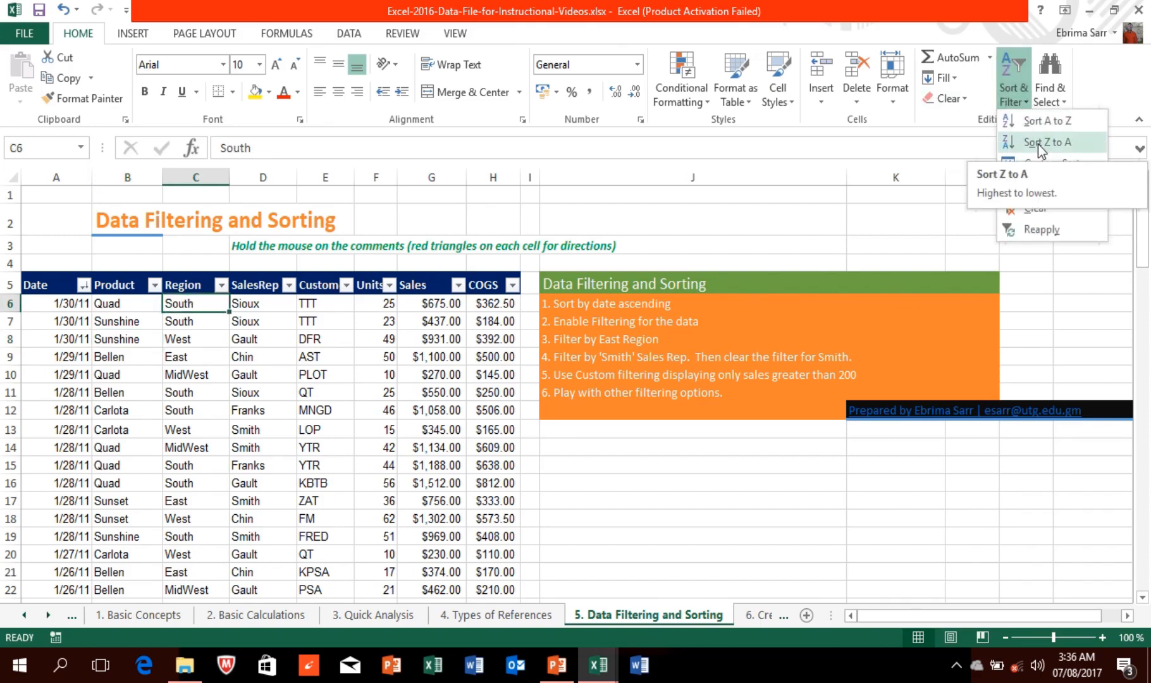
Step: Turn the header filters off and back on, then open the SalesRep filter list
click(1049, 192)
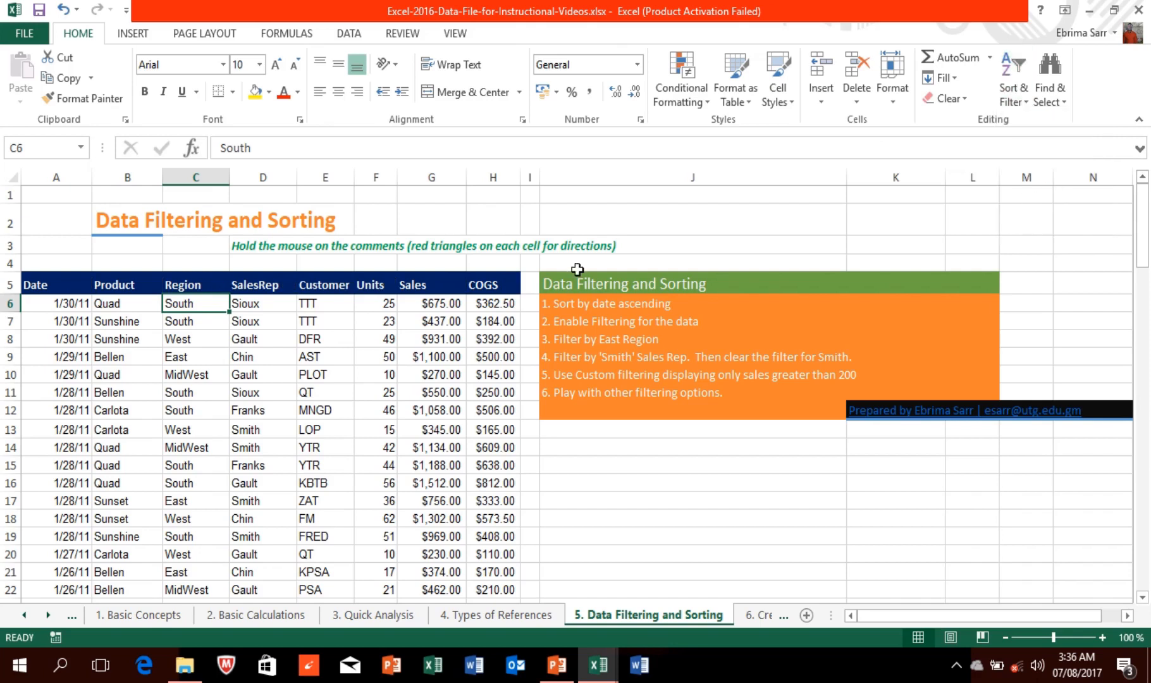
click(1024, 104)
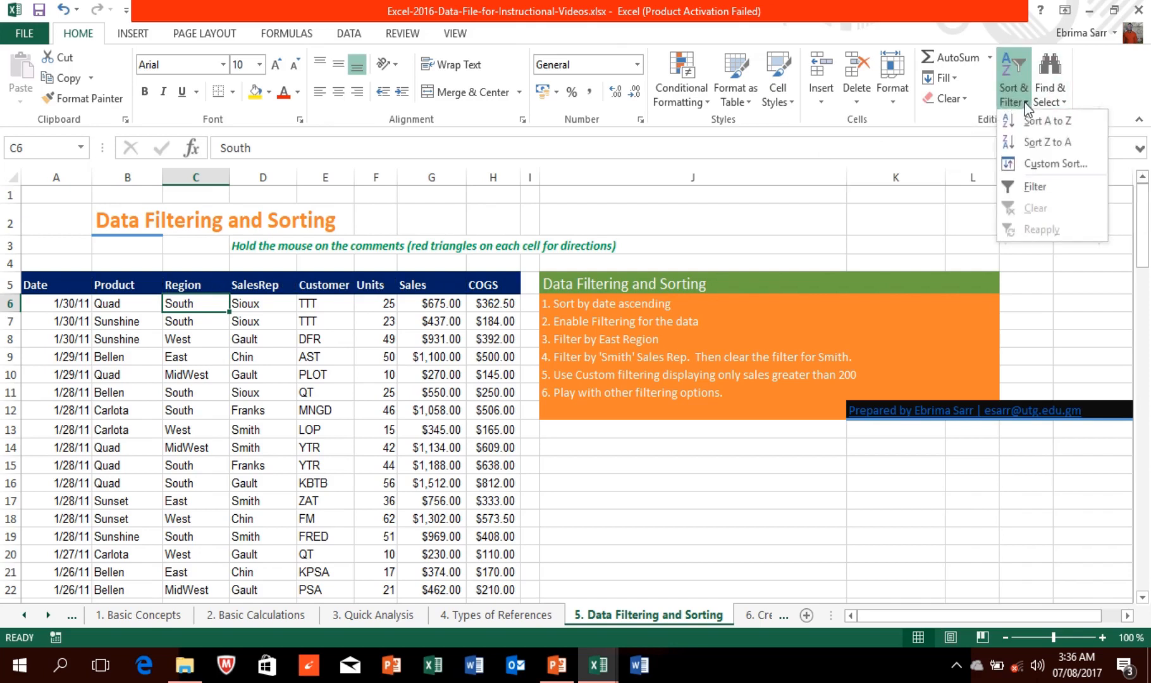
click(1037, 186)
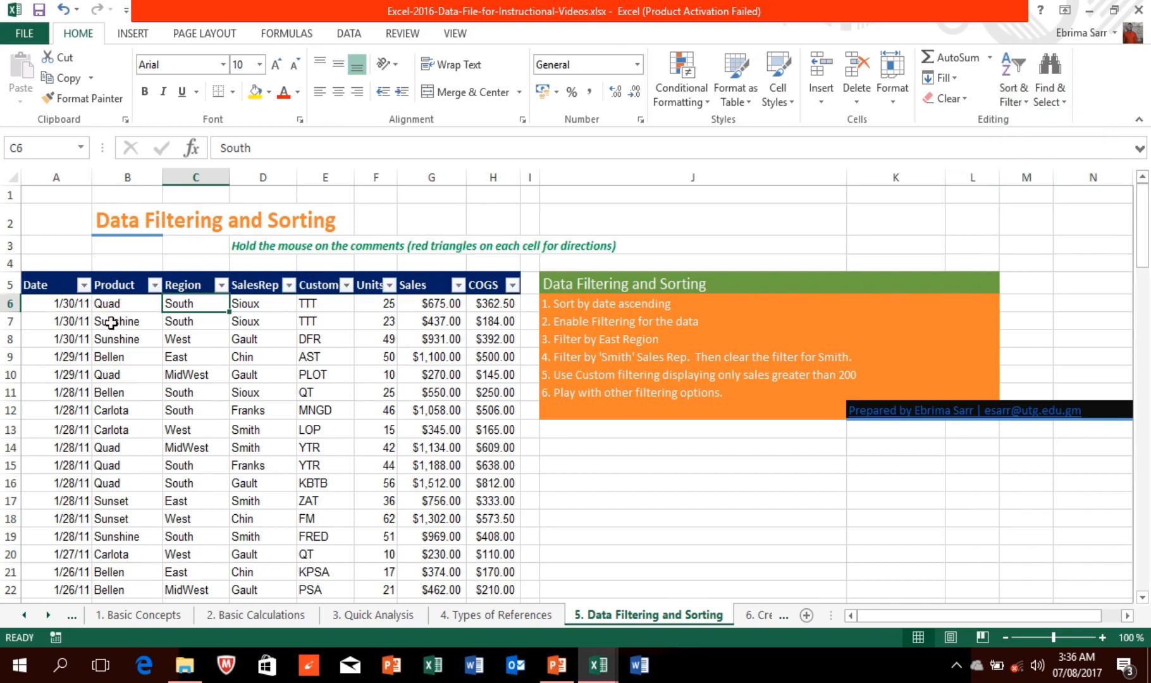
click(289, 285)
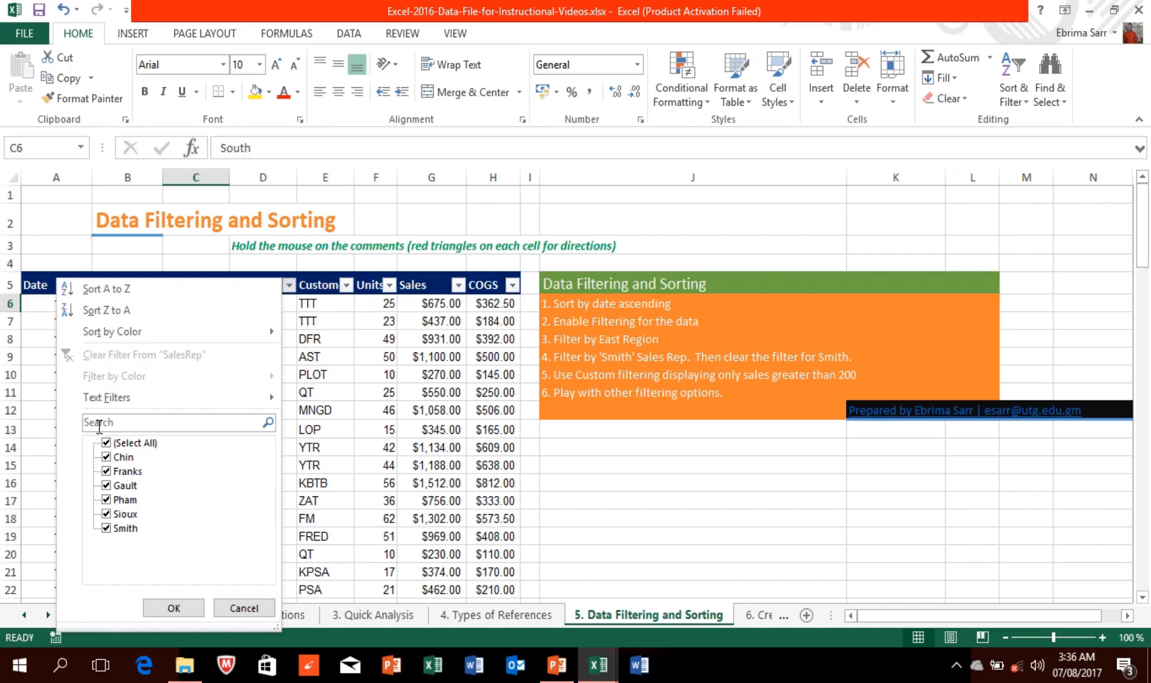
Step: Filter the SalesRep column to Smith only, leaving 21 of 105 records
click(106, 445)
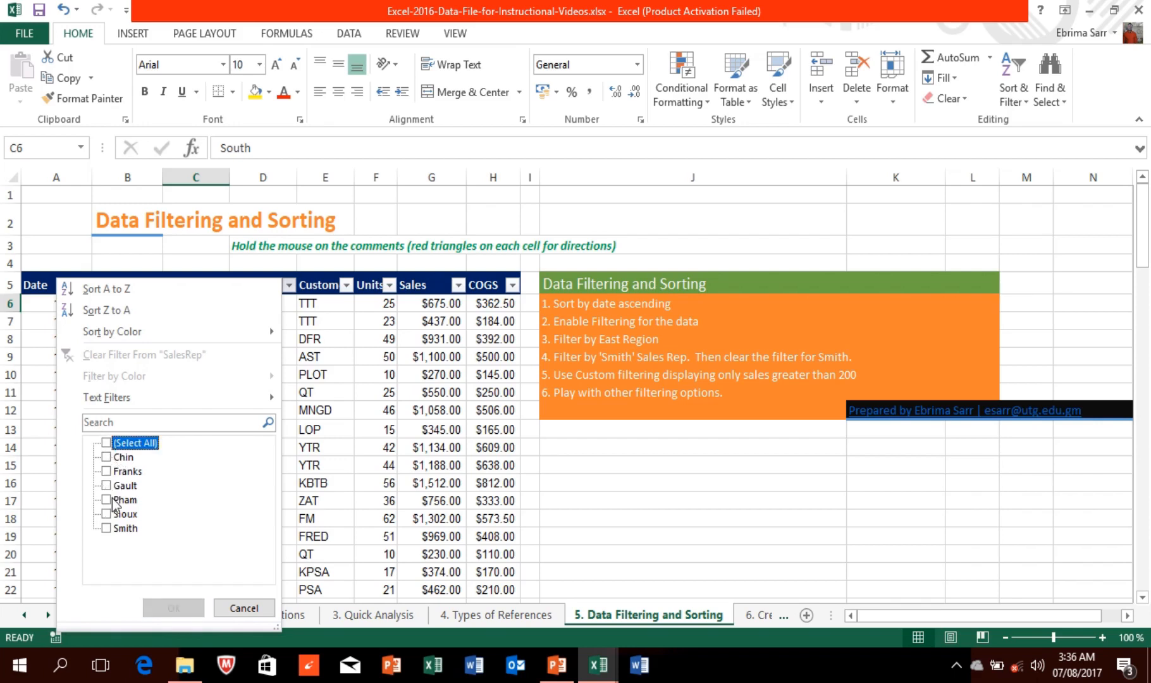
click(111, 528)
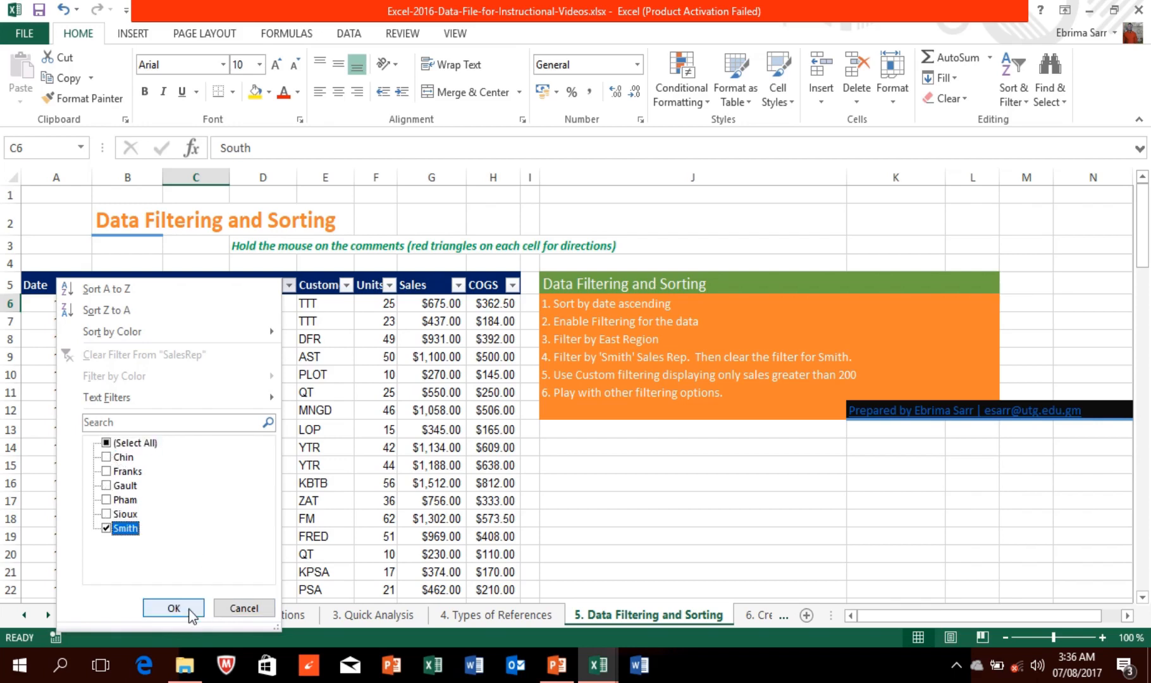
click(187, 609)
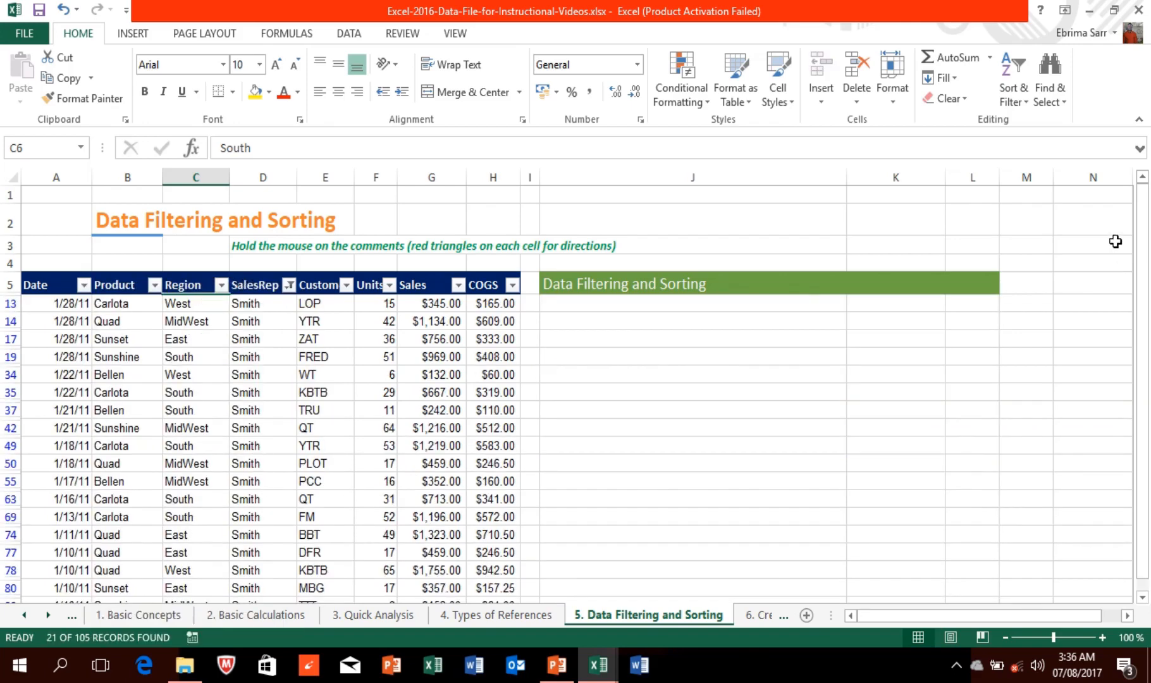
Step: Select the first Sales value in G13 and bring up the Sort & Filter options
drag(1142, 225, 1144, 269)
click(437, 328)
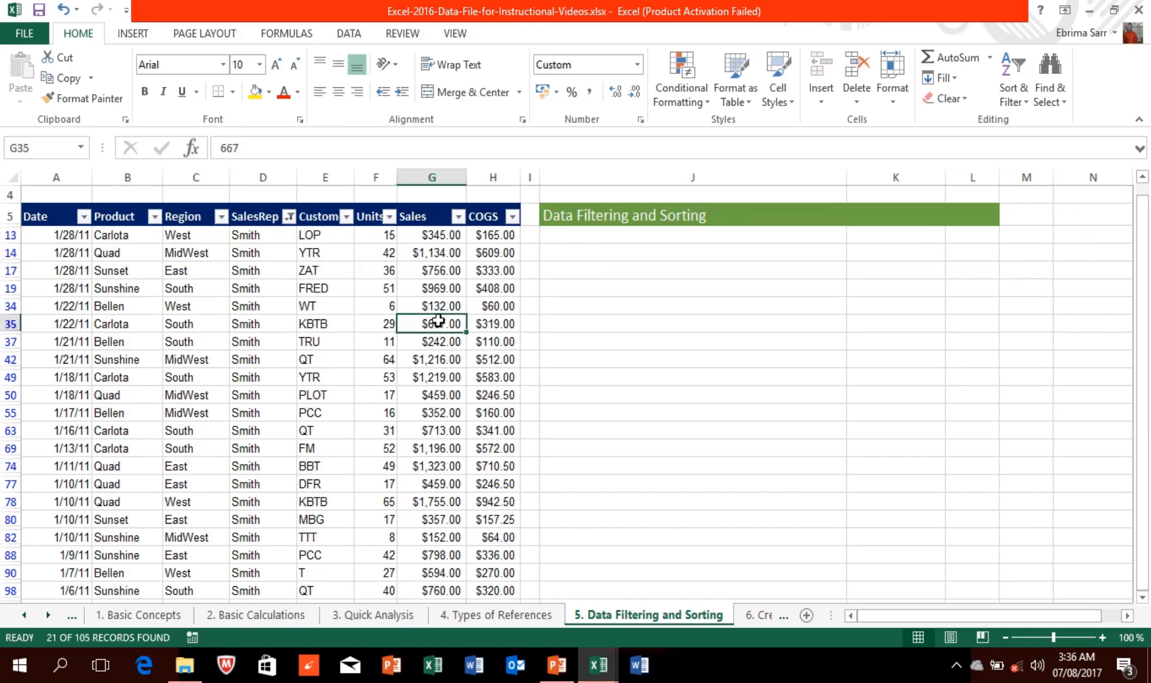
click(453, 235)
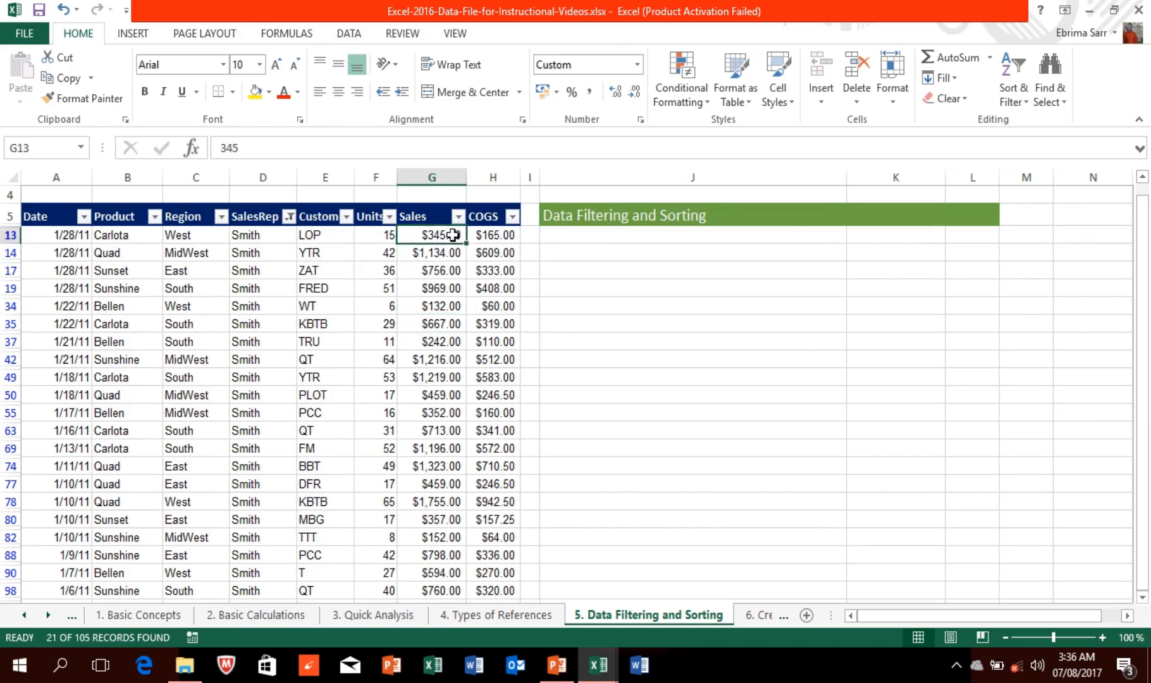
click(1024, 104)
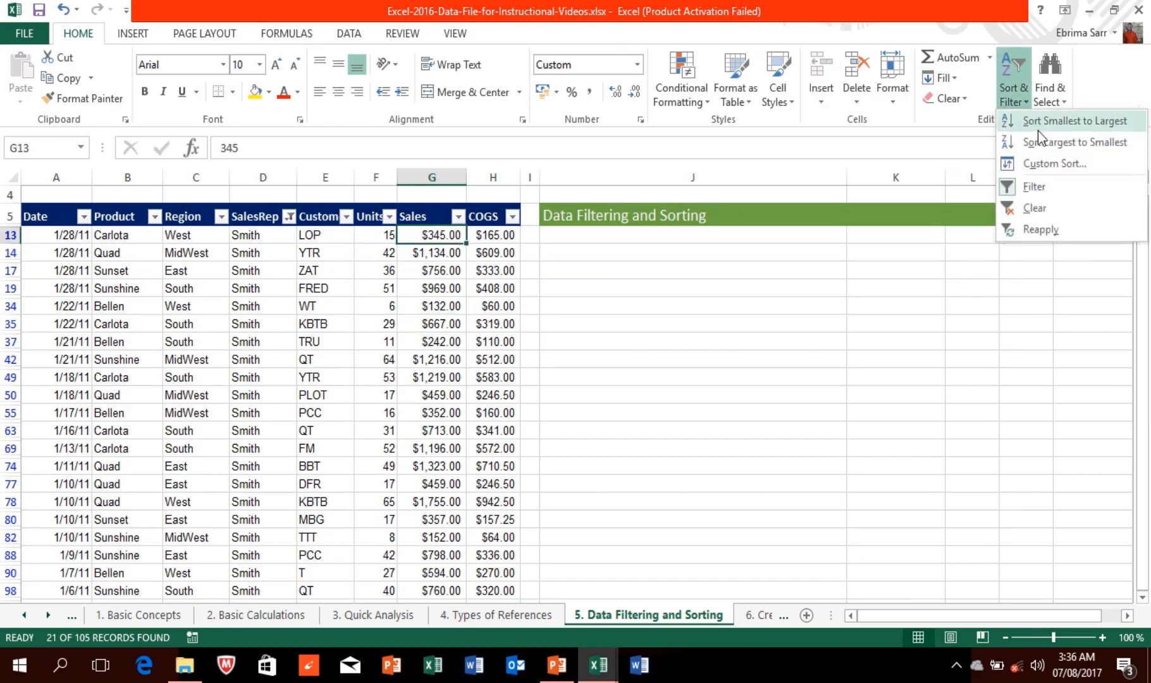
Step: Sort Sales largest to smallest, then re-tick (Select All) in the SalesRep filter to show every record
click(1047, 152)
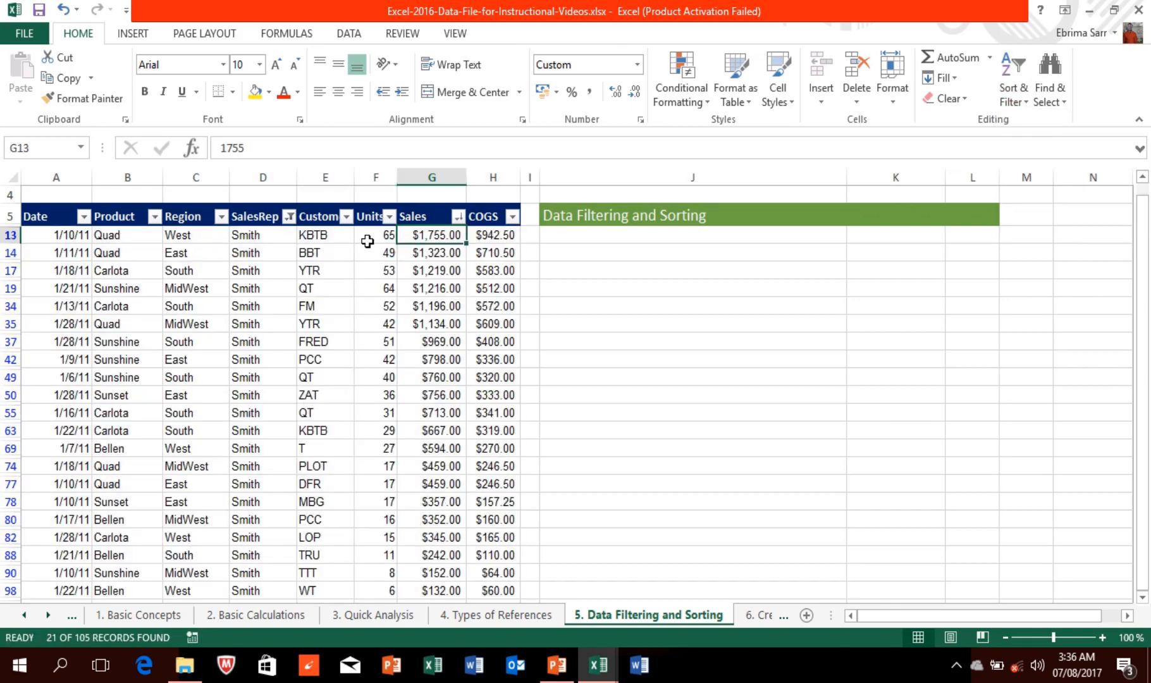
click(290, 217)
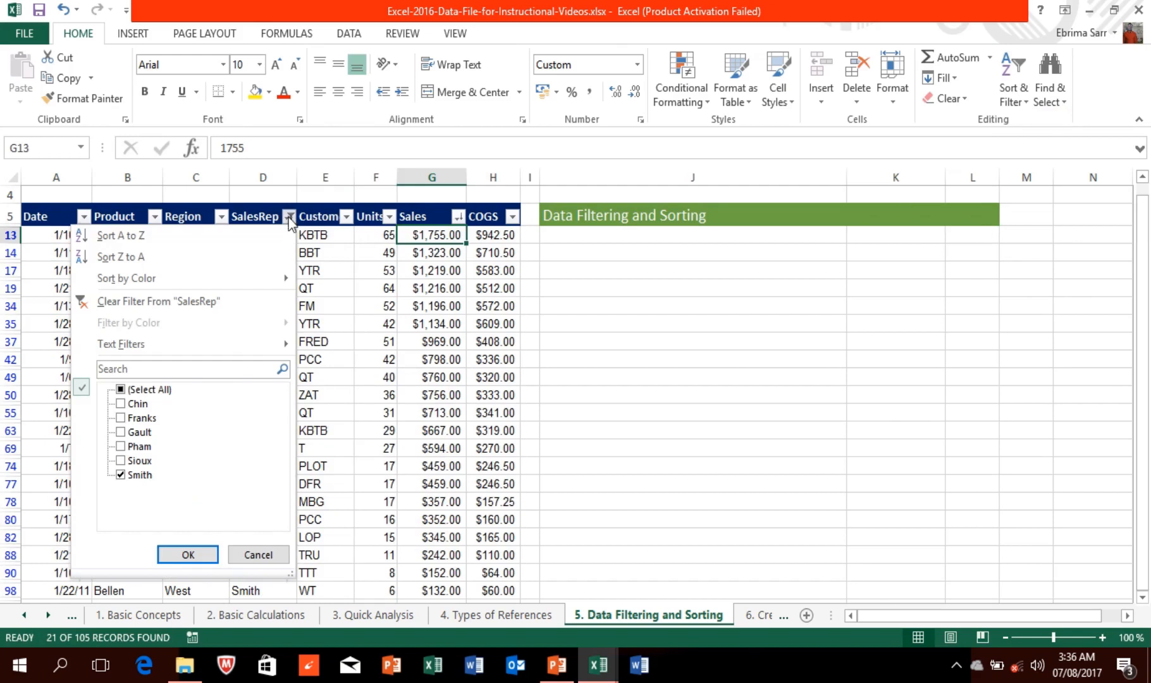
click(121, 390)
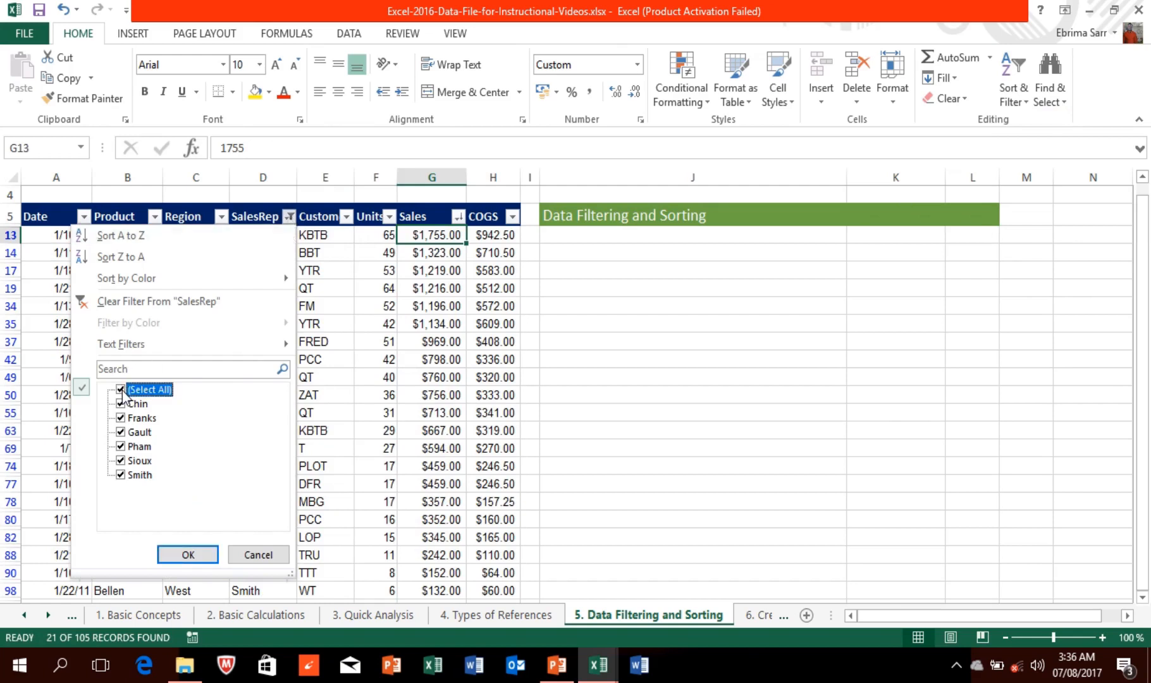
click(188, 555)
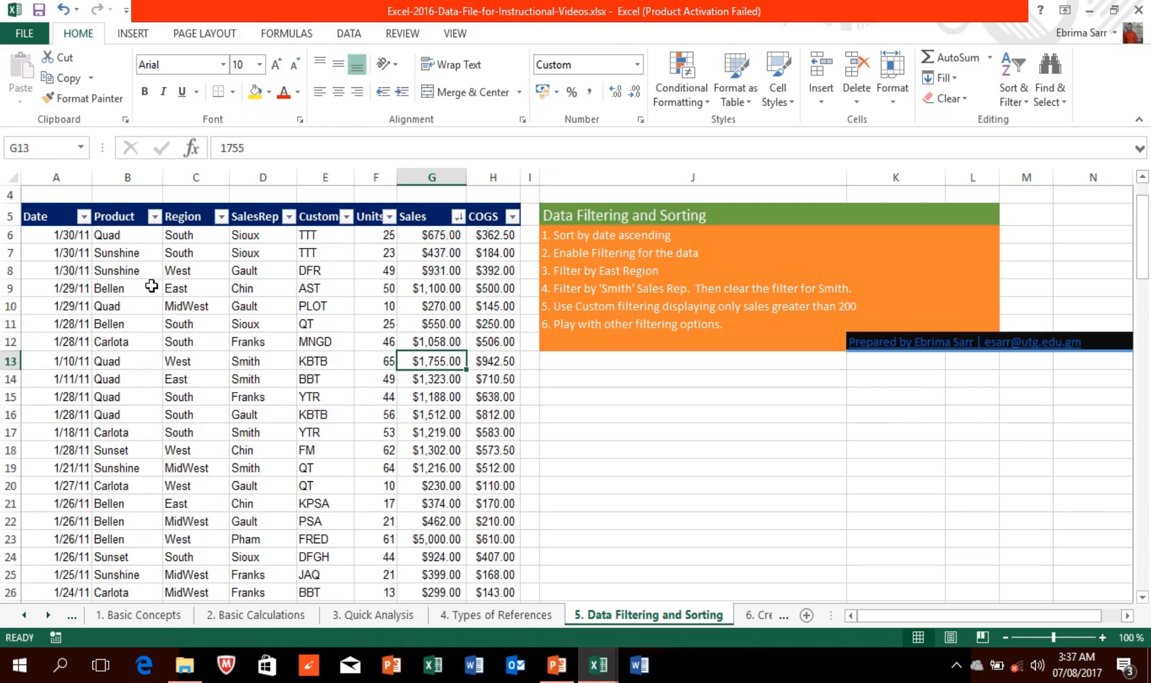
Step: Filter the Region column to show only East records
click(430, 320)
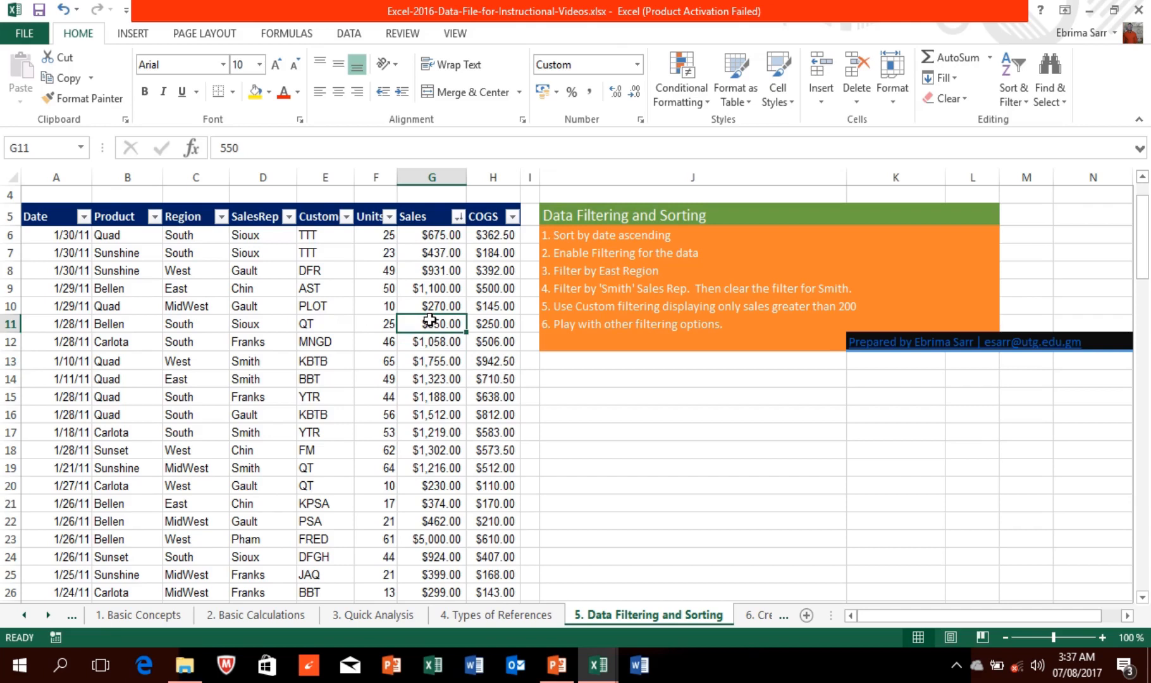
click(222, 217)
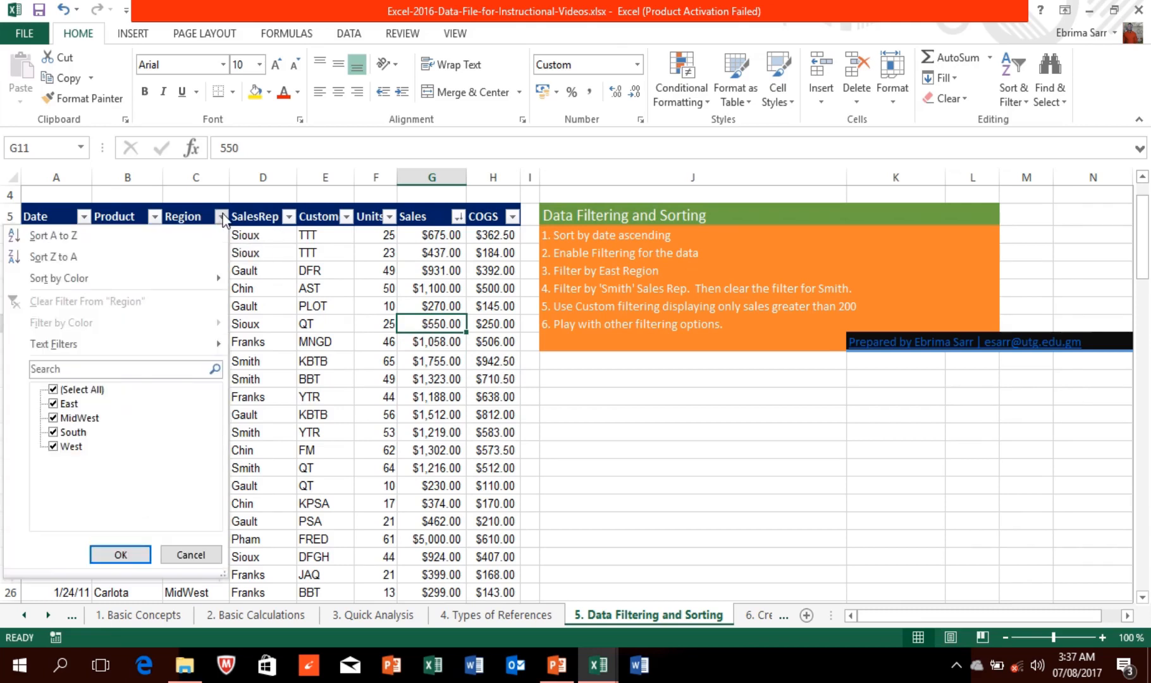
click(54, 390)
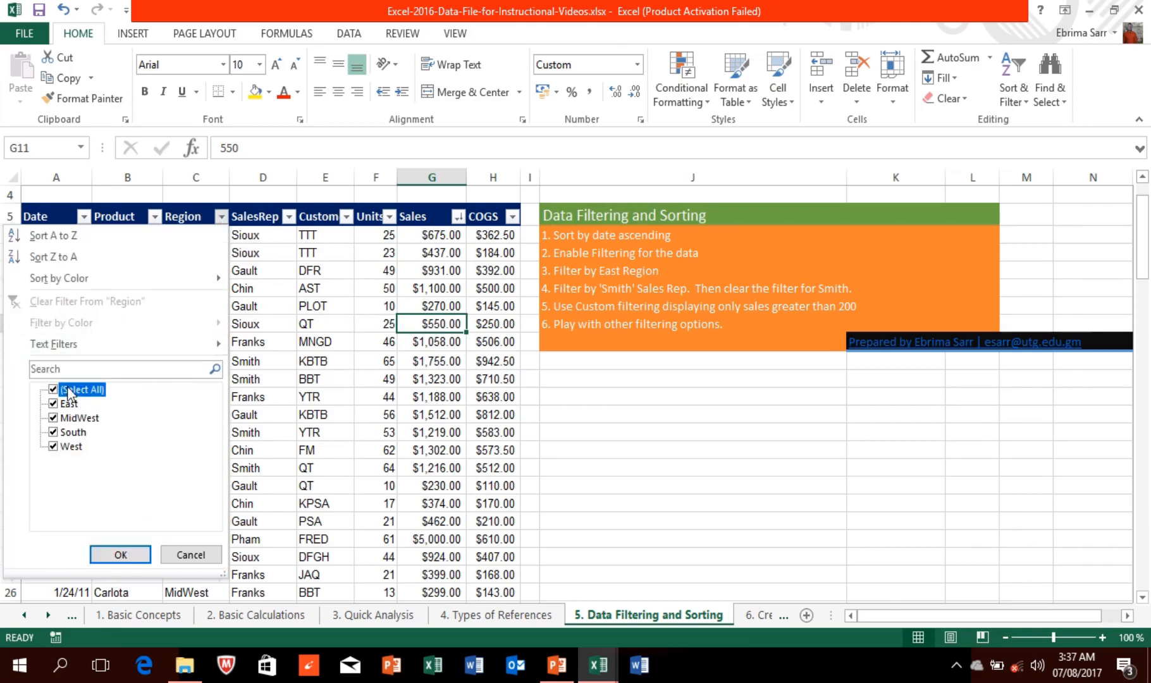
click(53, 405)
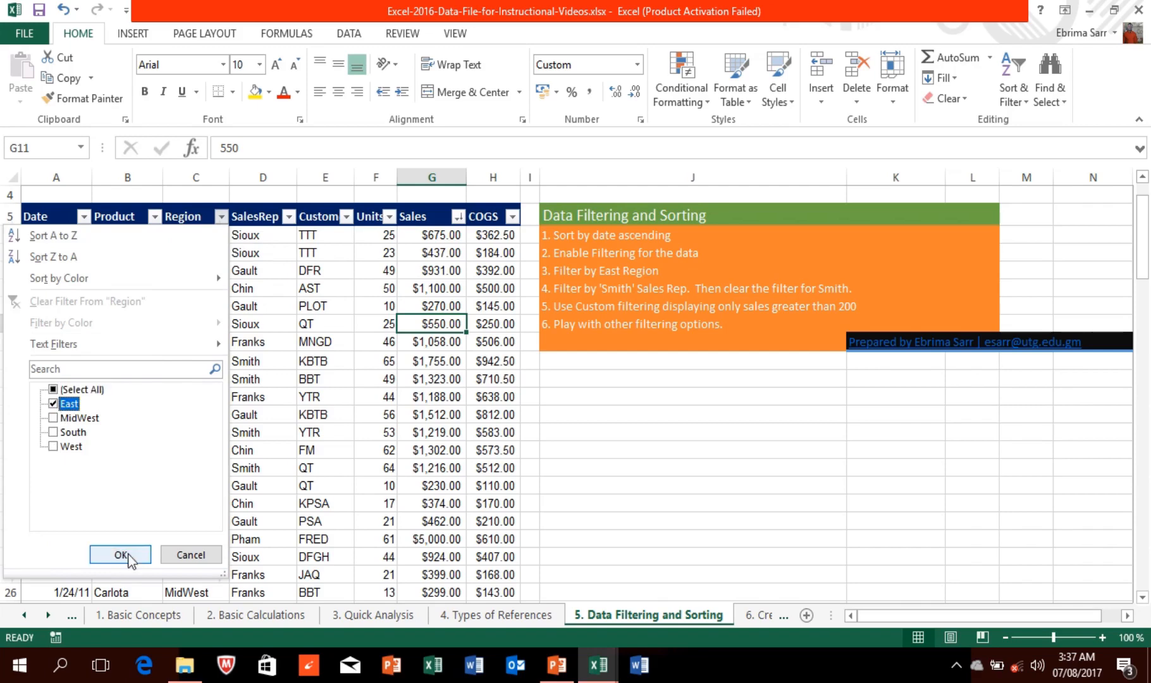
click(125, 553)
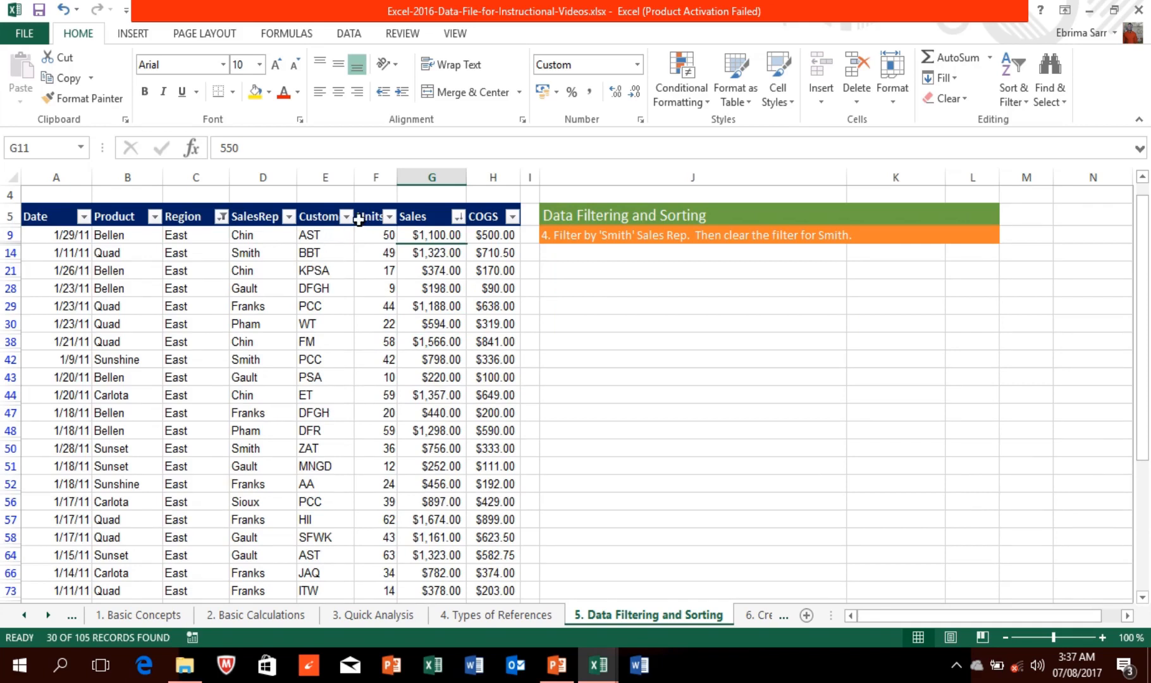
Step: Filter SalesRep to just the last rep, leaving 5 of 105 records
click(288, 216)
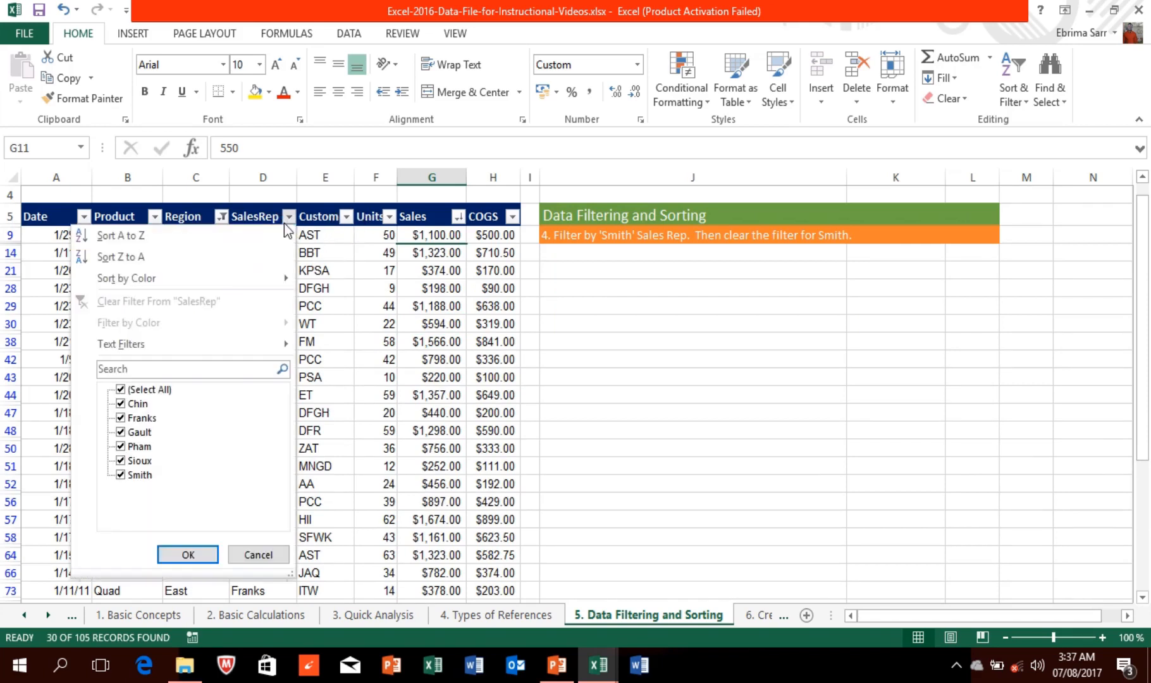
click(142, 390)
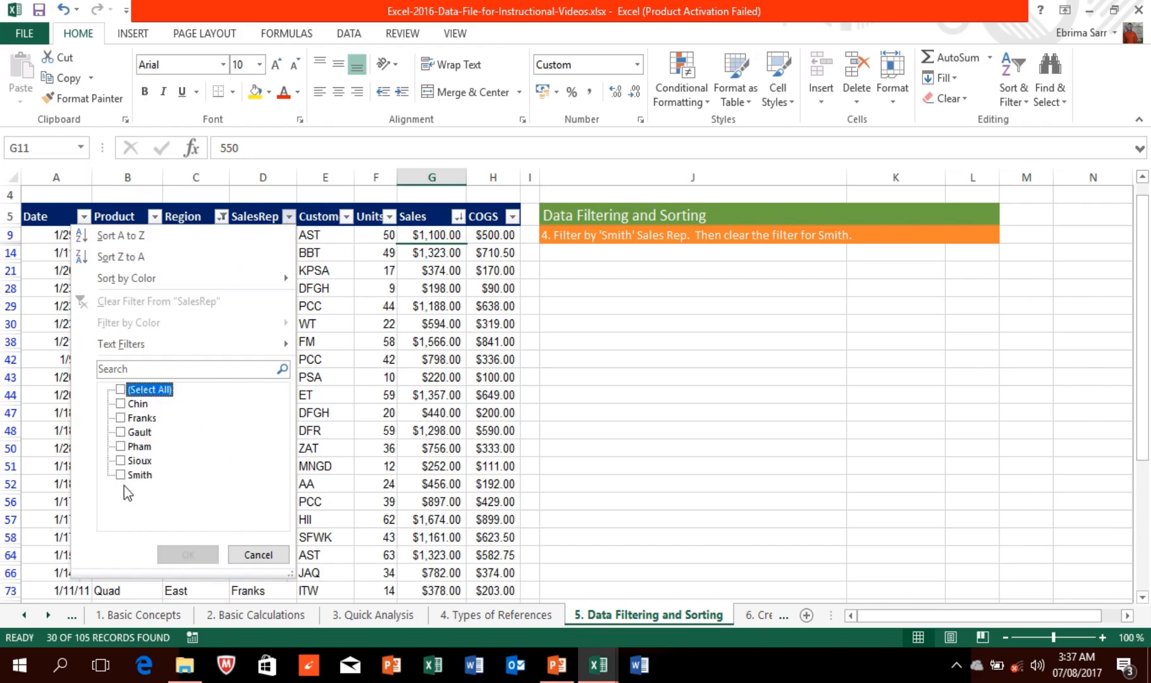
click(120, 475)
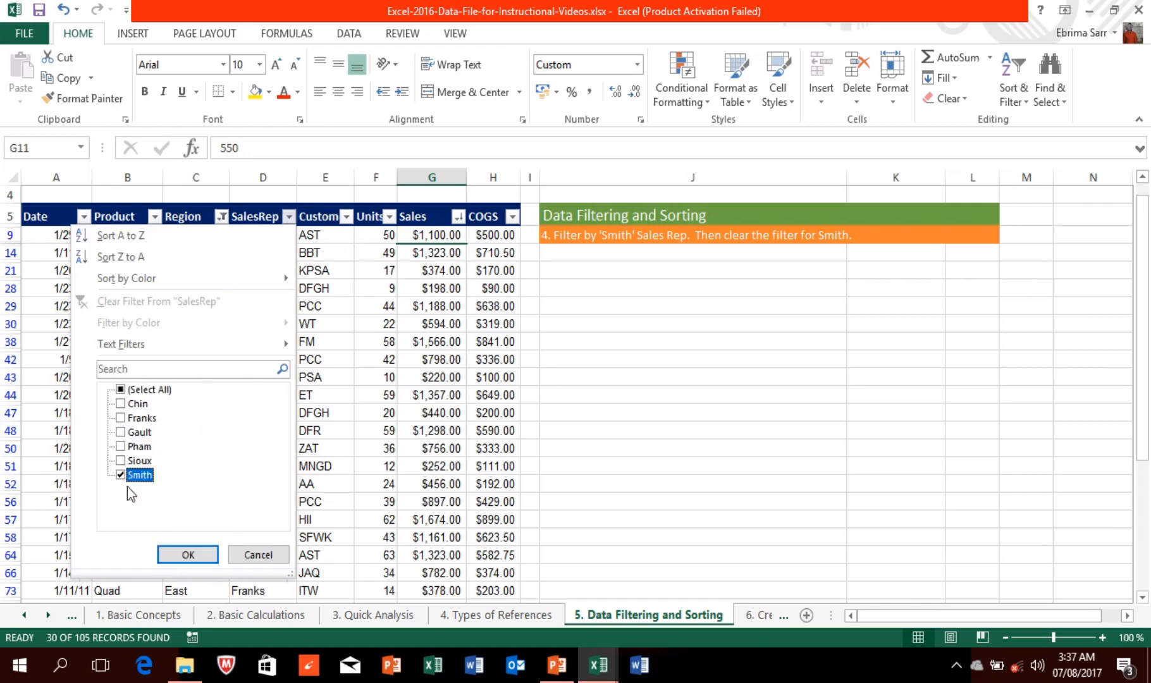
click(181, 551)
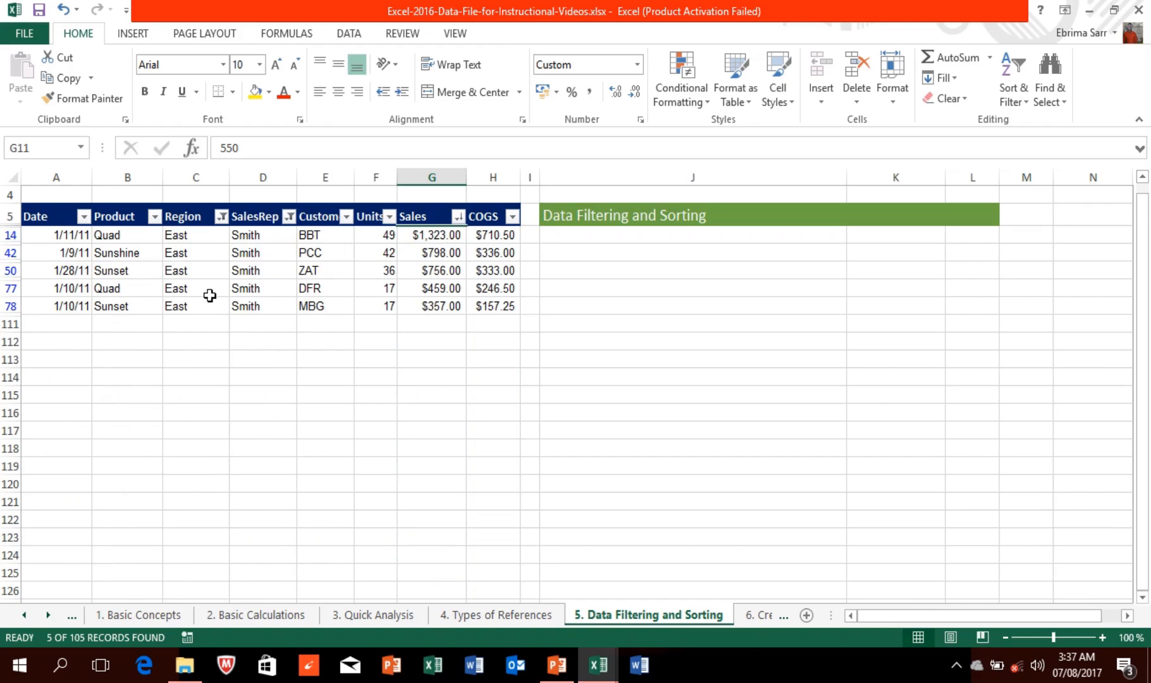
Step: Sort the five filtered records by COGS from smallest to largest
click(457, 217)
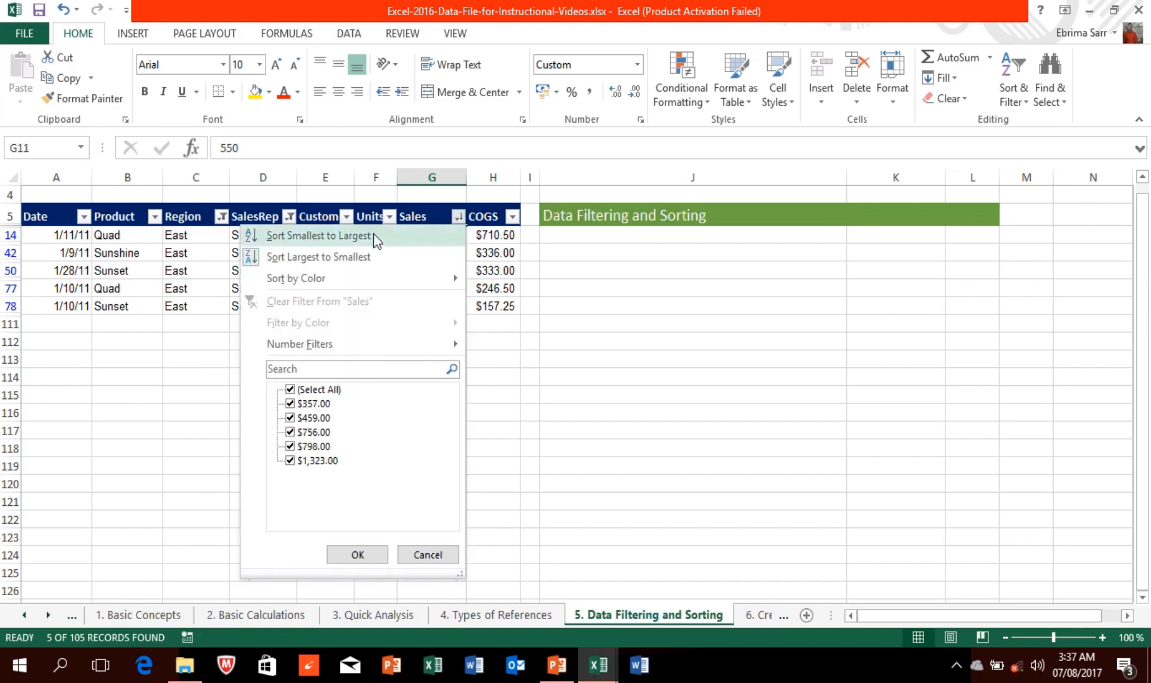
click(515, 216)
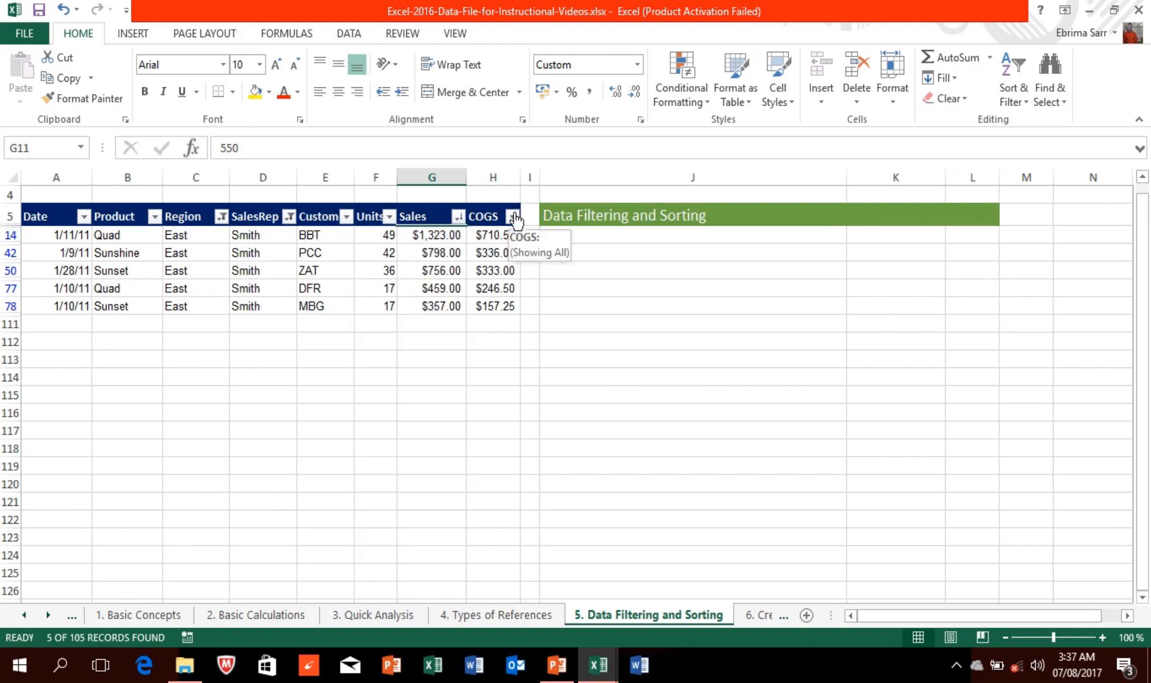
click(514, 216)
click(436, 238)
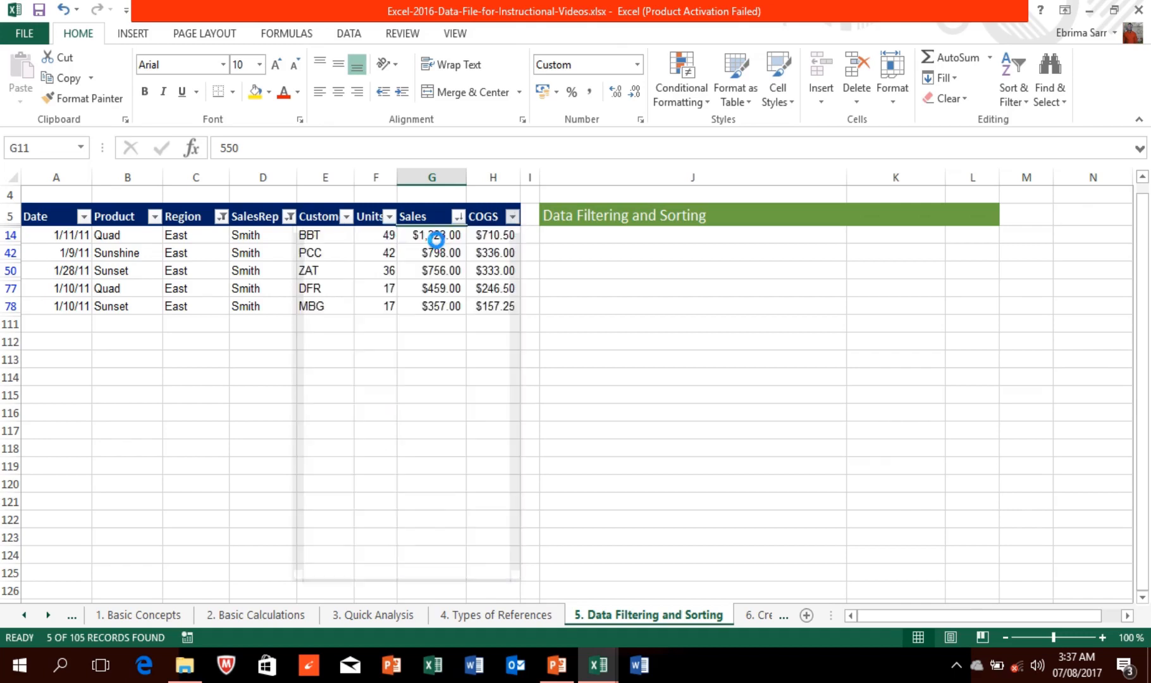
click(513, 217)
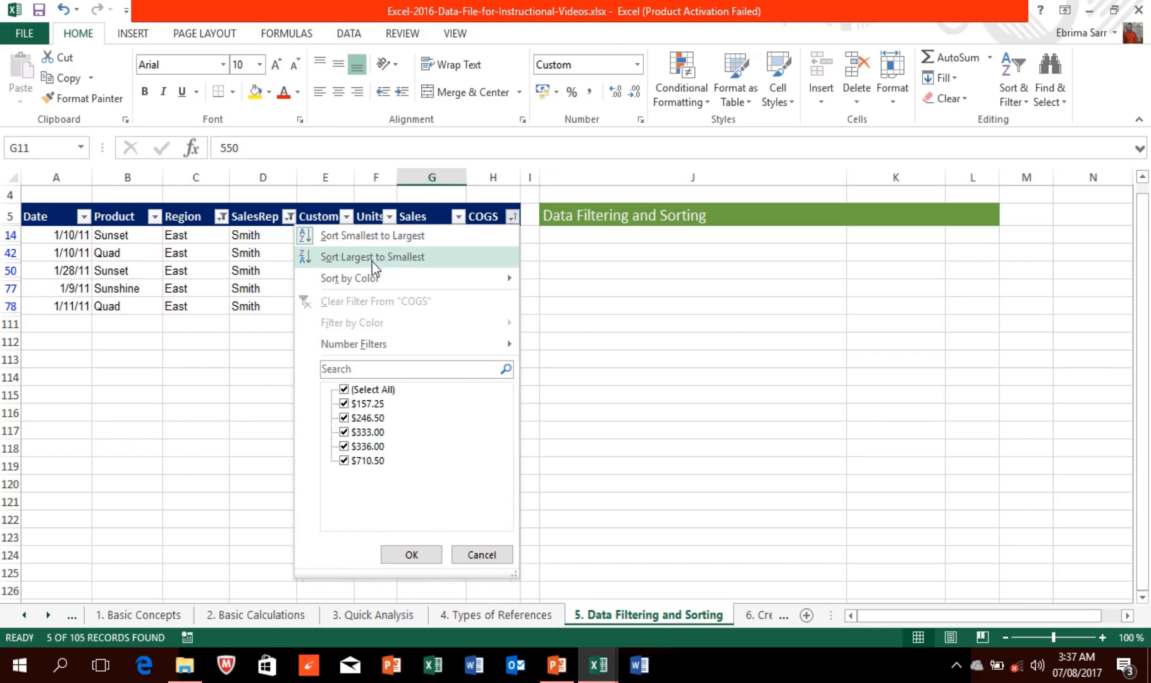
click(458, 218)
click(458, 218)
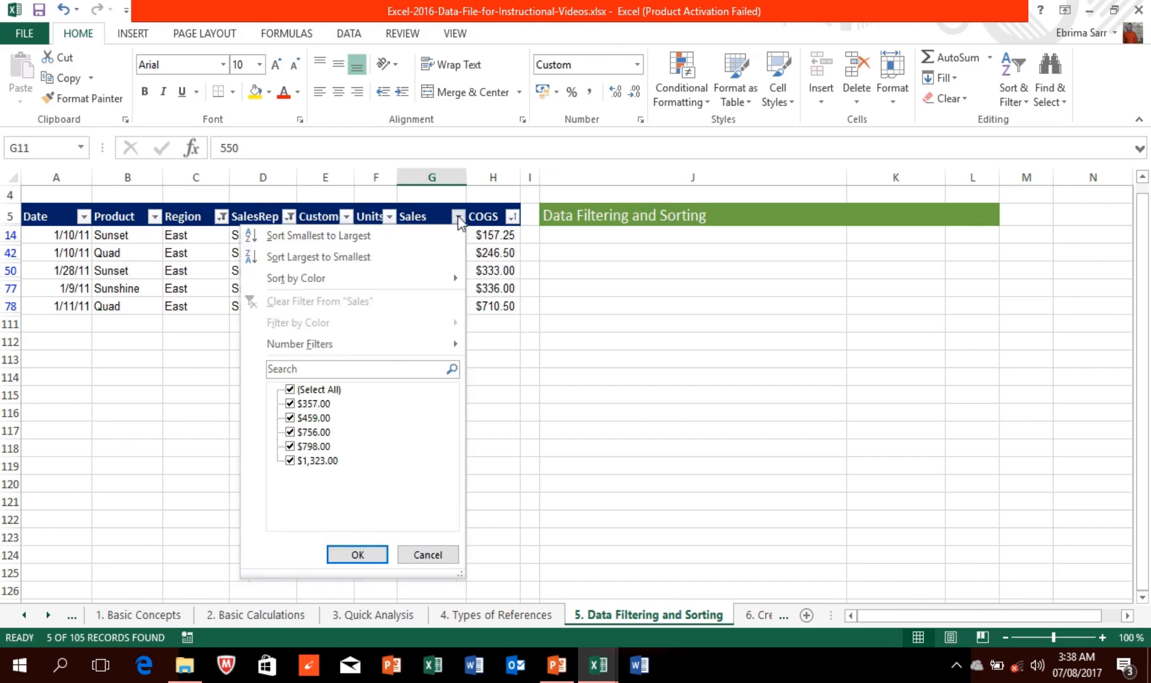
click(458, 217)
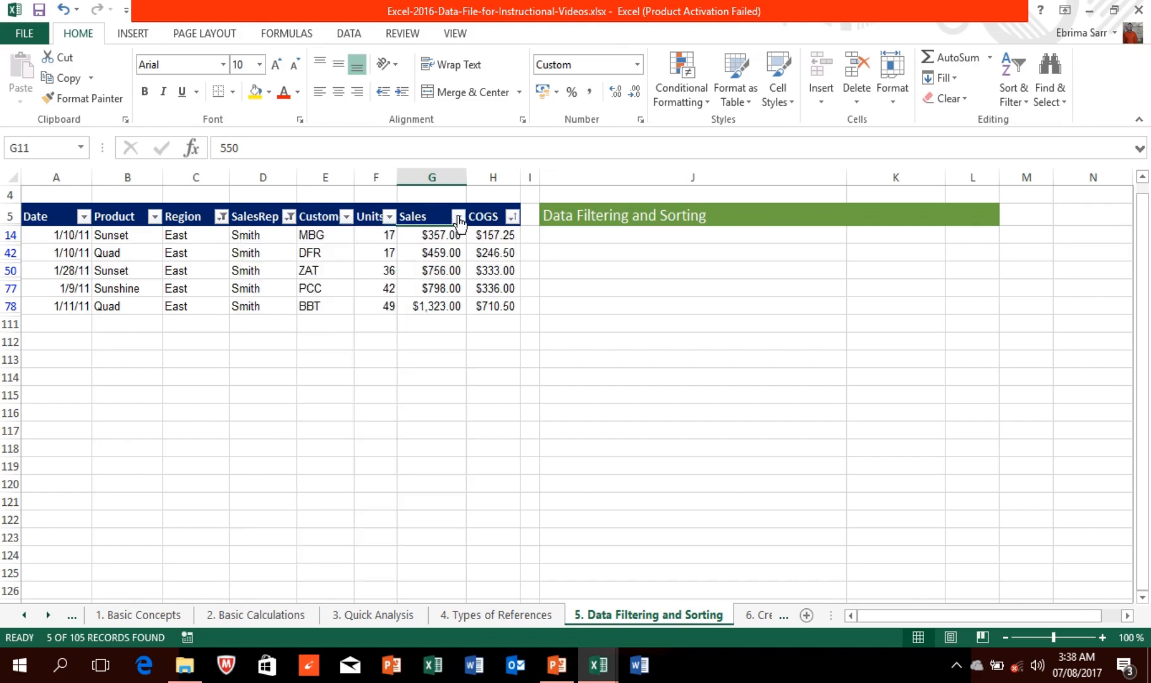
mouse_move(456, 5)
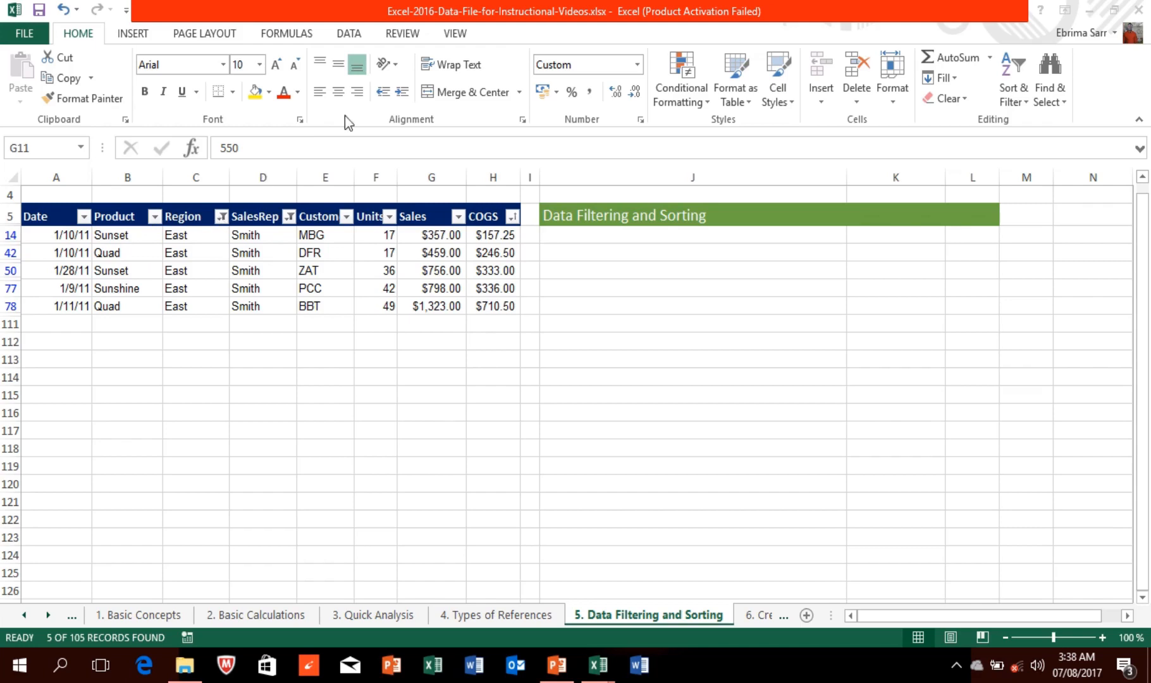
Step: Switch to the 4. Types of References sheet and select cell C8 under Difference
mouse_move(415, 3)
click(448, 34)
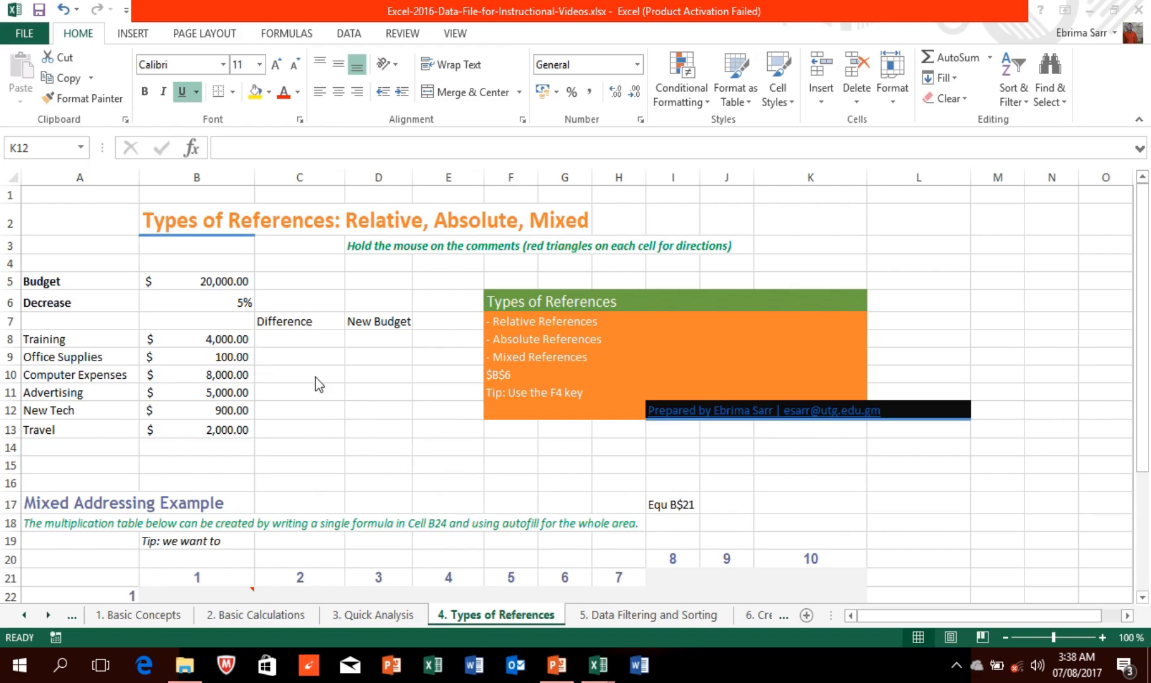
click(293, 338)
click(292, 338)
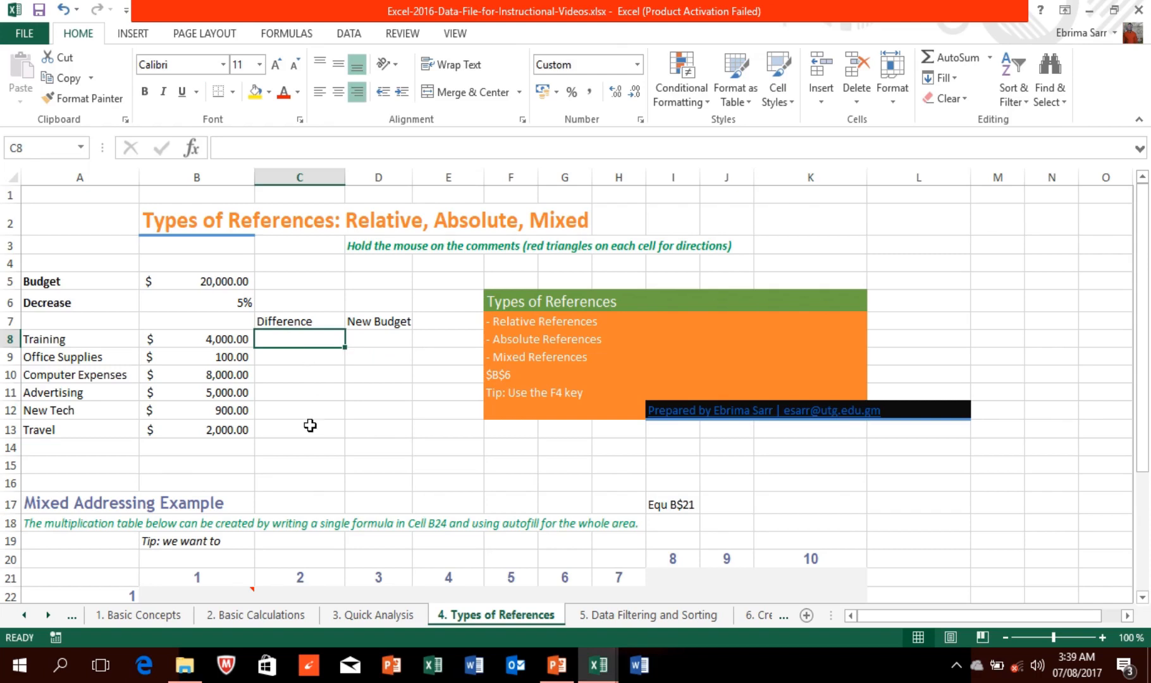
click(460, 53)
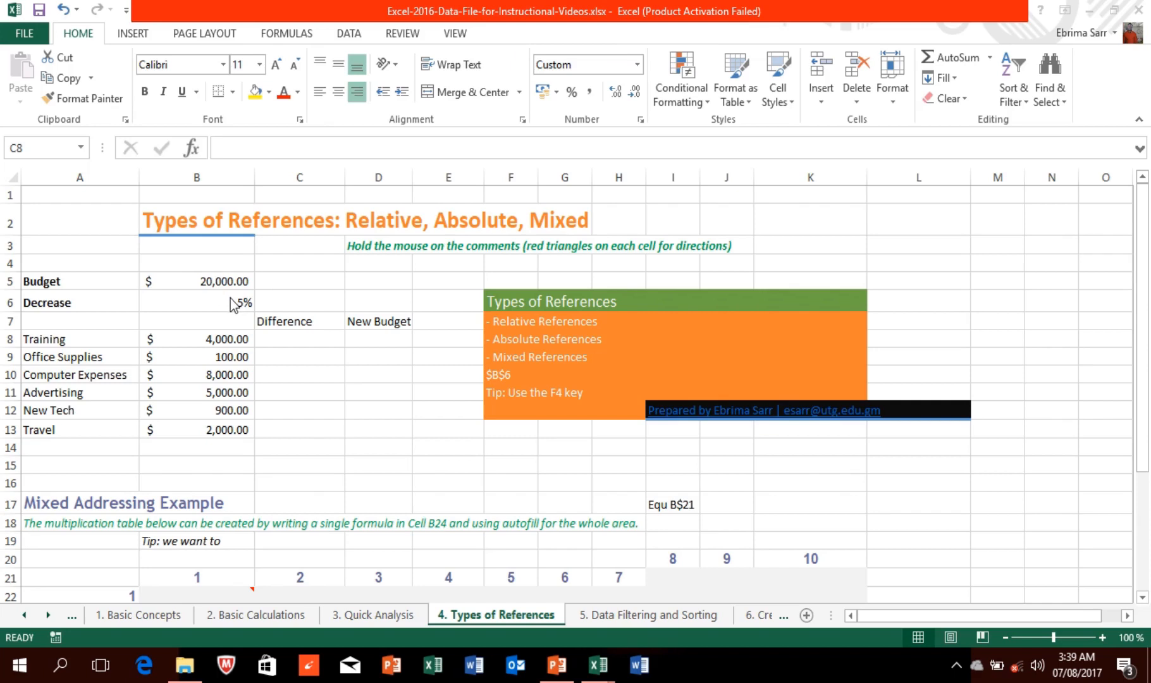
click(292, 335)
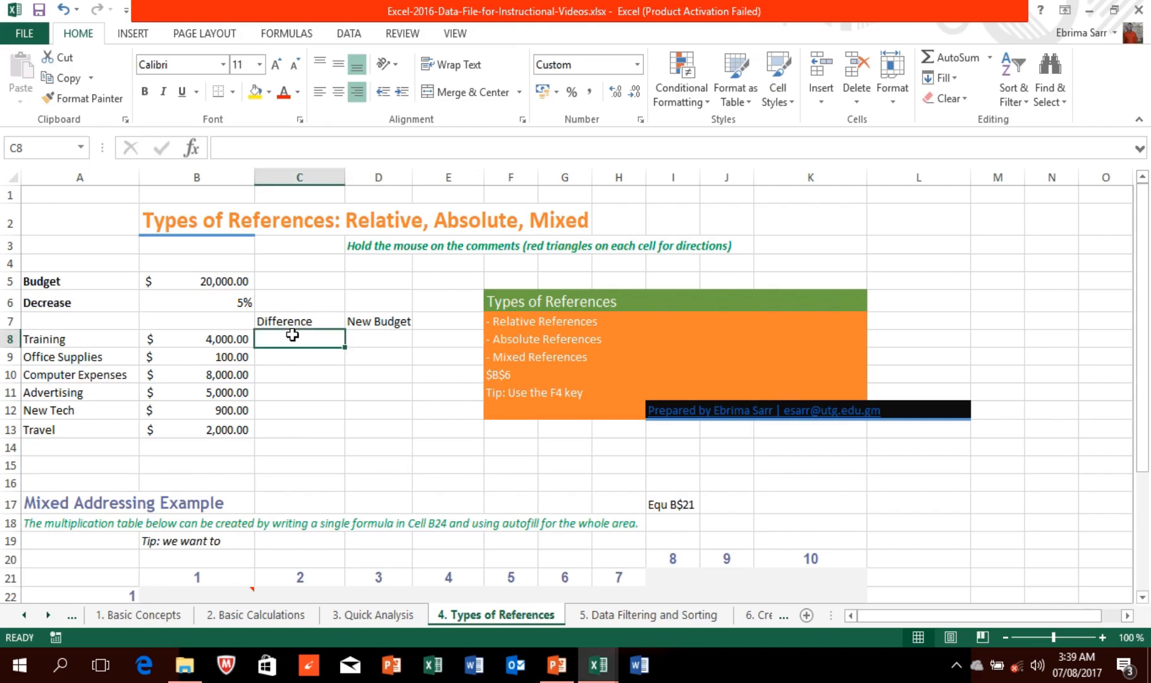
Step: Enter =B8*B6 in C8 to get the Training difference of $200.00
text(=)
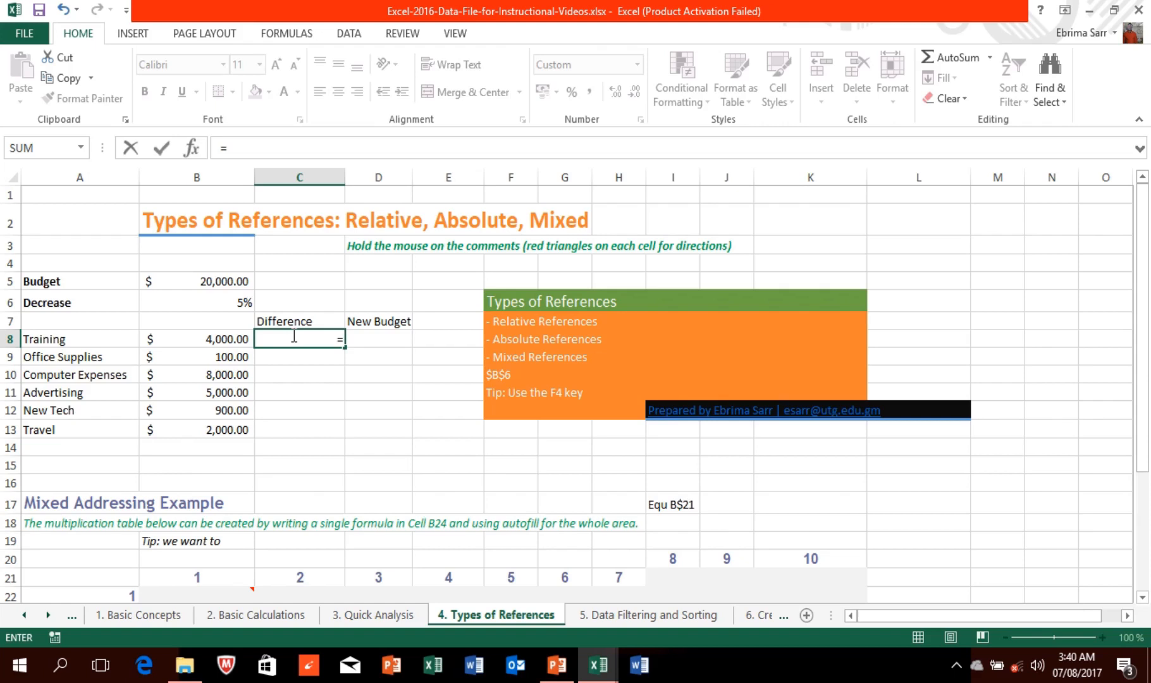
click(221, 343)
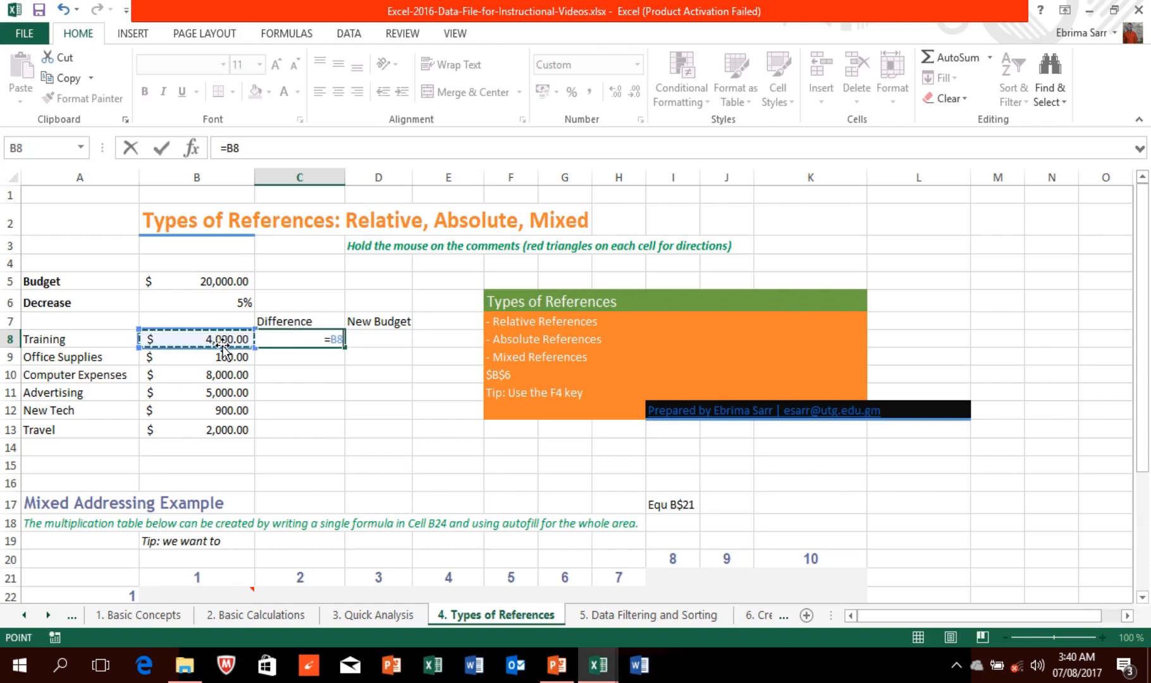
text(*)
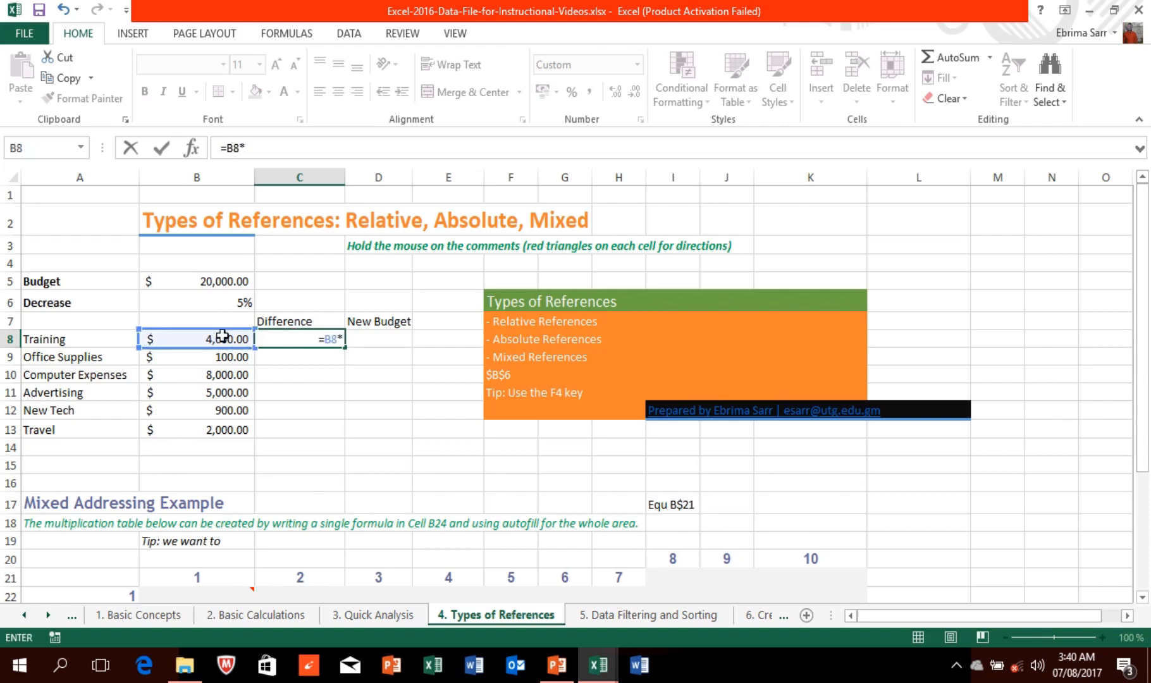
click(232, 304)
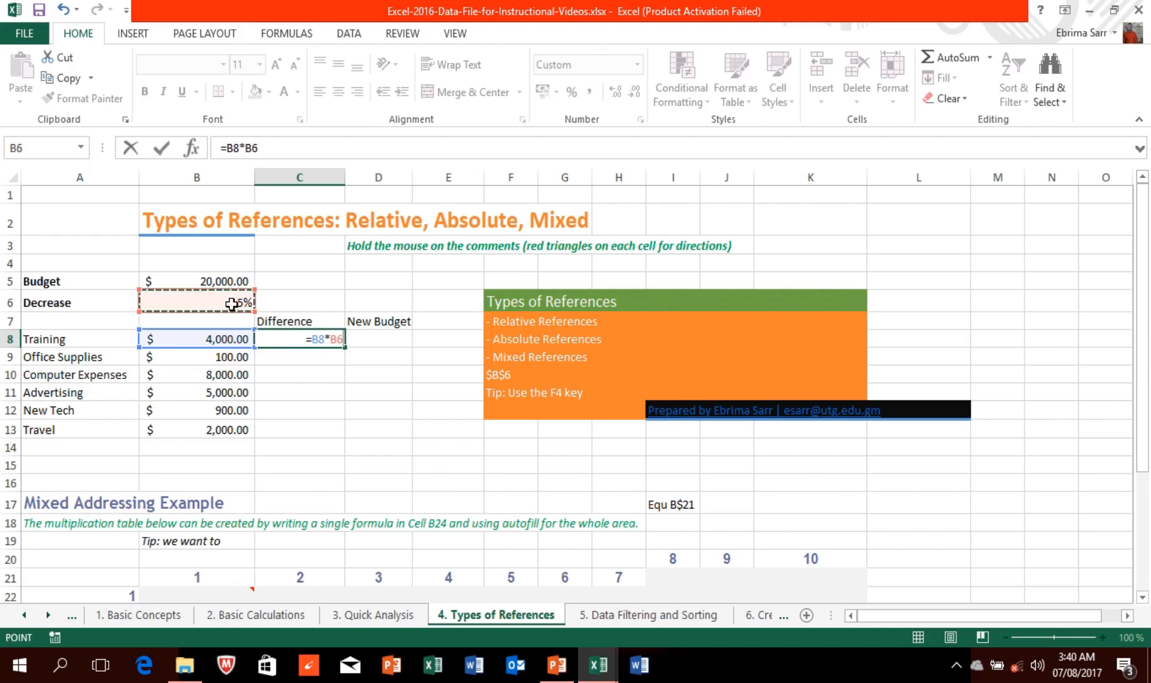
key(Return)
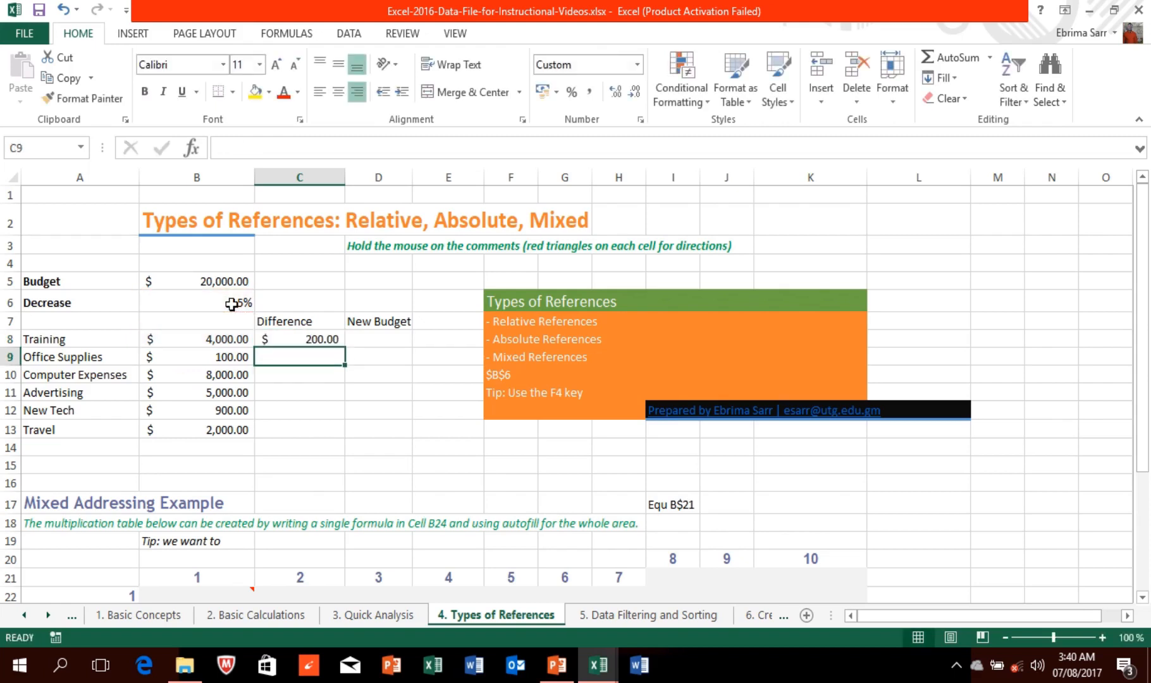
Step: Fill C8's formula down to Travel in C13 and open C9's copied formula
click(292, 342)
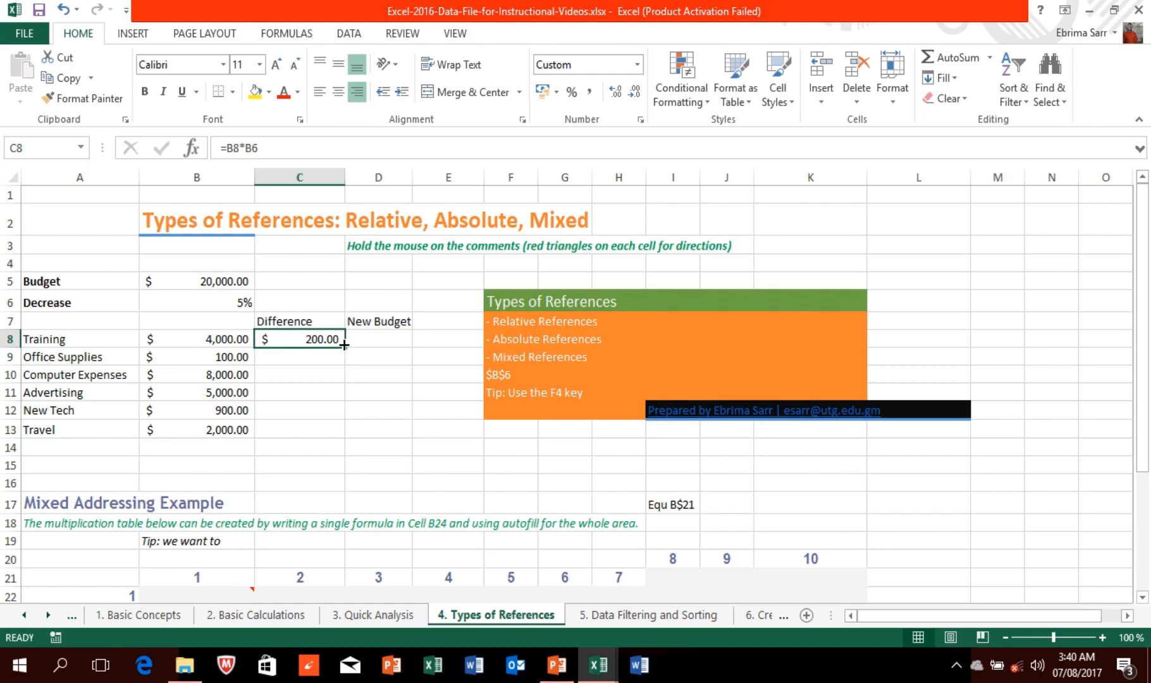
drag(344, 345, 349, 437)
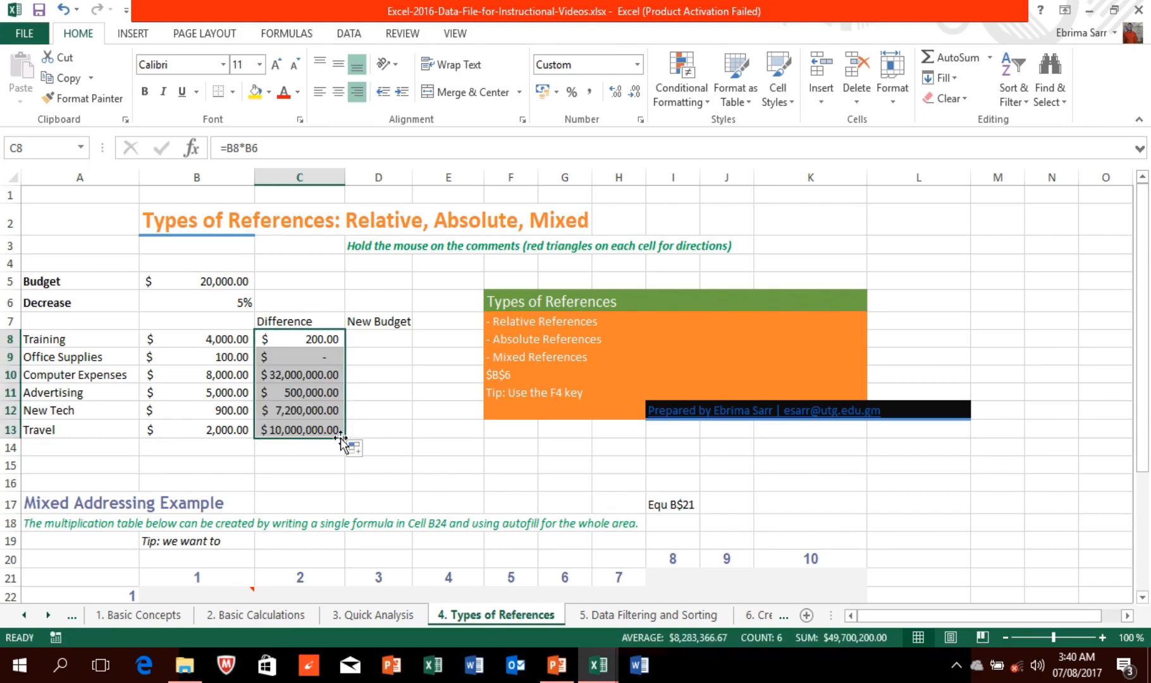
click(297, 359)
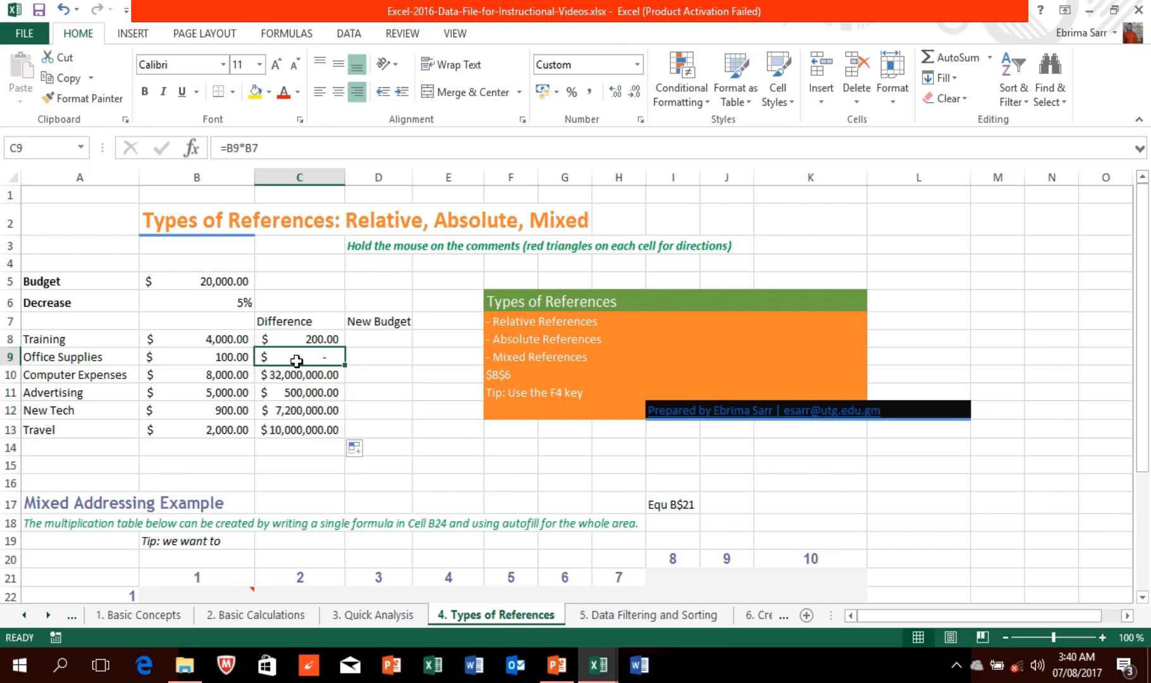
double_click(297, 359)
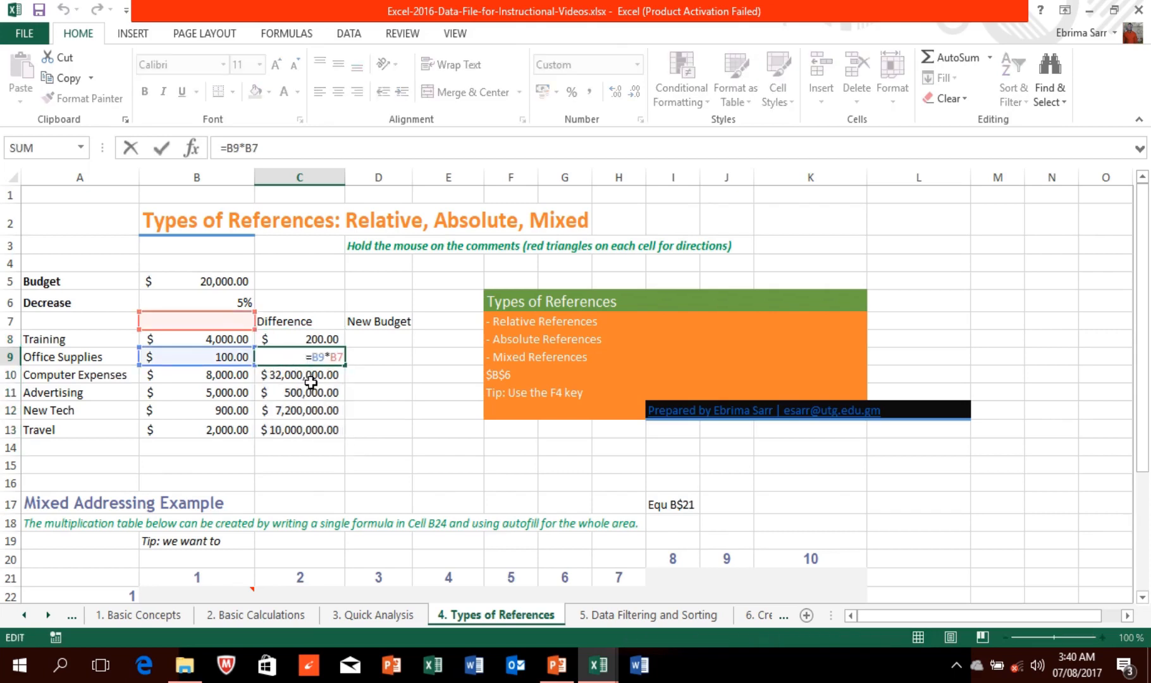
text(=)
click(312, 378)
click(311, 380)
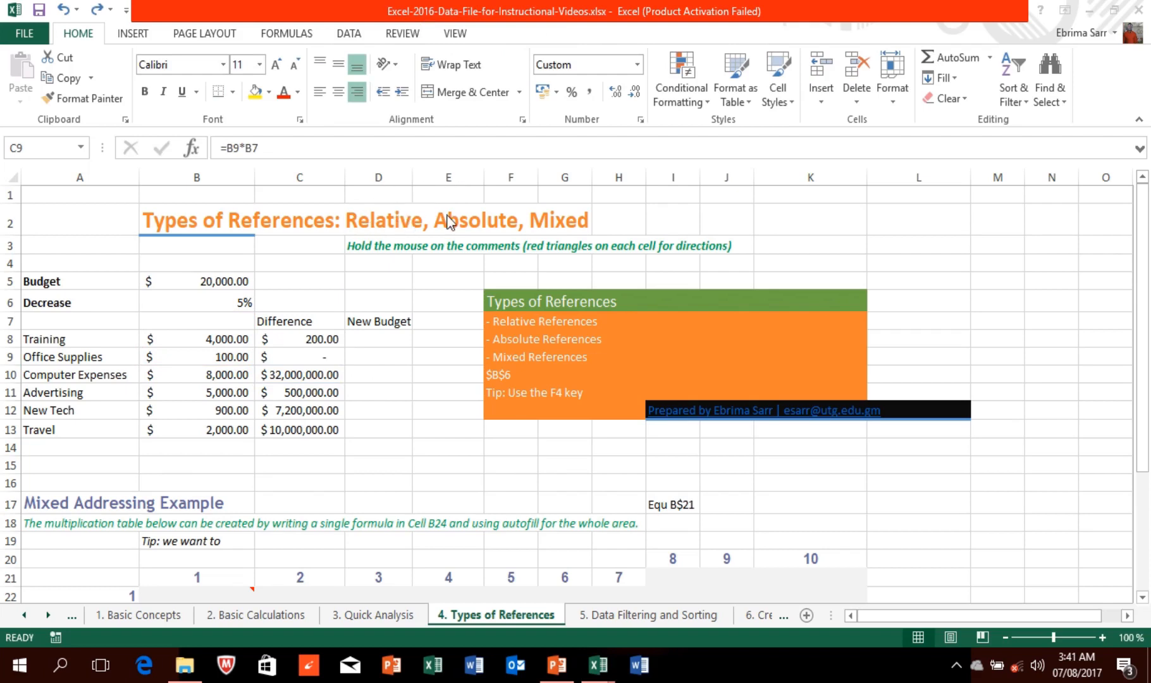
mouse_move(437, 7)
click(301, 357)
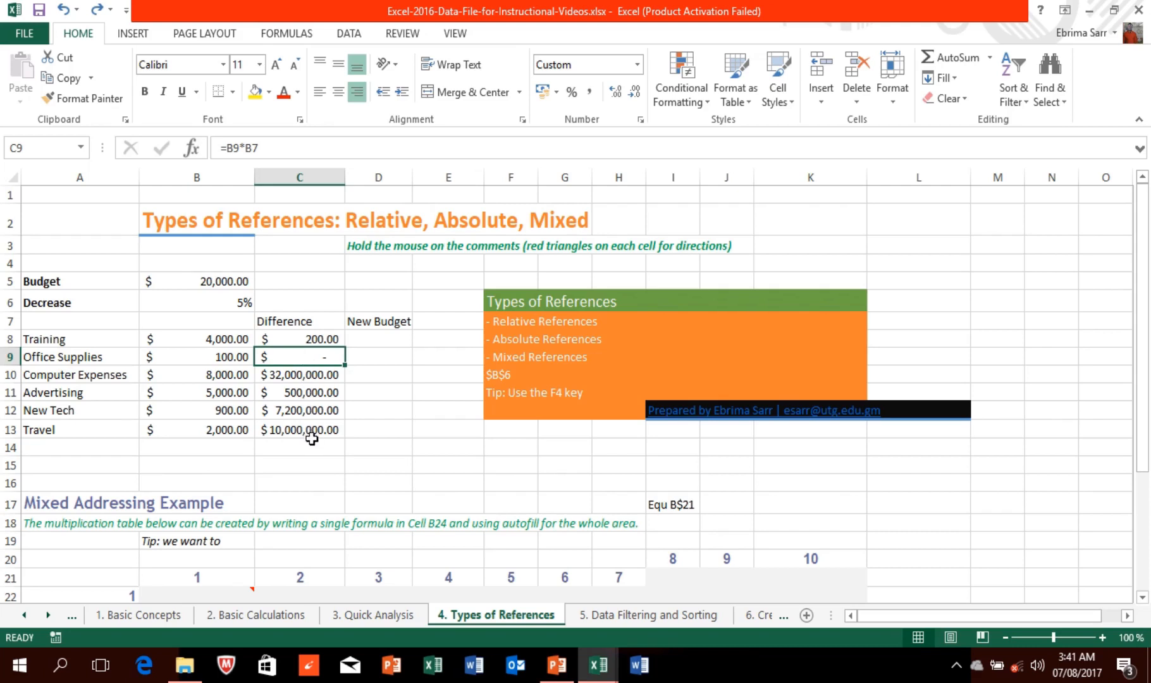
click(298, 331)
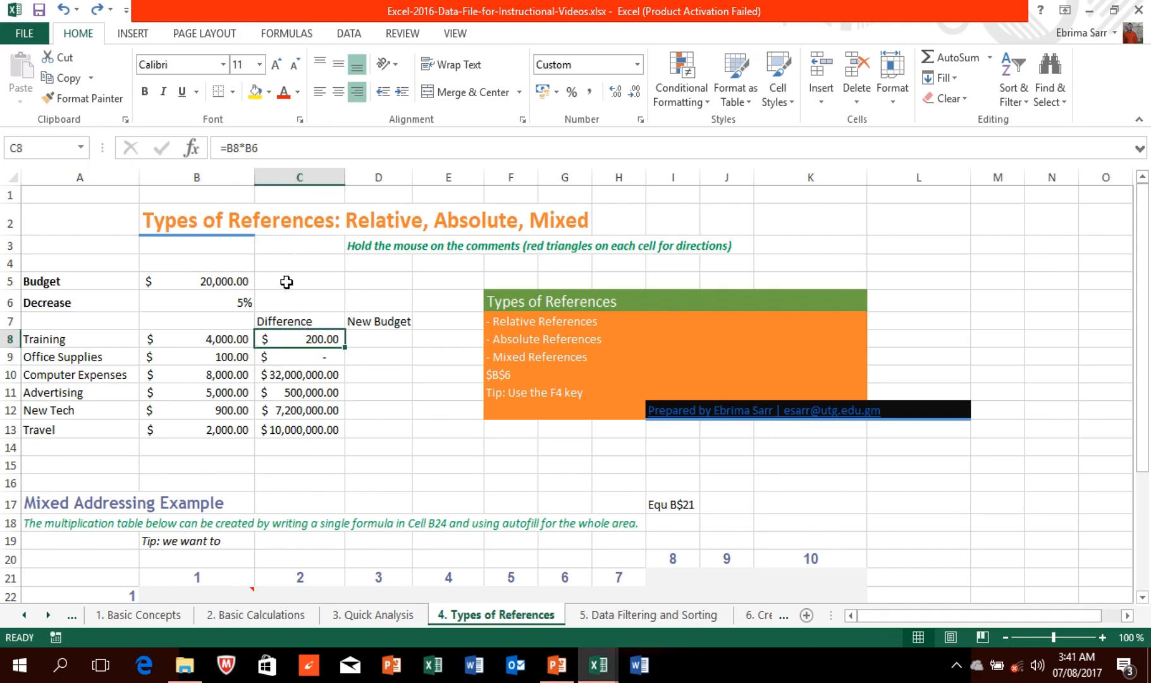
click(288, 354)
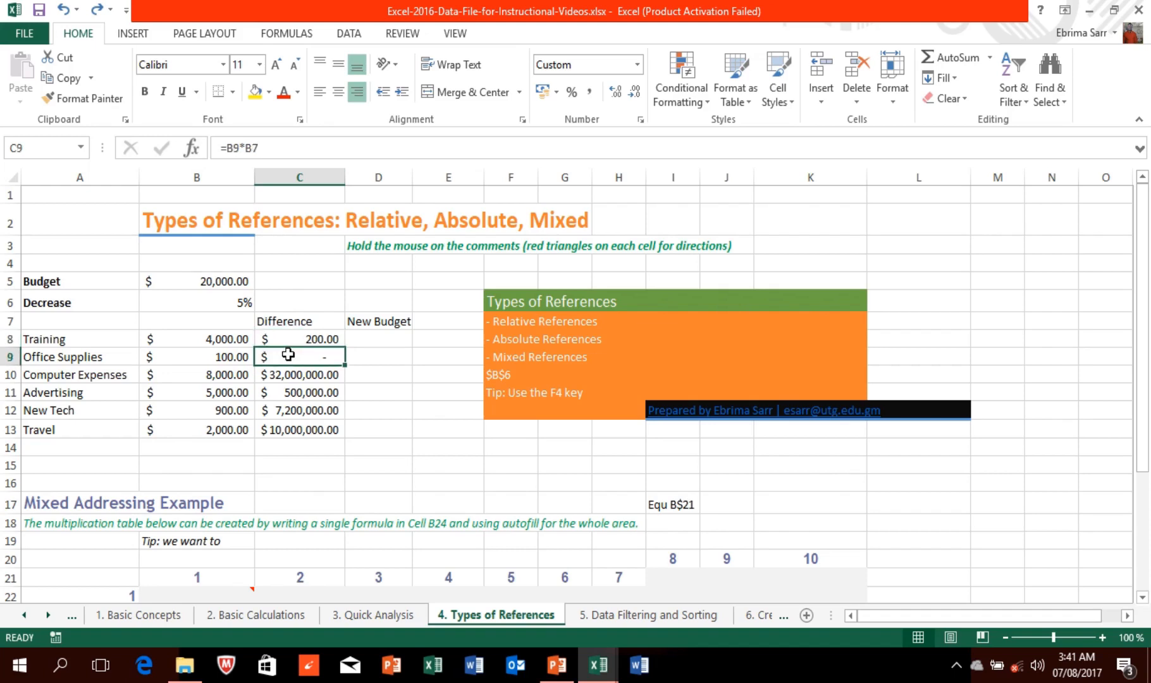
double_click(288, 355)
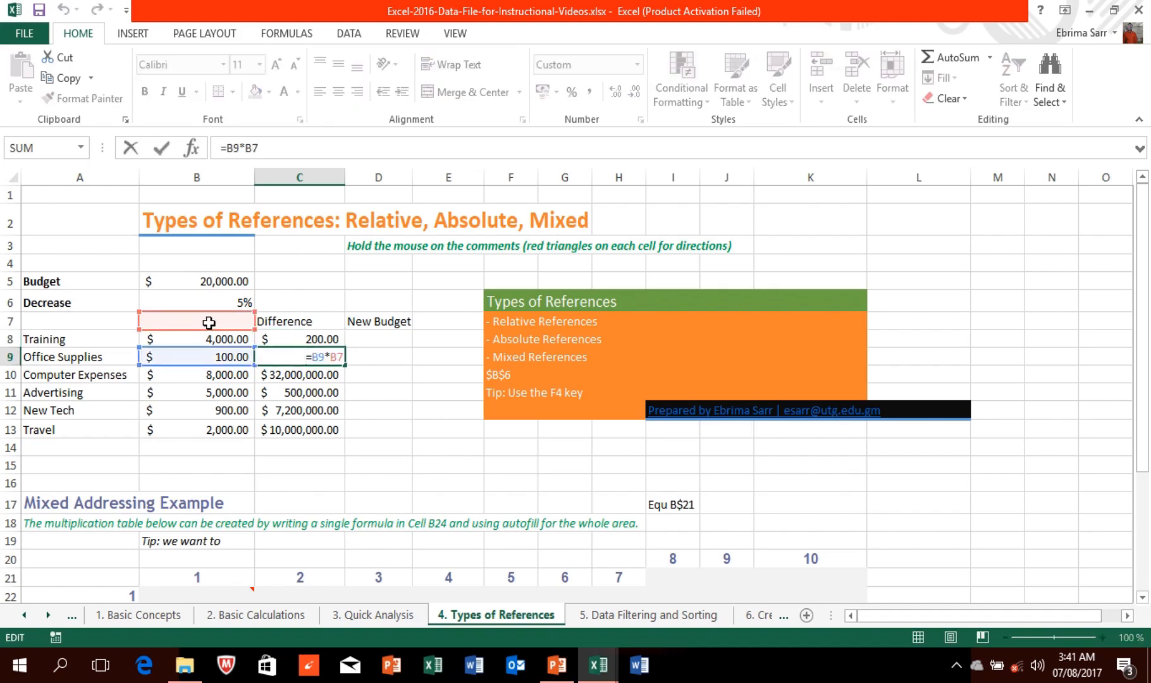
text(=)
click(322, 378)
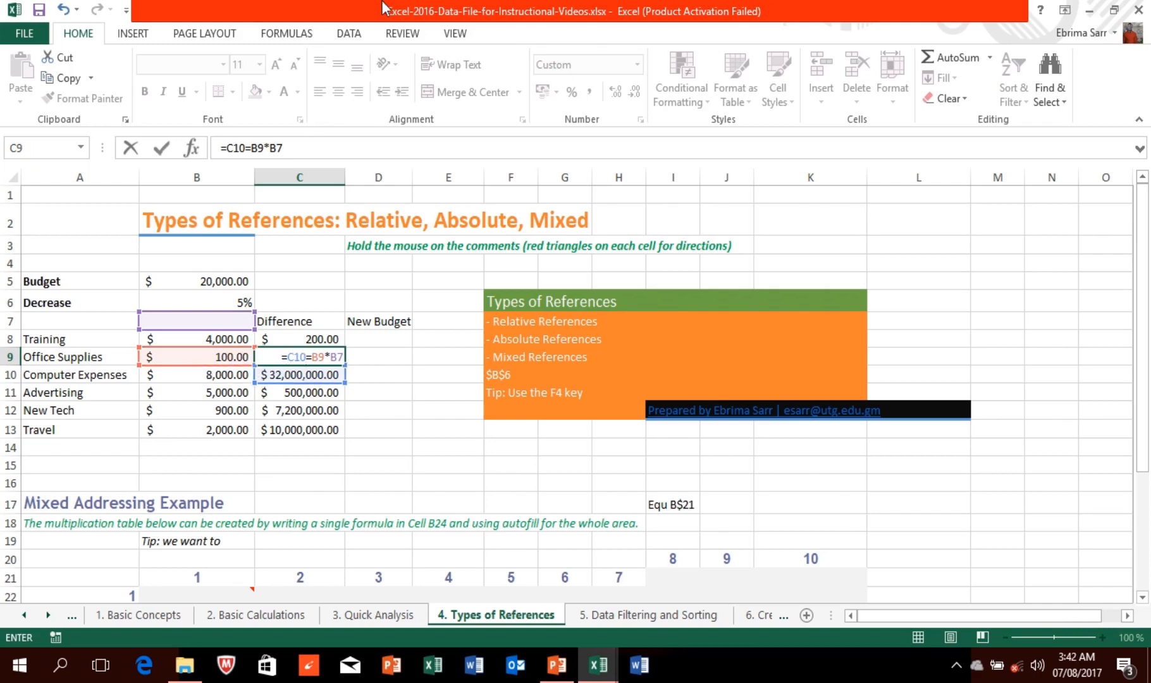
key(Return)
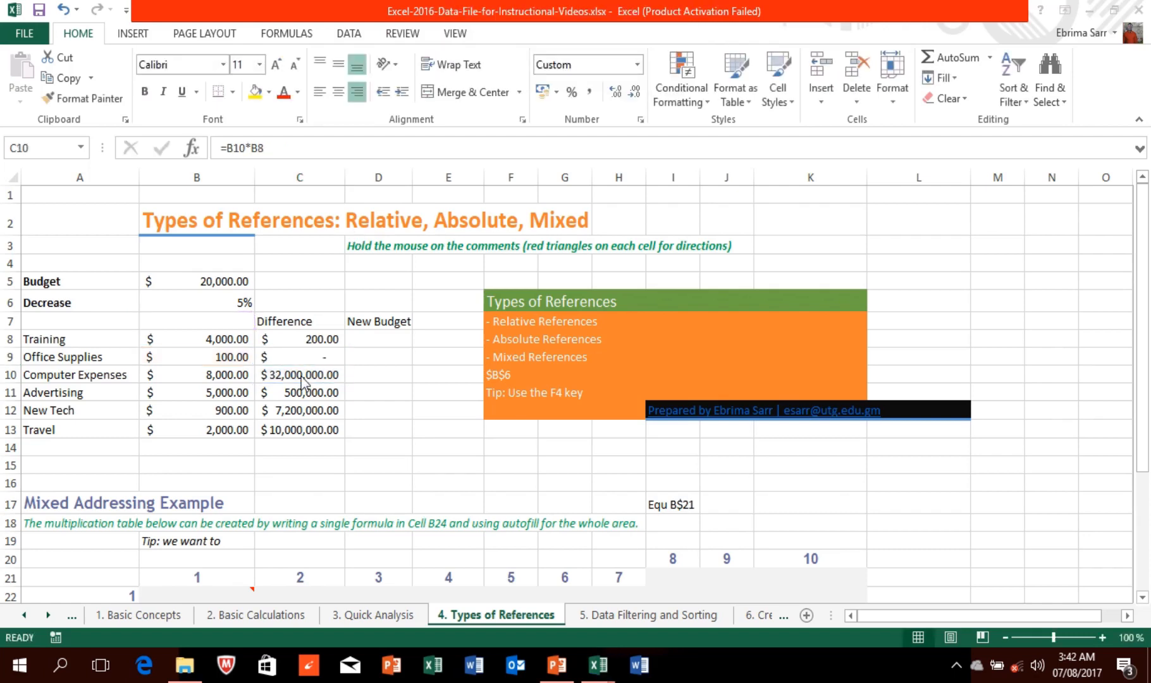
Step: Inspect the copied formulas in C10 and C11, then open C8's Training formula for editing
double_click(302, 374)
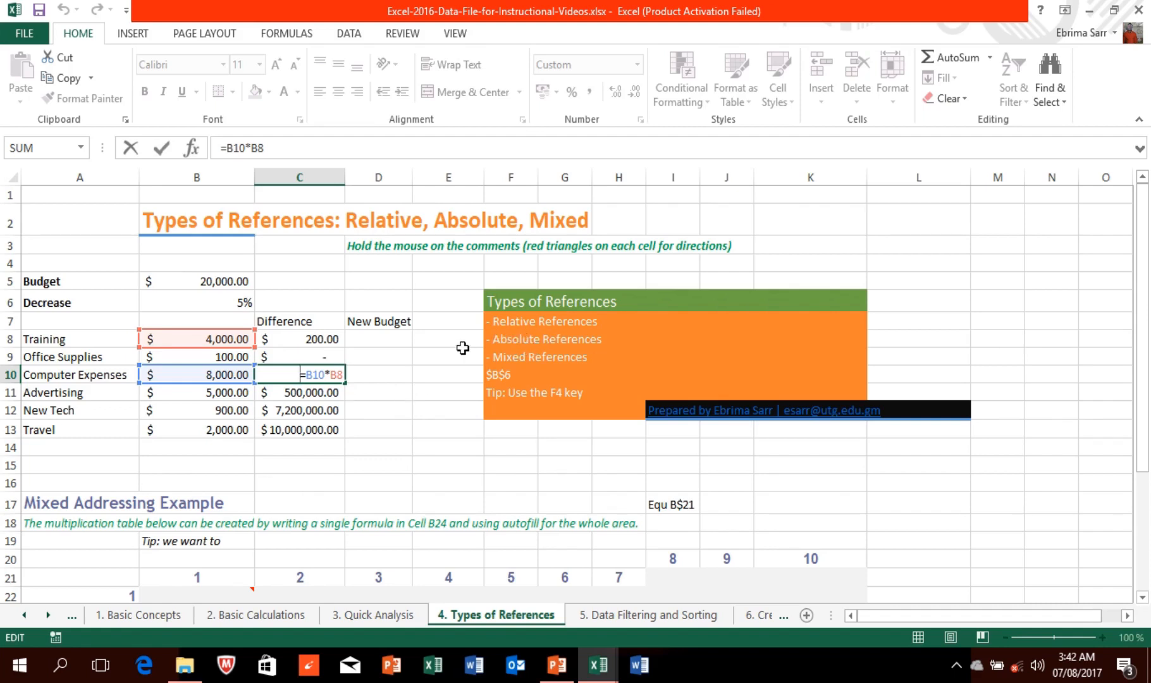
key(Return)
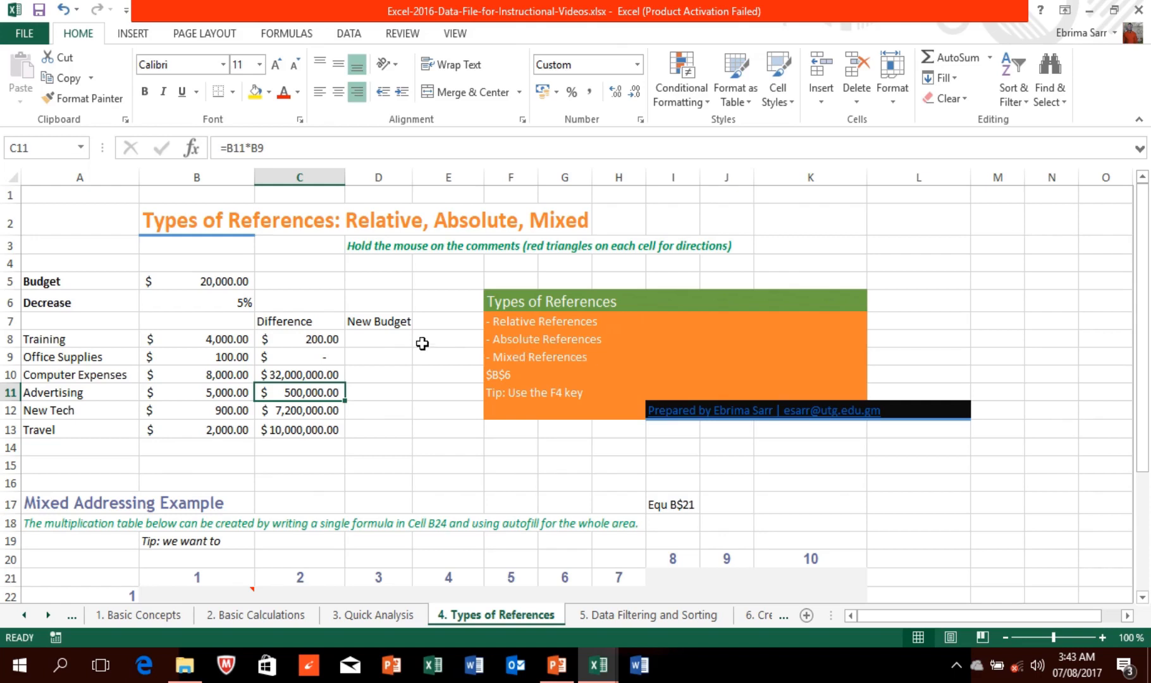
click(256, 148)
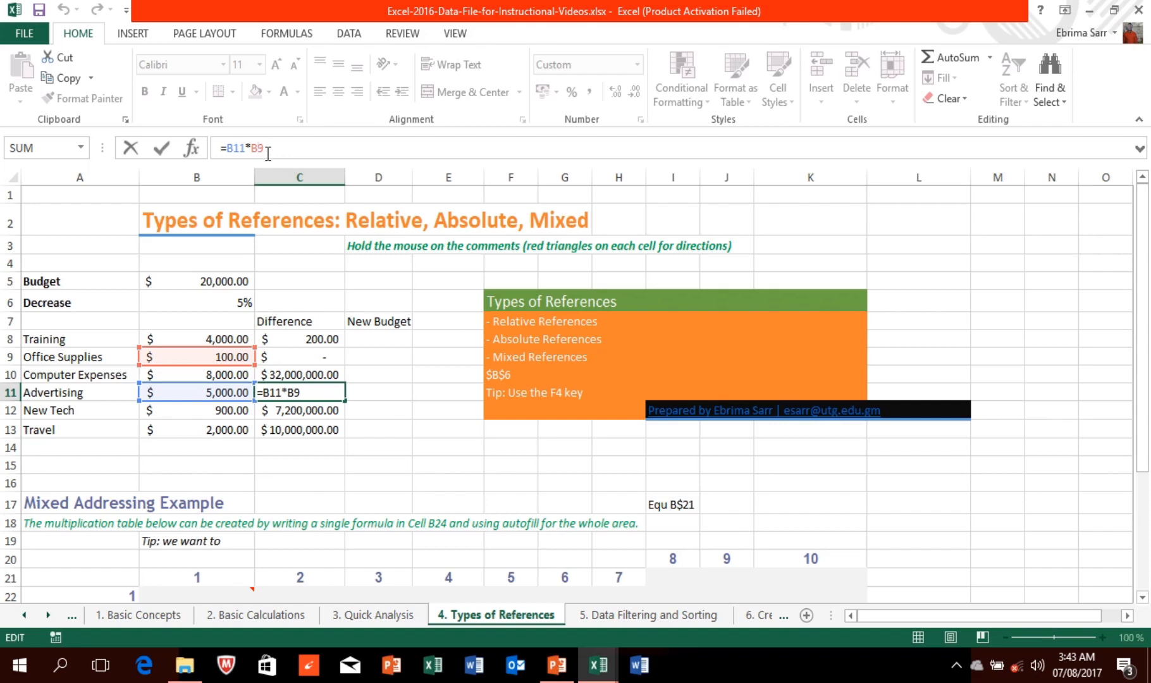
key(Return)
double_click(315, 335)
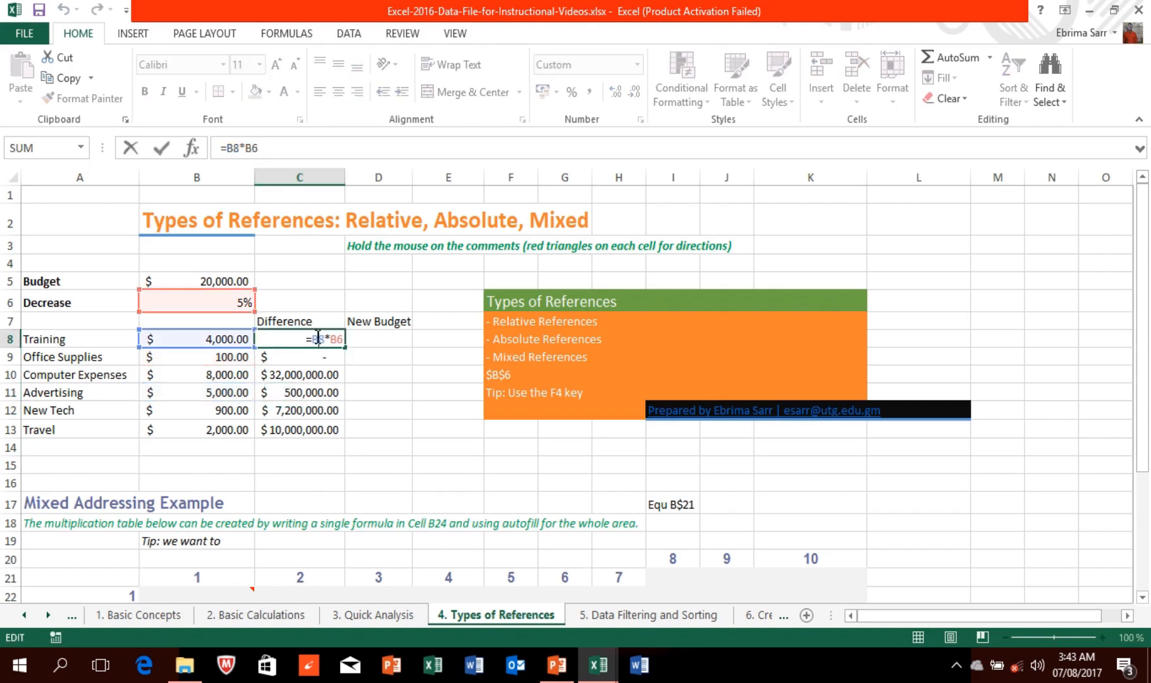
Step: Cycle C8's B6 reference with F4 and commit it as absolute, giving =B8*$B$6
click(252, 147)
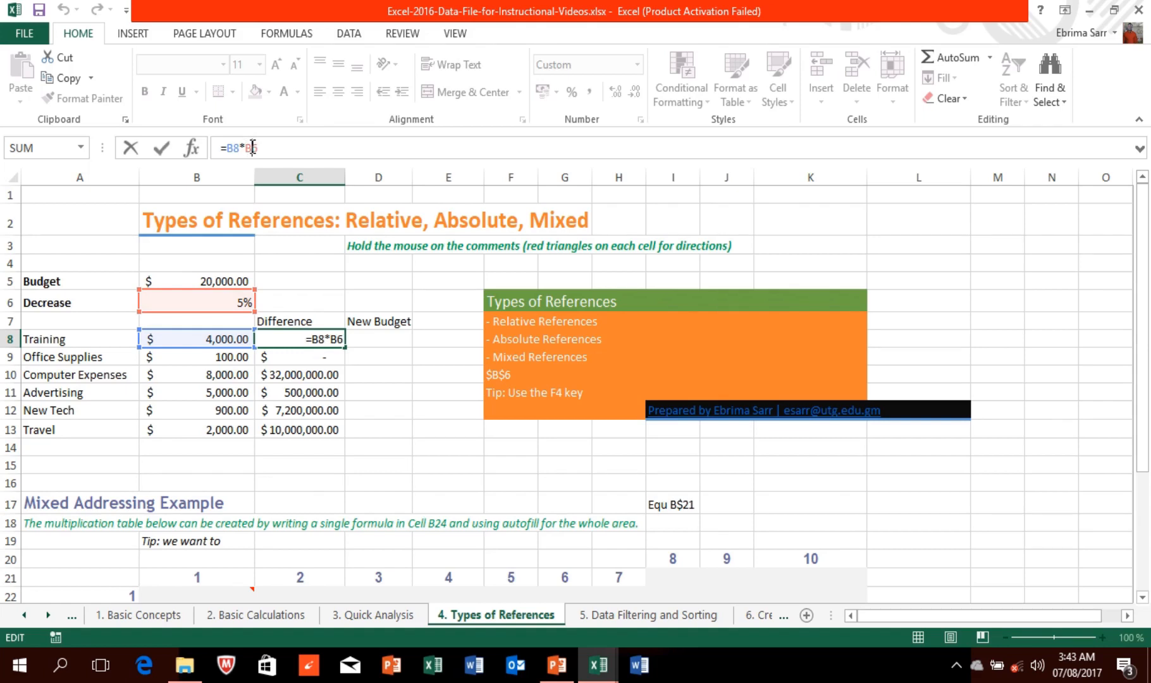
key(F4)
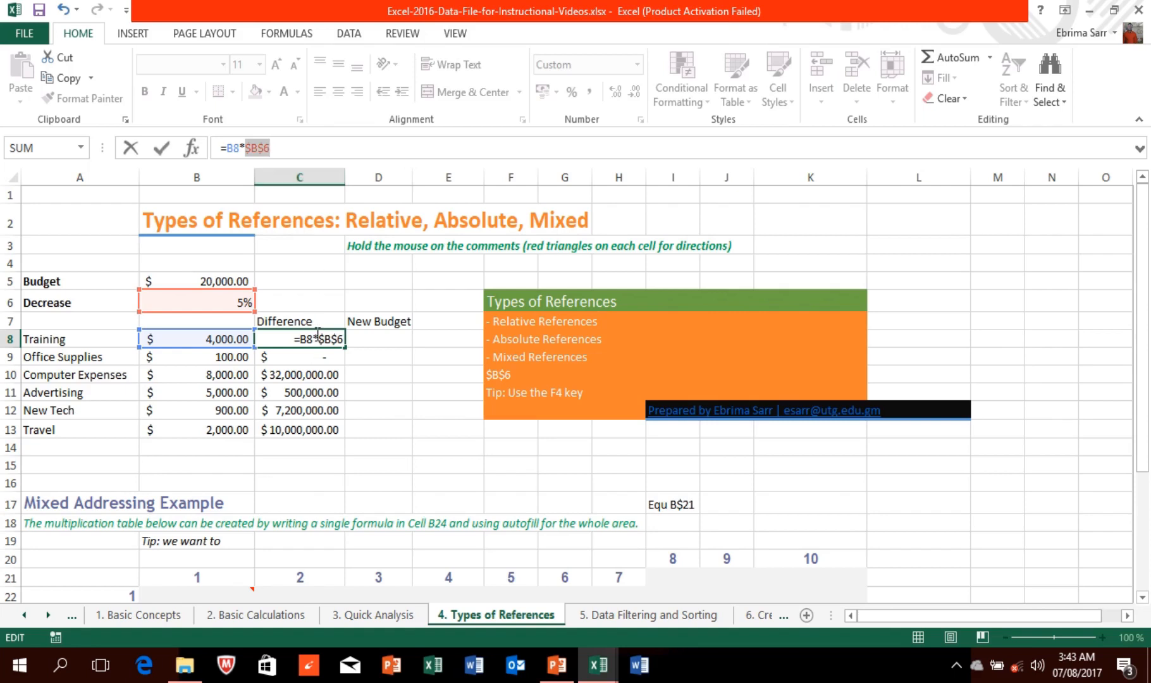
mouse_move(452, 9)
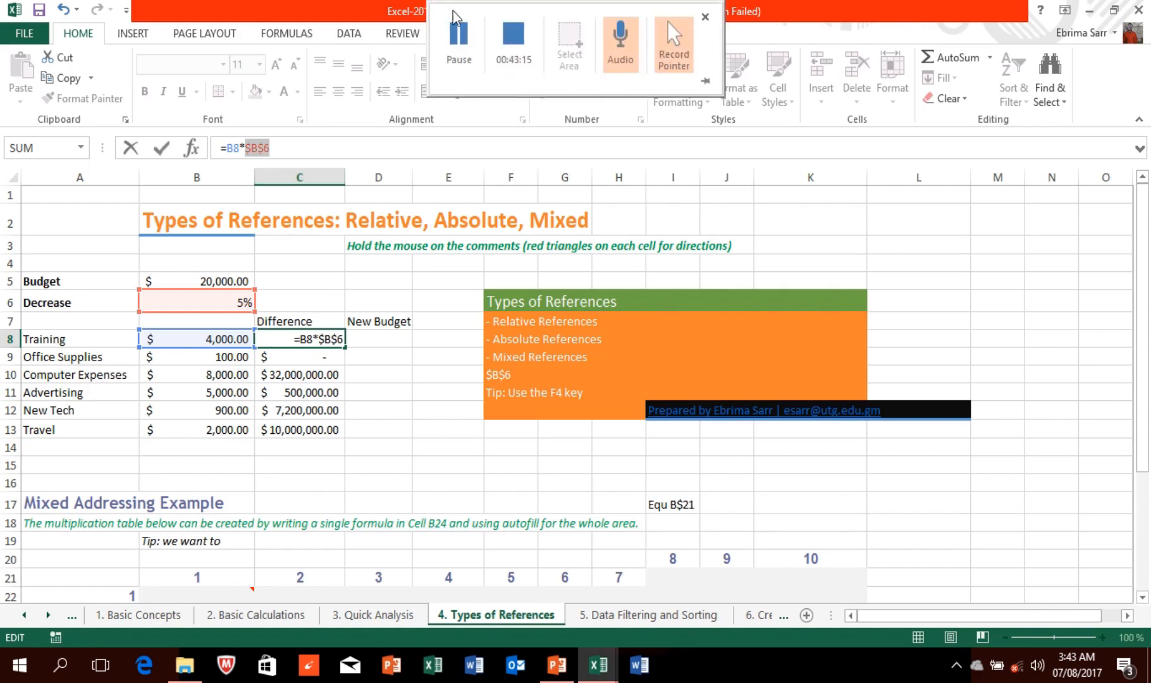
click(460, 40)
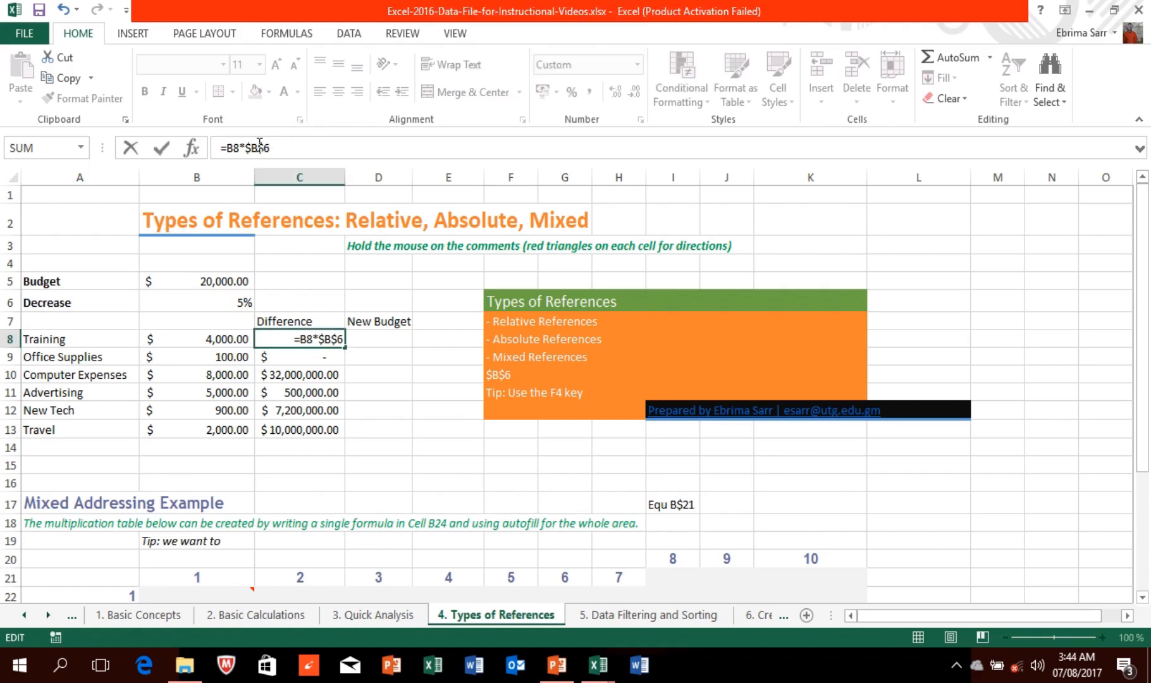
double_click(259, 148)
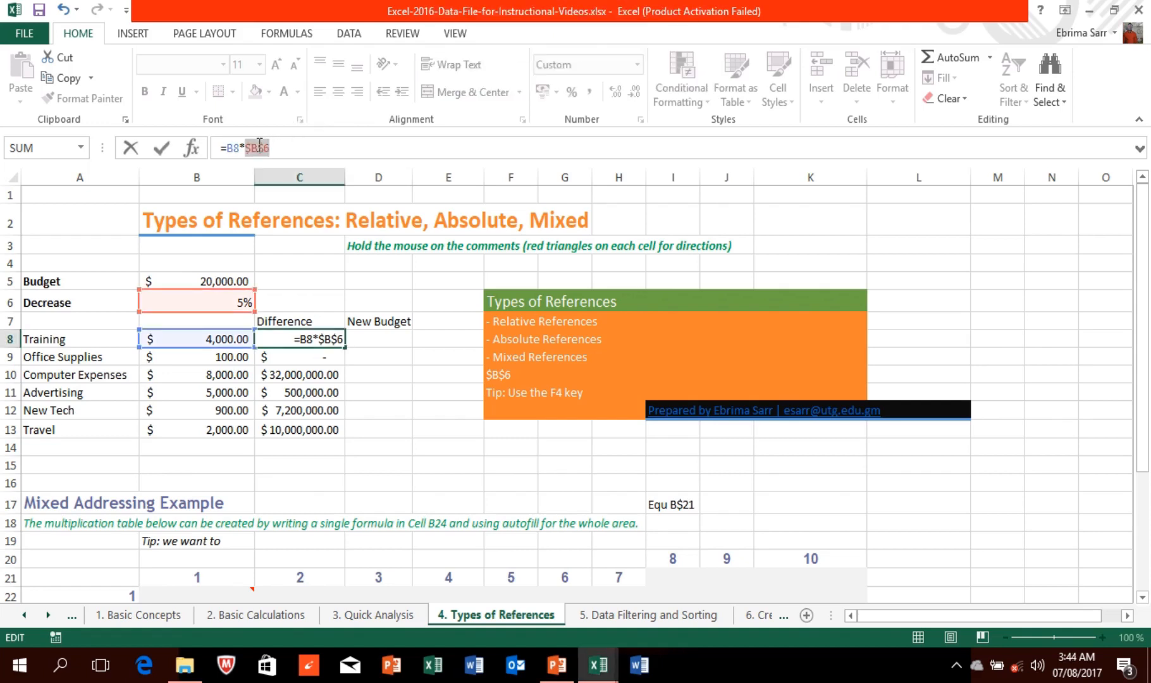
key(F4)
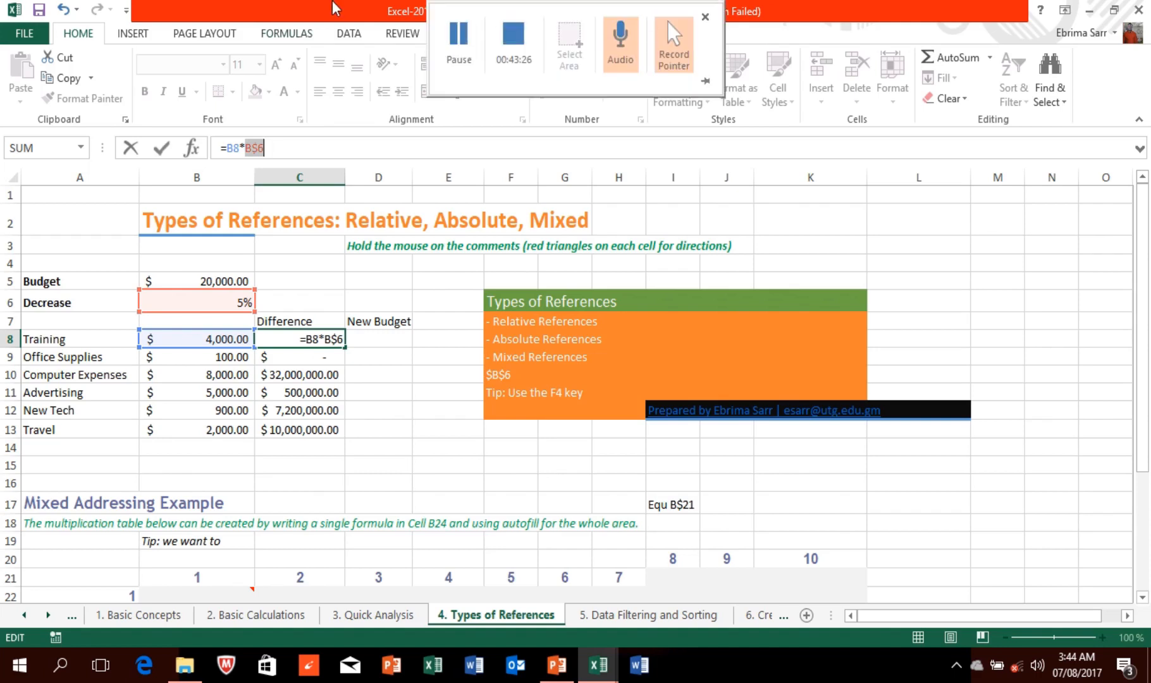
mouse_move(463, 29)
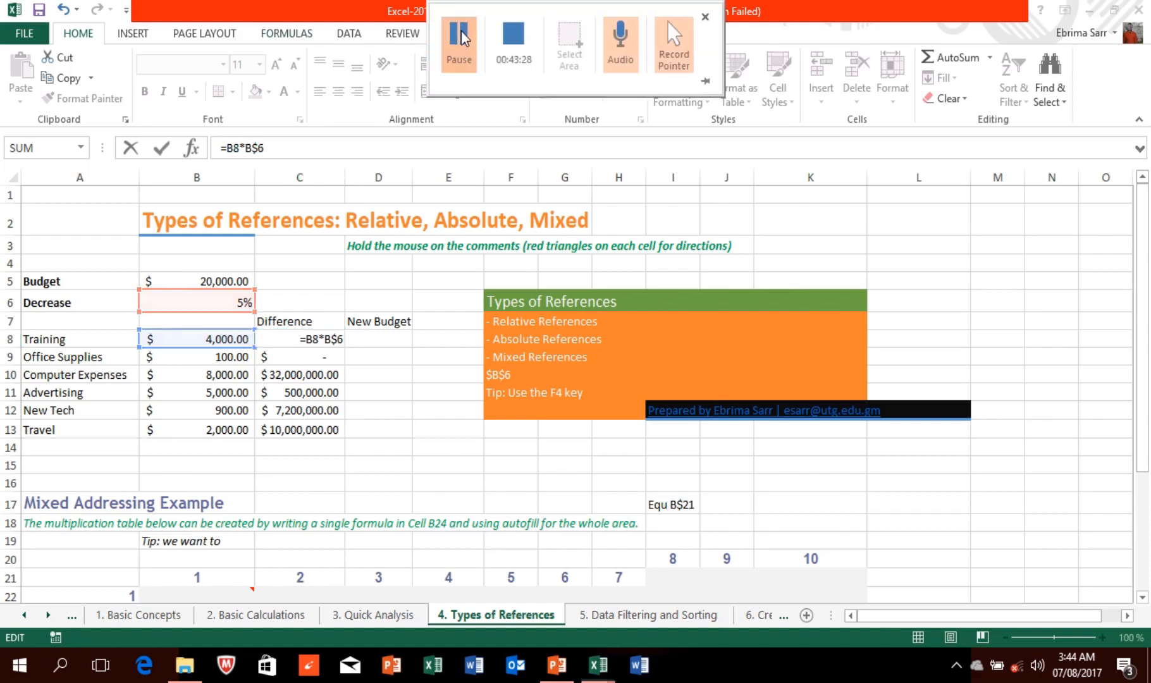
key(F4)
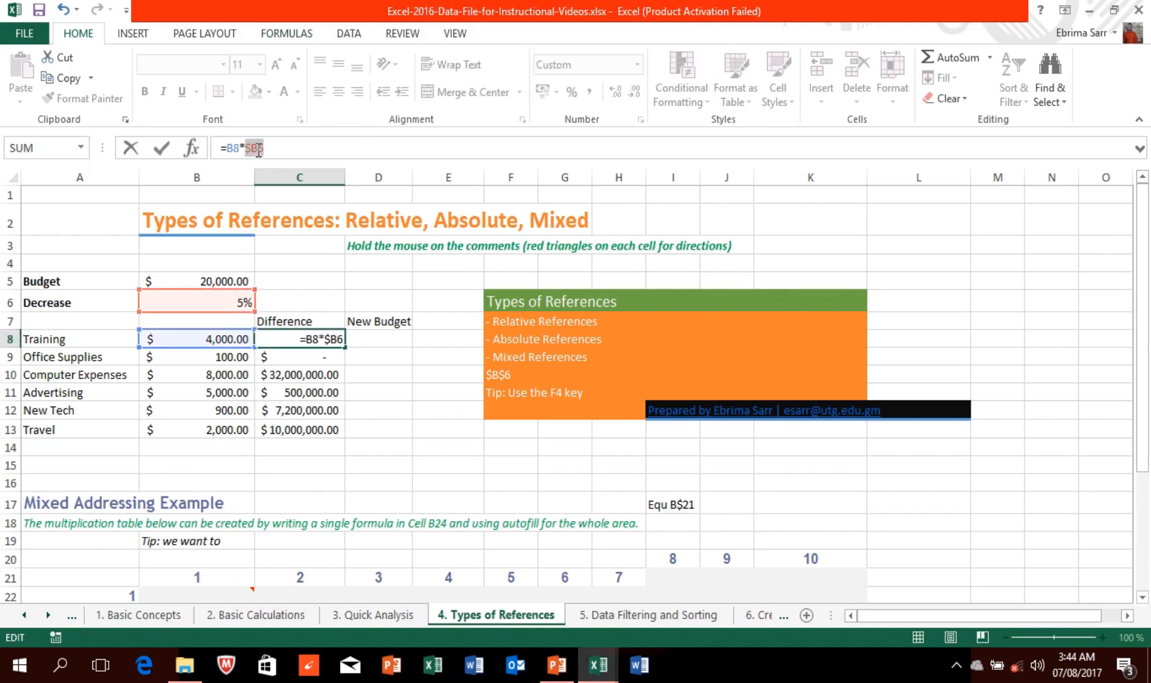
key(F4)
key(F4)
key(Return)
Step: Fill C8's =B8*$B$6 formula down to C13, giving 5% differences from $200.00 to $100.00
click(306, 339)
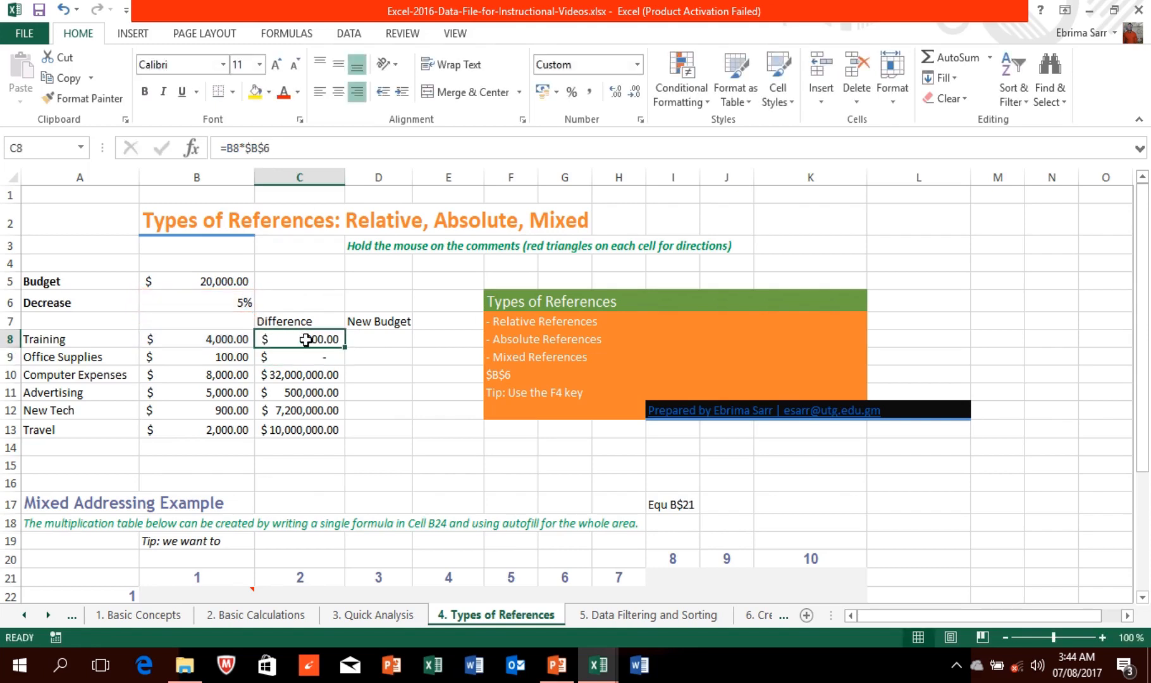
drag(346, 345, 342, 430)
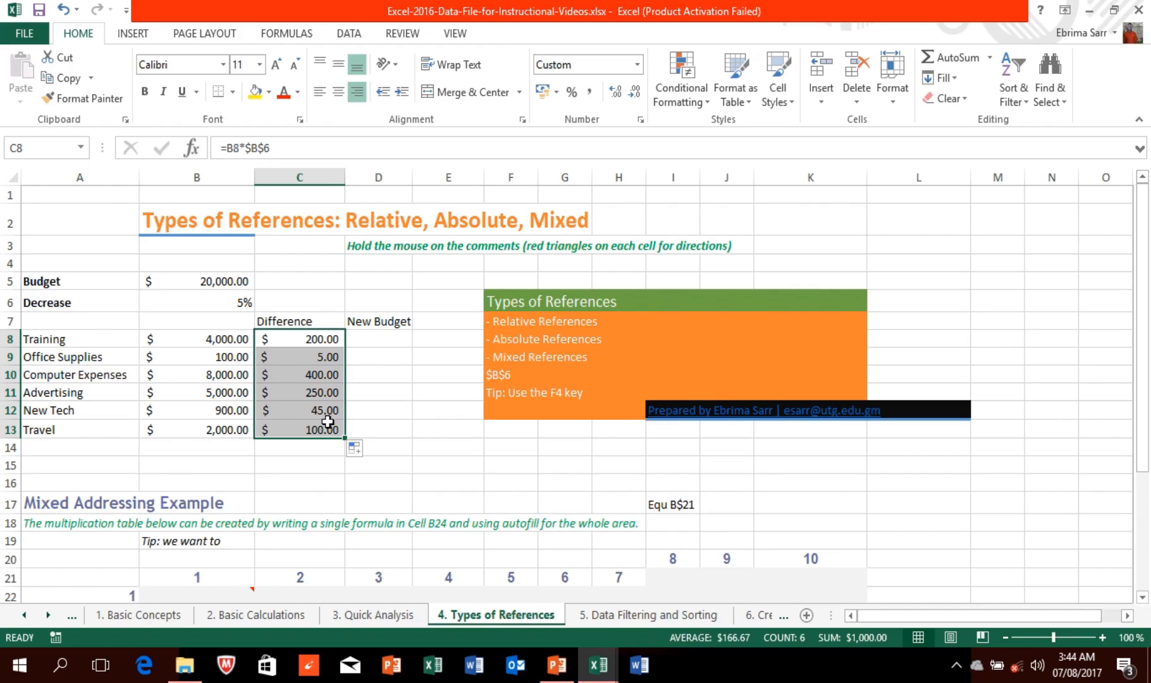
click(319, 336)
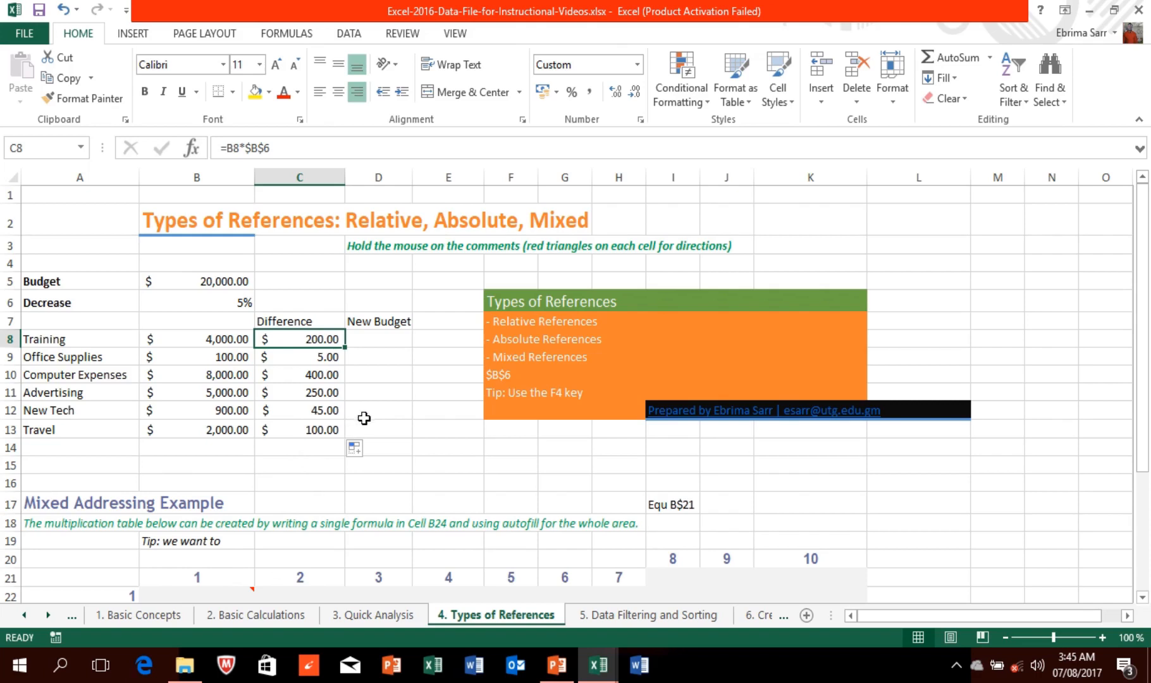
Step: Change the Decrease value in B6 from 5% to 7%
click(233, 305)
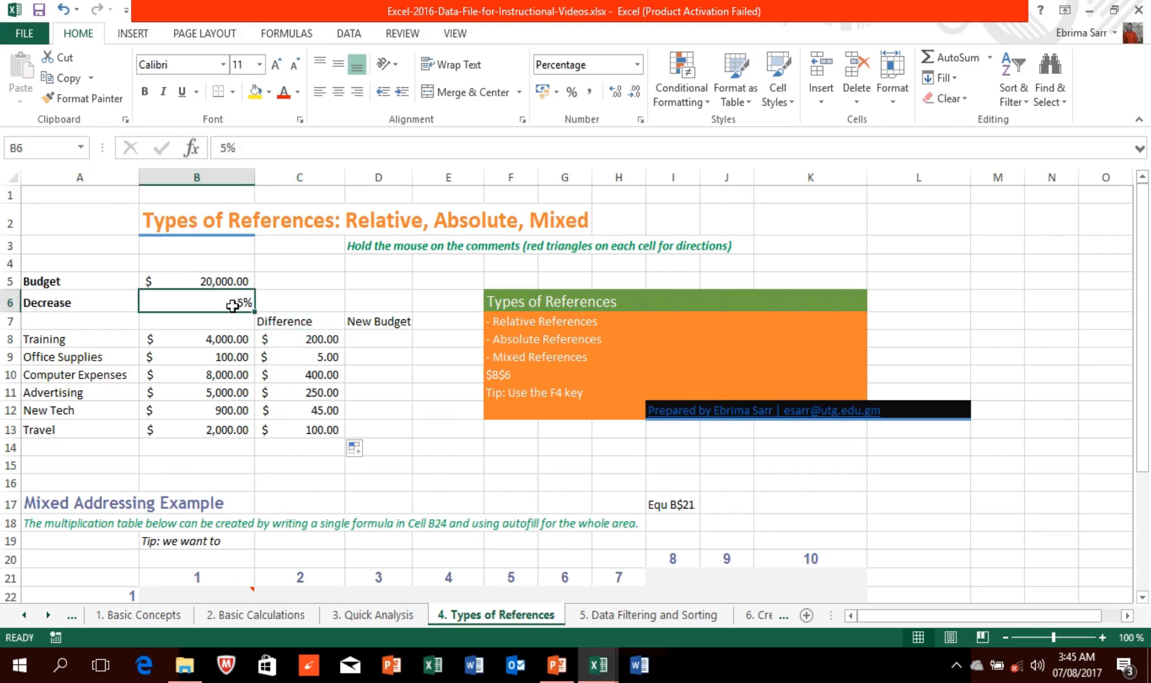
text(7)
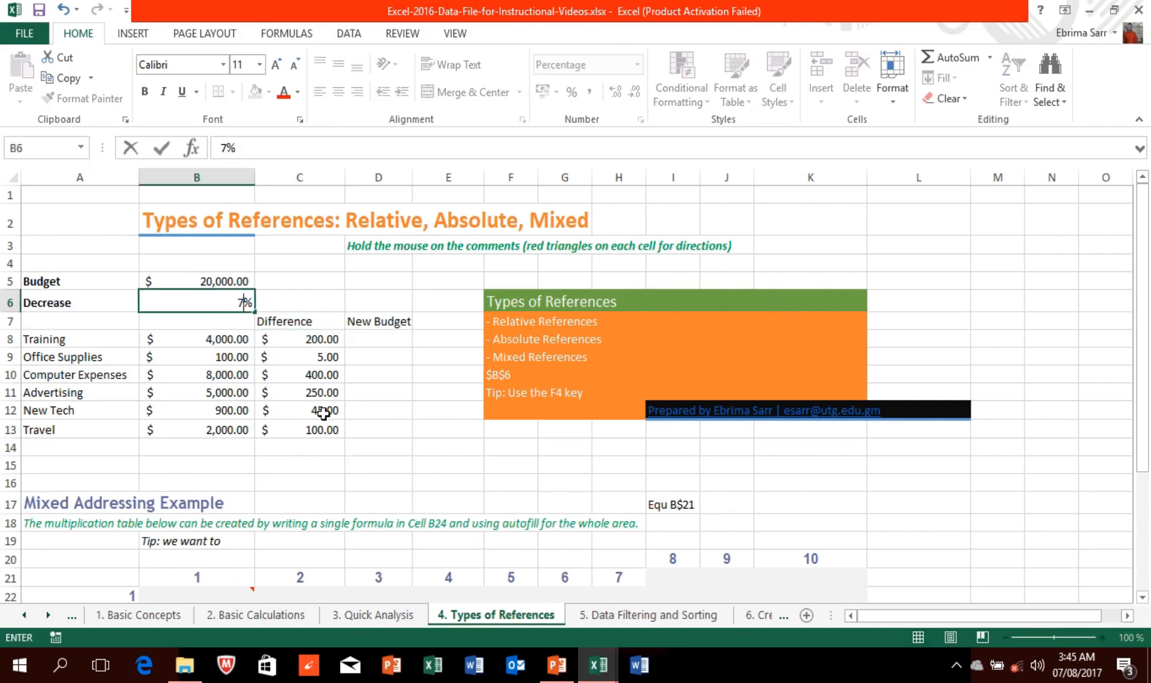
click(431, 402)
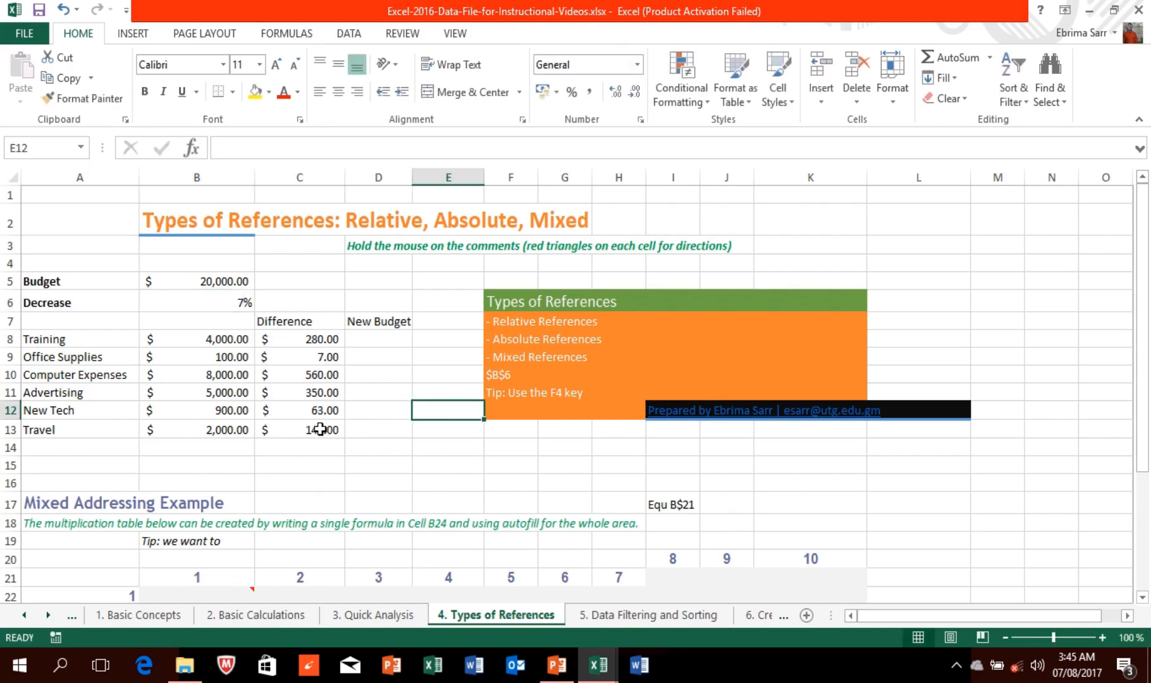
Step: Total C8:C13 in C14 with =SUM, showing $1,400.00
click(279, 450)
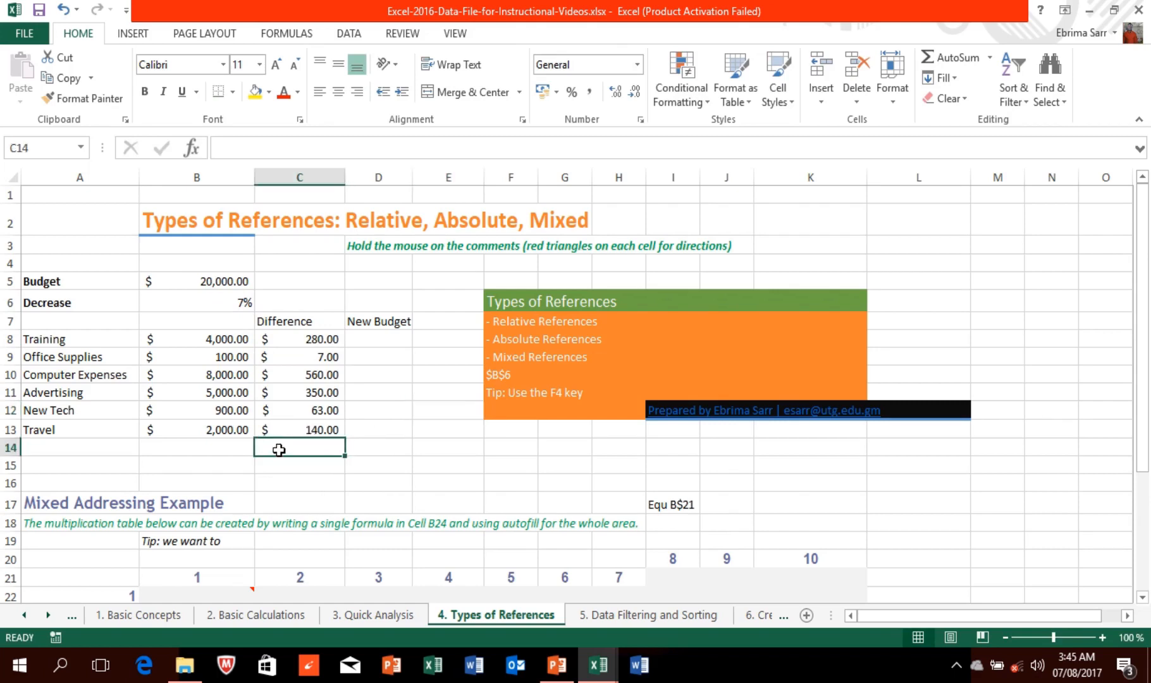
text(=)
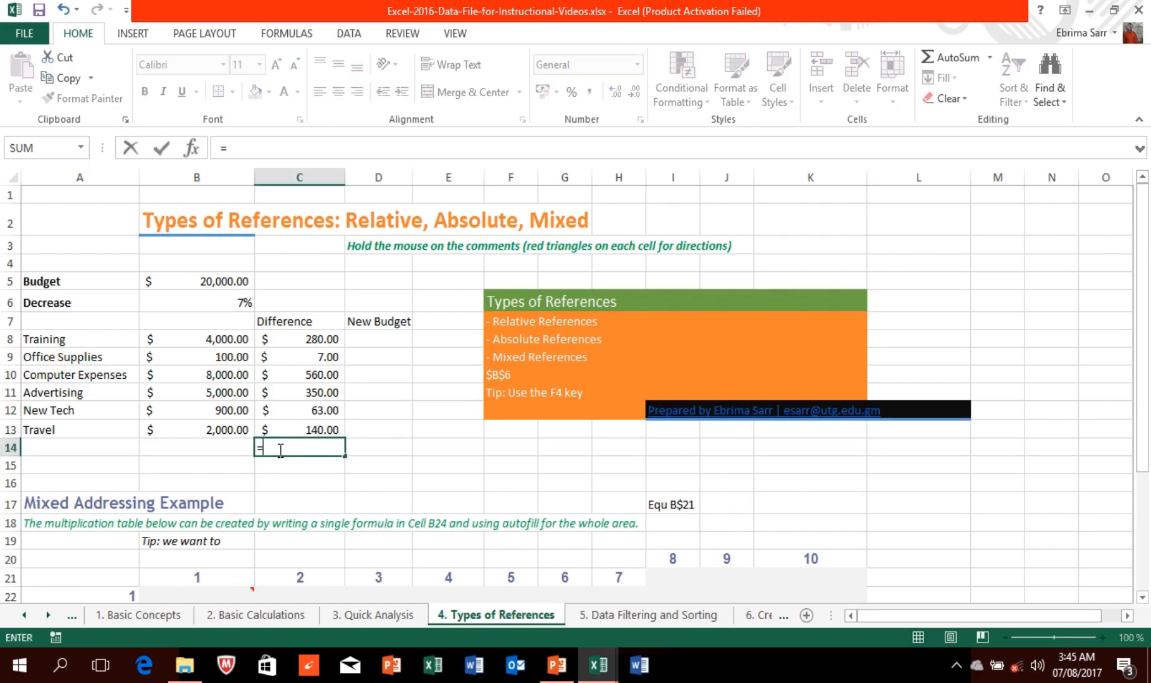
text(SUM)
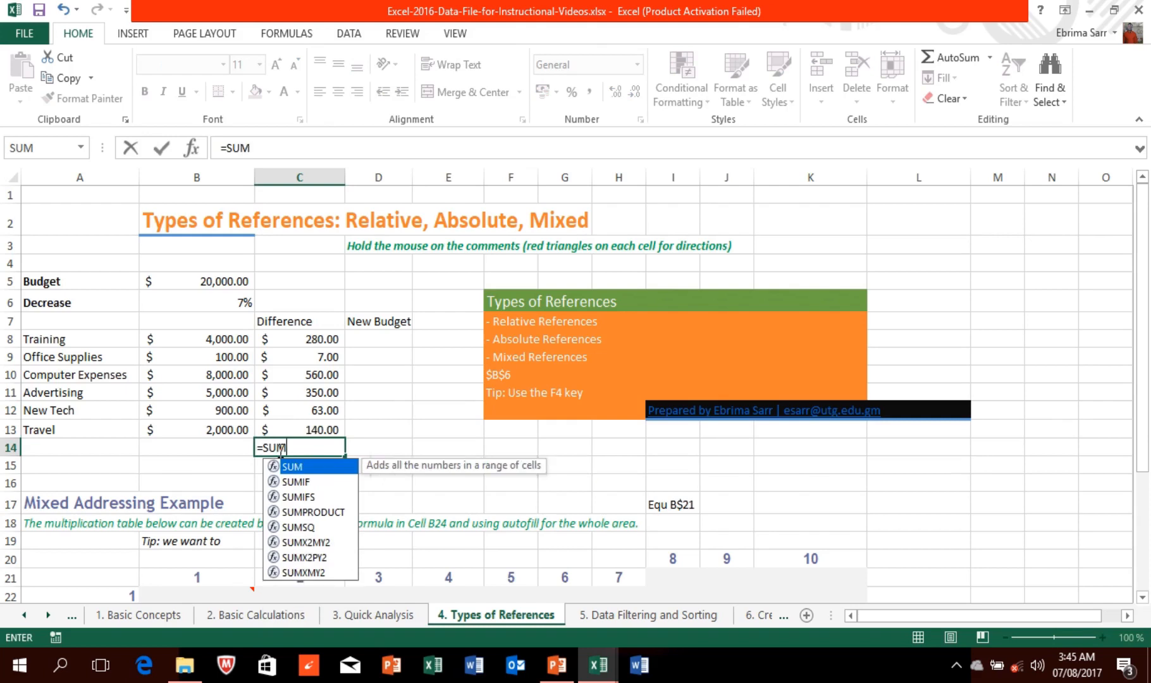
text(()
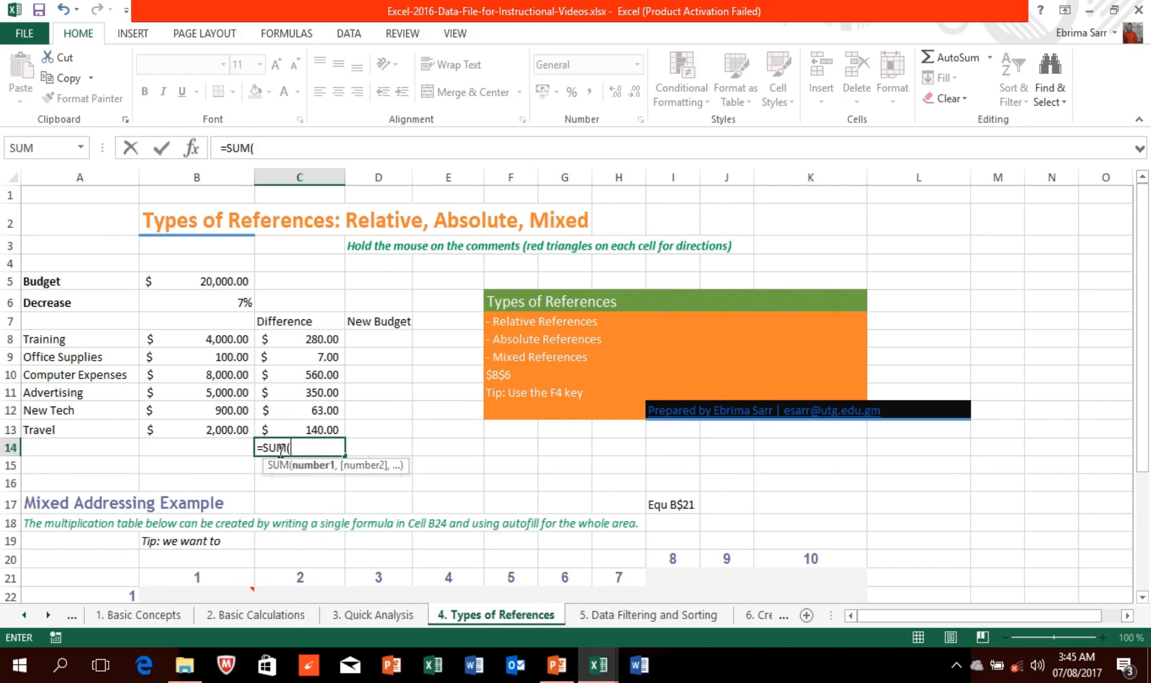
click(289, 337)
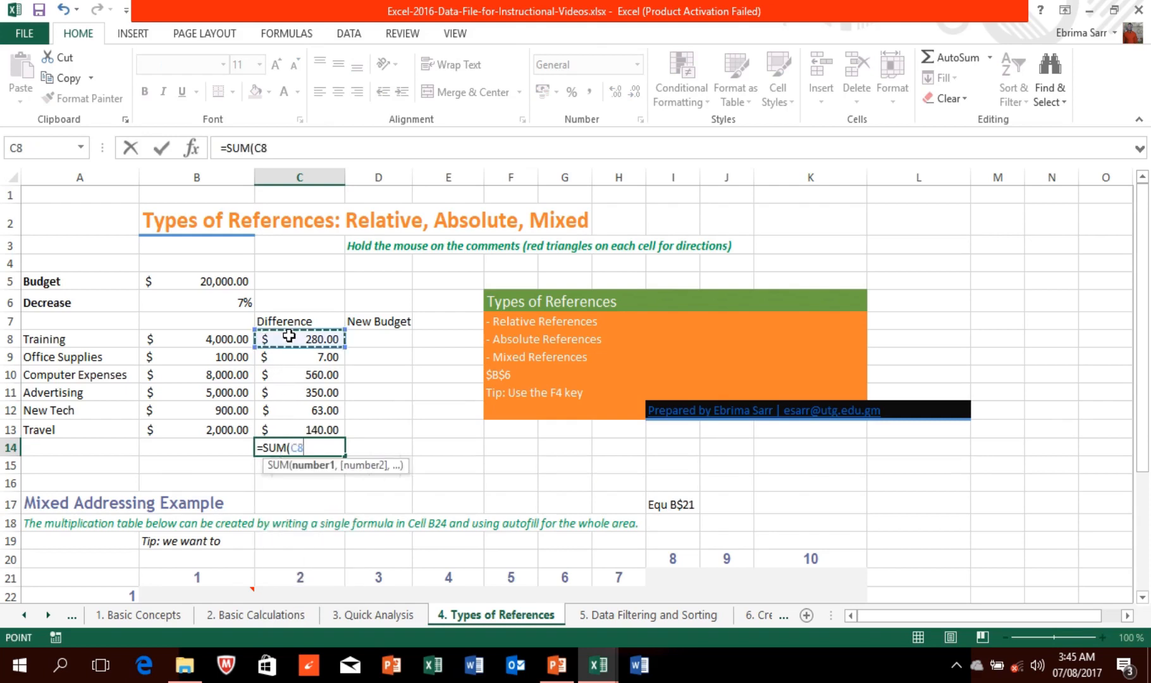
key(shift+Down)
key(shift+Down)
key(shift+Down)
key(shift+Down)
key(shift+Down)
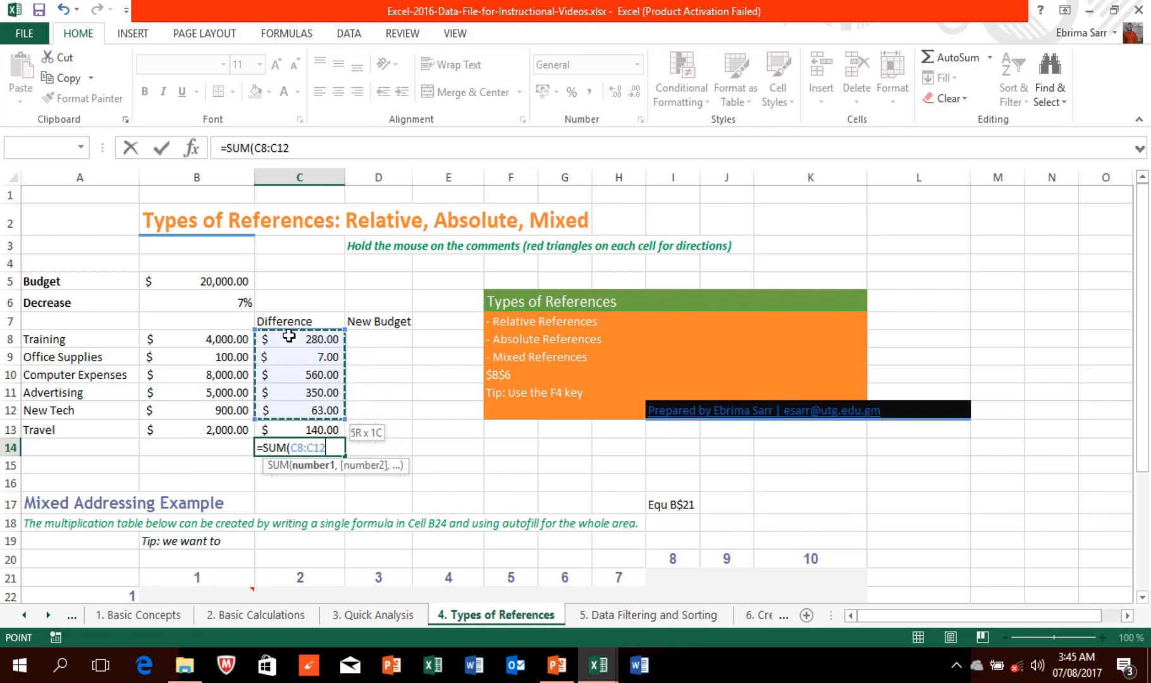
key(Return)
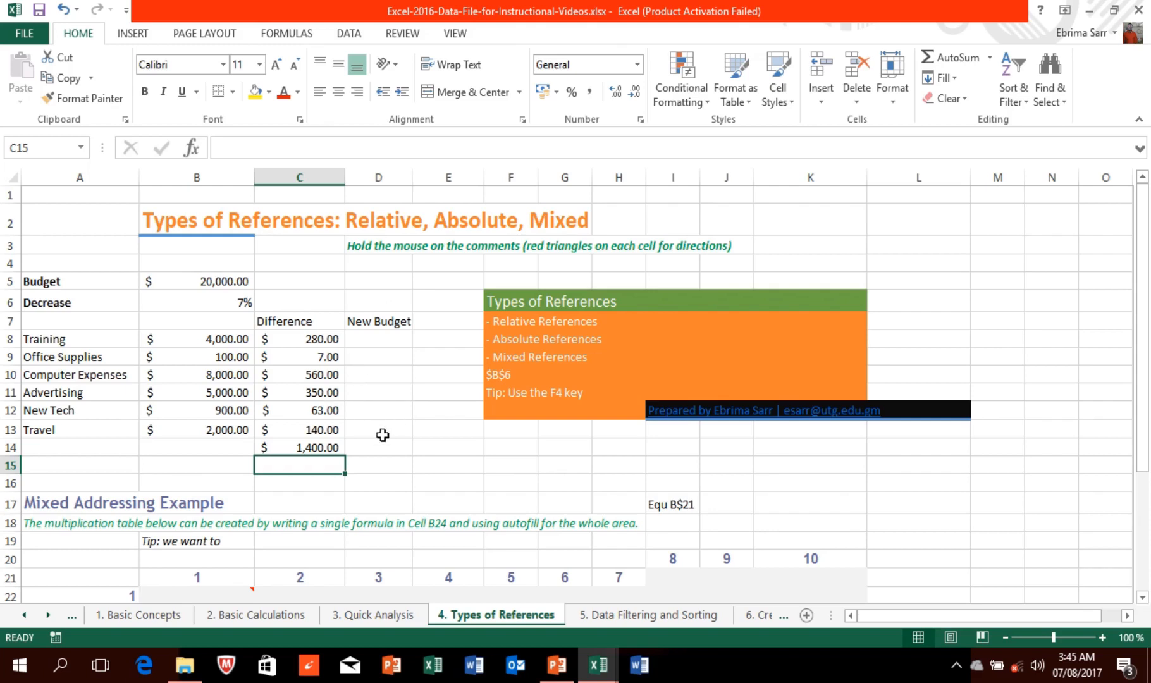
mouse_move(461, 3)
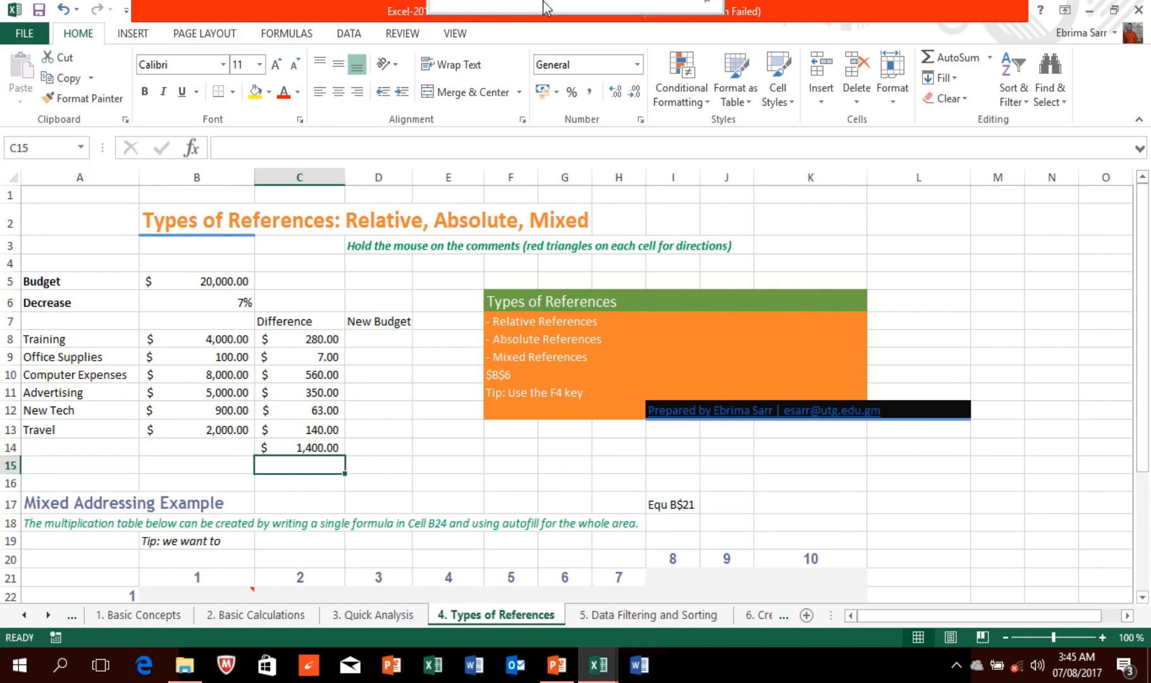
click(460, 42)
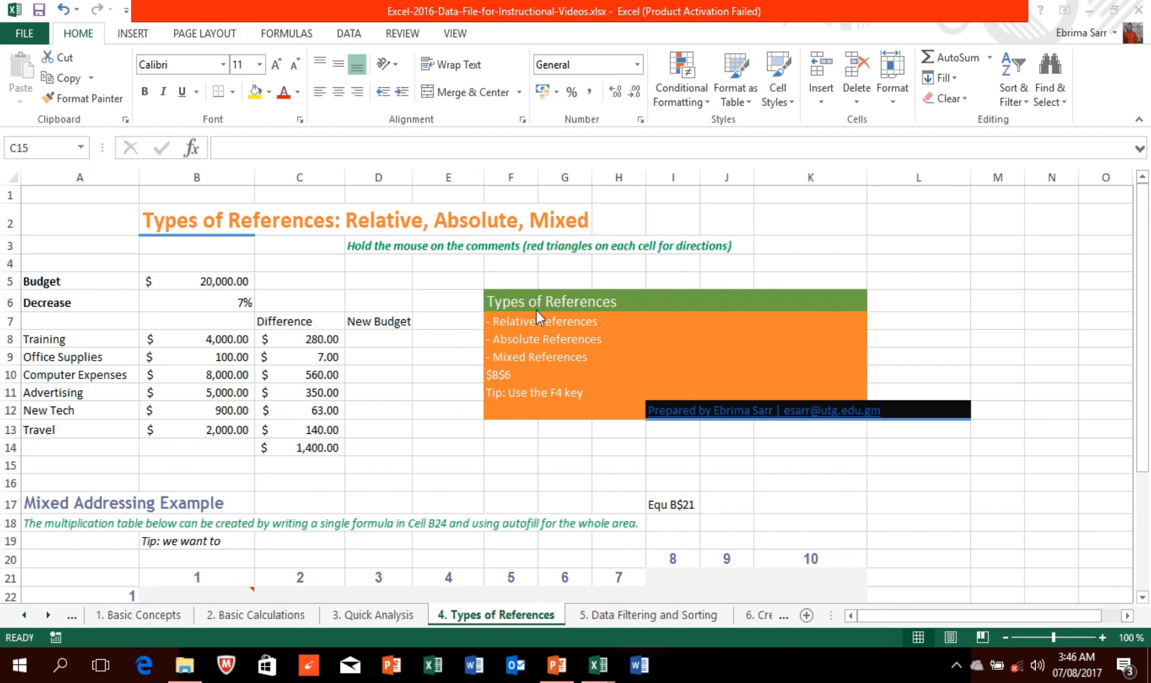
Step: Scroll down so the Mixed Addressing multiplication grid, rows 22–31, is visible
mouse_move(498, 6)
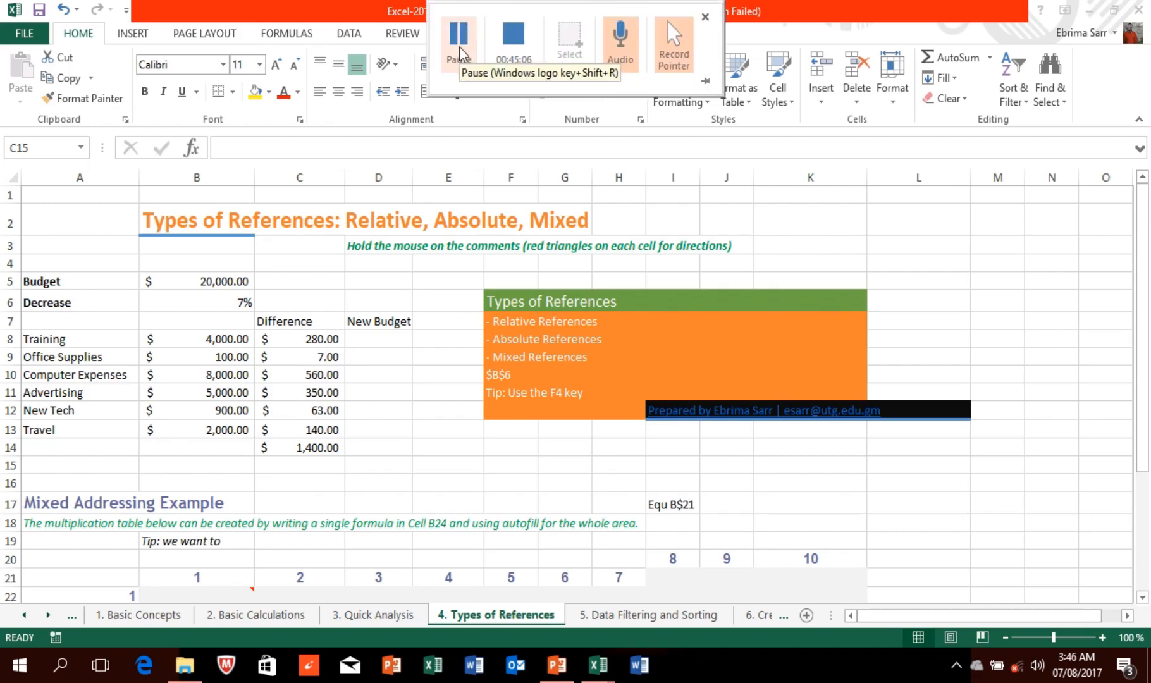
click(459, 47)
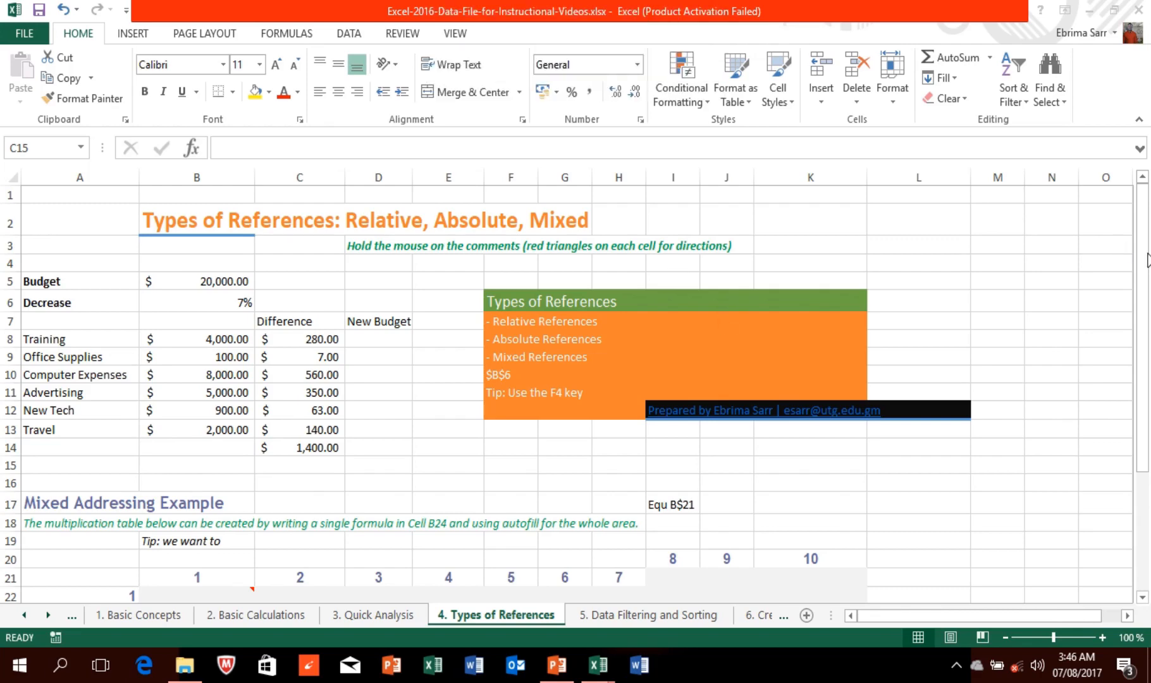
drag(1144, 288, 1146, 511)
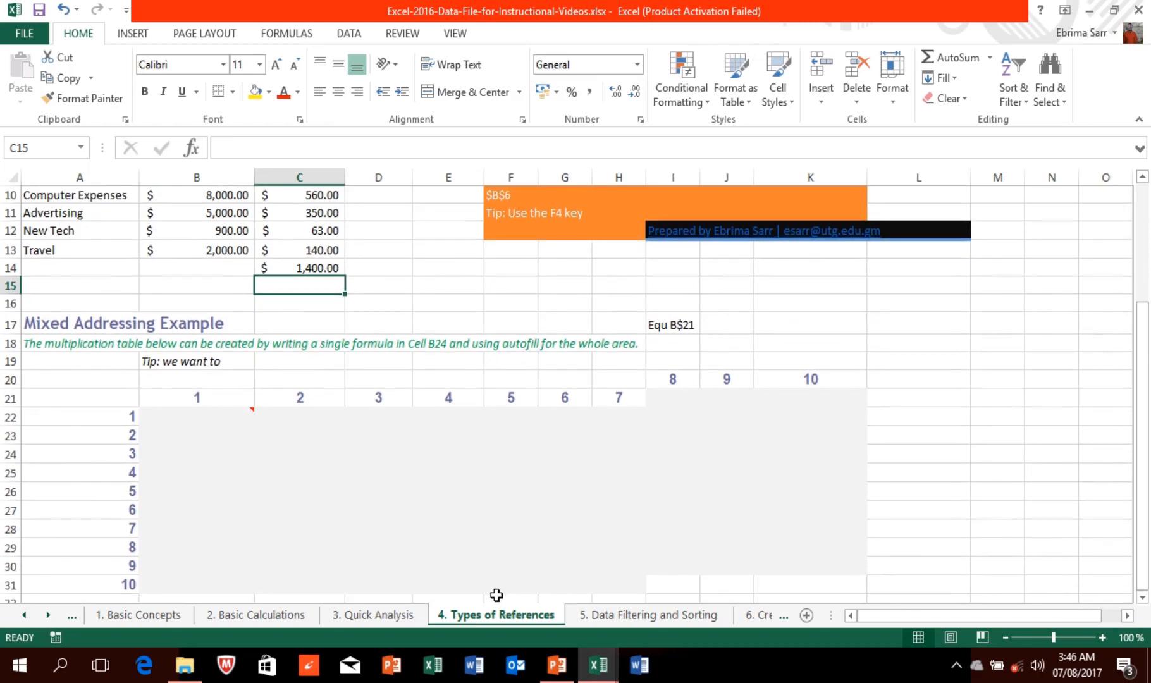
click(190, 416)
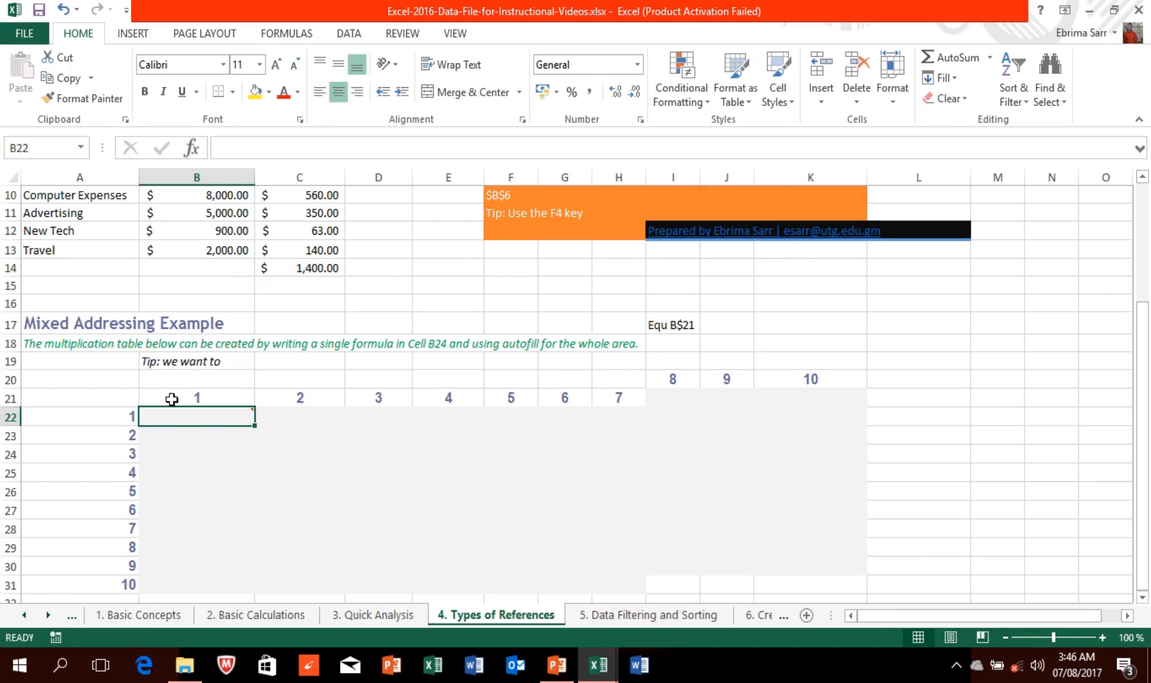
mouse_move(184, 416)
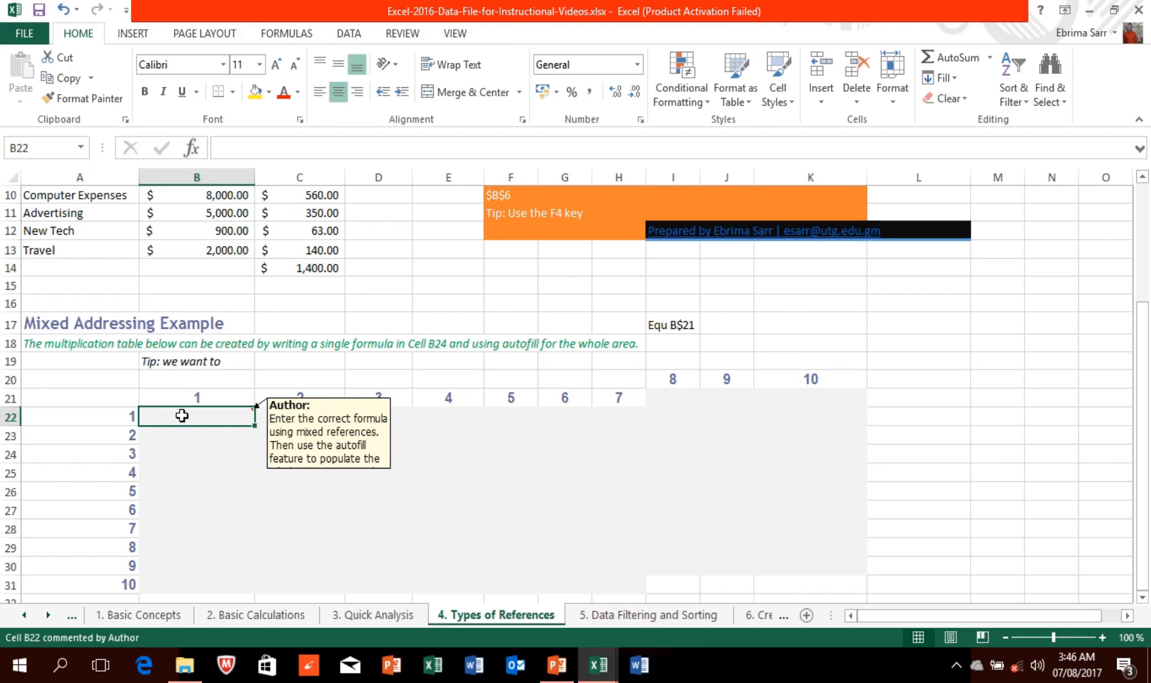
click(191, 397)
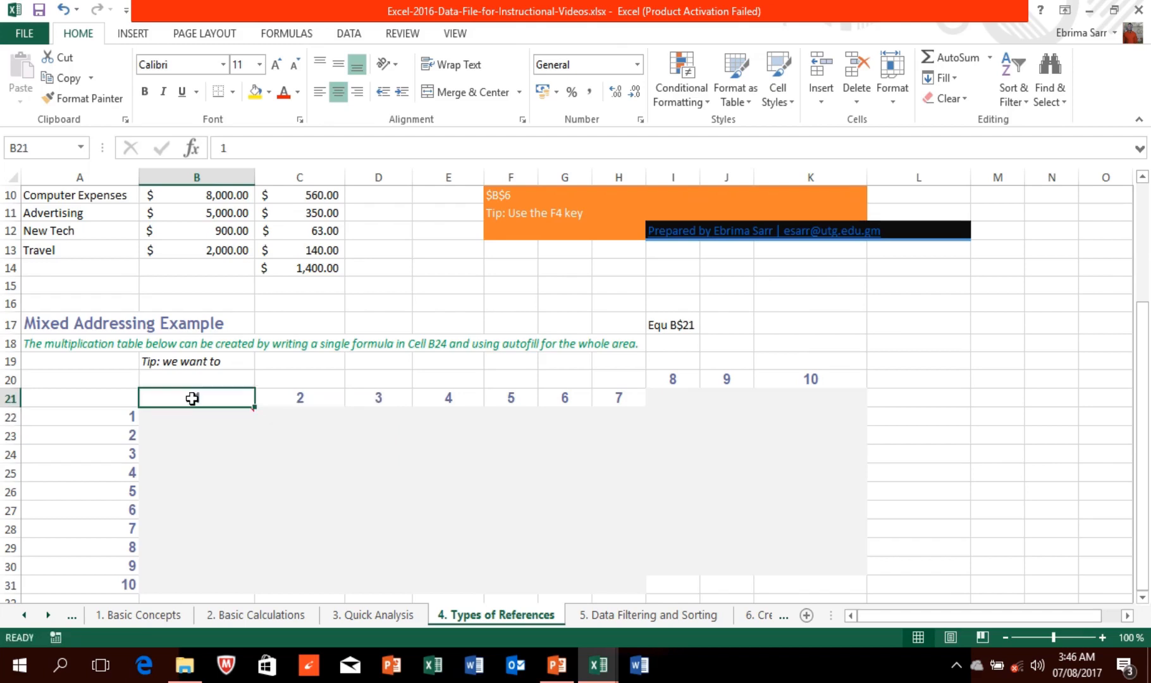
click(124, 421)
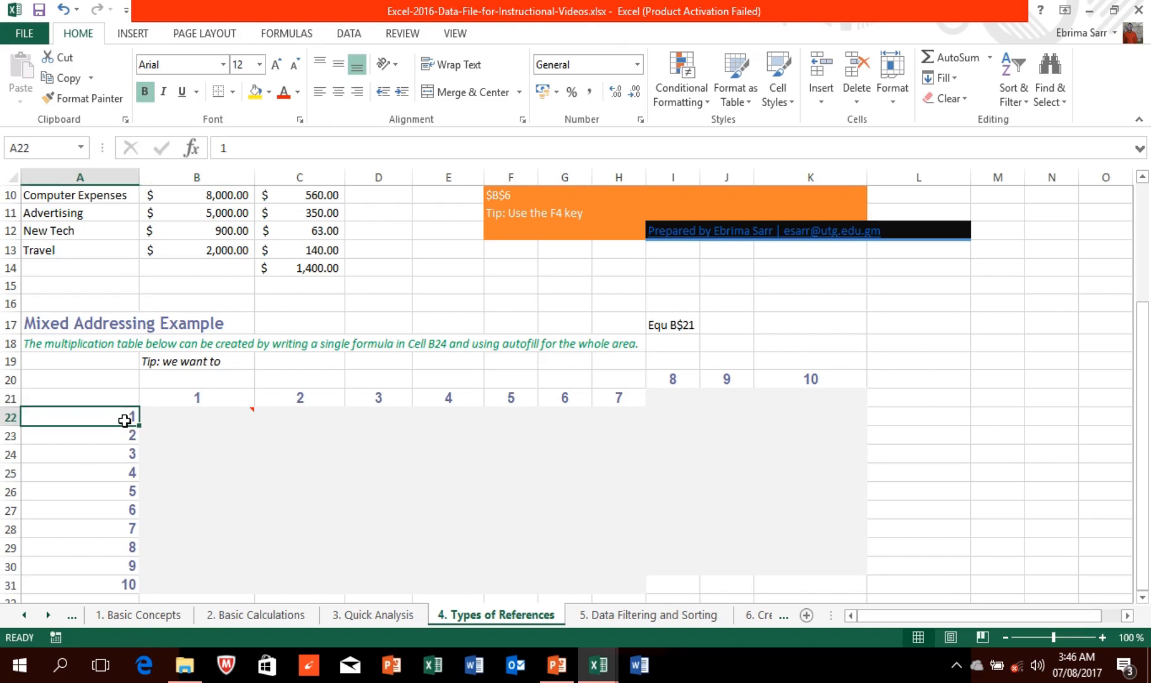
click(302, 400)
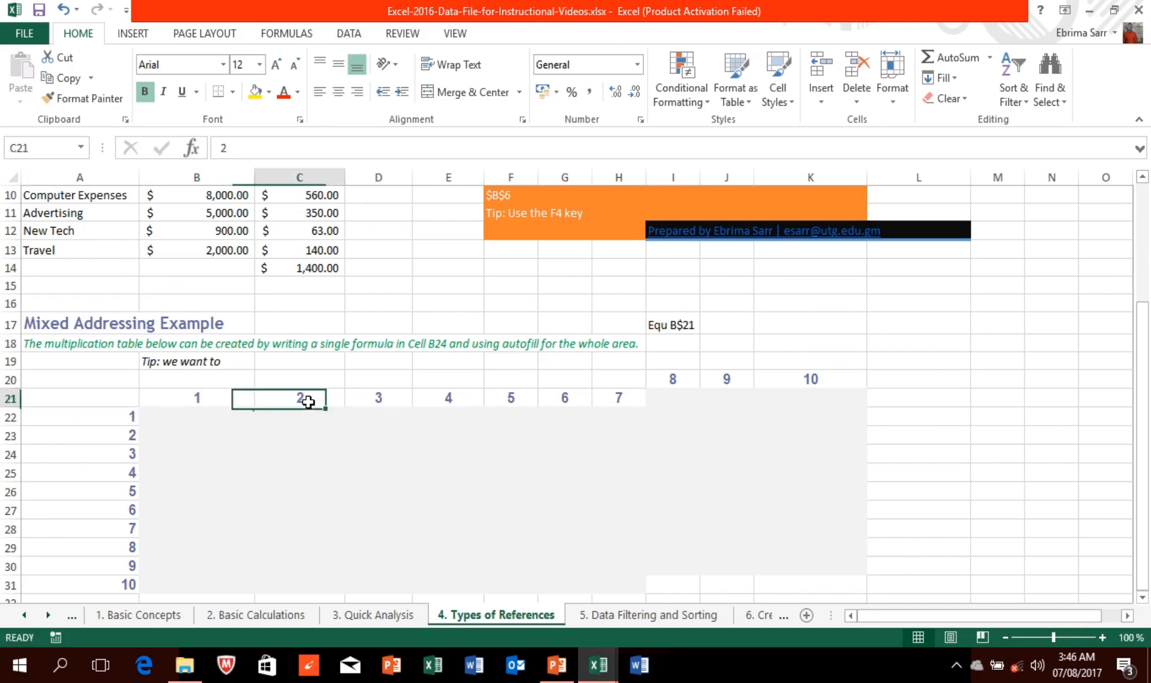
click(130, 436)
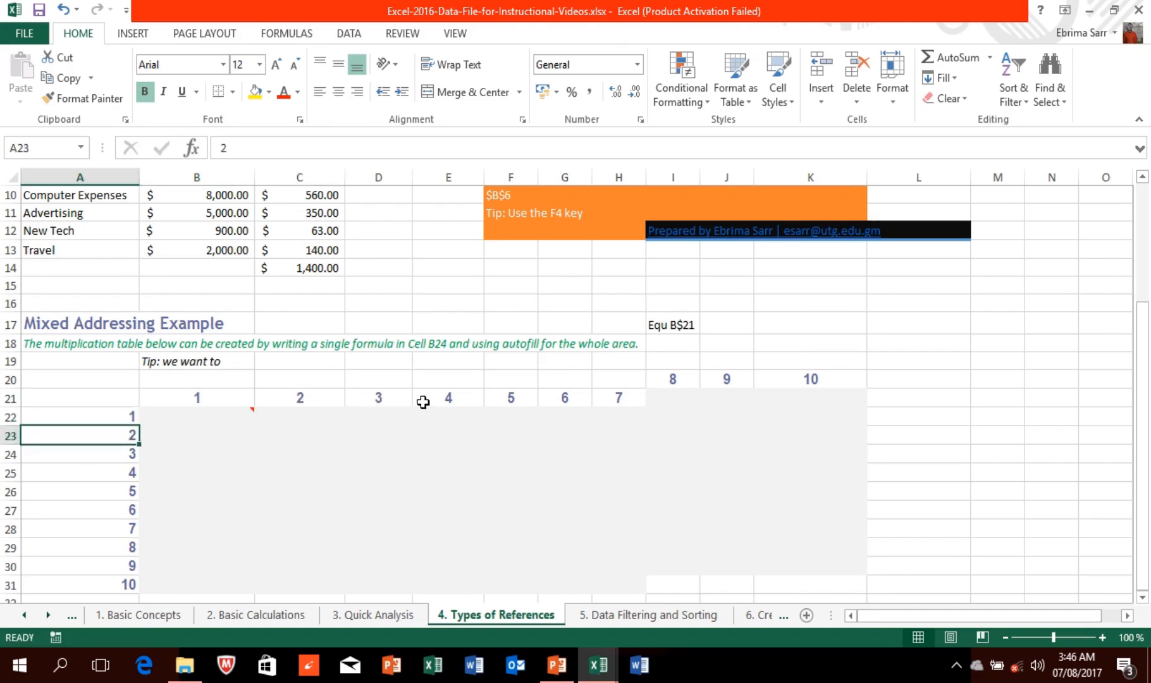
drag(392, 397, 98, 453)
click(98, 454)
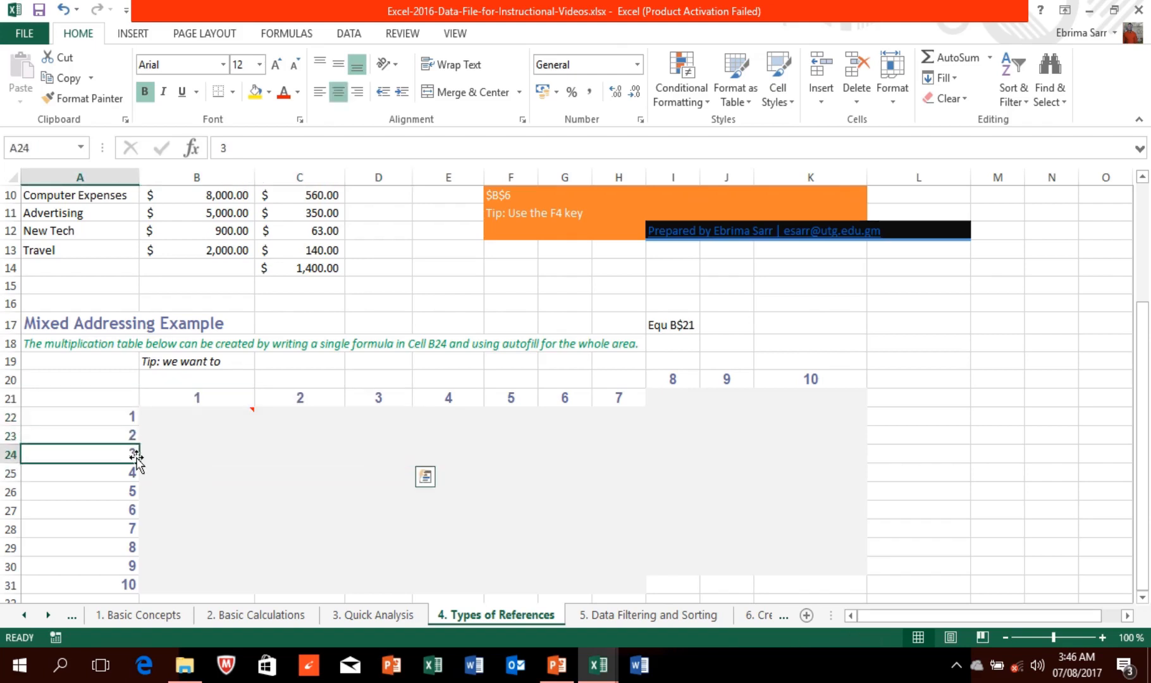
click(214, 417)
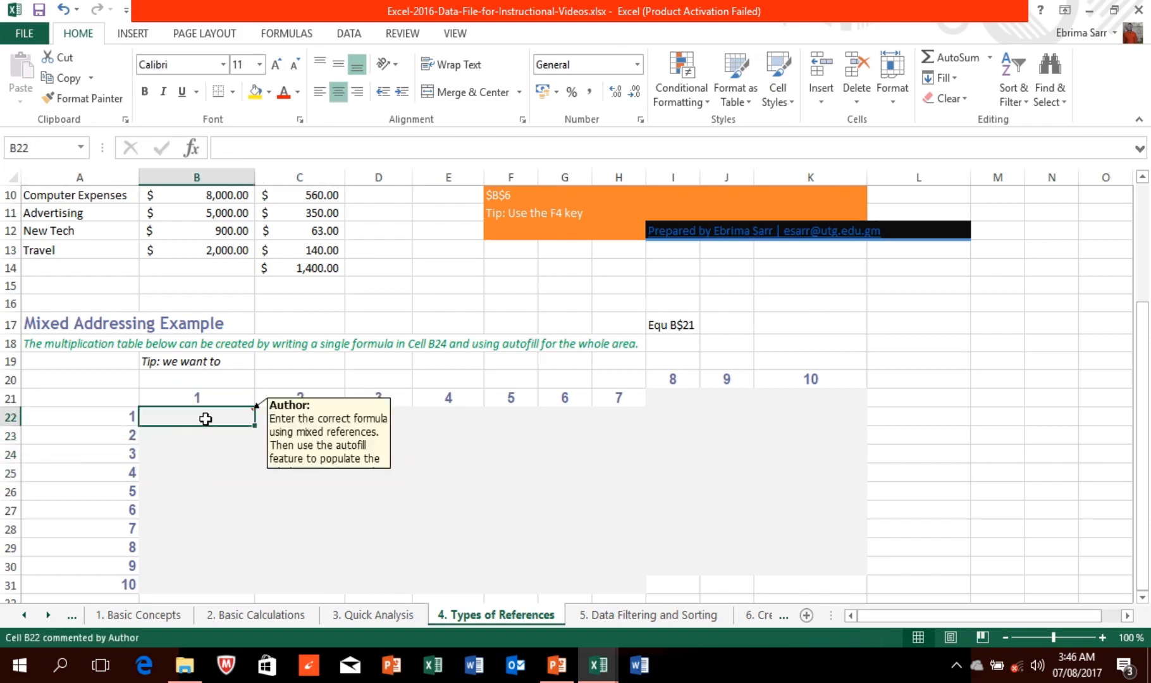
mouse_move(190, 415)
click(195, 396)
click(210, 415)
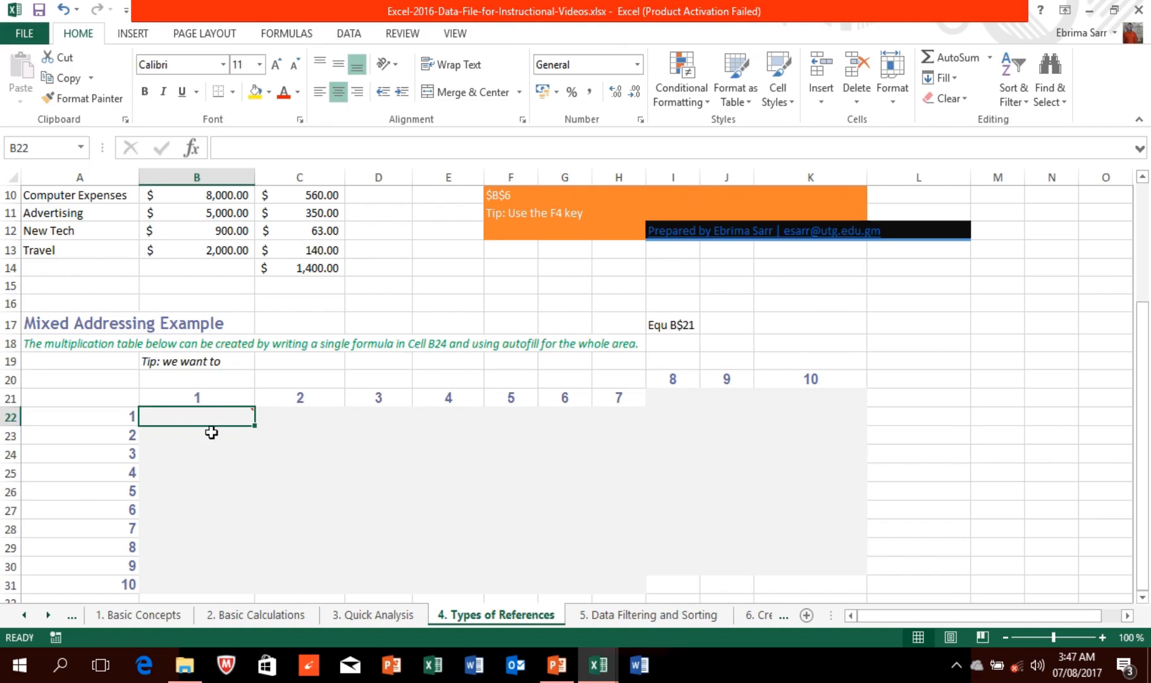
Step: Enter =B$21*$A22 in B22, locking row 21 and column A, so it shows 1
text(=)
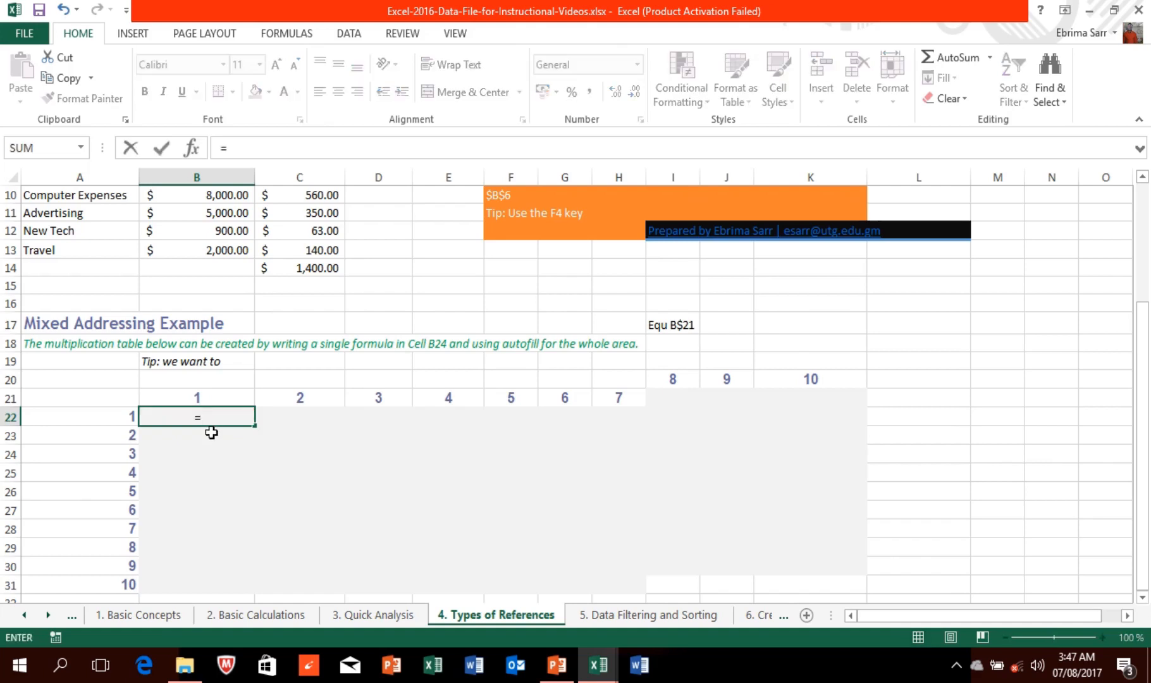
text(B)
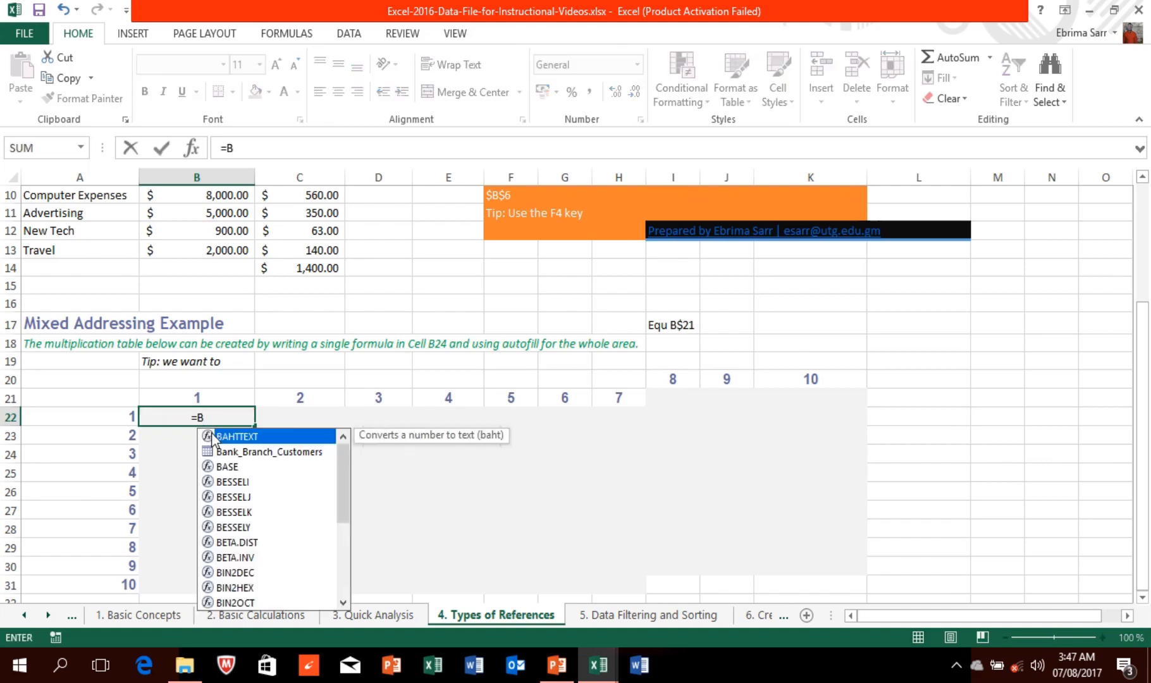
text(21)
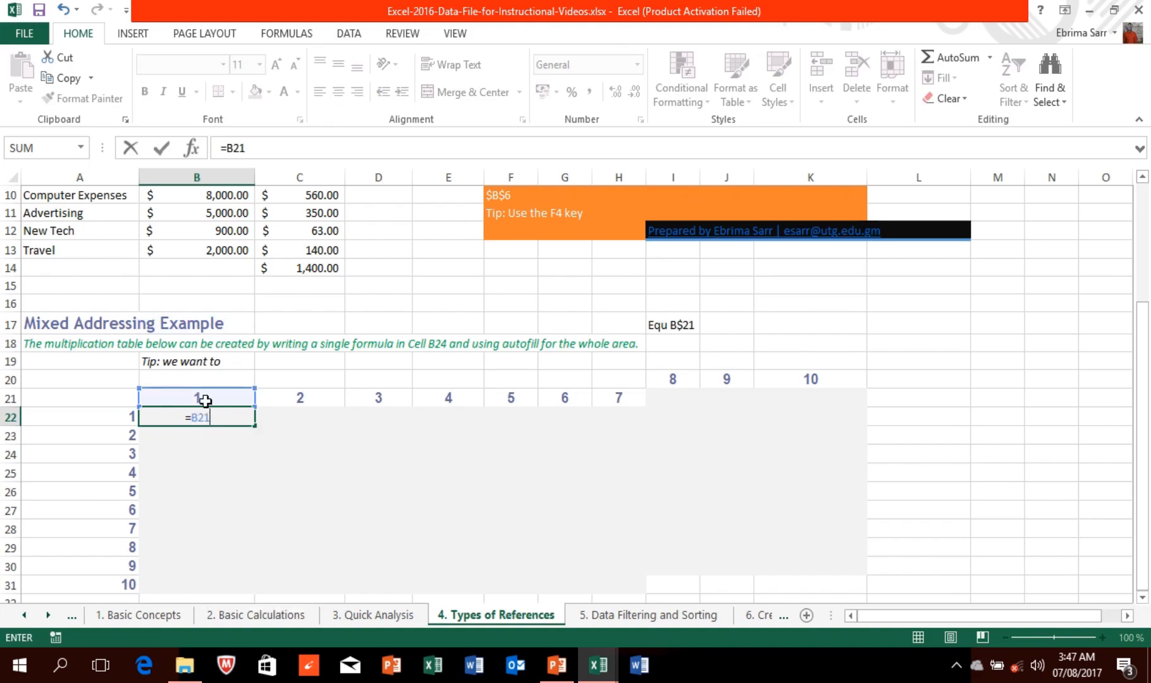
mouse_move(212, 418)
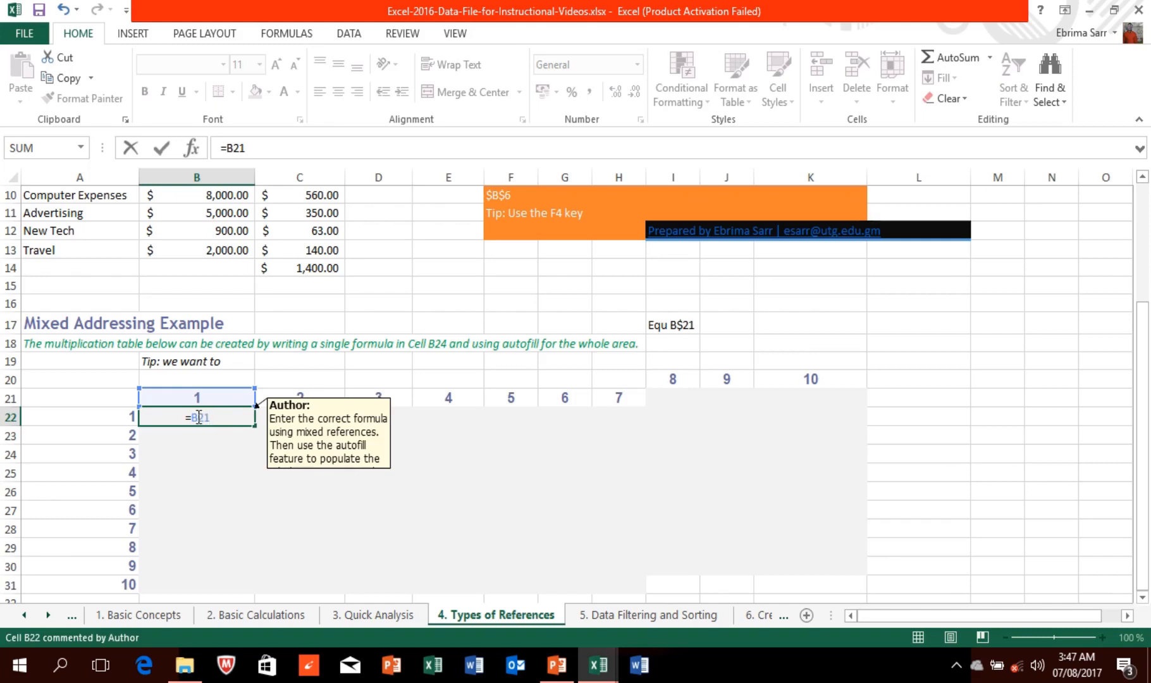
text($21*)
click(98, 416)
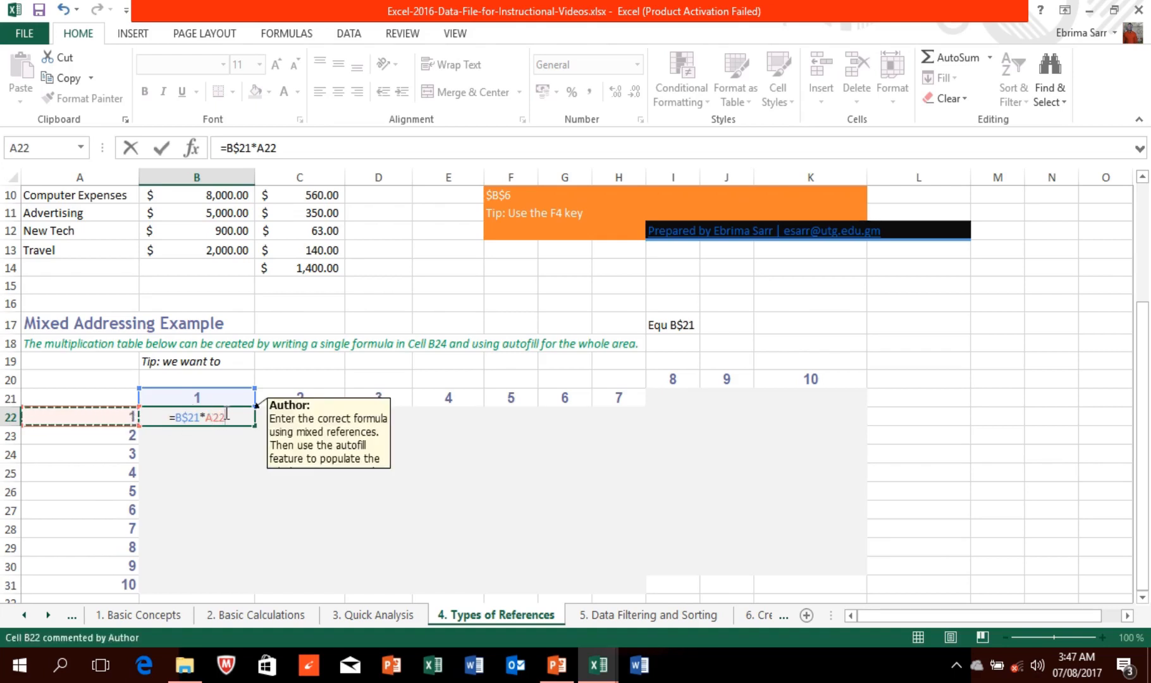
click(208, 416)
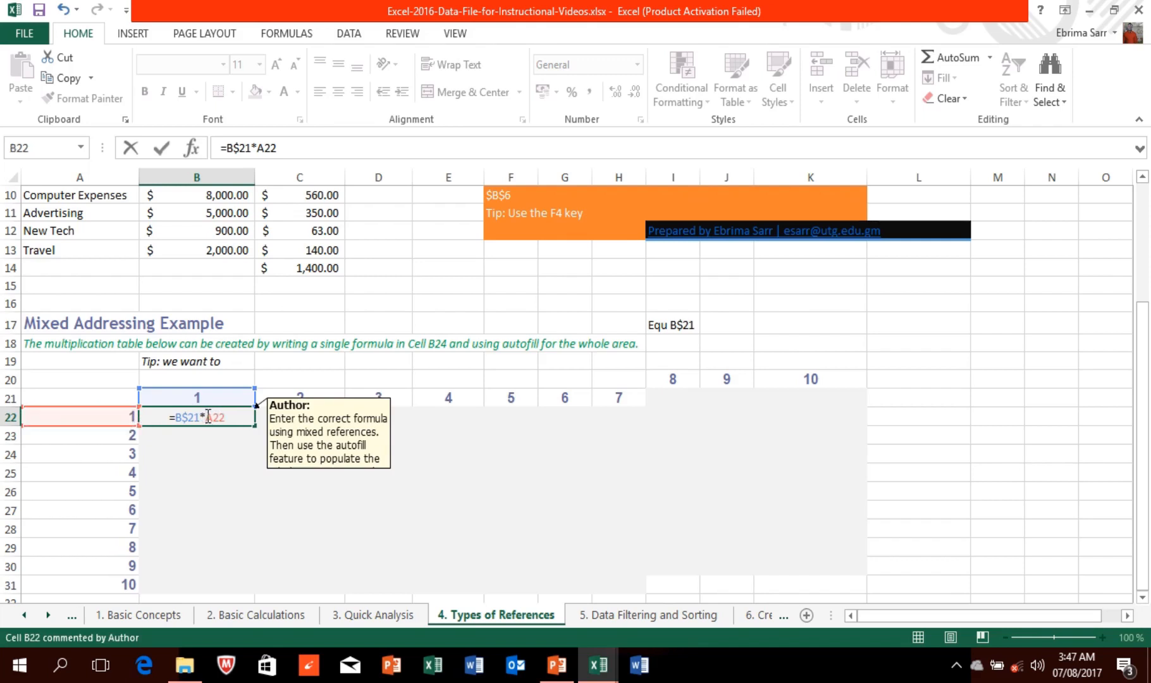
text($)
key(Return)
click(196, 416)
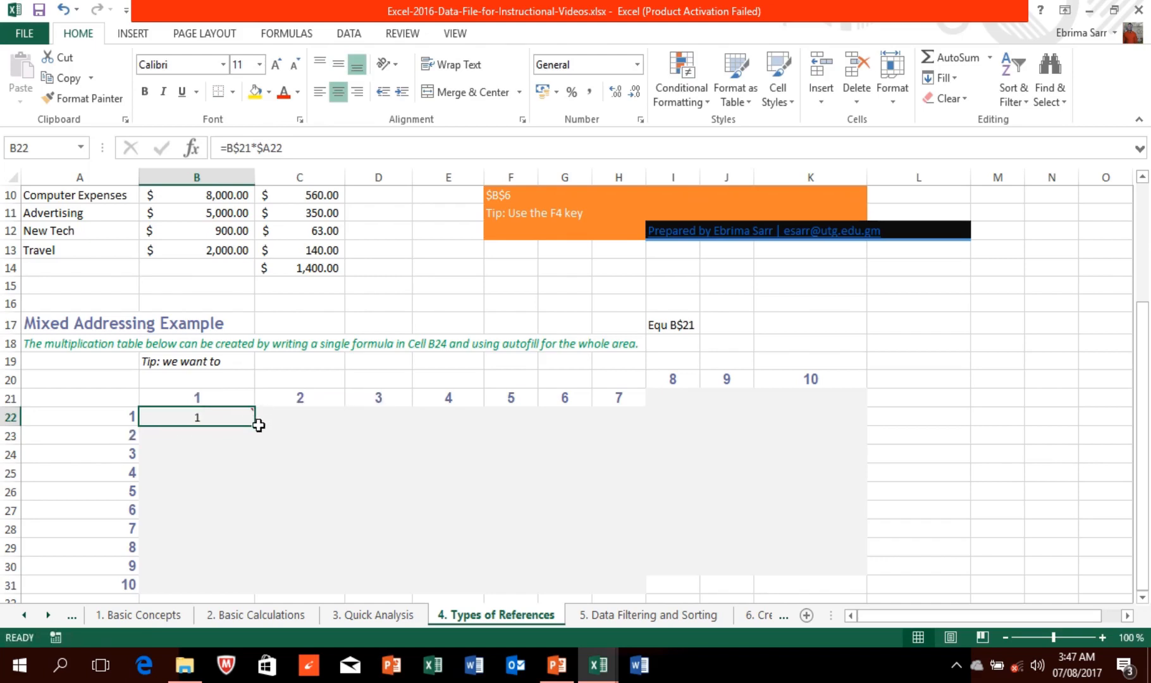
Step: Fill B22's formula down column B, then undo that fill
drag(253, 425, 254, 573)
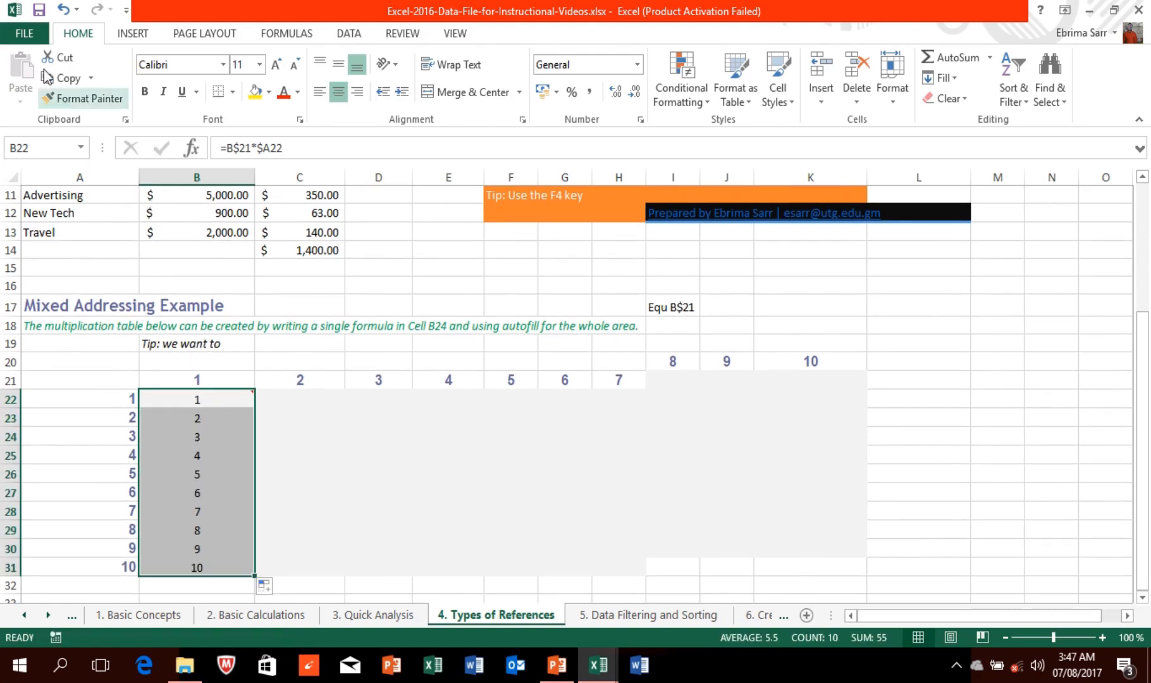
click(60, 10)
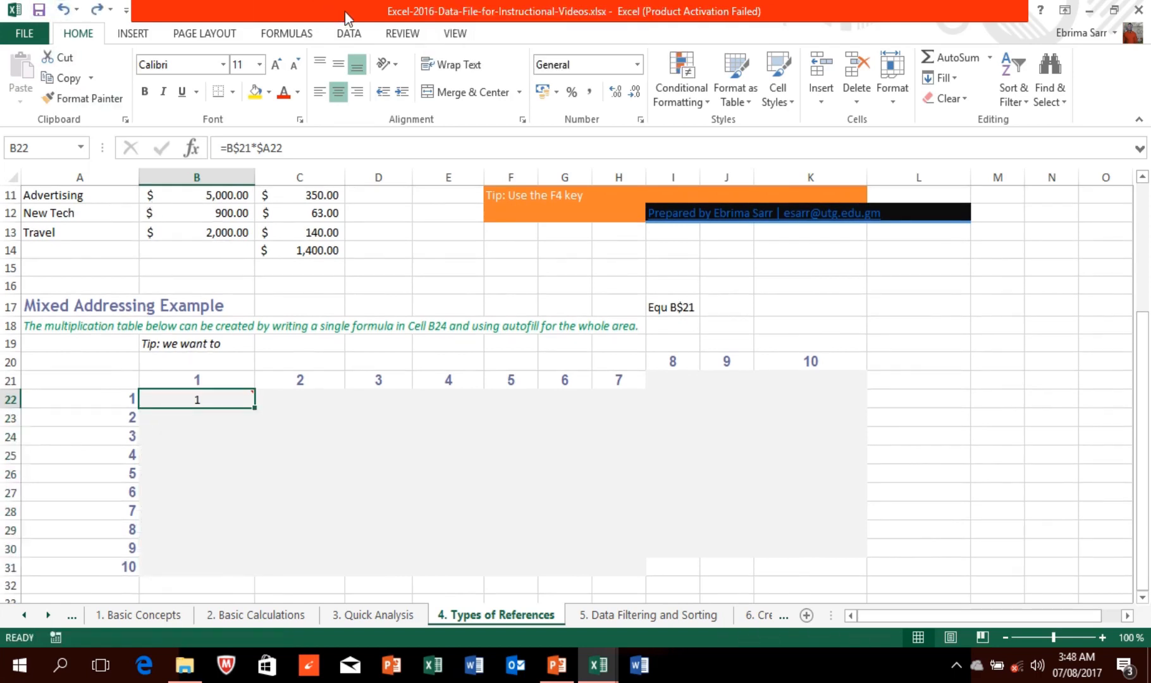
mouse_move(451, 11)
click(462, 40)
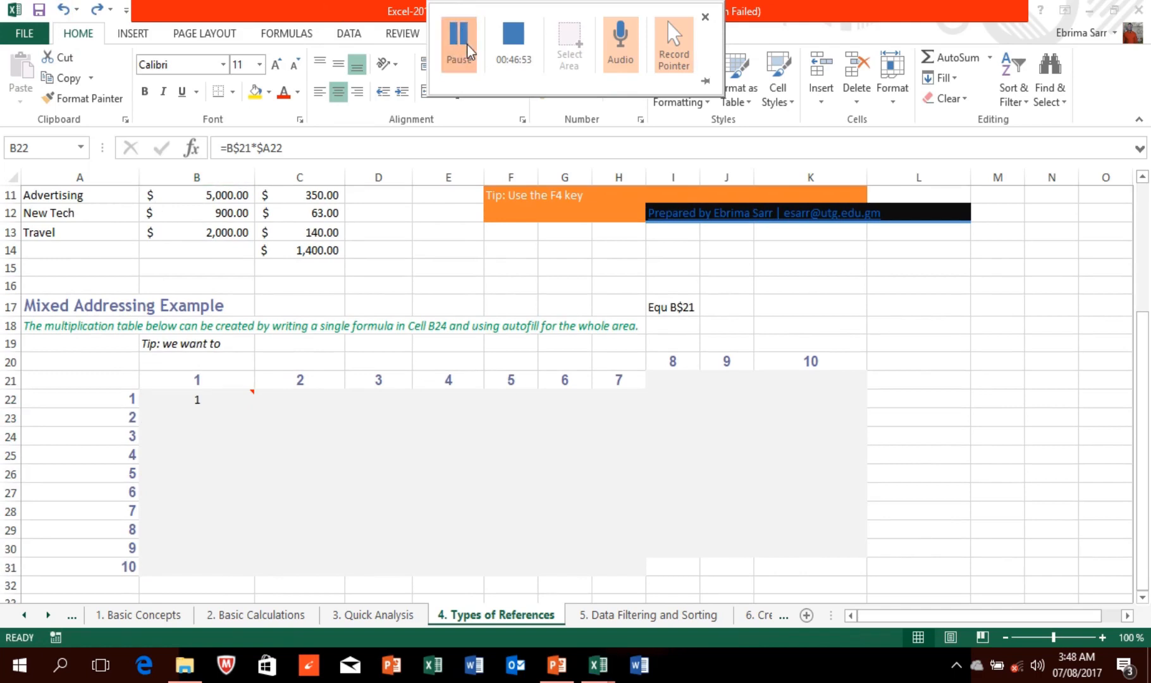
Step: Copy B22's formula into C22, giving =C$21*$A22 showing 2, and extend it along row 22
click(229, 398)
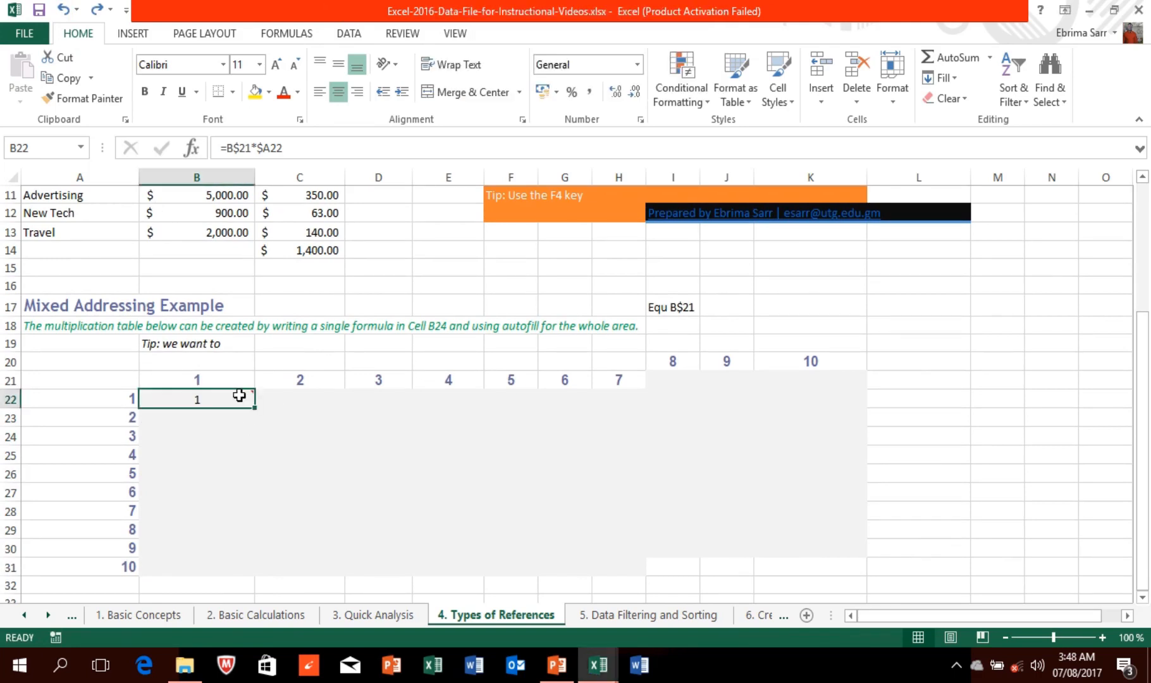
mouse_move(251, 402)
drag(254, 405, 308, 403)
click(309, 403)
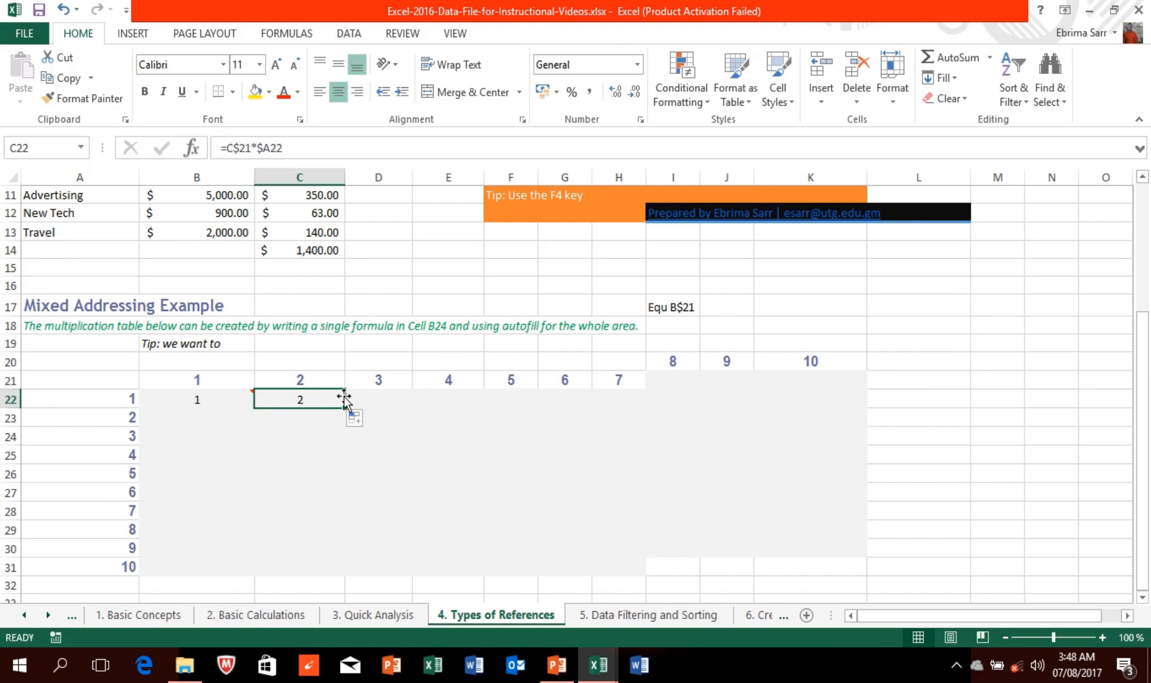
click(365, 402)
click(443, 402)
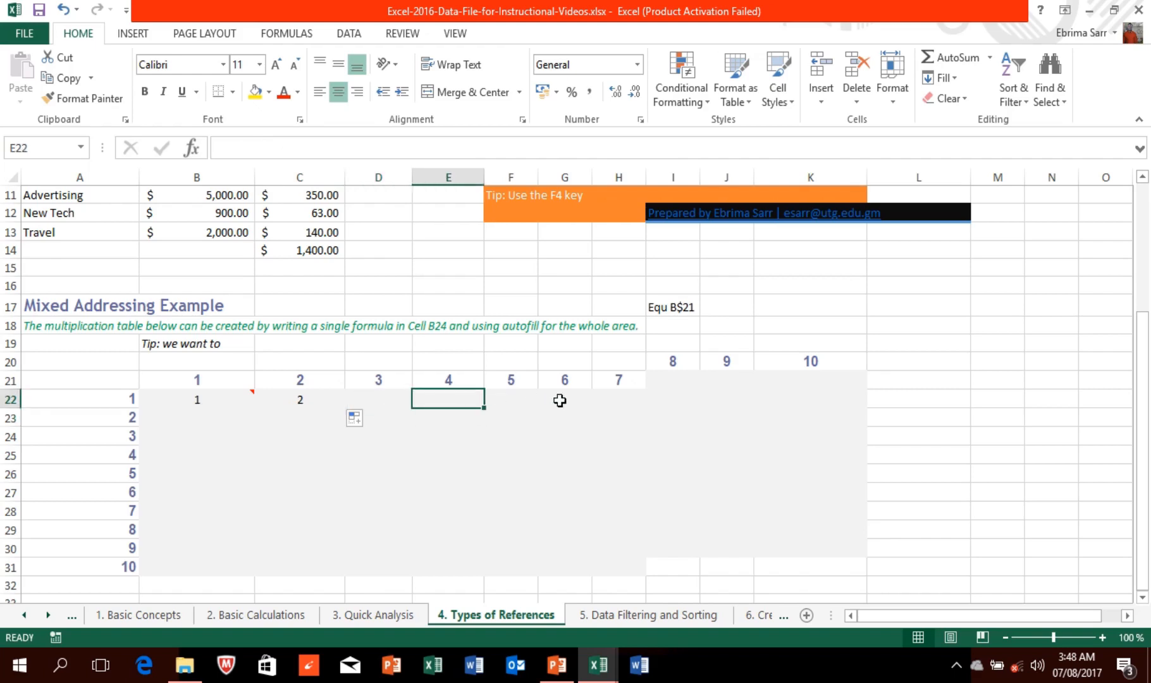
click(357, 400)
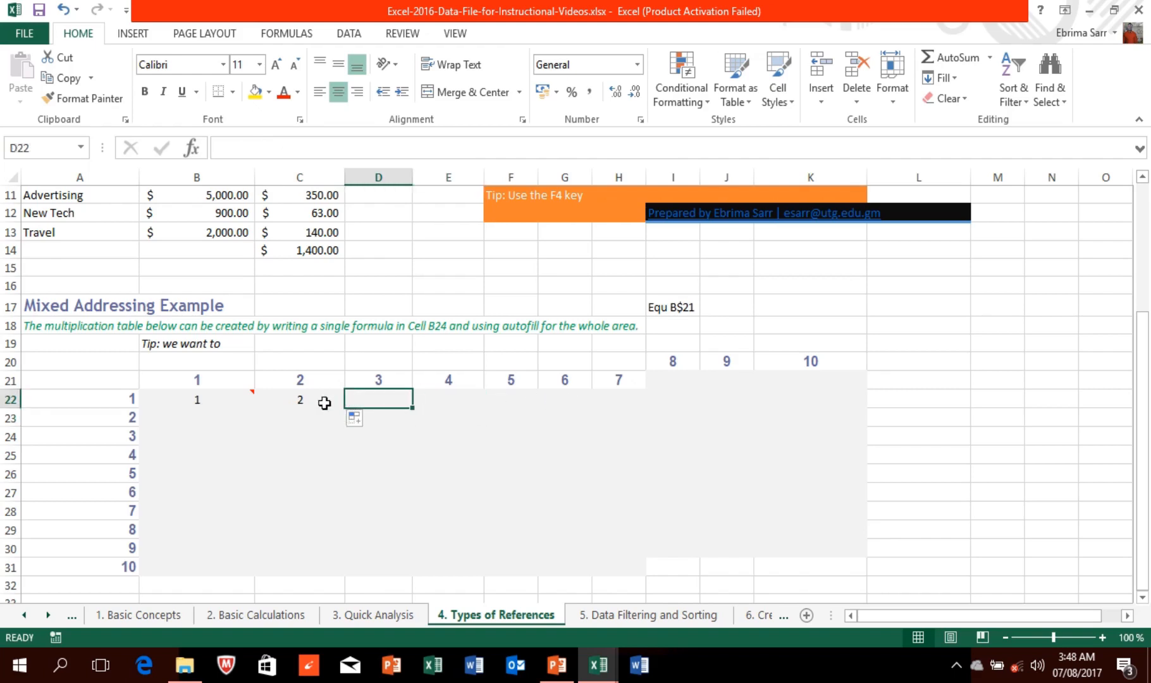
click(306, 401)
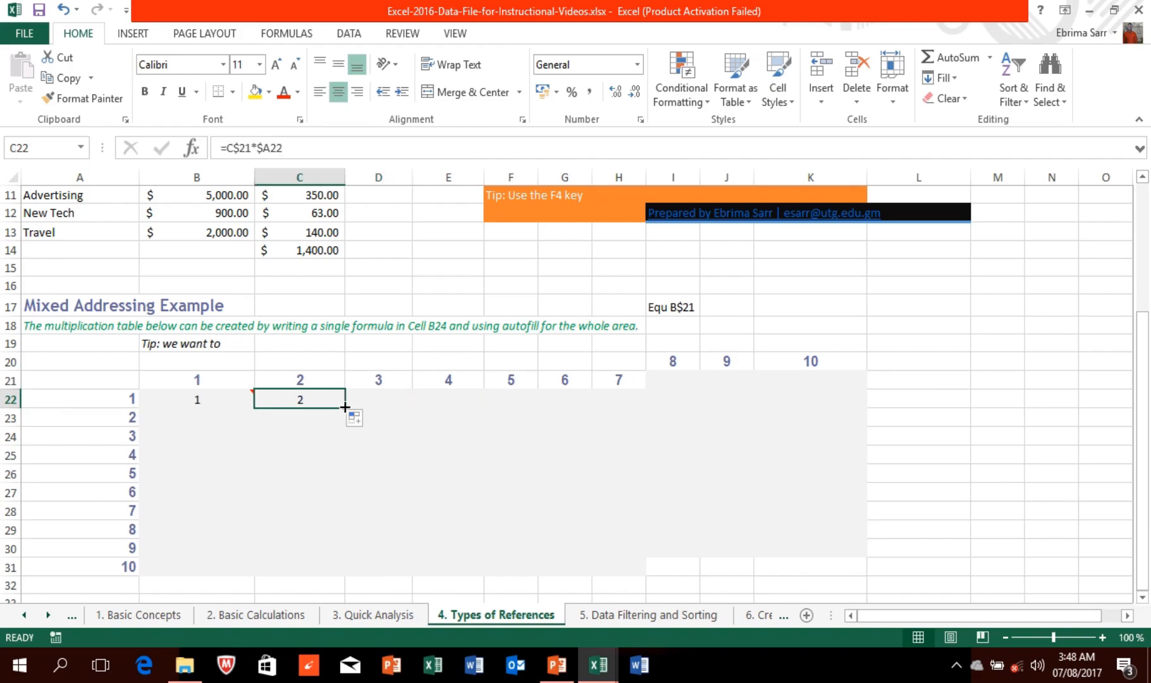
drag(345, 407, 836, 404)
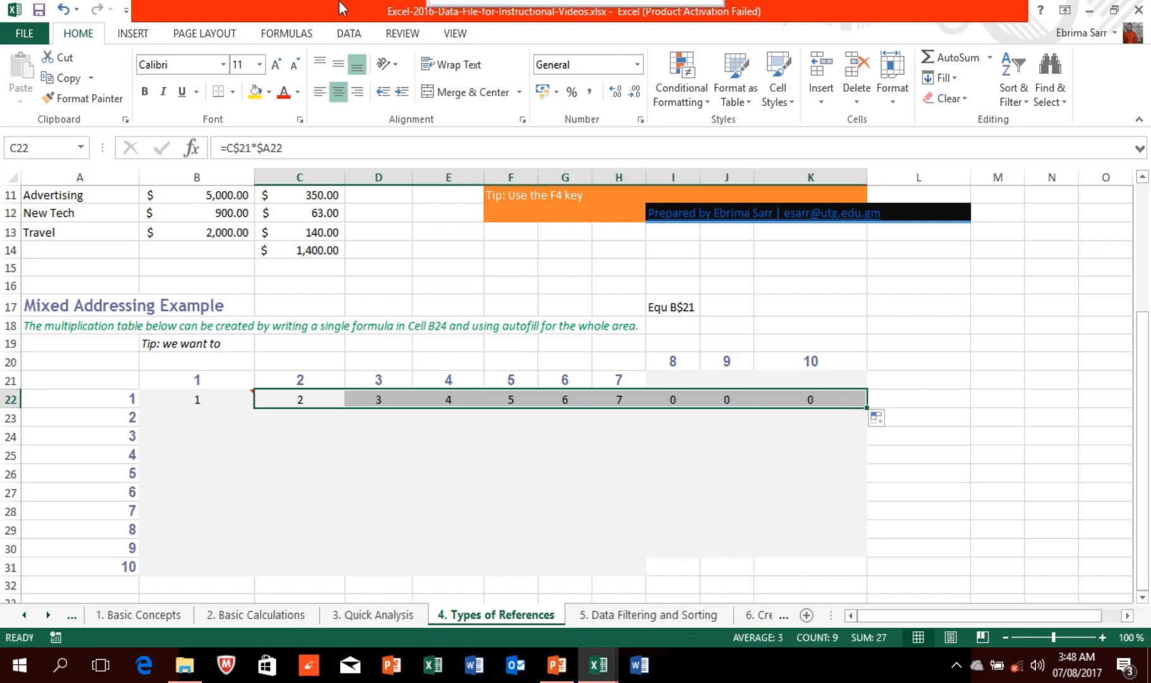
Step: Move the 8, 9 and 10 headings down into row 21, then reselect C22
mouse_move(342, 6)
click(458, 42)
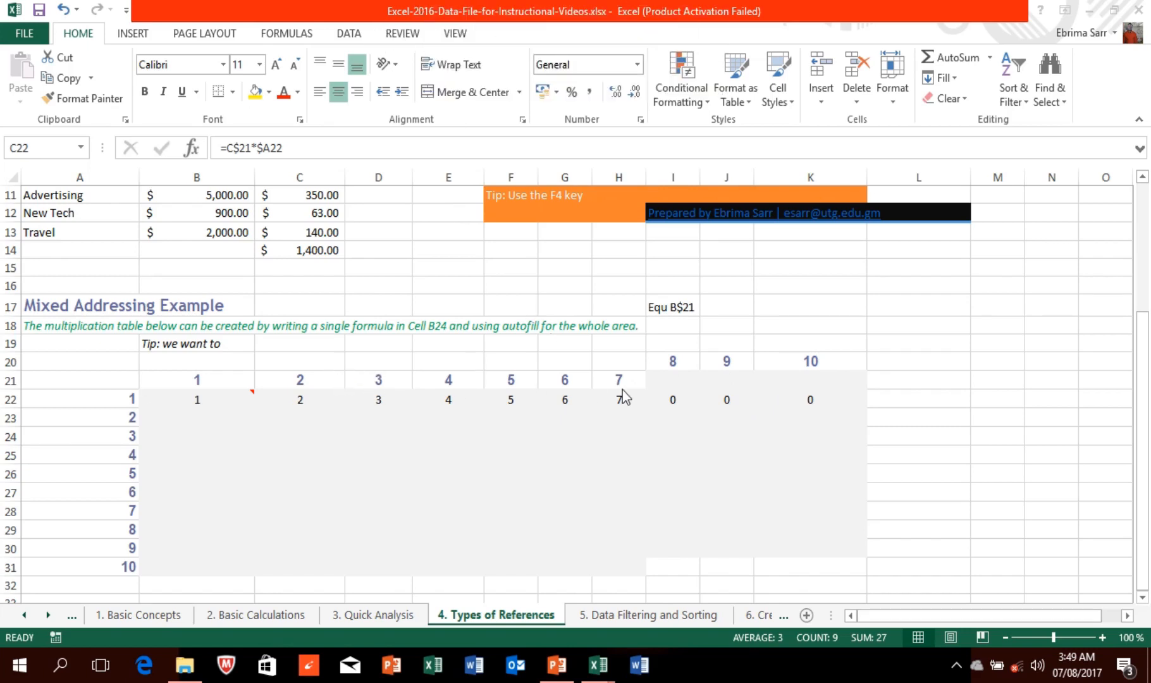
mouse_move(443, 13)
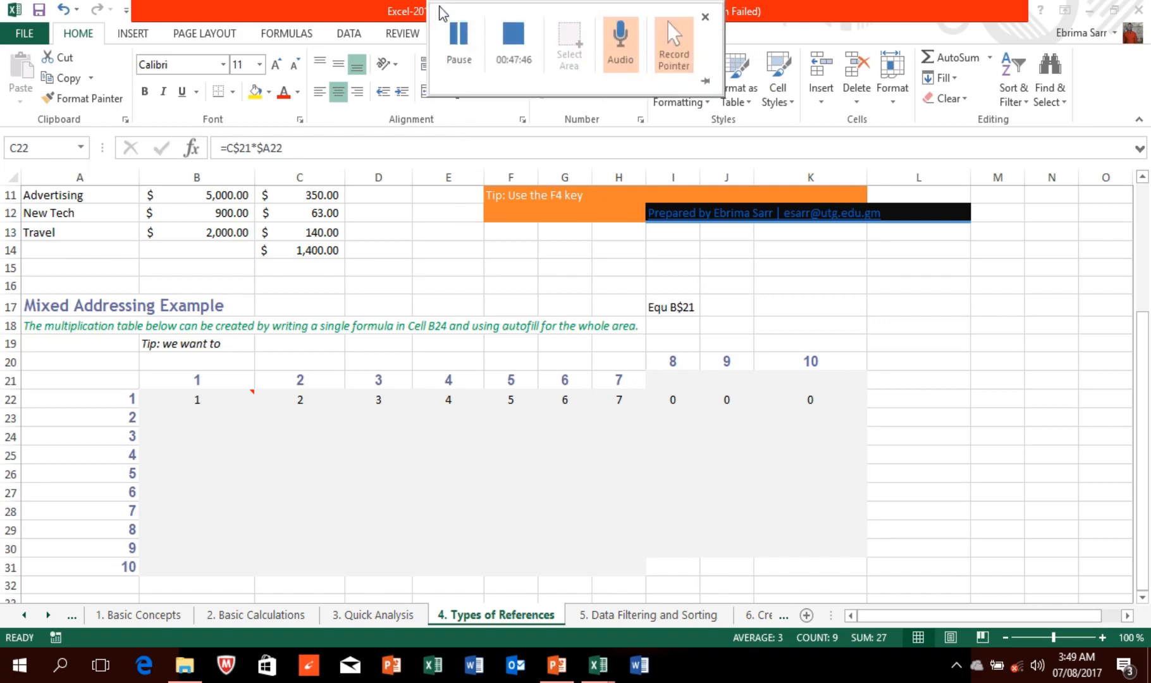
click(459, 43)
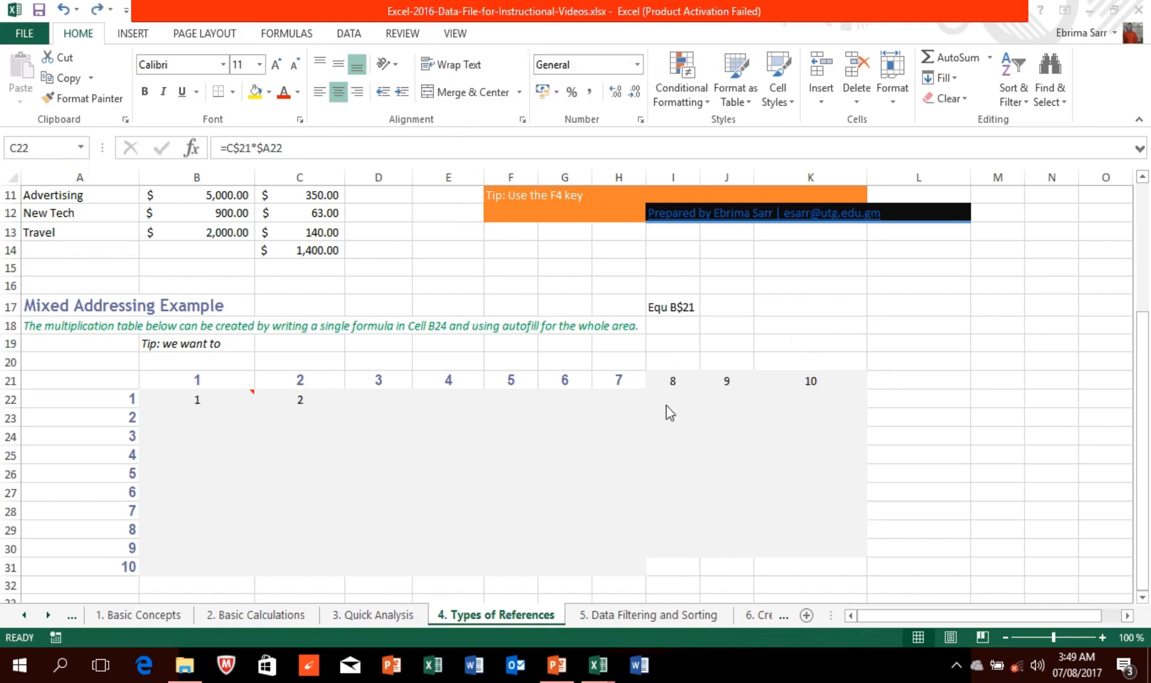
click(306, 397)
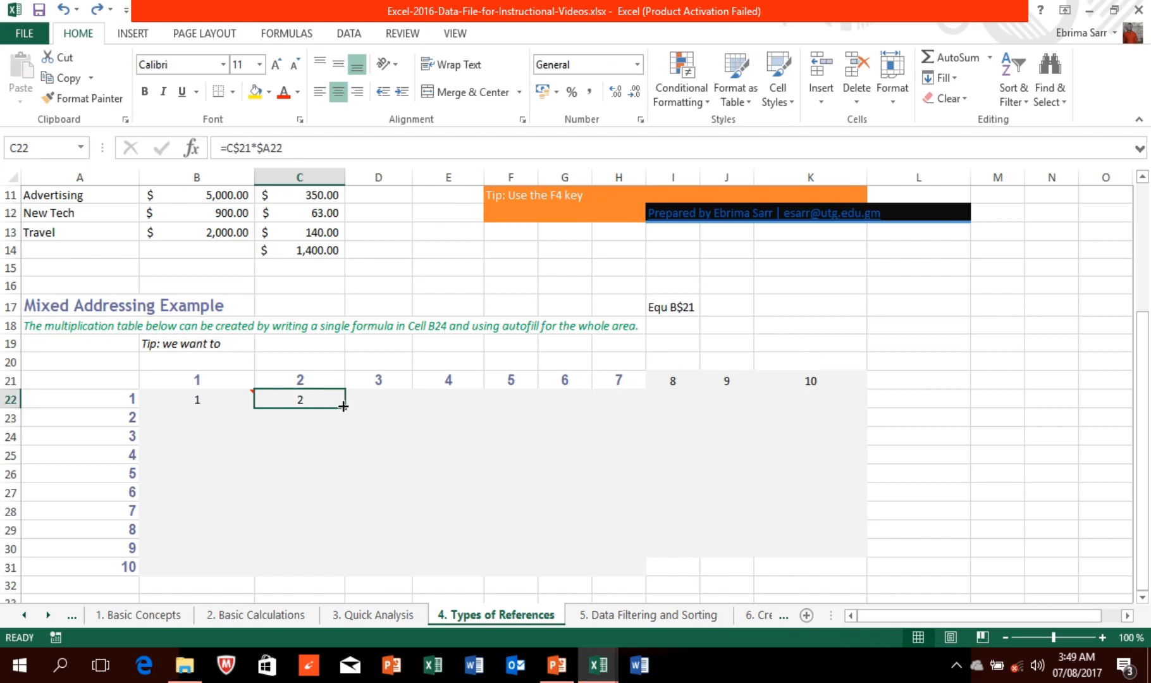
Step: Fill C22's formula right to K22 so row 22 reads 1 through 10
drag(343, 407, 817, 425)
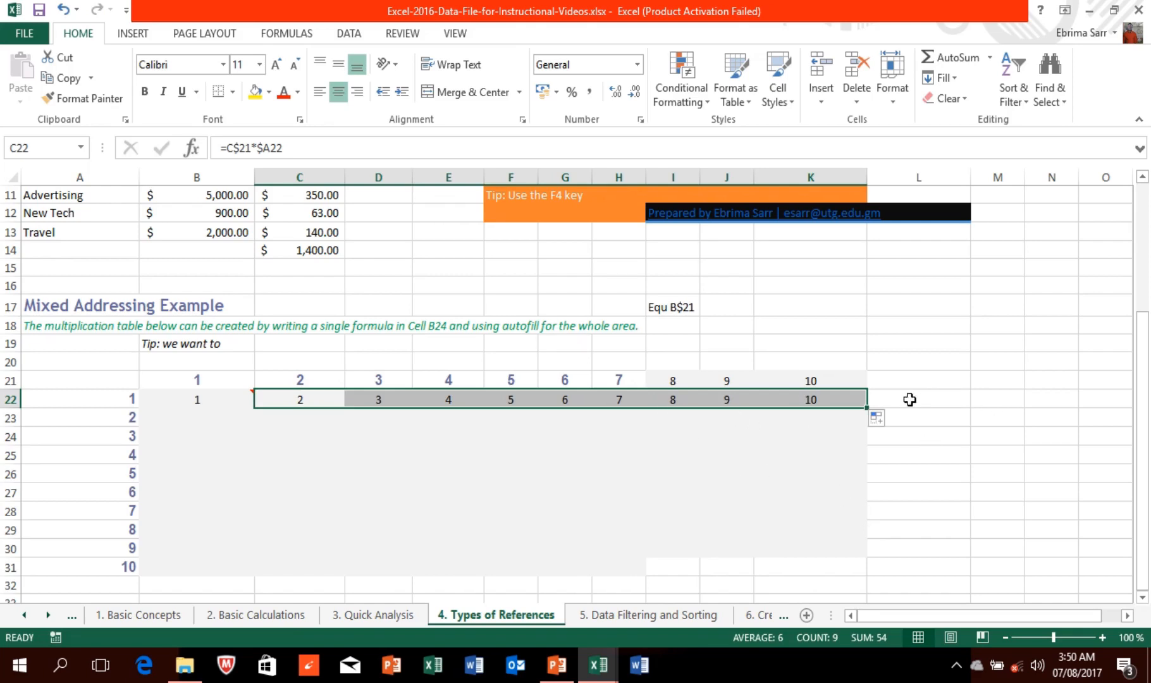
click(832, 473)
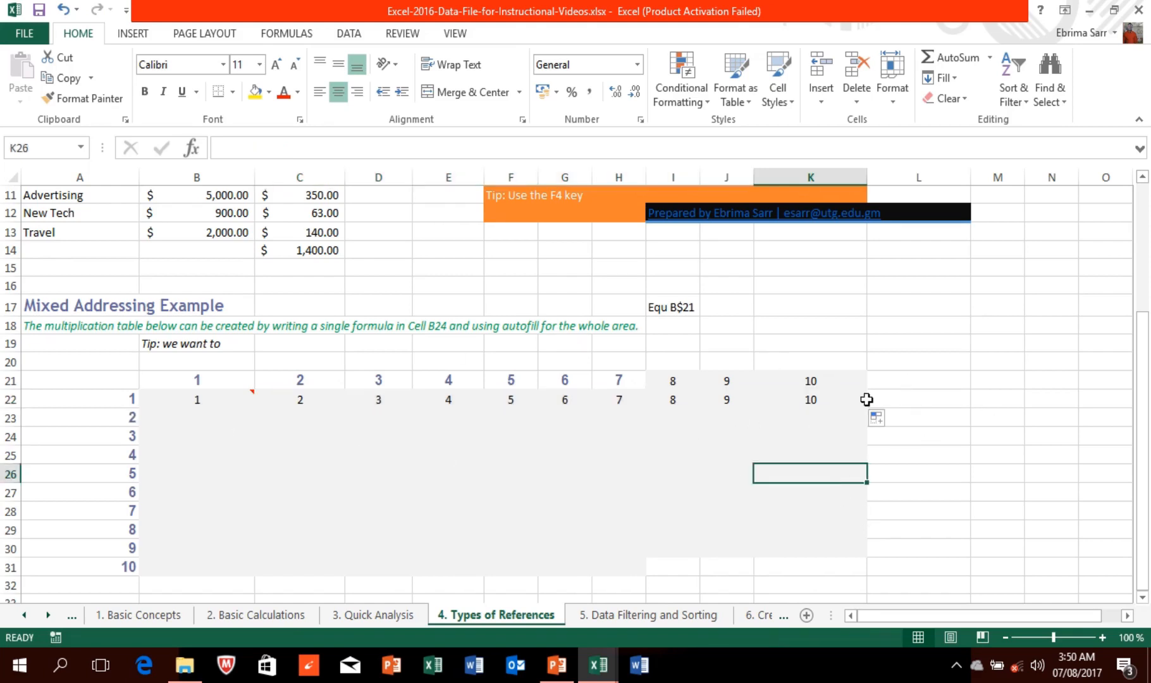
drag(1145, 405, 1148, 413)
Step: Fill B22's formula down to B31 and check the copied formulas in B23, B24, B26, B29
click(189, 408)
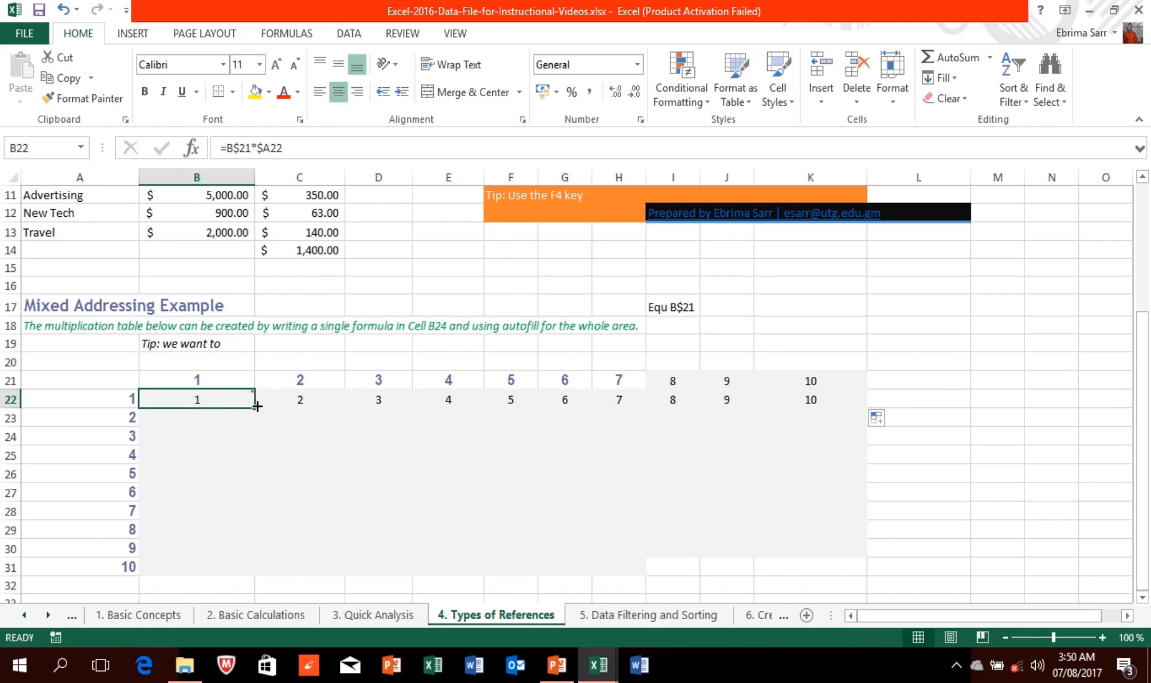
drag(253, 406, 249, 567)
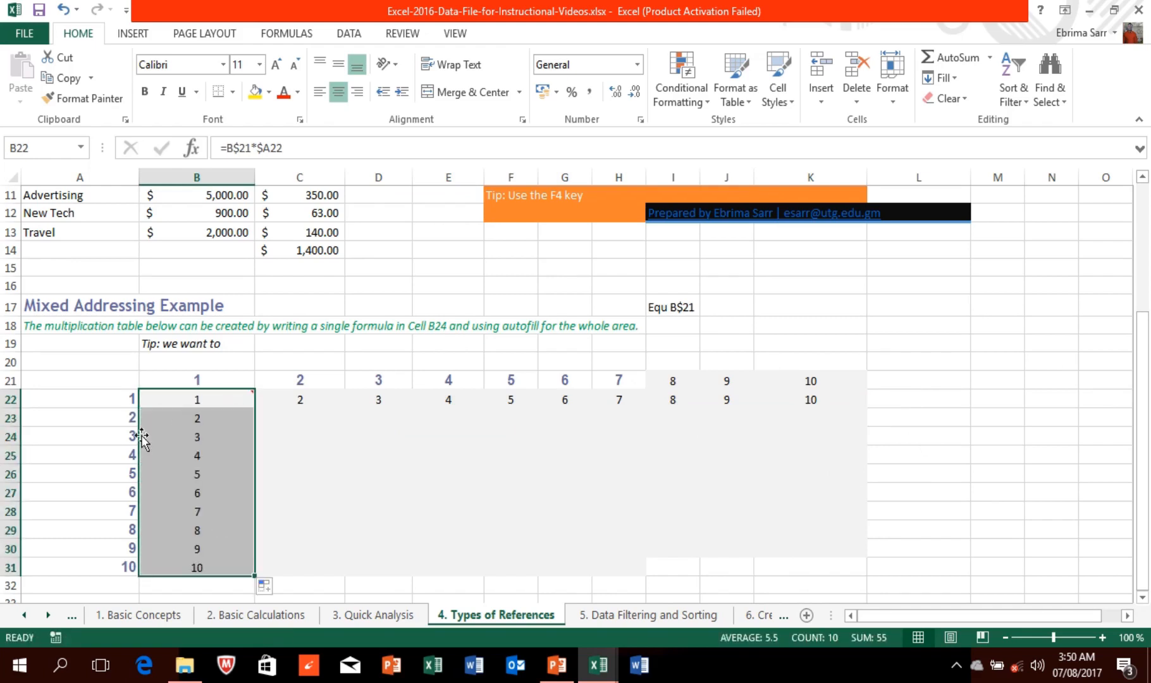
click(190, 418)
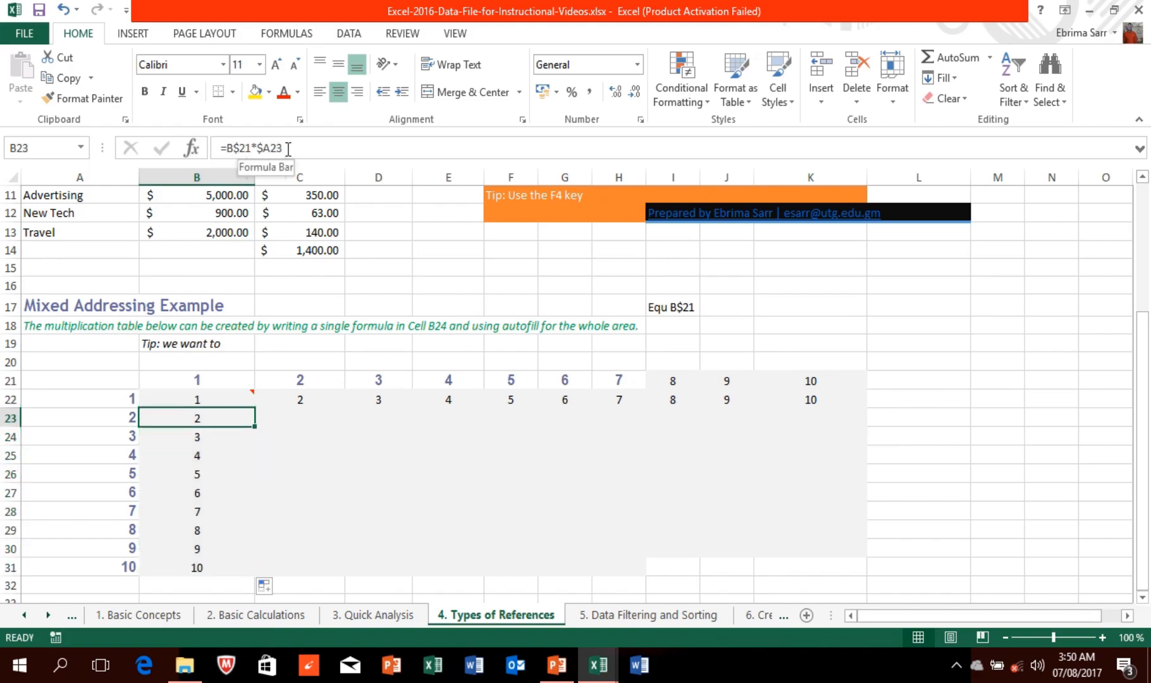
click(216, 442)
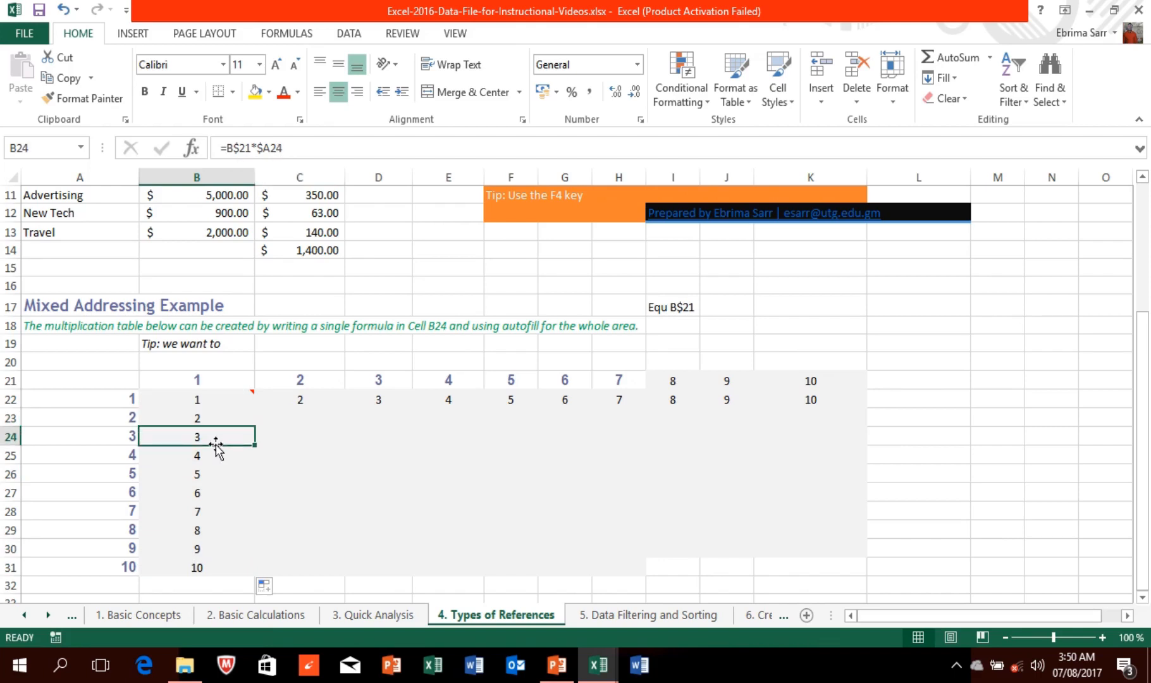
click(208, 480)
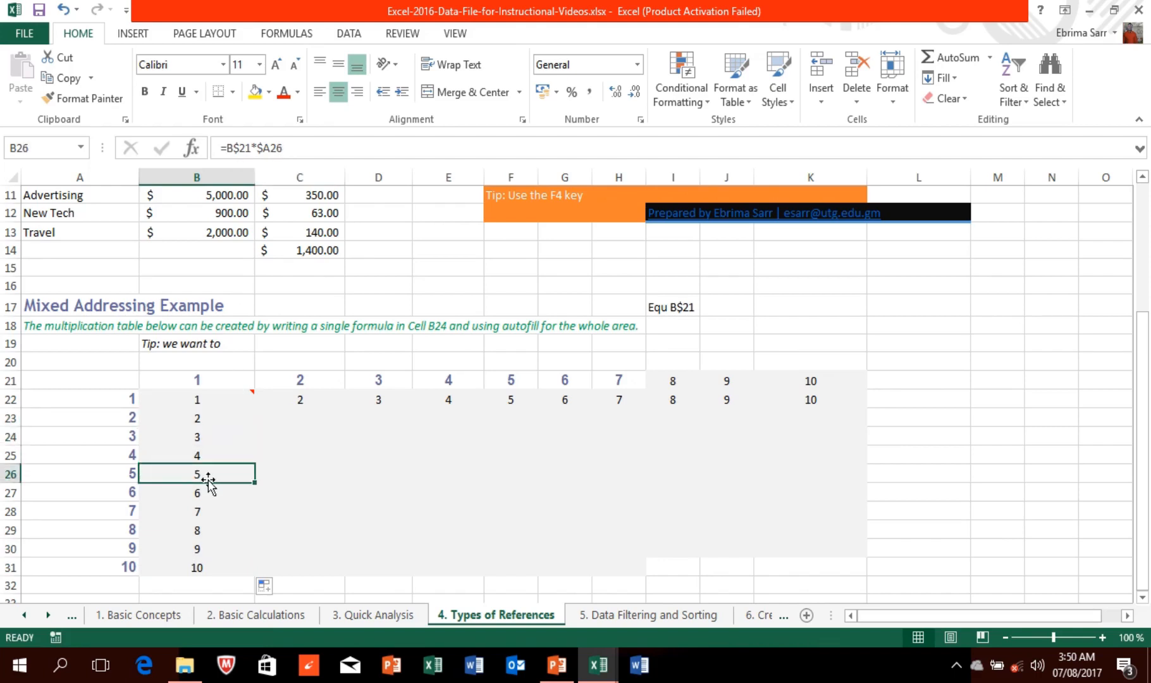
click(200, 535)
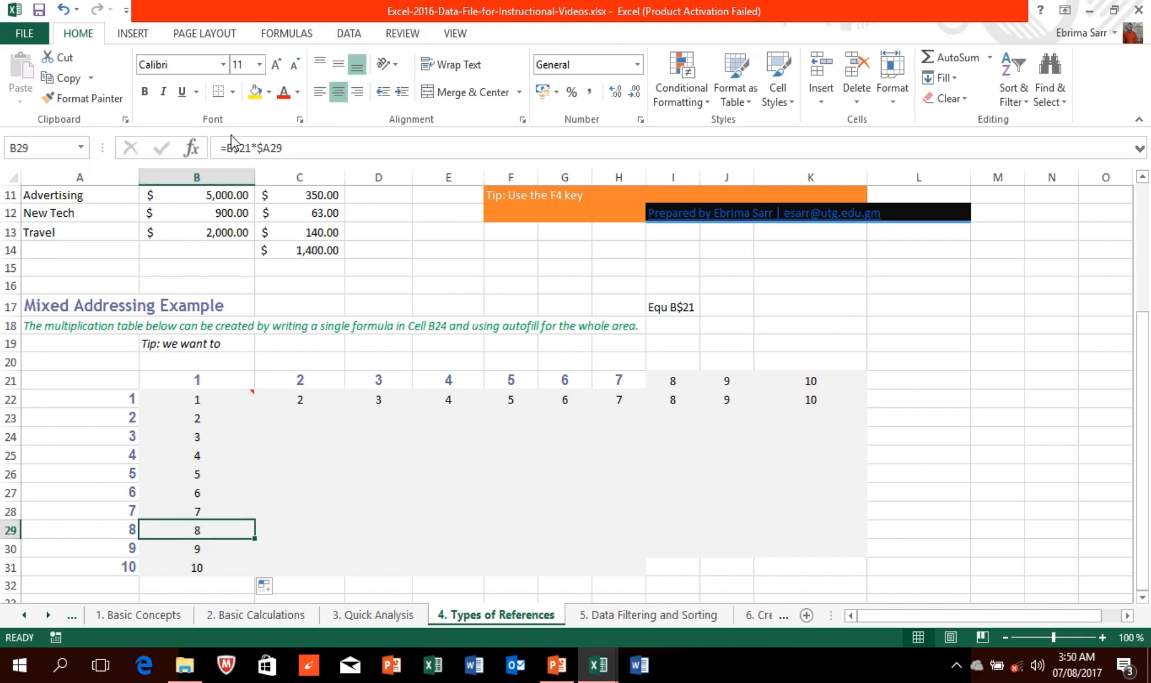
Step: Fill C22's formula down to C31, giving 2 through 20, and spot-check C24 and C27
click(302, 398)
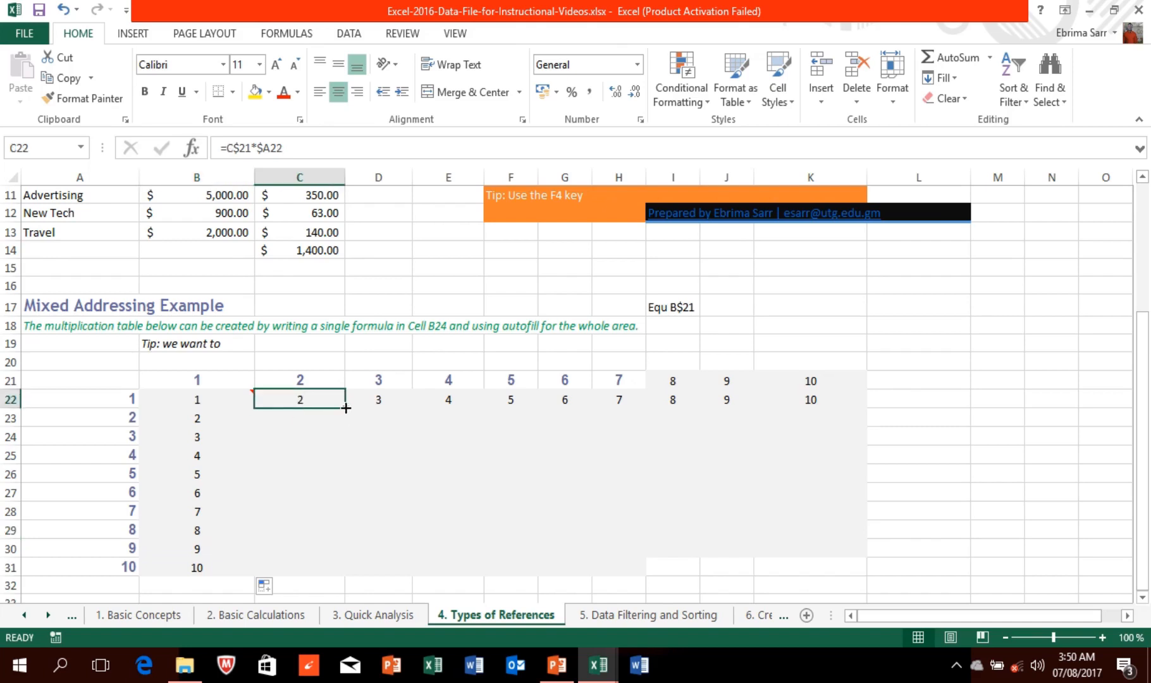
drag(346, 408, 190, 404)
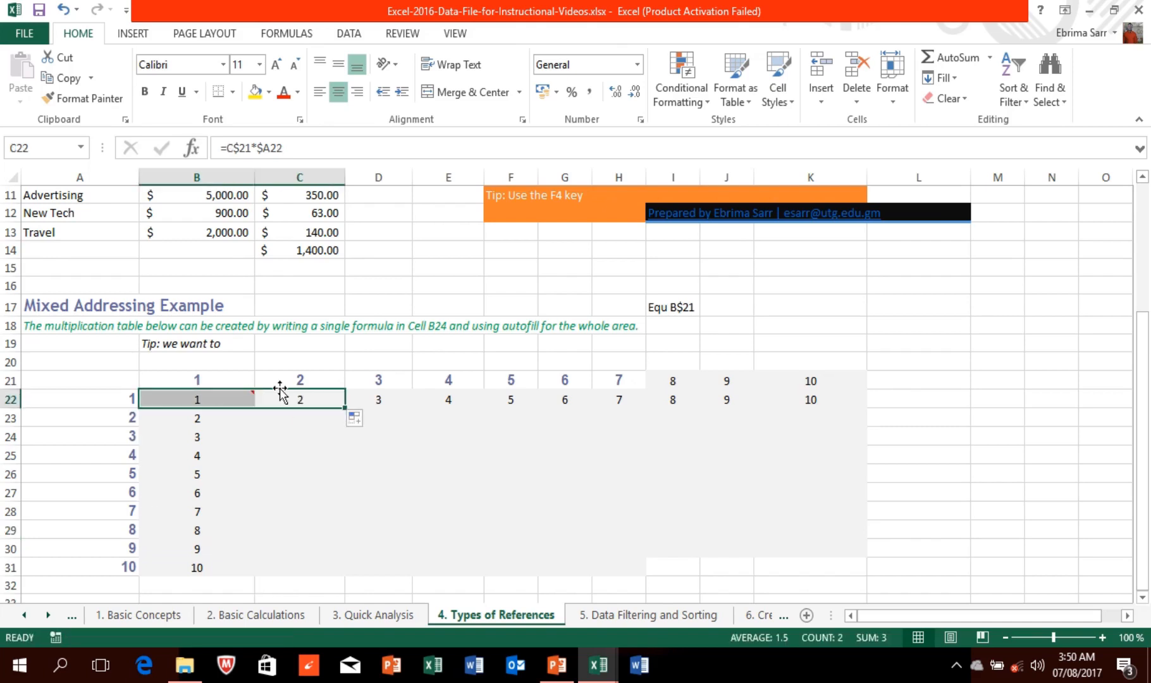
click(321, 397)
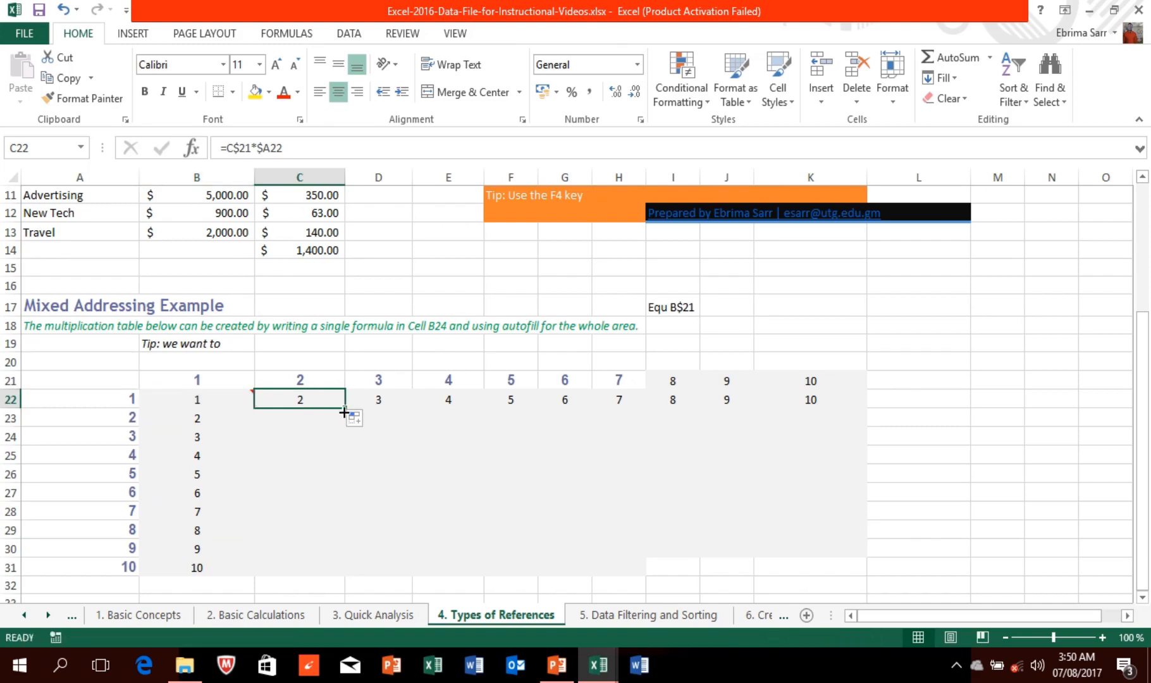
drag(343, 406, 356, 573)
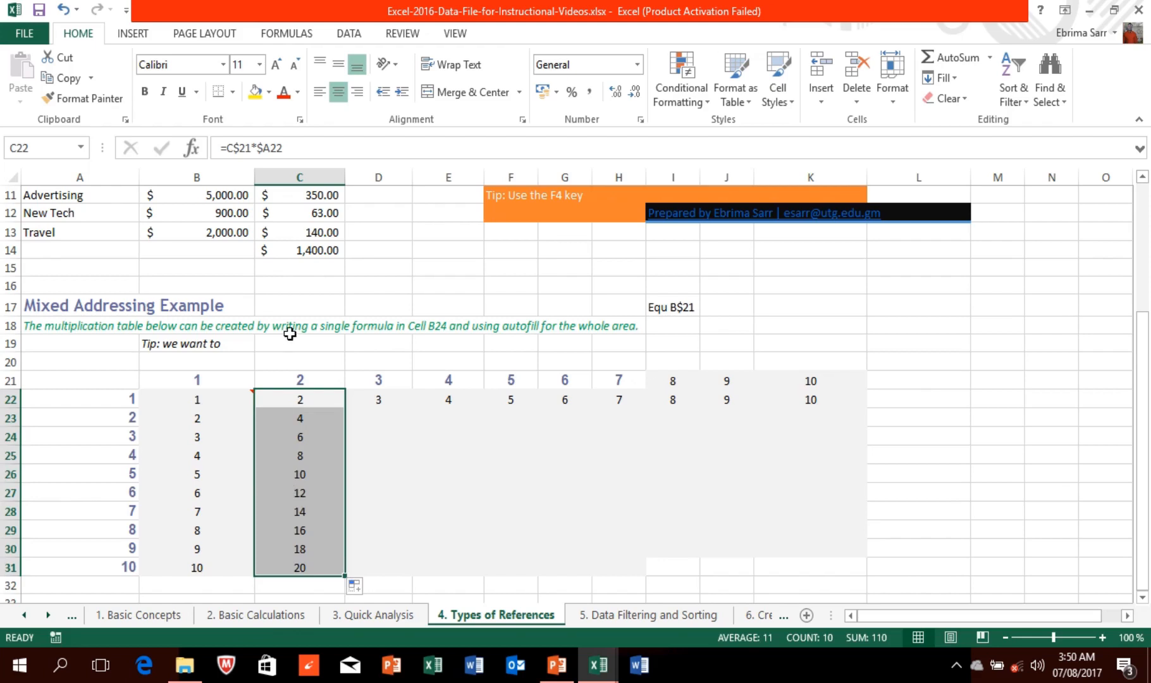
click(302, 432)
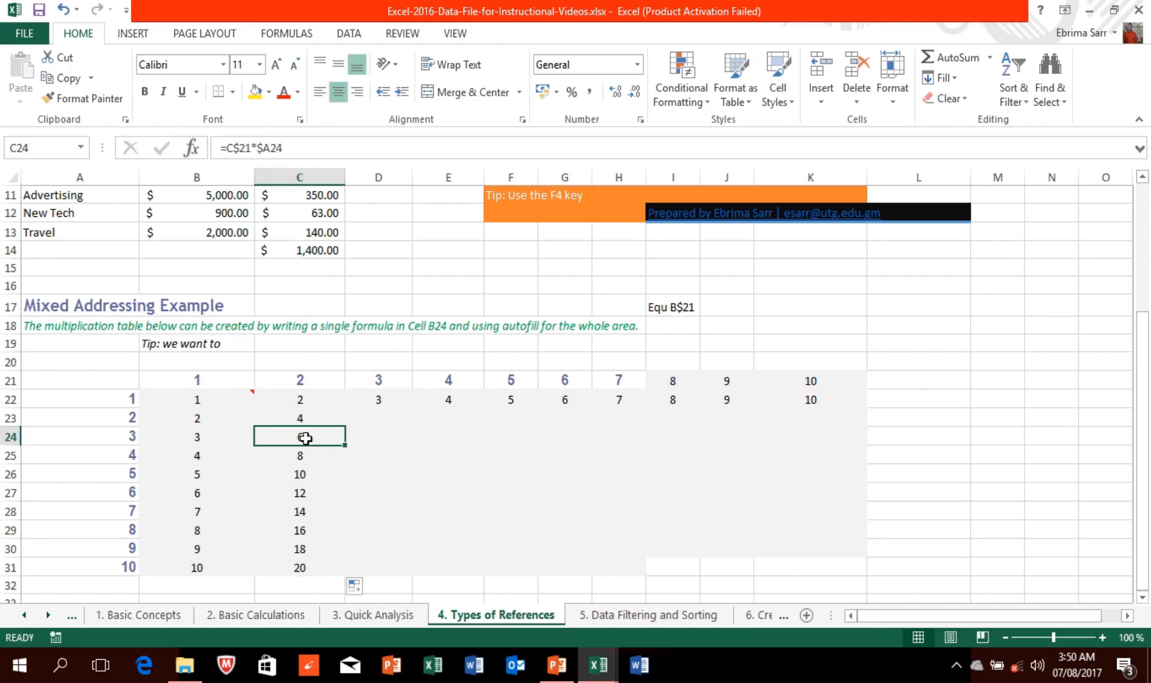
click(307, 489)
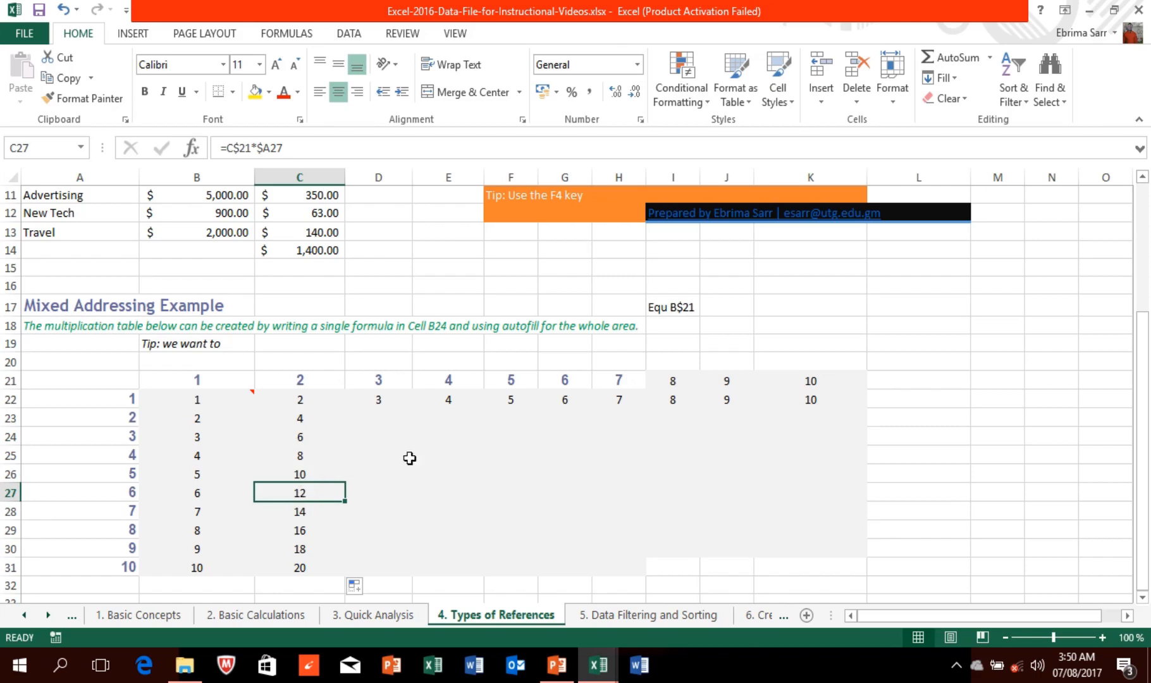
click(387, 414)
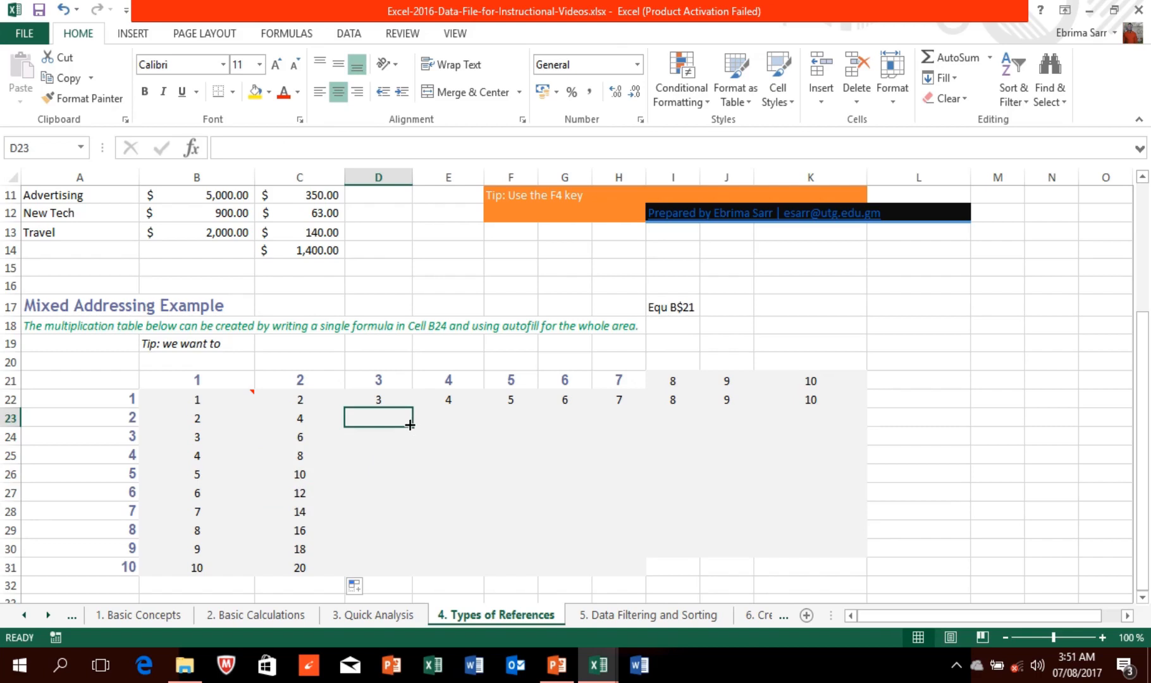
Step: Fill the D22, E22 and F22 formulas down to row 31
drag(413, 426, 406, 570)
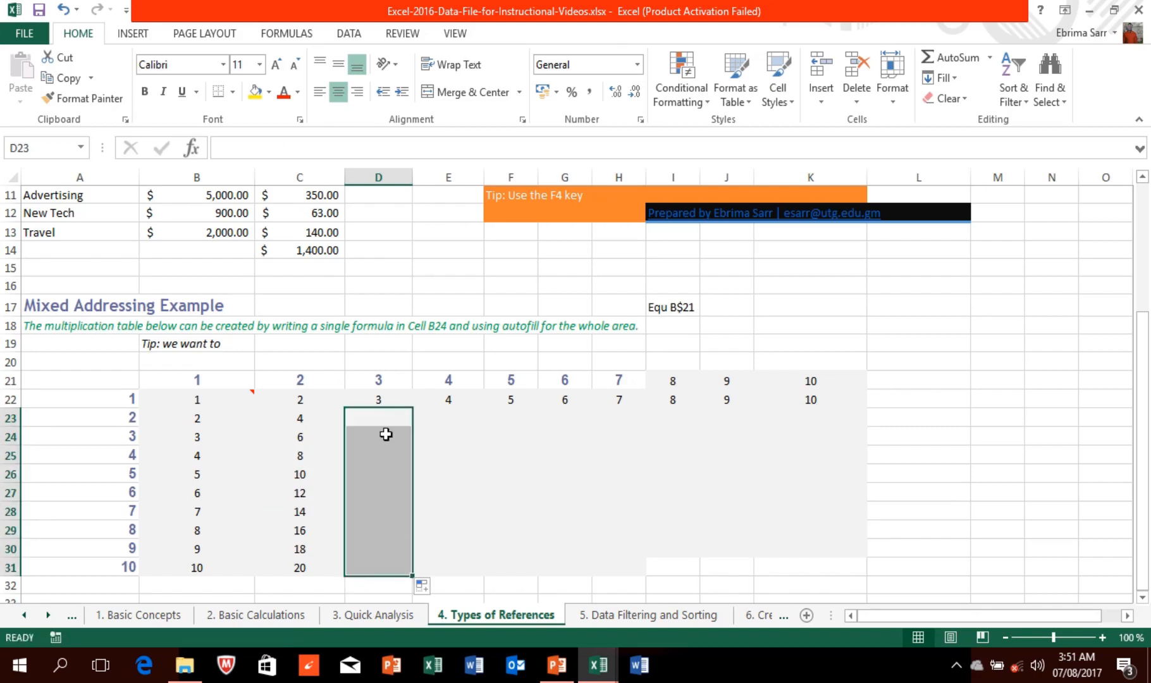
click(382, 402)
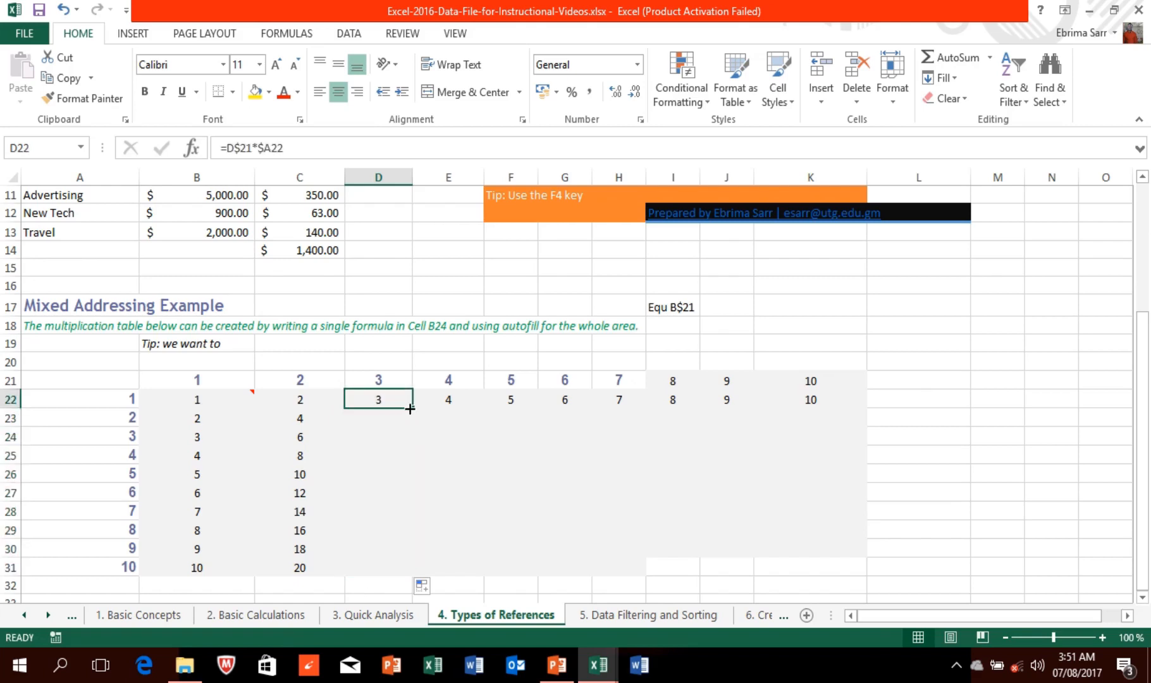
drag(411, 408, 412, 576)
click(451, 400)
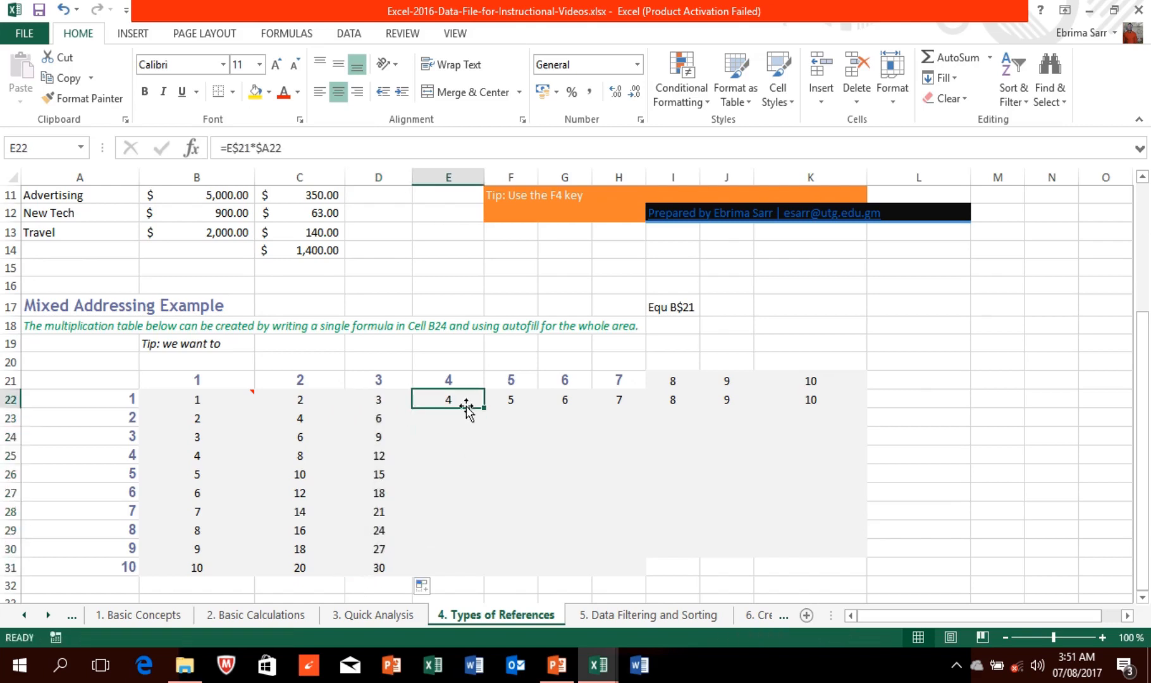
drag(485, 408, 498, 577)
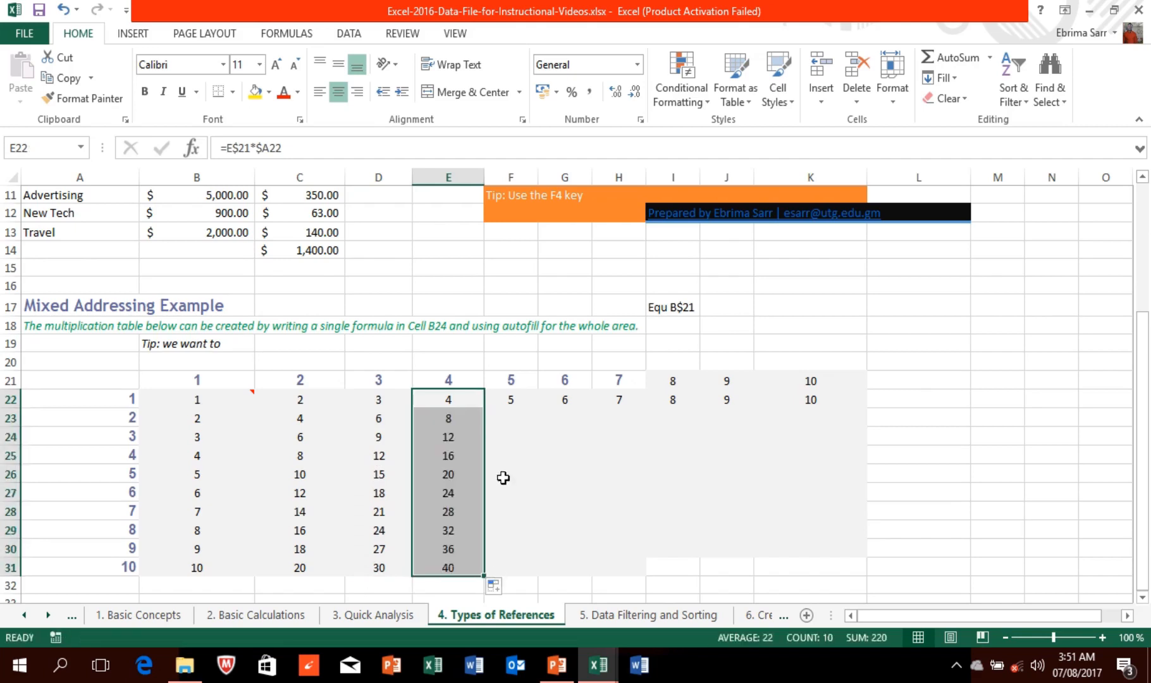
click(515, 395)
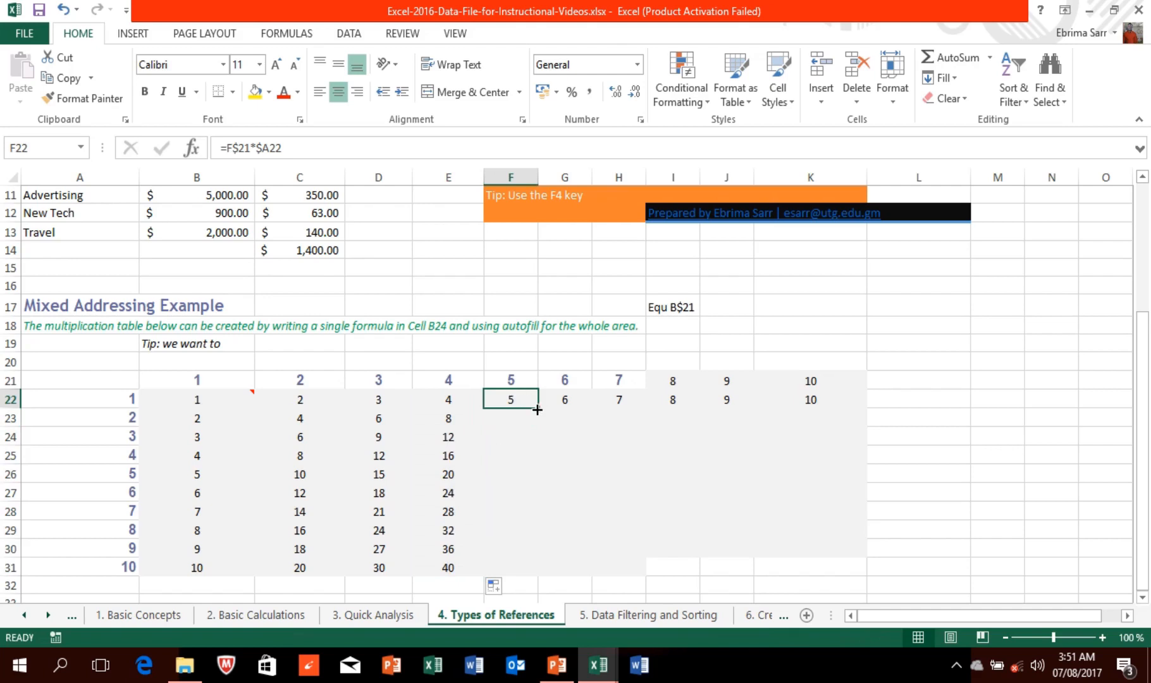
drag(538, 410, 542, 571)
Step: Fill G22 and H22 down to row 31, H showing 7–70, undoing the column I fill
click(574, 404)
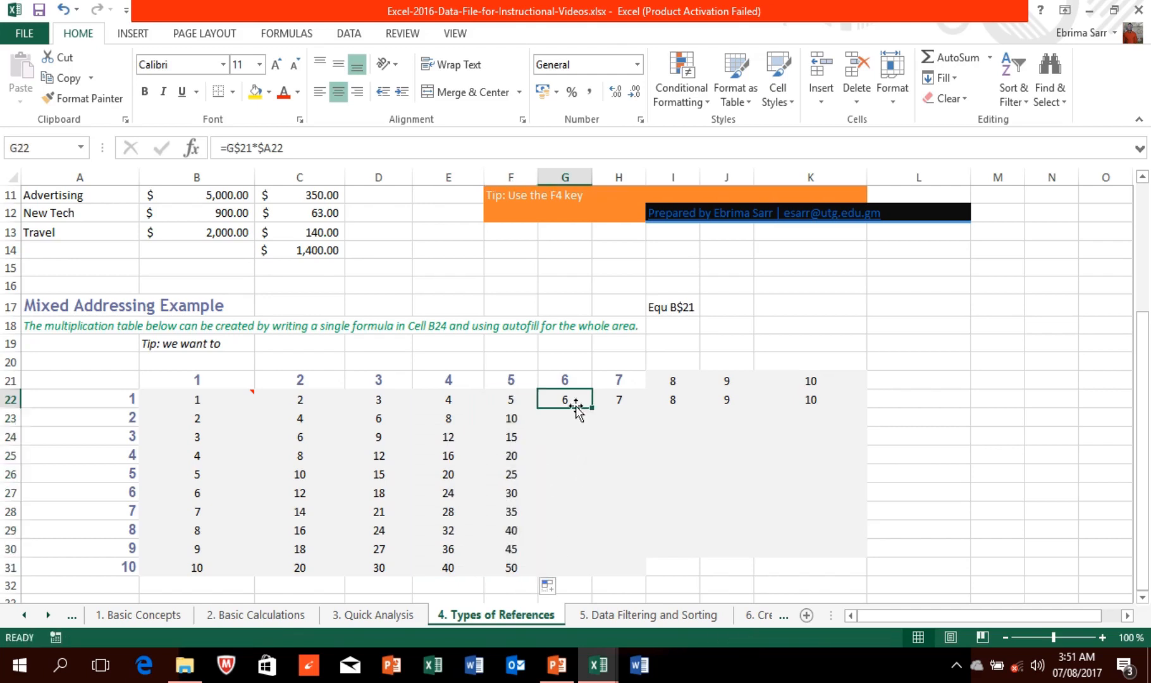
drag(592, 408, 596, 576)
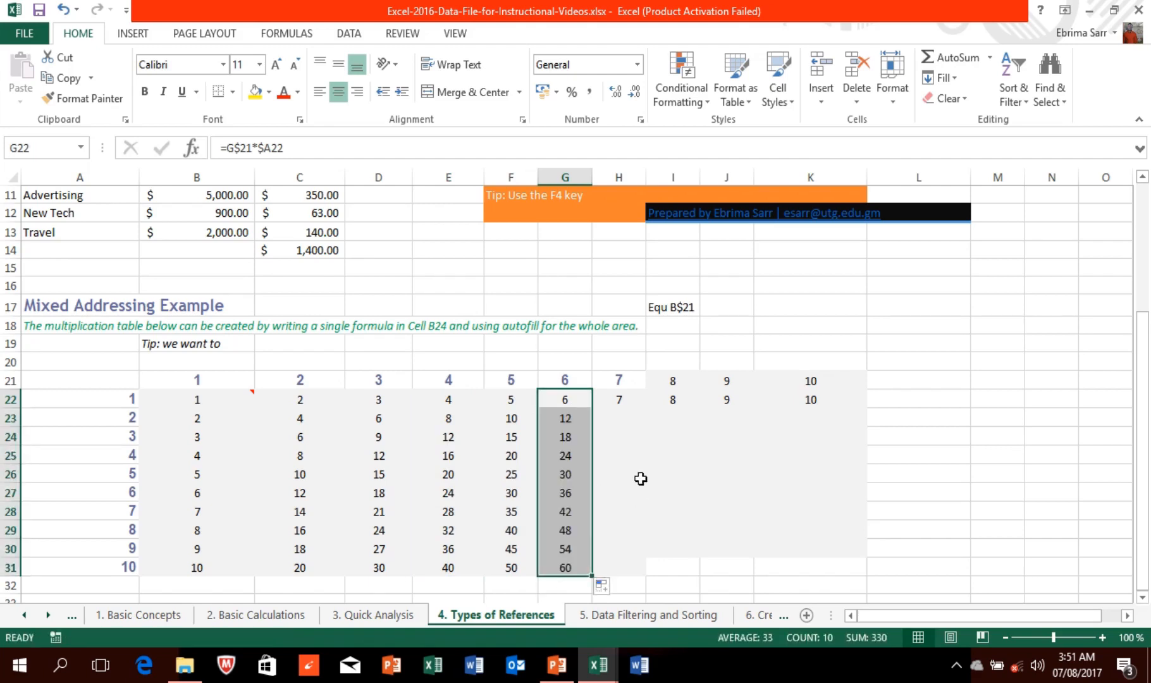
click(619, 401)
drag(644, 408, 655, 576)
click(686, 399)
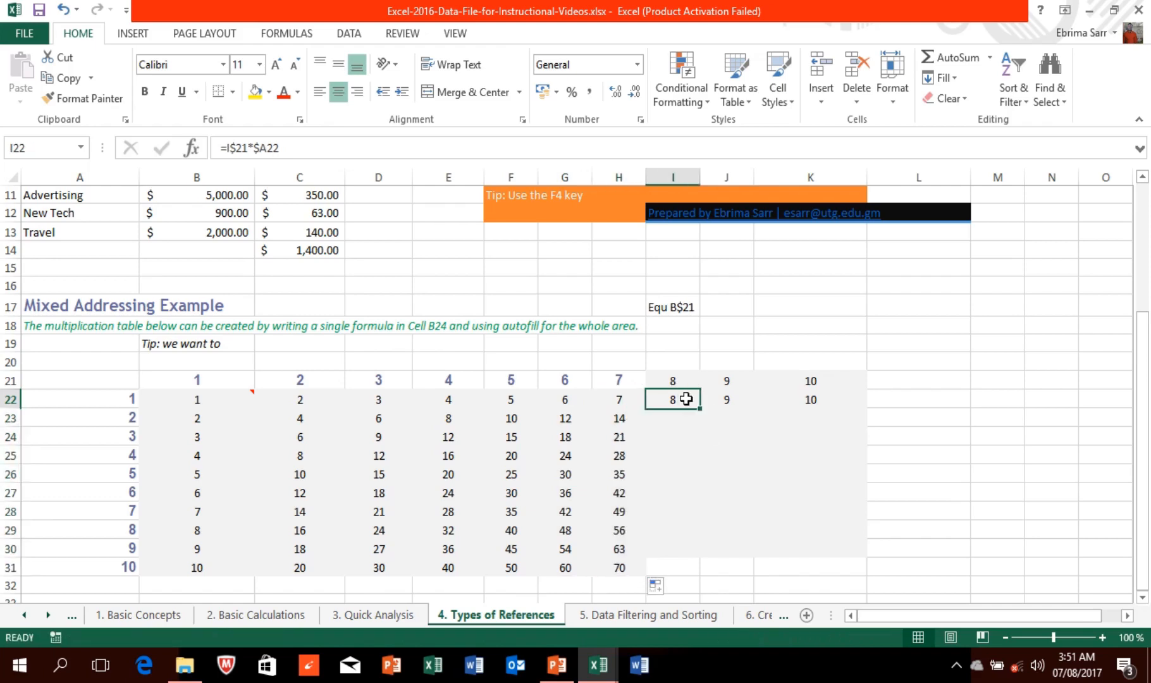
drag(701, 410, 701, 552)
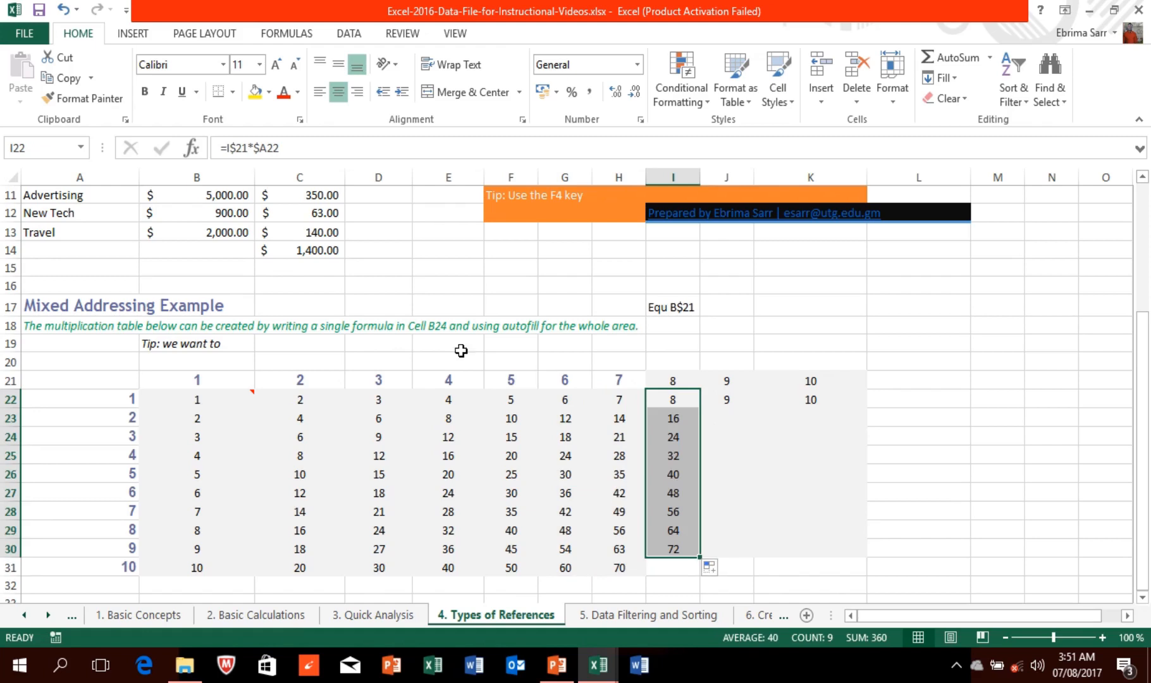
click(64, 11)
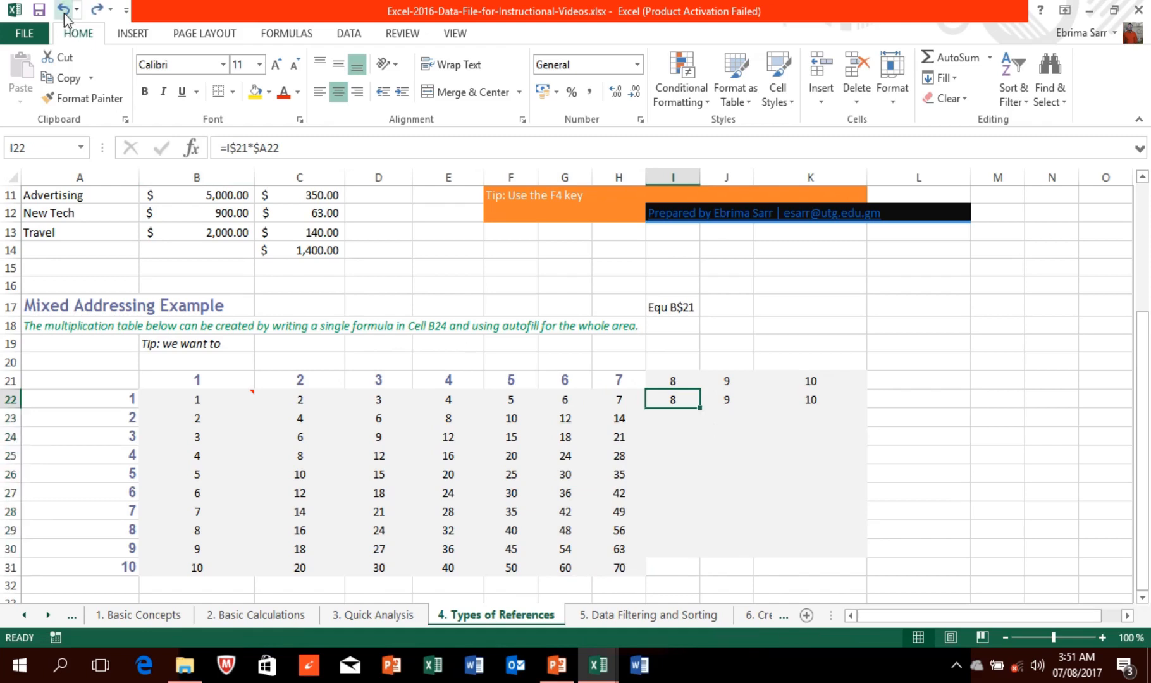
Step: Clear I22's formula and the 8 and 9 headings in I21 and J21, then go to '6. Creating Charts'
mouse_move(278, 14)
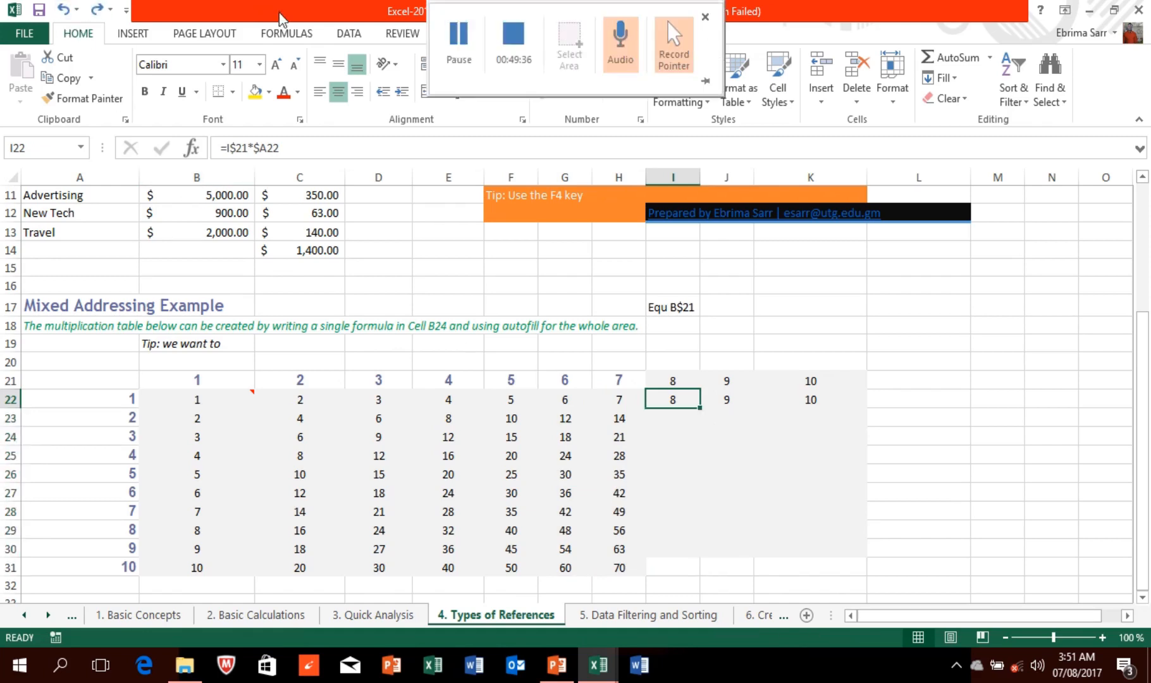
click(457, 43)
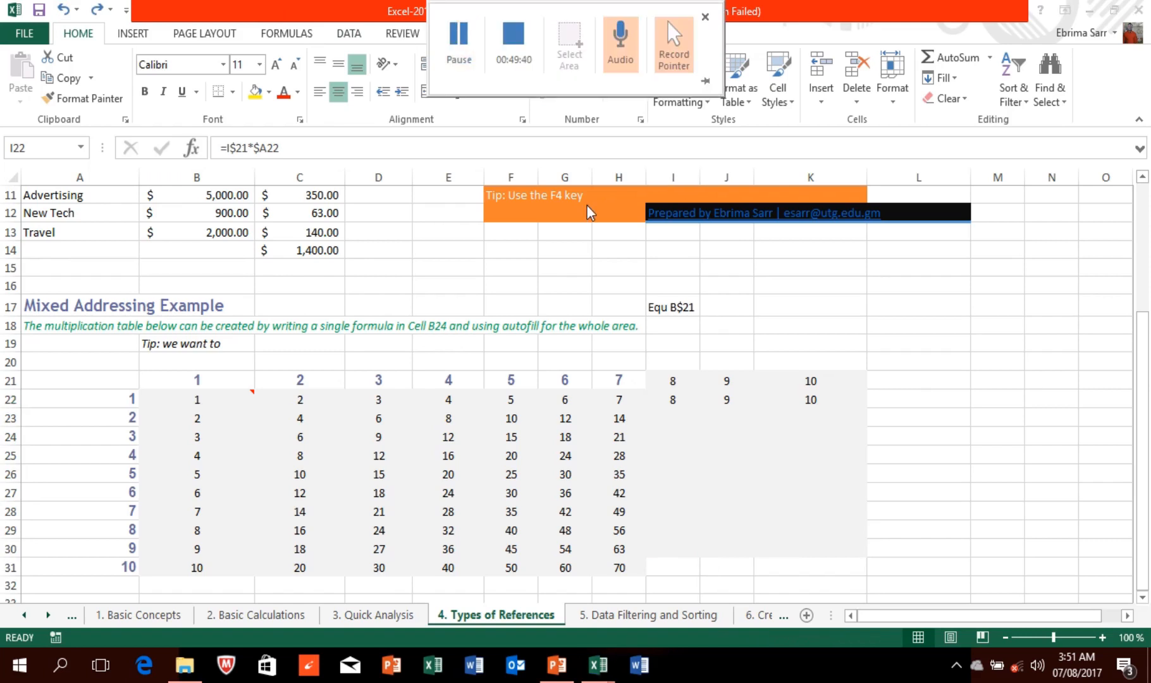
key(BackSpace)
click(687, 379)
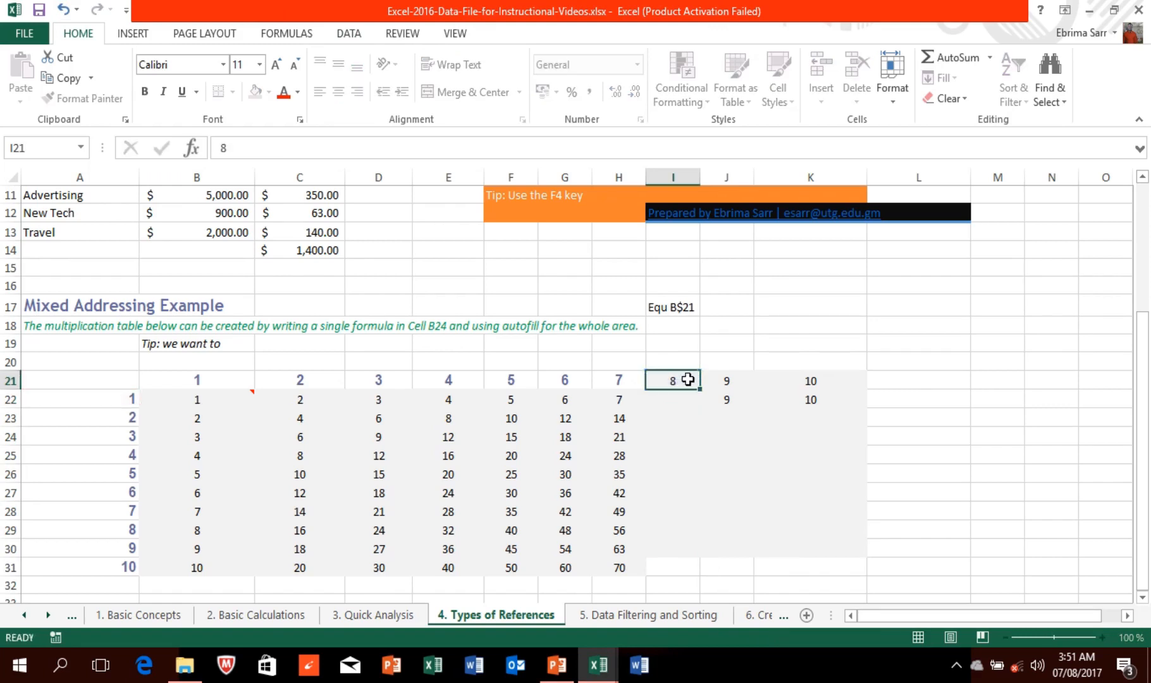
key(BackSpace)
click(730, 379)
key(BackSpace)
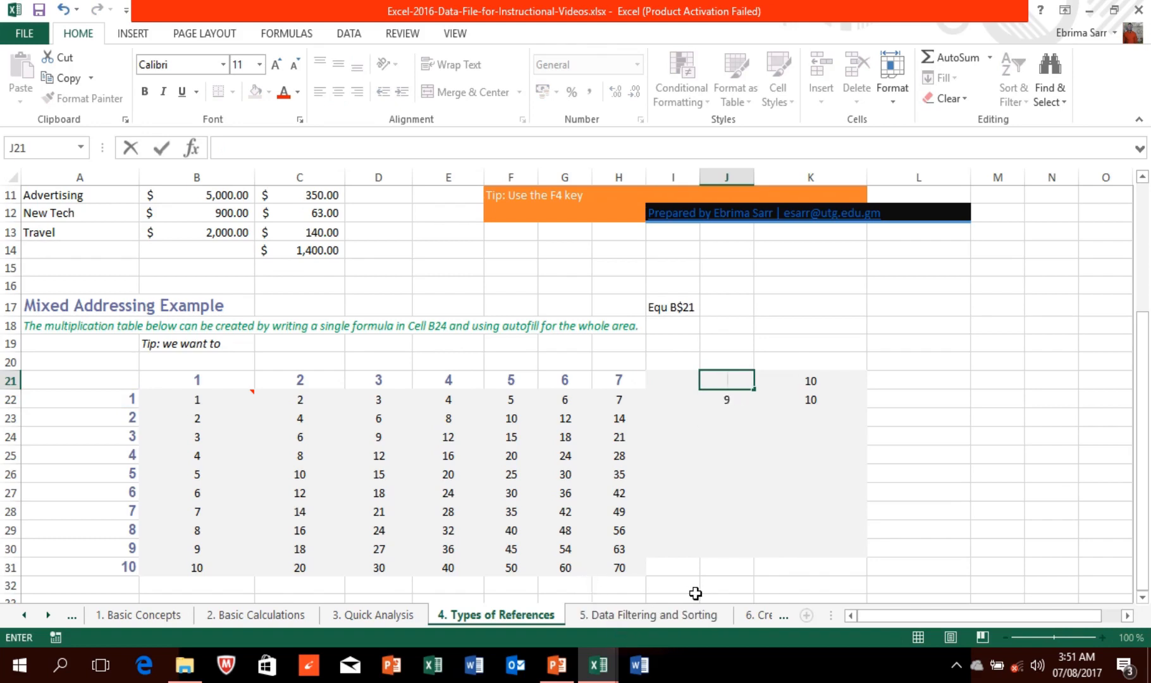
click(758, 617)
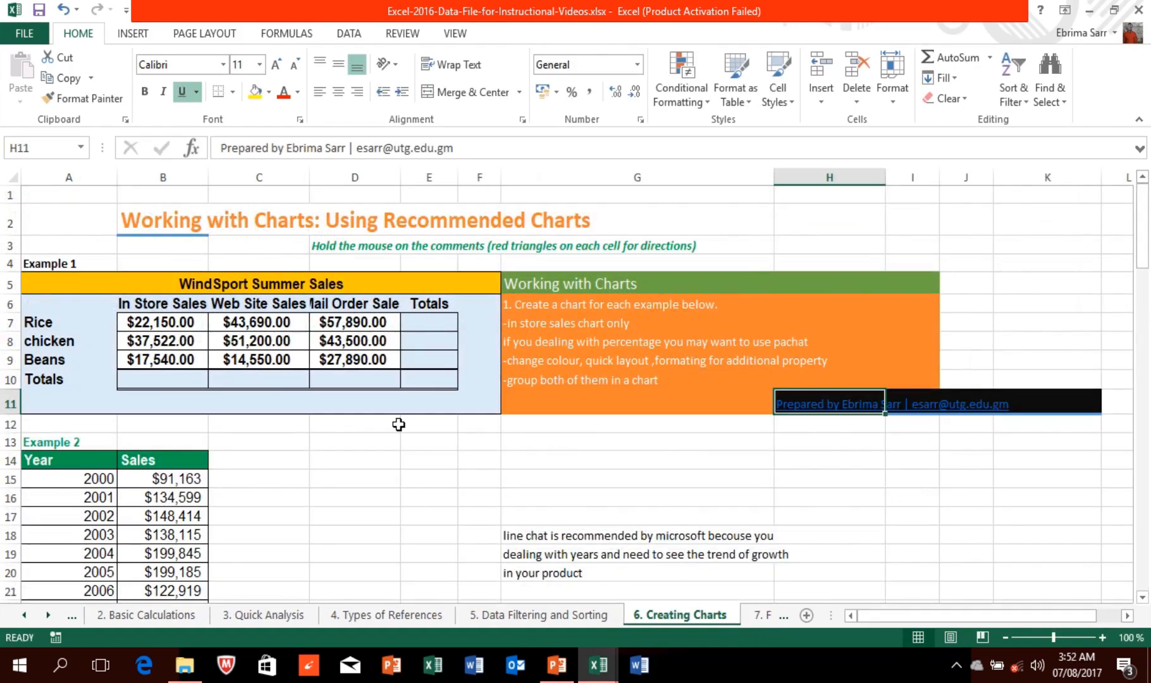
Step: Select A7:B9, covering Rice, chicken and Beans and their in-store sales figures
mouse_move(398, 6)
drag(1147, 276, 1123, 233)
click(65, 319)
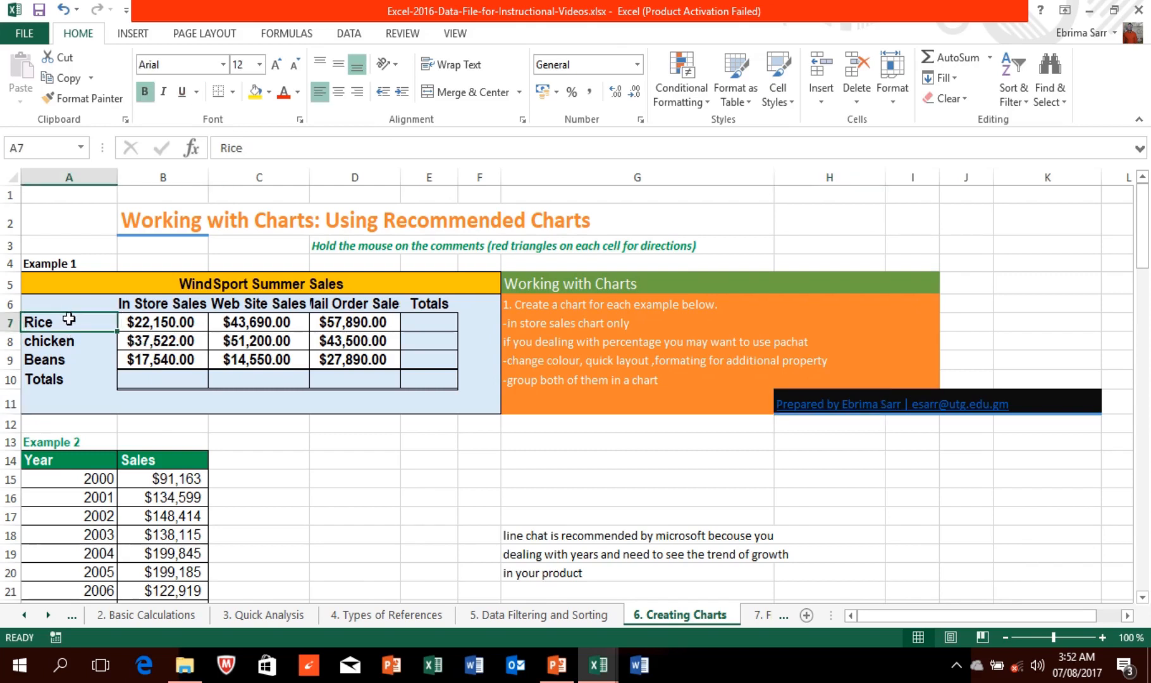
drag(94, 319, 165, 364)
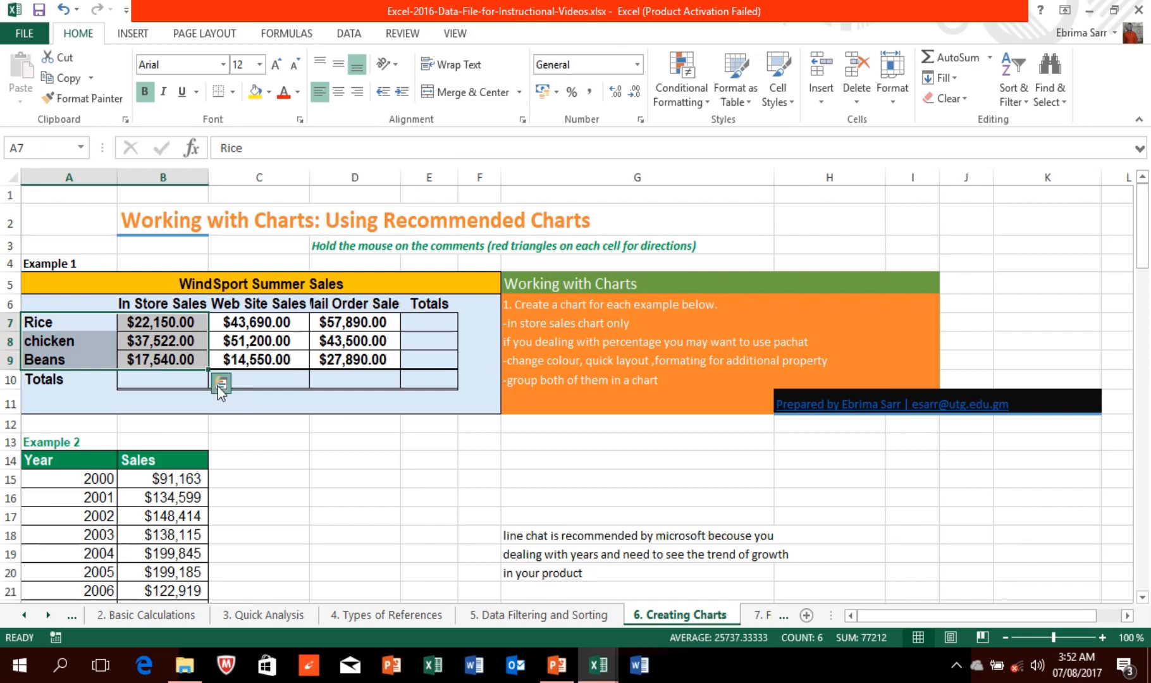
click(219, 385)
click(163, 423)
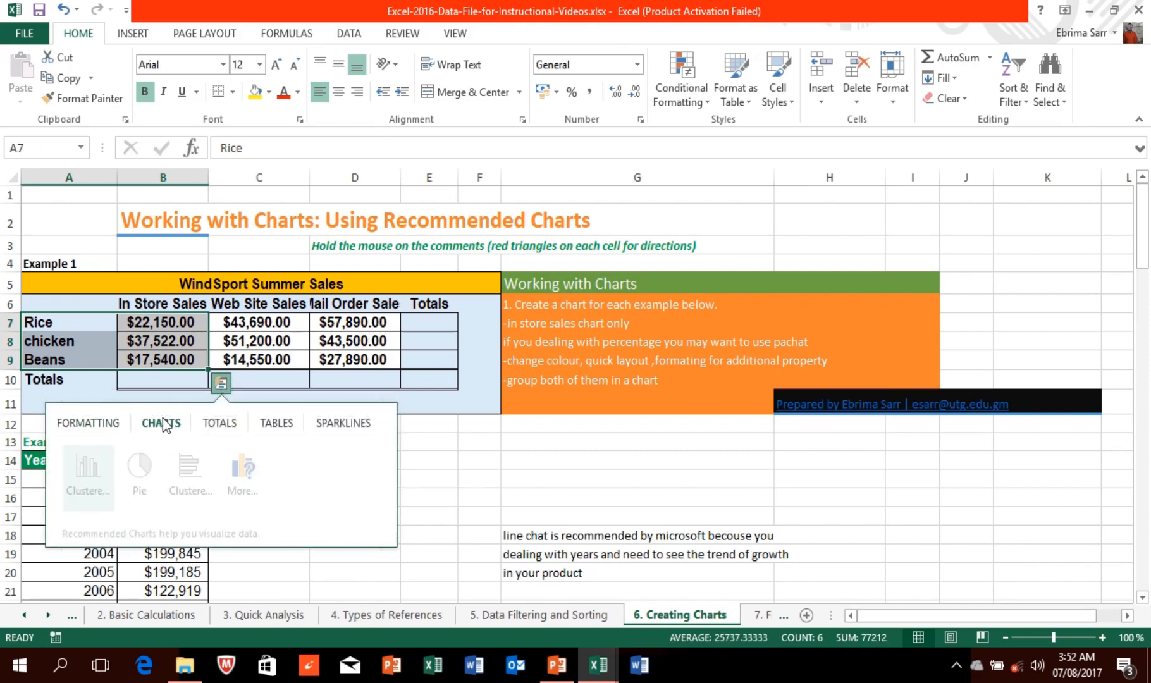
mouse_move(145, 455)
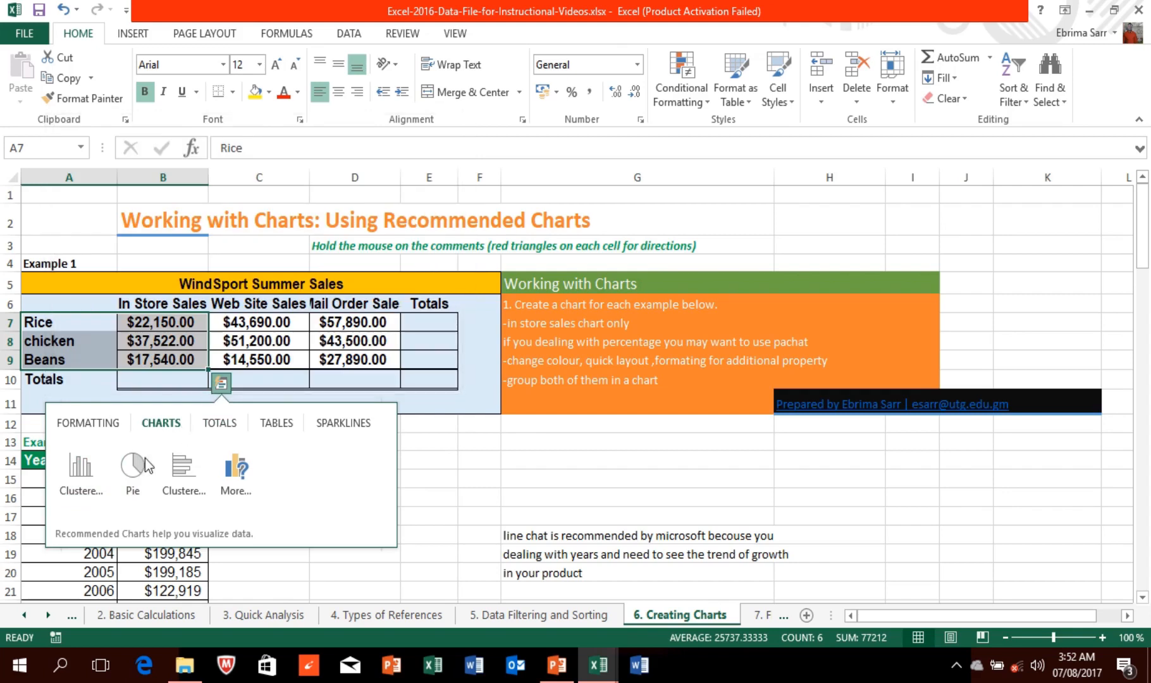
mouse_move(75, 470)
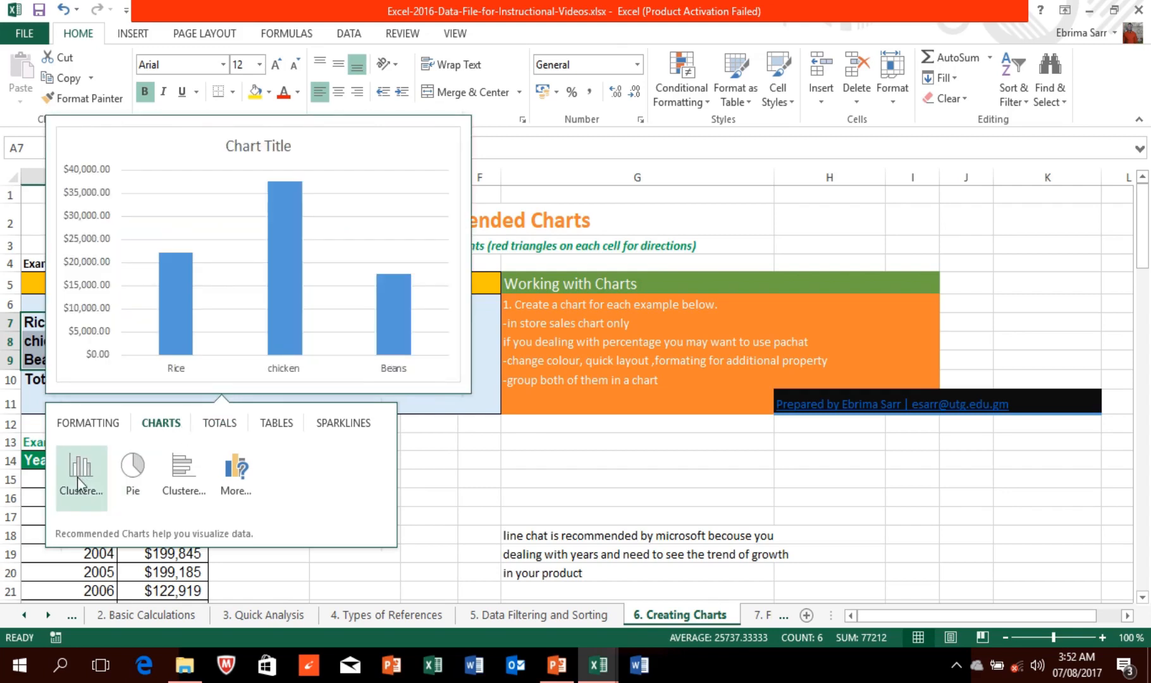
click(429, 423)
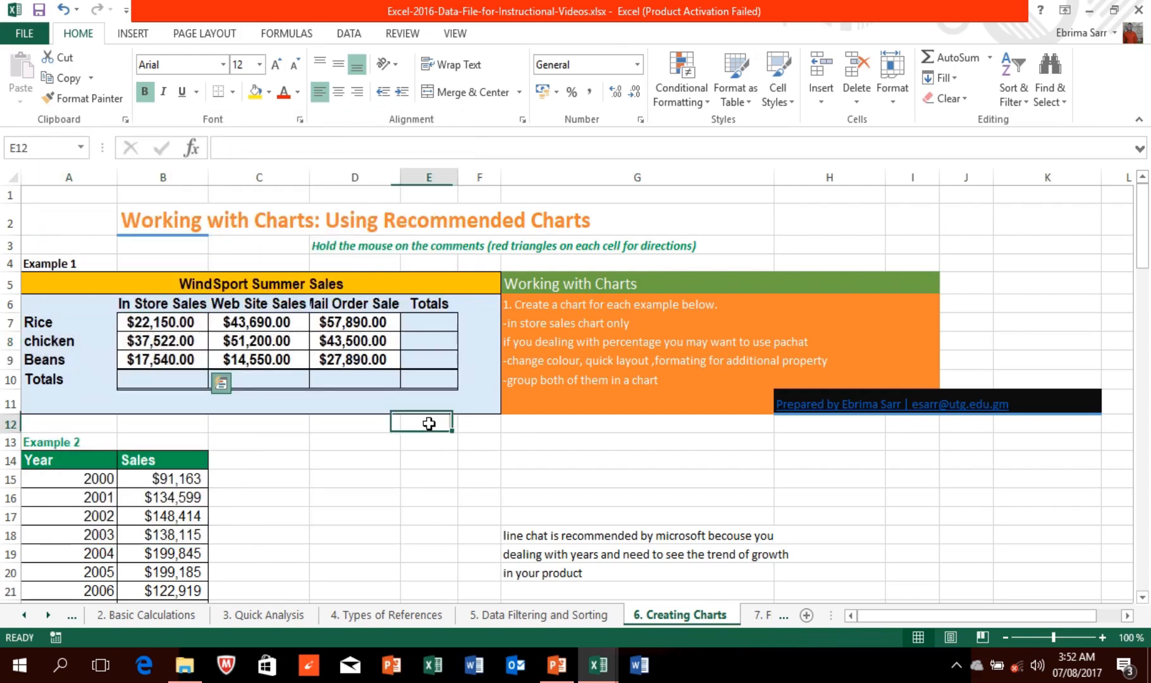
Step: Reselect A7:B9 and open Recommended Charts, previewing a Clustered Column chart of the in-store sales
click(67, 326)
drag(69, 335, 163, 349)
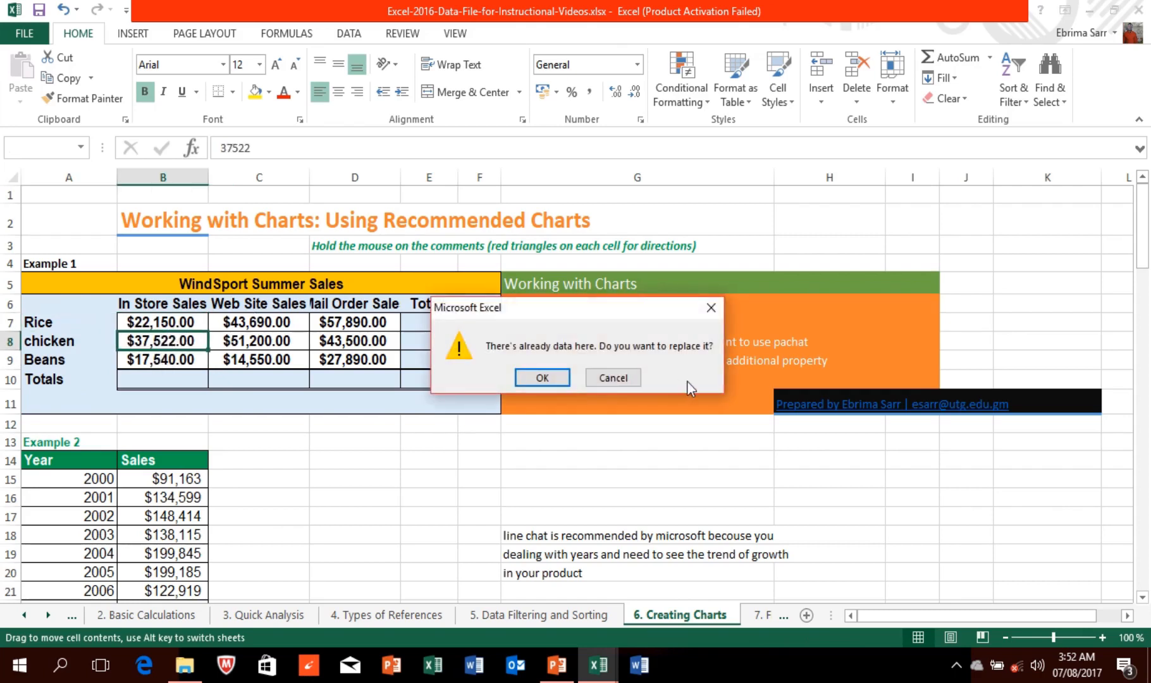
click(623, 378)
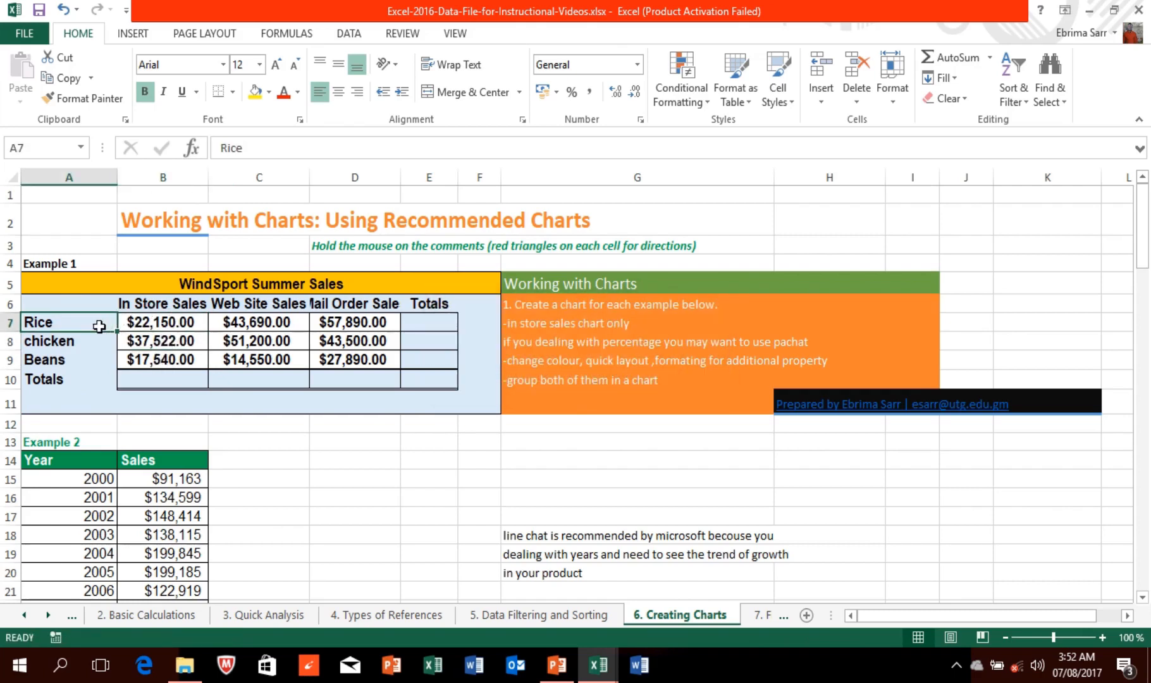
drag(100, 326, 164, 361)
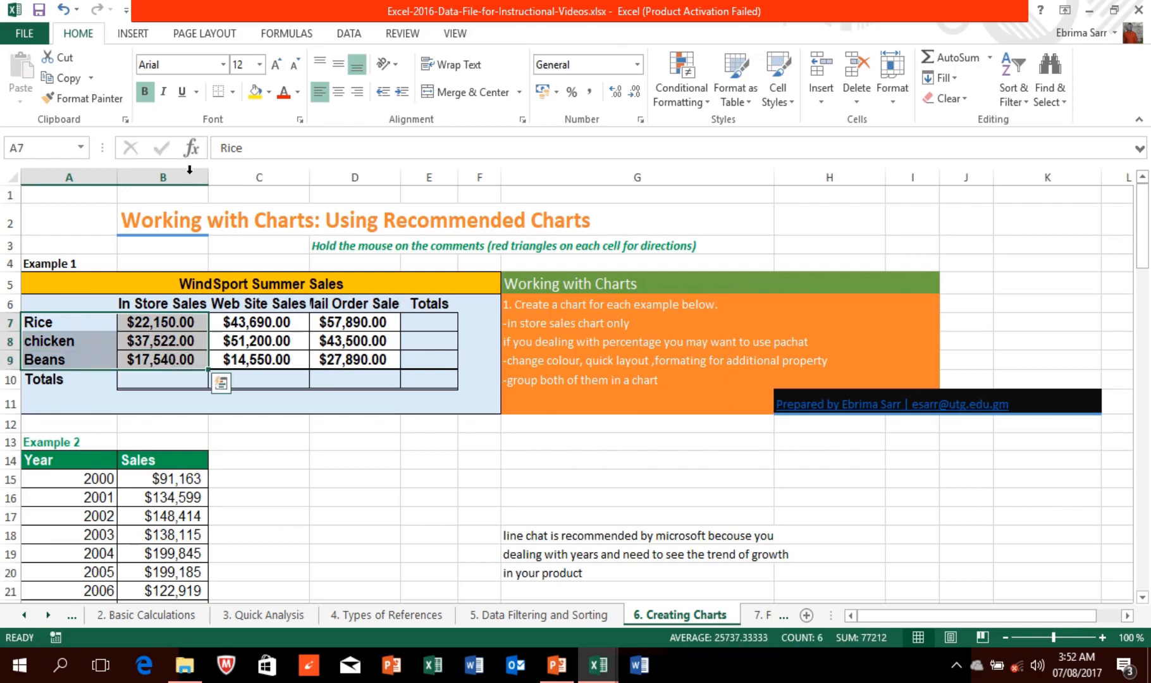
click(142, 33)
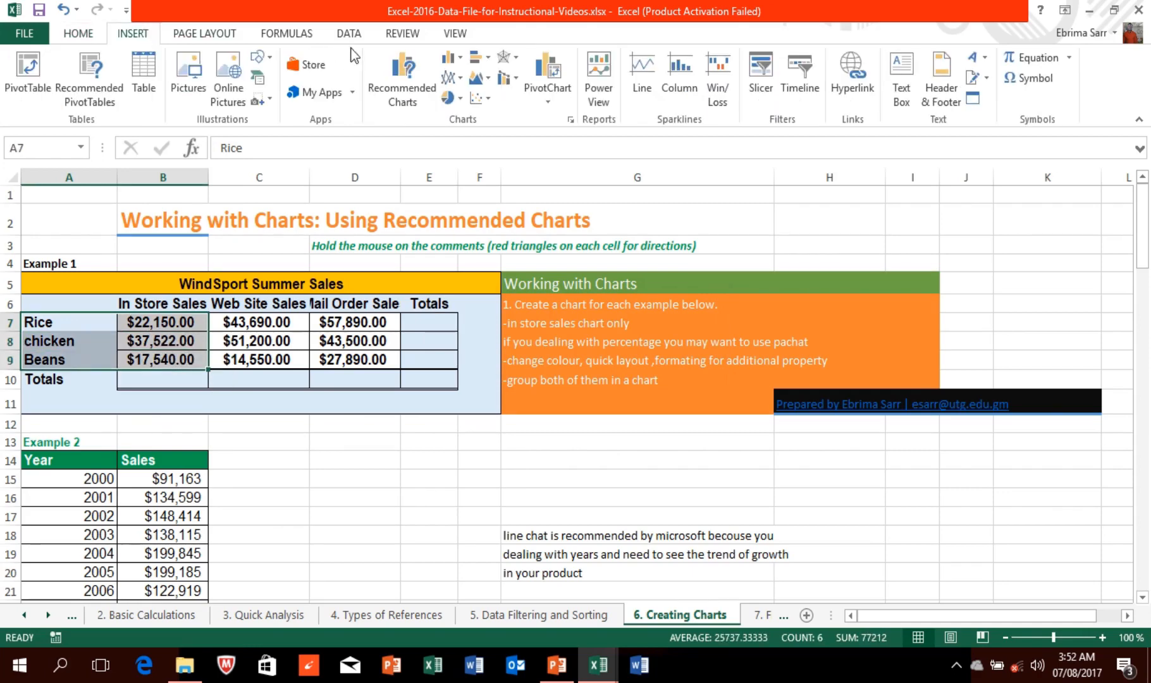
click(402, 79)
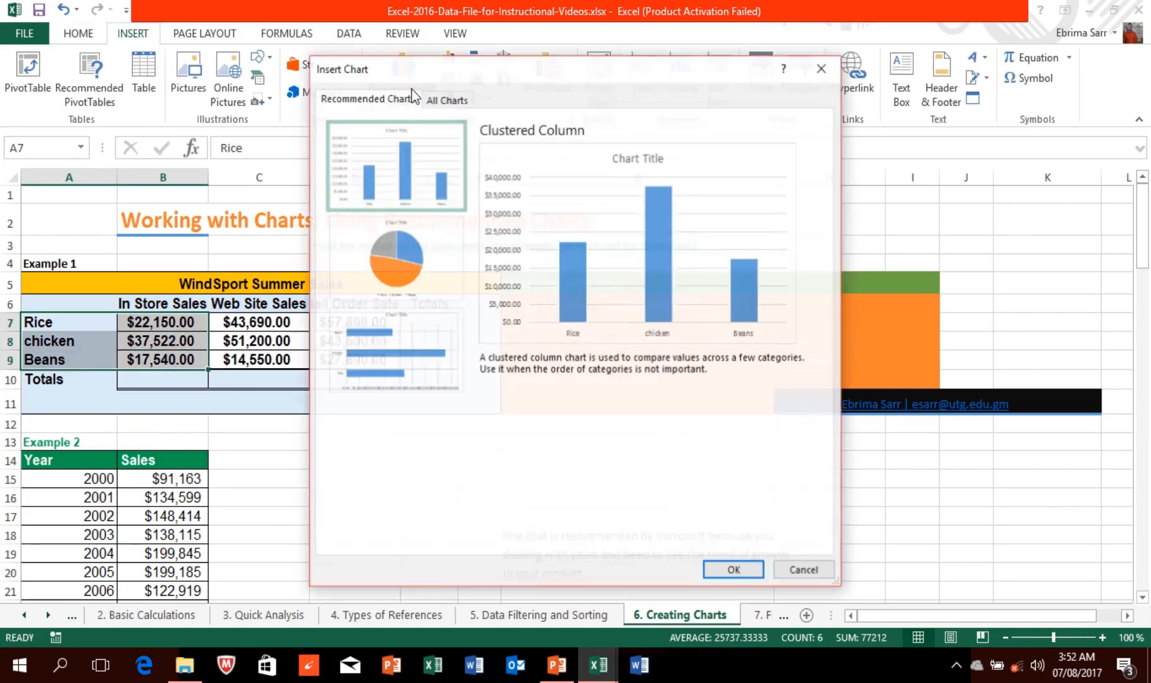
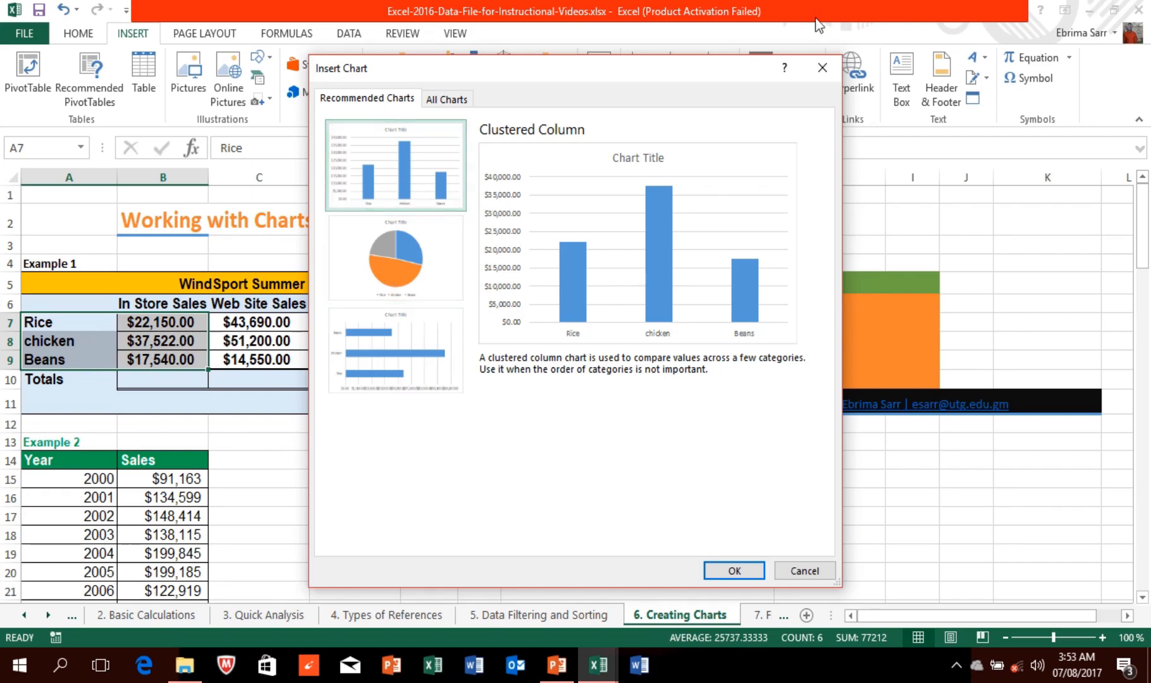
Step: Insert the recommended clustered column chart of A7:B9 in-store sales for Rice, chicken and Beans
click(822, 68)
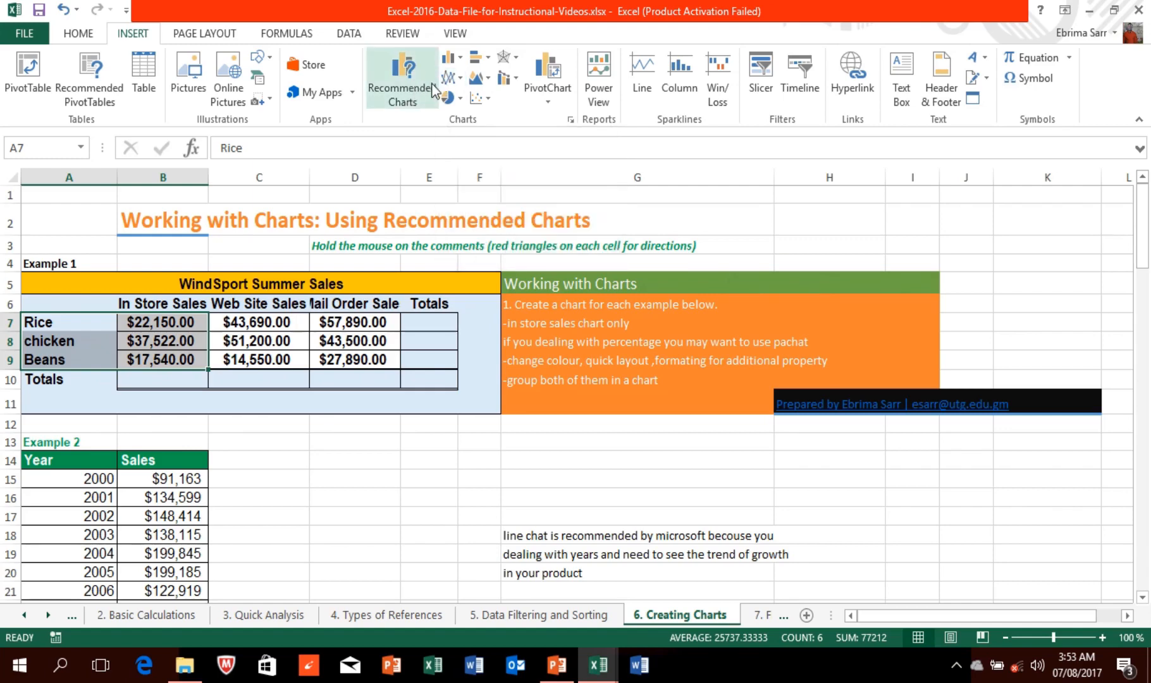
click(400, 82)
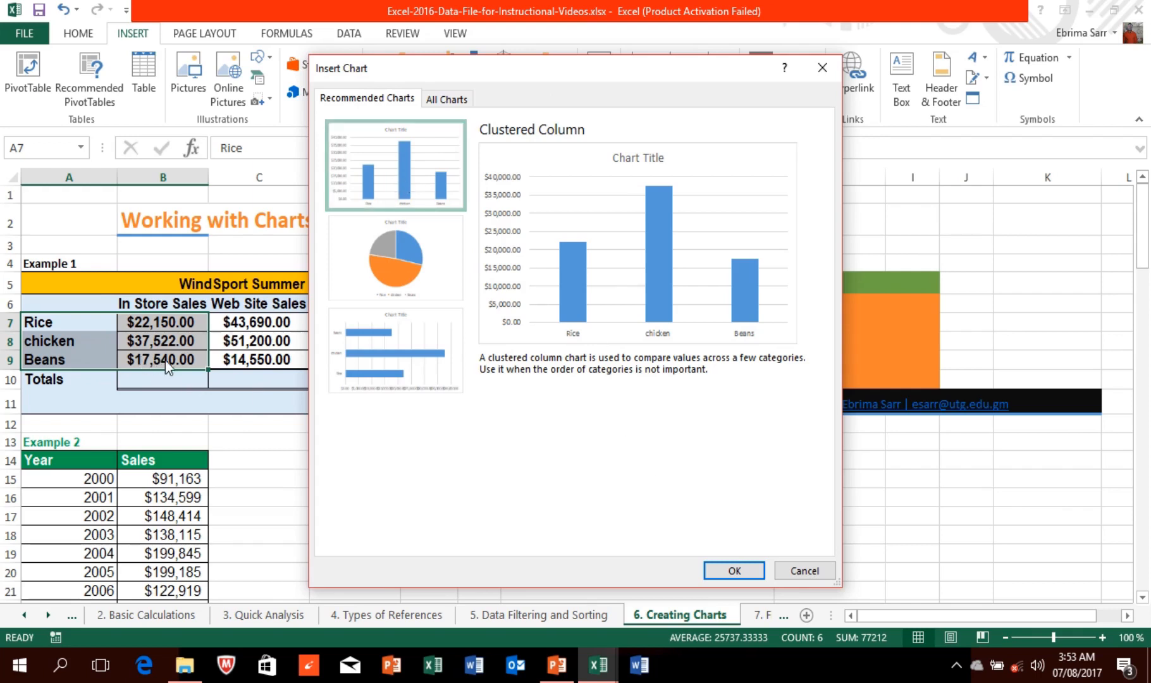
click(748, 575)
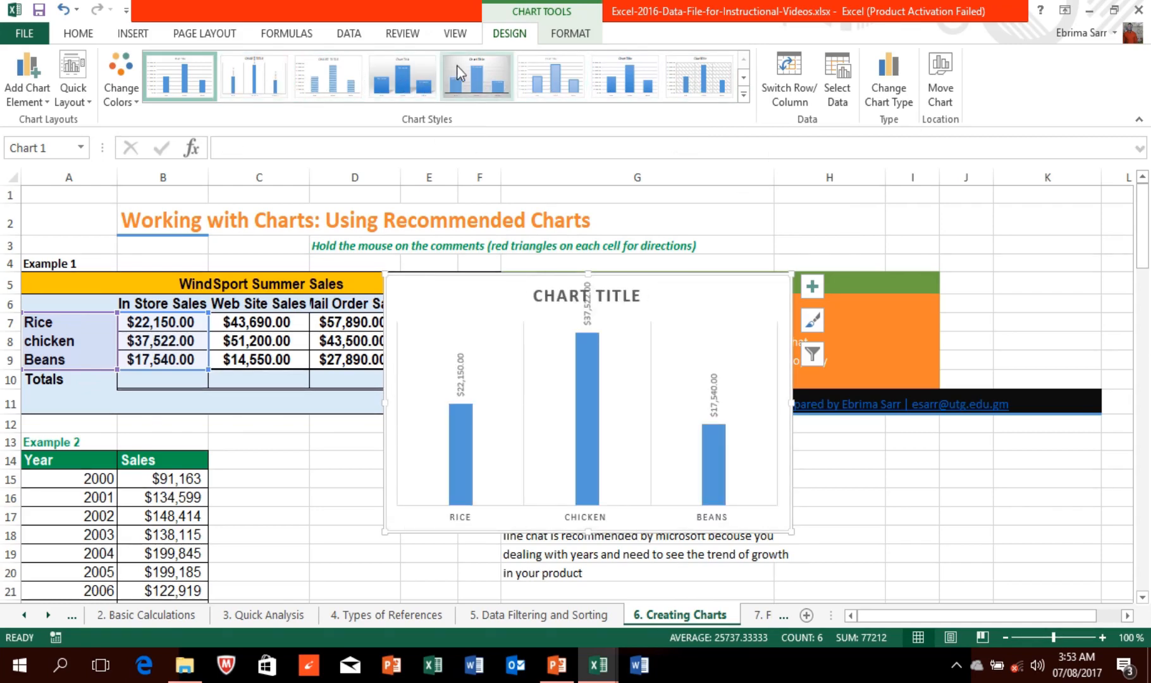
Step: Recolour the chart's columns with the orange Colorful palette
click(114, 83)
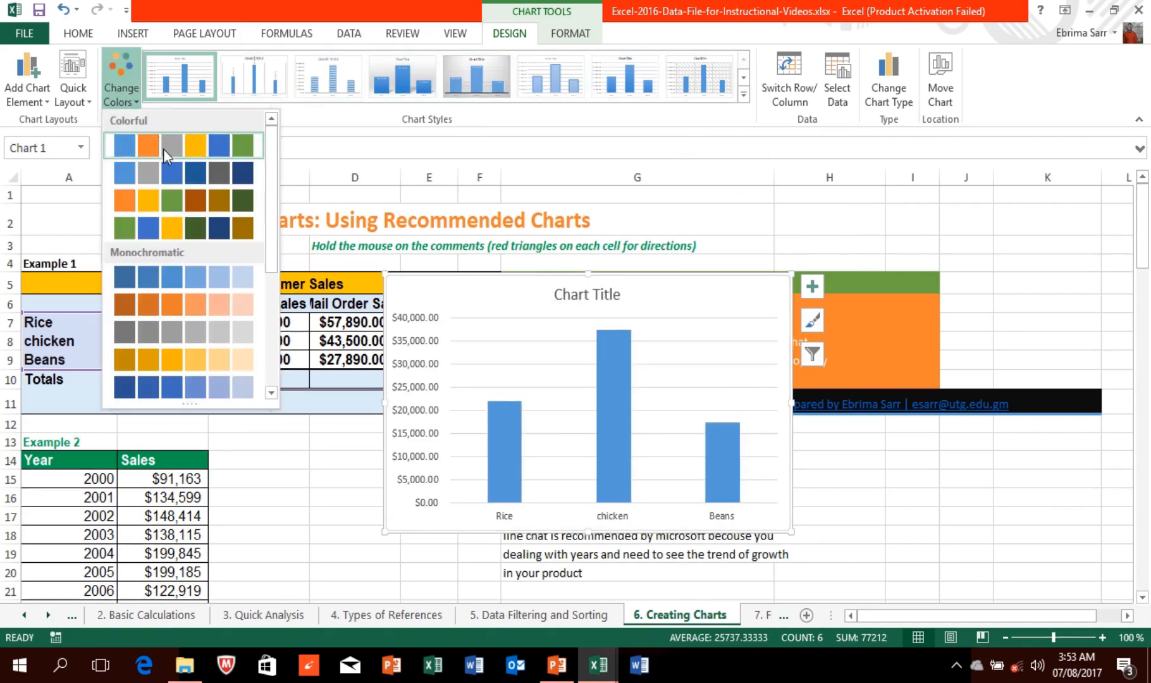
click(197, 203)
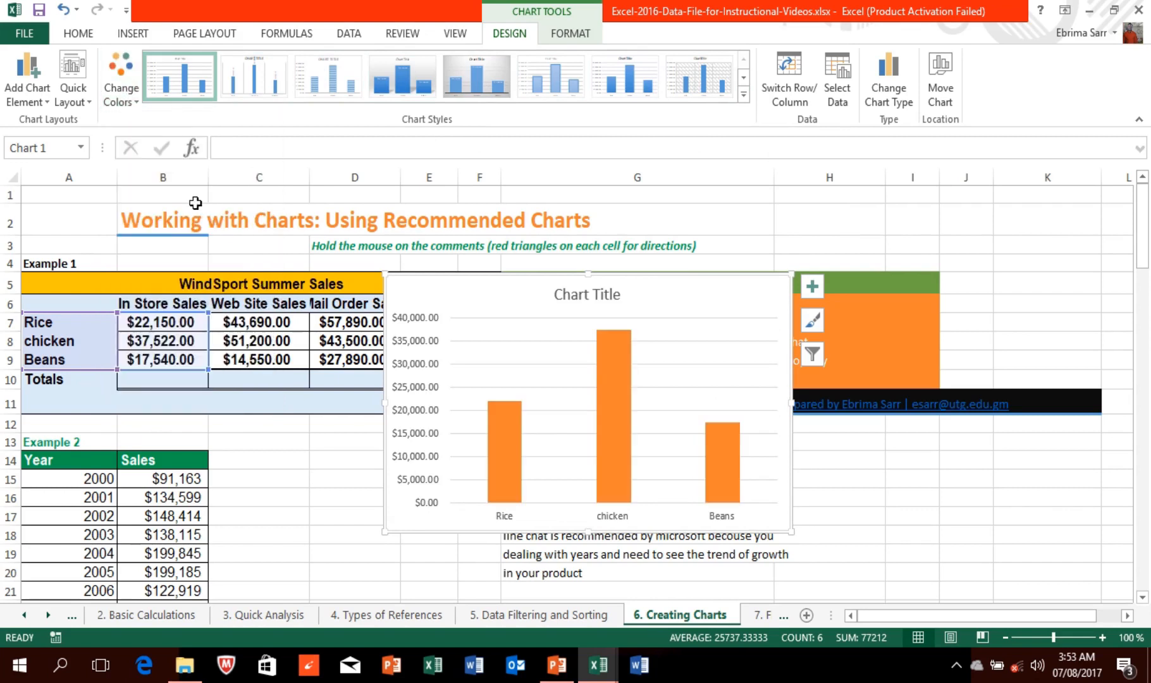
click(82, 98)
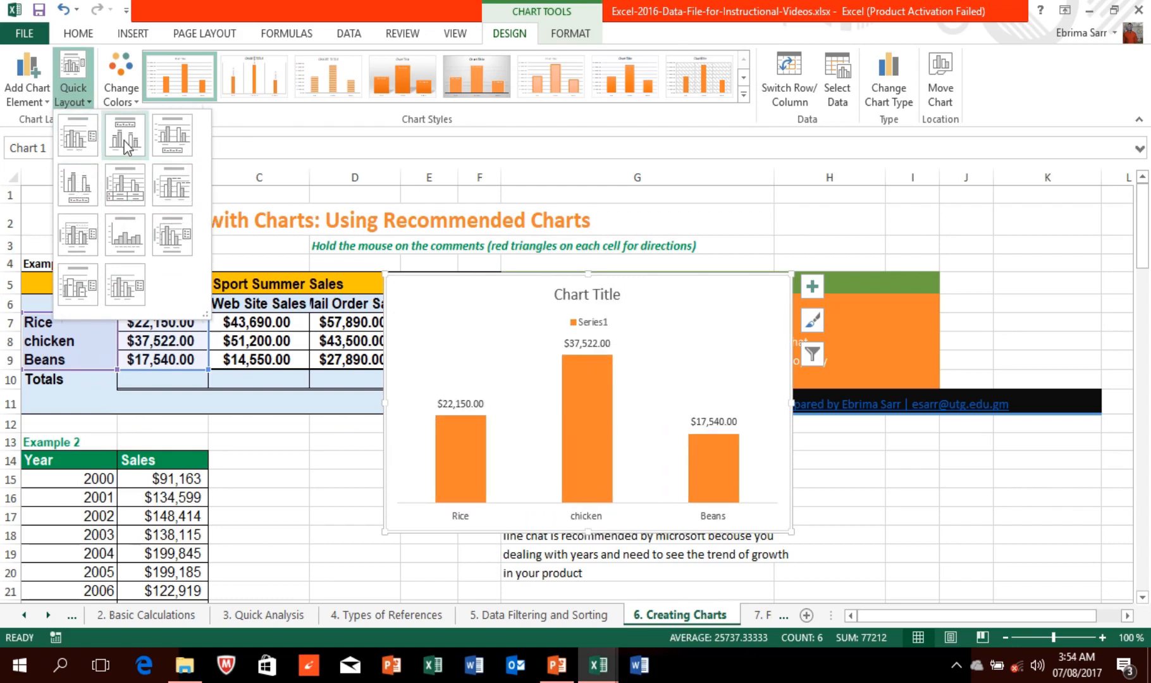
Step: Browse chart elements and formatting options, then undo an accidental move of the chart
click(46, 104)
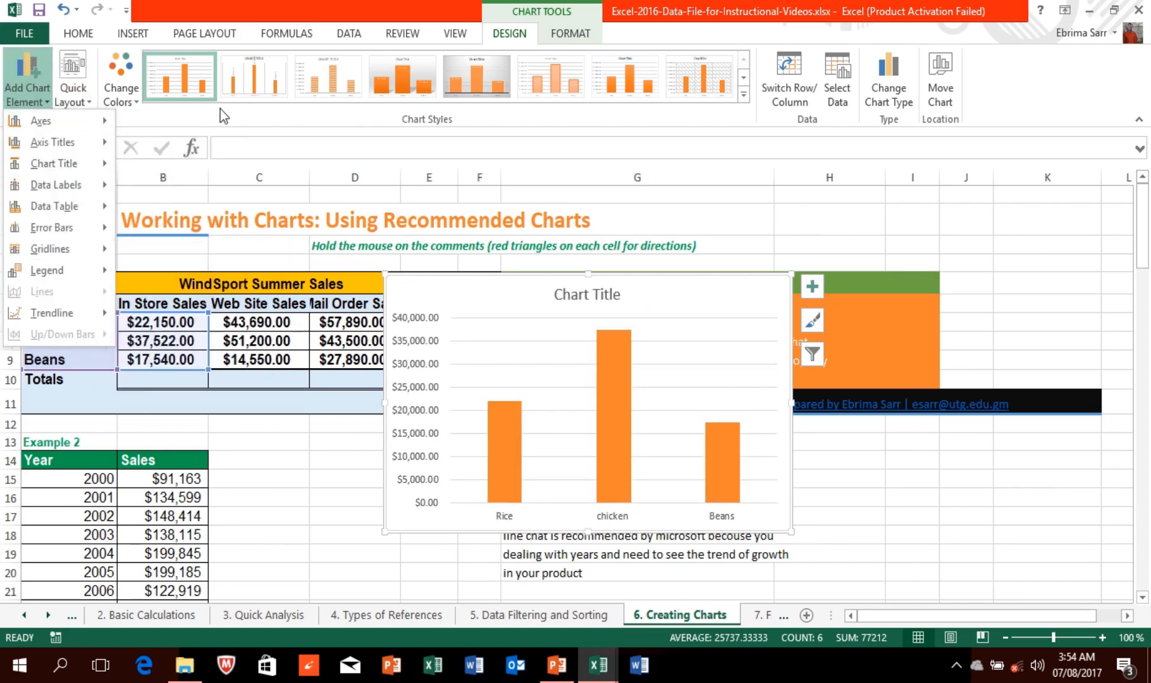
click(558, 34)
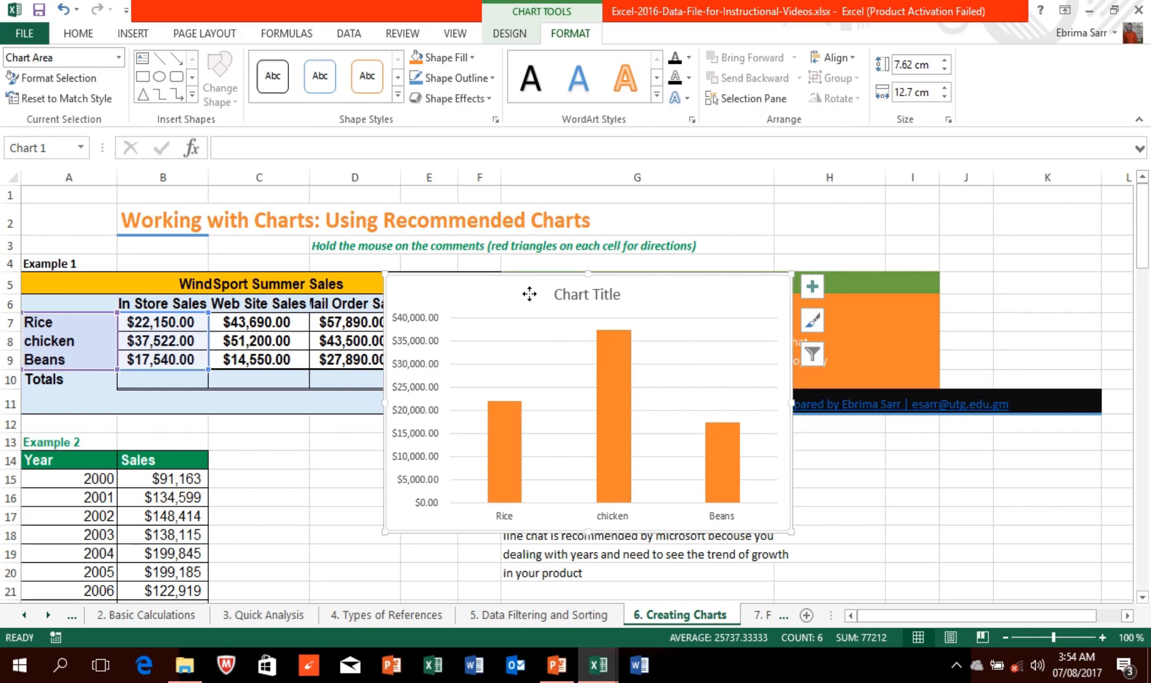
drag(530, 295, 658, 261)
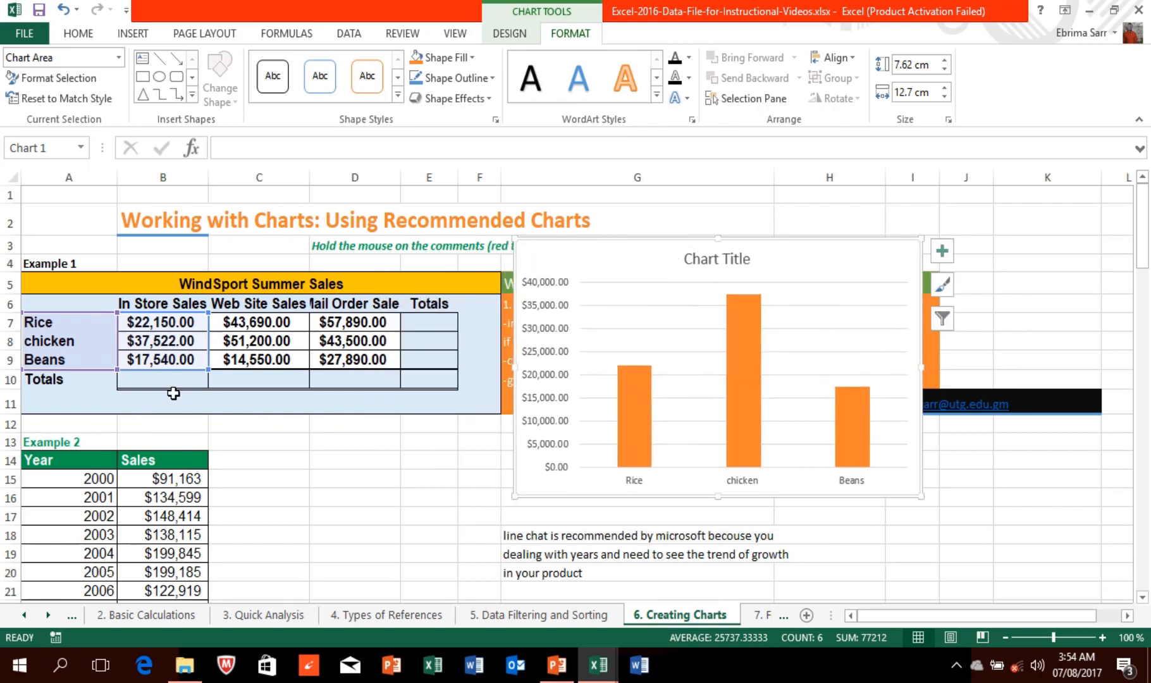
click(62, 11)
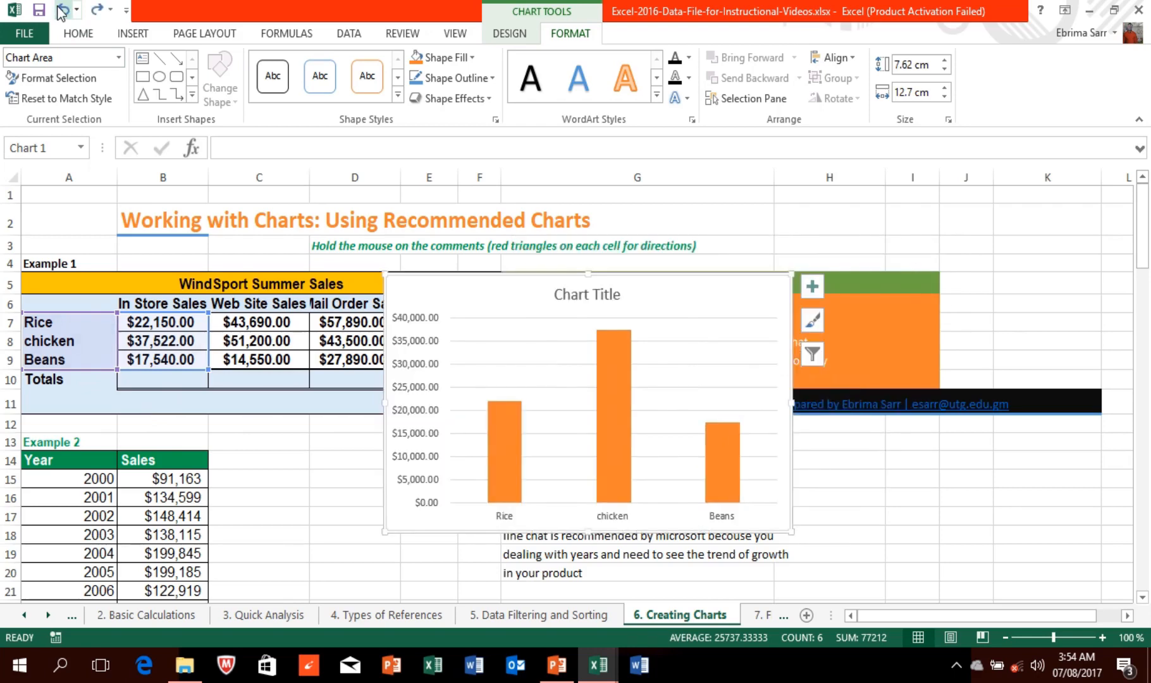
Step: Undo the earlier chart so the Creating Charts sheet has no chart
click(62, 11)
click(62, 11)
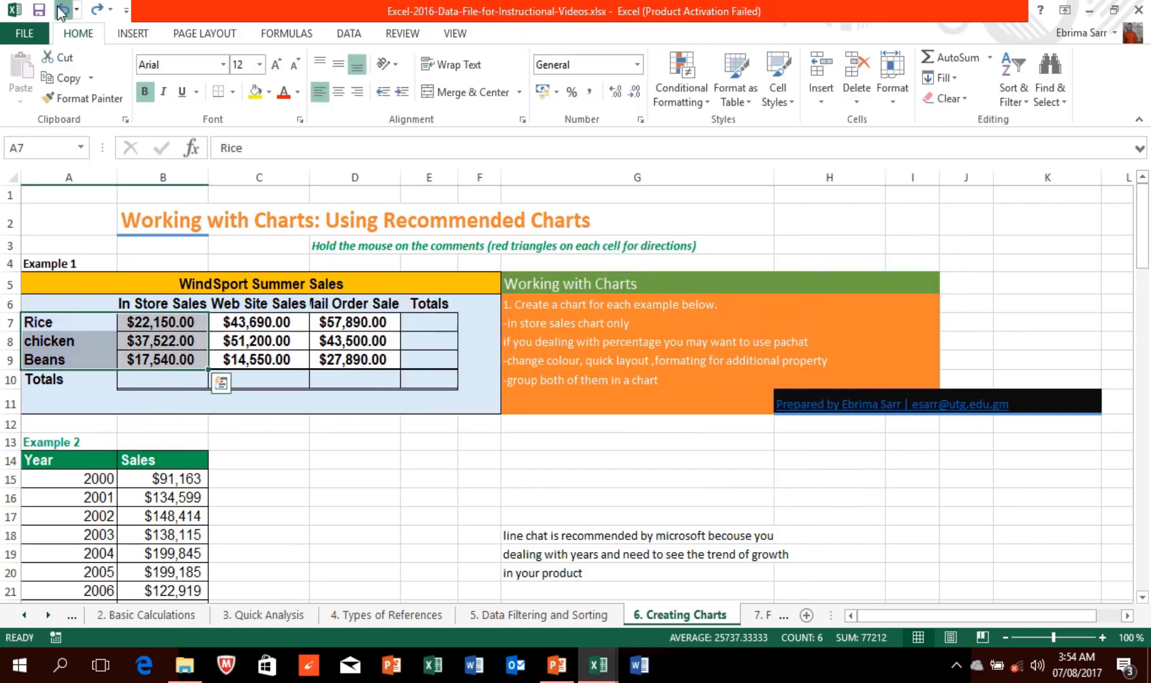
click(62, 11)
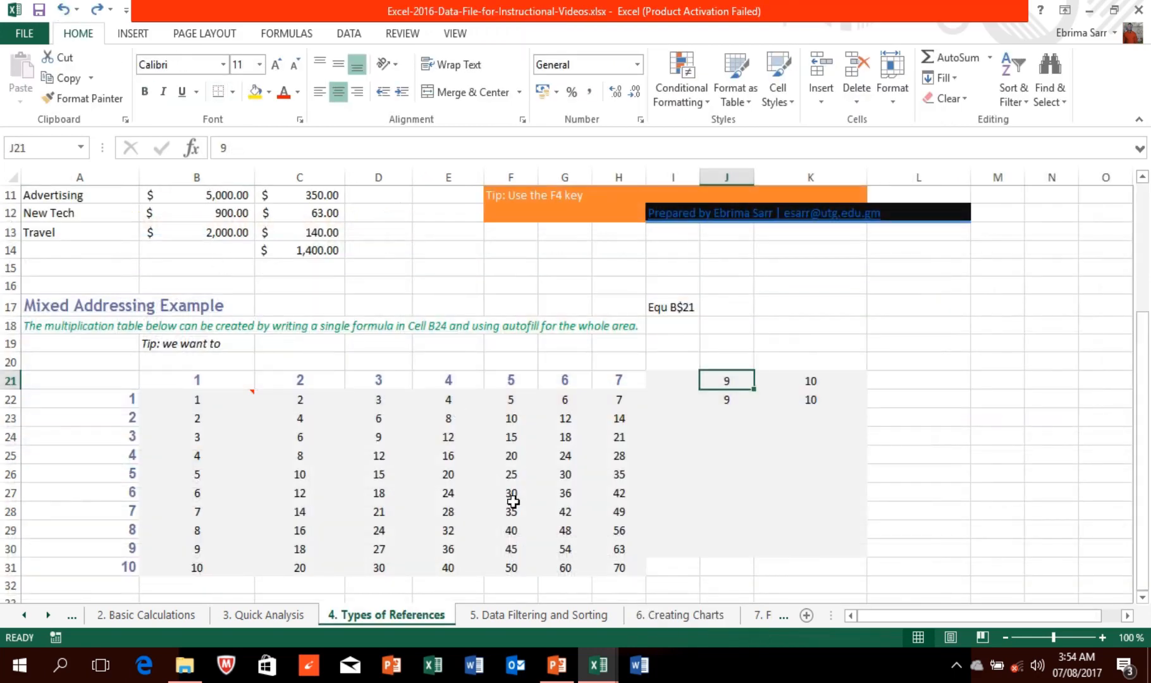
click(677, 618)
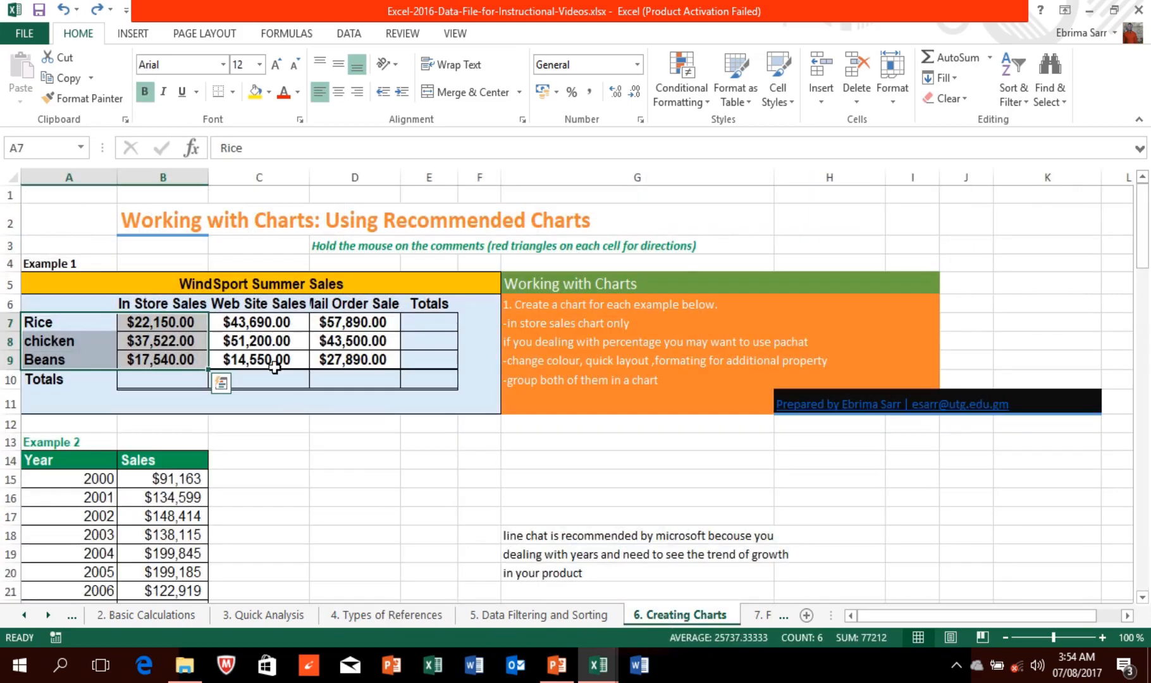
click(252, 337)
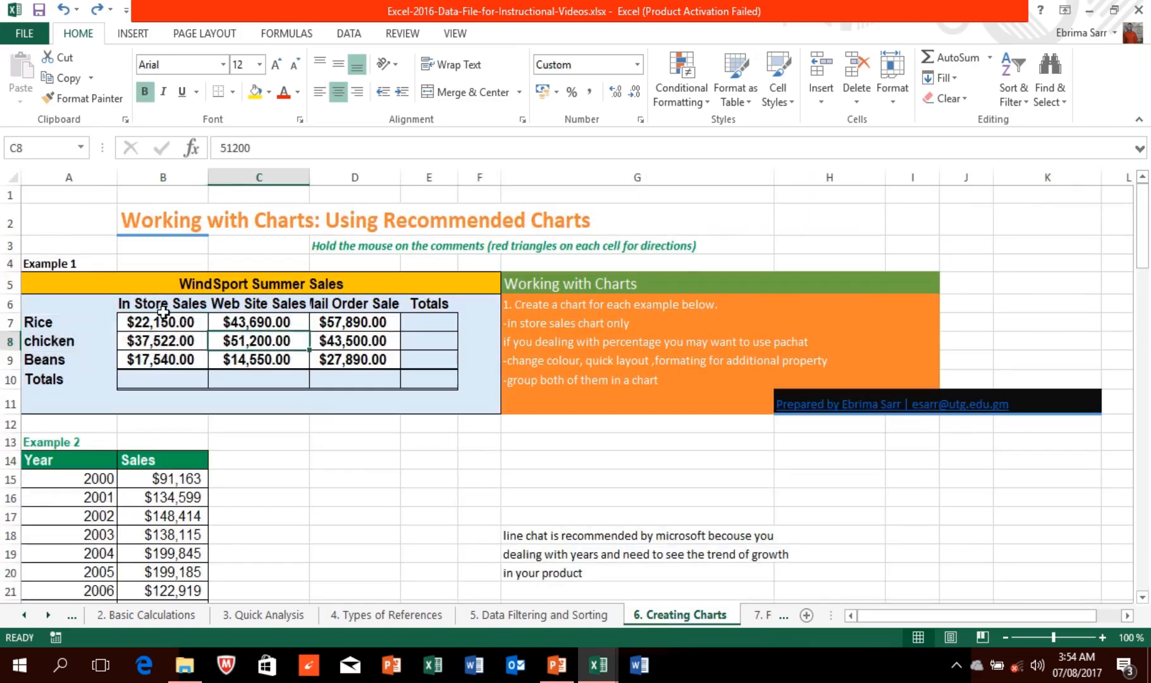
Step: Insert a clustered column chart of A7:D9 comparing all three sales columns, placed right of the table
click(54, 324)
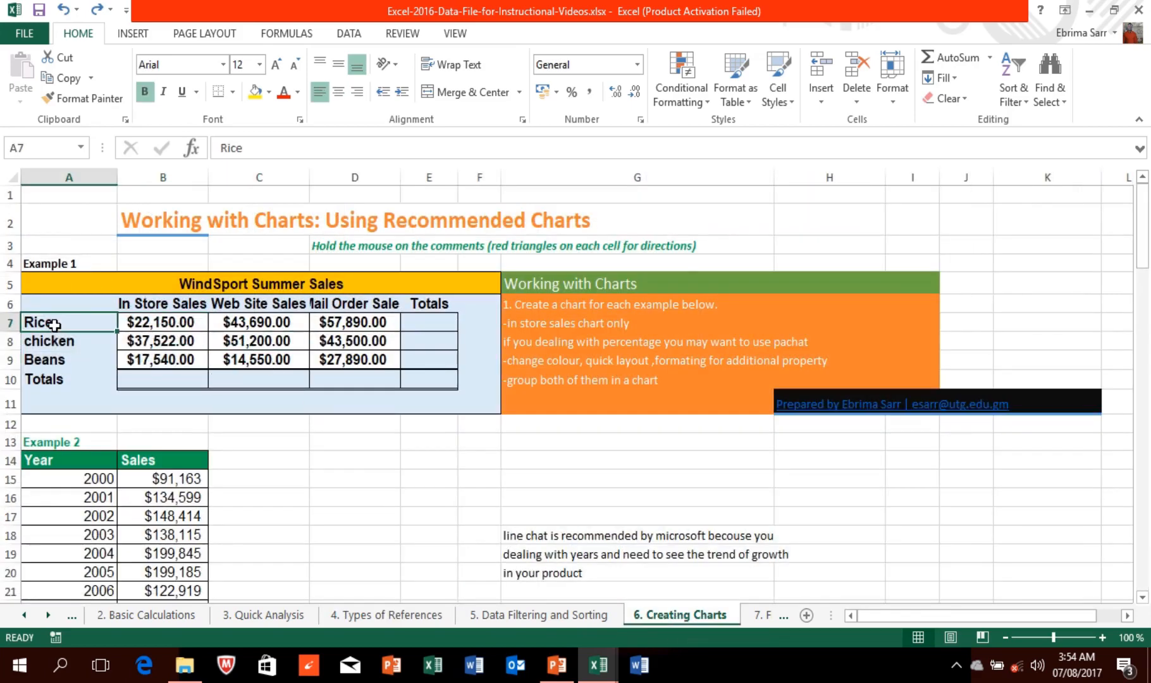
drag(54, 324, 337, 362)
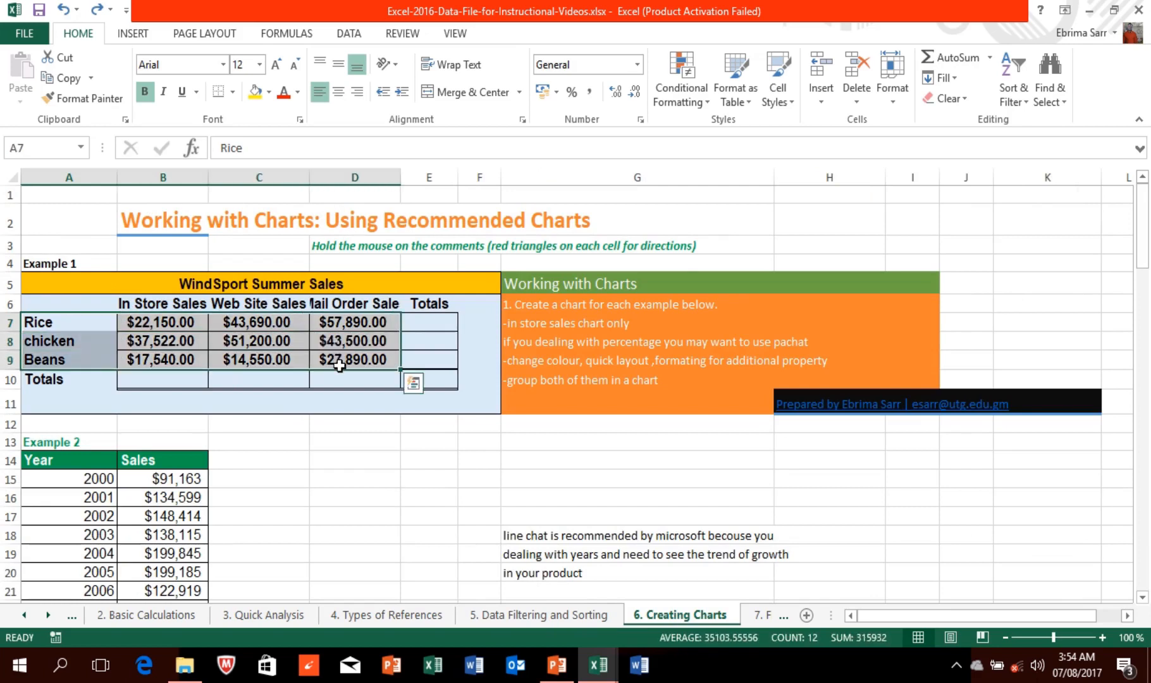
click(137, 37)
click(398, 71)
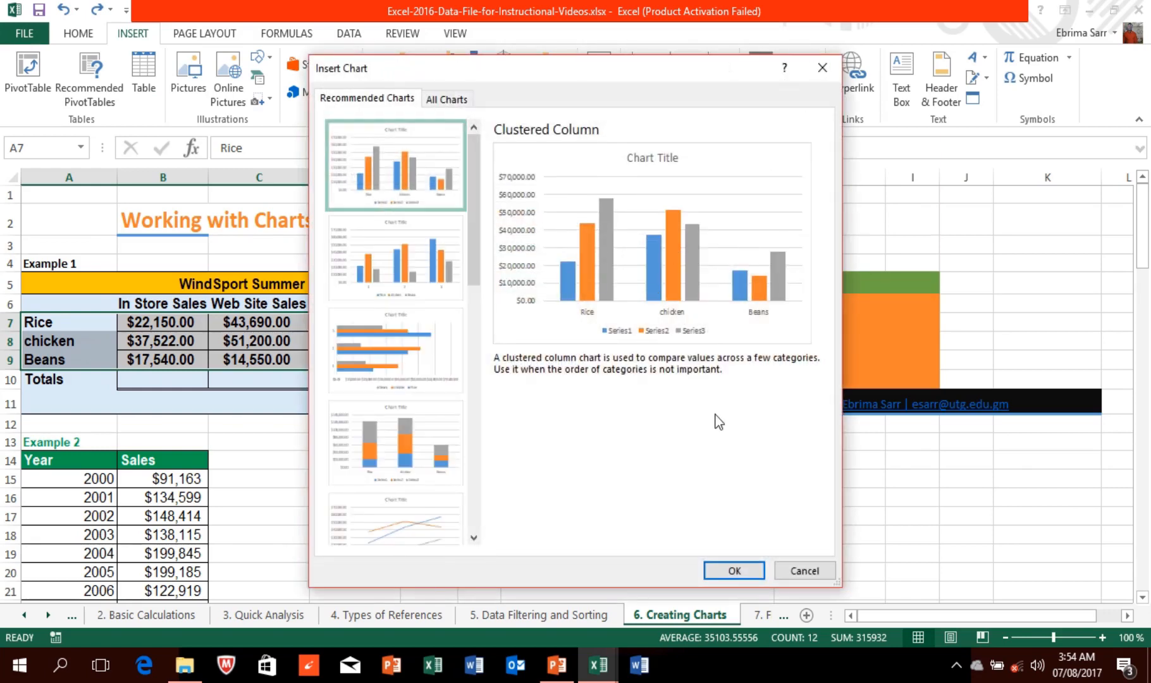
click(732, 571)
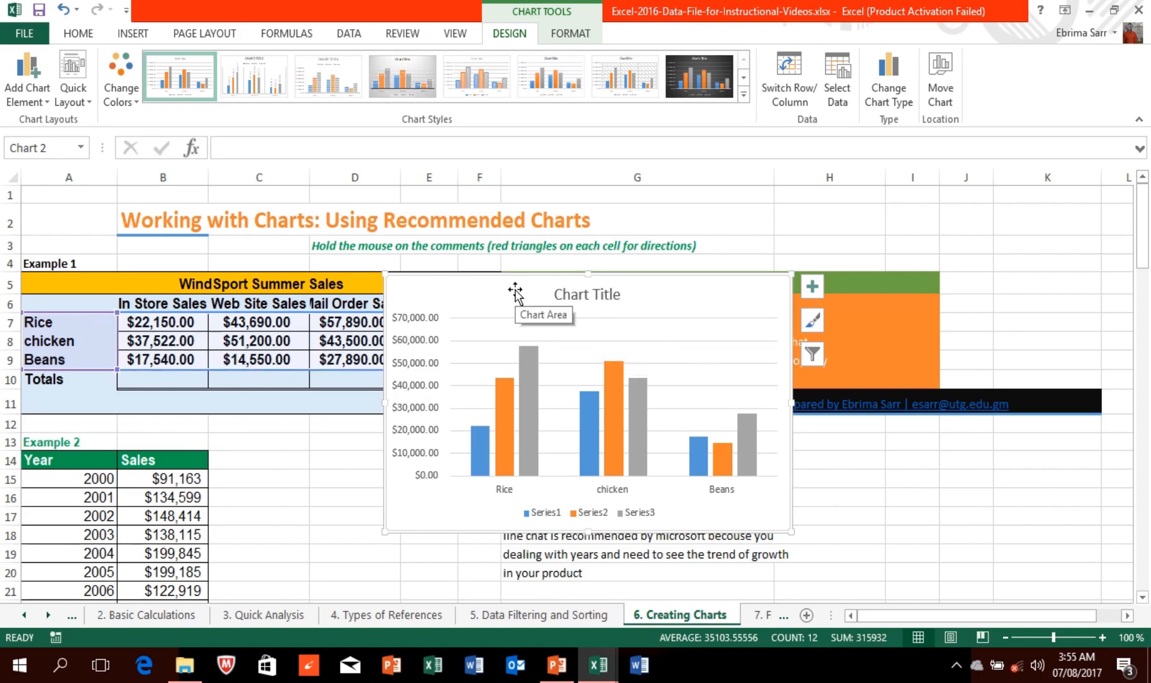
drag(516, 293, 678, 237)
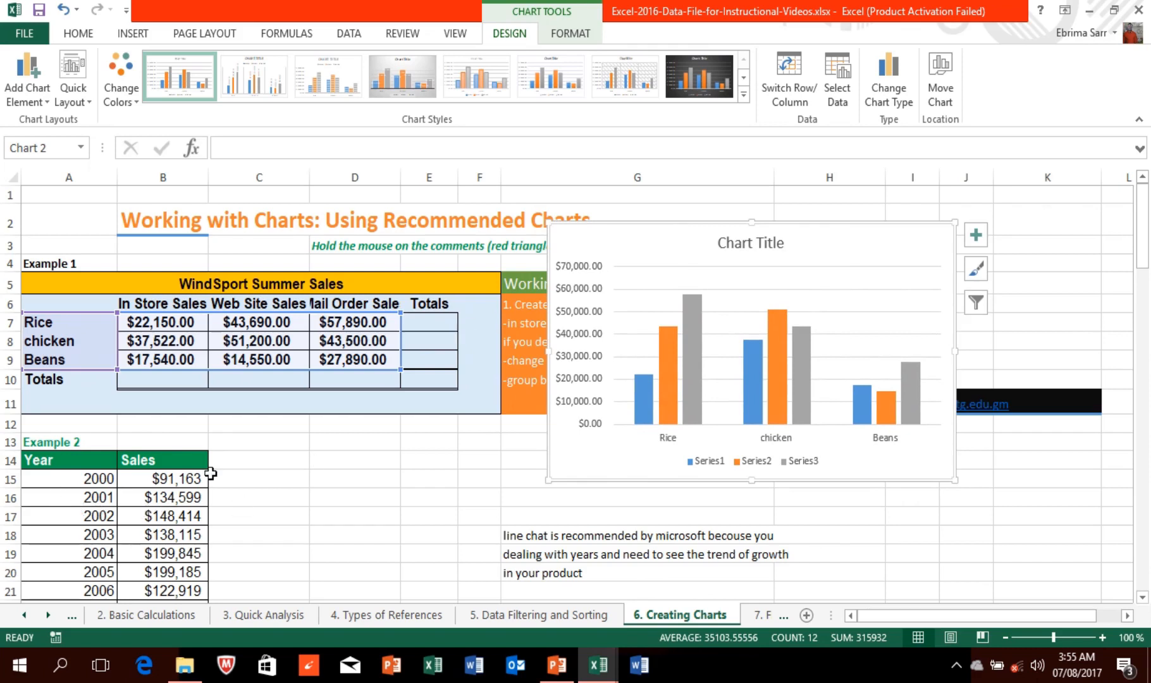
Step: Select Example 2's Year and Sales data A14:B27 and insert the recommended 2000–2012 line chart
drag(1146, 208, 1146, 248)
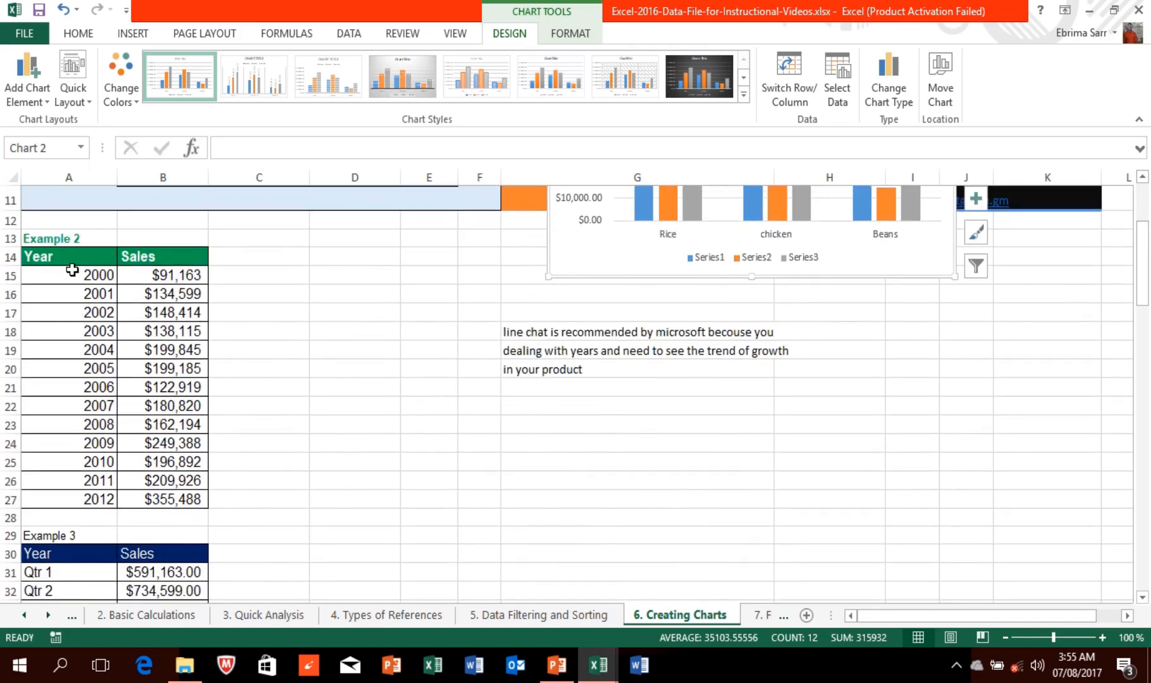
click(71, 259)
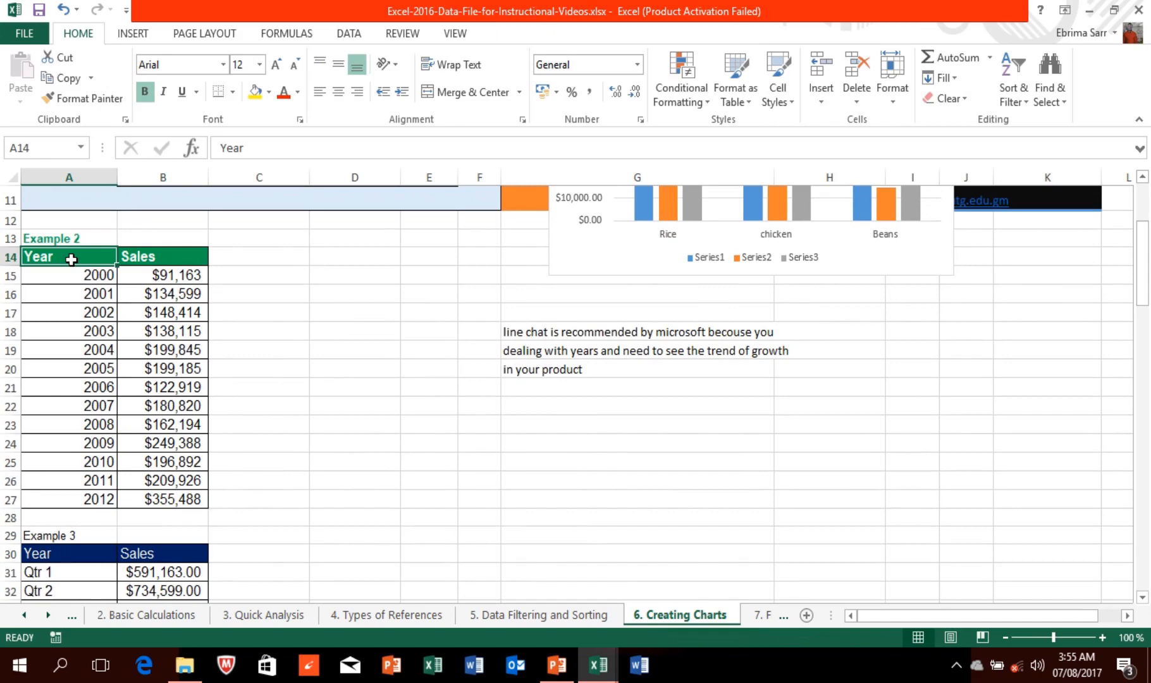
drag(72, 259, 182, 510)
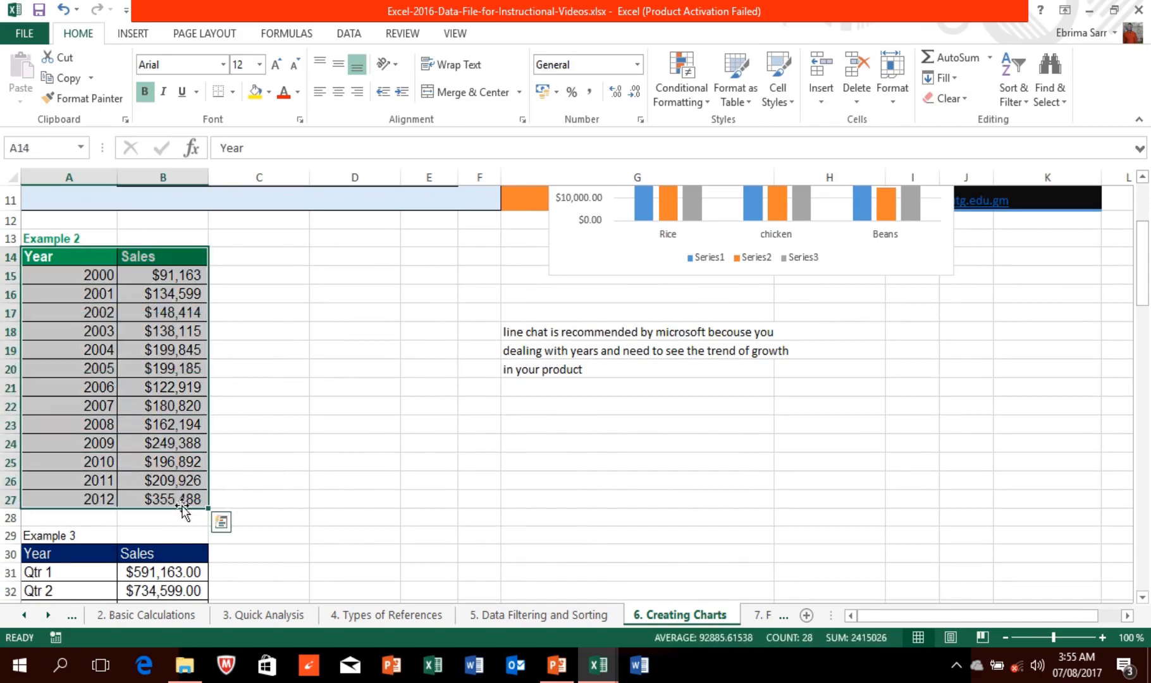
double_click(138, 13)
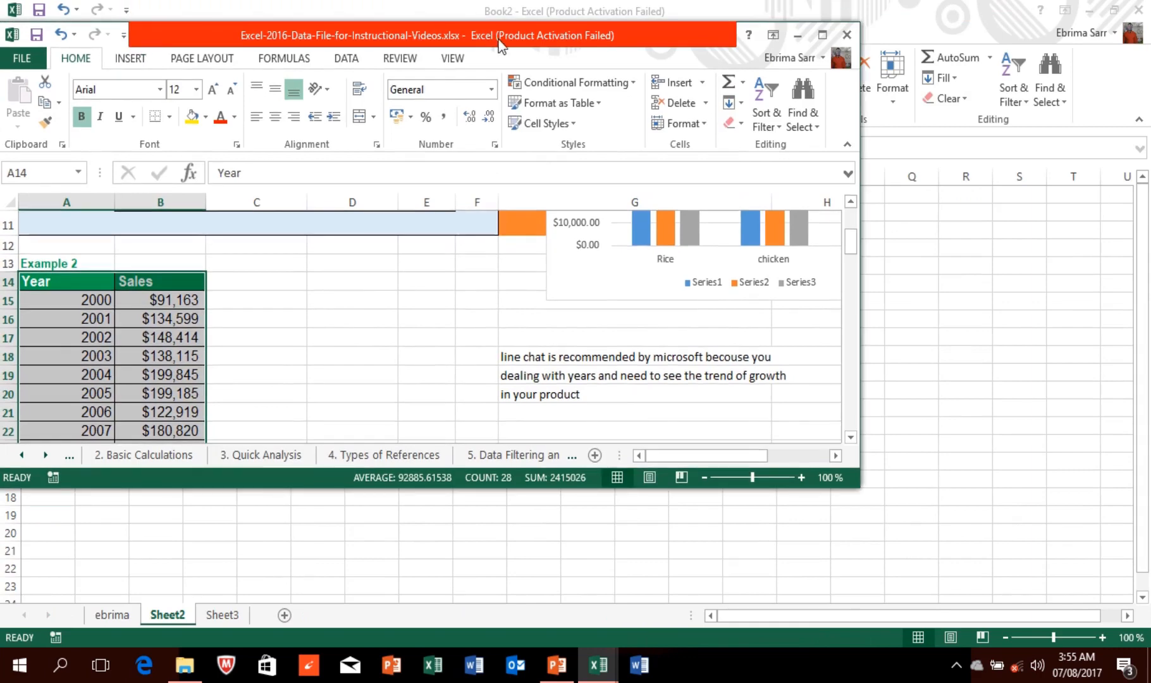
click(822, 36)
click(137, 36)
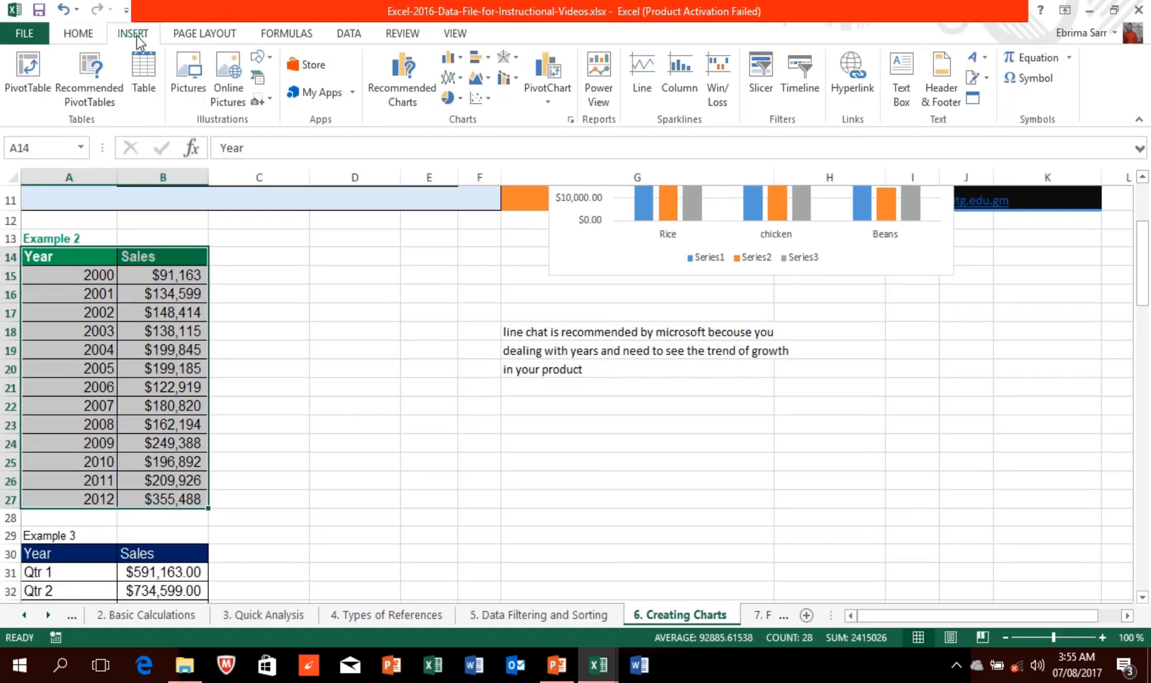
click(397, 83)
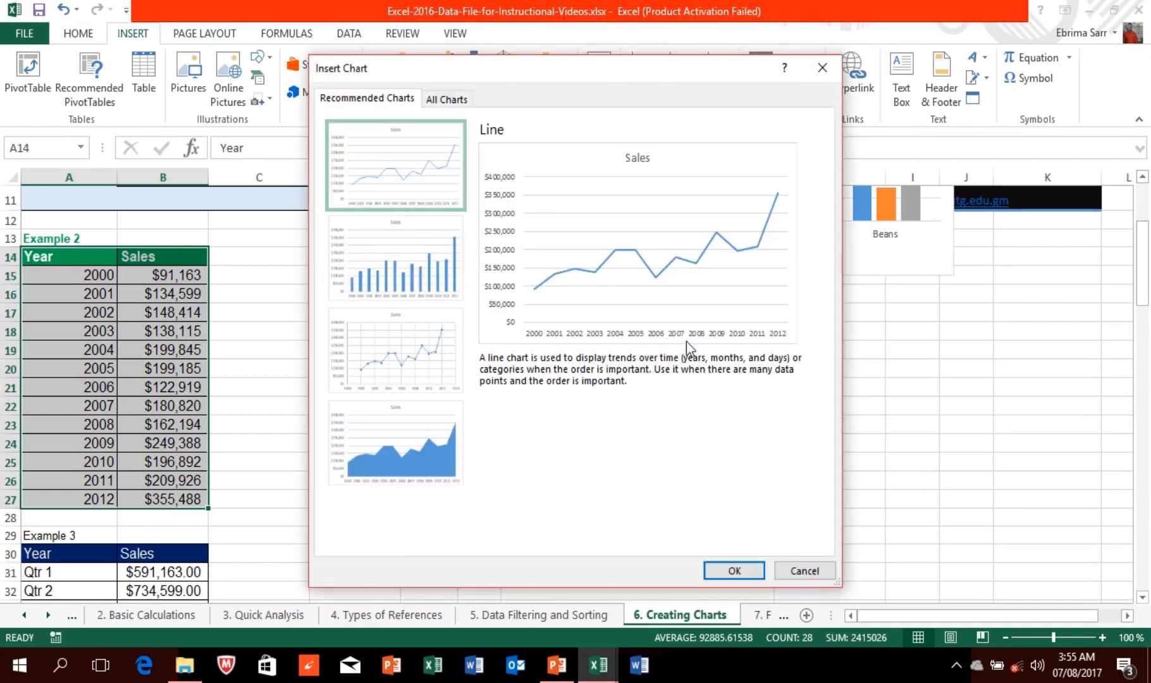
click(734, 570)
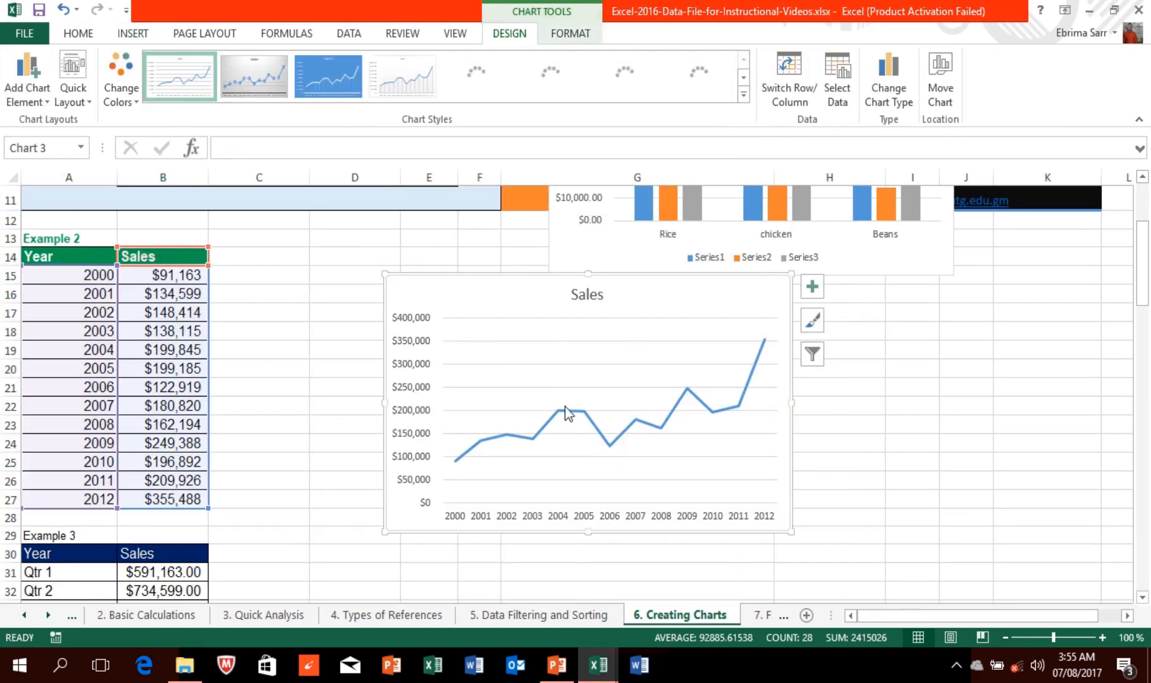
Step: Apply a blue-filled style with a white trend line and drop lines to the Sales line chart
click(323, 58)
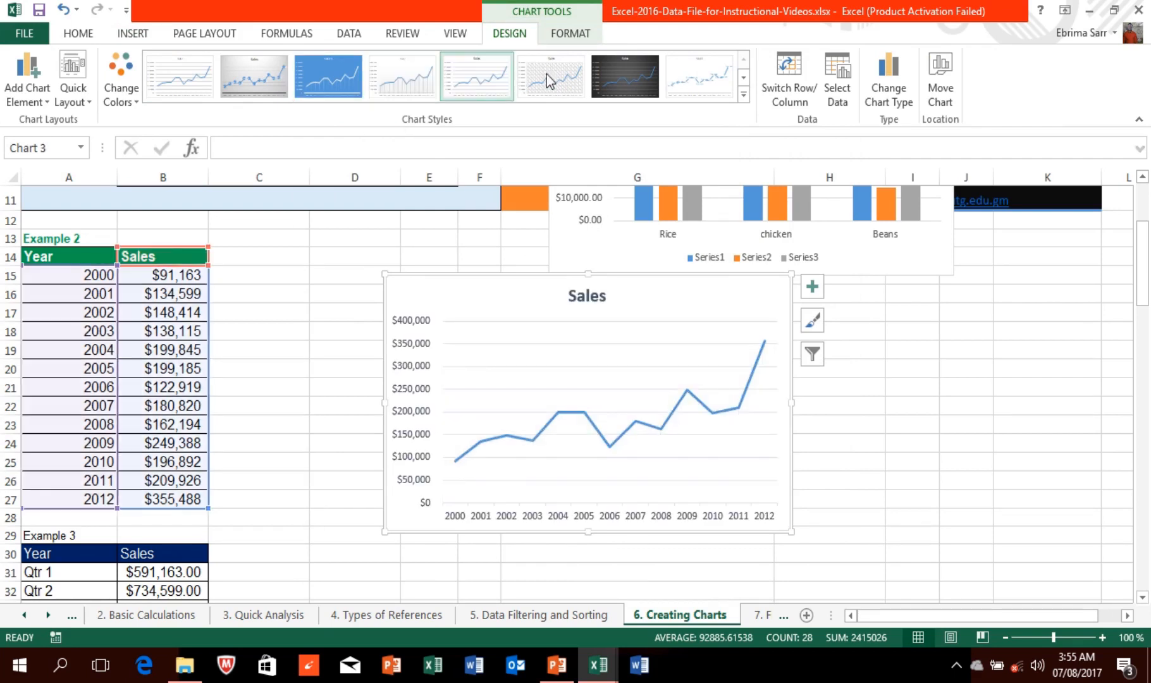
click(619, 71)
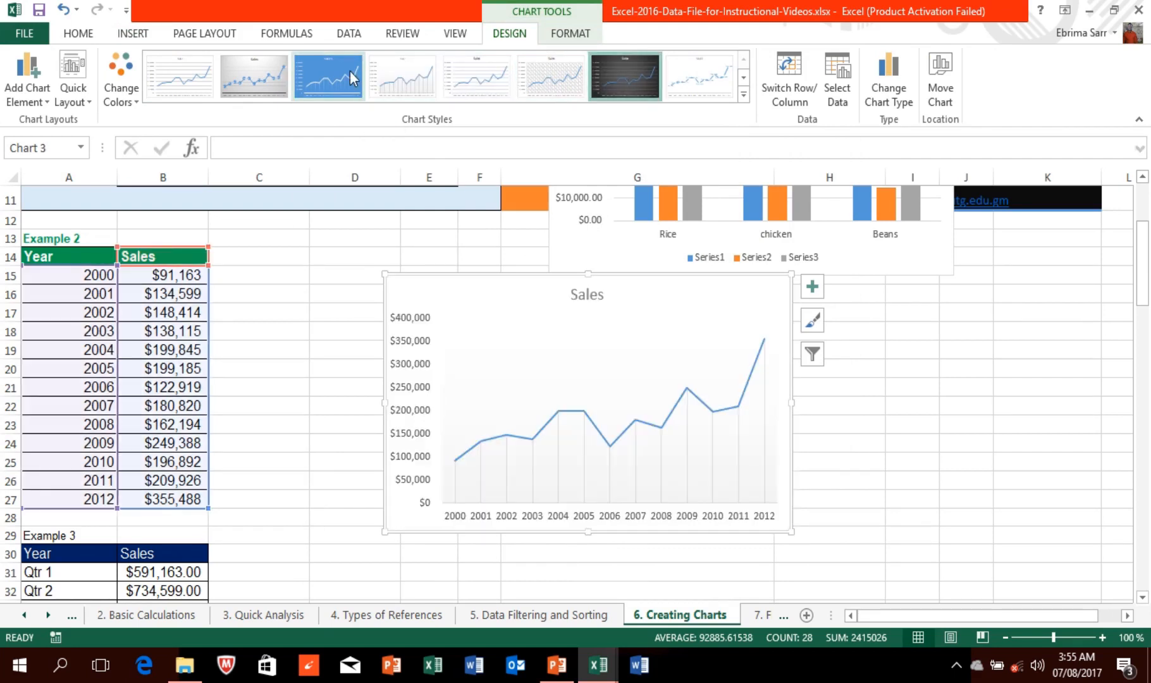
click(352, 78)
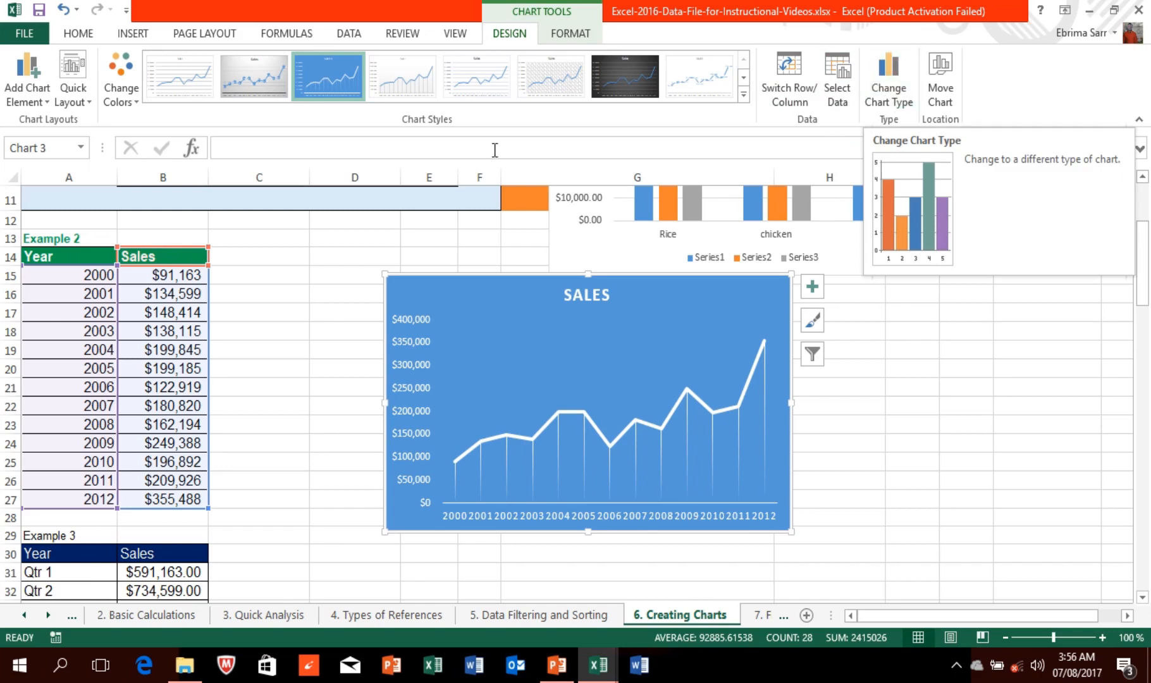
click(86, 97)
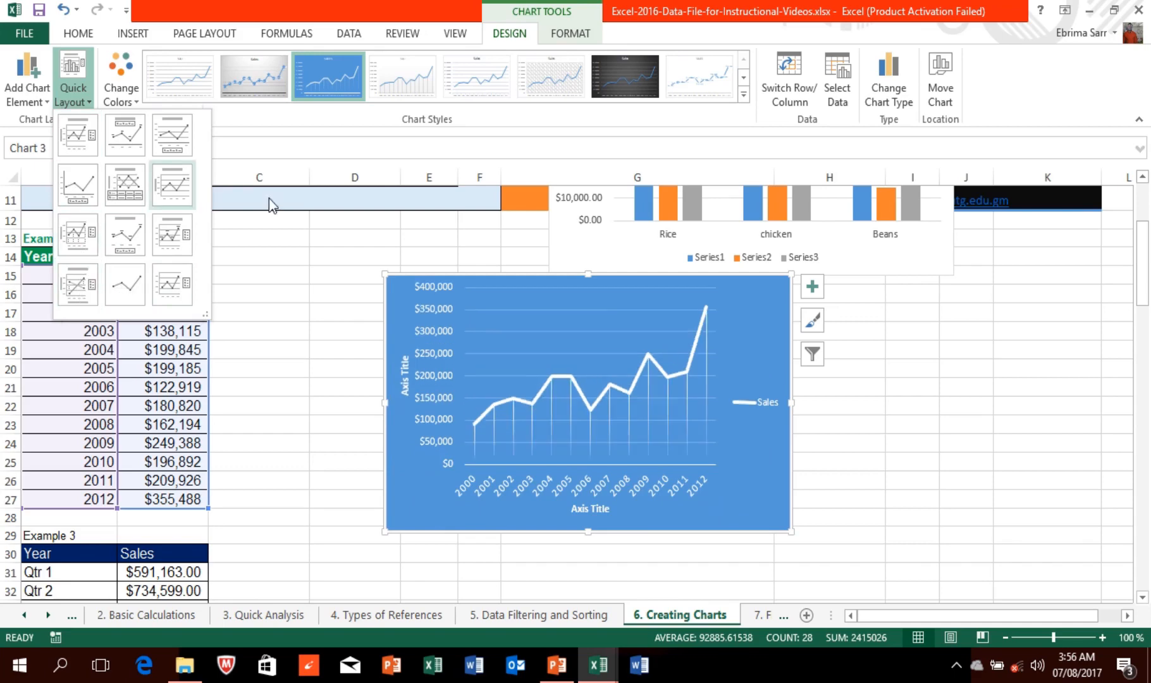
click(358, 520)
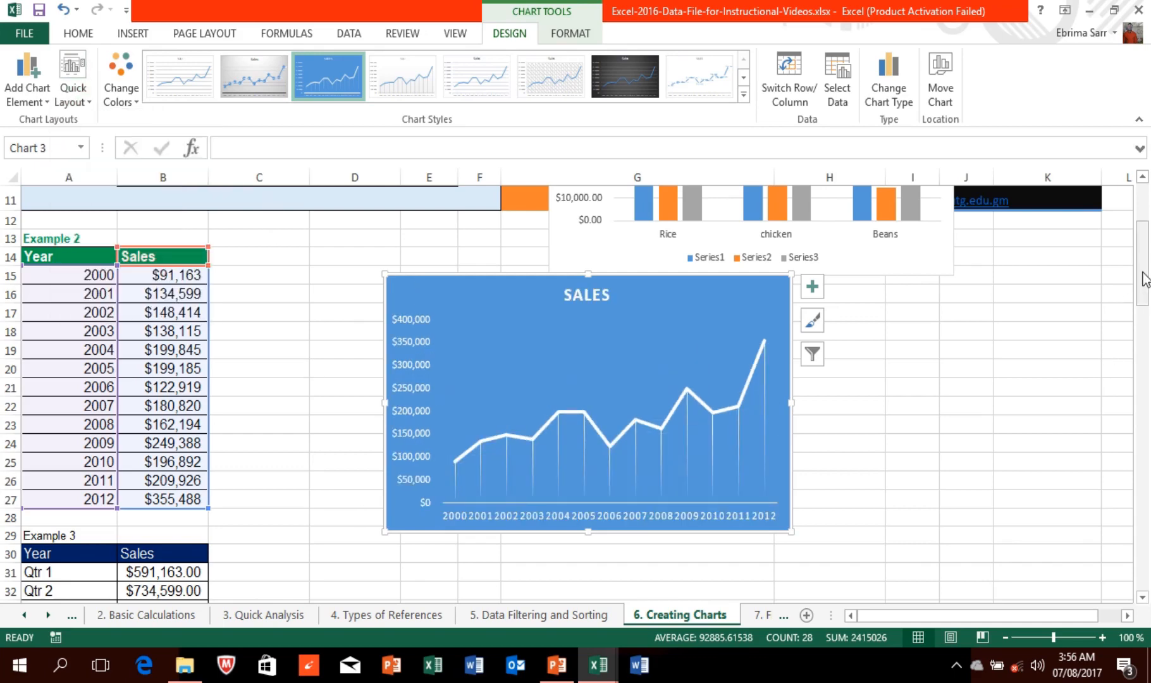
mouse_move(1142, 278)
mouse_down()
mouse_move(1148, 353)
mouse_move(1146, 299)
mouse_up()
Step: Select Example 3's Qtr 1–Qtr 4 sales A31:B34 and insert the recommended clustered column chart
drag(73, 302, 162, 355)
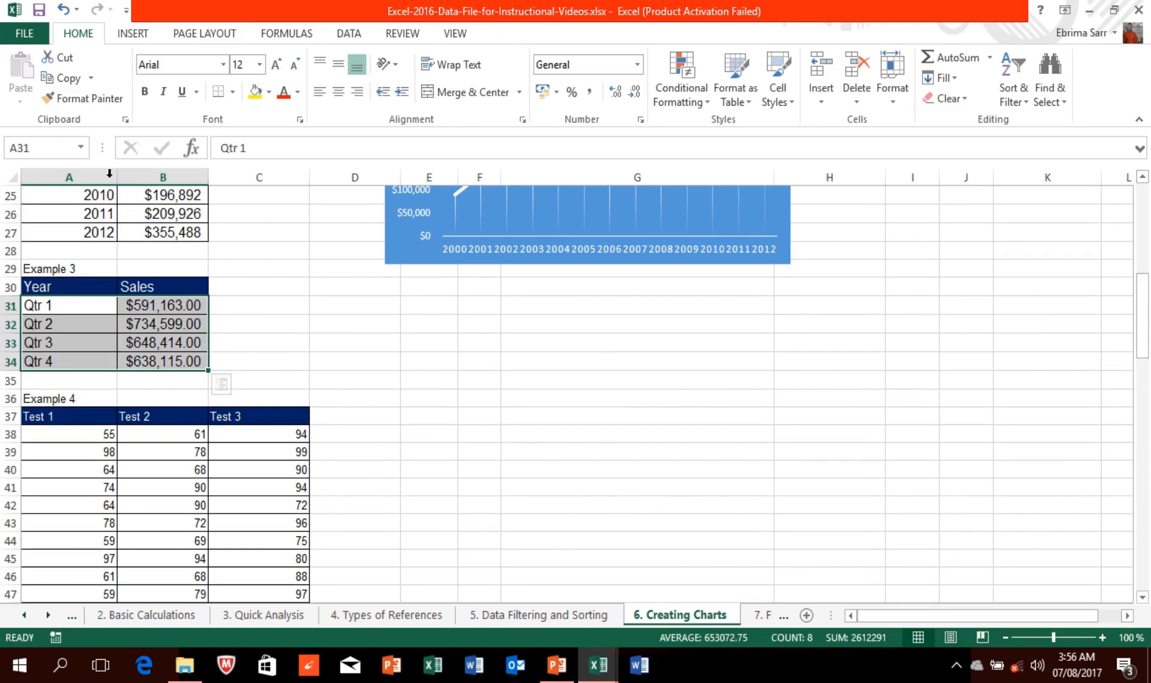
click(120, 34)
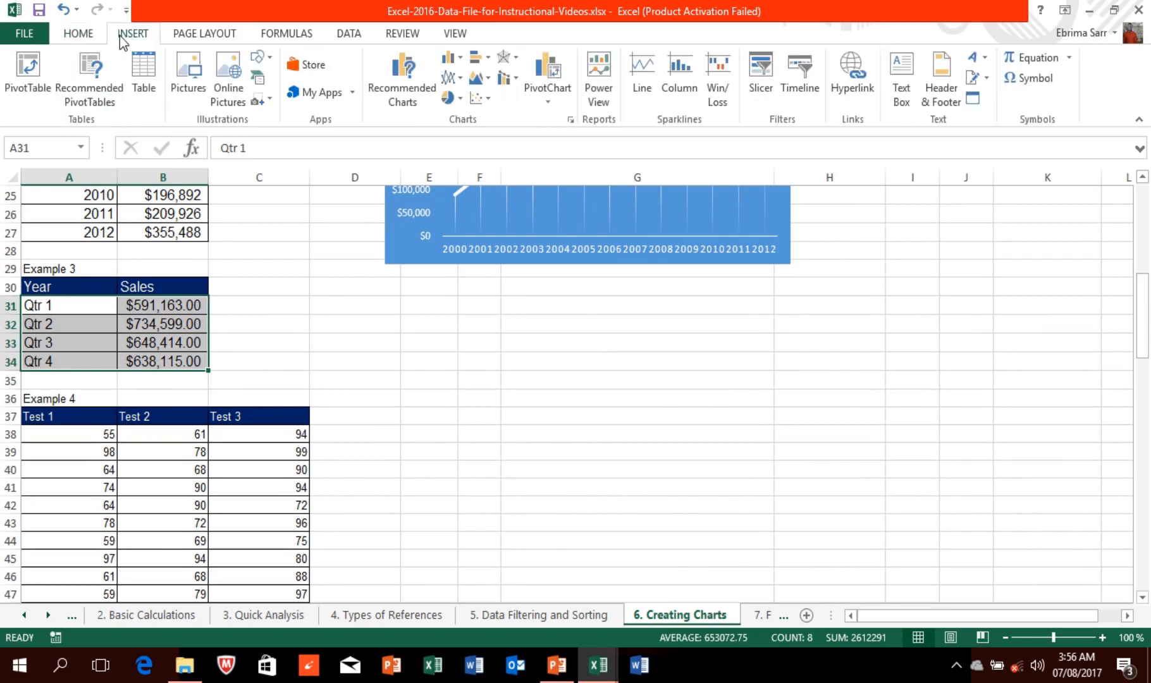
click(412, 61)
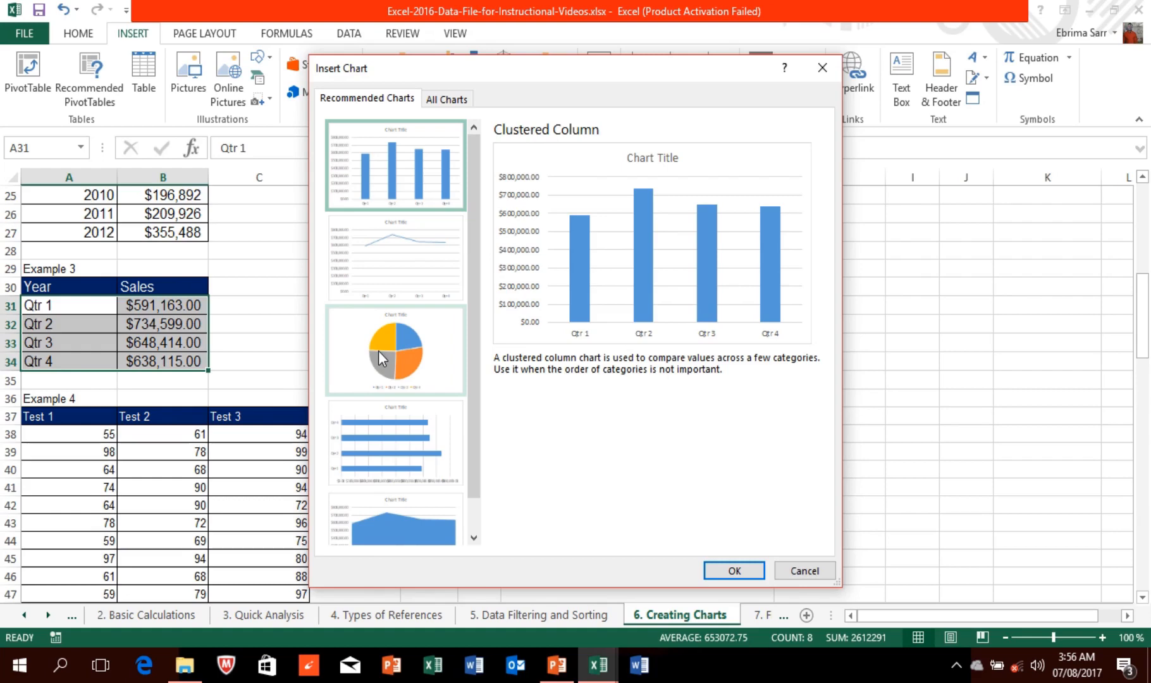
click(724, 568)
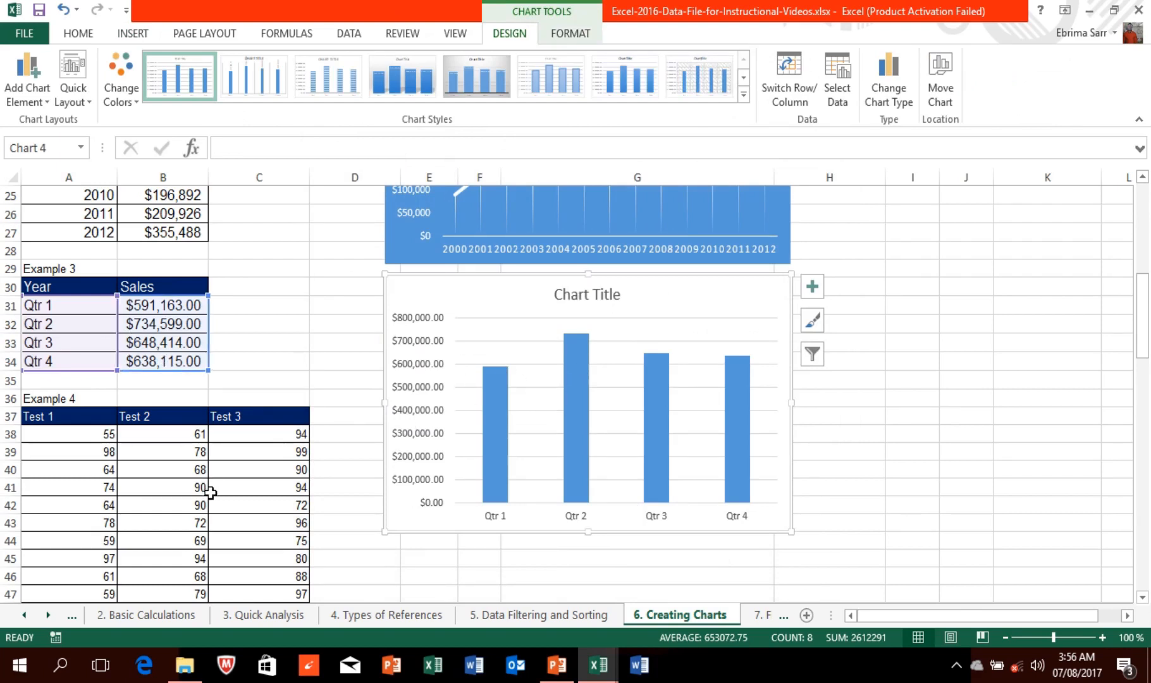
click(56, 415)
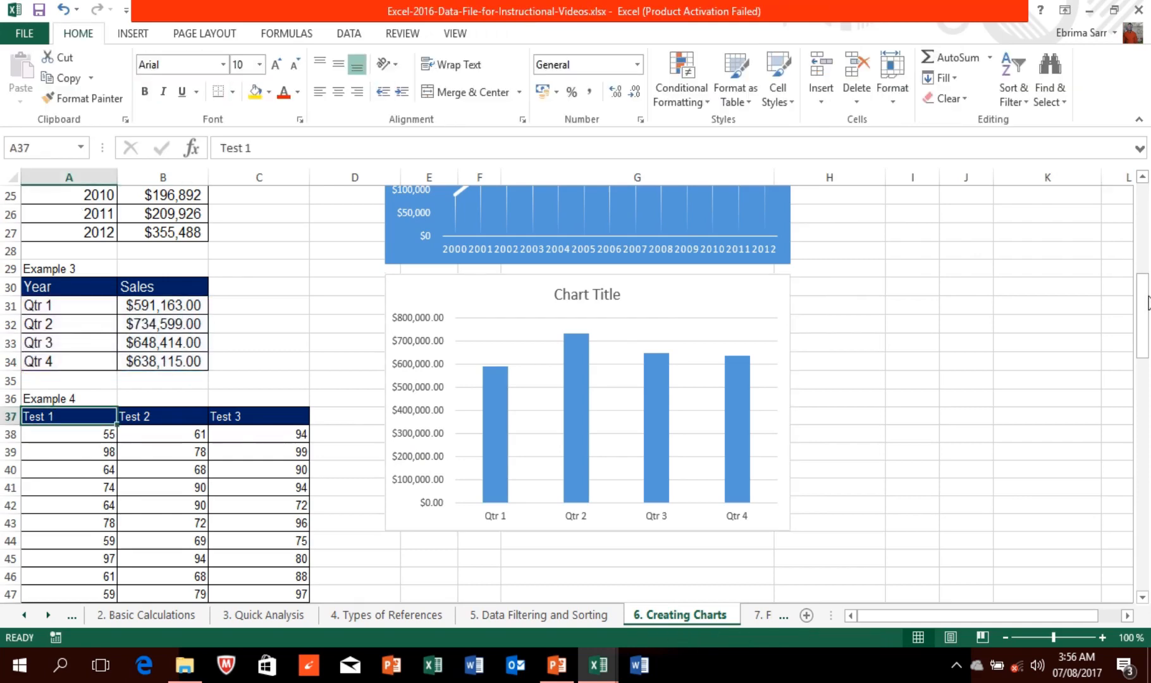
Step: Select the whole Example 4 score table and preview recommended charts, closing without inserting
drag(1148, 302, 1147, 379)
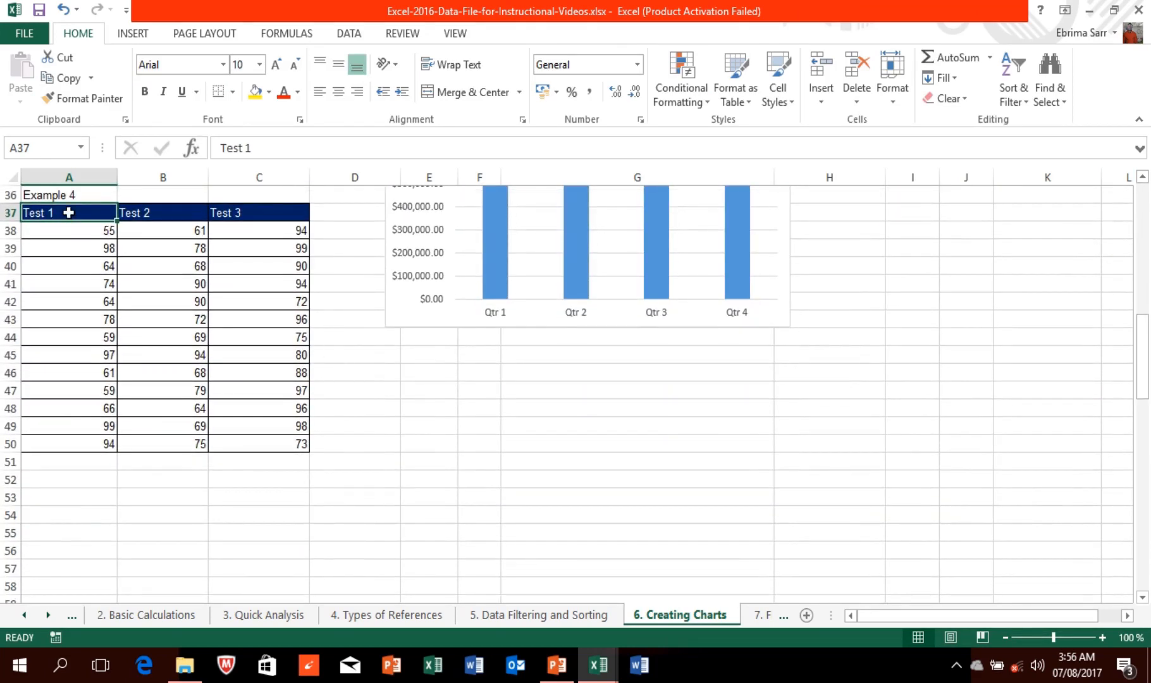
drag(69, 213, 269, 450)
click(130, 35)
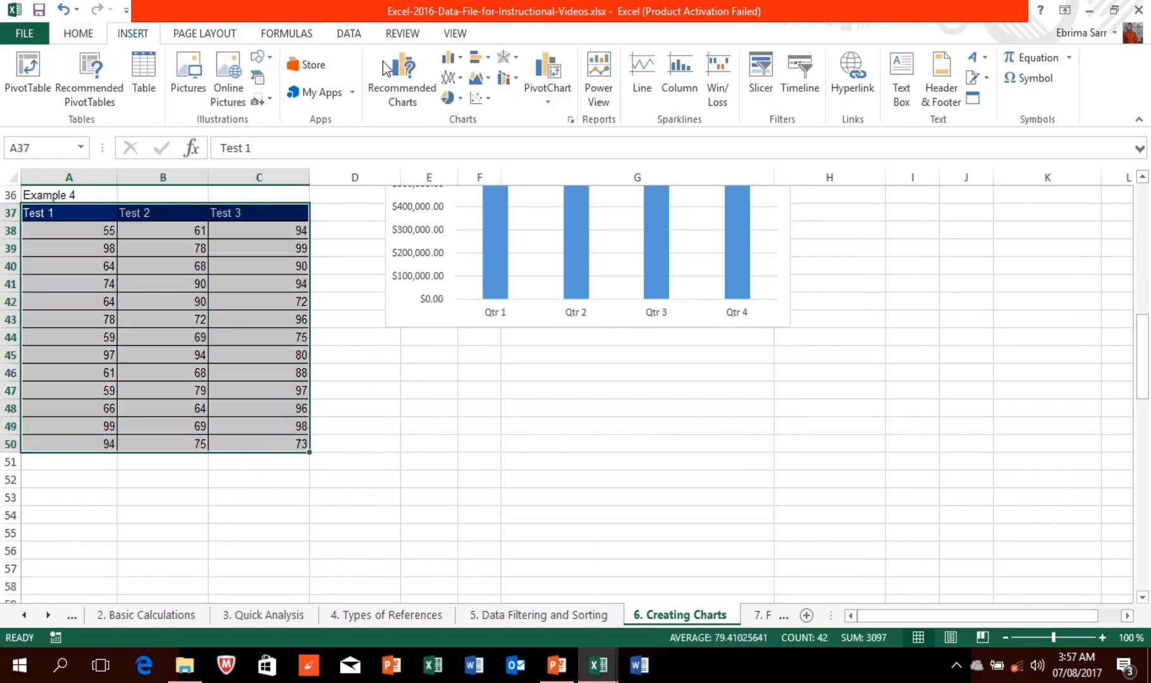
click(402, 70)
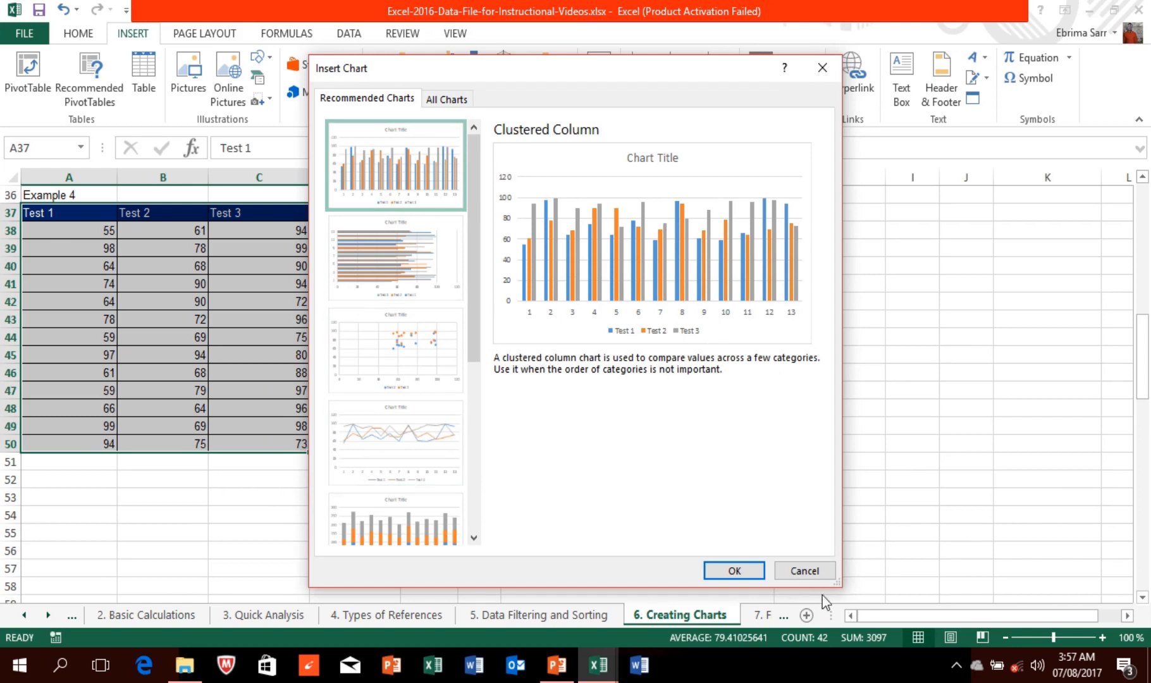
click(803, 571)
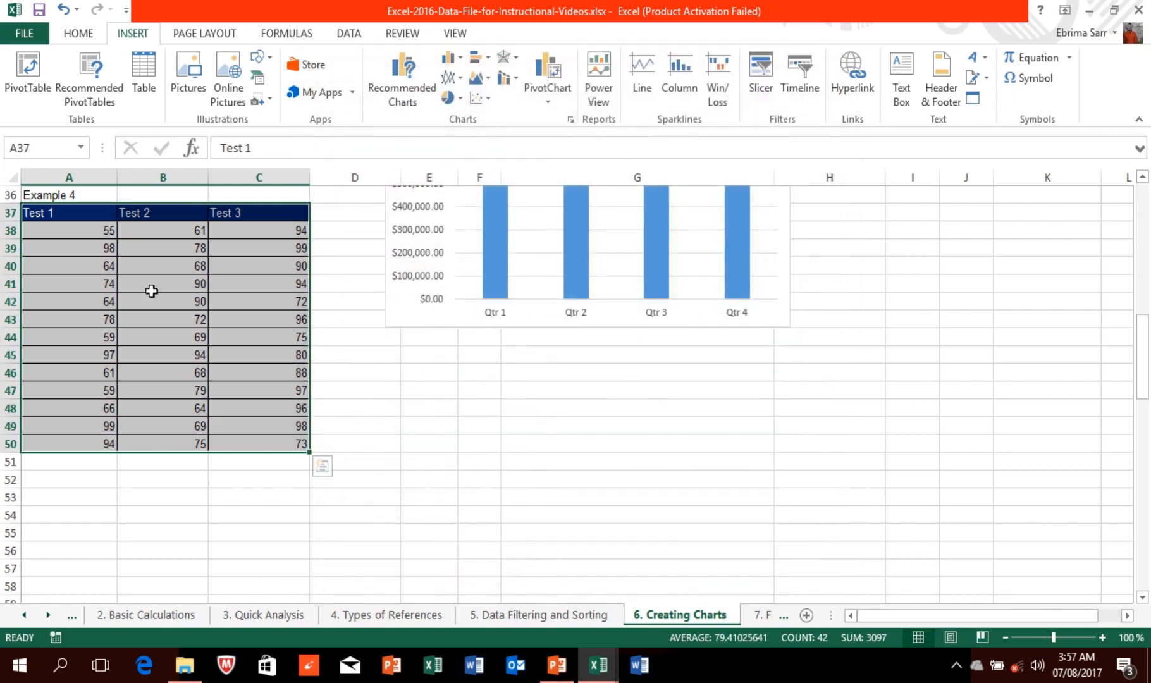
Step: Select Test 1 scores A37:A50 and Ctrl-add Test 3 scores C37:C50
click(71, 216)
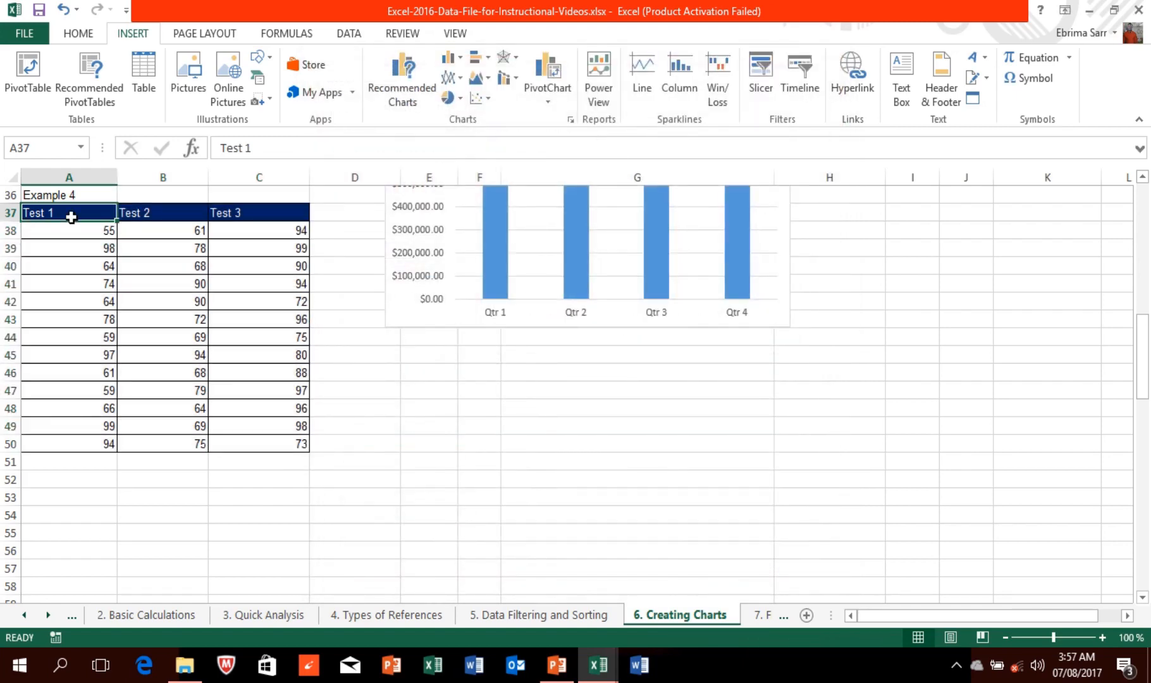
click(63, 196)
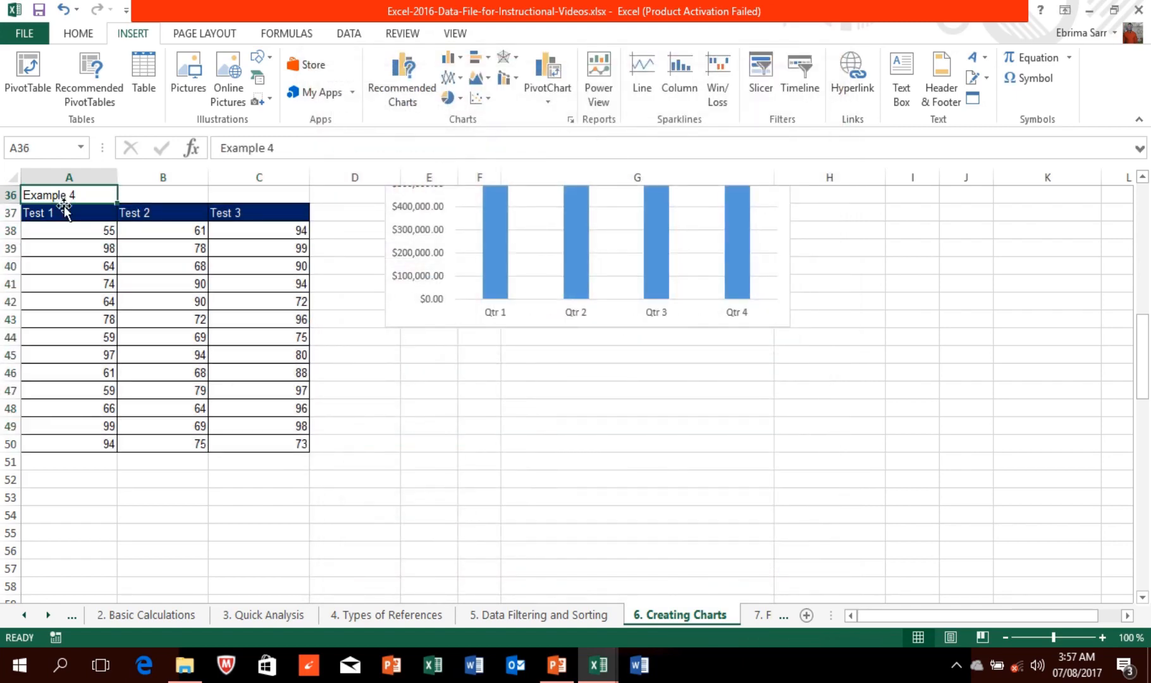
click(64, 212)
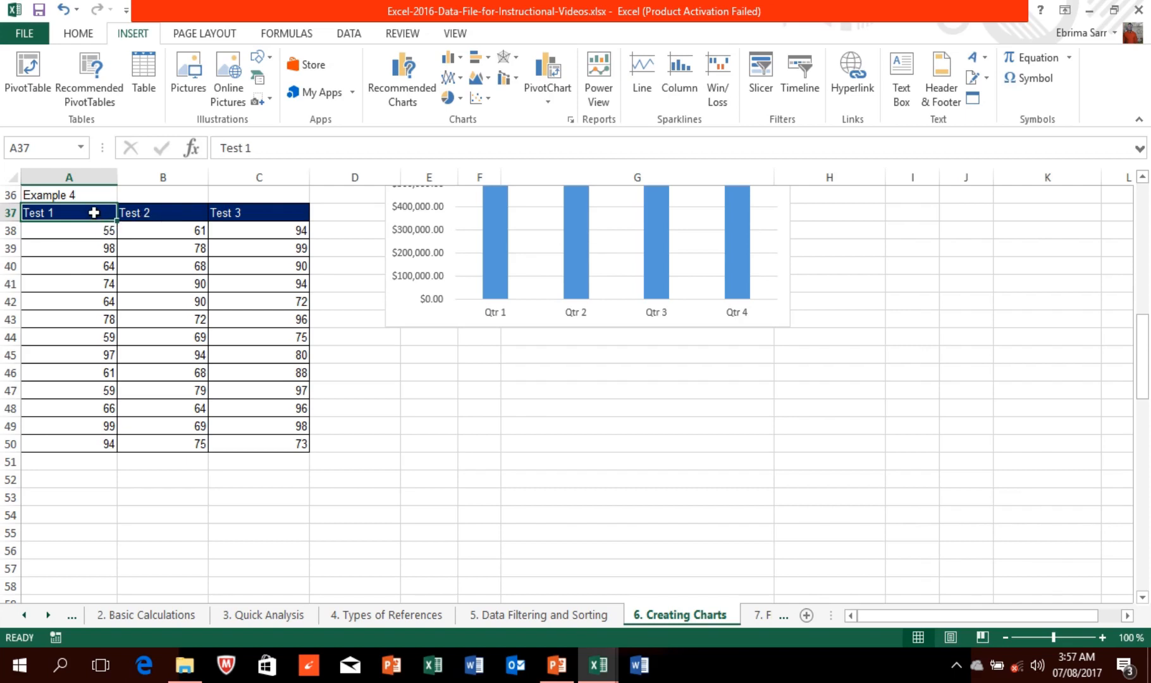
key(ctrl+Down)
key(ctrl+Down)
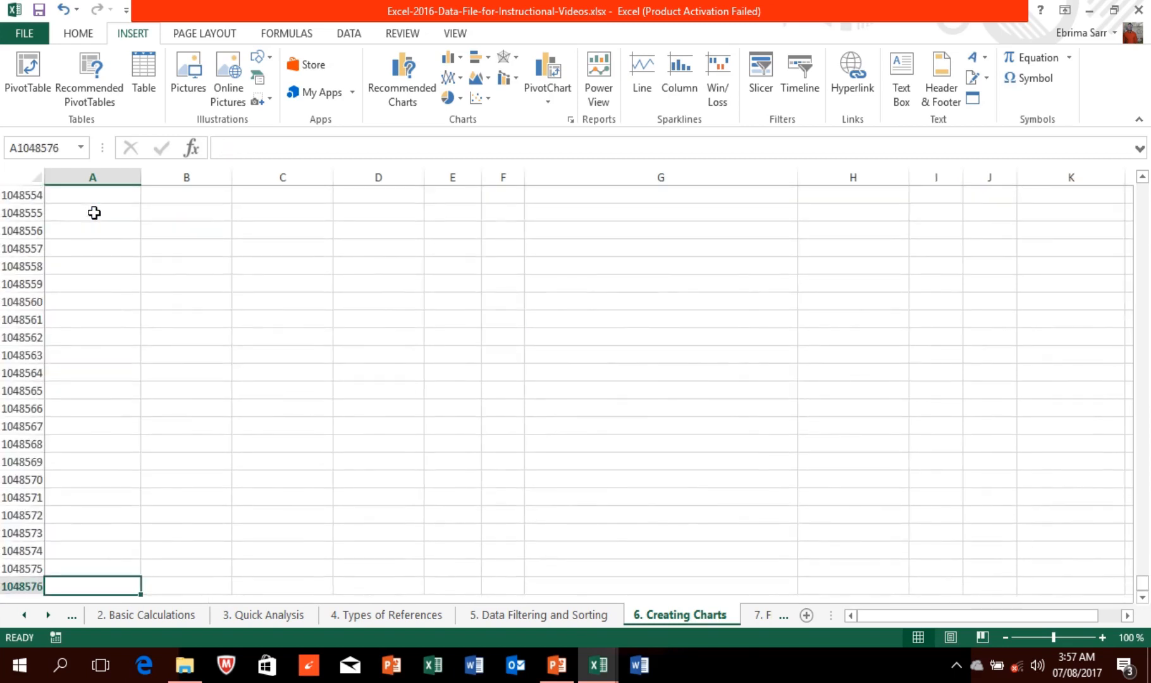
click(1141, 303)
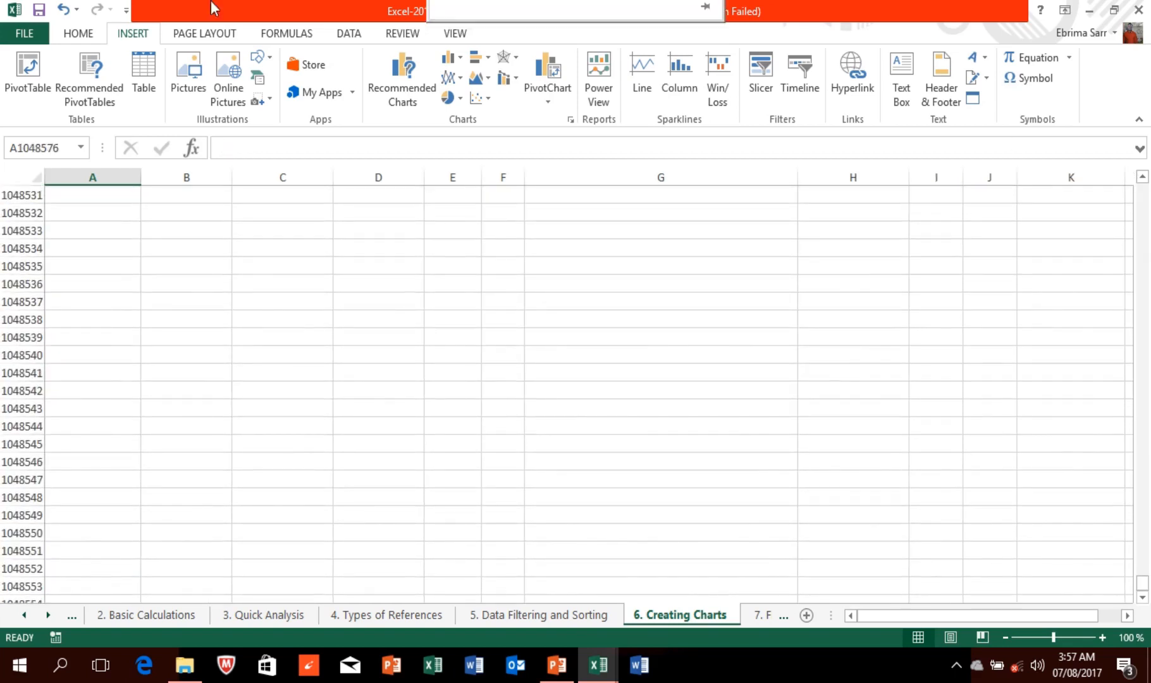
click(454, 45)
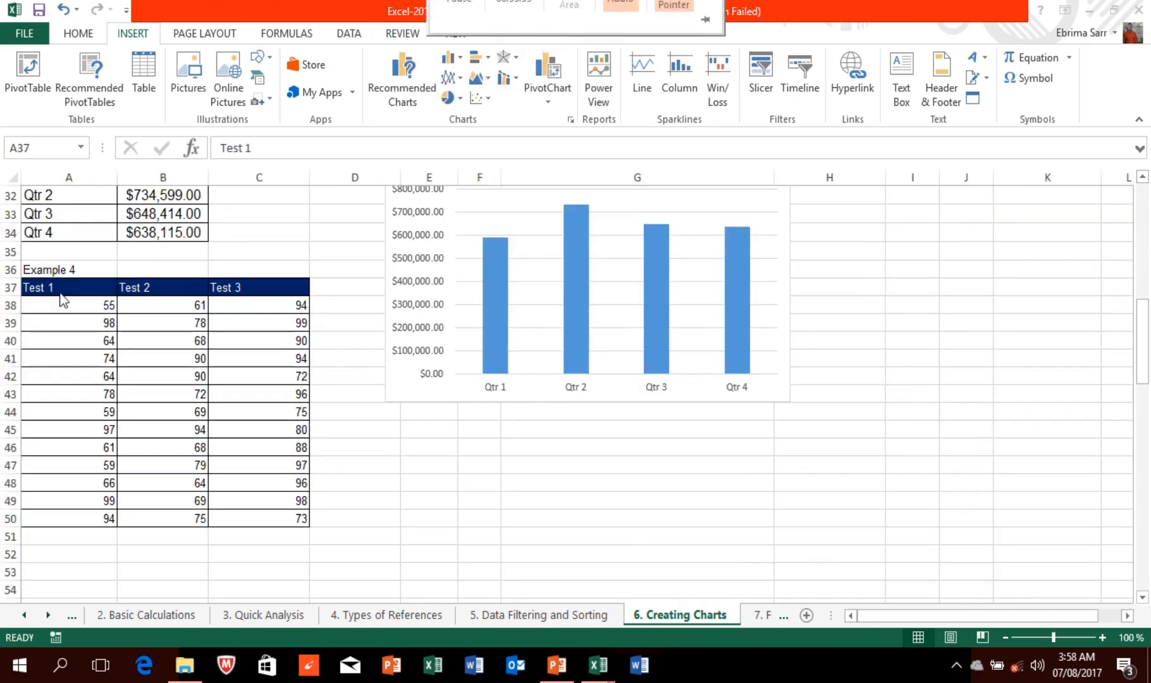
click(43, 282)
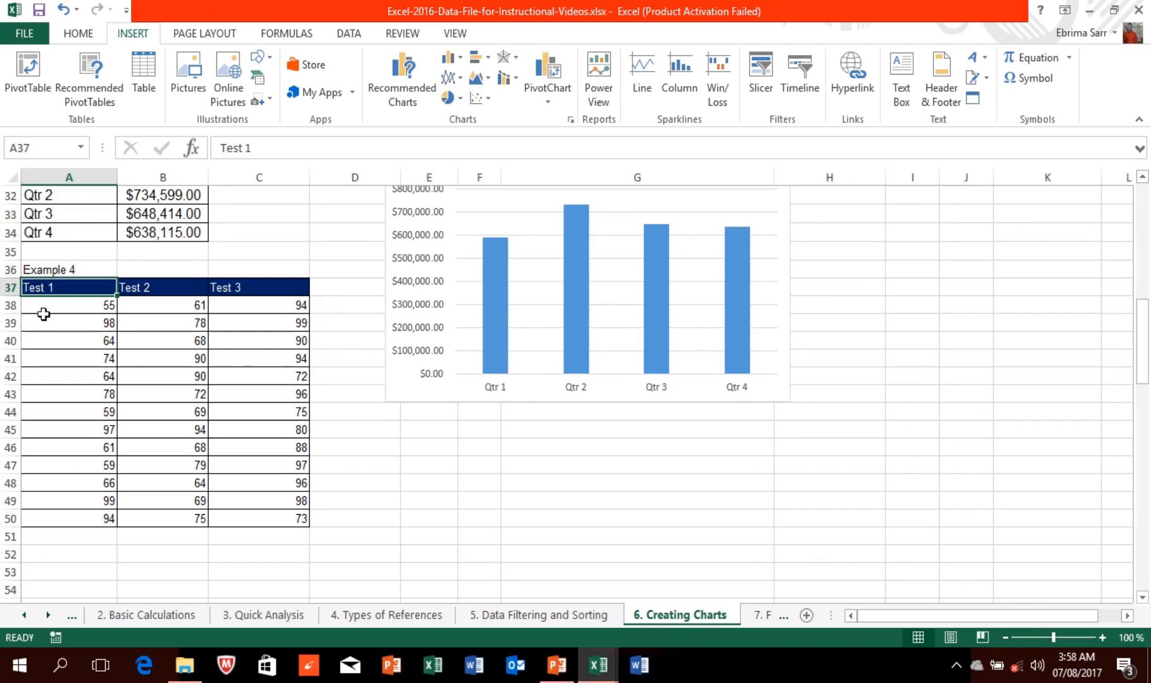
drag(42, 287, 59, 527)
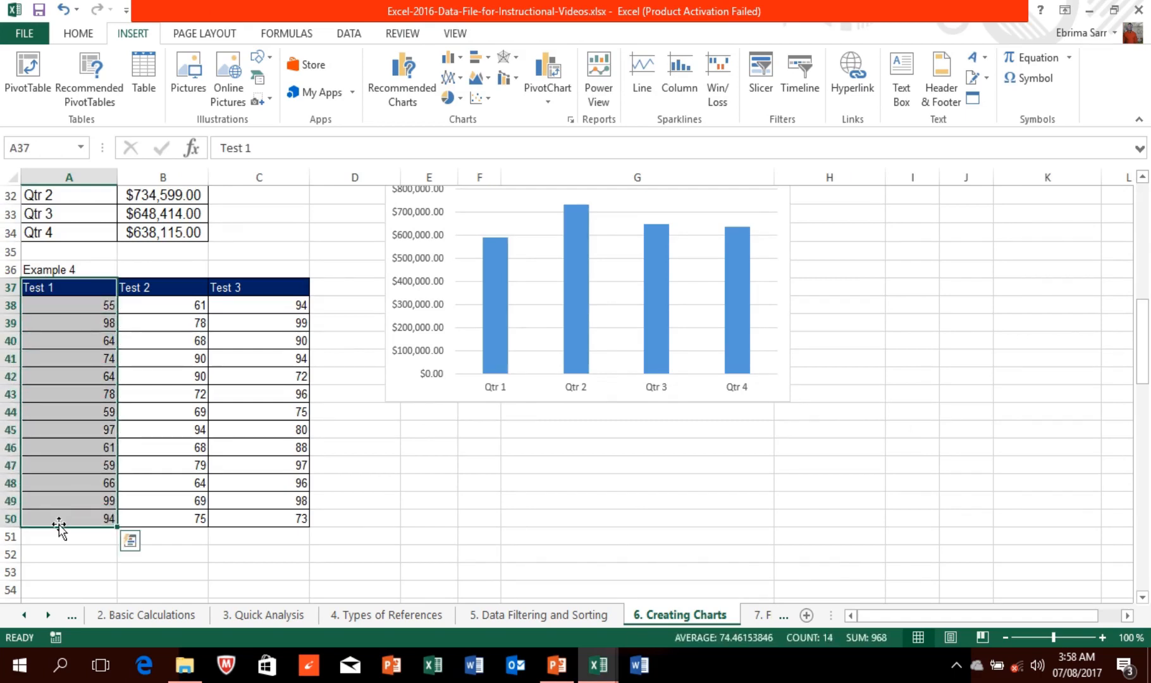
ctrl+click(239, 285)
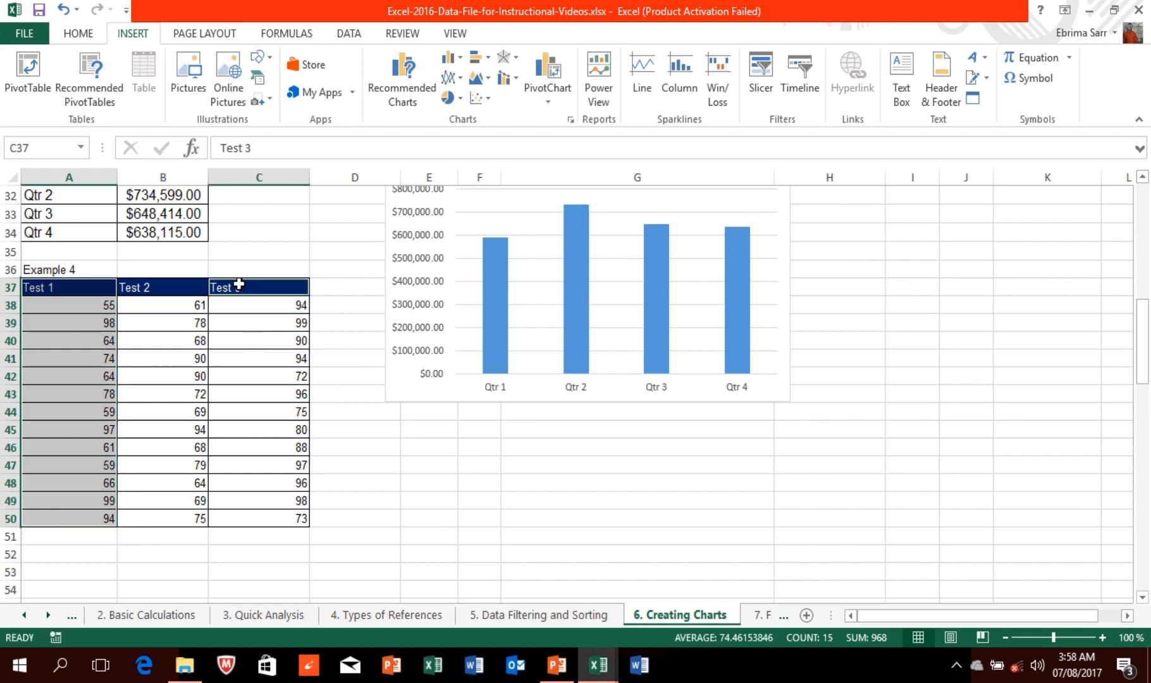
drag(215, 269, 229, 524)
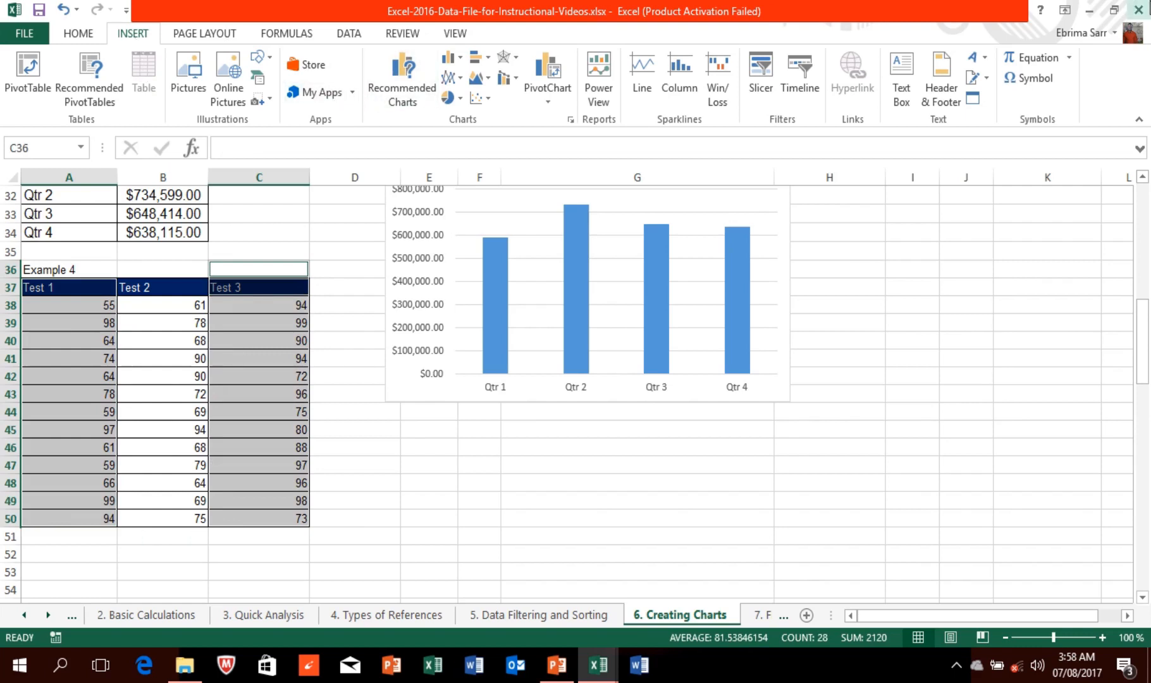
mouse_move(1149, 1)
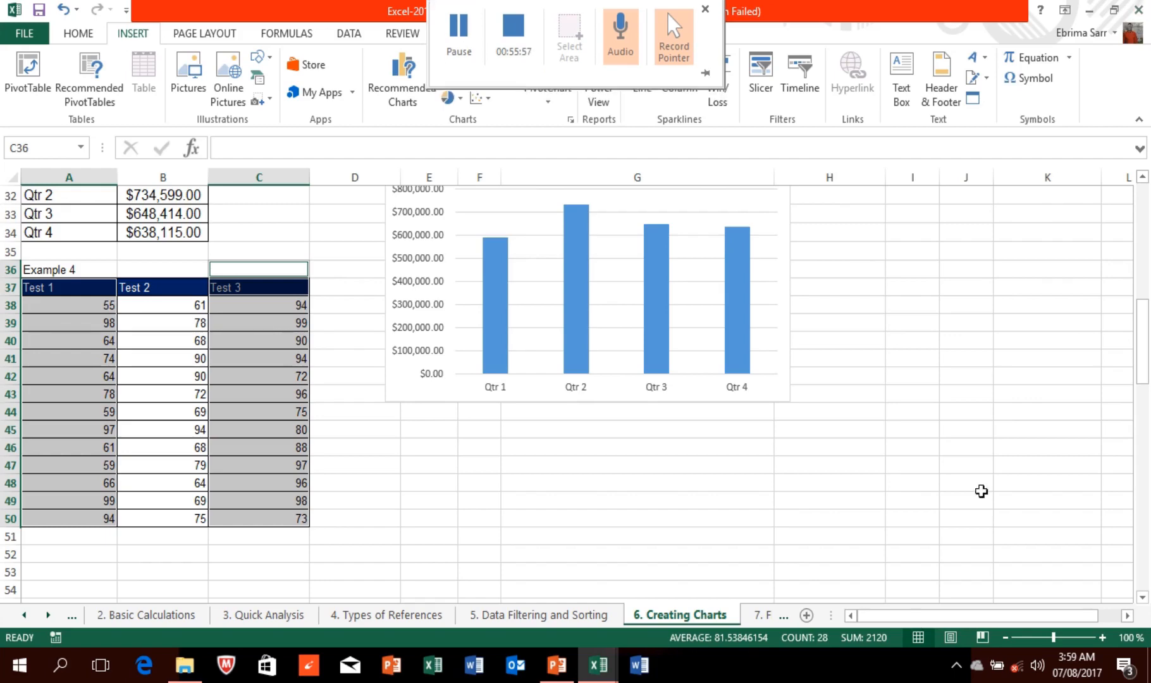
Step: Open Recommended Charts for the Test 1 and Test 3 scores and preview the Line chart
click(407, 73)
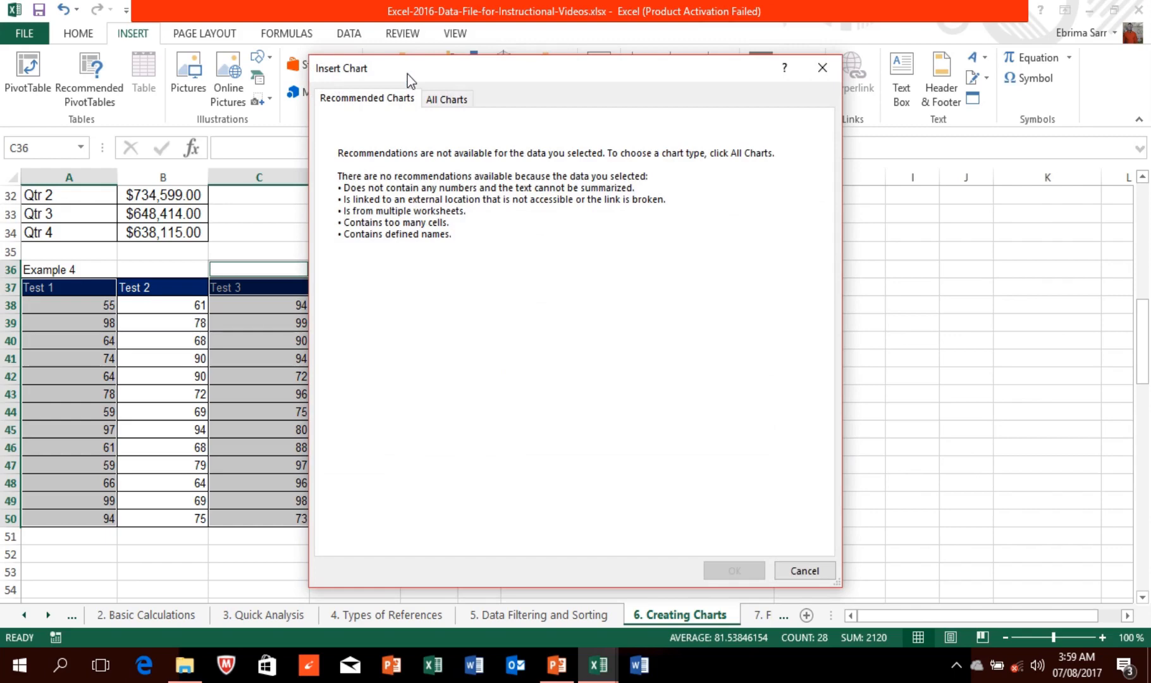
click(822, 68)
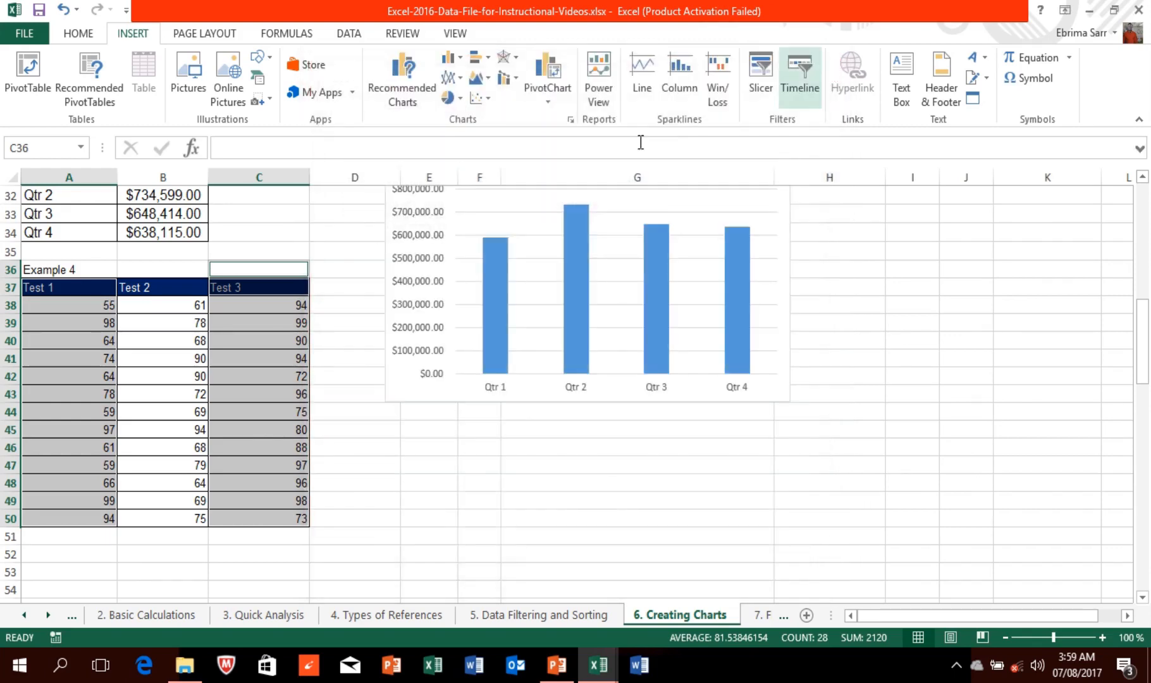
click(251, 282)
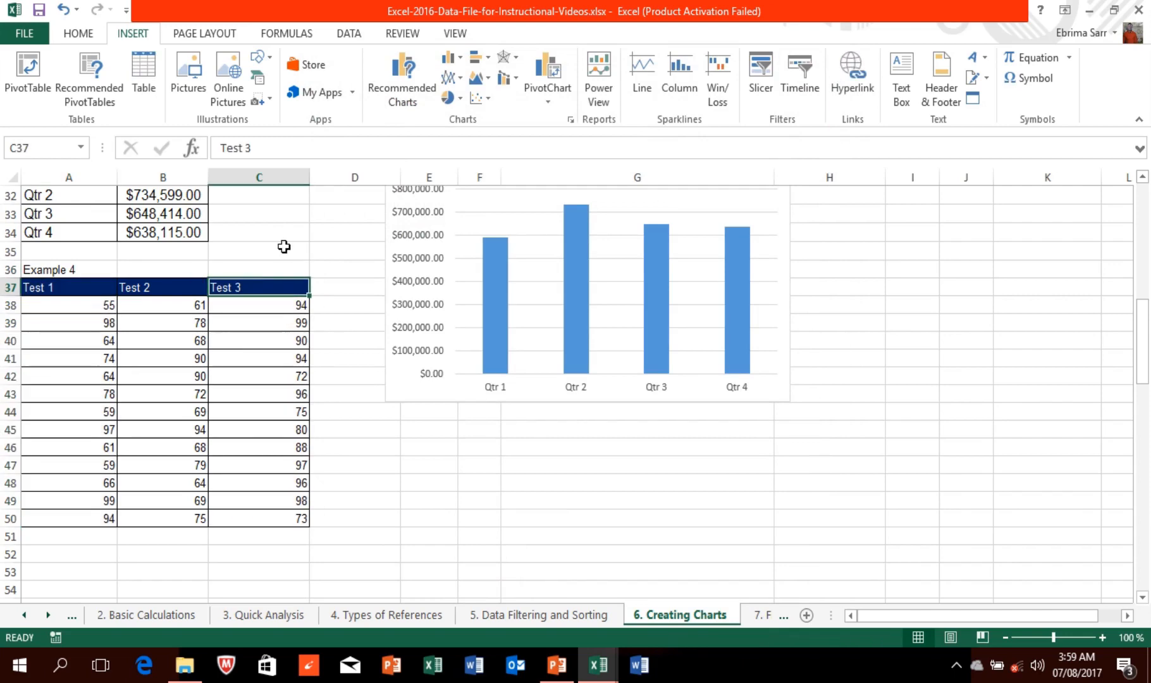
mouse_move(365, 10)
click(459, 35)
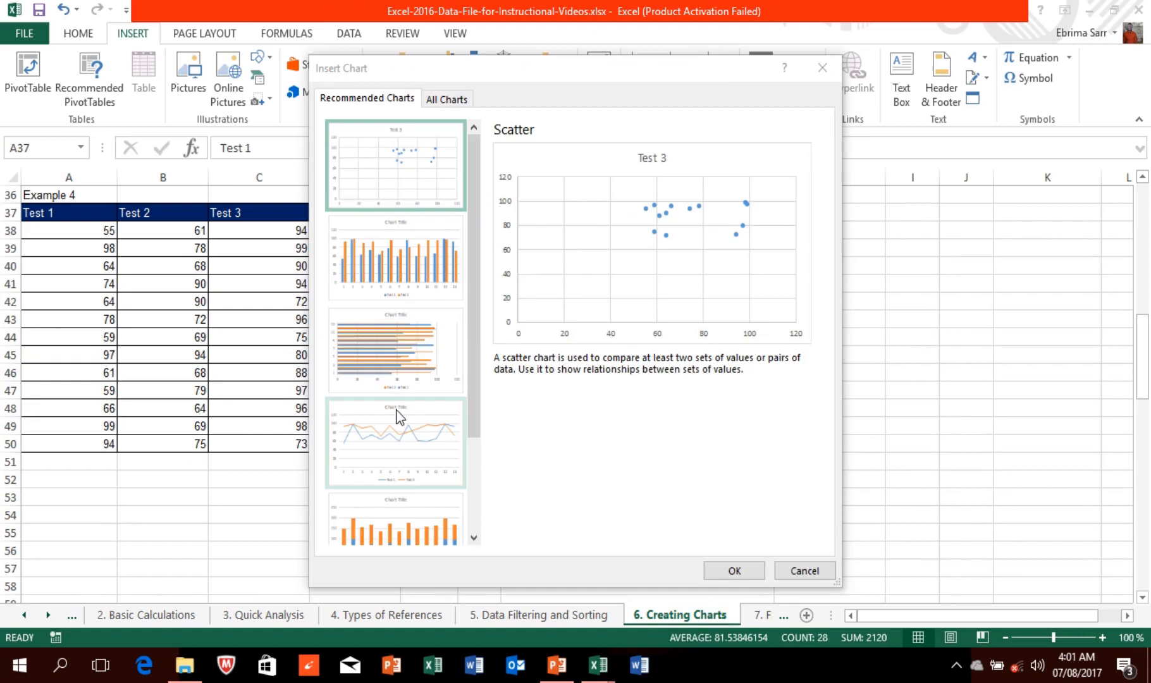
click(399, 418)
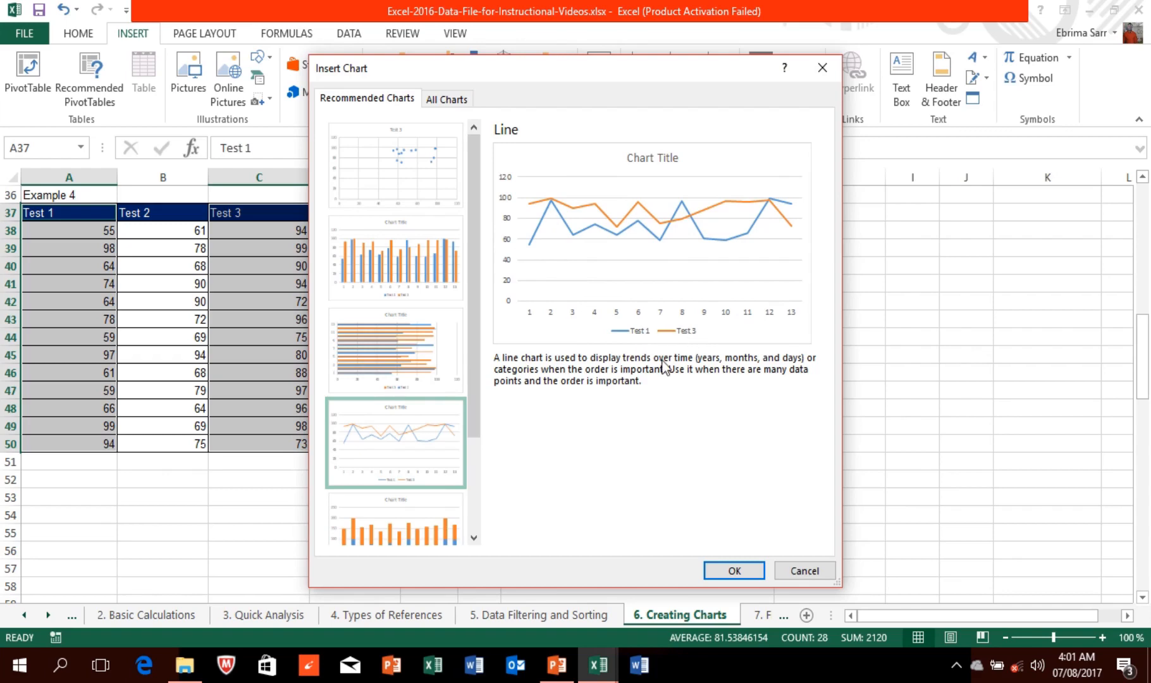
Step: Insert the Test 1/Test 3 line chart with dark Style 6, then go to '7. Flash Fill Data'
click(730, 570)
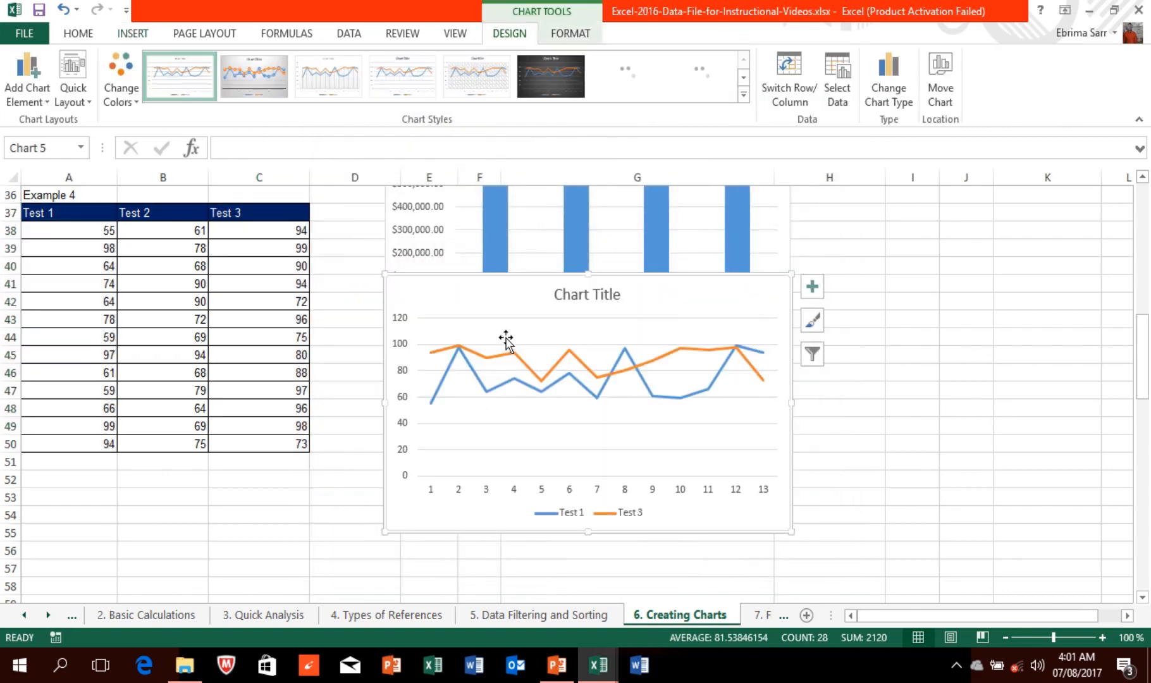
click(264, 81)
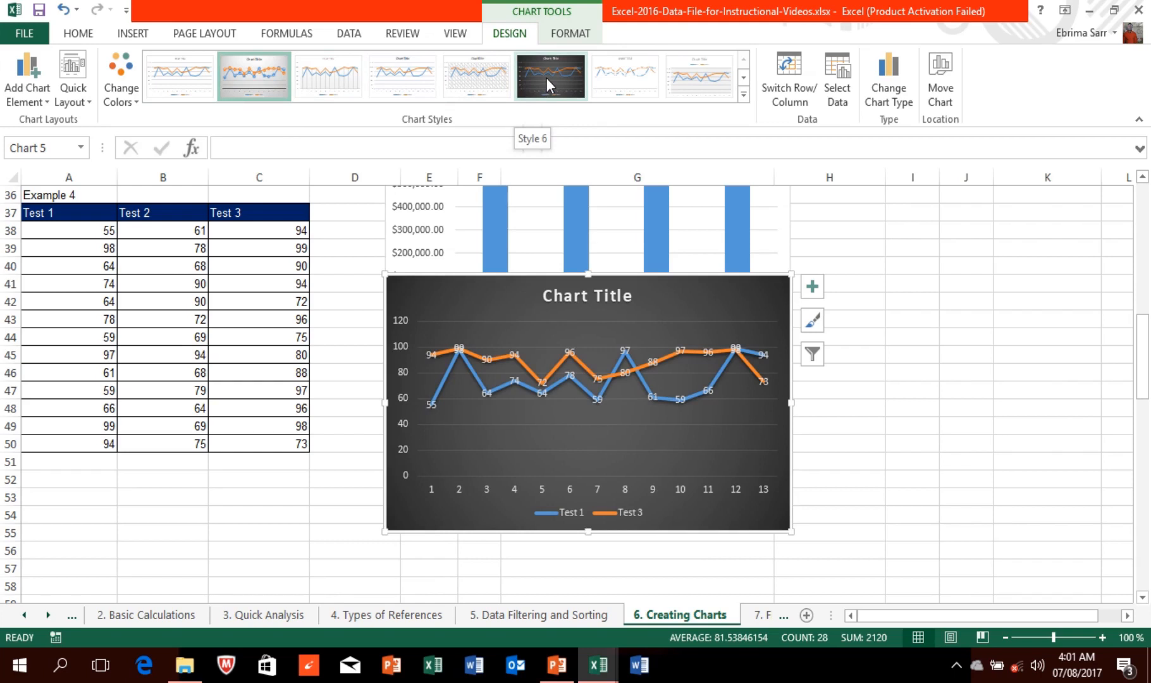
click(543, 71)
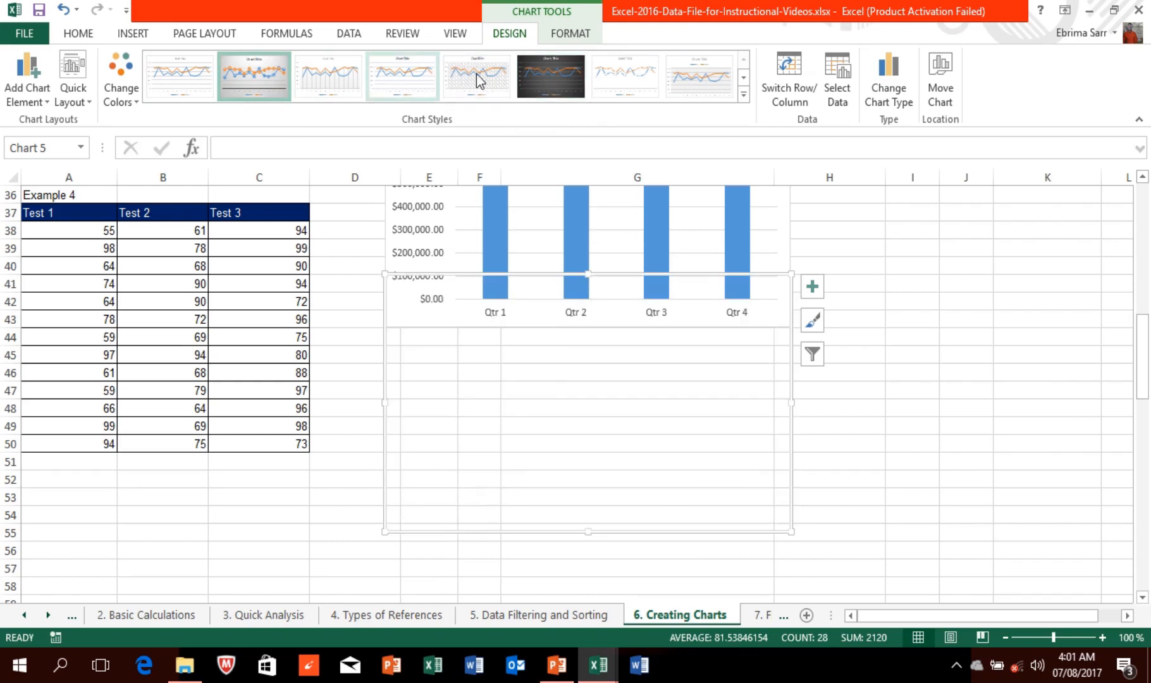
click(559, 78)
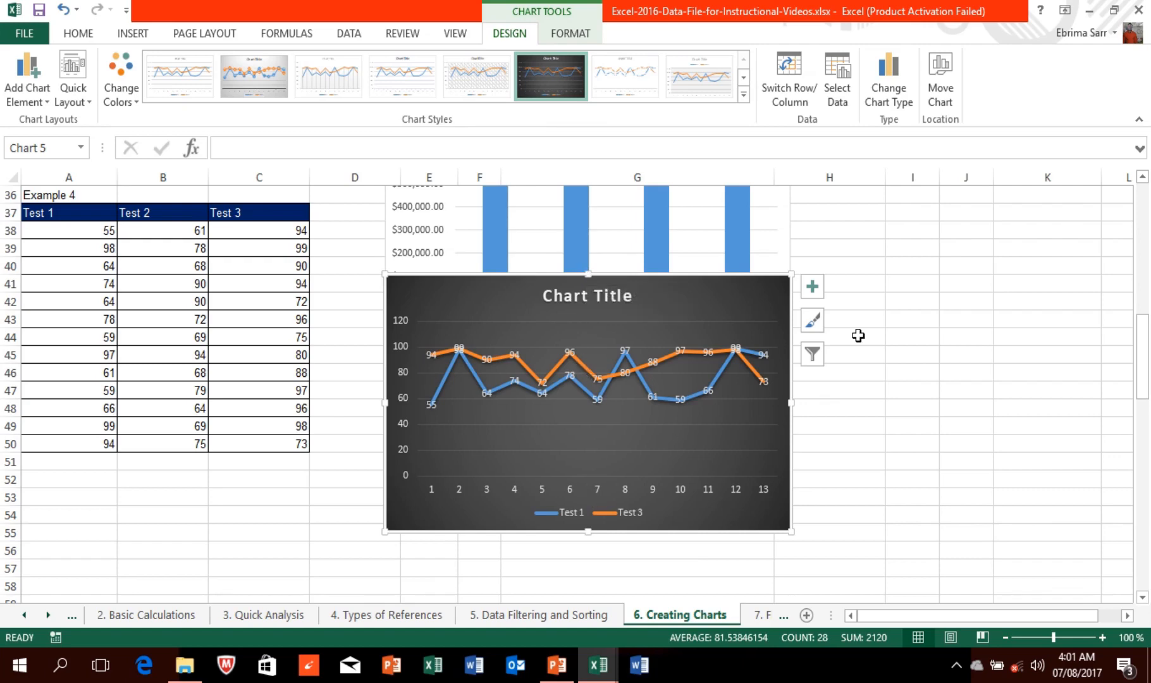
click(456, 39)
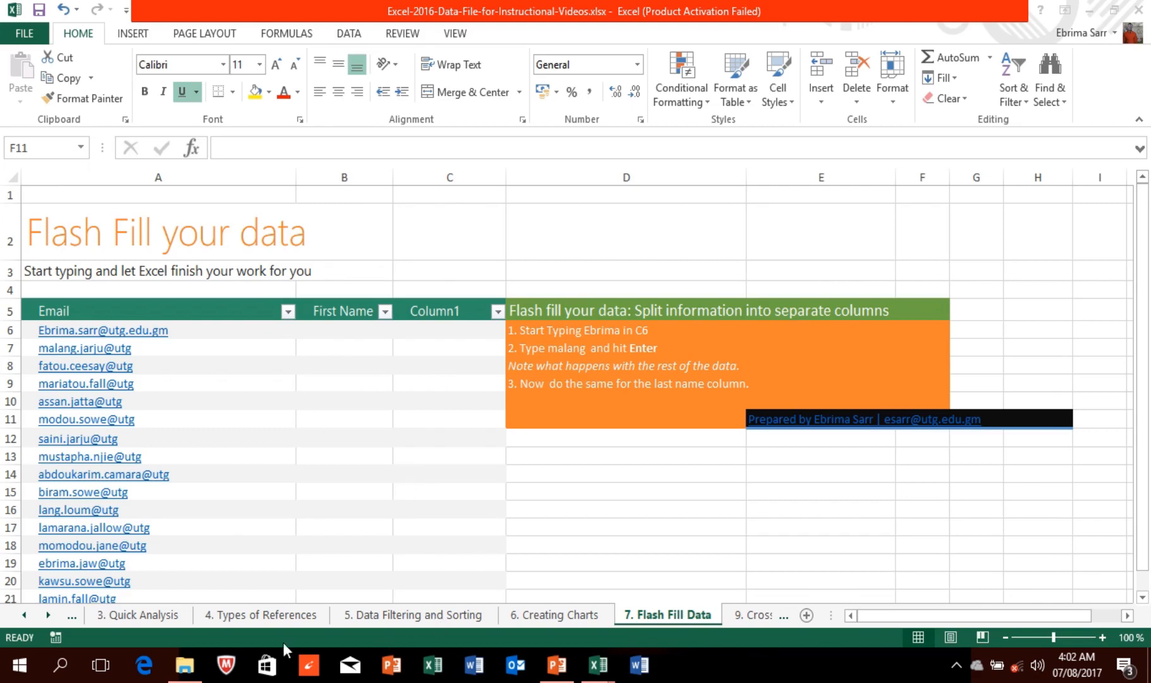
click(24, 614)
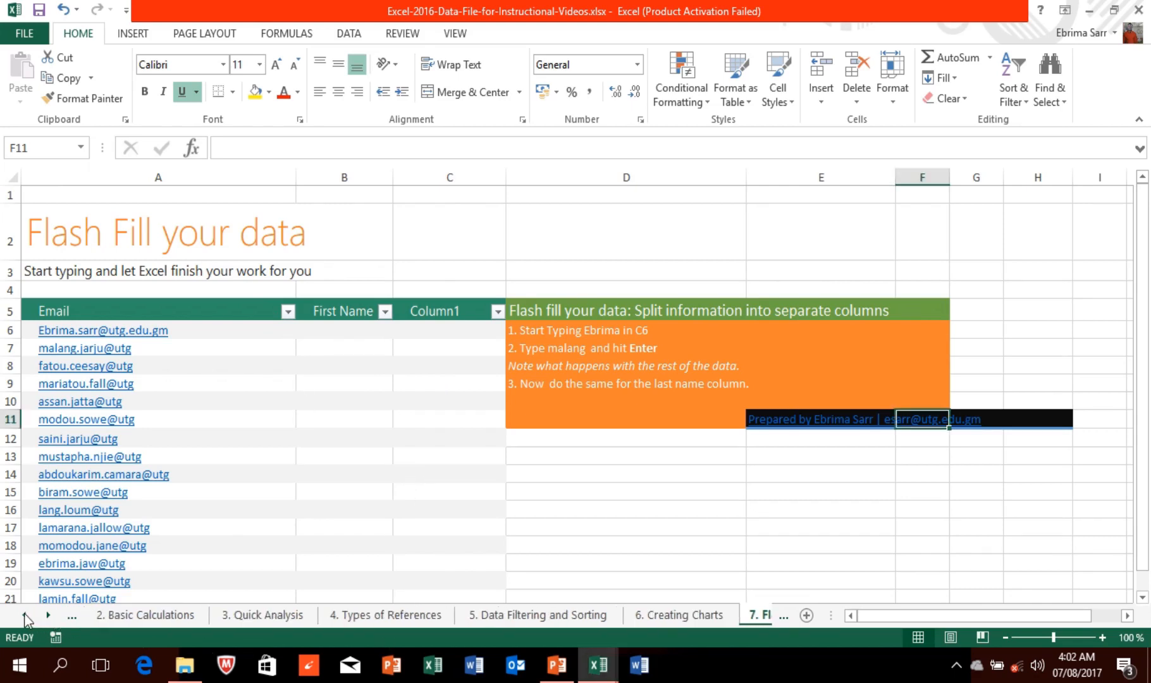
click(25, 615)
click(24, 614)
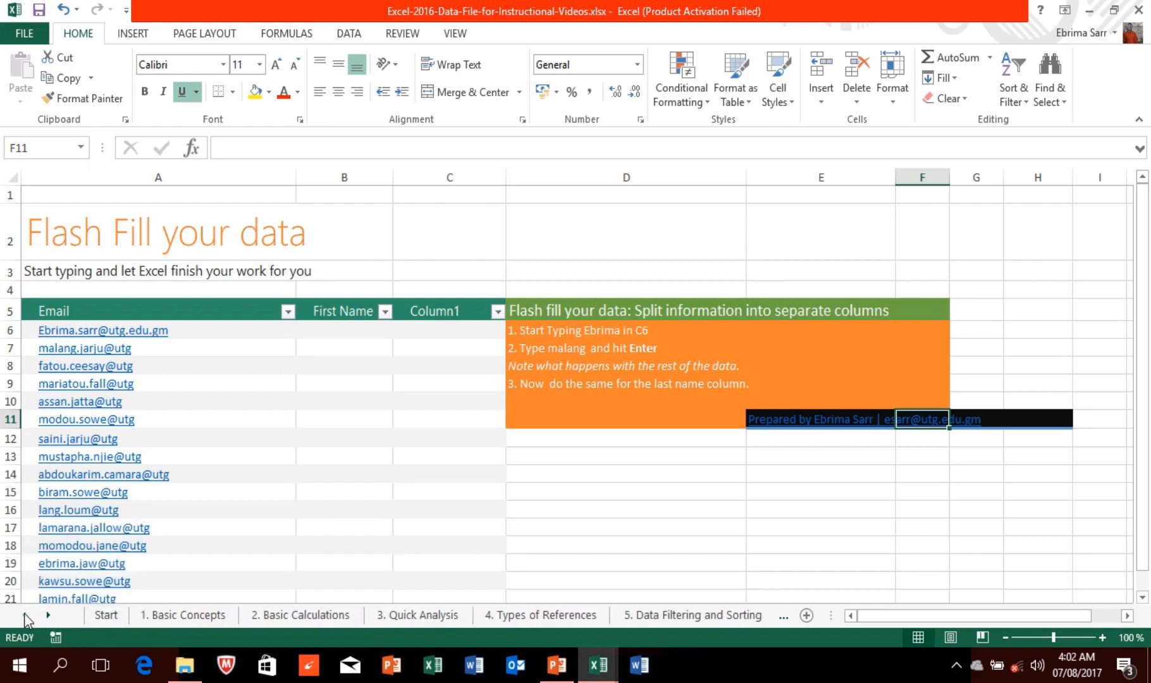
click(341, 616)
mouse_move(544, 306)
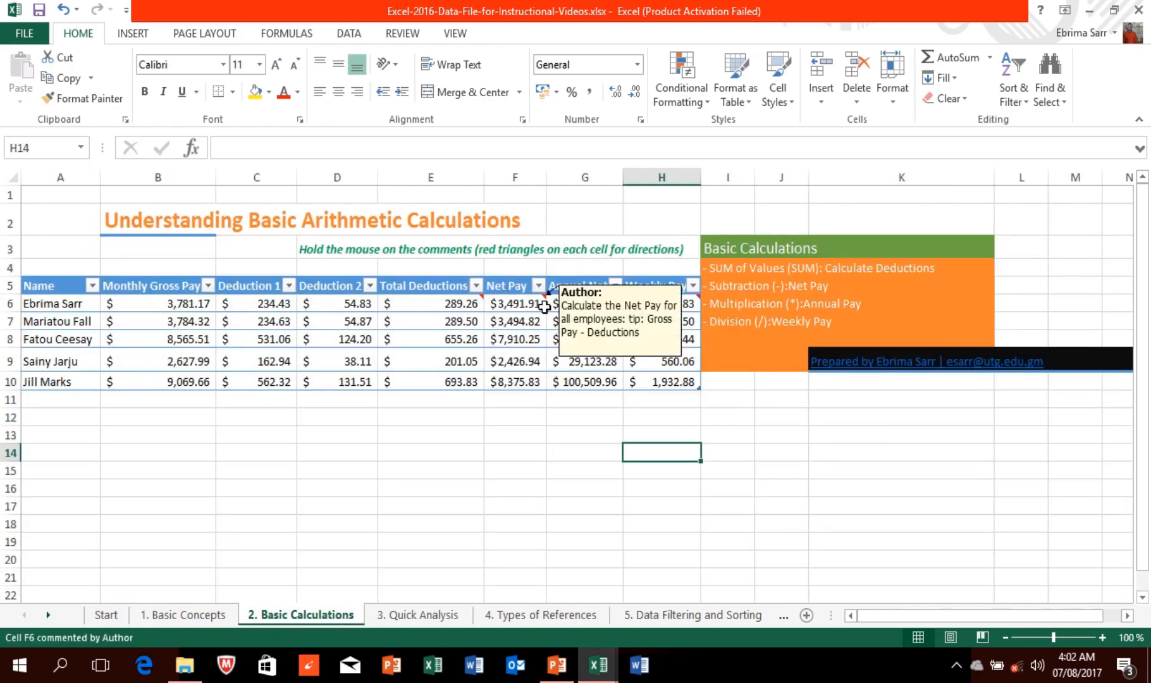
mouse_move(595, 300)
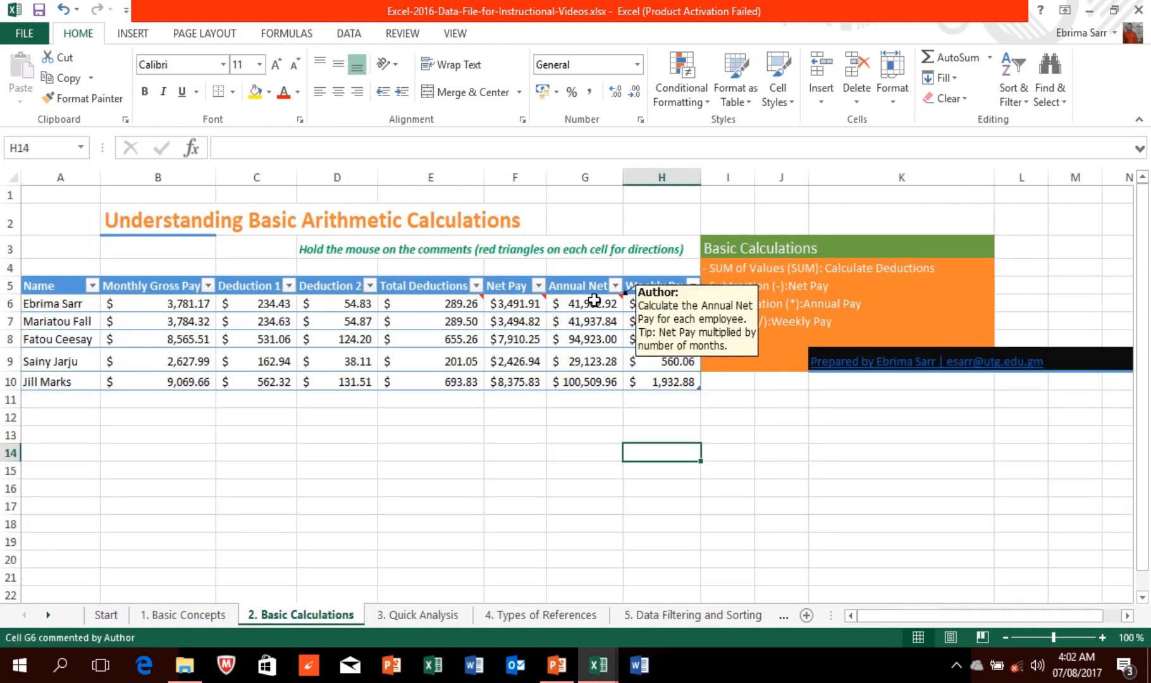
click(595, 301)
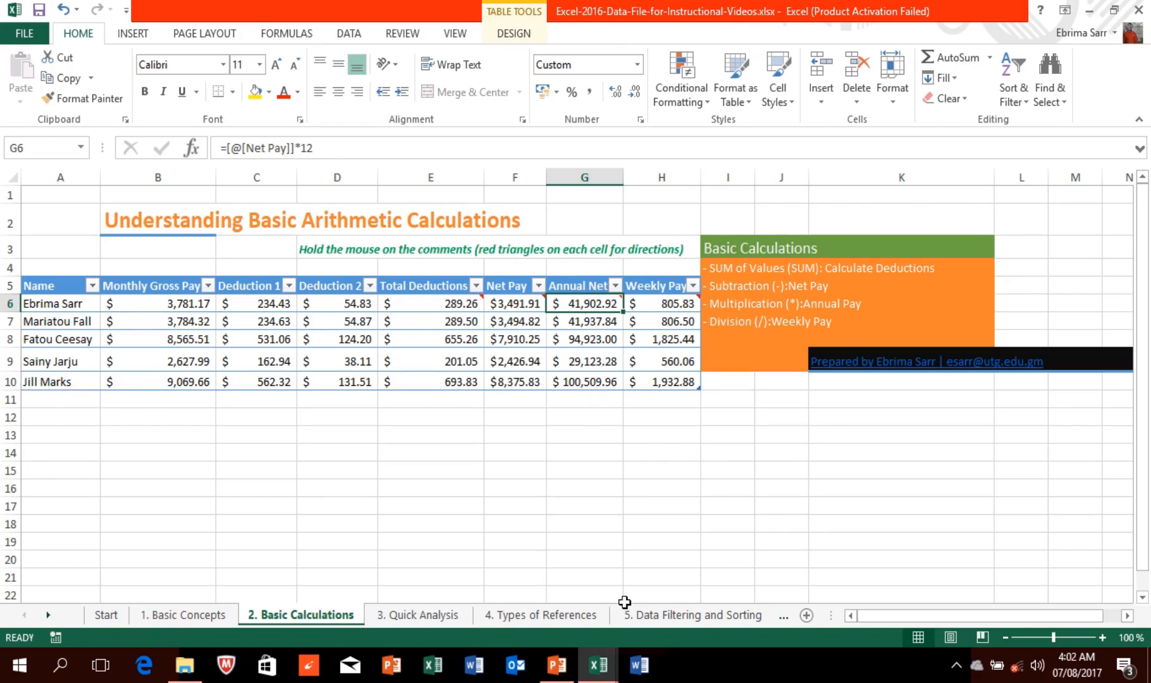
click(785, 620)
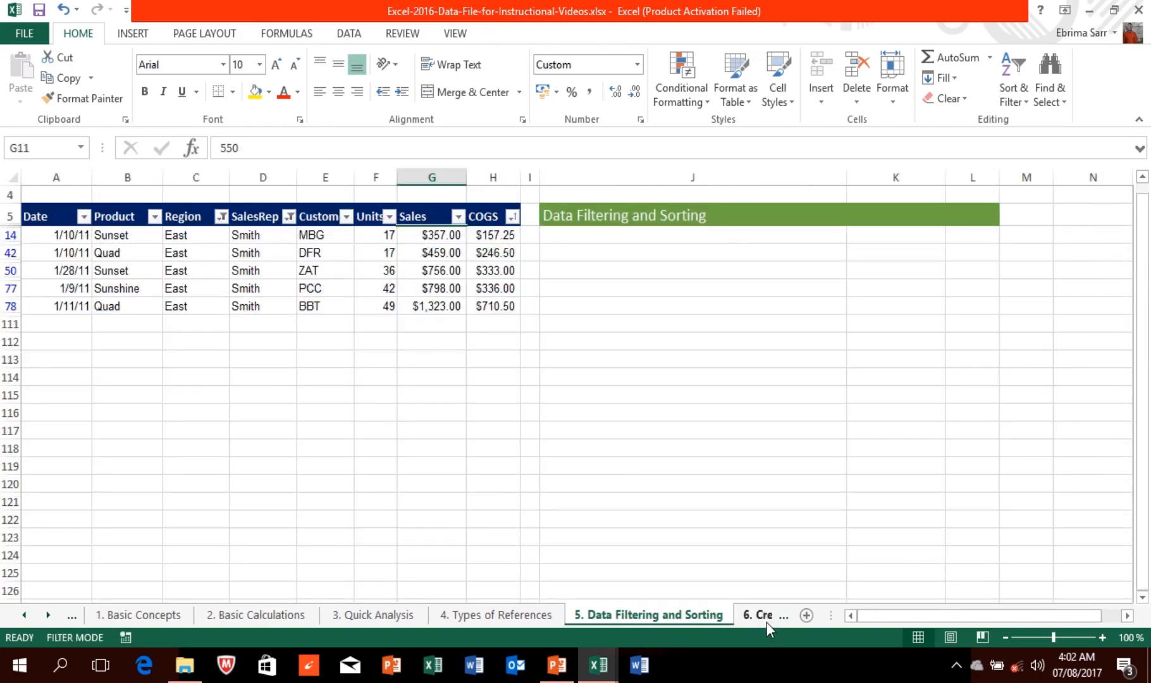
click(764, 616)
click(759, 620)
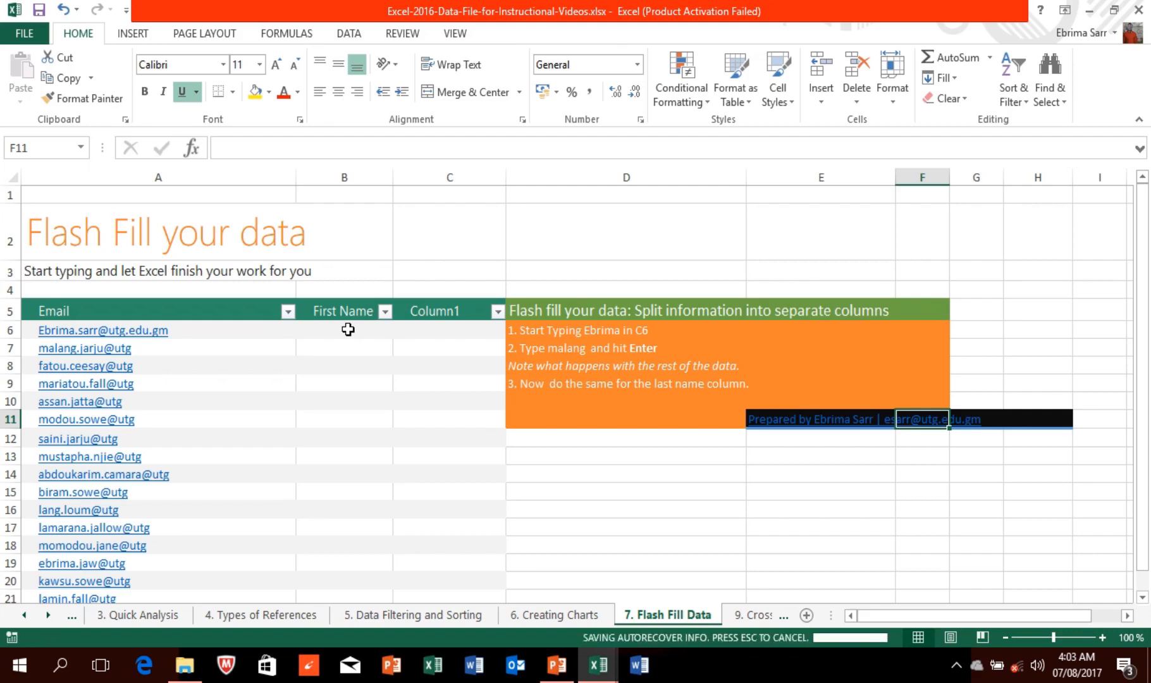
click(421, 312)
right_click(421, 312)
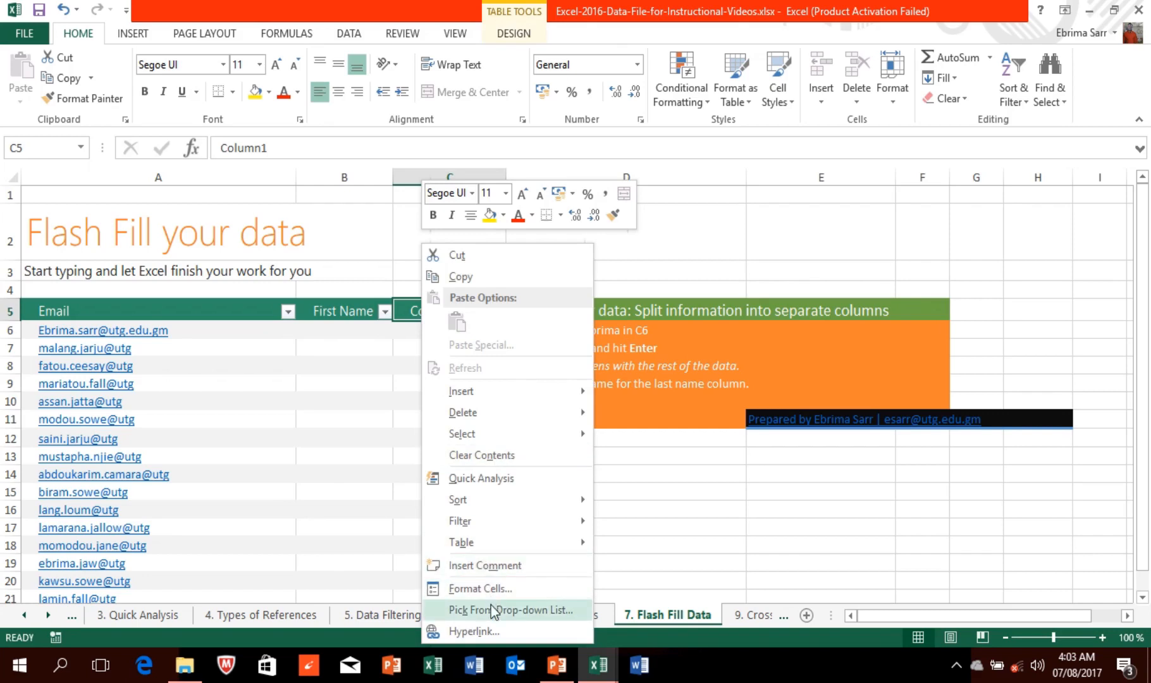
mouse_move(485, 434)
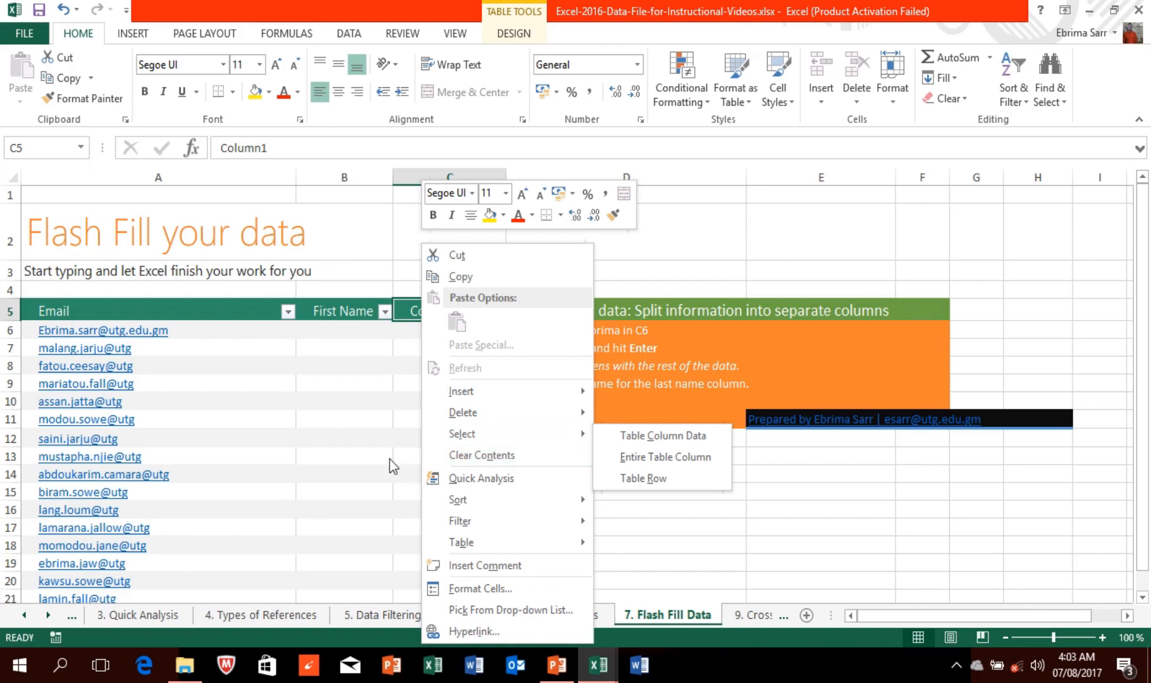
key(Escape)
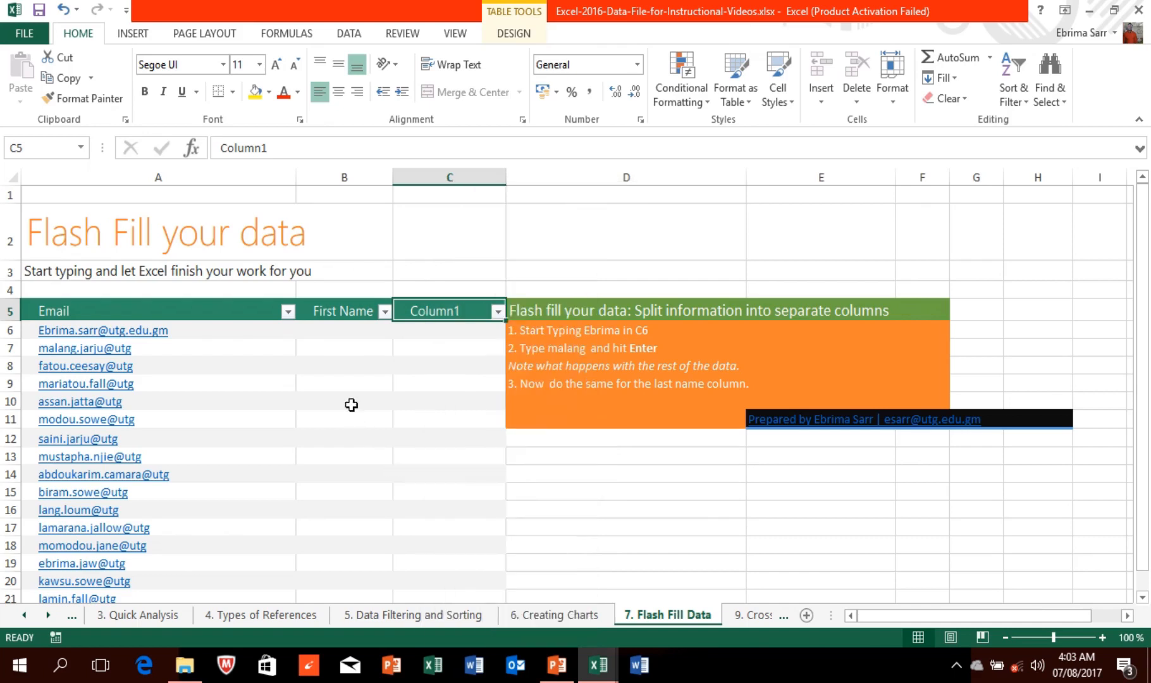
click(336, 329)
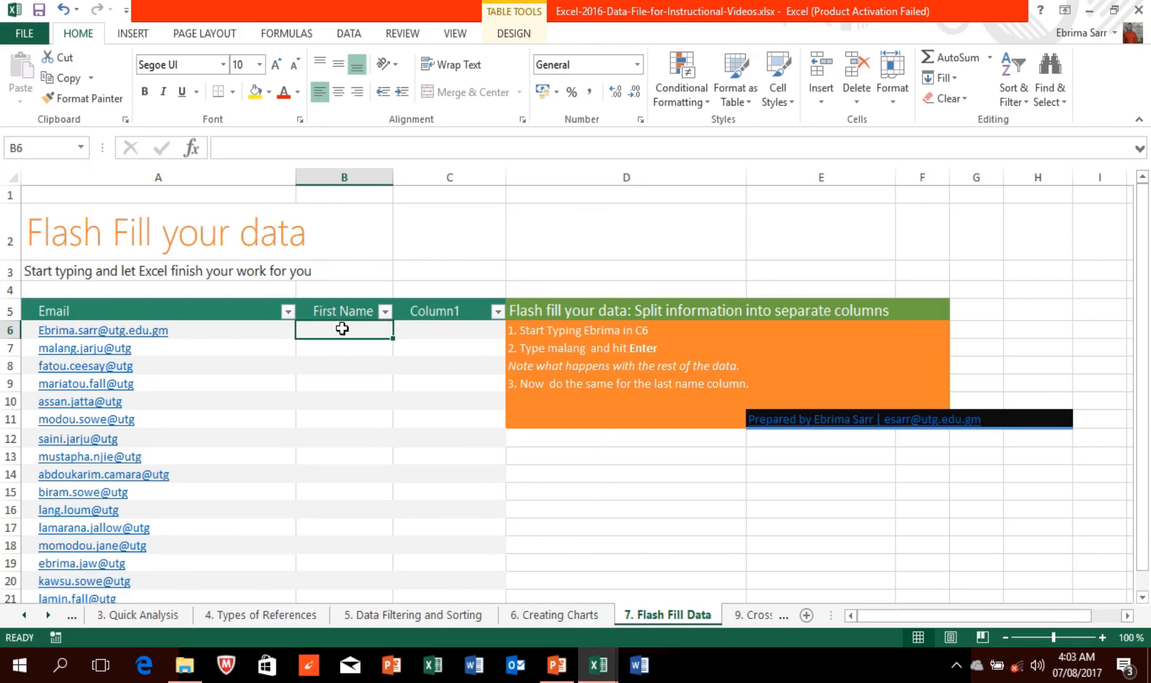
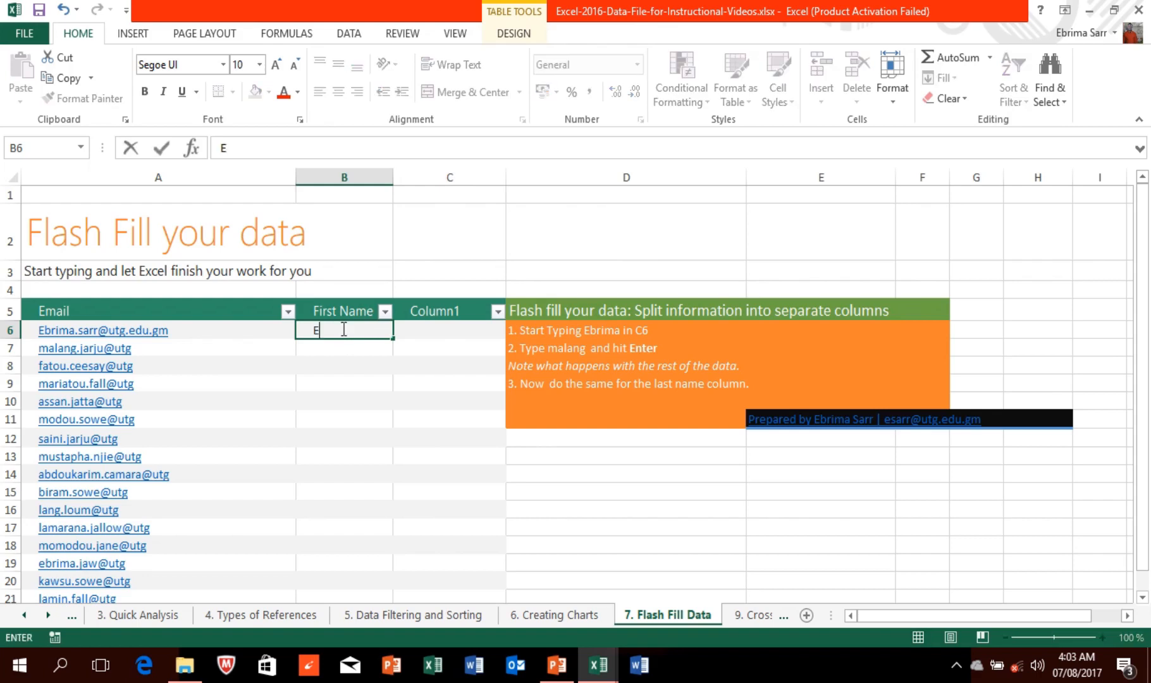
Step: Type the first two uppercase first names in B6 and B7 and accept Flash Fill for the rest
click(355, 346)
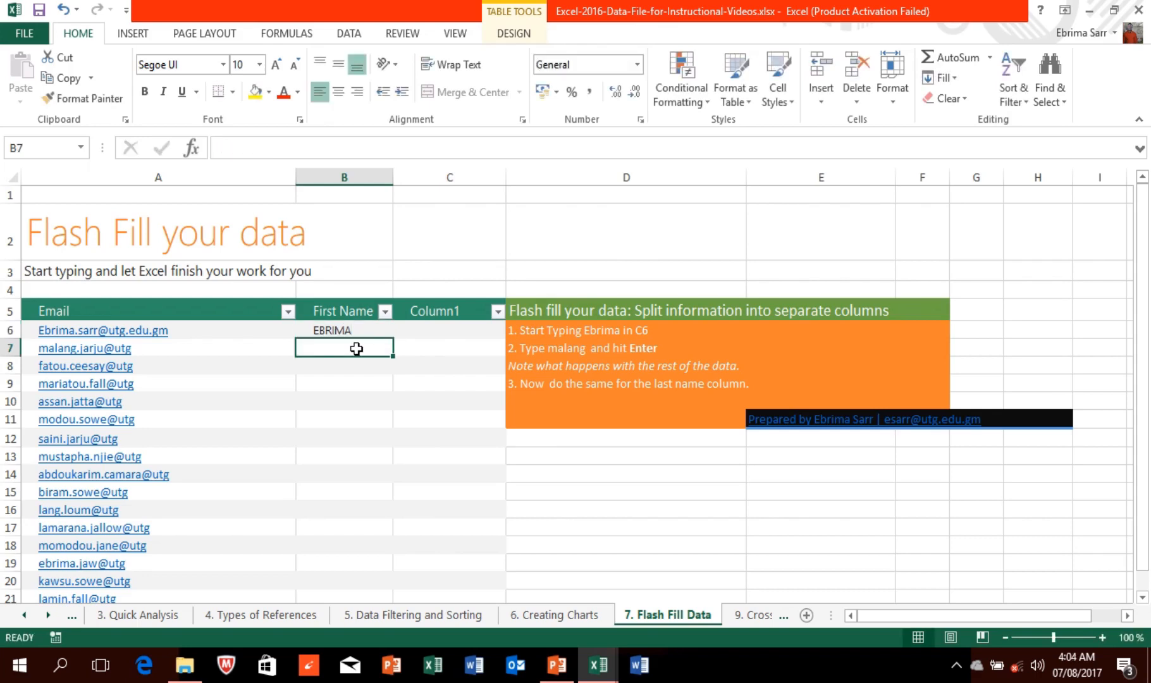
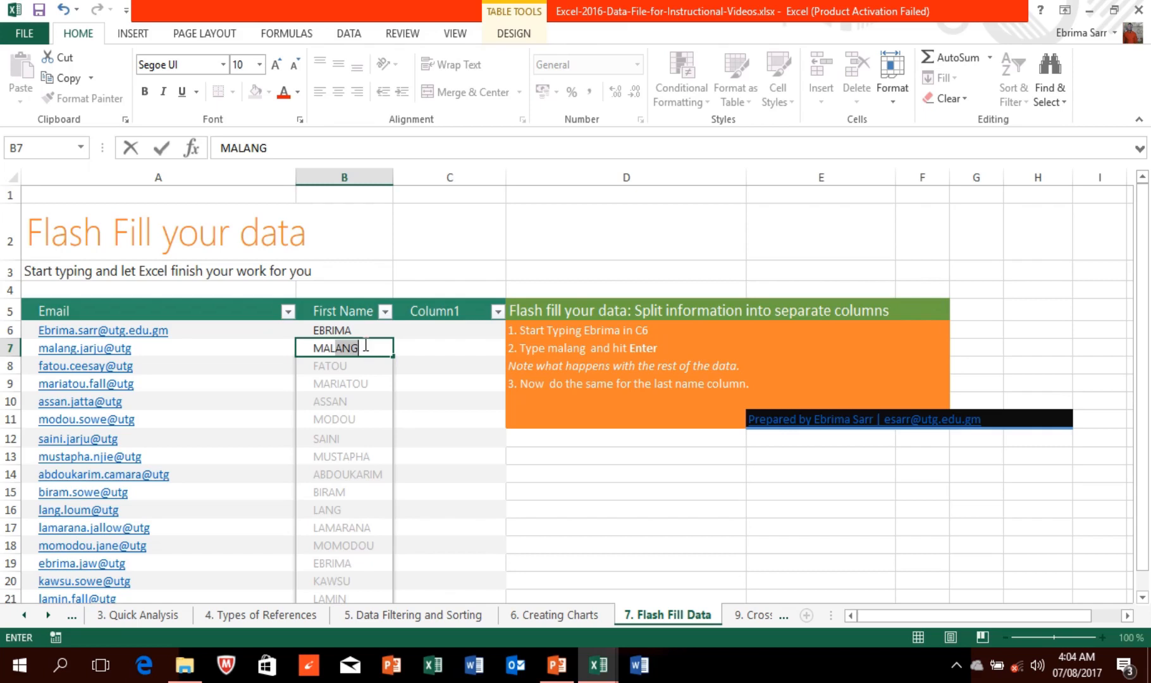
key(Return)
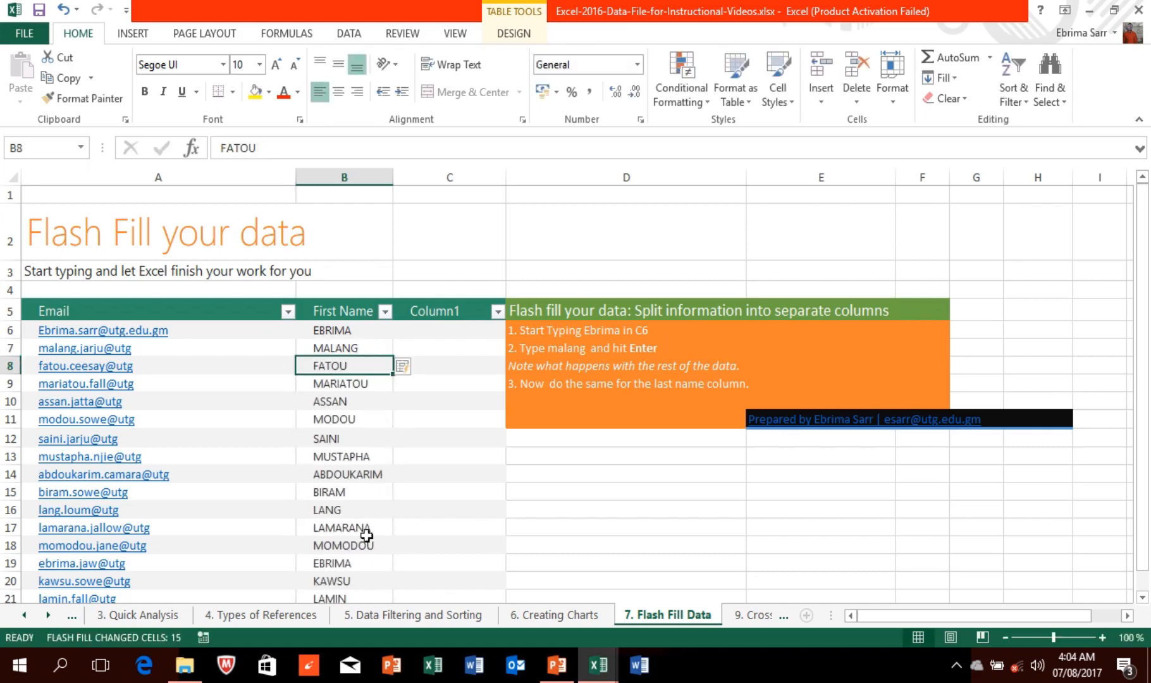
Step: Replace the Column1 header in C5 with LAST NAME
click(432, 332)
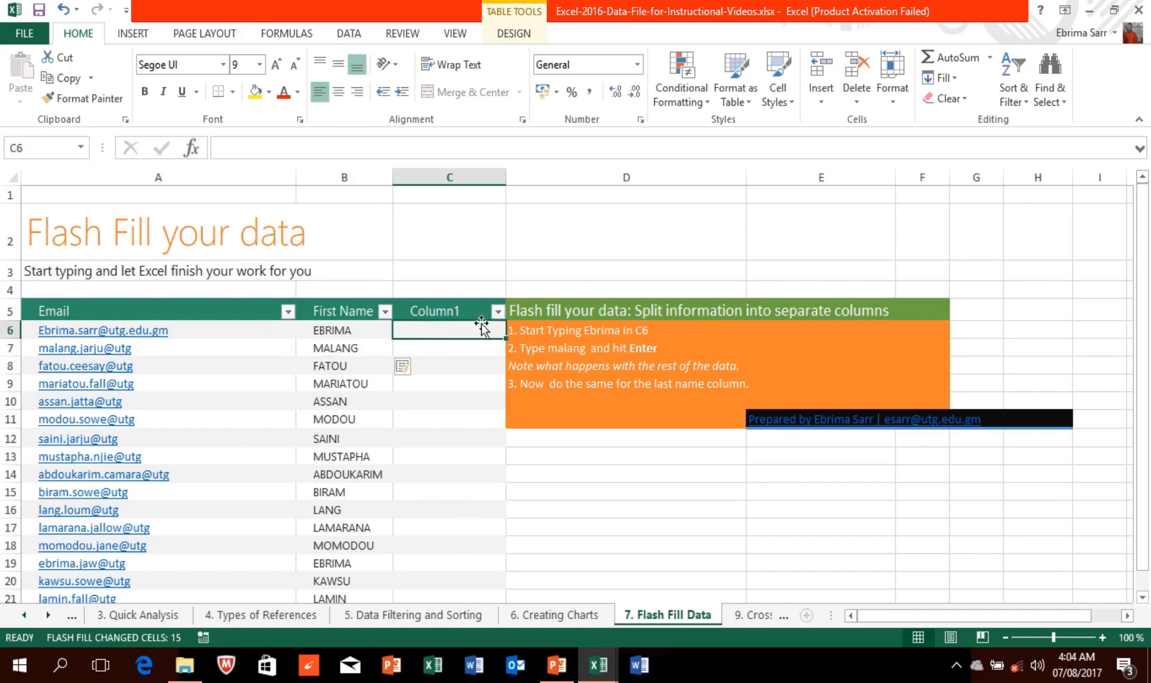
click(498, 311)
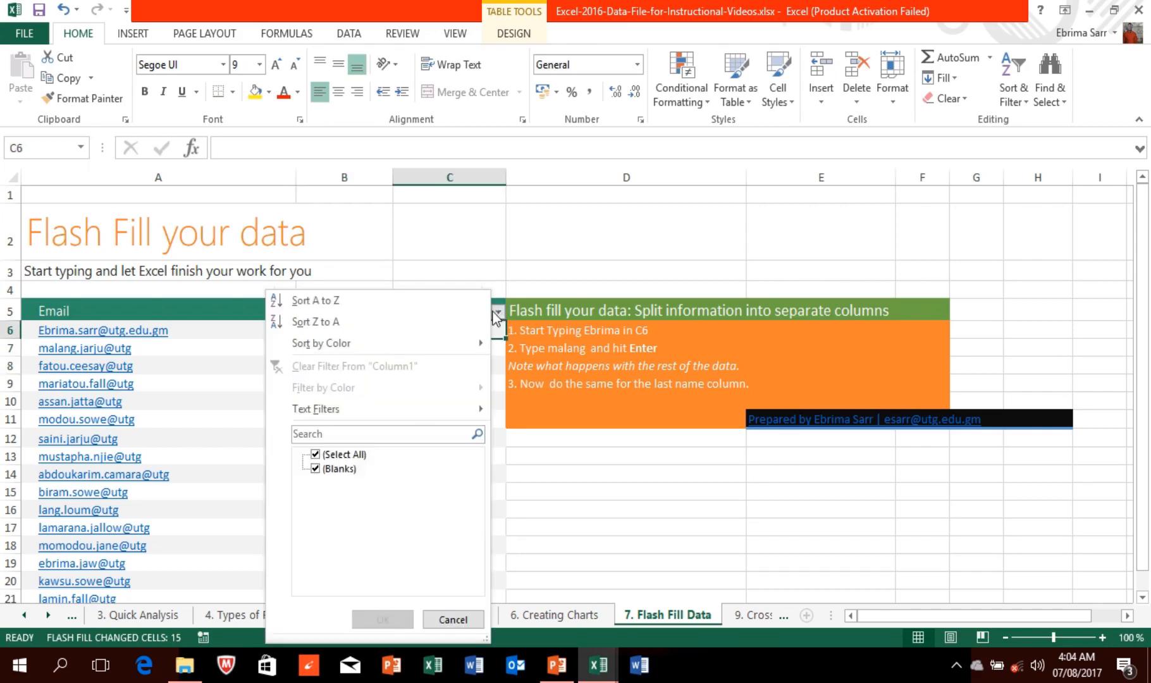
click(498, 315)
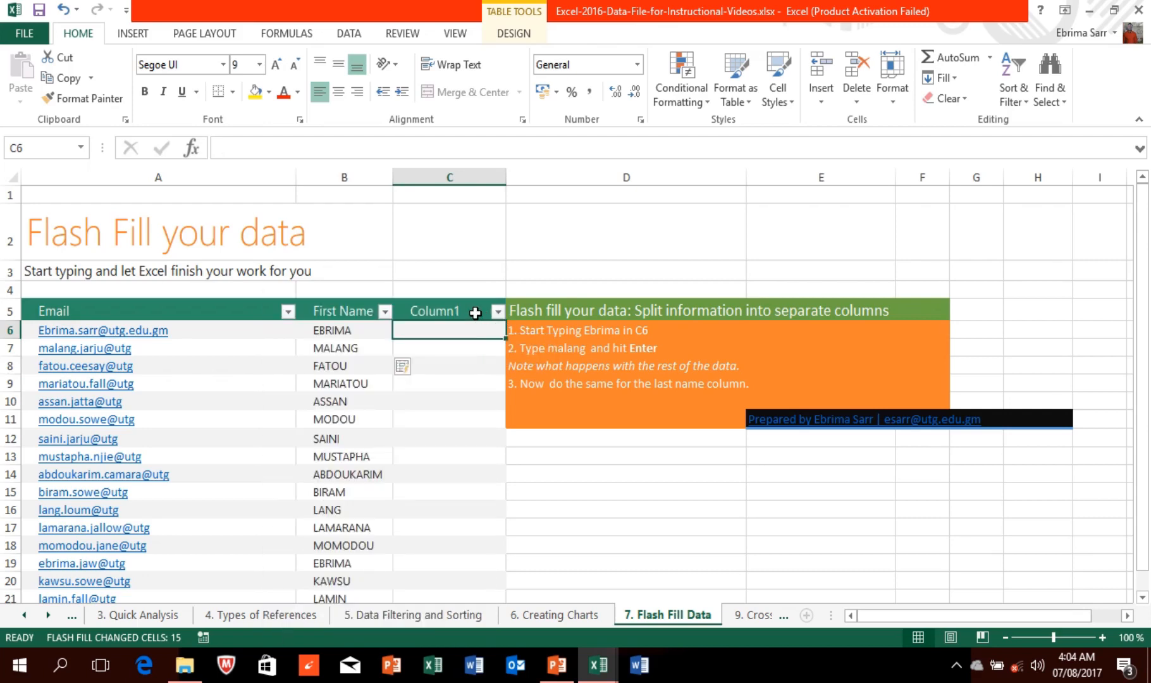
click(475, 312)
double_click(477, 314)
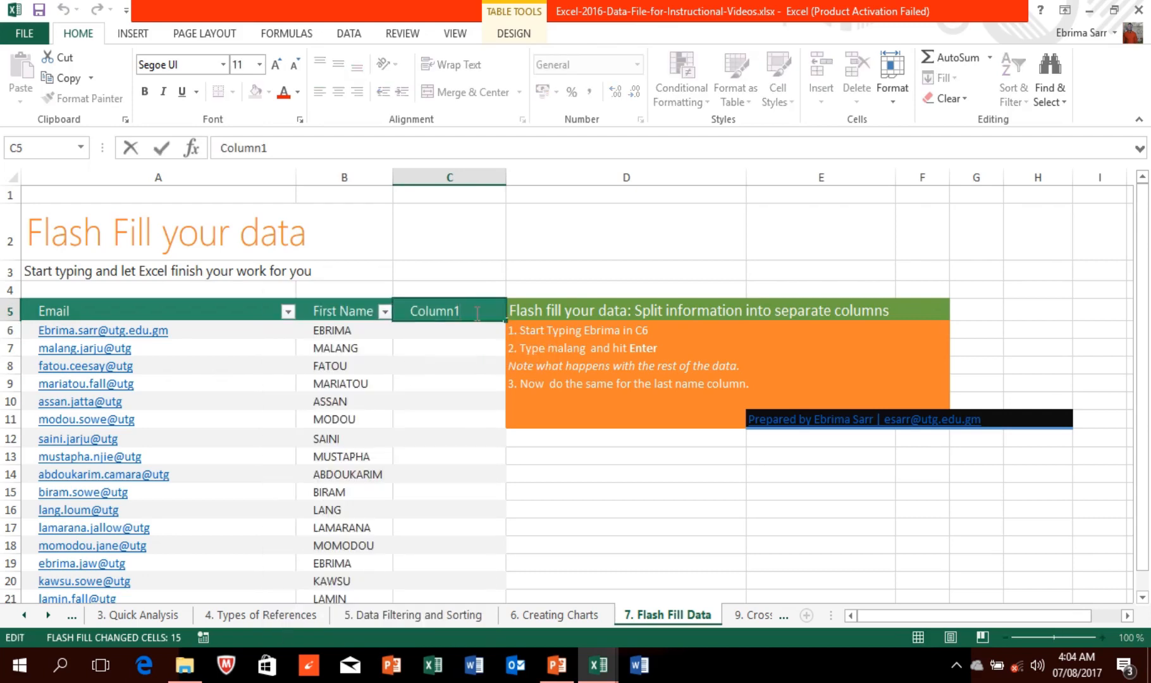
key(BackSpace)
key(BackSpace)
key(BackSpace)
key(BackSpace)
key(BackSpace)
key(BackSpace)
key(BackSpace)
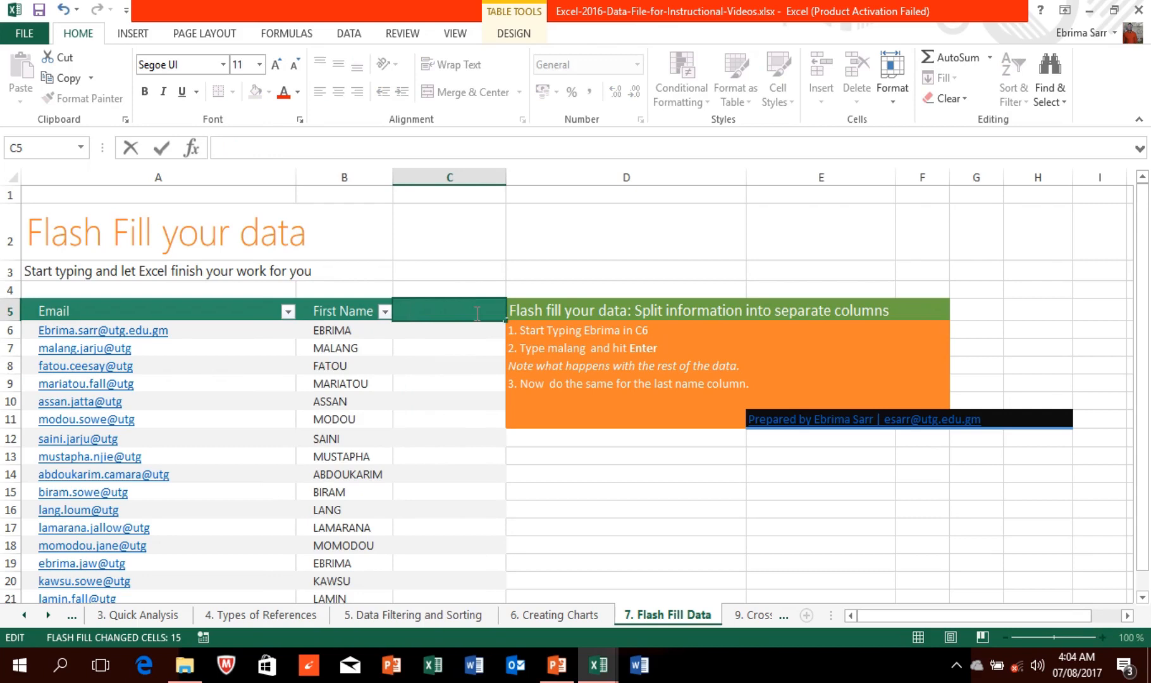
text(LAST NAME)
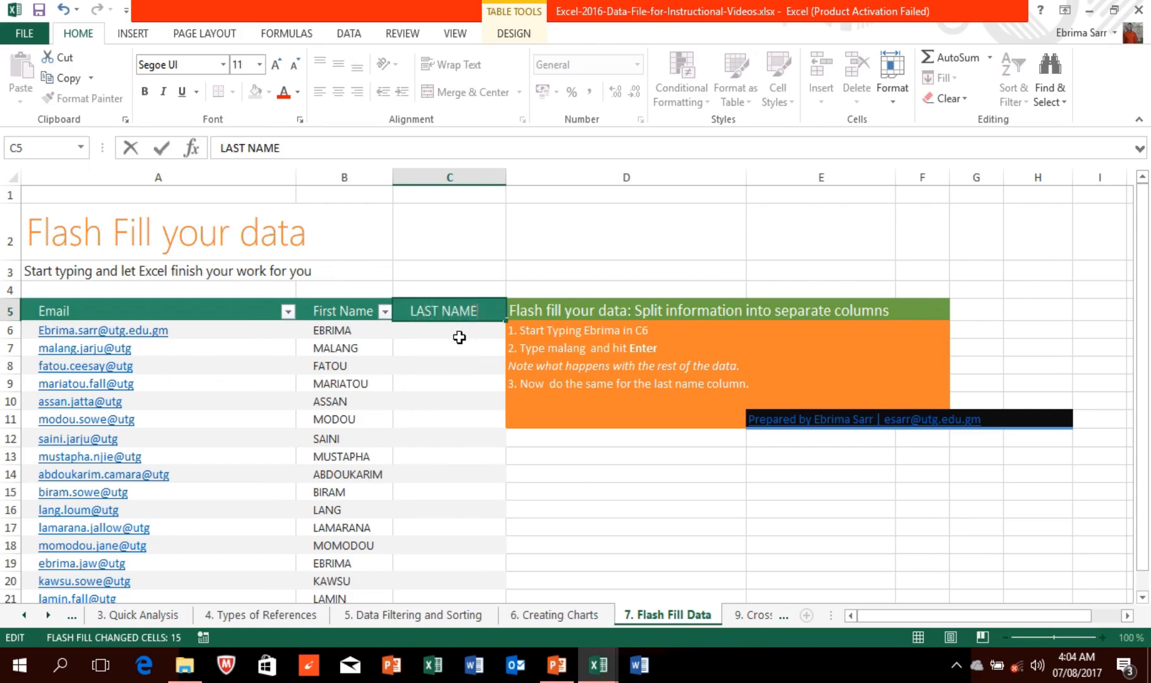
Step: Head column C with LAST NAME, type SARR and JA, and accept Flash Fill for the surnames
click(458, 337)
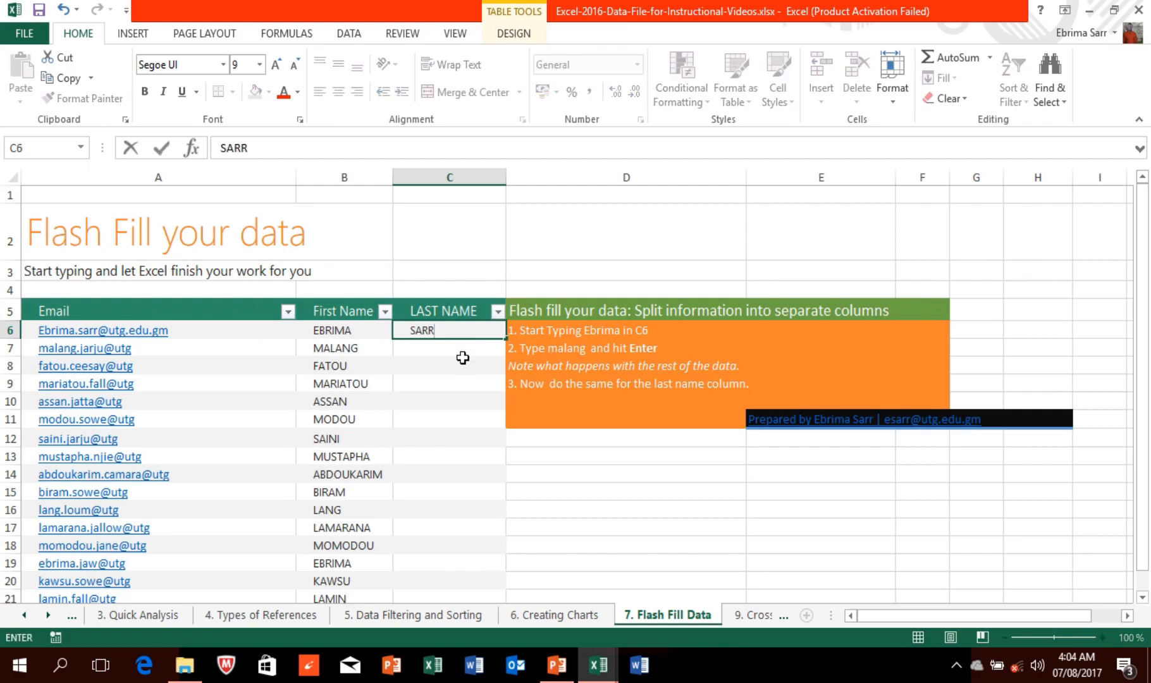
click(461, 354)
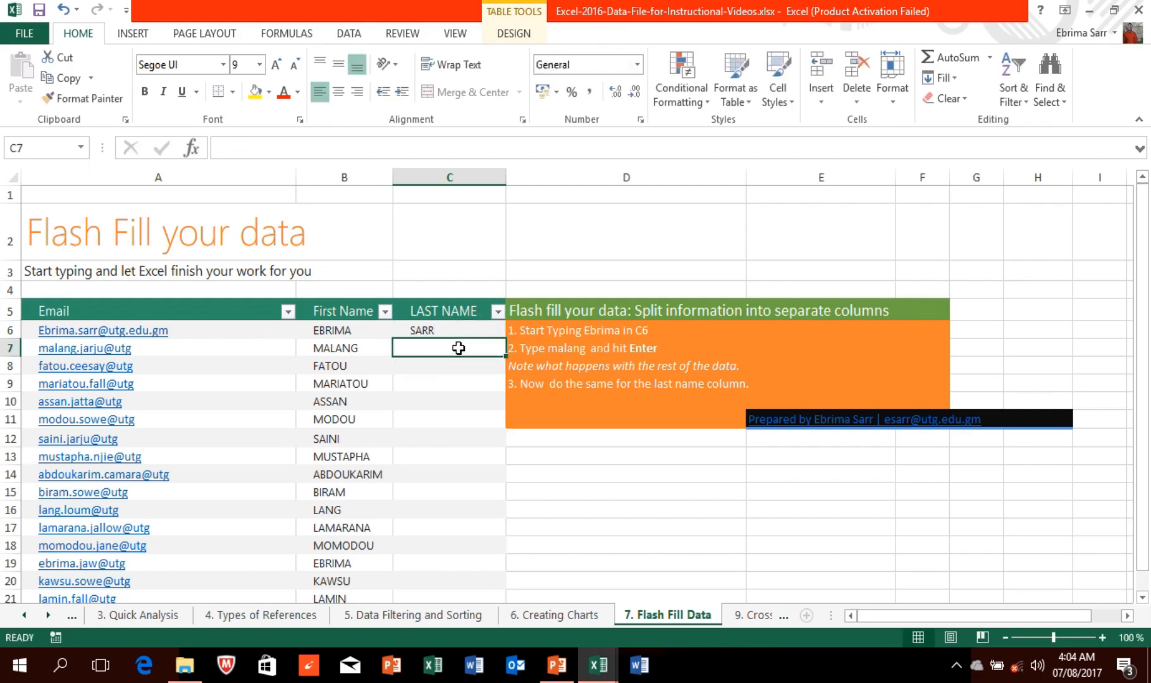
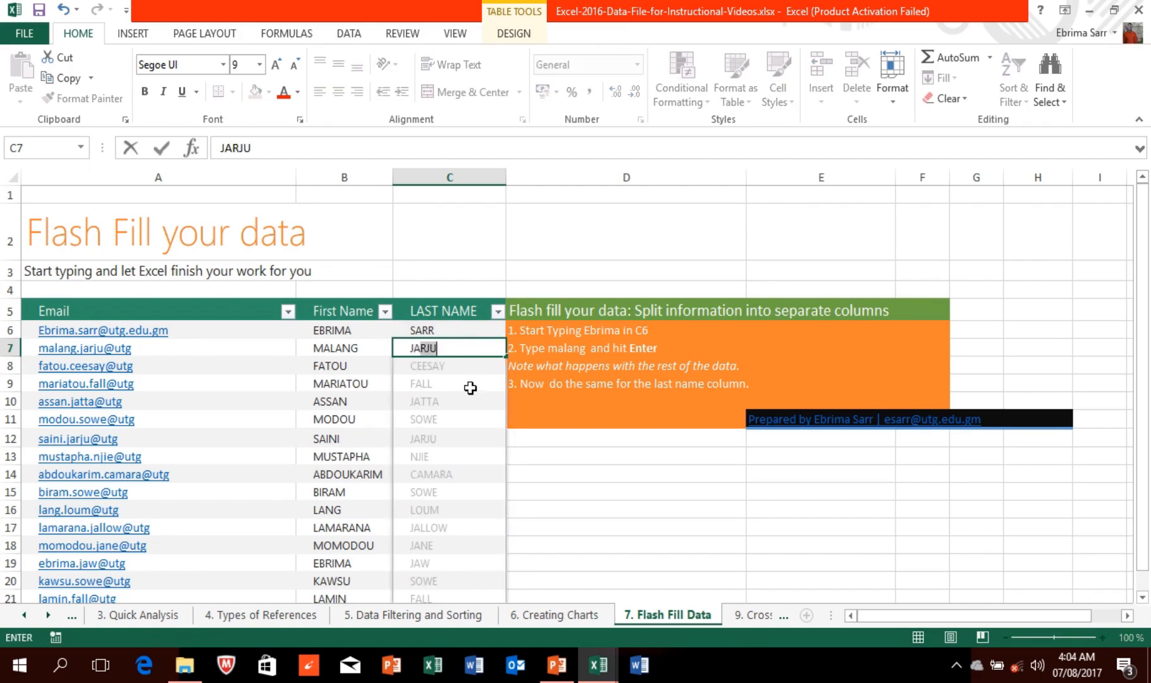
key(Return)
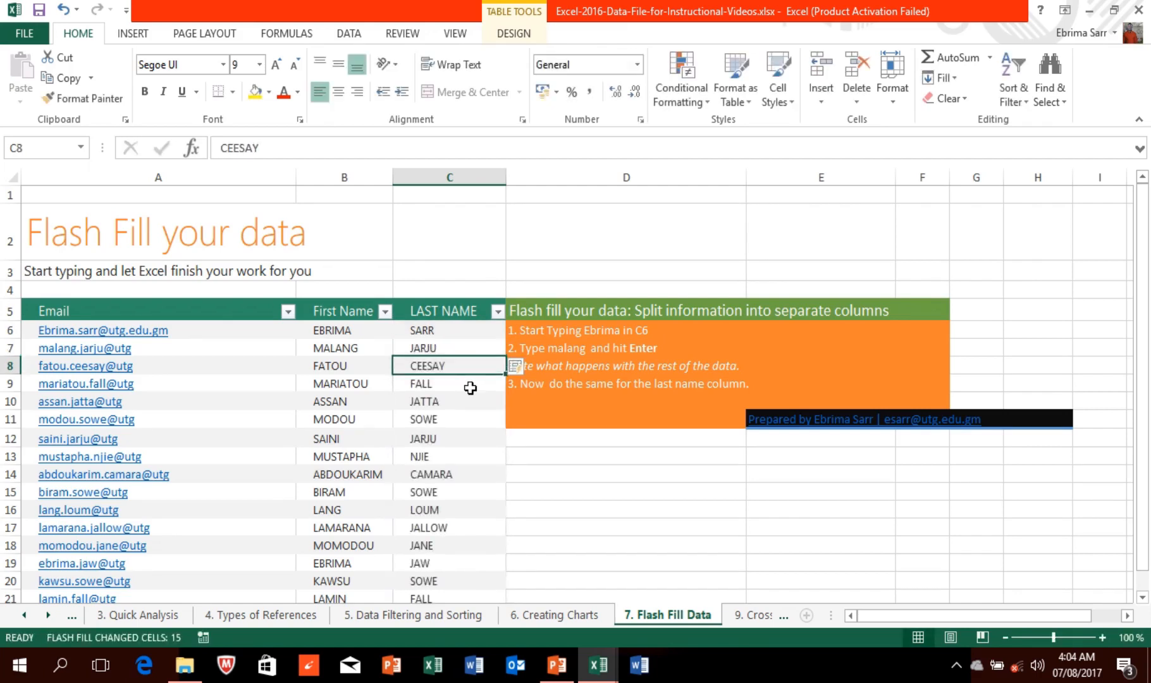
click(542, 488)
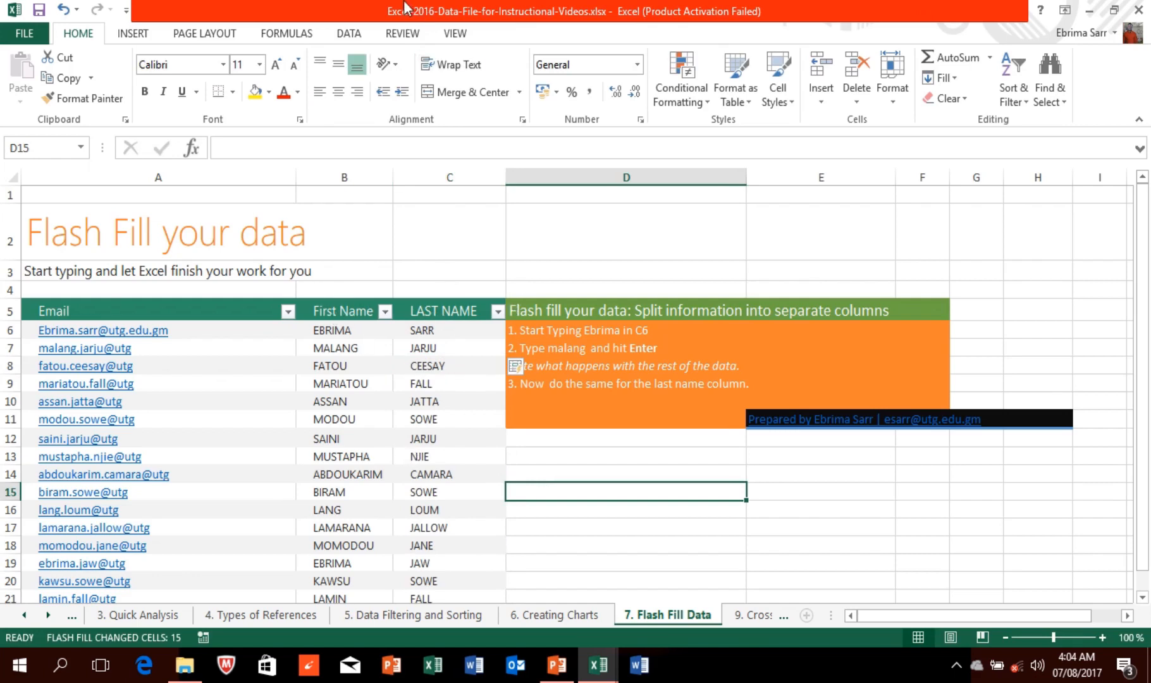
Step: Flip between the Cross-Sheet January and 9. Cross-Sheet Calculations sheets, selecting B7
click(455, 38)
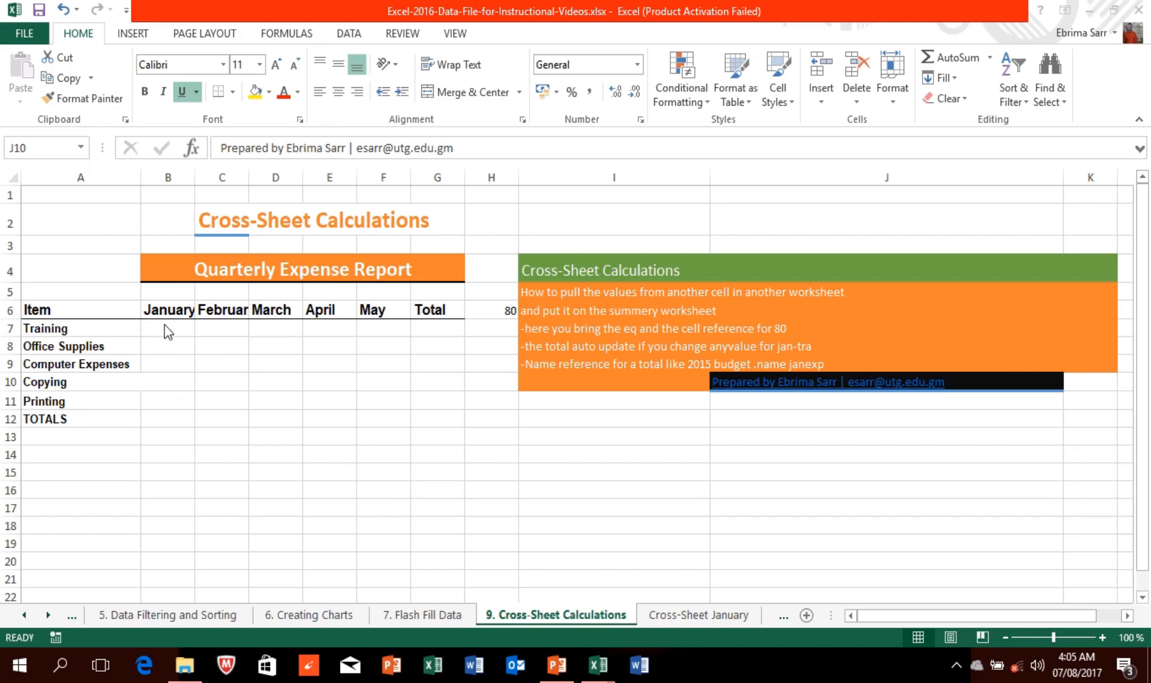
click(702, 618)
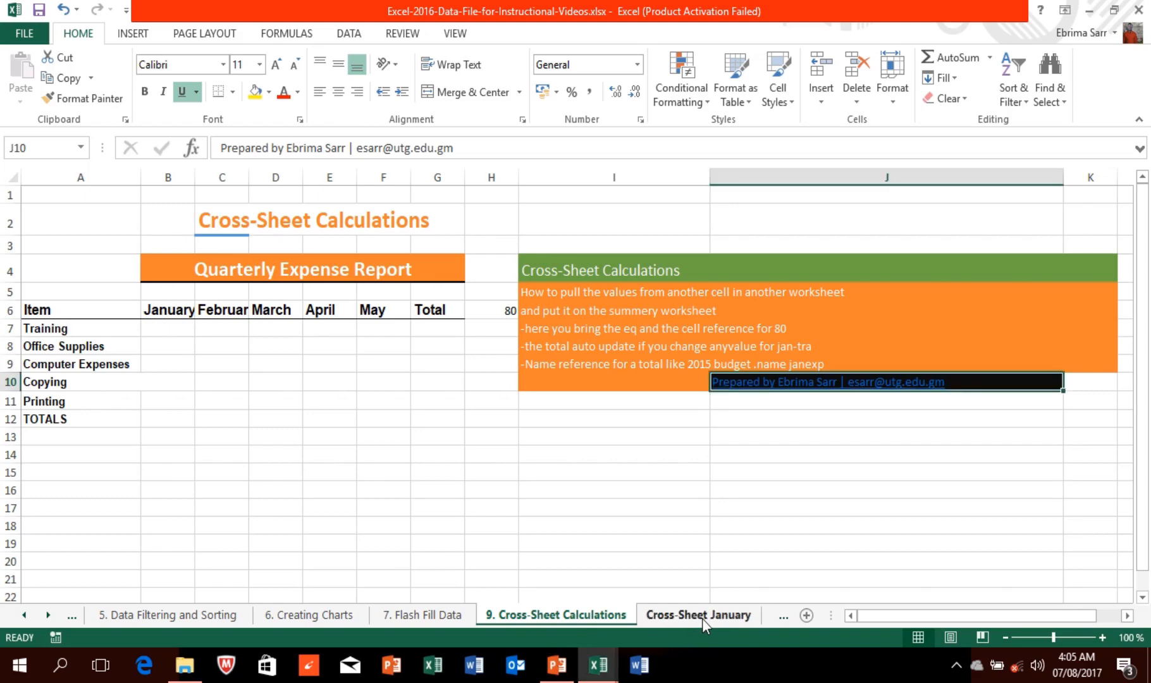
click(702, 618)
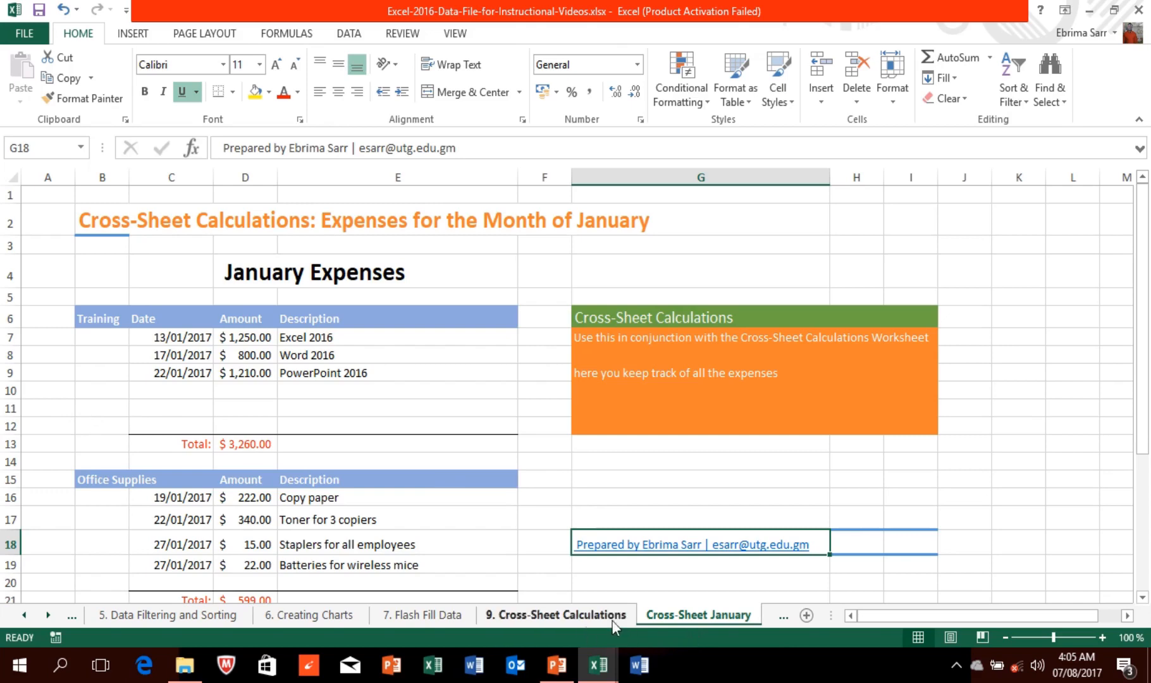
click(582, 610)
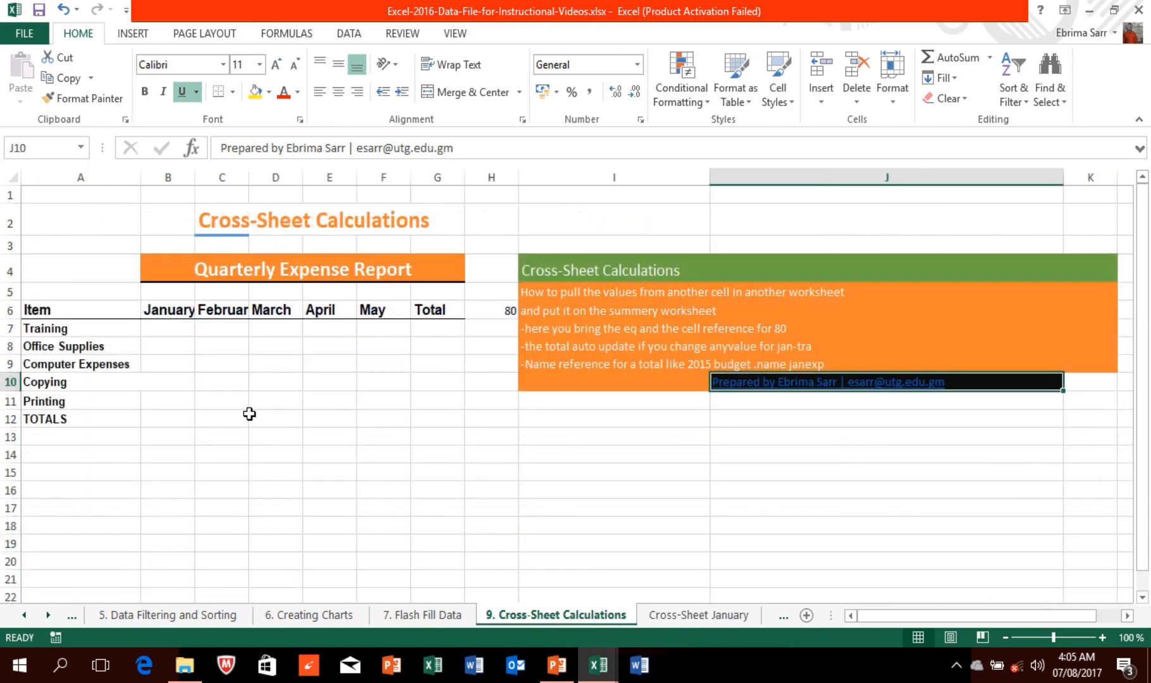
click(167, 327)
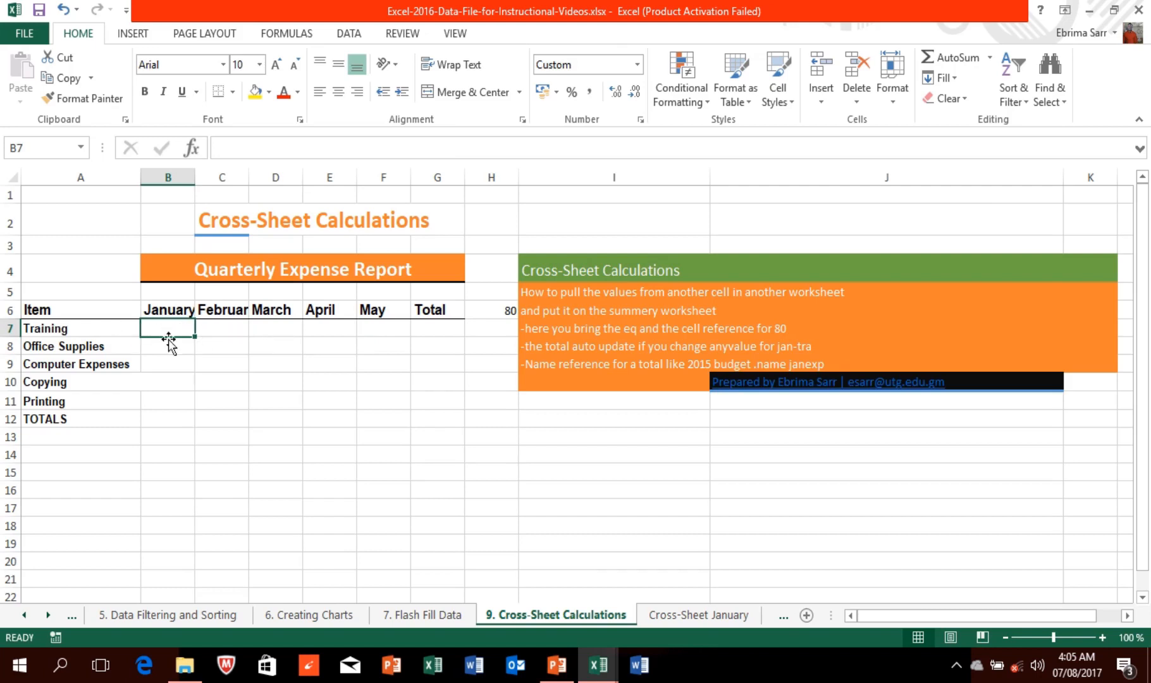
Step: Return to 9. Cross-Sheet Calculations and select H6, H13, then J16
click(670, 623)
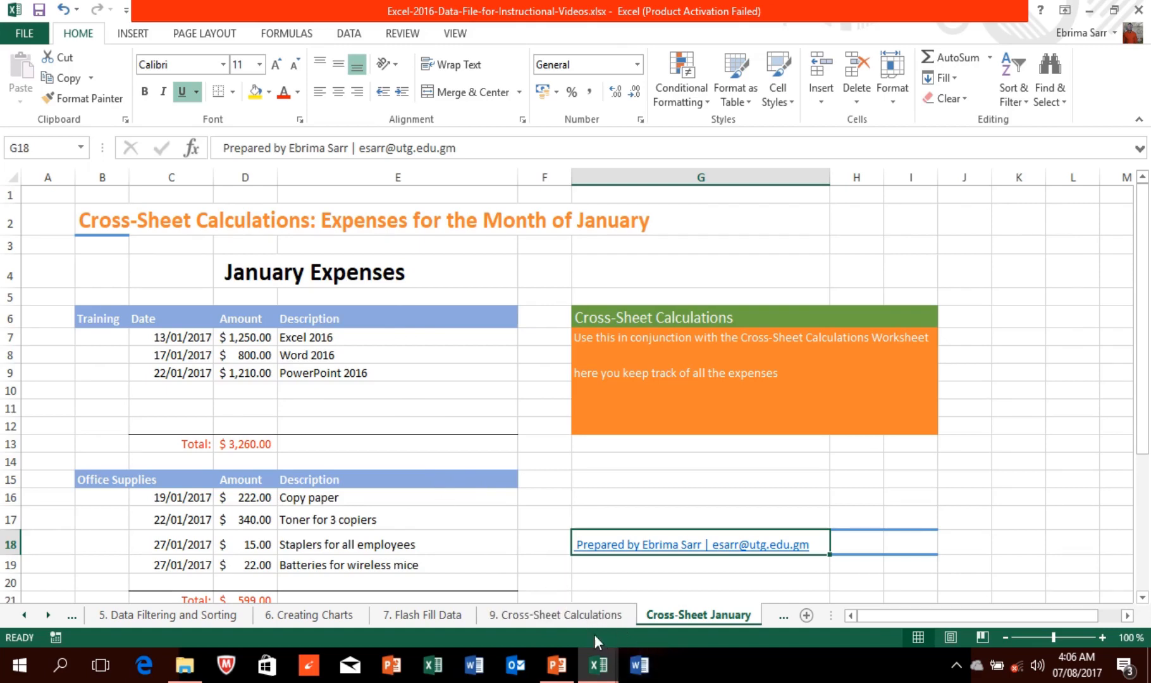
click(587, 616)
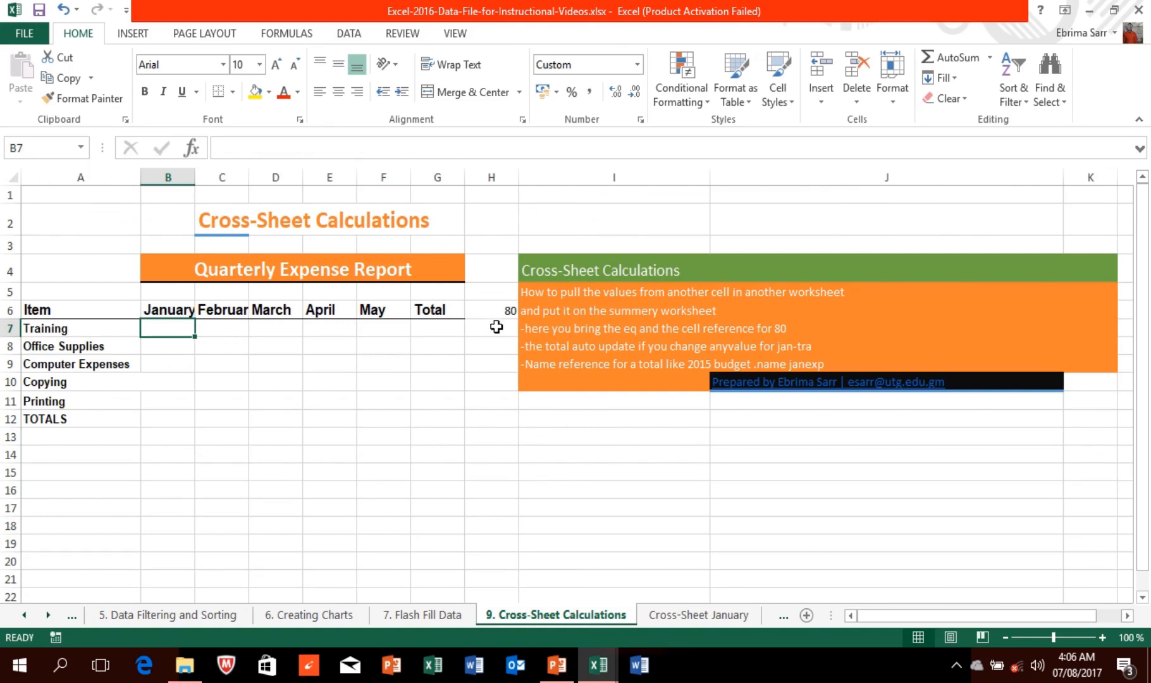
click(502, 308)
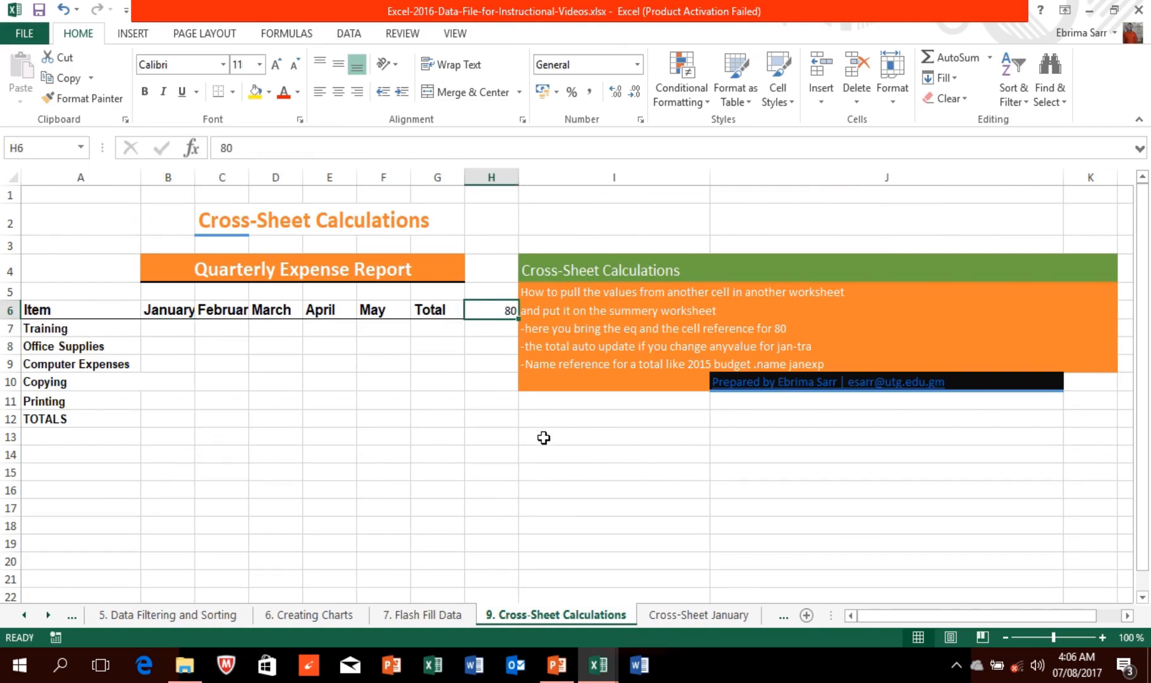
click(493, 436)
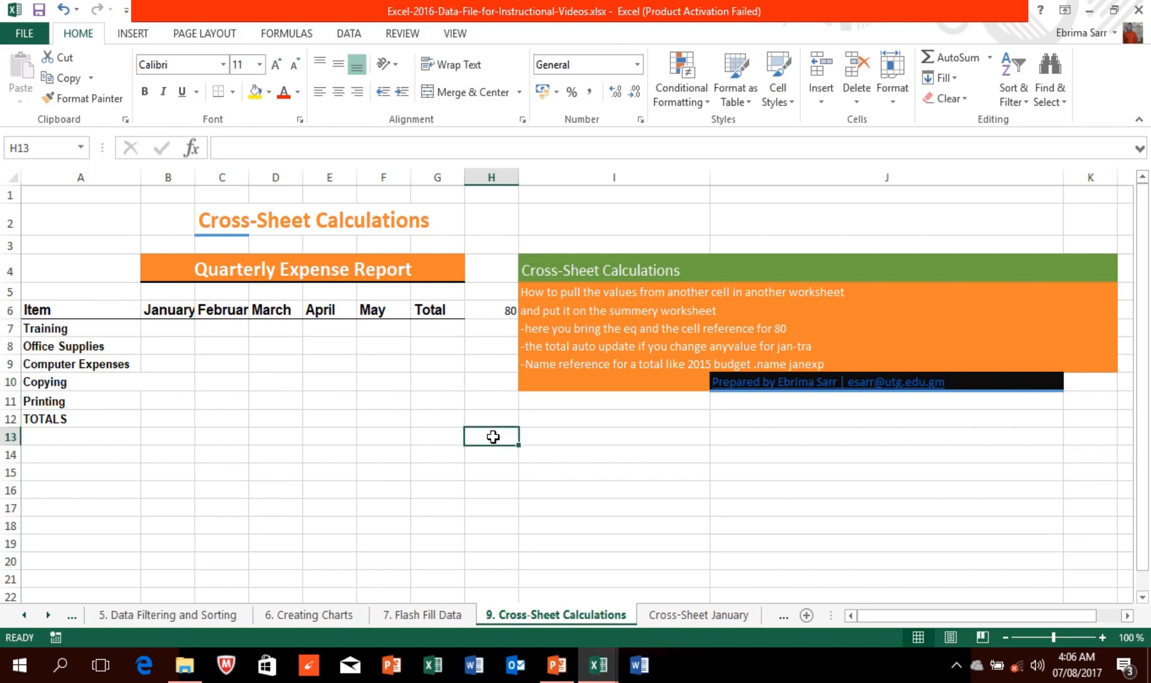
click(772, 491)
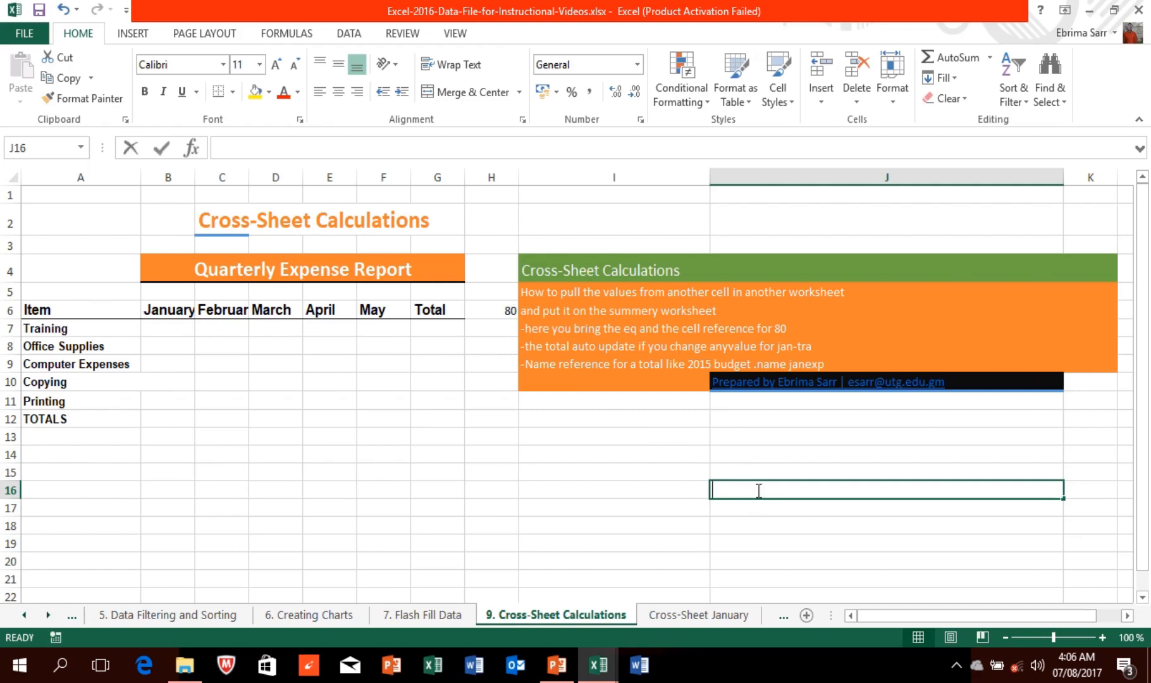
Step: Enter the formula =H6 in J16 so it displays 80
text(=)
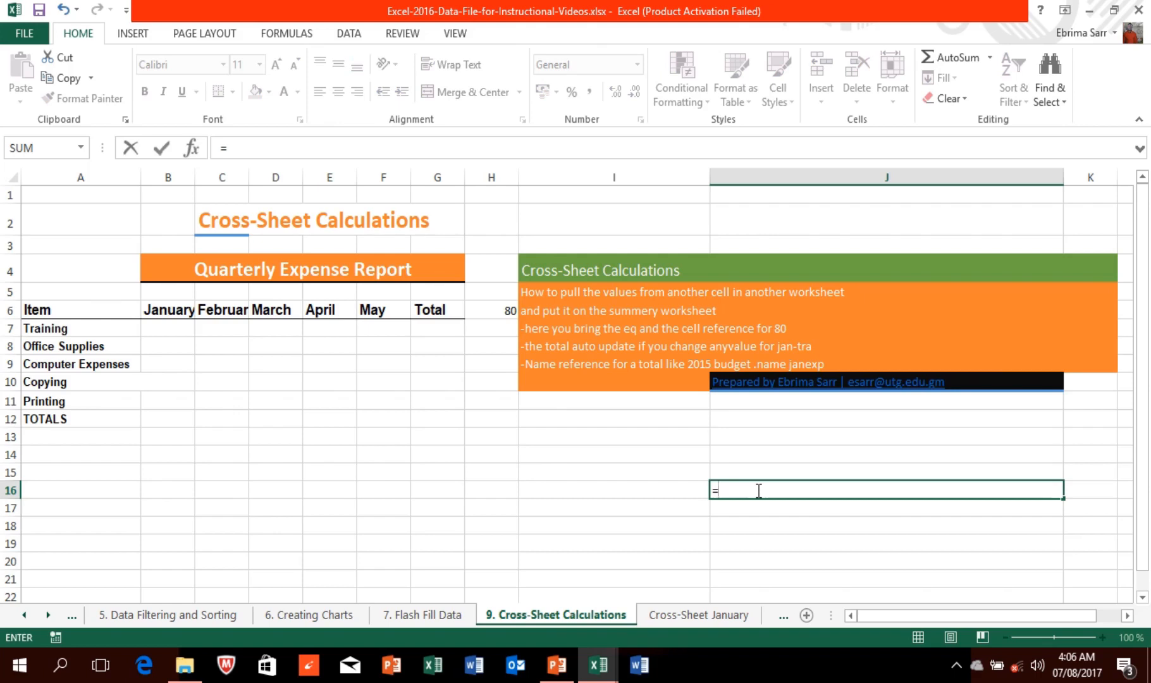
click(497, 310)
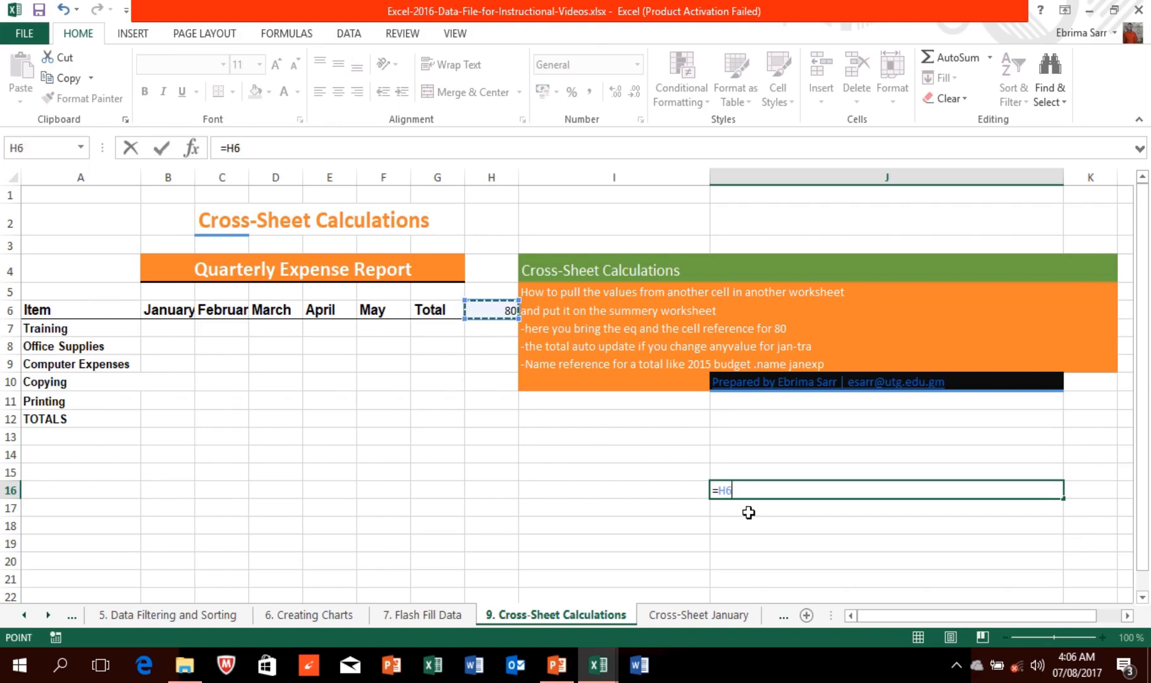
key(BackSpace)
key(BackSpace)
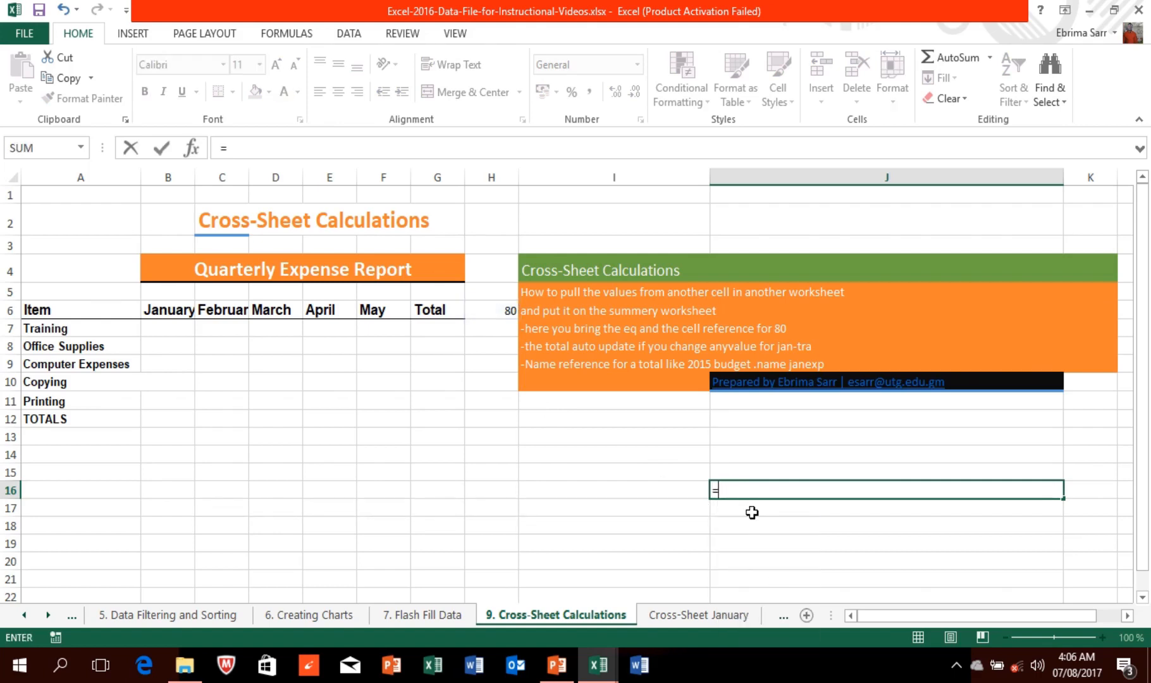
click(508, 309)
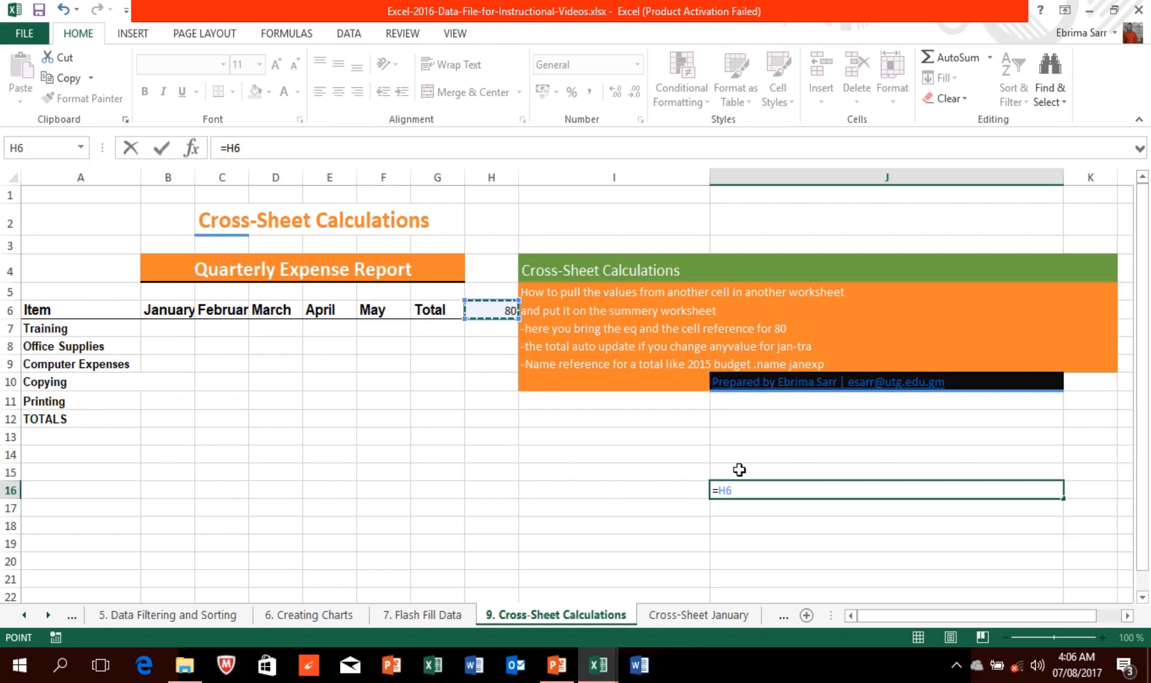
key(Return)
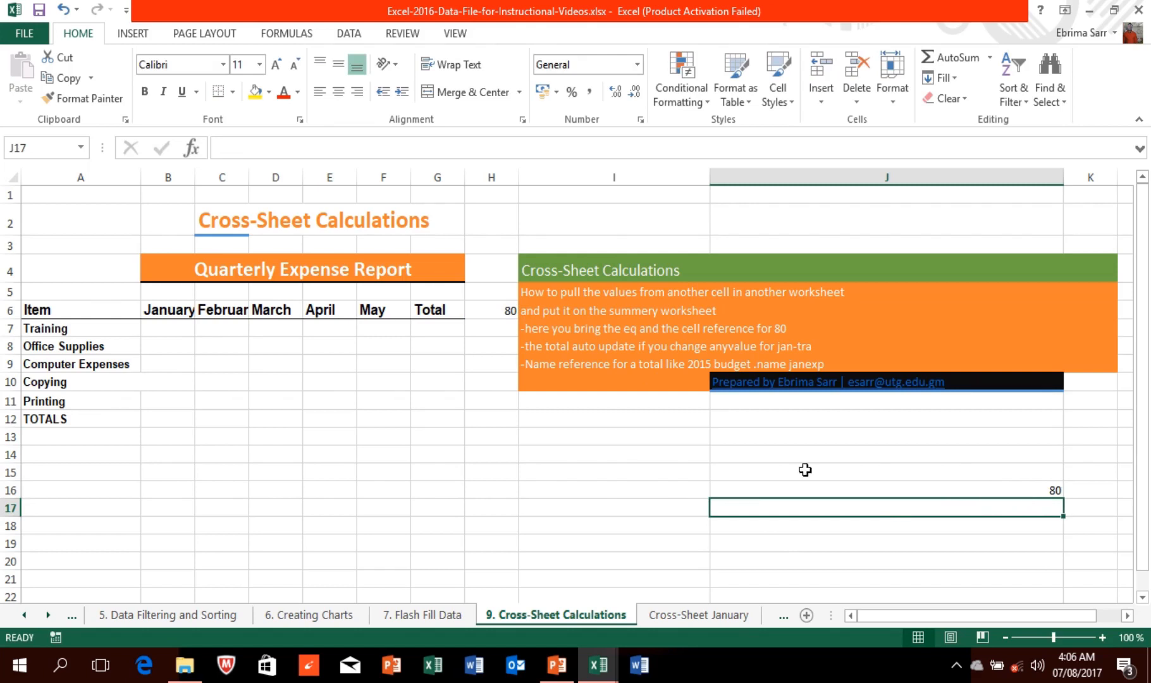
click(173, 327)
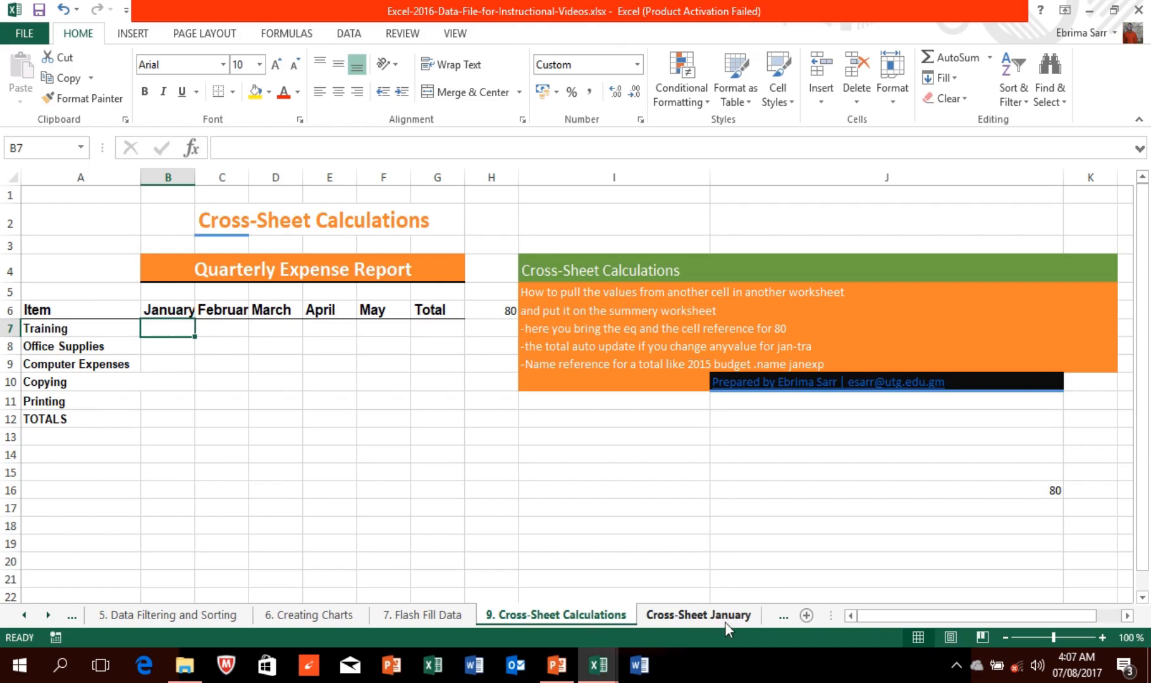
Step: Link B7 to the Training total in Cross-Sheet January D13 ($3,260.00)
click(678, 622)
click(588, 616)
text(=)
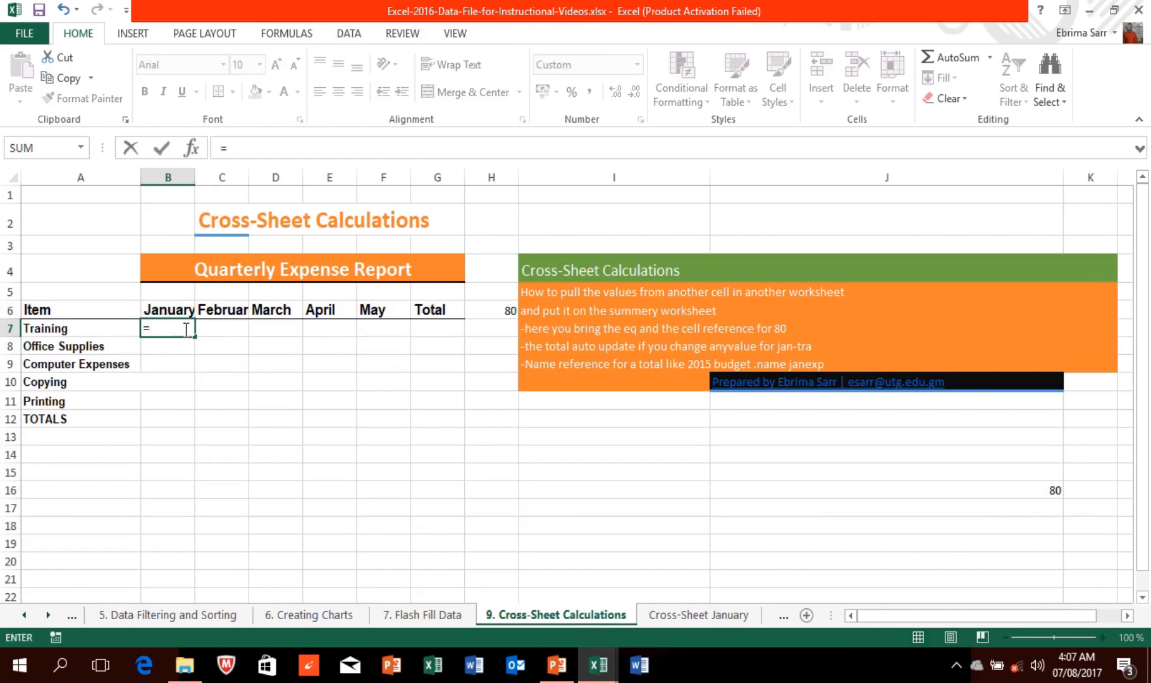
click(661, 614)
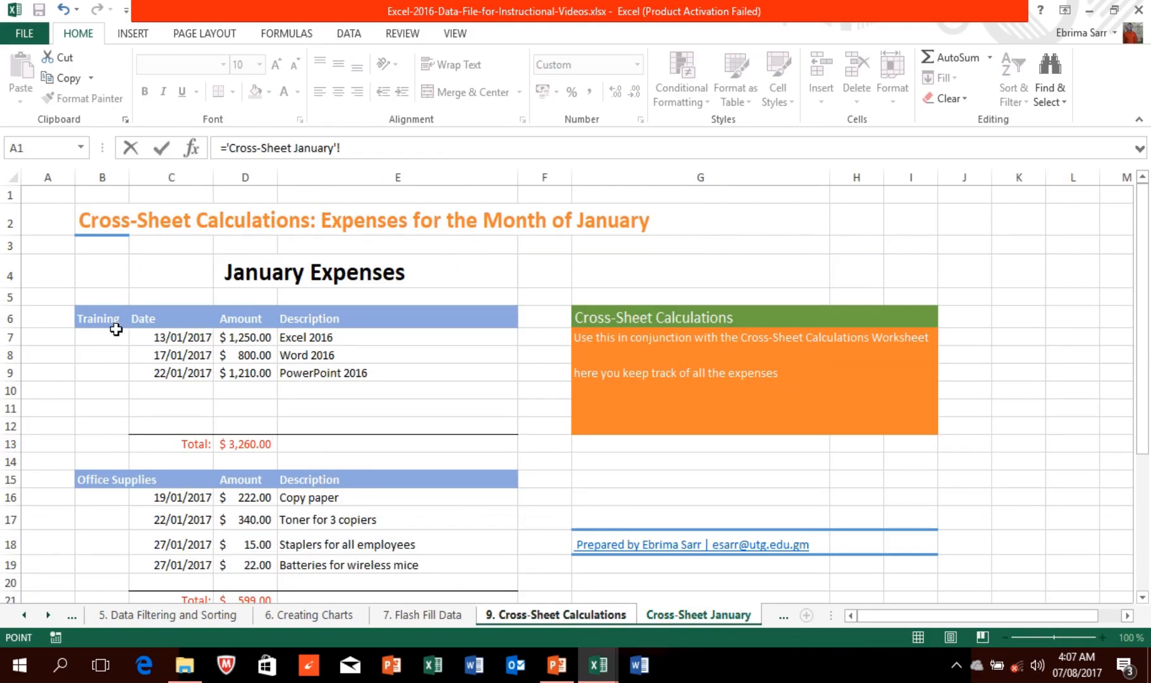
click(245, 443)
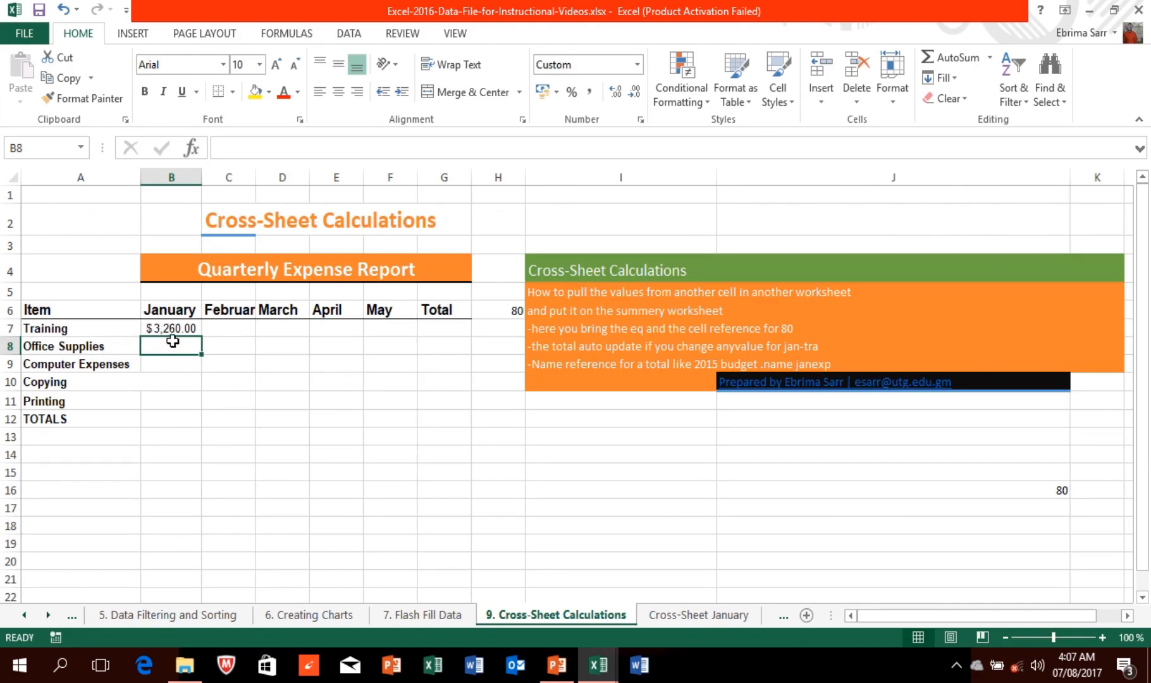
Step: Link B8 to the Office Supplies total in Cross-Sheet January D21 ($599.00)
text(=)
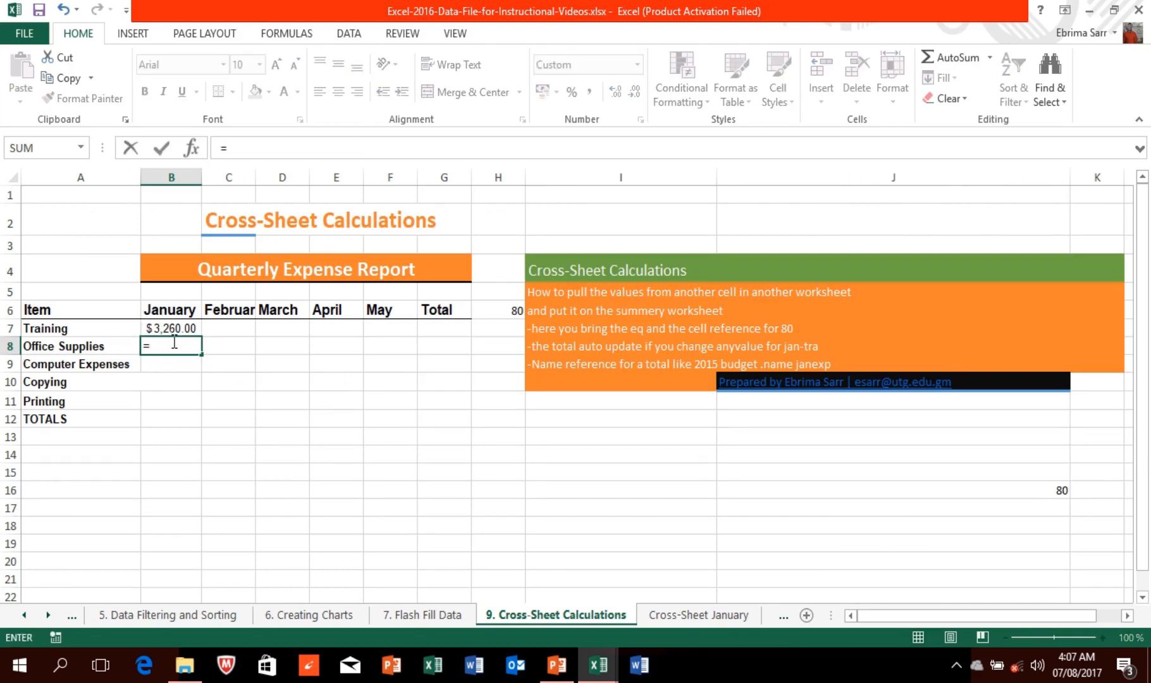
click(670, 622)
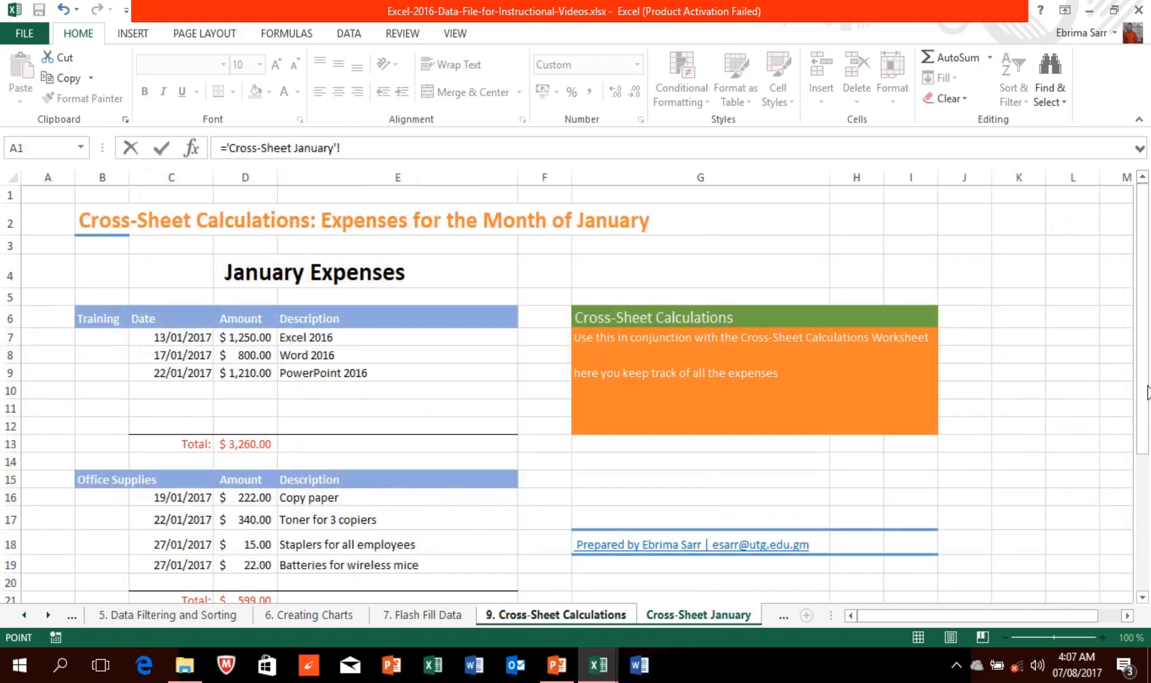
right_click(1144, 450)
click(1072, 459)
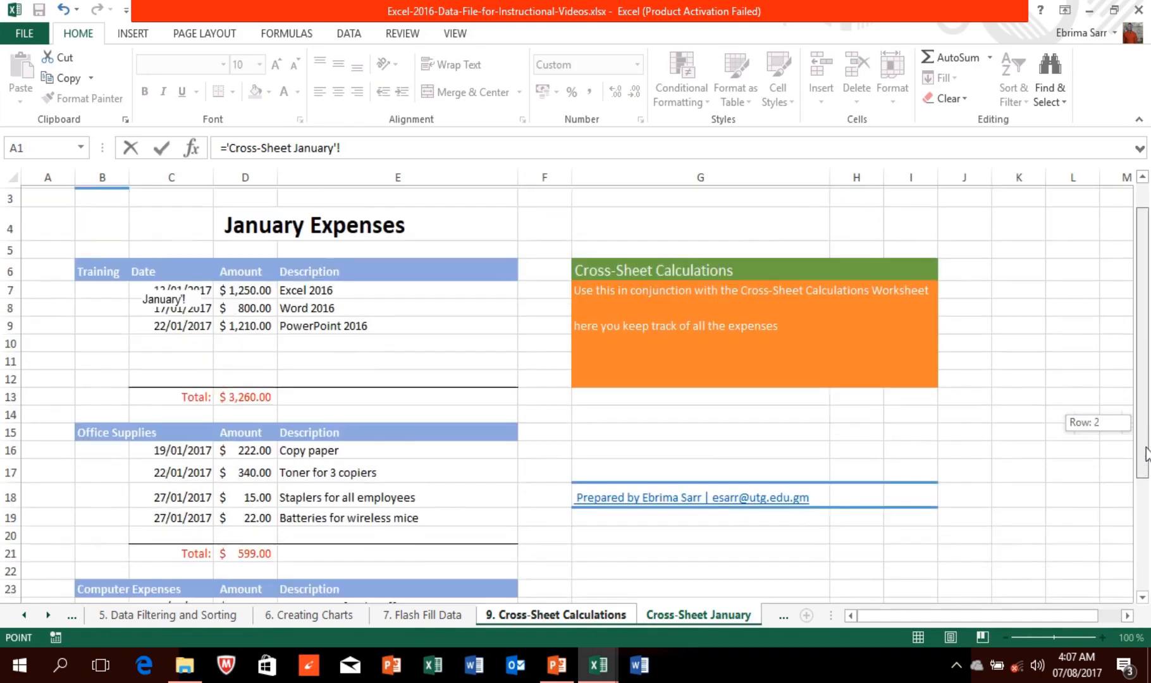
click(251, 553)
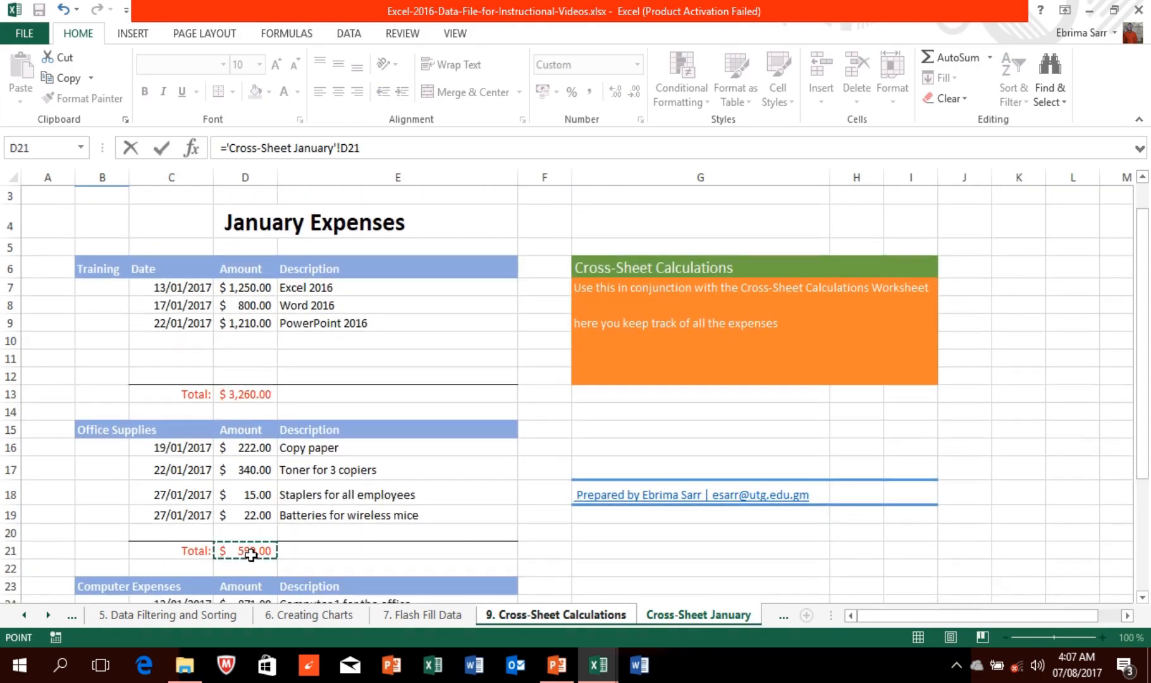
key(Return)
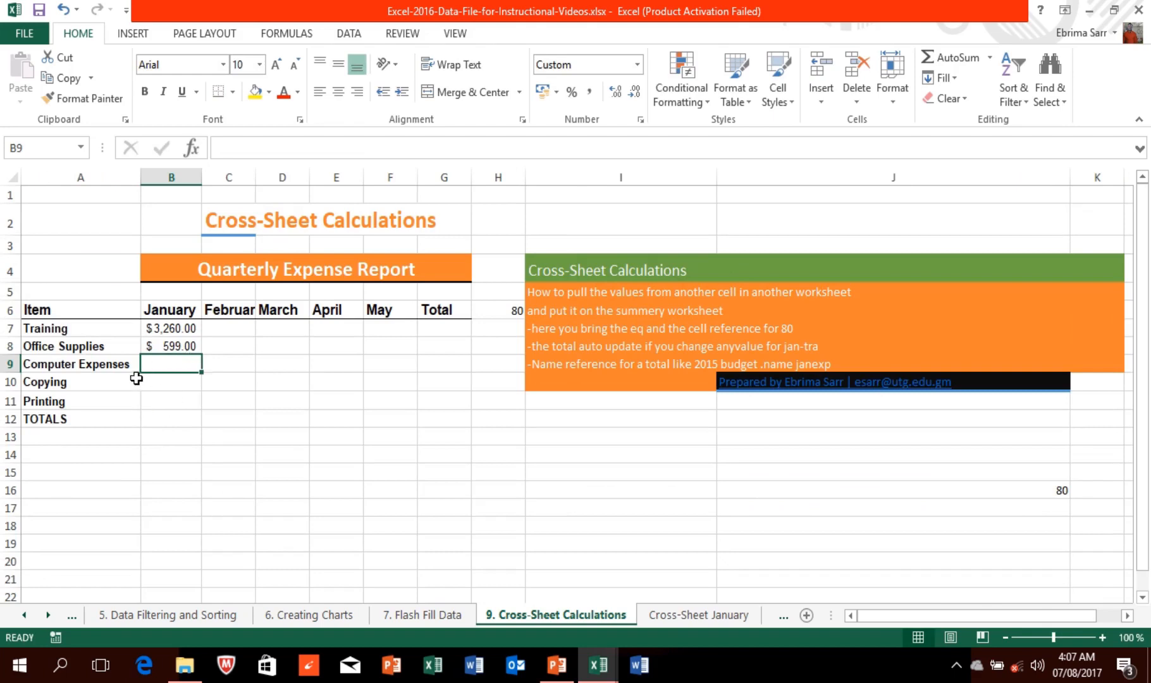
Step: Change the January batteries amount in D19 to 222 and verify the summary shows $799.00
click(711, 624)
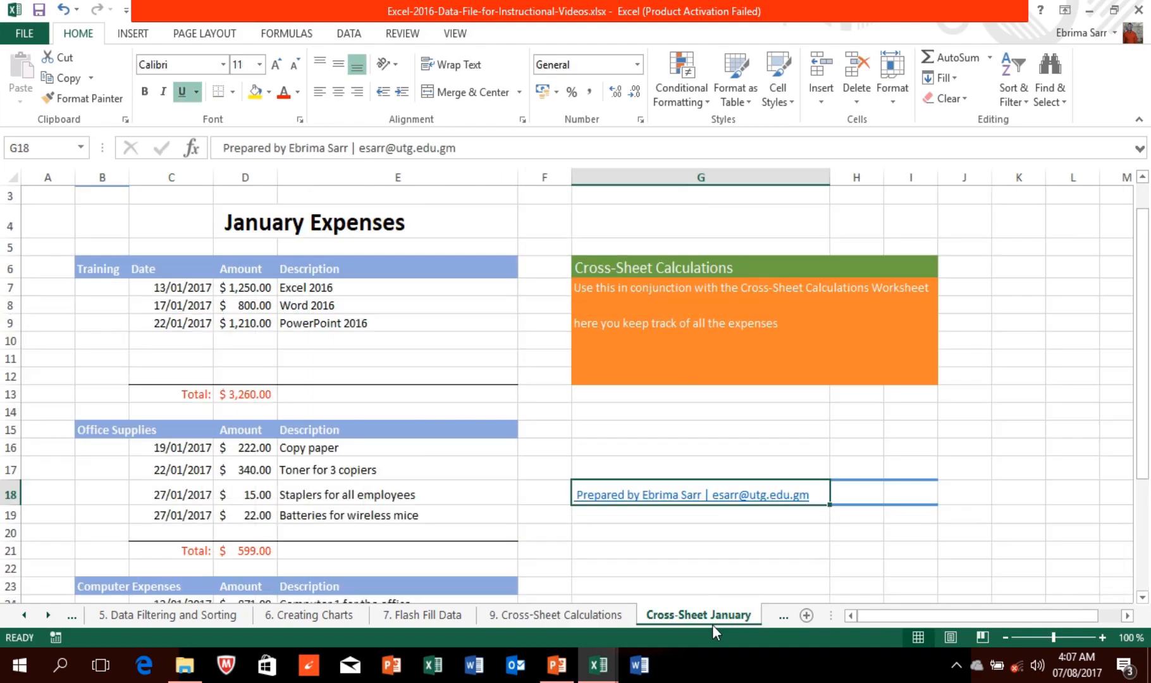
click(260, 516)
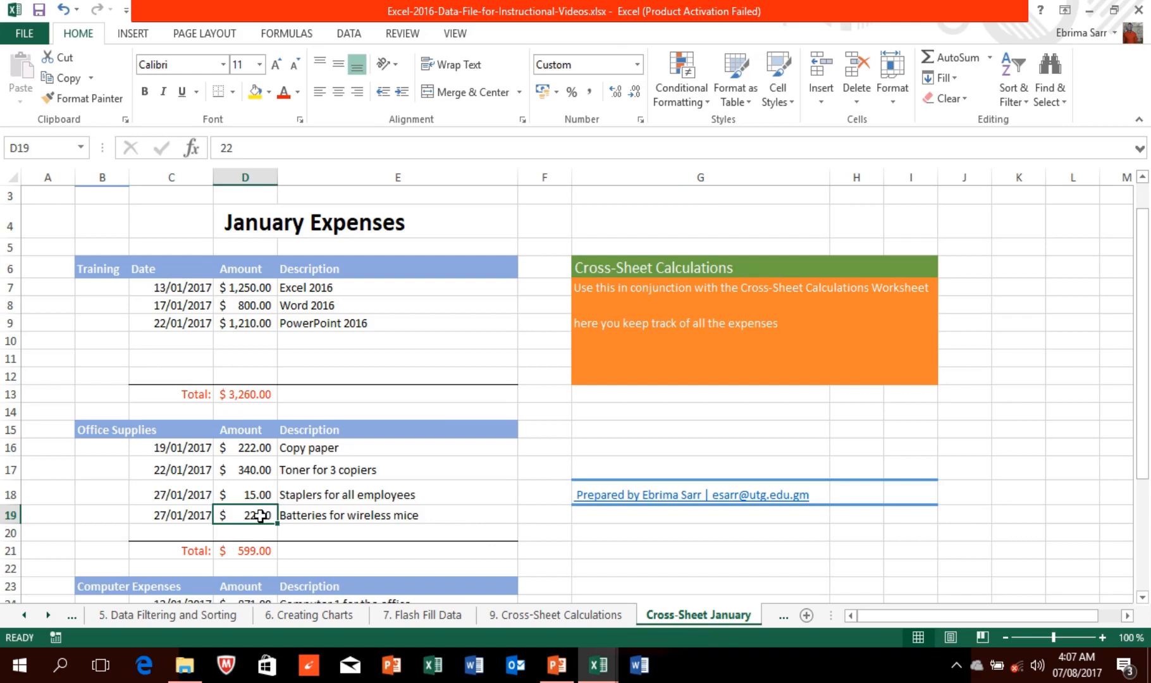
text(2)
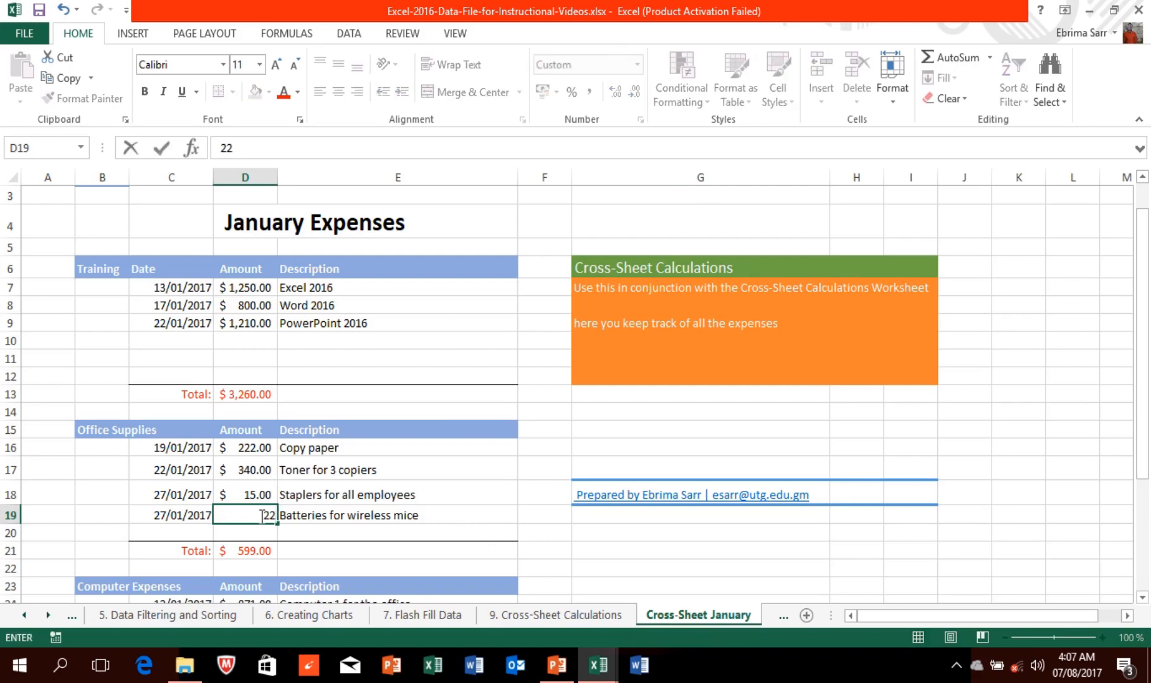
click(323, 551)
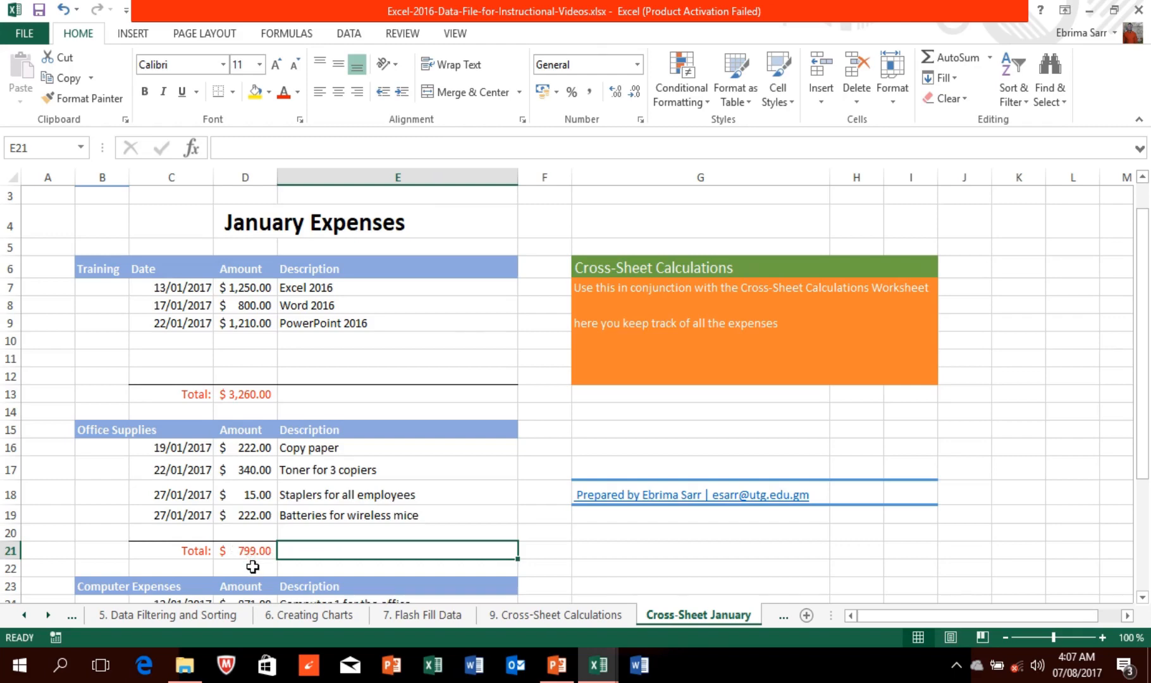
click(519, 617)
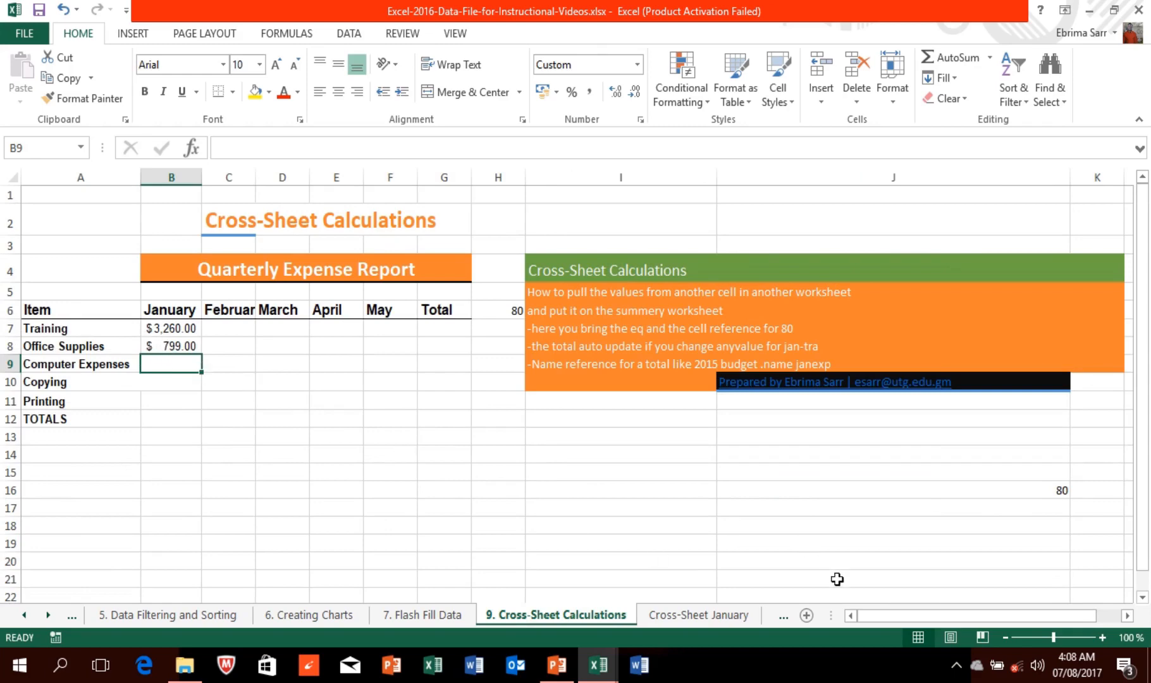
click(736, 617)
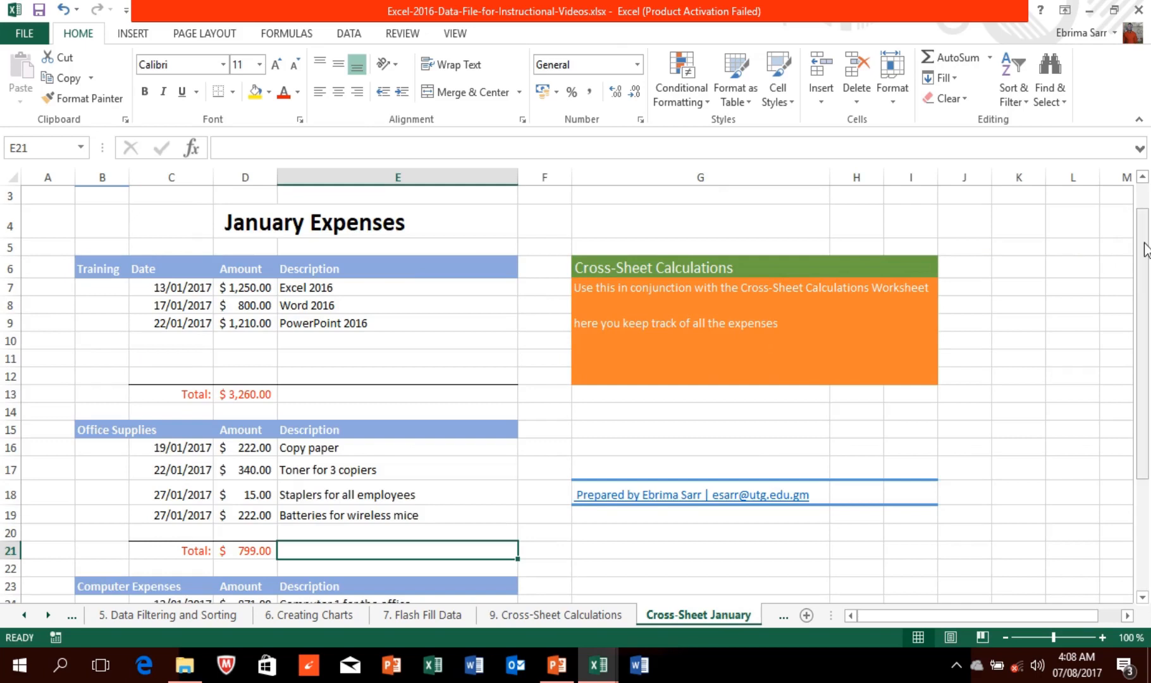
drag(1145, 250, 1145, 361)
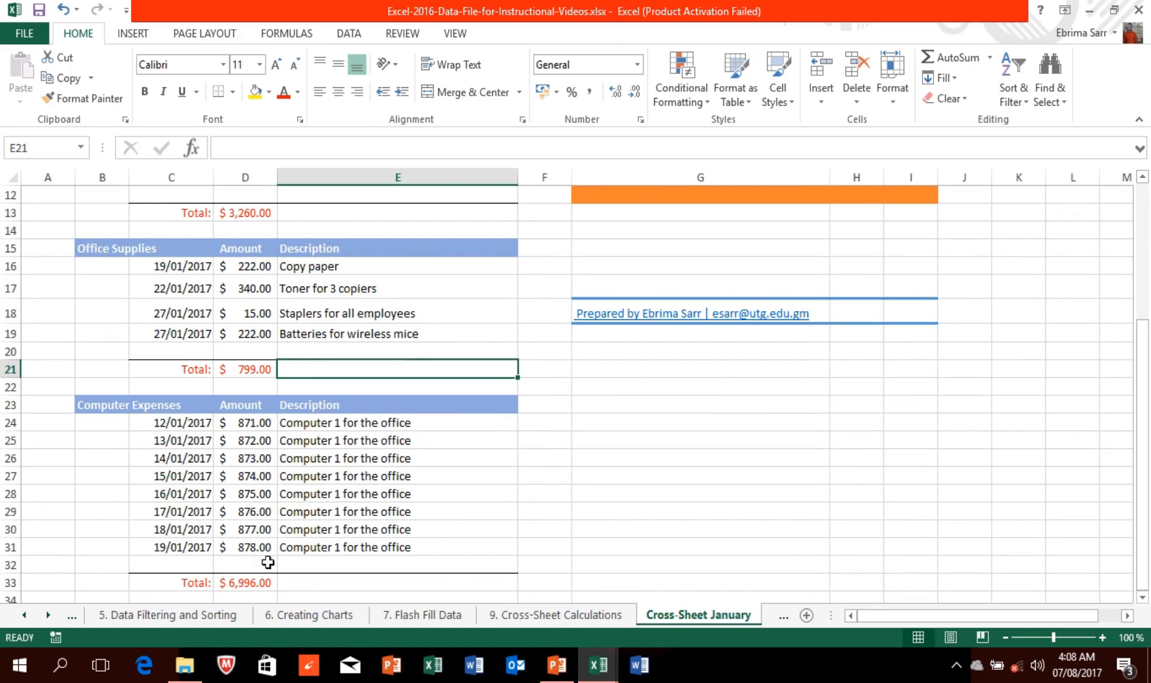
click(255, 581)
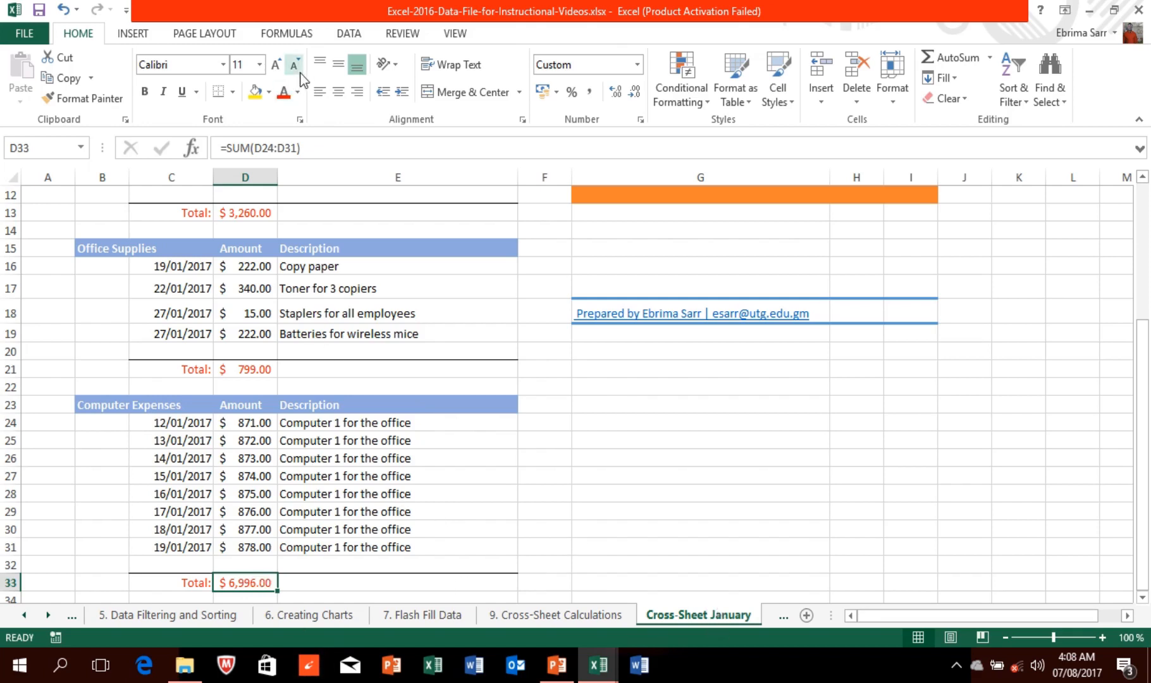
Step: Define the Workbook-scope name janexpenses for D33, working past the invalid-name errors
click(283, 33)
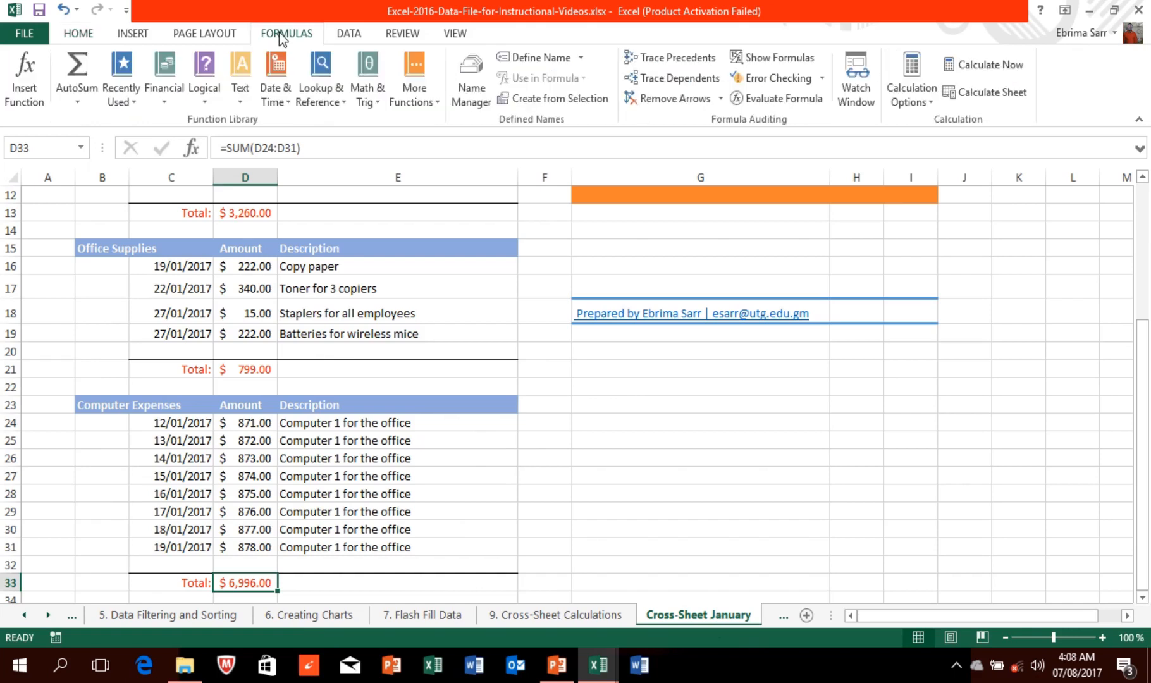
click(531, 58)
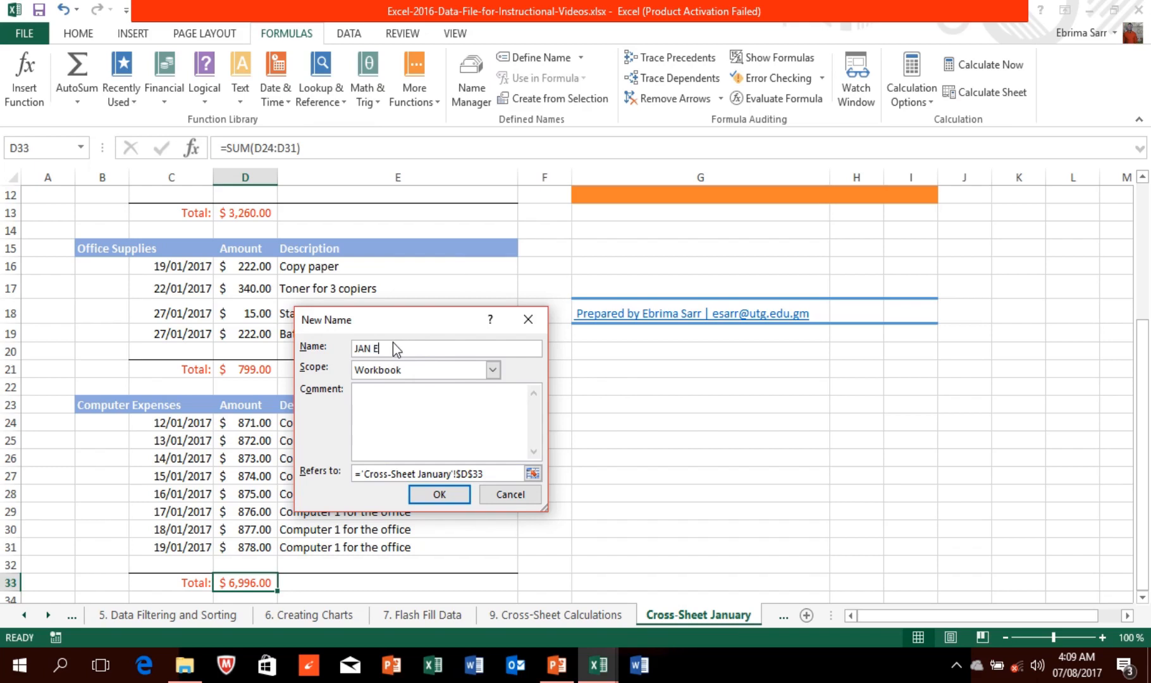
text(XPENSES)
click(440, 495)
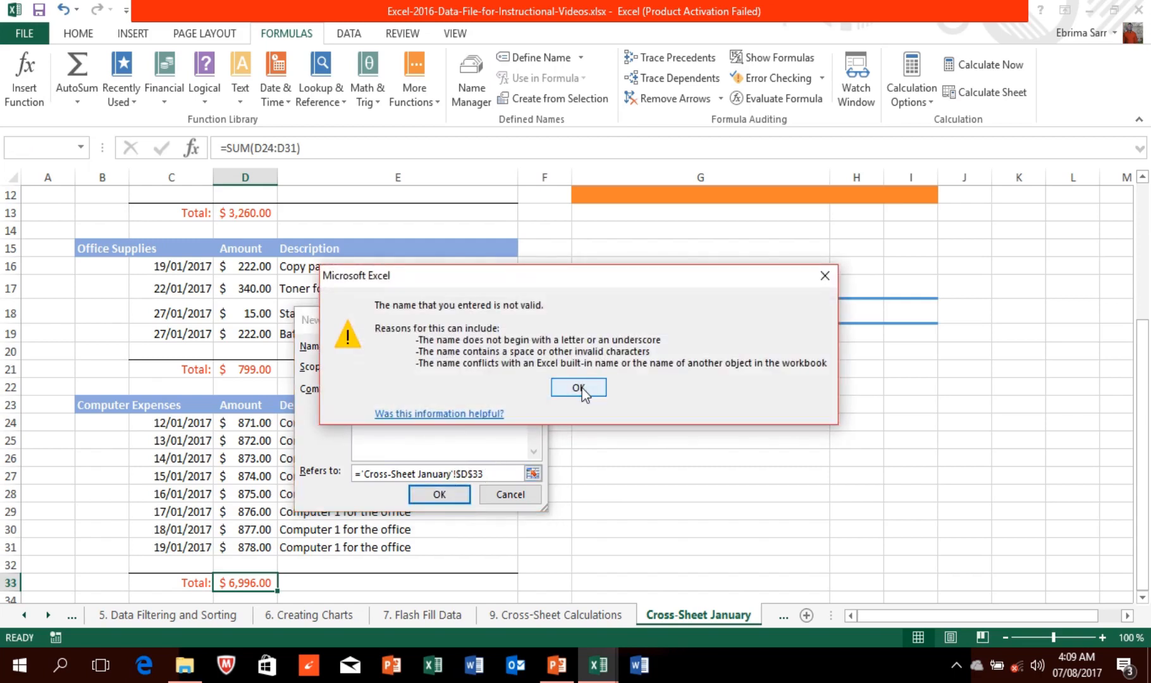
click(819, 276)
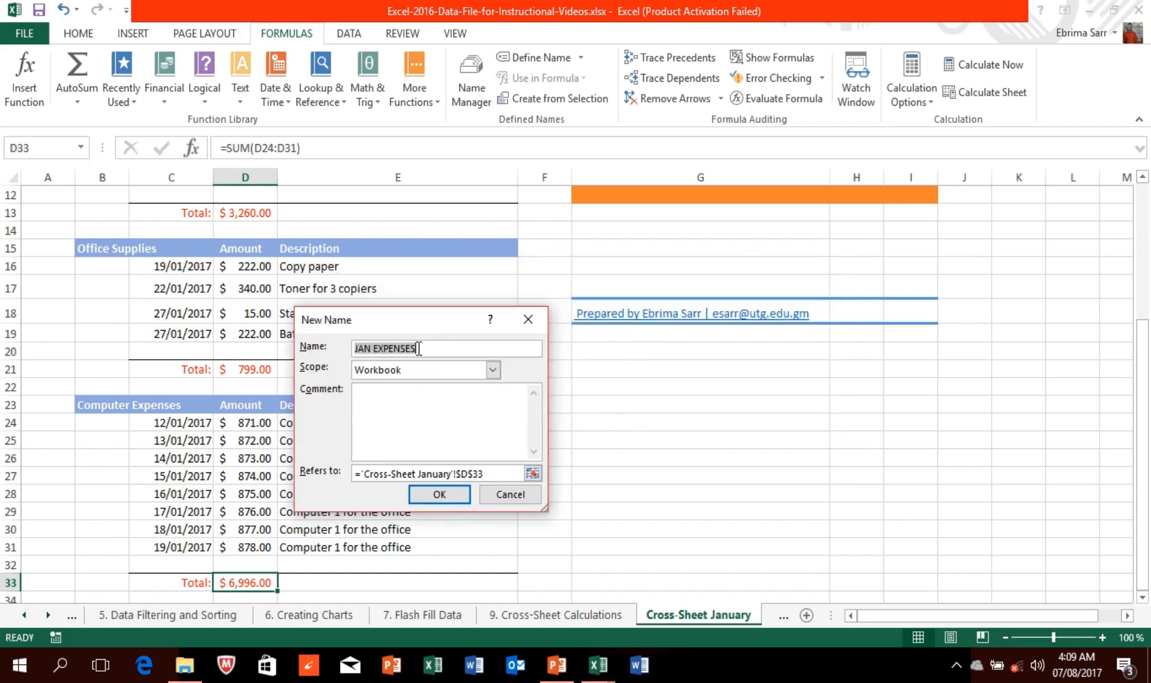
click(437, 493)
click(576, 386)
click(455, 497)
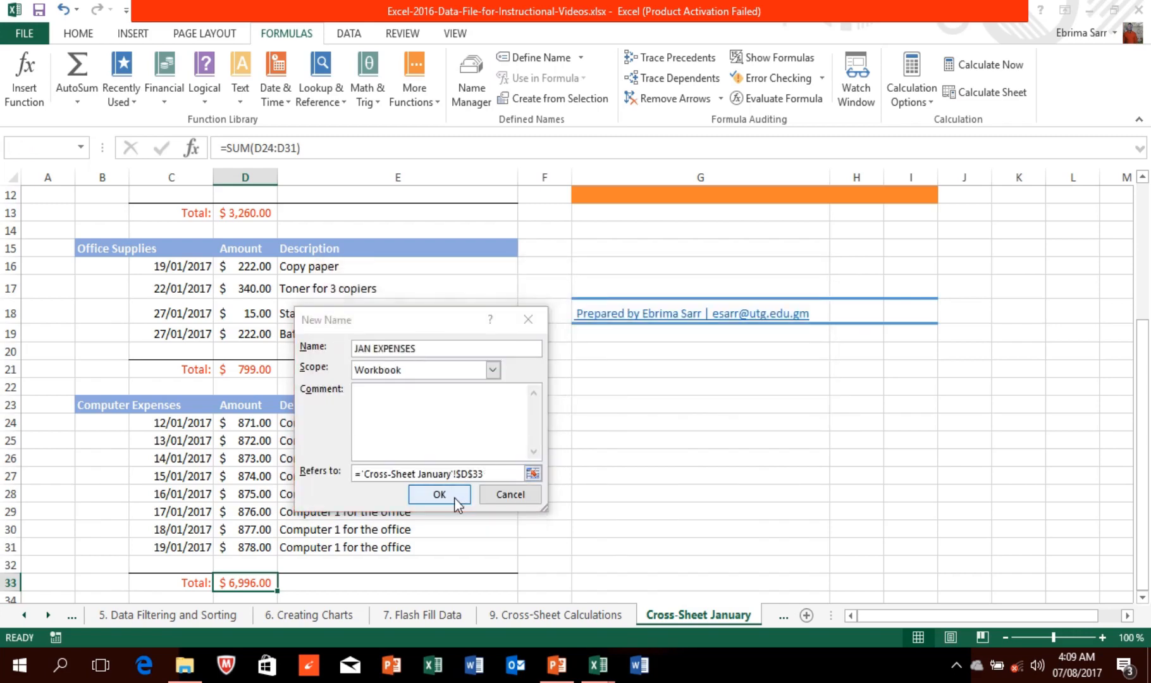
click(570, 392)
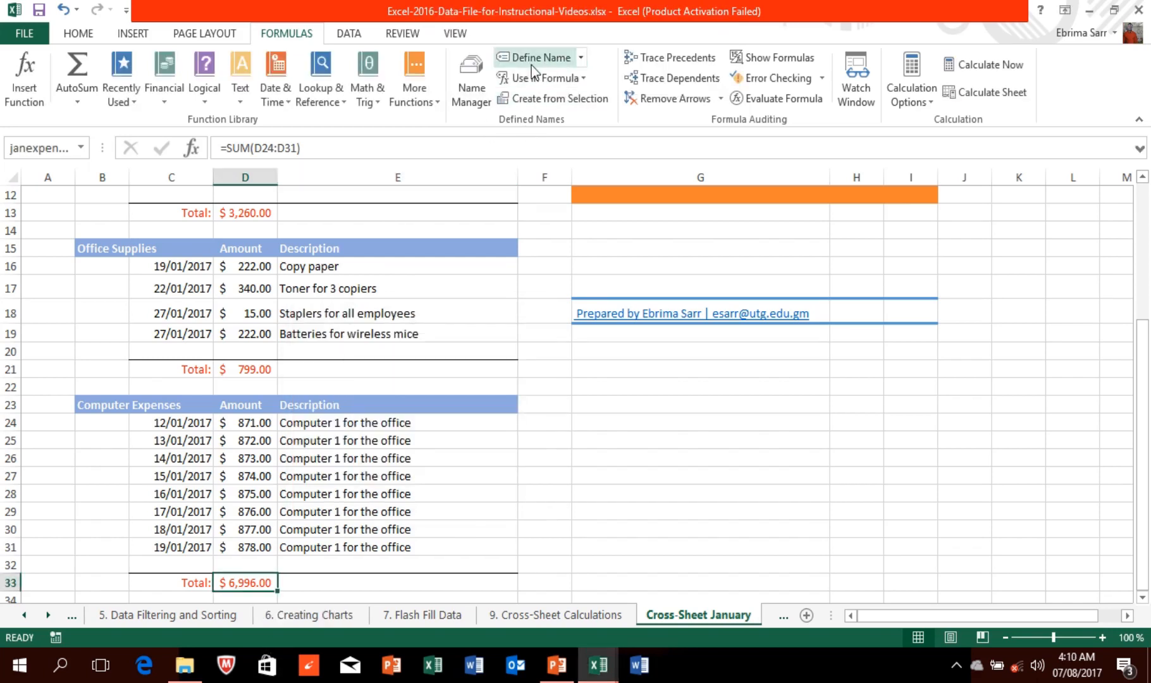
Step: Try naming the D33 total janexpenses again and dismiss the duplicate-name warning
click(531, 60)
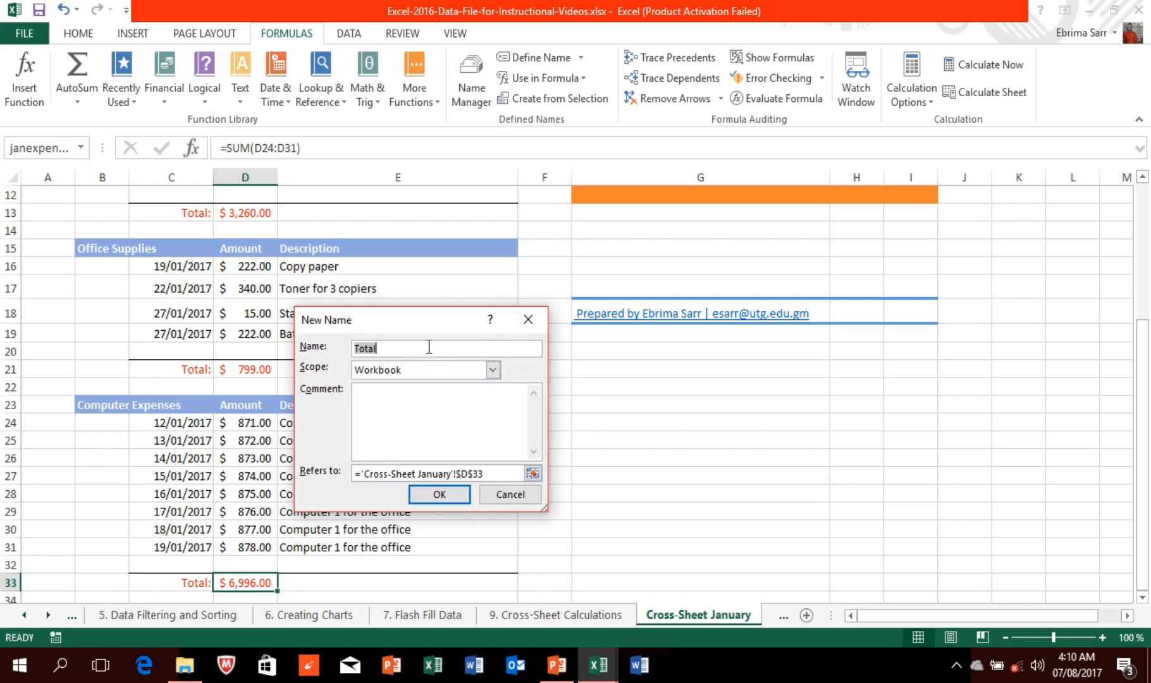
key(BackSpace)
text(janexpenses)
click(440, 494)
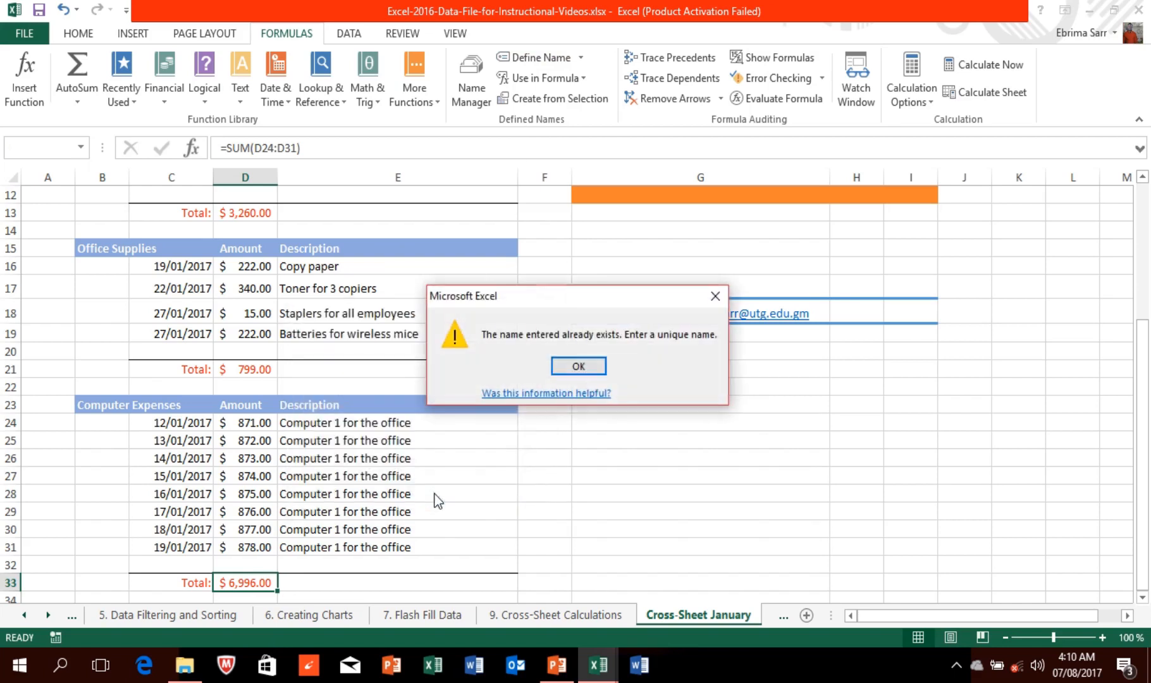
click(570, 372)
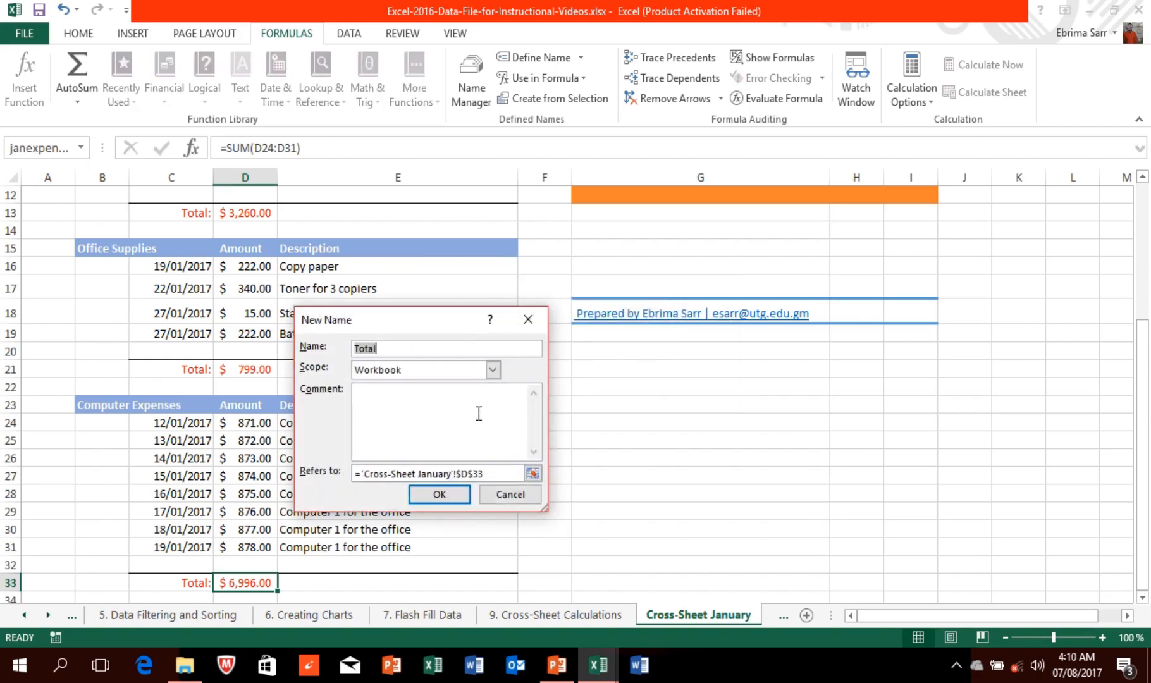
Step: Enter 'computer expenses', then remove the space to save the name computerexpenses
key(BackSpace)
text(computer expenses)
click(453, 497)
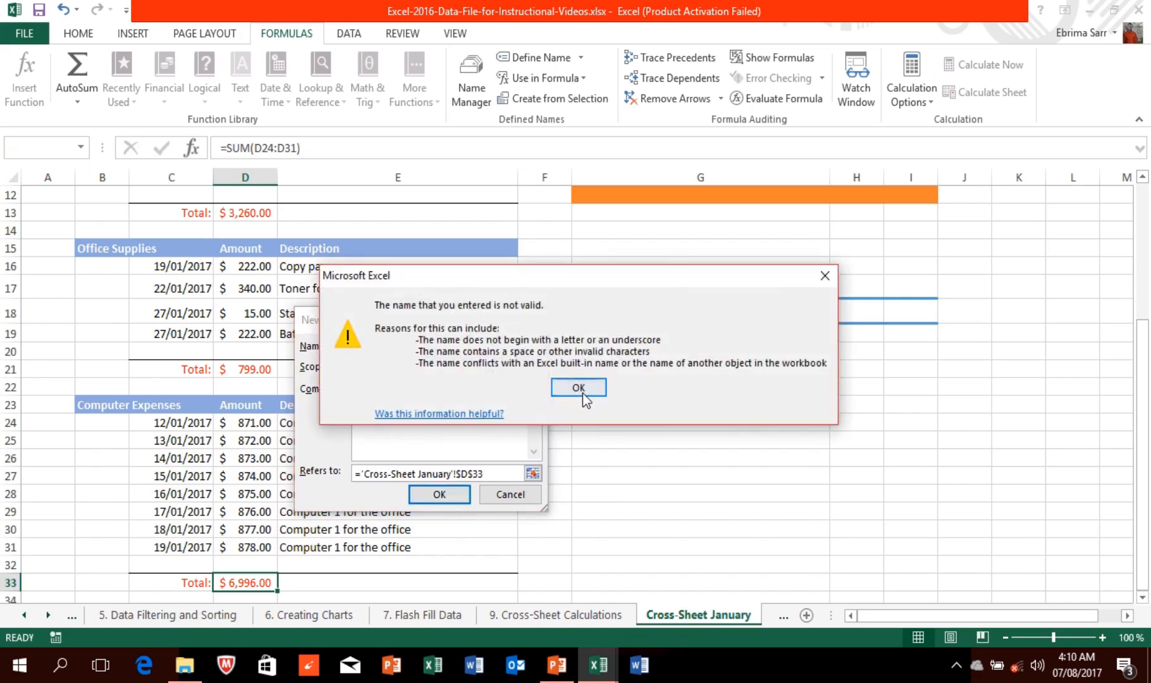
click(583, 392)
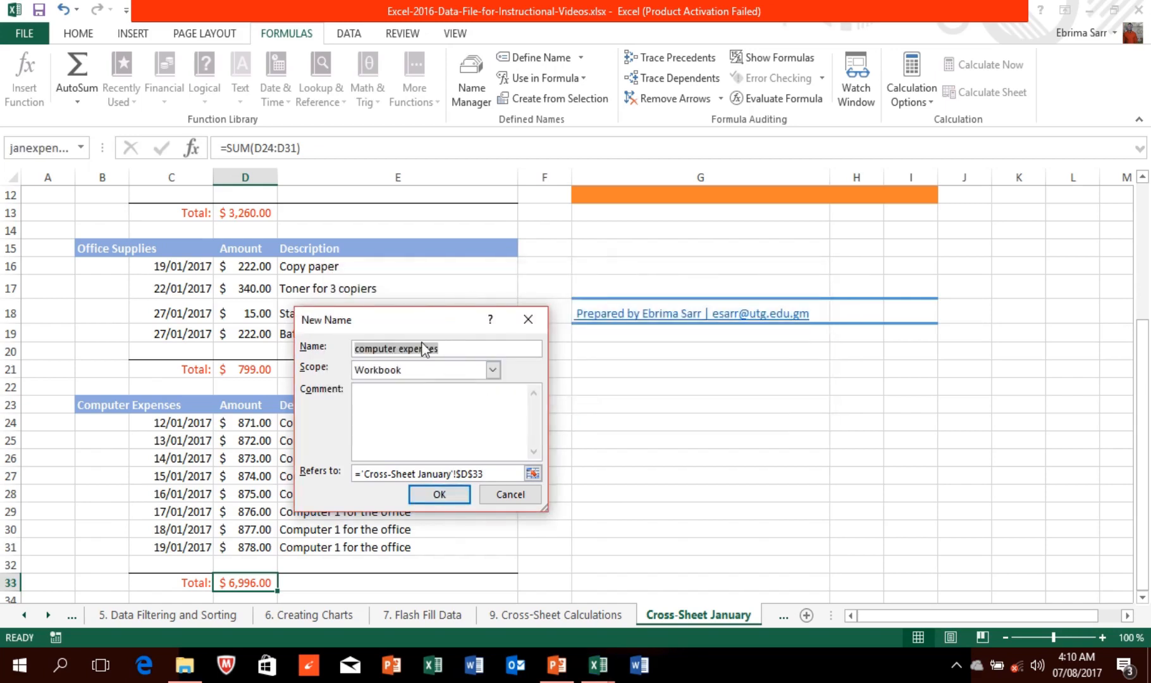
click(400, 349)
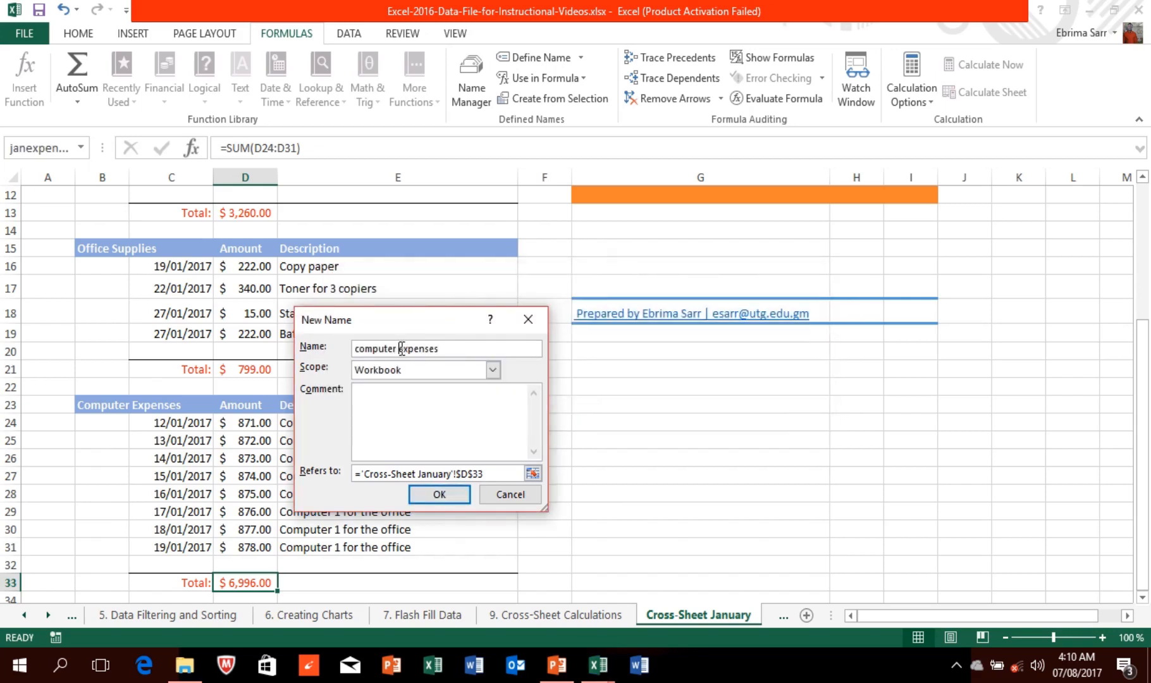
key(BackSpace)
click(441, 496)
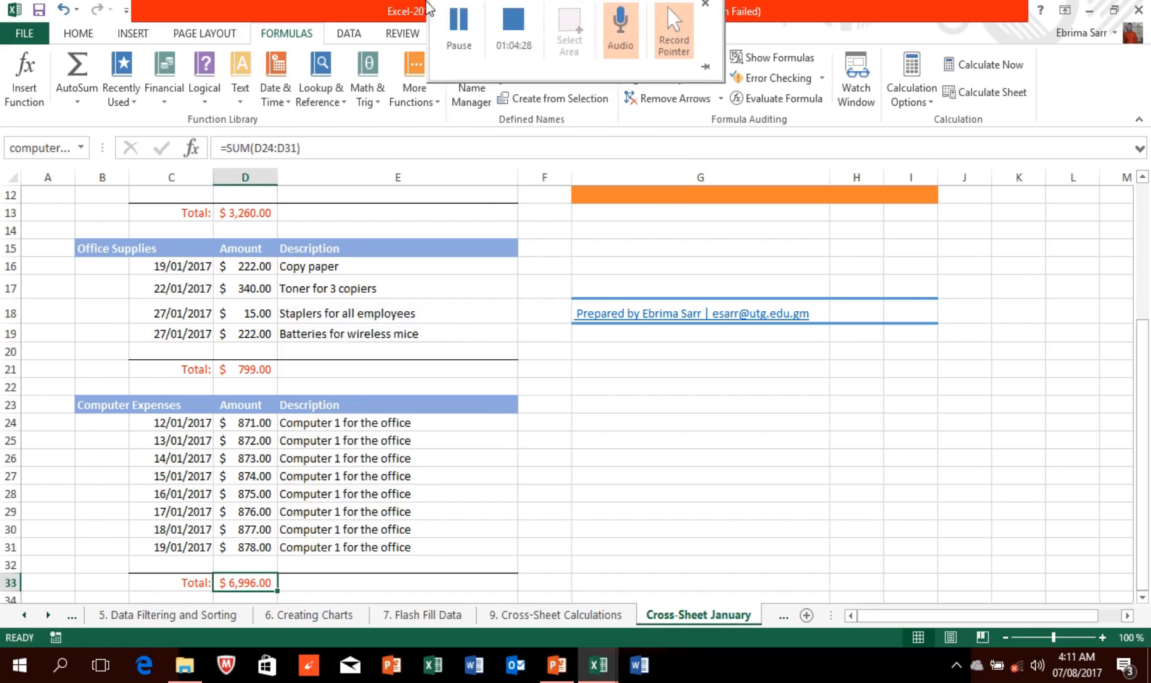
Step: Insert the janexpenses name into B9 from the Use in Formula list
click(554, 616)
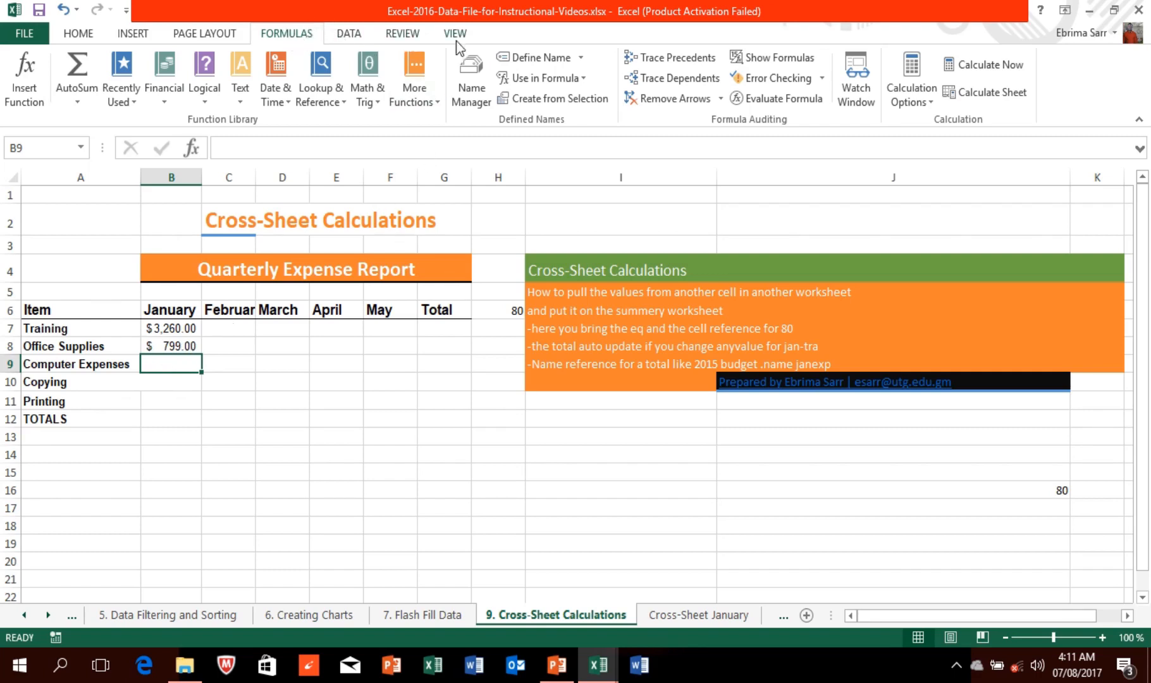
click(583, 79)
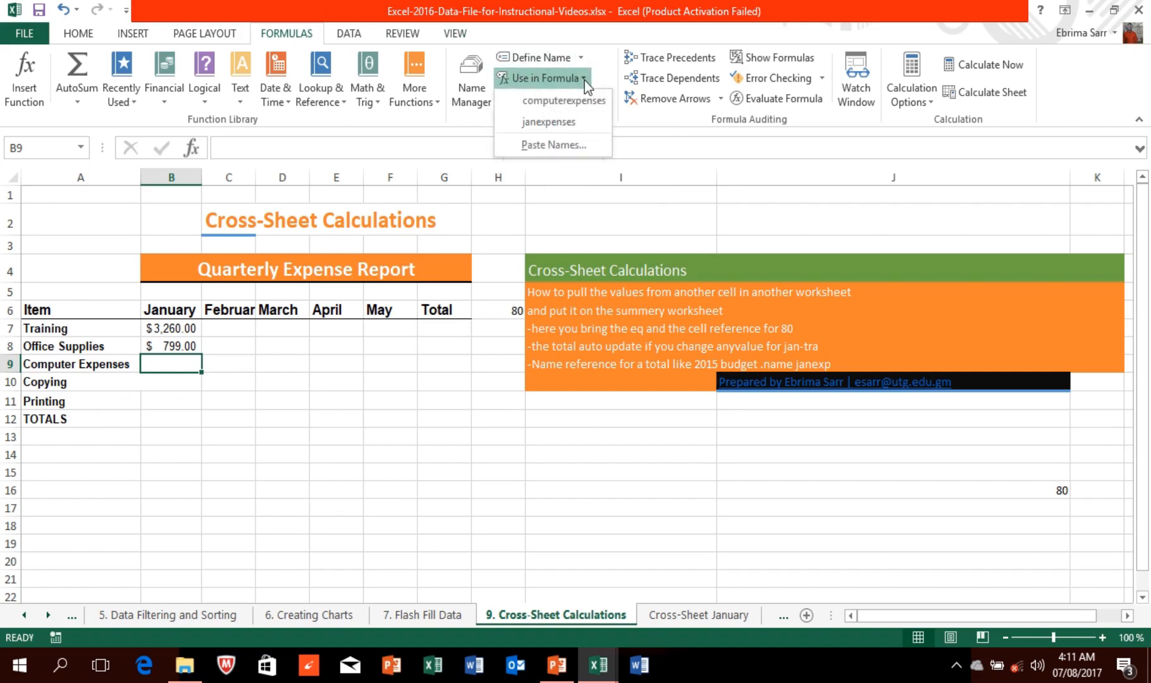
click(566, 126)
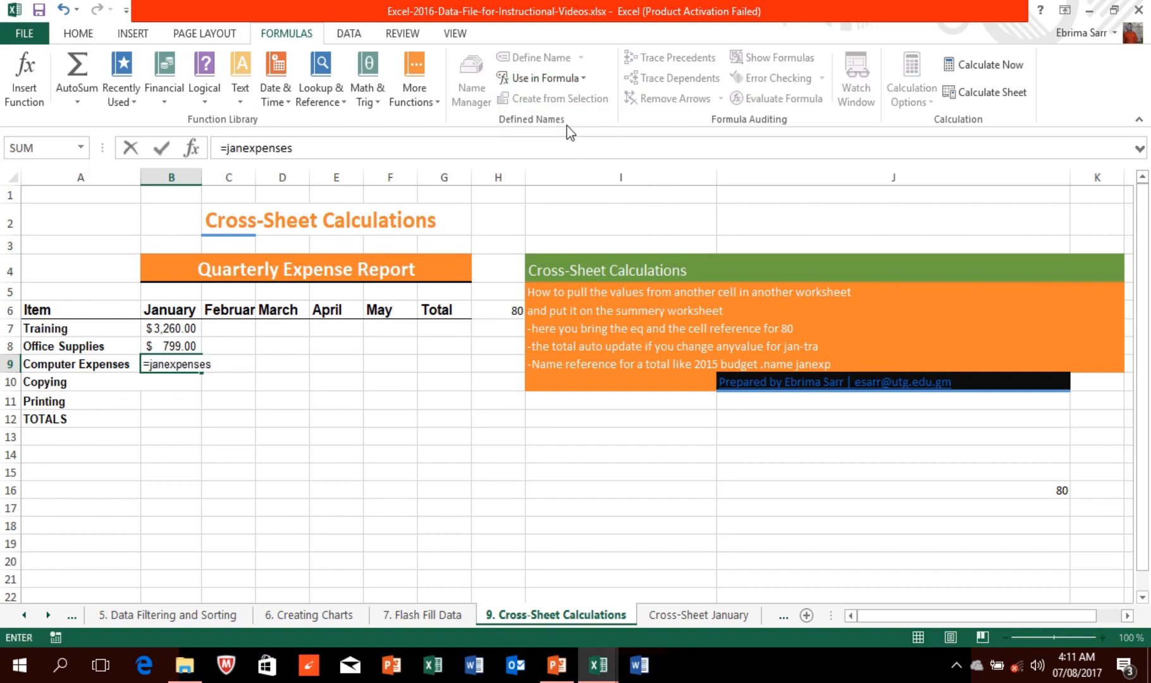
key(Return)
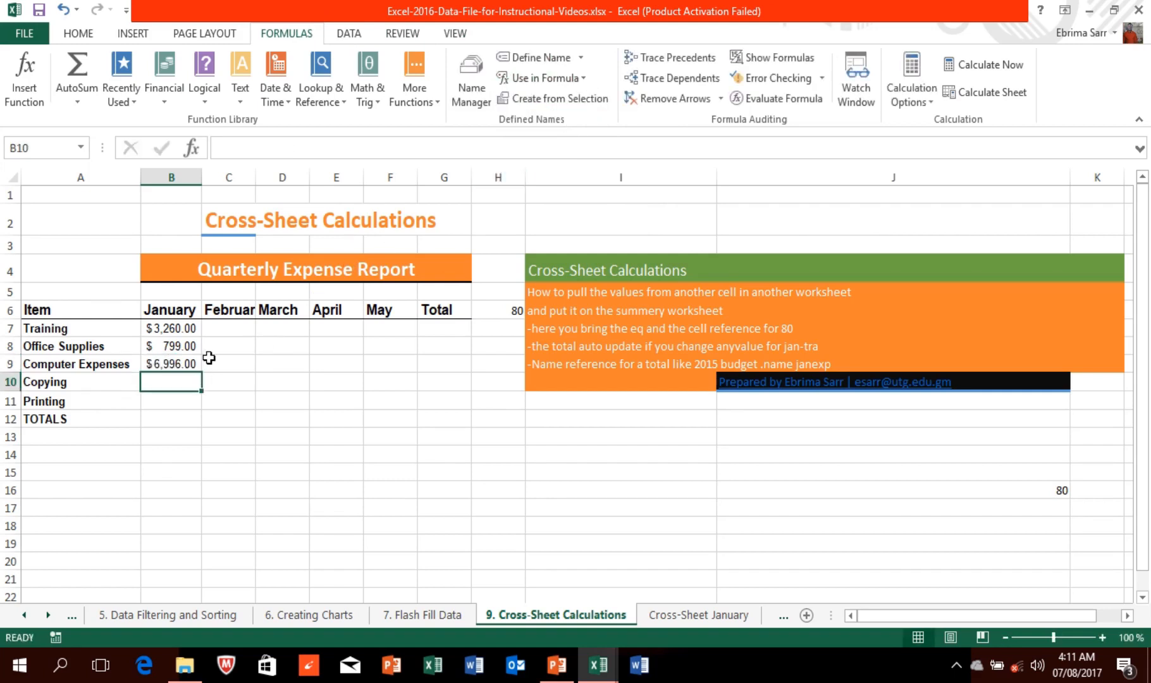
Step: Re-enter B9 as =janexpenses by typing =j and accepting the suggested name
click(184, 363)
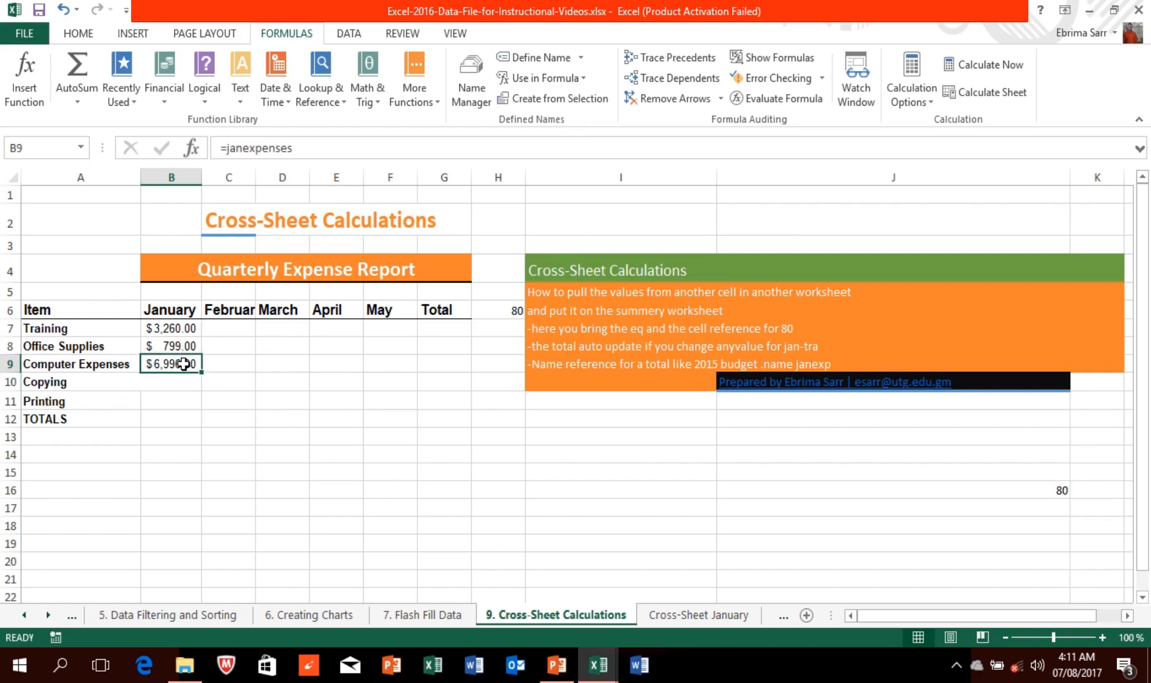
key(BackSpace)
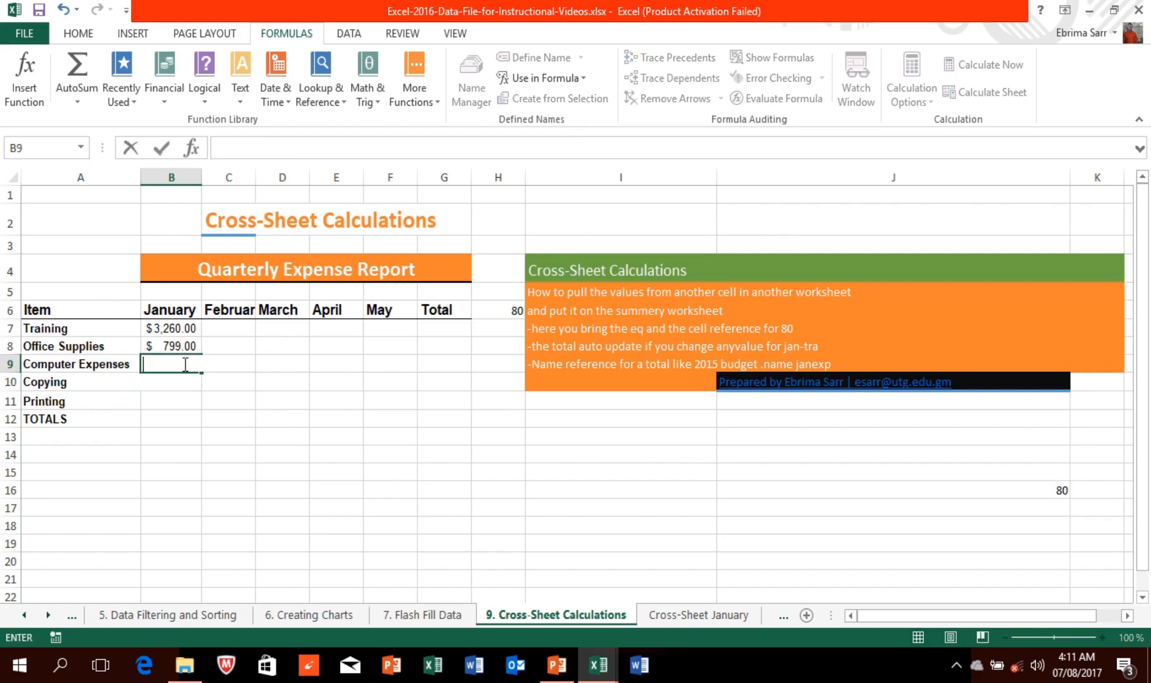
text(=j)
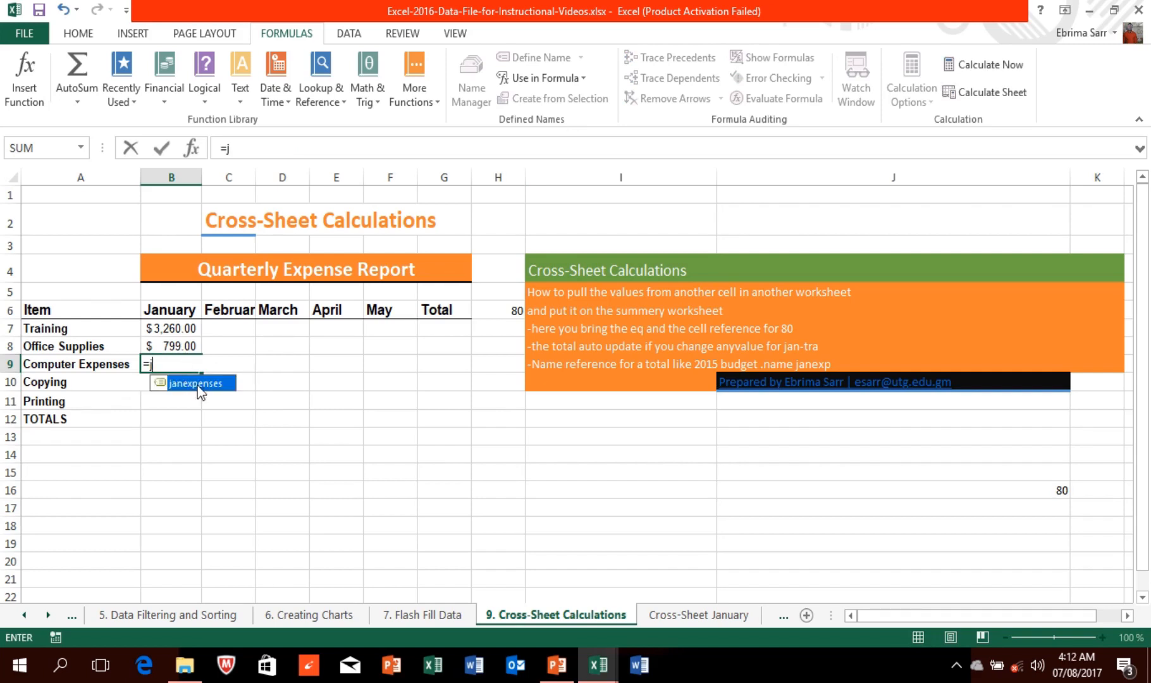
double_click(196, 384)
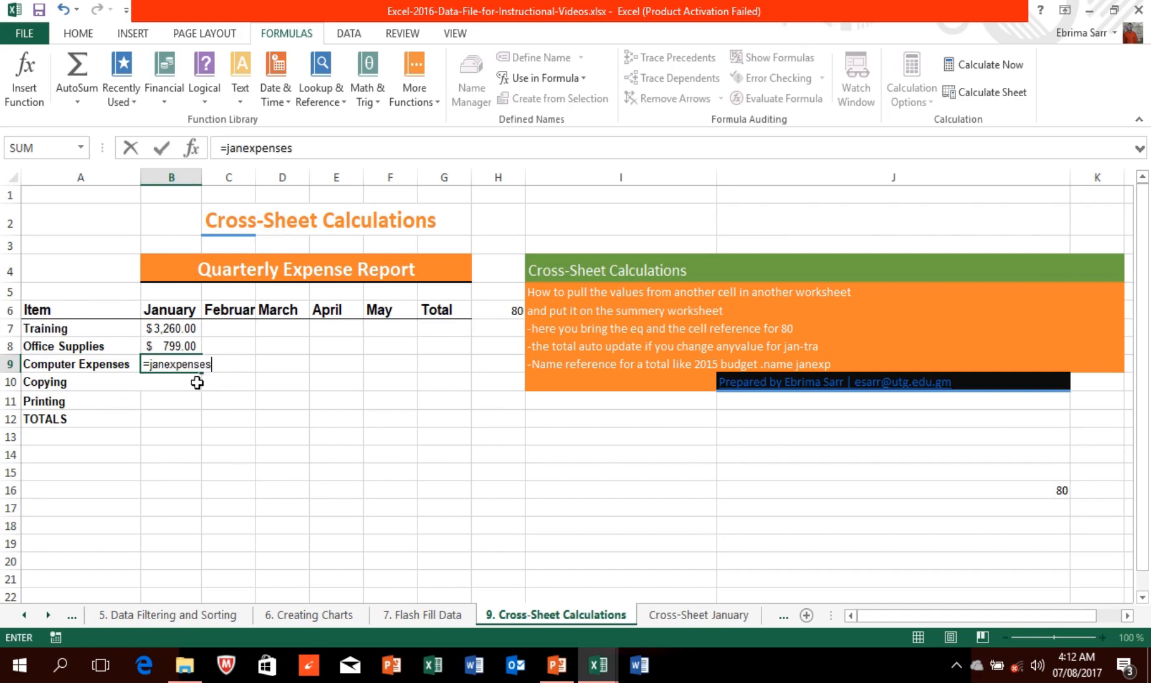
key(Return)
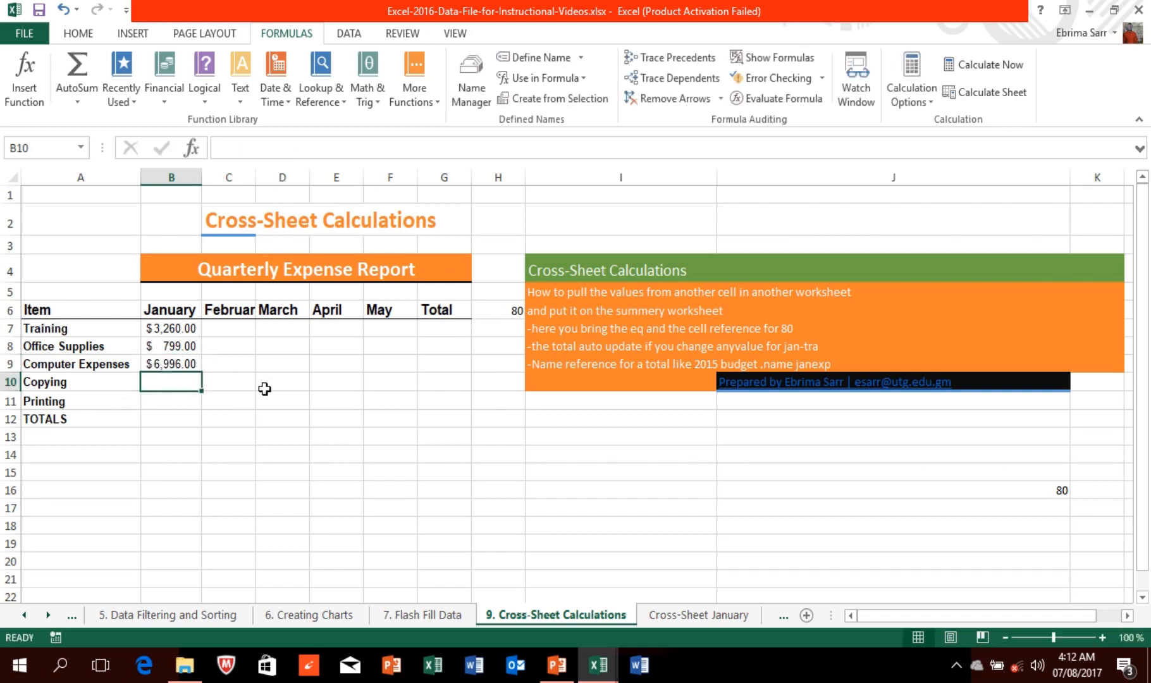
click(699, 615)
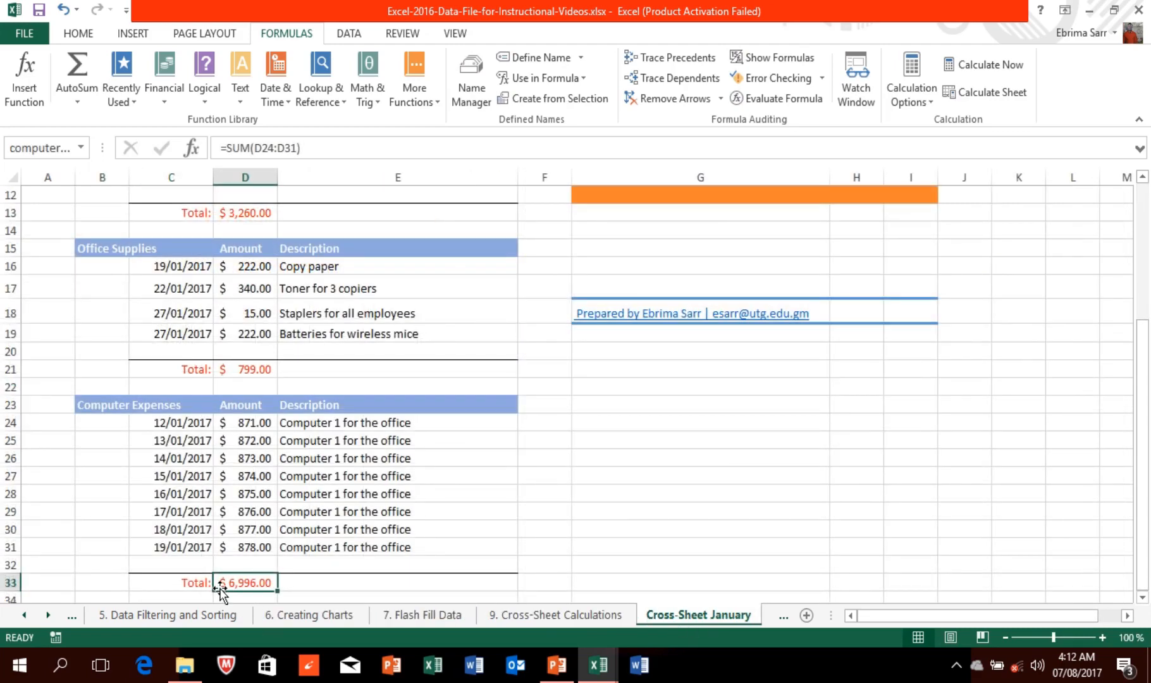
Step: Enter 9999 in D31 and widen columns D and B to show the $16,117.00 totals
click(552, 615)
click(679, 615)
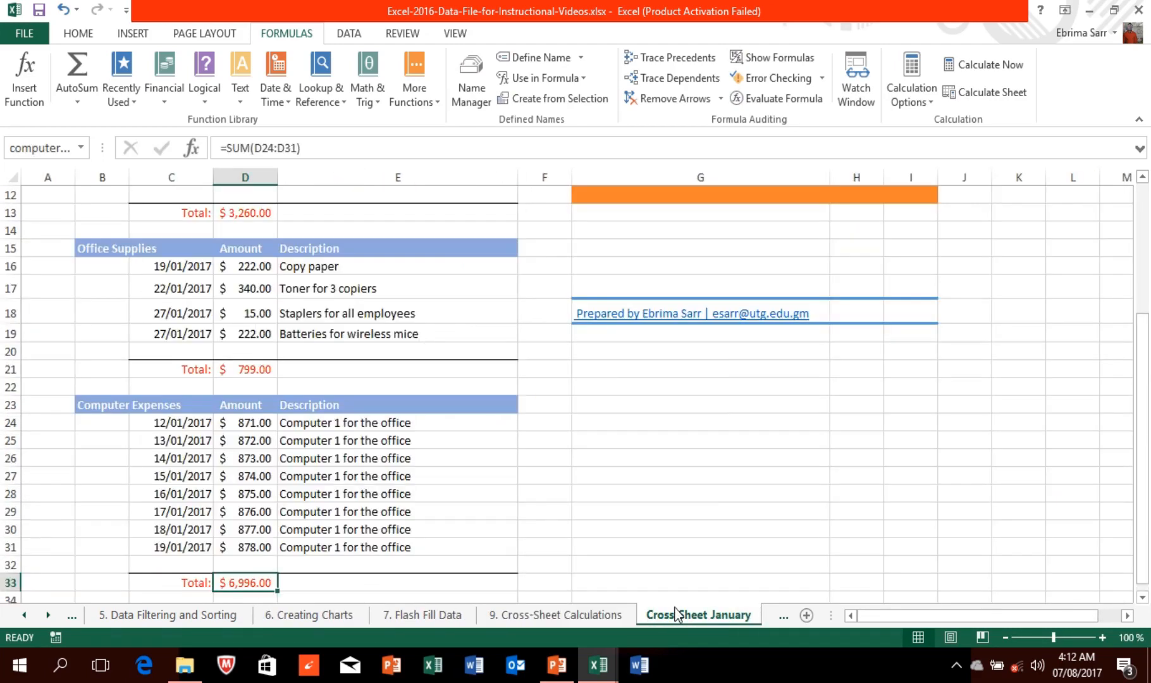
click(247, 544)
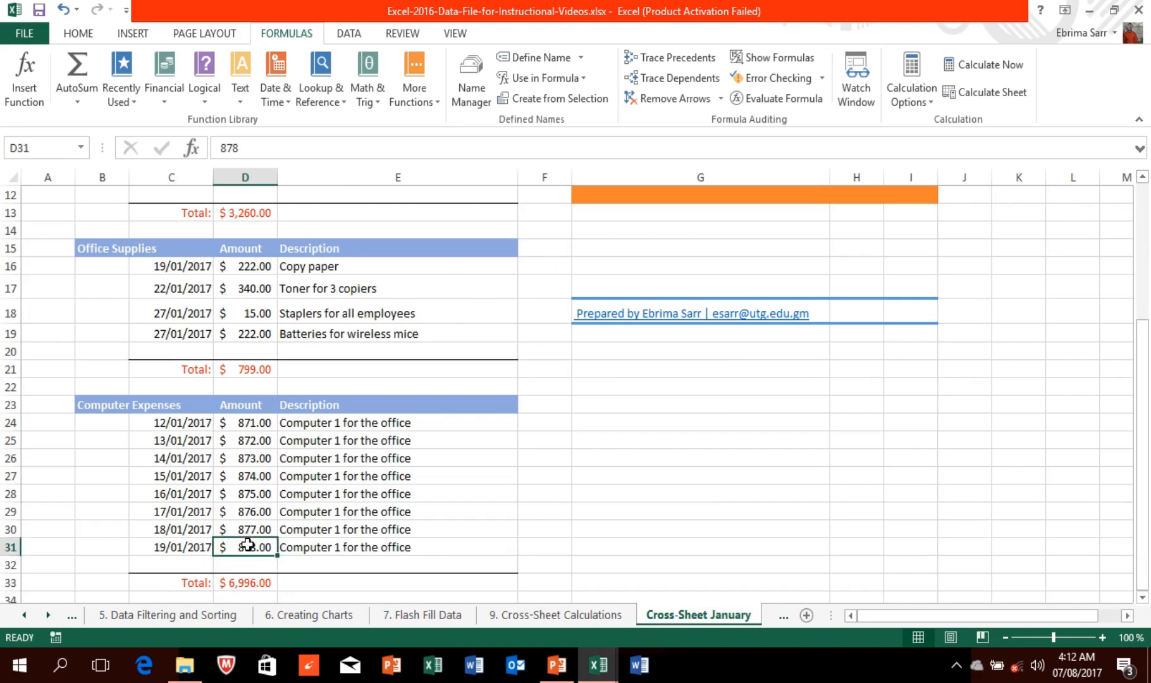
text(9999)
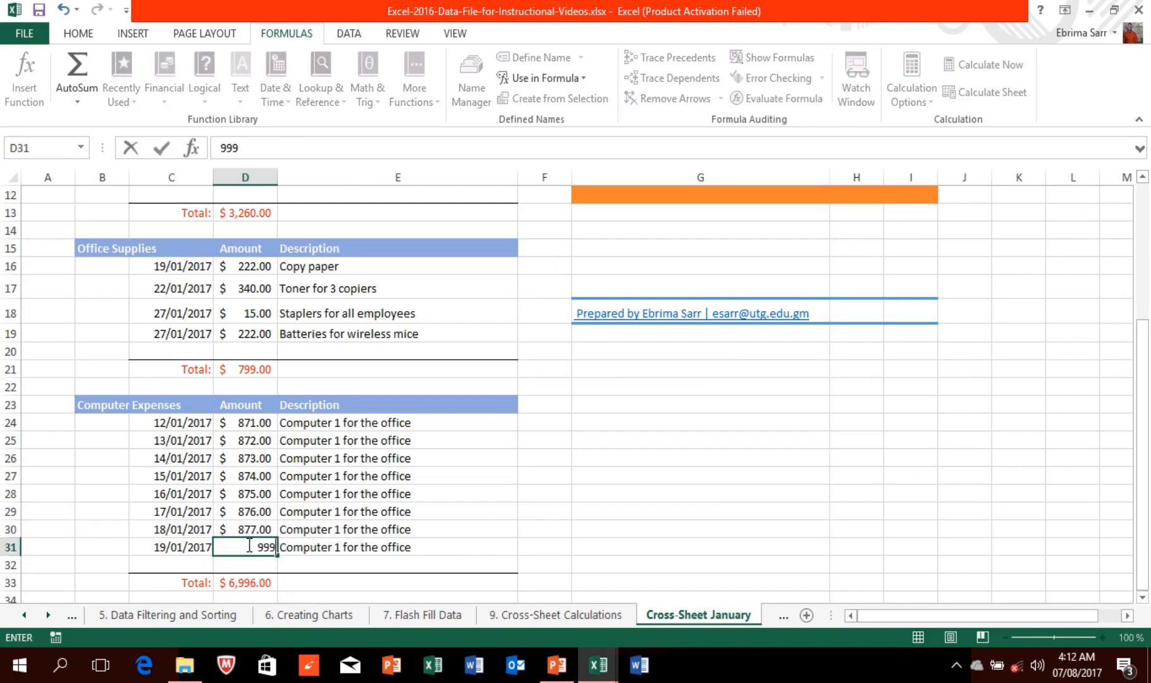
click(312, 585)
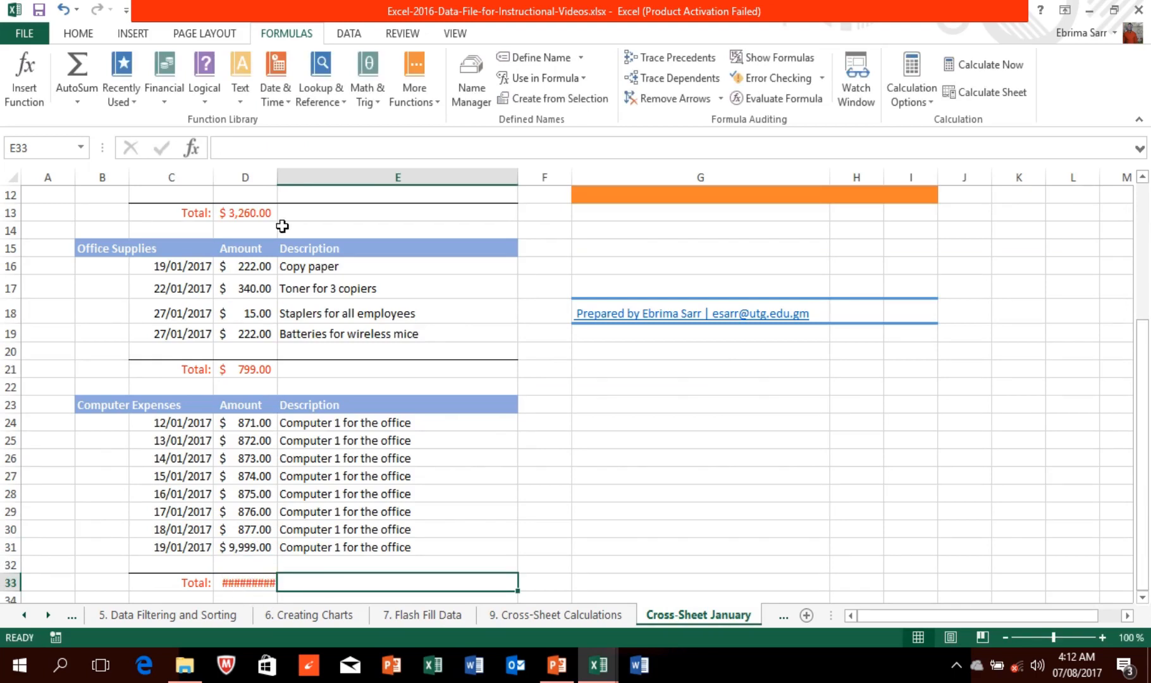
double_click(274, 175)
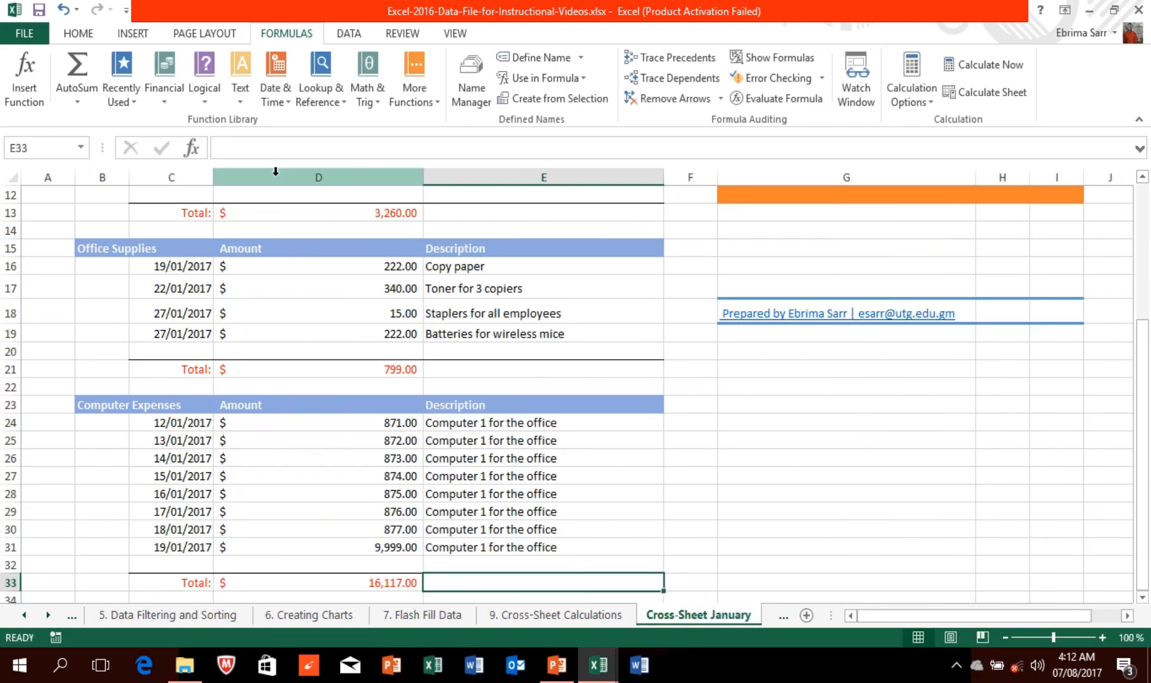
click(554, 615)
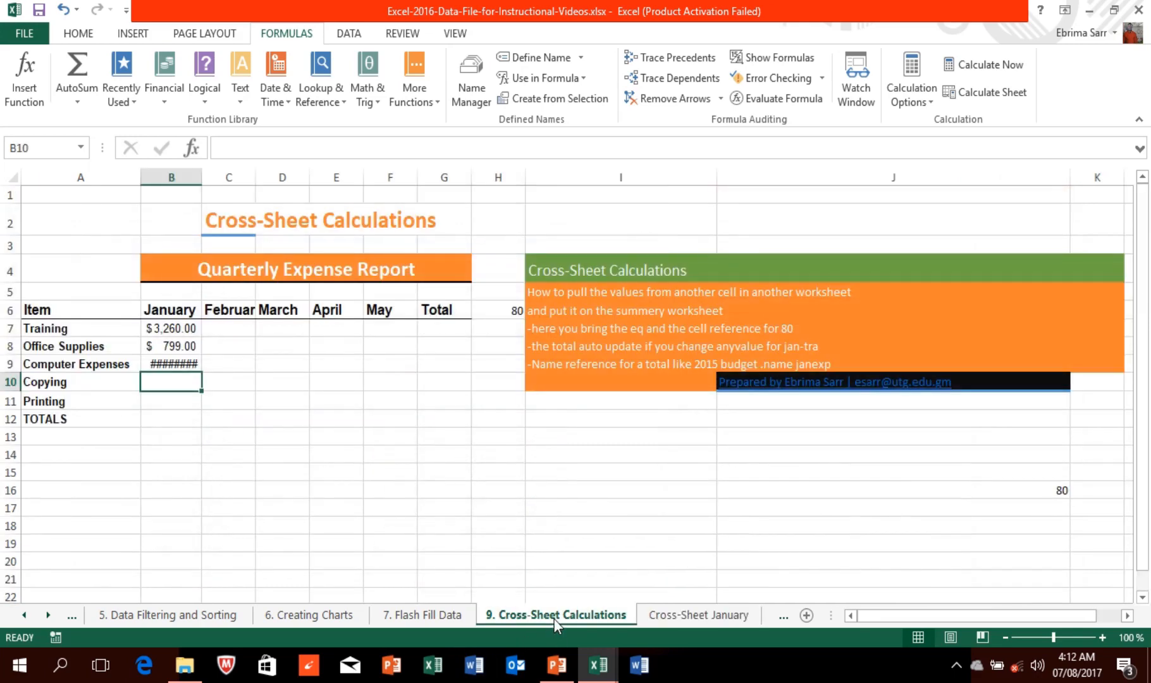
double_click(201, 172)
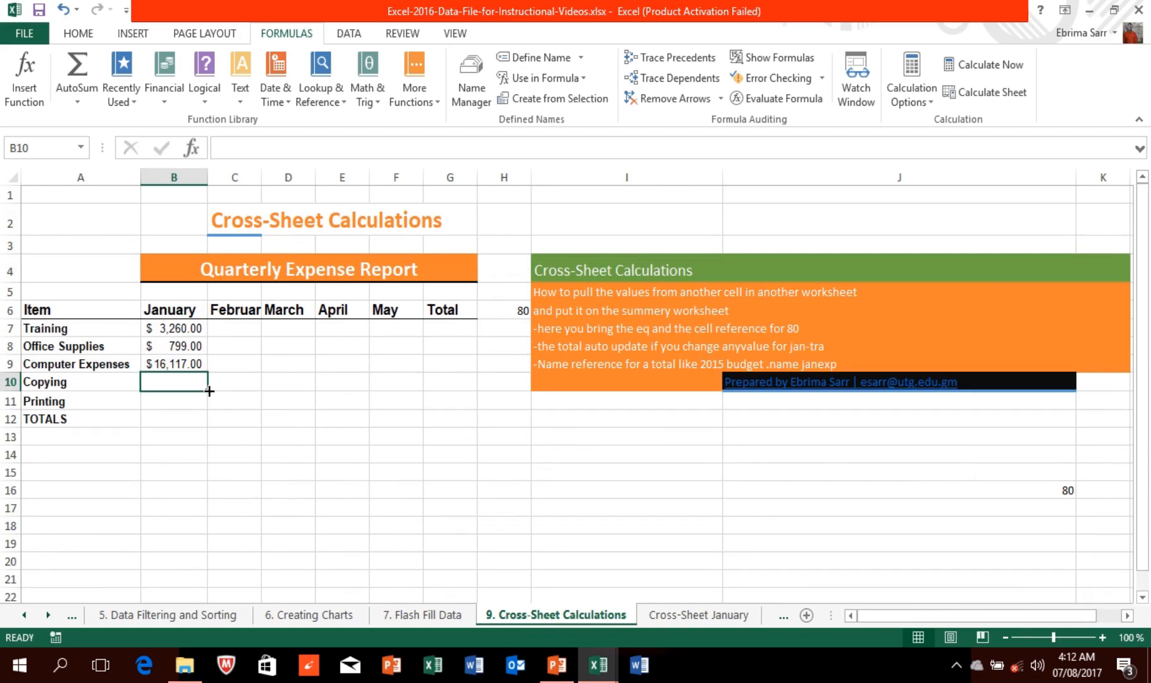
Step: Move on to the 12. Calculating Percentages sheet
mouse_move(486, 14)
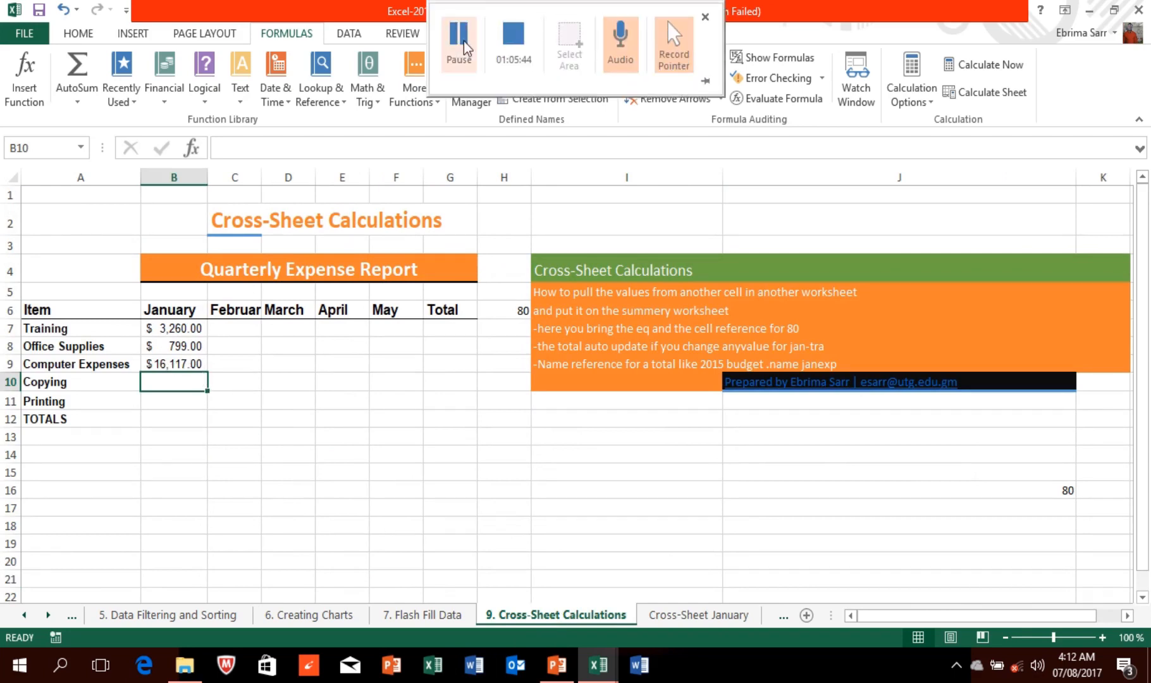
click(463, 42)
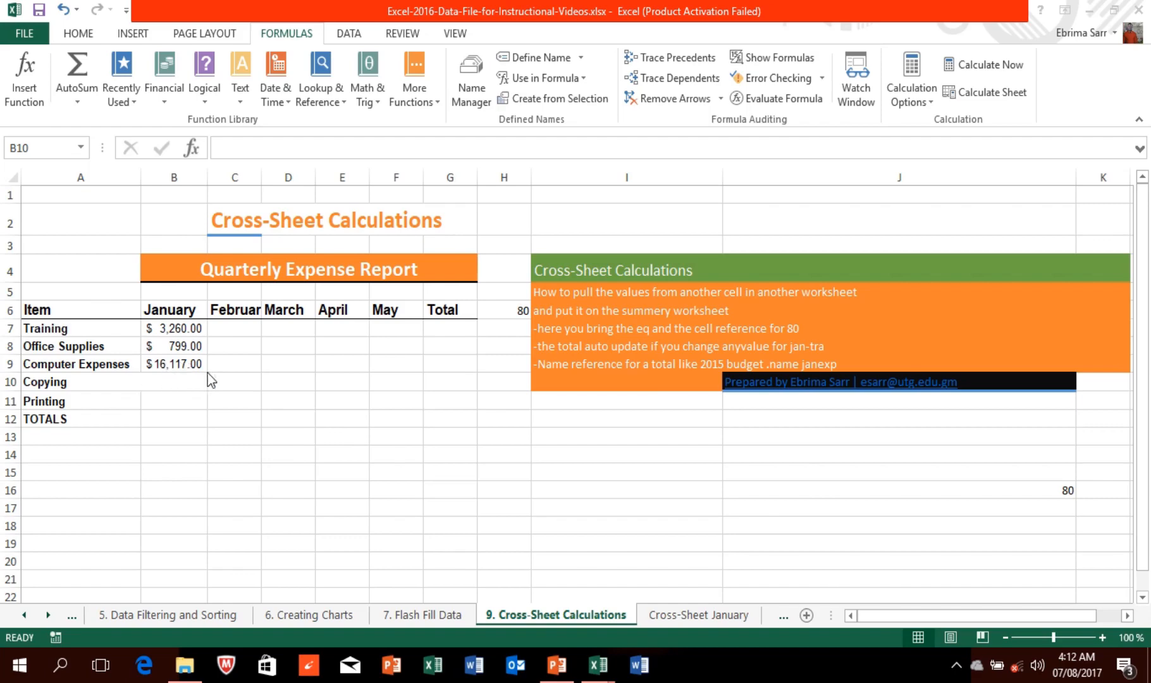
mouse_move(450, 6)
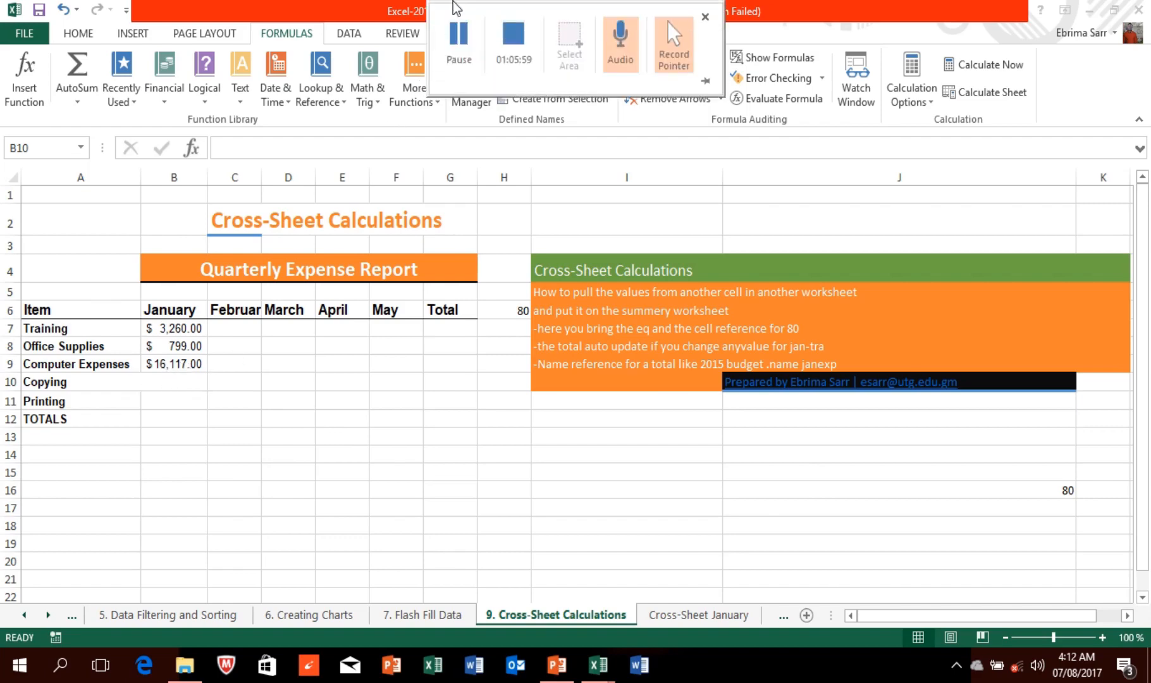
click(459, 38)
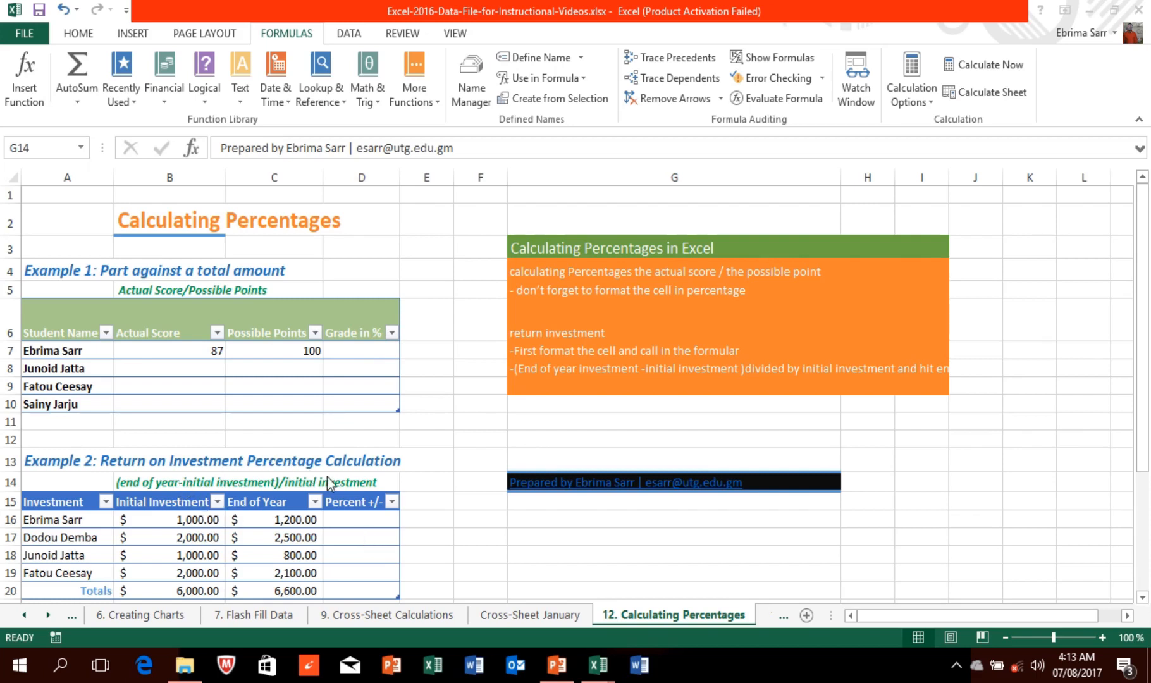
click(1141, 310)
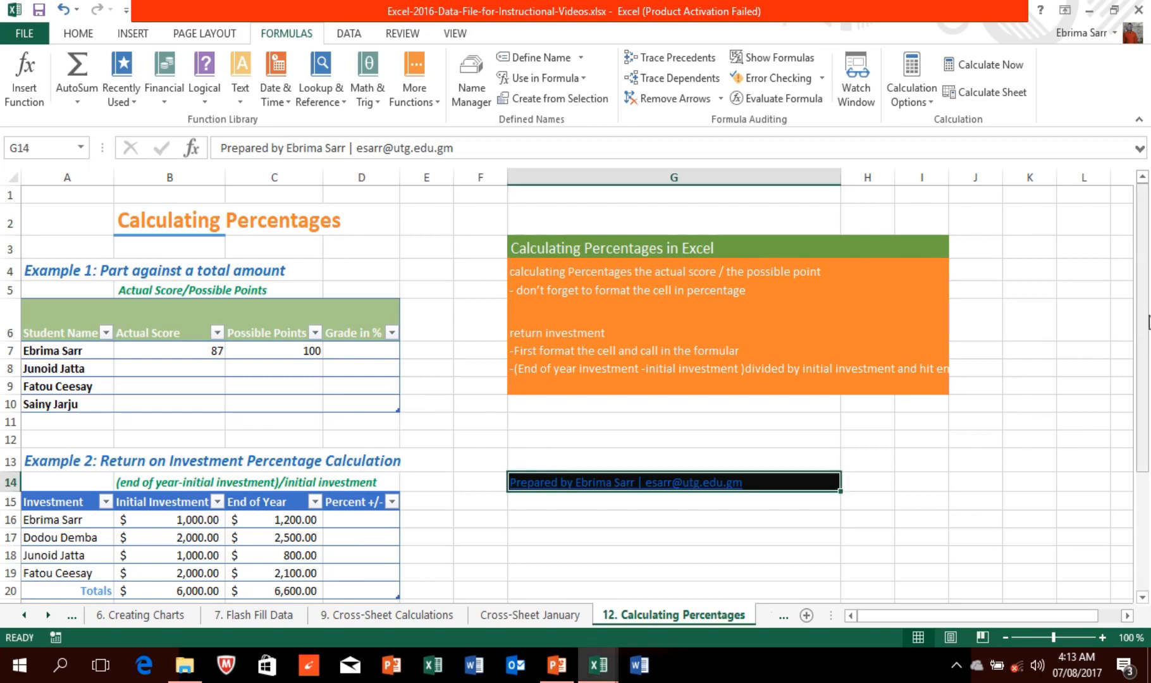
drag(1147, 346, 1147, 370)
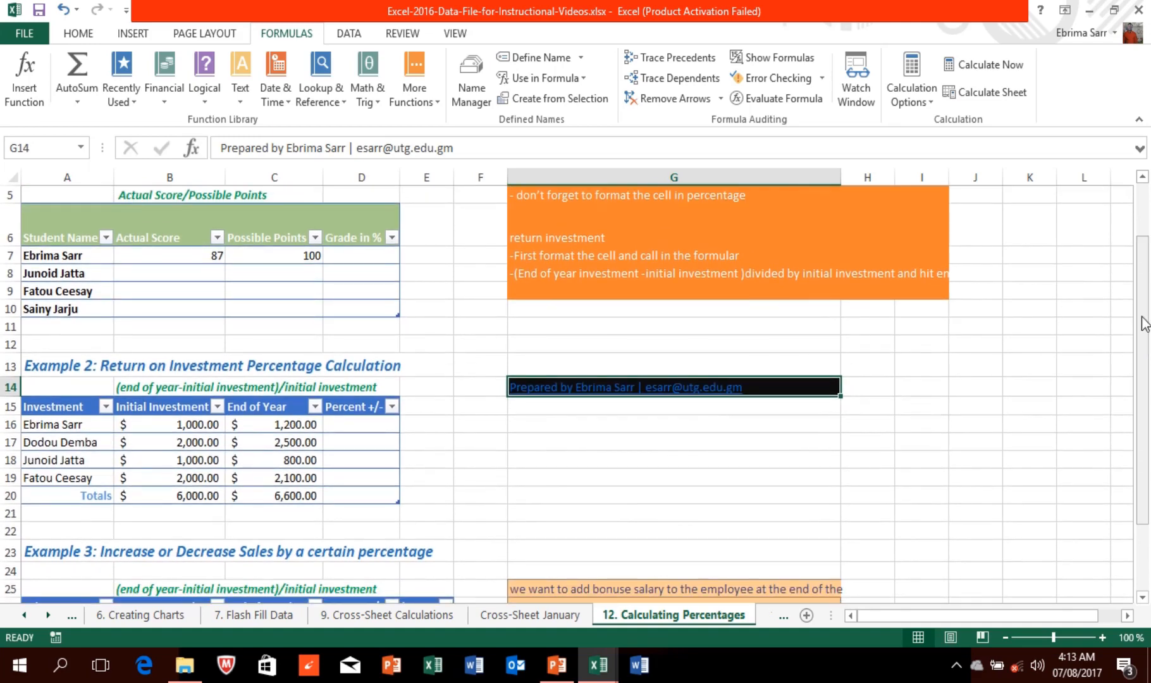
drag(1143, 323, 1144, 398)
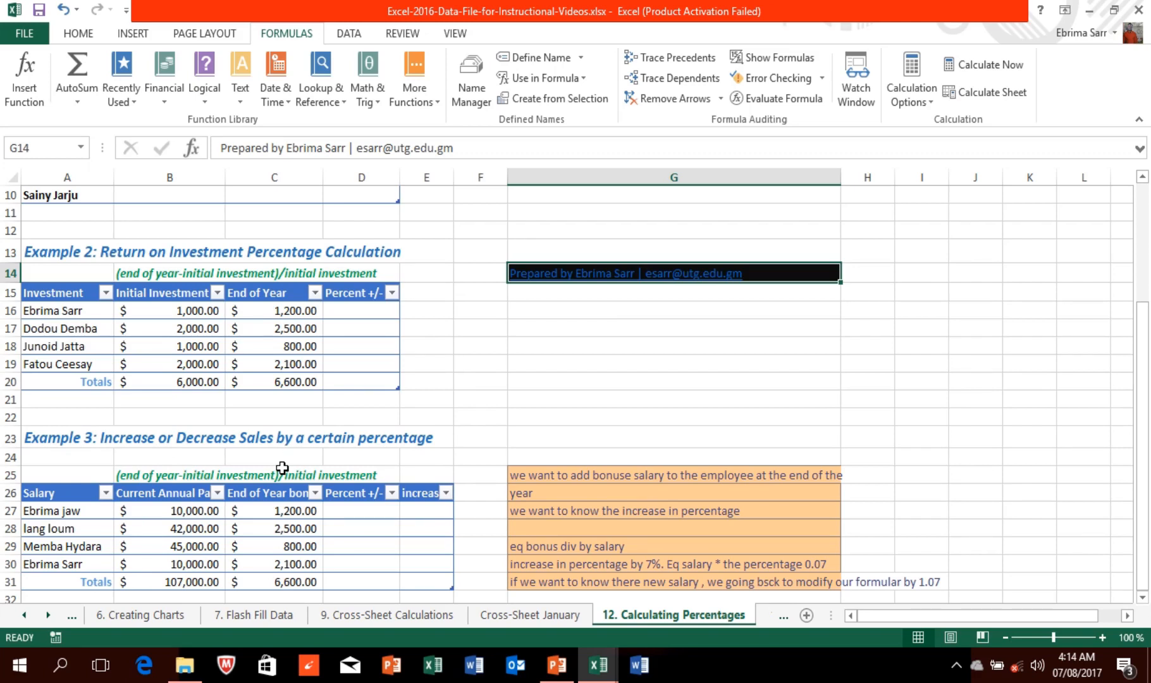
drag(1144, 344, 1145, 335)
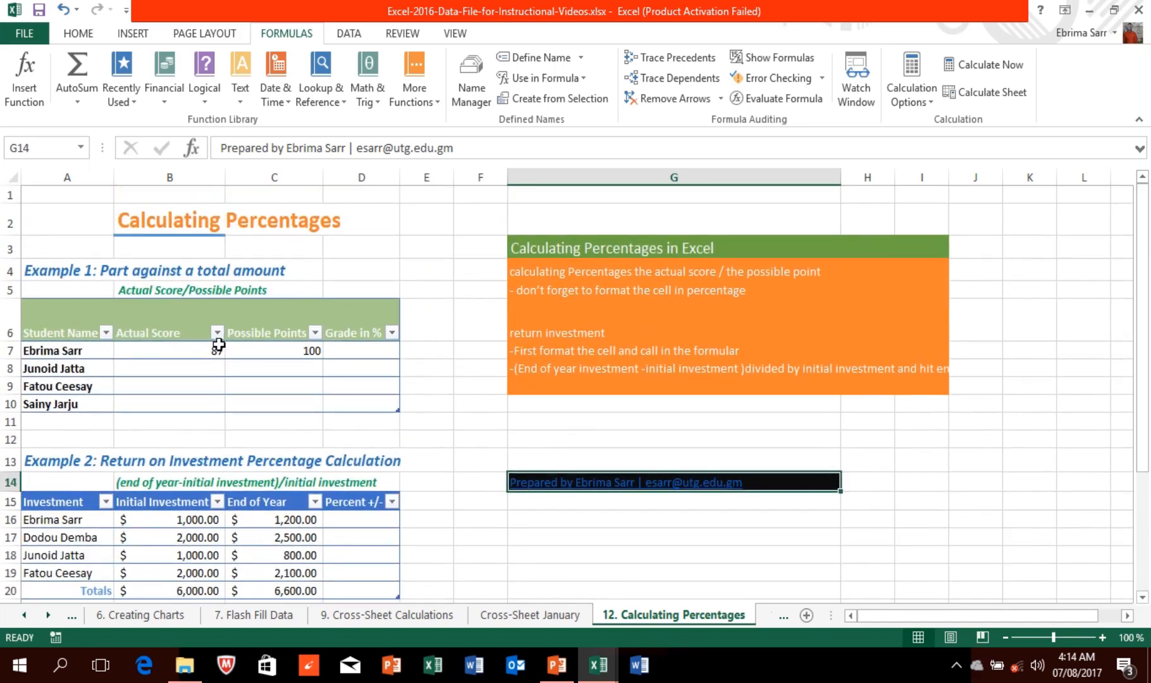
Step: Begin the D7 grade formula with a reference to B7's Actual Score, after checking B7 and C7
click(176, 352)
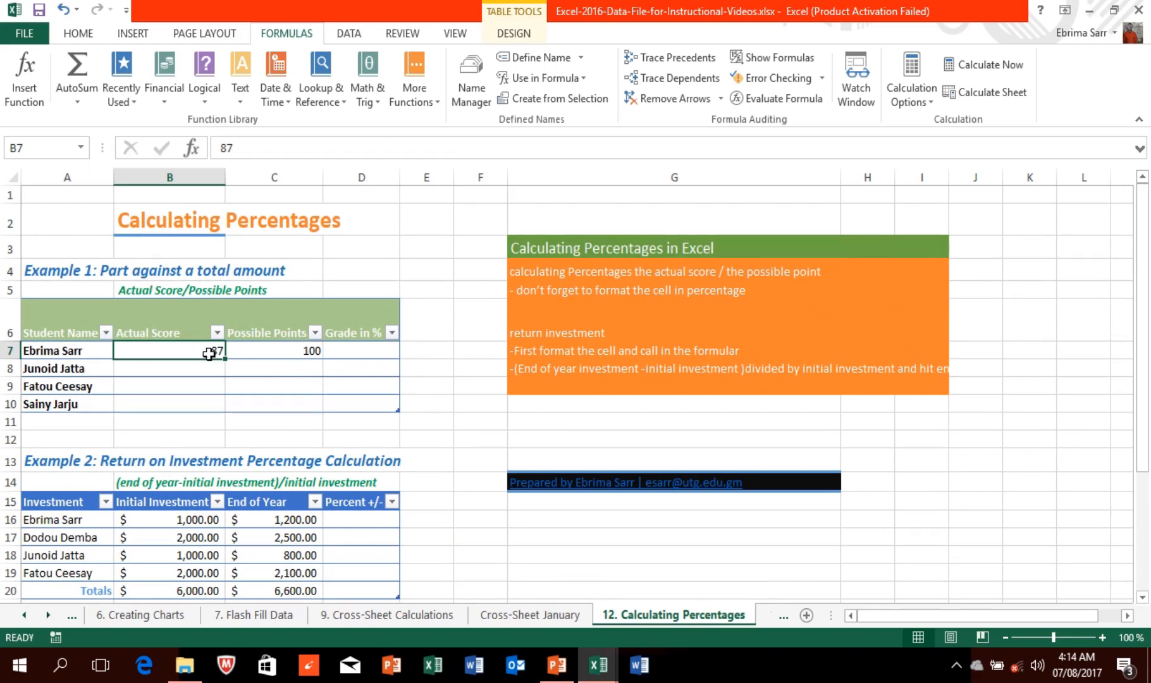
click(290, 352)
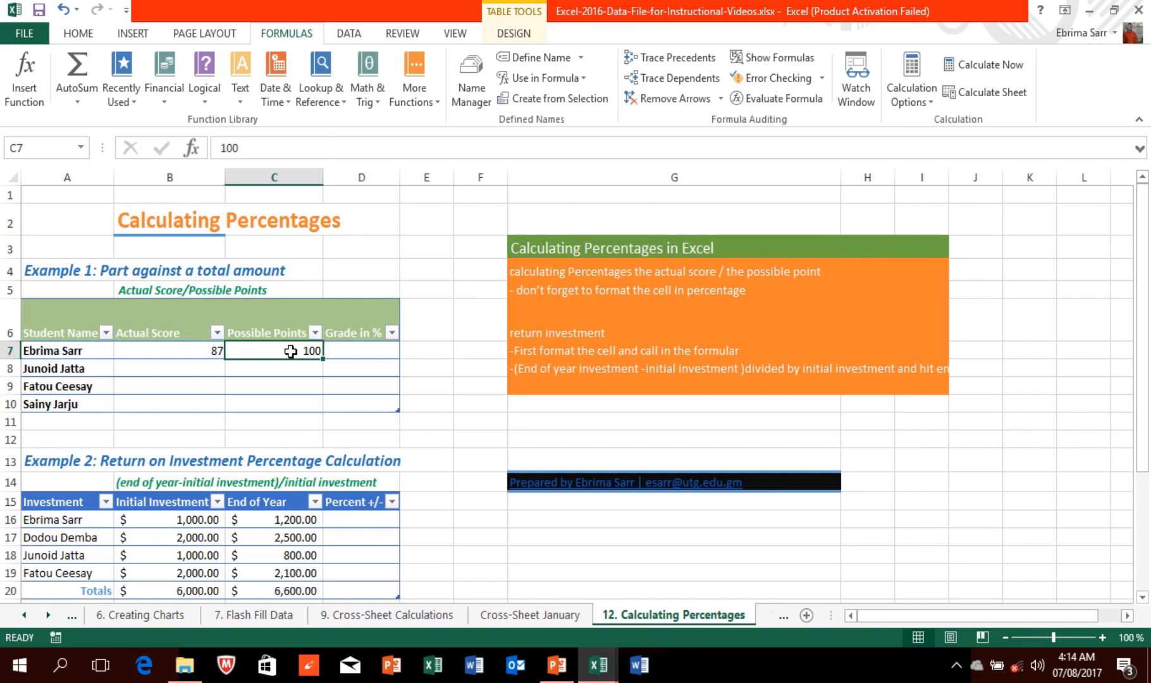
click(355, 348)
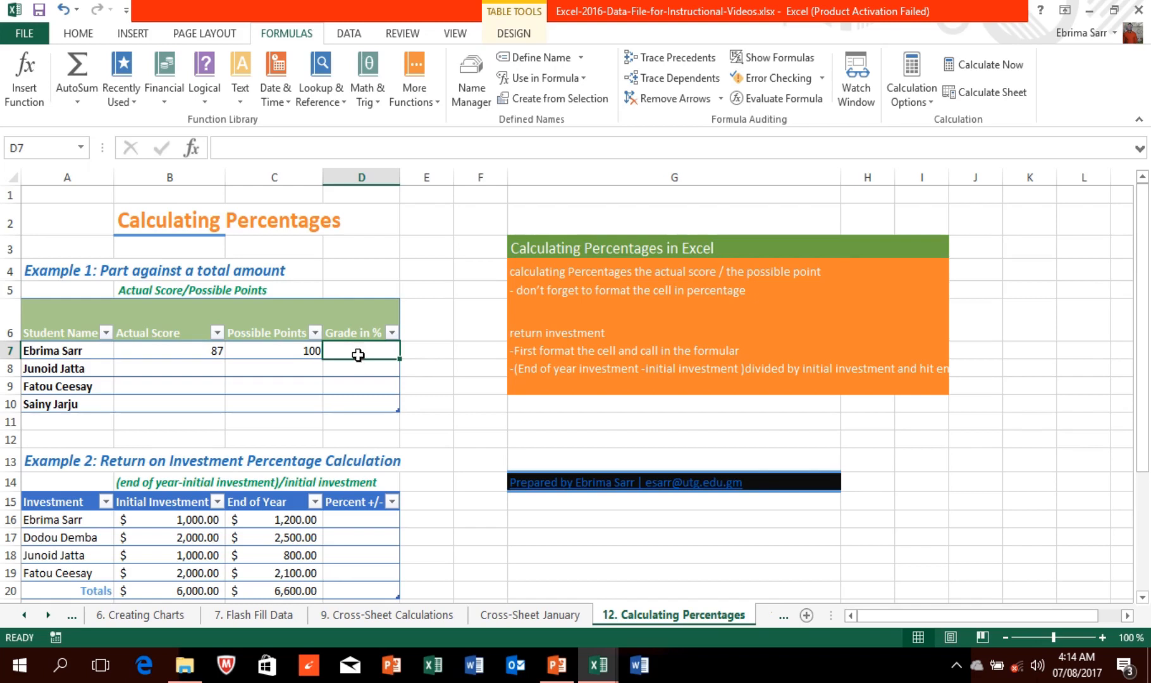
text(=)
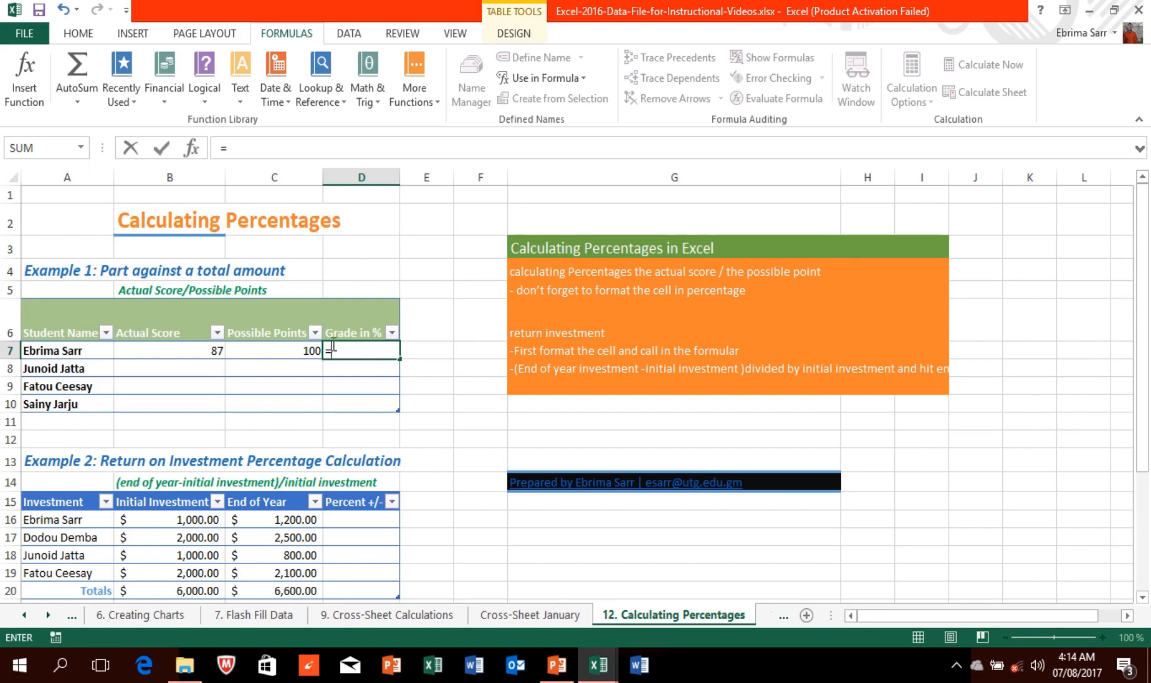
click(201, 350)
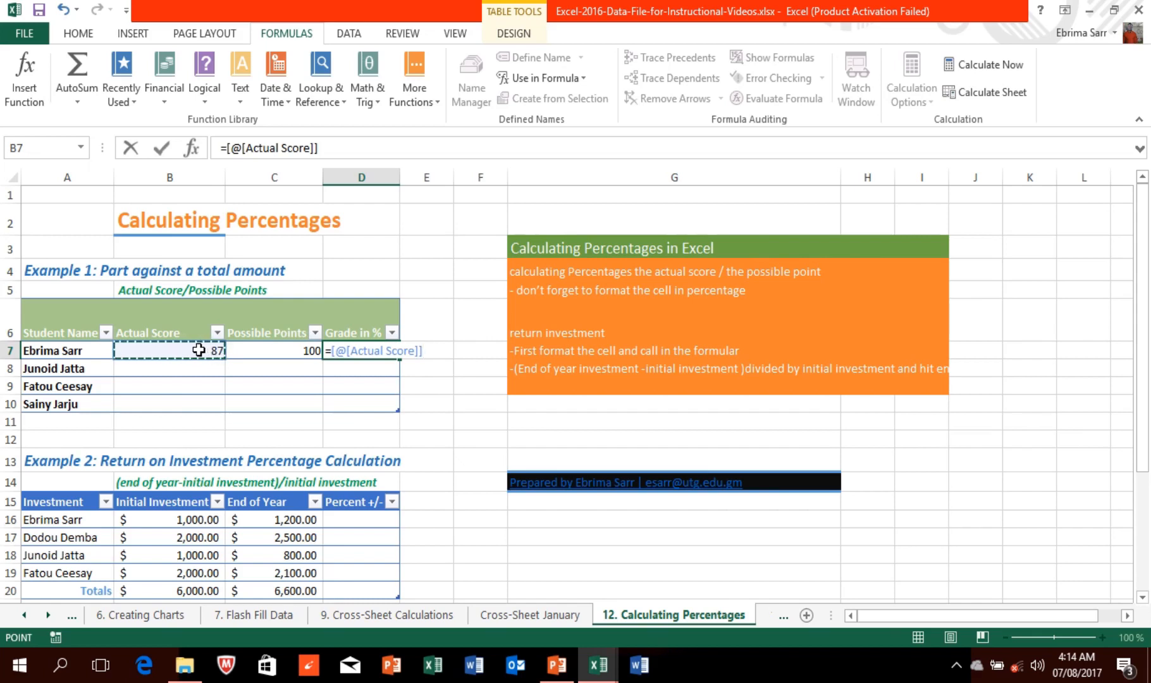
key(BackSpace)
key(BackSpace)
Step: Replace the structured reference with =b7/c7 in D7, giving 87%
key(BackSpace)
key(BackSpace)
key(BackSpace)
key(BackSpace)
key(BackSpace)
key(BackSpace)
key(BackSpace)
key(BackSpace)
key(BackSpace)
key(BackSpace)
key(BackSpace)
key(BackSpace)
key(BackSpace)
key(BackSpace)
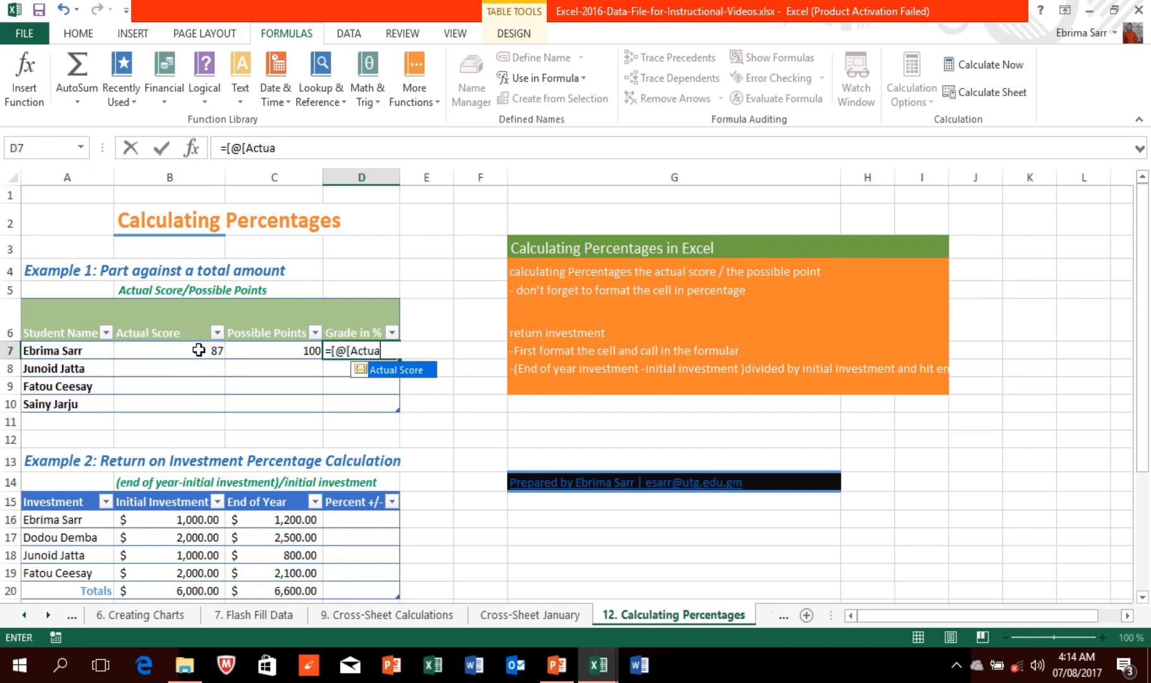
key(BackSpace)
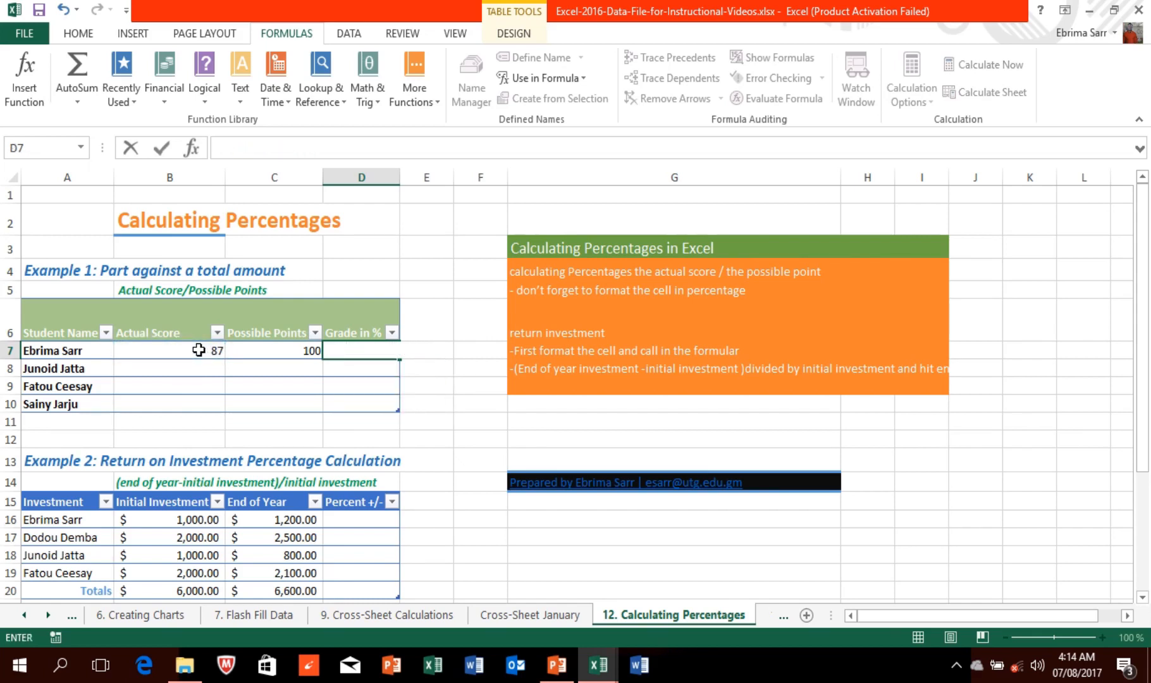
text(b)
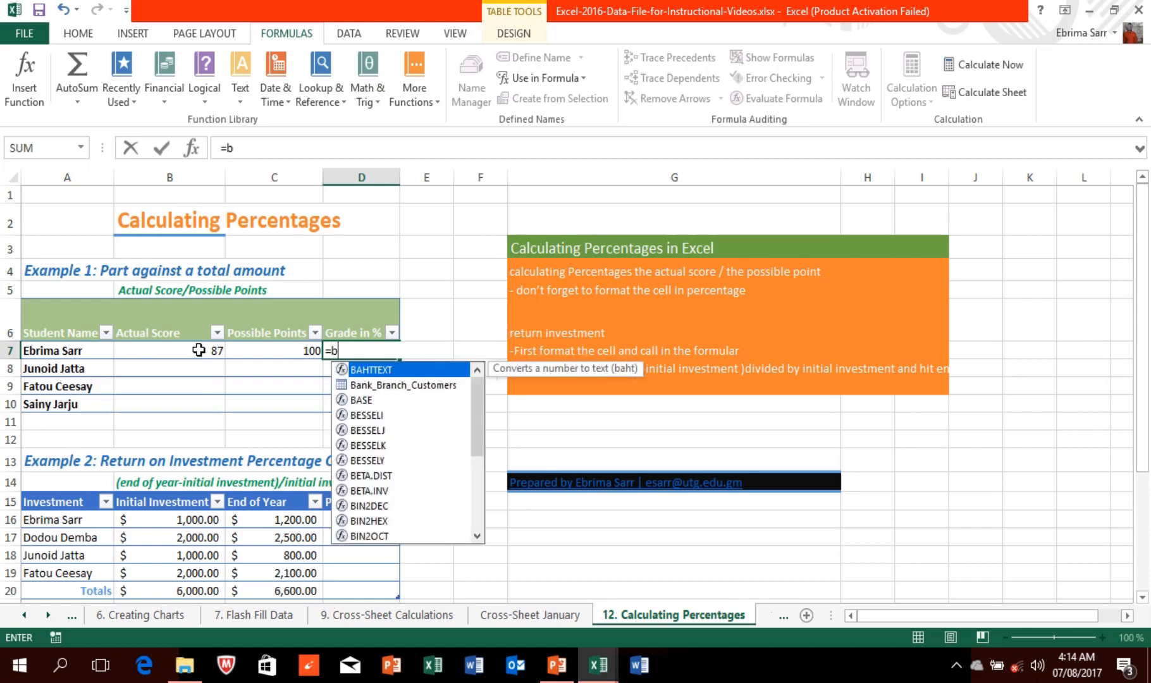
text(7/)
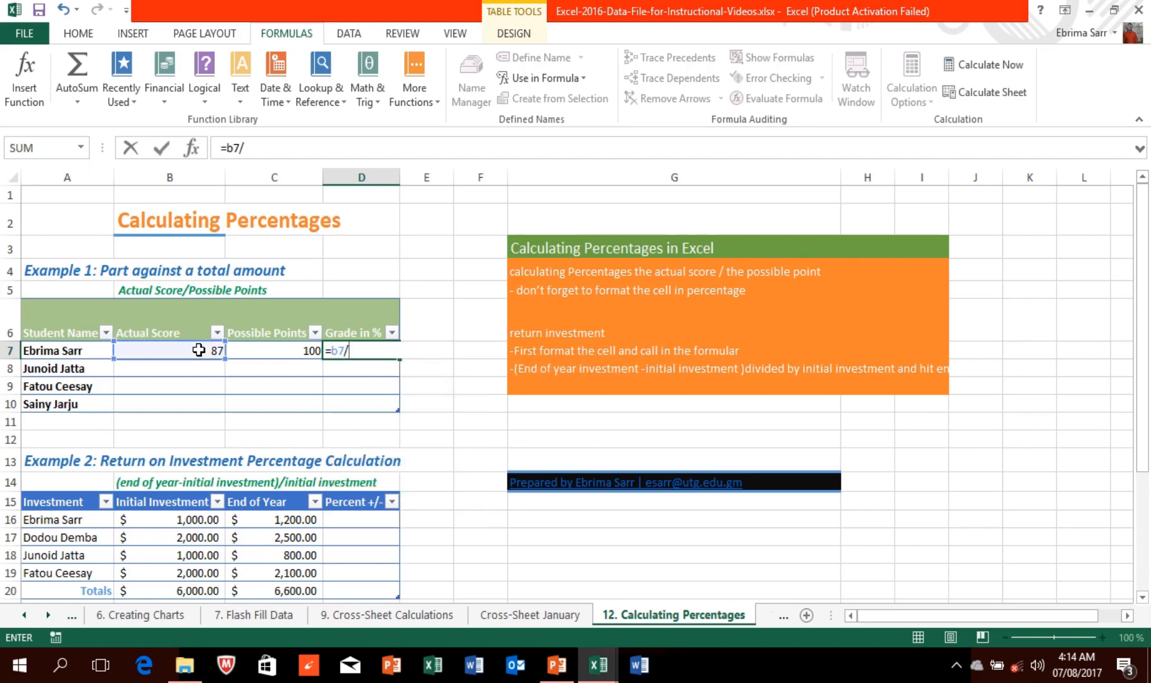
text(c7)
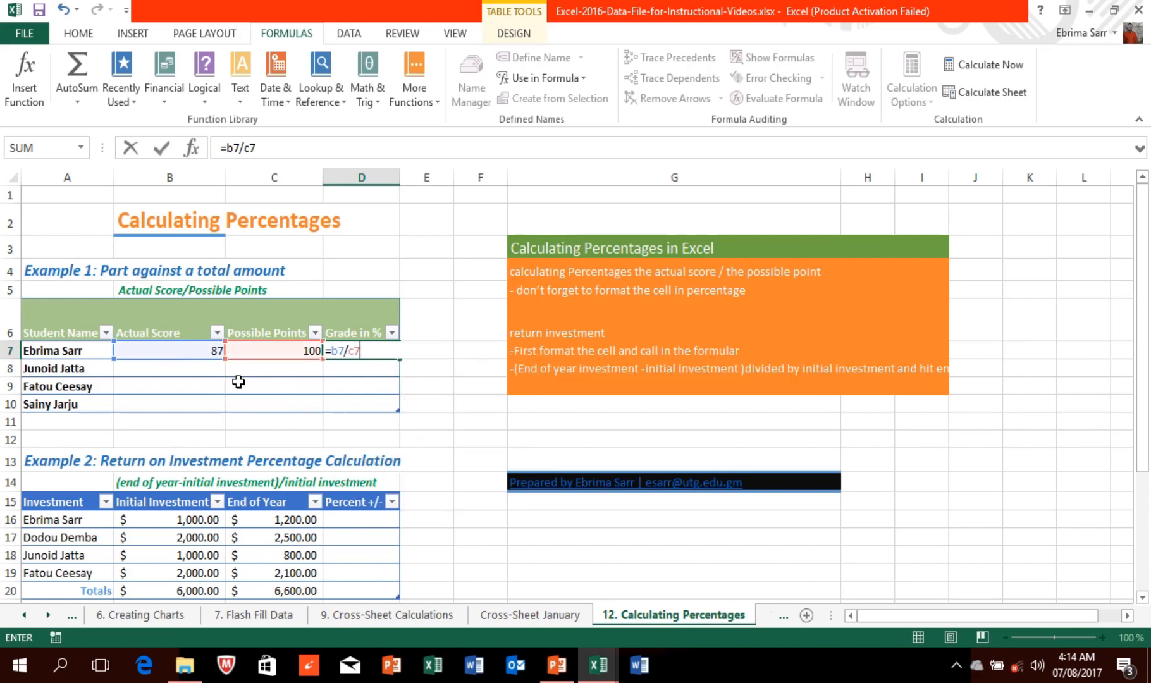
key(Return)
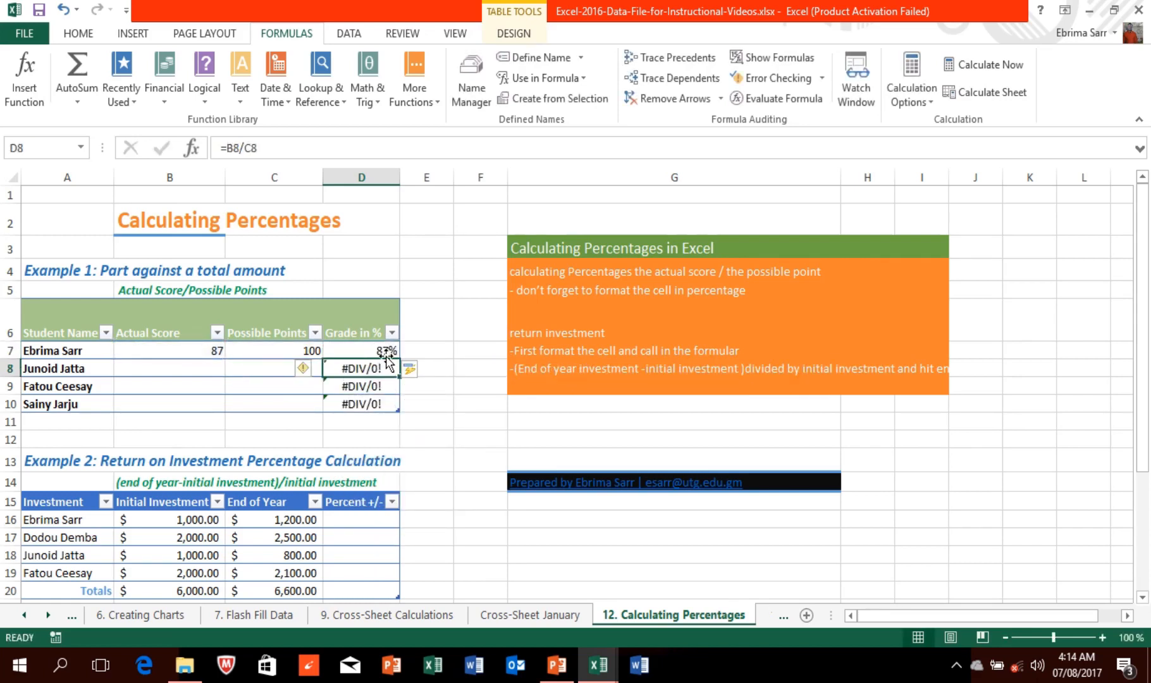
Step: Undo the auto-filled calculated column so D8–D10 stay blank
click(387, 358)
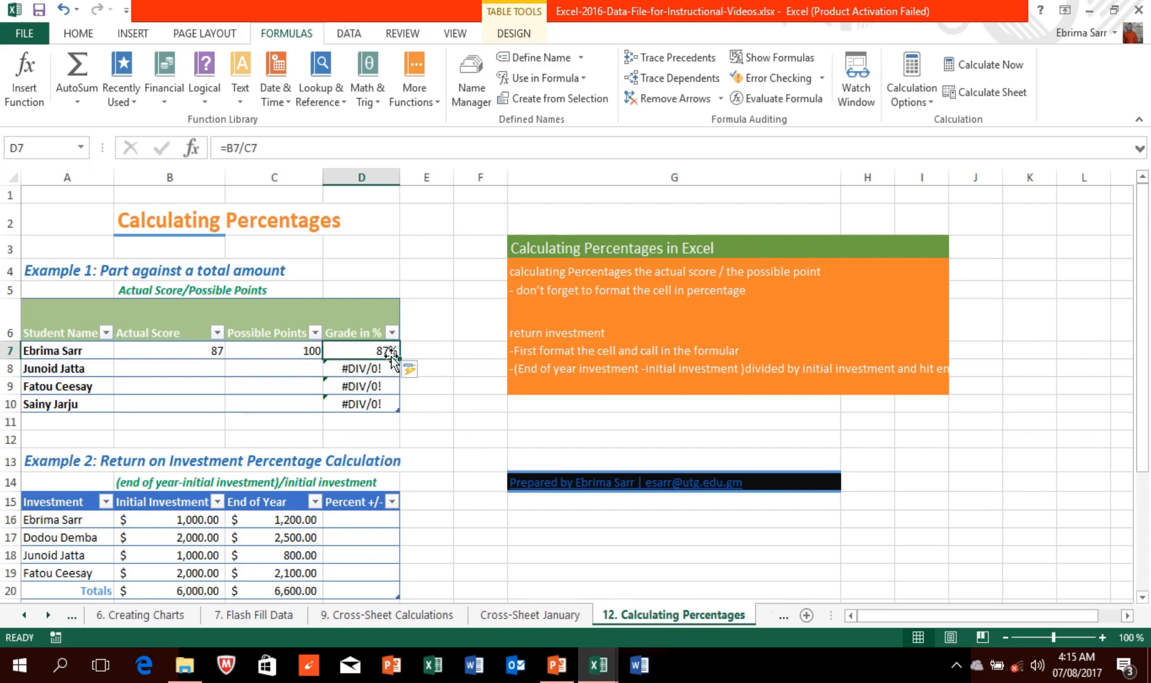
click(415, 368)
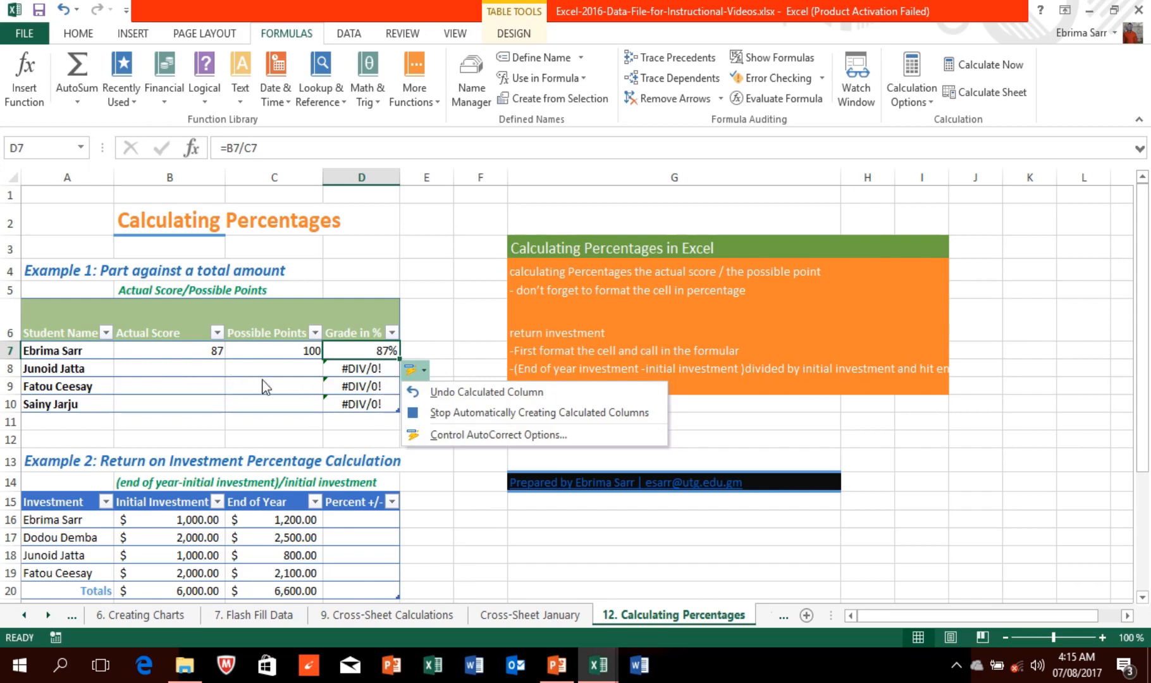
click(439, 391)
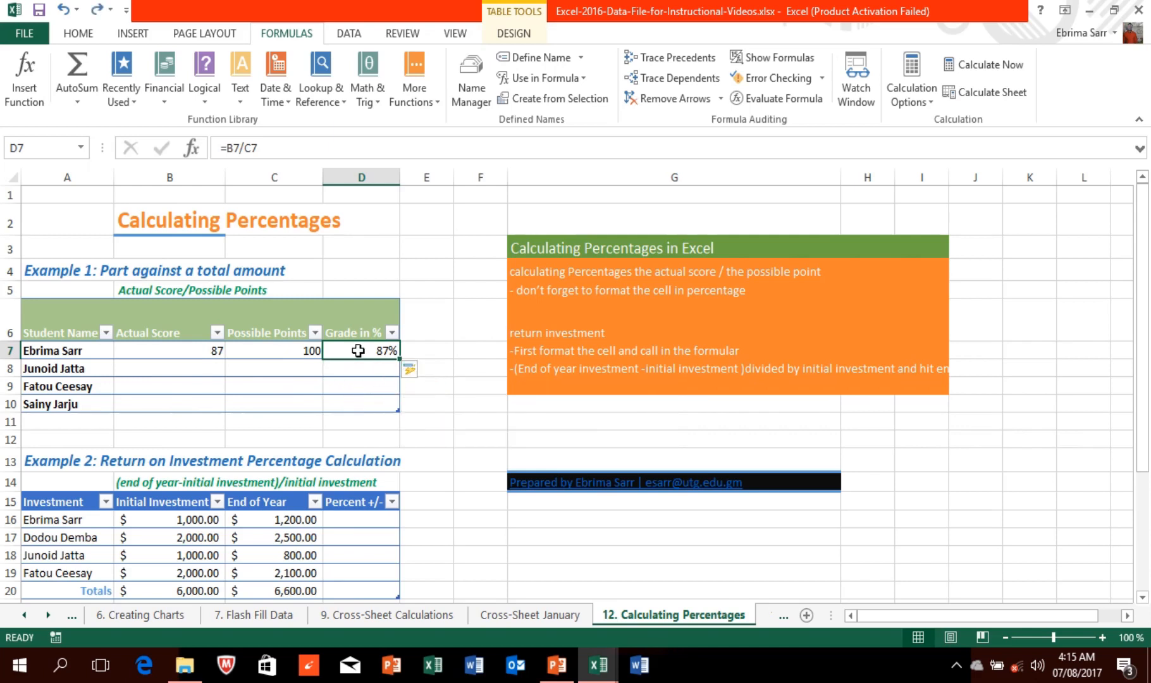
drag(358, 351, 376, 407)
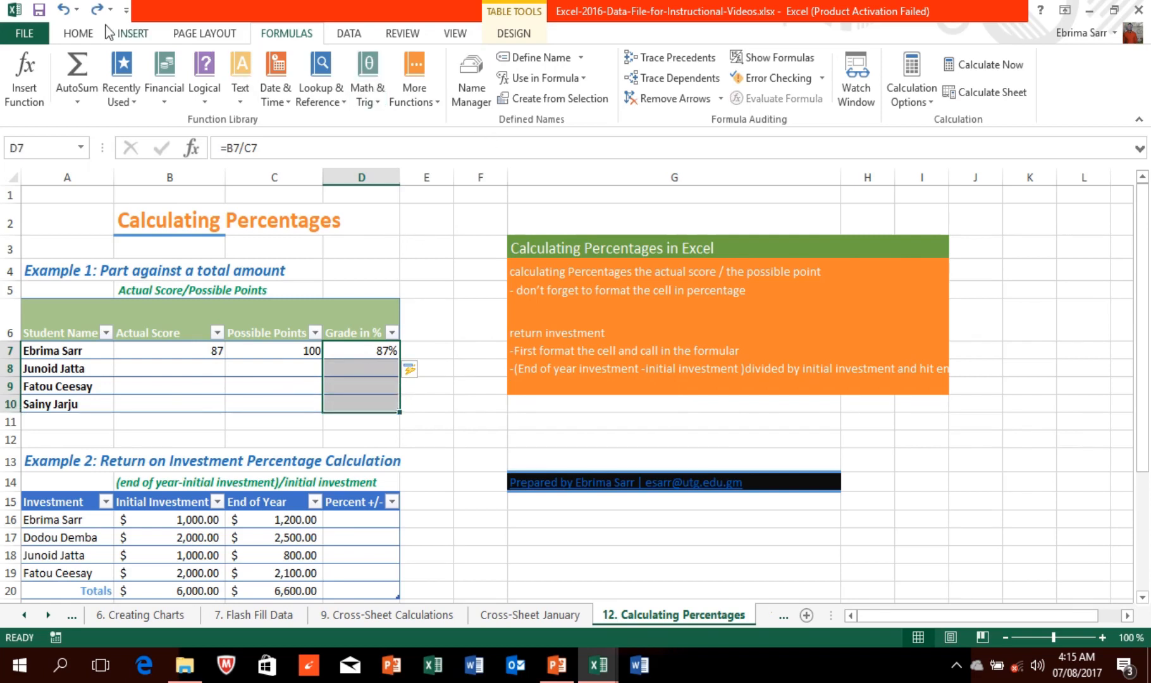
Step: Apply Percent Style to the grade cells D7:D10
click(79, 34)
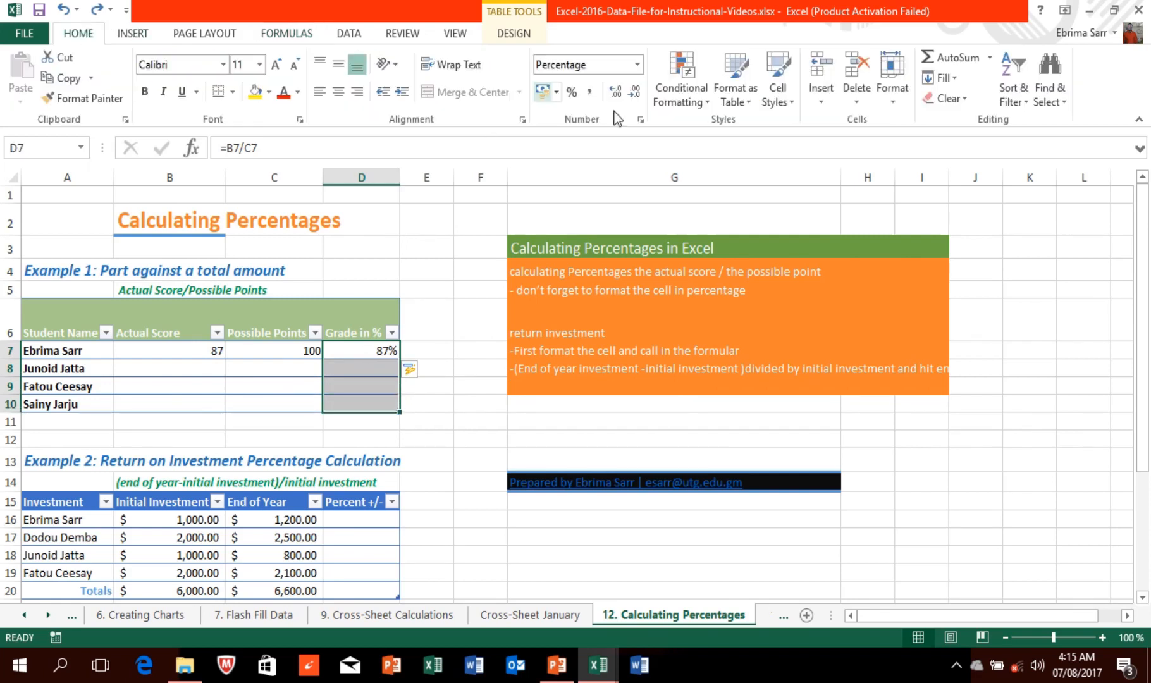
click(572, 94)
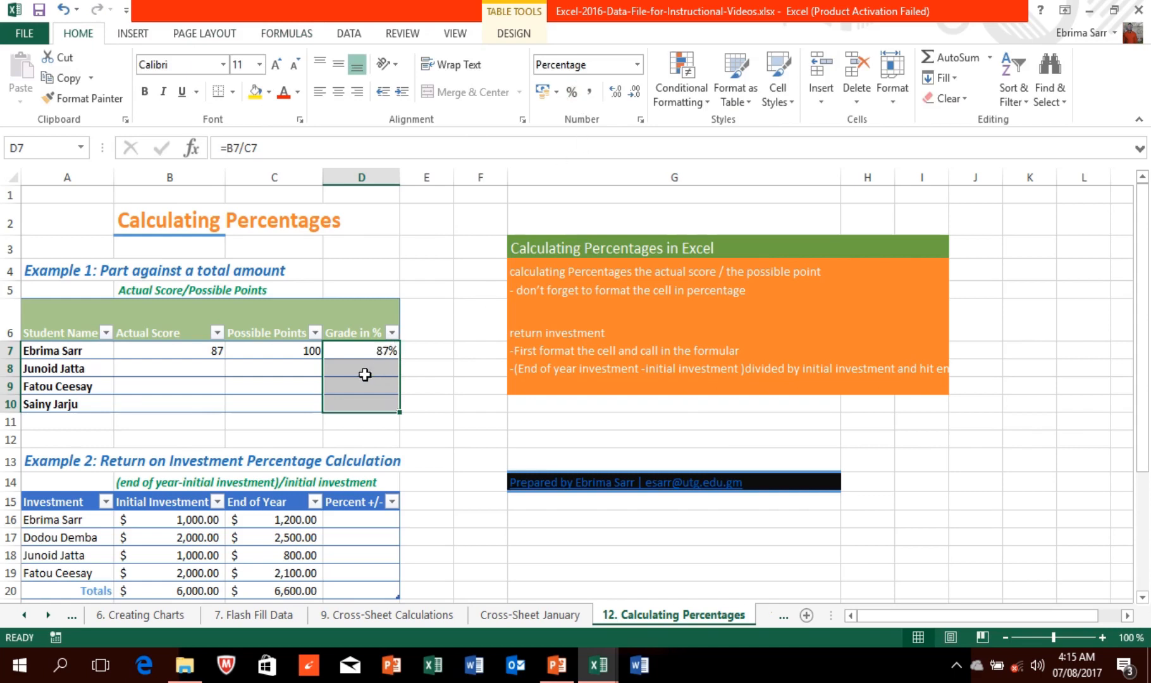
click(361, 355)
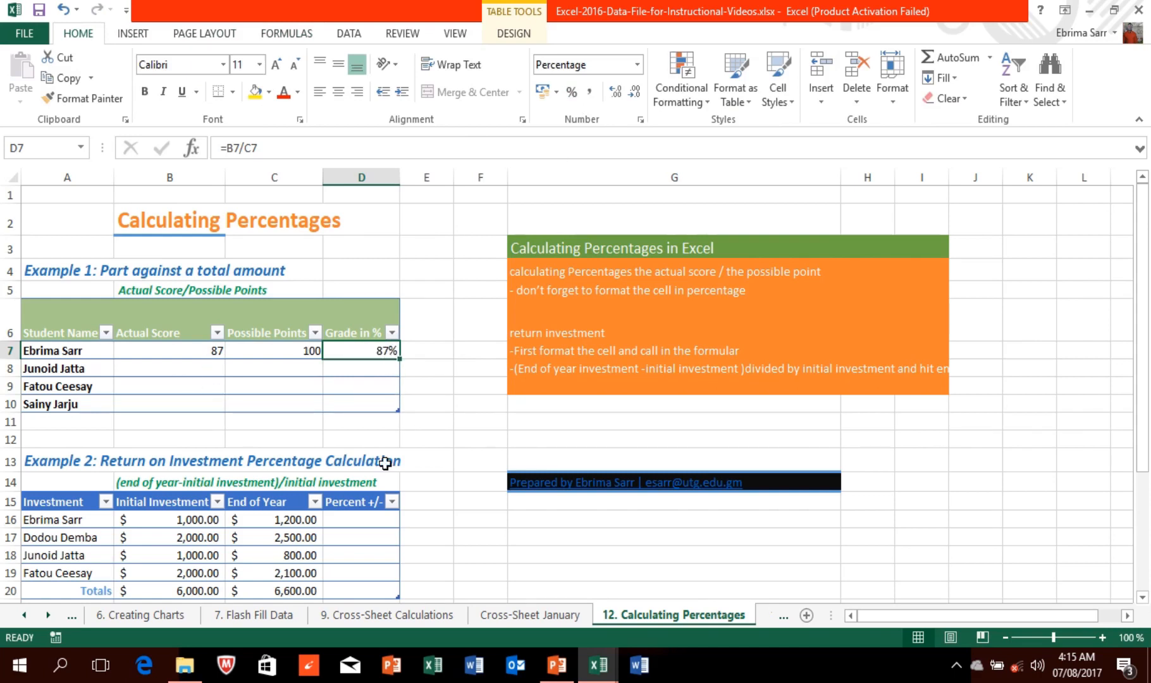
Step: Select the investment table's Percent +/- cells D16:D20 for percentage formatting
click(362, 520)
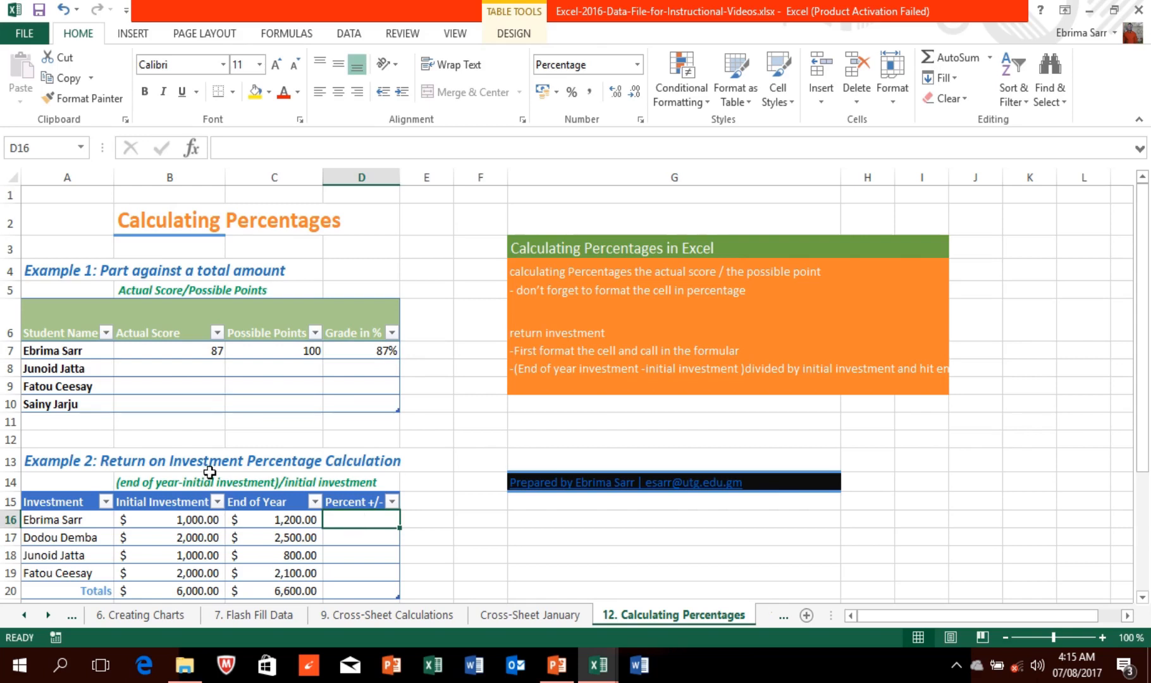
click(185, 522)
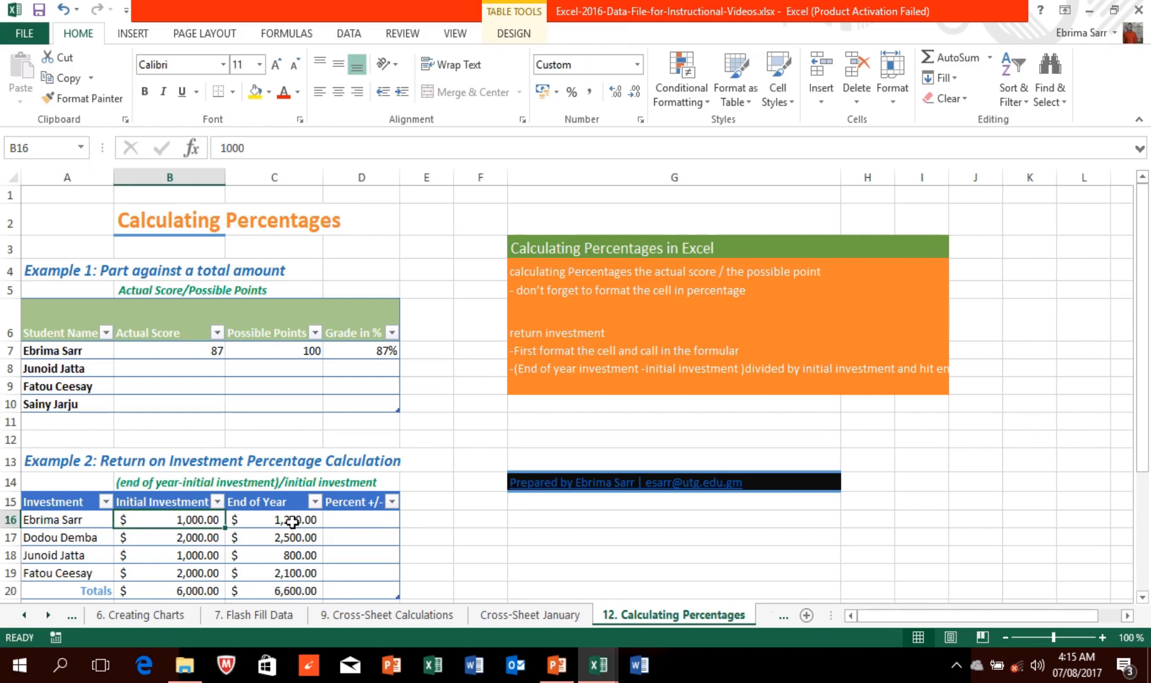
click(346, 520)
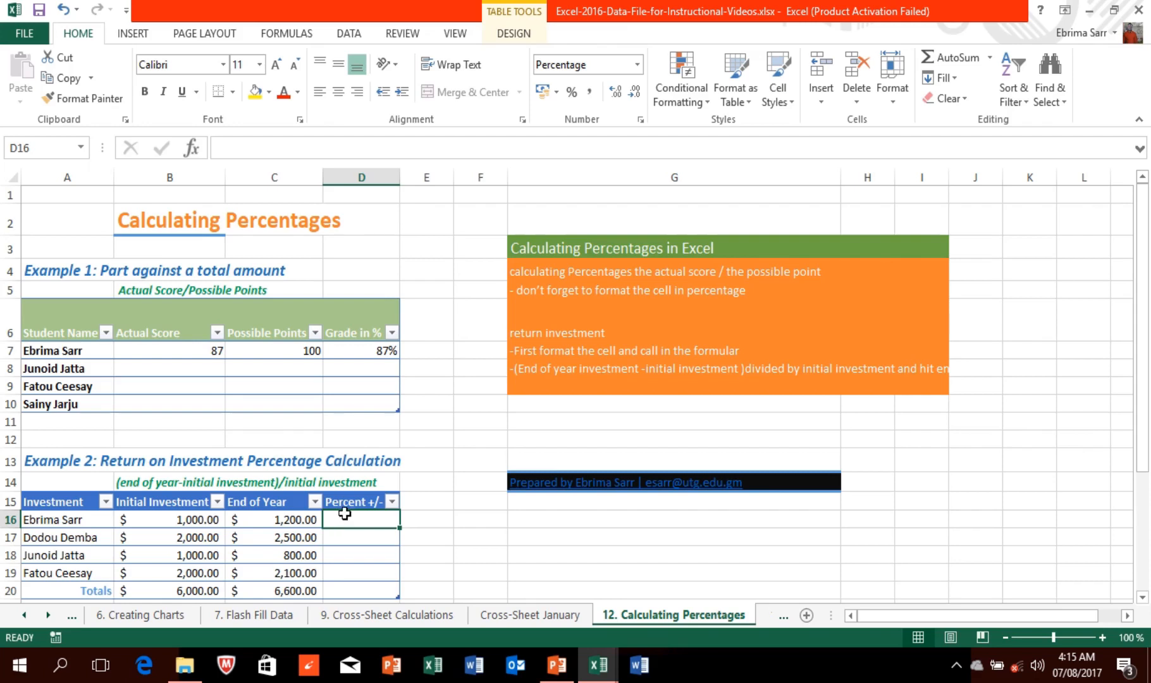
drag(345, 513, 360, 589)
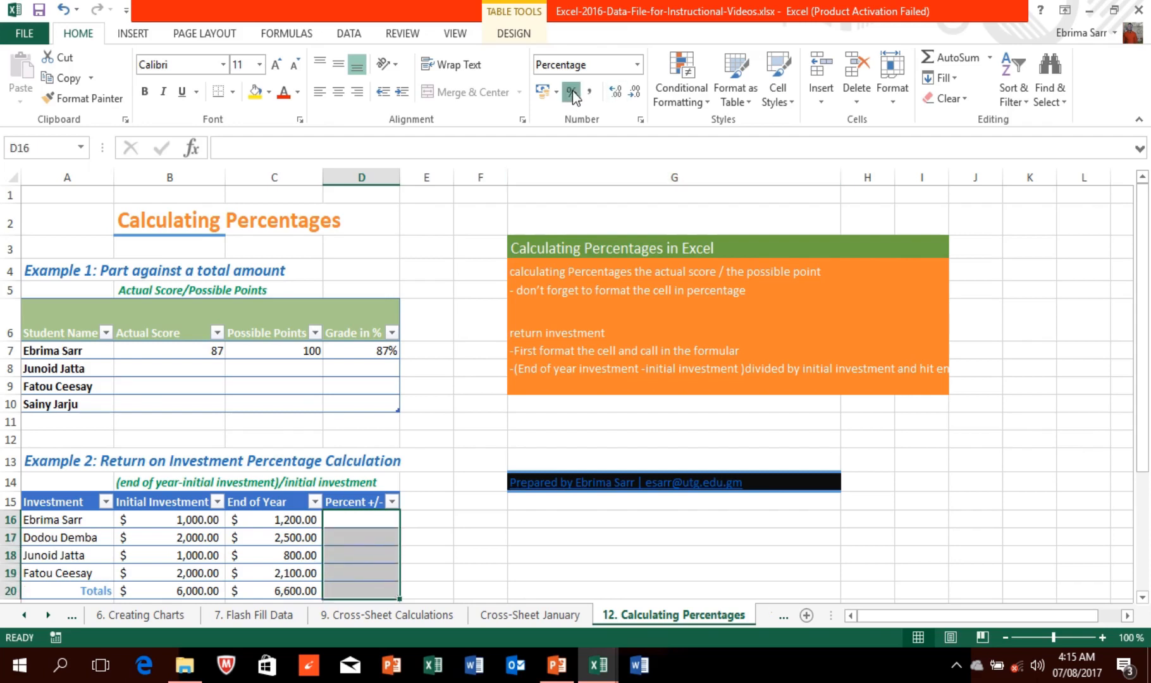
click(362, 521)
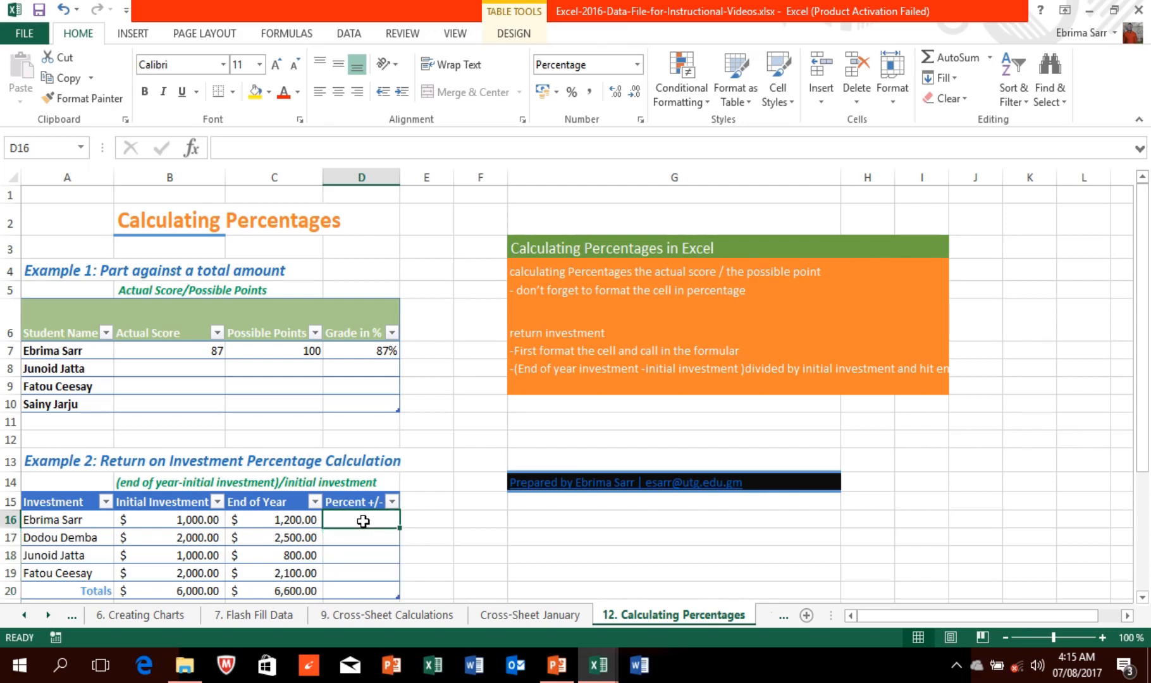
text(=)
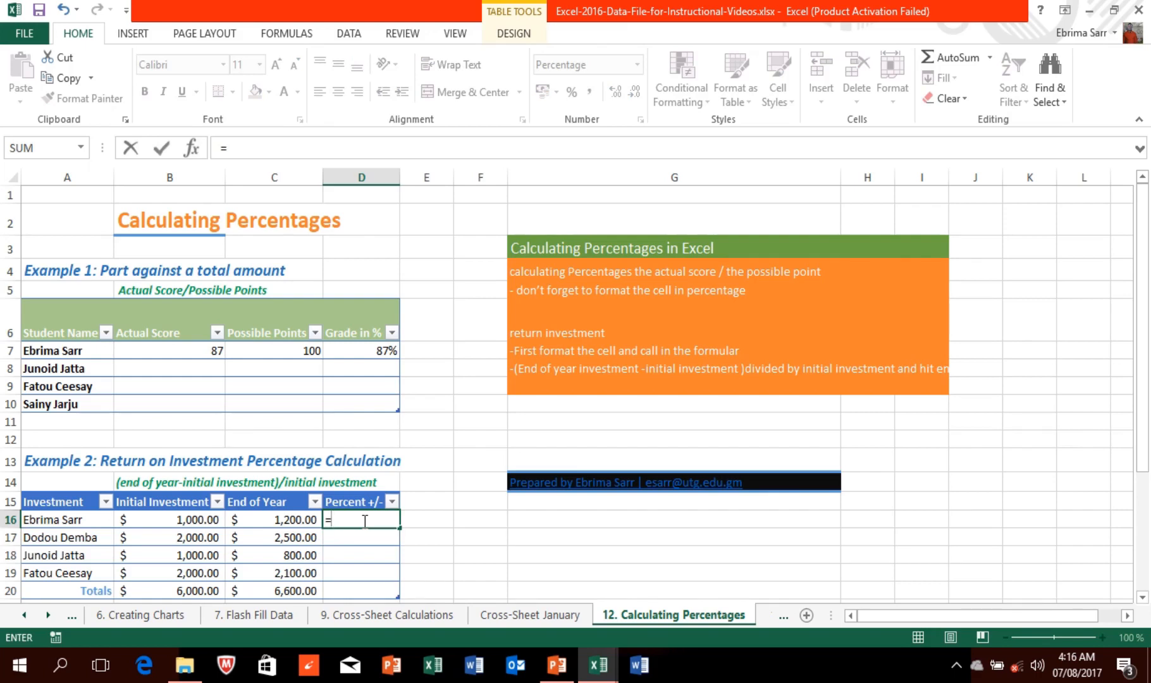
click(297, 519)
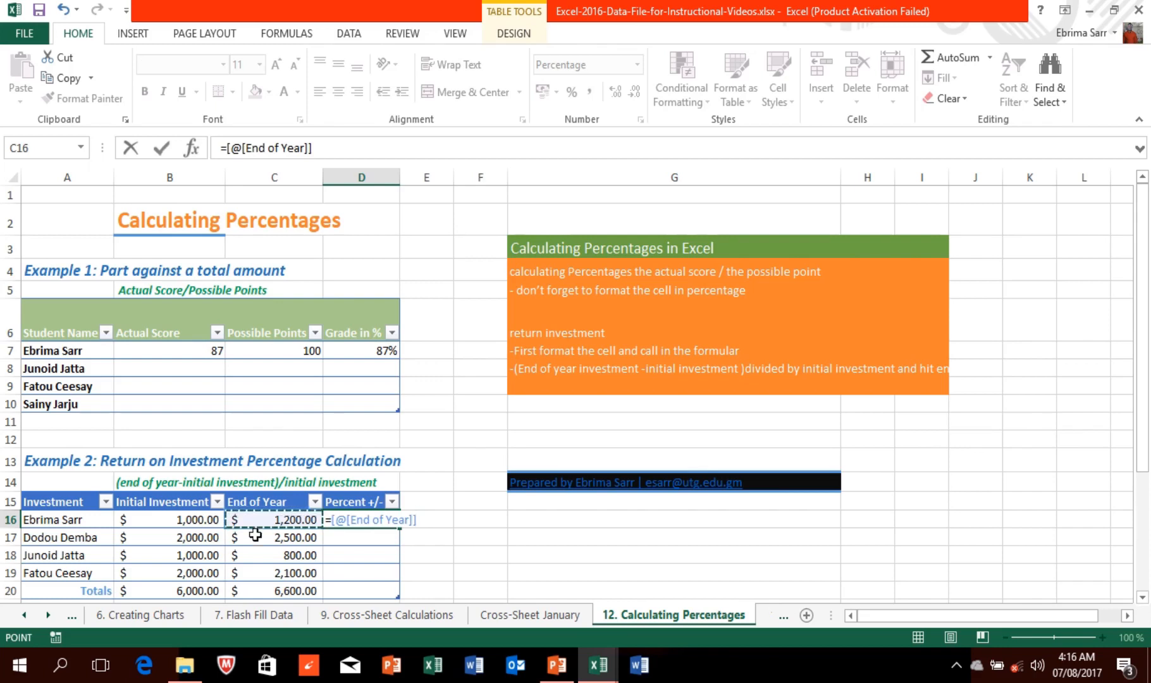
click(64, 12)
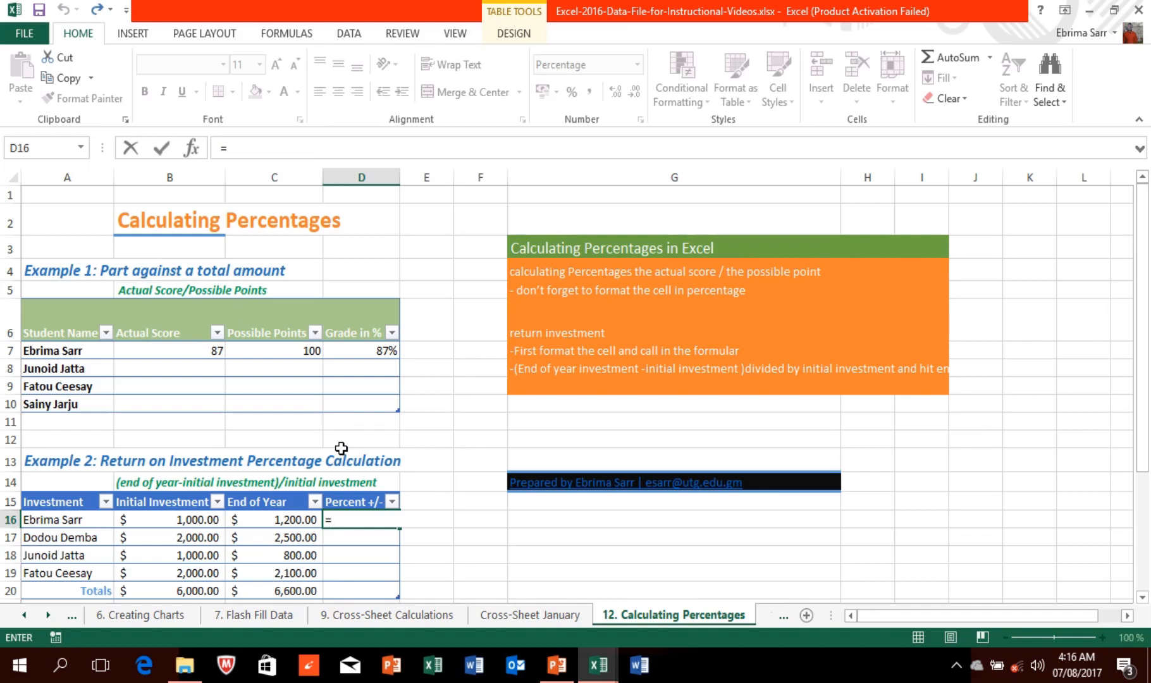
text(c1)
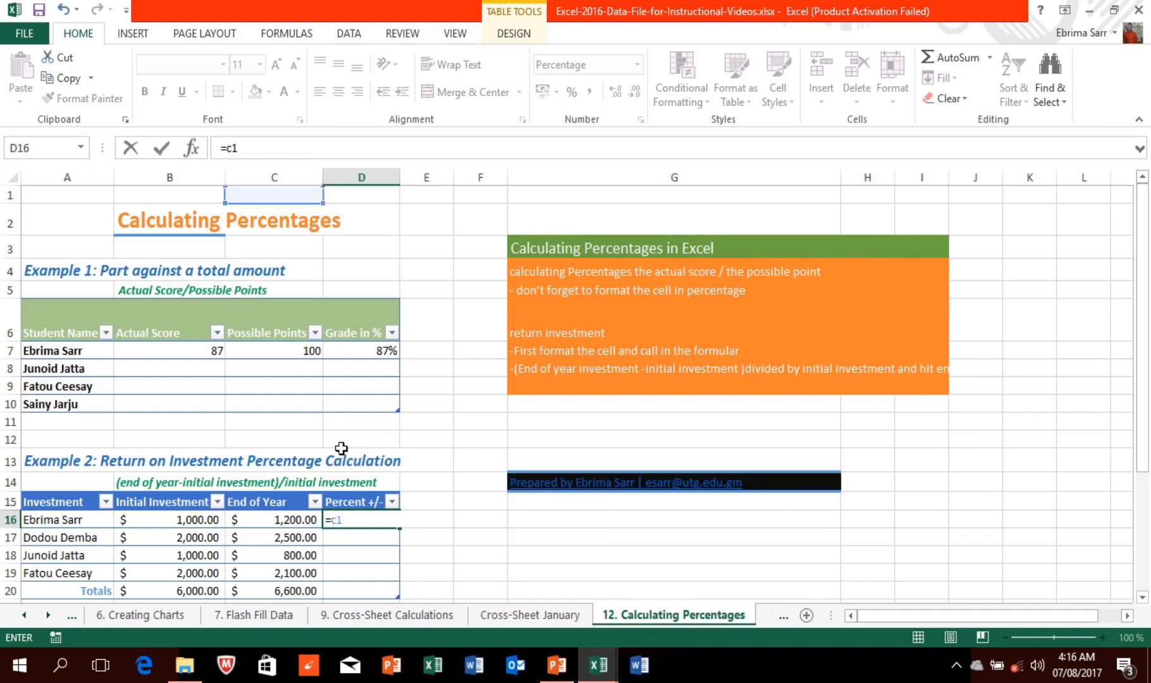
text(6)
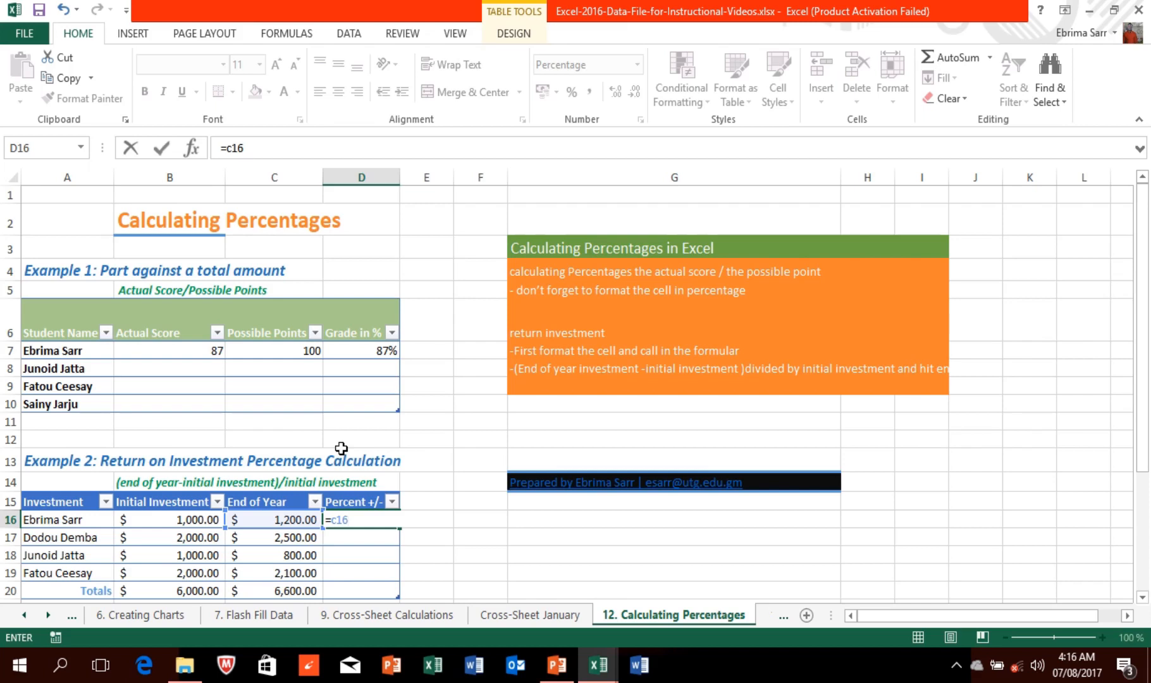
key(BackSpace)
key(BackSpace)
key(BackSpace)
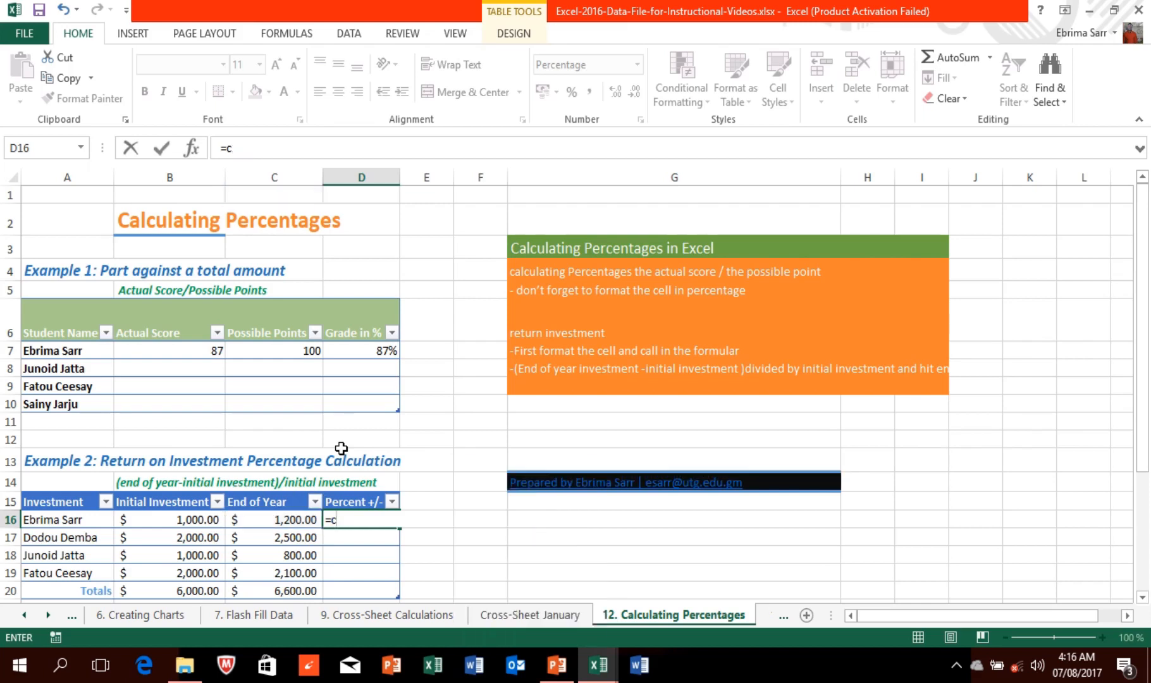
text((16-b)
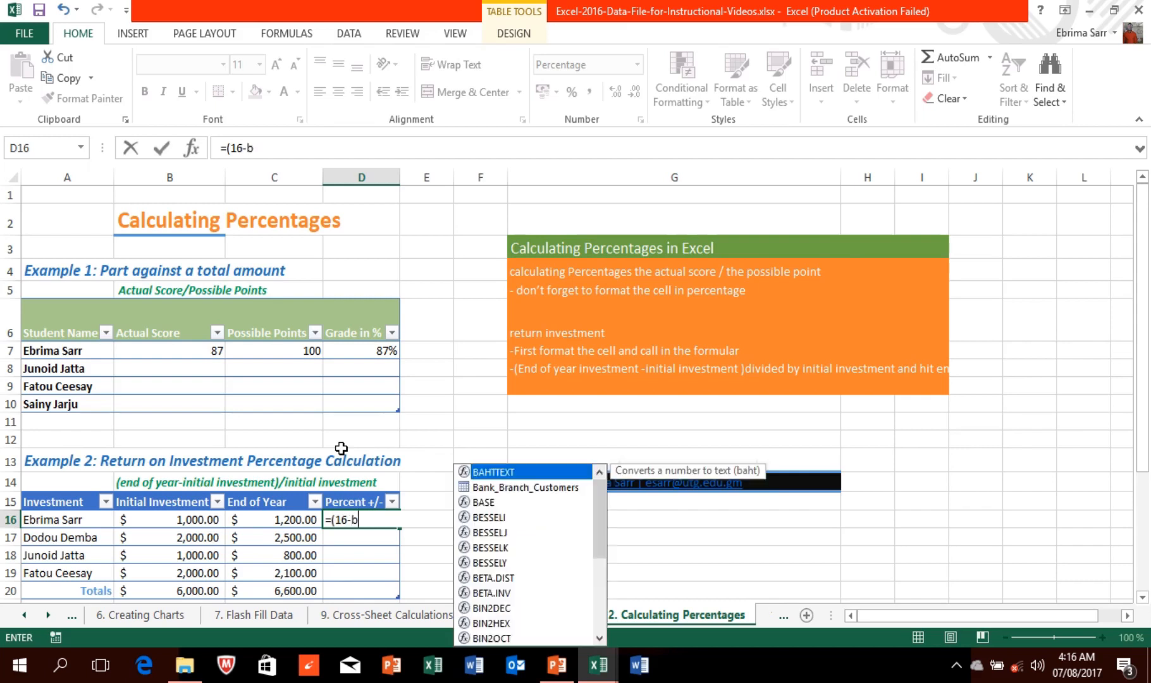
text(16)
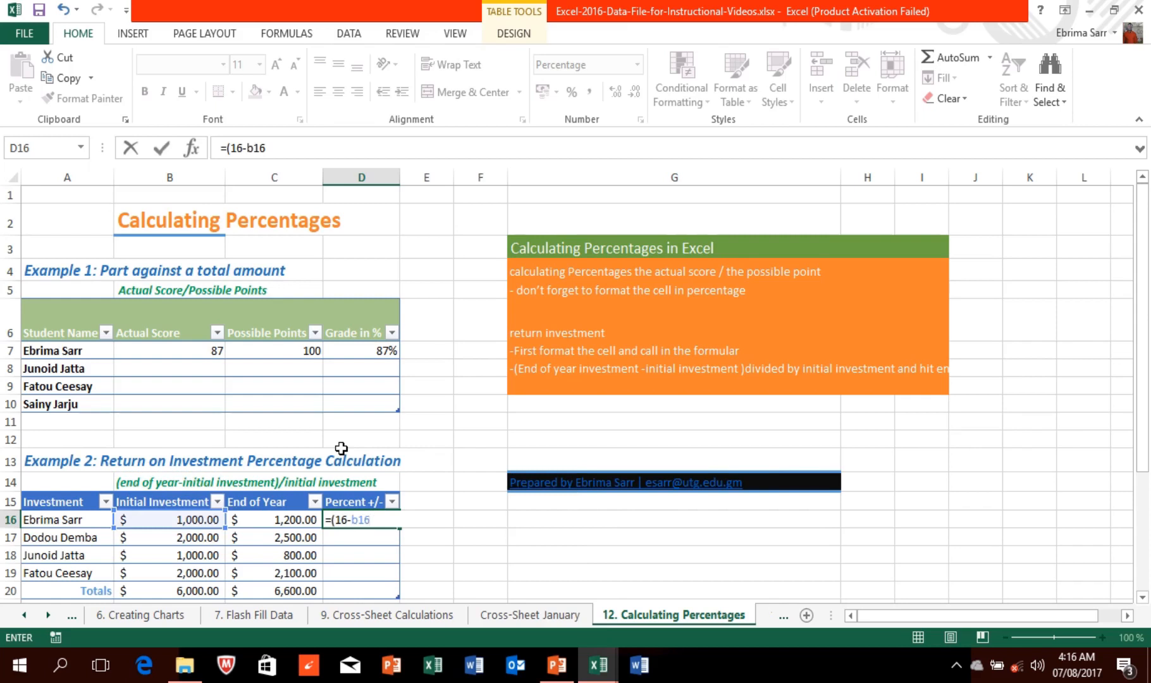
text())
text(/)
text(b1)
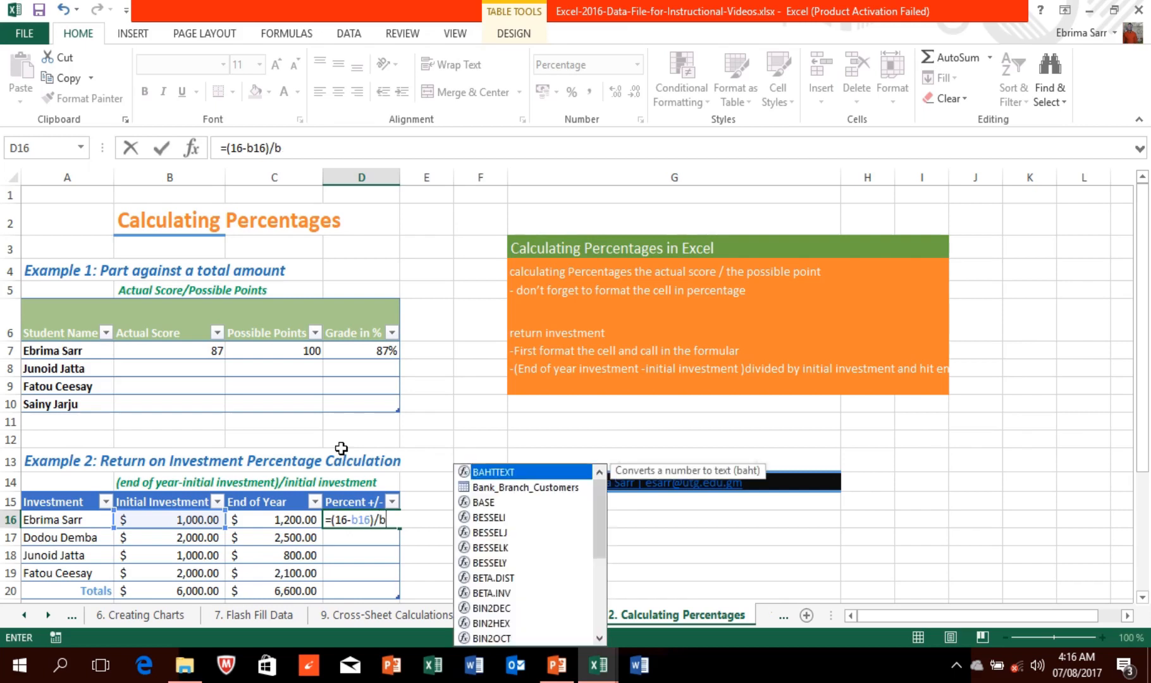
text(6)
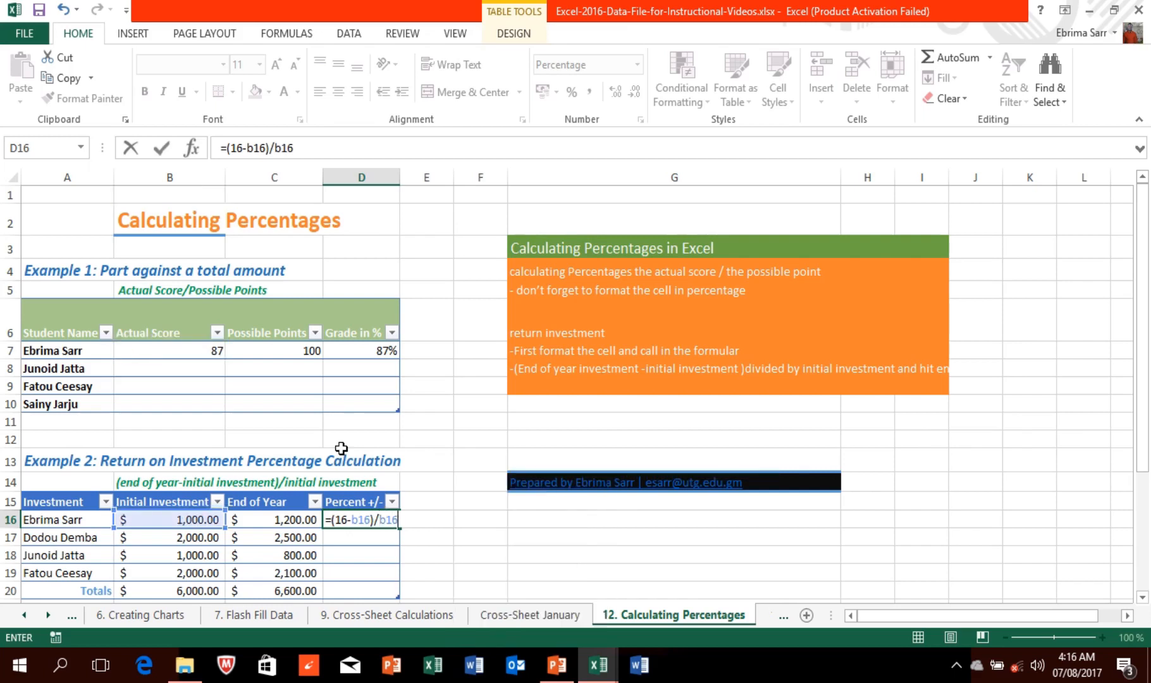
key(Return)
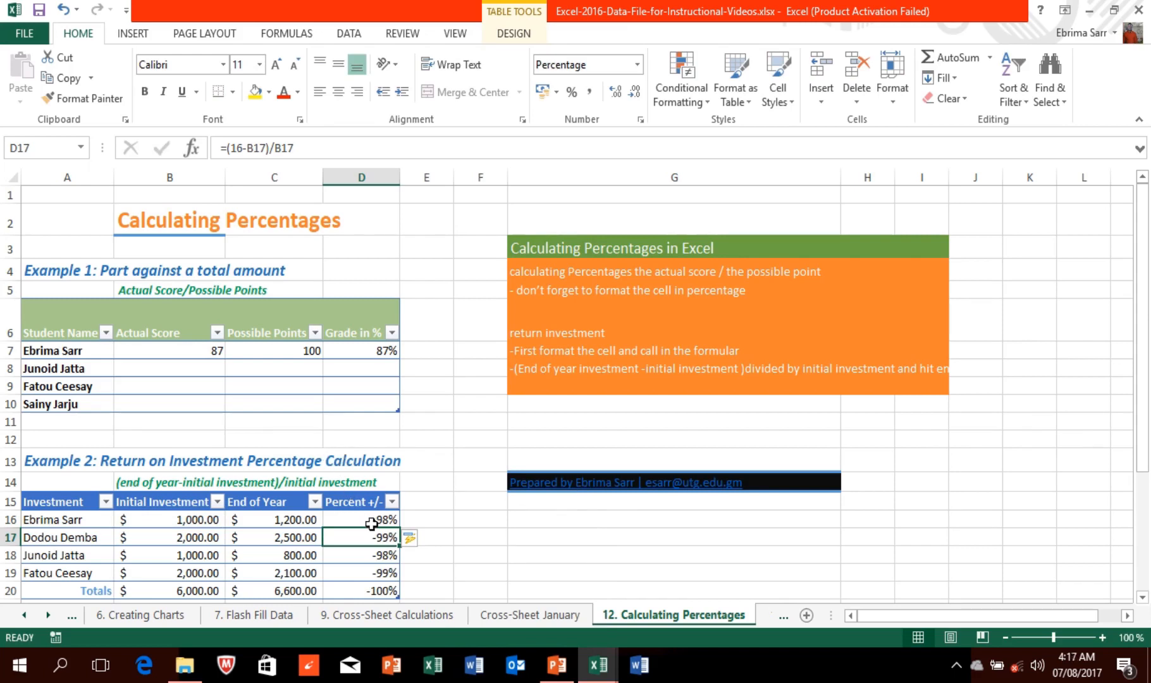
mouse_move(423, 2)
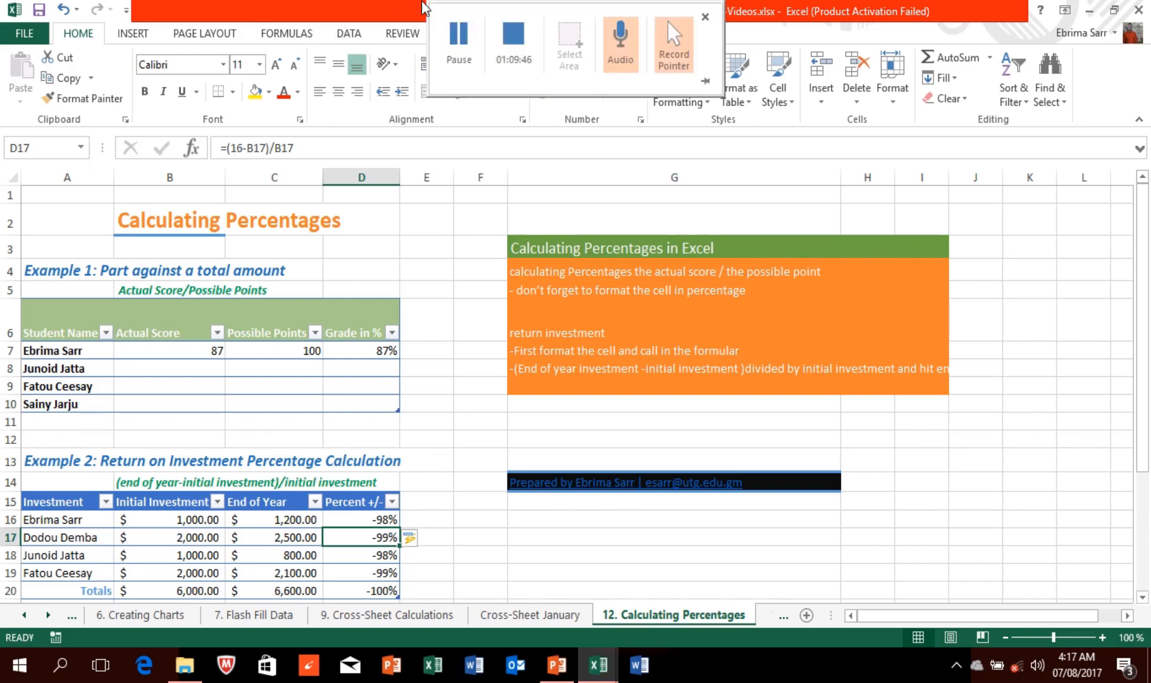
click(458, 44)
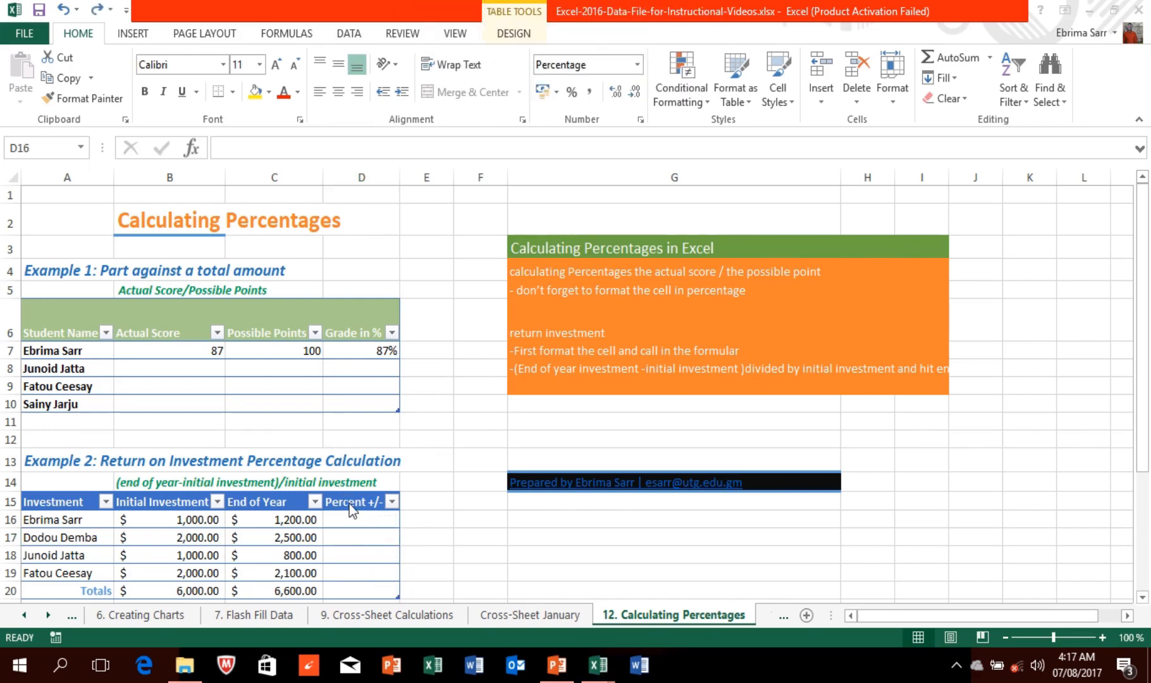
Step: Enter =(b16-c16)/b16 in D16 to get a -20% return
click(350, 517)
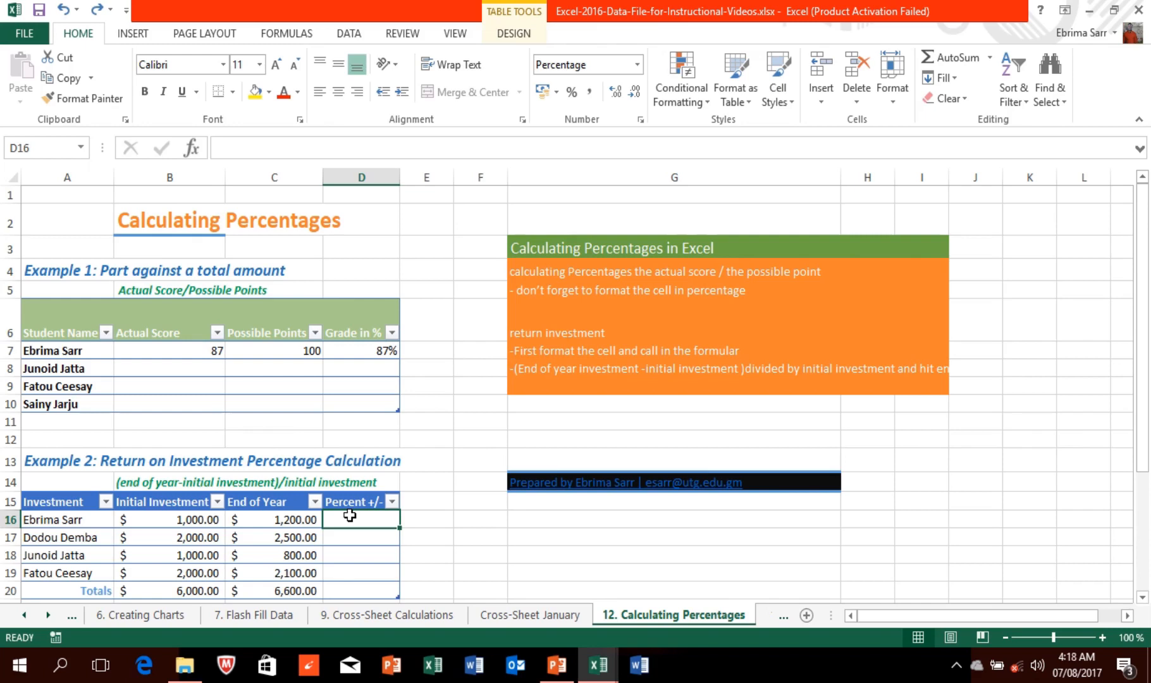
text(=)
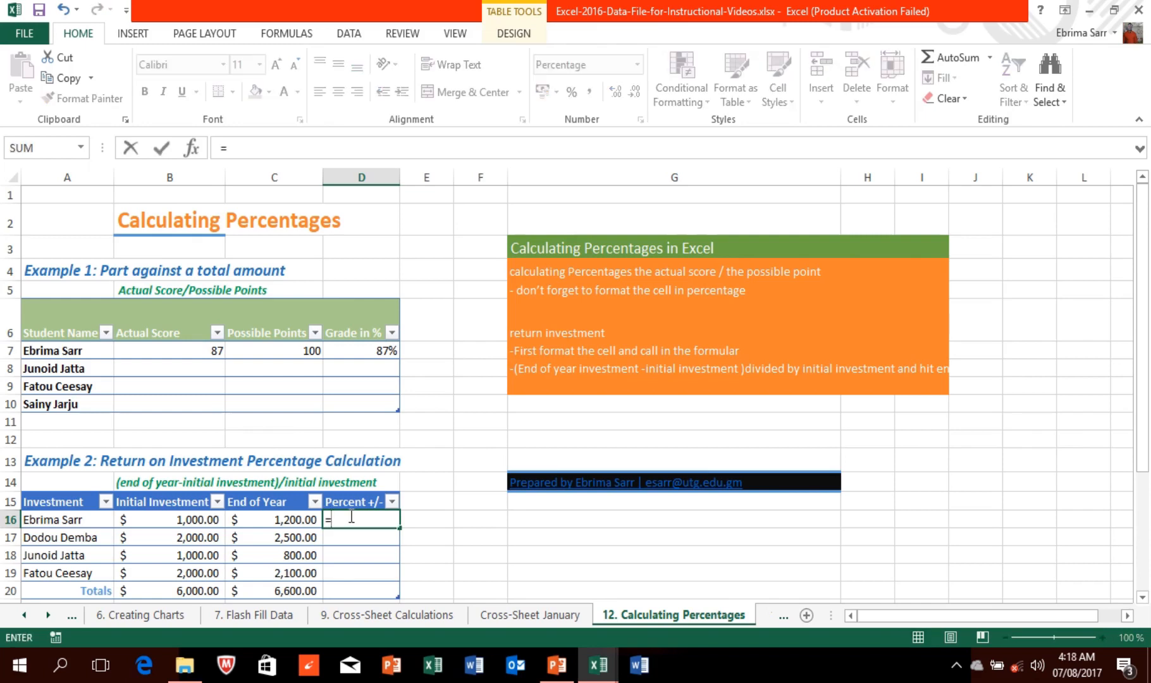
text((b16)
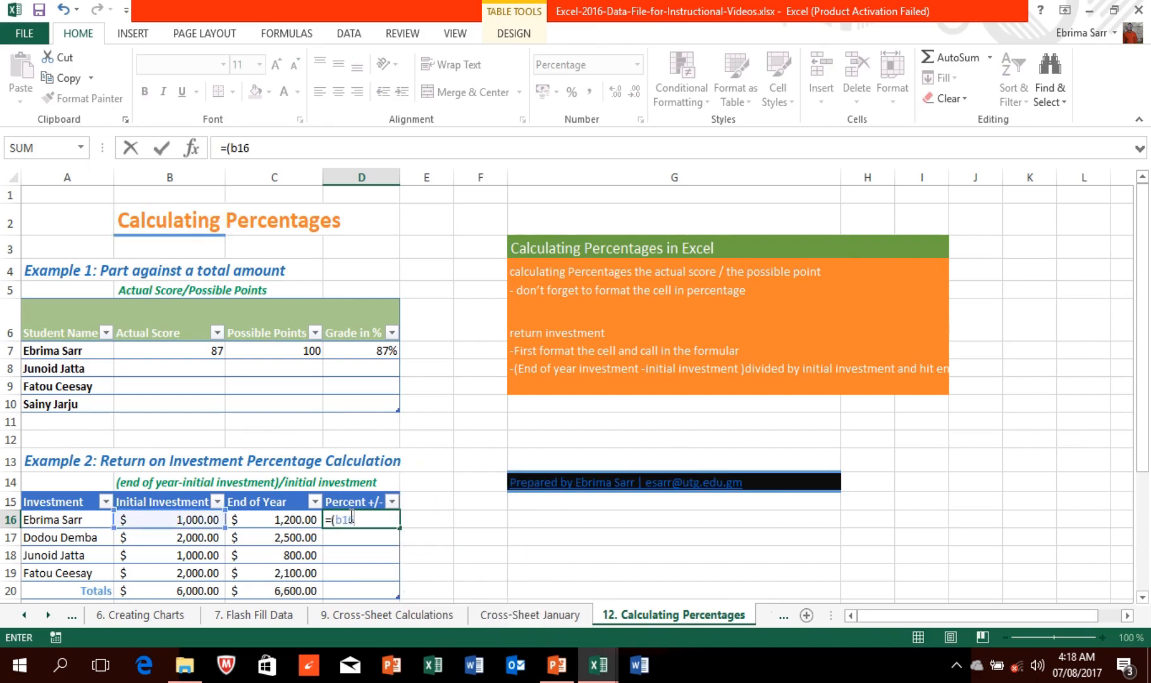
text(-c16)
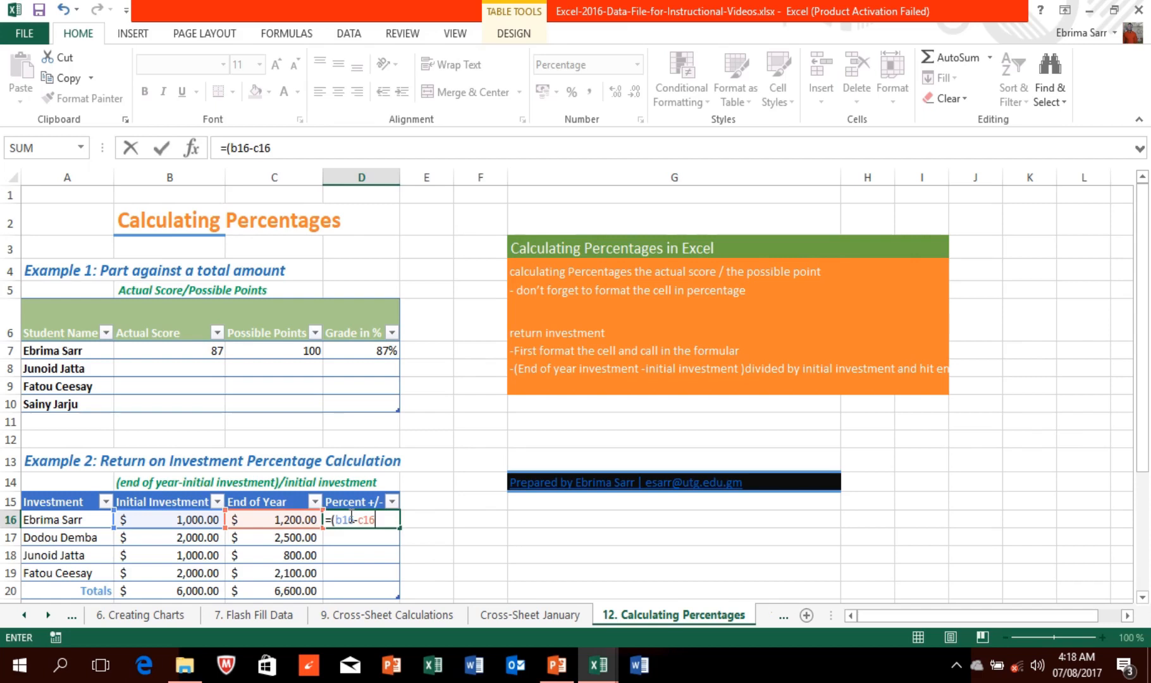
text())
text(/)
text(b16)
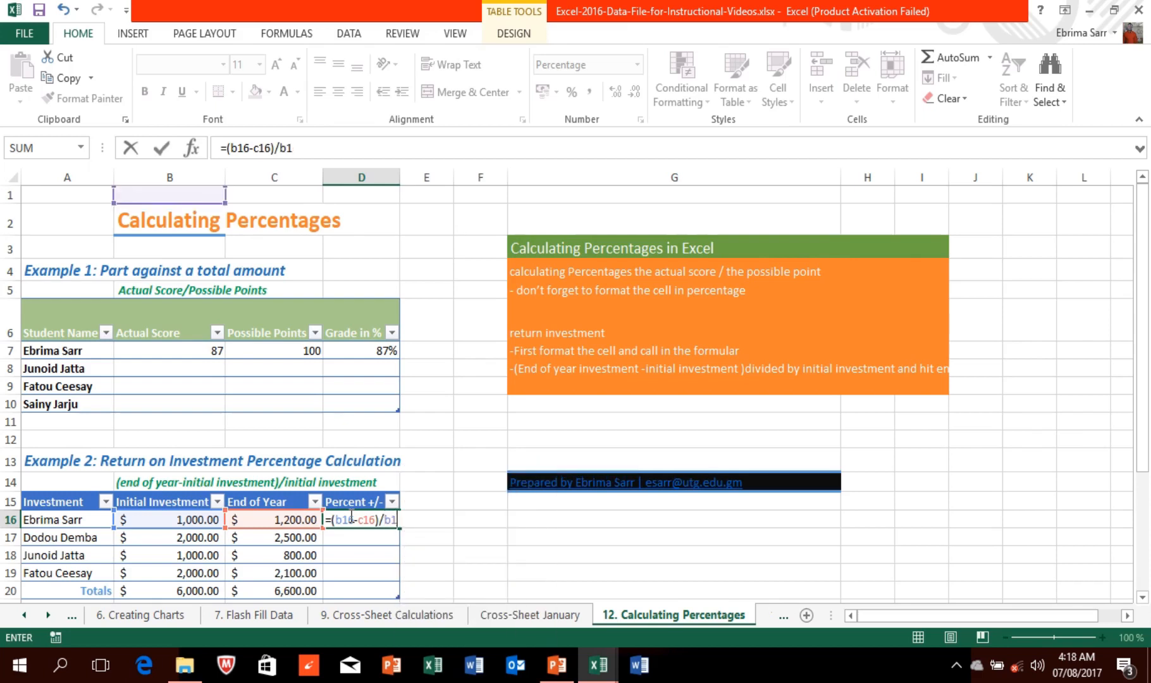
key(Return)
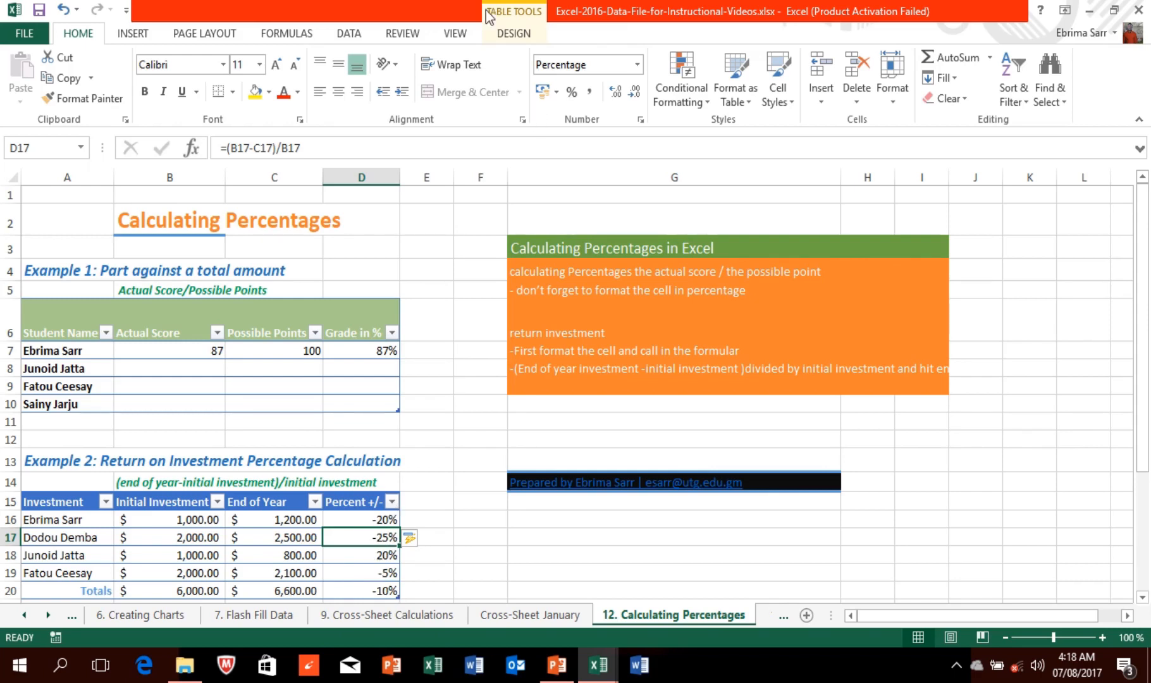
Step: Delete the auto-filled results in D17 through D20
mouse_move(486, 10)
key(shift+Down)
key(shift+Down)
key(shift+Down)
key(BackSpace)
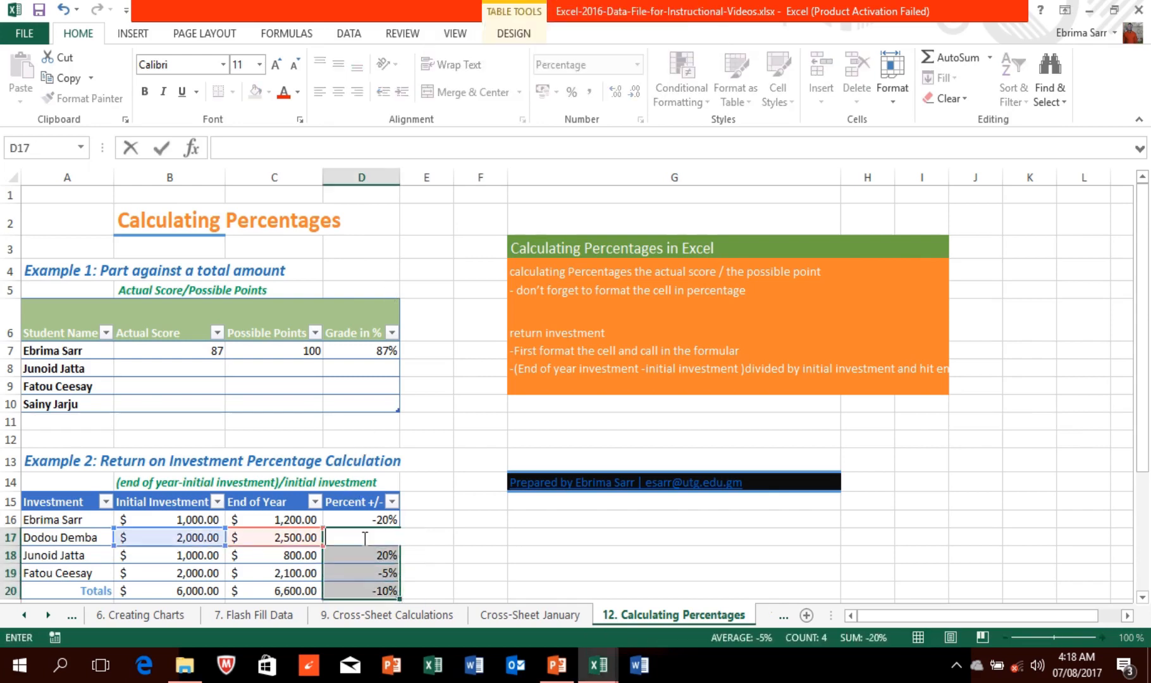
key(Down)
key(BackSpace)
key(Down)
key(BackSpace)
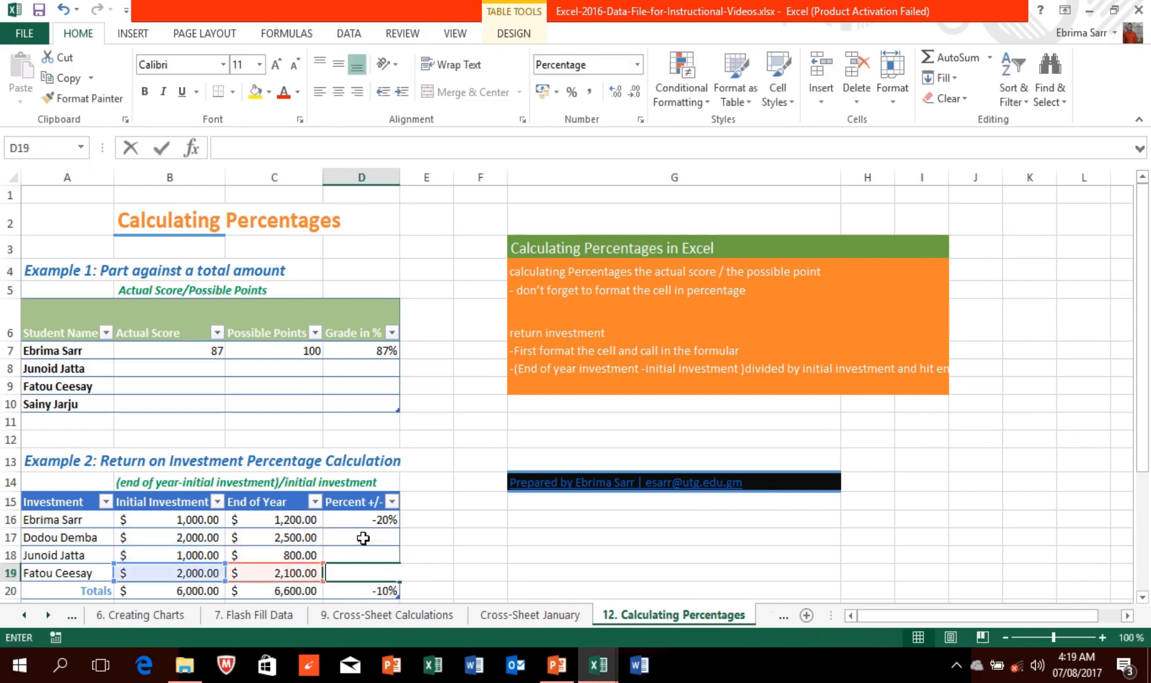
key(Down)
key(BackSpace)
key(Down)
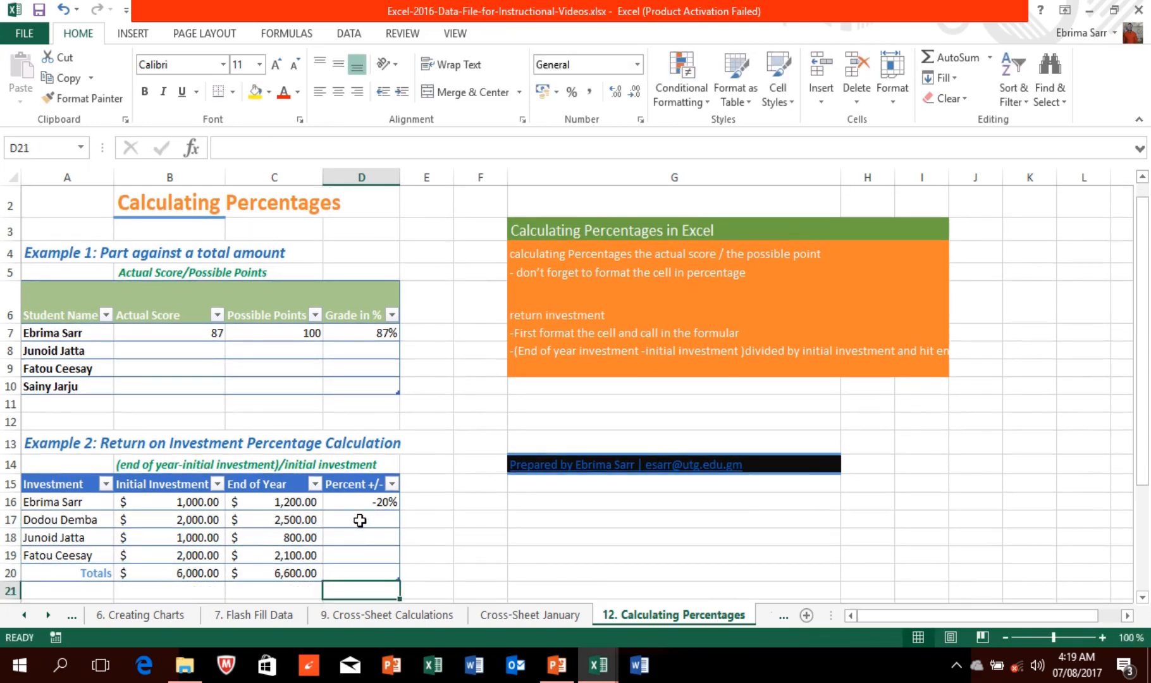
Step: Try an End of Year minus Initial Investment formula in D17, then clear it
click(359, 520)
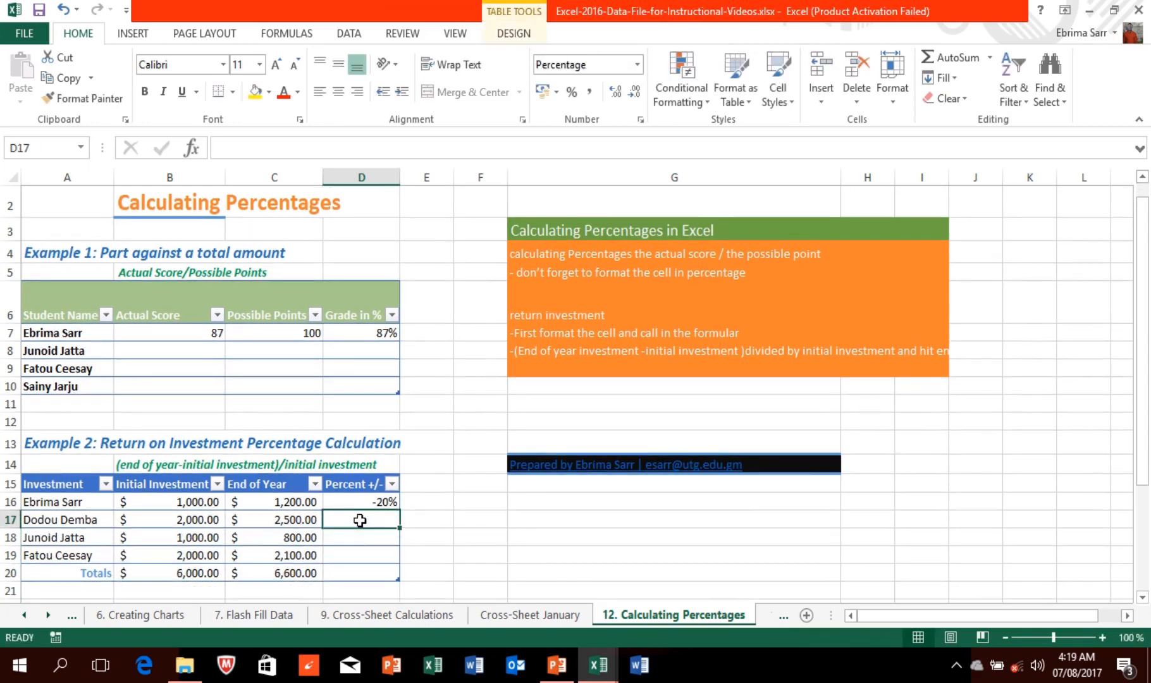
text(=)
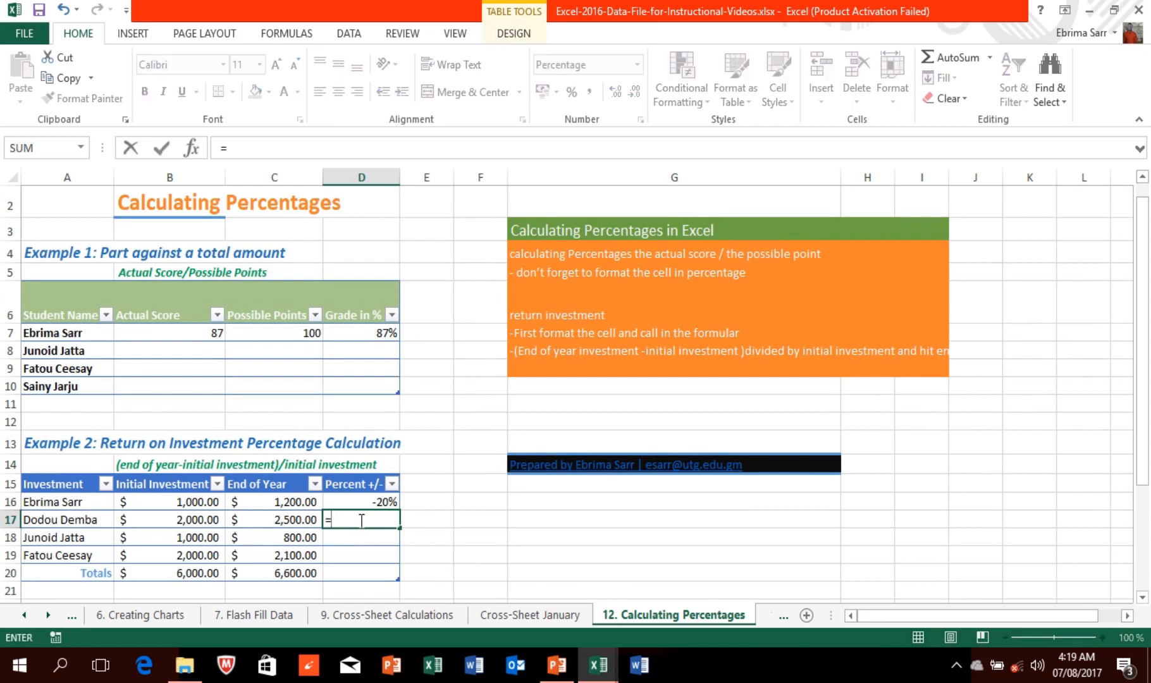
click(293, 522)
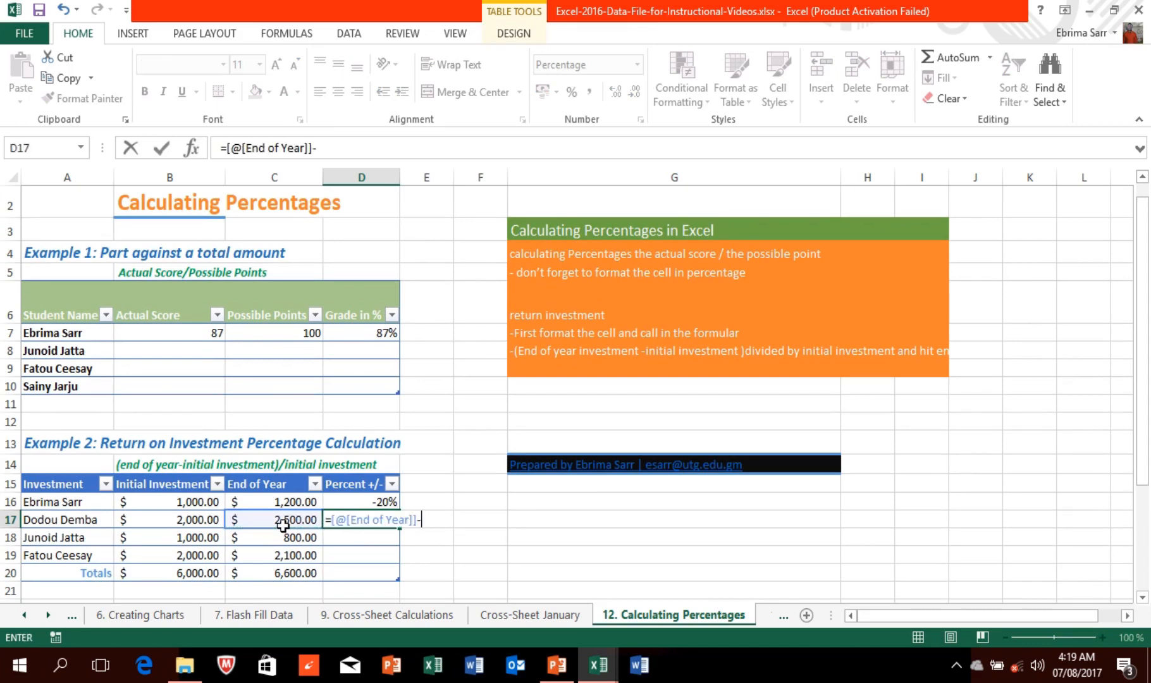
text(-)
click(191, 523)
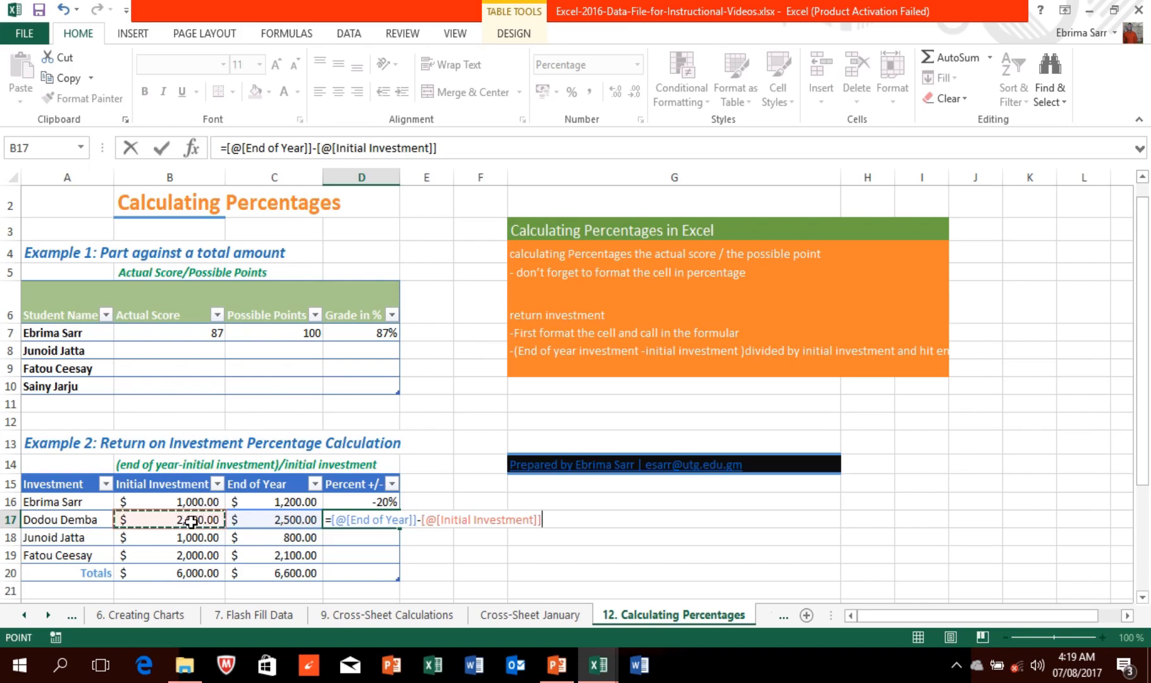
text(/)
click(258, 519)
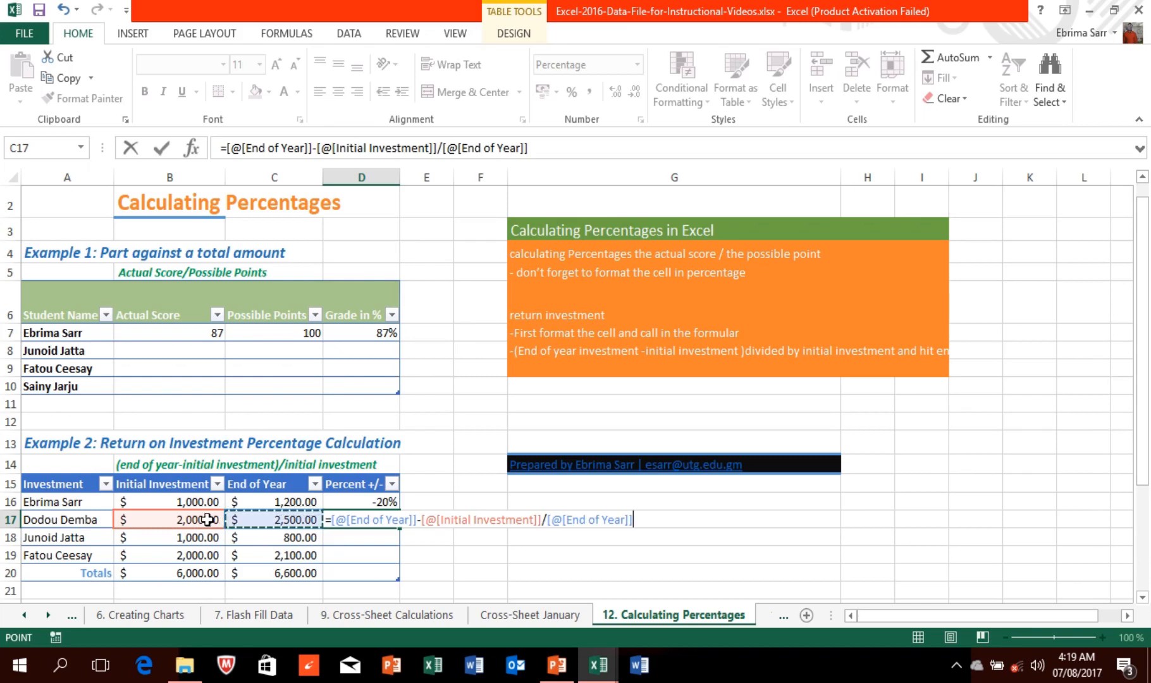
key(Return)
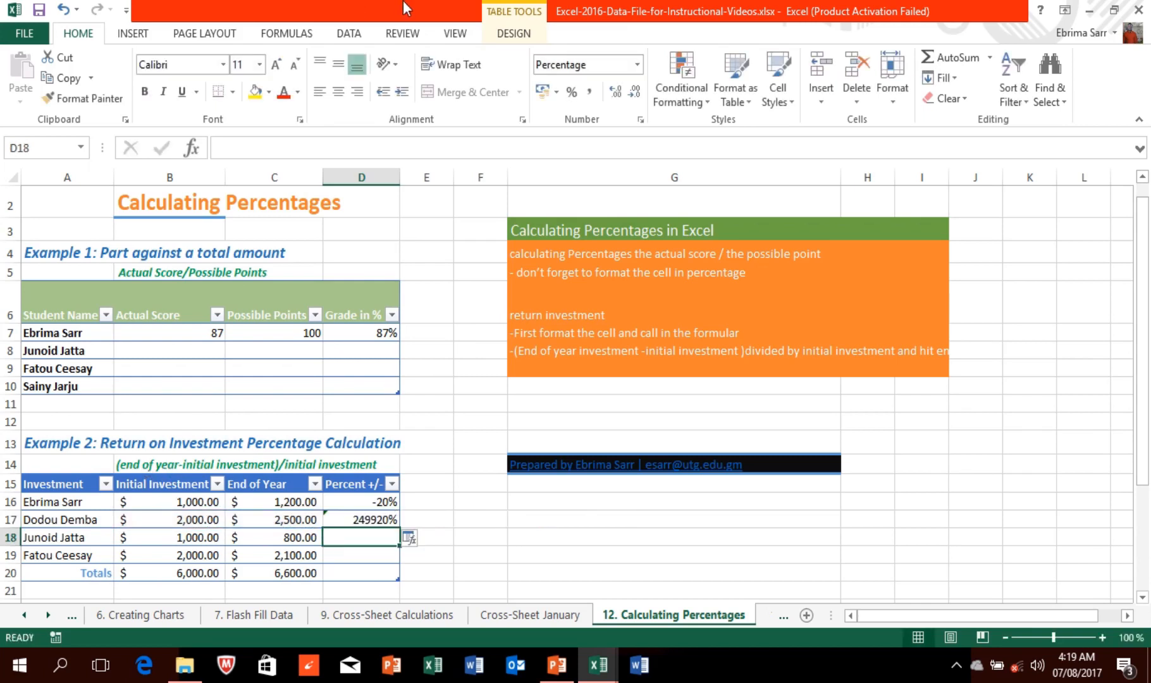
mouse_move(402, 1)
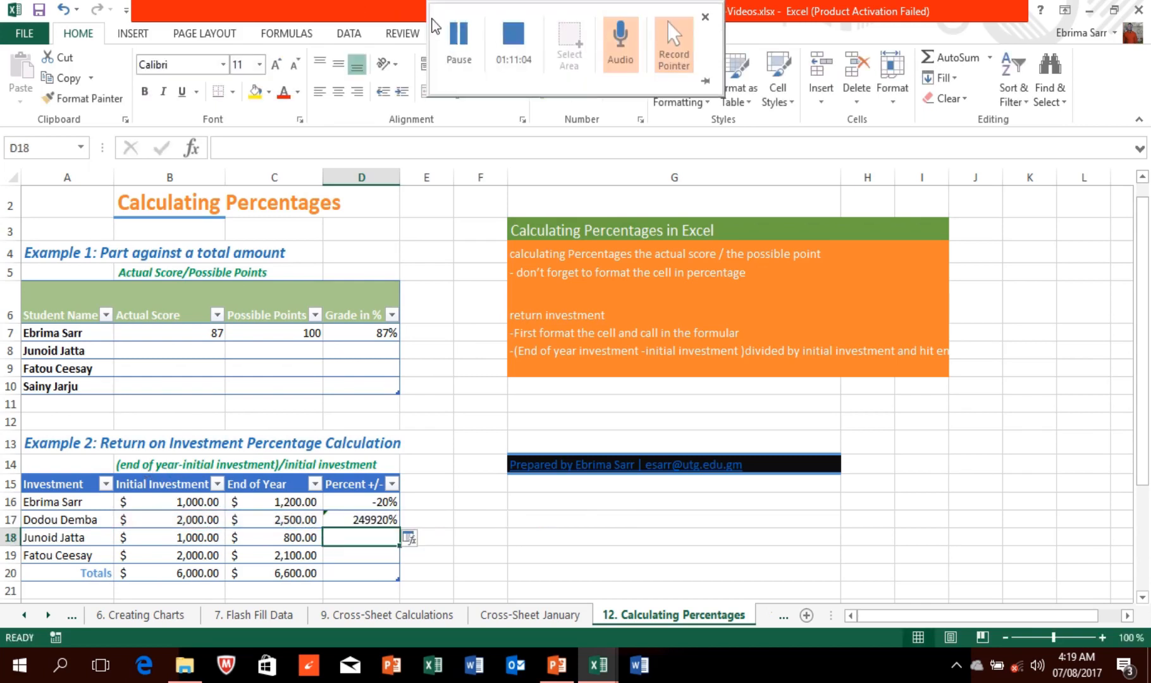
click(459, 38)
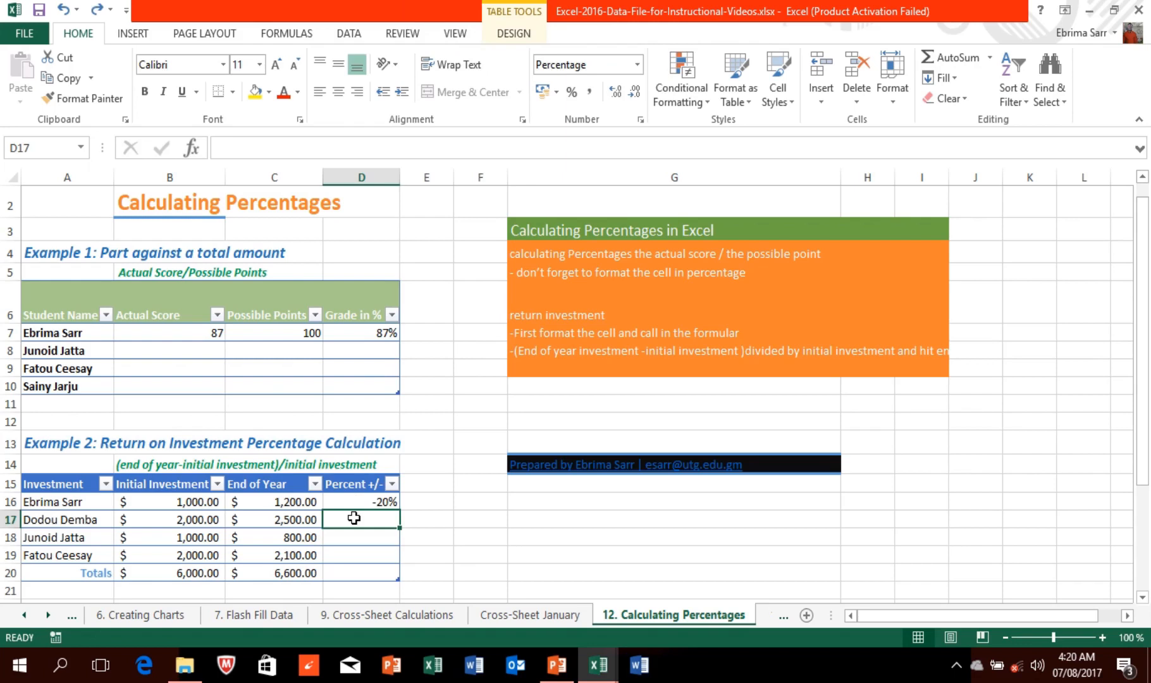
Step: Enter =(Initial Investment − End of Year)/Initial Investment in D17 and fill it down to D20
text(=)
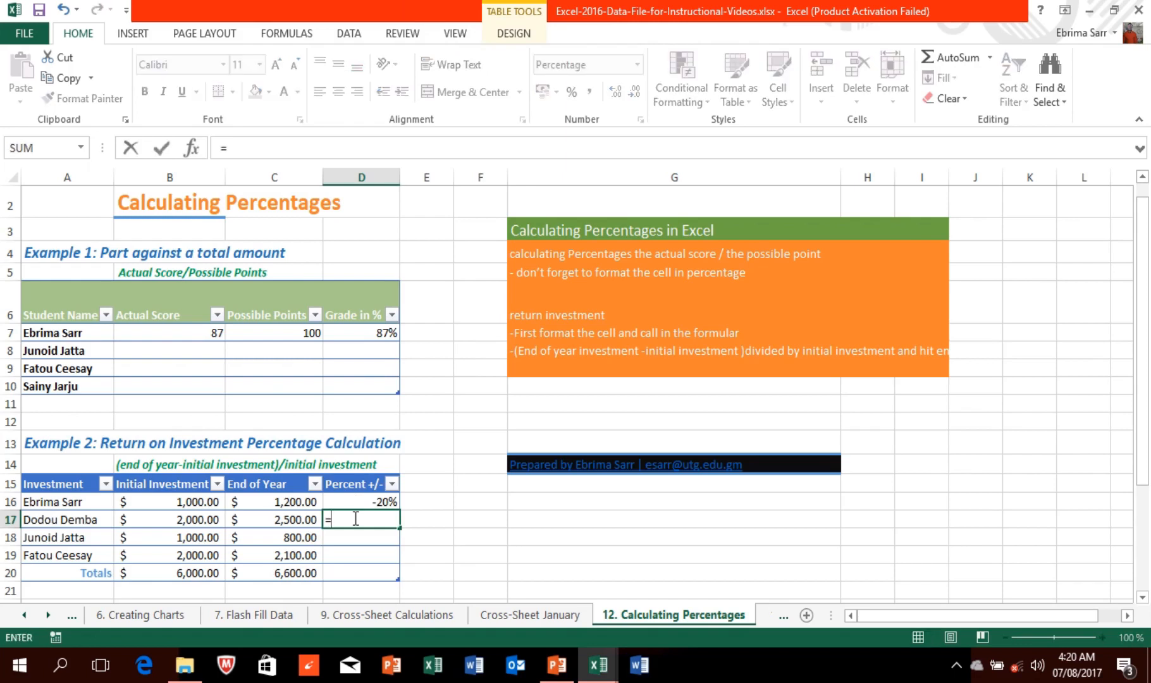
text(()
click(201, 519)
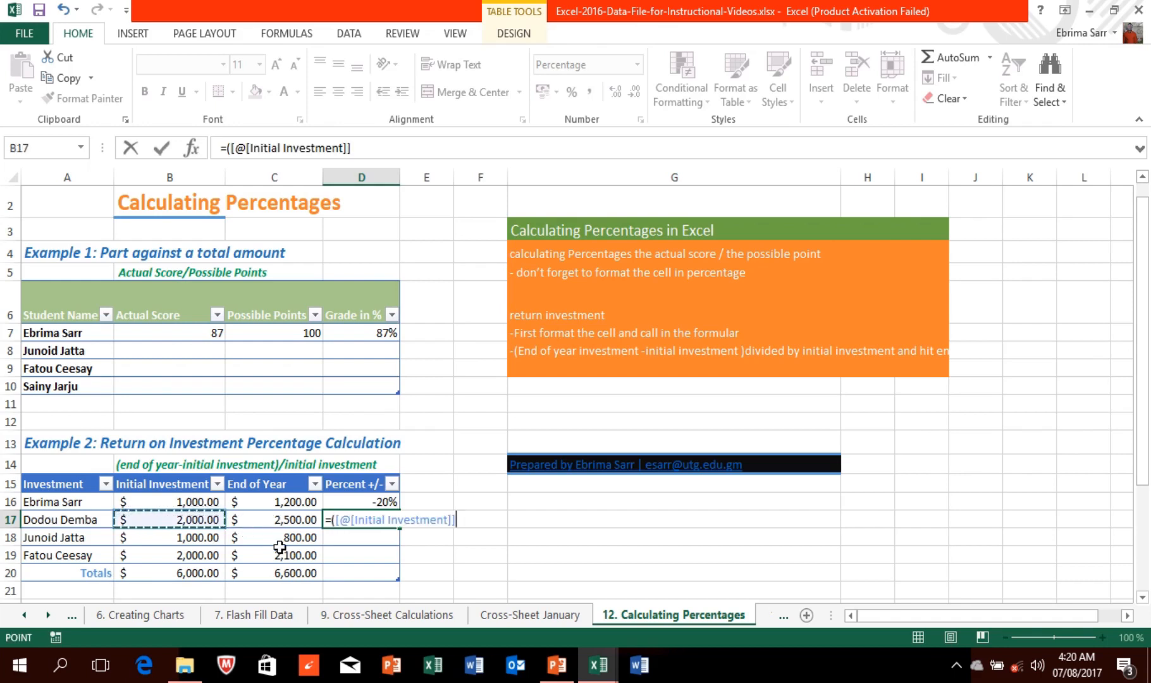
text(-)
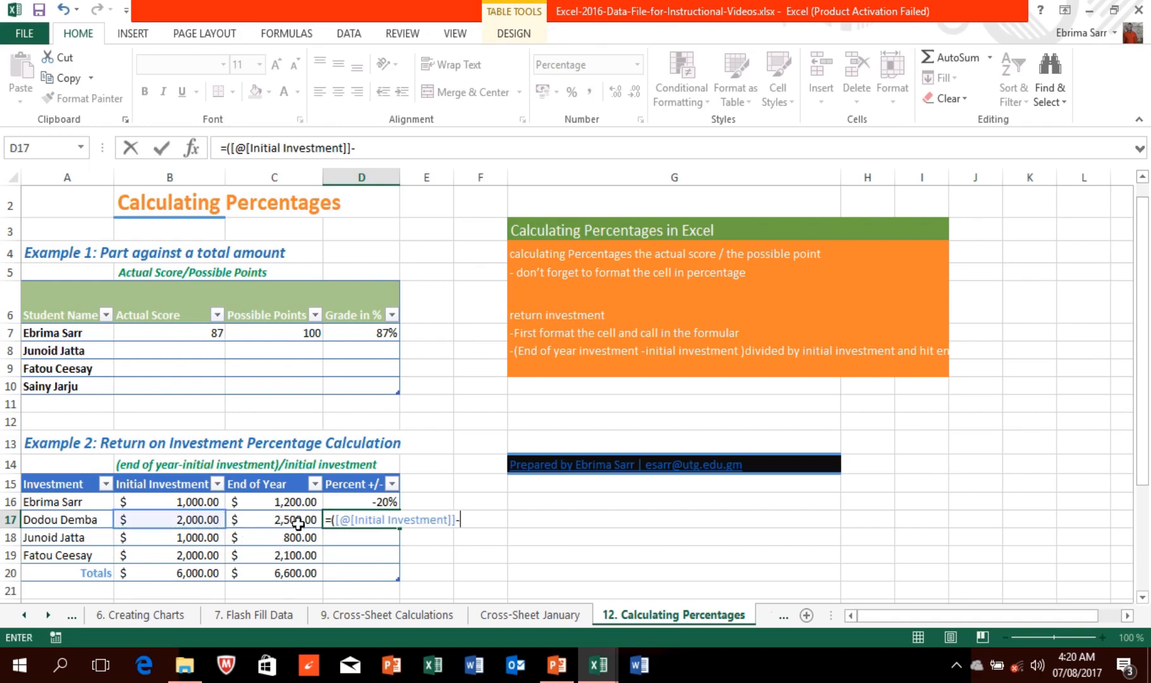
click(297, 524)
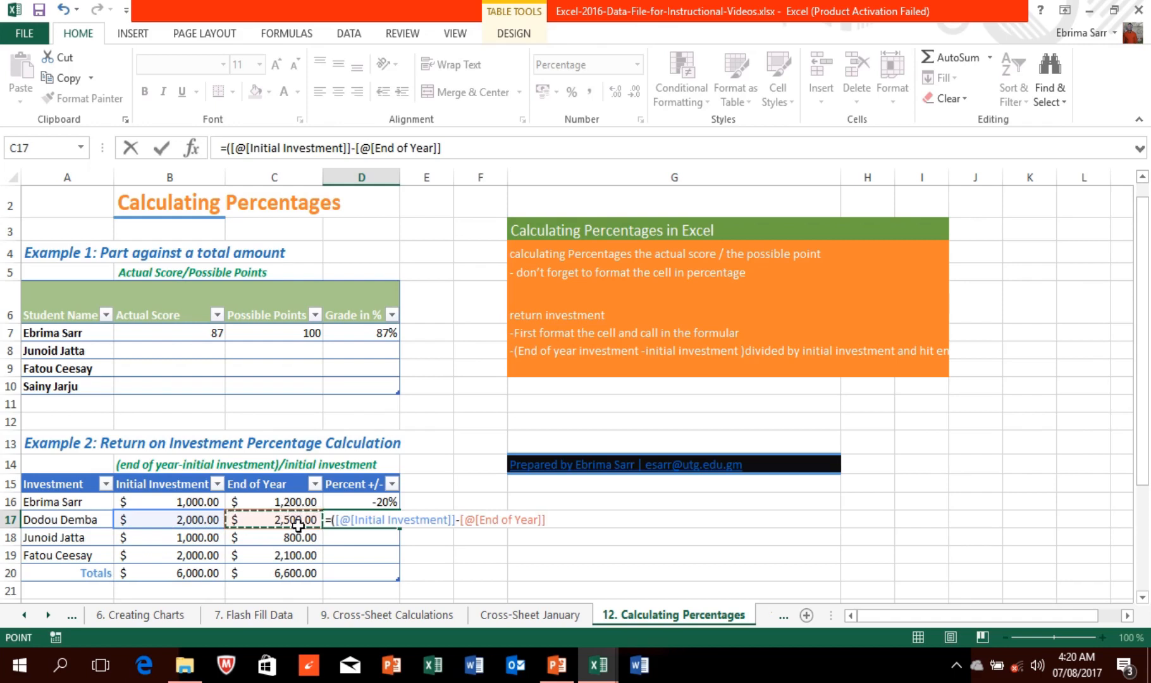
text()/)
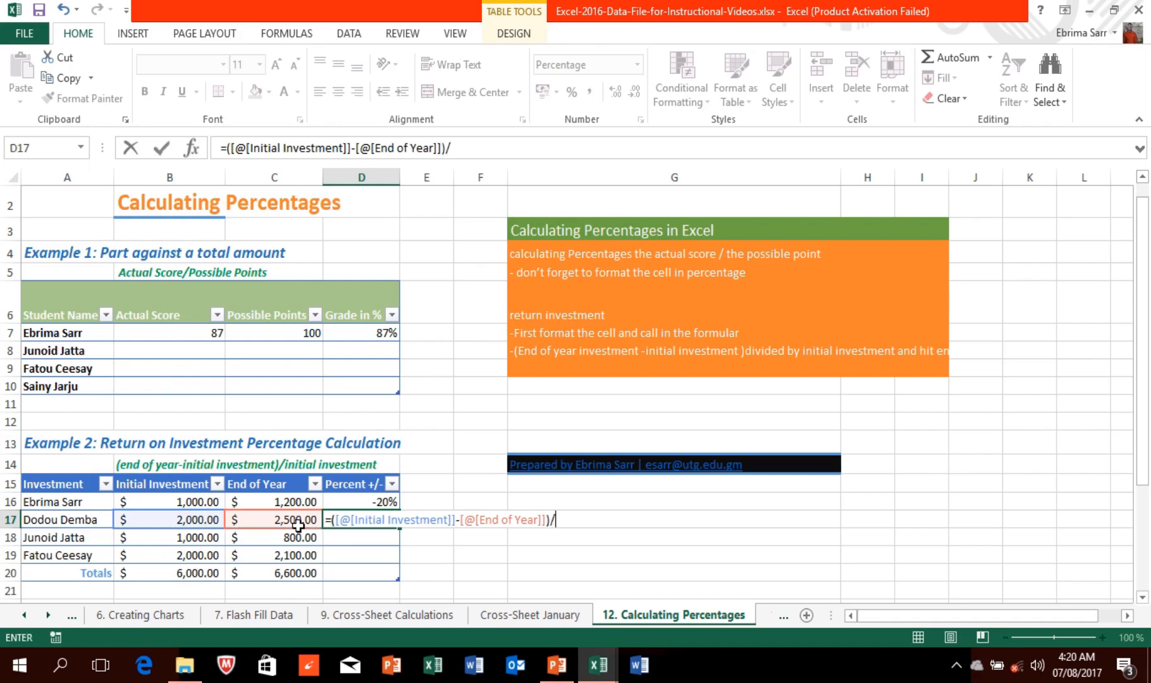
click(190, 518)
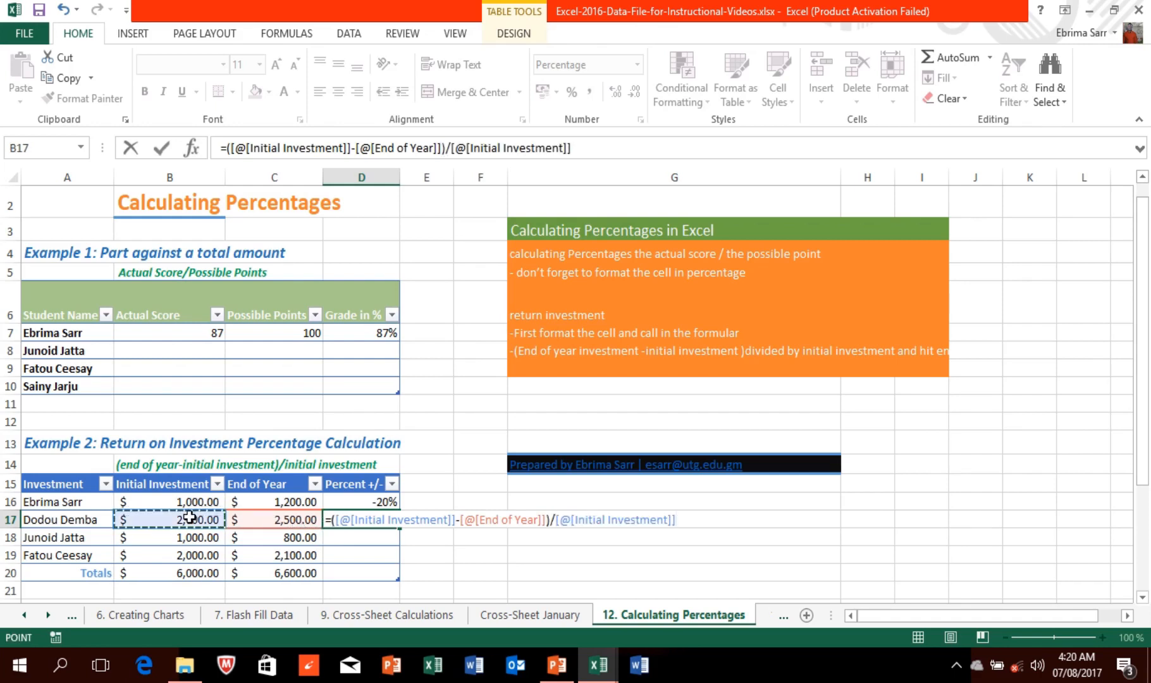
key(Return)
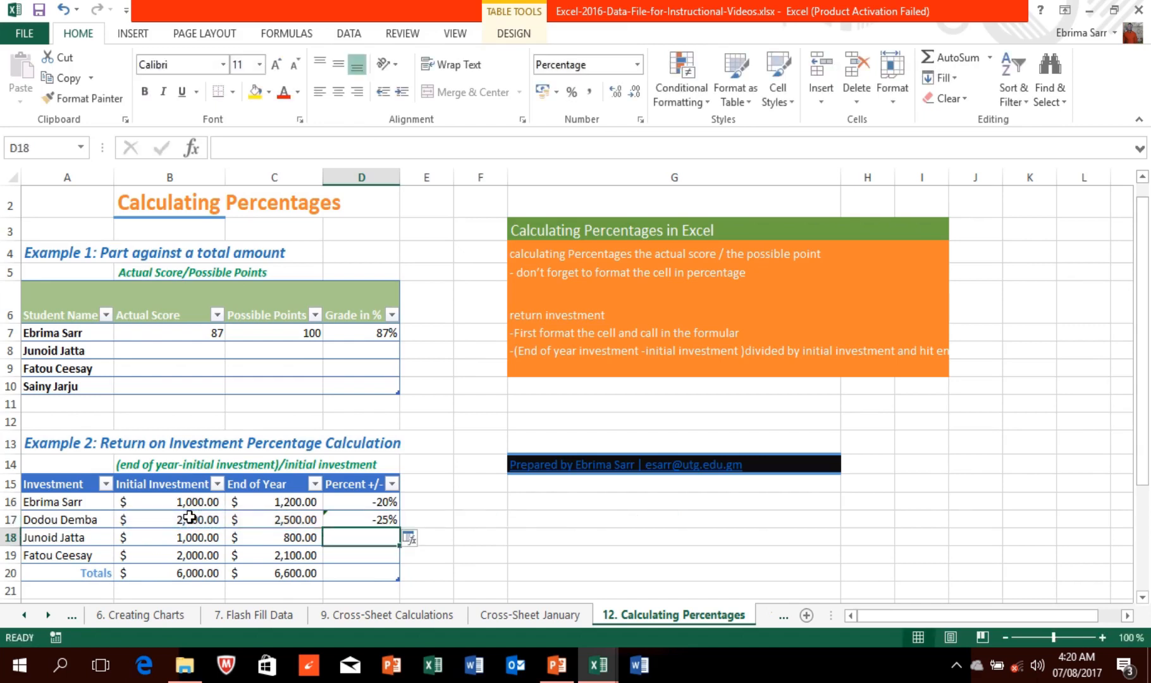
click(349, 520)
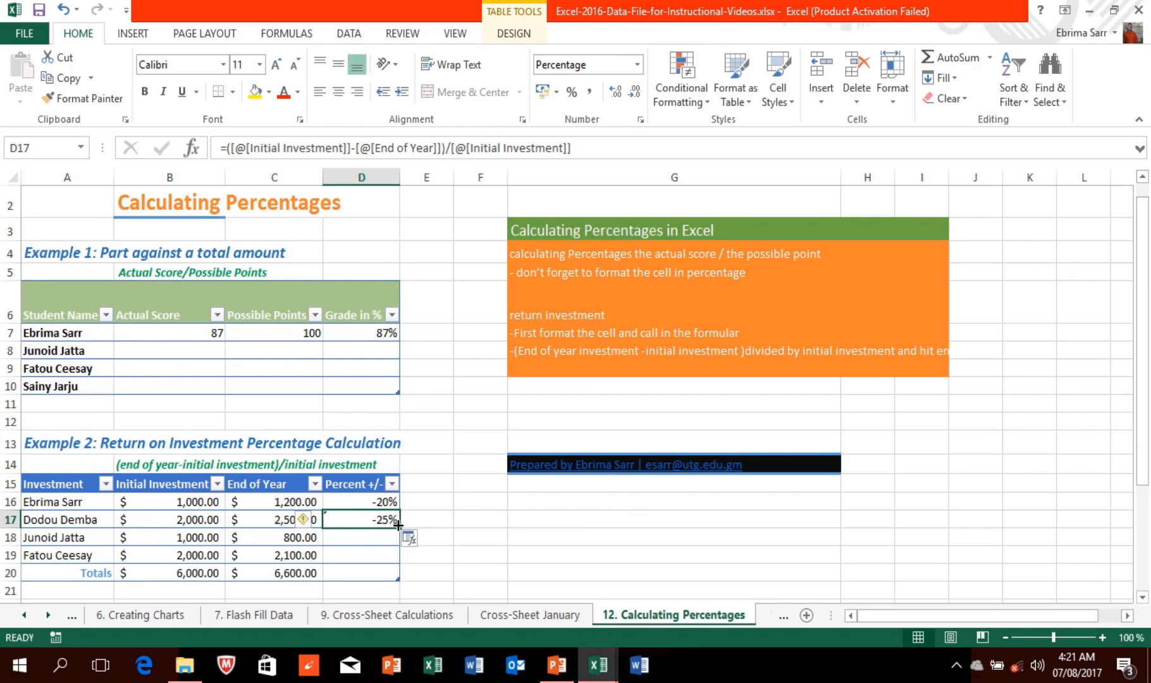
drag(398, 524, 401, 578)
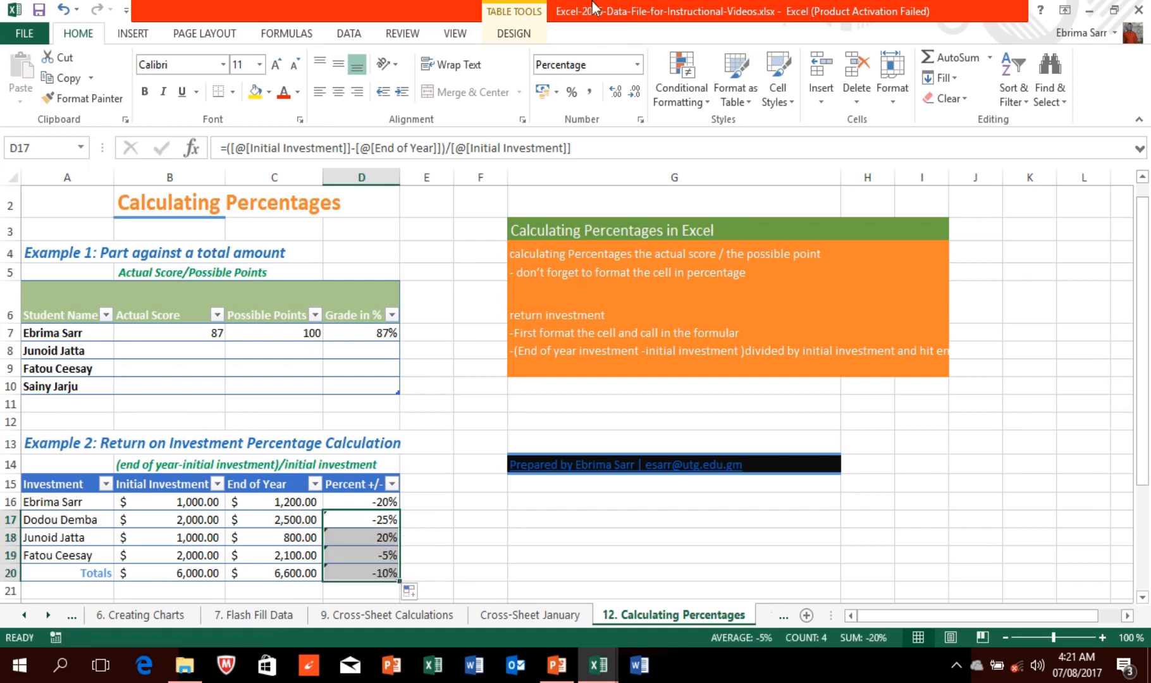
Step: Revise the D17 return formula so returns read 20%, 25%, -20%, 5% and 10%
mouse_move(563, 9)
click(459, 39)
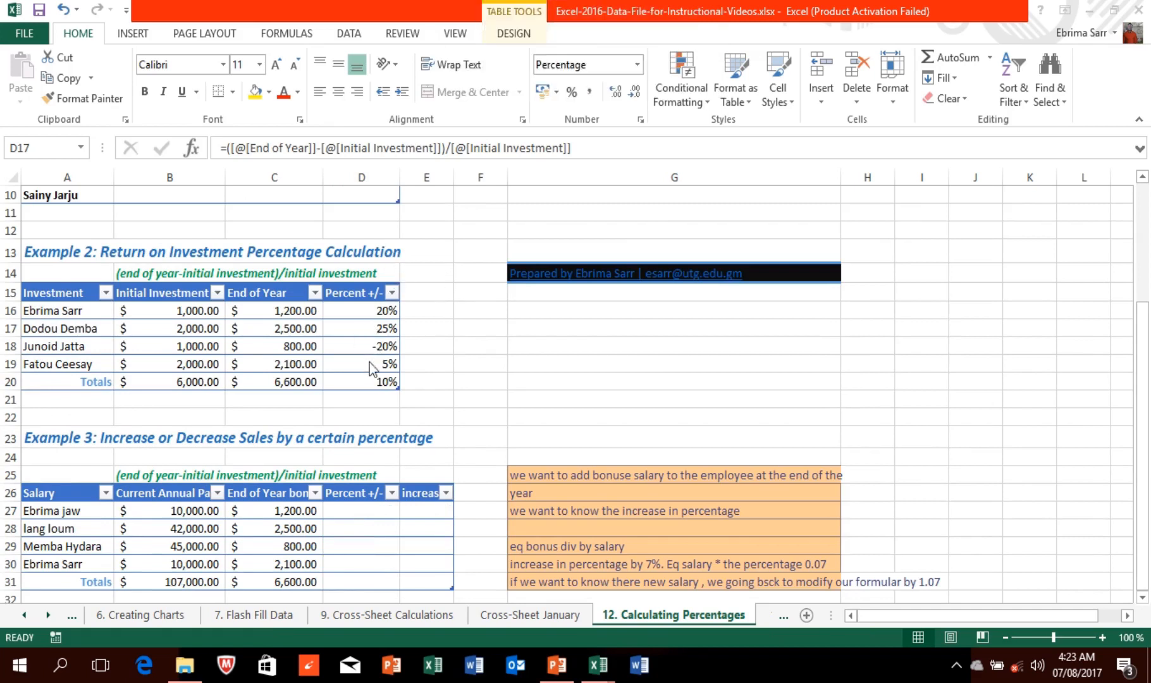
mouse_move(480, 3)
click(376, 328)
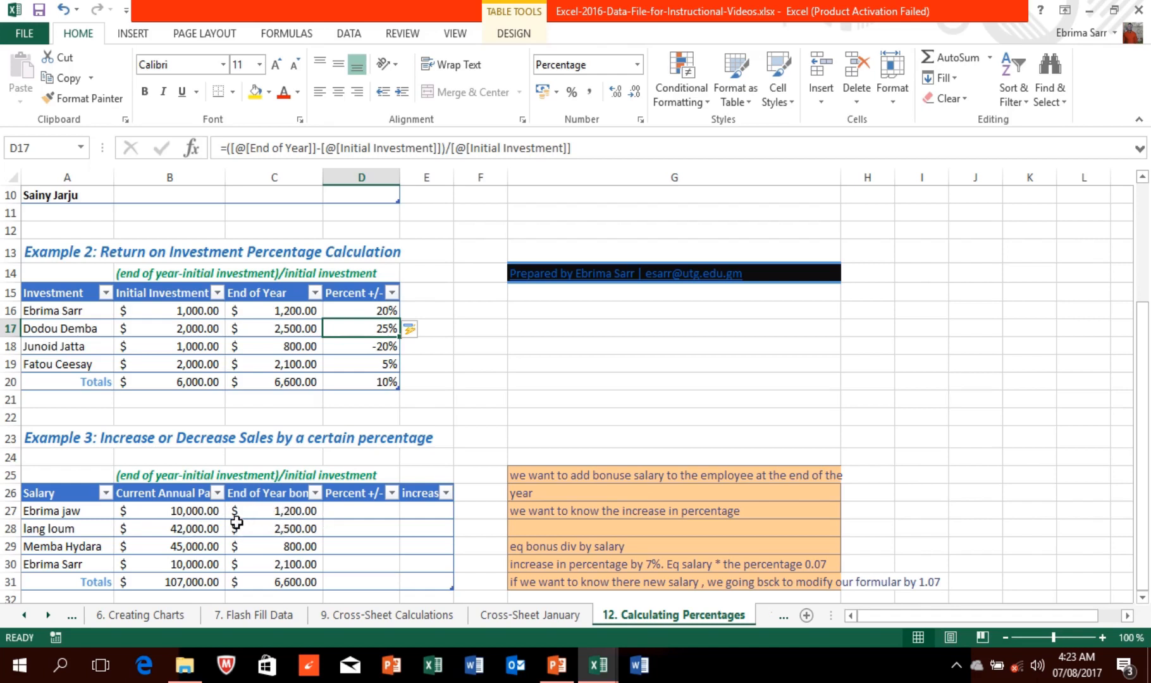
Step: Enter =C27/B27 in D27, giving bonus percentages of 12%, 6%, 2%, 21% and 6%
click(345, 510)
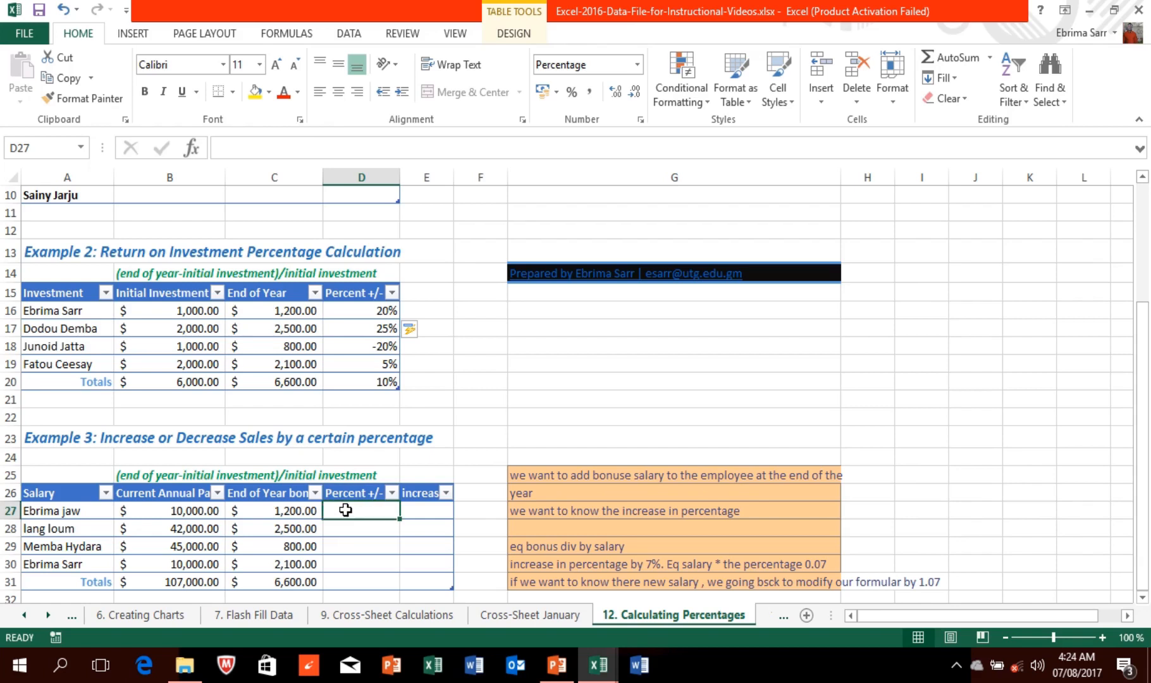
text(=)
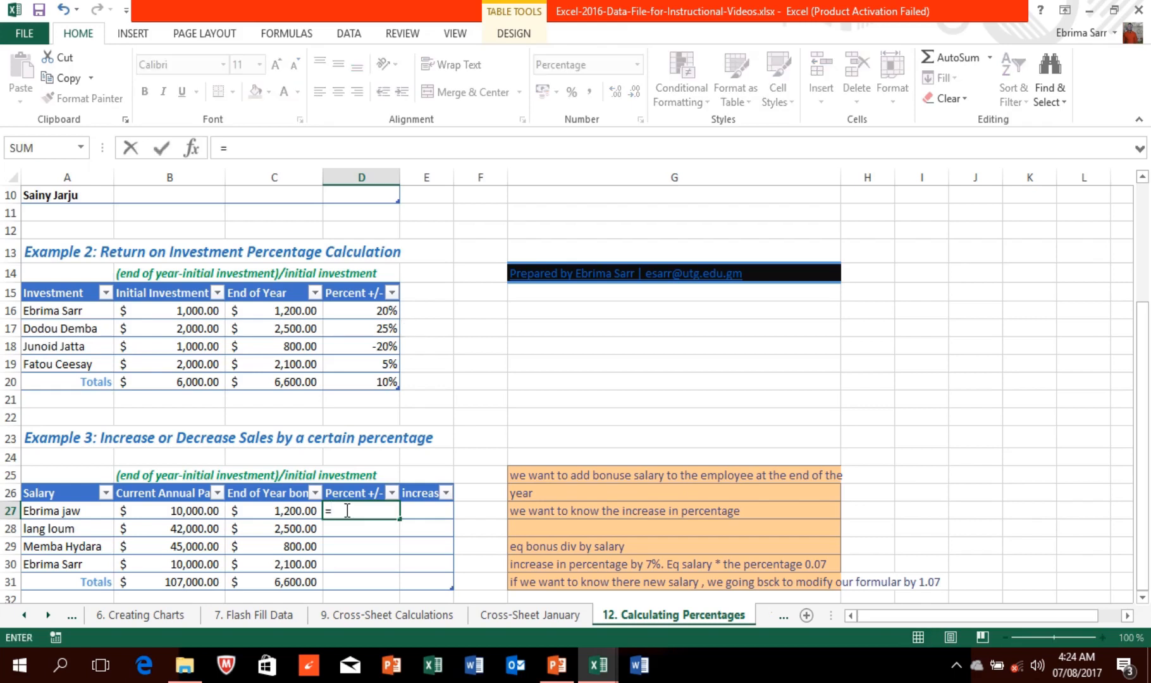
click(305, 511)
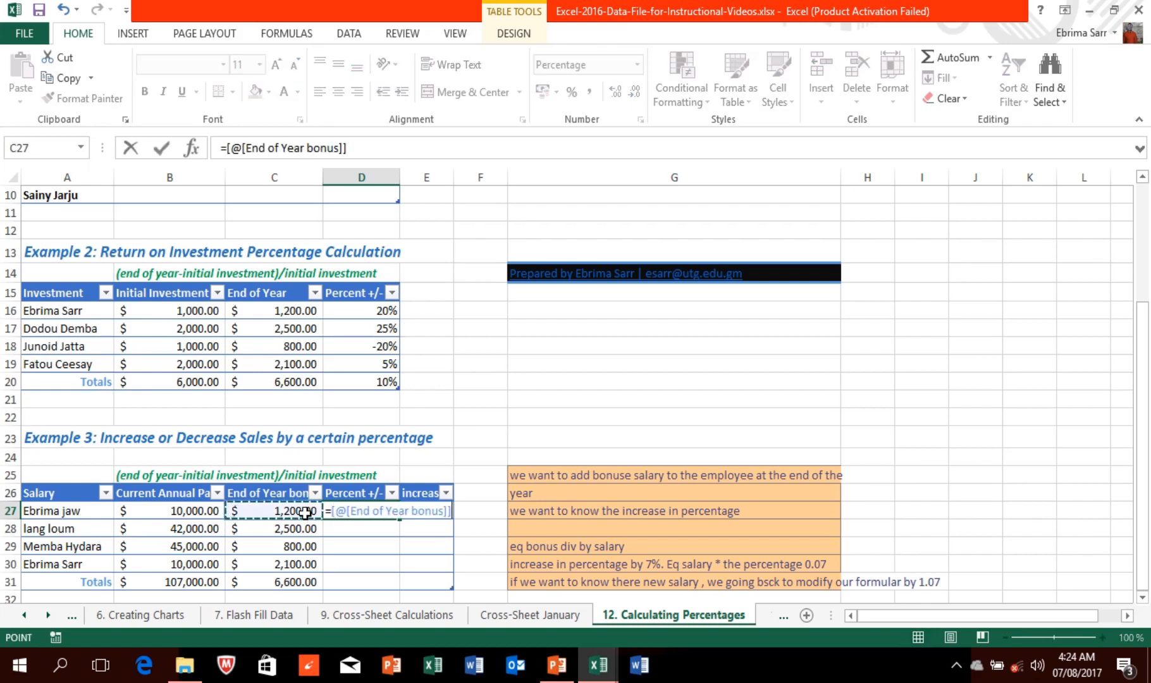
text(/)
click(201, 512)
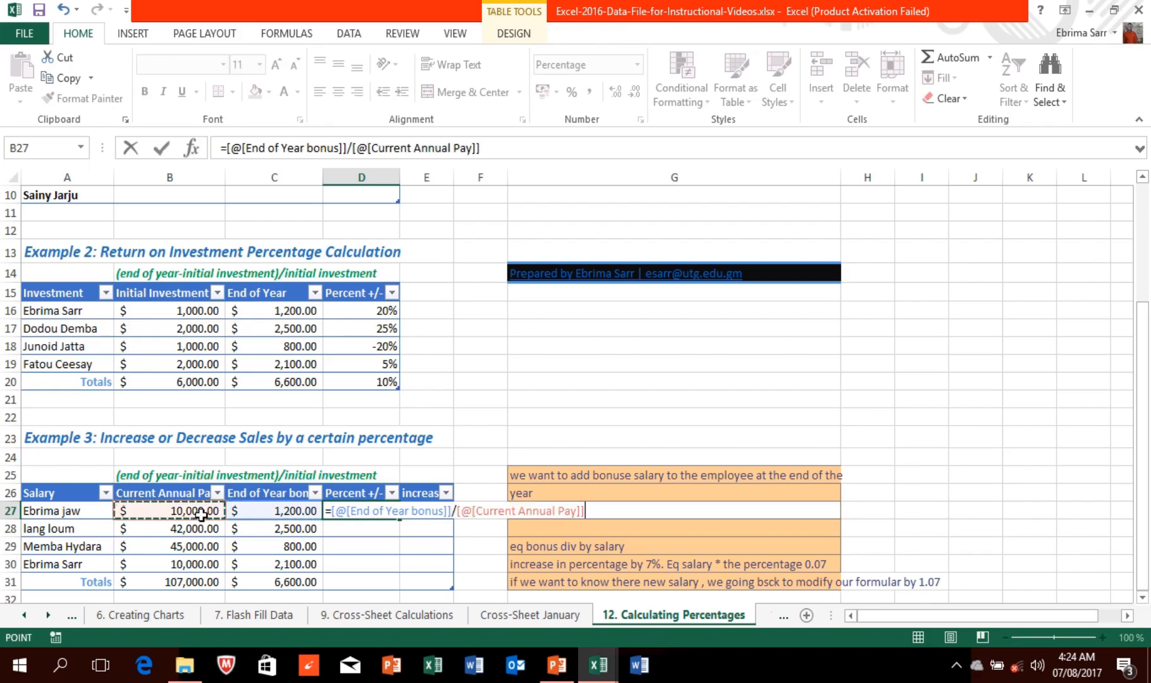
key(Return)
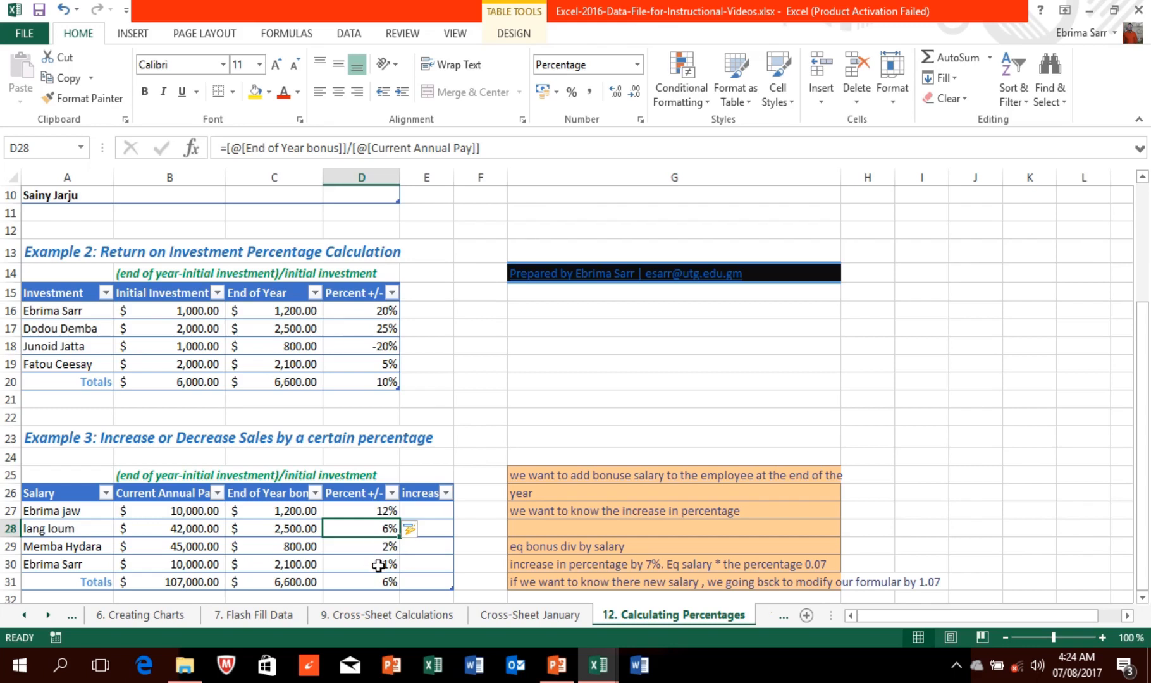
Step: Show the bonus percentages D27:D31 with two decimals, e.g. 12.00%, 5.95%, 1.78%
click(363, 511)
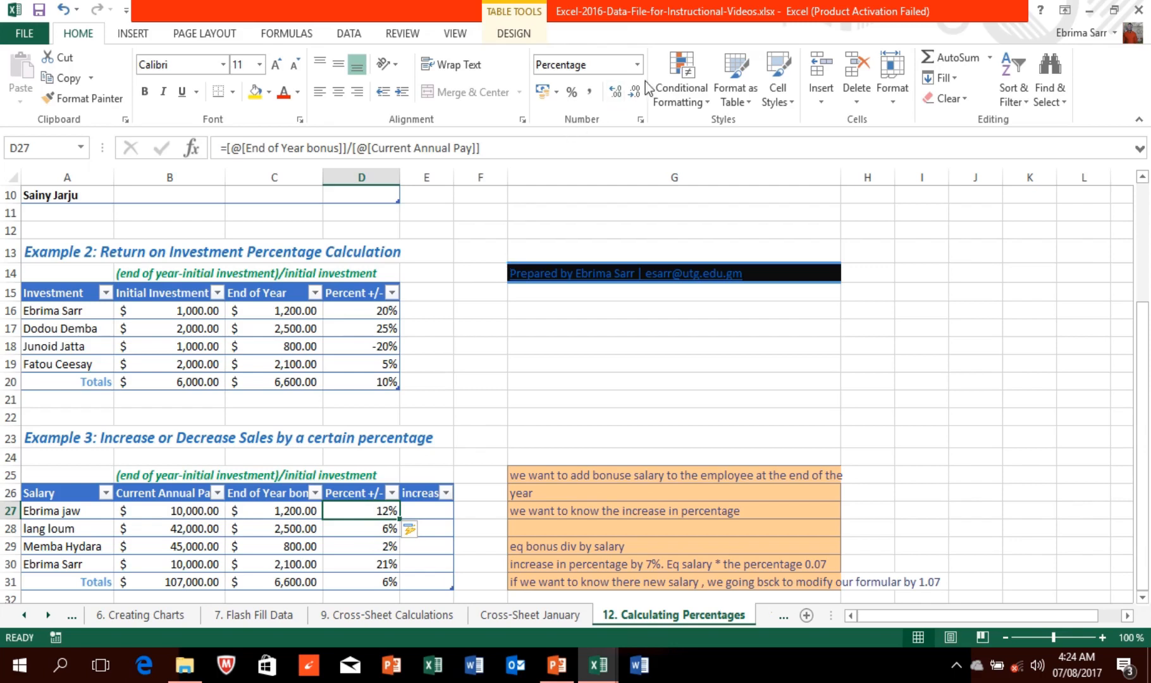
click(619, 99)
click(619, 99)
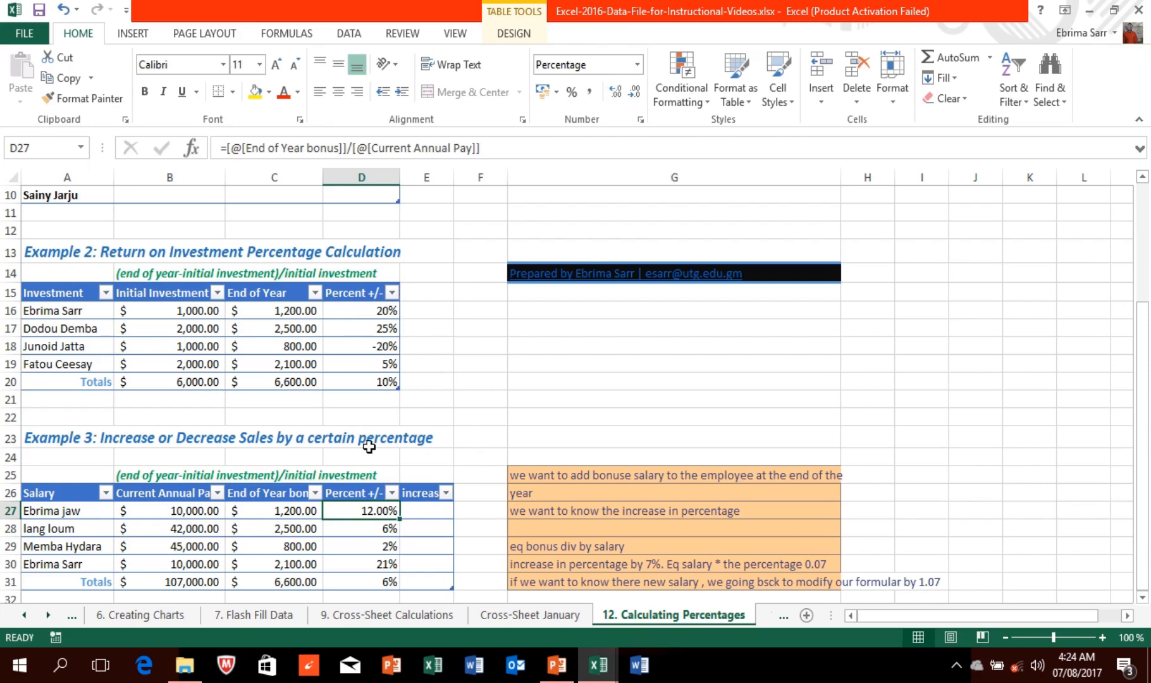
drag(364, 511, 385, 581)
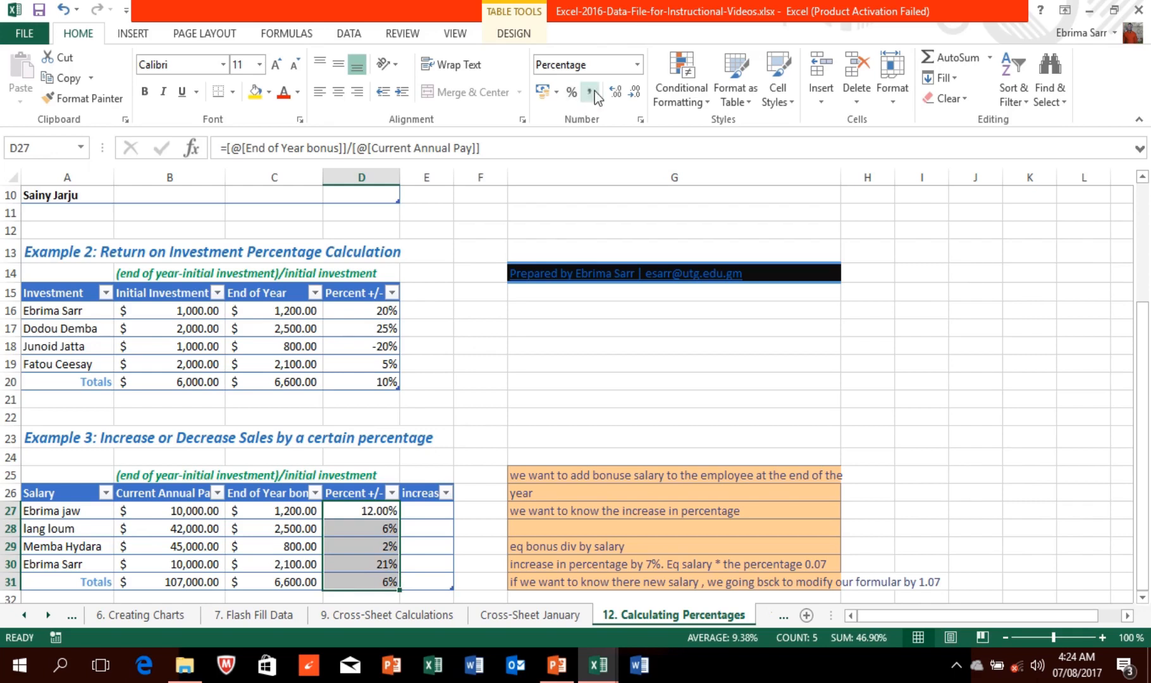
click(615, 92)
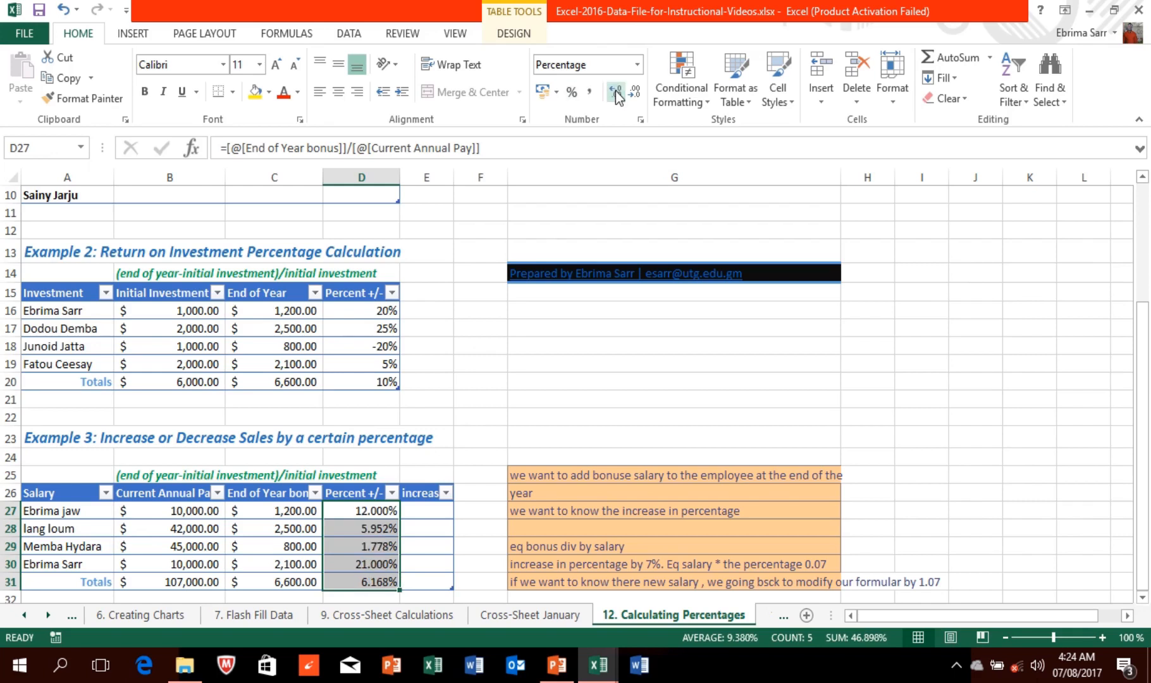
click(615, 92)
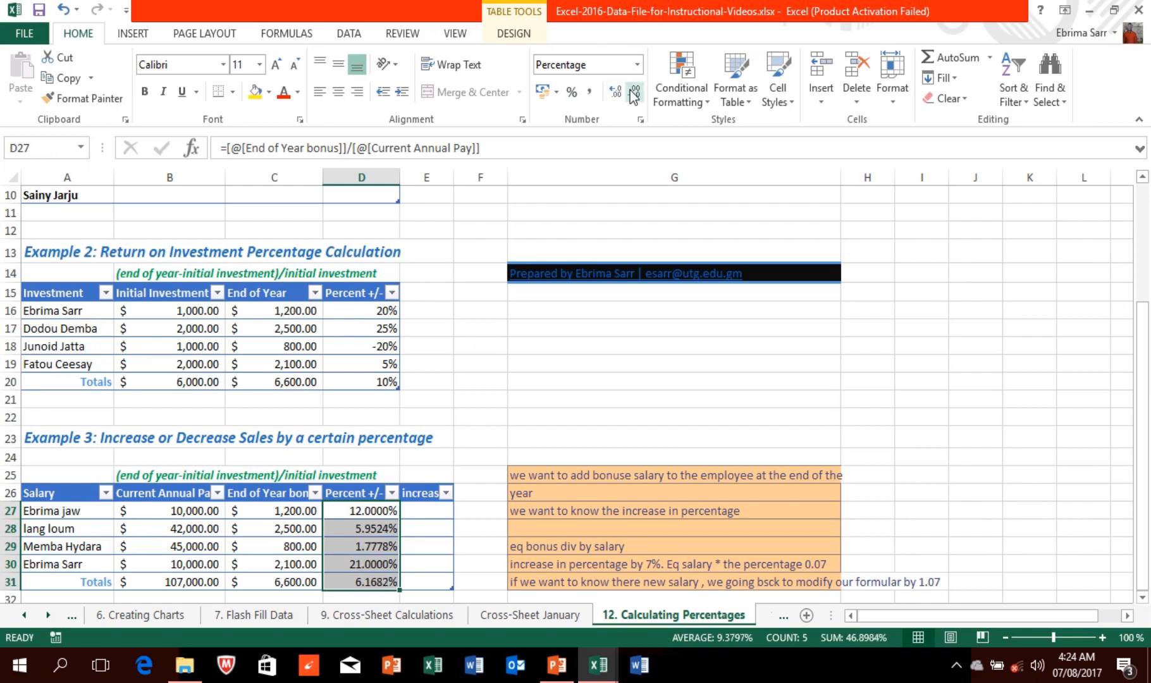
click(633, 93)
click(634, 94)
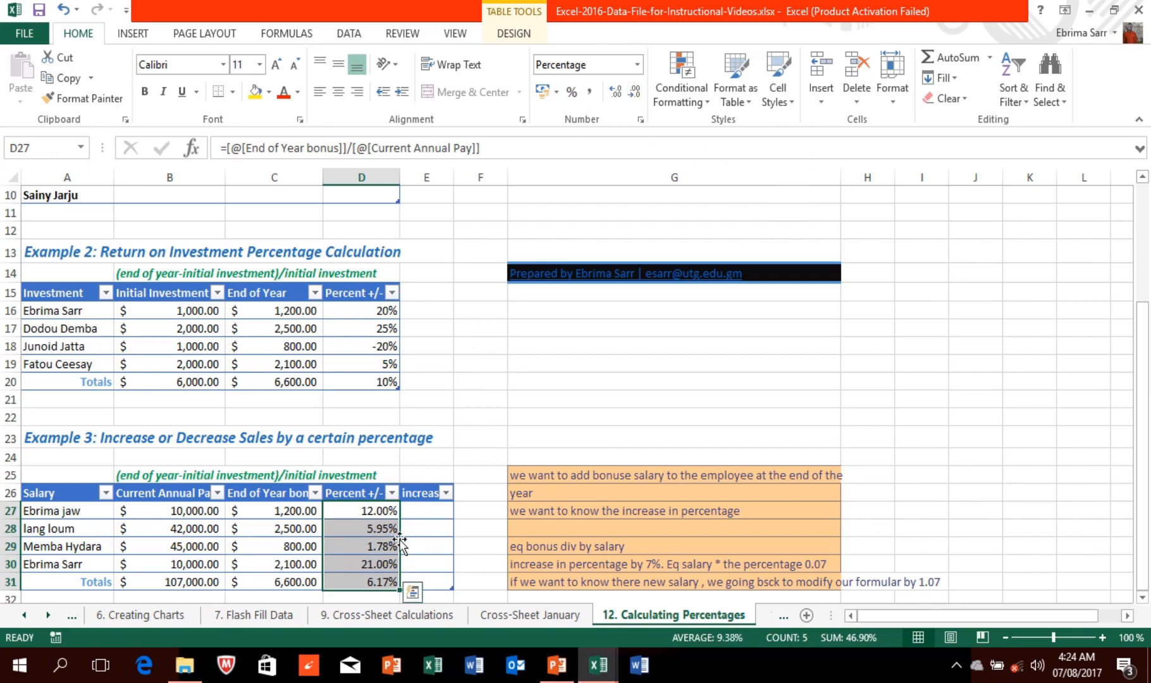
click(380, 530)
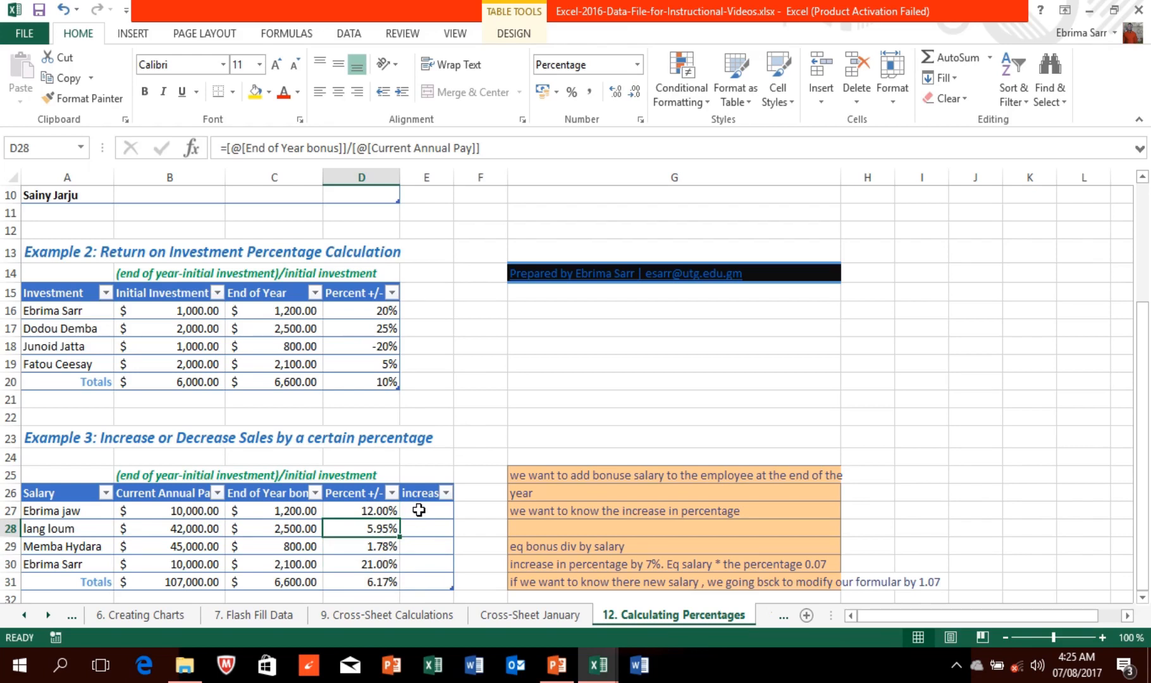
click(419, 509)
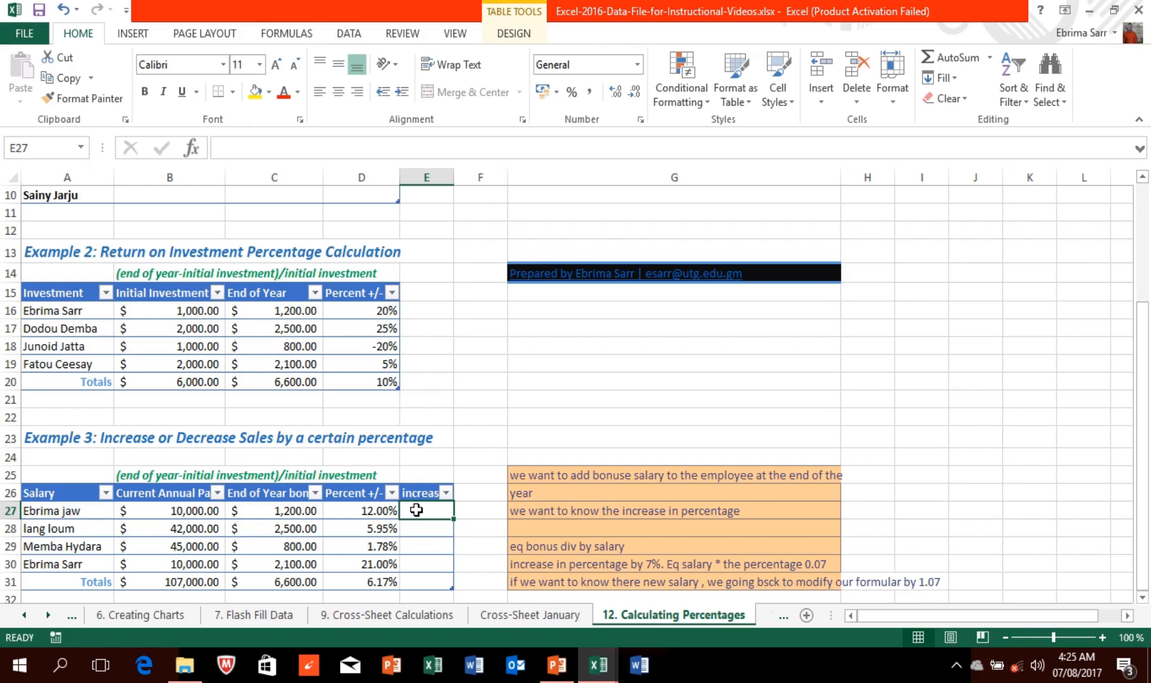
Step: Enter =B27*.07 in E27, giving 700, 2940, 3150, 700 and a 7490 total
text(=)
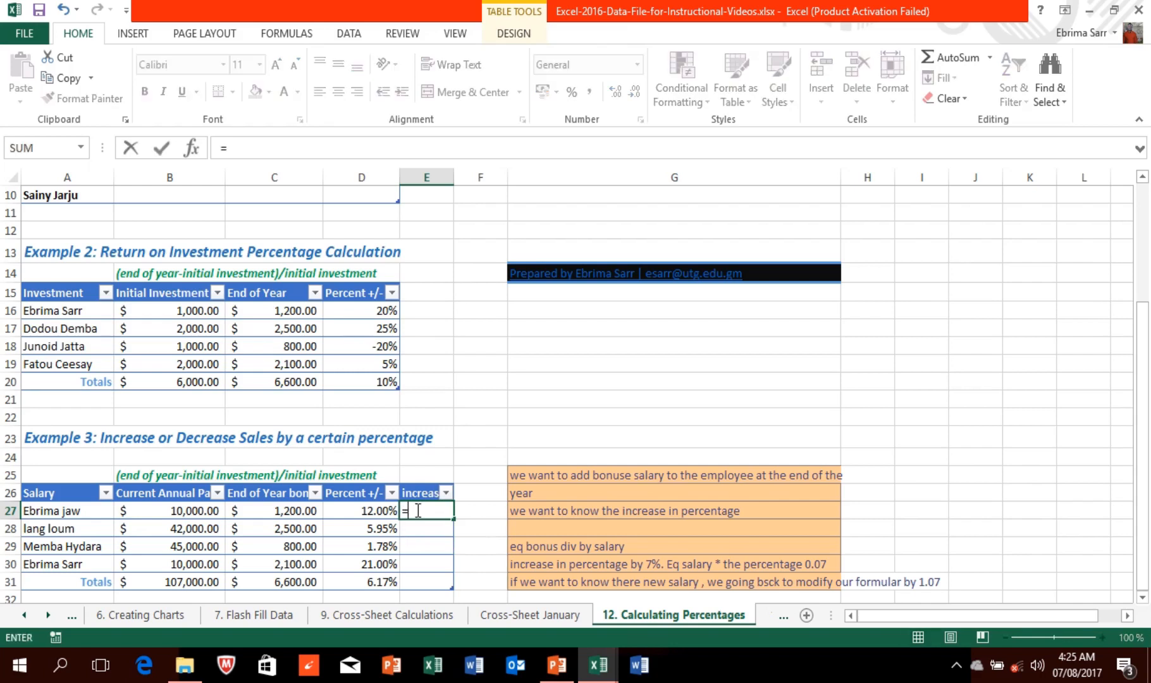
click(187, 512)
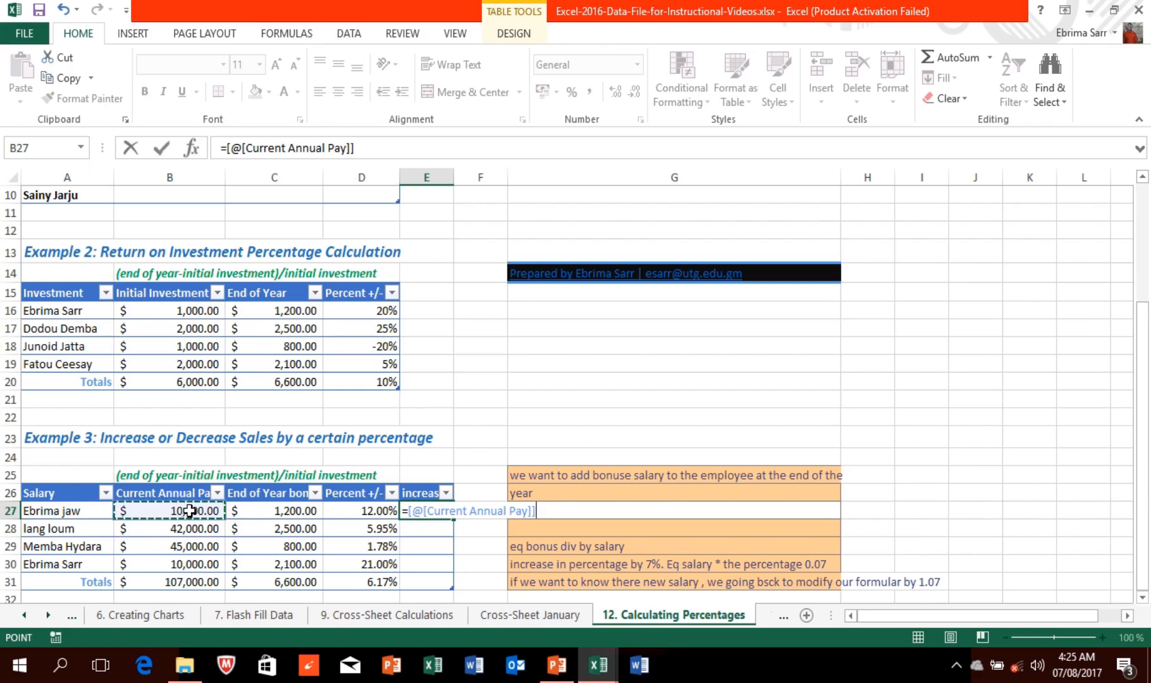
text(*)
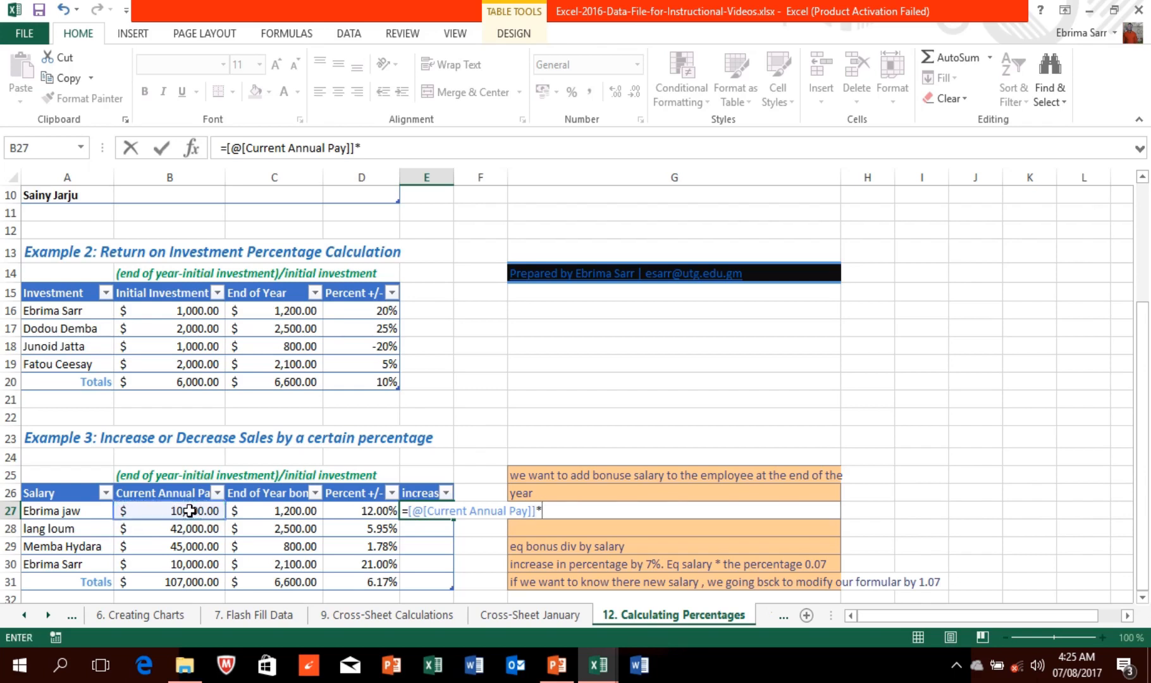
text(.07)
key(Return)
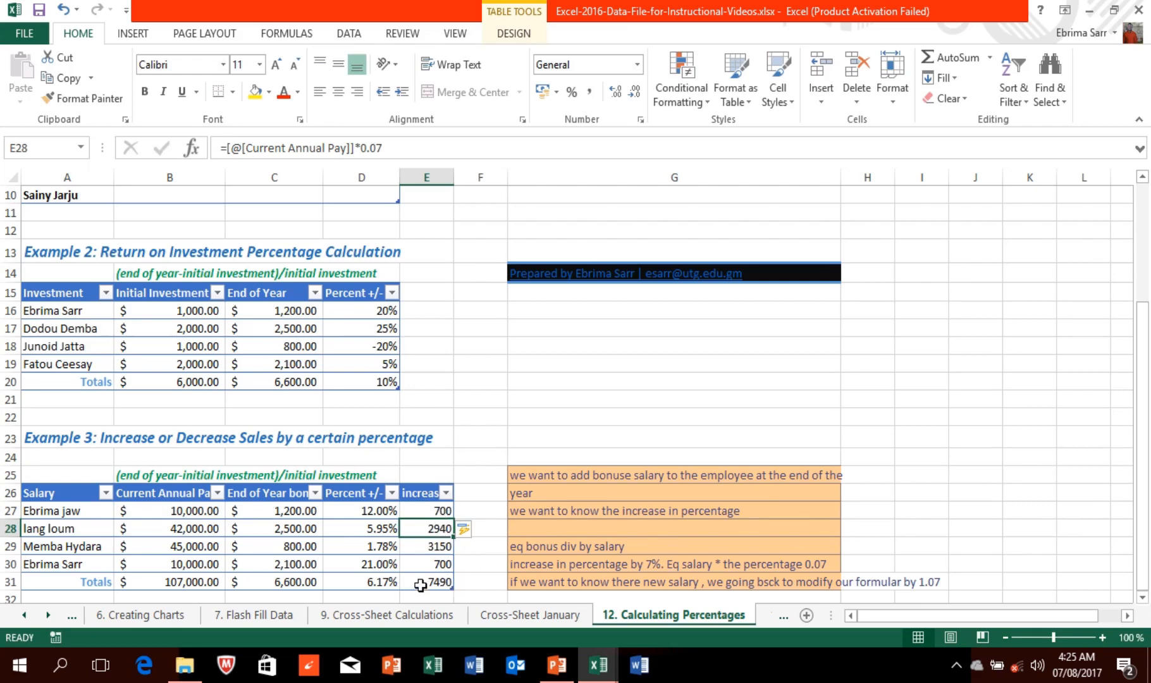
click(423, 511)
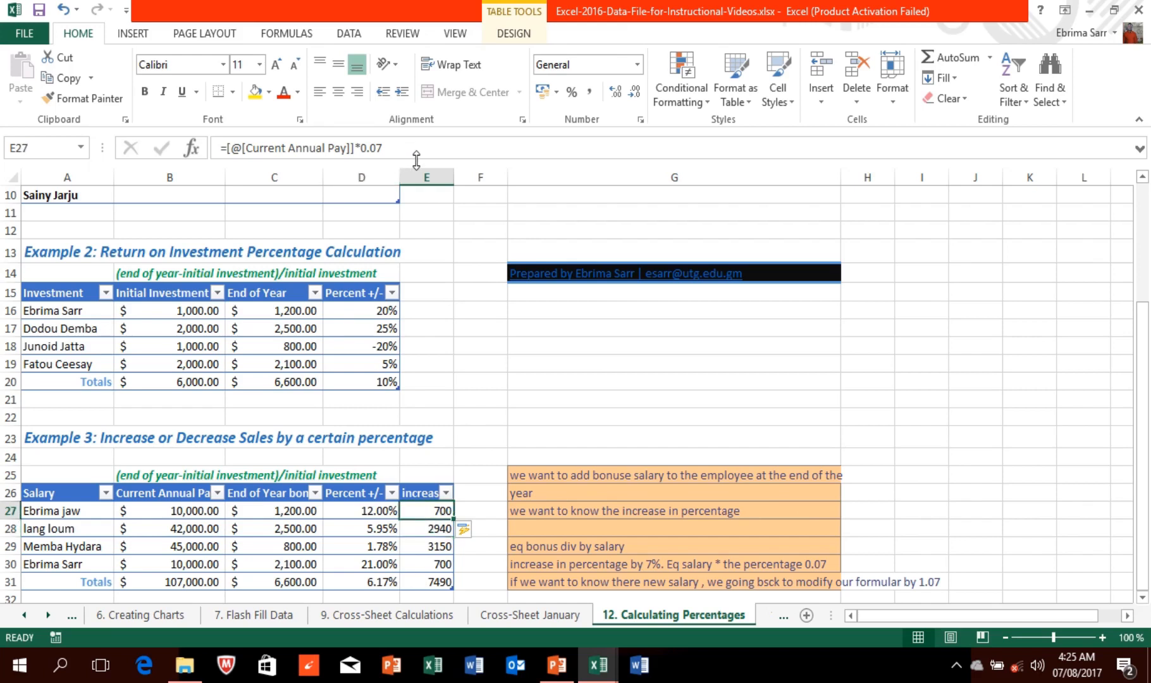
Step: Change the E27 multiplier from 0.07 to 1.07 so each salary shows its 7% raise
click(365, 147)
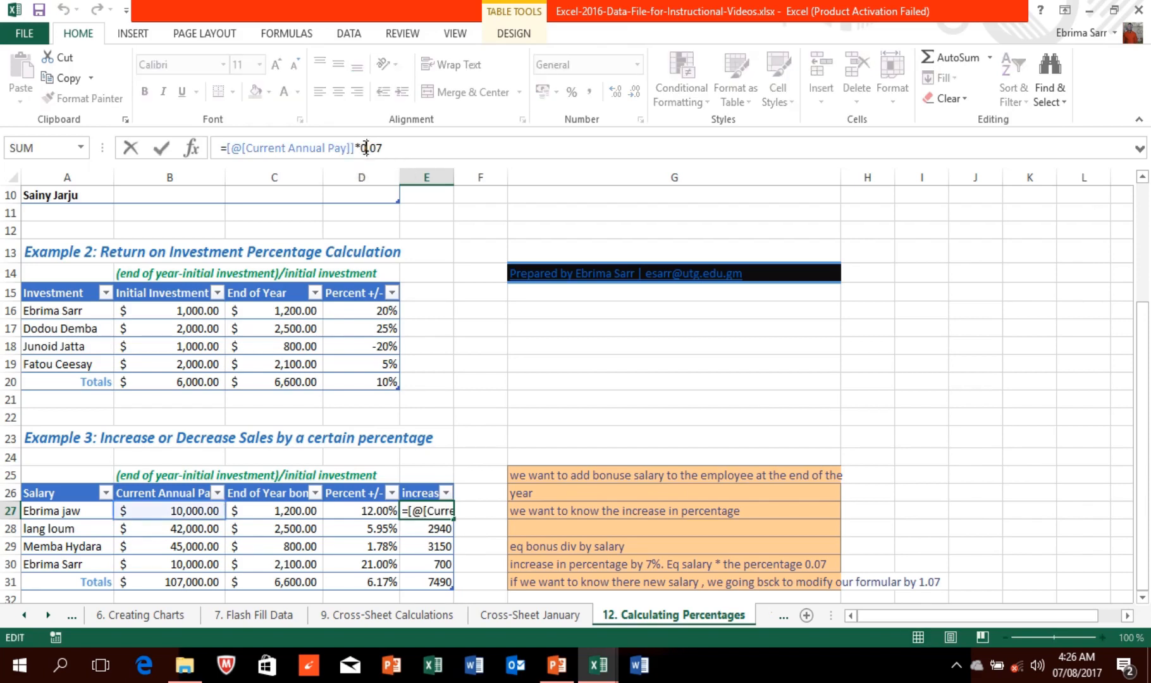
key(BackSpace)
text(1)
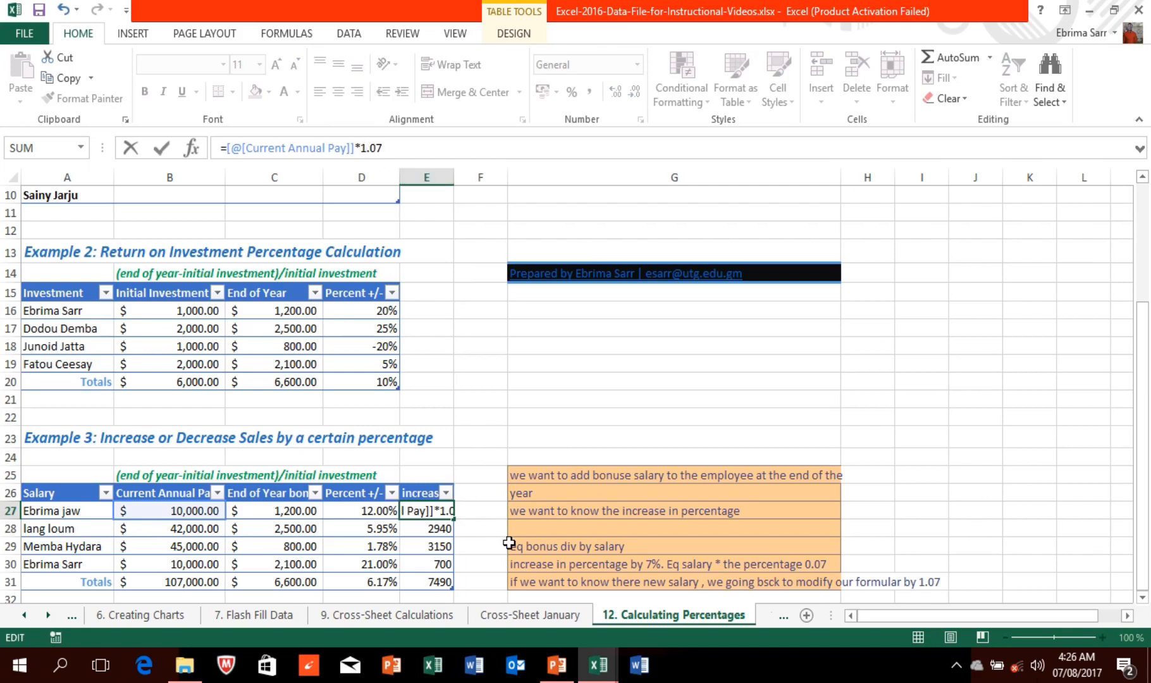
key(Return)
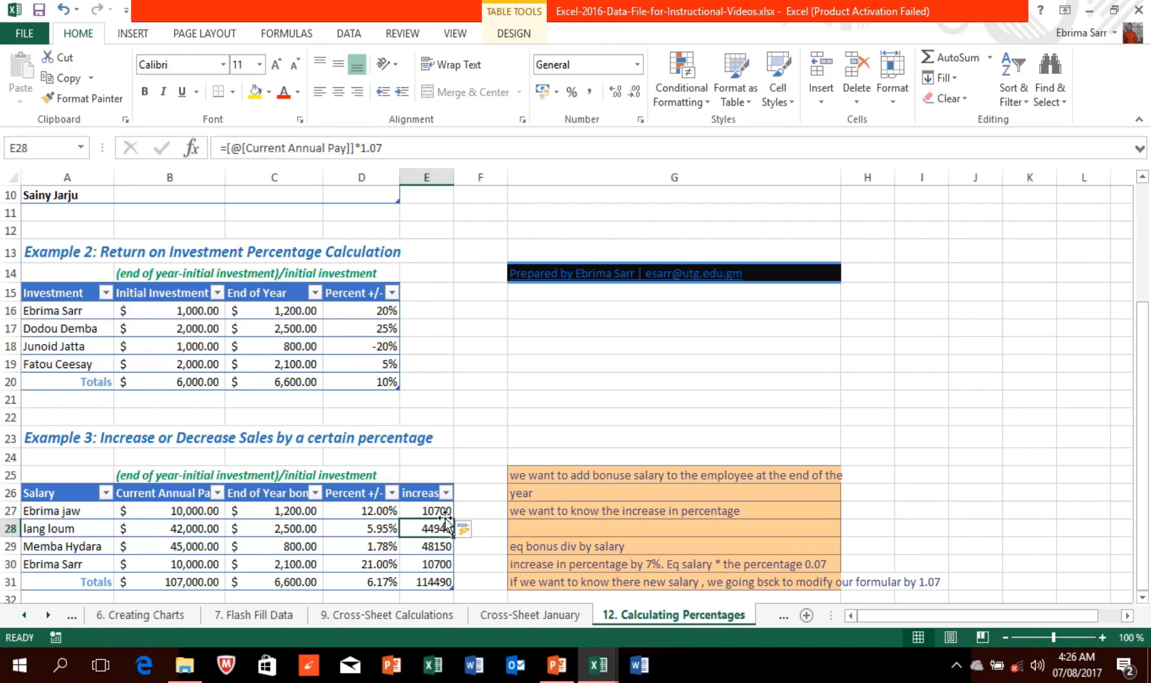
Step: Check the new salaries and 114490 total, then go to the '10. Financial Calculations' sheet
click(443, 583)
click(436, 556)
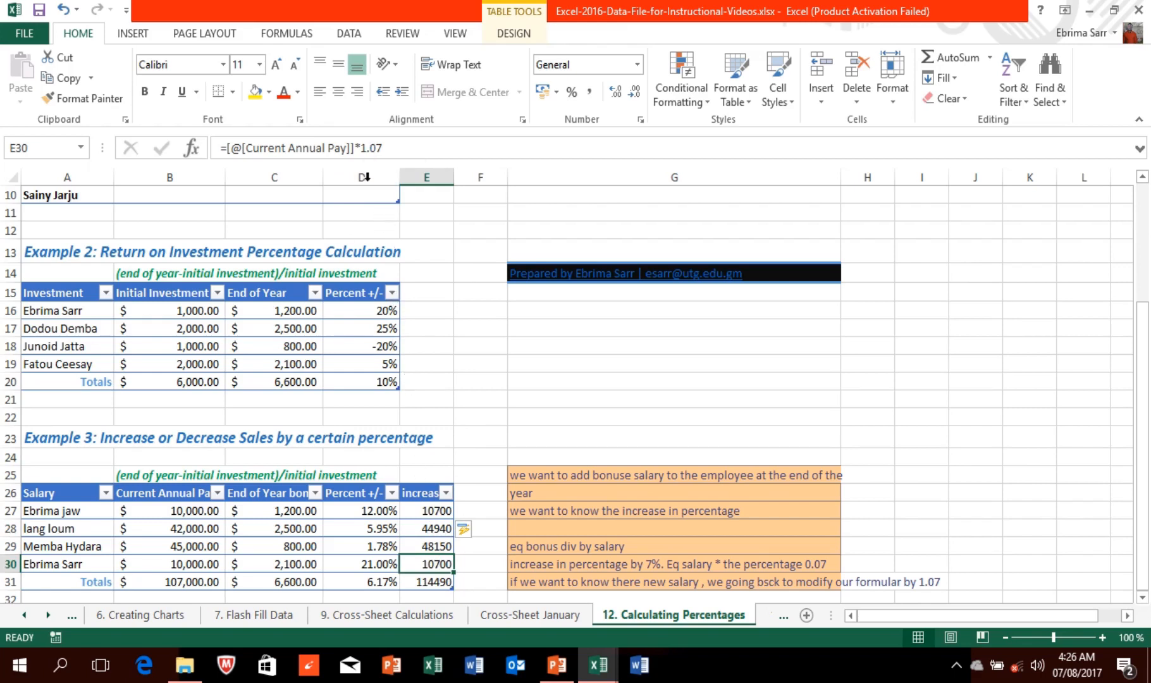
click(369, 148)
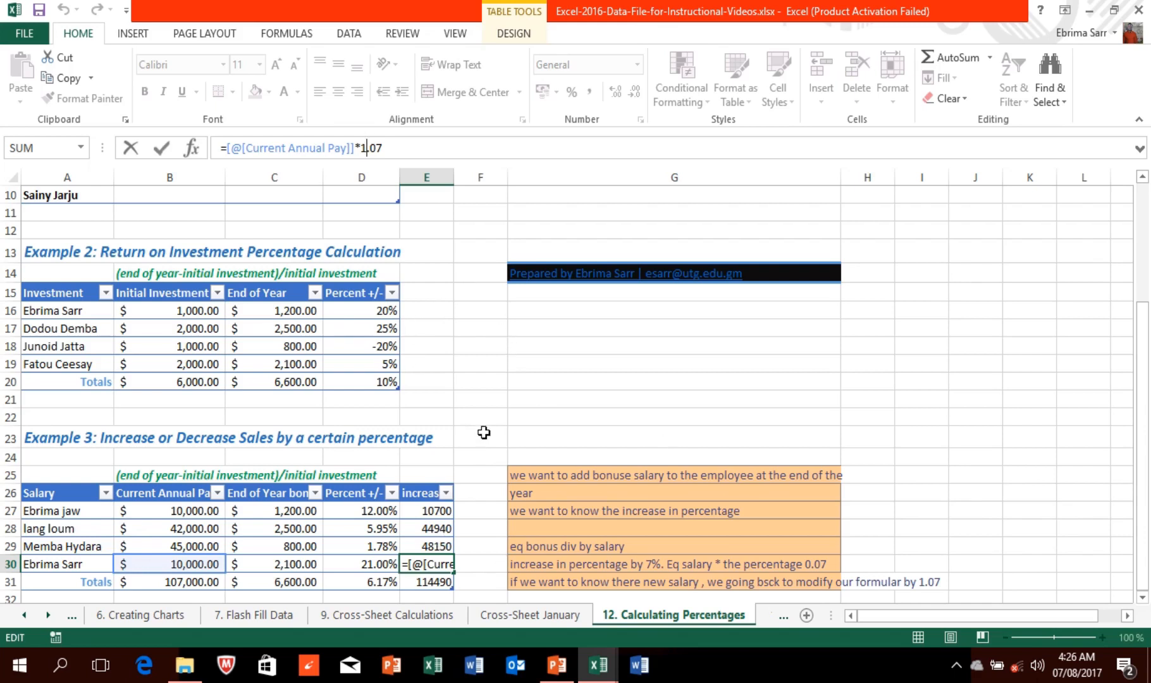
mouse_move(505, 6)
click(454, 10)
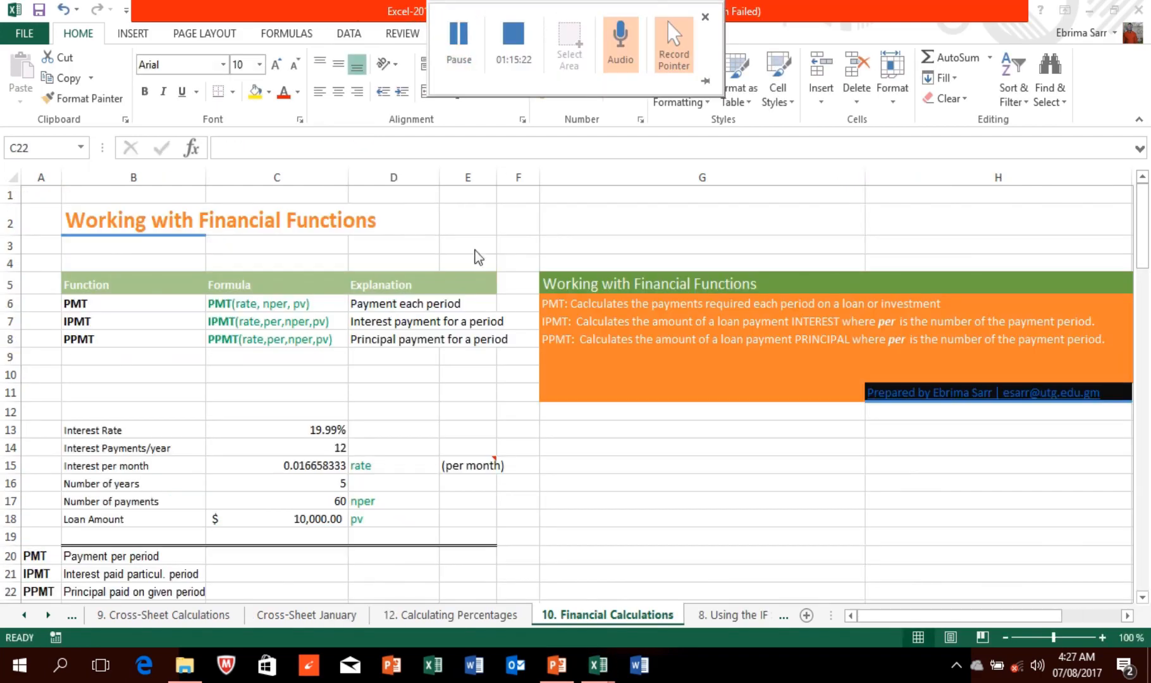
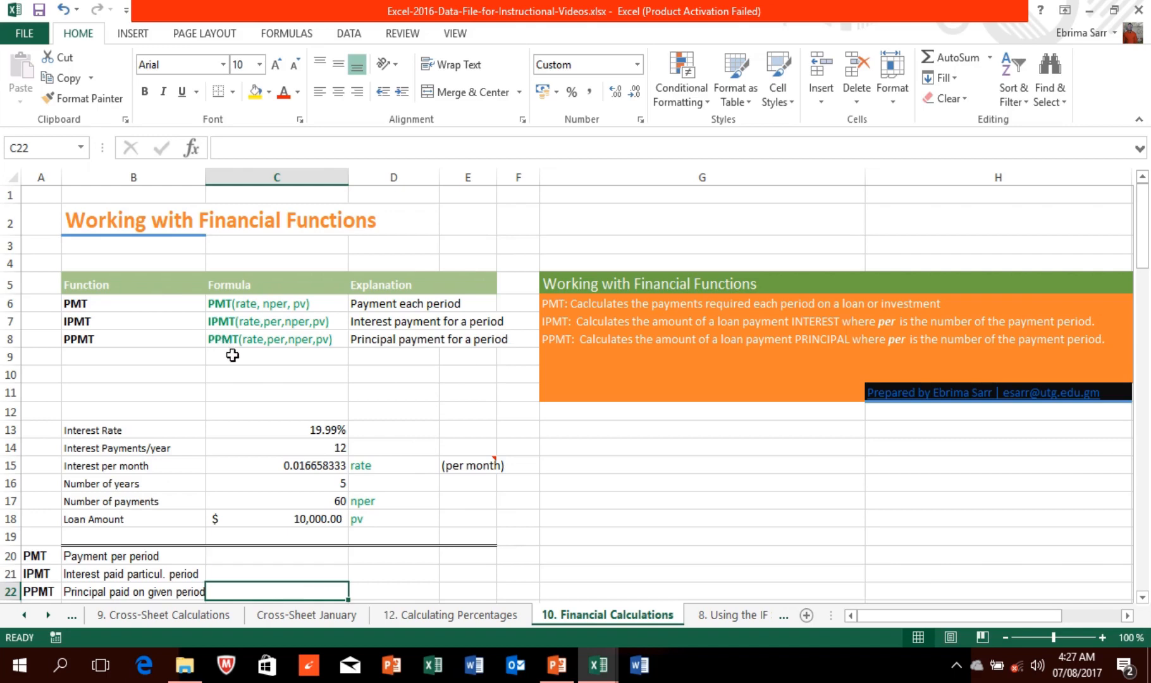
Step: Select C11 and search Insert Function for 'pmt' to list the PMT function
click(246, 386)
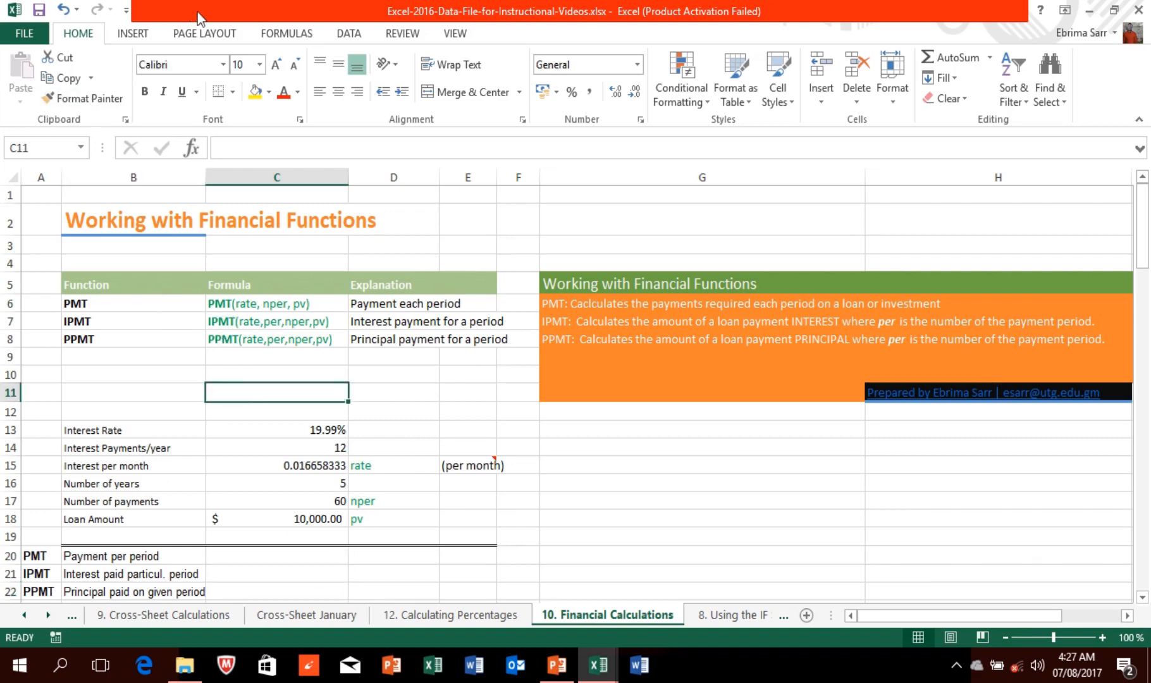
click(288, 35)
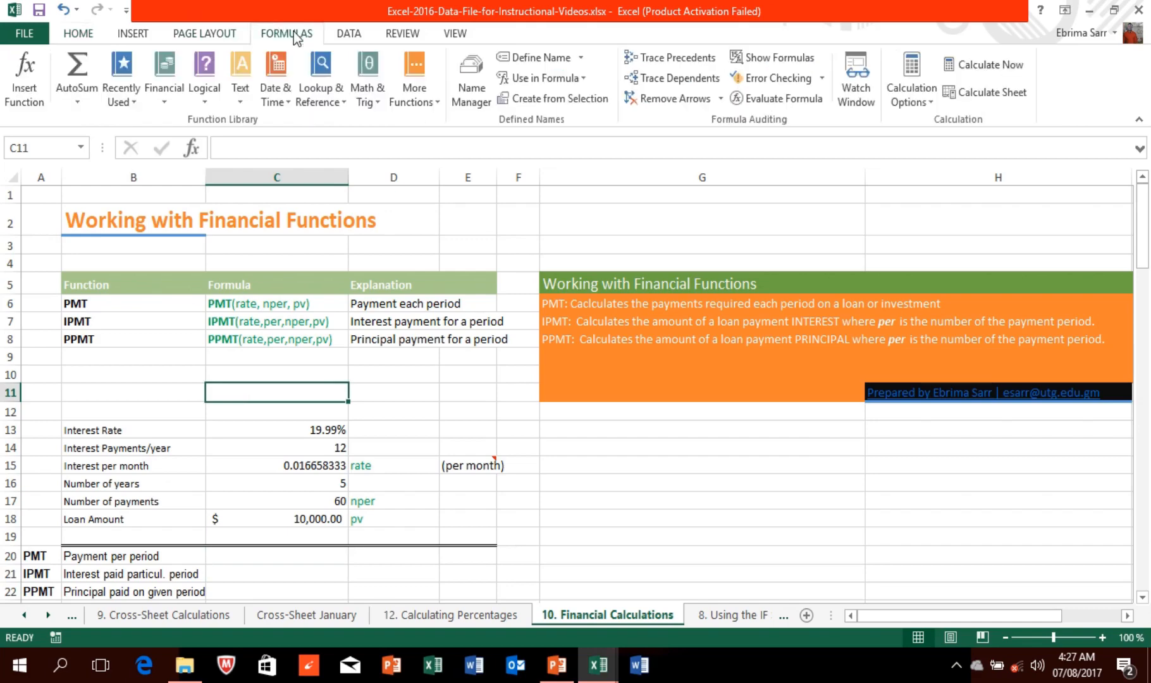
click(29, 82)
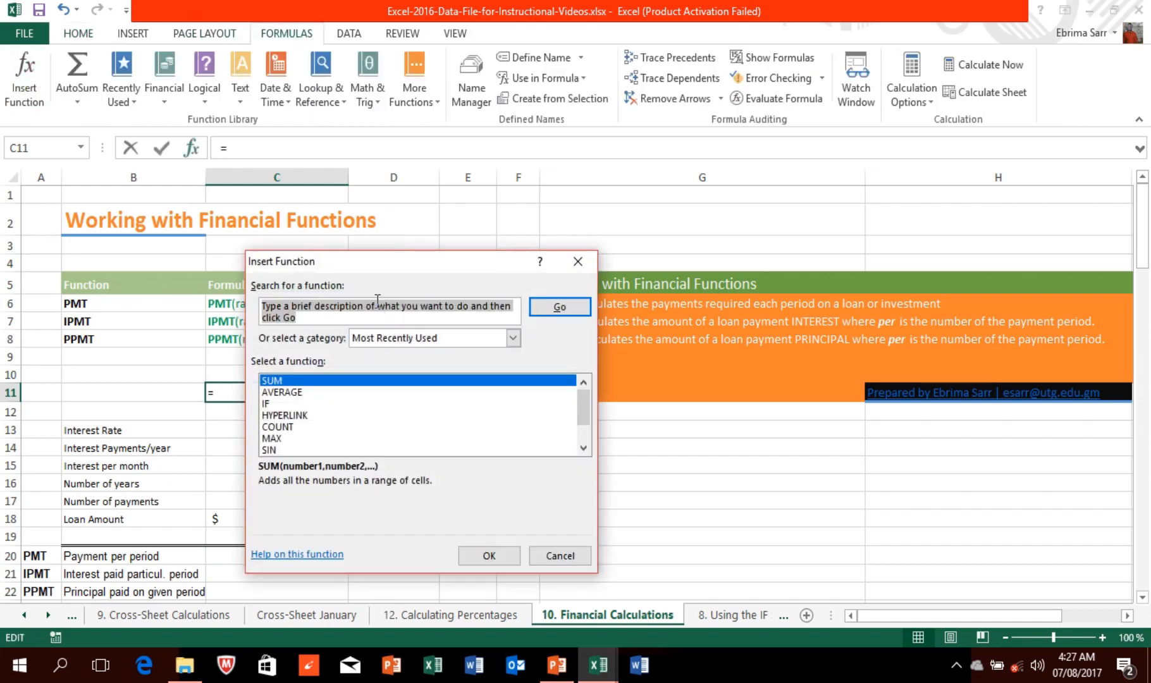
text(p)
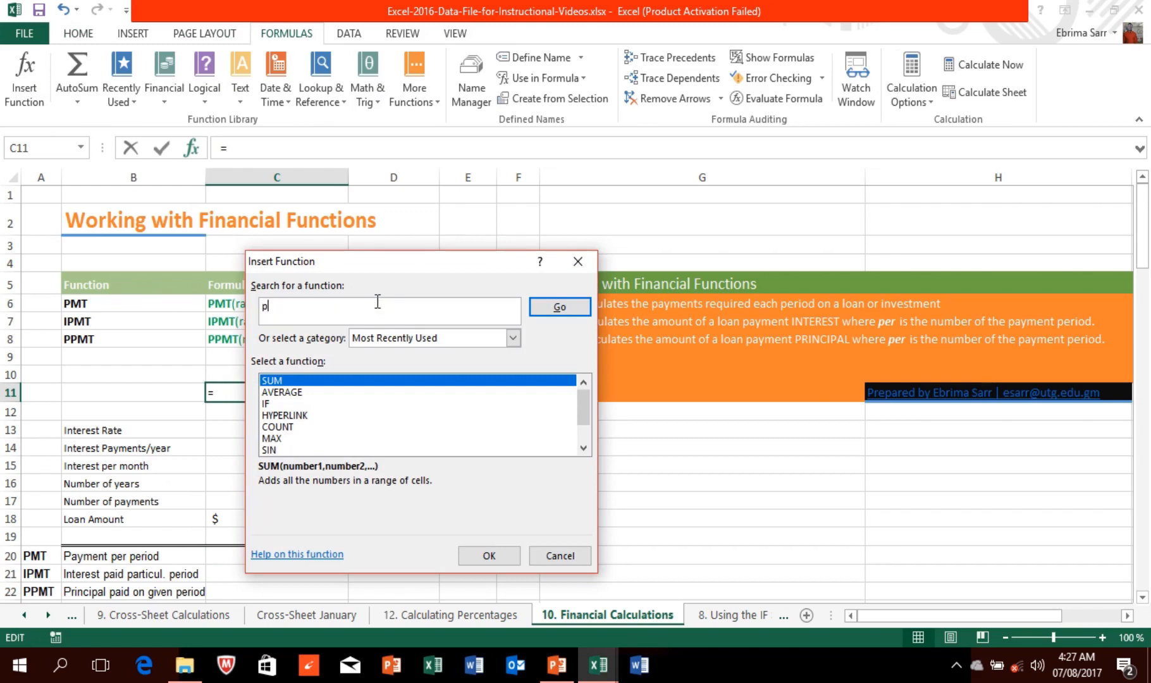
text(mt)
click(550, 309)
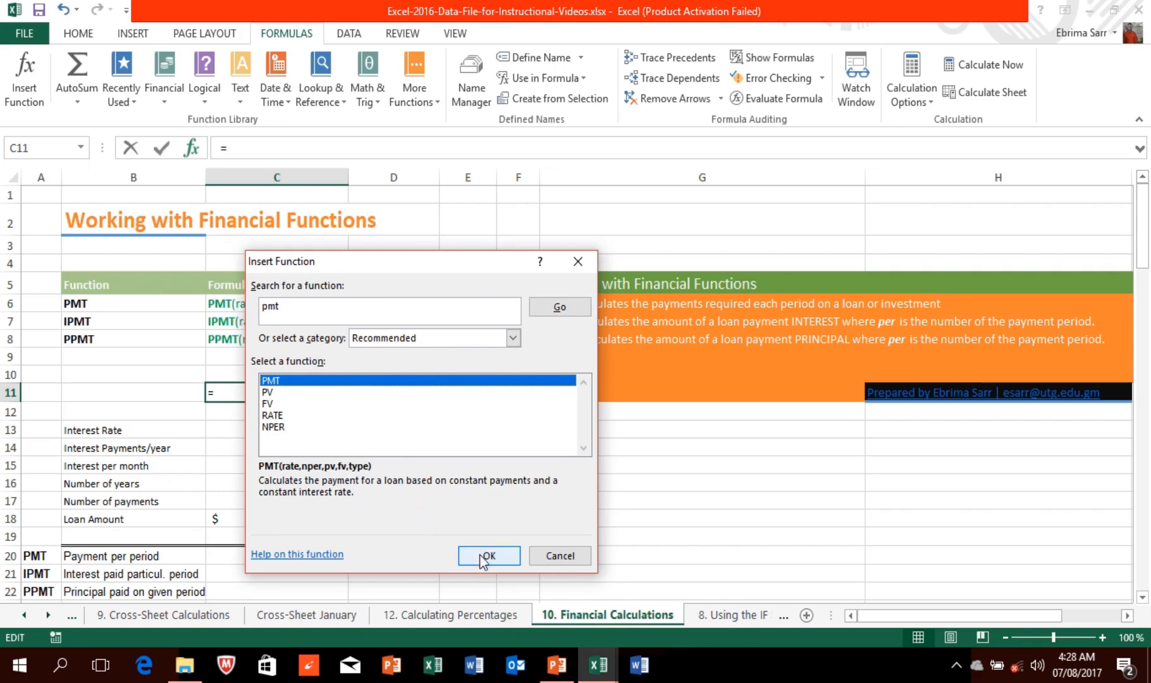
click(293, 554)
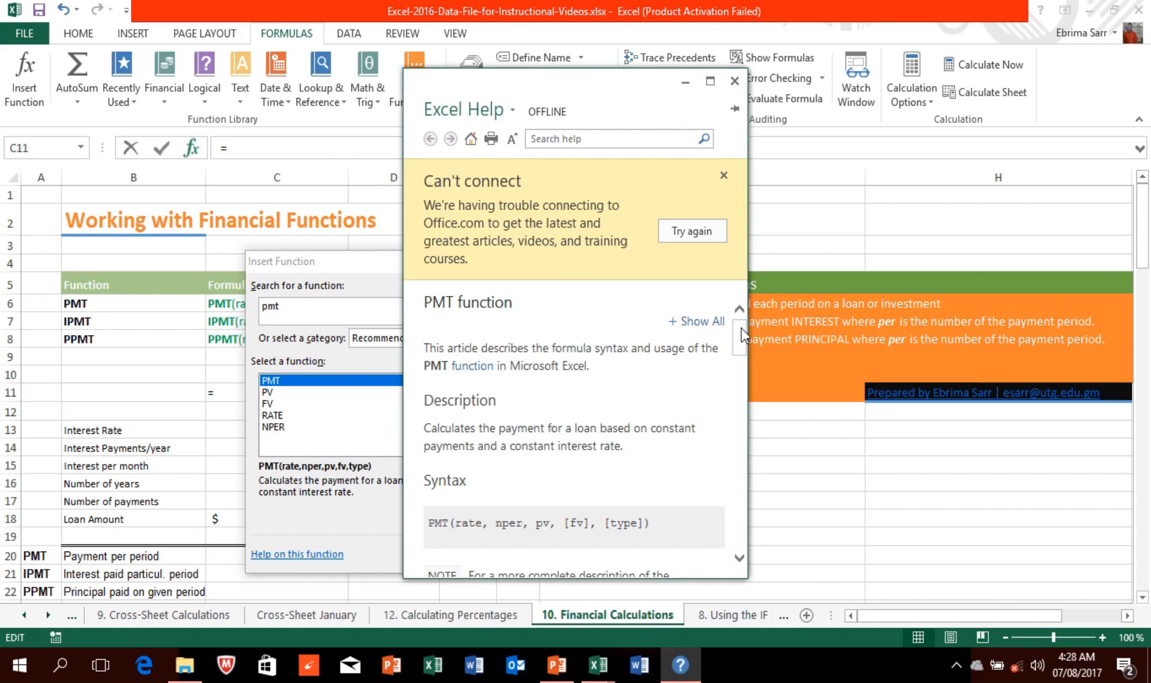
drag(741, 329, 744, 390)
drag(744, 392, 744, 476)
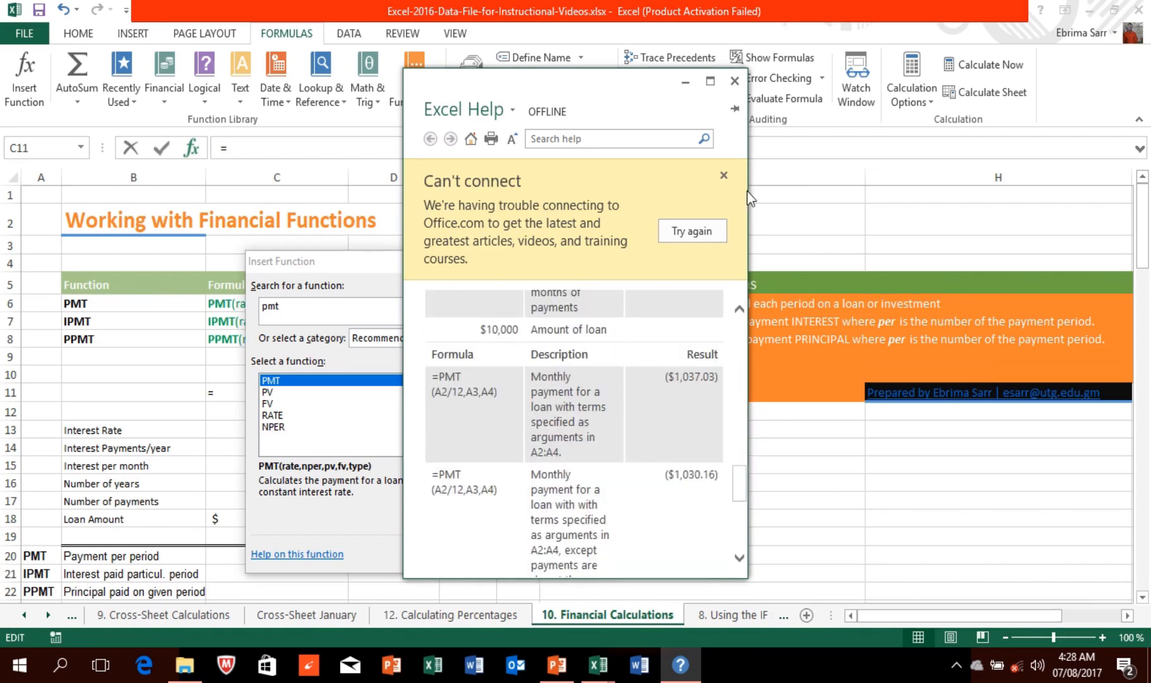
click(734, 82)
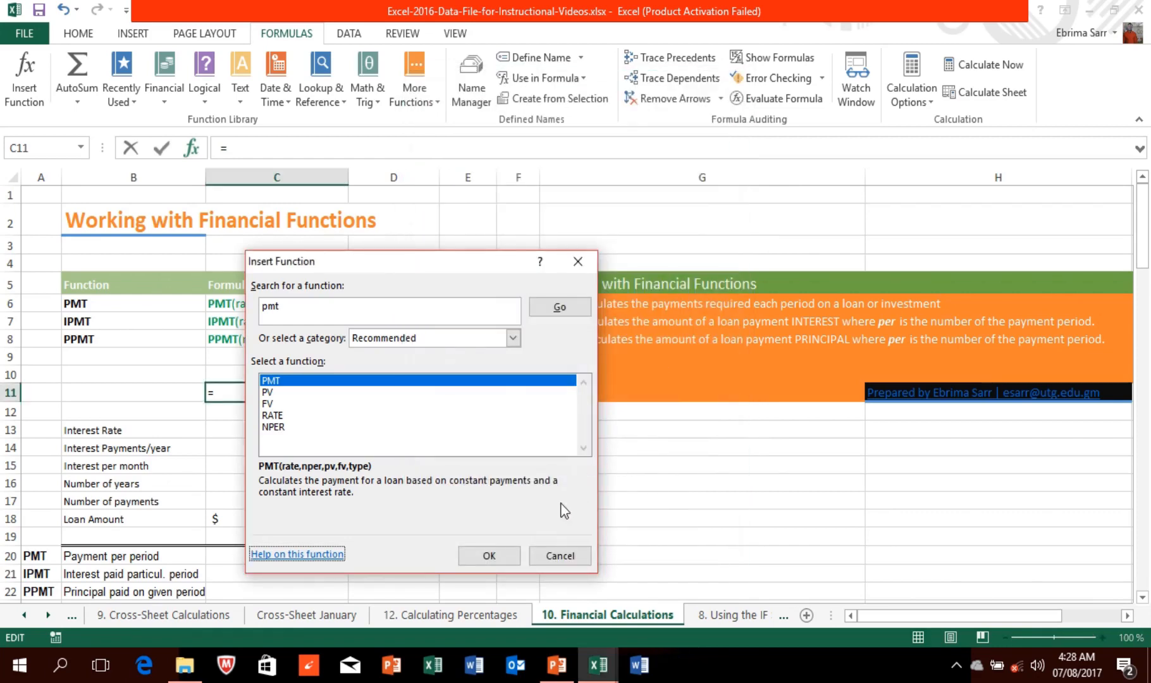
Step: Open PMT's arguments for C11, review Rate, Nper and Pv explanations, then cancel without entries
click(489, 555)
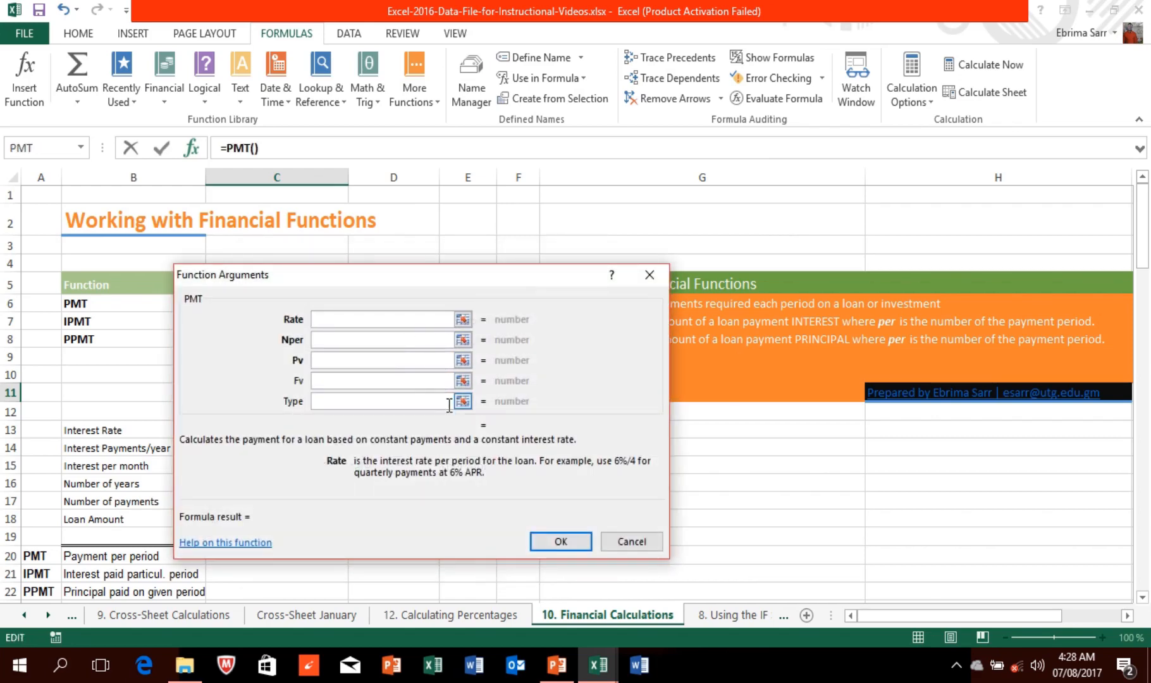
drag(471, 273, 663, 165)
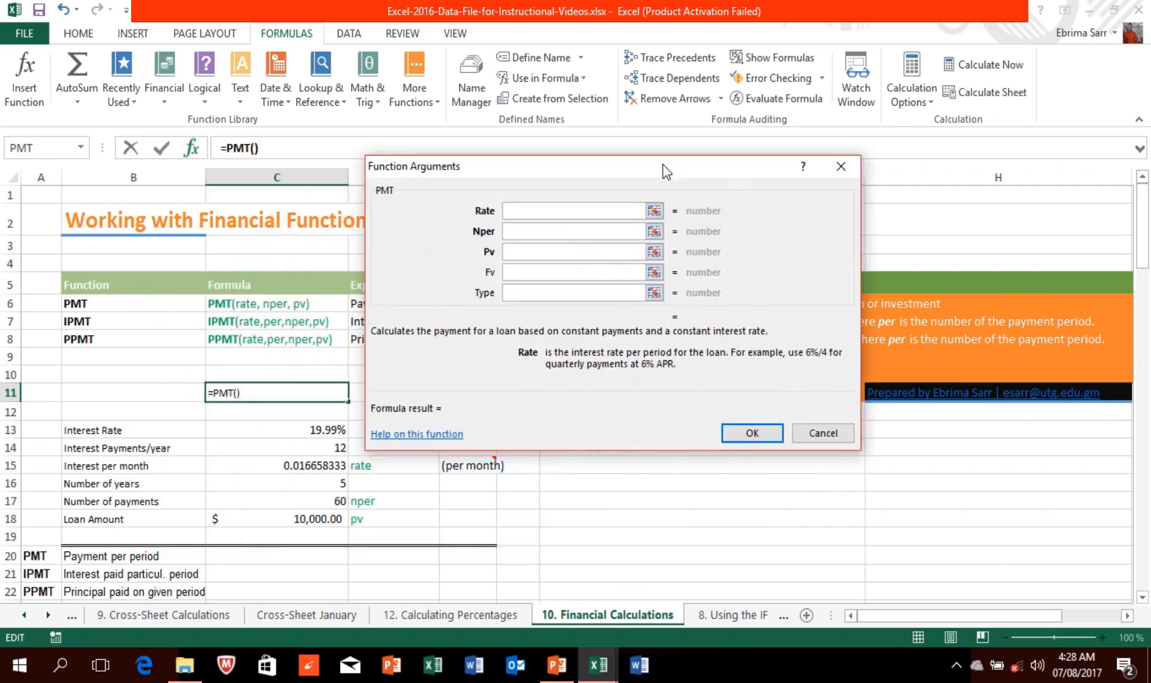
click(531, 229)
click(531, 214)
drag(566, 166, 715, 145)
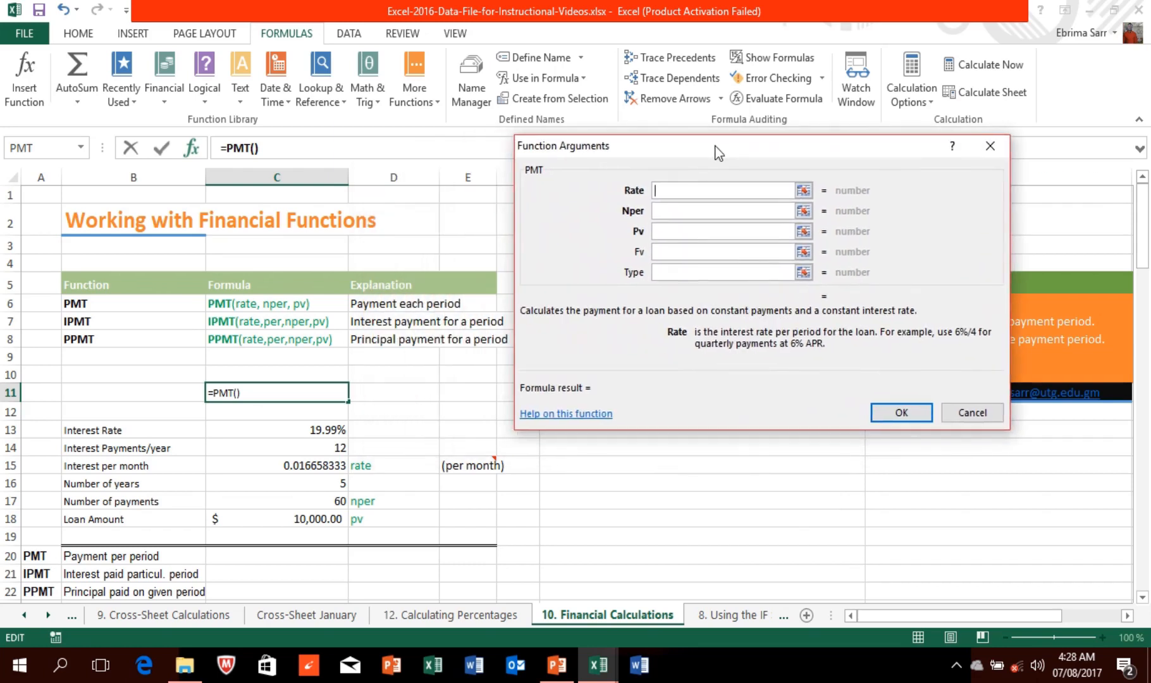
click(662, 219)
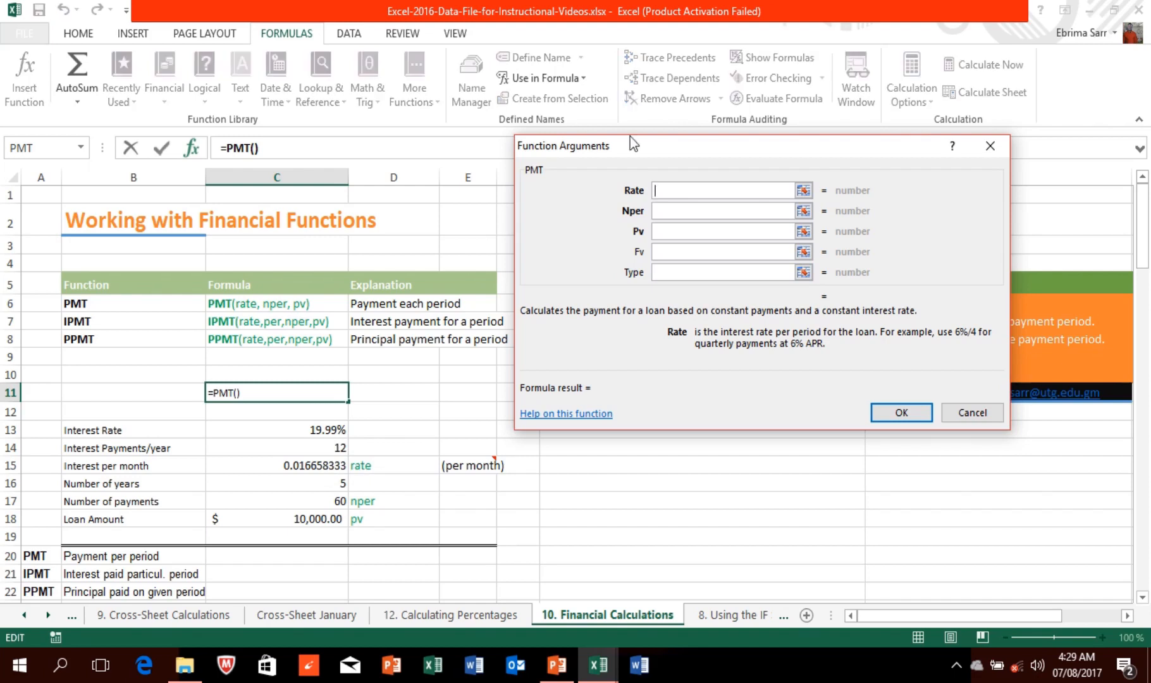
click(662, 212)
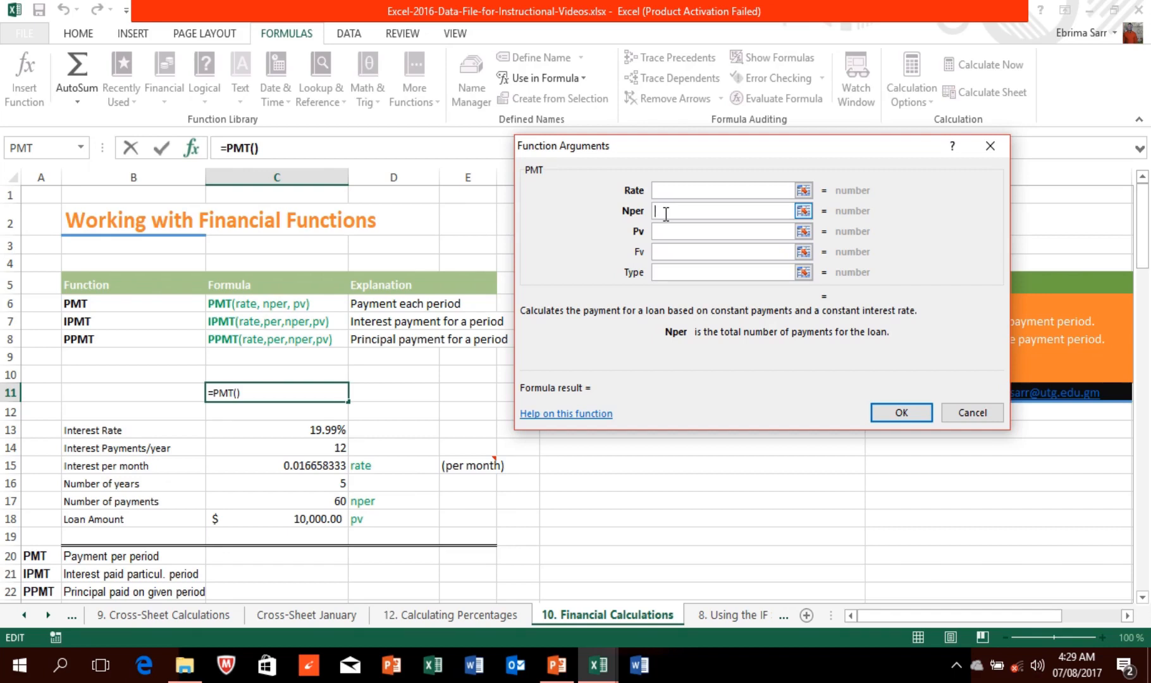
click(657, 230)
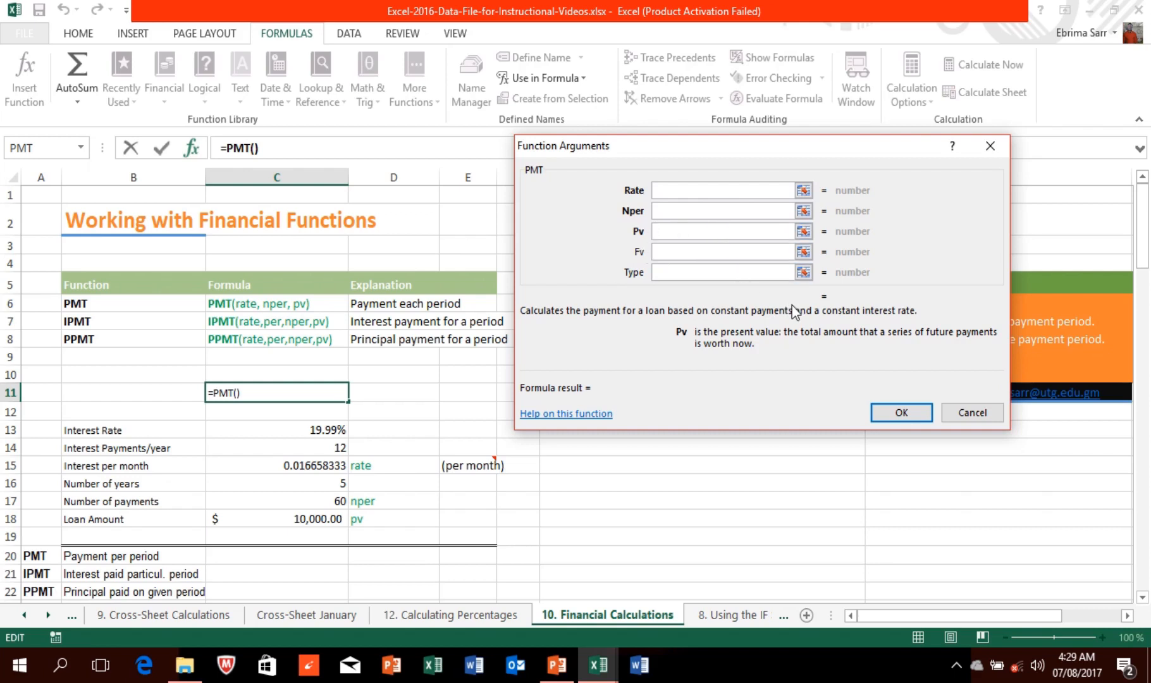
click(697, 189)
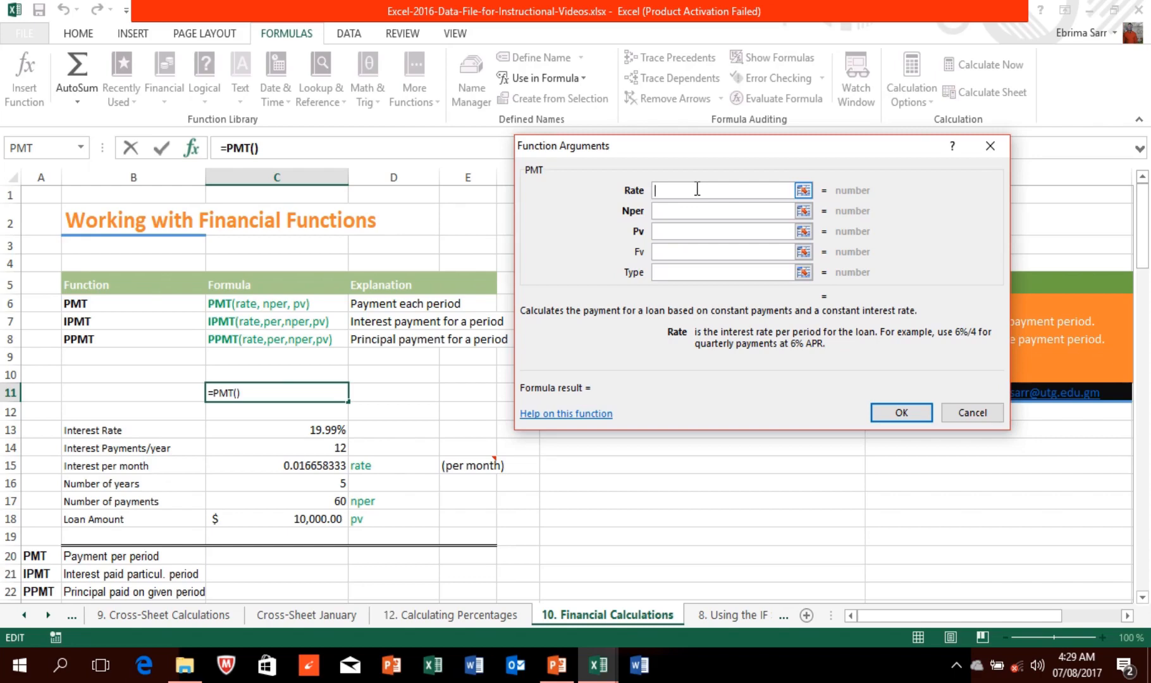
click(989, 147)
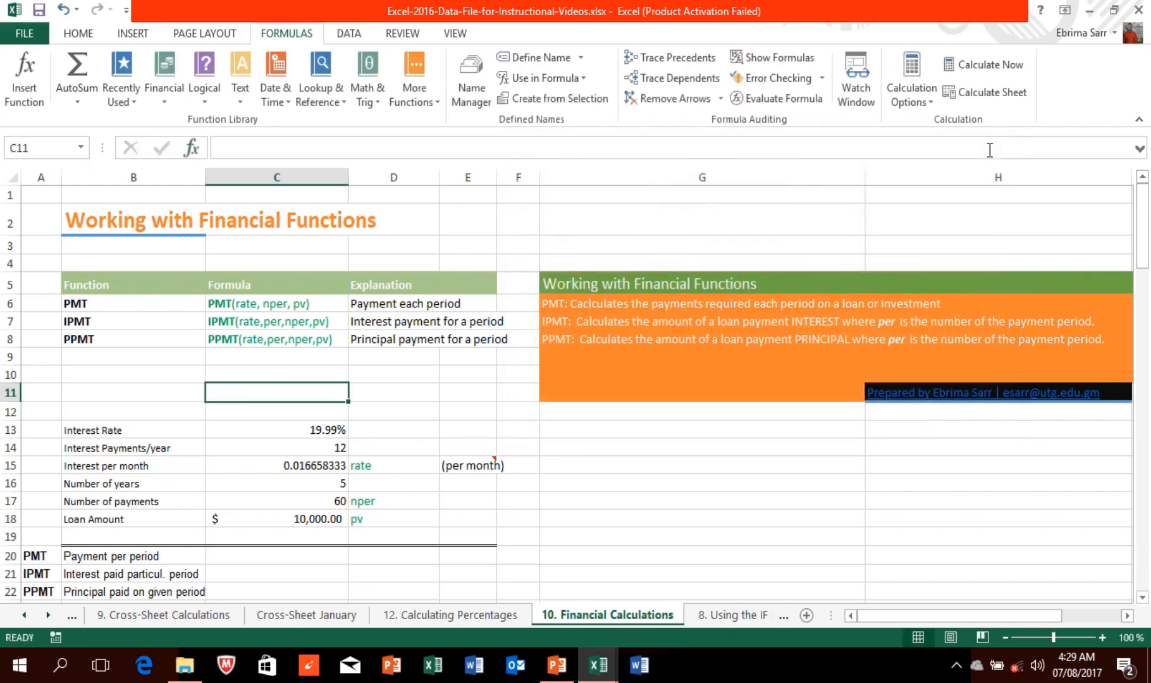
Step: Enter 5% as the interest rate in C13
click(316, 428)
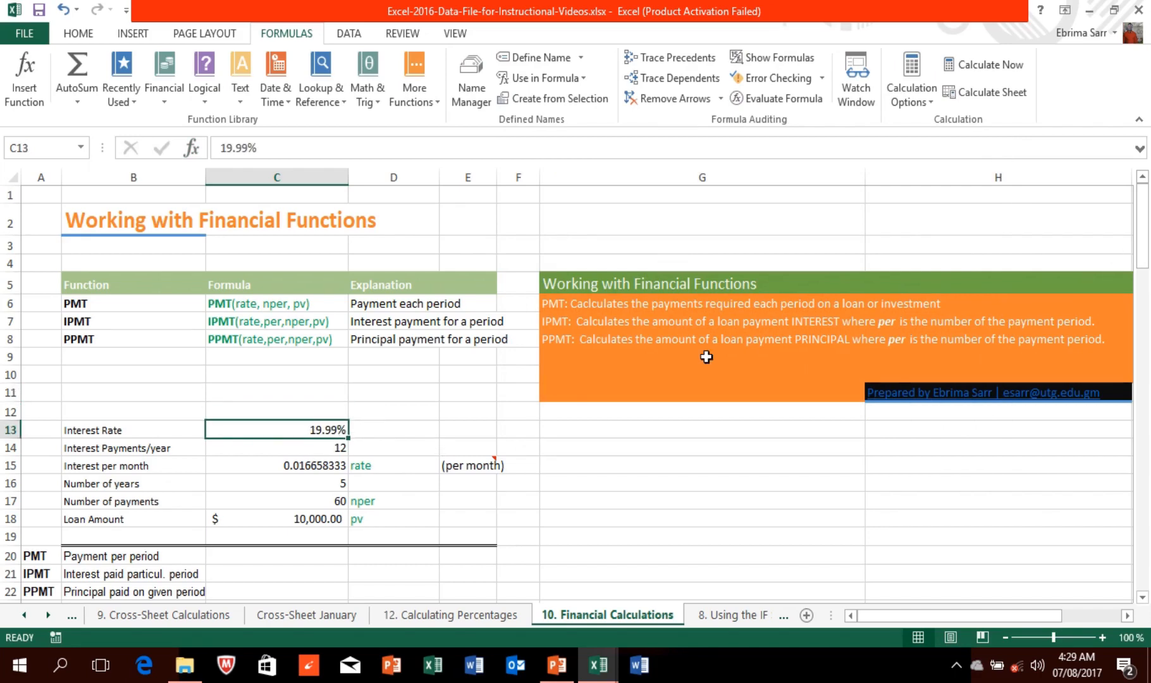
text(5)
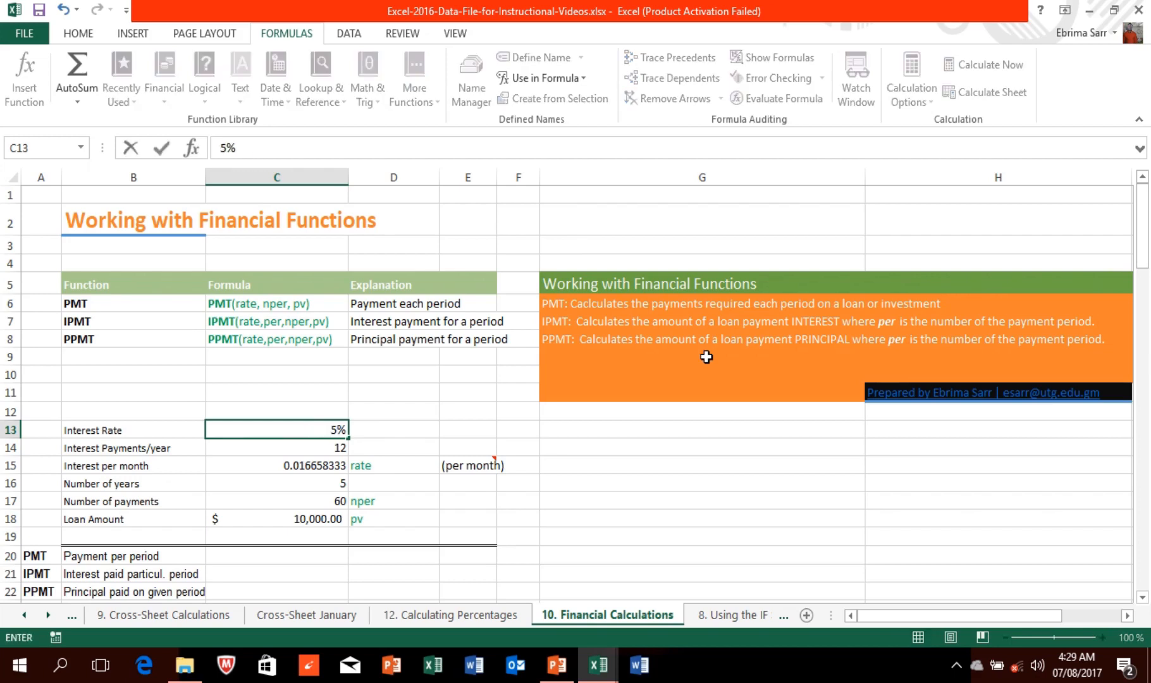
click(345, 429)
click(134, 35)
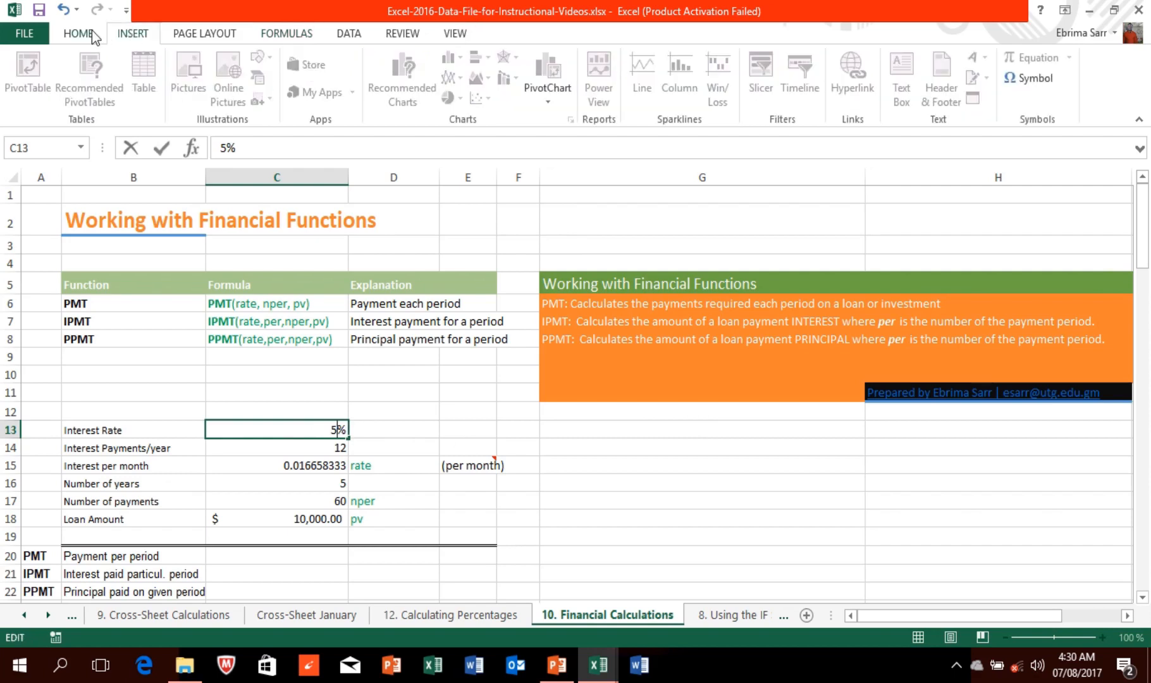
click(94, 36)
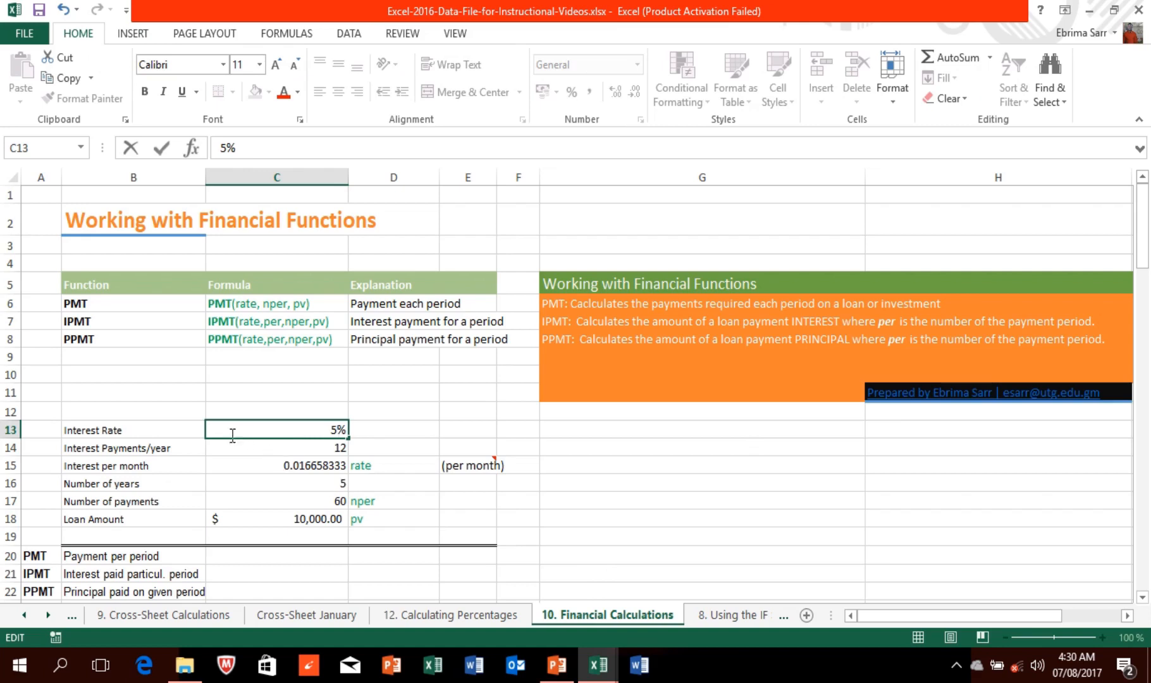
click(320, 466)
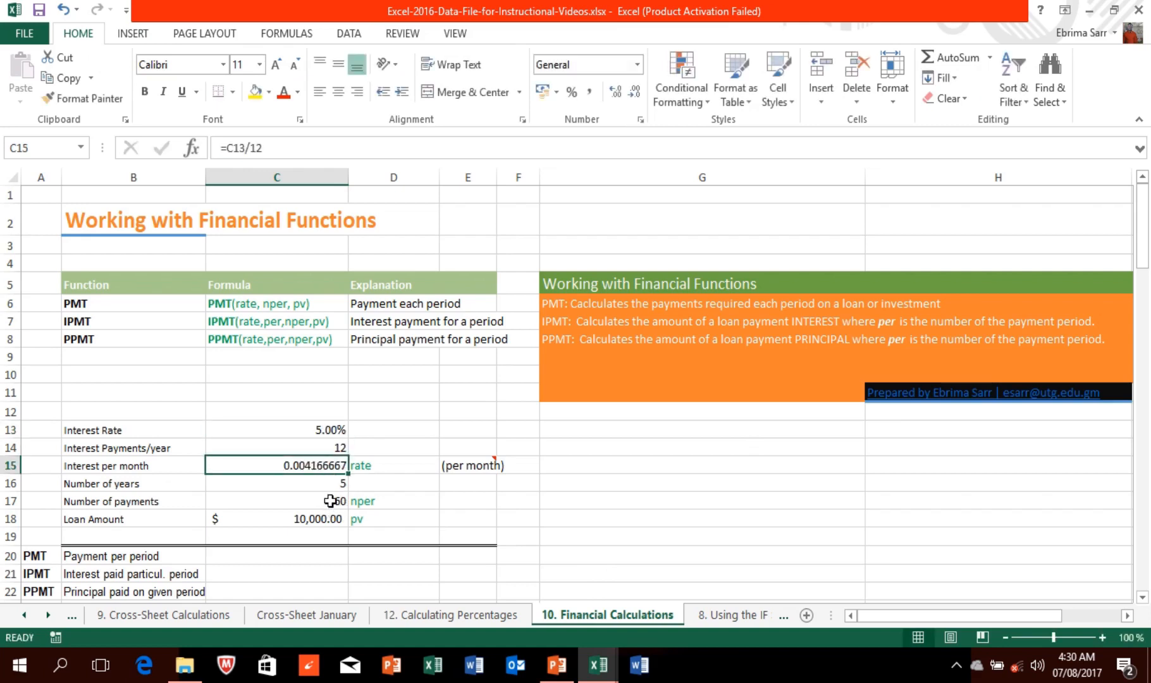
Step: Check C13, C14 payments per year and C15's monthly interest of 0.004166667
click(335, 447)
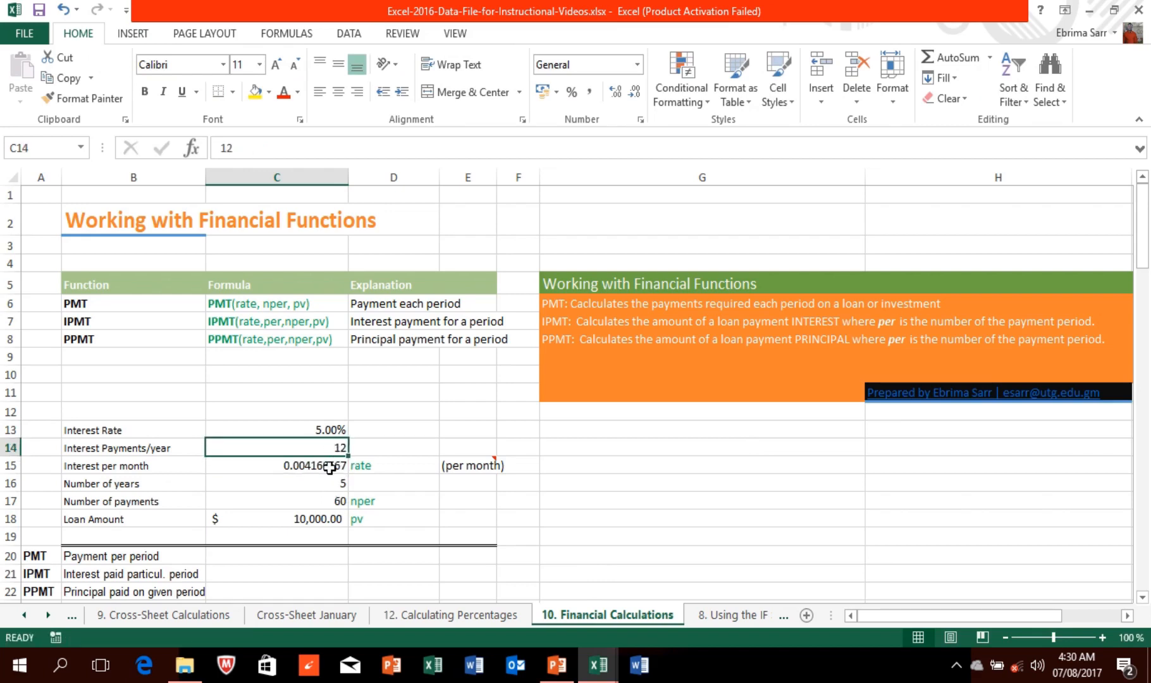
click(330, 467)
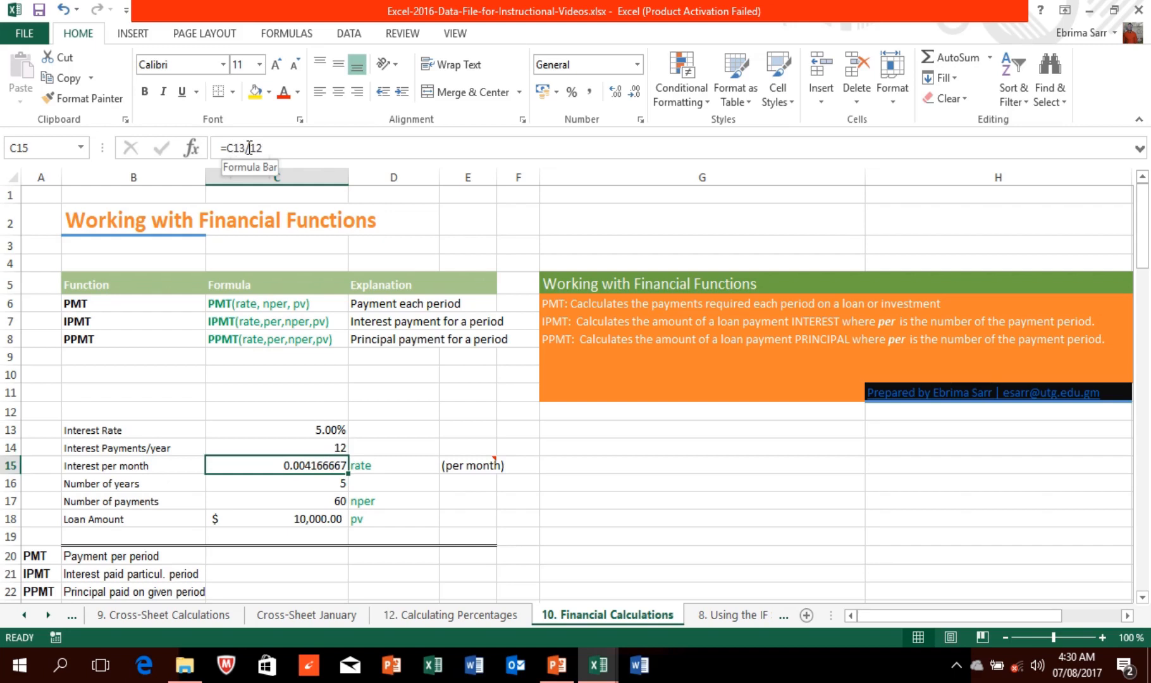
click(314, 433)
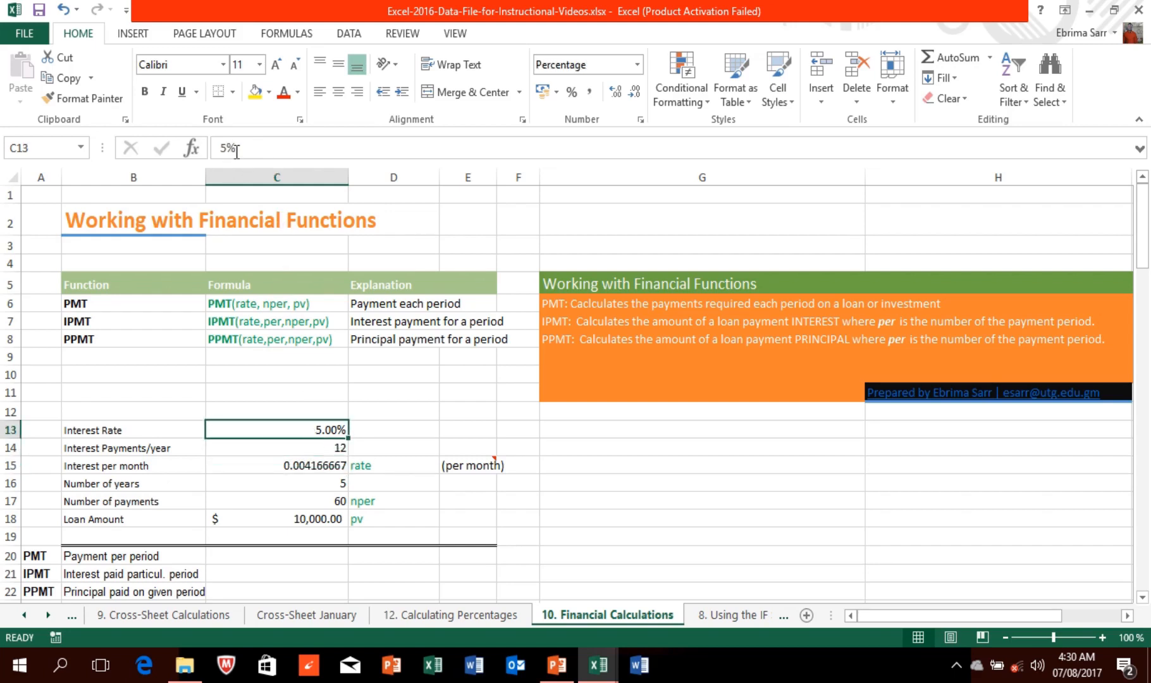
click(342, 448)
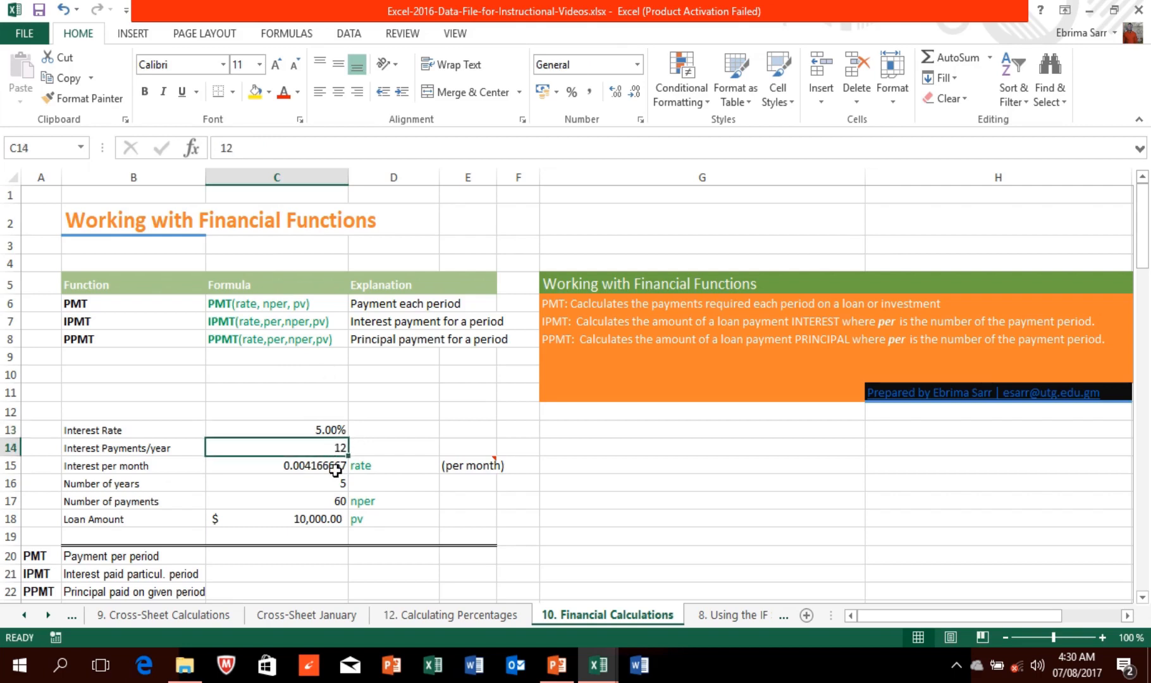
click(335, 467)
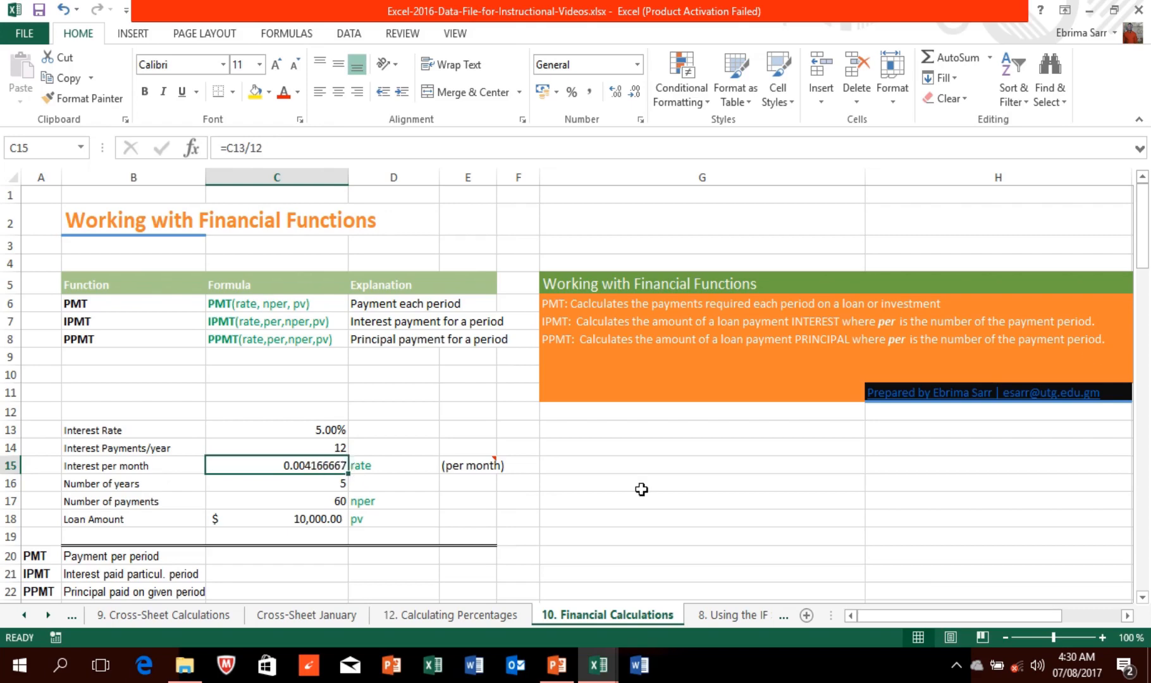
mouse_move(1140, 269)
mouse_down()
mouse_move(1141, 281)
mouse_move(1142, 265)
mouse_up()
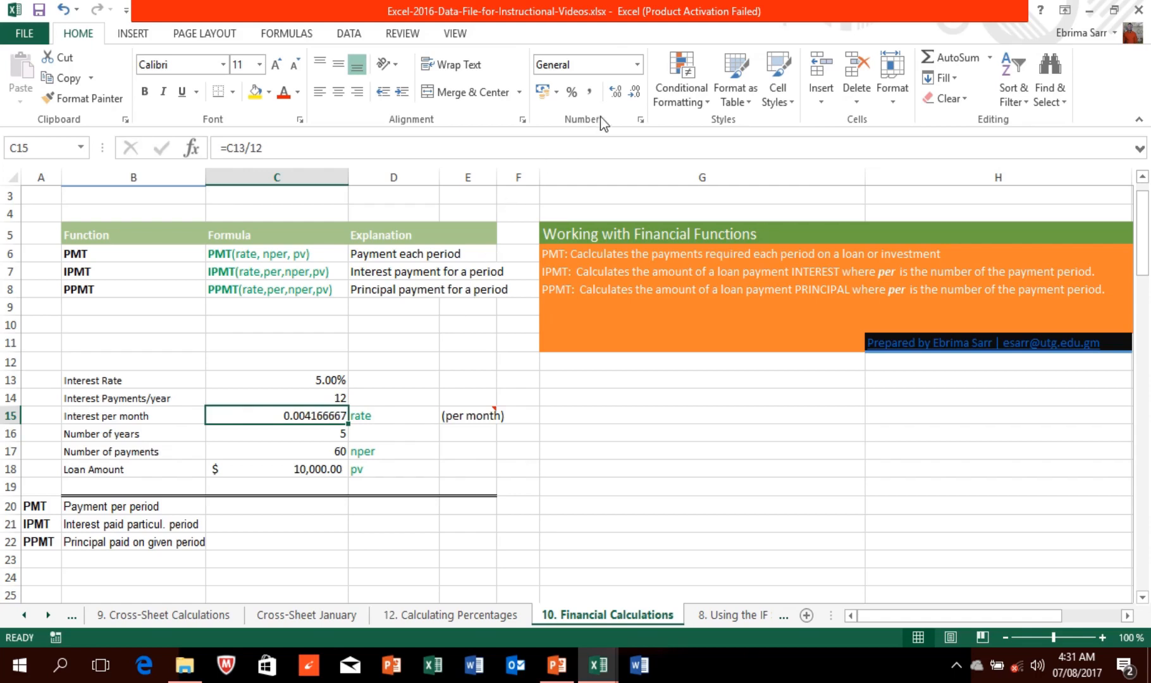
click(620, 92)
click(620, 92)
click(619, 92)
click(619, 92)
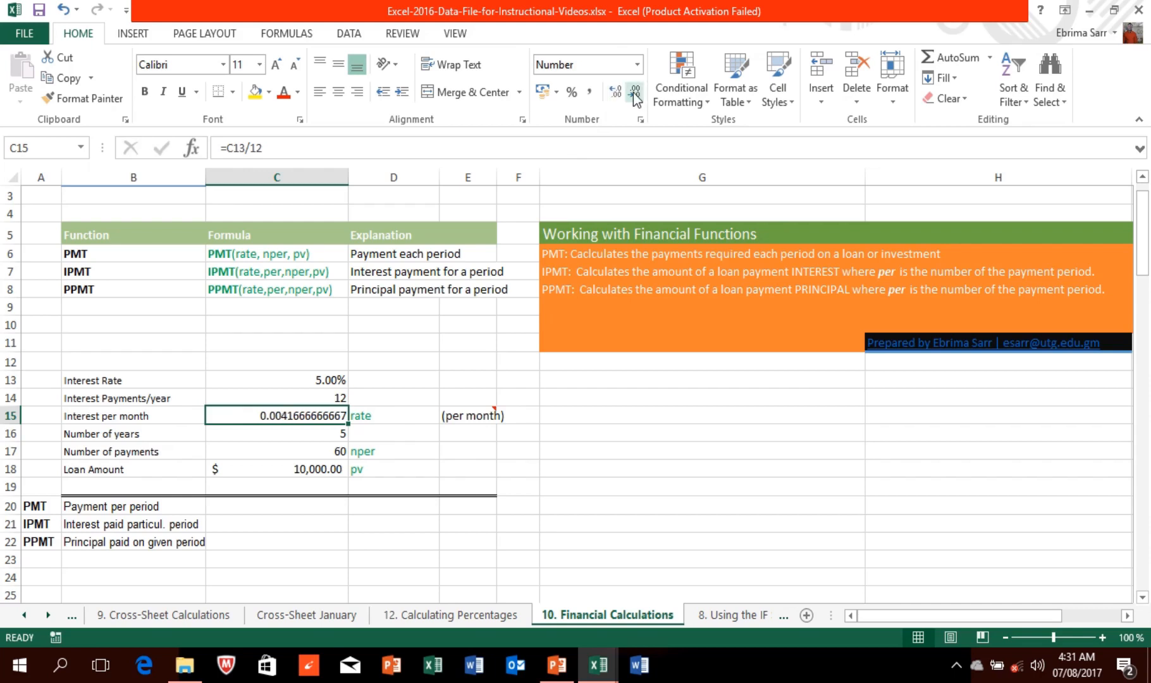
click(634, 93)
click(634, 94)
click(635, 93)
click(635, 94)
click(636, 94)
click(636, 94)
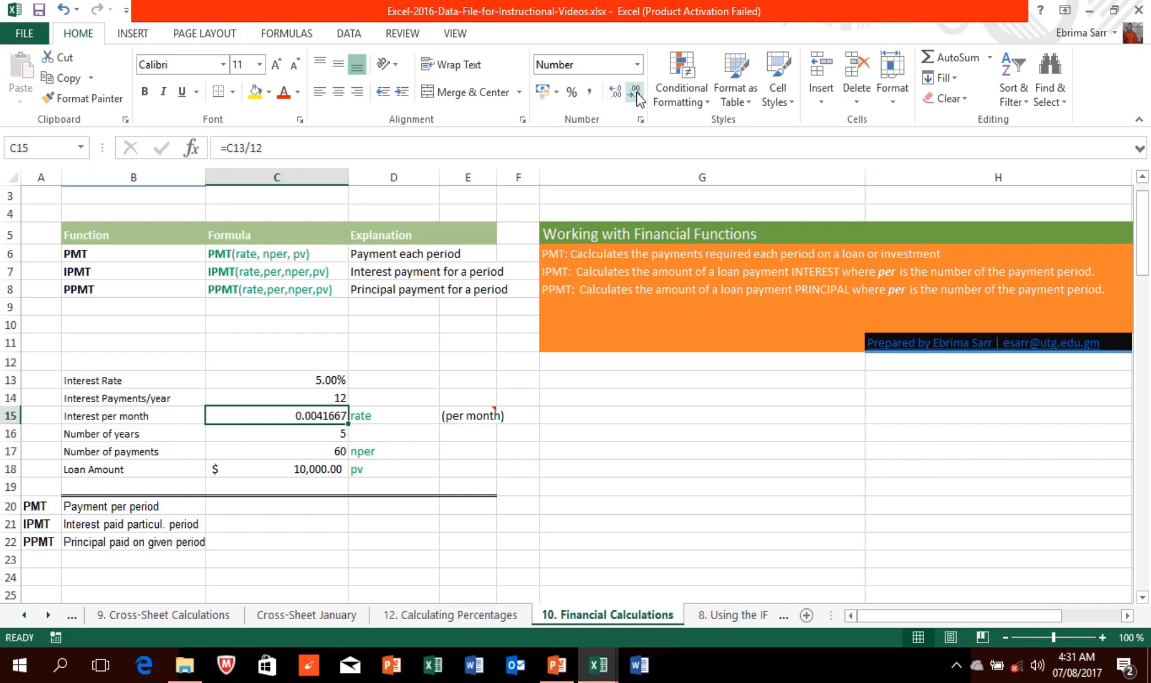
click(635, 94)
click(636, 94)
click(329, 434)
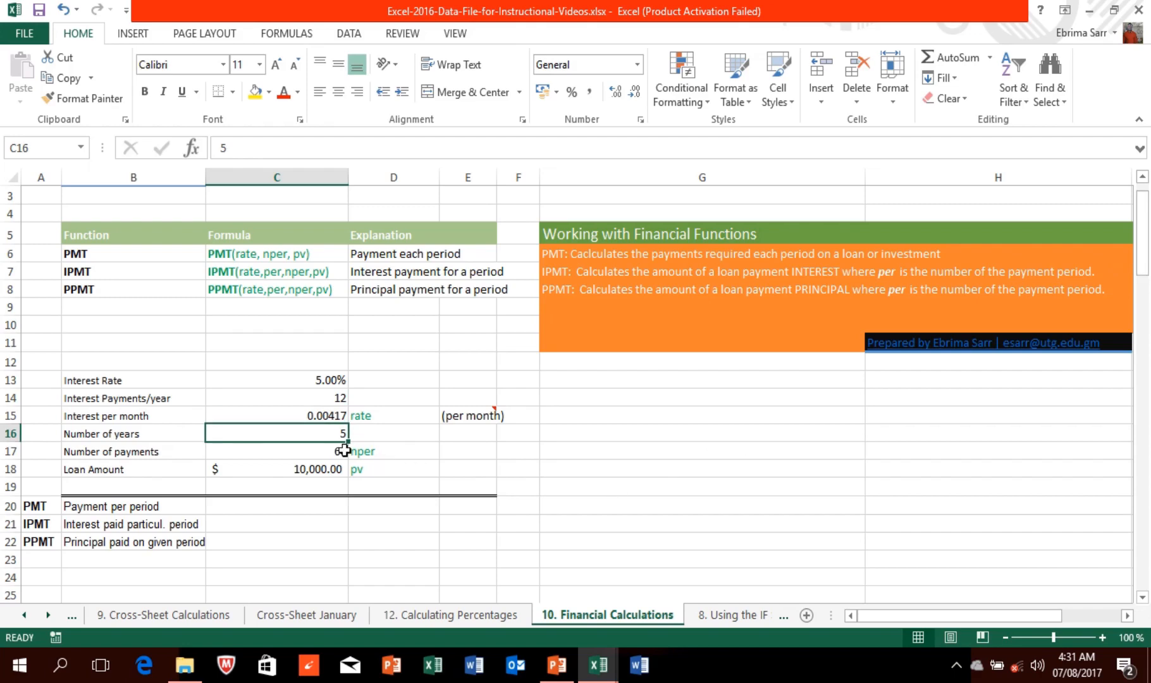
drag(1144, 265, 1144, 287)
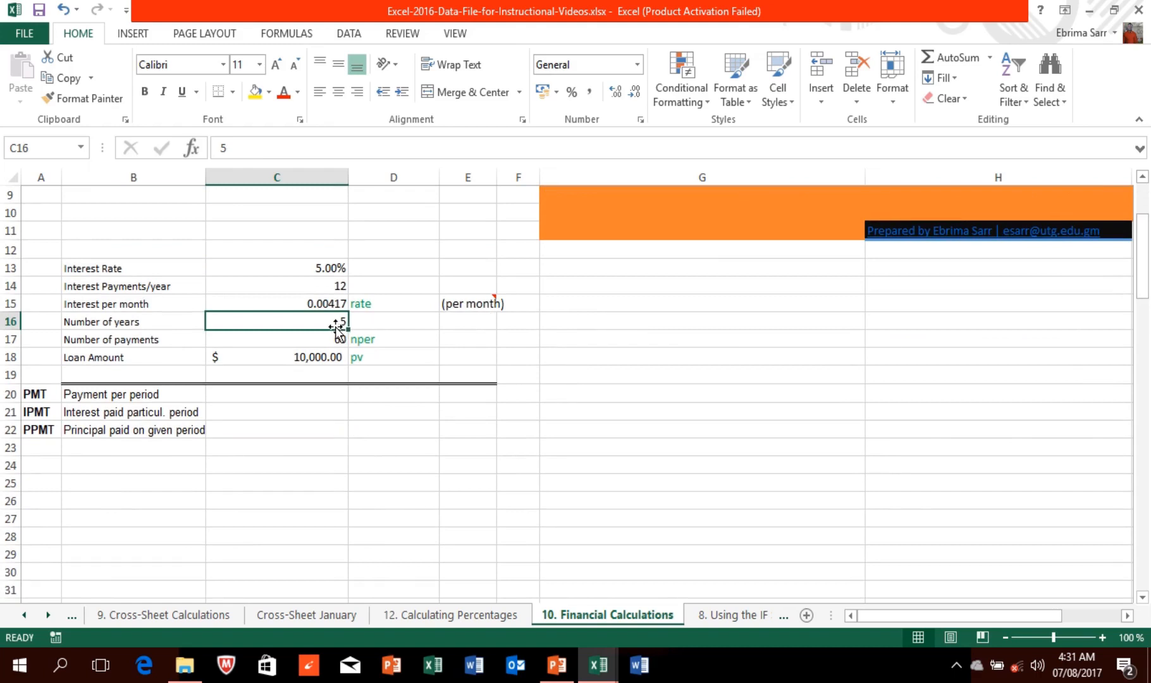
click(324, 292)
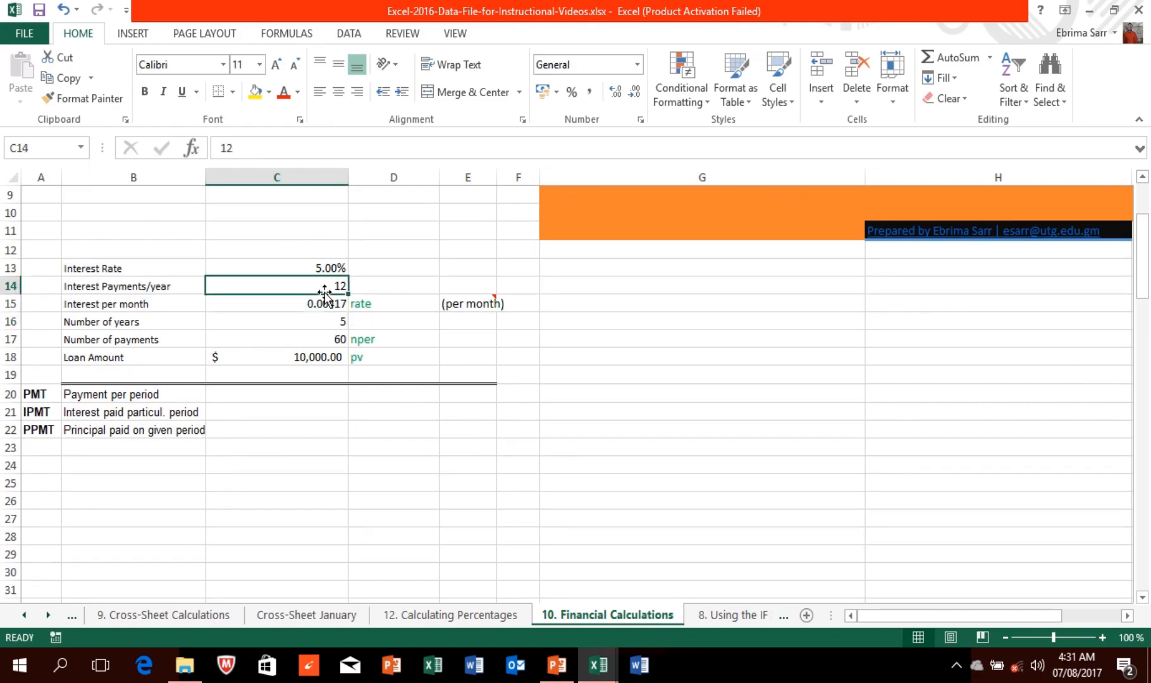
click(326, 336)
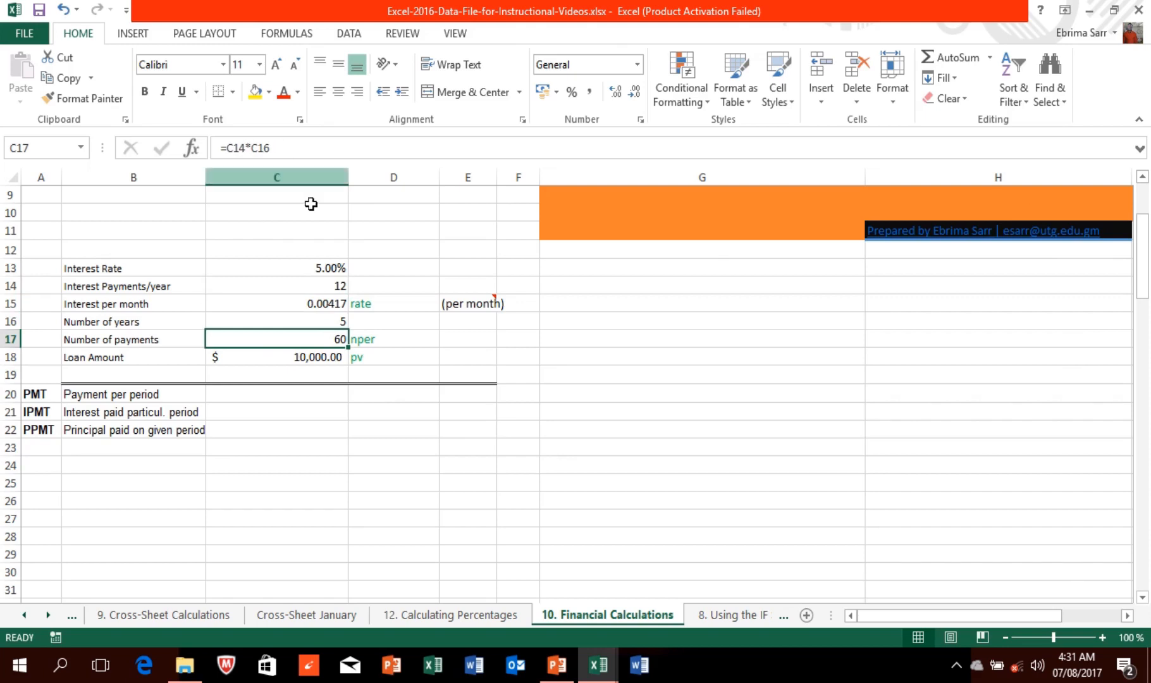
click(313, 357)
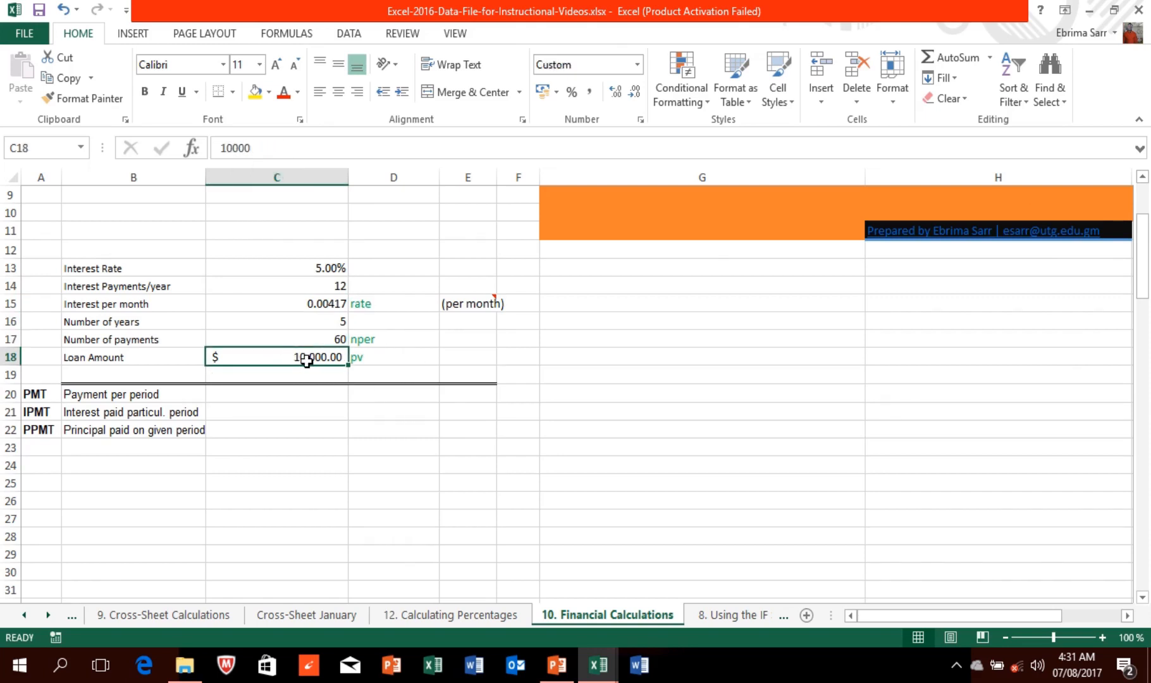
click(323, 396)
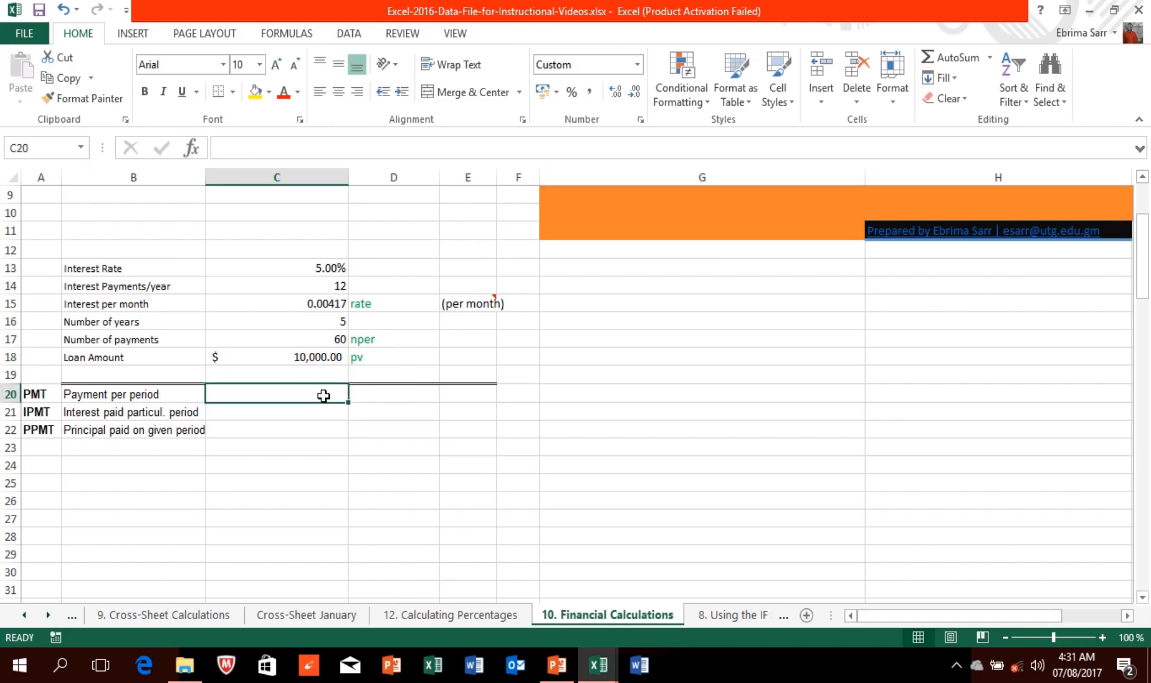
drag(323, 396, 324, 429)
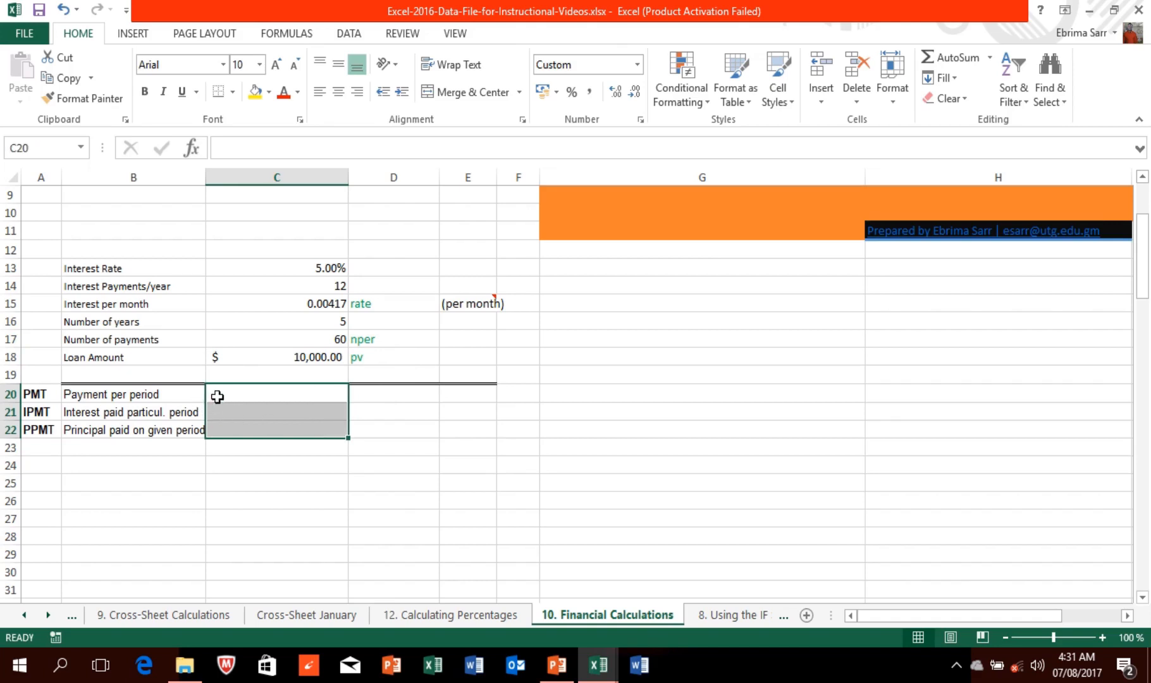
click(255, 392)
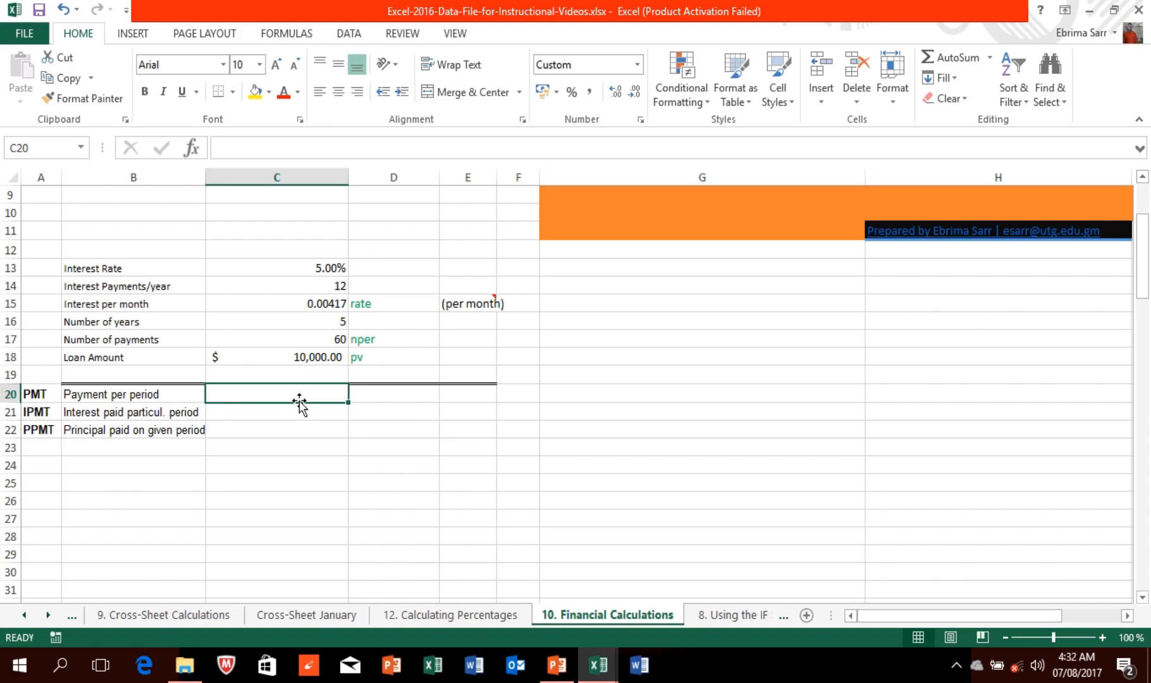
Step: Insert =PMT(C15,C17,C18) in C20, giving a monthly payment of ($188.71)
click(282, 35)
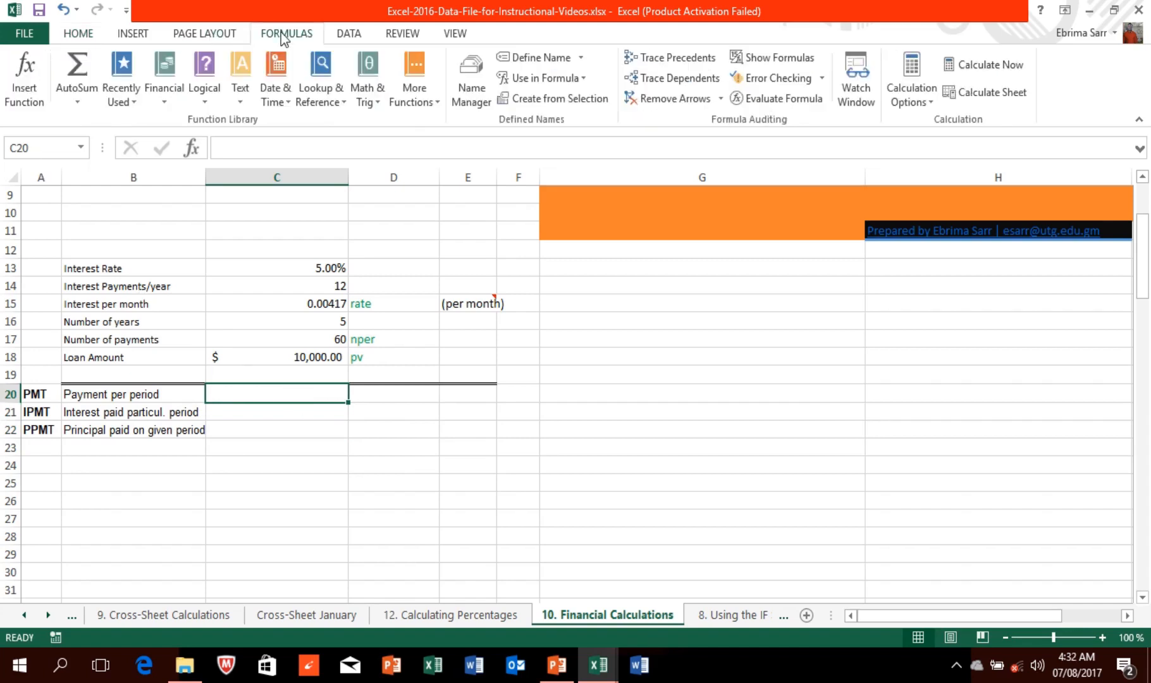
click(30, 102)
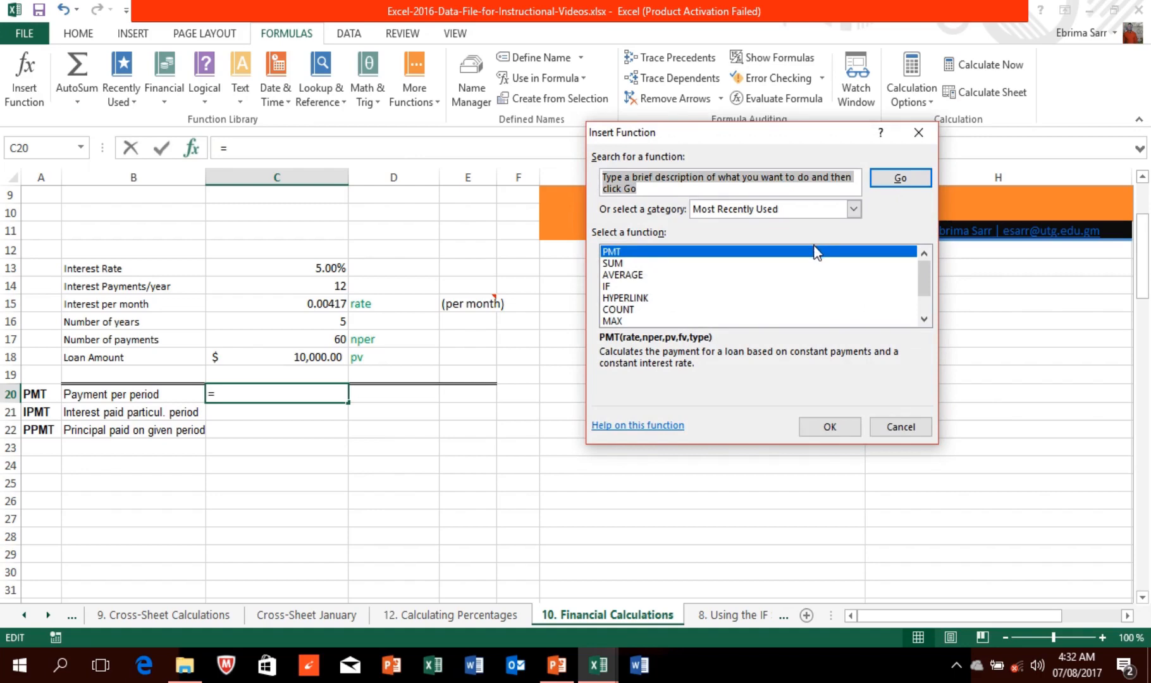
click(829, 427)
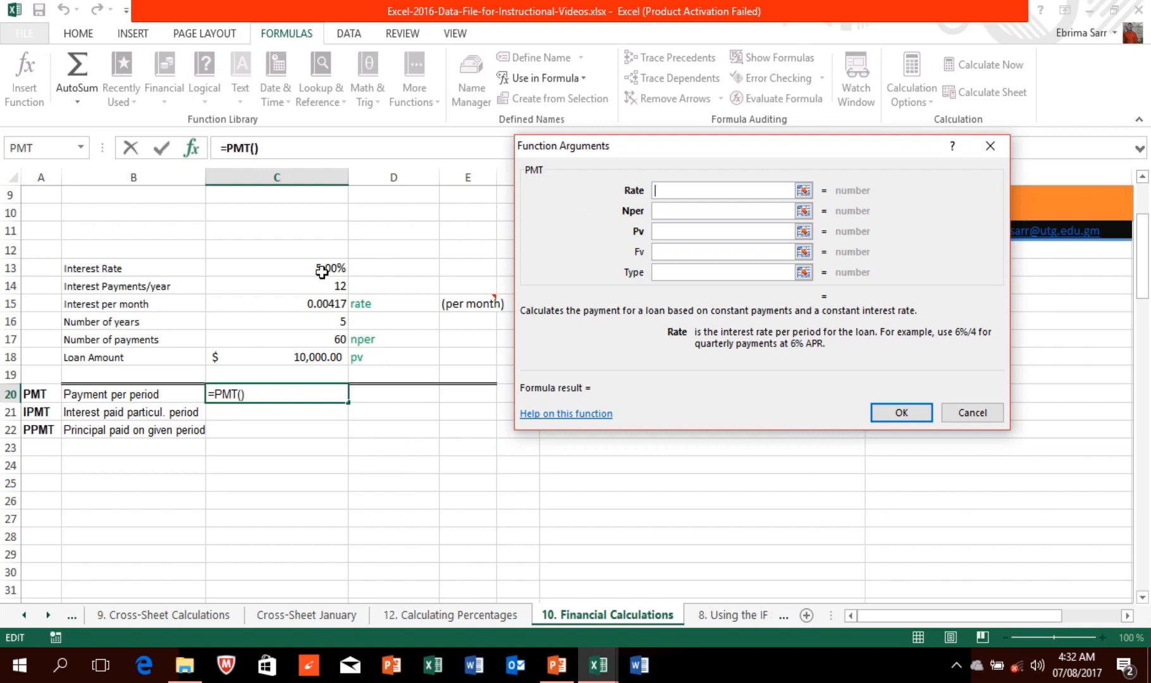
click(335, 308)
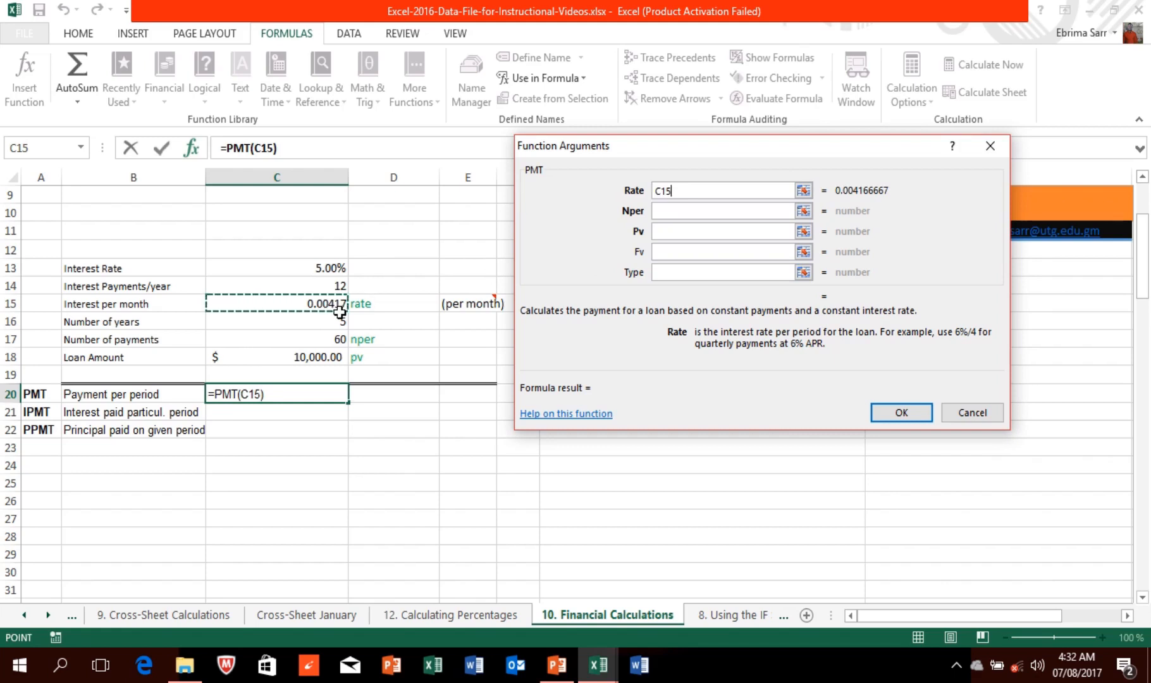
click(666, 210)
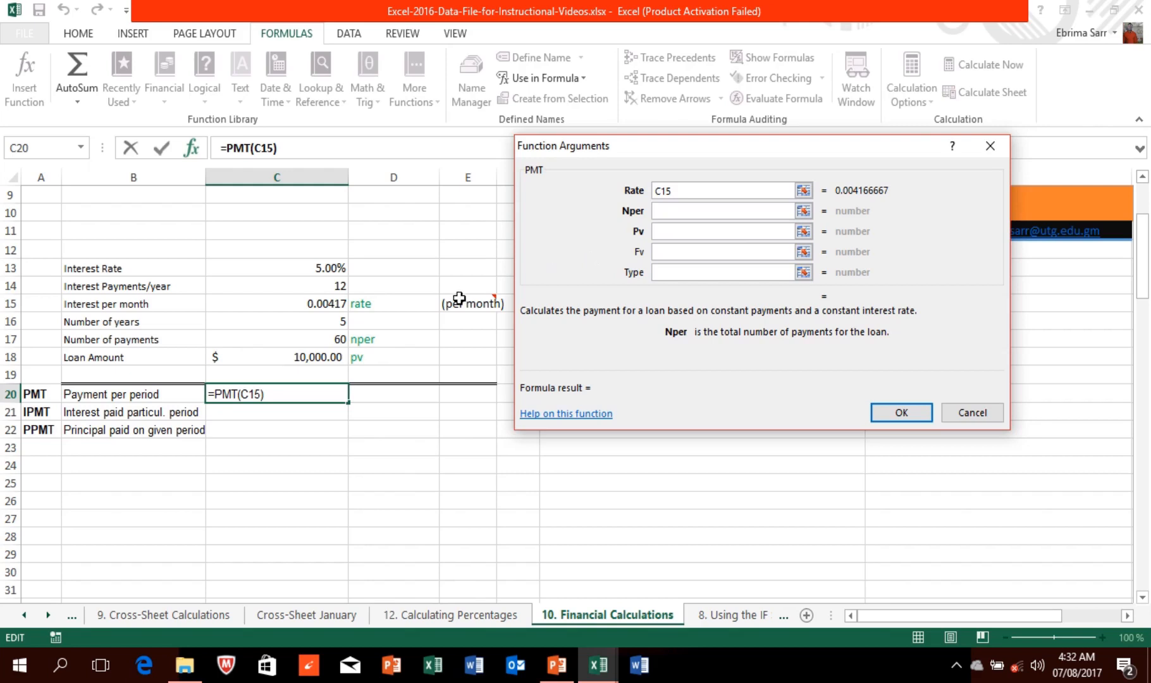
click(330, 337)
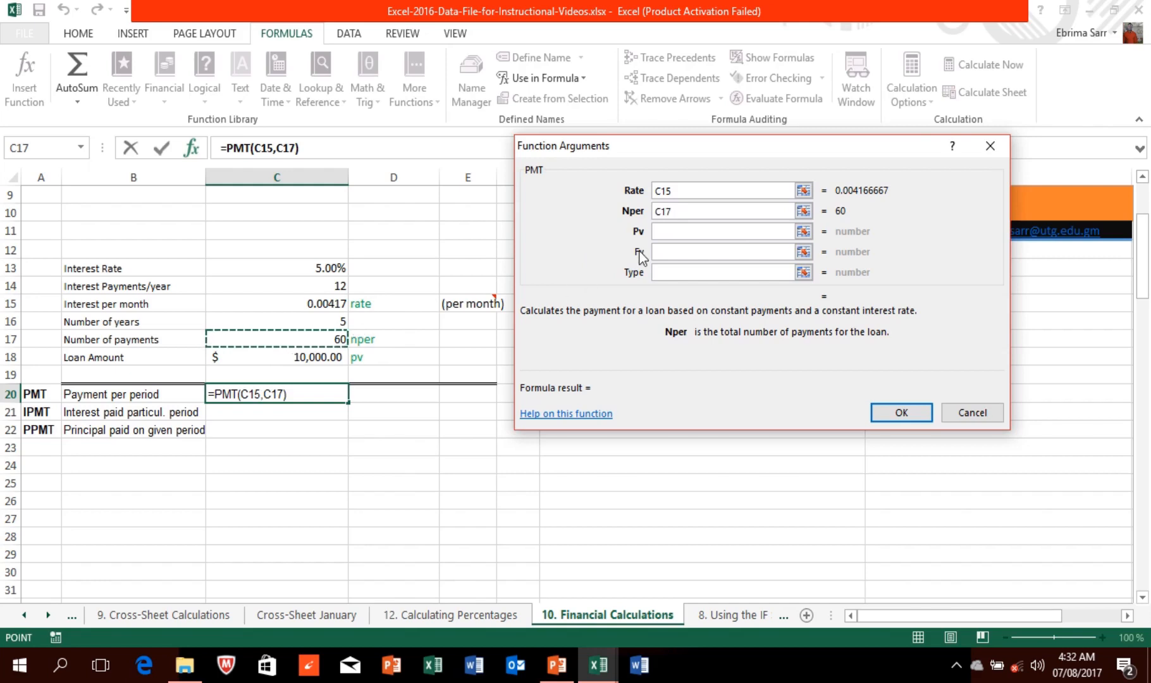
click(667, 232)
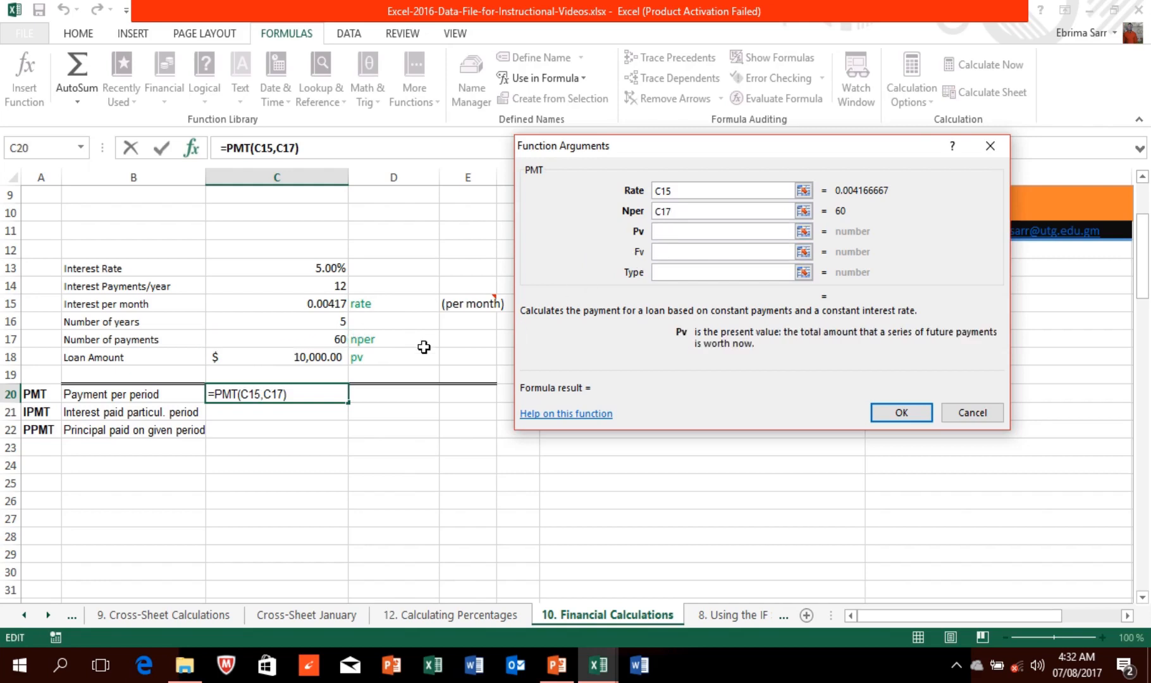
click(322, 358)
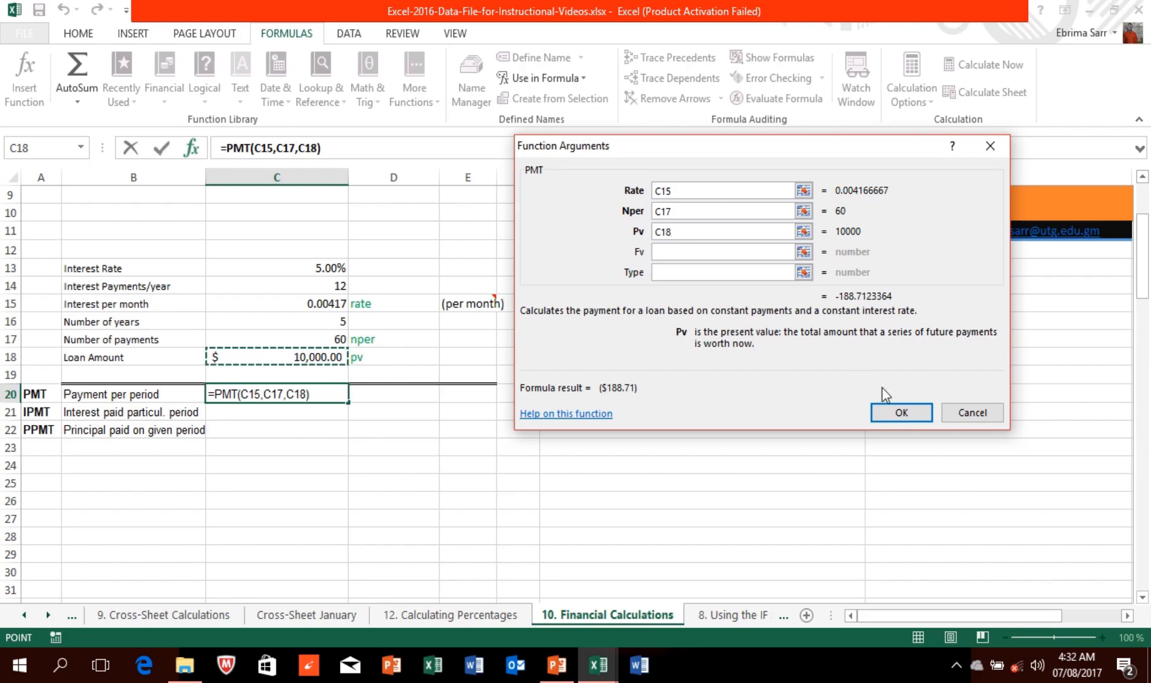
click(903, 413)
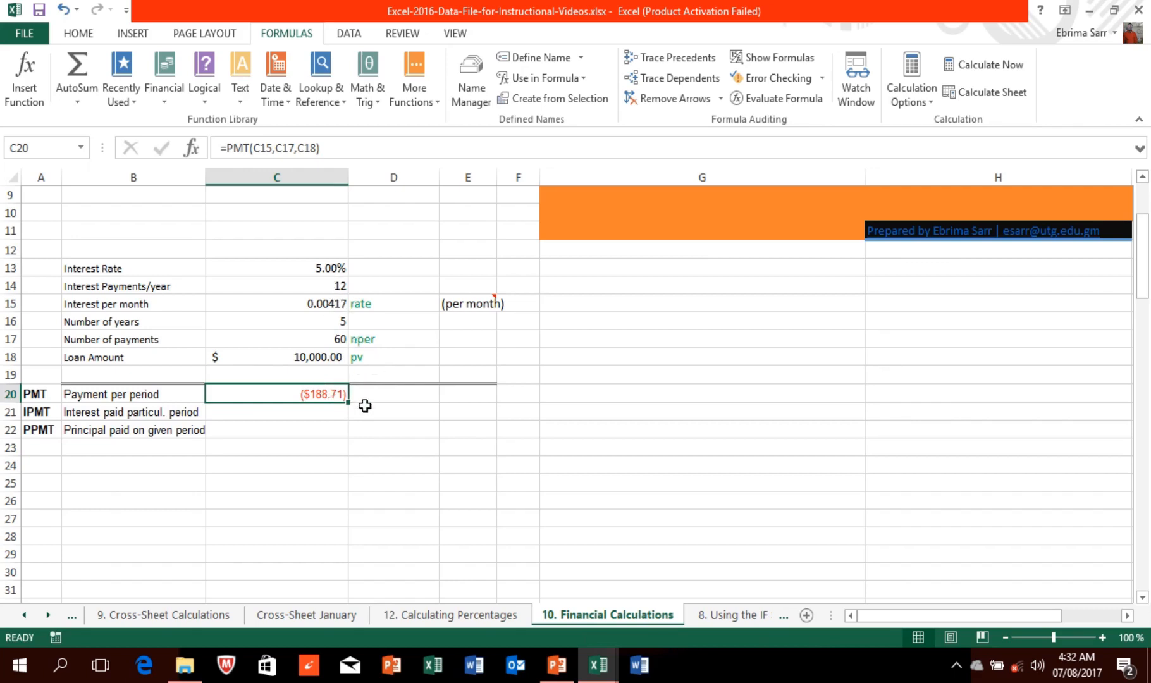
click(316, 267)
Step: Enter 15% interest in C13 and a $3,000,000 loan amount in C18
text(15)
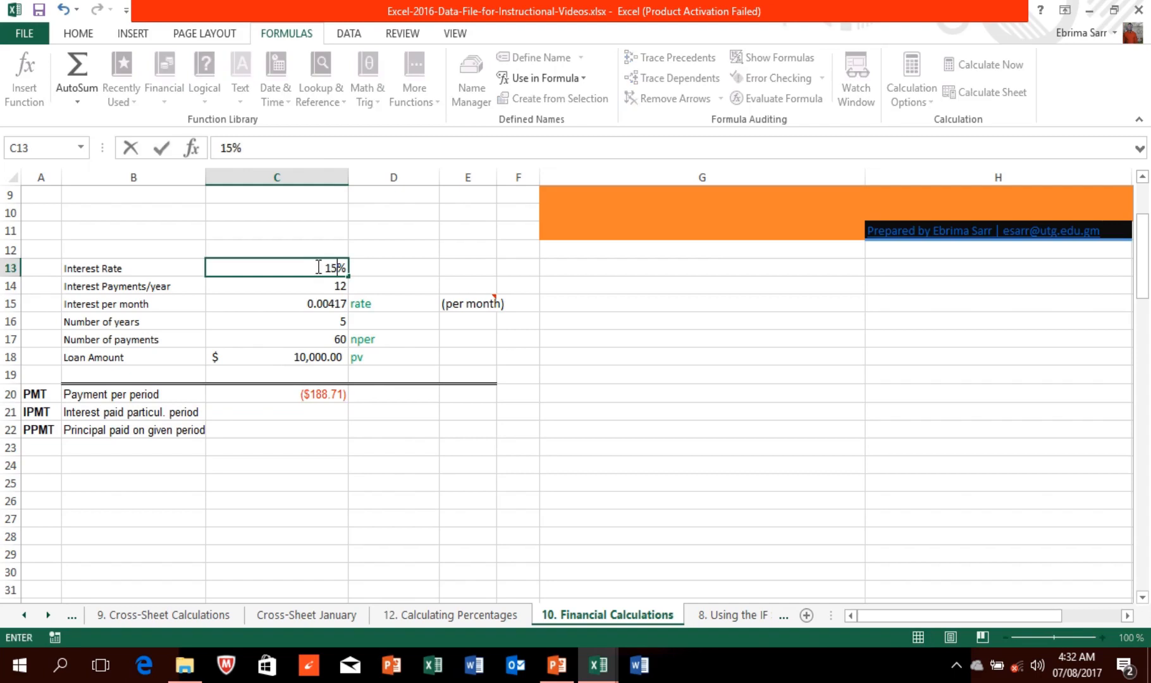
click(428, 392)
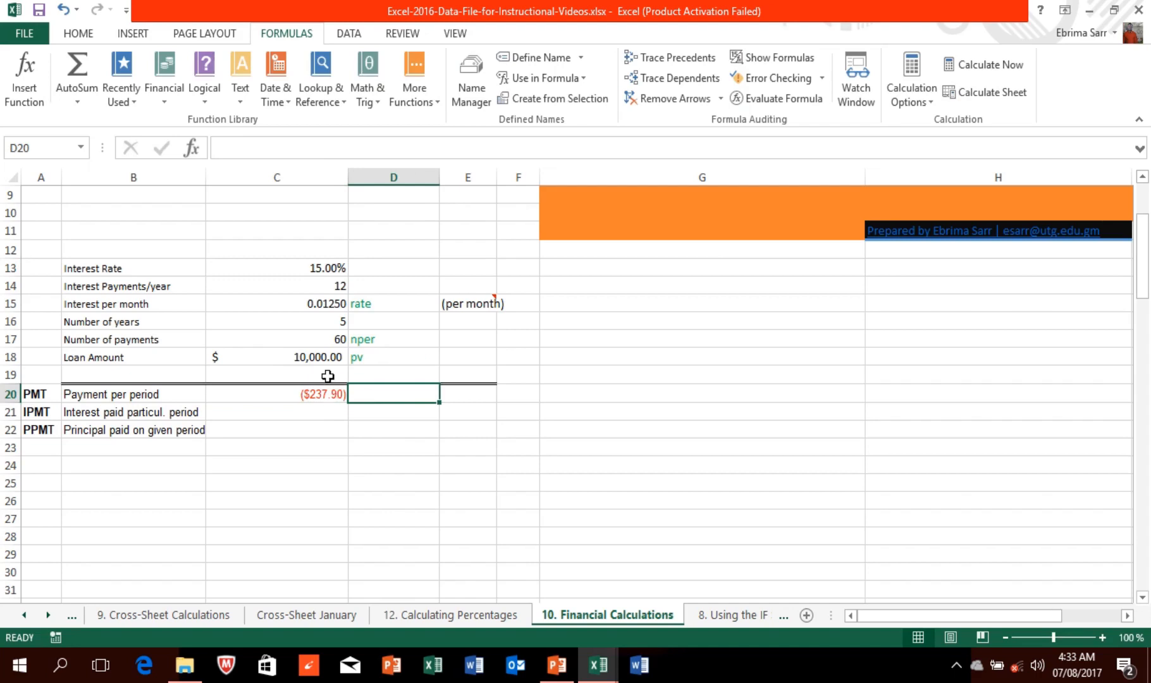
click(316, 357)
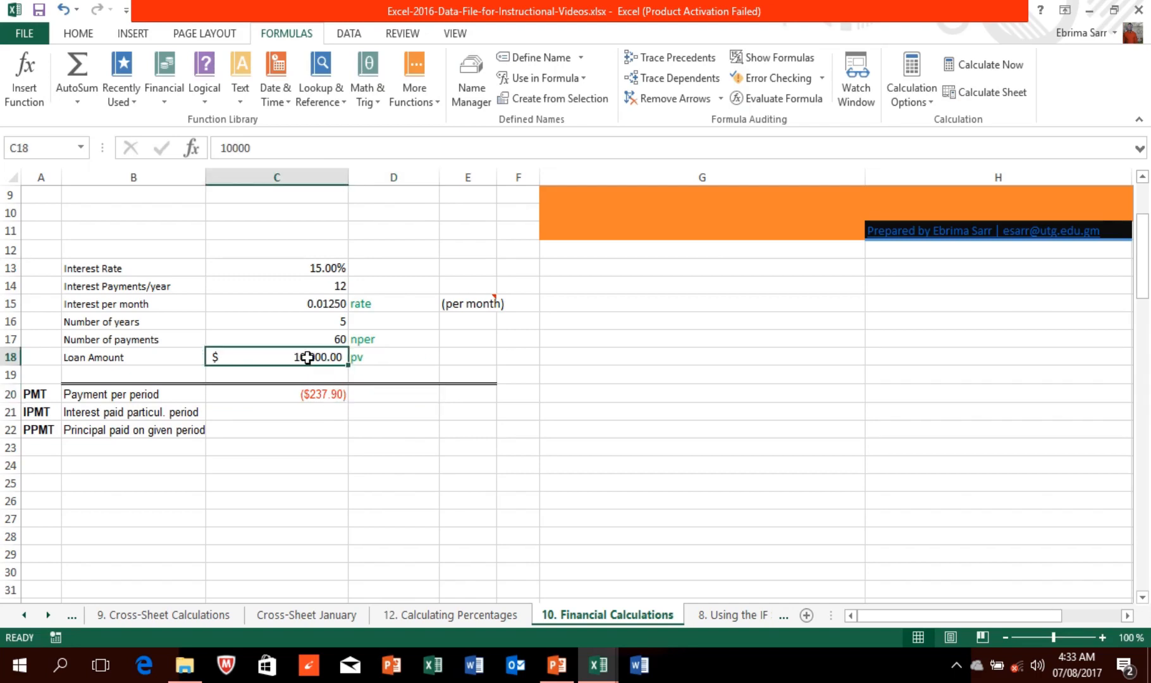
text(3)
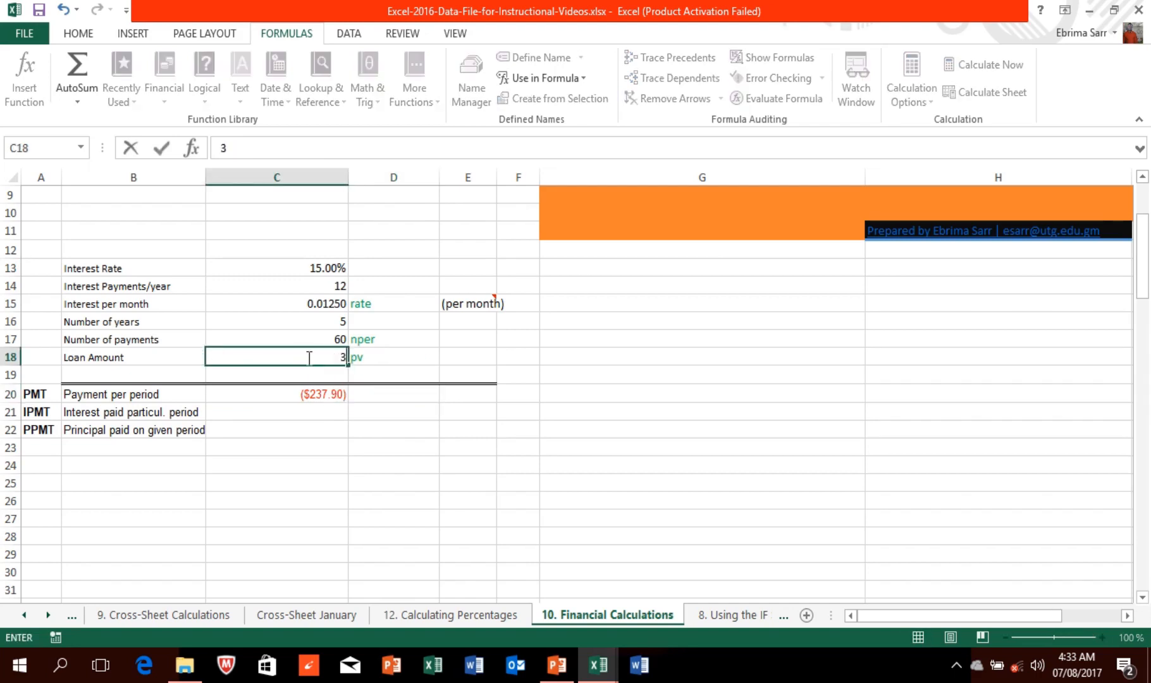
text(000000)
click(337, 324)
Step: Enter 30 years in C16 and 360 payments in C17, so C20 becomes ($37,933.32)
text(30)
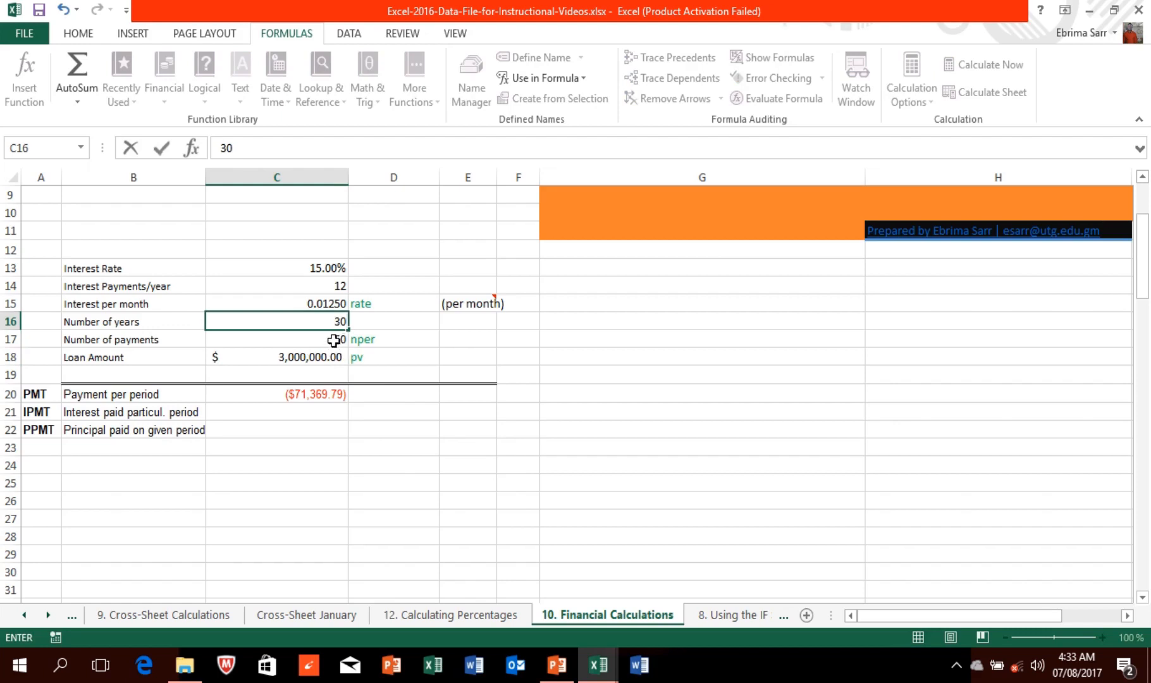
click(334, 340)
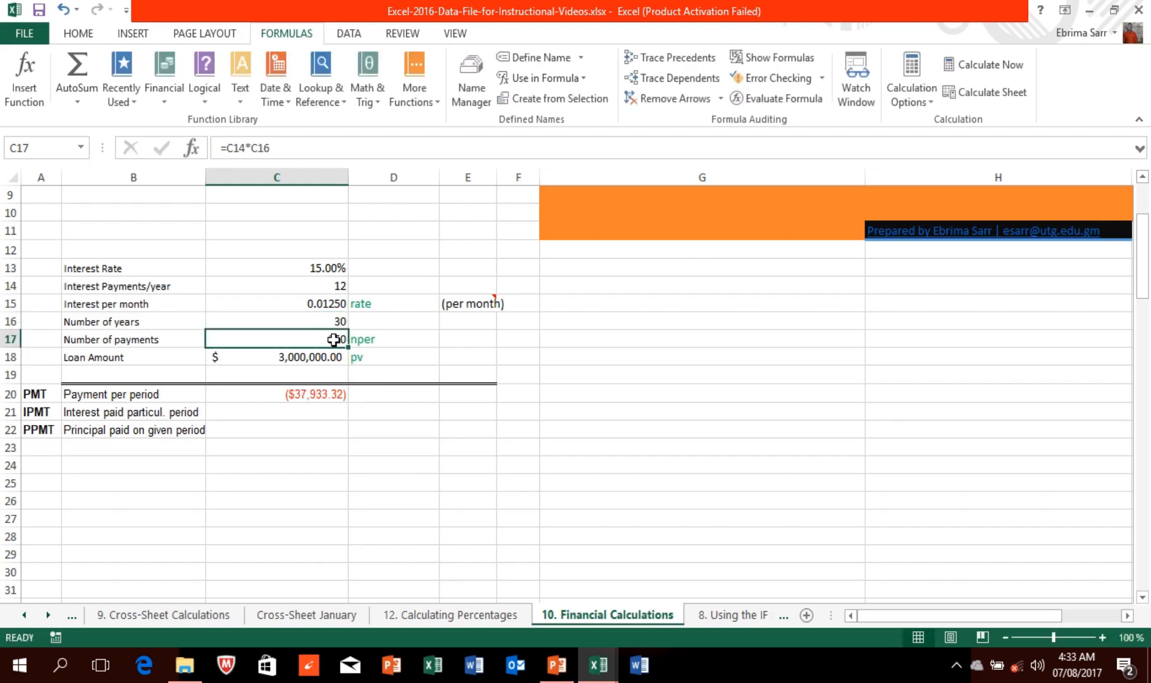
text(360)
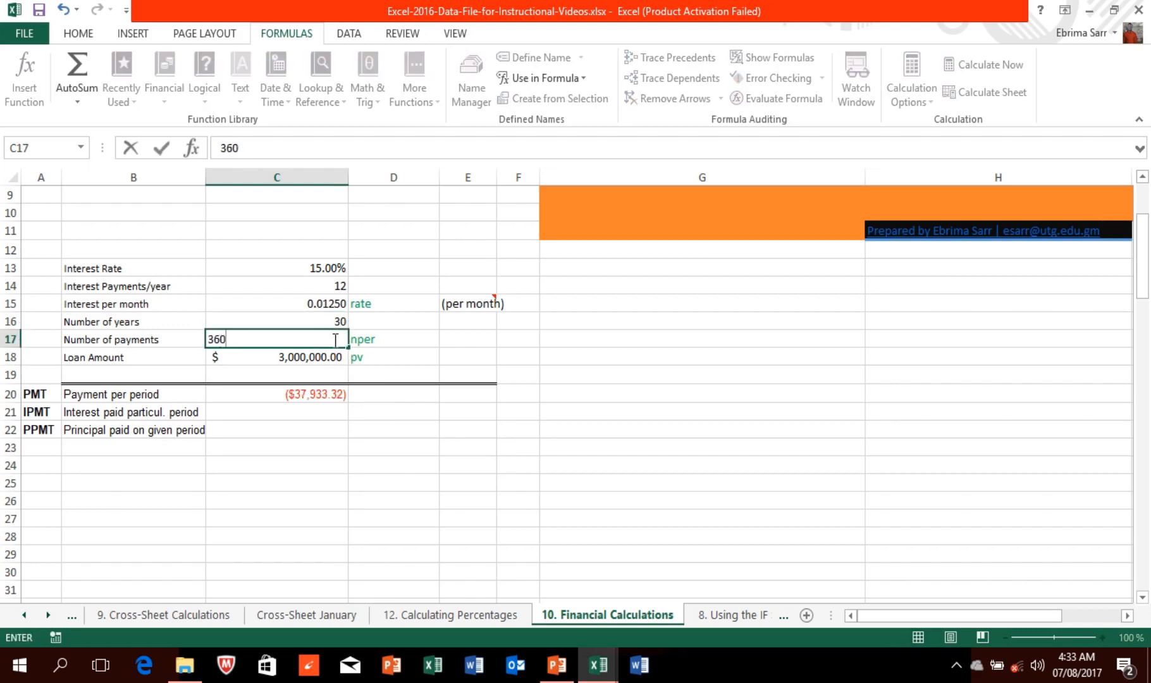
click(373, 401)
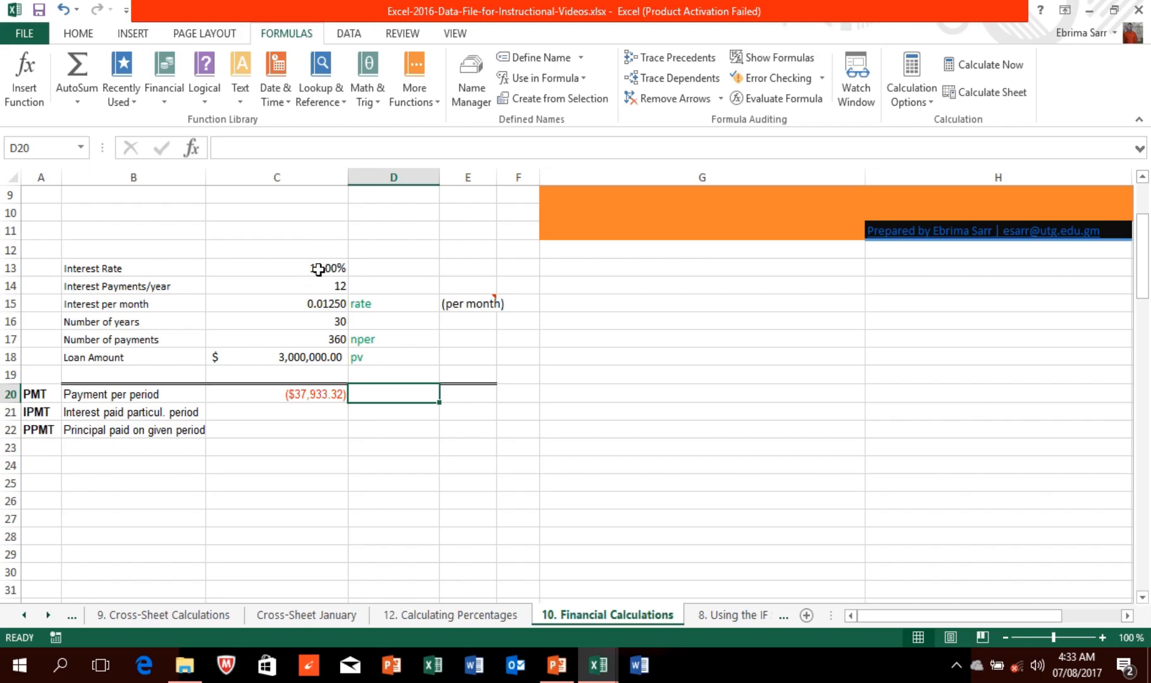
mouse_move(433, 3)
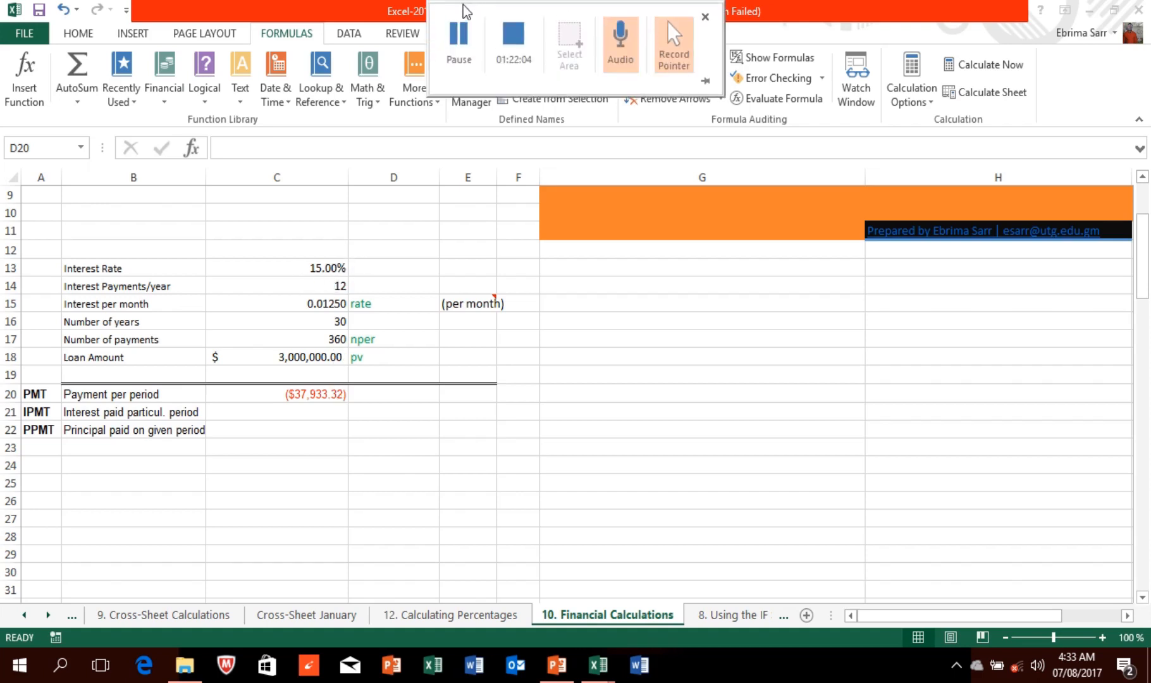
Step: Start a second PMT function in cell D20
click(390, 392)
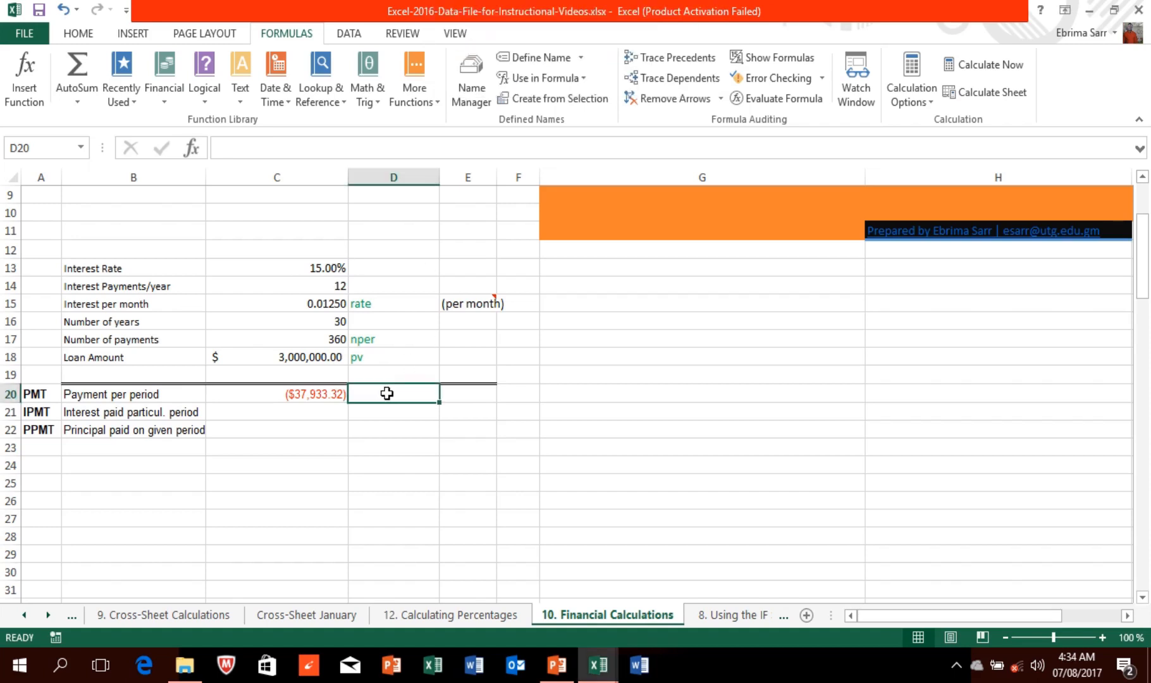
drag(325, 262, 340, 358)
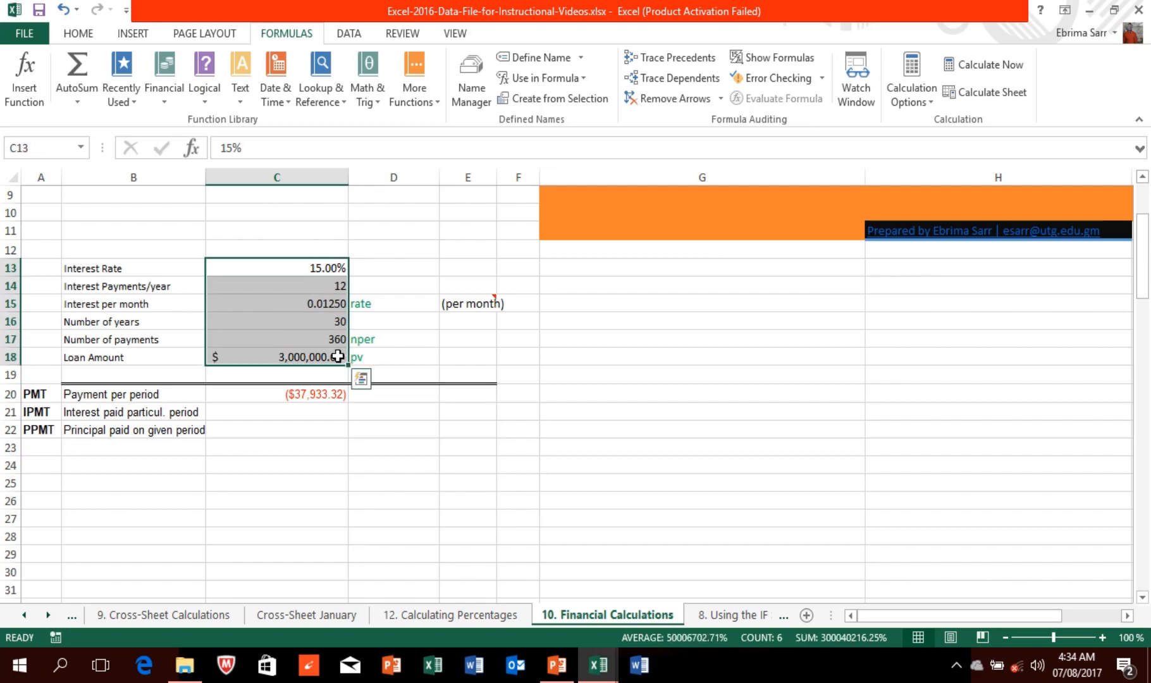
click(379, 393)
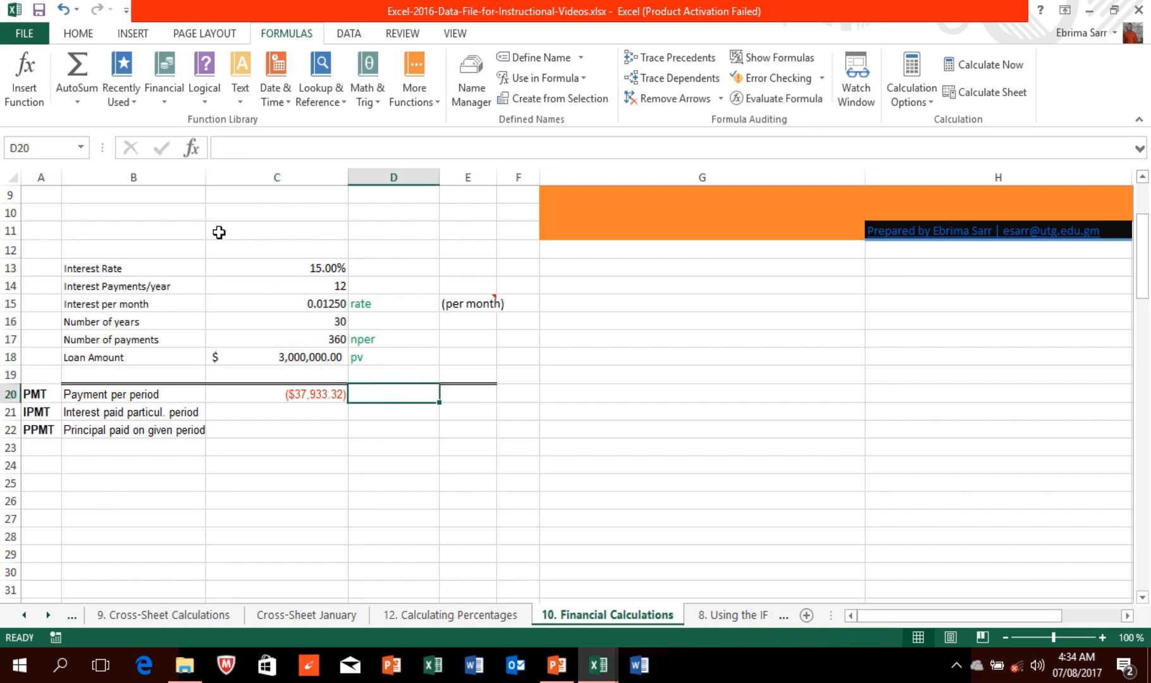
click(25, 76)
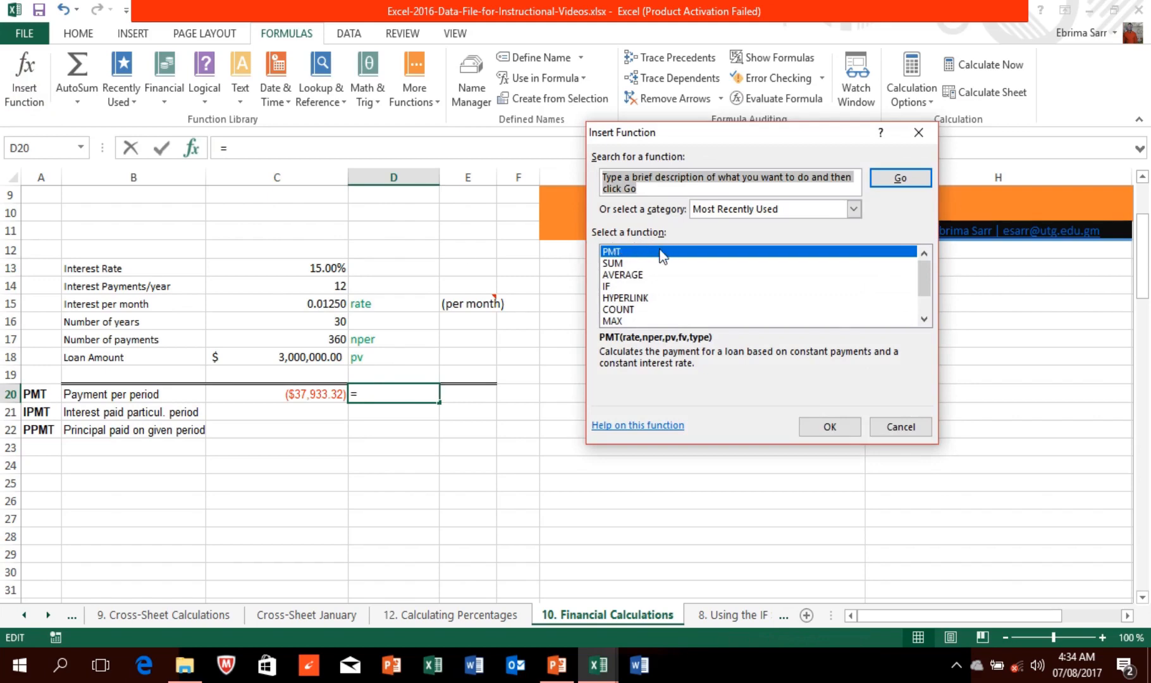
click(830, 428)
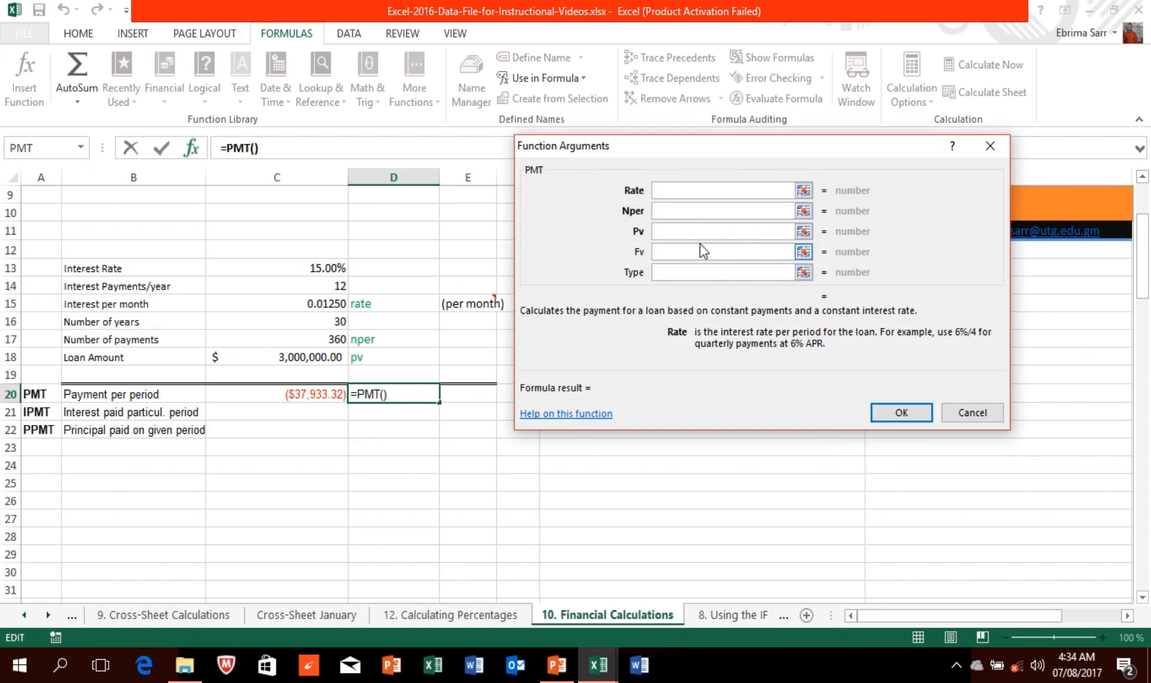
Step: Clear the mistaken Rate entries so D20 reads =PMT() with all arguments blank
text(5)
key(BackSpace)
click(309, 269)
text(5)
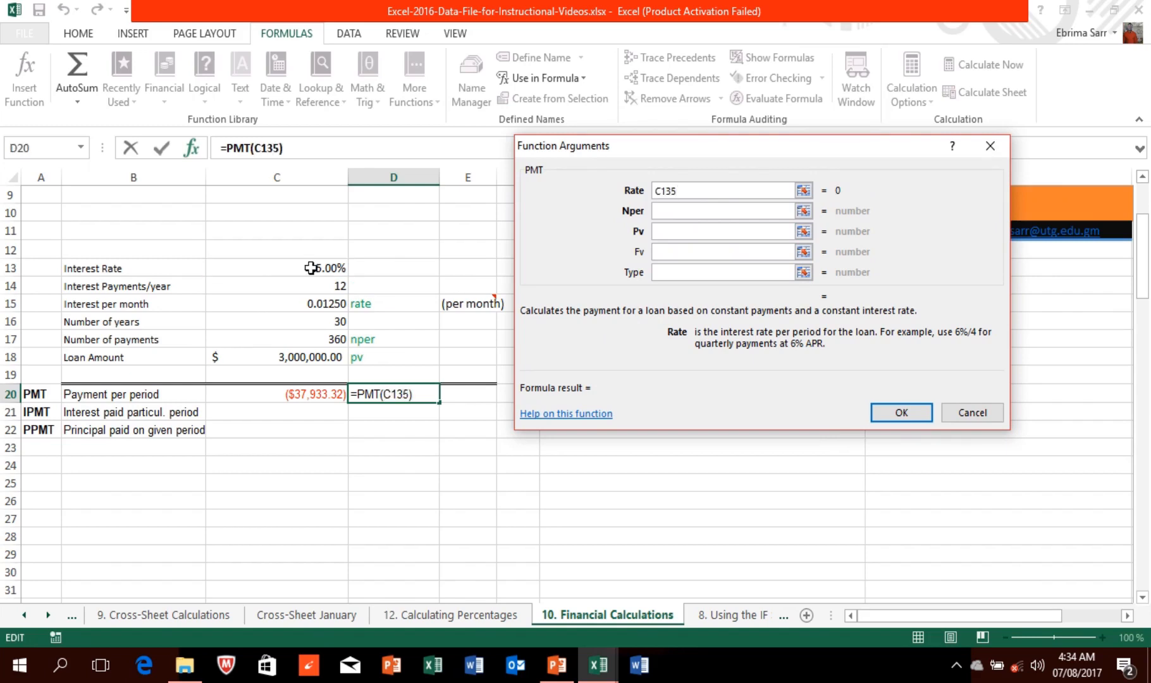
text(+)
click(325, 268)
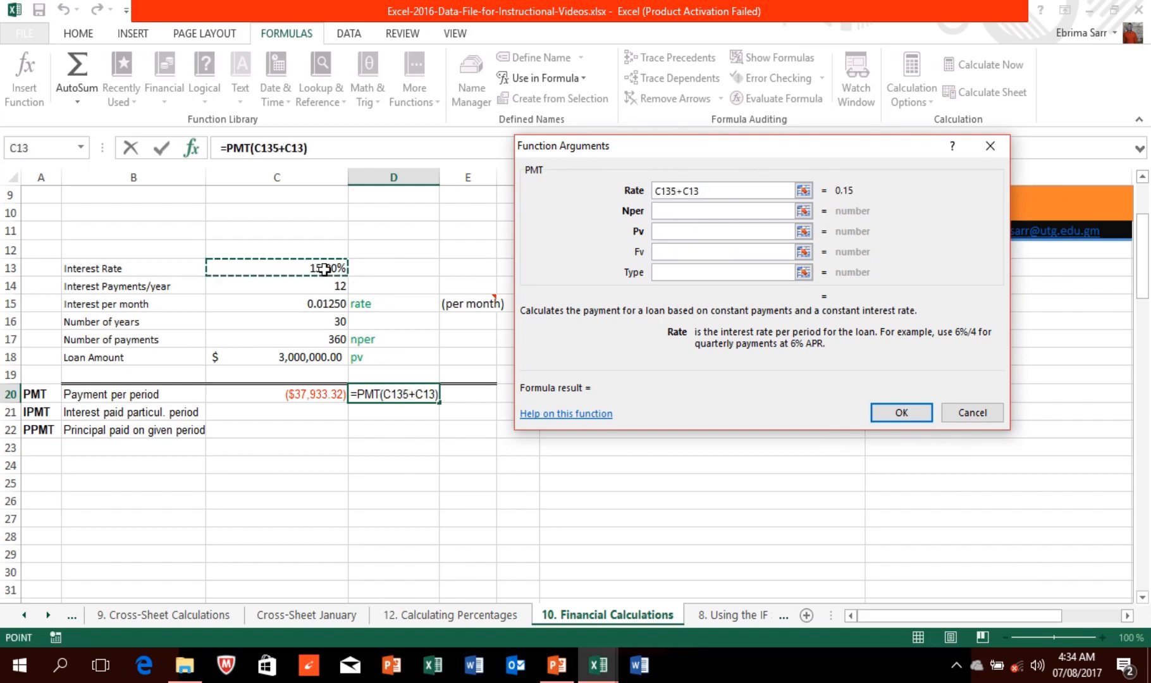
text(5)
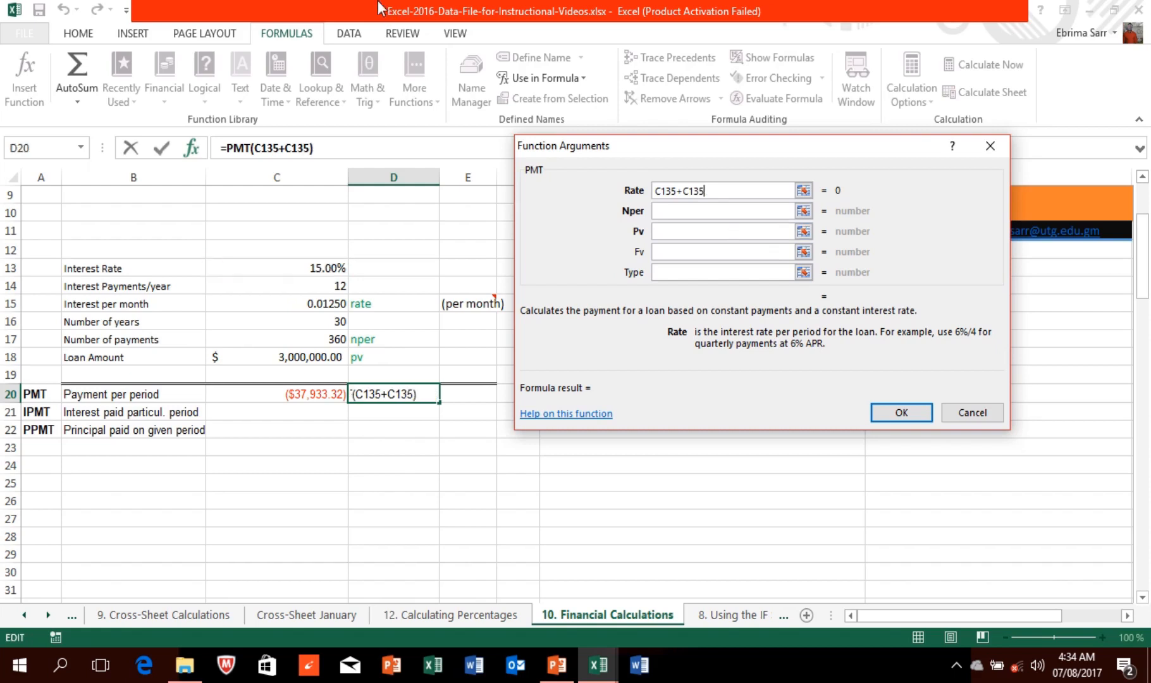
mouse_move(396, 9)
click(464, 44)
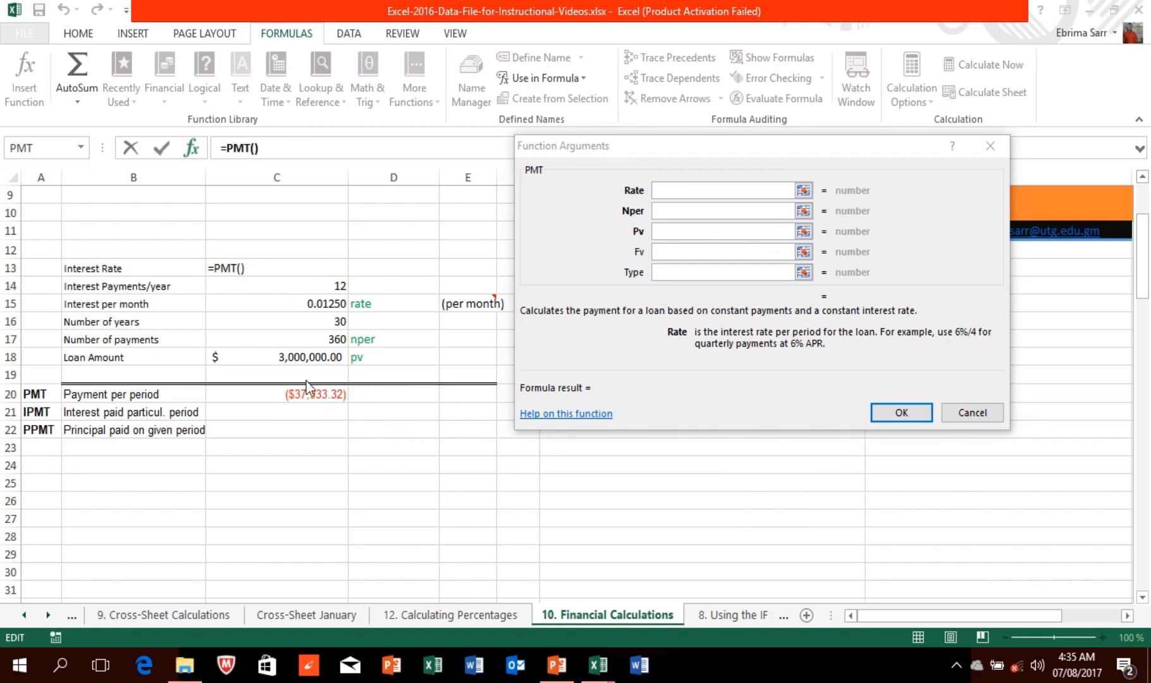
click(396, 405)
click(394, 392)
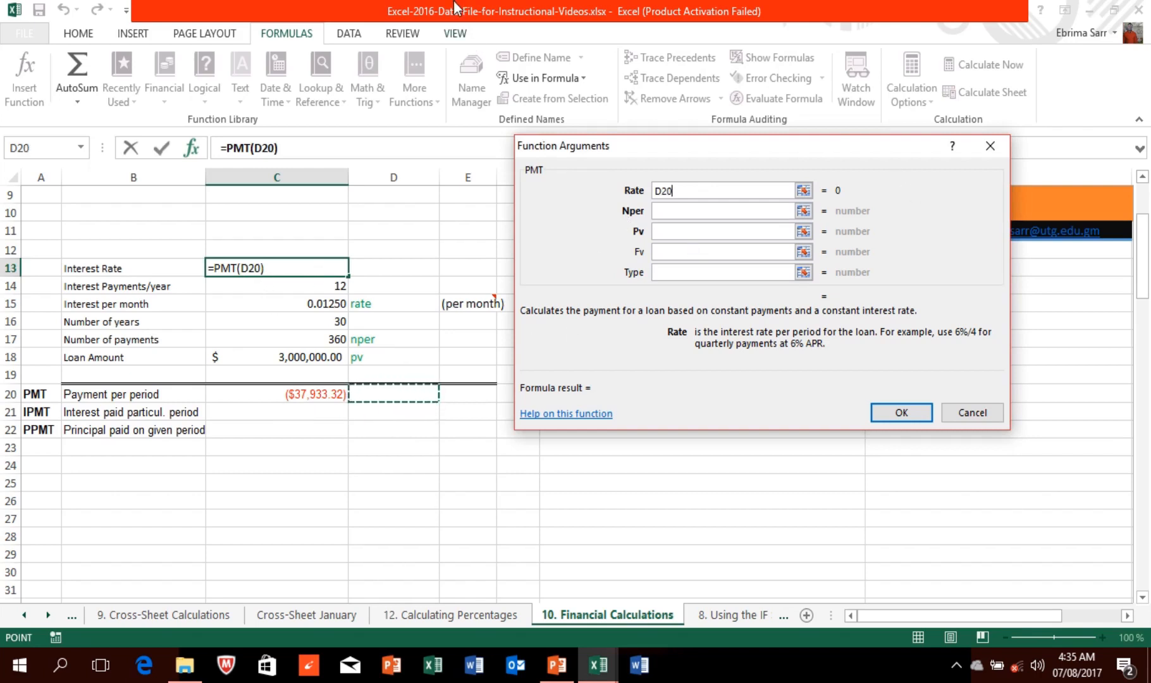
mouse_move(466, 22)
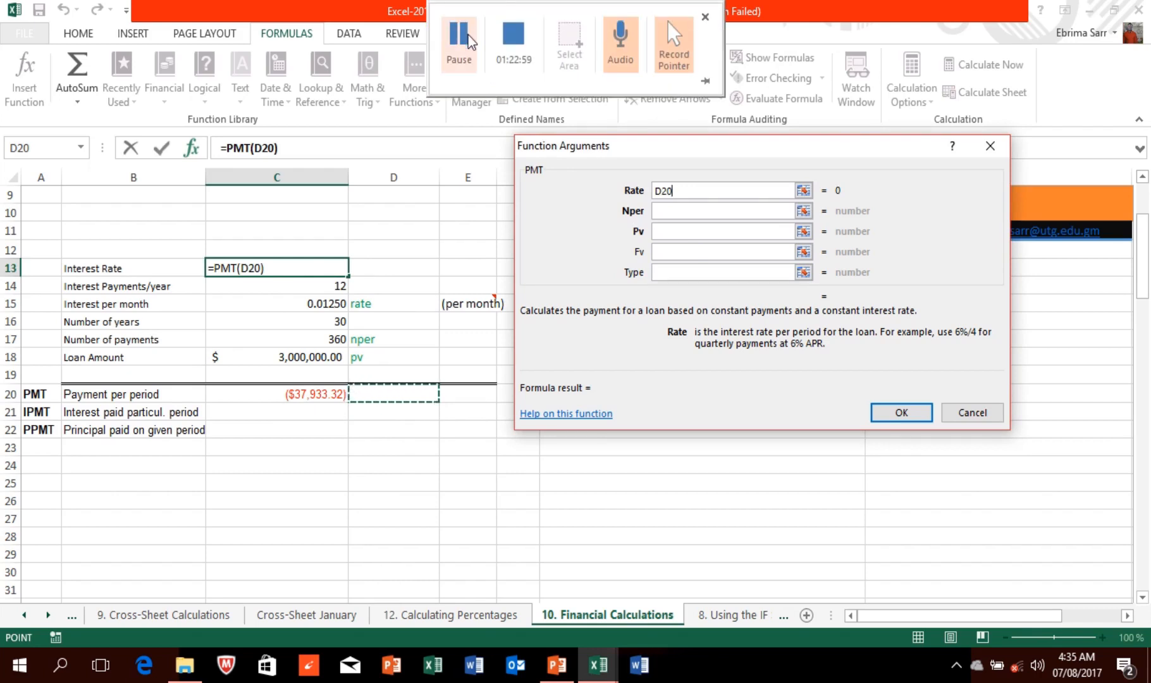
click(467, 35)
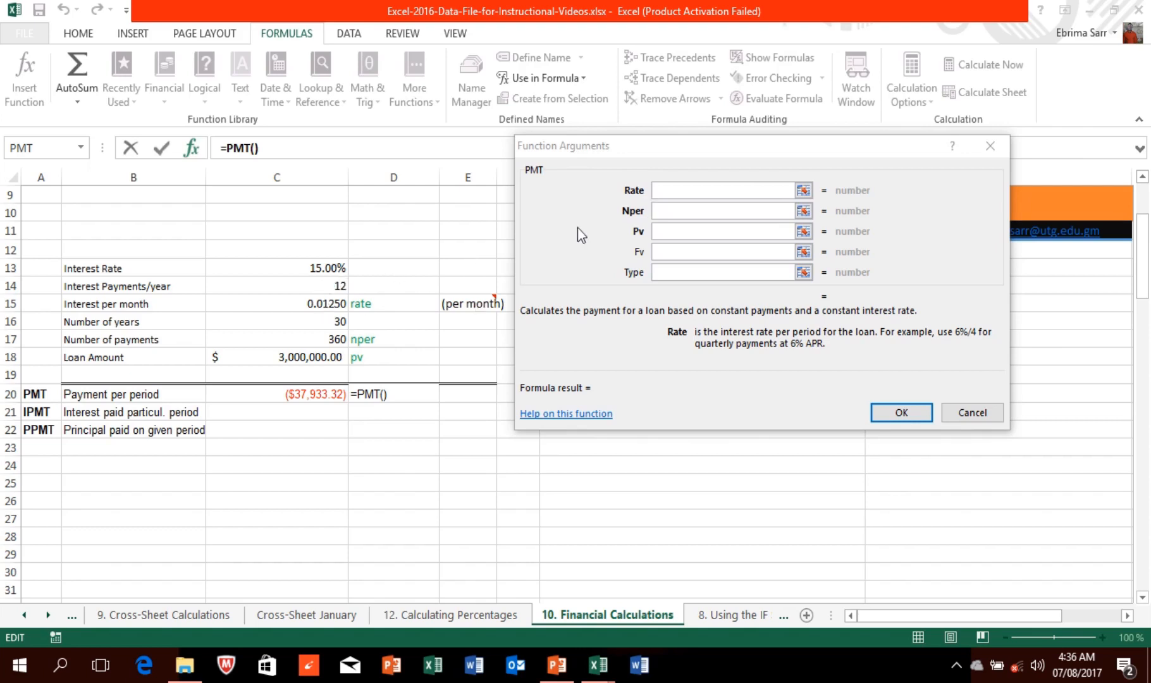
Step: Enter =PMT(C13/12,30*12,C18) in D20, then undo it to leave D20 blank
click(670, 190)
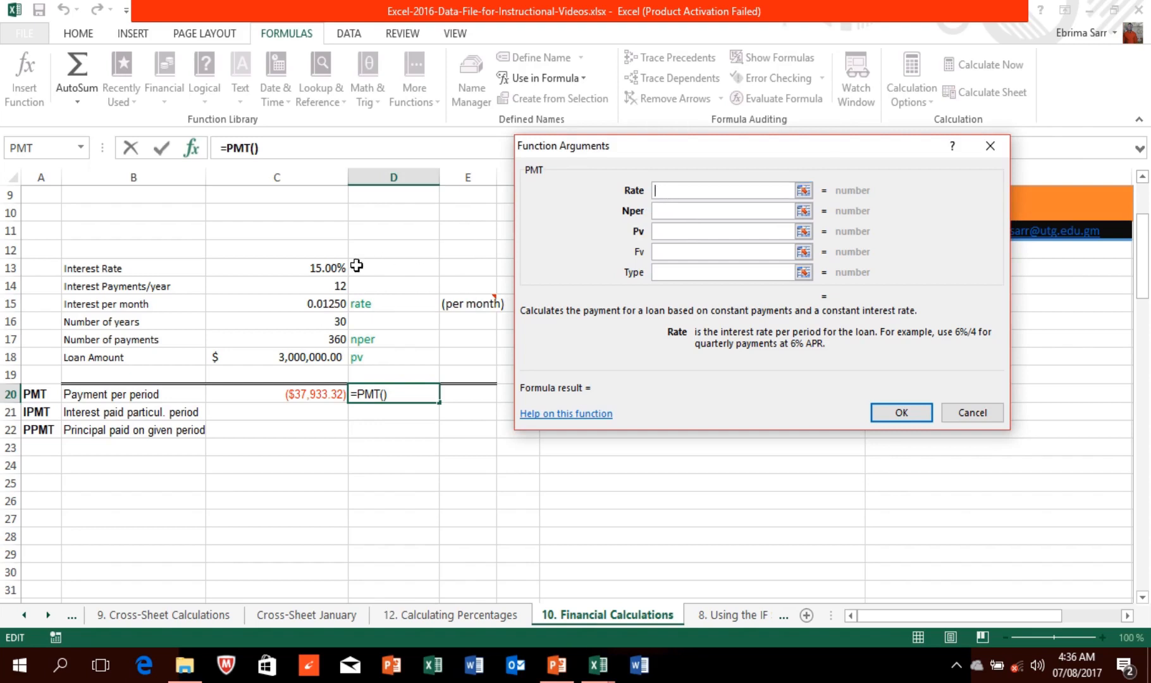
click(333, 267)
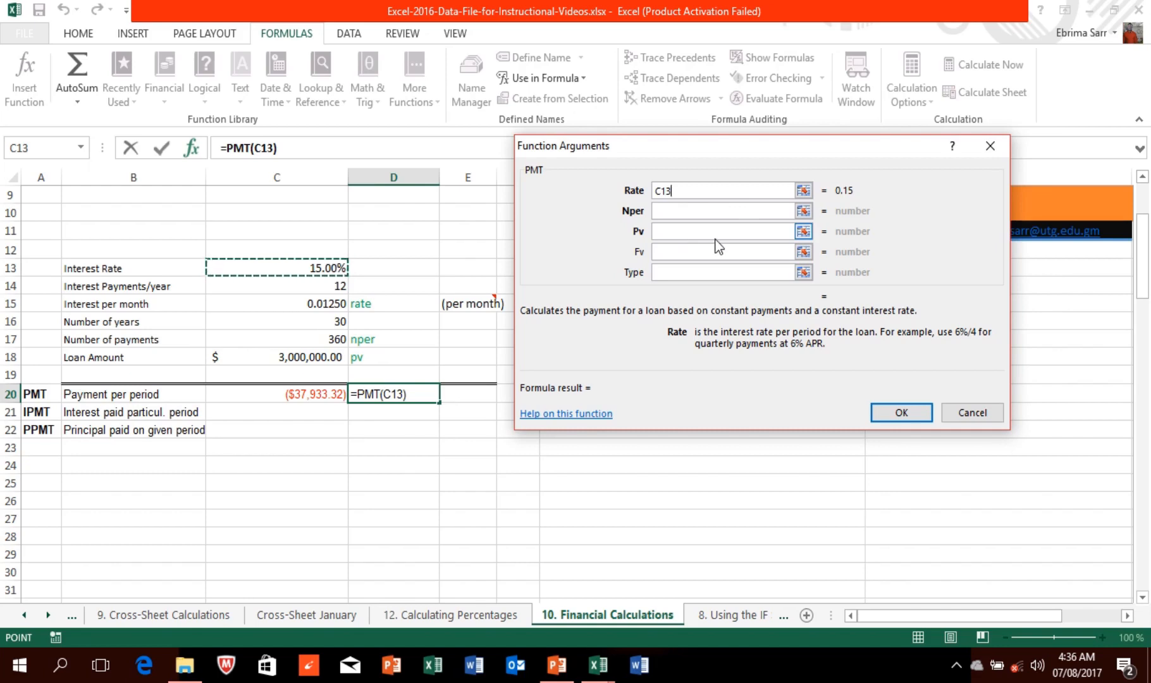
text(/)
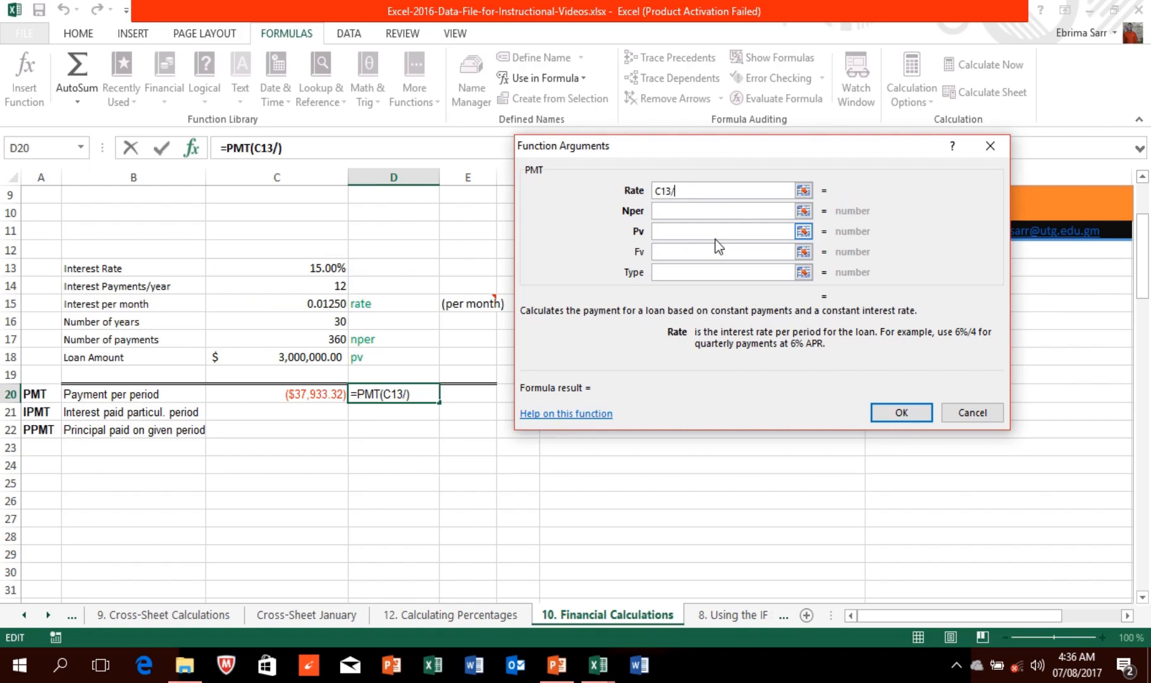
text(12)
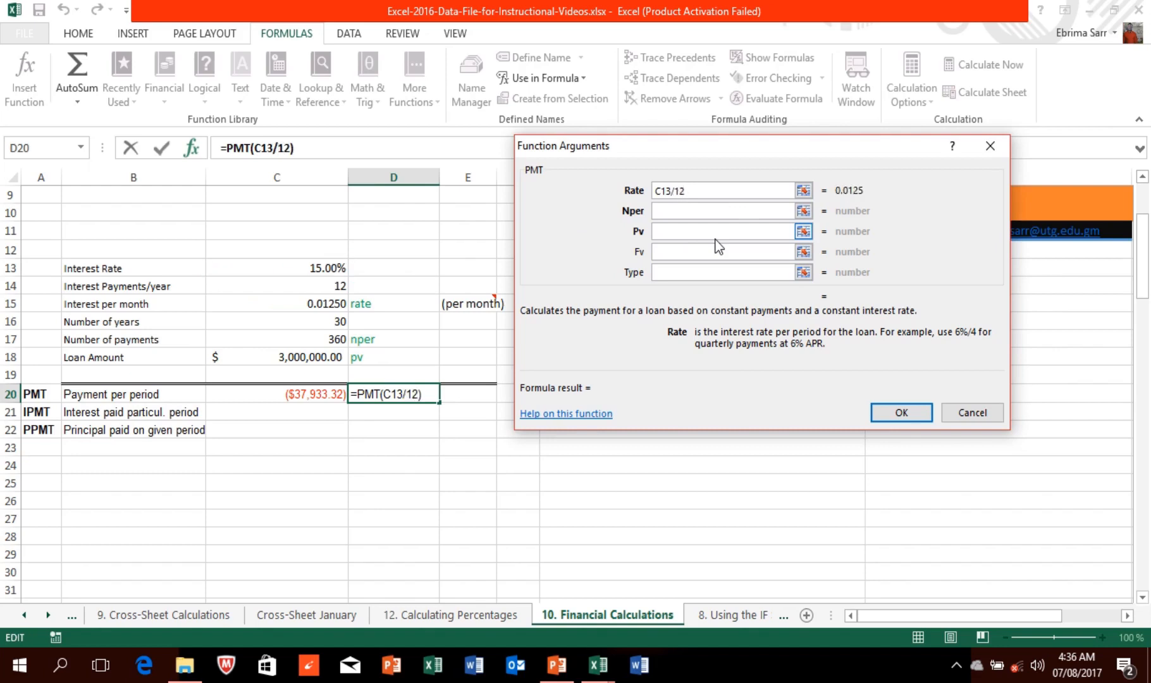
click(662, 212)
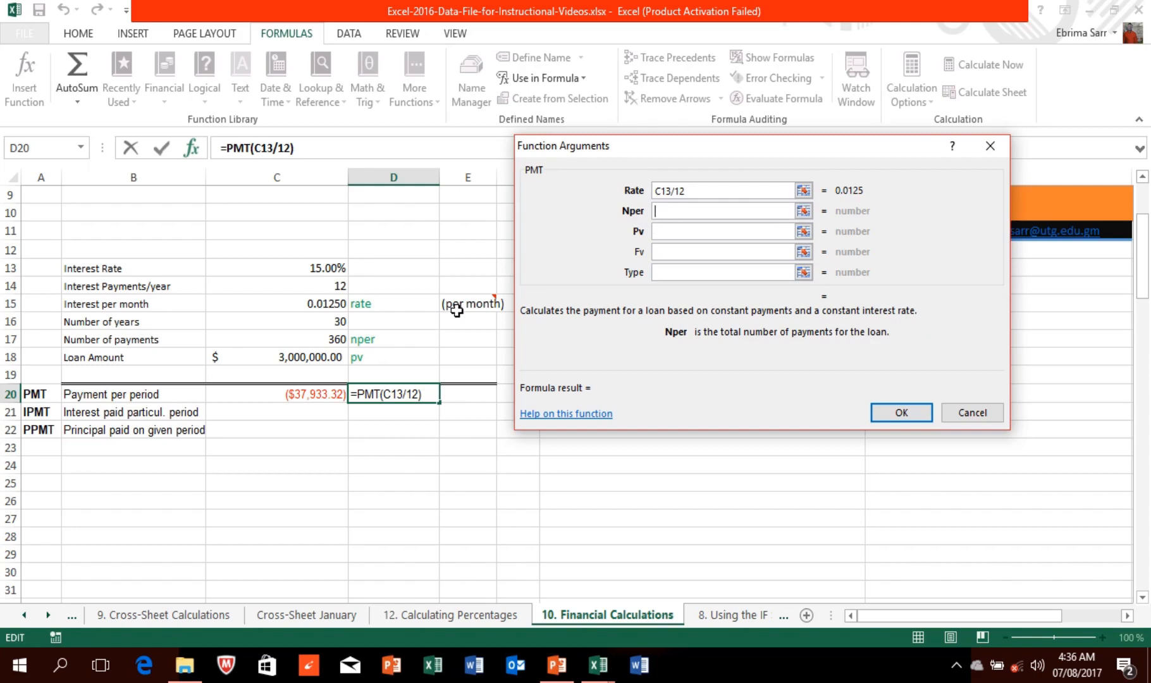
text(30)
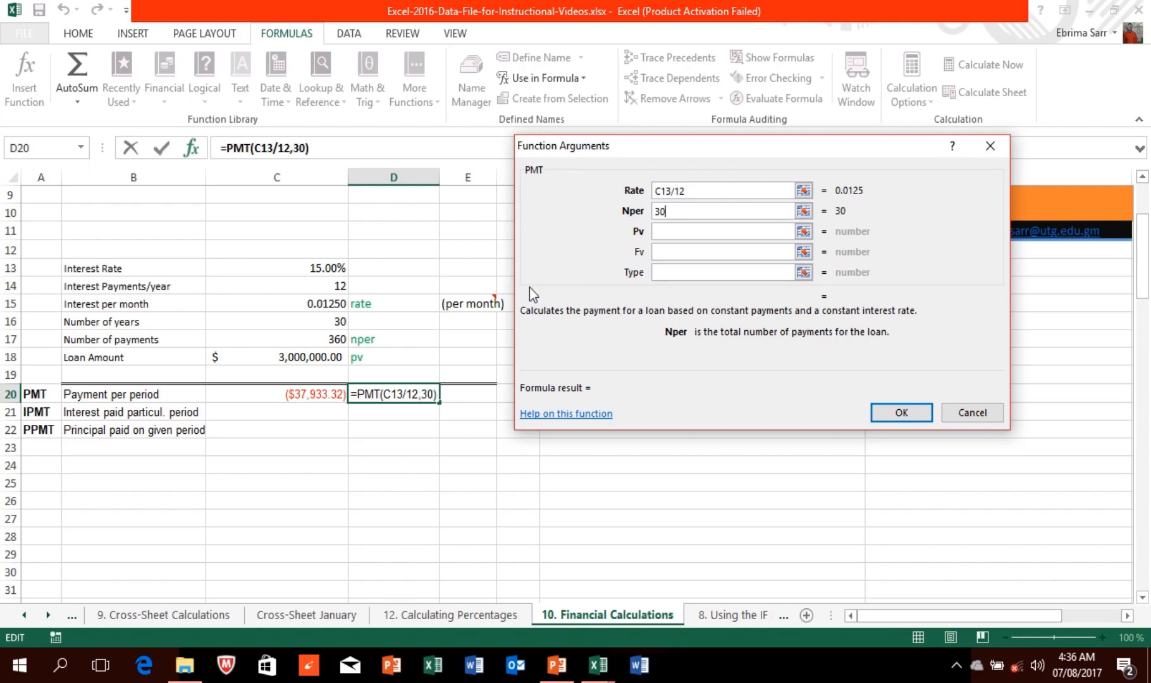
text(*)
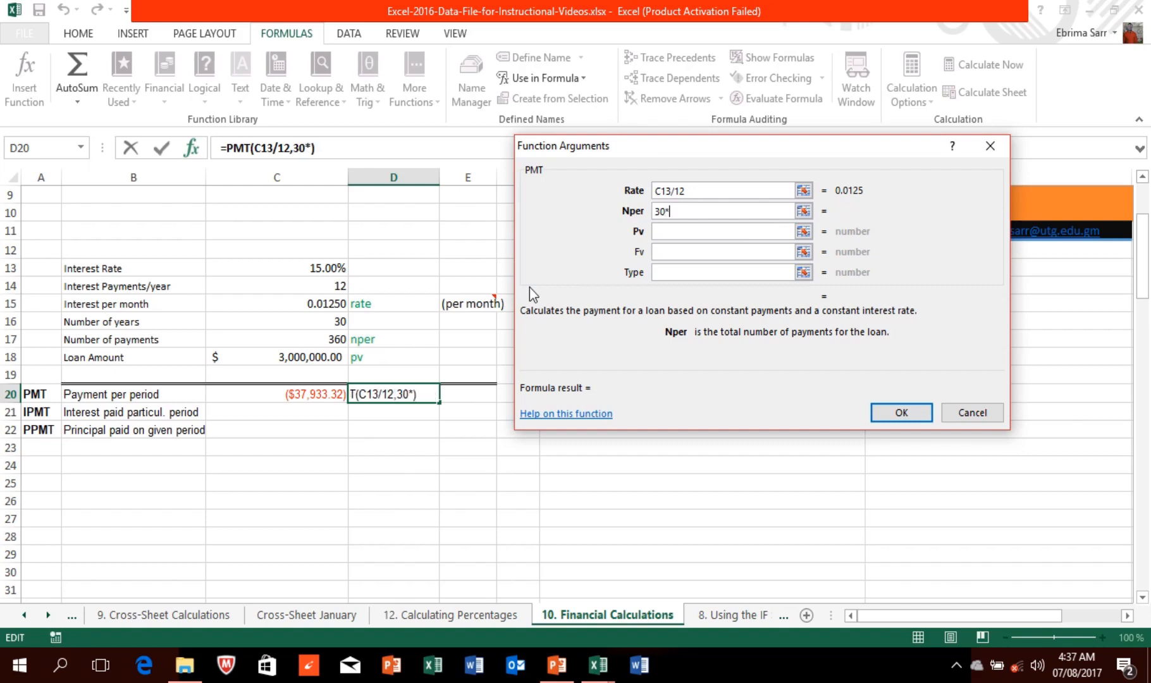
text(12)
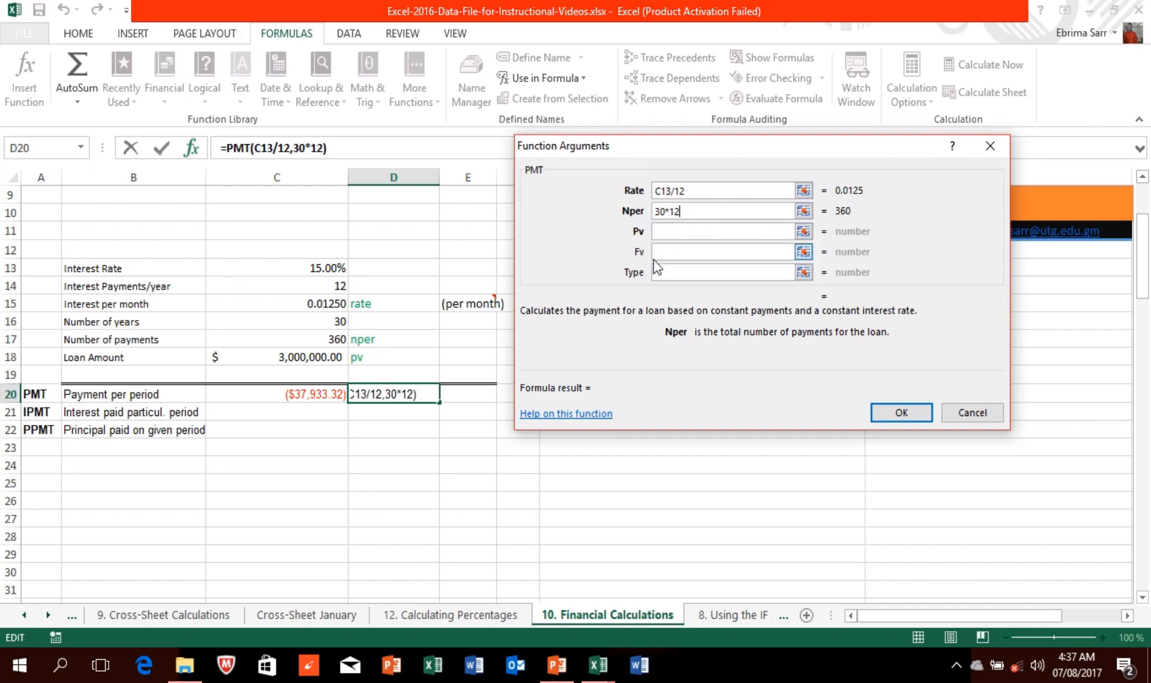
click(660, 232)
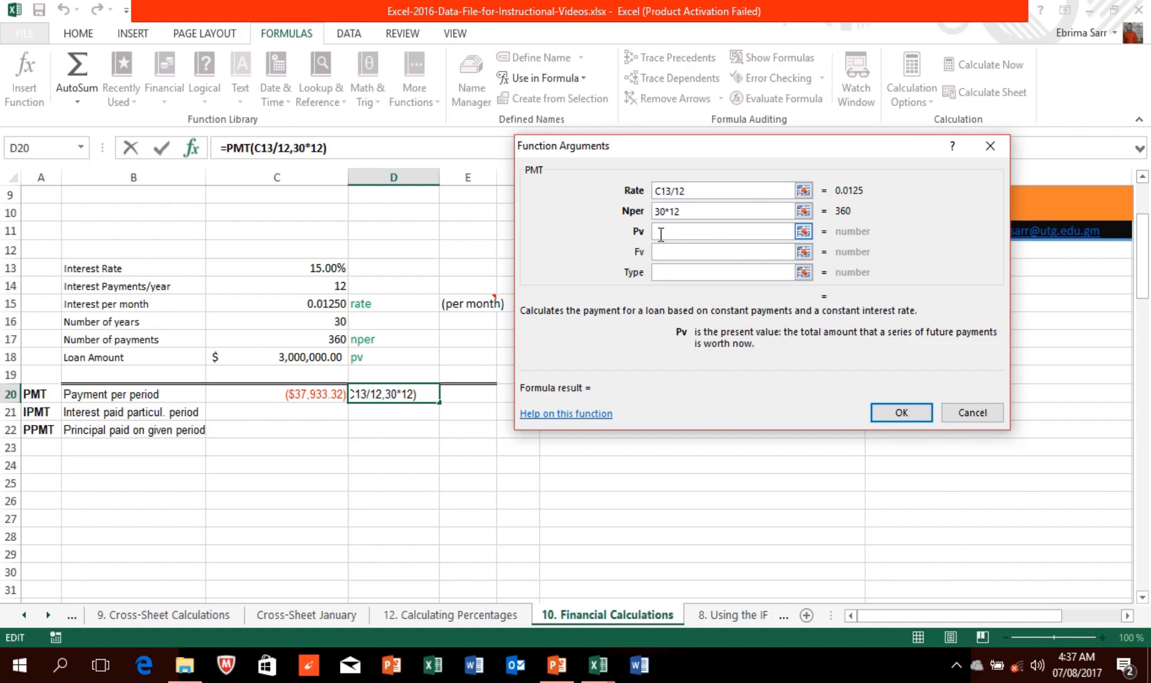
click(305, 357)
click(899, 412)
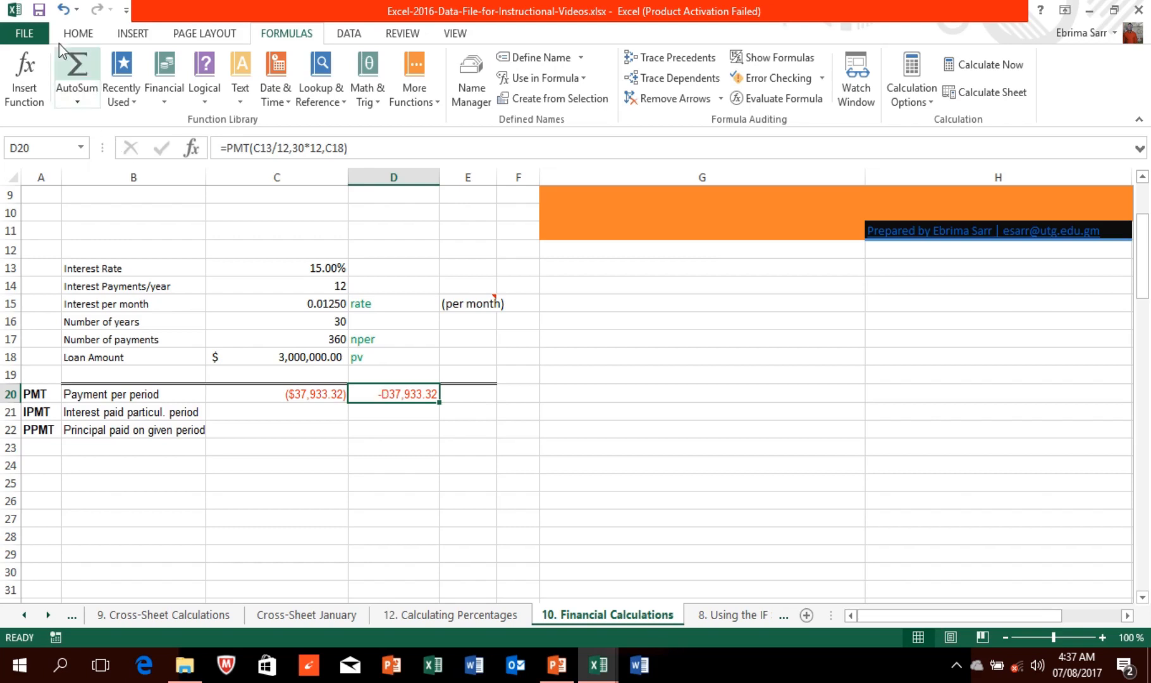
click(61, 10)
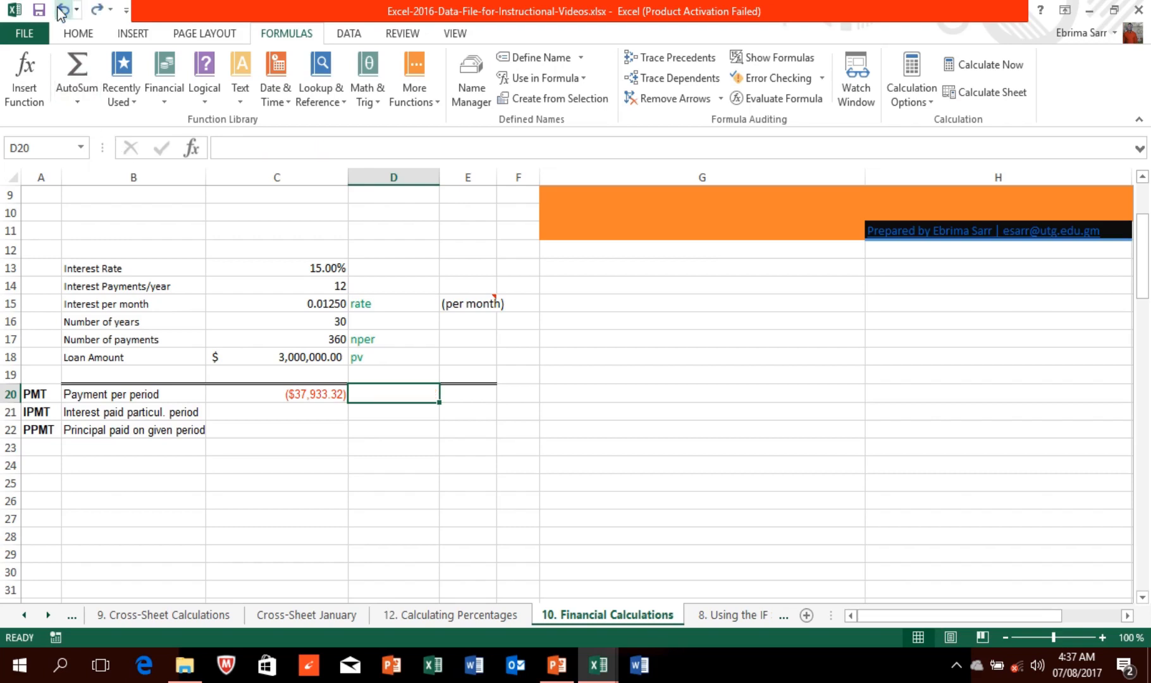
Step: Select C21 and choose IPMT from an 'ipmt' function search
click(288, 412)
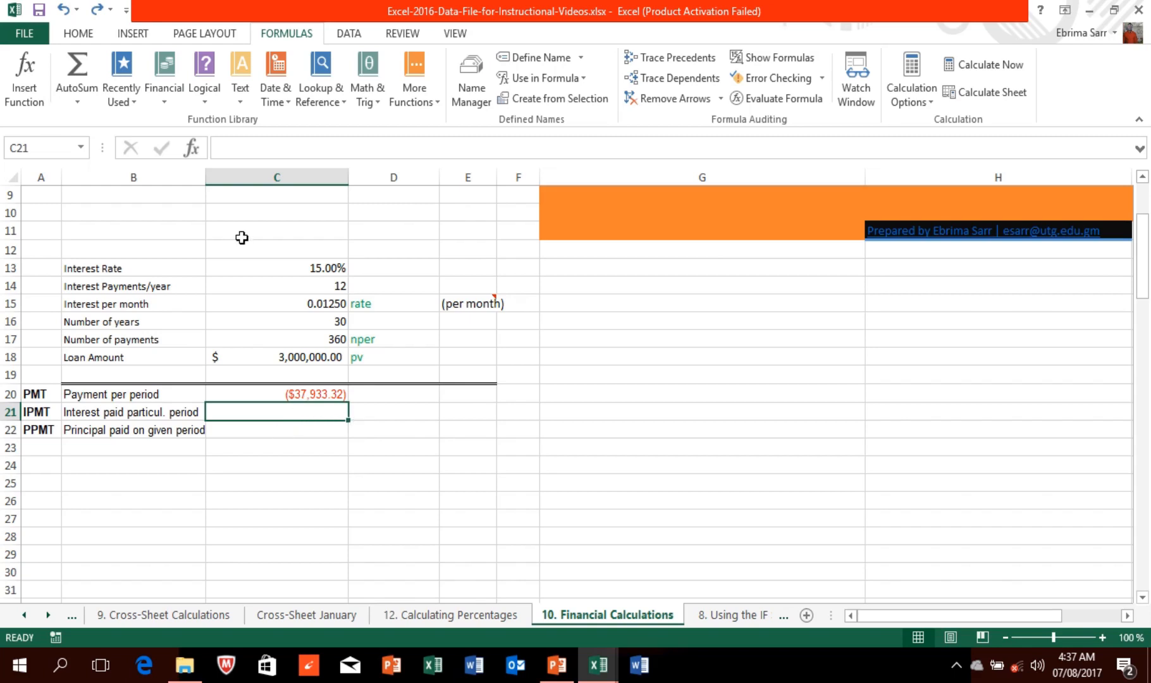
click(32, 94)
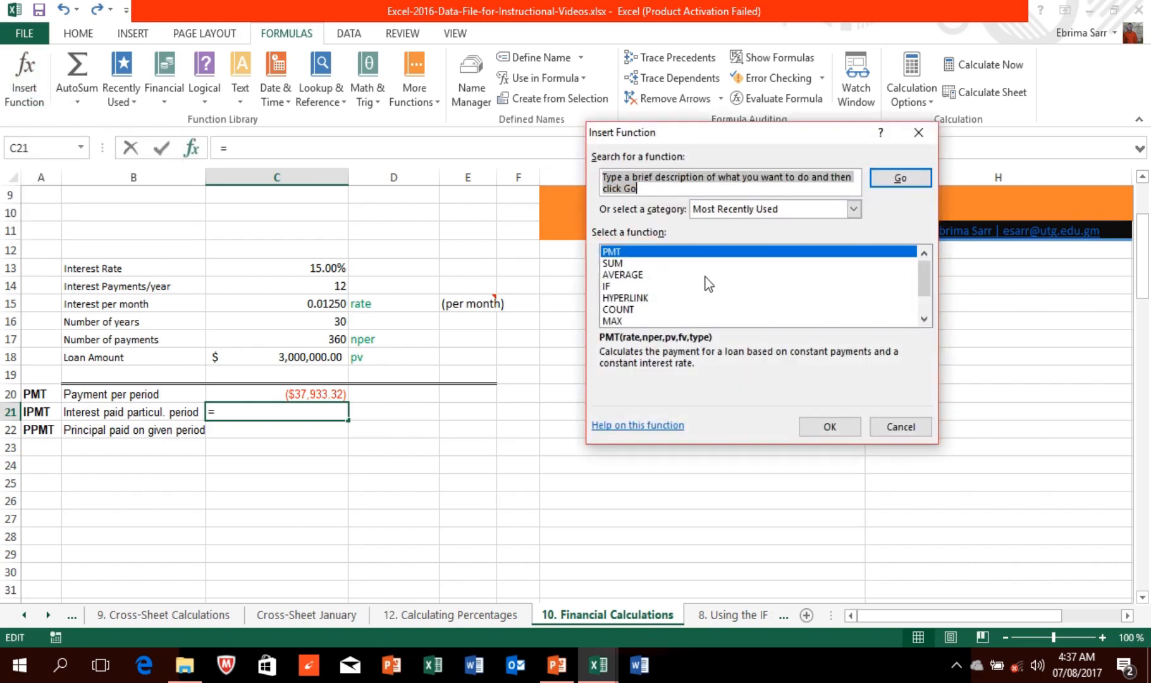
text(ip)
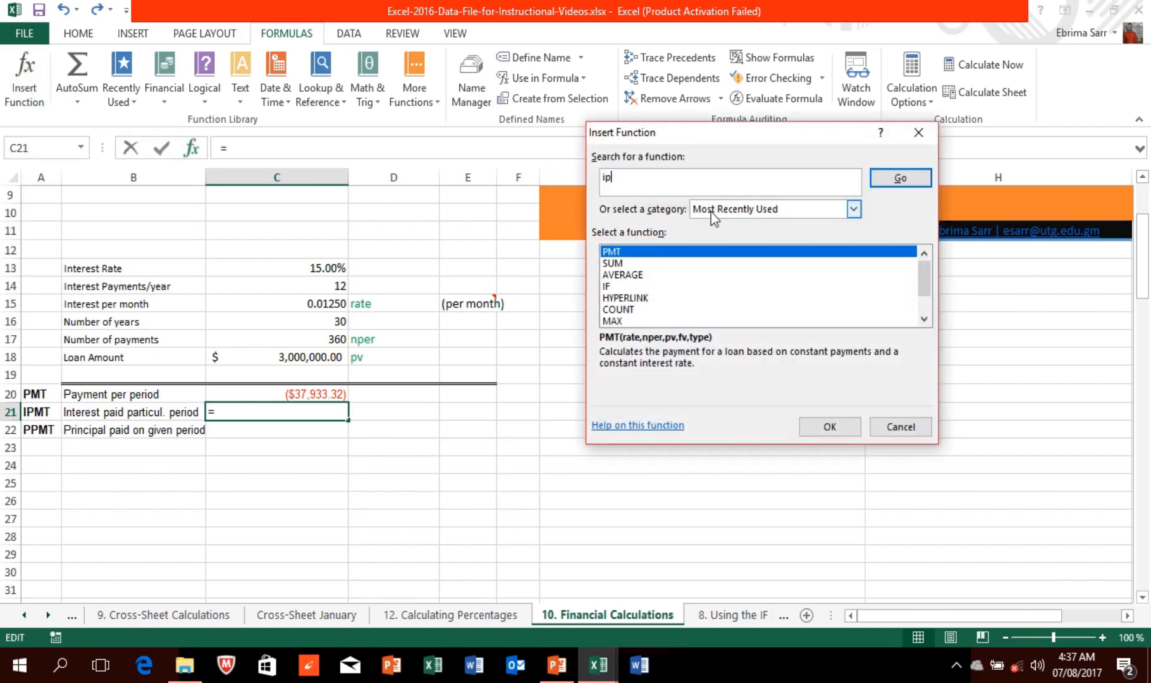
text(mt)
key(Return)
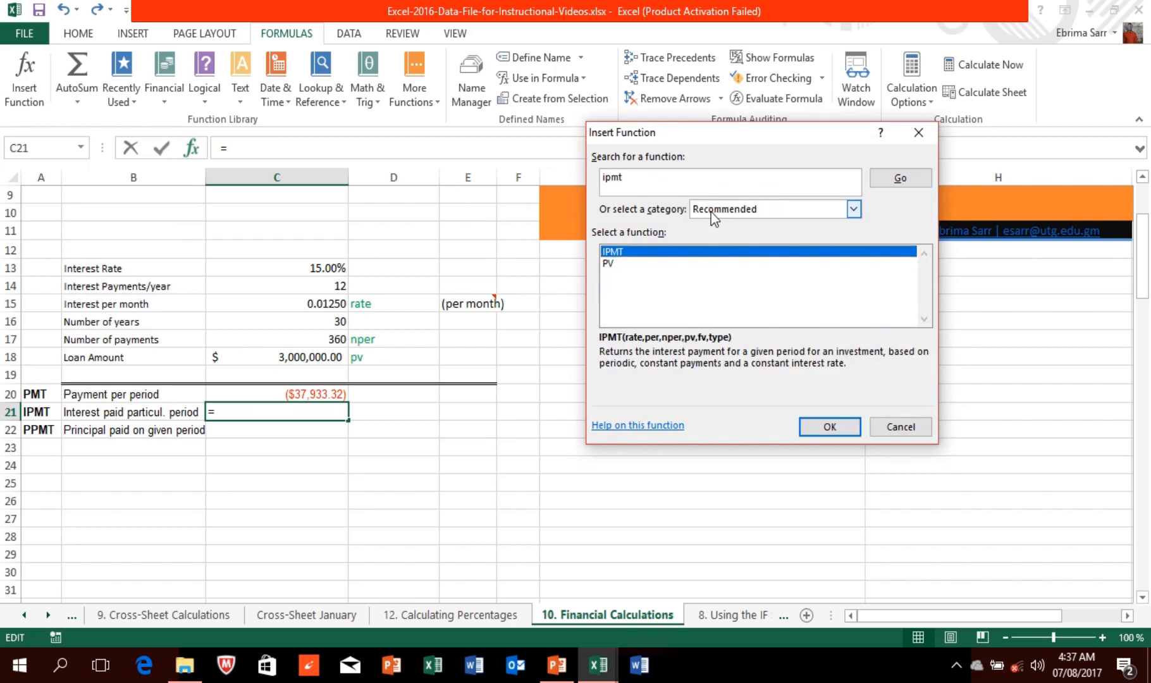
click(820, 429)
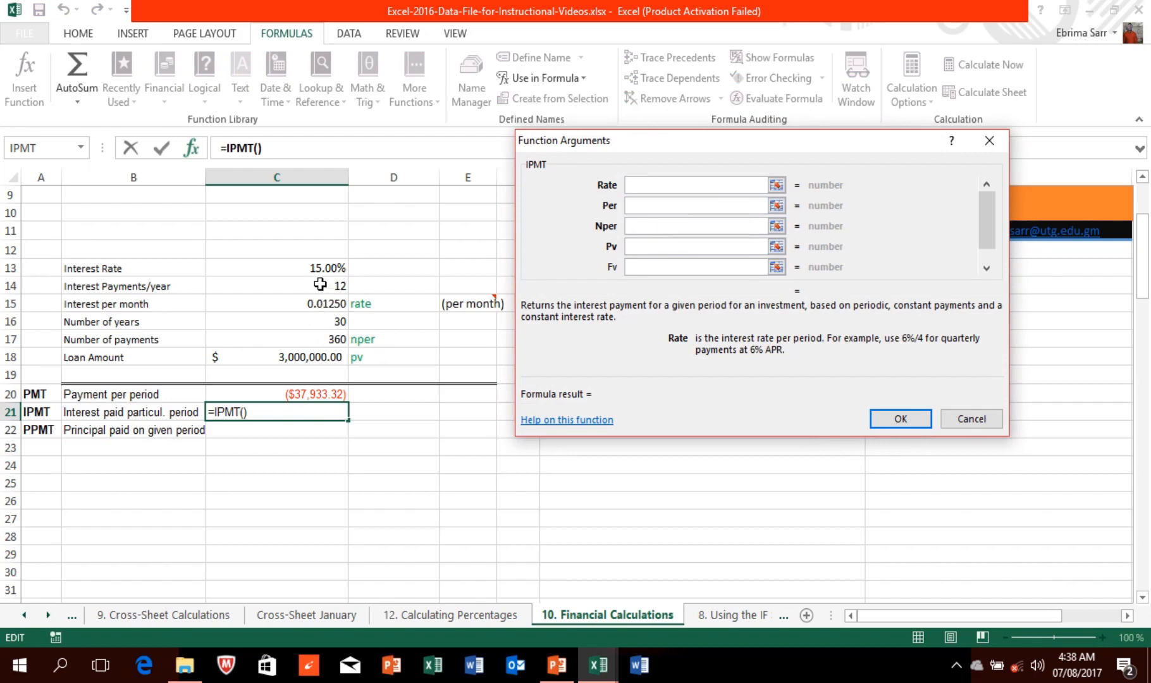
Step: Set IPMT arguments Rate C15, Per 1, Nper C17, Pv C18, previewing ($37,500.00)
click(328, 301)
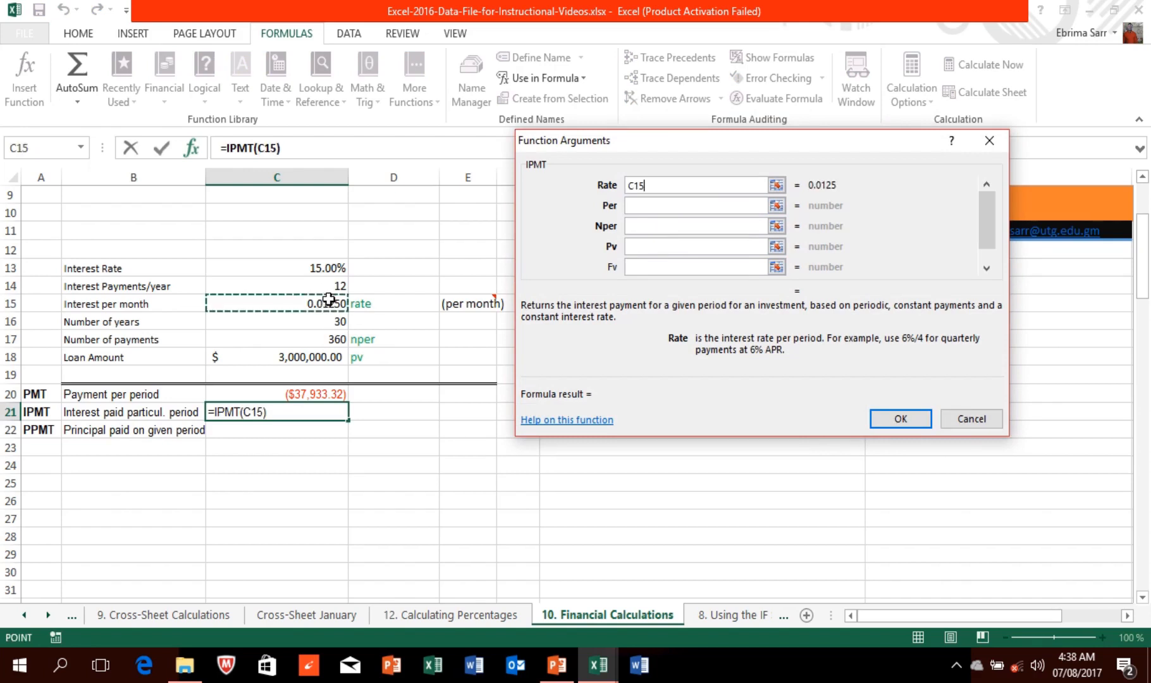
click(641, 203)
click(643, 204)
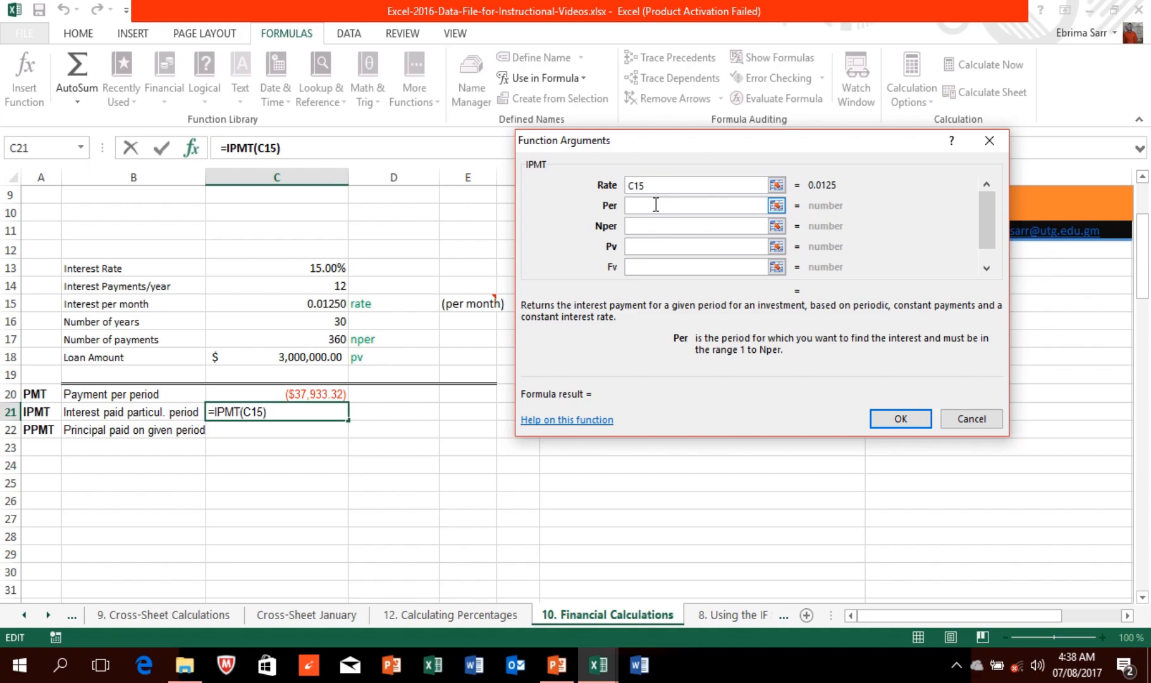
text(1)
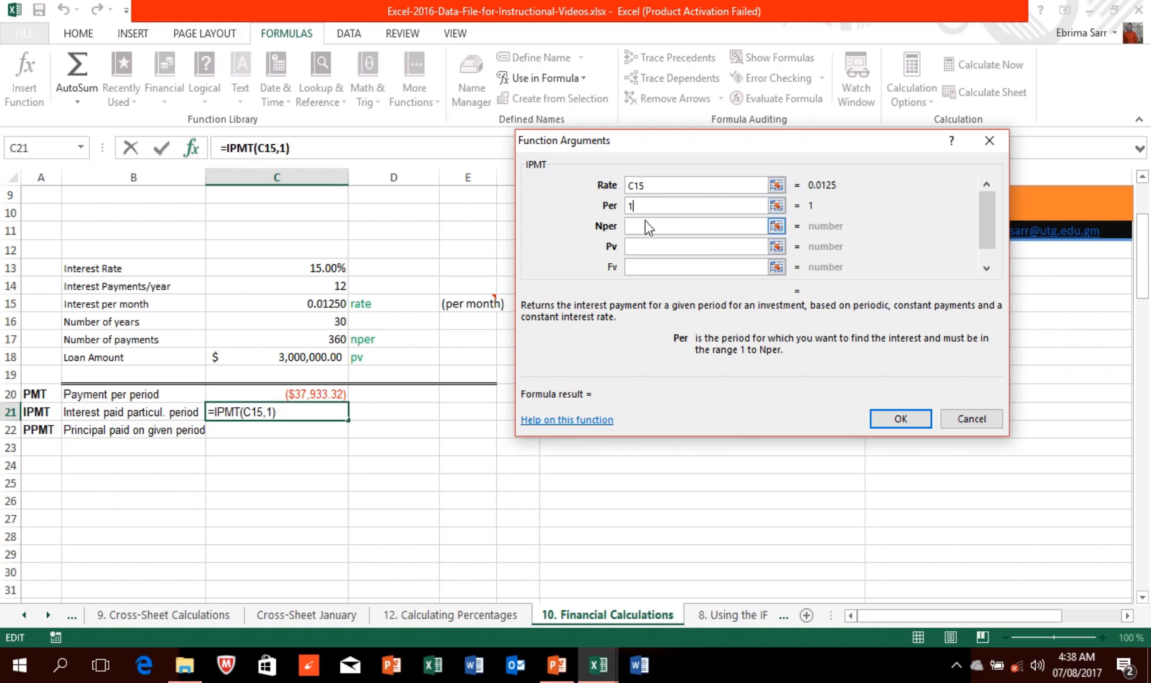
click(648, 226)
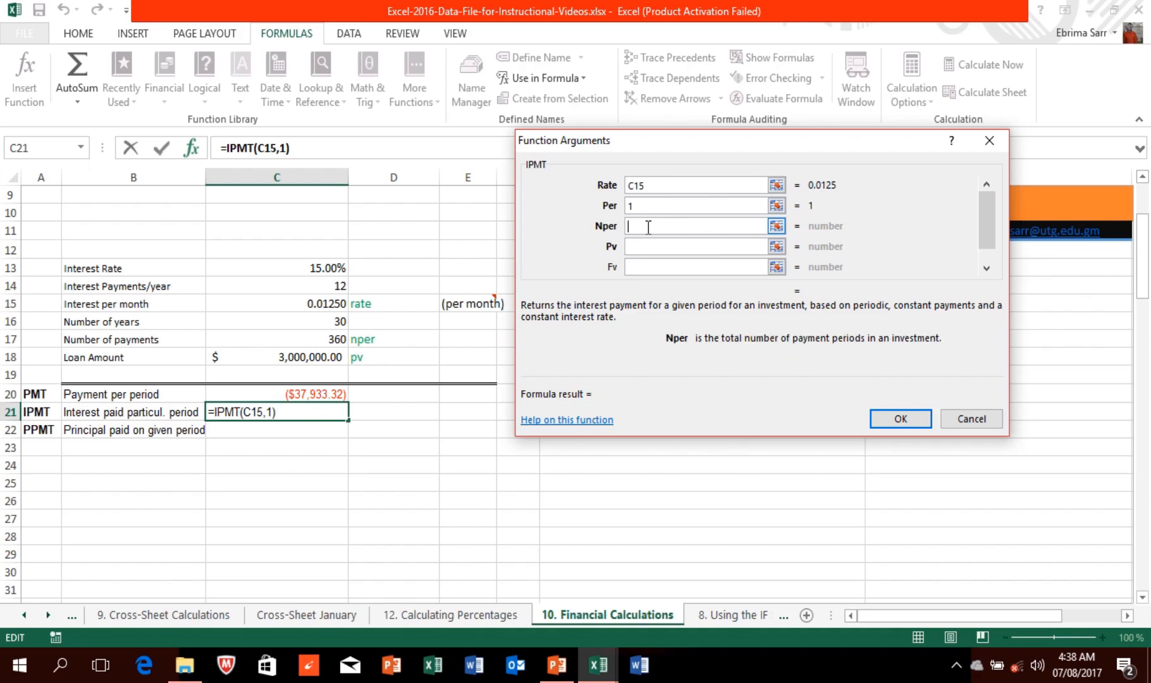
click(334, 342)
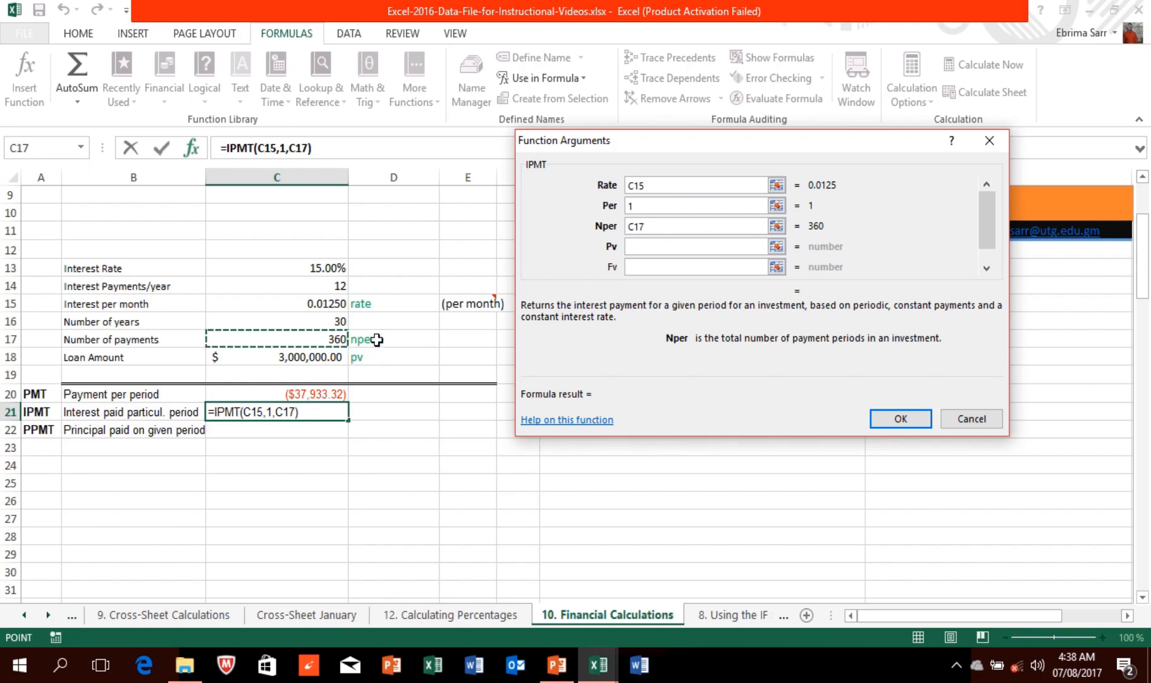
click(663, 247)
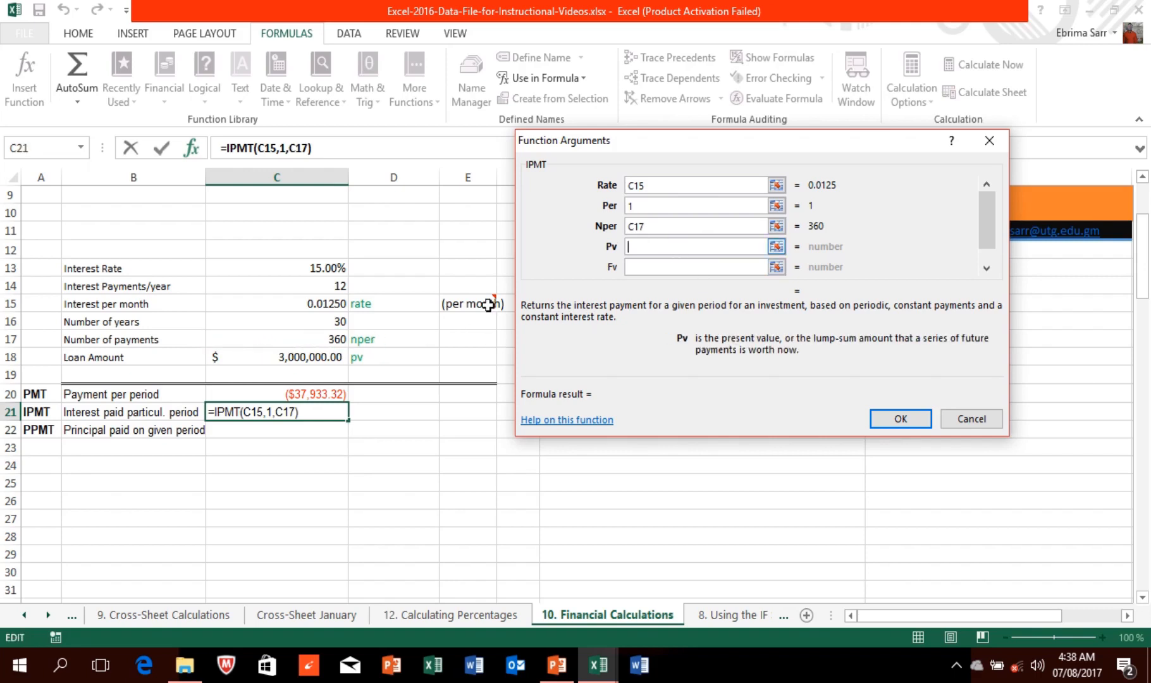
click(346, 359)
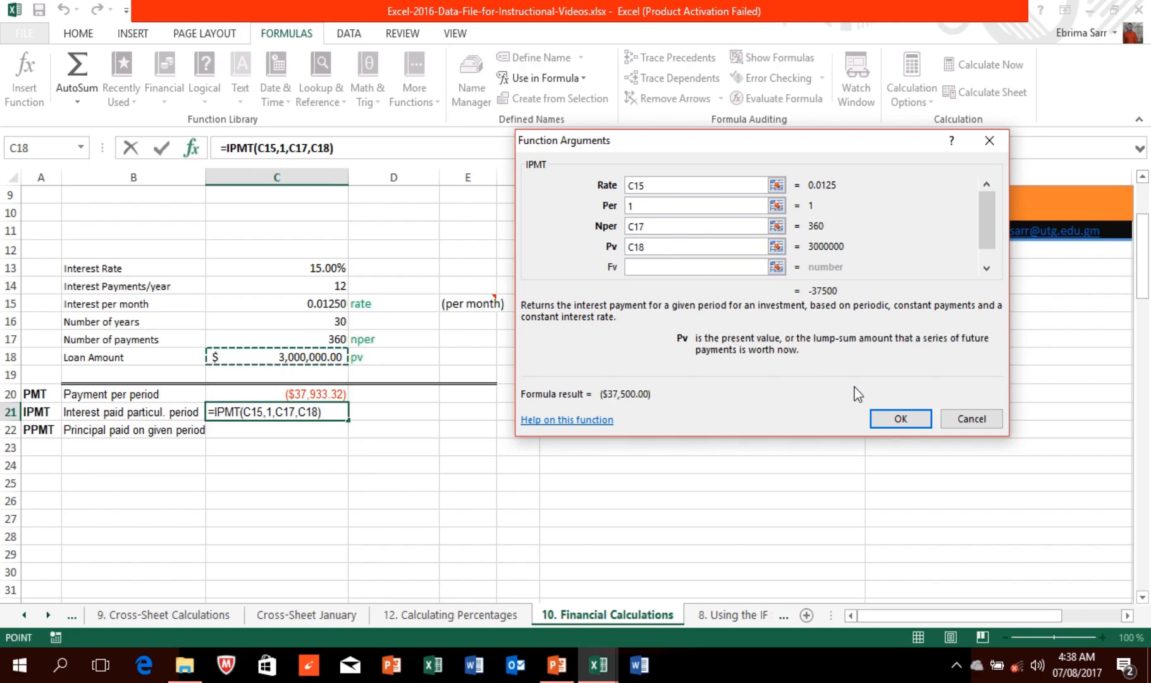
Step: Confirm the IPMT formula in C21, then change its period argument to 2
click(918, 423)
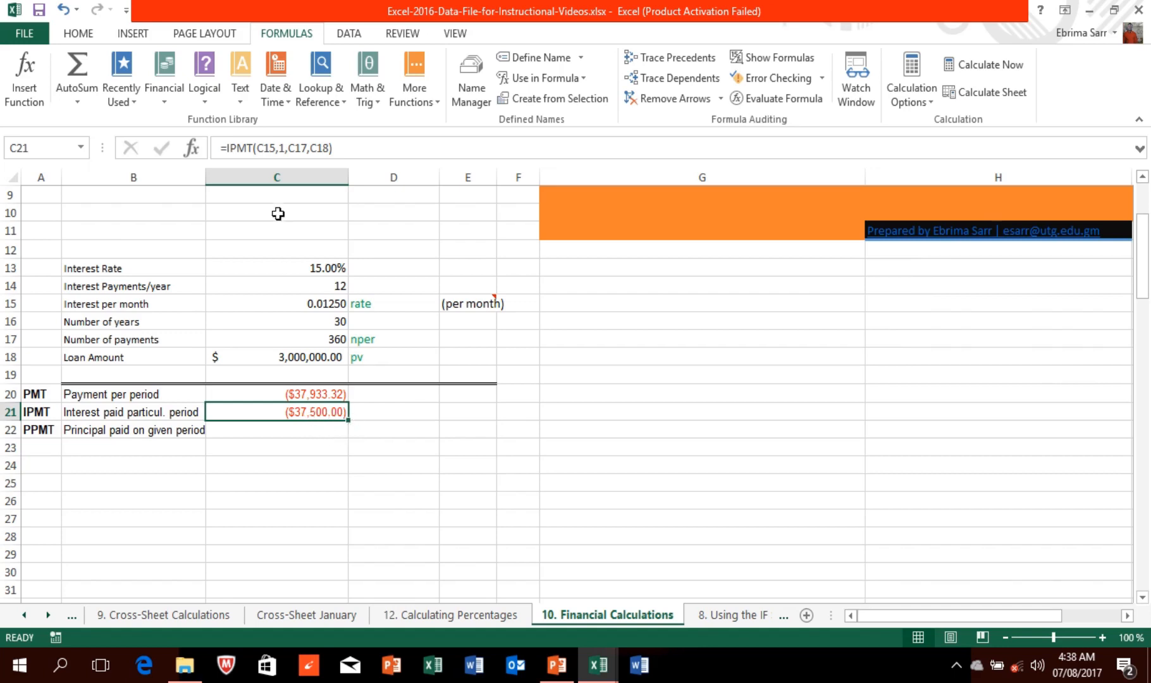
click(284, 147)
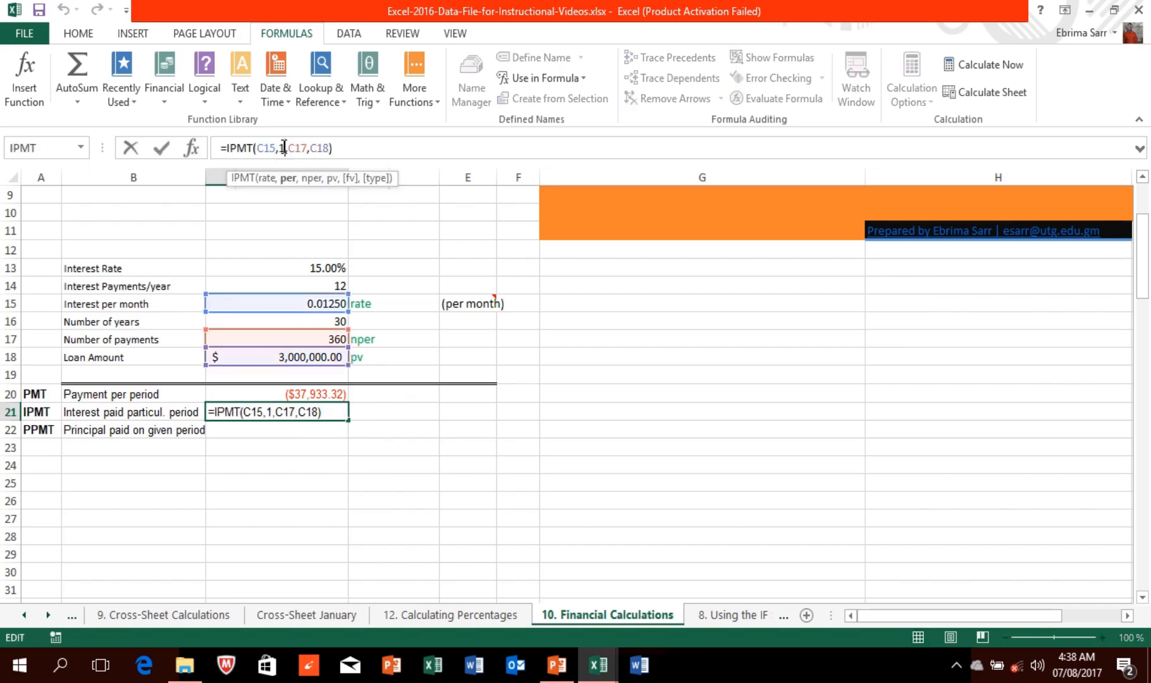
key(BackSpace)
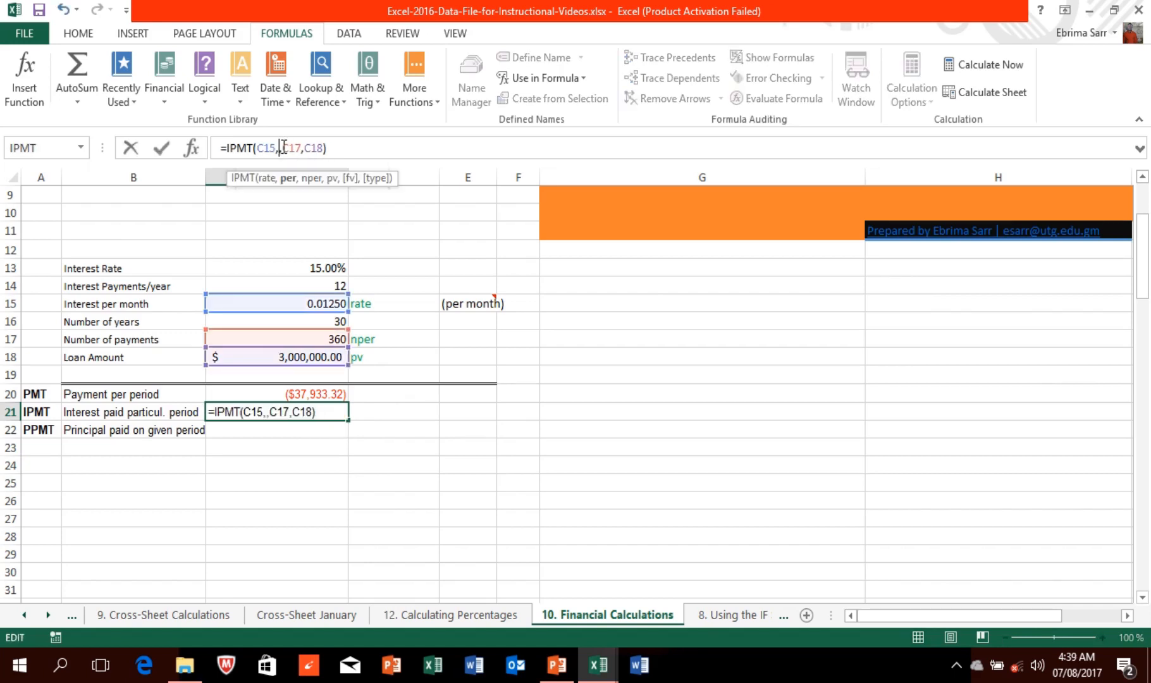
text(2)
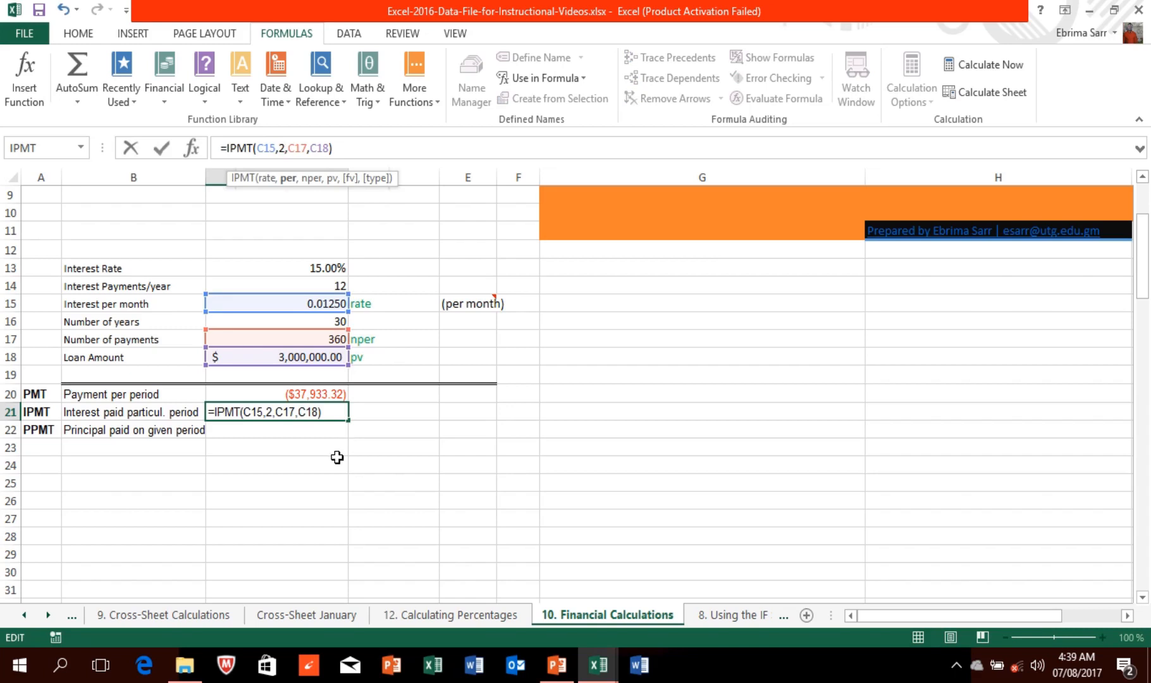
key(Return)
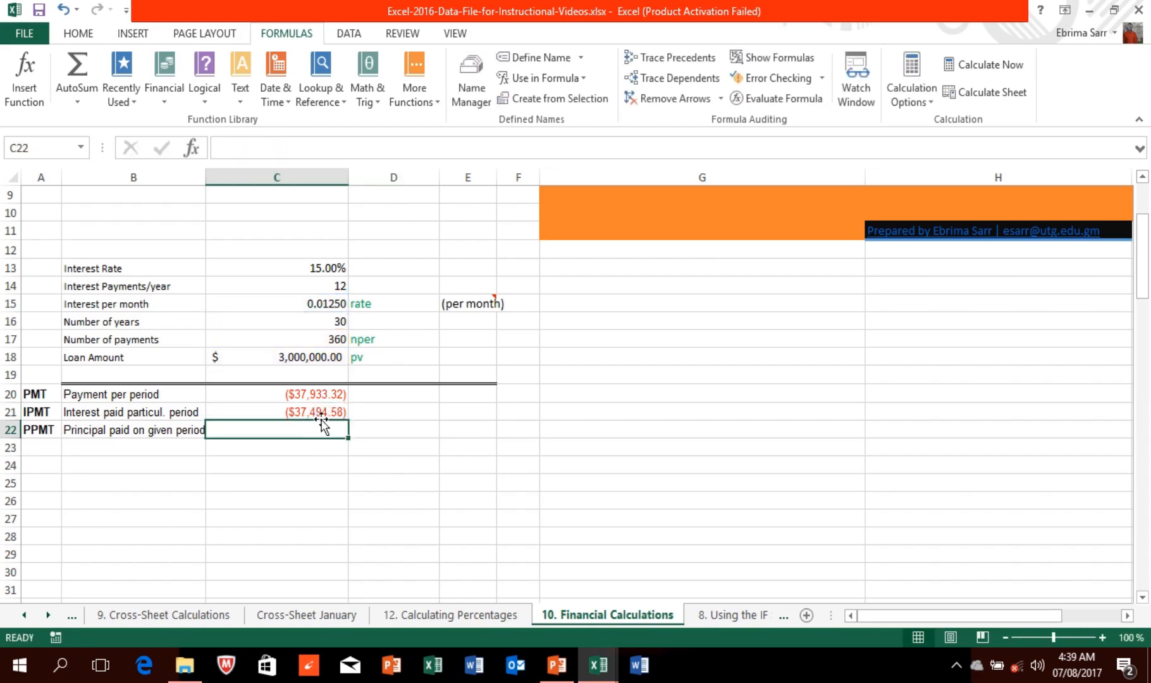
click(320, 411)
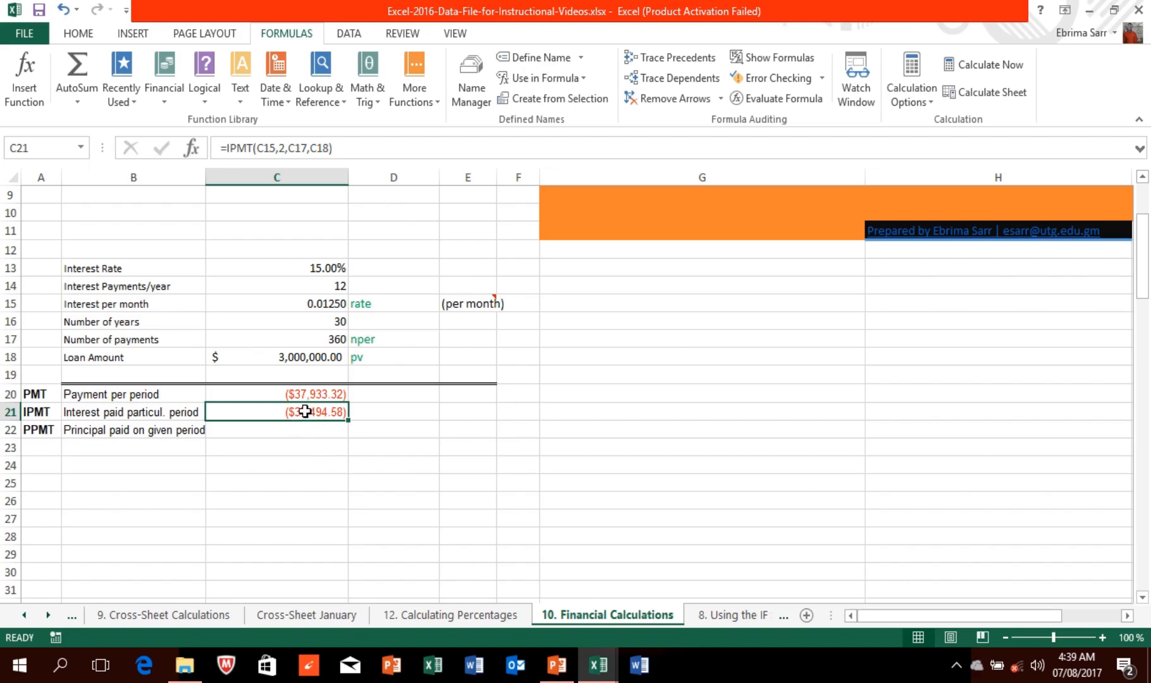
Step: Change the C21 period argument to 359, giving ($930.84) interest
click(284, 150)
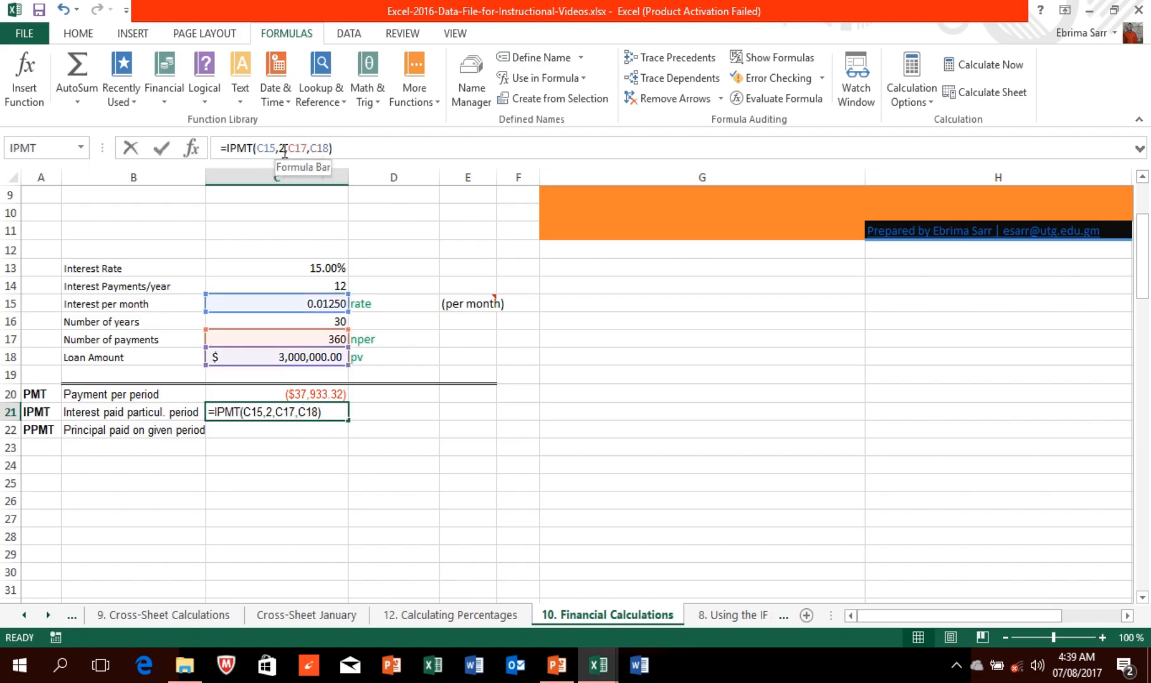
key(BackSpace)
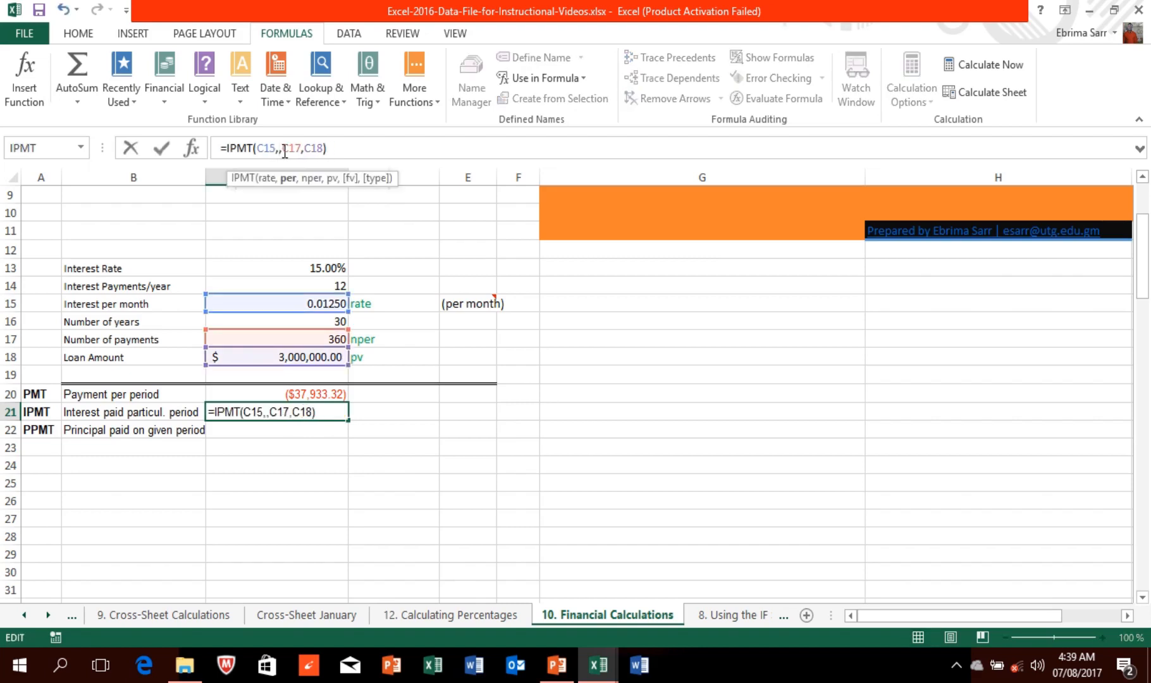
text(3)
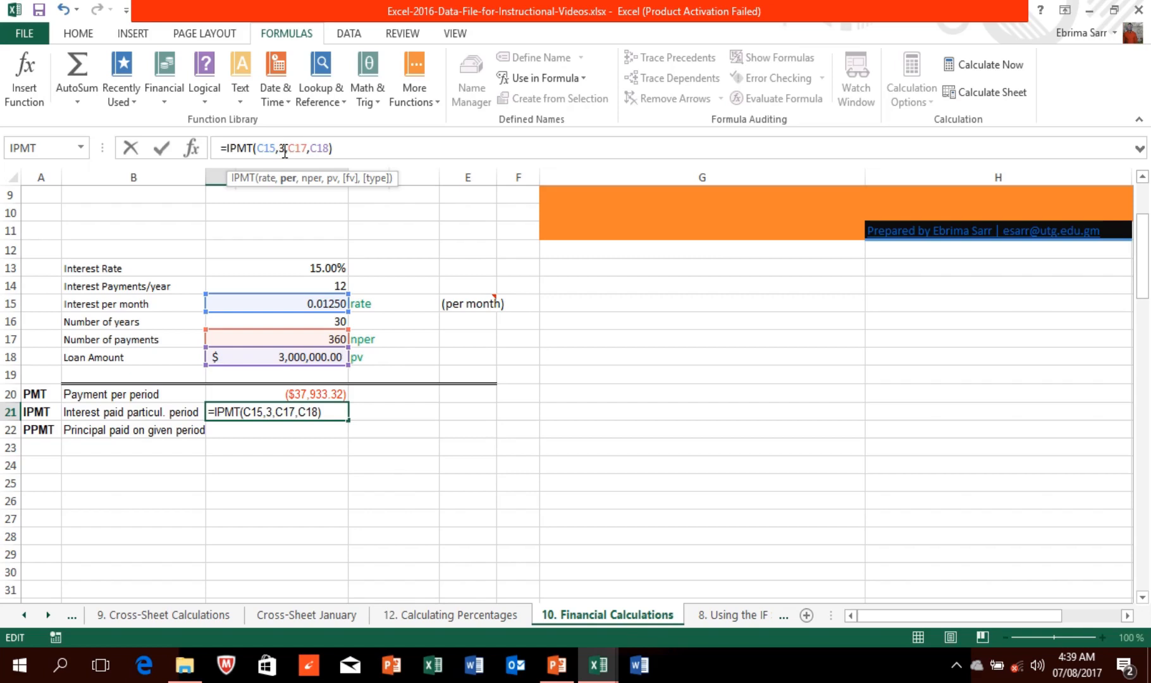
text(59)
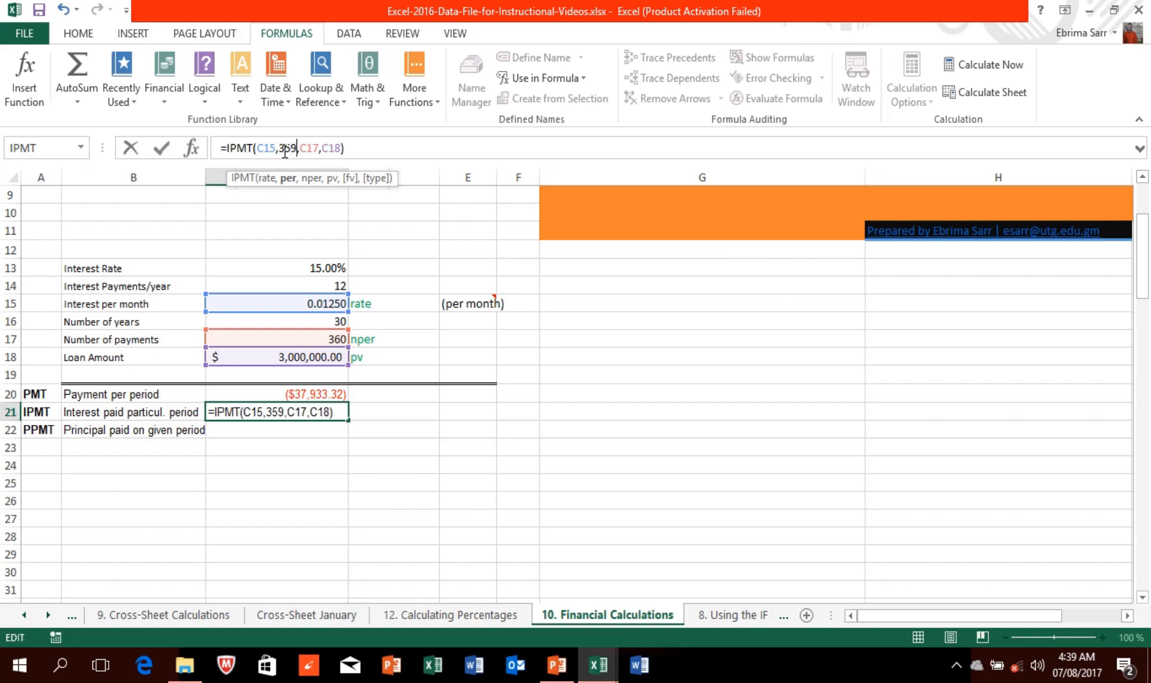
key(Return)
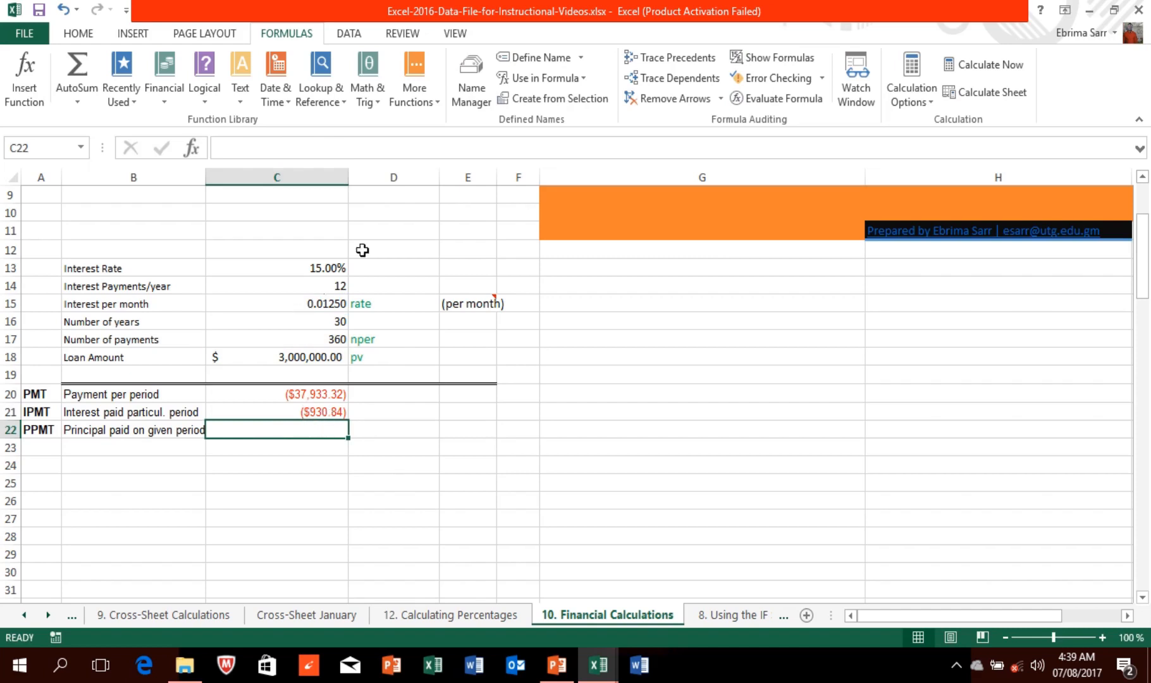
click(316, 268)
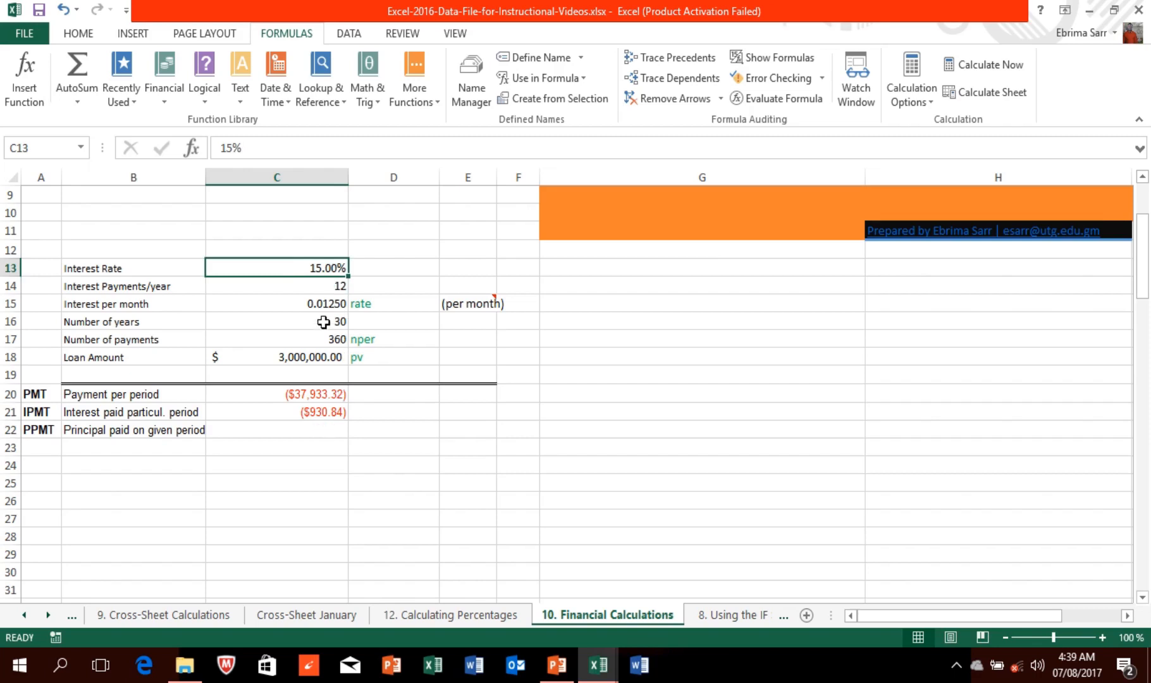
click(310, 432)
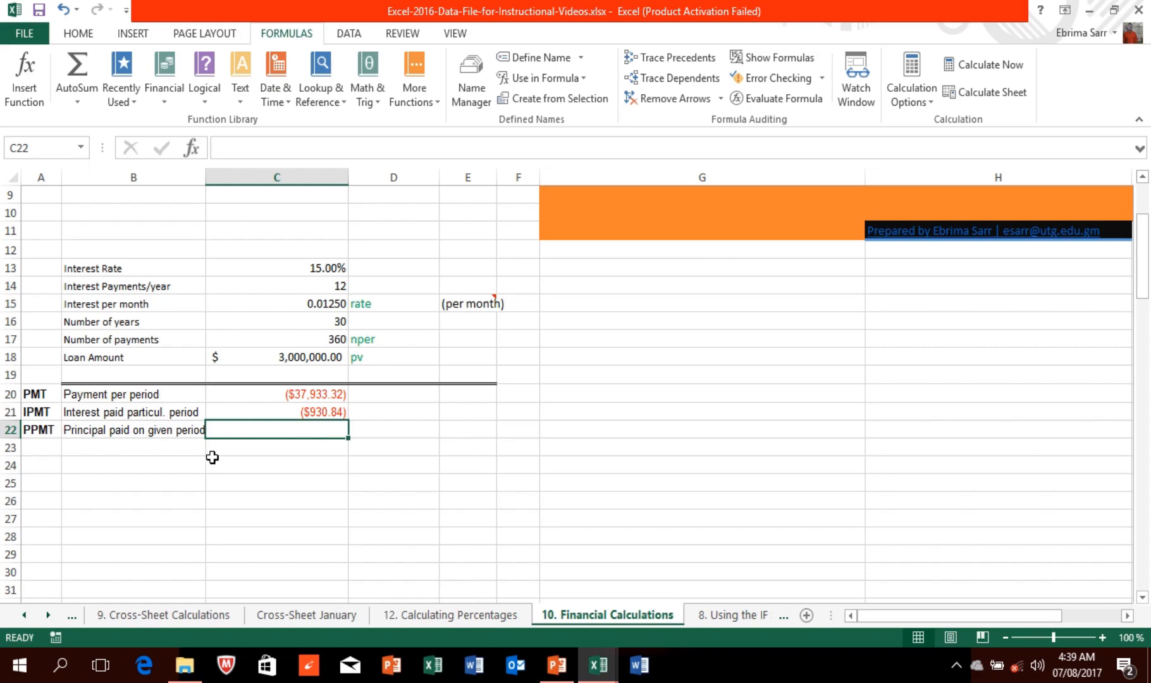
Step: Restore period 1 in C21 so it shows ($37,500.00)
click(315, 412)
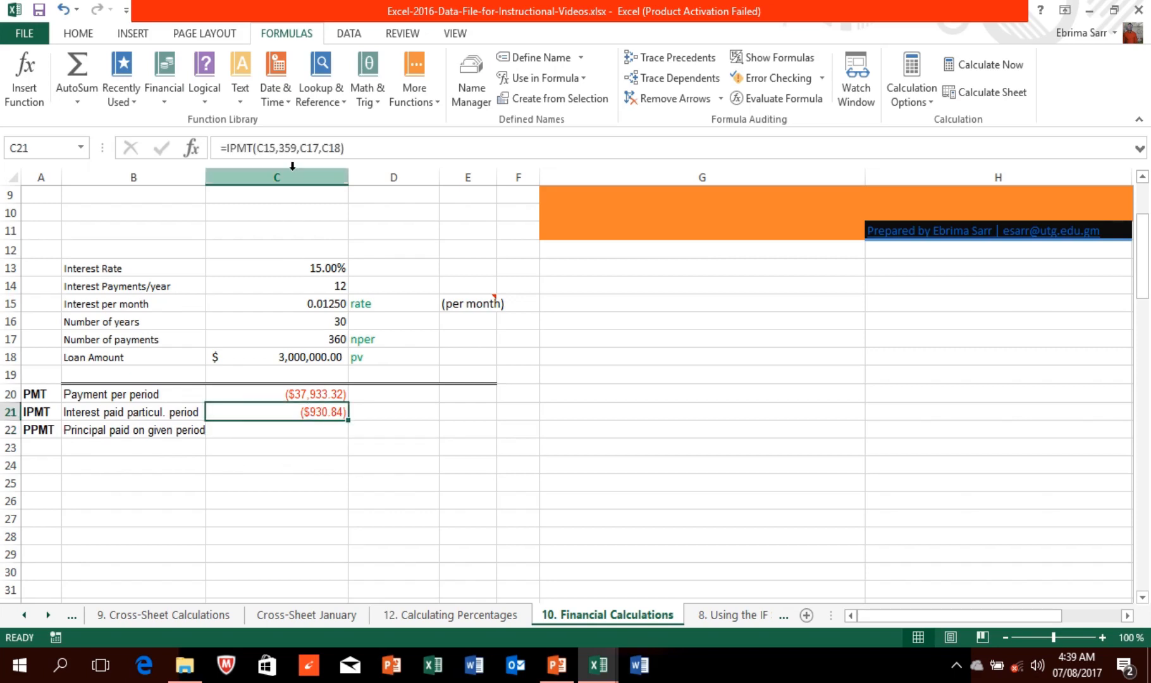
click(297, 148)
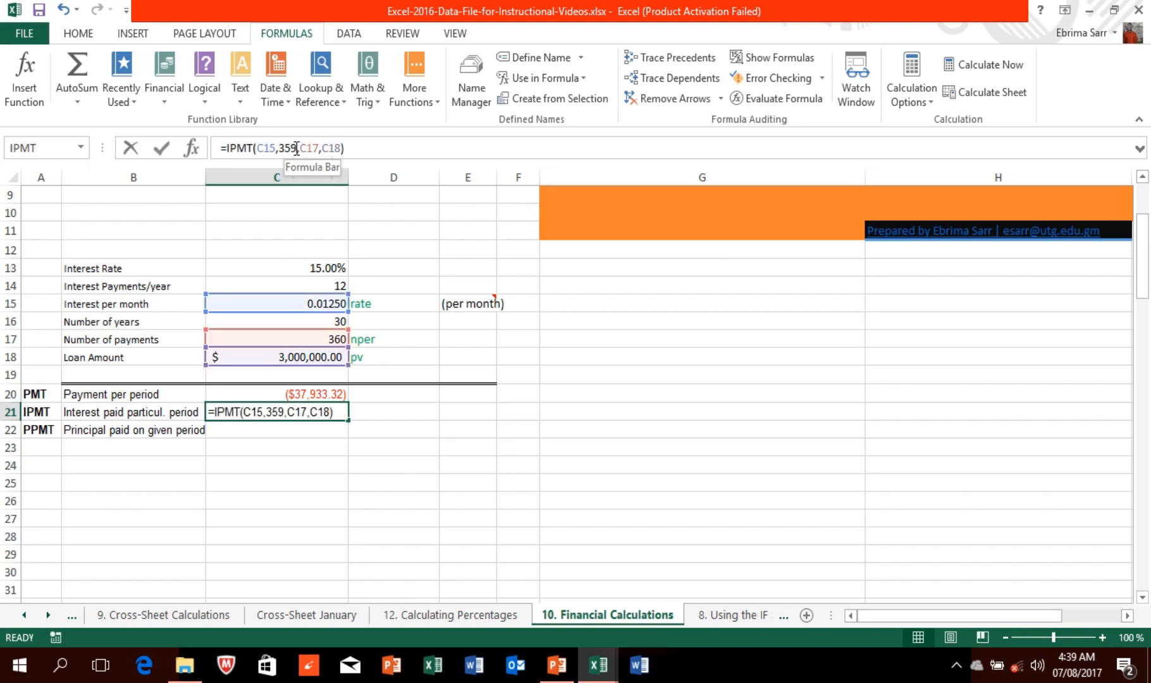
key(BackSpace)
key(BackSpace)
key(BackSpace)
text(1)
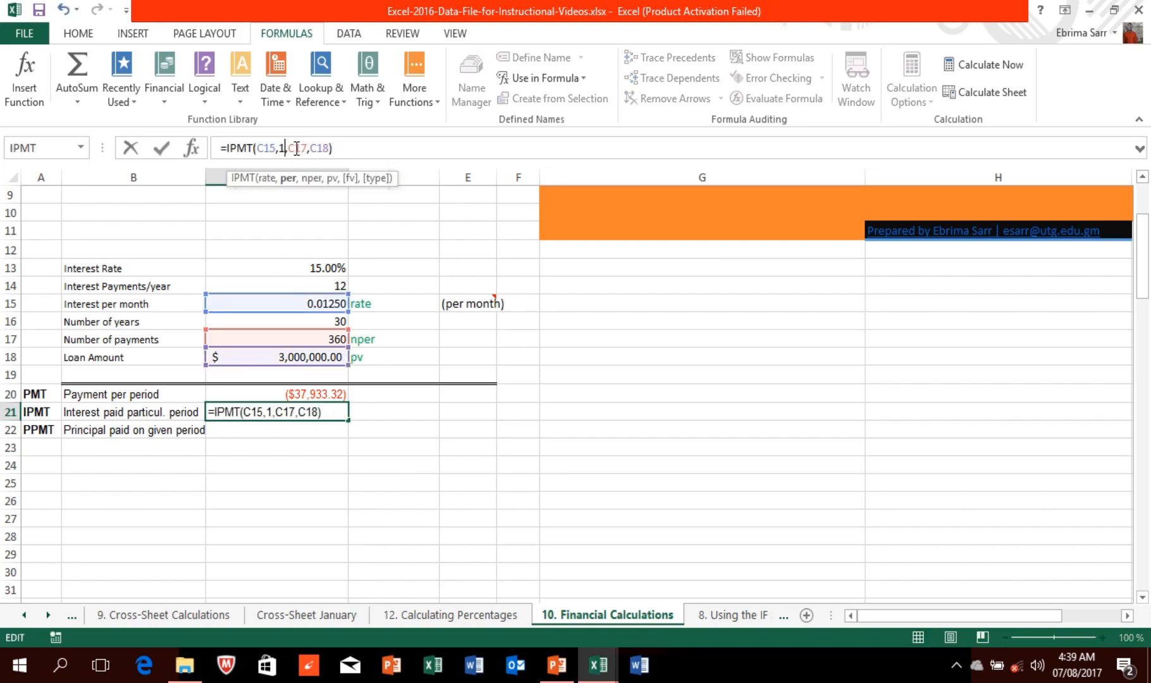
key(Return)
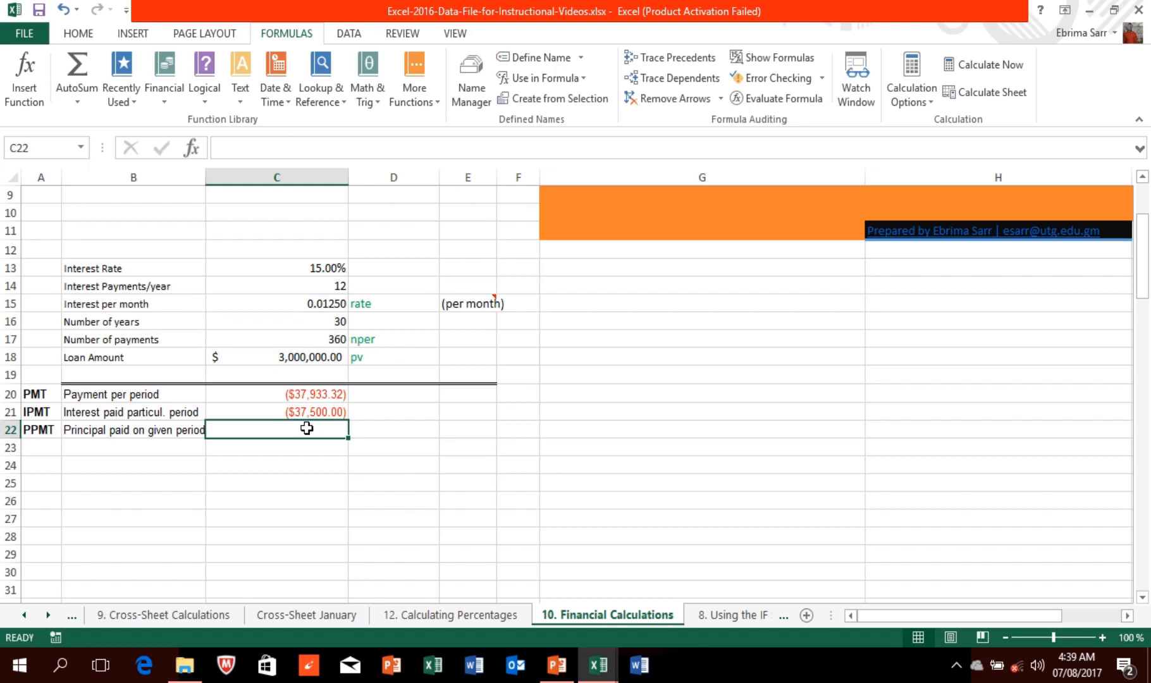
Step: Search Insert Function and choose PPMT for cell C22
click(31, 93)
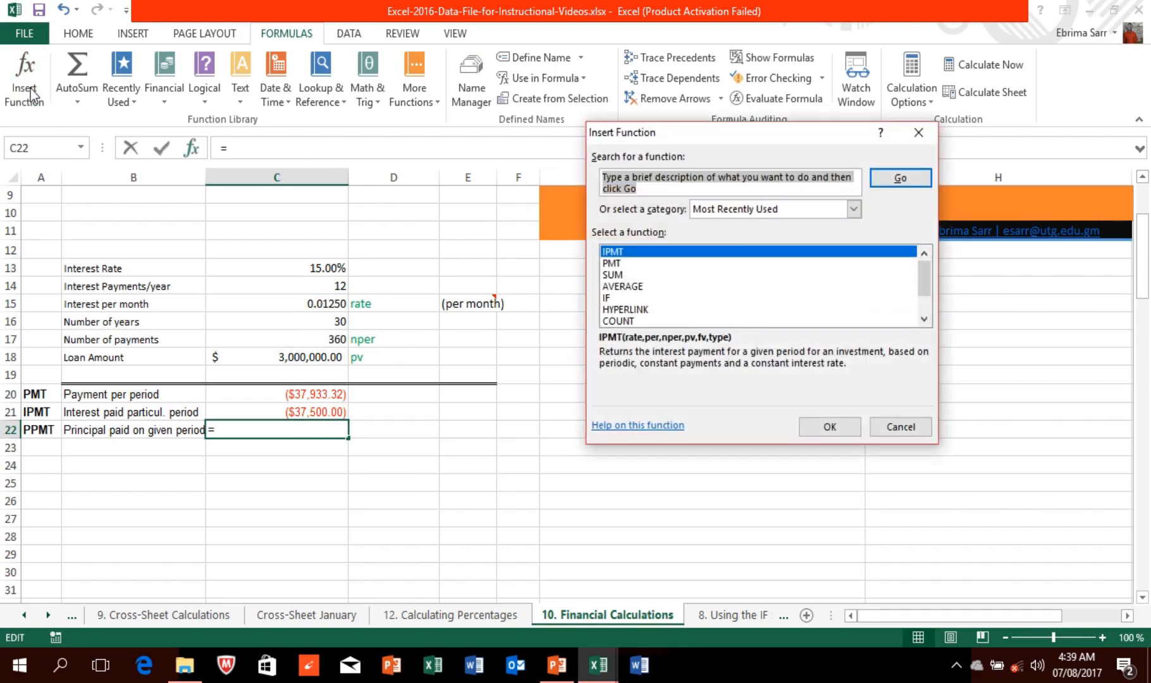
text(ppmt)
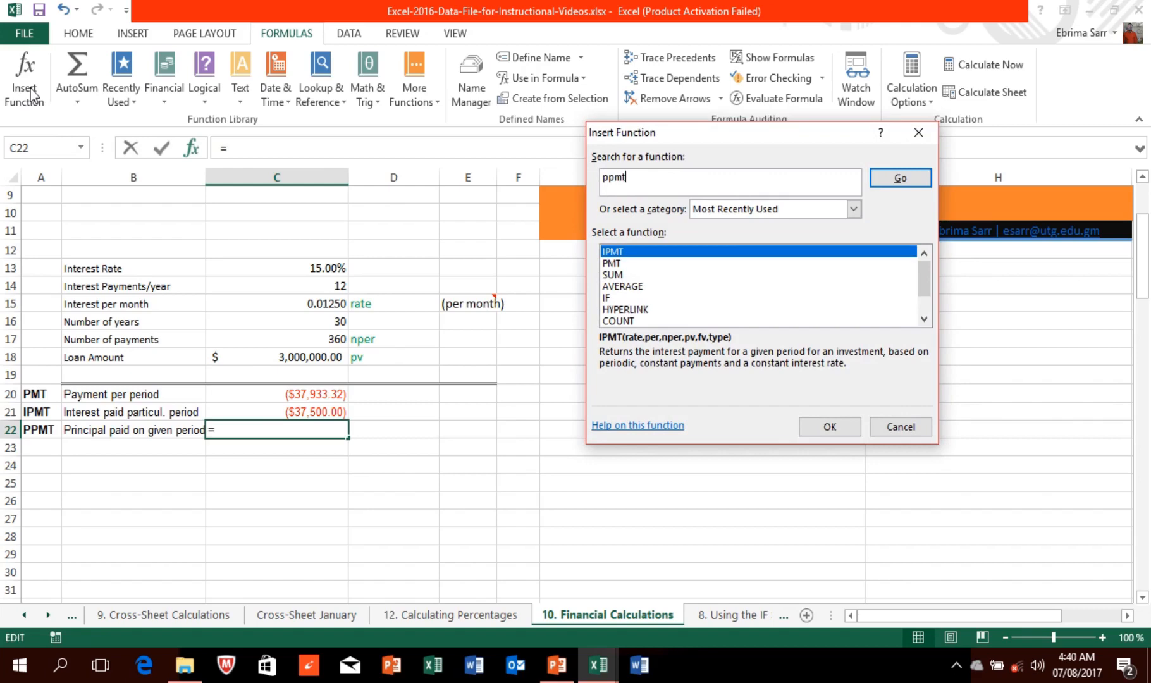
key(Return)
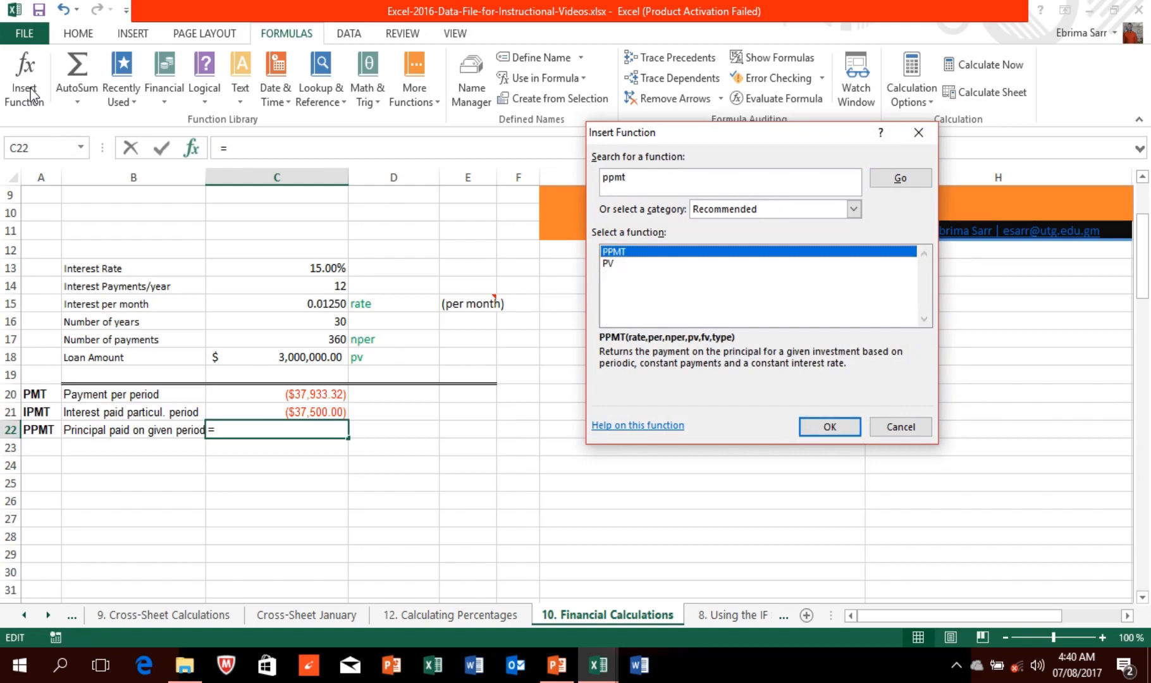
click(824, 427)
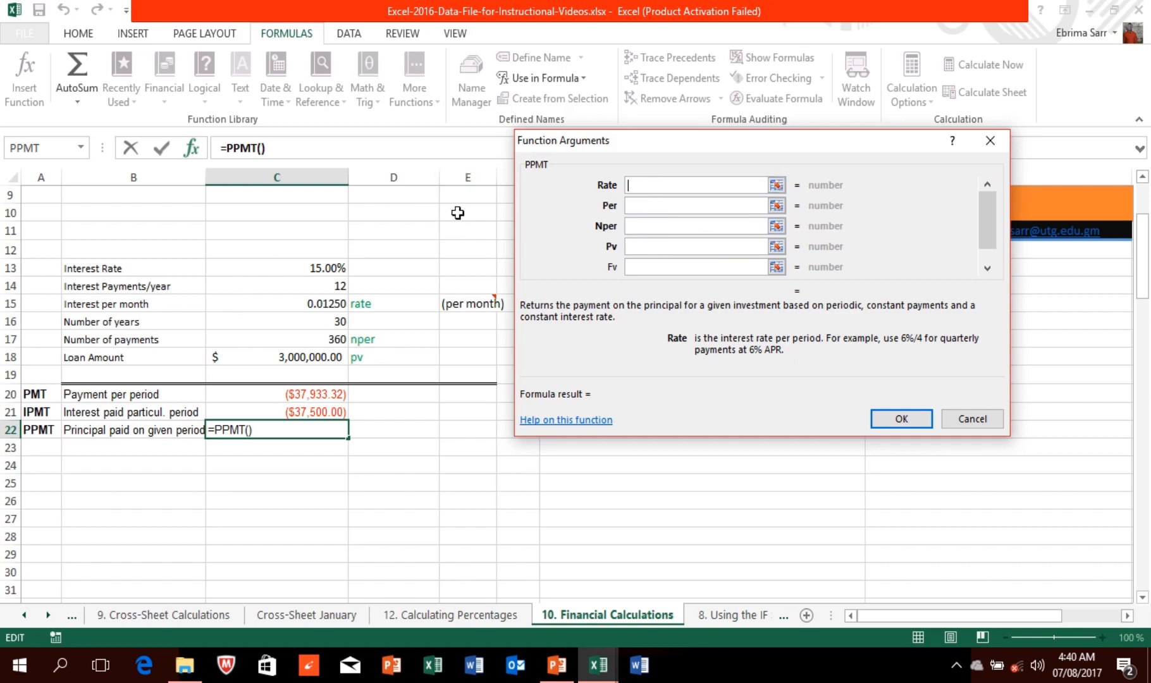
Step: Set PPMT arguments Rate C15, Per 1, Nper C17, Pv C18, giving ($433.32)
click(335, 304)
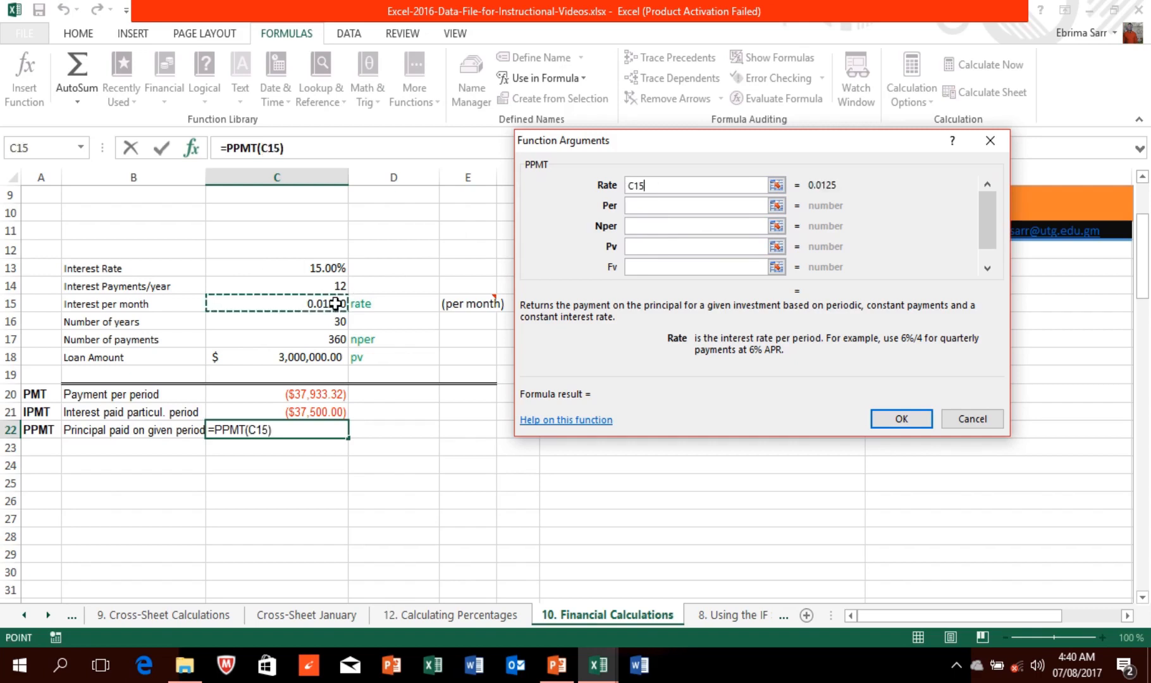
click(653, 205)
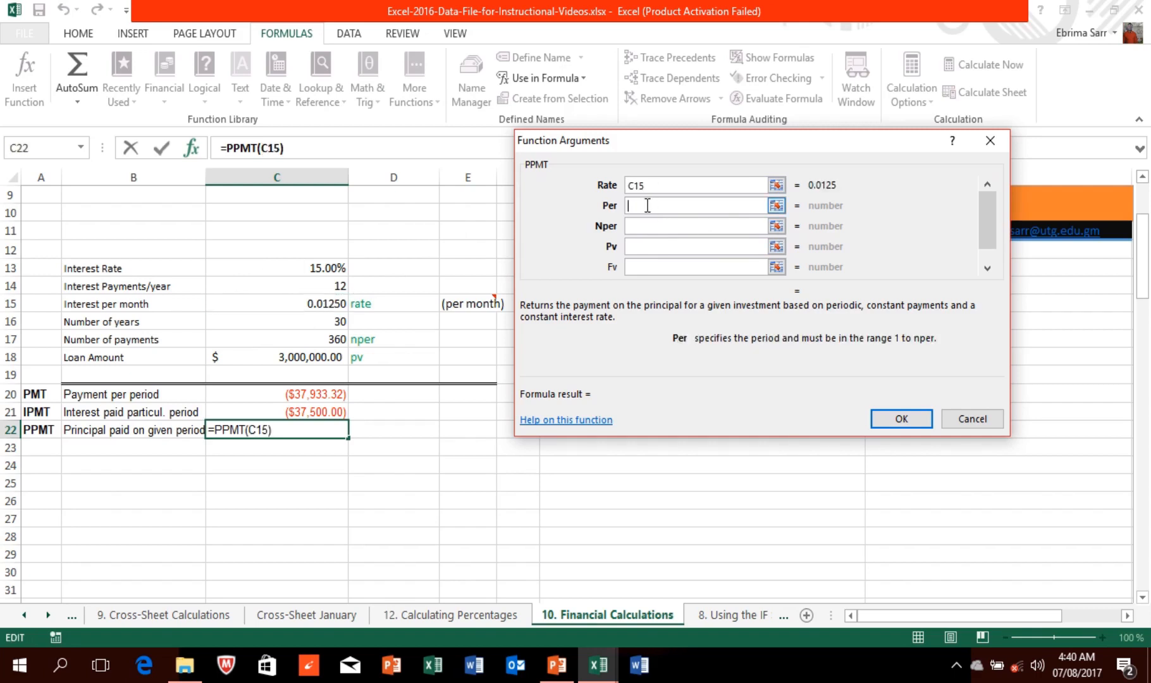
text(1)
click(634, 225)
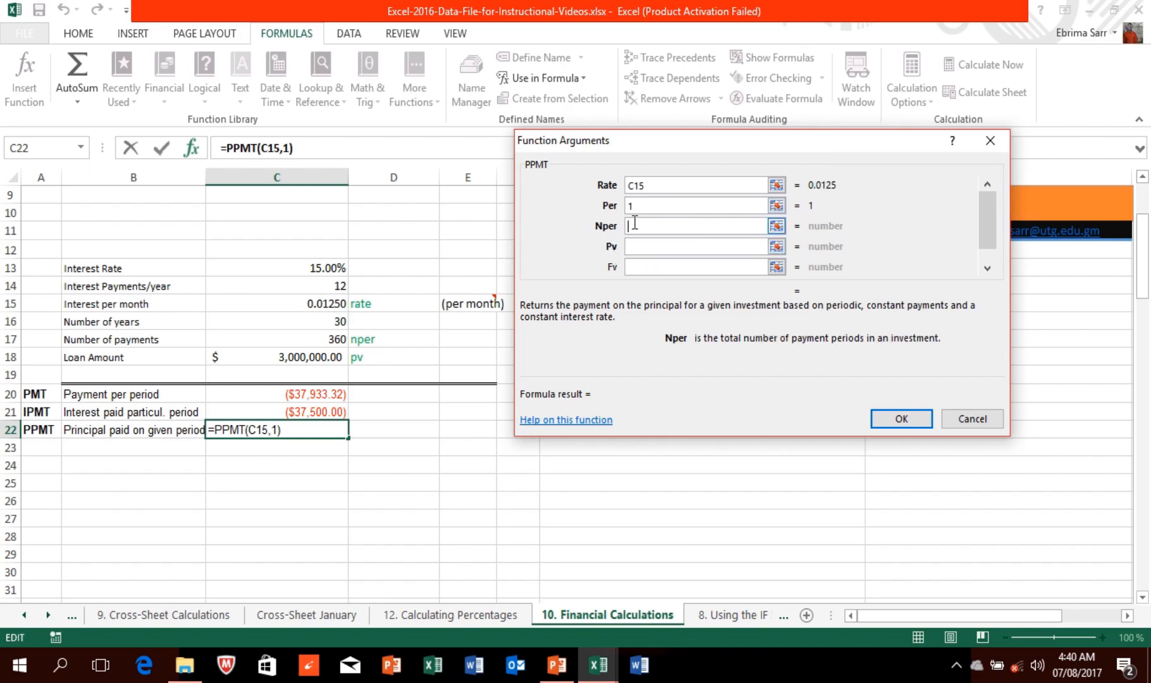
text(c17)
click(647, 246)
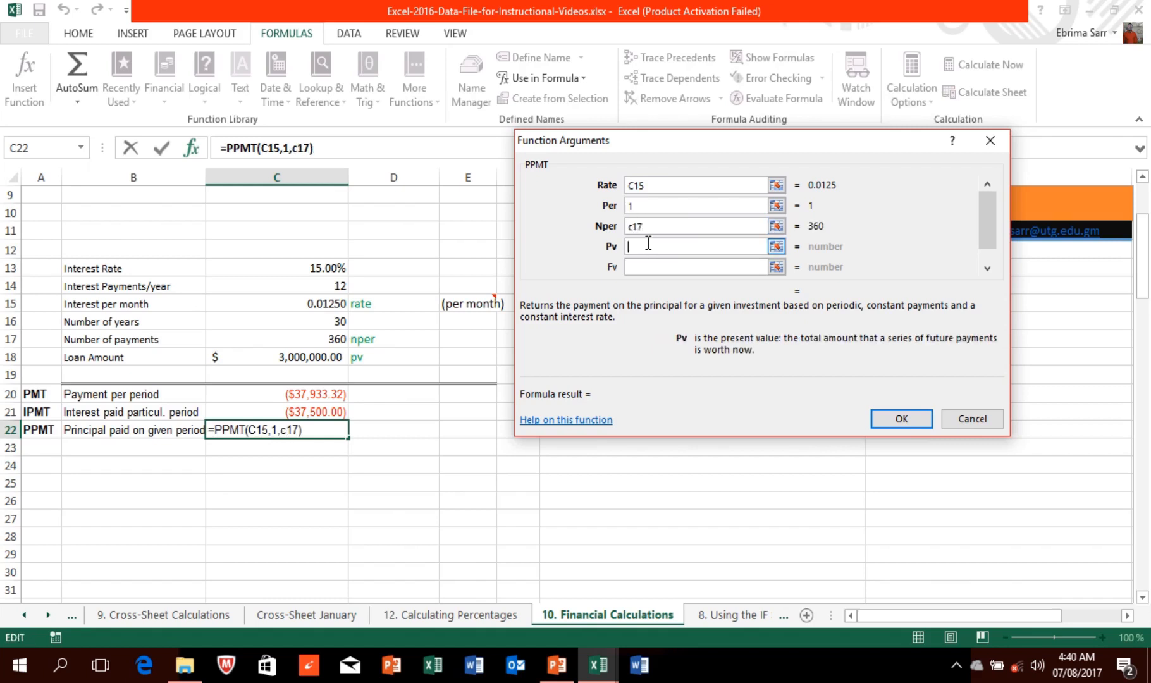
click(265, 358)
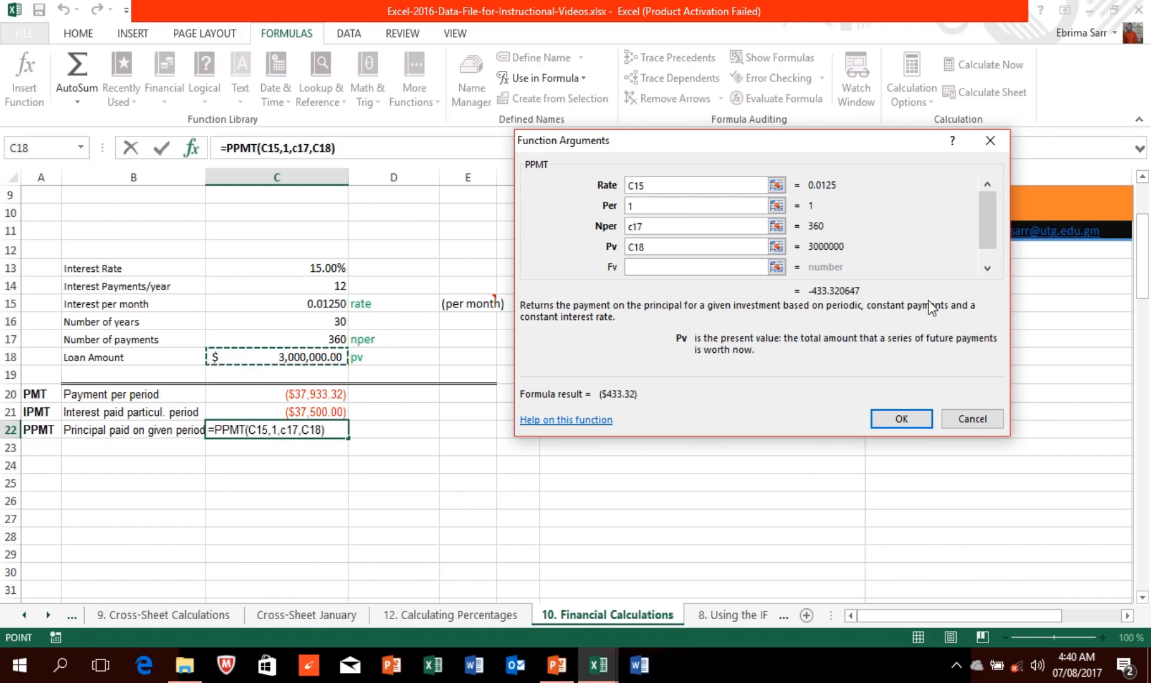
click(914, 420)
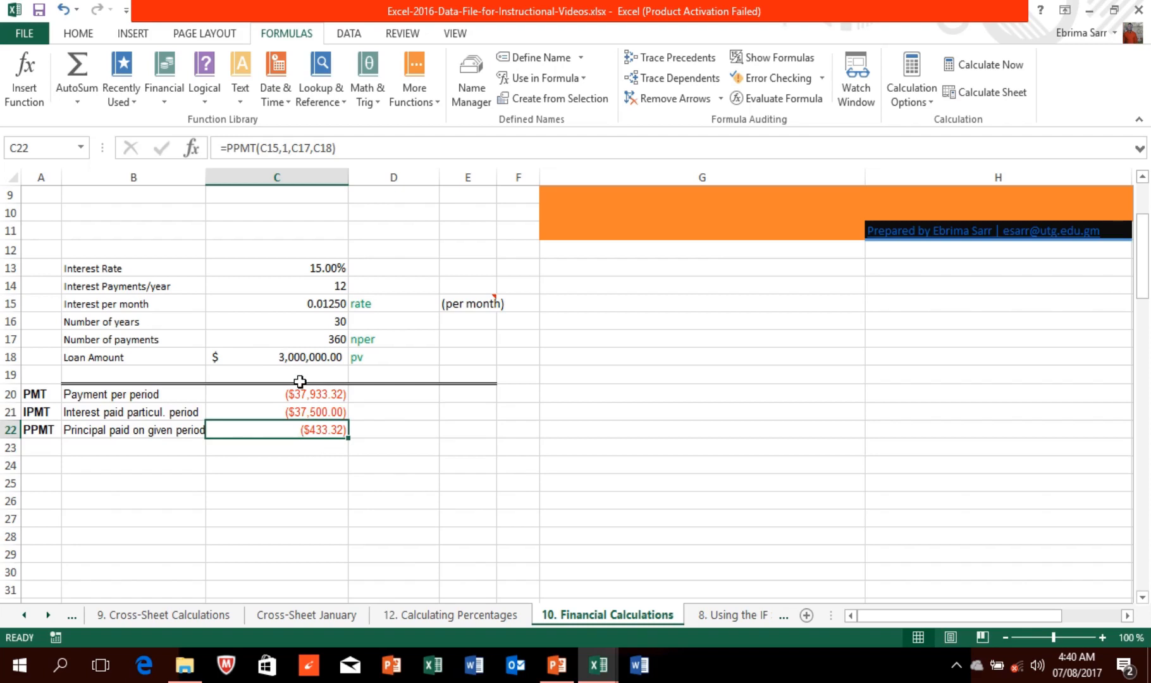
Step: Change the interest rate in C13 from 15% to 5%, so the payment recalculates to ($16,104.65)
click(319, 267)
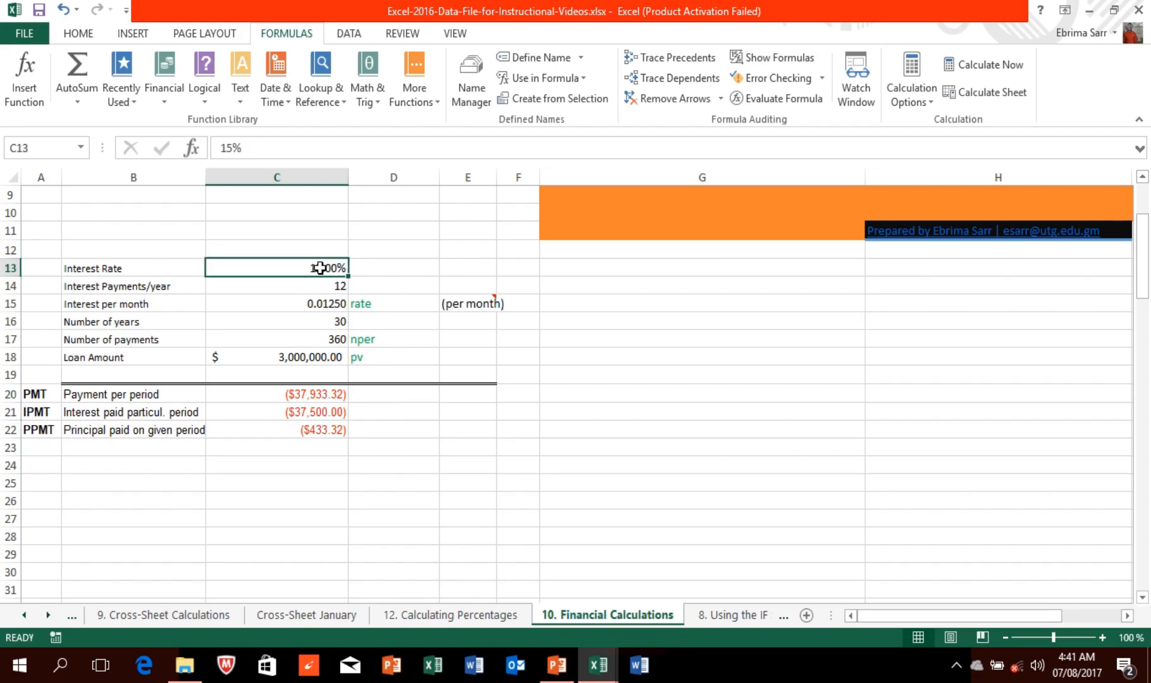
text(5)
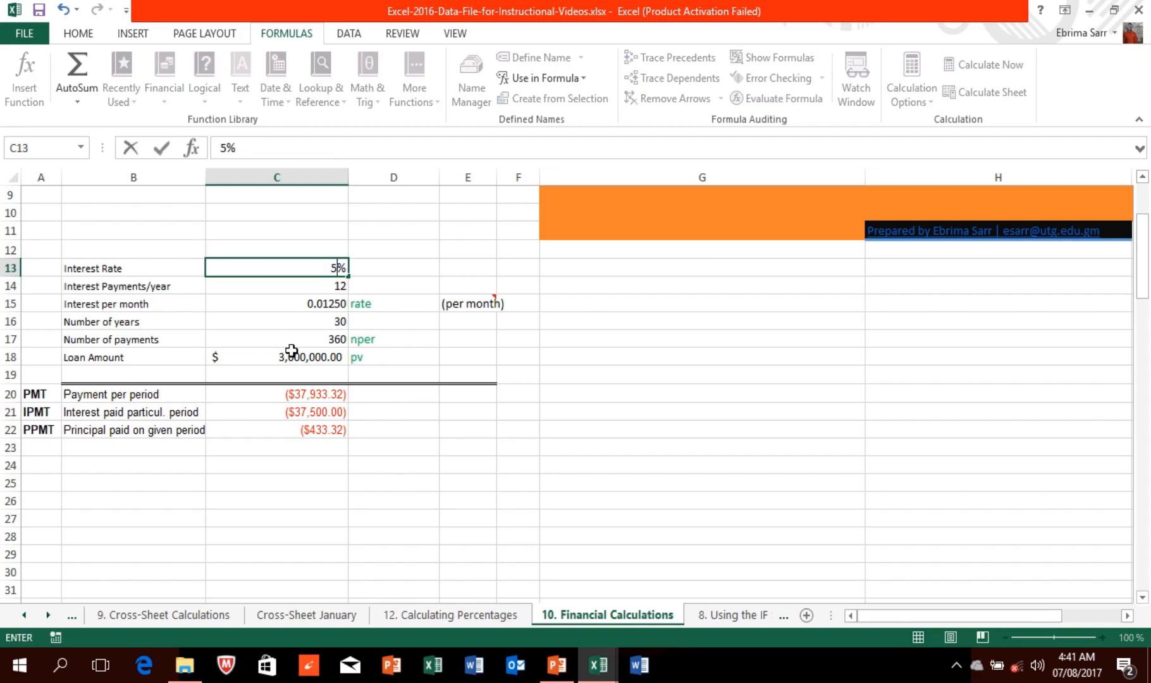
click(362, 513)
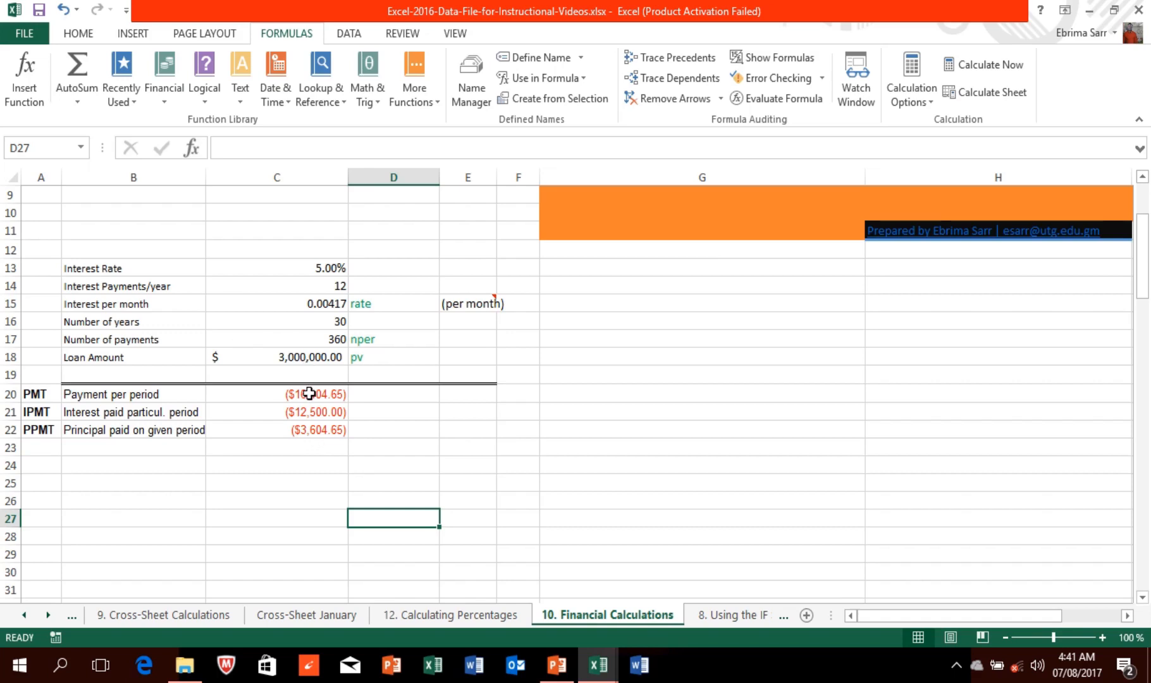
Step: Switch to the '8. Using the IF Statement' worksheet
mouse_move(458, 5)
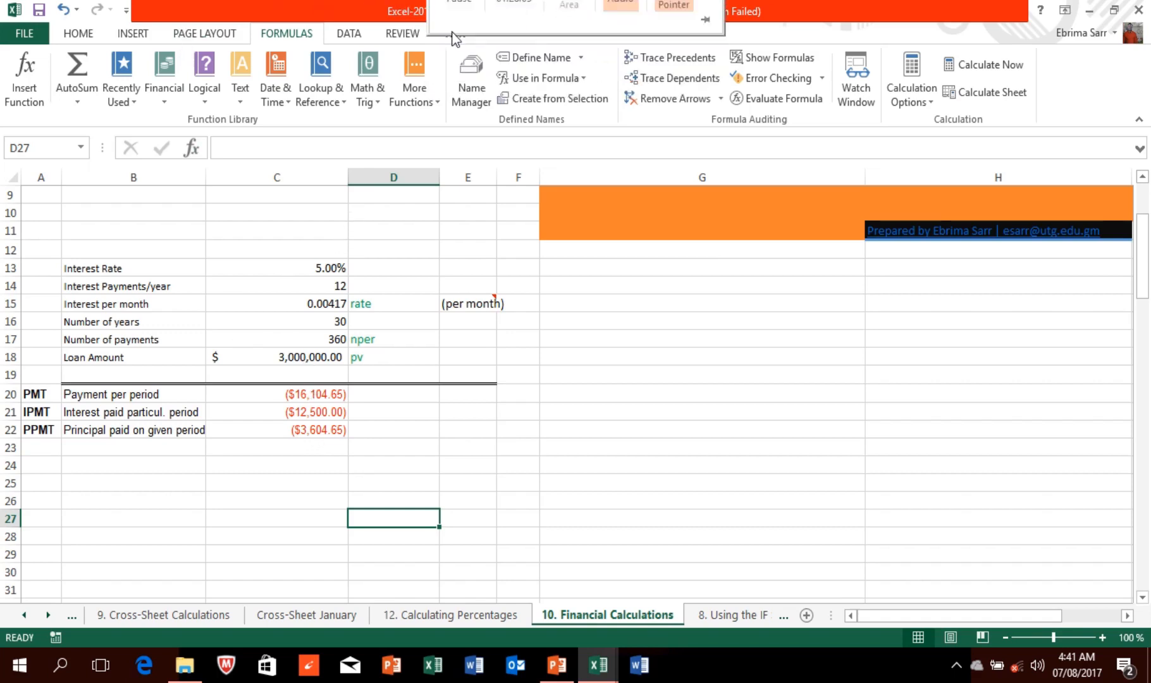
click(458, 35)
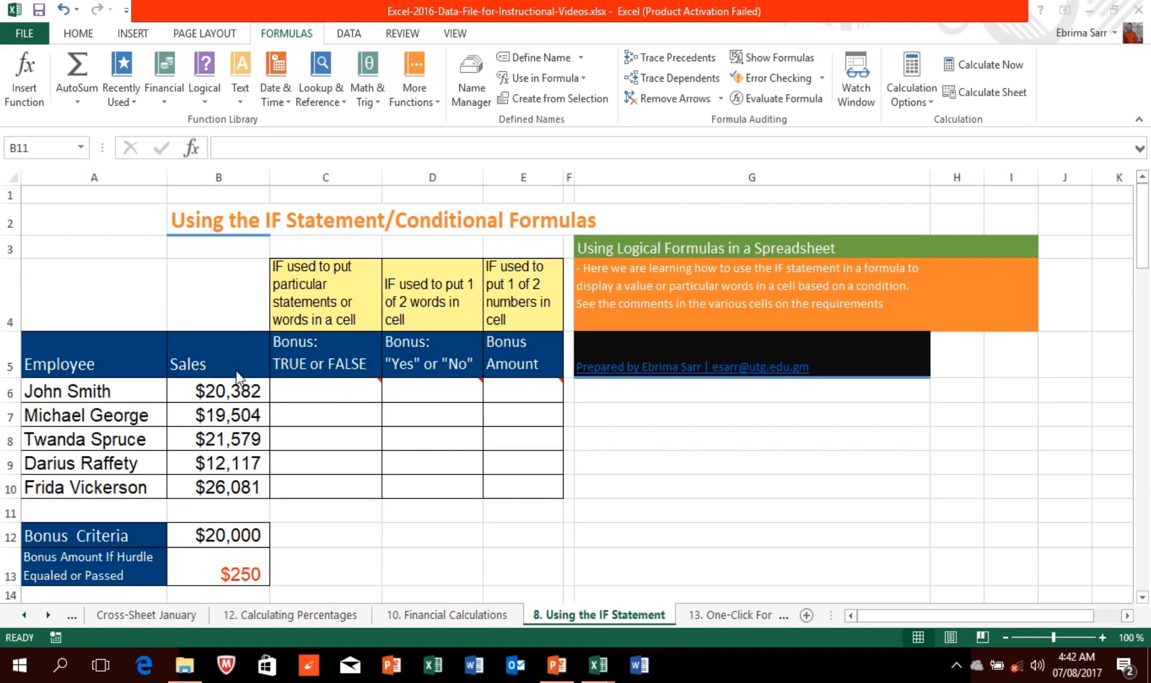
Step: Check sales in B6 and B7 and the bonus values in B12 and B13, then begin a function in C6
click(237, 397)
click(235, 395)
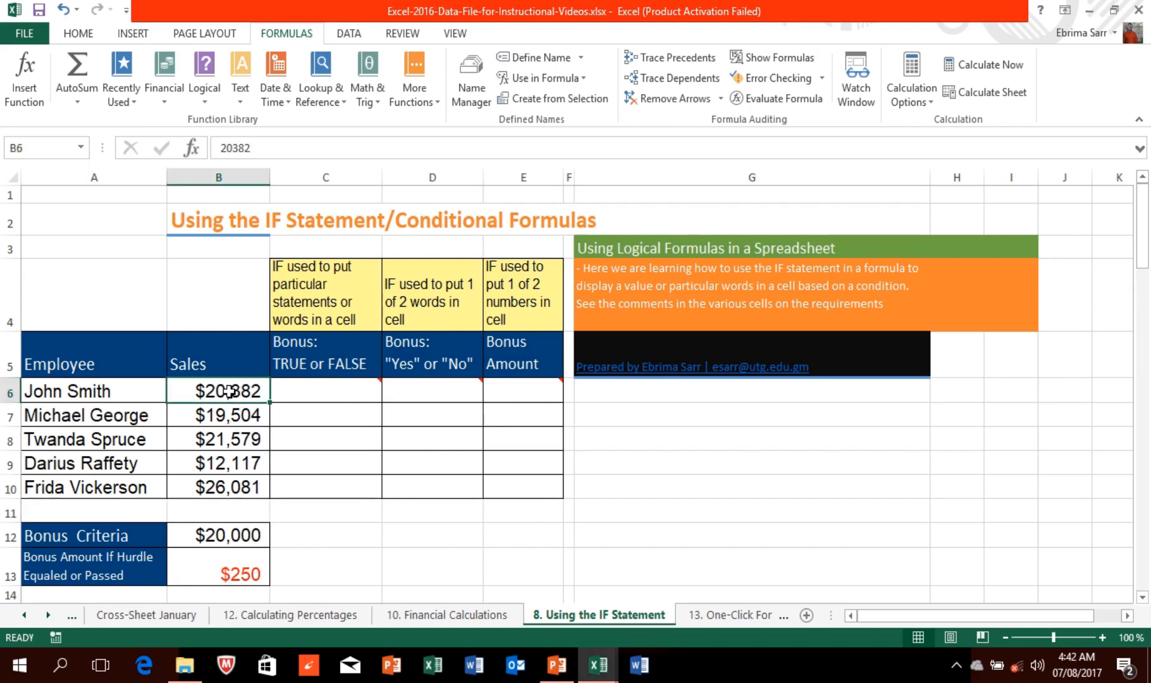
click(228, 415)
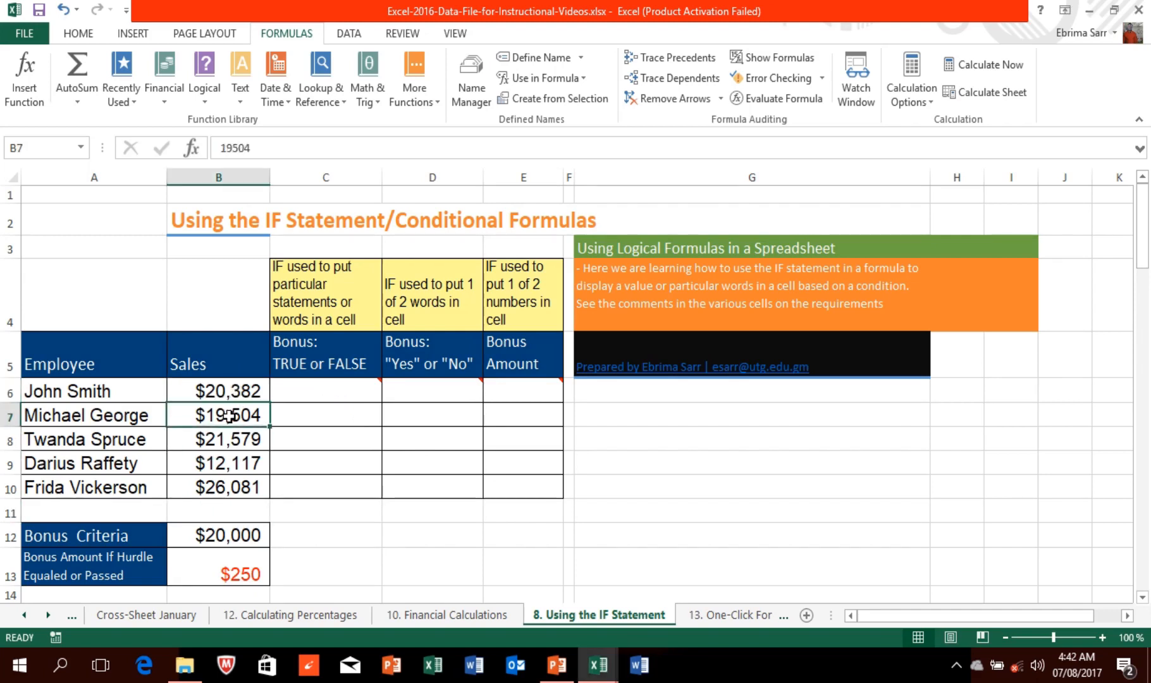
click(227, 536)
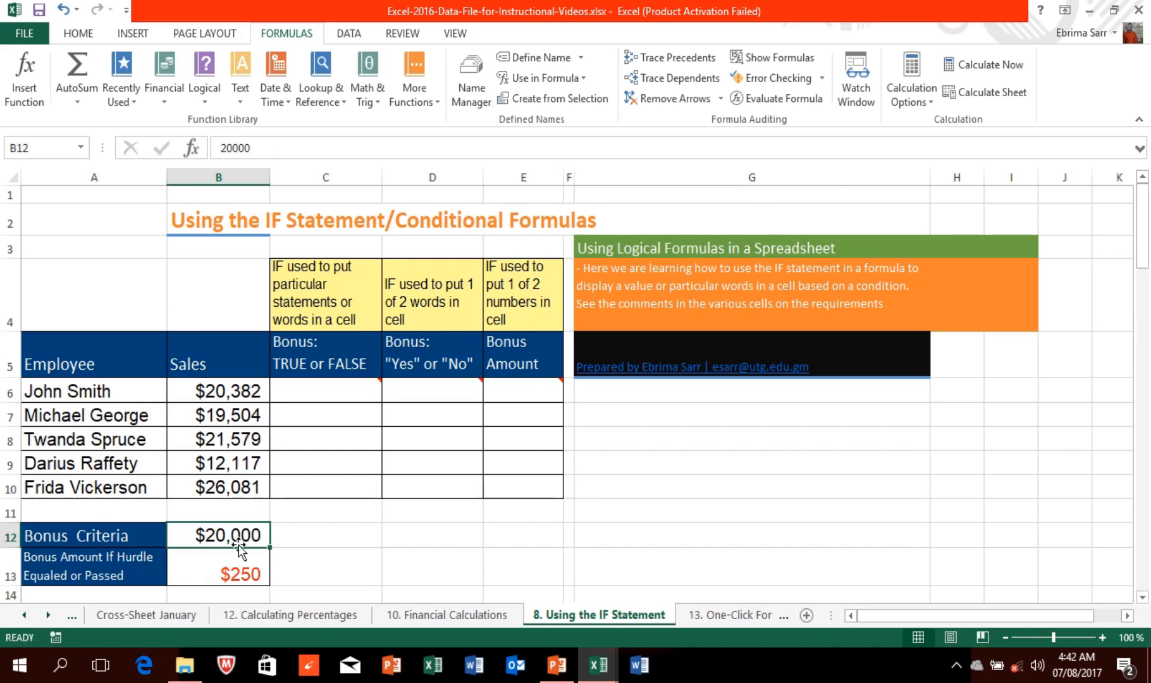
click(239, 574)
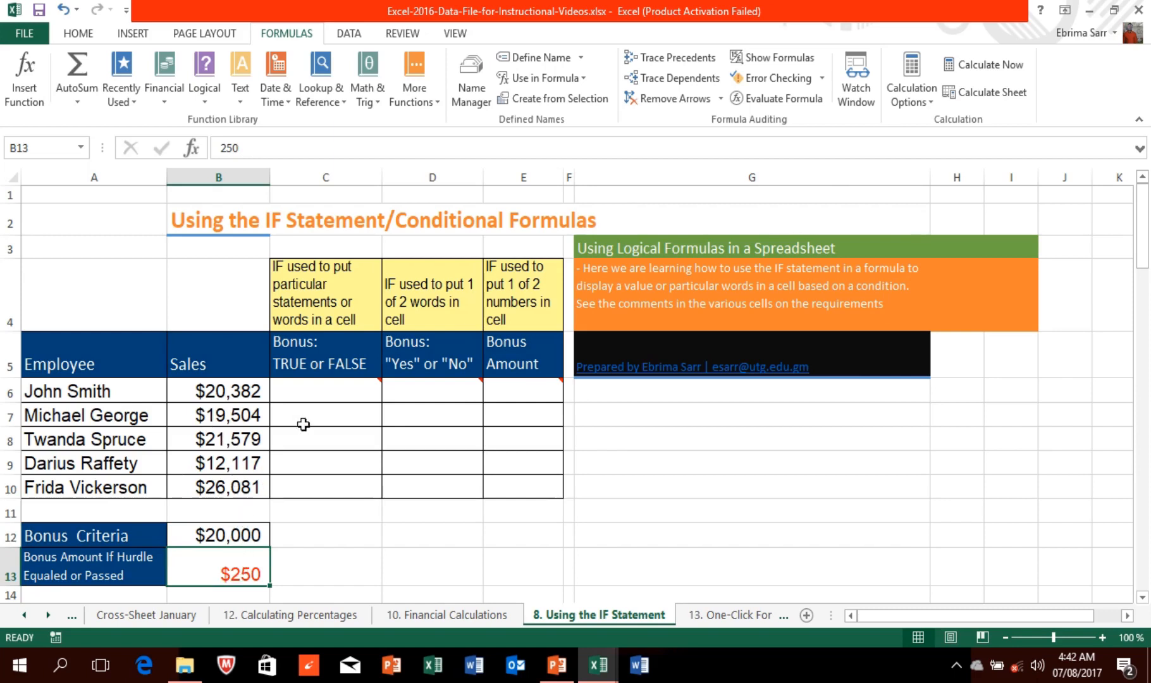
click(317, 394)
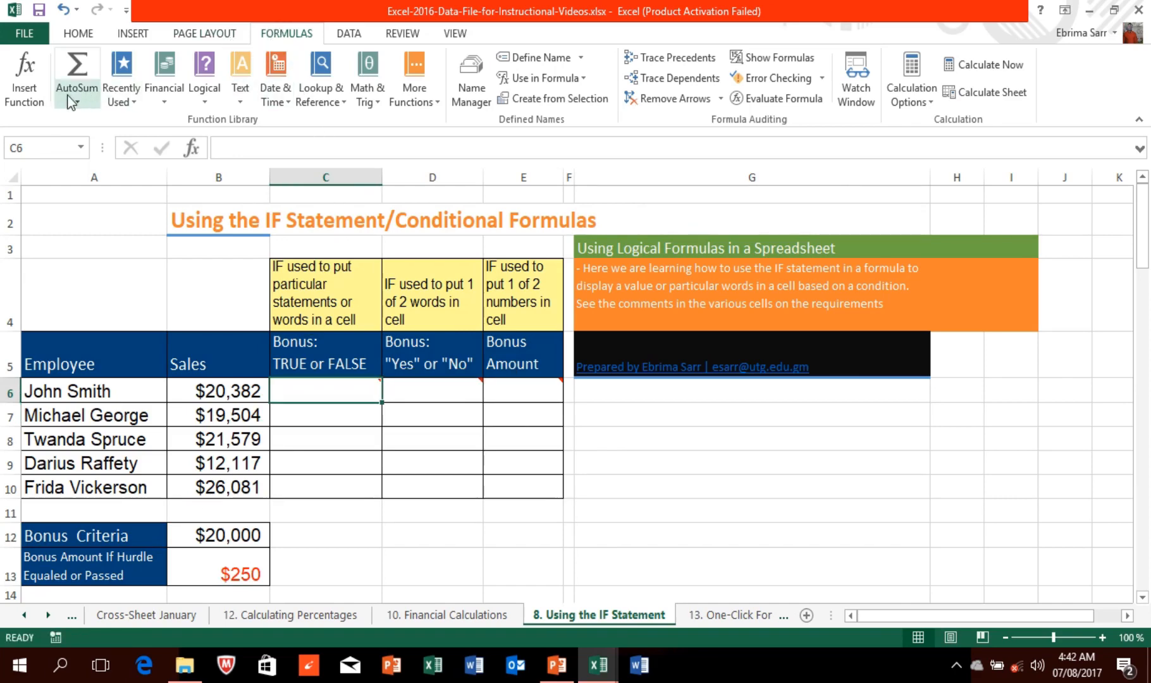
click(47, 102)
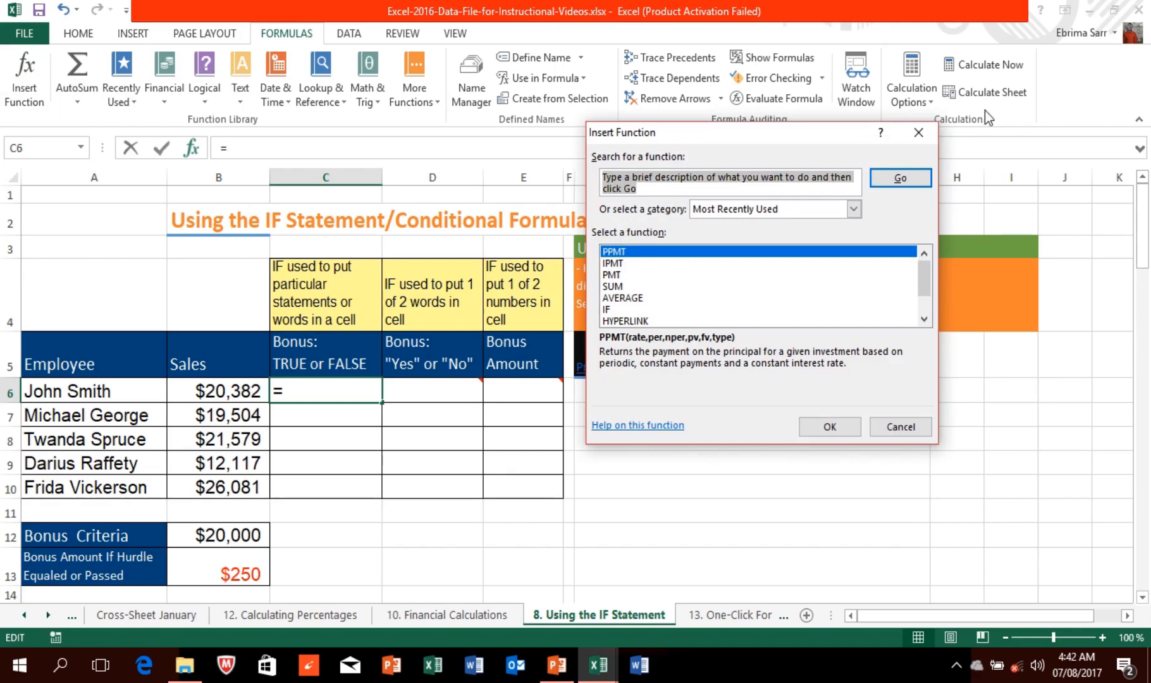
Step: Choose the IF function from the Logical category for cell C6
click(932, 131)
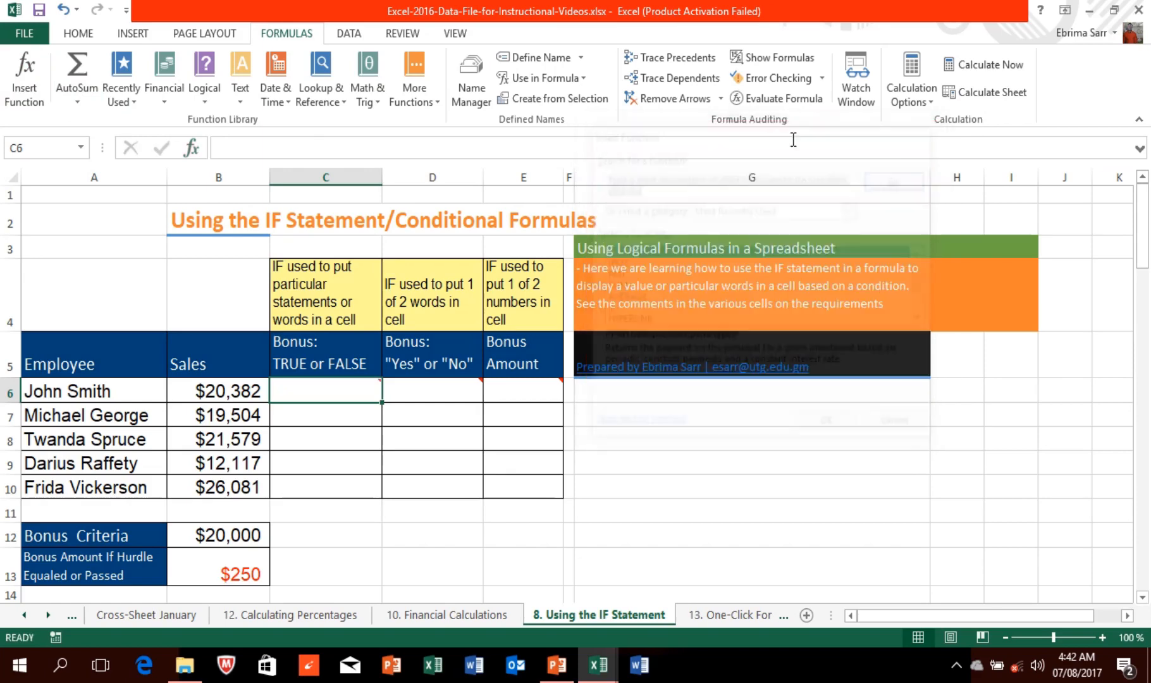
click(204, 102)
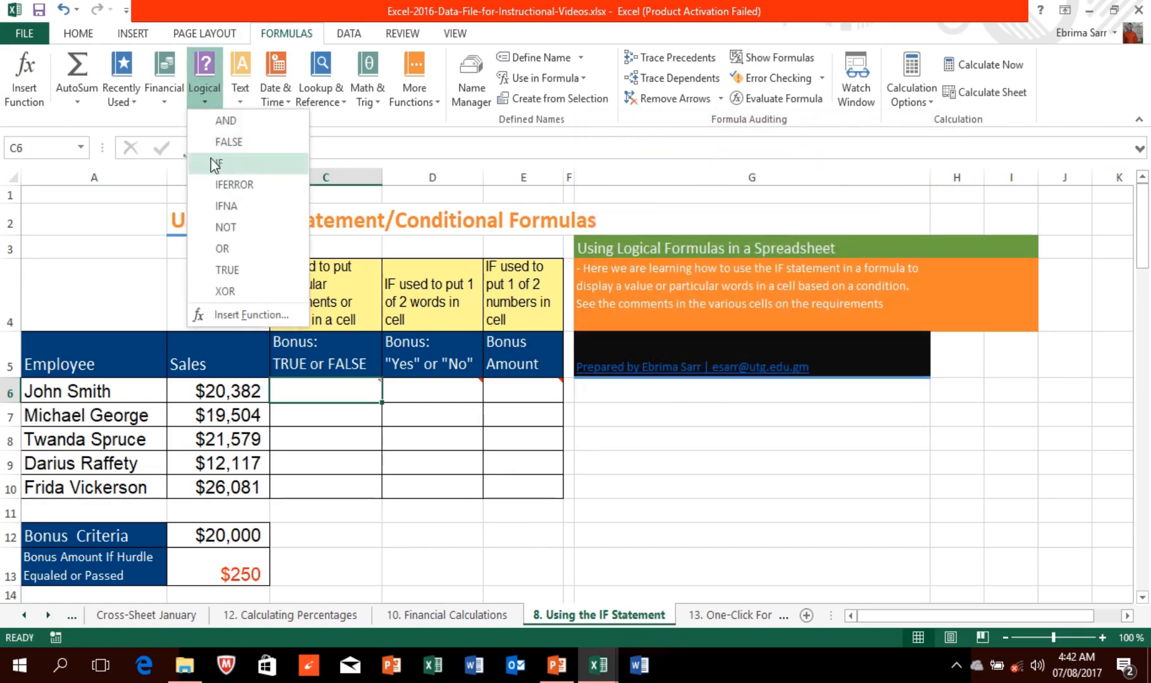
click(36, 75)
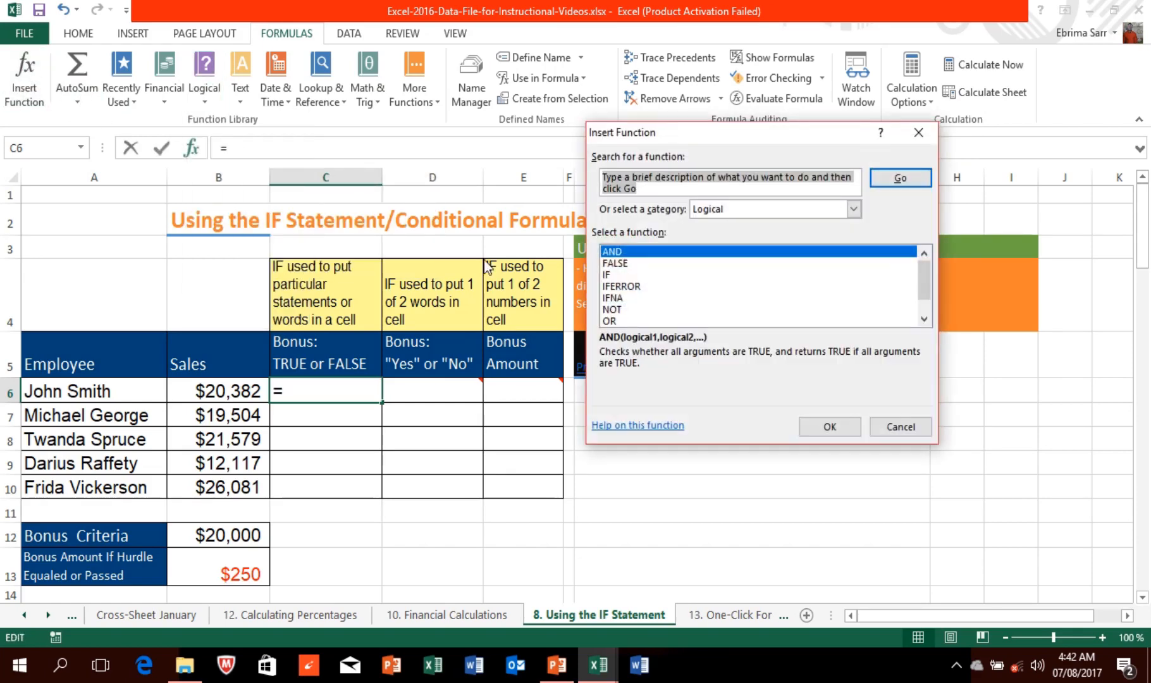
click(611, 274)
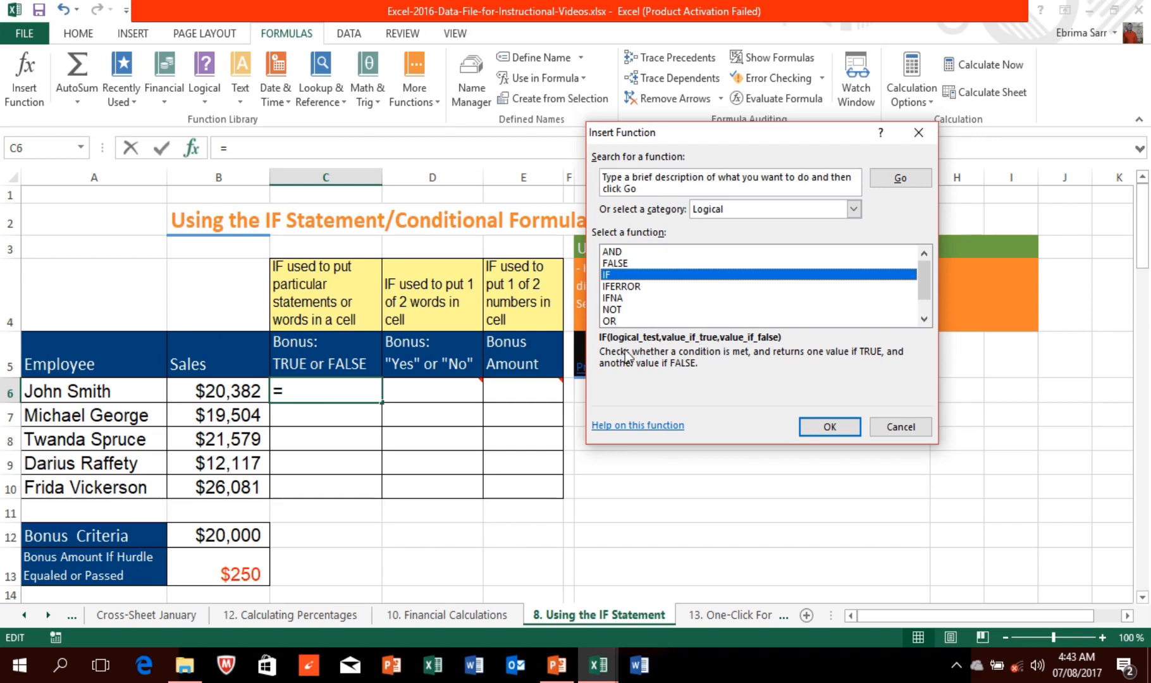
click(837, 432)
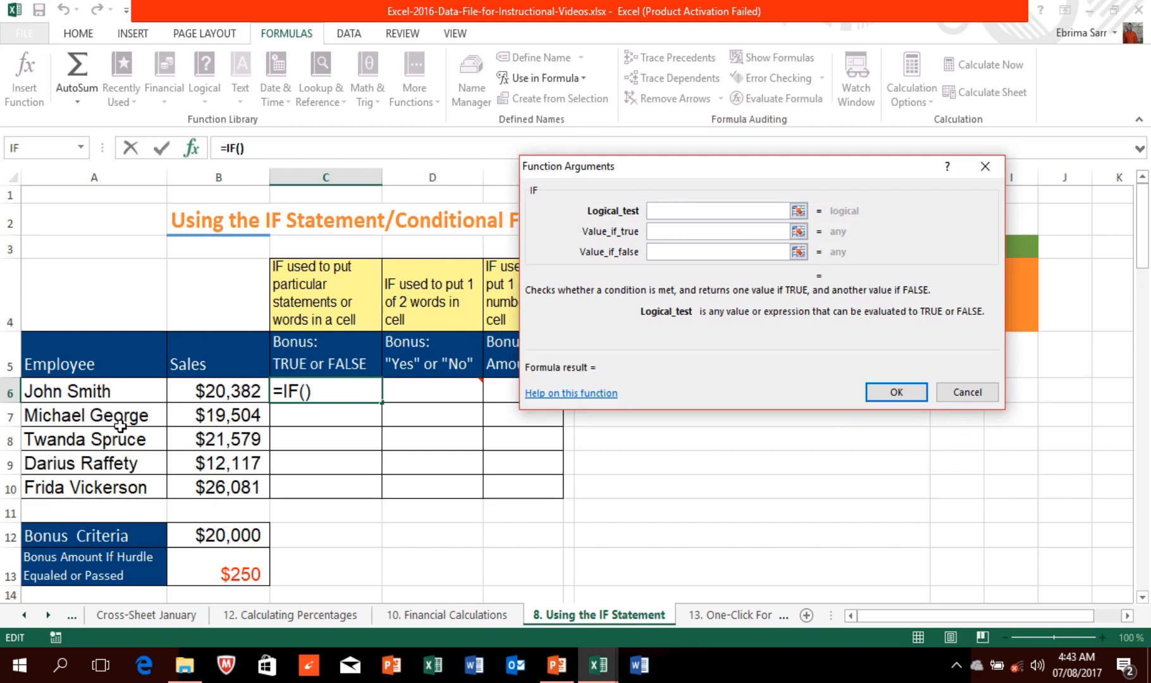
Step: Enter =IF(B6>=$B$12,"It is true",FALSE) in C6 through the Function Arguments dialog
click(218, 395)
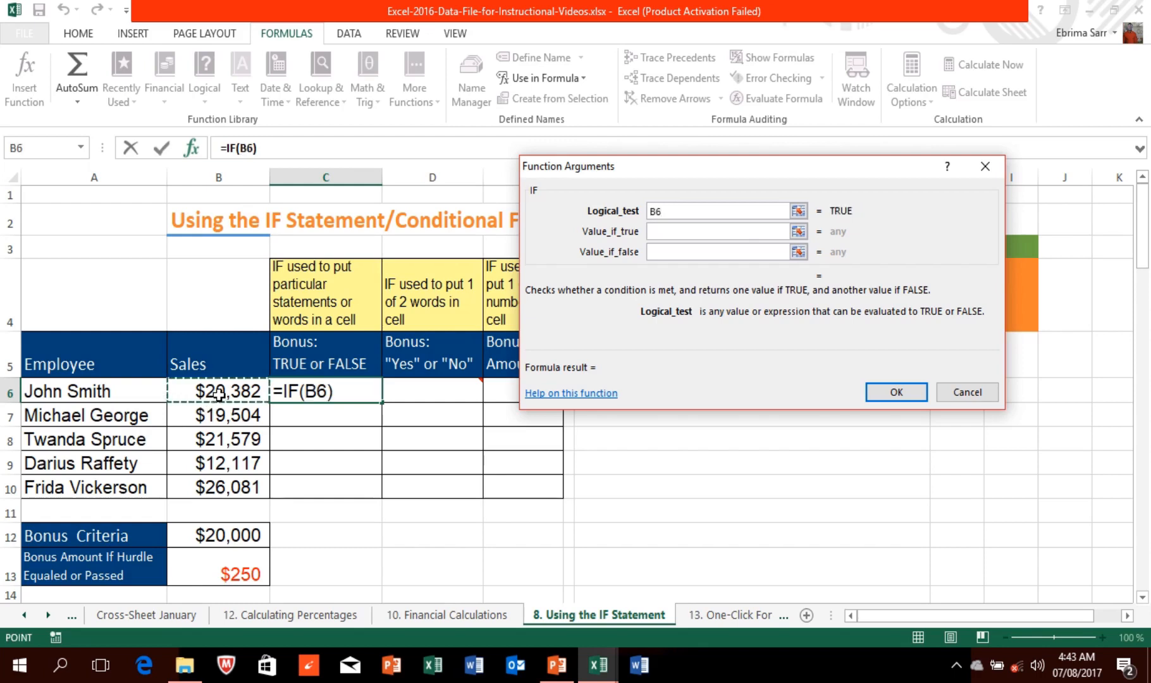
text(>)
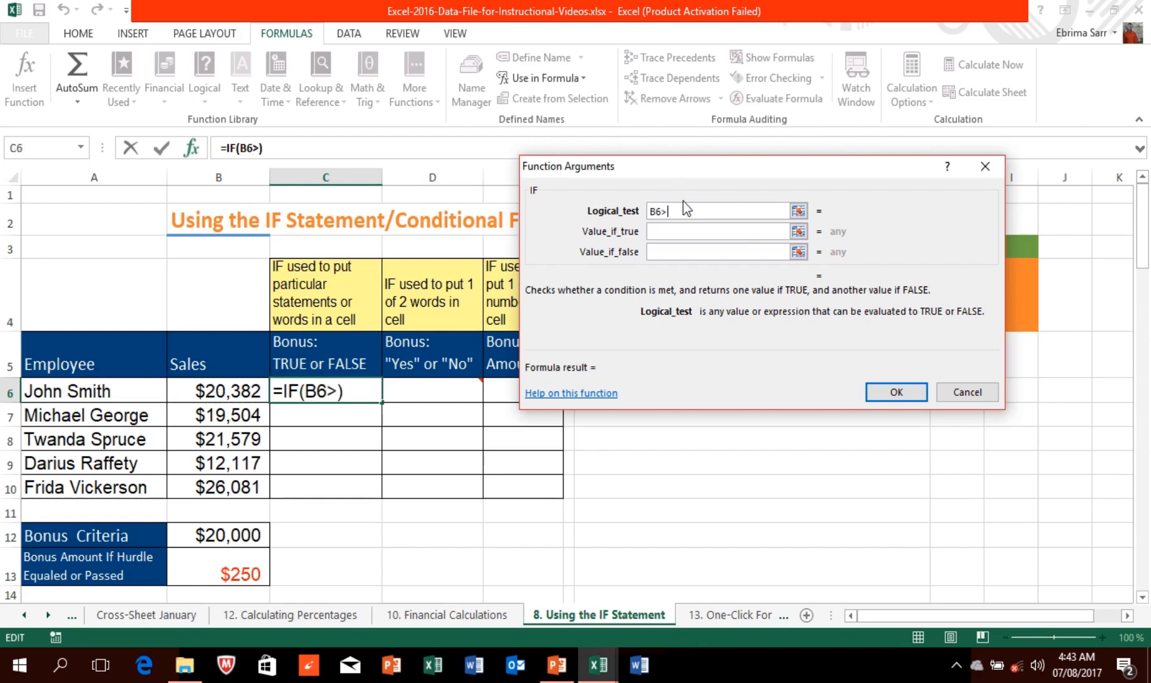
text(=)
click(230, 537)
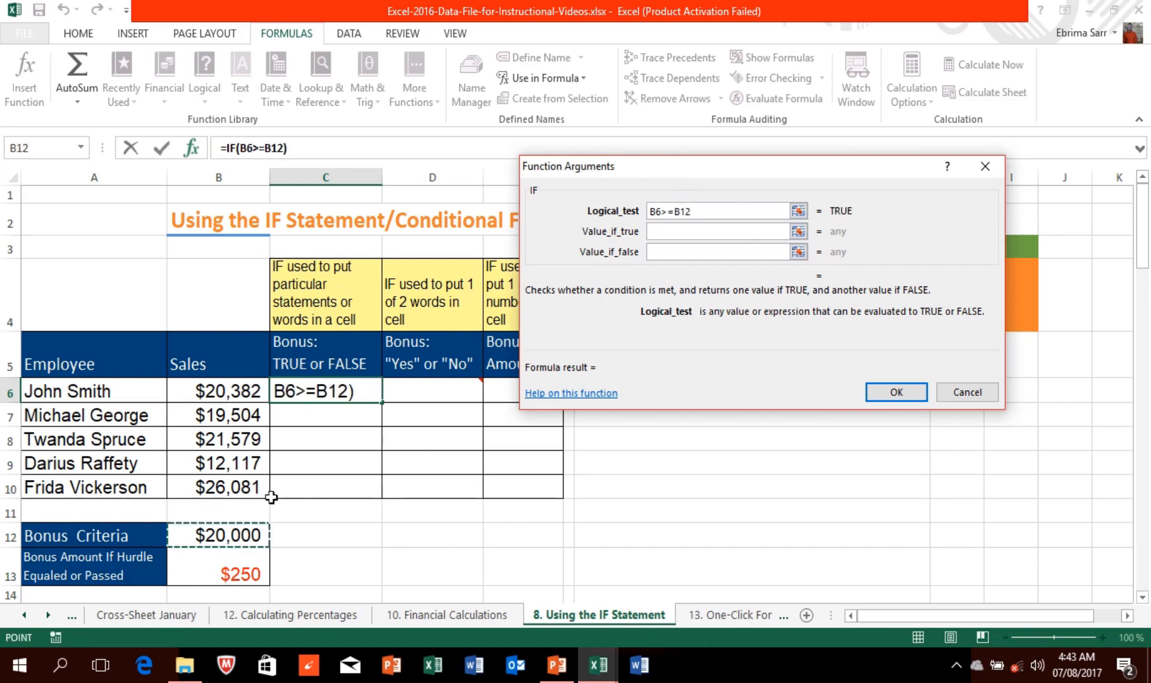
click(673, 231)
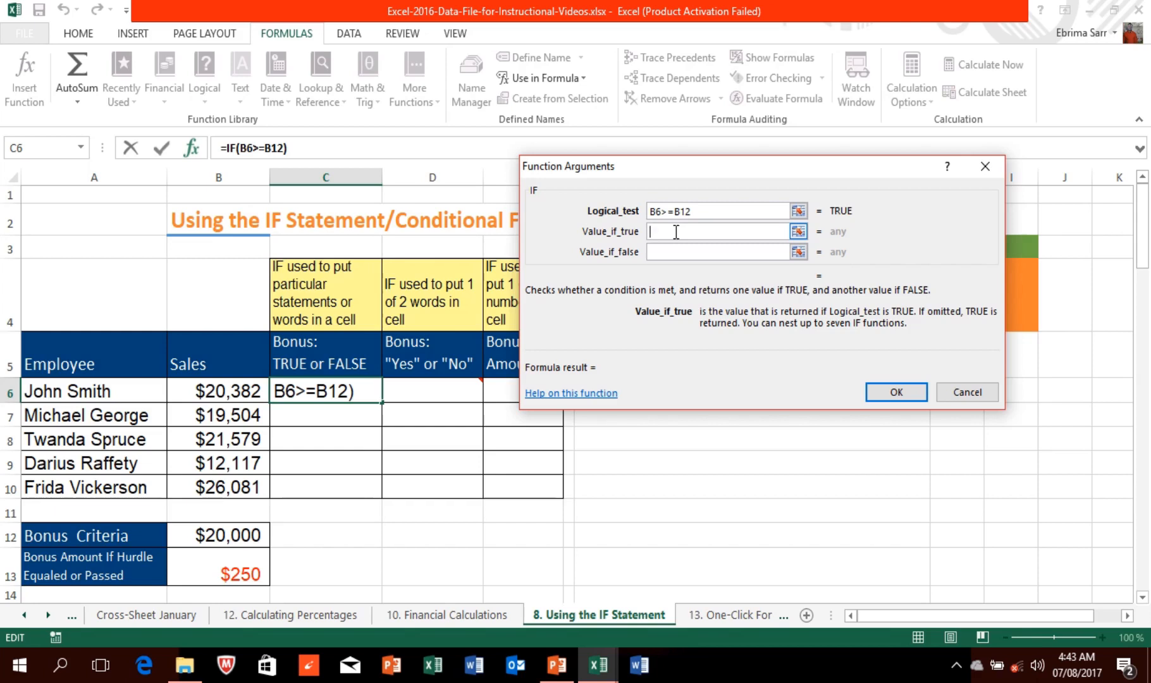
text(true)
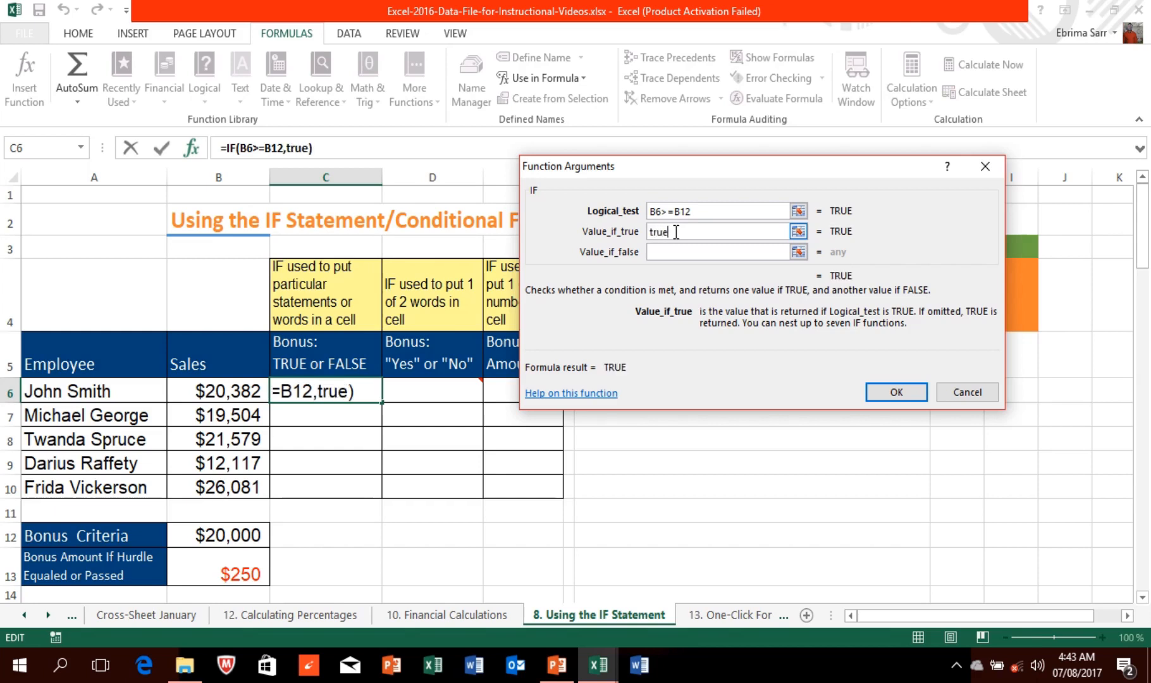
key(BackSpace)
key(BackSpace)
key(BackSpace)
key(BackSpace)
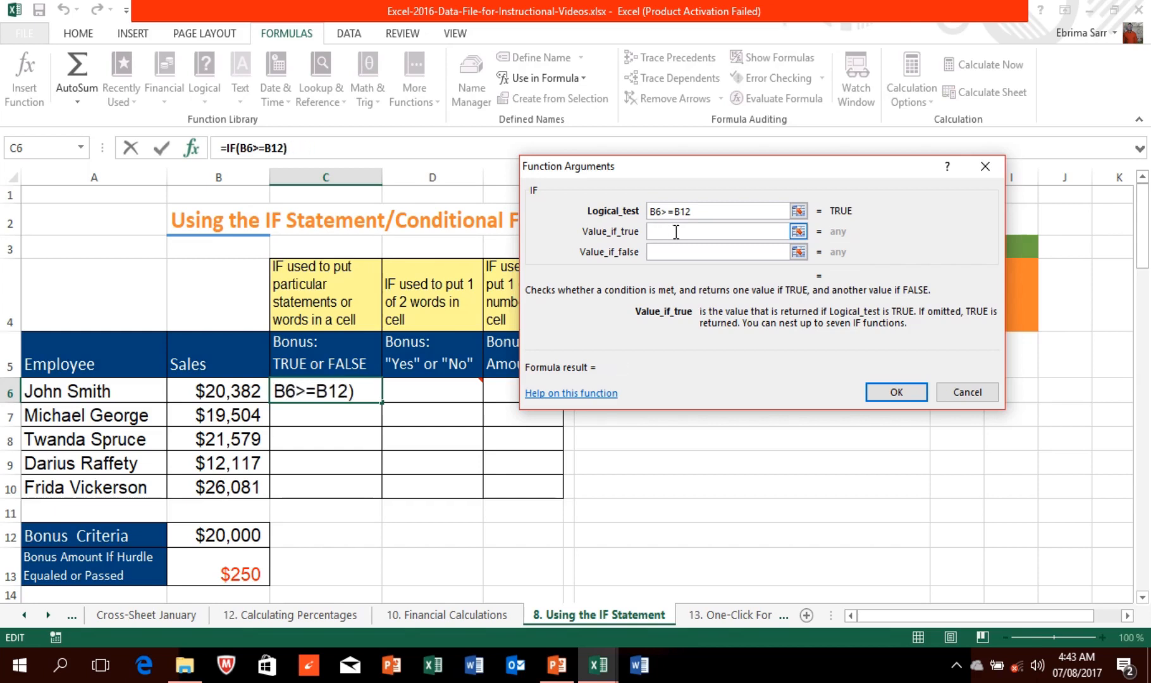
text(It )
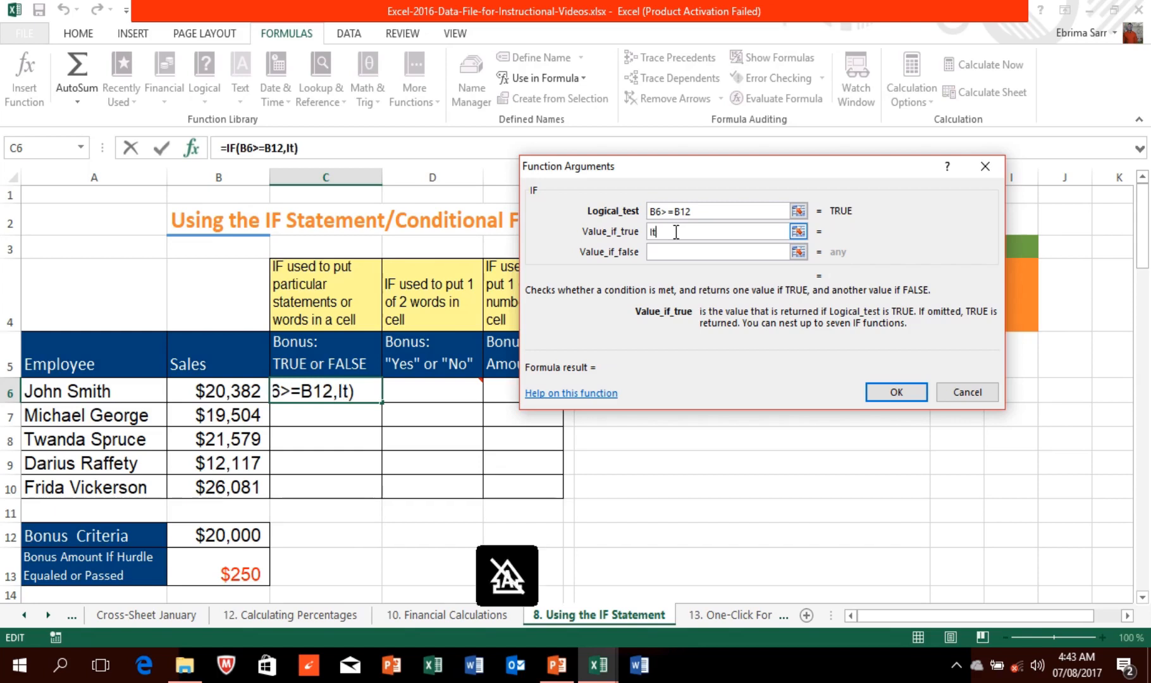
text(is tr)
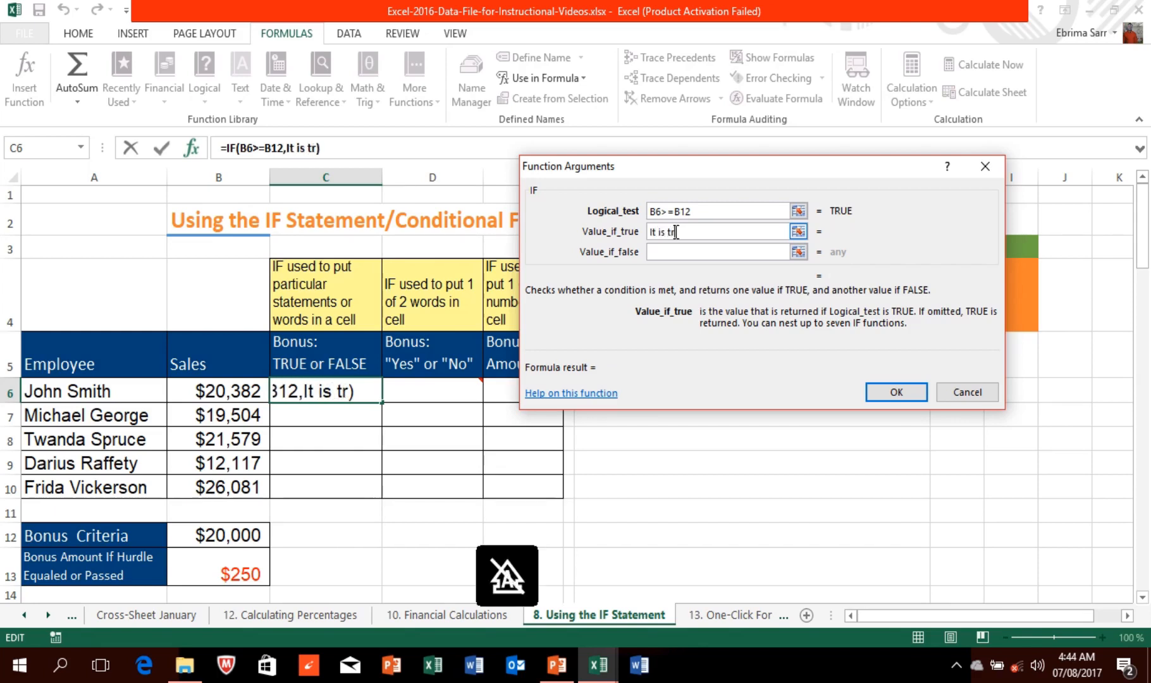
text(ue)
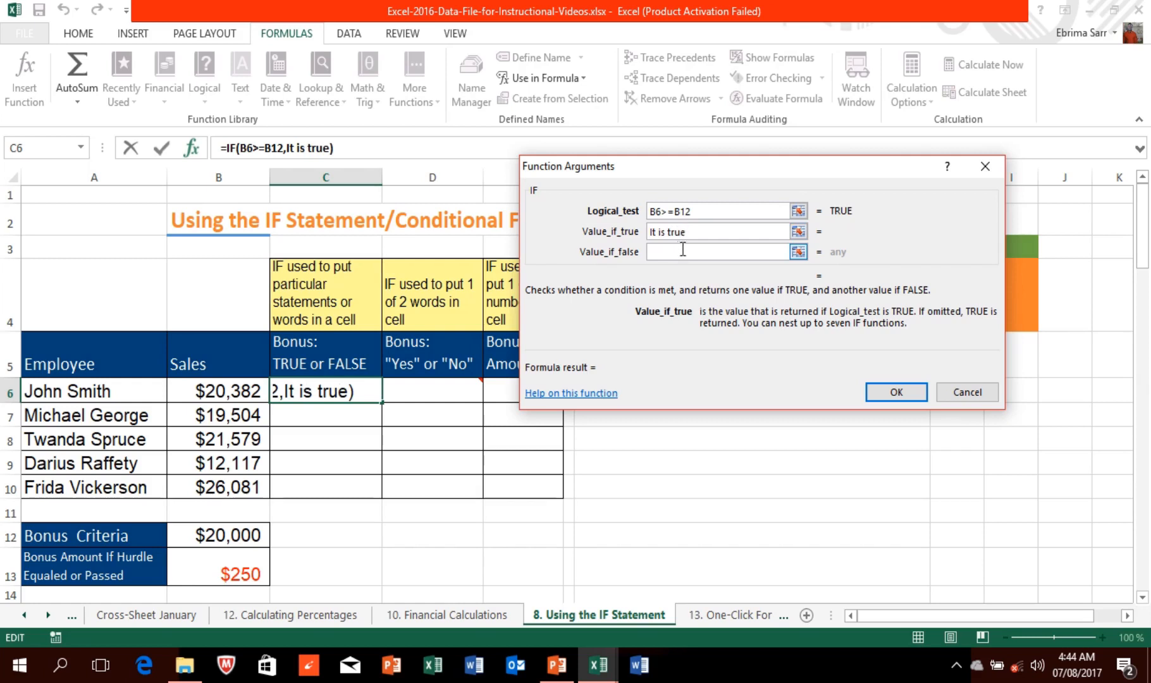
click(680, 251)
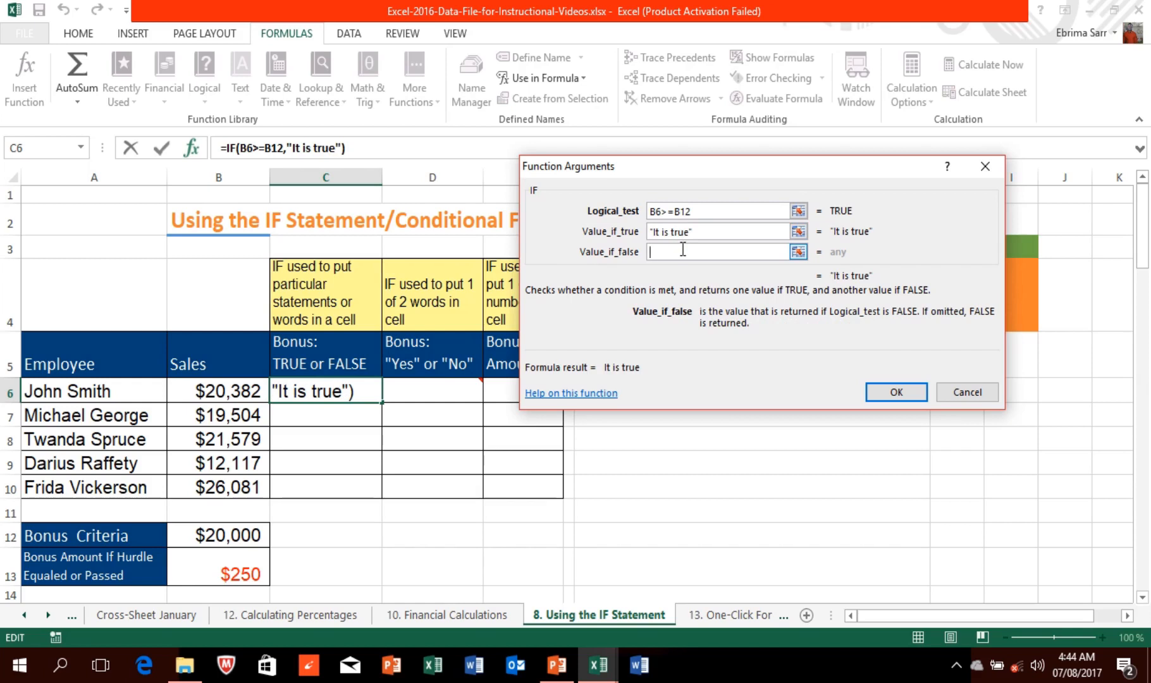
text(false)
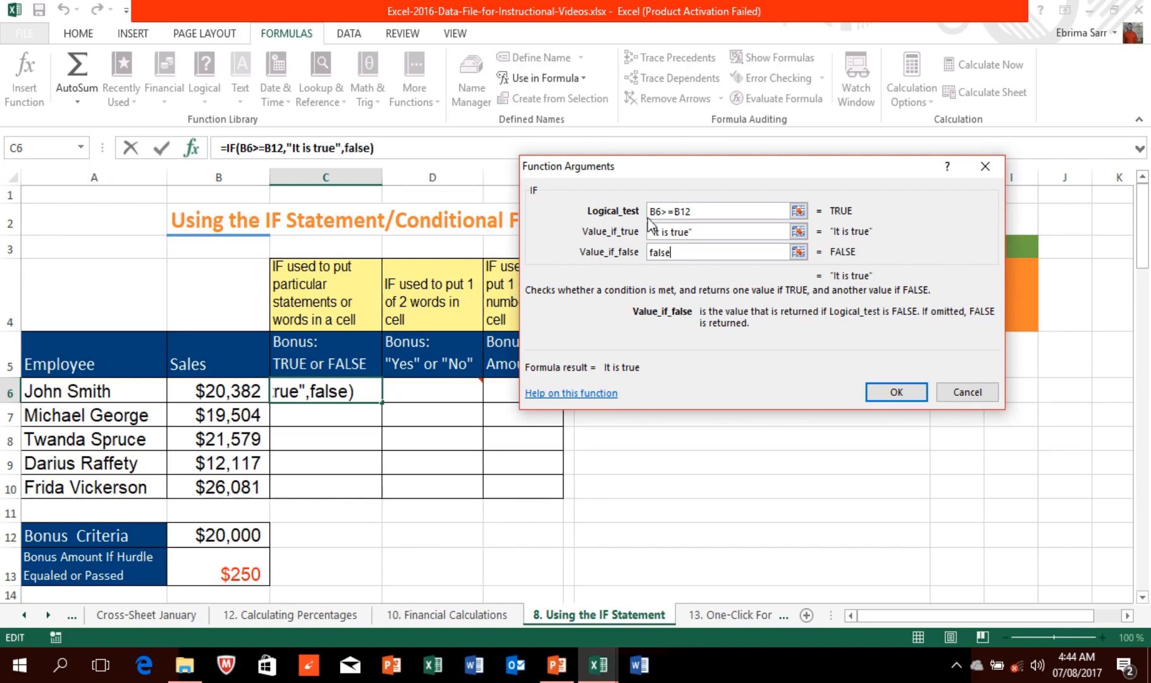
click(681, 213)
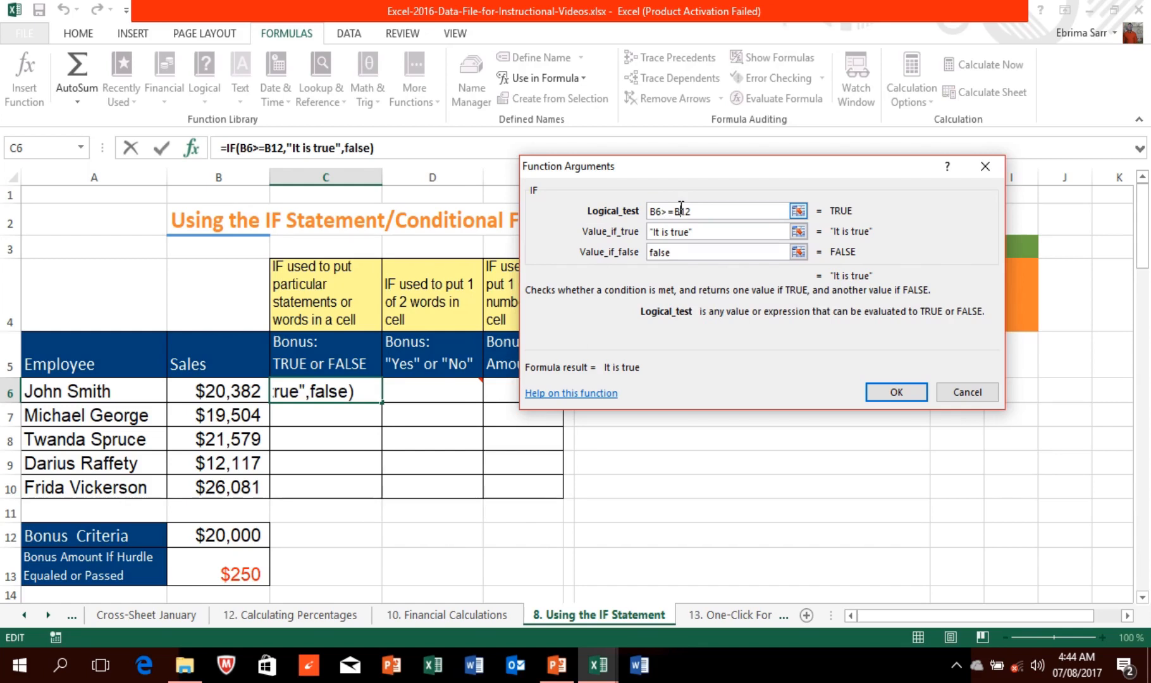
key(F4)
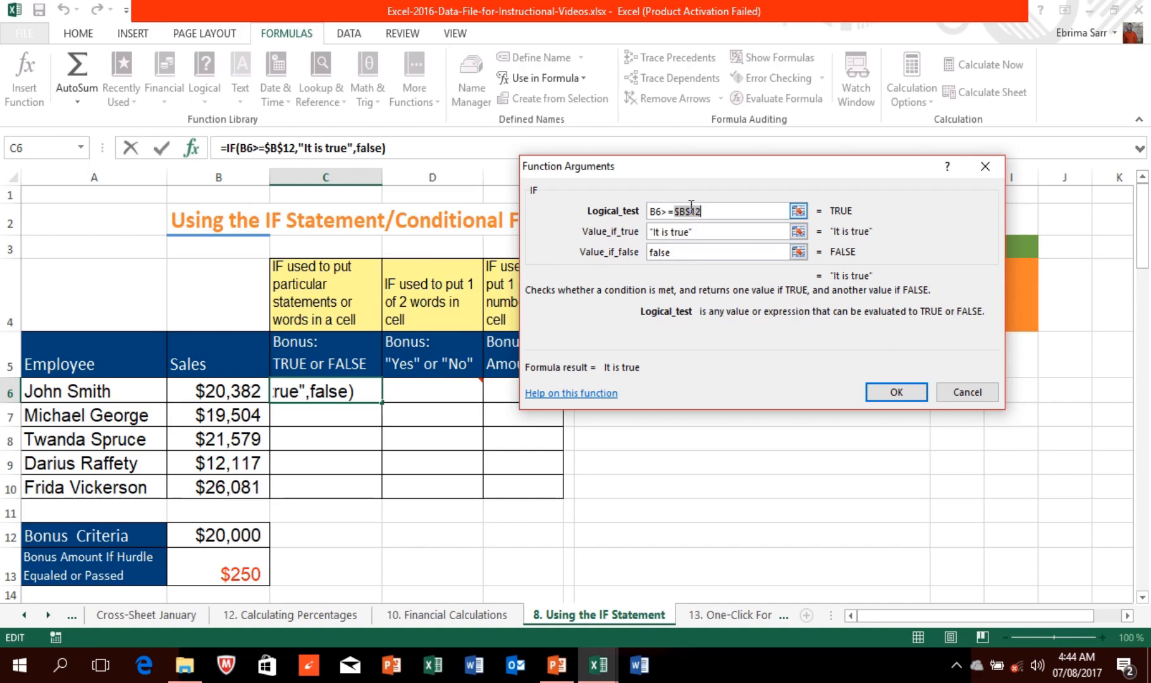
click(884, 391)
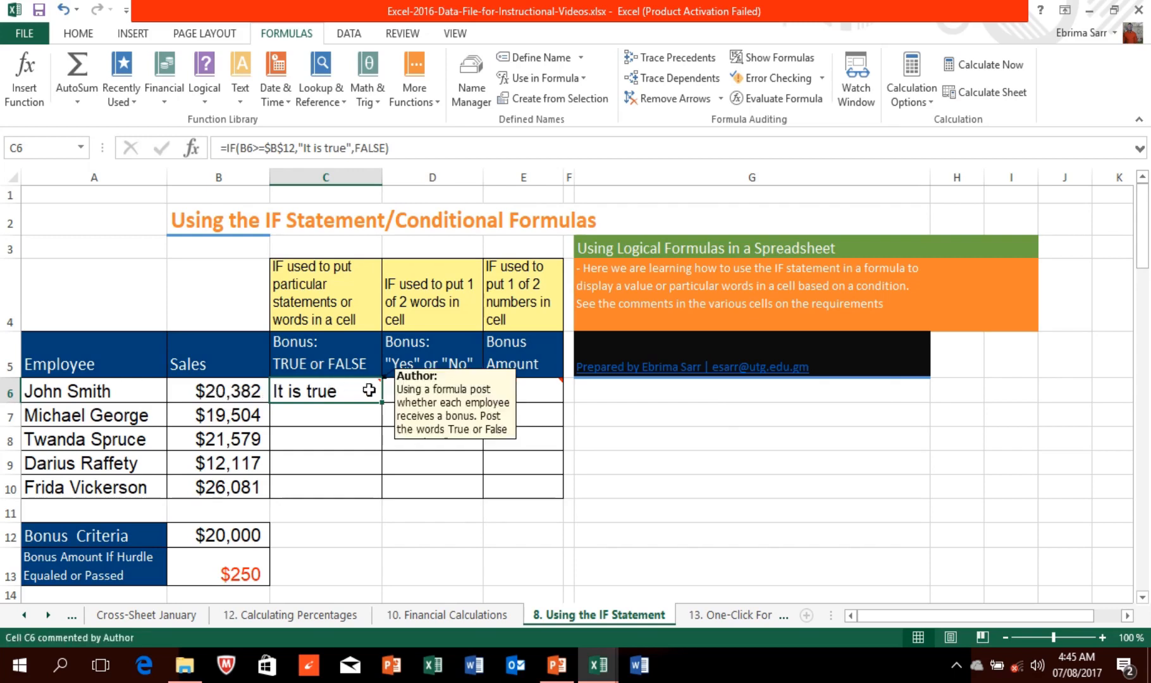
Step: Fill the C6 IF formula down to C10
drag(380, 403, 378, 492)
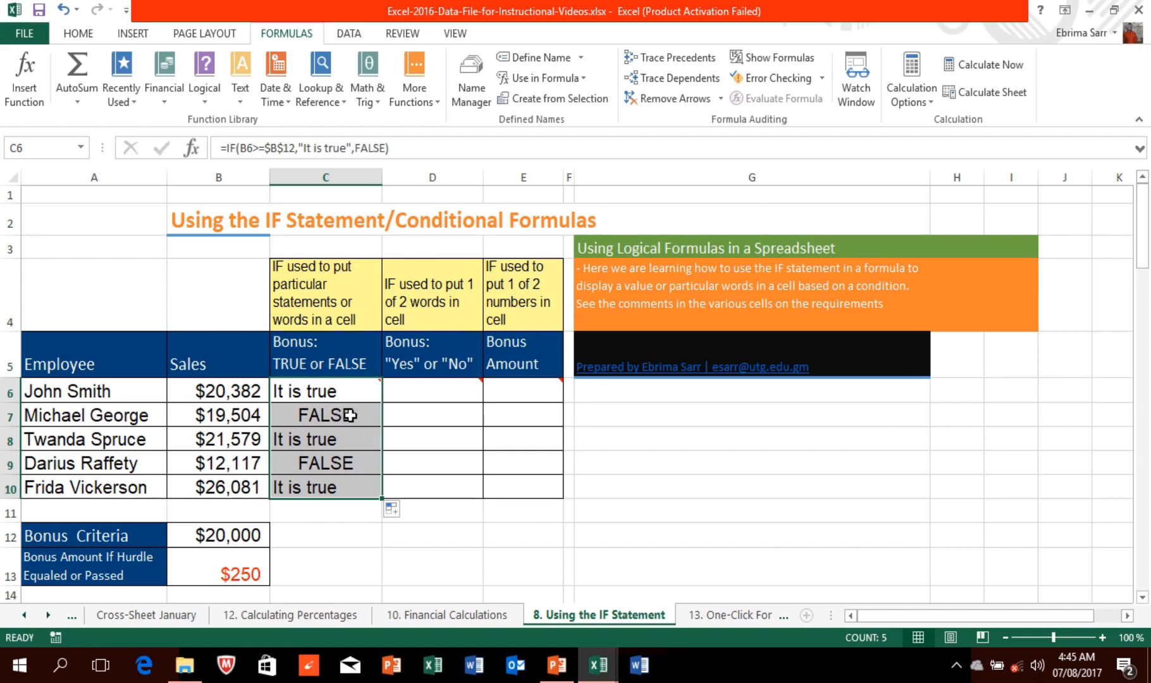
click(426, 389)
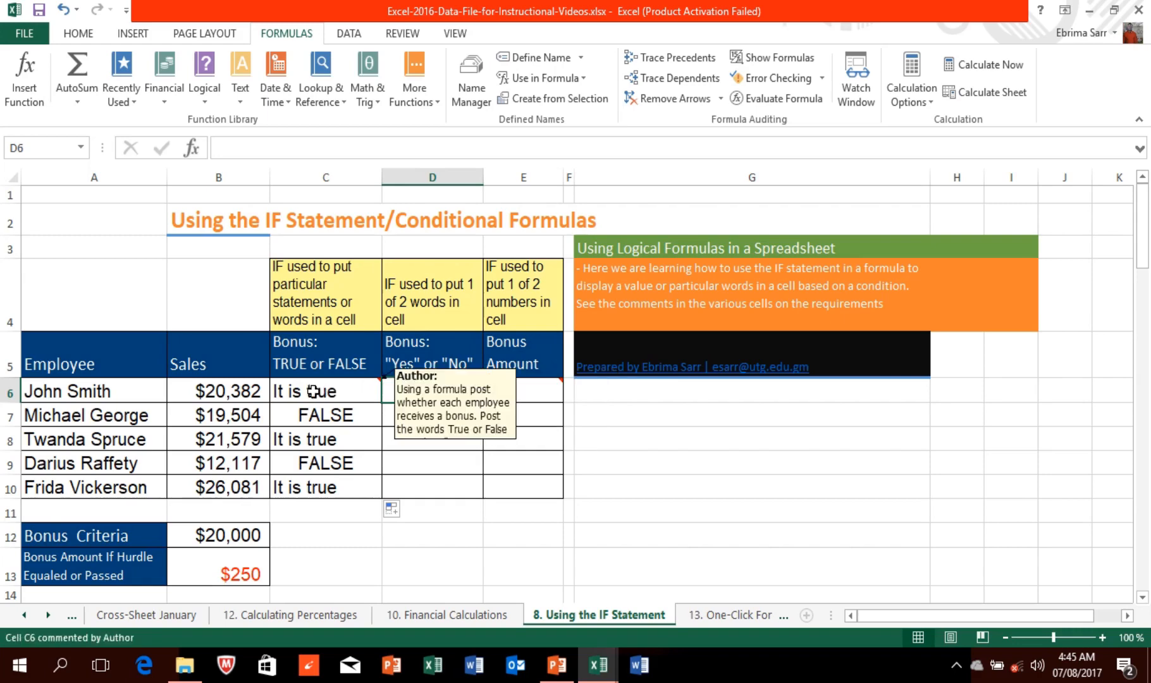
mouse_move(388, 392)
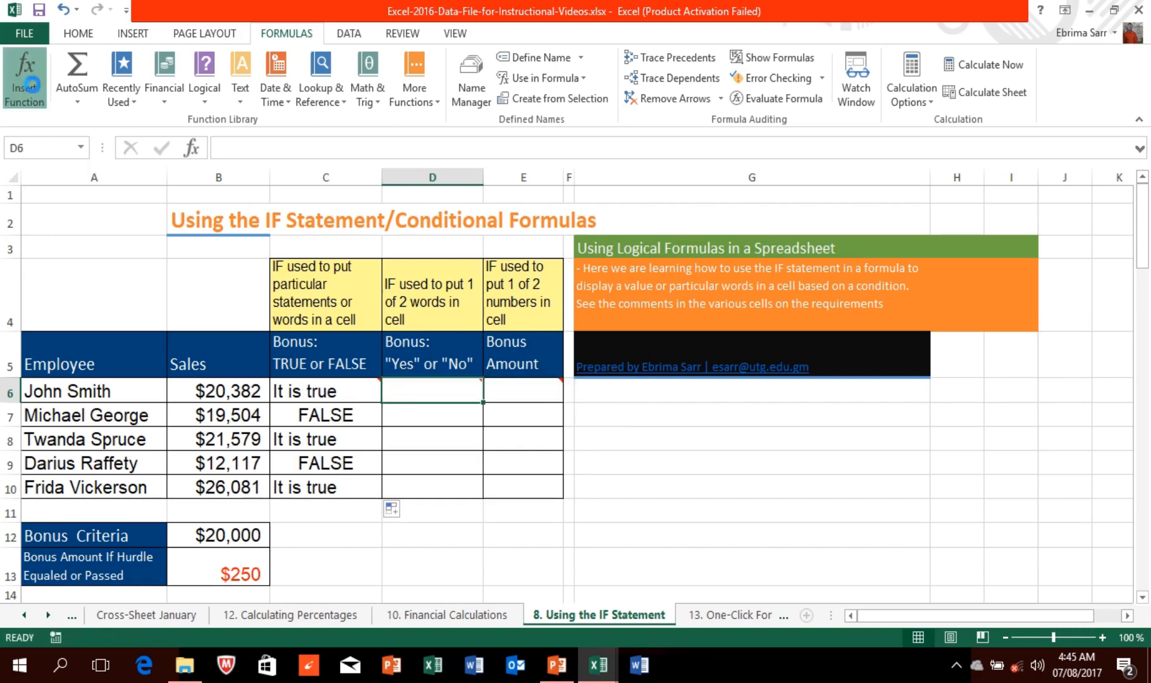
Step: Insert an IF function in D6 with the logical test B6>=$B$12
click(24, 79)
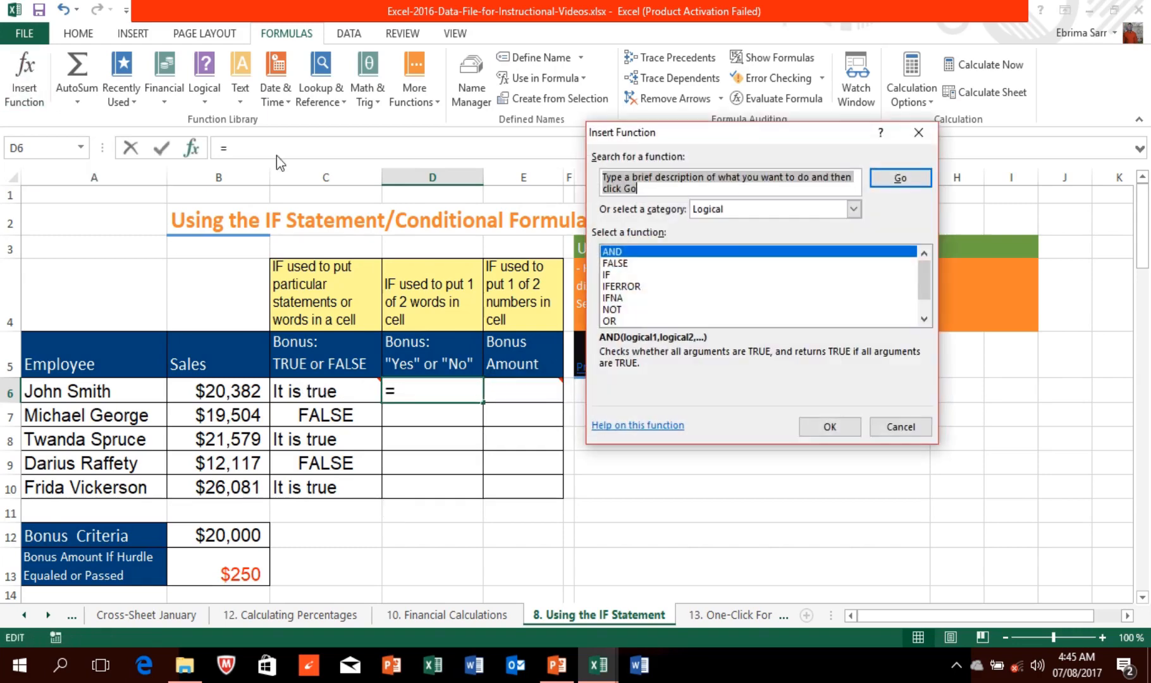
click(615, 276)
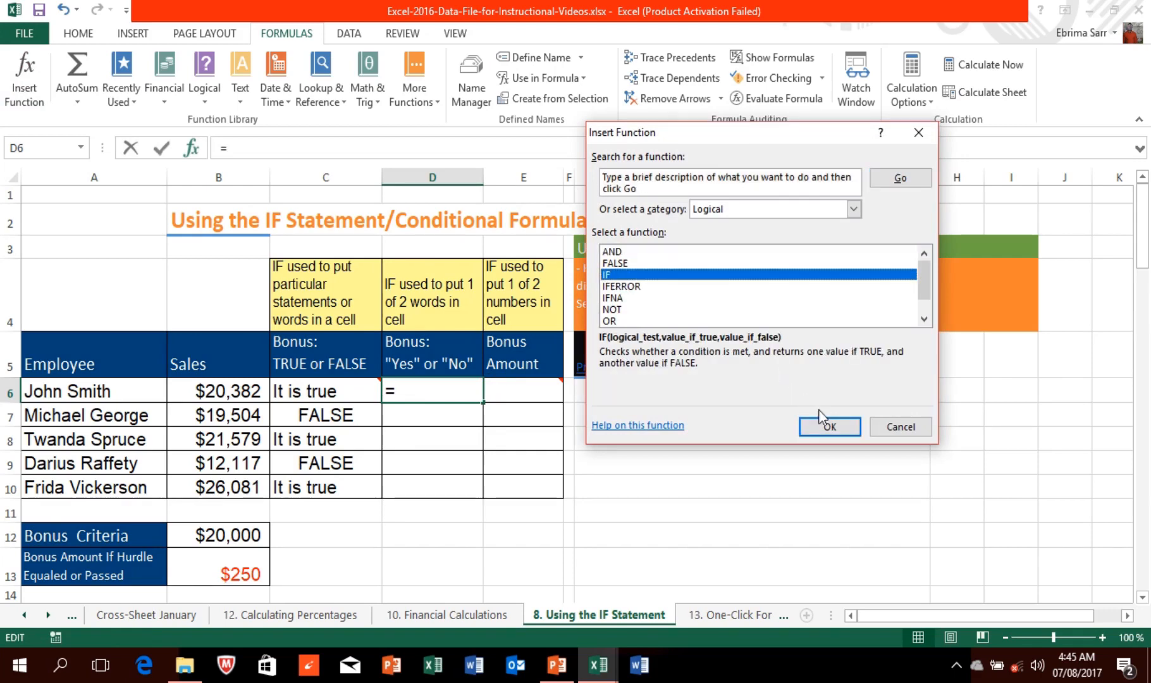
click(829, 427)
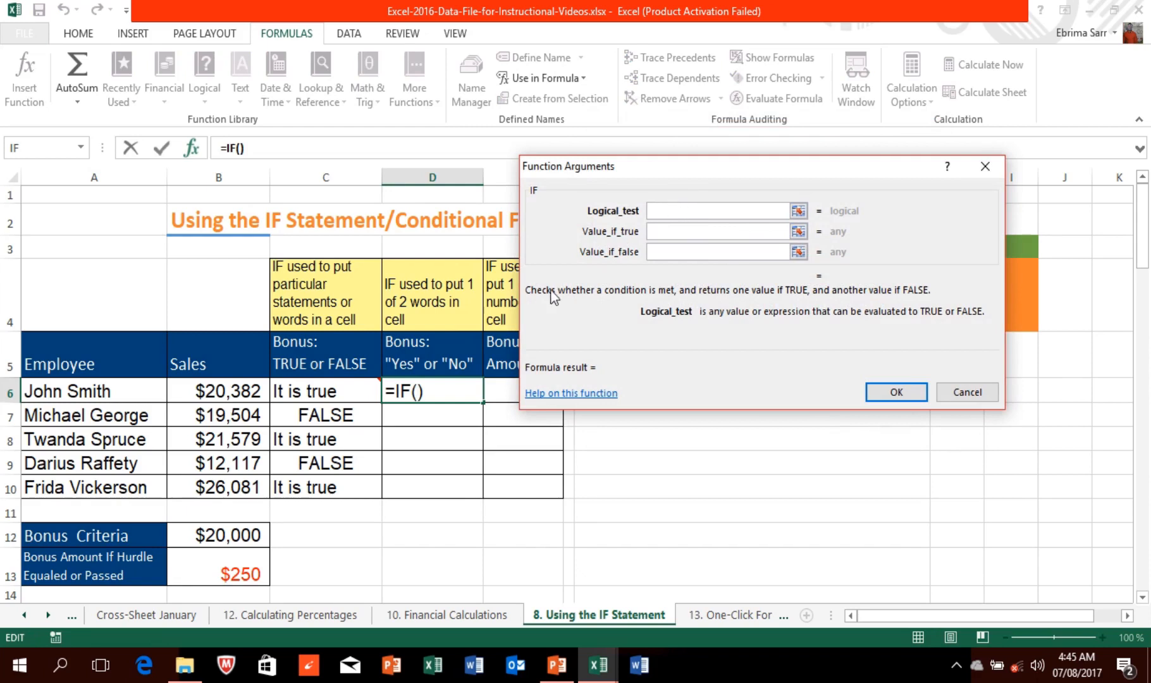
click(241, 396)
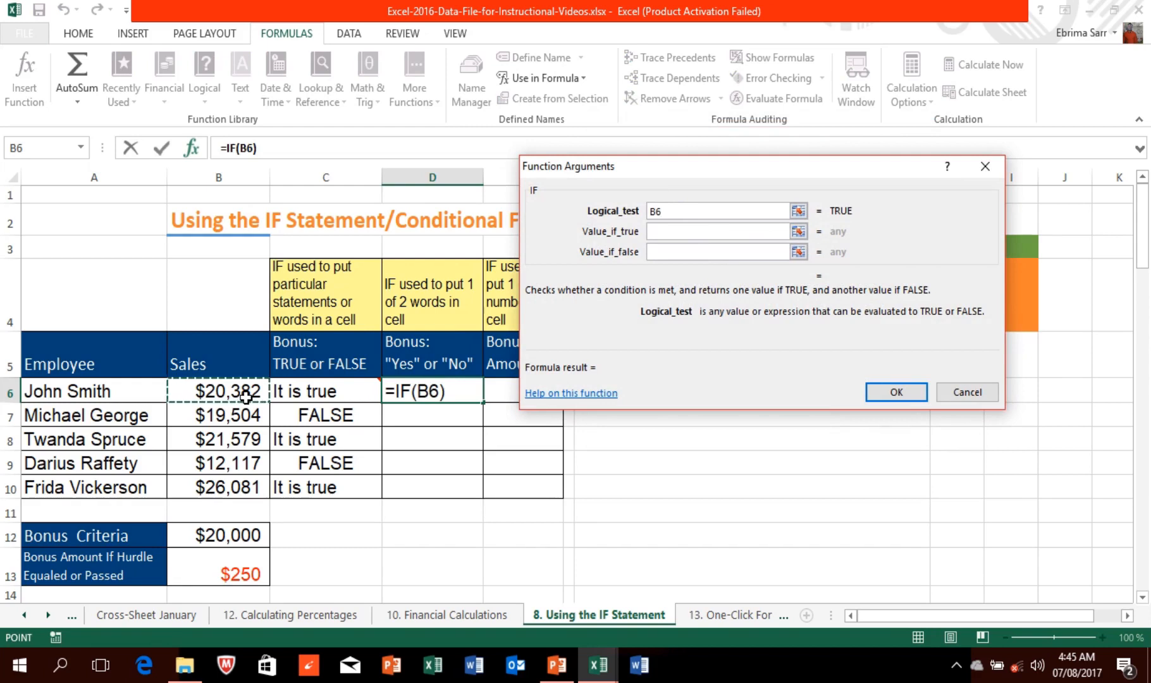
text(>=)
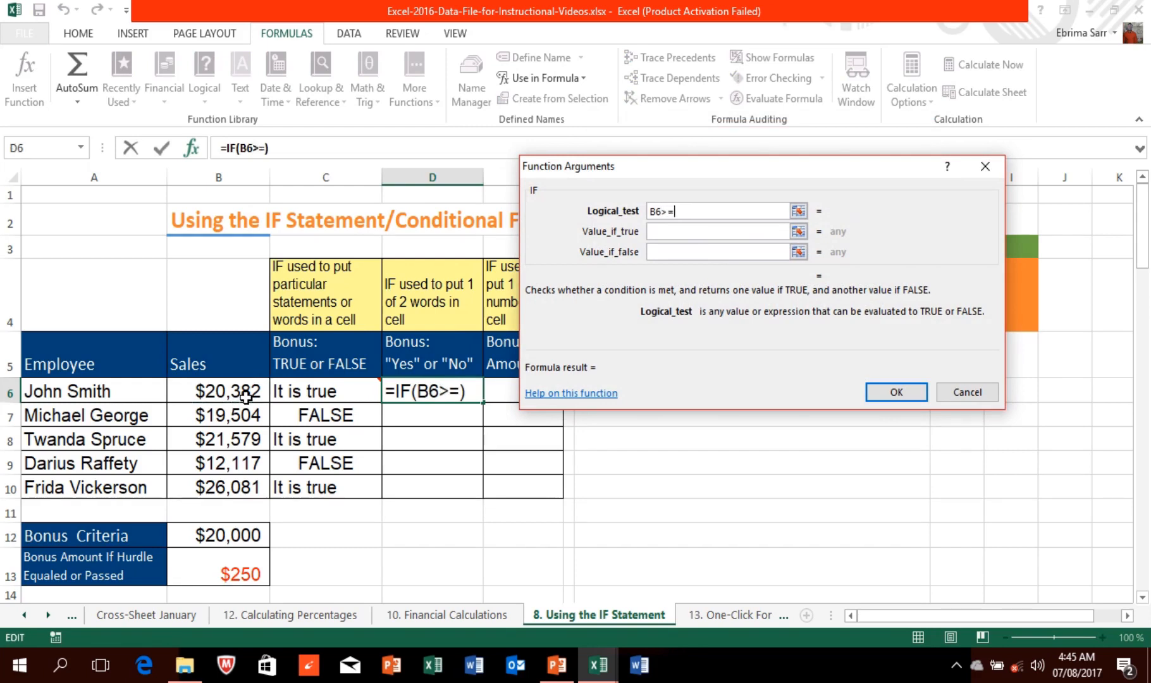
click(226, 538)
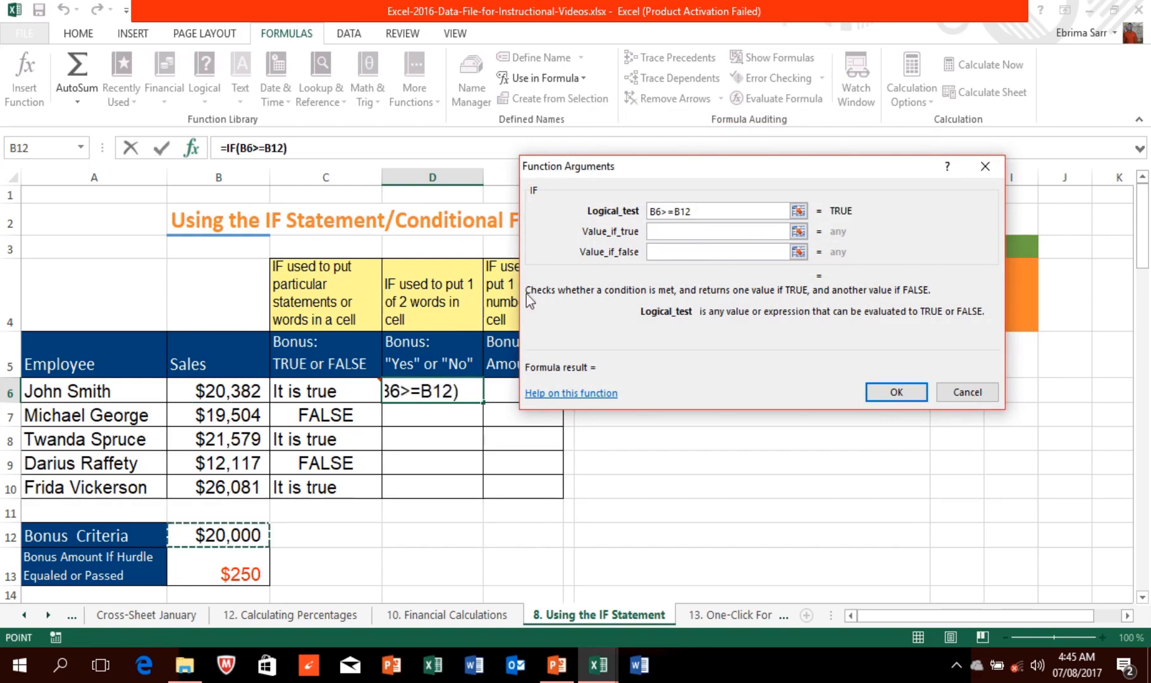
click(681, 209)
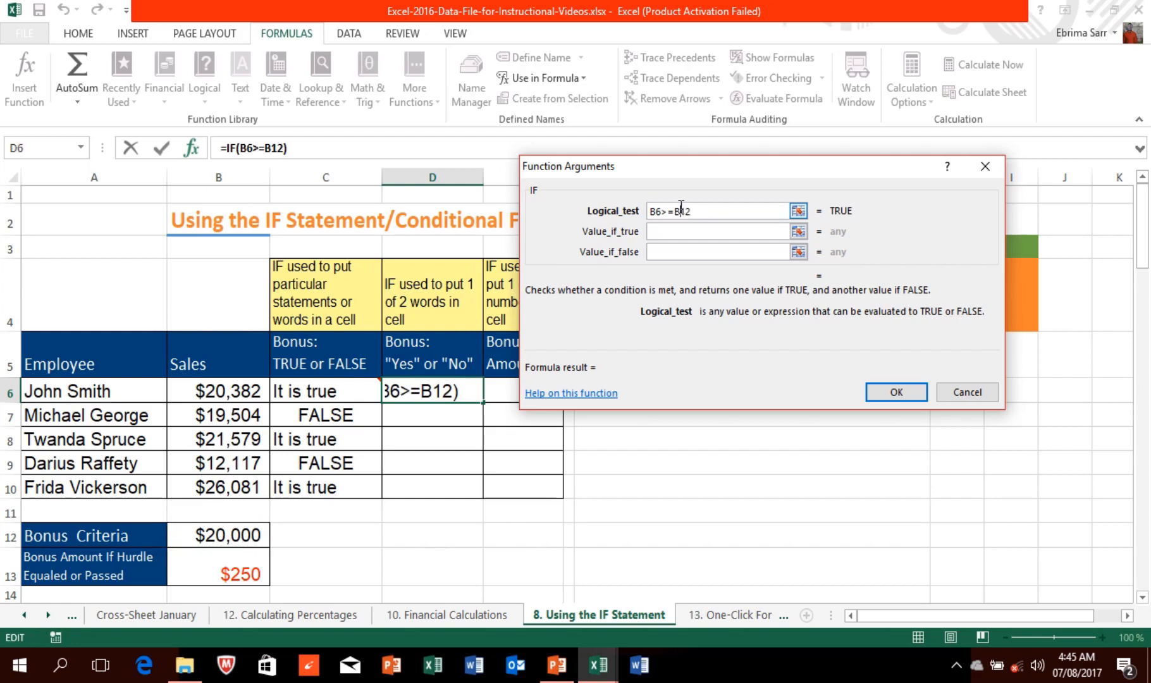
key(F4)
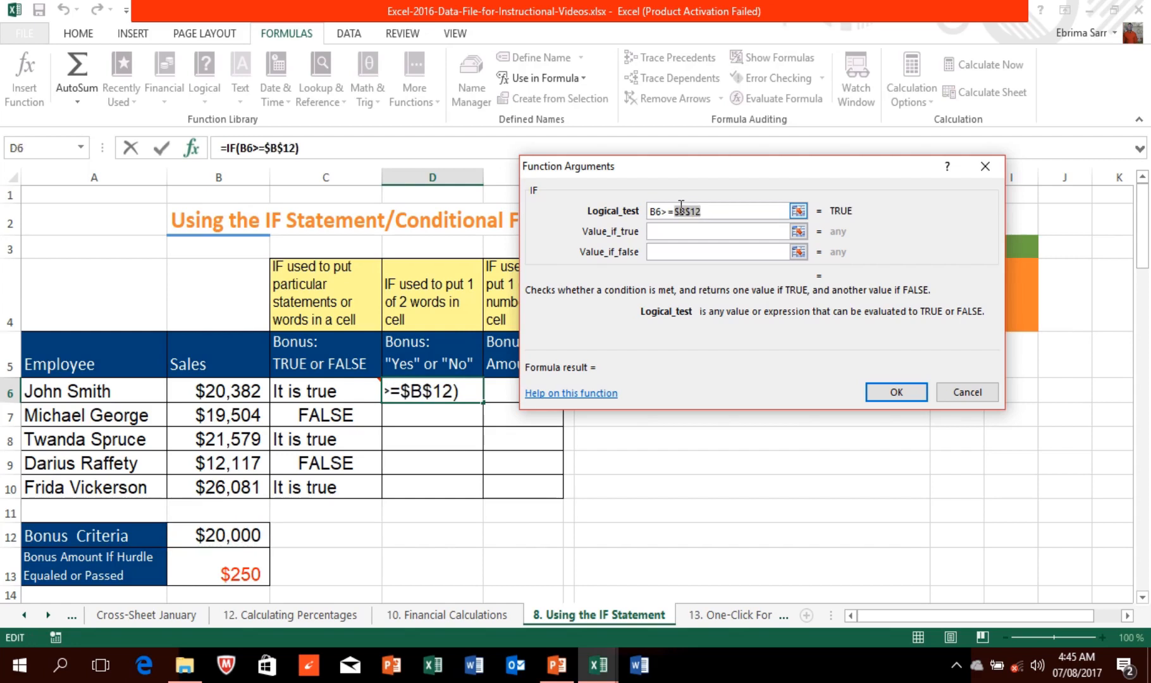
Step: Set the results to "yes" and "no", then fill the D6 formula down to D10
click(681, 228)
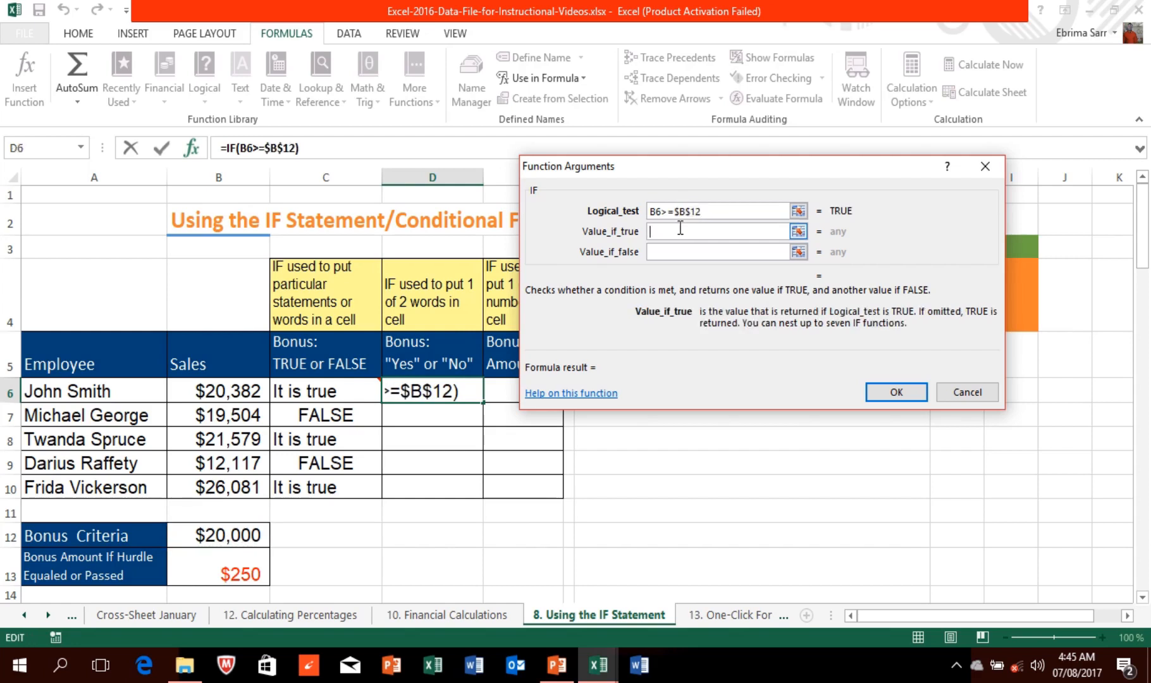
text(yes)
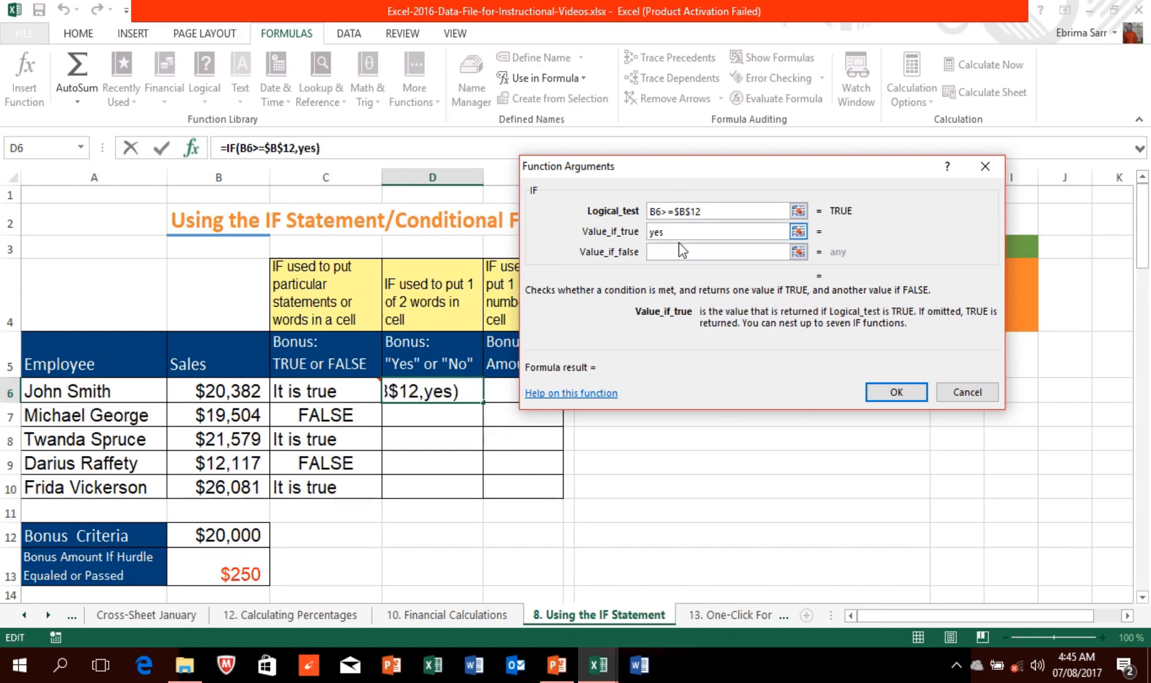
click(680, 247)
text(no)
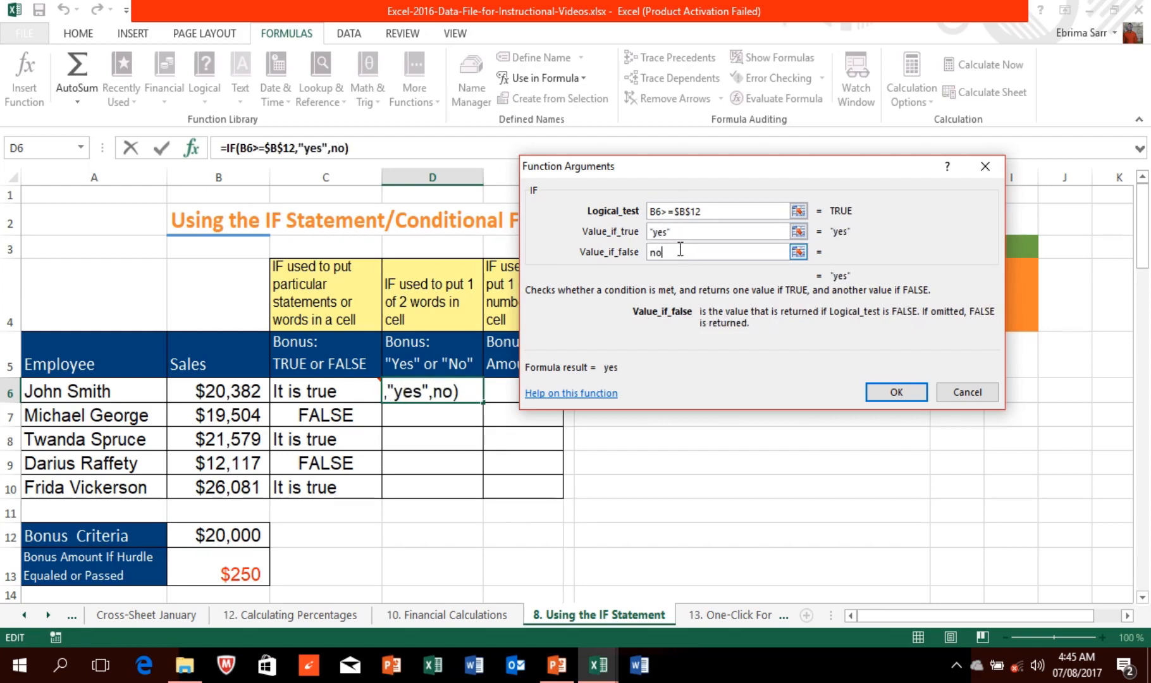
click(886, 393)
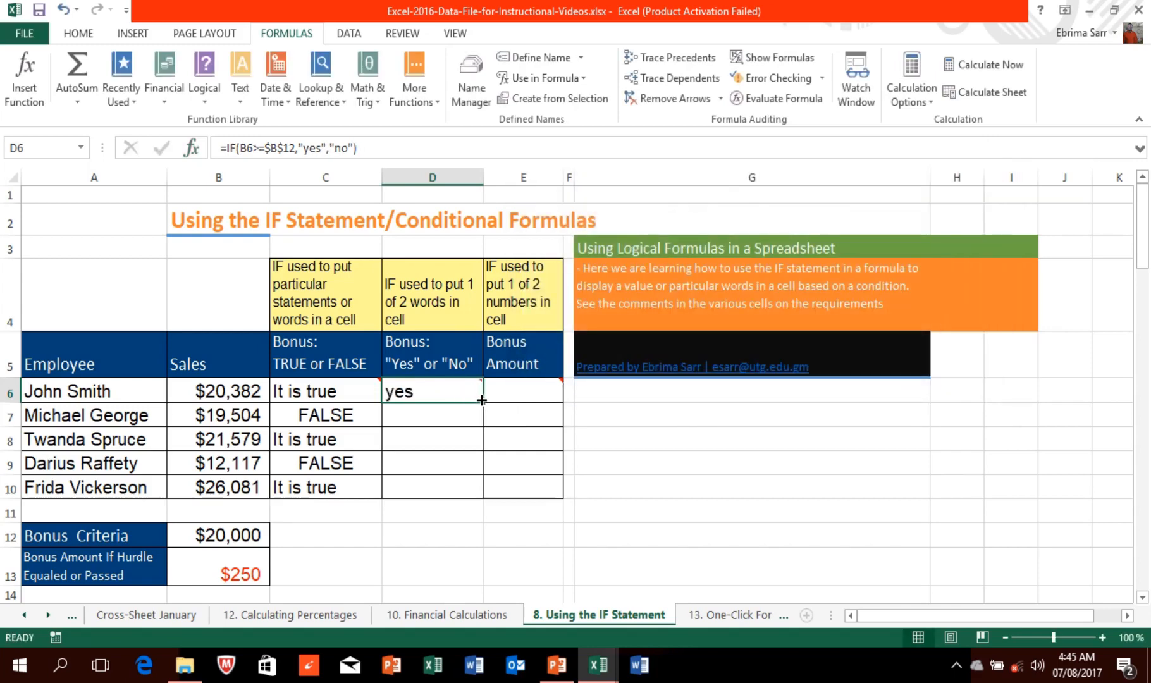
drag(482, 399, 482, 493)
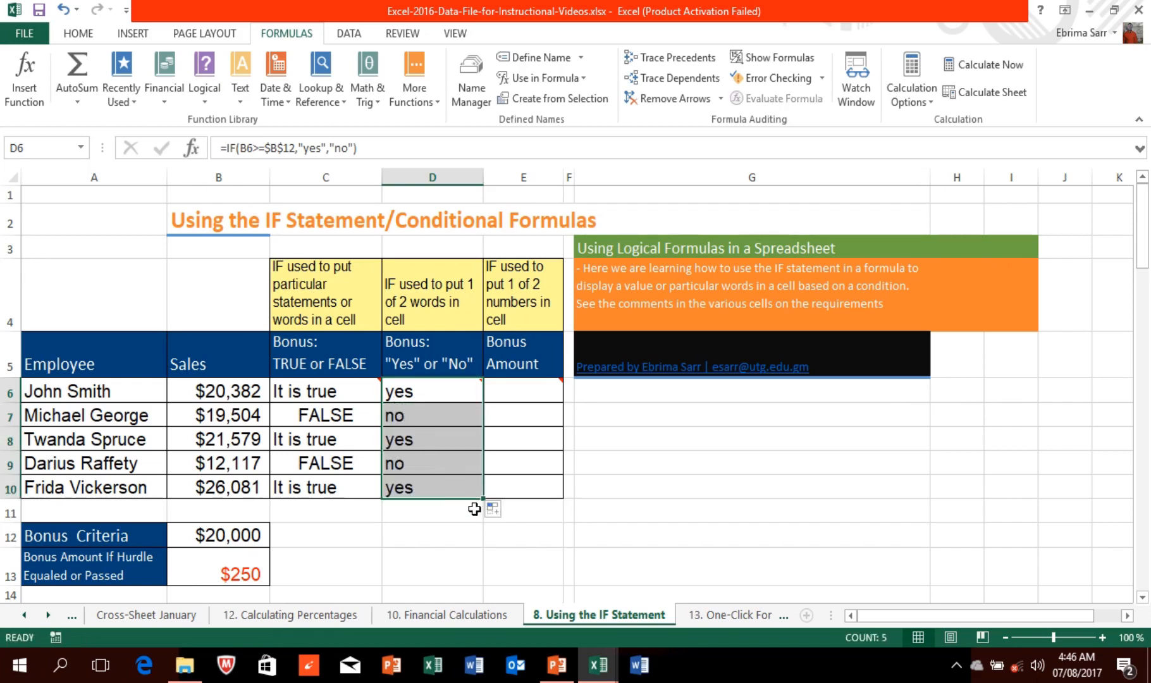
click(512, 396)
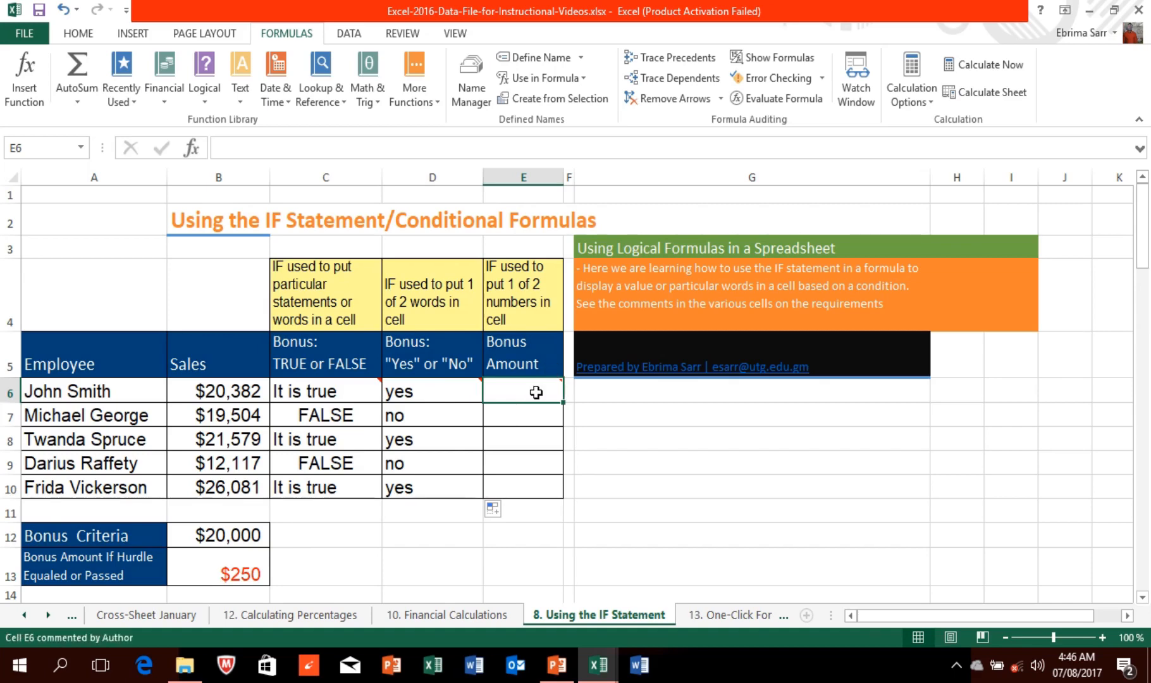
Step: Insert an IF function in E6 with the logical test B6>=$B$12
click(19, 95)
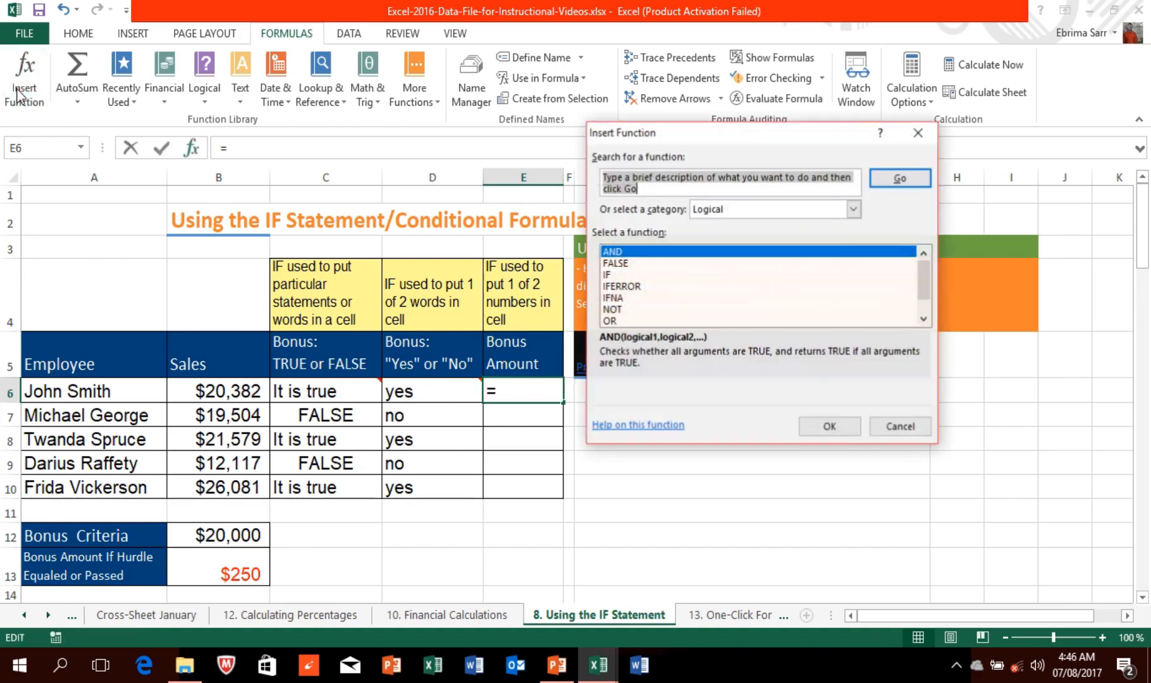
click(610, 276)
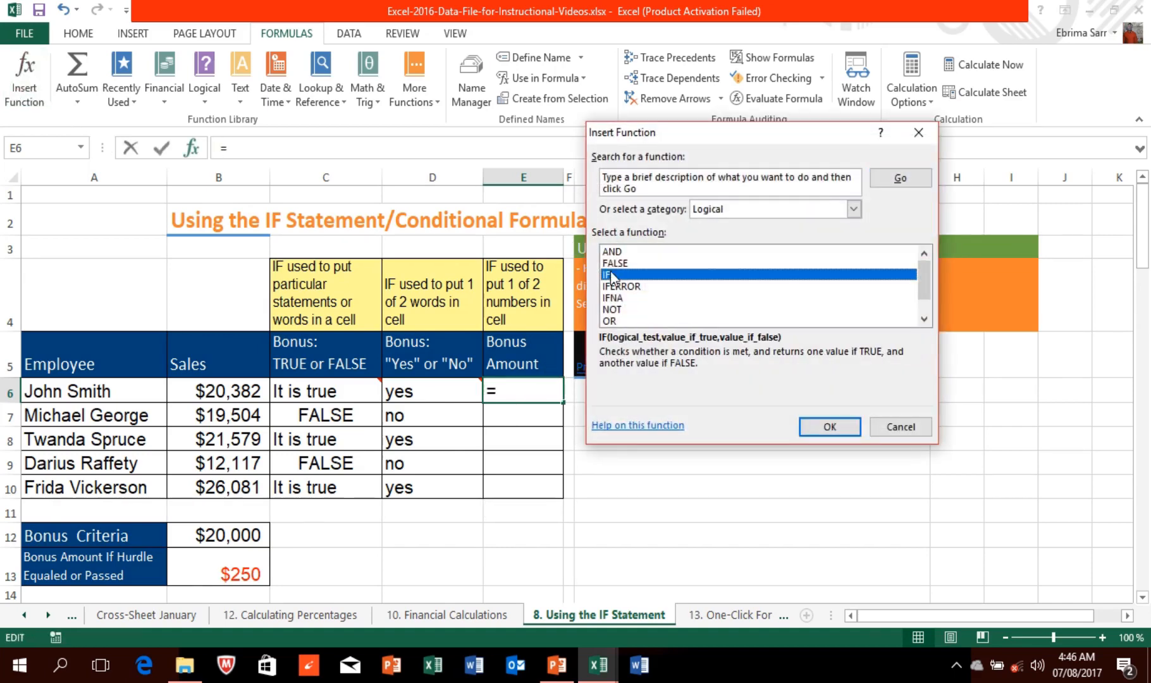
click(829, 426)
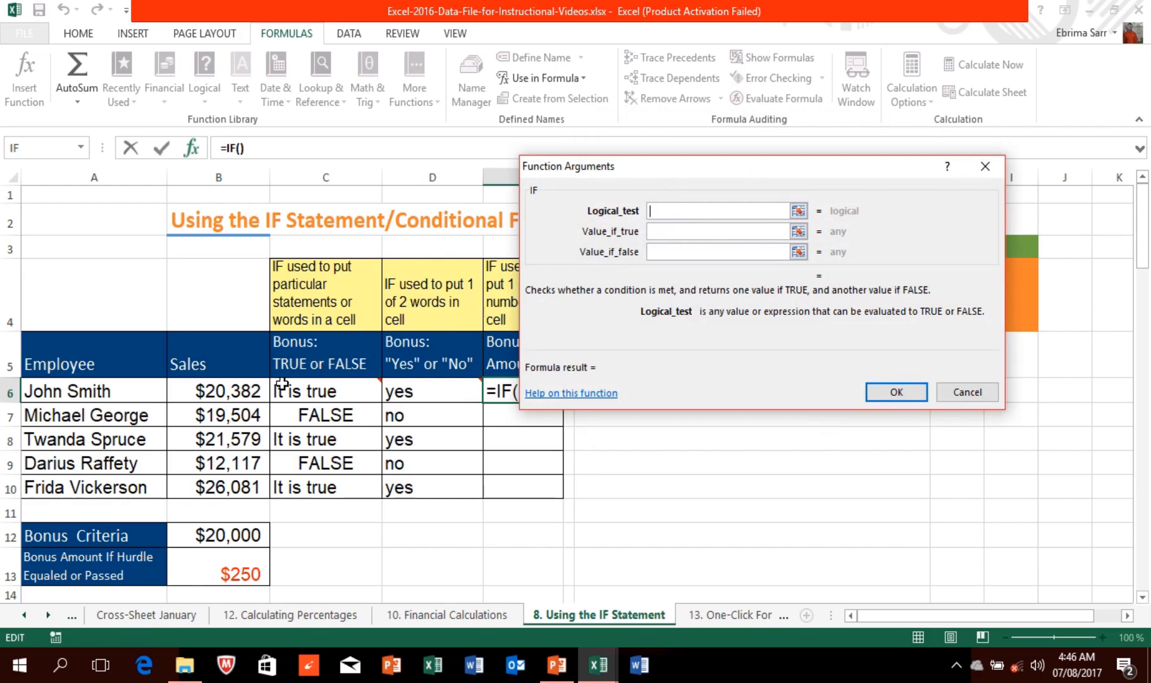
click(234, 392)
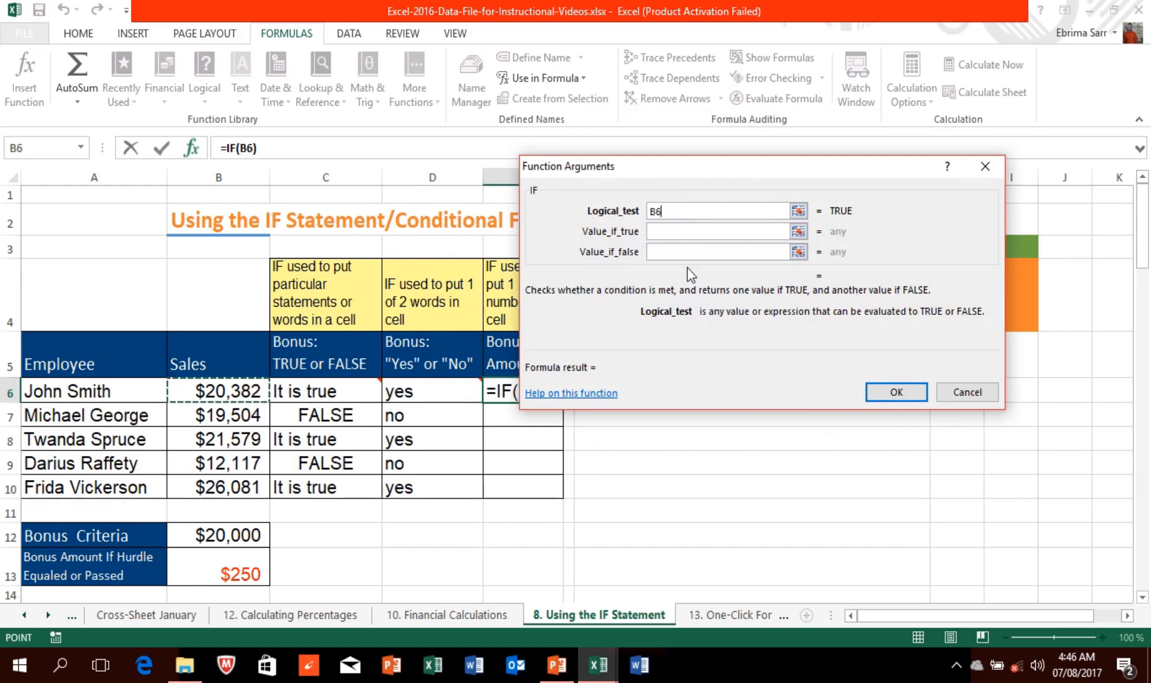
text(>=)
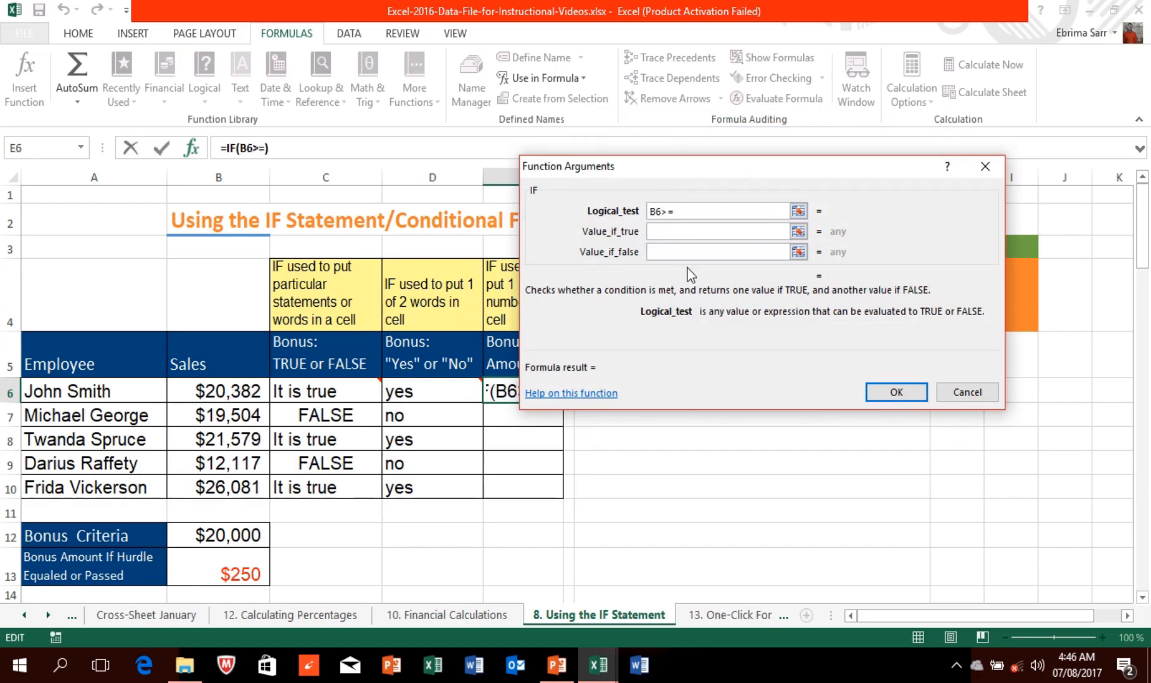
click(243, 535)
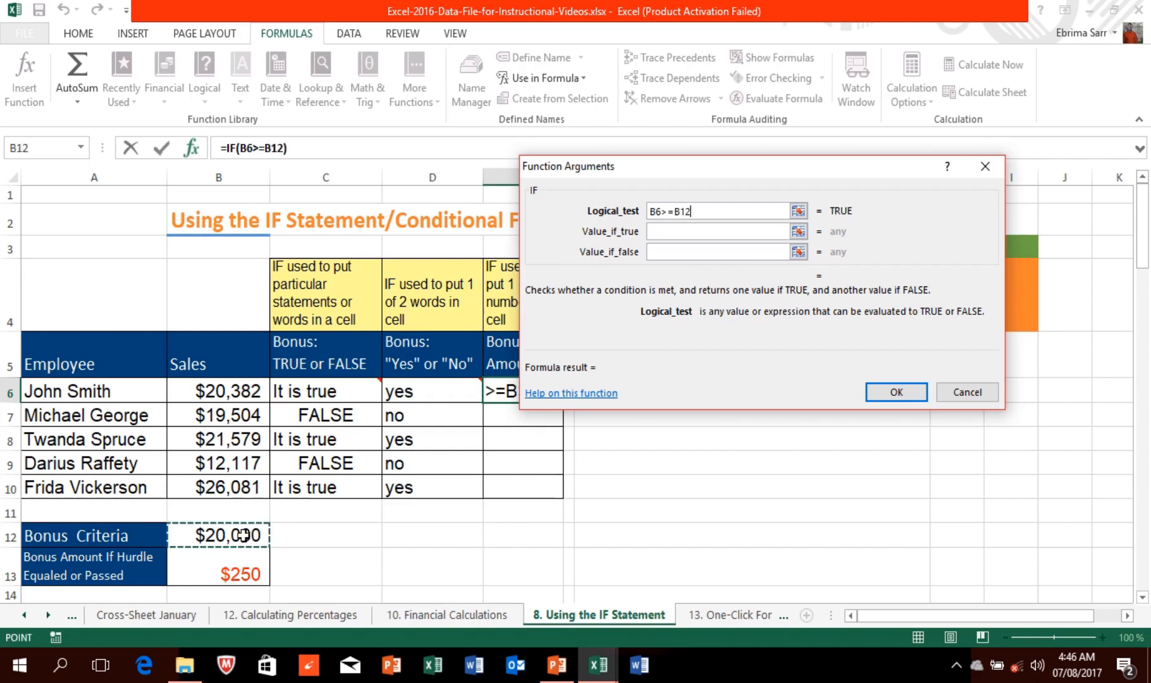
click(683, 211)
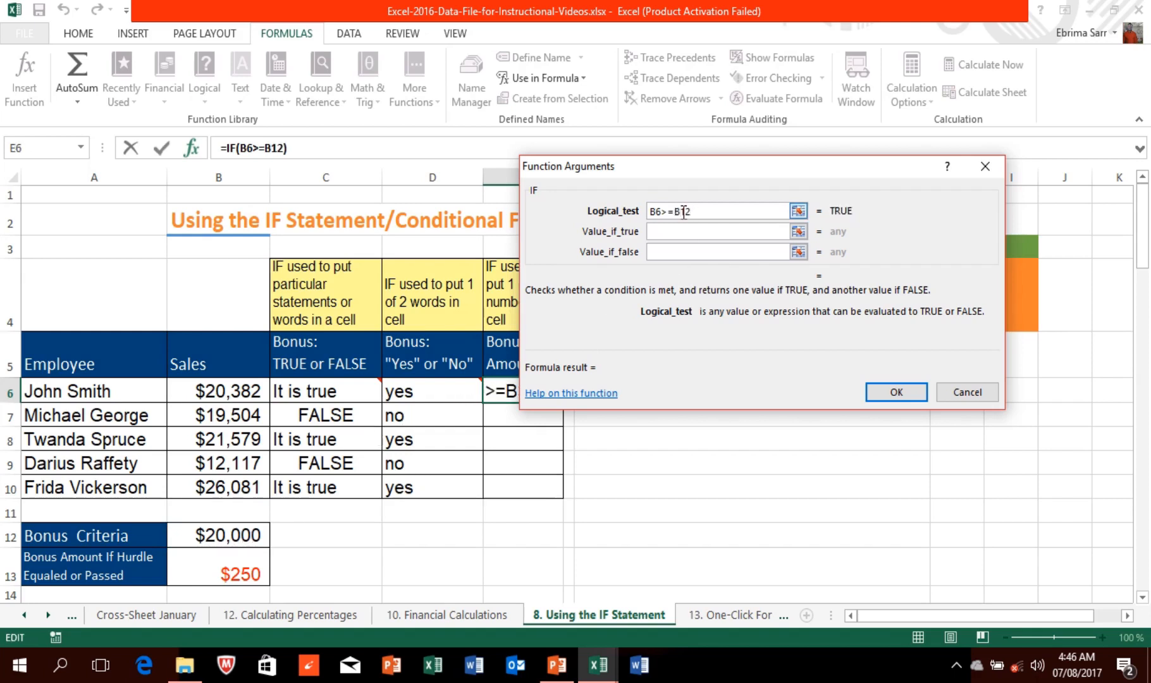
key(F4)
Step: Return $B$13 when true and 0 when false, giving a $250 bonus in E6
click(682, 231)
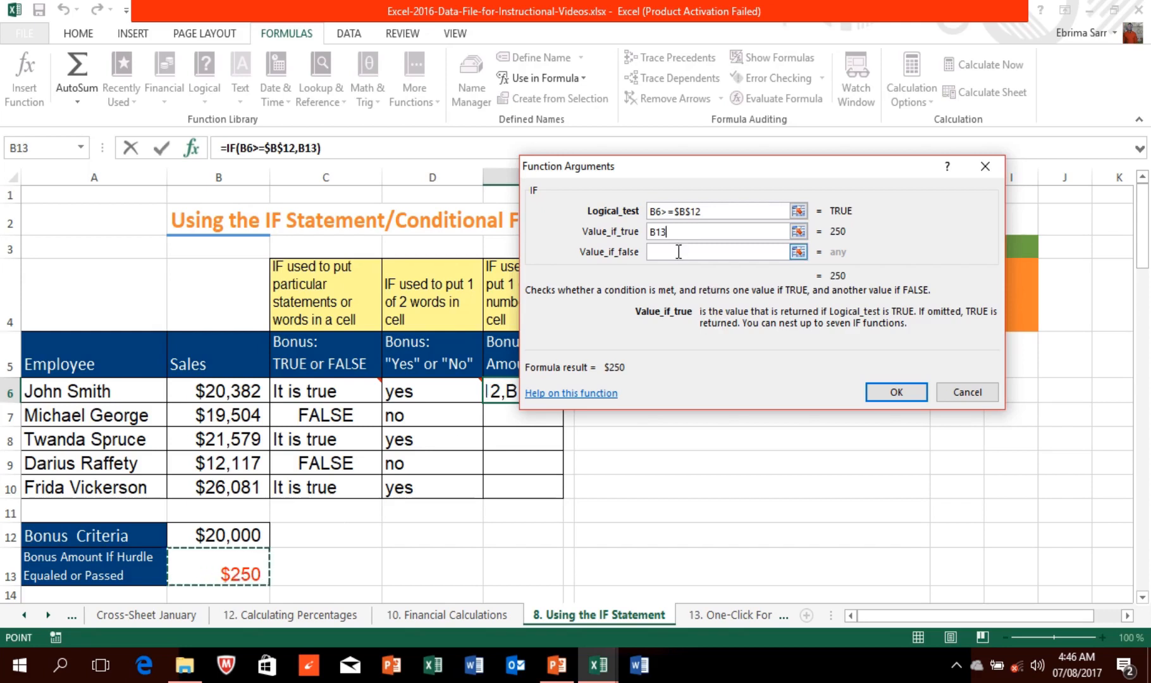
click(671, 233)
click(658, 233)
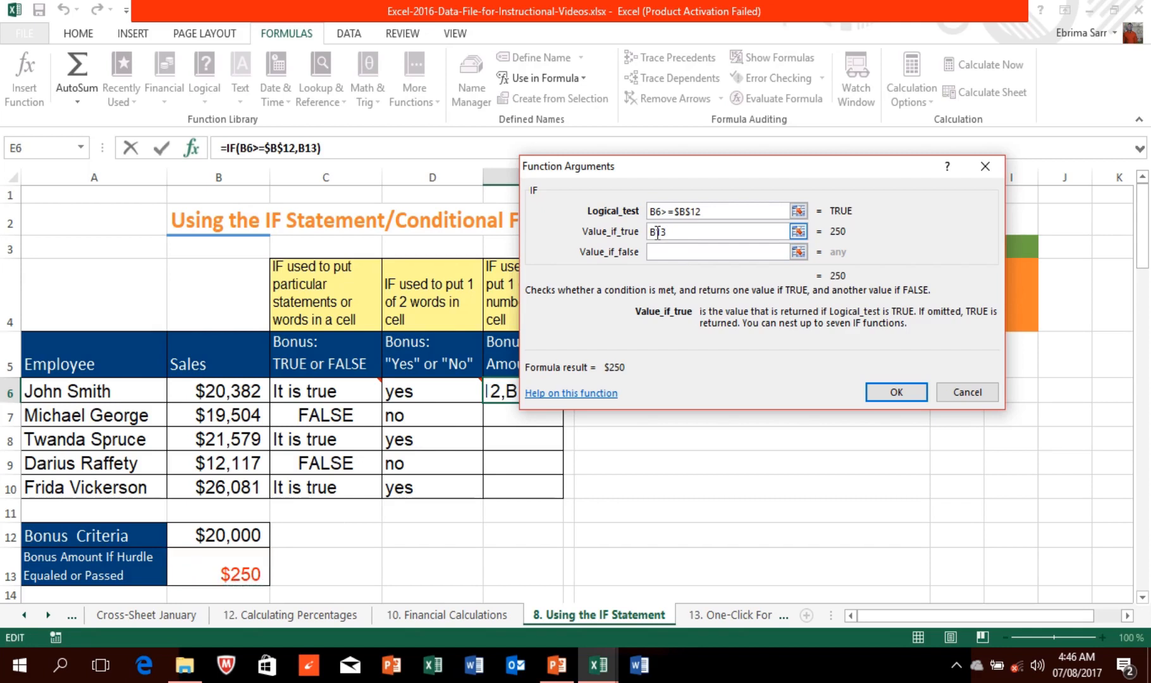
key(F4)
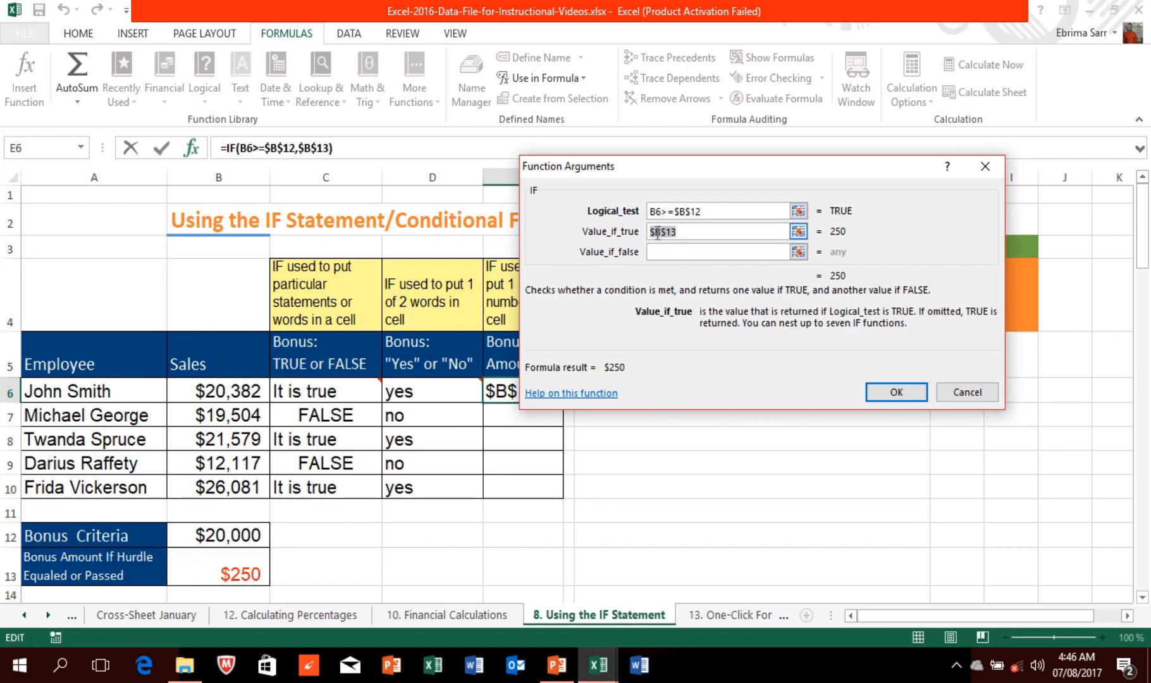
click(668, 253)
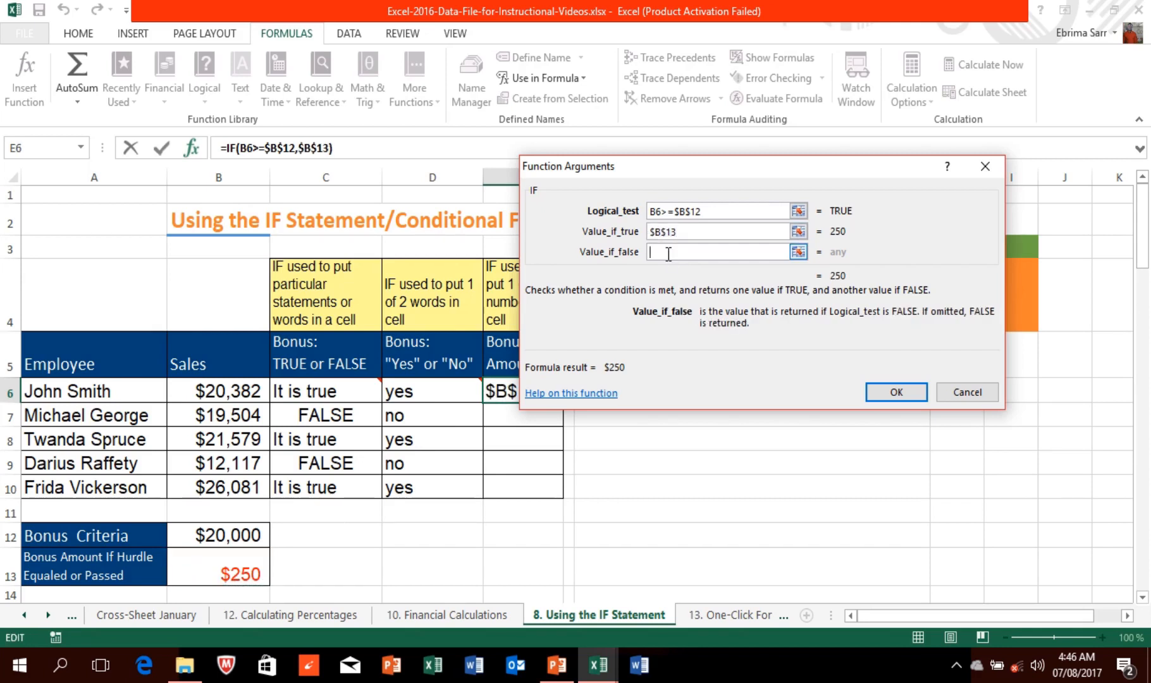
text(0)
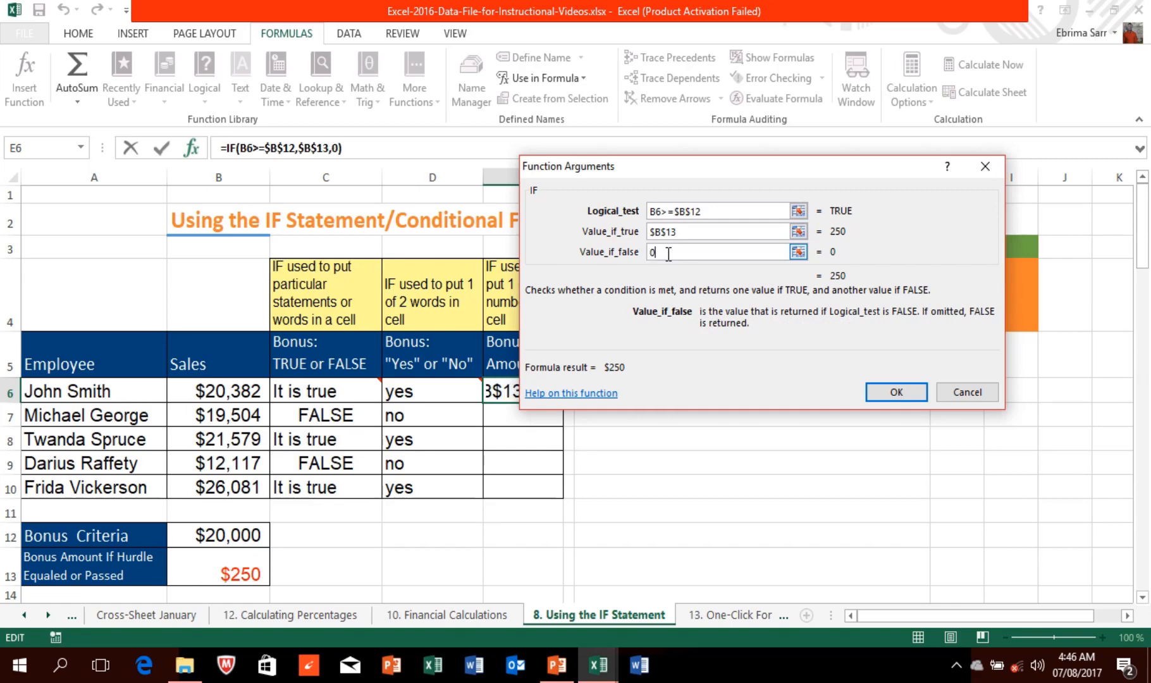
click(888, 392)
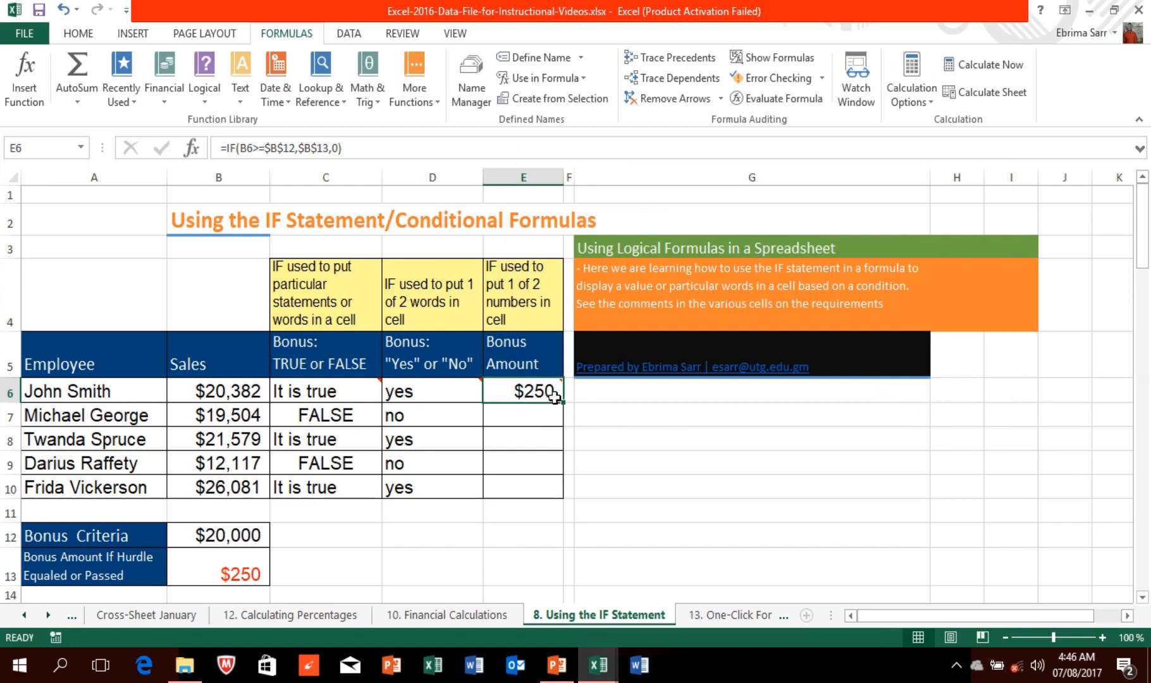
Step: Fill the E6 bonus formula down to E10, showing $250 or $0, and deselect
drag(562, 400, 558, 492)
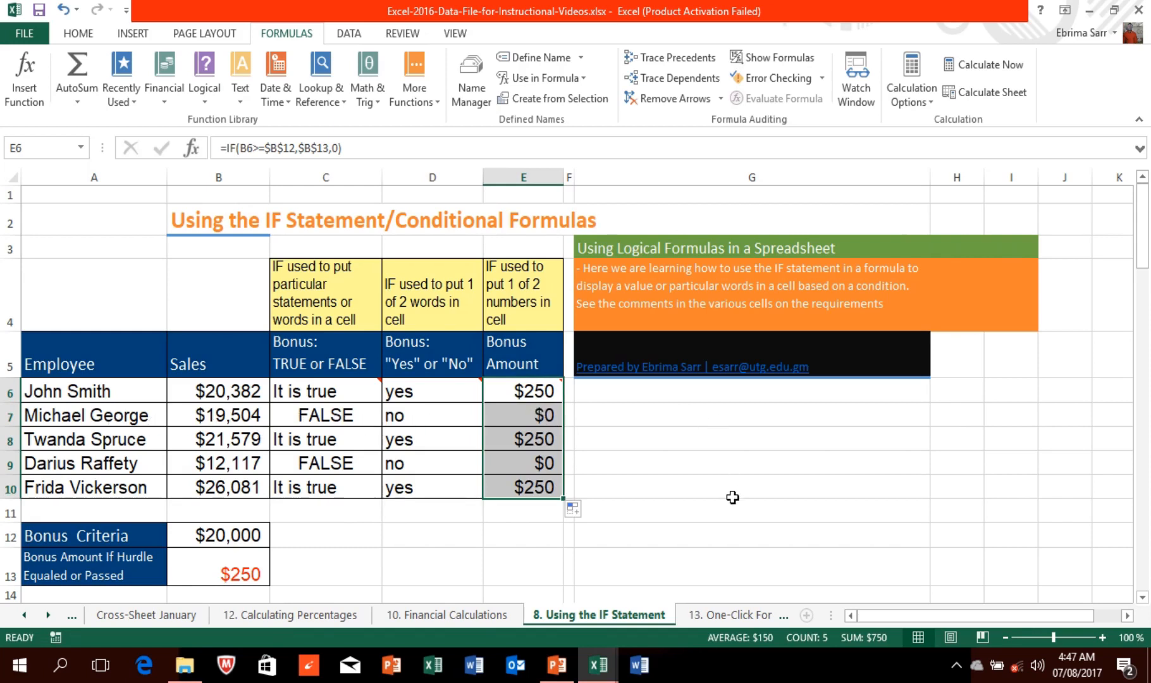
click(596, 398)
click(592, 418)
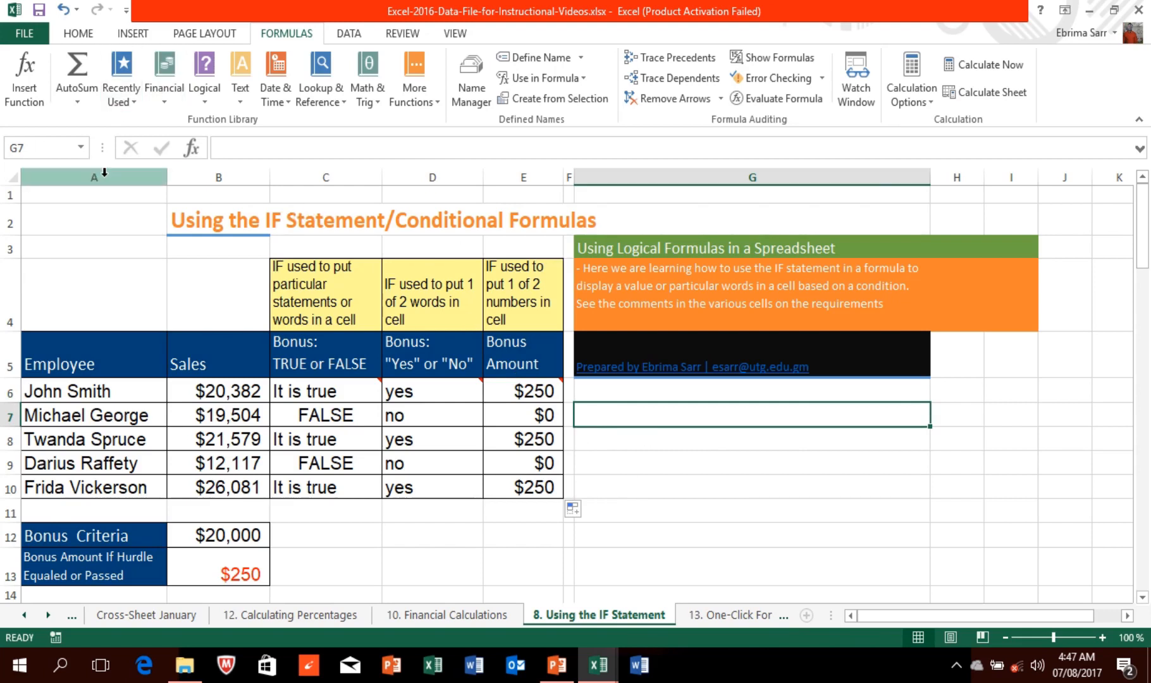
Step: Browse the INSERT and PAGE LAYOUT ribbon tabs, then open the account drop-down
mouse_move(512, 383)
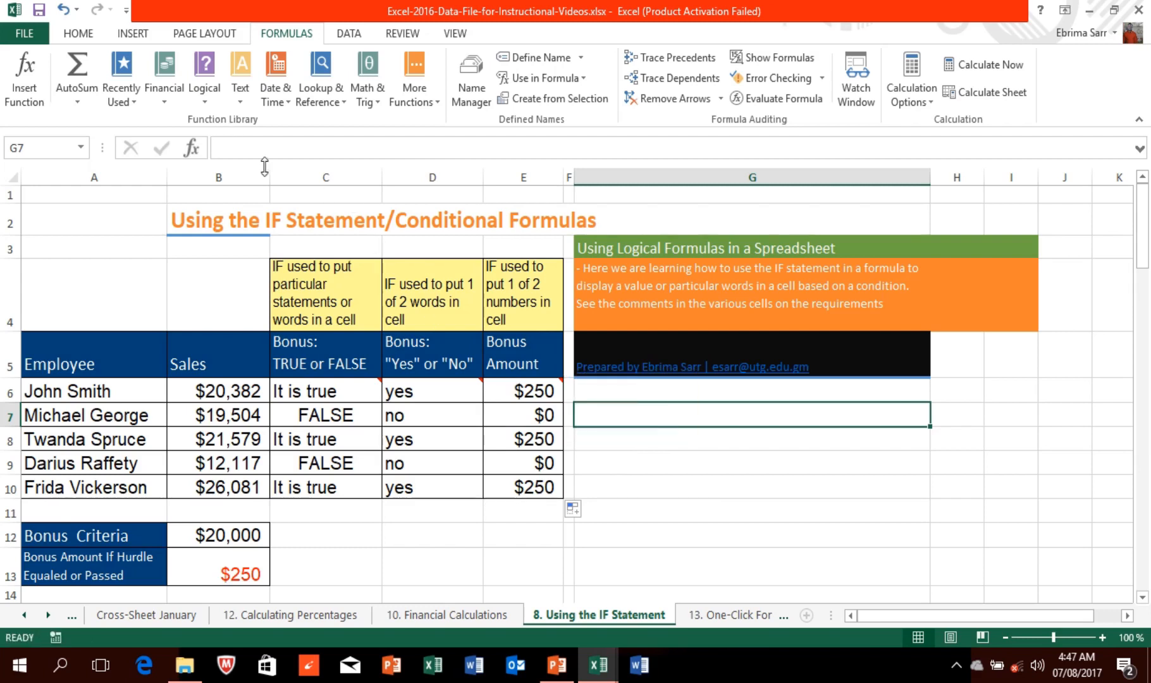
mouse_move(87, 4)
click(131, 38)
click(203, 34)
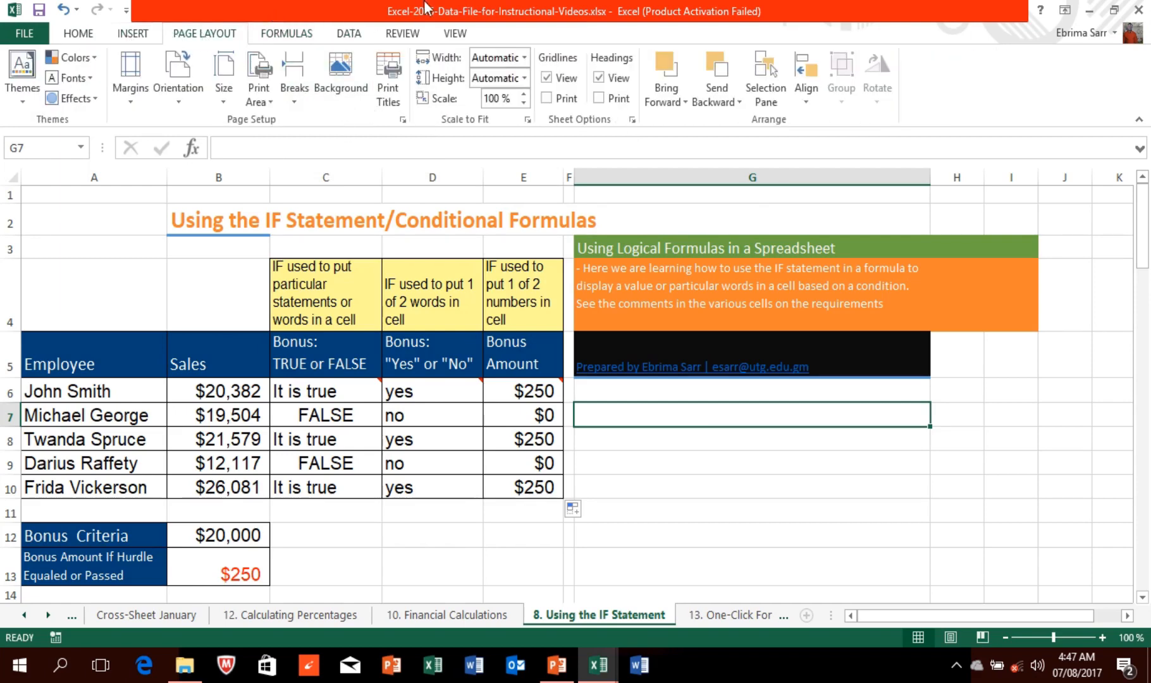
mouse_move(430, 6)
click(453, 39)
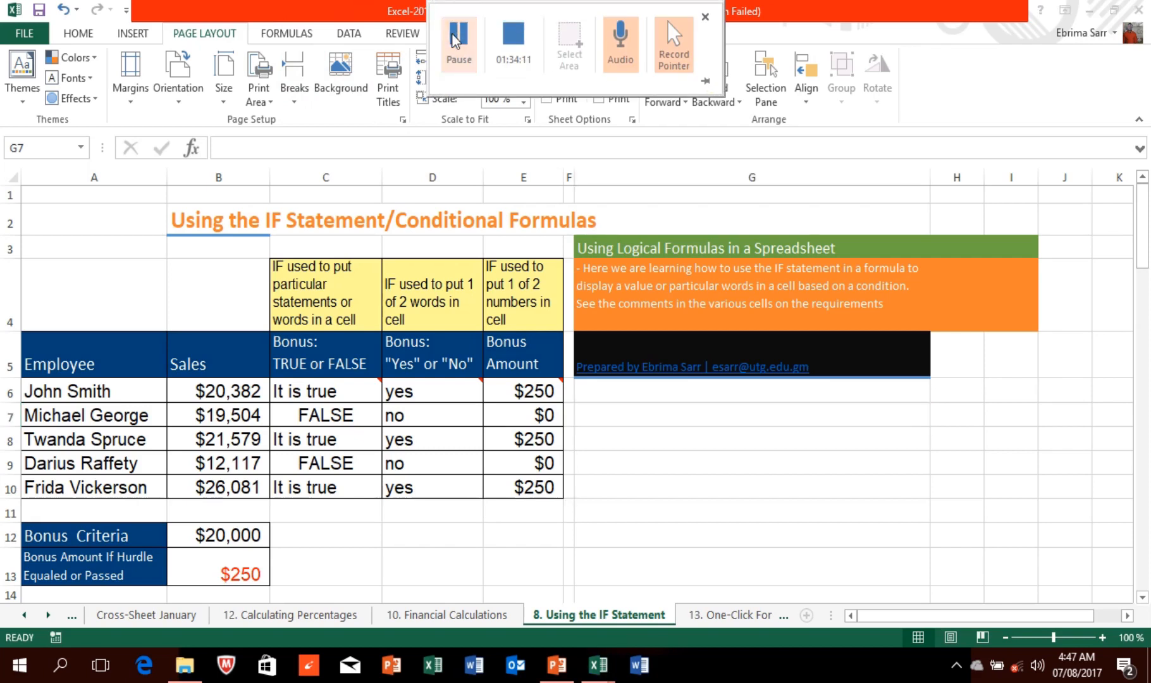
click(1130, 30)
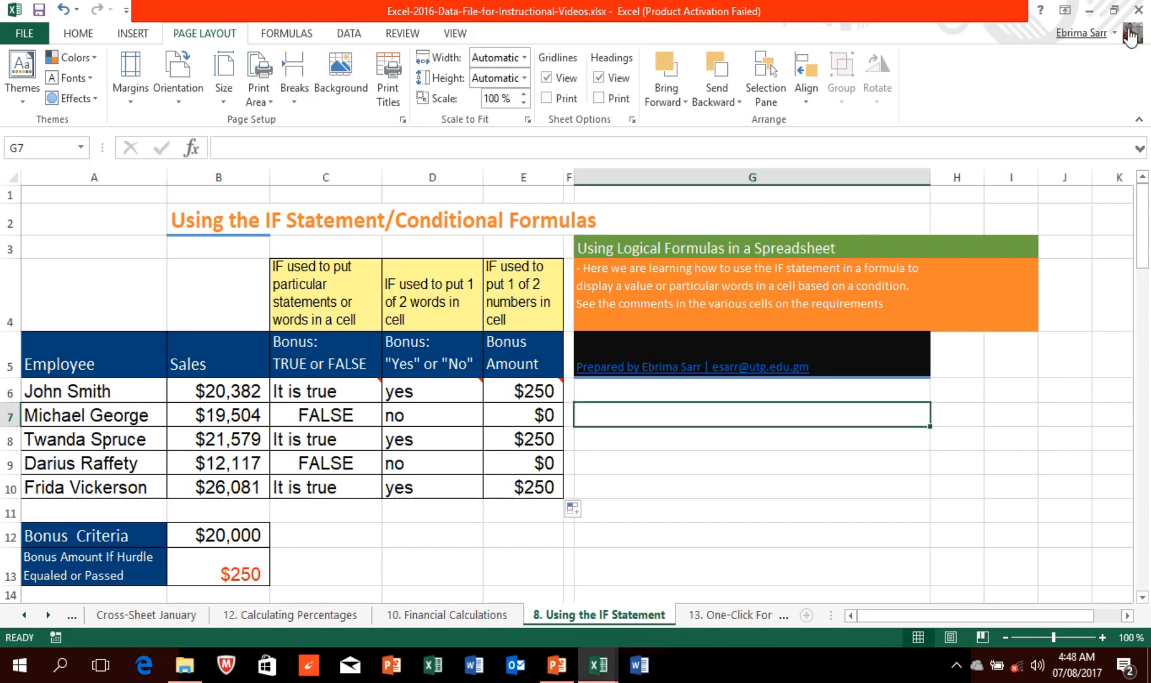
click(1131, 35)
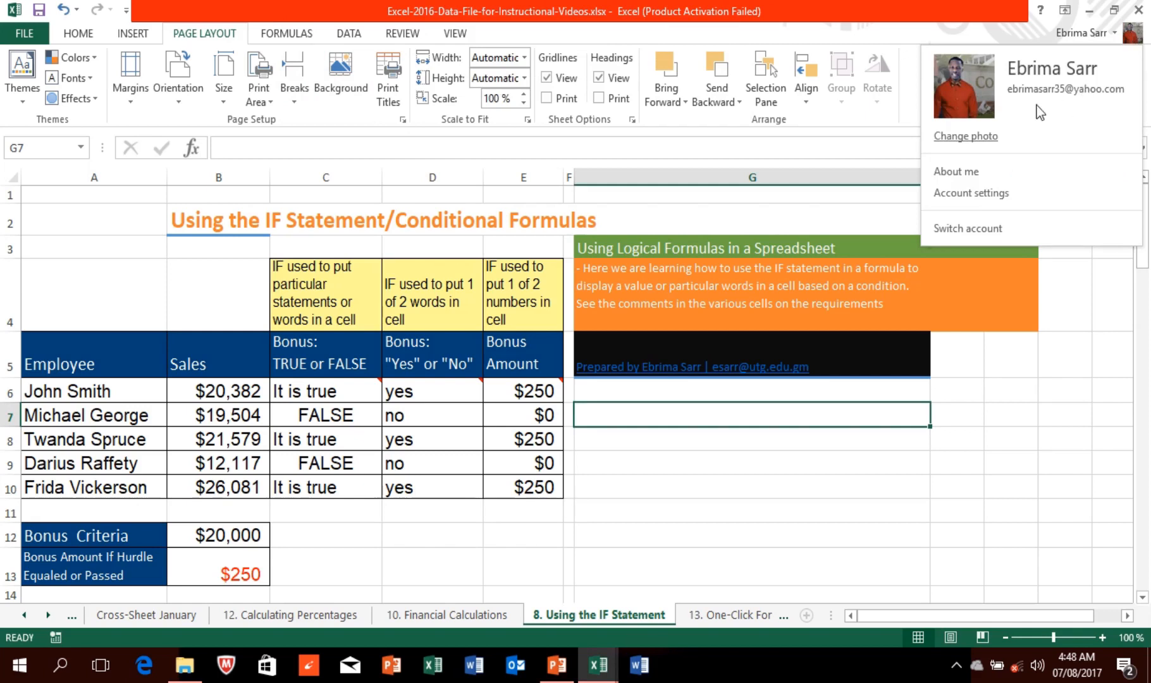